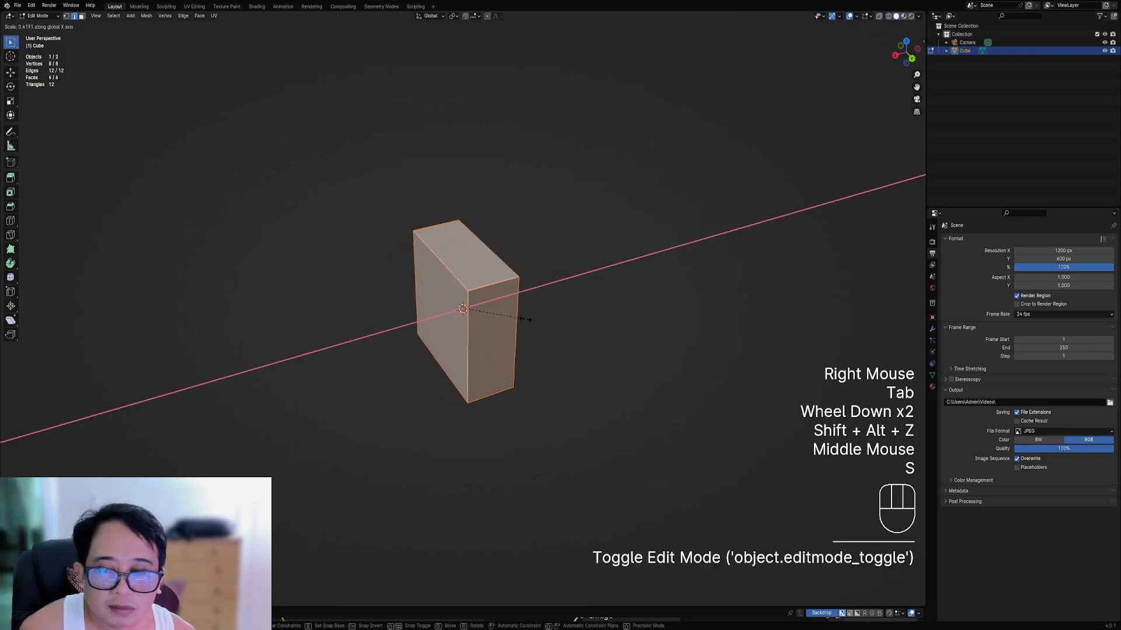
# - Narrow the cube to about 0.42 along X and stretch it lengthwise along Y
pyautogui.click(520, 318)
pyautogui.moveTo(520, 318); pyautogui.dragTo(538, 331, button='middle')
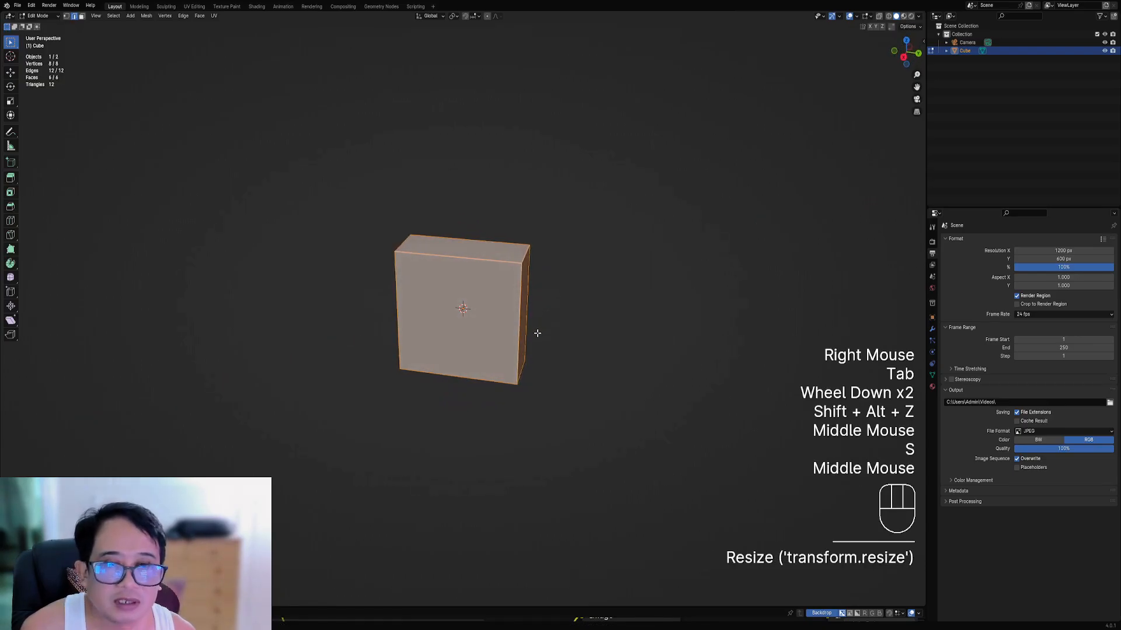
pyautogui.press('s')
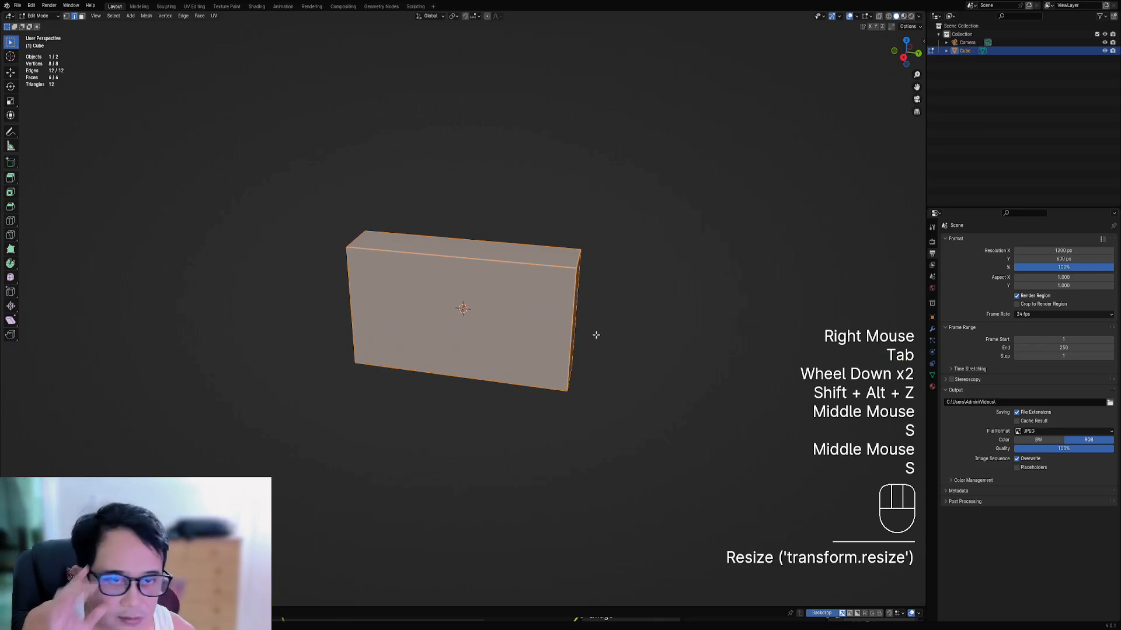
pyautogui.moveTo(596, 335); pyautogui.dragTo(578, 312, button='middle')
# - Reduce the block's height along Z and widen it slightly along X
pyautogui.press('s')
pyautogui.press('z')
pyautogui.click(548, 307)
pyautogui.press('s')
pyautogui.press('x')
pyautogui.click(585, 314)
pyautogui.moveTo(496, 320); pyautogui.dragTo(559, 312, button='middle')
pyautogui.scroll(1, 559, 312)
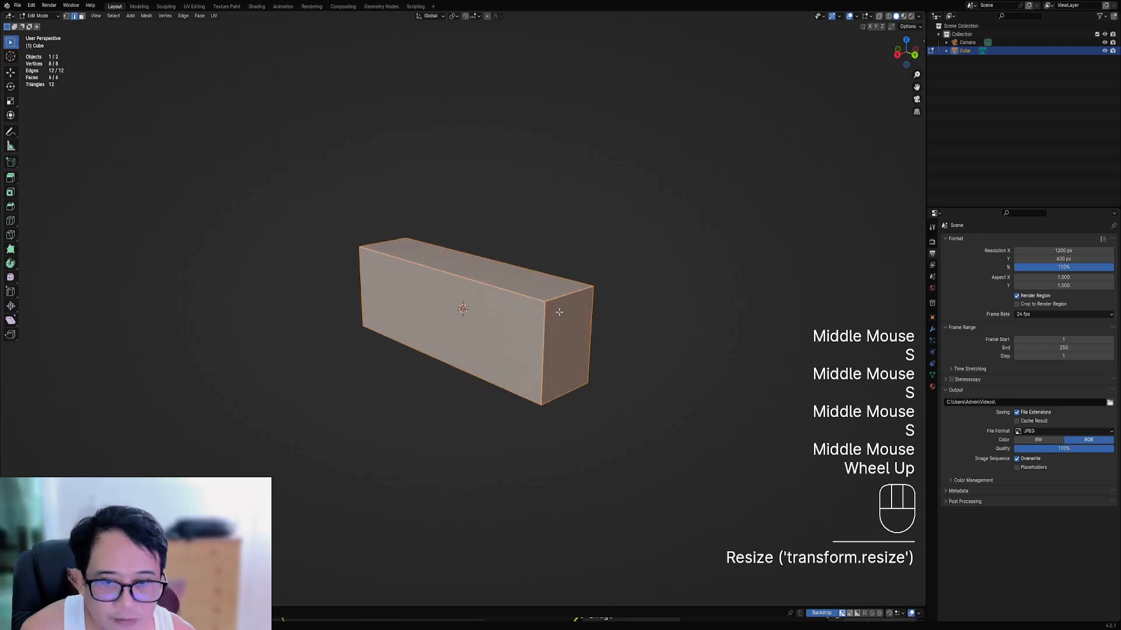
# - Bevel the four edges running along X at the block's two ends into single-segment chamfers, leaving nothing selected
pyautogui.keyDown('ctrl'); pyautogui.keyDown('alt'); pyautogui.keyDown('shift'); pyautogui.rightClick(560, 300); pyautogui.keyUp('shift'); pyautogui.keyUp('alt'); pyautogui.keyUp('ctrl')
pyautogui.hotkey('alt', 'a')
pyautogui.rightClick(578, 359)
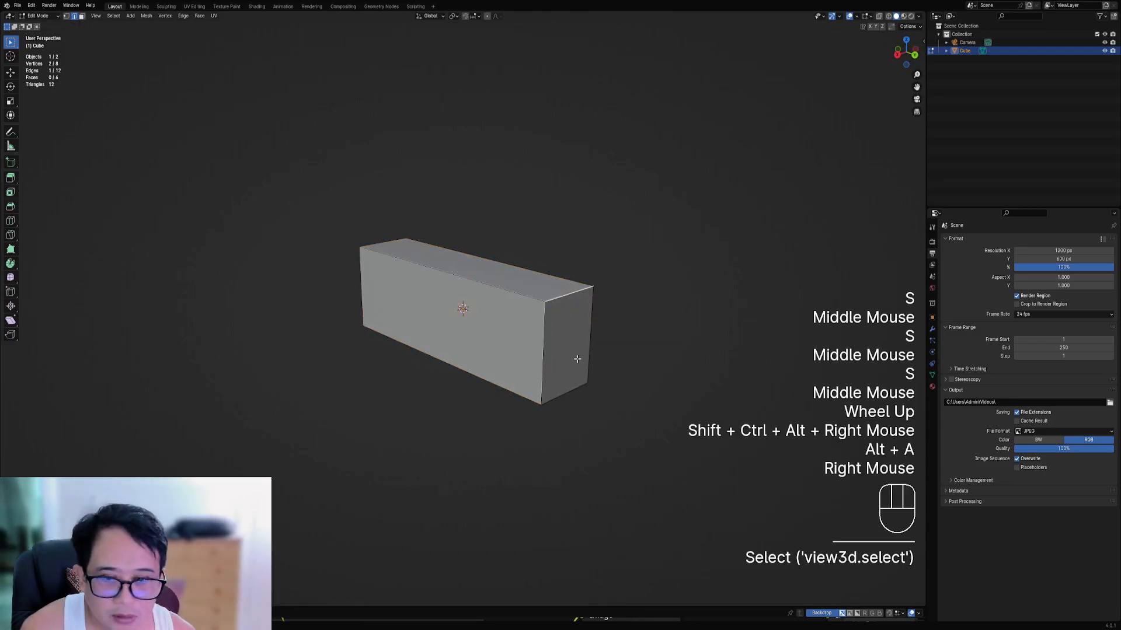
pyautogui.keyDown('ctrl'); pyautogui.keyDown('alt'); pyautogui.keyDown('shift'); pyautogui.rightClick(560, 296); pyautogui.keyUp('shift'); pyautogui.keyUp('alt'); pyautogui.keyUp('ctrl')
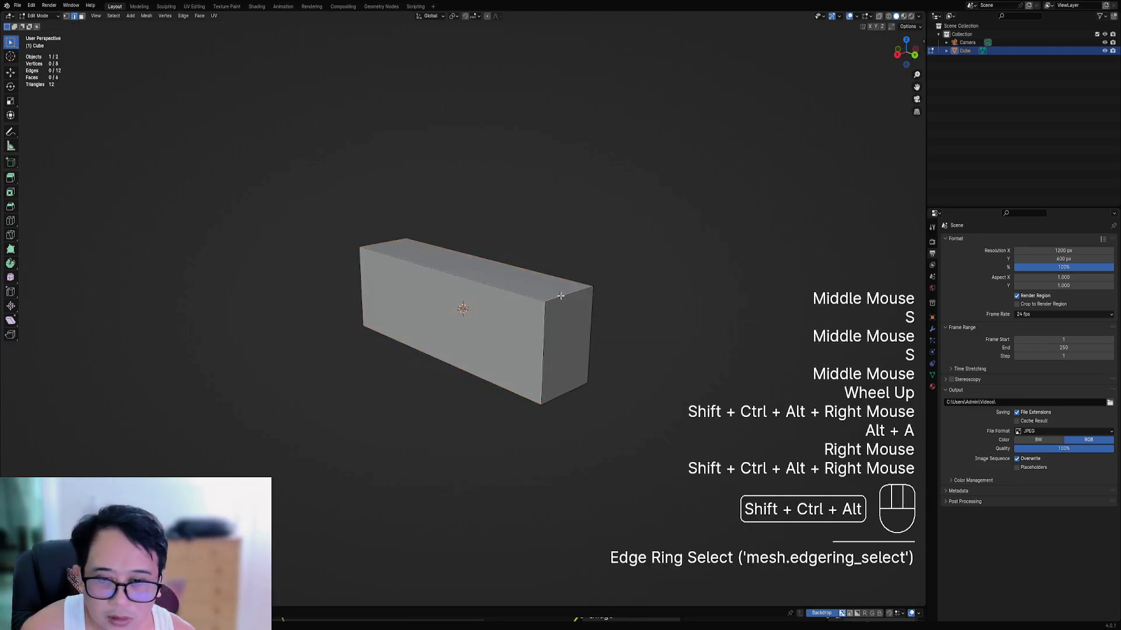
pyautogui.keyDown('ctrl'); pyautogui.keyDown('alt'); pyautogui.keyDown('shift'); pyautogui.rightClick(591, 342); pyautogui.keyUp('shift'); pyautogui.keyUp('alt'); pyautogui.keyUp('ctrl')
pyautogui.hotkey('ctrl', 'b')
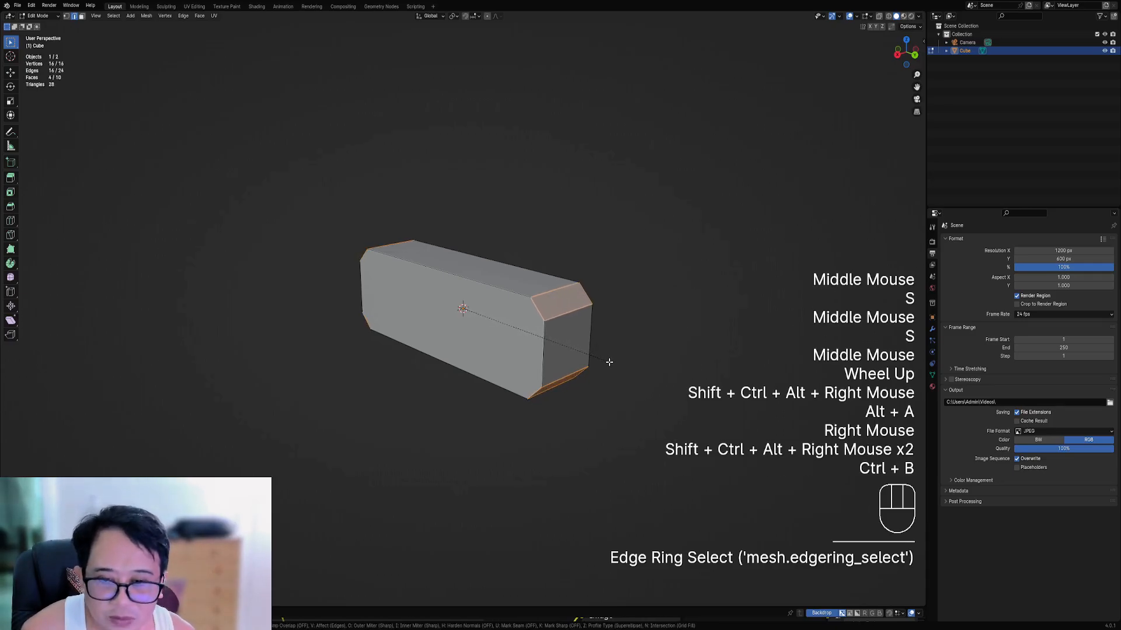
pyautogui.click(611, 365)
pyautogui.moveTo(611, 364); pyautogui.dragTo(551, 326, button='middle')
pyautogui.hotkey('alt', 'a')
pyautogui.scroll(2, 519, 324)
pyautogui.hotkey('ctrl', 'shift', 'x')
pyautogui.click(520, 325)
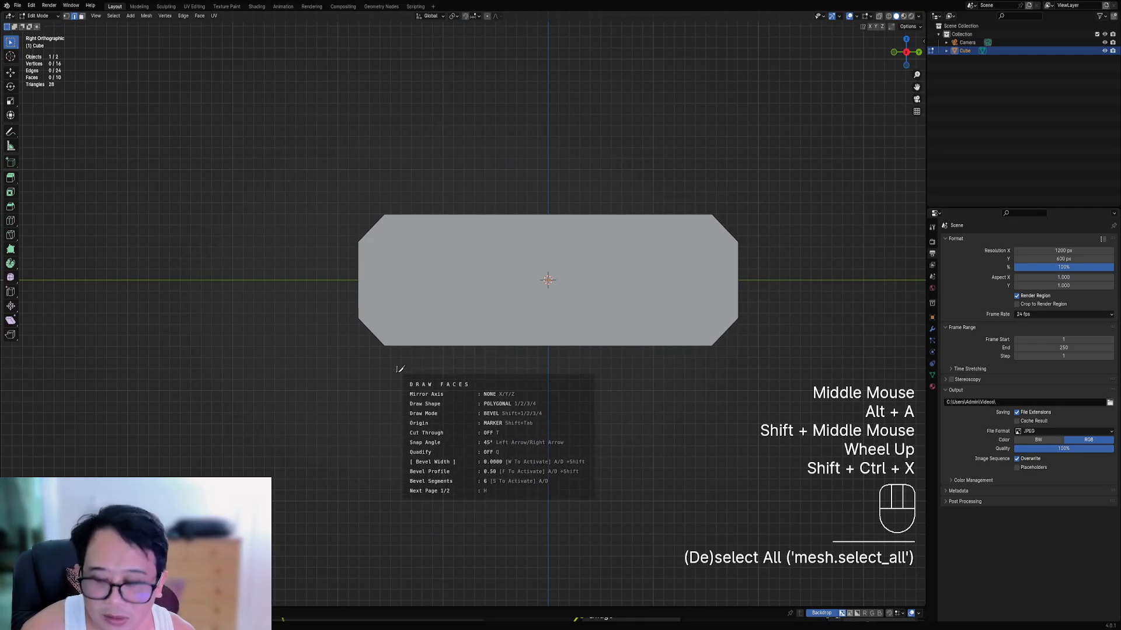
pyautogui.press('Escape')
# - Start Draw Cuts on the block's long side with Cut Through on and set the draw shape to Polygonal
pyautogui.hotkey('ctrl', 'shift', 'x')
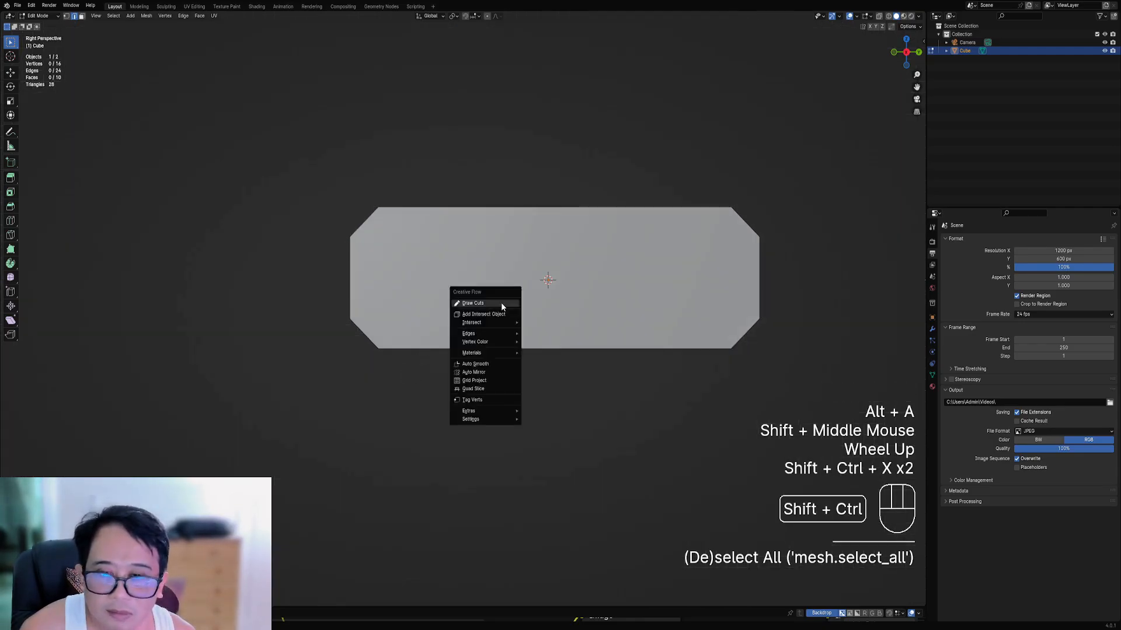
pyautogui.click(501, 302)
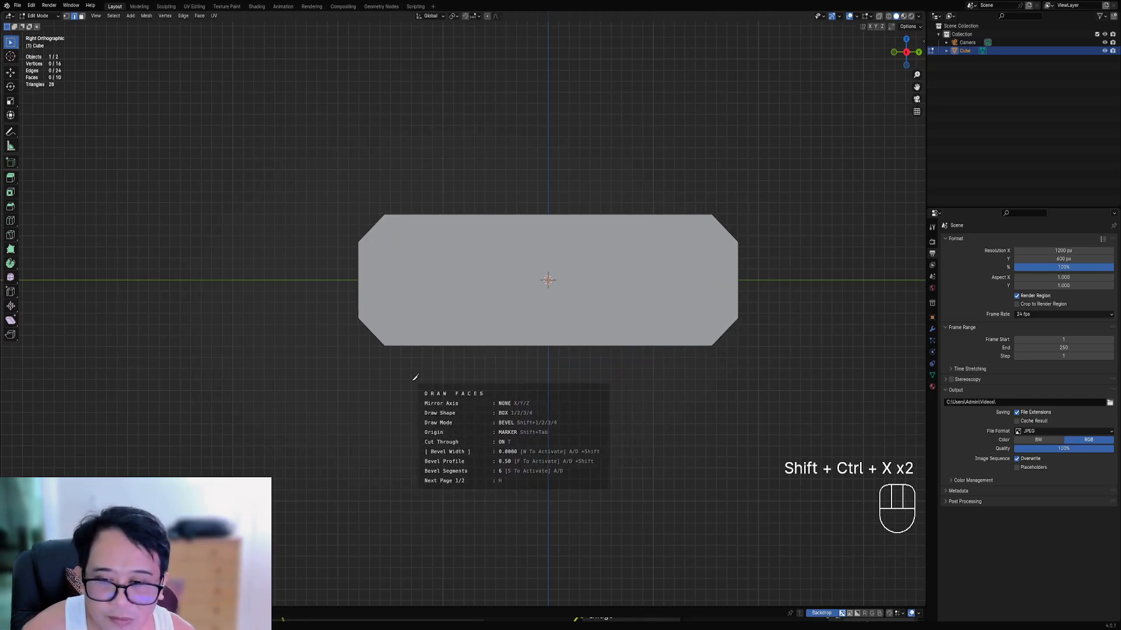
pyautogui.moveTo(403, 377)
pyautogui.mouseDown()
pyautogui.moveTo(434, 324)
pyautogui.moveTo(426, 344)
pyautogui.mouseUp()
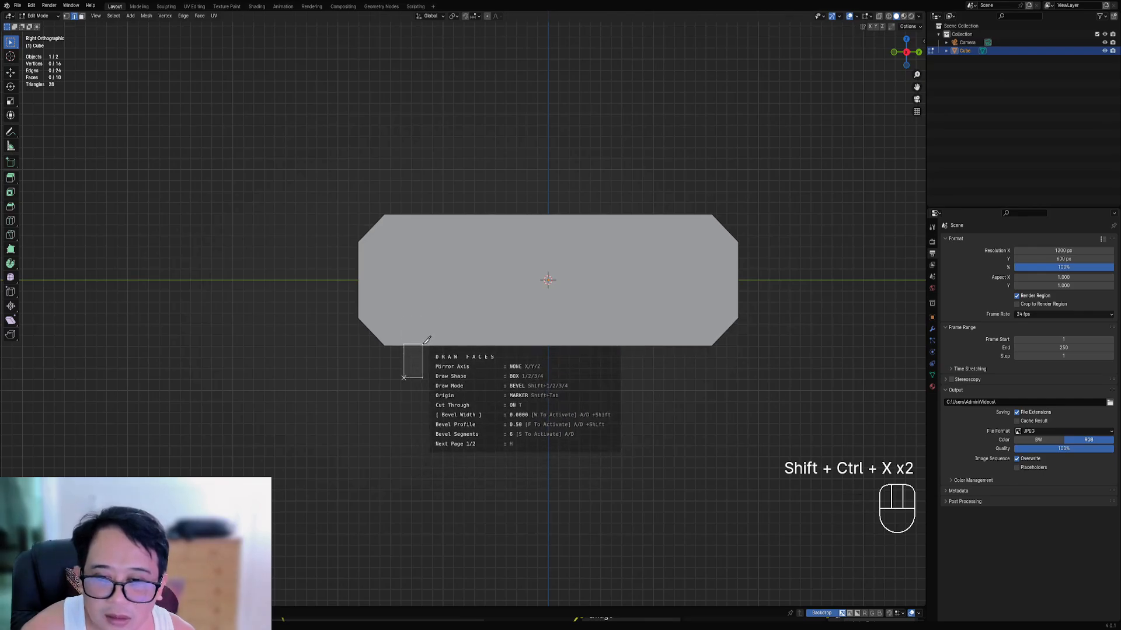
pyautogui.press('1')
pyautogui.click(404, 380)
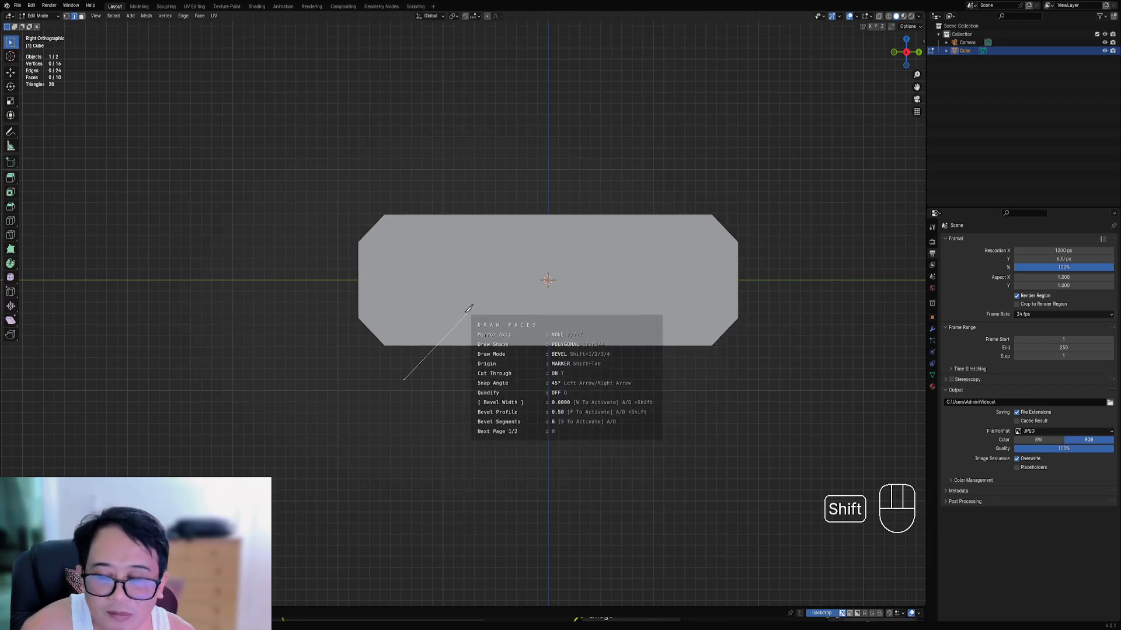
pyautogui.rightClick(443, 314)
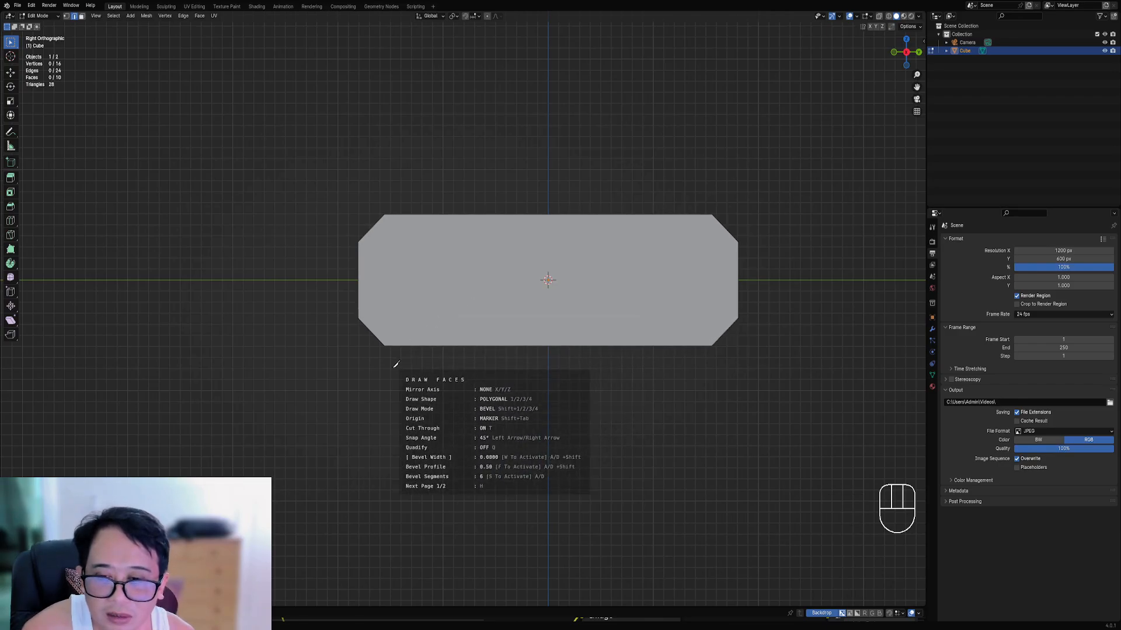
pyautogui.click(391, 369)
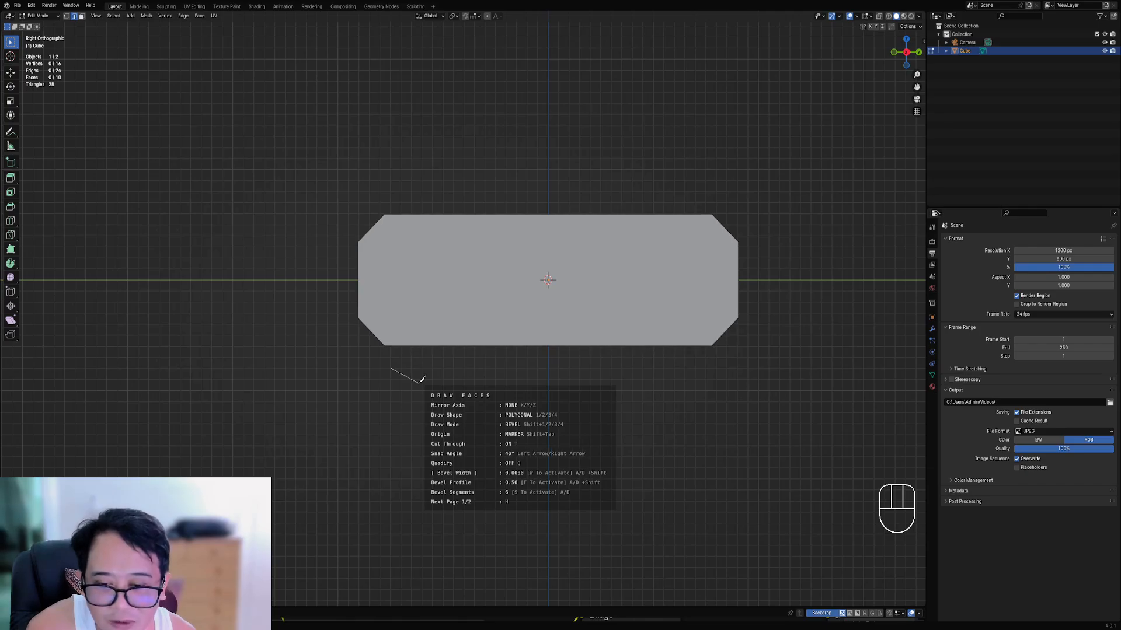
pyautogui.press('Right')
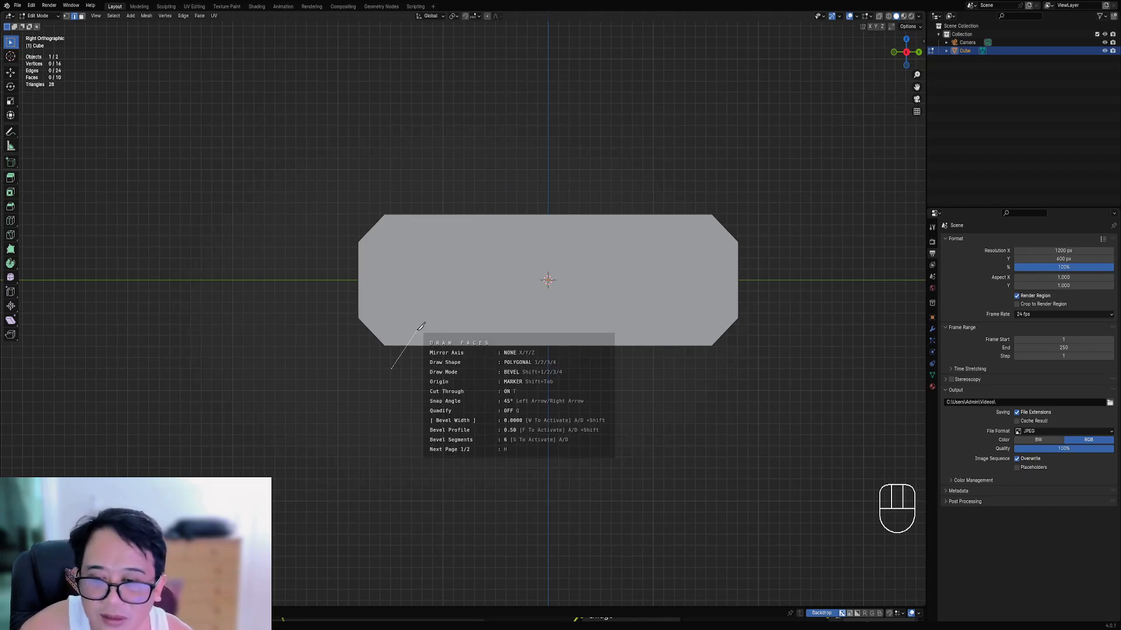
pyautogui.press('shift')
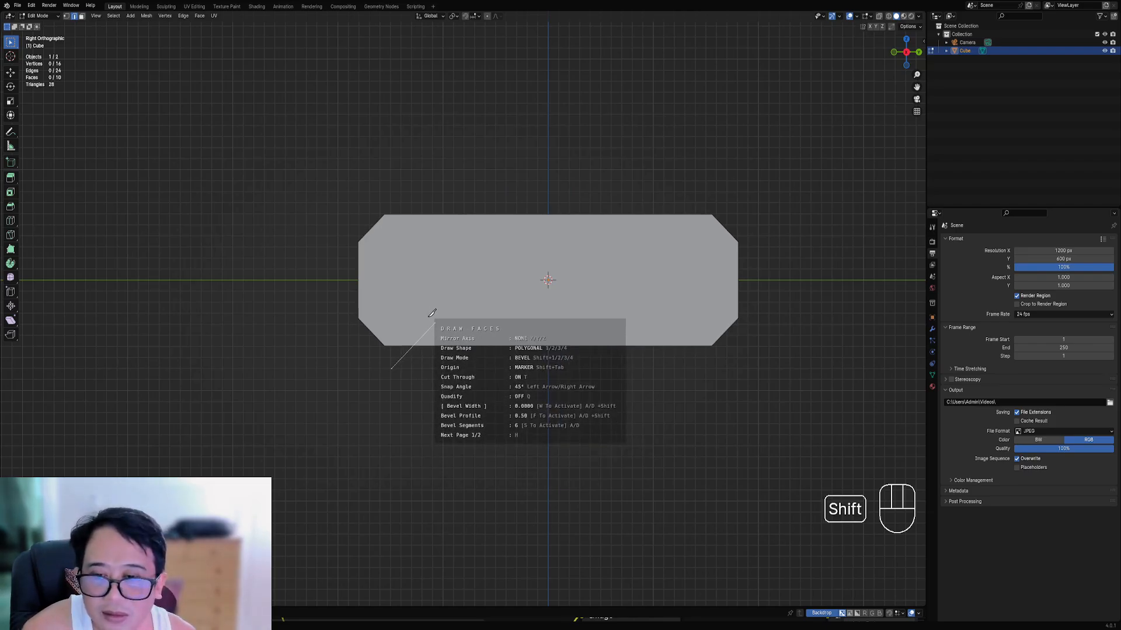
pyautogui.press('shift')
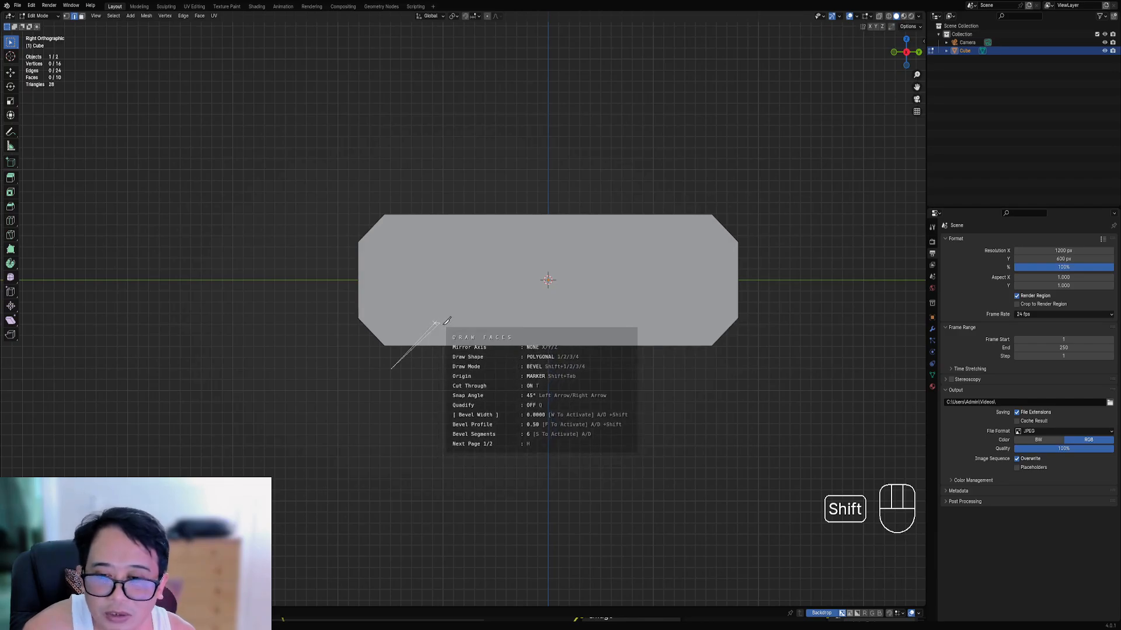
pyautogui.click(434, 323)
pyautogui.press('shift')
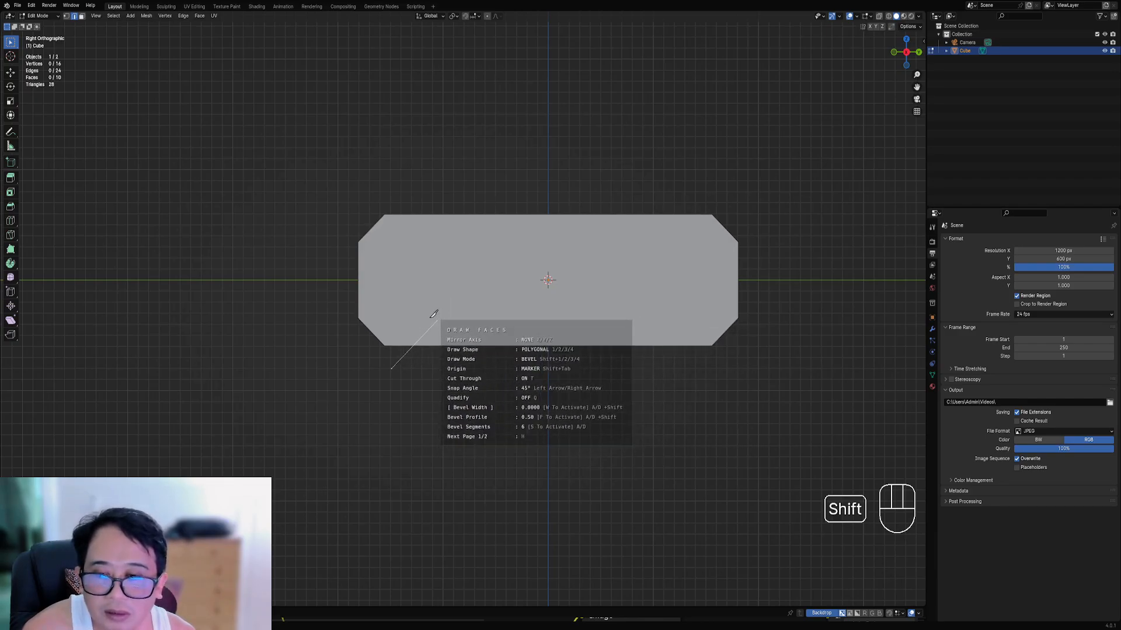
pyautogui.rightClick(433, 314)
# - Draw a closed polygon with 45° snapping and one slanted step around the block's lower part, and cut it through the mesh
pyautogui.keyDown('shift'); pyautogui.click(335, 307); pyautogui.keyUp('shift')
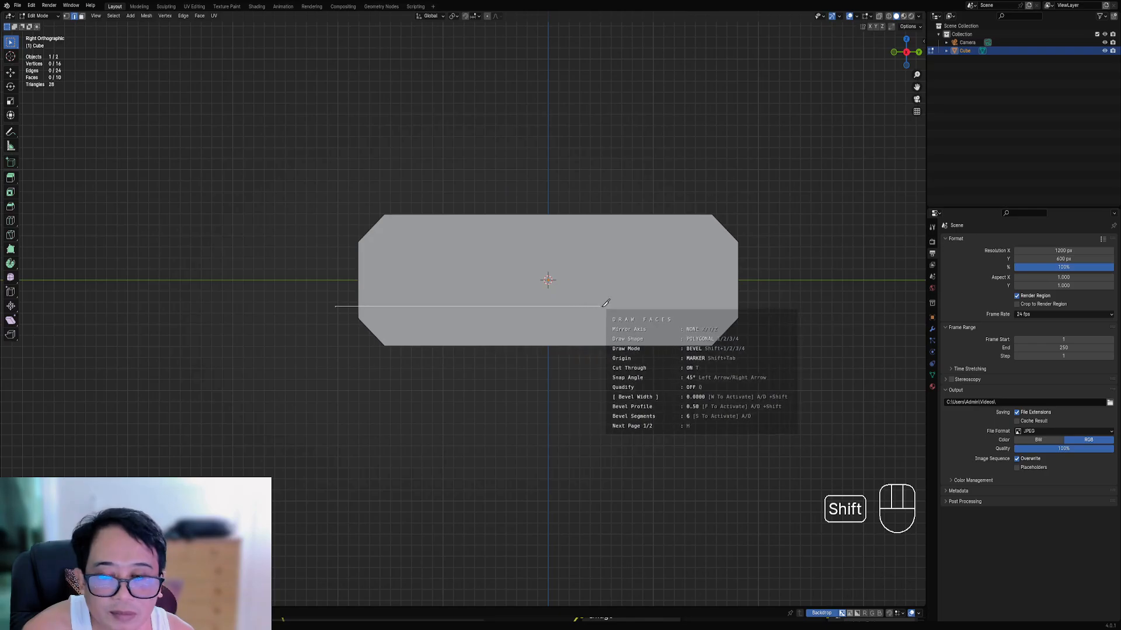
pyautogui.keyDown('shift'); pyautogui.click(644, 307); pyautogui.keyUp('shift')
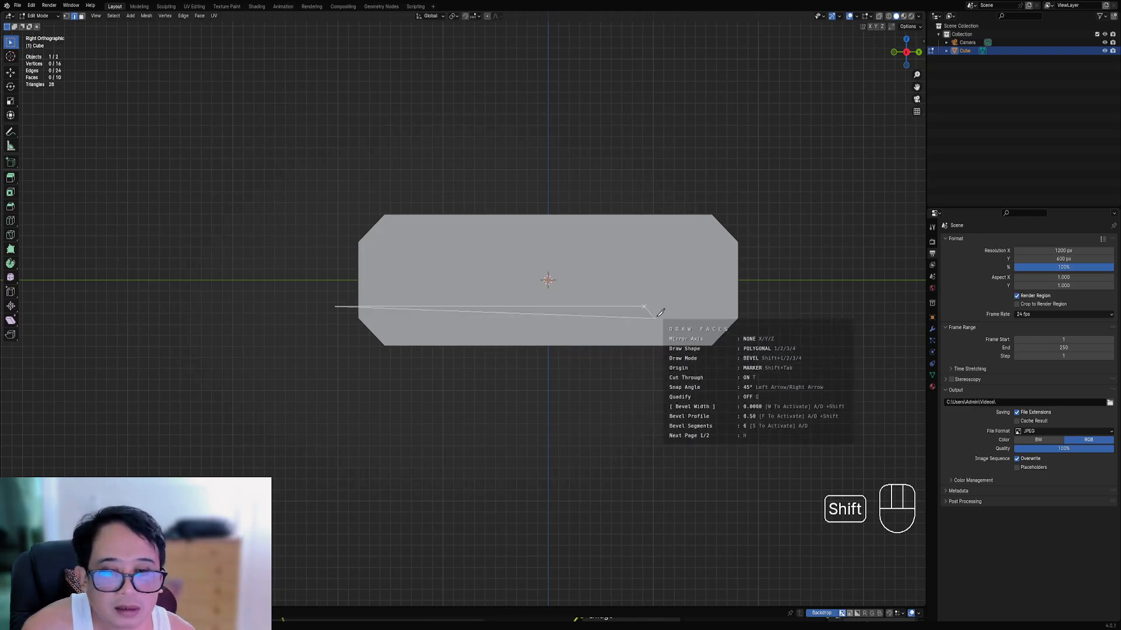
pyautogui.keyDown('shift'); pyautogui.click(667, 331); pyautogui.keyUp('shift')
pyautogui.keyDown('shift'); pyautogui.click(746, 331); pyautogui.keyUp('shift')
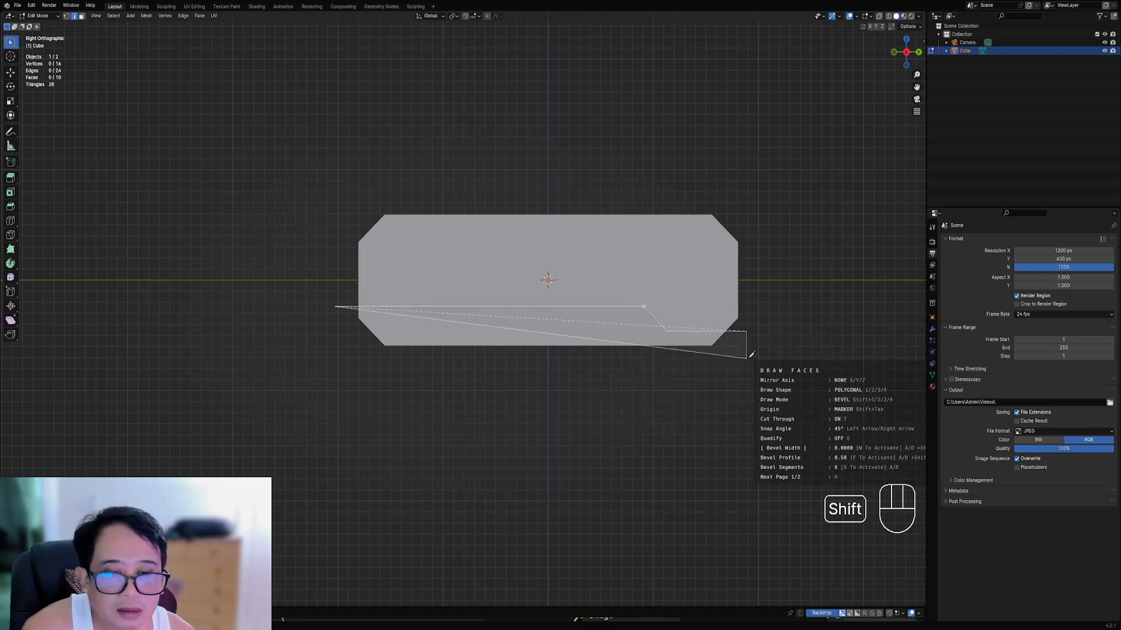
pyautogui.keyDown('shift'); pyautogui.click(746, 378); pyautogui.keyUp('shift')
pyautogui.keyDown('shift'); pyautogui.click(339, 378); pyautogui.keyUp('shift')
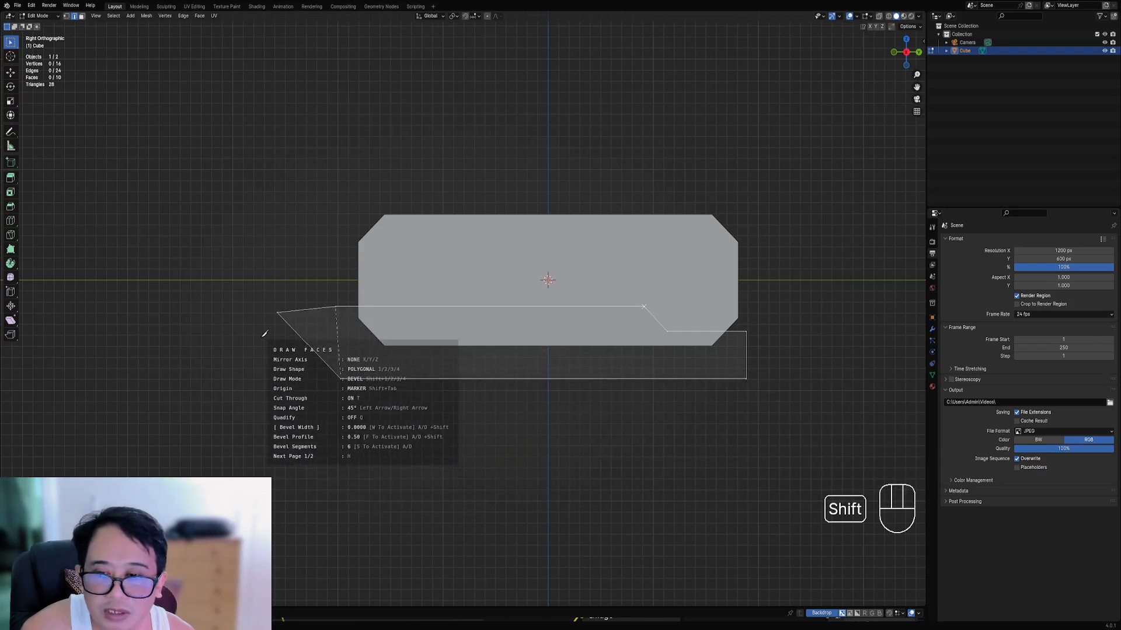
pyautogui.press('space')
# - Apply Auto Mirror to the block across the X axis and return to mesh editing
pyautogui.moveTo(450, 323); pyautogui.dragTo(531, 292, button='middle')
pyautogui.hotkey('shift', 'ctrl', 'x')
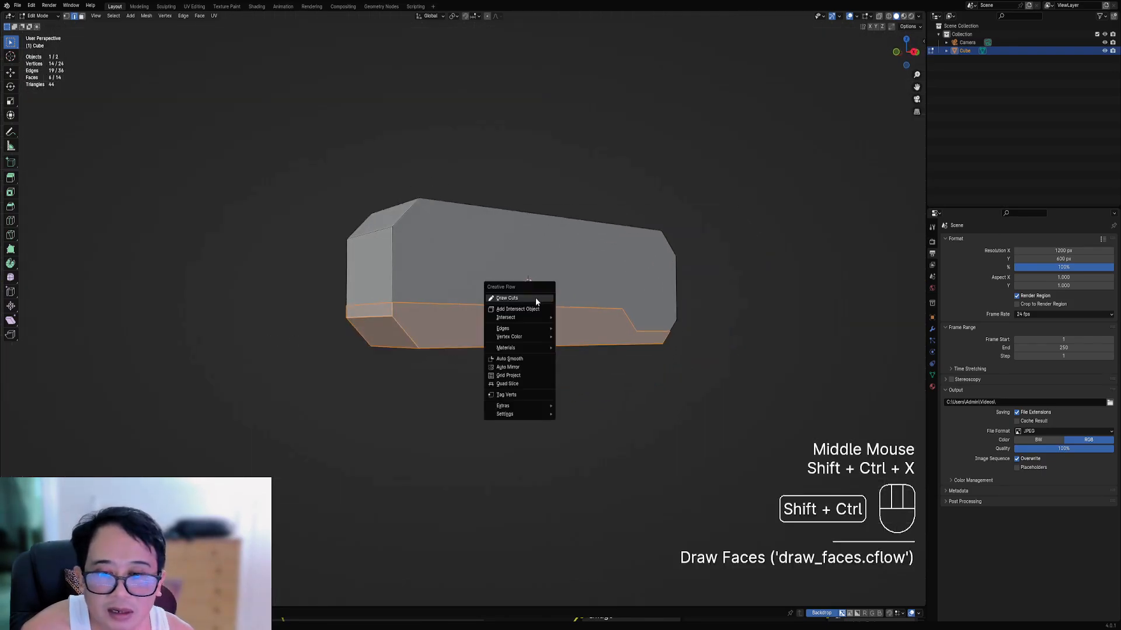
pyautogui.click(508, 367)
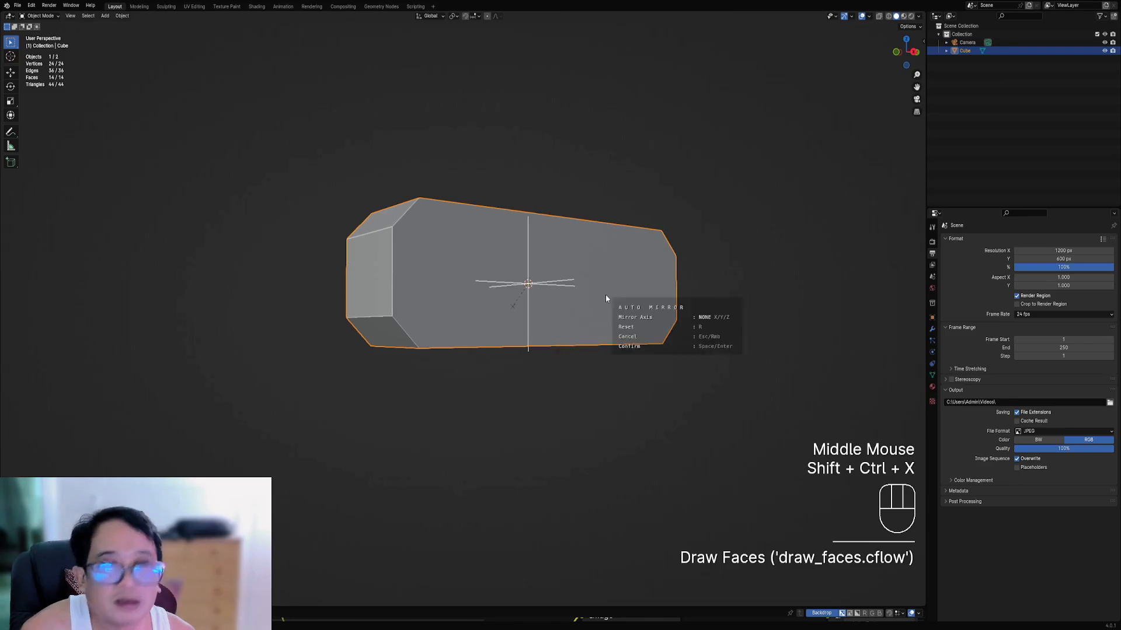
pyautogui.moveTo(605, 294); pyautogui.dragTo(418, 292, button='middle')
pyautogui.scroll(-1, 559, 326)
pyautogui.press('Tab')
pyautogui.press('Tab')
pyautogui.scroll(1, 418, 292)
# - Select the five faces below the stepped cut on one mirrored half: side, underside and end faces
pyautogui.press('3')
pyautogui.rightClick(387, 278)
pyautogui.keyDown('shift'); pyautogui.rightClick(427, 303); pyautogui.keyUp('shift')
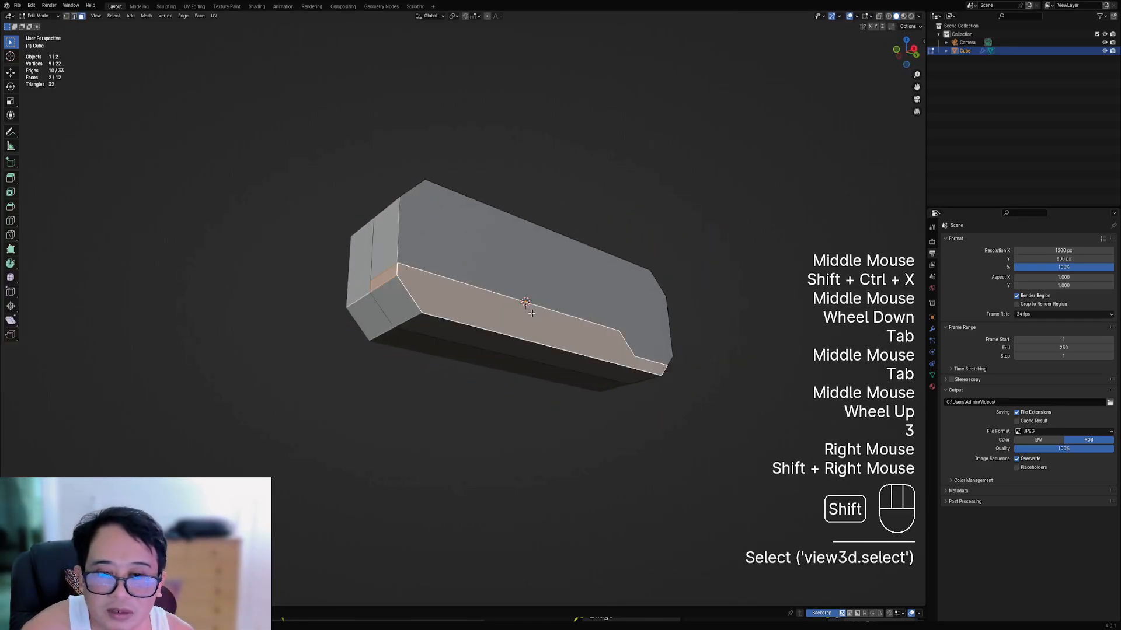
pyautogui.keyDown('shift'); pyautogui.rightClick(397, 304); pyautogui.keyUp('shift')
pyautogui.moveTo(700, 354); pyautogui.dragTo(616, 360, button='middle')
pyautogui.keyDown('shift'); pyautogui.rightClick(637, 309); pyautogui.keyUp('shift')
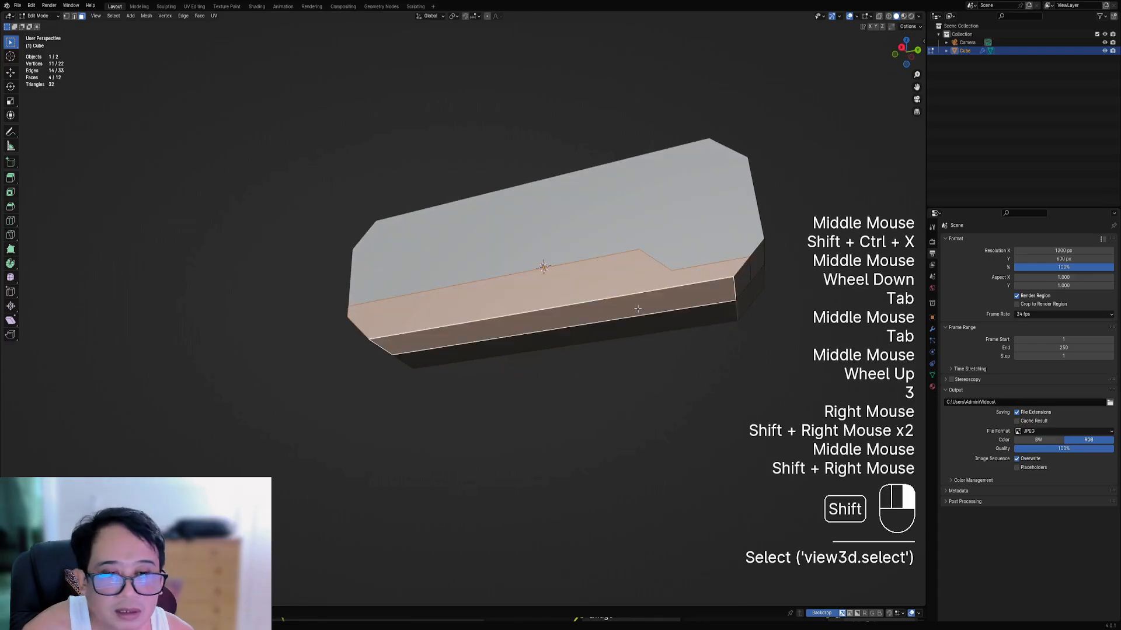
pyautogui.keyDown('shift'); pyautogui.rightClick(740, 279); pyautogui.keyUp('shift')
# - Try sinking the selected lower faces with Inset at zero thickness and a negative depth, with Boundary off
pyautogui.keyDown('shift'); pyautogui.moveTo(740, 279); pyautogui.dragTo(743, 295, button='middle'); pyautogui.keyUp('shift')
pyautogui.scroll(1, 724, 320)
pyautogui.press('i')
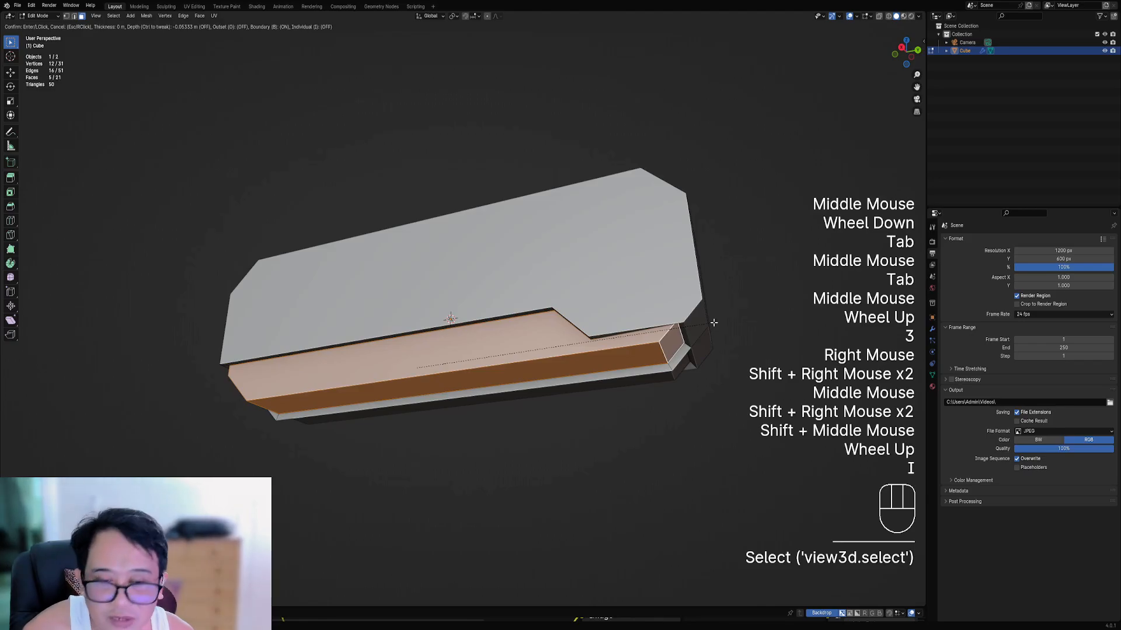
pyautogui.press('b')
pyautogui.click(710, 323)
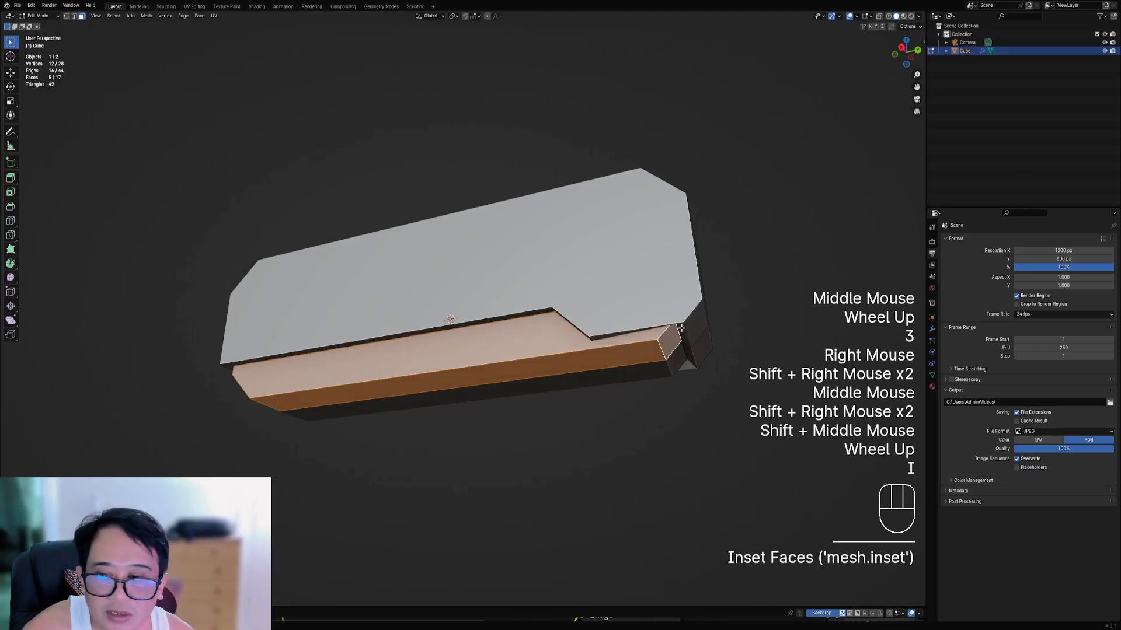
pyautogui.moveTo(529, 341); pyautogui.dragTo(648, 336, button='middle')
pyautogui.scroll(2, 648, 336)
pyautogui.hotkey('ctrl', 'z')
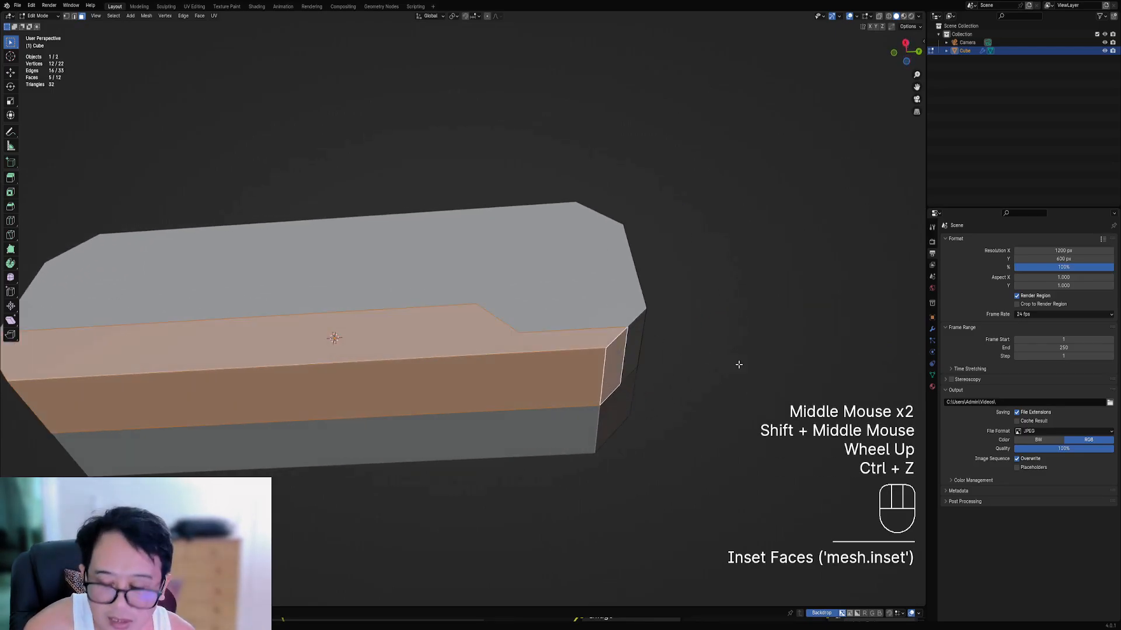
# - Try different Inset thickness and depth amounts on the five selected lower faces
pyautogui.press('i')
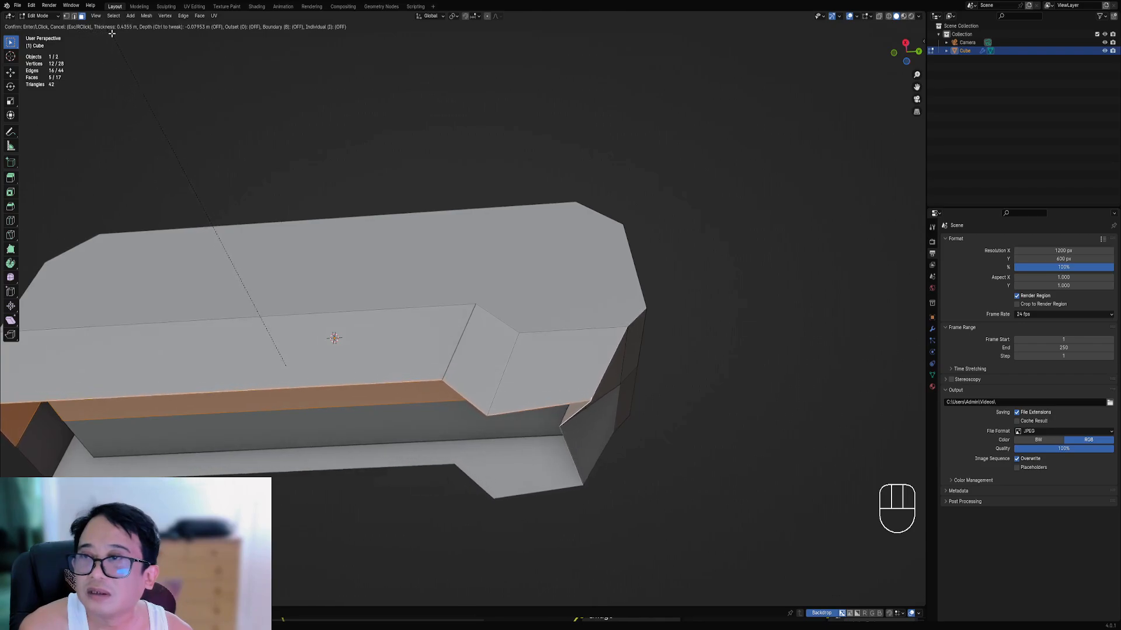
pyautogui.press('Escape')
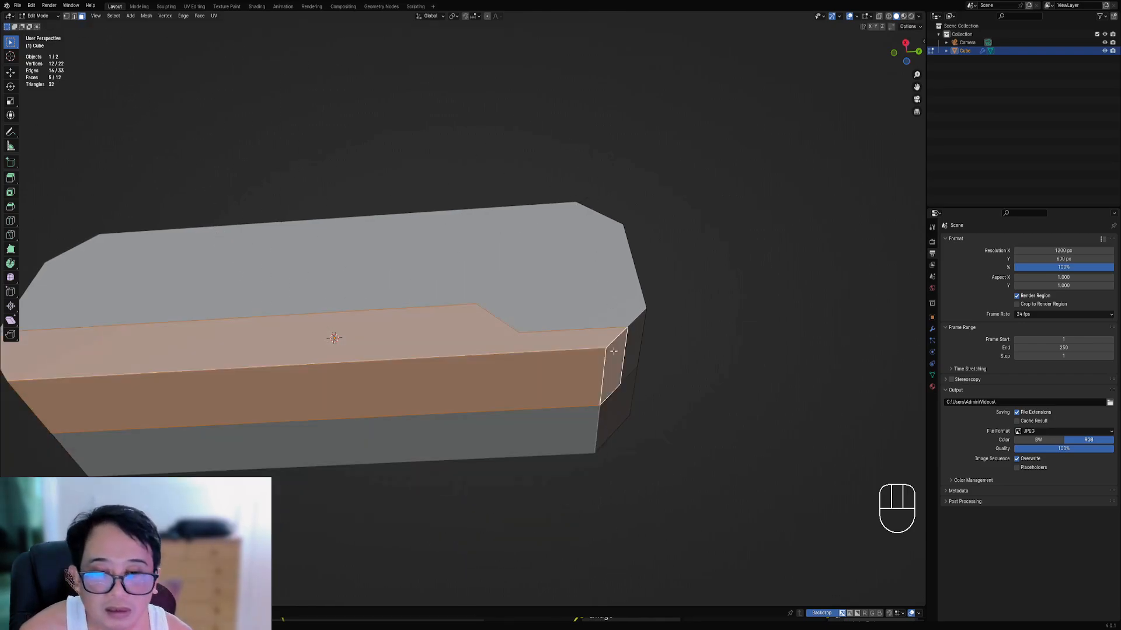
pyautogui.press('i')
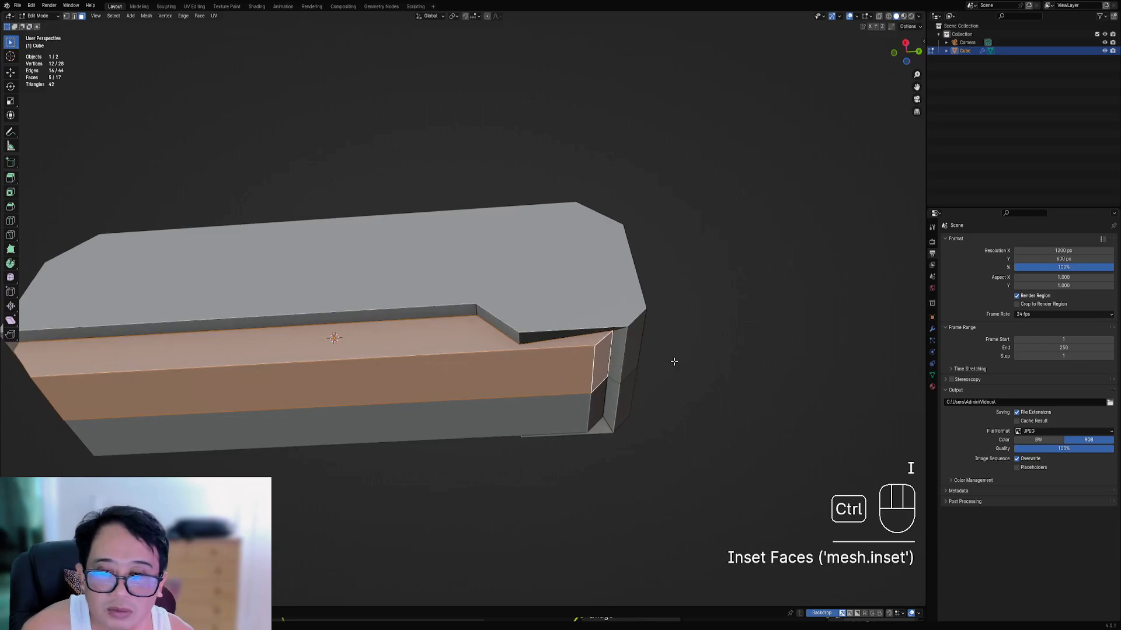
pyautogui.moveTo(673, 362); pyautogui.dragTo(653, 338, button='middle')
pyautogui.hotkey('ctrl', 'z')
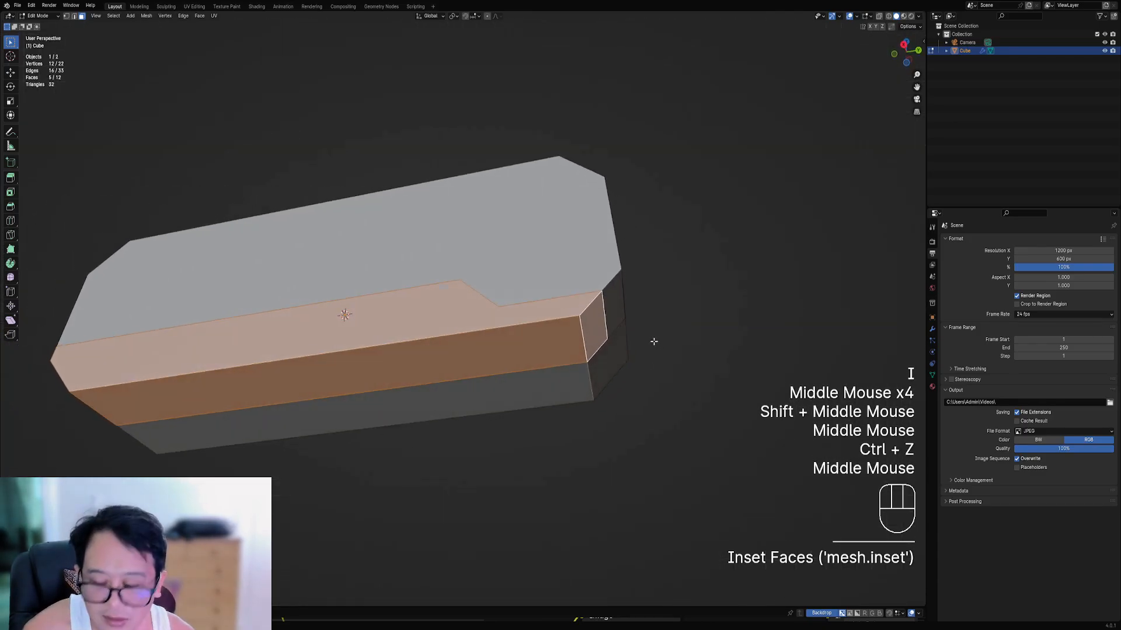
# - Sink the selected lower faces with Inset at zero thickness and about -0.09 m depth, with Boundary off
pyautogui.press('i')
pyautogui.press('ctrl')
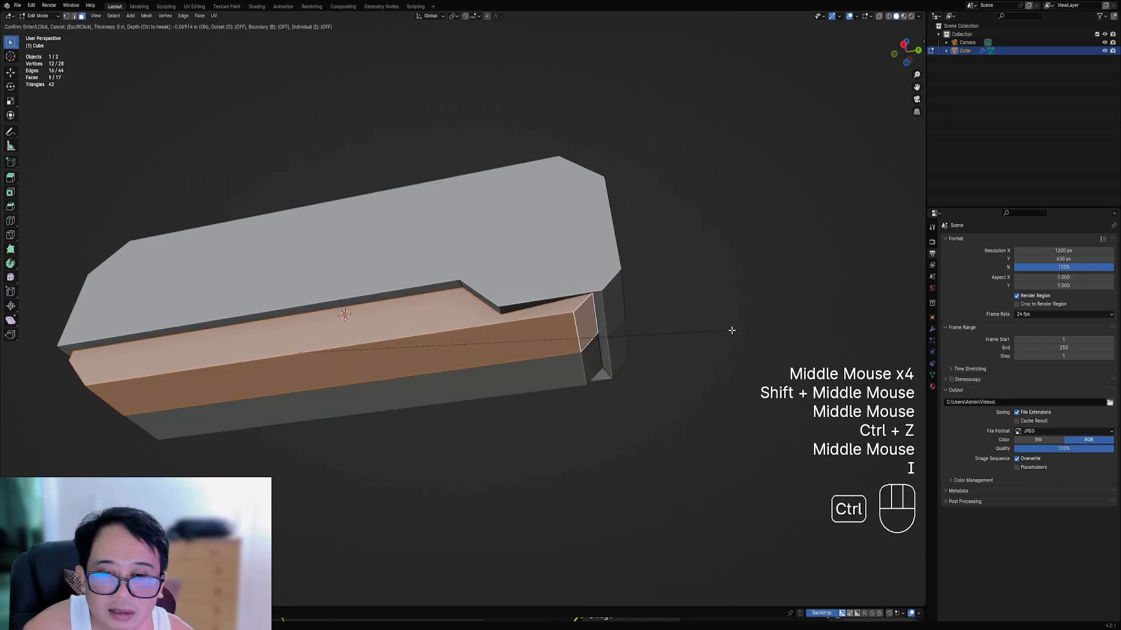
pyautogui.click(730, 328)
# - Select the narrow ledge face loop along the stepped cut and try flattening it with a zero Z scale
pyautogui.hotkey('alt', 'a')
pyautogui.press('3')
pyautogui.keyDown('alt'); pyautogui.keyDown('shift'); pyautogui.rightClick(501, 315); pyautogui.keyUp('shift'); pyautogui.keyUp('alt')
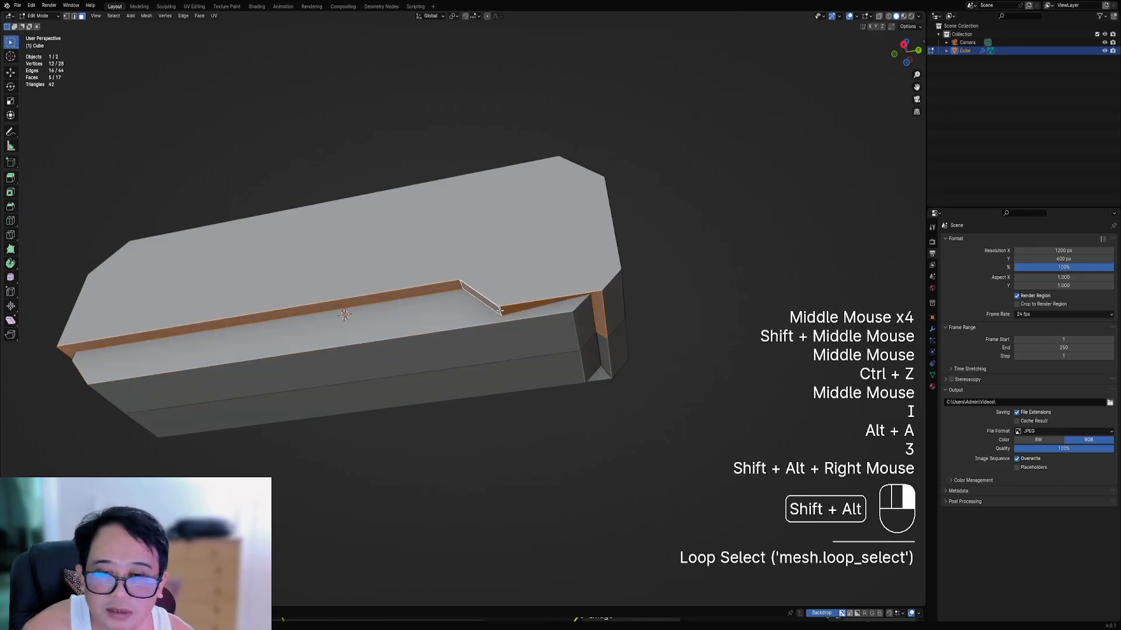
pyautogui.moveTo(500, 315); pyautogui.dragTo(562, 291, button='middle')
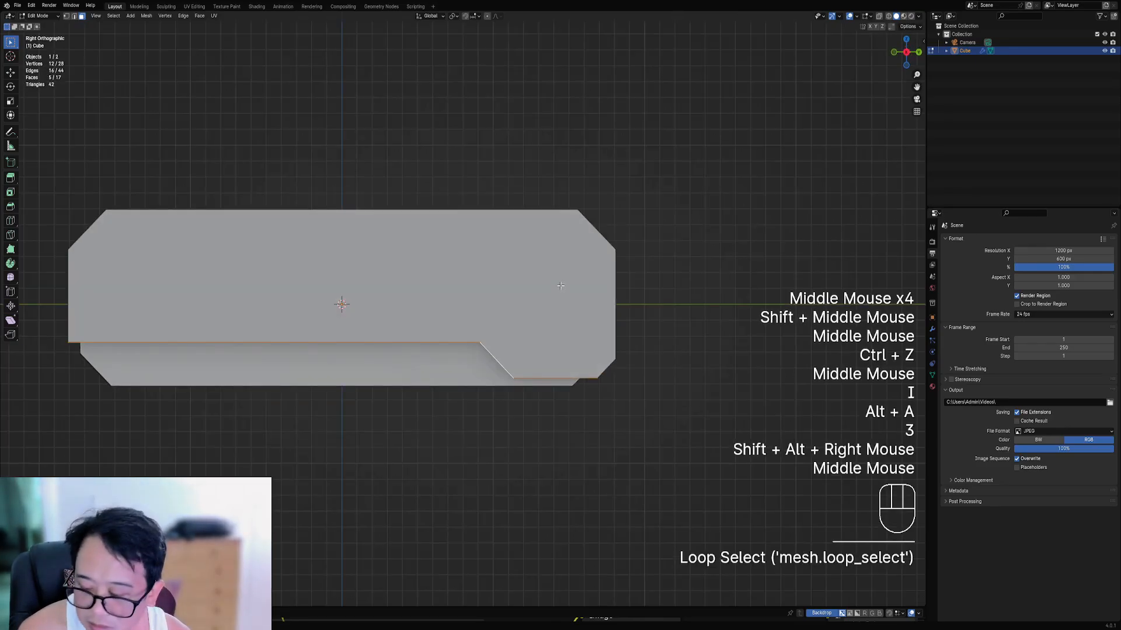
pyautogui.press('s')
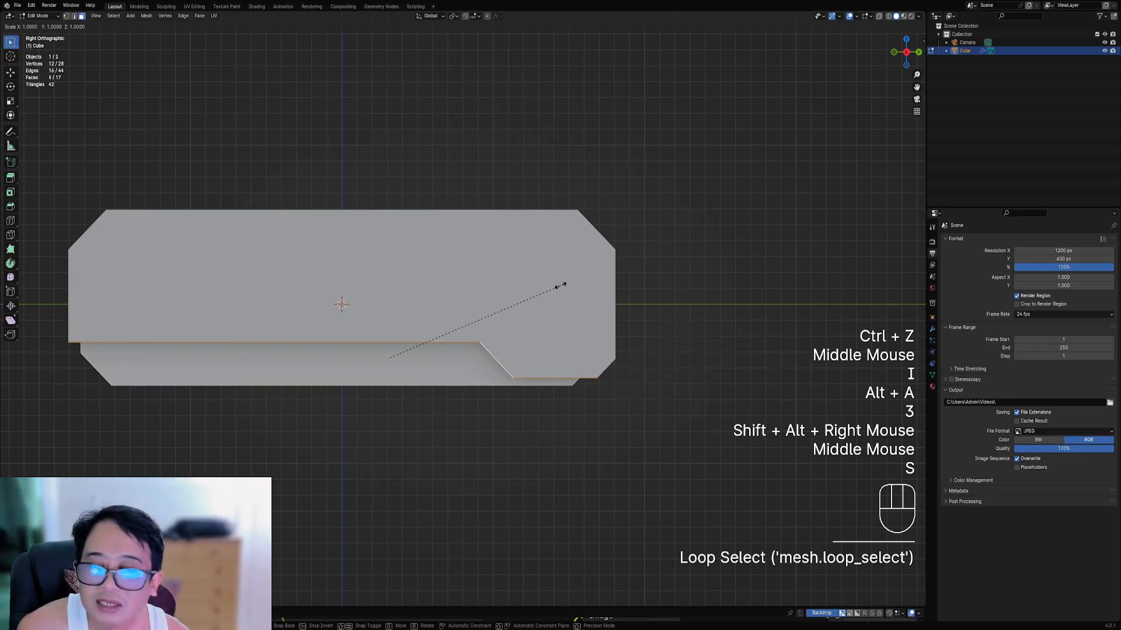
pyautogui.press('z')
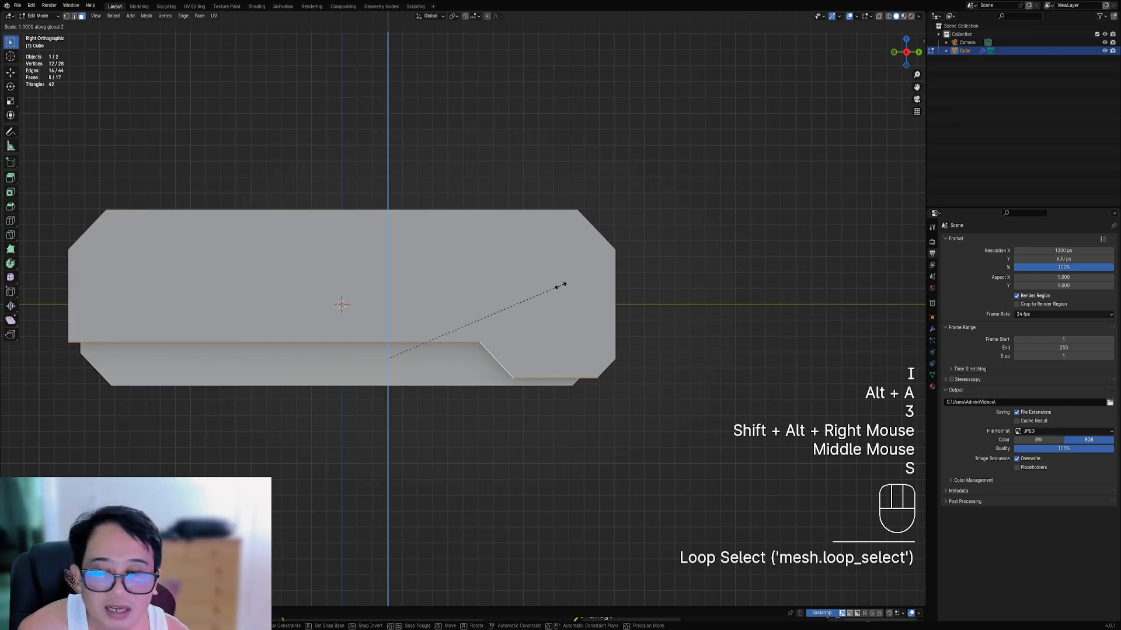
pyautogui.press('0')
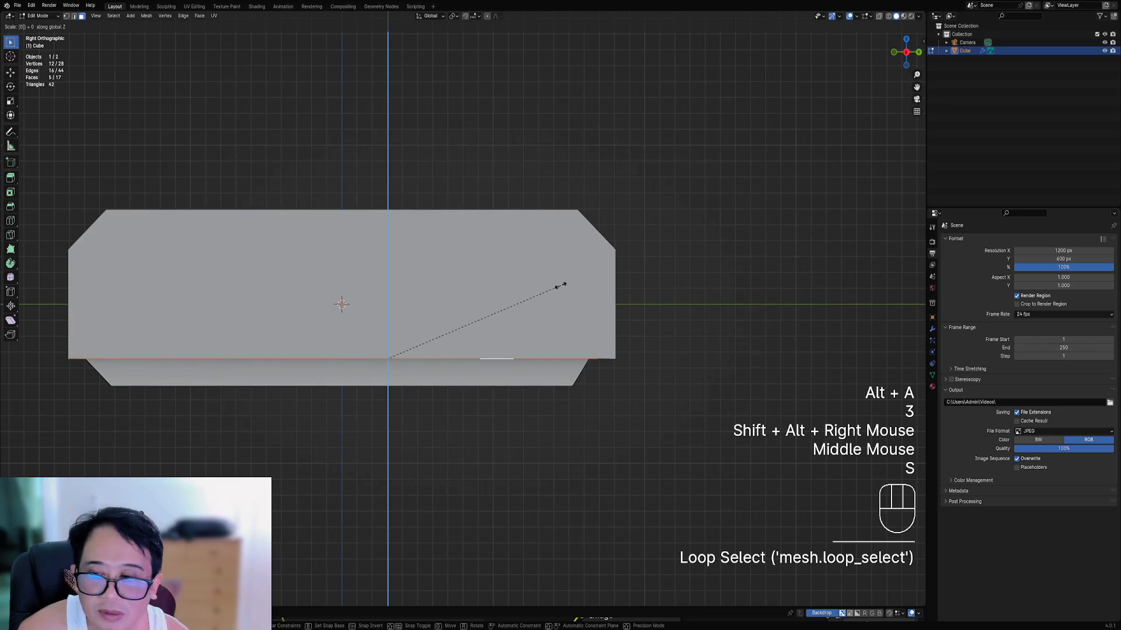
pyautogui.rightClick(561, 286)
pyautogui.moveTo(561, 286); pyautogui.dragTo(543, 220, button='middle')
pyautogui.hotkey('alt', 'a')
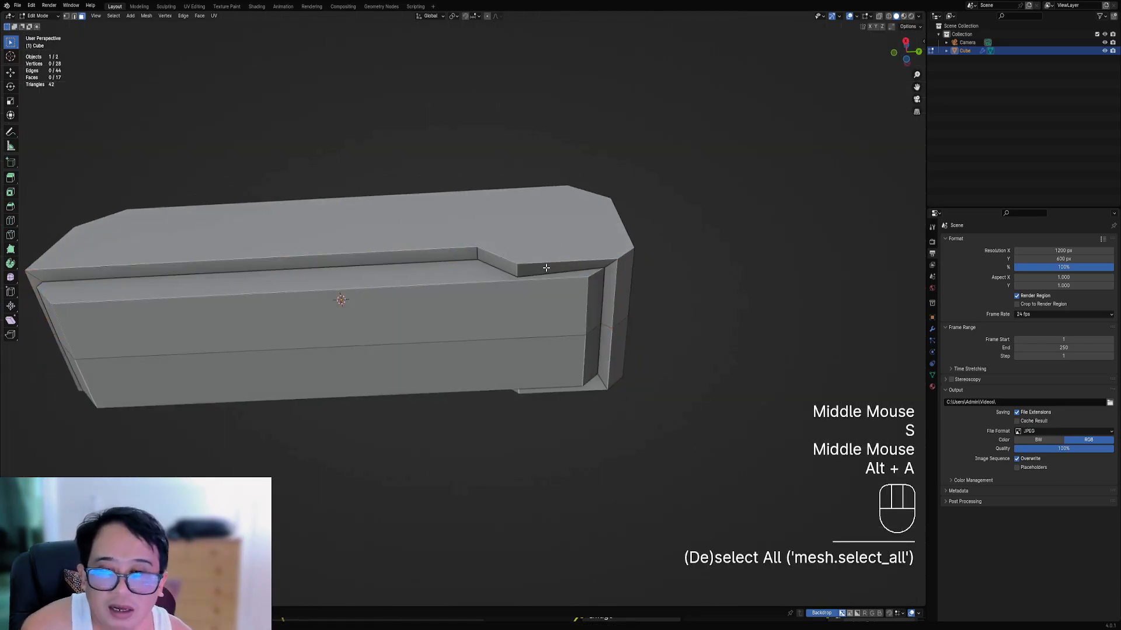
# - Try flattening the two ledge faces beside the stepped corner with a zero Z scale
pyautogui.rightClick(547, 268)
pyautogui.keyDown('shift'); pyautogui.rightClick(610, 301); pyautogui.keyUp('shift')
pyautogui.moveTo(609, 301); pyautogui.dragTo(460, 327, button='middle')
pyautogui.press('s')
pyautogui.press('z')
pyautogui.press('0')
pyautogui.click(621, 274)
pyautogui.press('Tab')
pyautogui.press('Tab')
# - Try scaling the selected underside faces in an axis-aligned view
pyautogui.rightClick(415, 236)
pyautogui.keyDown('shift'); pyautogui.rightClick(261, 170); pyautogui.keyUp('shift')
pyautogui.scroll(-1, 315, 181)
pyautogui.keyDown('alt'); pyautogui.moveTo(350, 187); pyautogui.dragTo(598, 354, button='middle'); pyautogui.keyUp('alt')
pyautogui.press('s')
pyautogui.click(509, 229)
pyautogui.rightClick(598, 355)
# - Examine the recessed underside and its centre seam in both Edit Mode and Object Mode
pyautogui.moveTo(657, 379); pyautogui.dragTo(613, 338, button='middle')
pyautogui.scroll(2, 579, 357)
pyautogui.press('Tab')
pyautogui.keyDown('shift'); pyautogui.moveTo(648, 329); pyautogui.dragTo(594, 310, button='middle'); pyautogui.keyUp('shift')
pyautogui.press('Tab')
pyautogui.scroll(-2, 601, 350)
pyautogui.press('Tab')
pyautogui.scroll(1, 594, 309)
# - Try Apply Mesh on the whole object, undo it, and recheck the mirrored half in Edit Mode
pyautogui.hotkey('shift', 'ctrl', 'x')
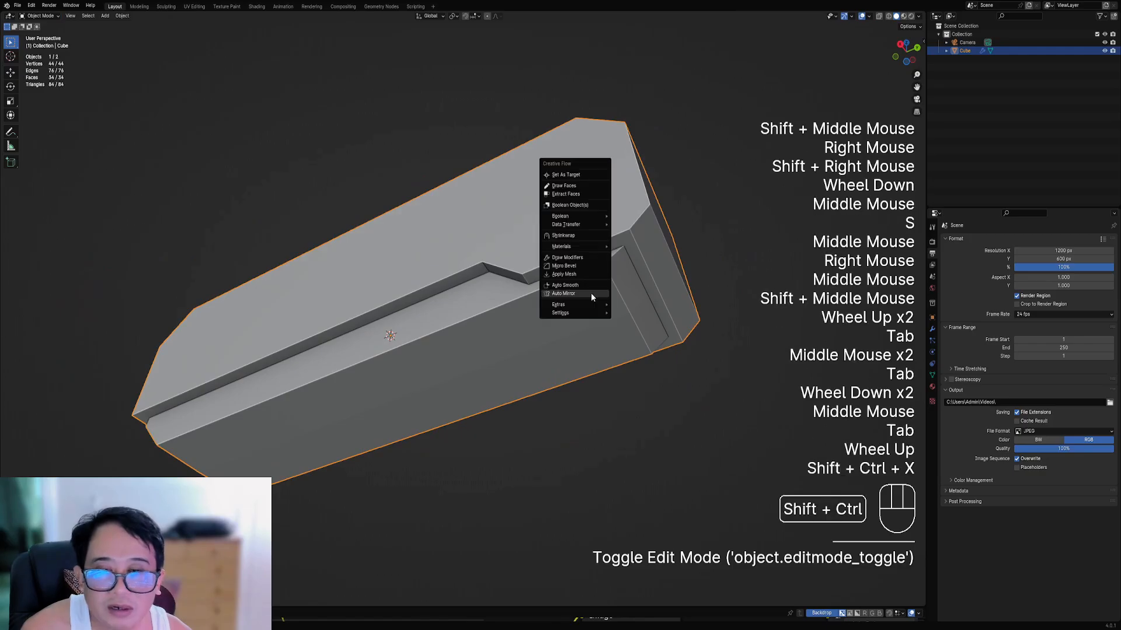
pyautogui.click(566, 274)
pyautogui.press('F9')
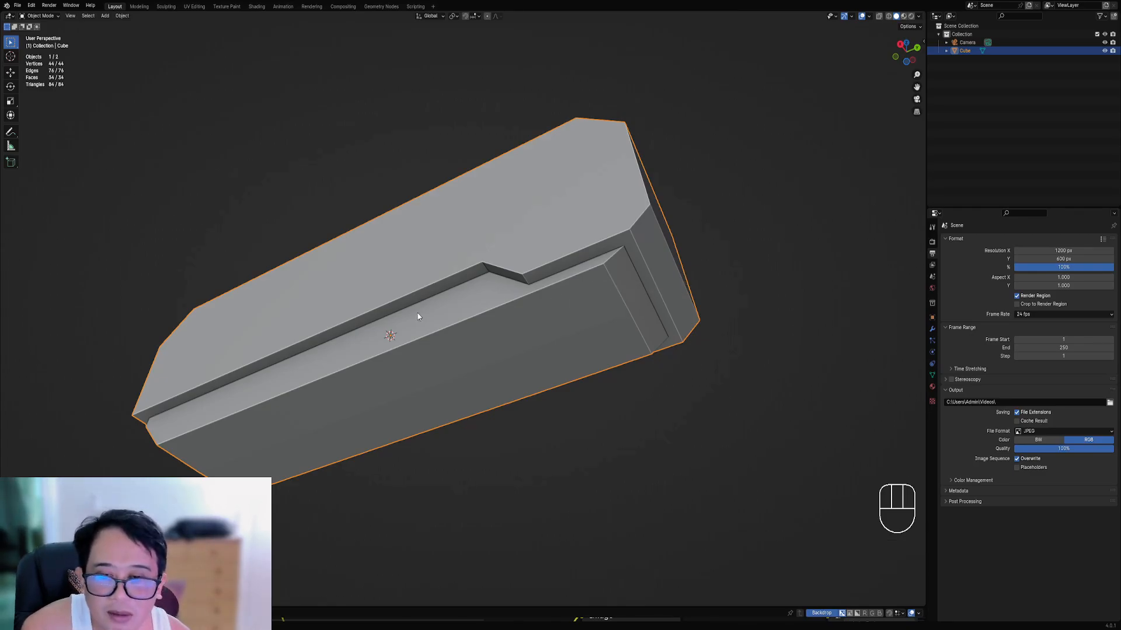
pyautogui.hotkey('ctrl', 'z')
pyautogui.moveTo(574, 294); pyautogui.dragTo(571, 252, button='middle')
pyautogui.press('Tab')
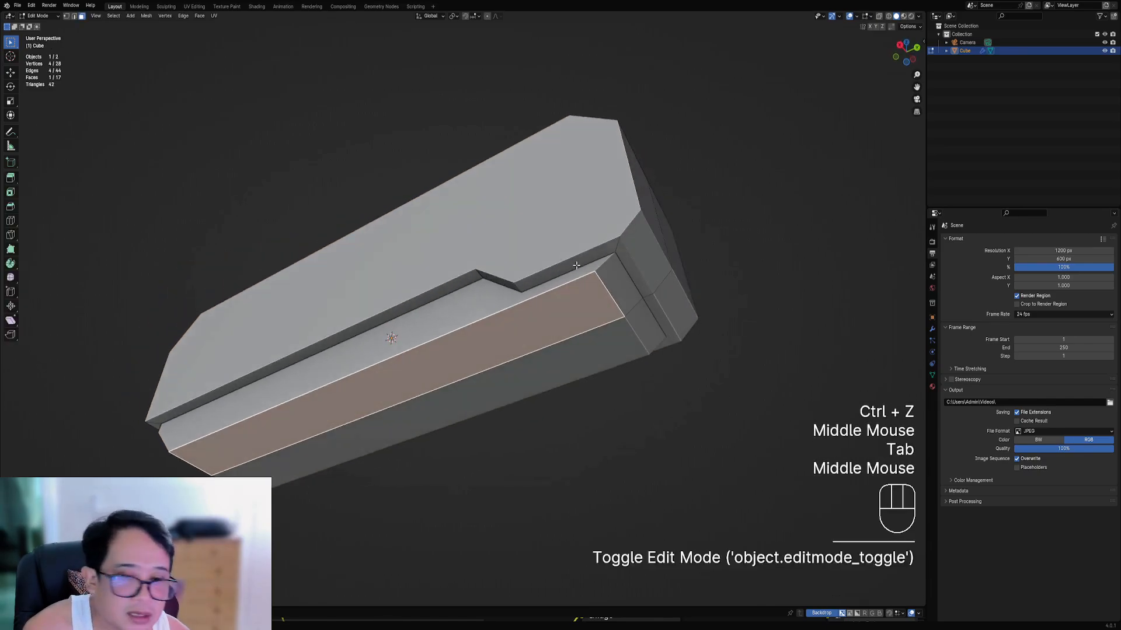
pyautogui.press('Tab')
pyautogui.press('Tab')
# - Show the object's modifier stack and apply only the Mirror modifier with Apply Mesh
pyautogui.hotkey('ctrl', 'shift', 'x')
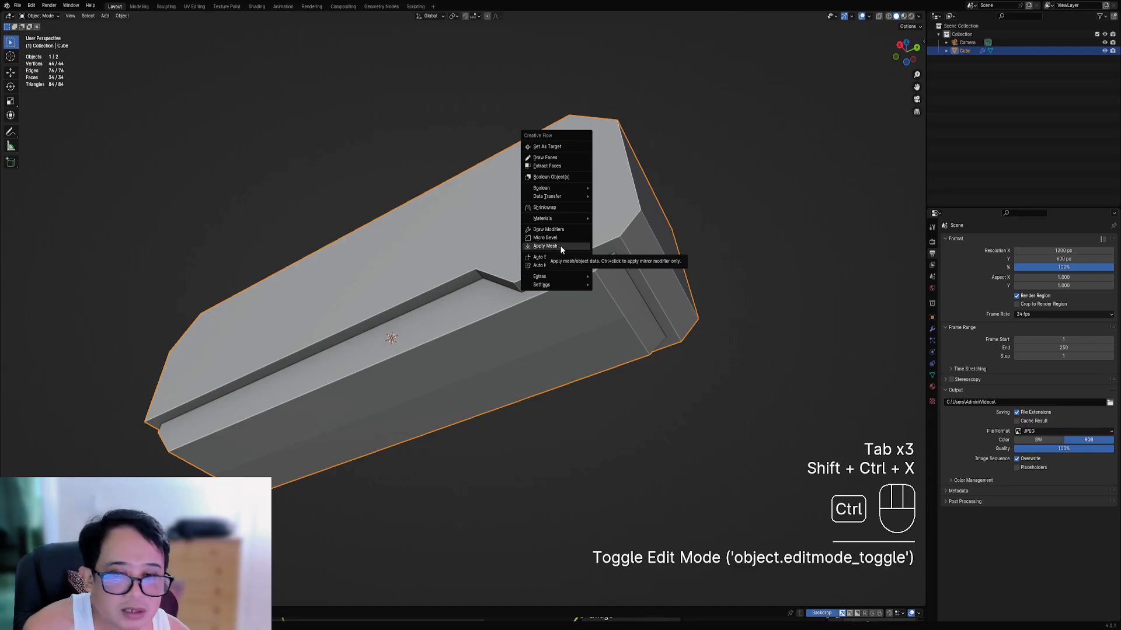
pyautogui.click(933, 331)
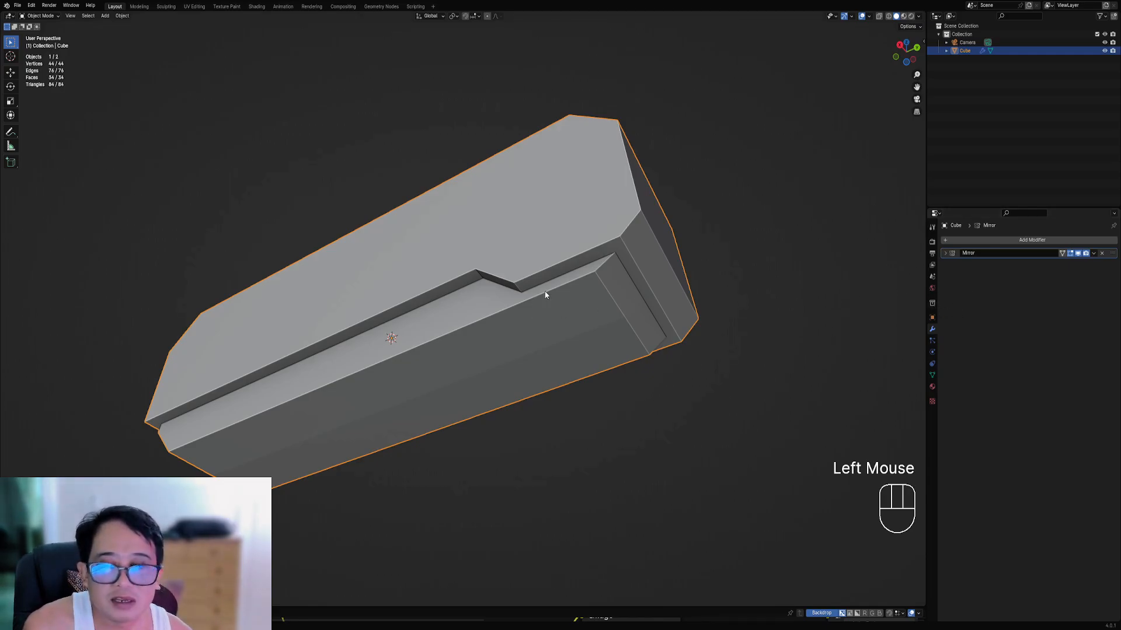
pyautogui.hotkey('shift', 'ctrl', 'x')
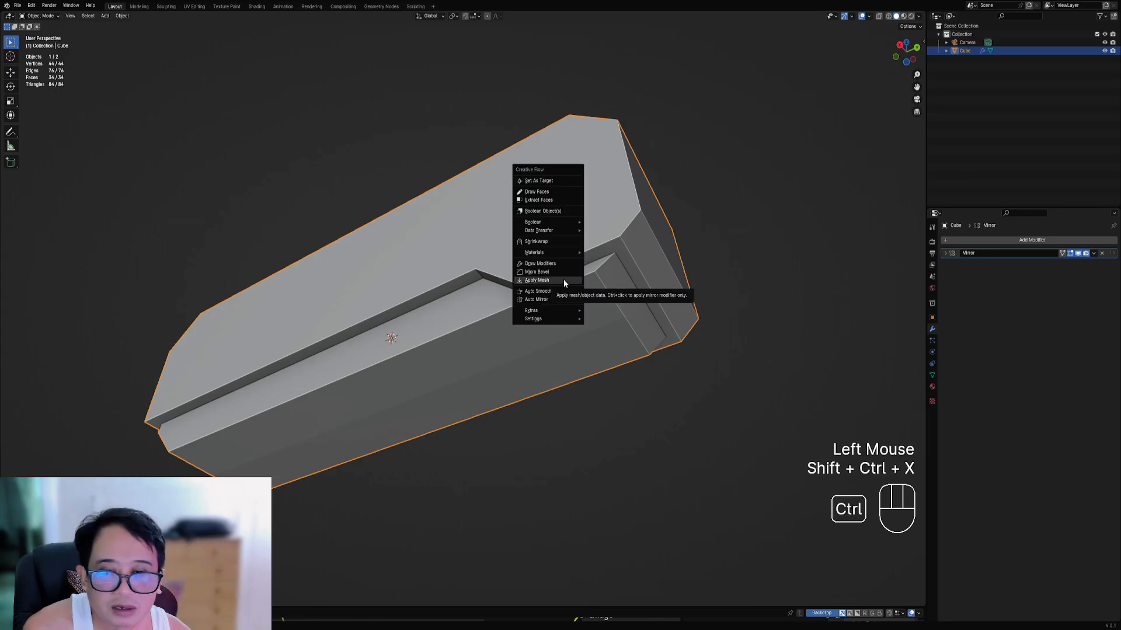
pyautogui.keyDown('ctrl'); pyautogui.click(564, 283); pyautogui.keyUp('ctrl')
pyautogui.press('Tab')
pyautogui.press('Tab')
# - Select the two underside faces meeting at the centre seam and level them with LoopTools Flatten
pyautogui.moveTo(564, 283); pyautogui.dragTo(581, 268, button='middle')
pyautogui.press('Tab')
pyautogui.press('3')
pyautogui.rightClick(585, 311)
pyautogui.keyDown('shift'); pyautogui.rightClick(585, 310); pyautogui.keyUp('shift')
pyautogui.scroll(3, 581, 268)
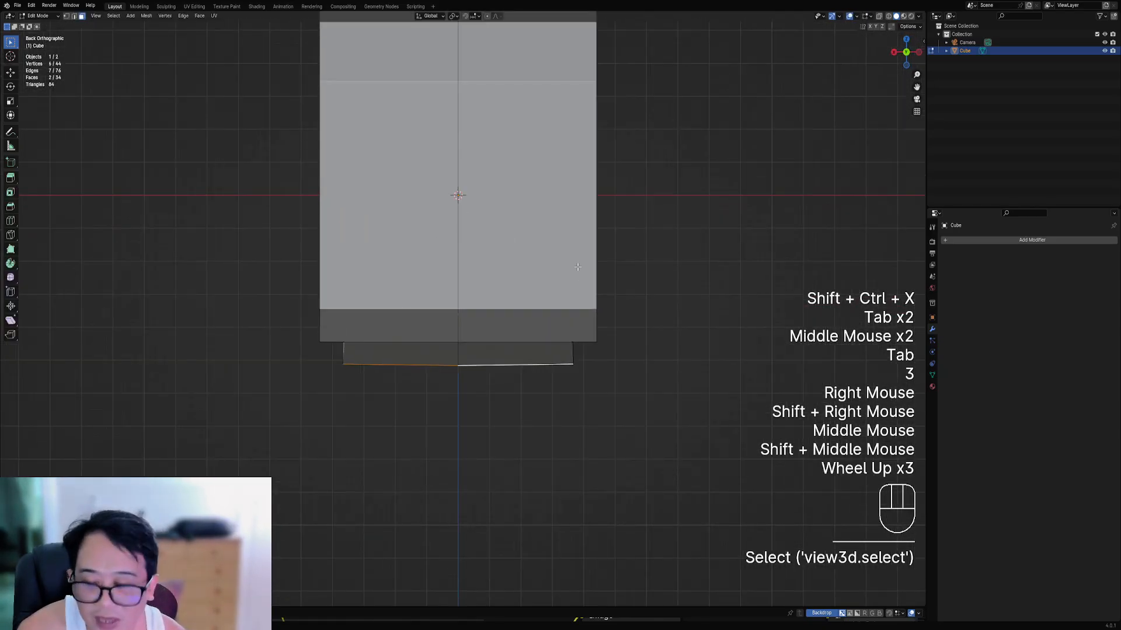
pyautogui.press('w')
pyautogui.moveTo(576, 276)
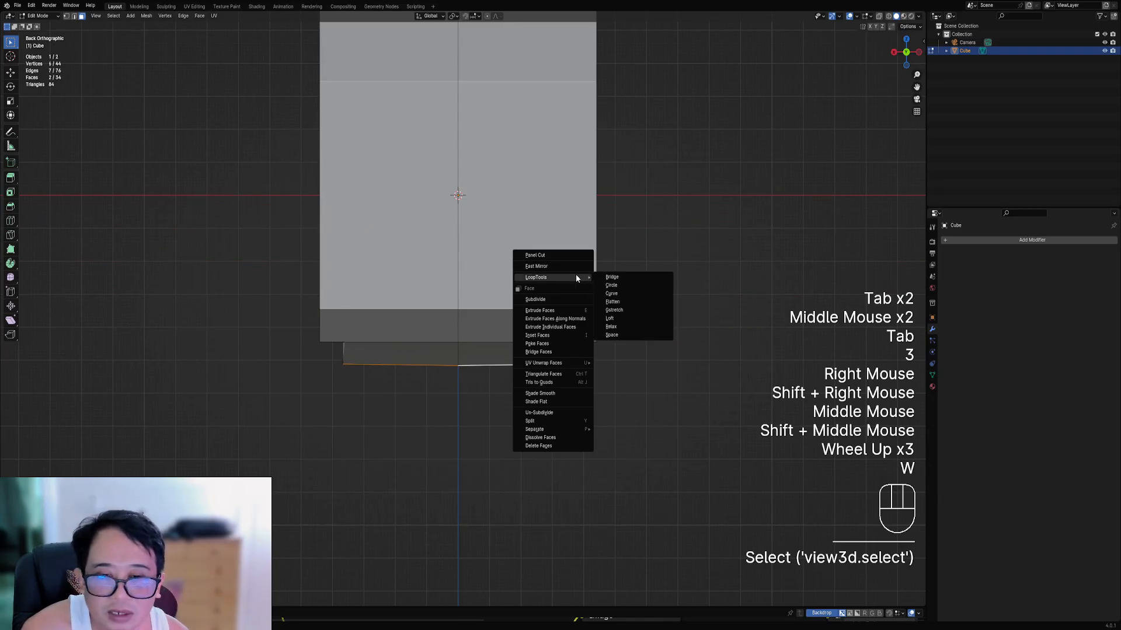
pyautogui.click(612, 302)
pyautogui.scroll(-2, 612, 304)
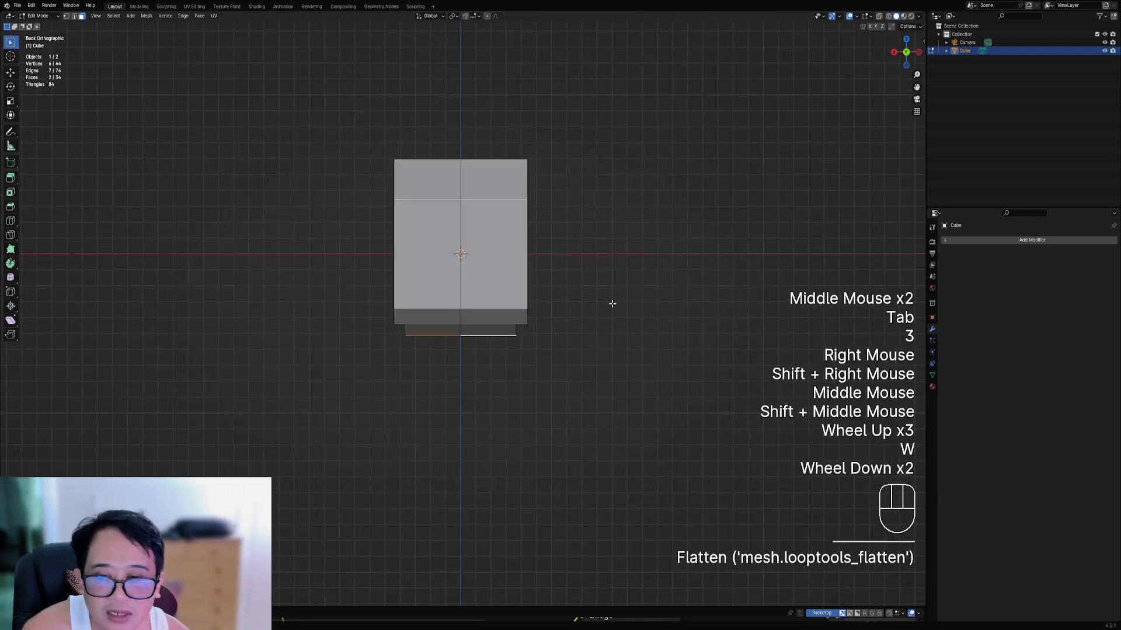
pyautogui.press('Tab')
# - Maximise the viewport, mirror the object again with Auto Mirror, and enter Edit Mode
pyautogui.moveTo(612, 303)
pyautogui.mouseDown(button='middle')
pyautogui.moveTo(545, 318)
pyautogui.moveTo(582, 320)
pyautogui.moveTo(616, 262)
pyautogui.moveTo(650, 279)
pyautogui.moveTo(583, 285)
pyautogui.moveTo(539, 381)
pyautogui.moveTo(564, 321)
pyautogui.moveTo(512, 334)
pyautogui.moveTo(570, 307)
pyautogui.moveTo(601, 316)
pyautogui.moveTo(586, 317)
pyautogui.moveTo(580, 346)
pyautogui.moveTo(625, 340)
pyautogui.moveTo(629, 349)
pyautogui.moveTo(628, 313)
pyautogui.mouseUp(button='middle')
pyautogui.scroll(-2, 586, 309)
pyautogui.hotkey('ctrl', 'space')
pyautogui.press('Tab')
pyautogui.scroll(1, 647, 281)
pyautogui.press('Tab')
pyautogui.hotkey('ctrl', 'shift', 'x')
pyautogui.click(555, 303)
pyautogui.click(569, 307)
pyautogui.press('Tab')
# - Quad Slice the large side face in Tangent direction, using the tangent with horizontal and vertical cuts and a distance of 0.01
pyautogui.scroll(-1, 569, 307)
pyautogui.press('3')
pyautogui.rightClick(617, 311)
pyautogui.hotkey('ctrl', 'shift', 'x')
pyautogui.click(621, 322)
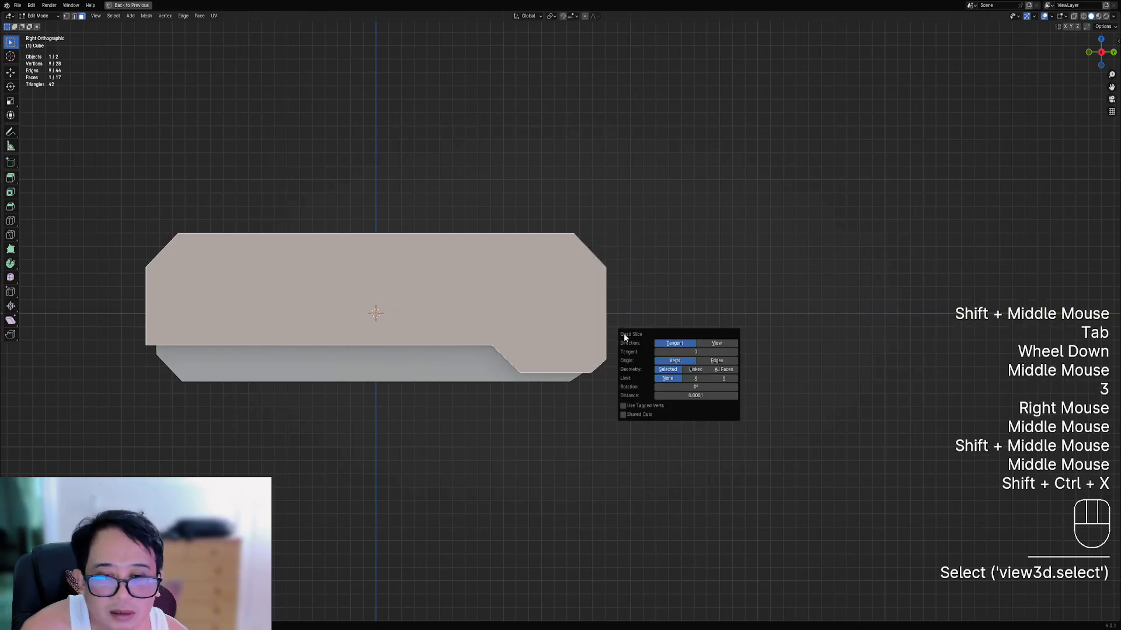
pyautogui.keyDown('ctrl'); pyautogui.scroll(1, 685, 352); pyautogui.keyUp('ctrl')
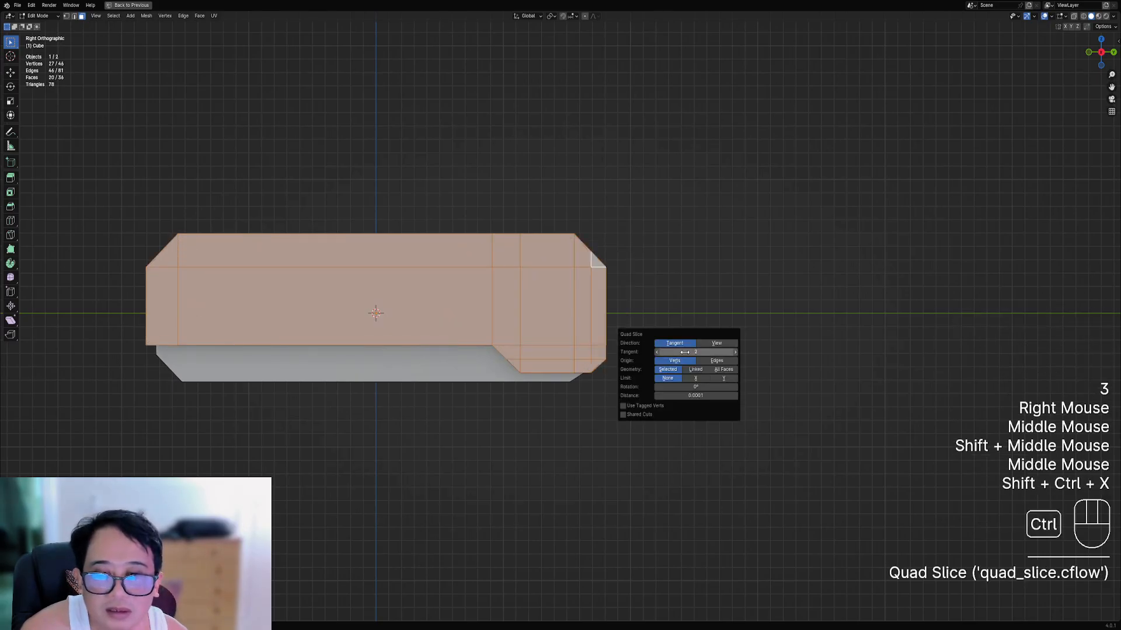
pyautogui.keyDown('ctrl'); pyautogui.scroll(1, 682, 352); pyautogui.keyUp('ctrl')
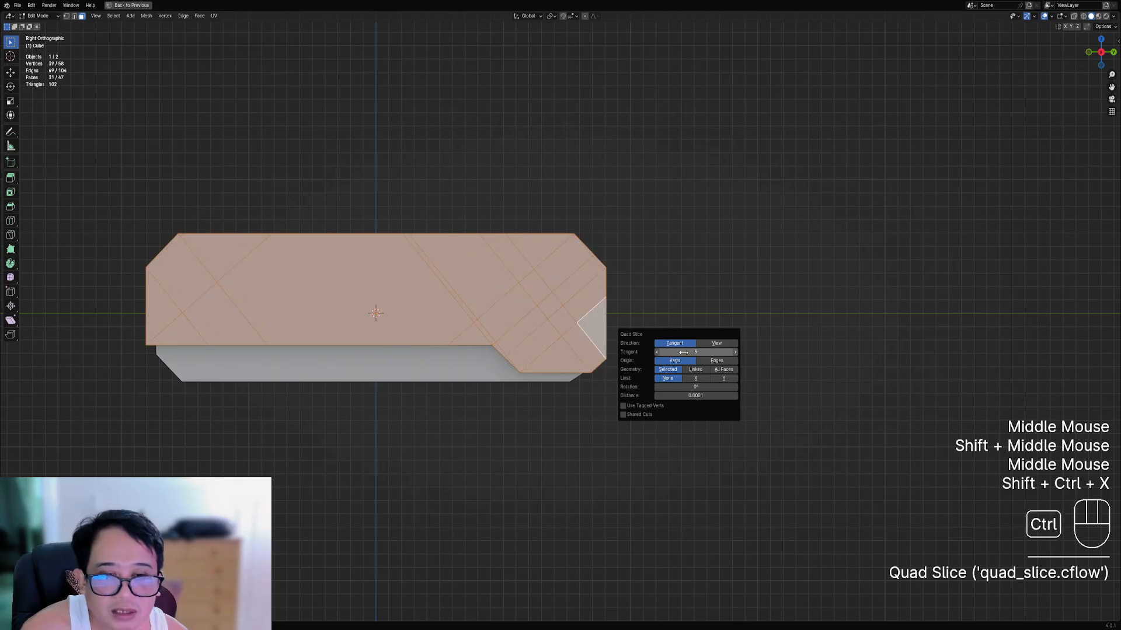
pyautogui.keyDown('ctrl'); pyautogui.scroll(-1, 683, 353); pyautogui.keyUp('ctrl')
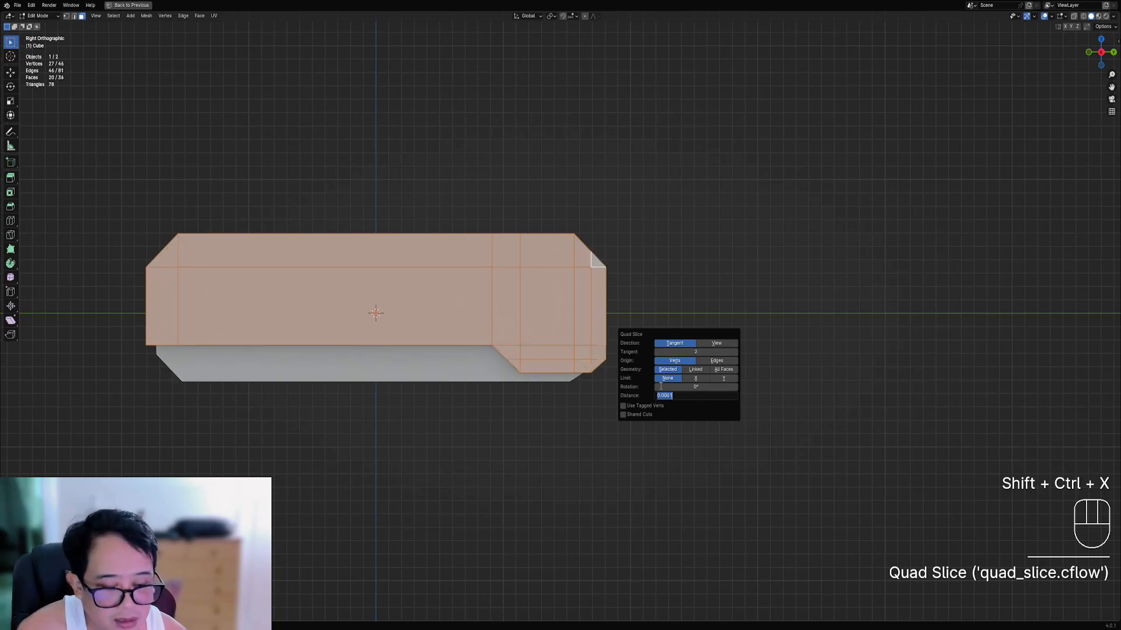
pyautogui.press('Return')
# - Quad Slice the top face of the mirrored half in Tangent direction from the side face's cuts
pyautogui.moveTo(512, 324); pyautogui.dragTo(517, 287, button='middle')
pyautogui.rightClick(517, 288)
pyautogui.hotkey('ctrl', 'shift', 'x')
pyautogui.click(632, 269)
pyautogui.click(696, 283)
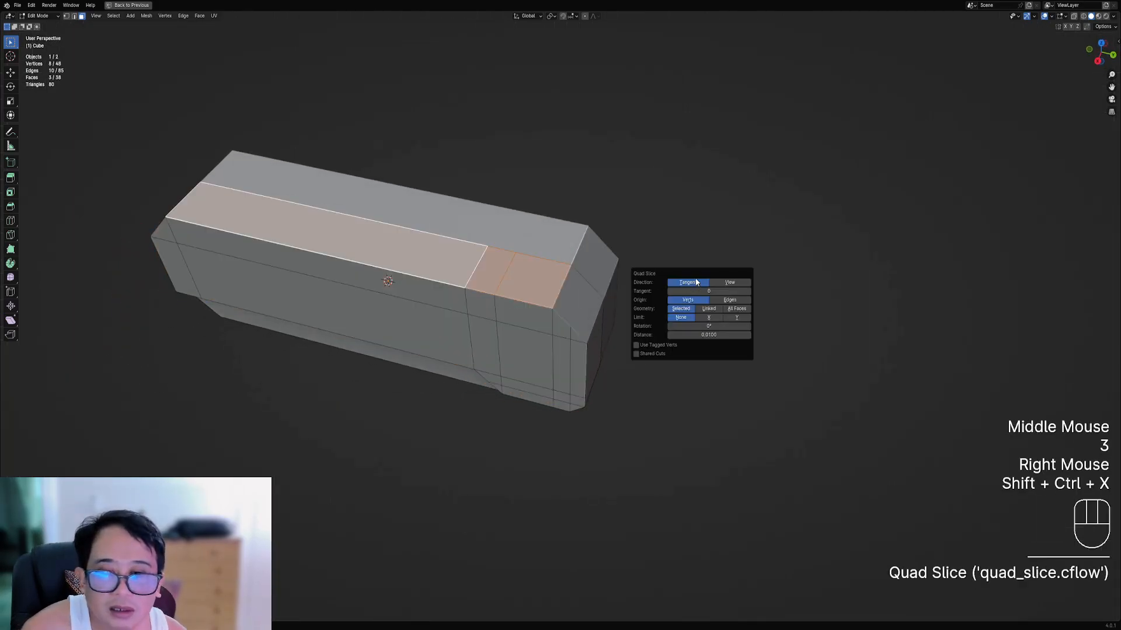
pyautogui.hotkey('alt', 'a')
# - Quad Slice the sloped upper face at the stepped end in Tangent direction
pyautogui.moveTo(567, 338); pyautogui.dragTo(563, 269, button='middle')
pyautogui.rightClick(565, 266)
pyautogui.hotkey('ctrl', 'shift', 'x')
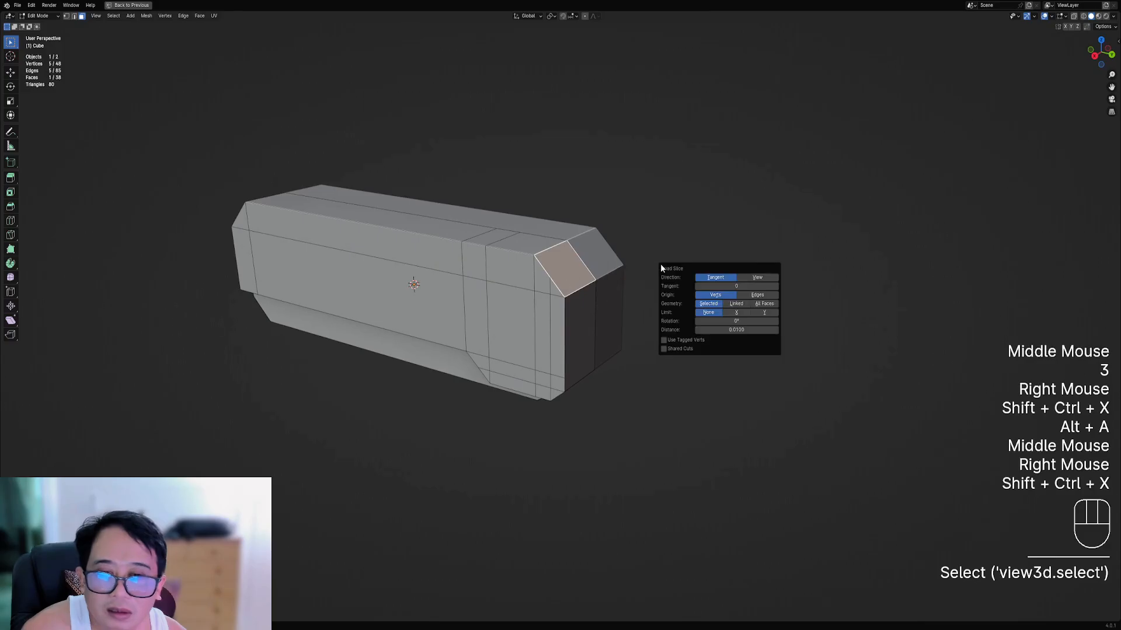
pyautogui.click(721, 280)
# - Dissolve the outermost vertical cut line at the stepped end, from the sloped face down to the lower edge
pyautogui.hotkey('alt', 'a')
pyautogui.press('2')
pyautogui.rightClick(561, 272)
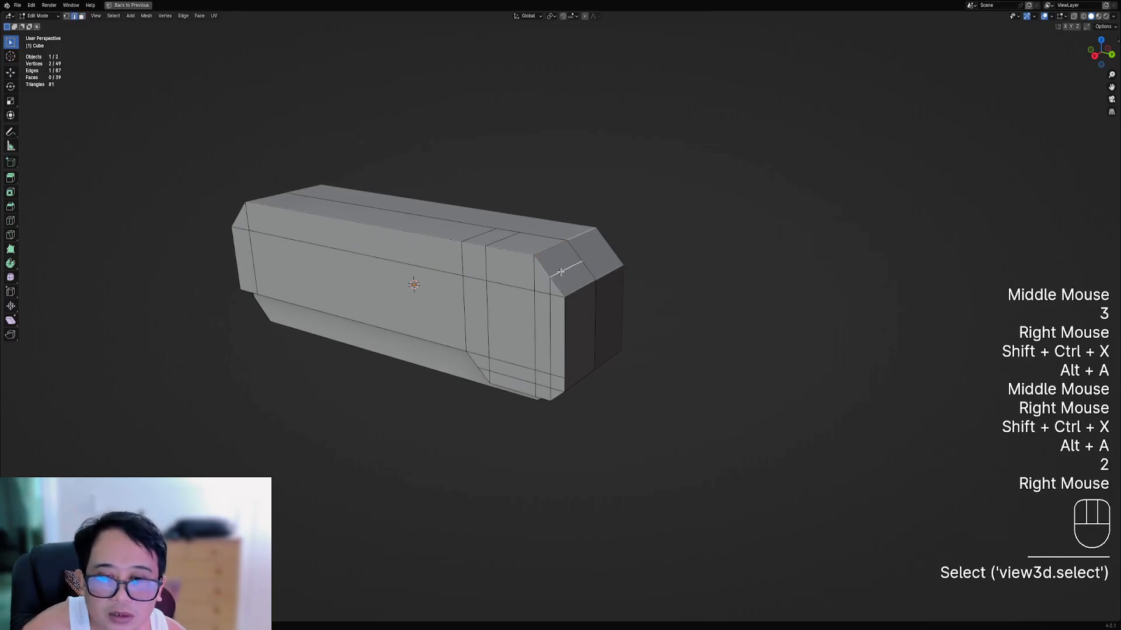
pyautogui.keyDown('ctrl'); pyautogui.rightClick(548, 395); pyautogui.keyUp('ctrl')
pyautogui.hotkey('ctrl', 'x')
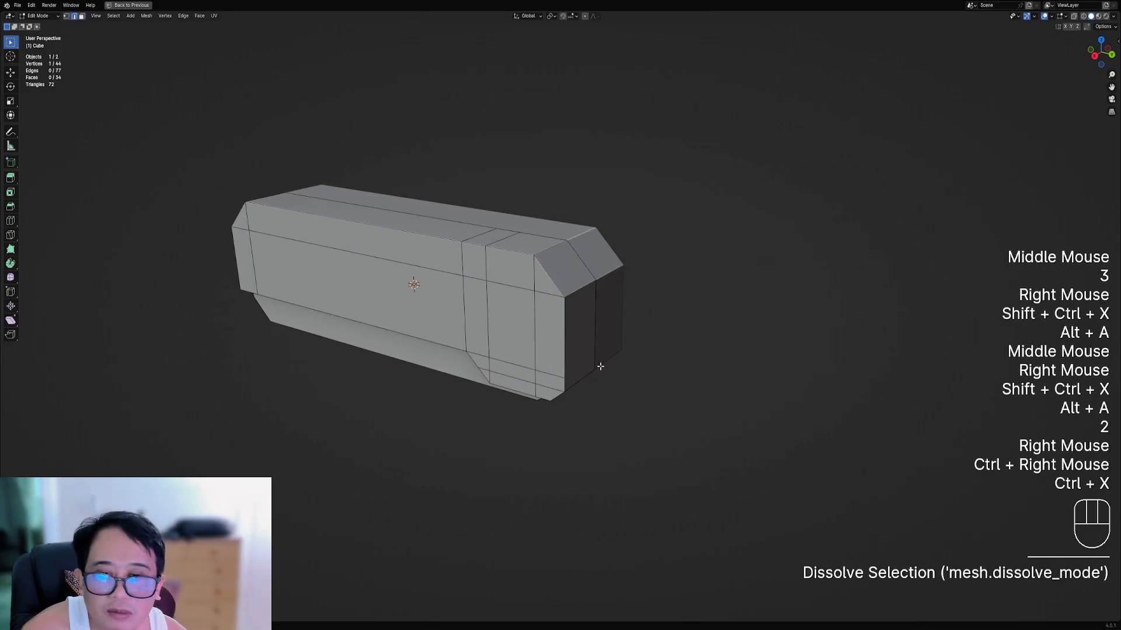
# - Dissolve the vertical cut line running down the side face from the upper chamfer corner at the stepped end
pyautogui.moveTo(601, 365); pyautogui.dragTo(630, 349, button='middle')
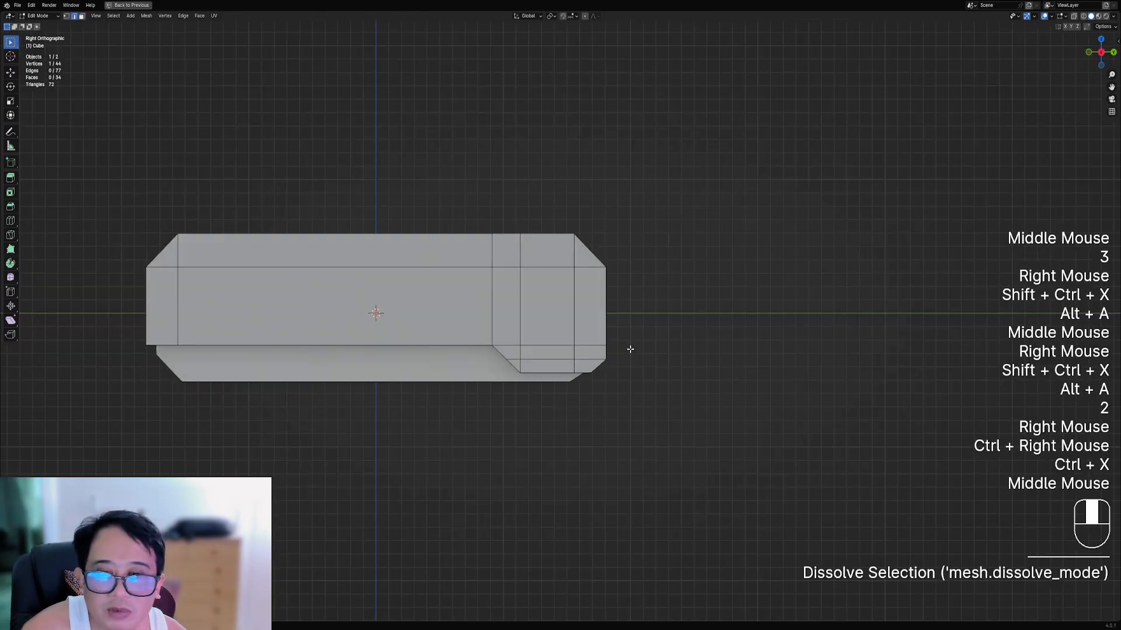
pyautogui.keyDown('shift'); pyautogui.moveTo(542, 308); pyautogui.dragTo(659, 338, button='middle'); pyautogui.keyUp('shift')
pyautogui.rightClick(628, 295)
pyautogui.keyDown('ctrl'); pyautogui.rightClick(643, 336); pyautogui.keyUp('ctrl')
pyautogui.hotkey('ctrl', 'x')
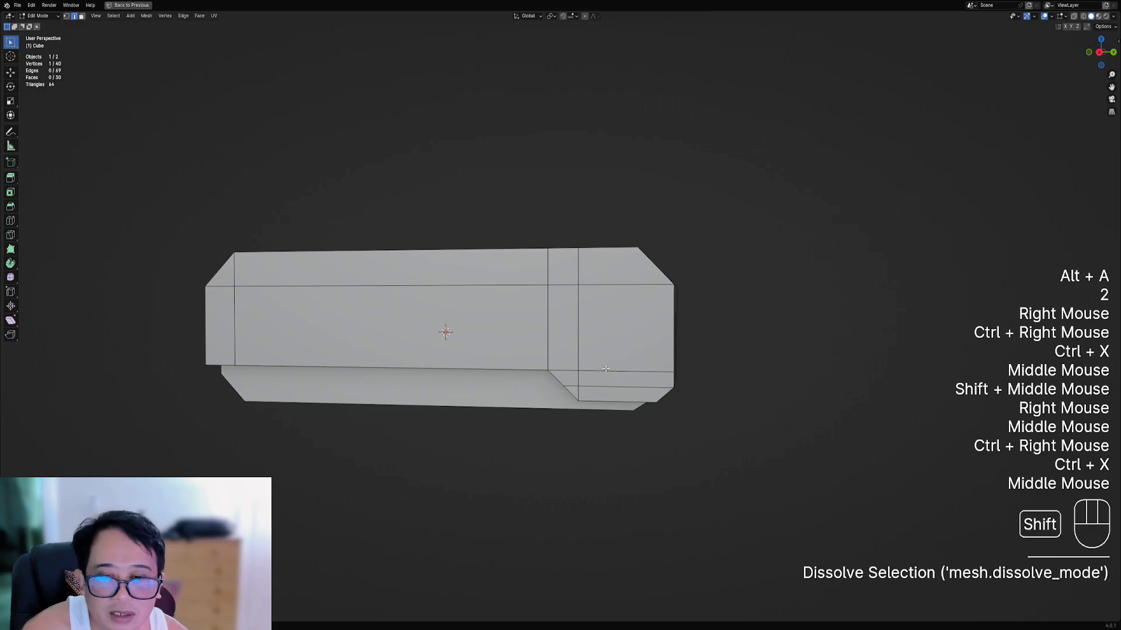
# - Try dissolving the lower horizontal cut line across the stepped corner, then undo it
pyautogui.scroll(2, 584, 280)
pyautogui.rightClick(659, 338)
pyautogui.keyDown('ctrl'); pyautogui.rightClick(598, 337); pyautogui.keyUp('ctrl')
pyautogui.hotkey('ctrl', 'x')
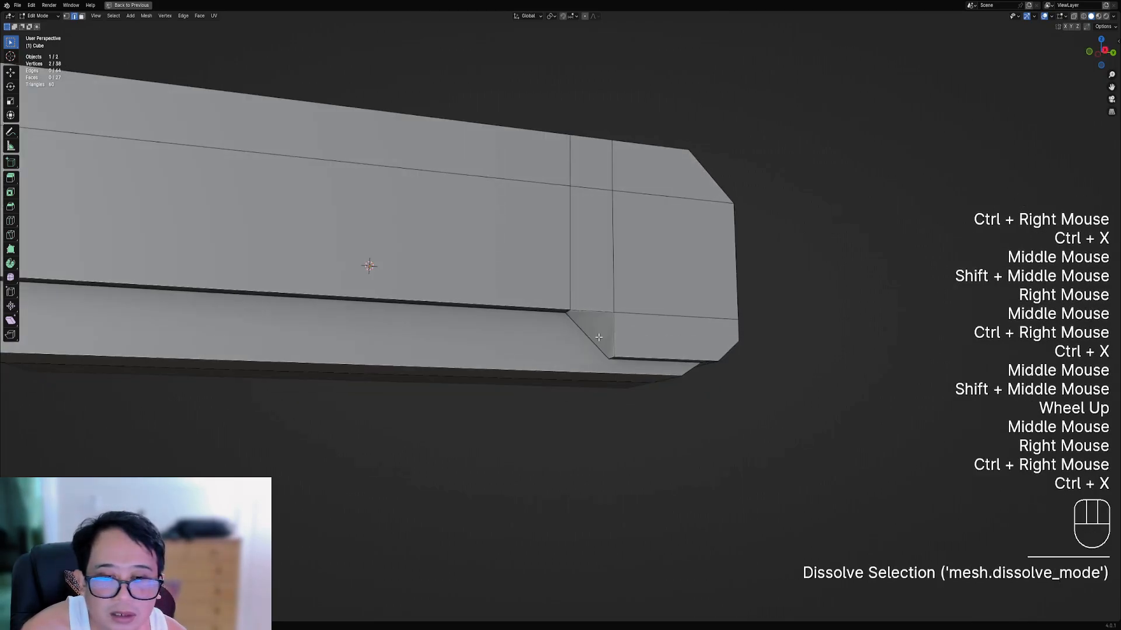
pyautogui.hotkey('ctrl', 'z')
# - Dissolve the lower horizontal cut edges across the triangle and the rectangle at the stepped corner
pyautogui.rightClick(607, 337)
pyautogui.rightClick(612, 337)
pyautogui.rightClick(612, 336)
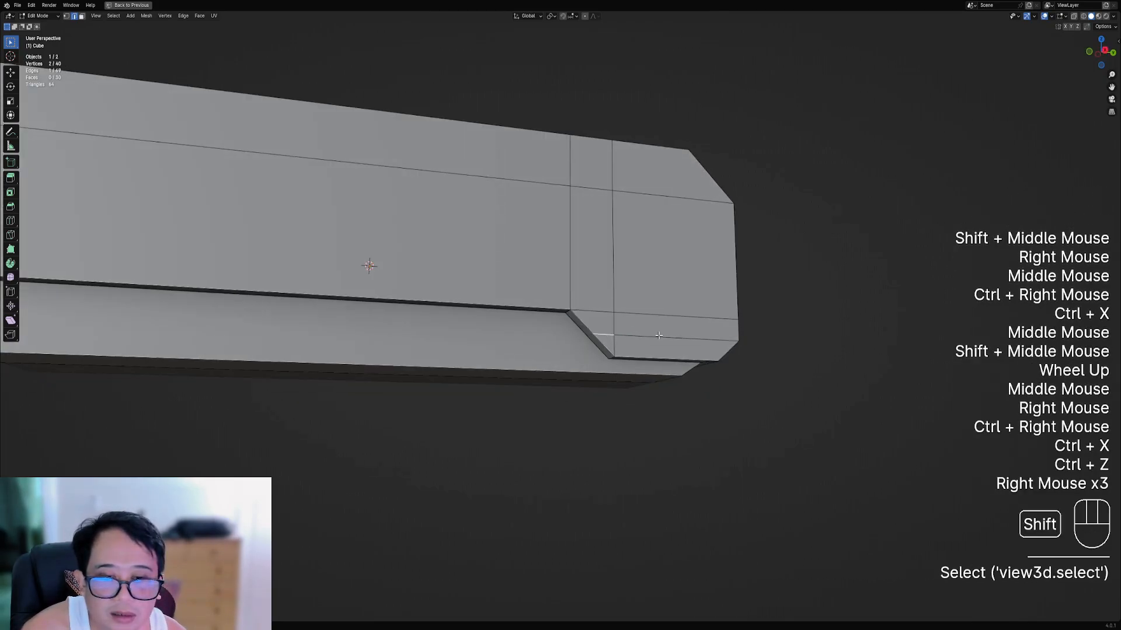
pyautogui.keyDown('shift'); pyautogui.rightClick(614, 337); pyautogui.keyUp('shift')
pyautogui.hotkey('ctrl', 'x')
pyautogui.scroll(-2, 614, 338)
pyautogui.moveTo(614, 337)
pyautogui.mouseDown(button='middle')
pyautogui.moveTo(631, 346)
pyautogui.moveTo(594, 338)
pyautogui.moveTo(618, 337)
pyautogui.moveTo(604, 325)
pyautogui.mouseUp(button='middle')
pyautogui.scroll(1, 607, 331)
pyautogui.press('3')
pyautogui.rightClick(606, 331)
pyautogui.keyDown('shift'); pyautogui.rightClick(606, 330); pyautogui.keyUp('shift')
pyautogui.keyDown('shift'); pyautogui.rightClick(603, 325); pyautogui.keyUp('shift')
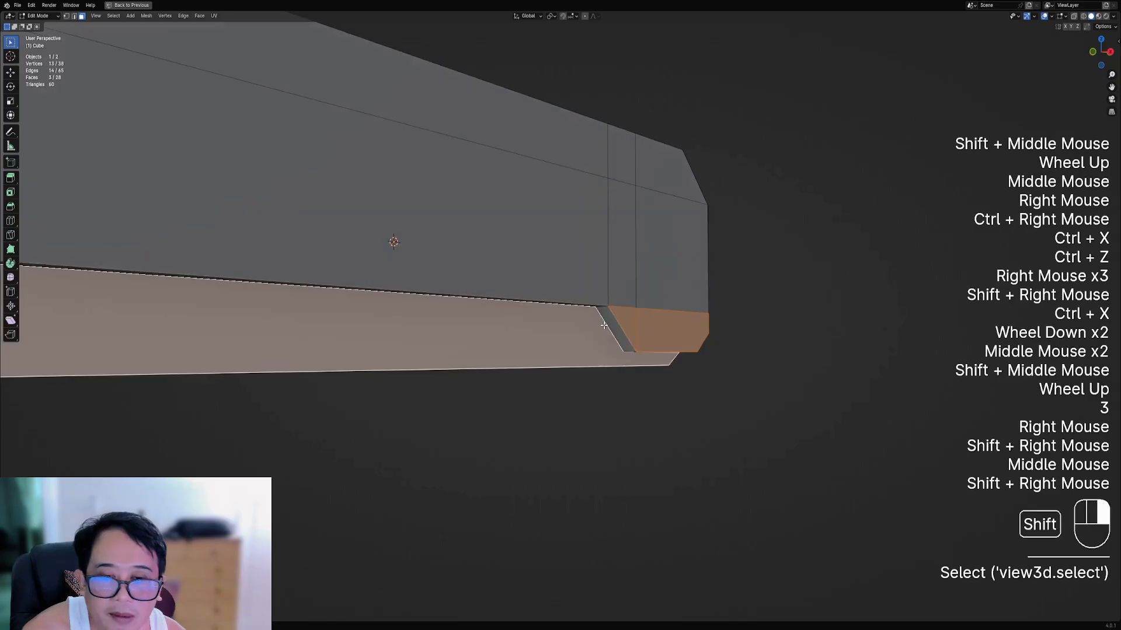
# - Quad Slice the lower face at the stepped end in Tangent direction, with horizontal and vertical cuts
pyautogui.moveTo(699, 320); pyautogui.dragTo(647, 330, button='middle')
pyautogui.rightClick(648, 323)
pyautogui.hotkey('ctrl', 'shift', 'x')
pyautogui.click(663, 324)
pyautogui.click(723, 336)
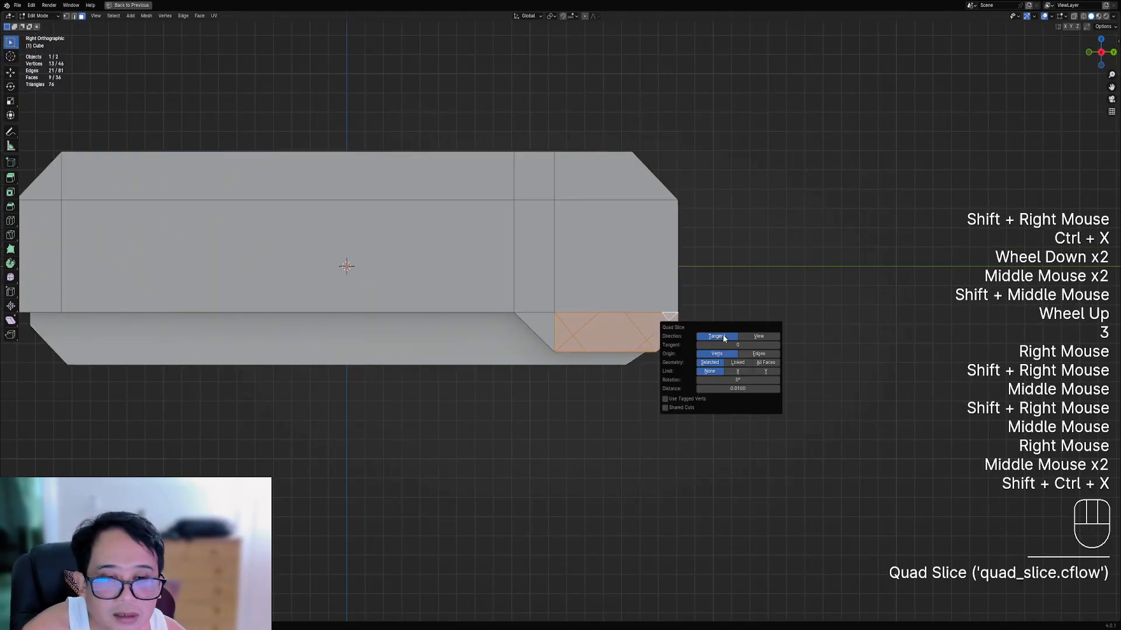
pyautogui.hotkey('alt', 'a')
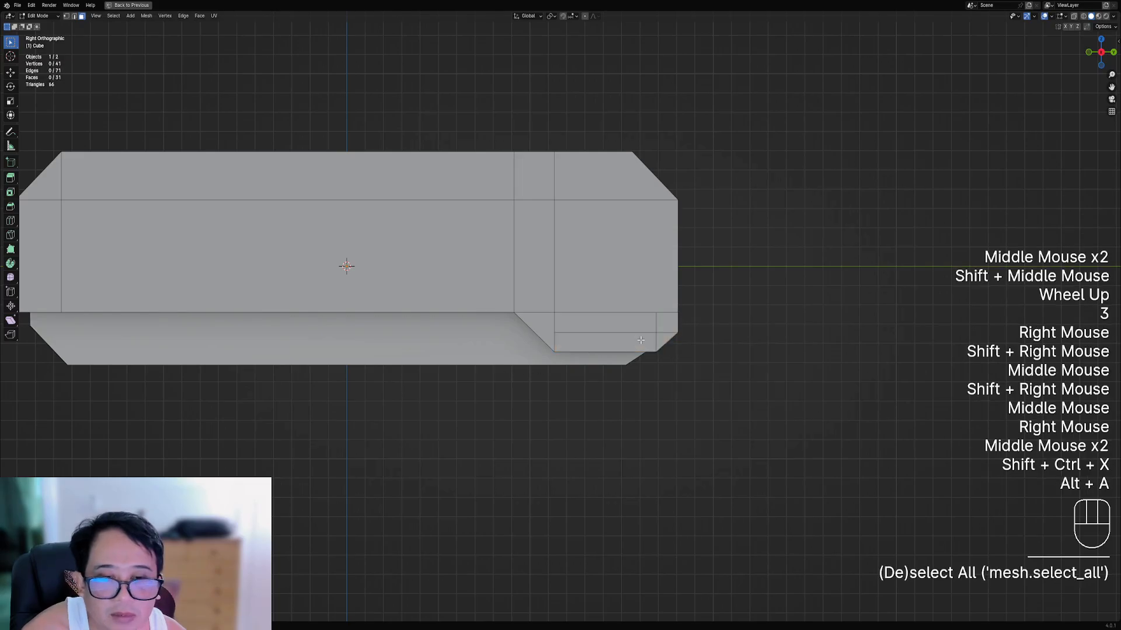
# - Dissolve the two short vertical edges in the lower face at the stepped end, keeping the horizontal cut
pyautogui.press('2')
pyautogui.rightClick(655, 321)
pyautogui.keyDown('shift'); pyautogui.rightClick(655, 343); pyautogui.keyUp('shift')
pyautogui.hotkey('ctrl', 'x')
pyautogui.scroll(-2, 584, 324)
pyautogui.keyDown('shift'); pyautogui.moveTo(495, 299); pyautogui.dragTo(587, 348, button='middle'); pyautogui.keyUp('shift')
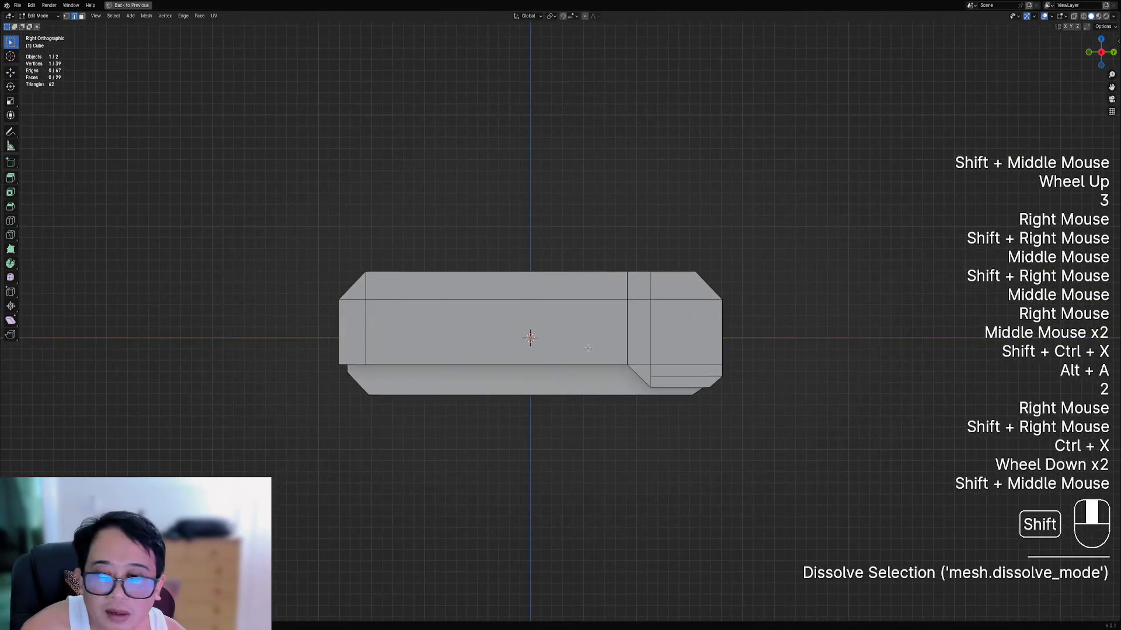
# - Select edges around the unstepped end's lower and upper corners and try Quad Slice on them
pyautogui.moveTo(489, 336); pyautogui.dragTo(537, 355, button='middle')
pyautogui.keyDown('shift'); pyautogui.moveTo(453, 357); pyautogui.dragTo(460, 270, button='middle'); pyautogui.keyUp('shift')
pyautogui.press('2')
pyautogui.rightClick(461, 270)
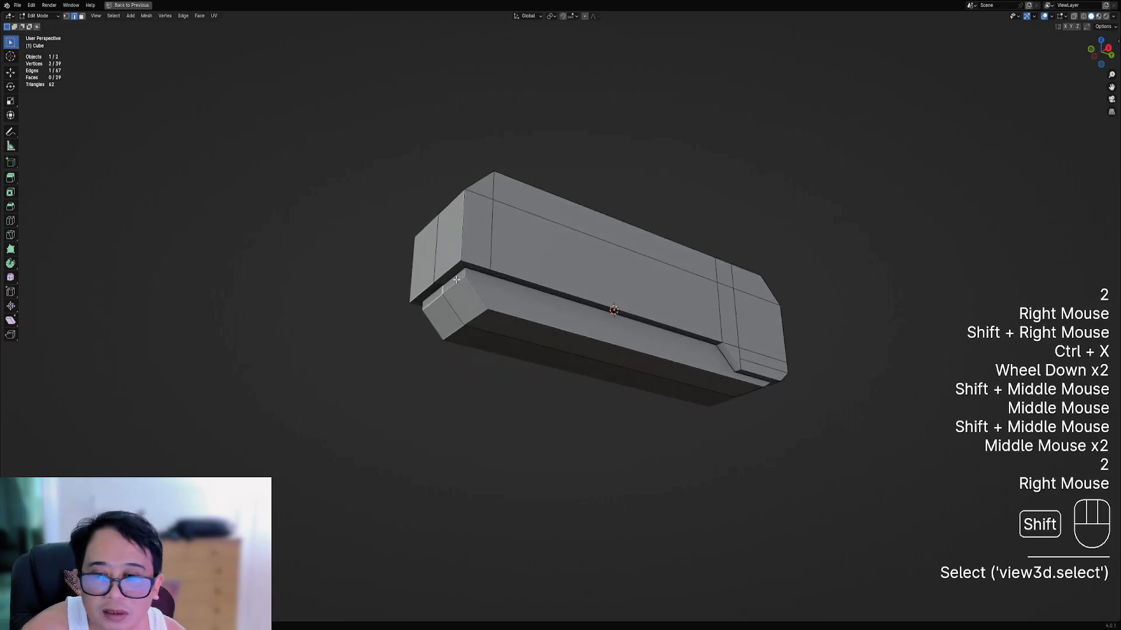
pyautogui.press('2')
pyautogui.rightClick(448, 278)
pyautogui.keyDown('shift'); pyautogui.rightClick(431, 294); pyautogui.keyUp('shift')
pyautogui.keyDown('shift'); pyautogui.rightClick(478, 201); pyautogui.keyUp('shift')
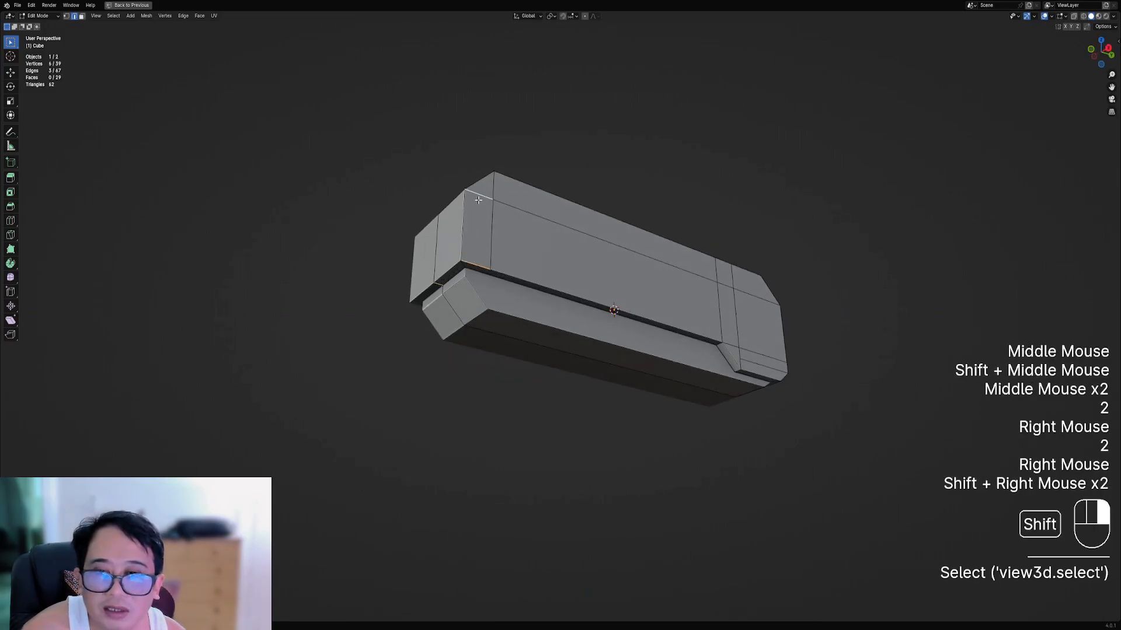
pyautogui.keyDown('shift'); pyautogui.moveTo(603, 217); pyautogui.dragTo(577, 270, button='middle'); pyautogui.keyUp('shift')
pyautogui.scroll(1, 565, 265)
pyautogui.hotkey('shift', 'ctrl', 'x')
pyautogui.click(564, 265)
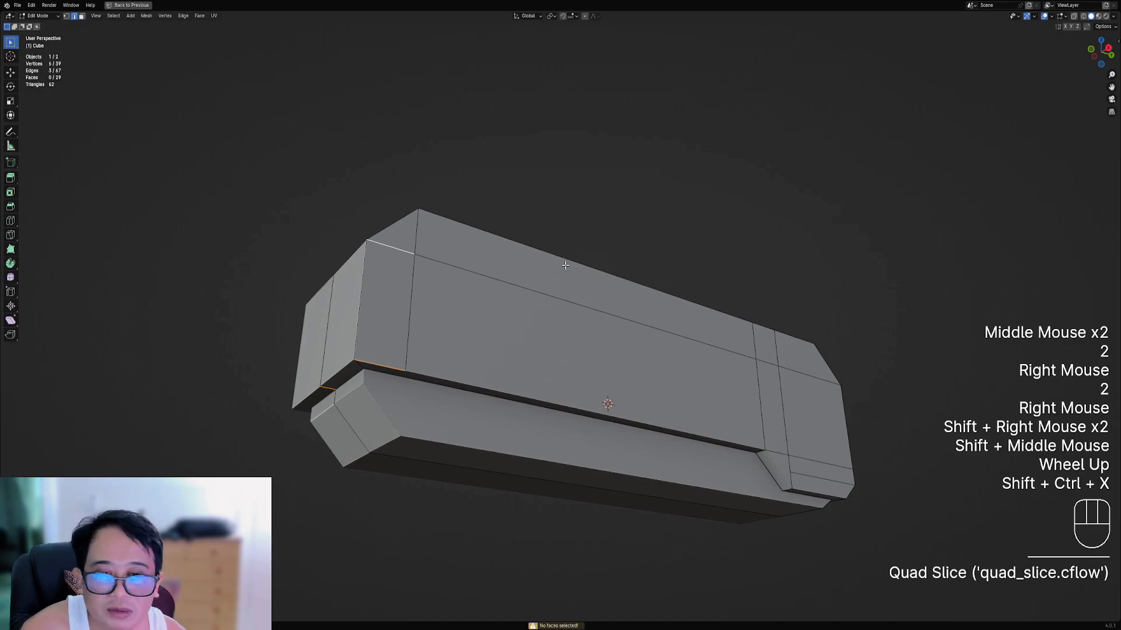
pyautogui.press('3')
pyautogui.rightClick(369, 372)
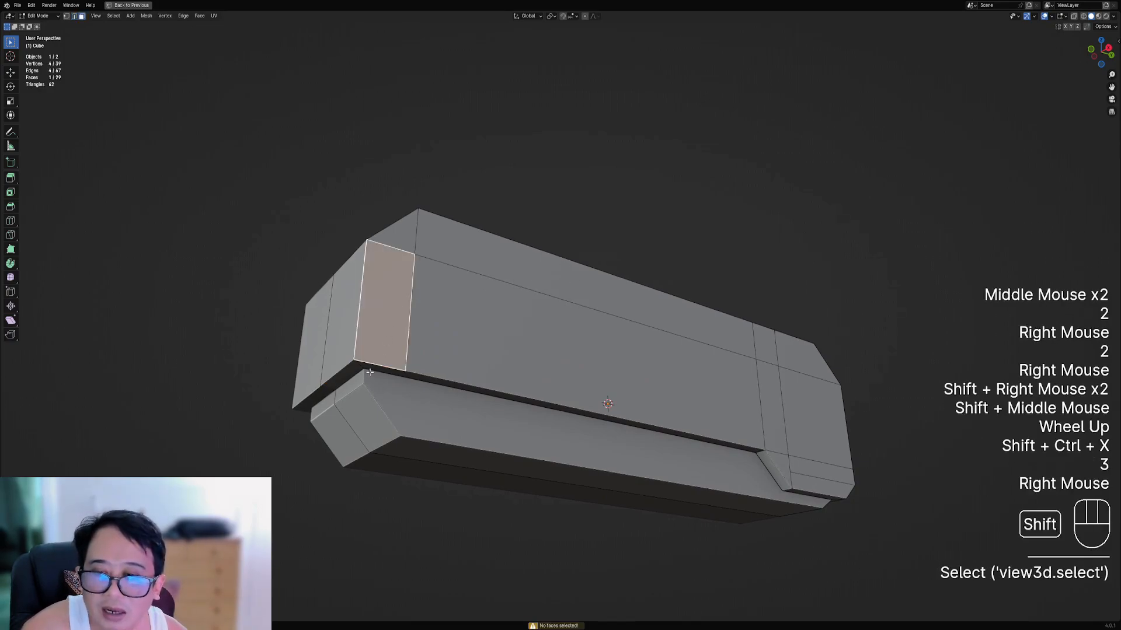
pyautogui.keyDown('shift'); pyautogui.rightClick(366, 373); pyautogui.keyUp('shift')
pyautogui.keyDown('shift'); pyautogui.rightClick(342, 375); pyautogui.keyUp('shift')
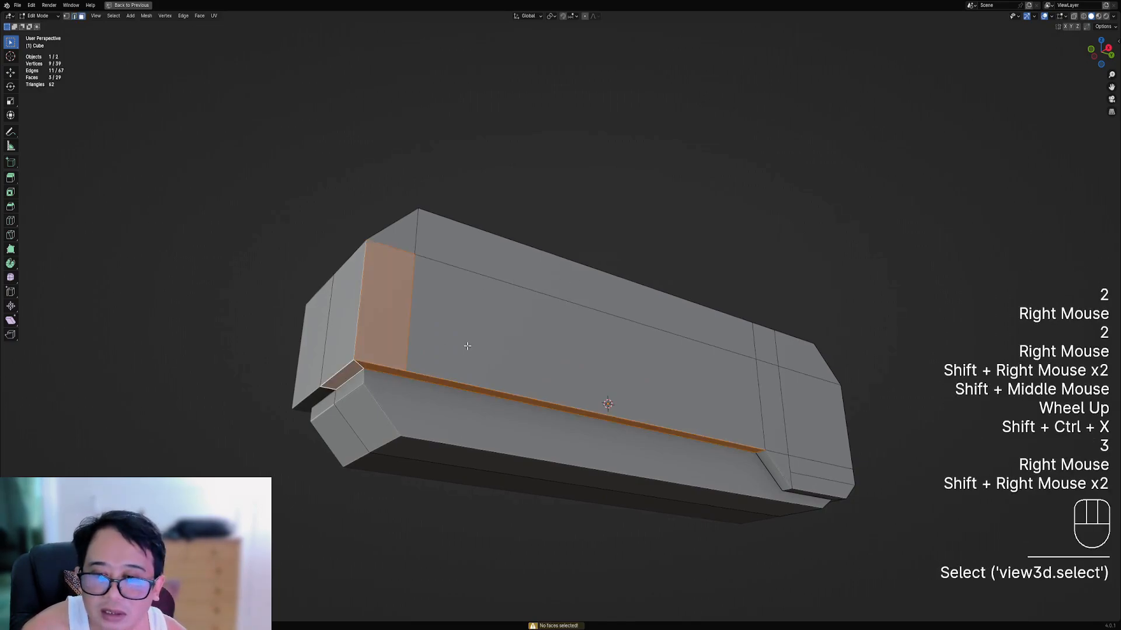
pyautogui.moveTo(467, 346); pyautogui.dragTo(470, 335, button='middle')
pyautogui.hotkey('alt', 'a')
# - Try Quad Slice with Edges origin on the narrow side face at the unstepped end, and undo it
pyautogui.rightClick(412, 292)
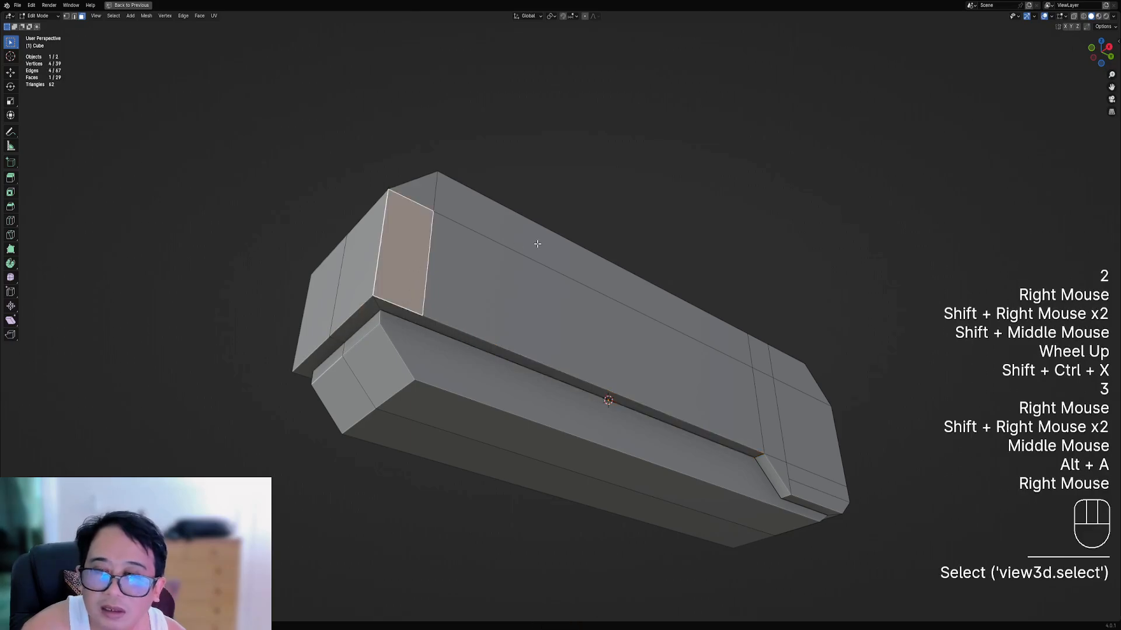
pyautogui.hotkey('shift', 'ctrl', 'x')
pyautogui.click(540, 243)
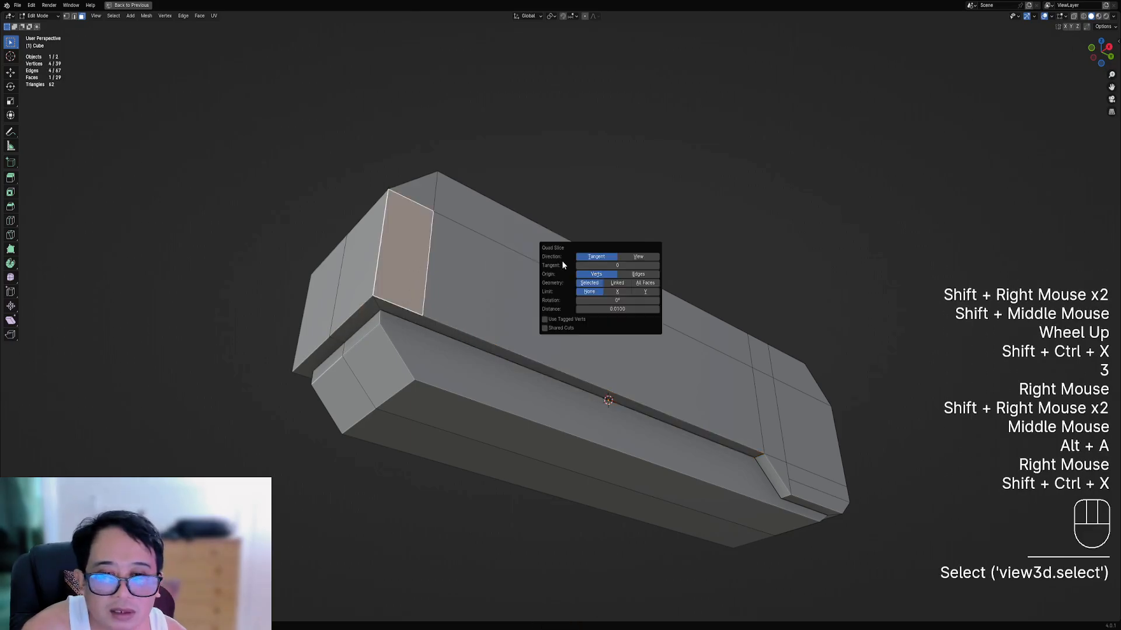
pyautogui.click(630, 275)
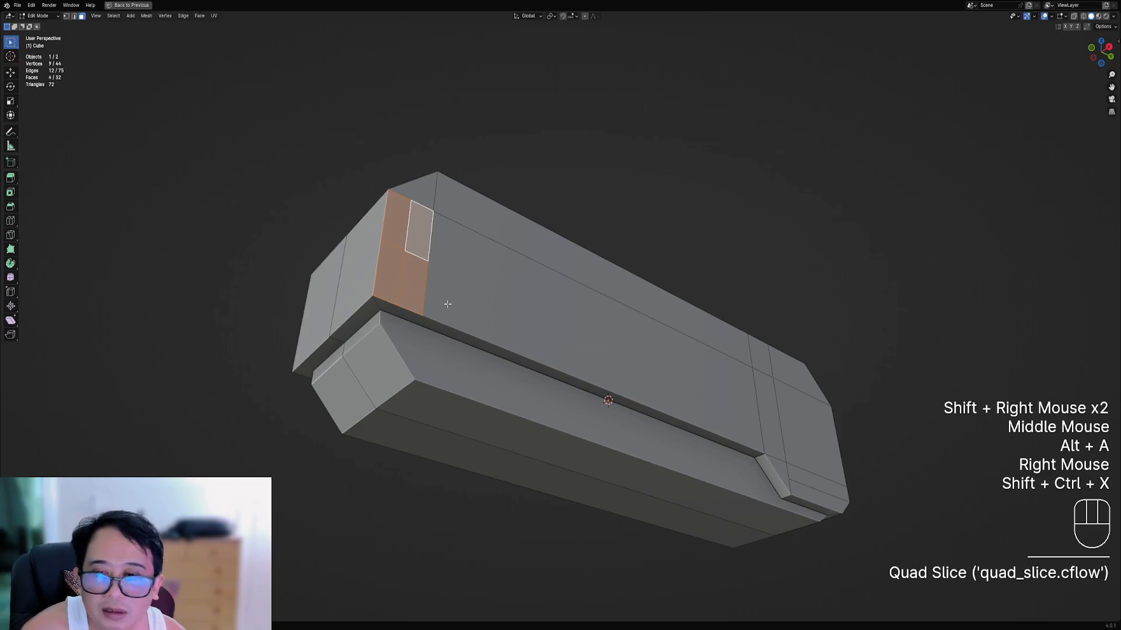
pyautogui.moveTo(448, 303); pyautogui.dragTo(543, 193, button='middle')
pyautogui.scroll(1, 504, 294)
pyautogui.hotkey('ctrl', 'z')
pyautogui.press('2')
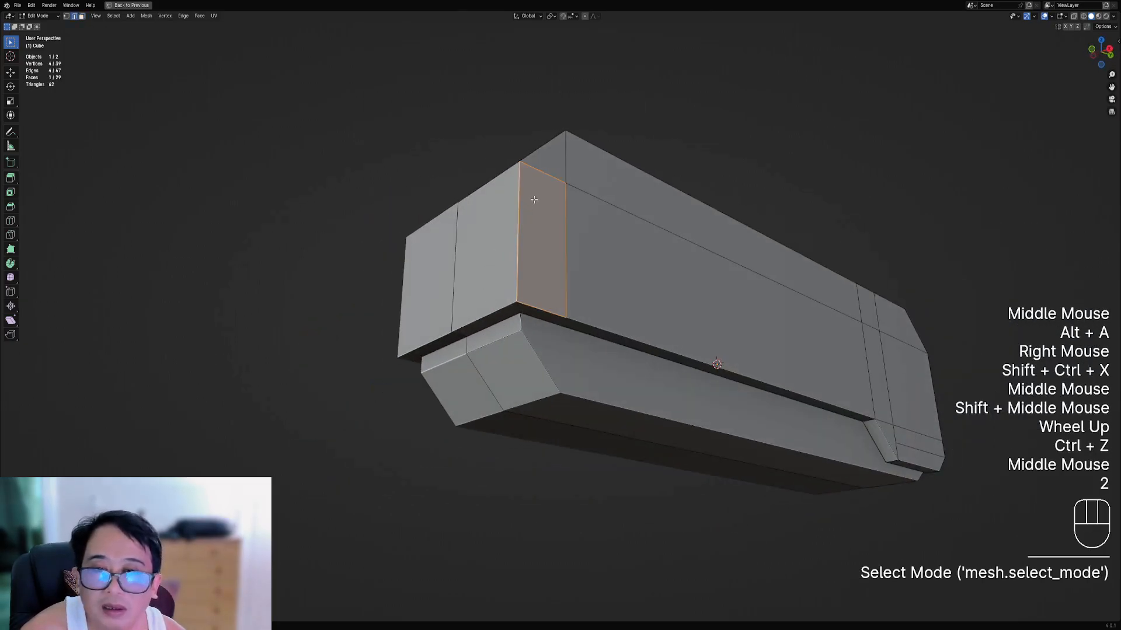
pyautogui.rightClick(543, 181)
pyautogui.press('3')
pyautogui.rightClick(548, 282)
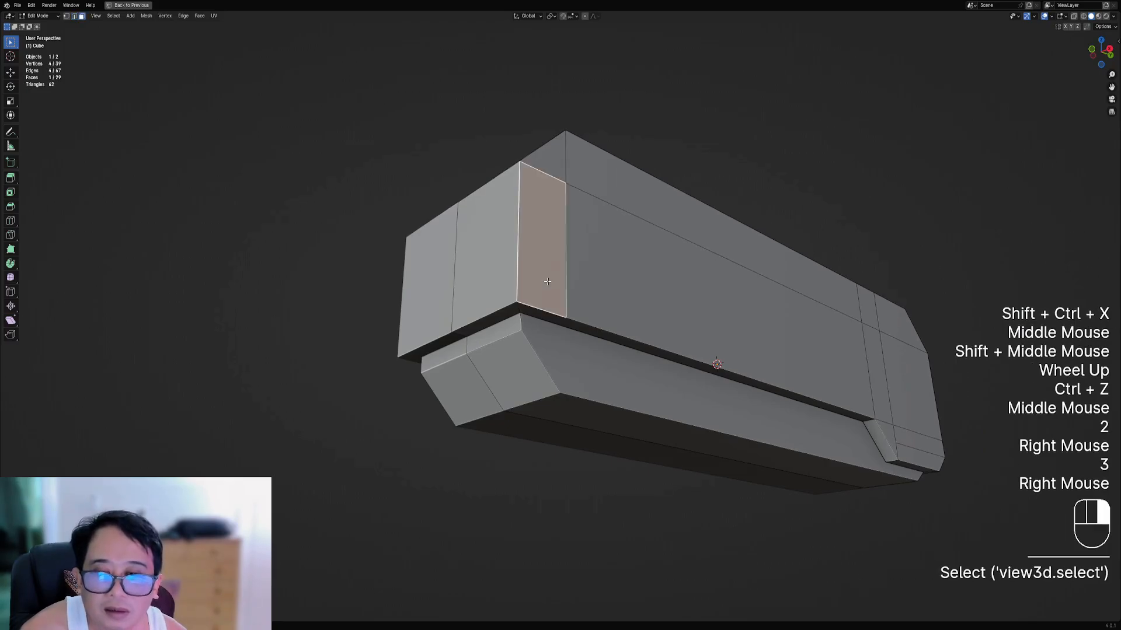
pyautogui.press('Tab')
pyautogui.press('Tab')
# - Try Quad Slice in Tangent direction with Edges origin on the long and short underside ledge faces meeting at the unstepped corner
pyautogui.moveTo(555, 314); pyautogui.dragTo(441, 192, button='middle')
pyautogui.press('3')
pyautogui.rightClick(441, 192)
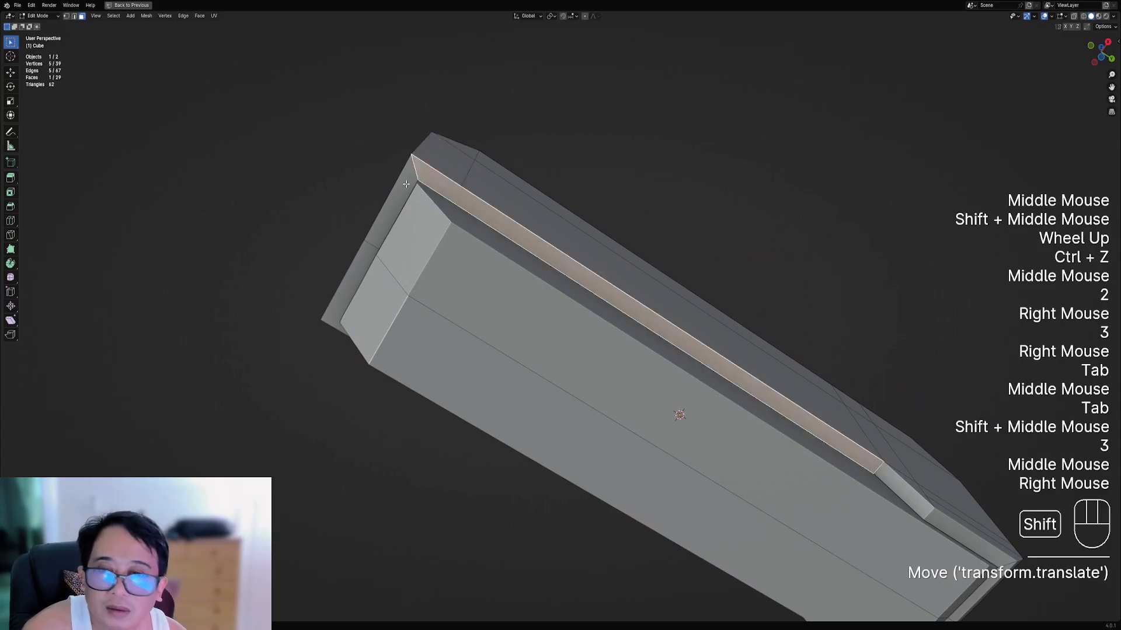
pyautogui.keyDown('shift'); pyautogui.rightClick(395, 185); pyautogui.keyUp('shift')
pyautogui.moveTo(596, 207)
pyautogui.mouseDown(button='middle')
pyautogui.moveTo(615, 235)
pyautogui.moveTo(615, 215)
pyautogui.mouseUp(button='middle')
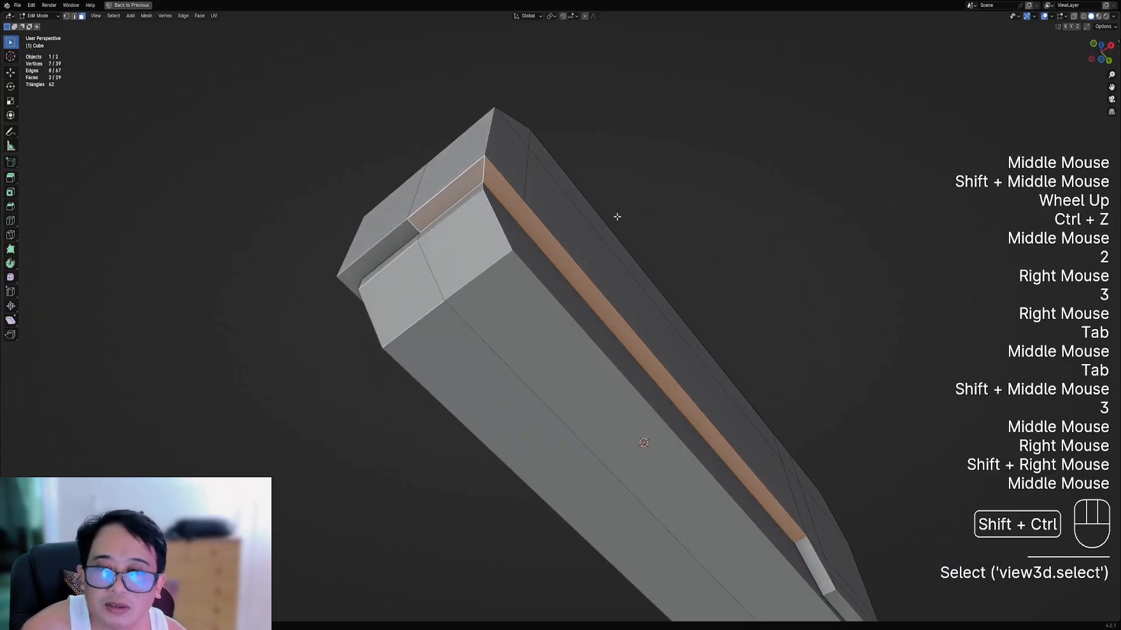
pyautogui.hotkey('ctrl', 'shift', 'x')
pyautogui.click(616, 216)
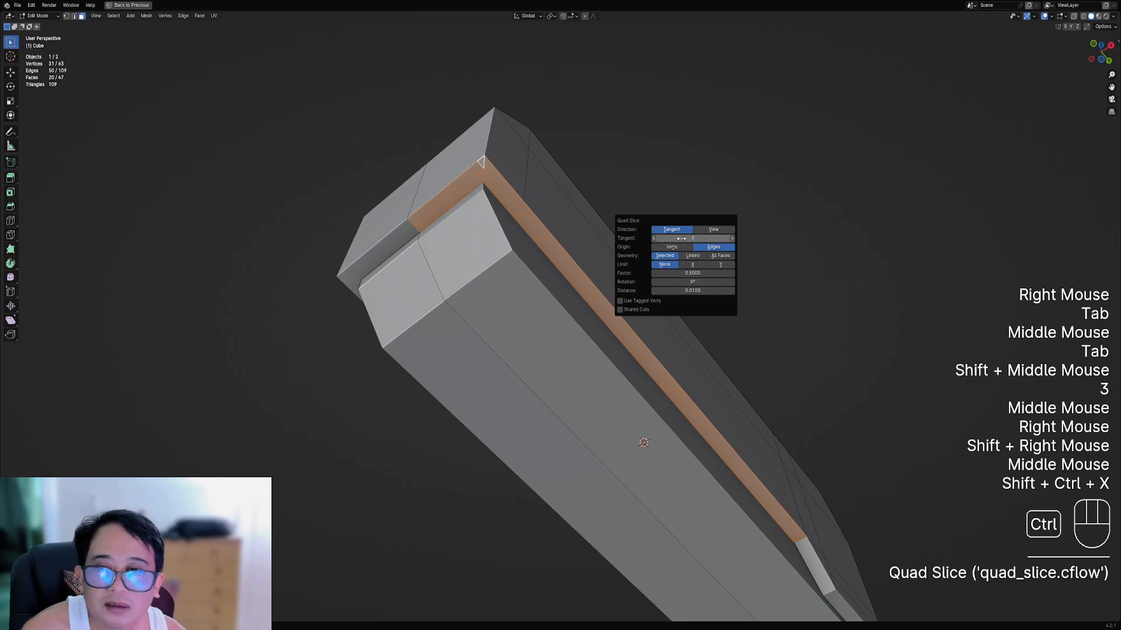
# - Inspect the cuts at the ledge corner and undo the Quad Slice on the two ledge faces
pyautogui.keyDown('shift'); pyautogui.moveTo(681, 249); pyautogui.dragTo(727, 325, button='middle'); pyautogui.keyUp('shift')
pyautogui.scroll(2, 548, 290)
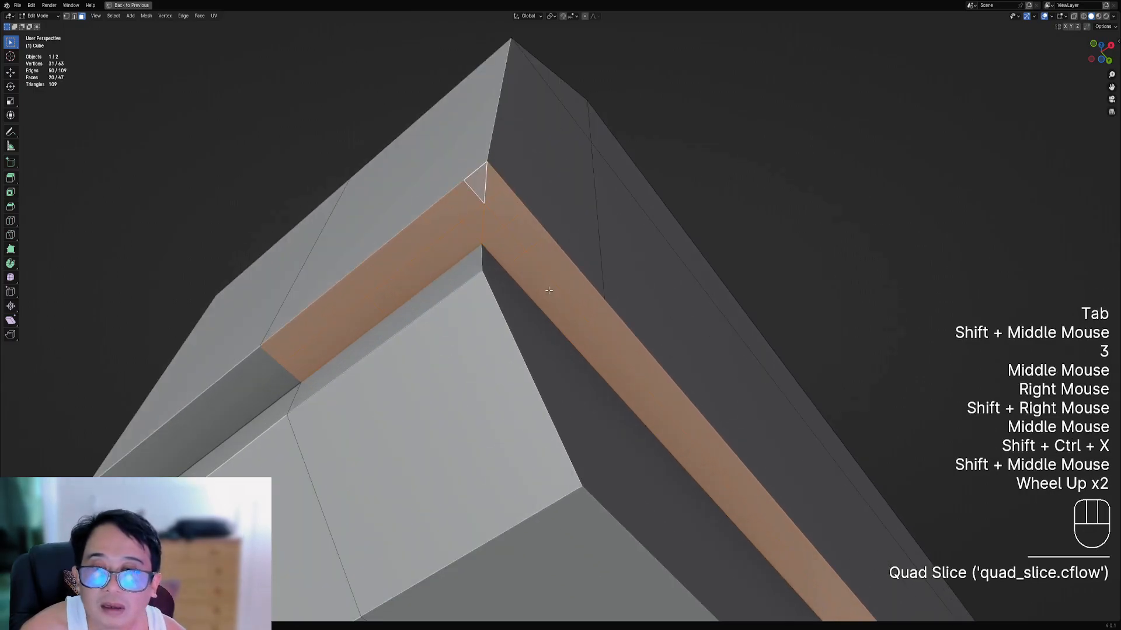
pyautogui.moveTo(548, 290); pyautogui.dragTo(545, 271, button='middle')
pyautogui.scroll(-2, 545, 271)
pyautogui.scroll(1, 647, 302)
pyautogui.keyDown('shift'); pyautogui.moveTo(614, 238); pyautogui.dragTo(657, 306, button='middle'); pyautogui.keyUp('shift')
pyautogui.scroll(-1, 646, 299)
pyautogui.hotkey('ctrl', 'z')
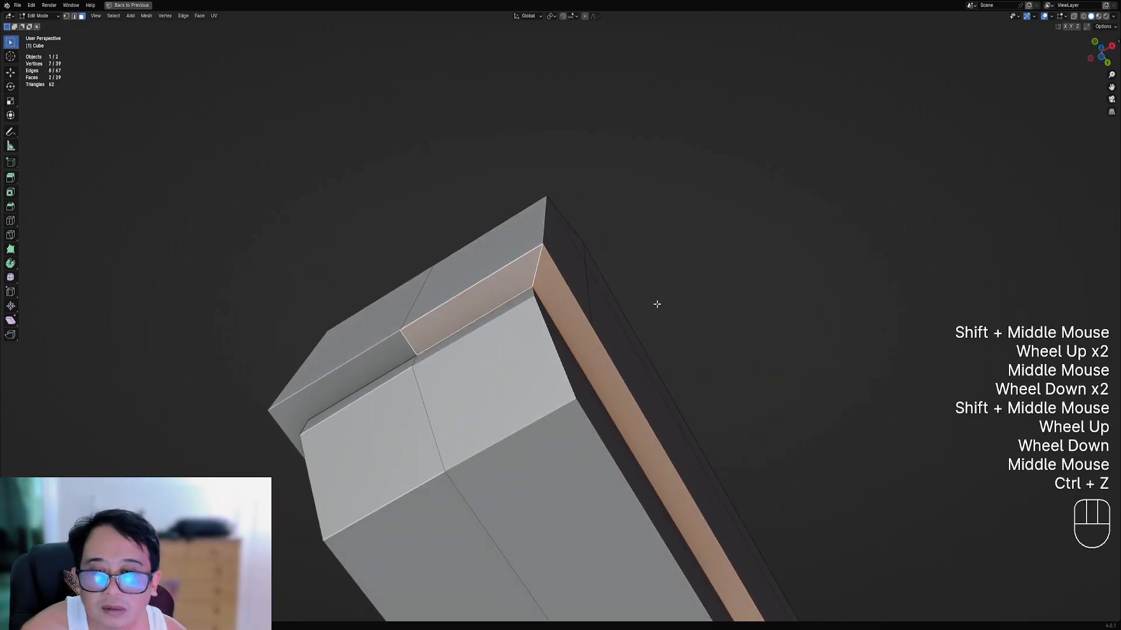
# - Reselect the two underside ledge faces and Quad Slice them in Tangent direction with Edges origin, adjusting the Tangent value
pyautogui.press('1')
pyautogui.press('3')
pyautogui.rightClick(568, 308)
pyautogui.keyDown('shift'); pyautogui.rightClick(497, 296); pyautogui.keyUp('shift')
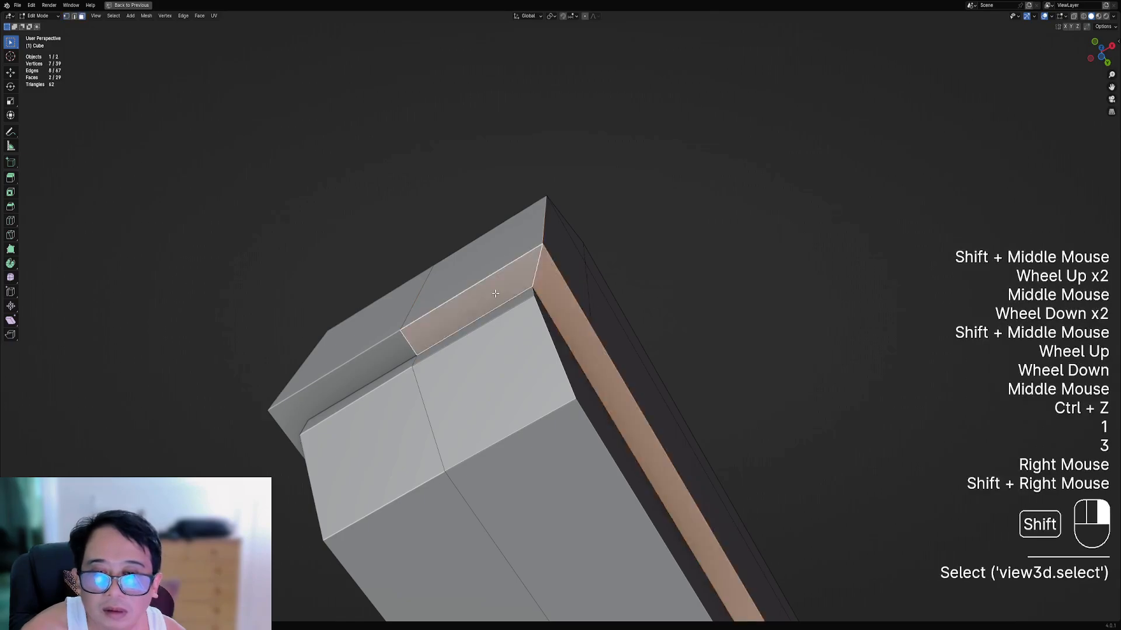
pyautogui.hotkey('ctrl', 'shift', 'x')
pyautogui.click(653, 265)
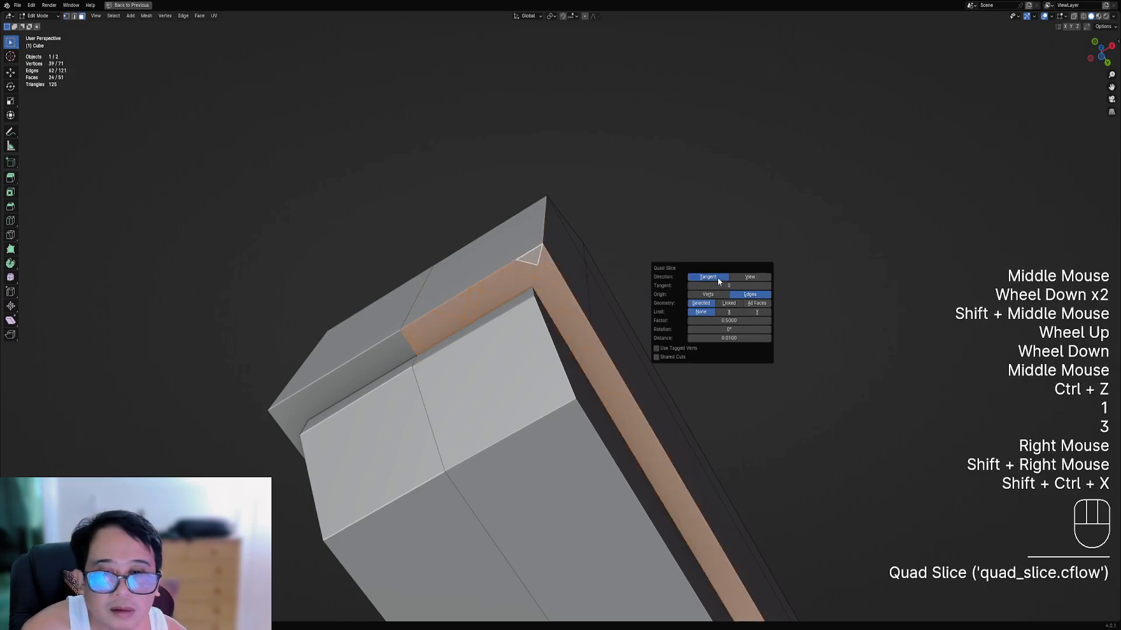
pyautogui.keyDown('ctrl'); pyautogui.scroll(1, 723, 285); pyautogui.keyUp('ctrl')
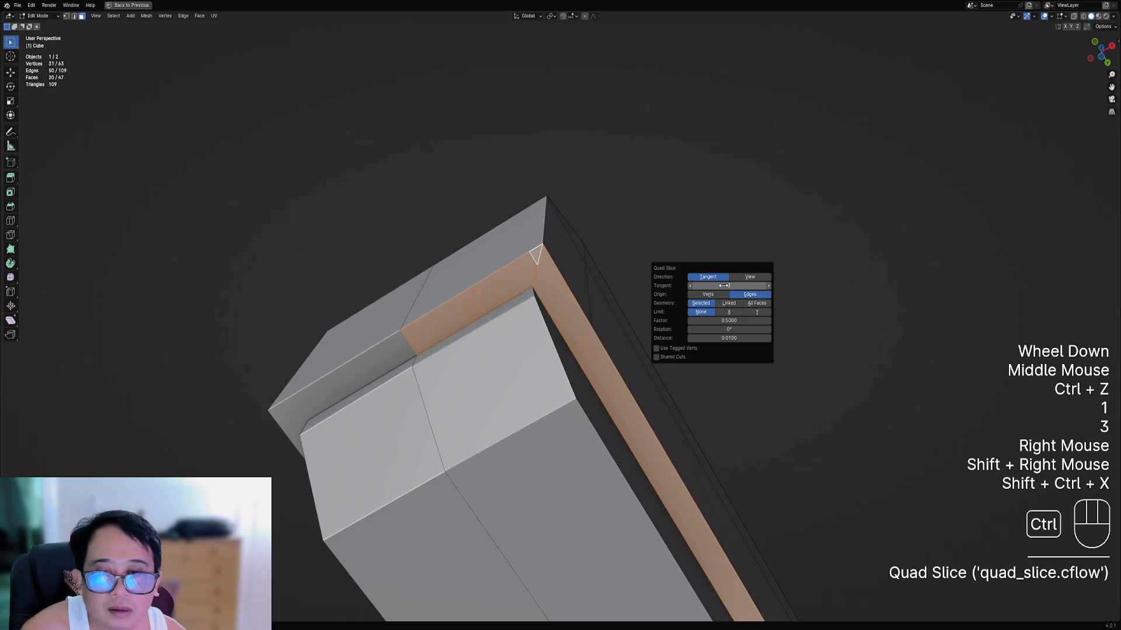
# - Dissolve the two diagonal edges at the corner where the sliced ledges meet
pyautogui.scroll(-2, 724, 285)
pyautogui.keyDown('shift'); pyautogui.moveTo(724, 285); pyautogui.dragTo(700, 257, button='middle'); pyautogui.keyUp('shift')
pyautogui.scroll(1, 613, 379)
pyautogui.keyDown('shift'); pyautogui.moveTo(618, 246); pyautogui.dragTo(584, 368, button='middle'); pyautogui.keyUp('shift')
pyautogui.scroll(1, 596, 374)
pyautogui.moveTo(660, 379); pyautogui.dragTo(603, 373, button='middle')
pyautogui.scroll(1, 551, 373)
pyautogui.keyDown('shift'); pyautogui.moveTo(536, 292); pyautogui.dragTo(517, 345, button='middle'); pyautogui.keyUp('shift')
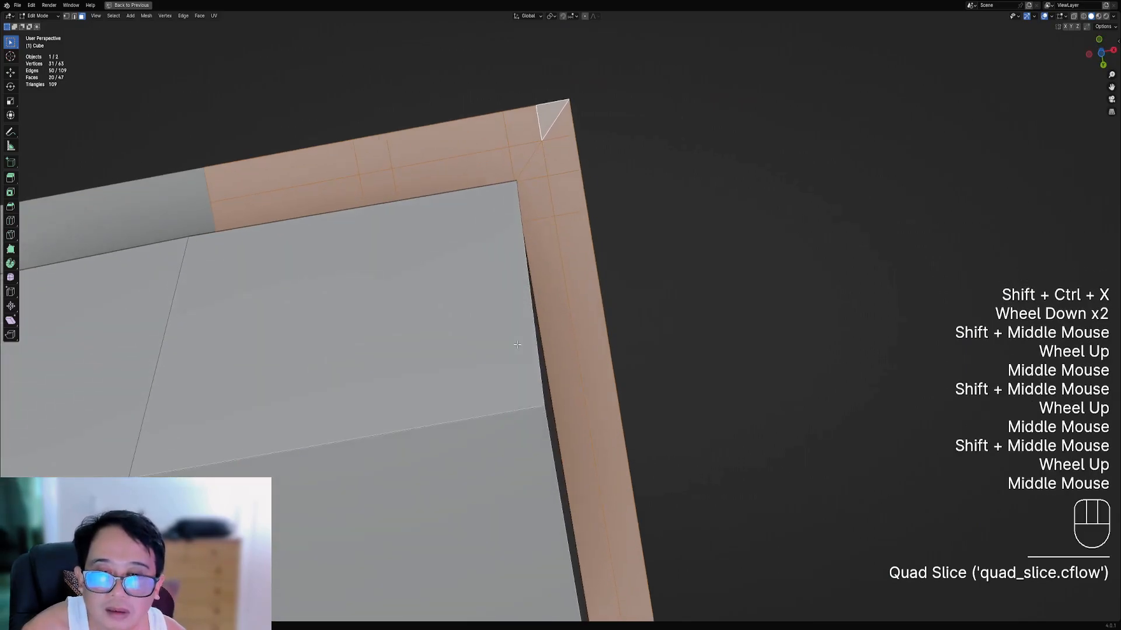
pyautogui.press('2')
pyautogui.hotkey('alt', 'a')
pyautogui.rightClick(527, 158)
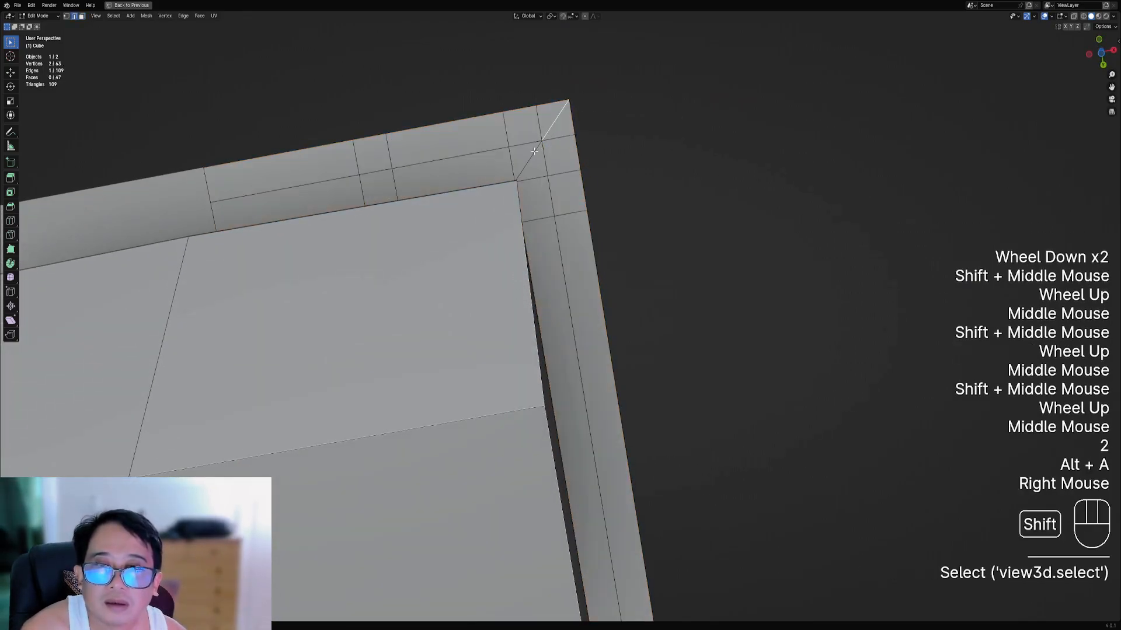
pyautogui.keyDown('shift'); pyautogui.rightClick(537, 157); pyautogui.keyUp('shift')
pyautogui.hotkey('ctrl', 'x')
# - Dissolve the four short crosswise edges in the middle of the end ledge
pyautogui.rightClick(388, 151)
pyautogui.keyDown('shift'); pyautogui.rightClick(356, 156); pyautogui.keyUp('shift')
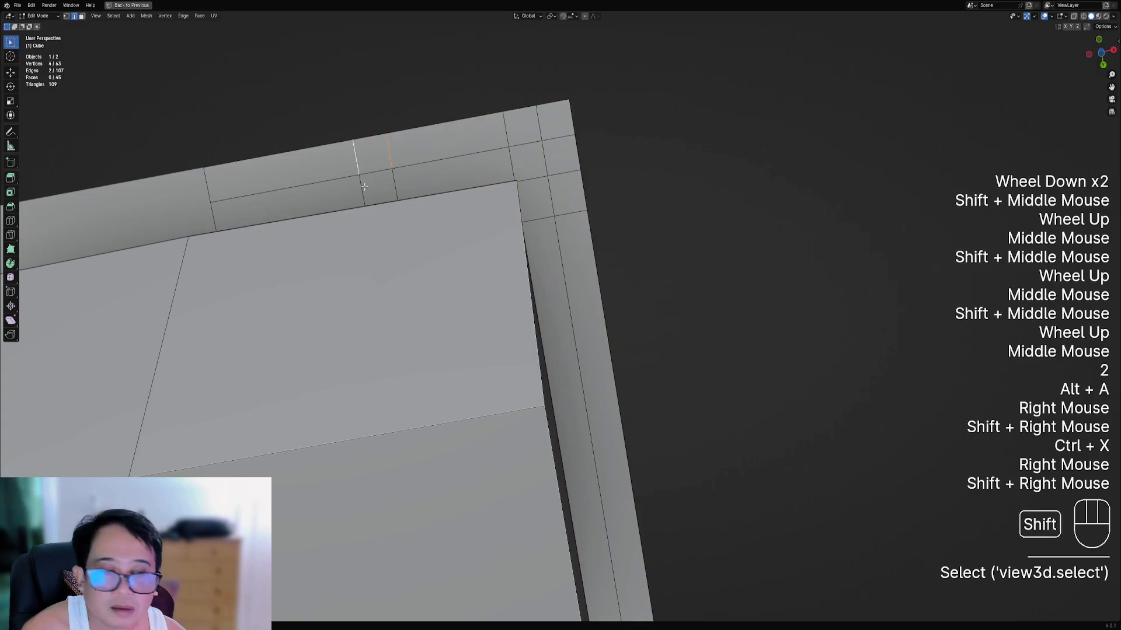
pyautogui.keyDown('shift'); pyautogui.rightClick(362, 190); pyautogui.keyUp('shift')
pyautogui.keyDown('shift'); pyautogui.rightClick(408, 188); pyautogui.keyUp('shift')
pyautogui.hotkey('ctrl', 'x')
# - Dissolve the lengthwise cut running along the long side ledge
pyautogui.scroll(-4, 561, 200)
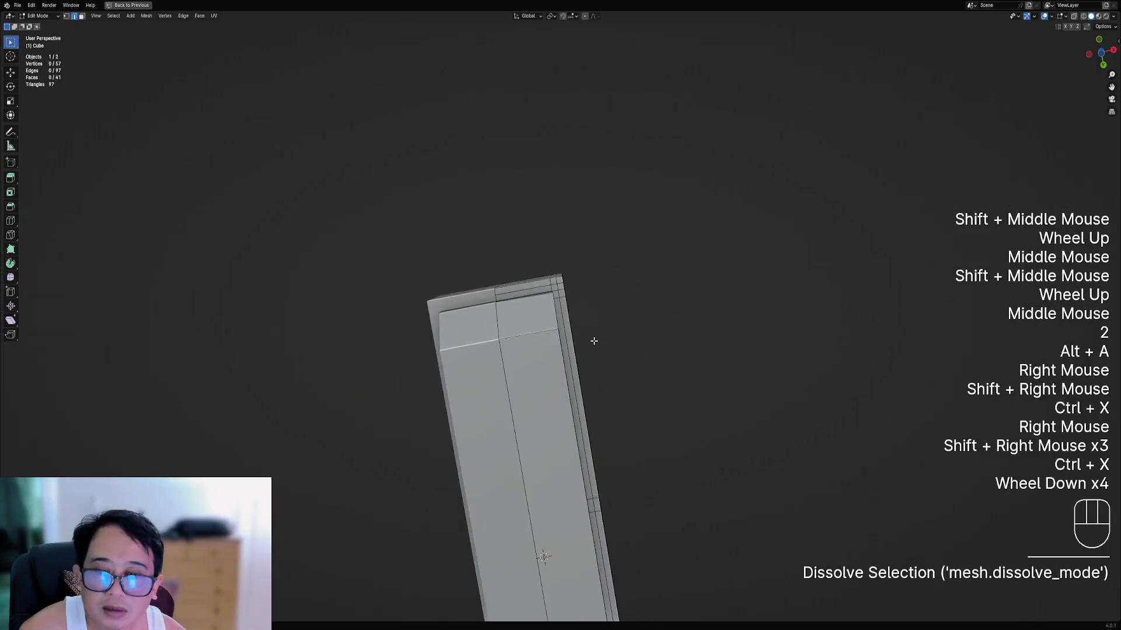
pyautogui.scroll(-1, 594, 341)
pyautogui.keyDown('shift'); pyautogui.moveTo(593, 340); pyautogui.dragTo(633, 358, button='middle'); pyautogui.keyUp('shift')
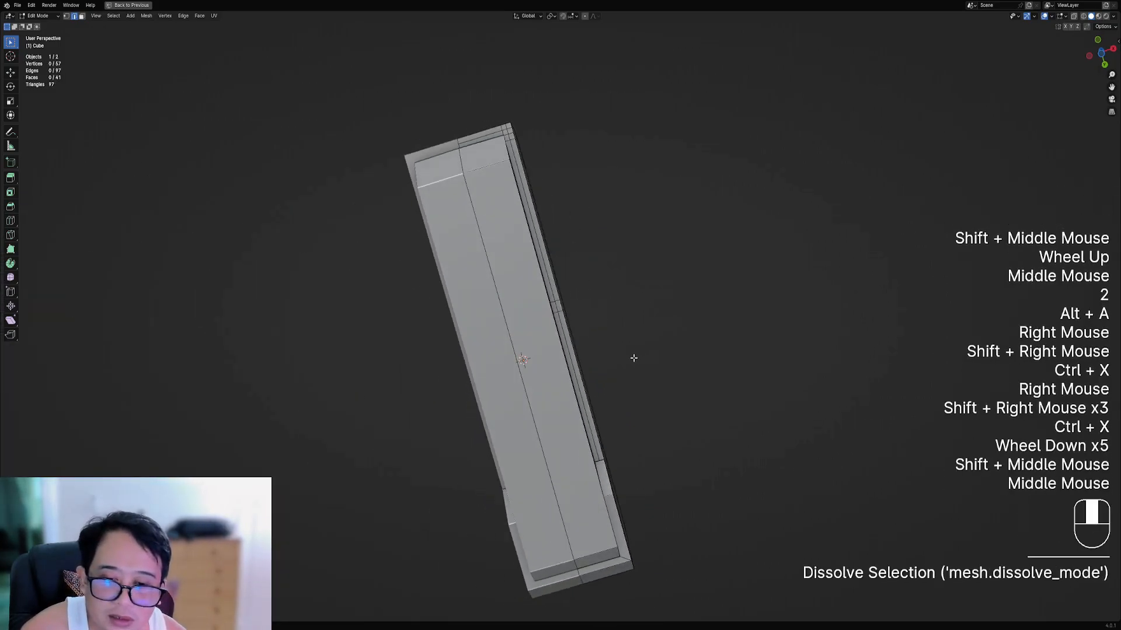
pyautogui.scroll(1, 576, 334)
pyautogui.keyDown('alt'); pyautogui.keyDown('shift'); pyautogui.rightClick(577, 334); pyautogui.keyUp('shift'); pyautogui.keyUp('alt')
pyautogui.keyDown('shift'); pyautogui.moveTo(576, 334); pyautogui.dragTo(575, 371, button='middle'); pyautogui.keyUp('shift')
pyautogui.scroll(1, 544, 280)
pyautogui.hotkey('ctrl', 'x')
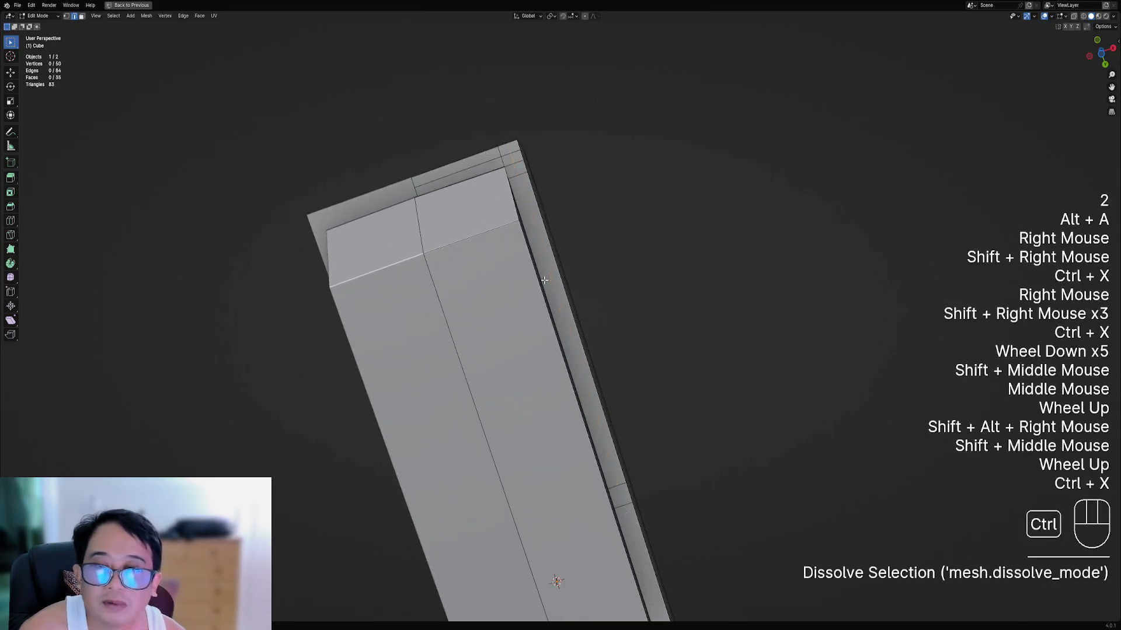
# - Dissolve the pair of crosswise cuts partway along the long side ledge
pyautogui.moveTo(604, 295); pyautogui.dragTo(547, 321, button='middle')
pyautogui.keyDown('shift'); pyautogui.rightClick(642, 407); pyautogui.keyUp('shift')
pyautogui.keyDown('shift'); pyautogui.rightClick(640, 408); pyautogui.keyUp('shift')
pyautogui.rightClick(649, 408)
pyautogui.keyDown('shift'); pyautogui.rightClick(645, 405); pyautogui.keyUp('shift')
pyautogui.hotkey('ctrl', 'x')
# - Dissolve the crosswise cut on the long ledge just beyond the inner corner
pyautogui.scroll(1, 548, 322)
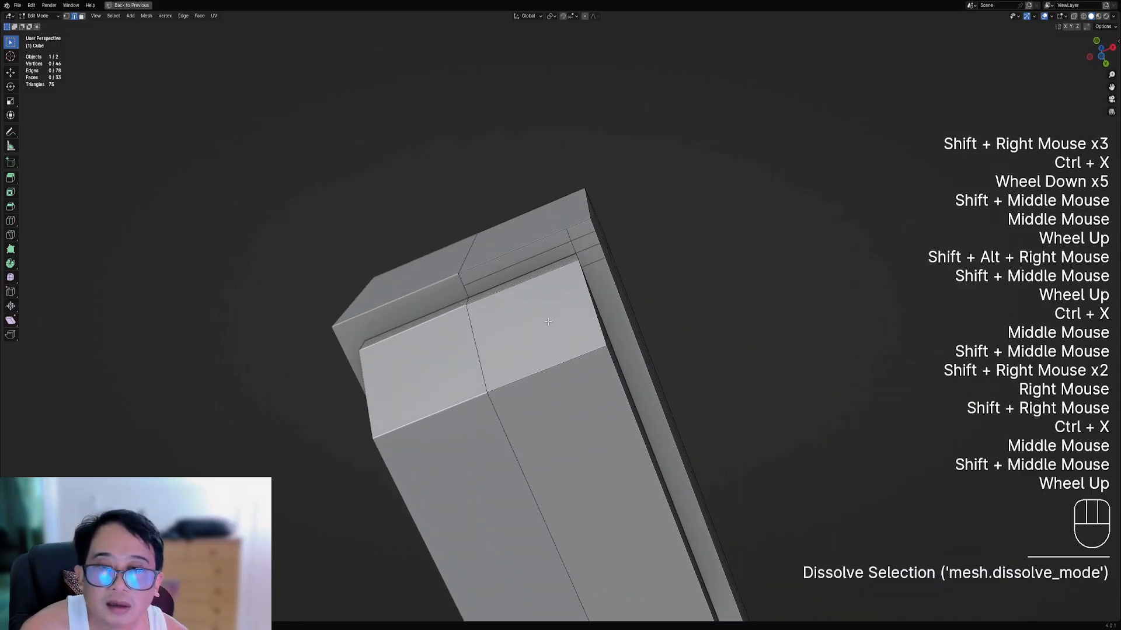
pyautogui.rightClick(584, 254)
pyautogui.hotkey('ctrl', 'x')
# - Try dissolving single edges beside the ledge's inner corner, undoing each attempt
pyautogui.rightClick(585, 252)
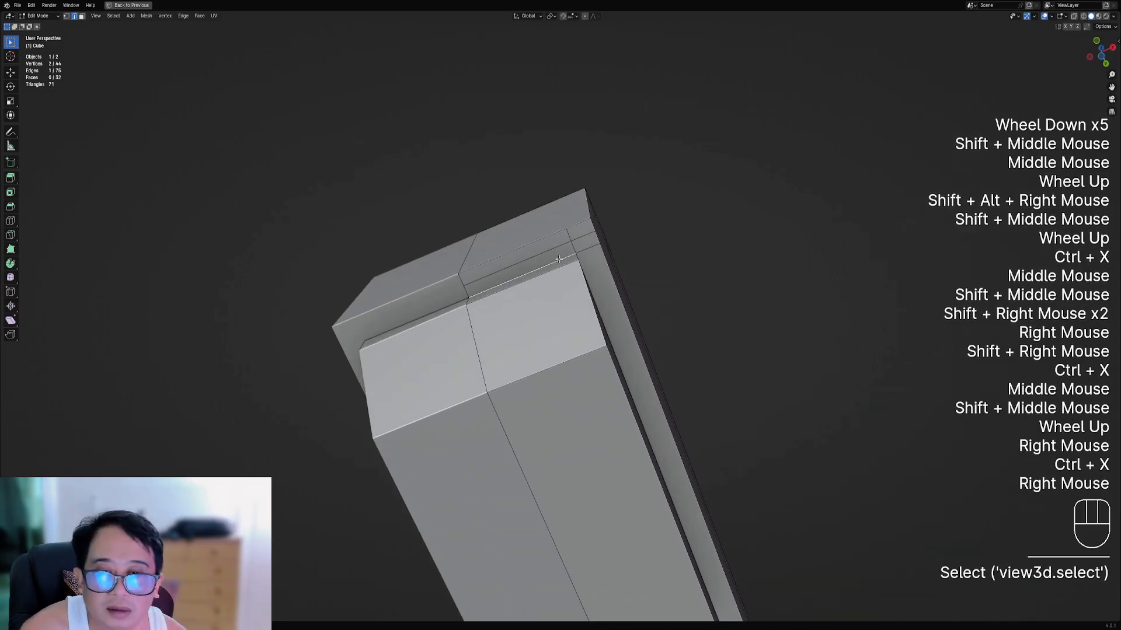
pyautogui.hotkey('ctrl', 'x')
pyautogui.hotkey('ctrl', 'z')
pyautogui.rightClick(581, 242)
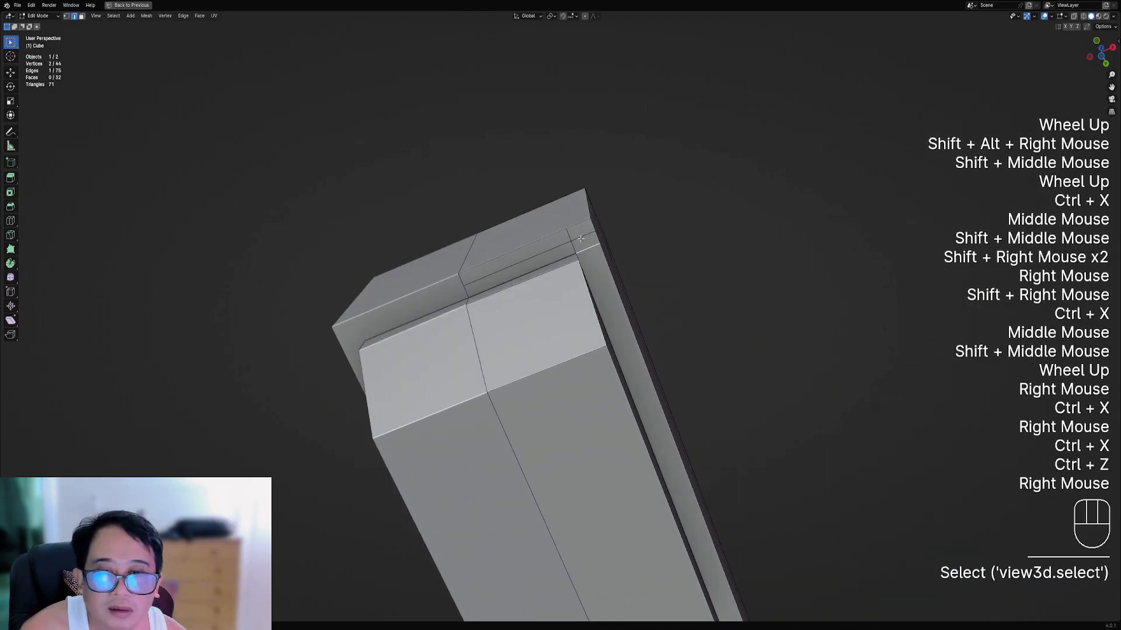
pyautogui.hotkey('ctrl', 'x')
pyautogui.hotkey('ctrl', 'z')
# - Dissolve the middle cut along the end ledge together with its short segment at the corner
pyautogui.rightClick(568, 237)
pyautogui.keyDown('shift'); pyautogui.rightClick(544, 249); pyautogui.keyUp('shift')
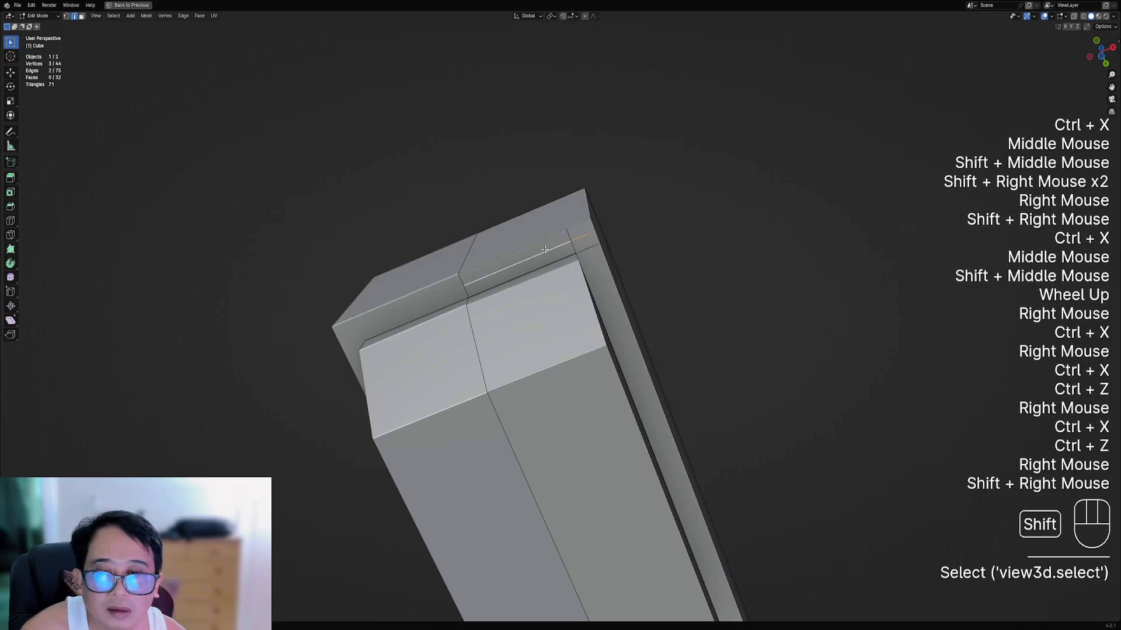
pyautogui.hotkey('ctrl', 'x')
# - Quad Slice the narrow side face at the unstepped end with Tangent 1 and Verts origin, and clear the selection
pyautogui.scroll(-2, 648, 245)
pyautogui.moveTo(647, 247); pyautogui.dragTo(529, 347, button='middle')
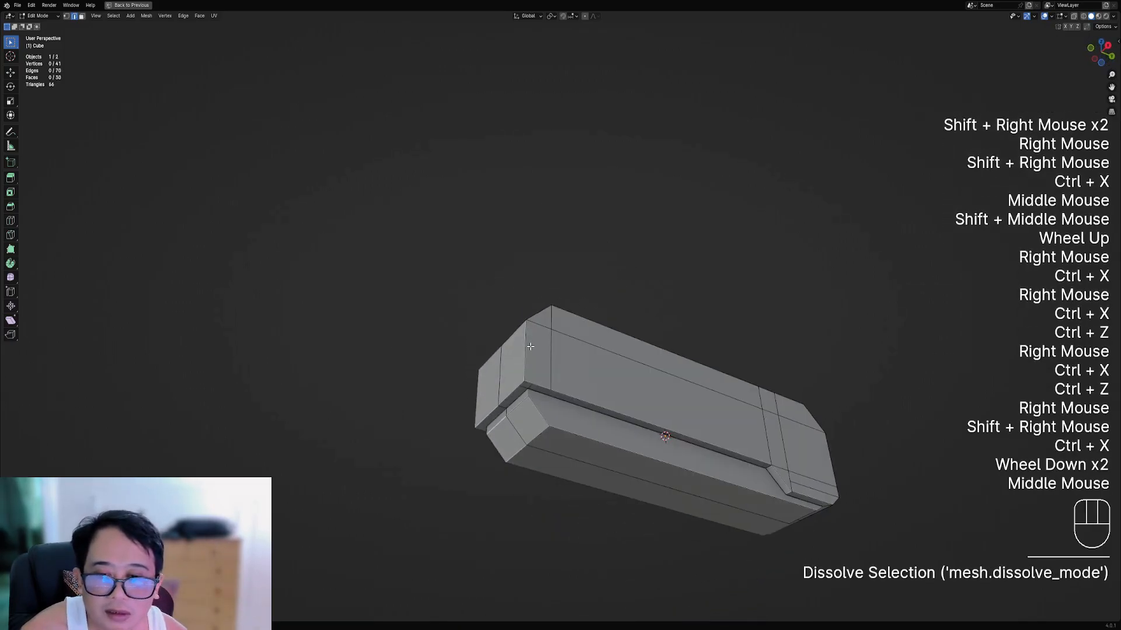
pyautogui.press('3')
pyautogui.rightClick(538, 335)
pyautogui.hotkey('shift', 'ctrl', 'x')
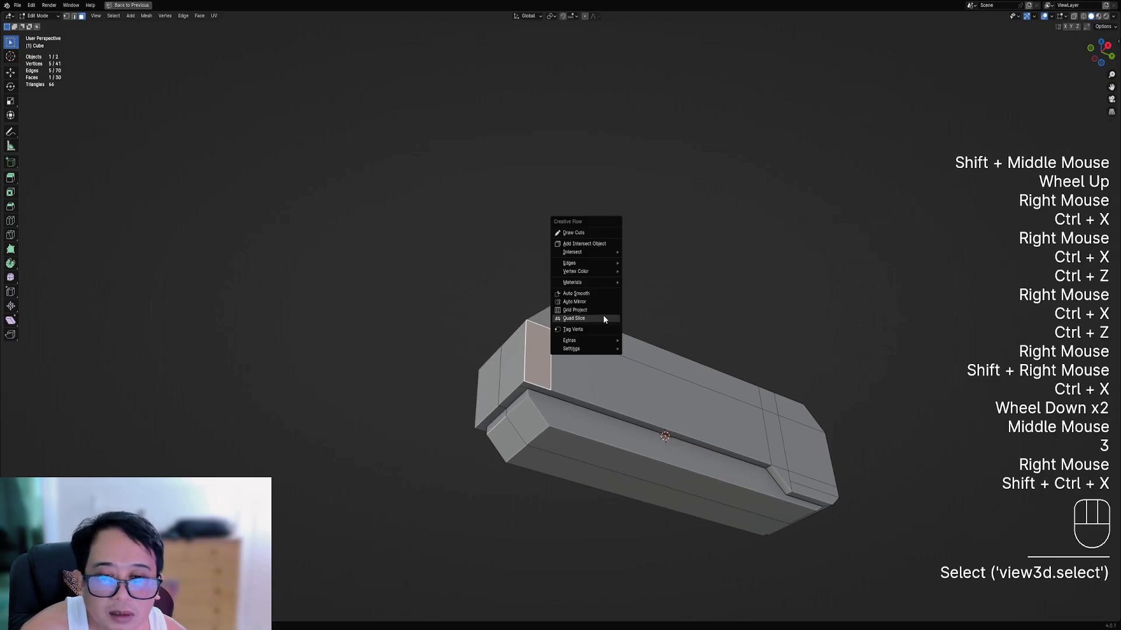
pyautogui.click(603, 314)
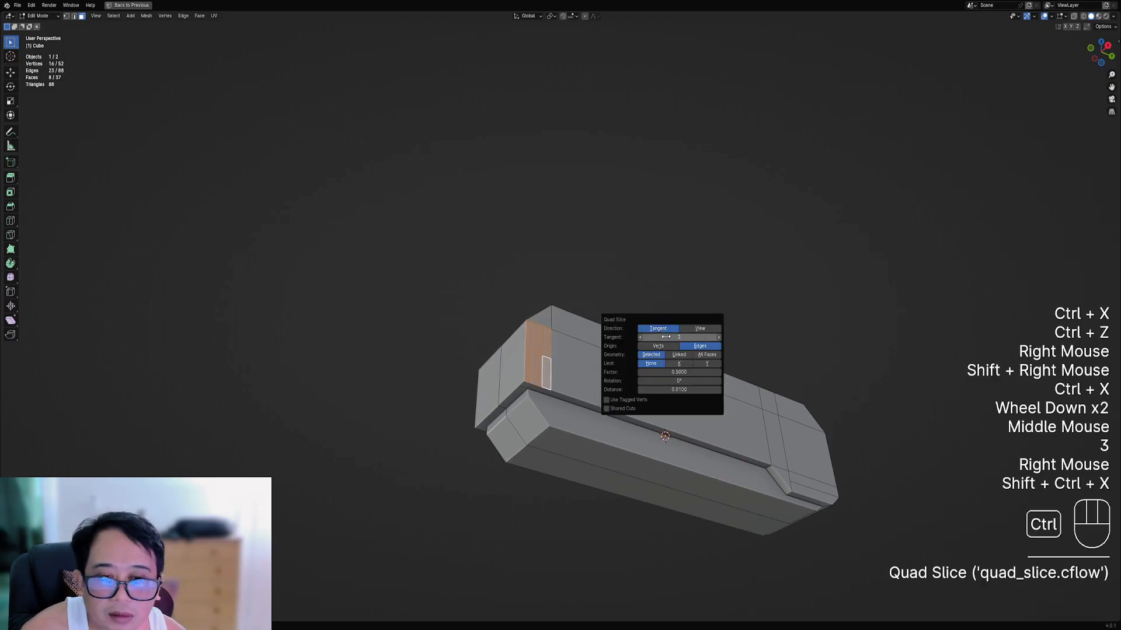
pyautogui.click(664, 346)
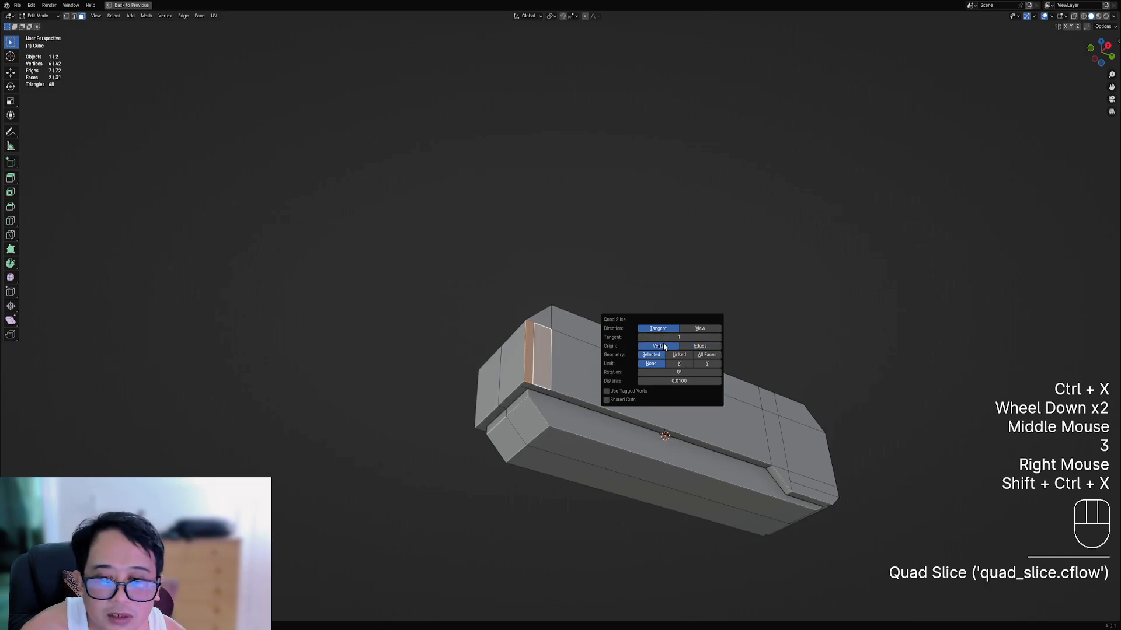
pyautogui.scroll(1, 543, 350)
pyautogui.hotkey('alt', 'a')
# - Quad Slice the half end face beside the corner with Verts origin and All Faces geometry, and clear the selection
pyautogui.moveTo(525, 361); pyautogui.dragTo(608, 330, button='middle')
pyautogui.press('3')
pyautogui.rightClick(605, 333)
pyautogui.hotkey('shift', 'ctrl', 'x')
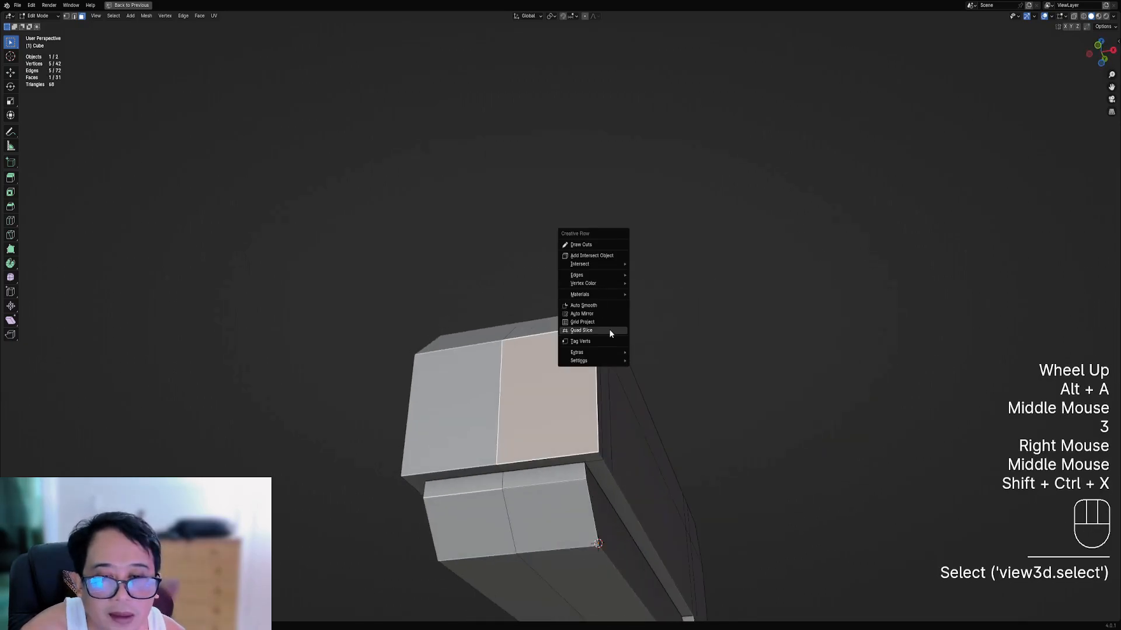
pyautogui.click(608, 330)
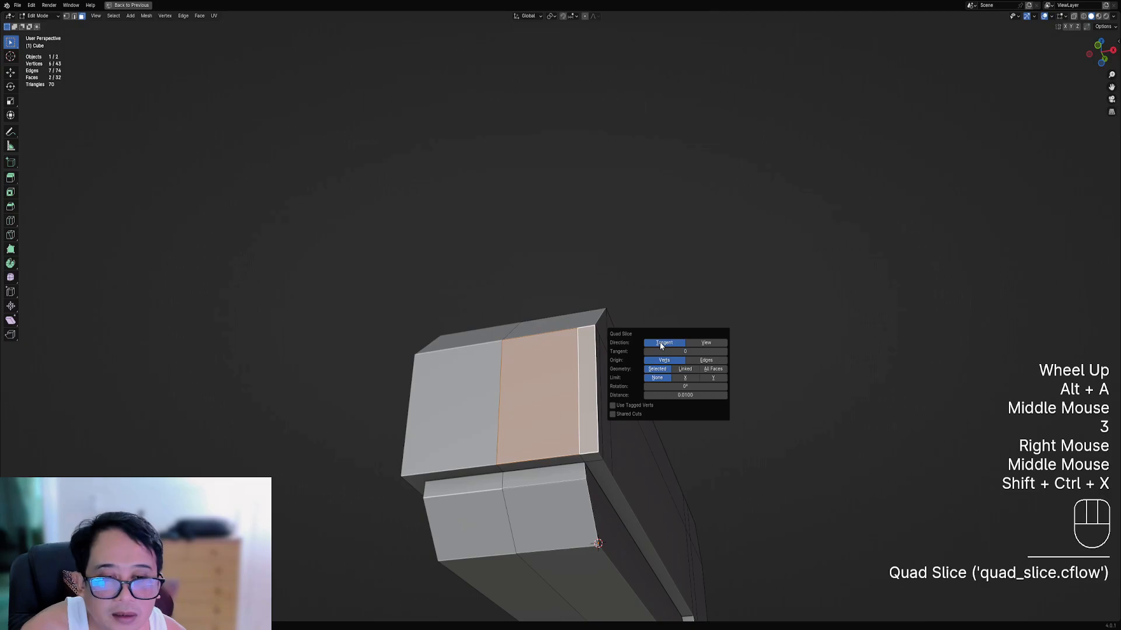
pyautogui.click(723, 371)
pyautogui.scroll(-2, 630, 350)
pyautogui.hotkey('alt', 'a')
# - Examine the new cuts around the unstepped end, the long side and the underside of the body
pyautogui.scroll(-2, 636, 338)
pyautogui.moveTo(636, 339); pyautogui.dragTo(549, 382, button='middle')
pyautogui.scroll(-1, 642, 385)
pyautogui.keyDown('shift'); pyautogui.moveTo(759, 391); pyautogui.dragTo(589, 326, button='middle'); pyautogui.keyUp('shift')
pyautogui.moveTo(590, 327); pyautogui.dragTo(591, 394, button='middle')
pyautogui.scroll(2, 552, 322)
pyautogui.moveTo(590, 394); pyautogui.dragTo(598, 367, button='middle')
pyautogui.hotkey('ctrl', 'r')
pyautogui.moveTo(514, 268); pyautogui.dragTo(632, 314, button='middle')
pyautogui.moveTo(576, 354); pyautogui.dragTo(671, 362, button='middle')
pyautogui.scroll(2, 600, 325)
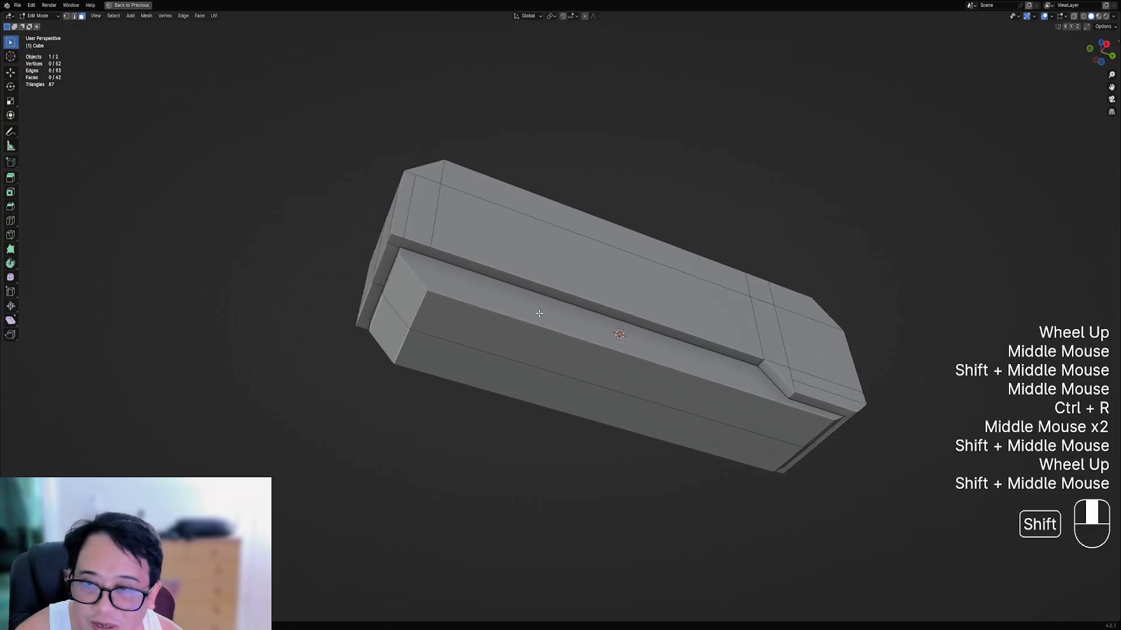
# - Quad Slice the long recessed side face of the lower section with Tangent direction, Verts origin and Selected geometry
pyautogui.scroll(2, 671, 361)
pyautogui.rightClick(476, 273)
pyautogui.moveTo(528, 289); pyautogui.dragTo(560, 275, button='middle')
pyautogui.rightClick(560, 243)
pyautogui.hotkey('ctrl', 'shift', 'x')
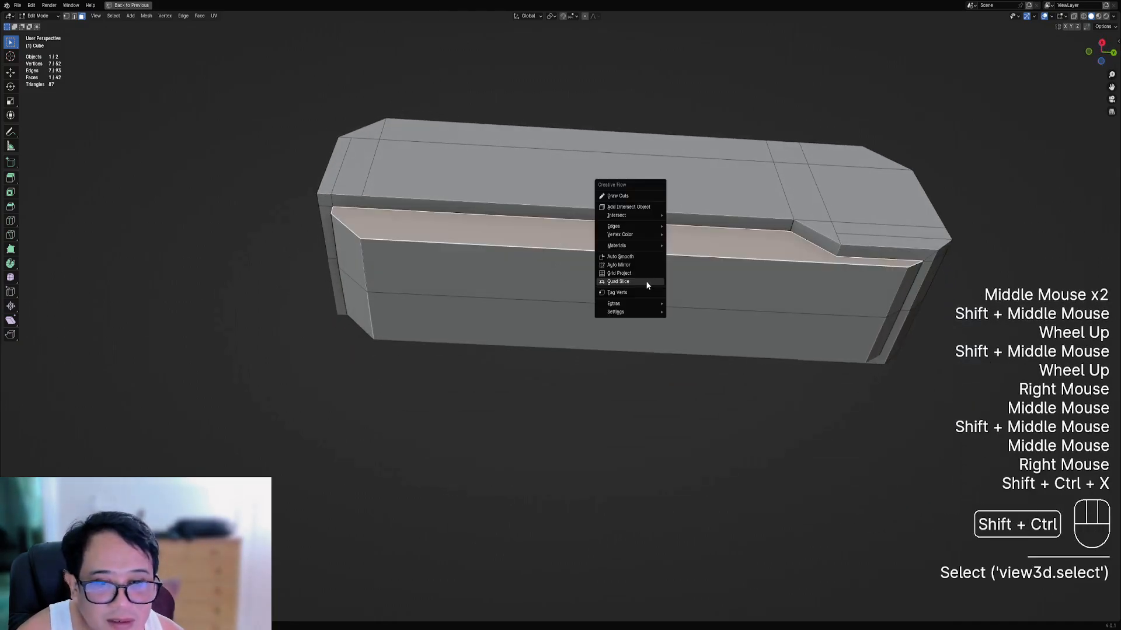
pyautogui.click(647, 283)
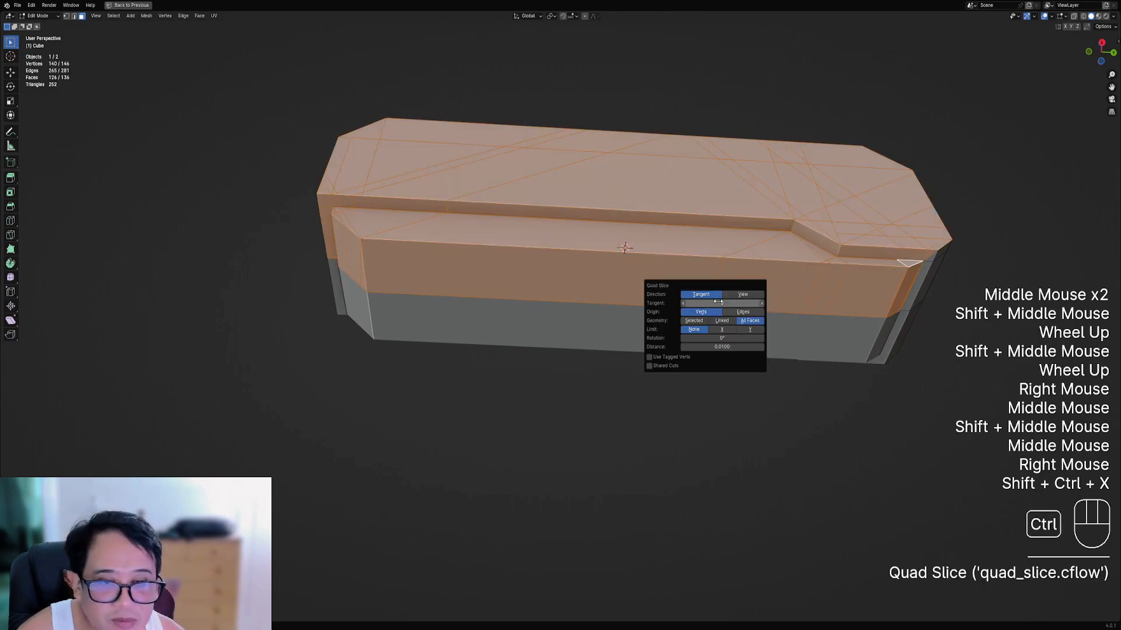
pyautogui.click(694, 321)
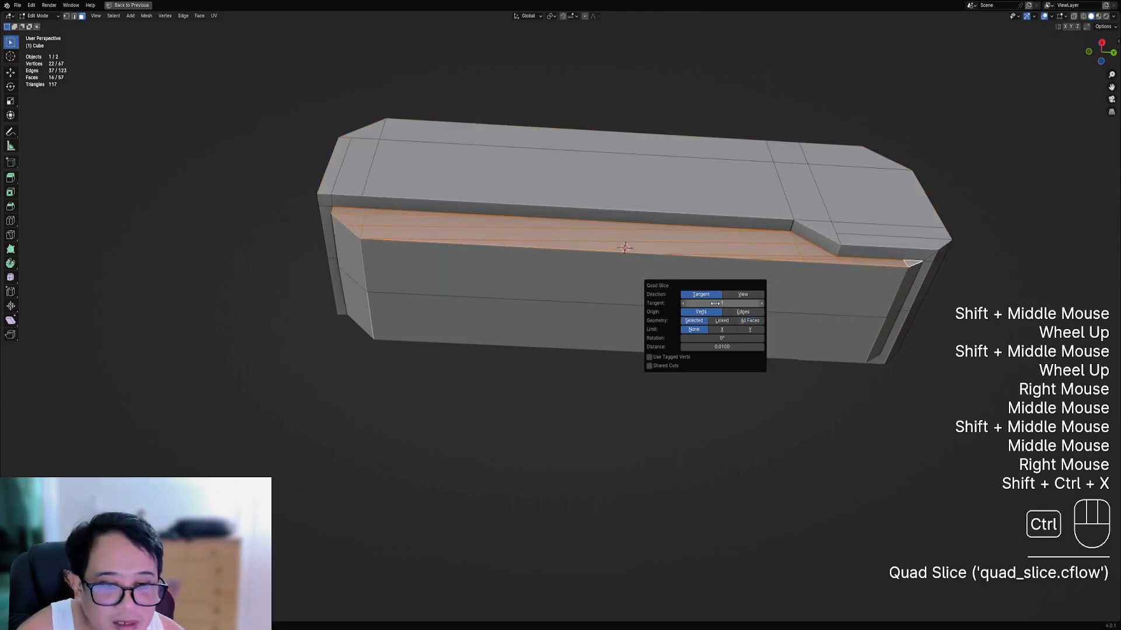
# - Dissolve the short new cut at the stepped end of the recessed side face
pyautogui.moveTo(551, 275); pyautogui.dragTo(566, 301, button='middle')
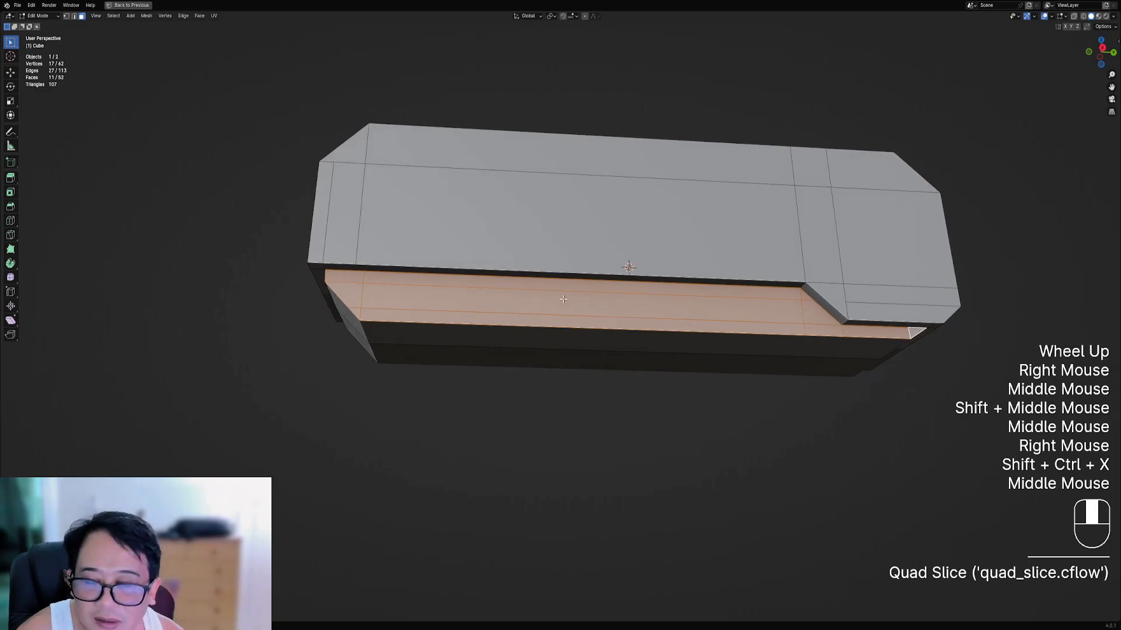
pyautogui.keyDown('shift'); pyautogui.moveTo(753, 287); pyautogui.dragTo(717, 323, button='middle'); pyautogui.keyUp('shift')
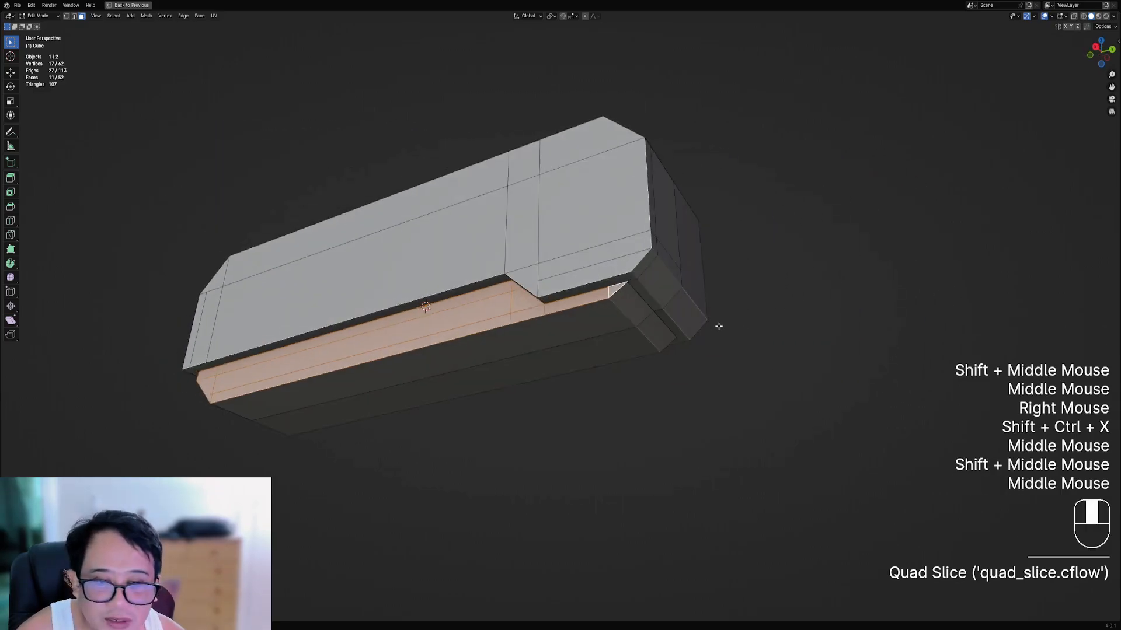
pyautogui.scroll(2, 621, 286)
pyautogui.press('2')
pyautogui.rightClick(662, 292)
pyautogui.hotkey('ctrl', 'x')
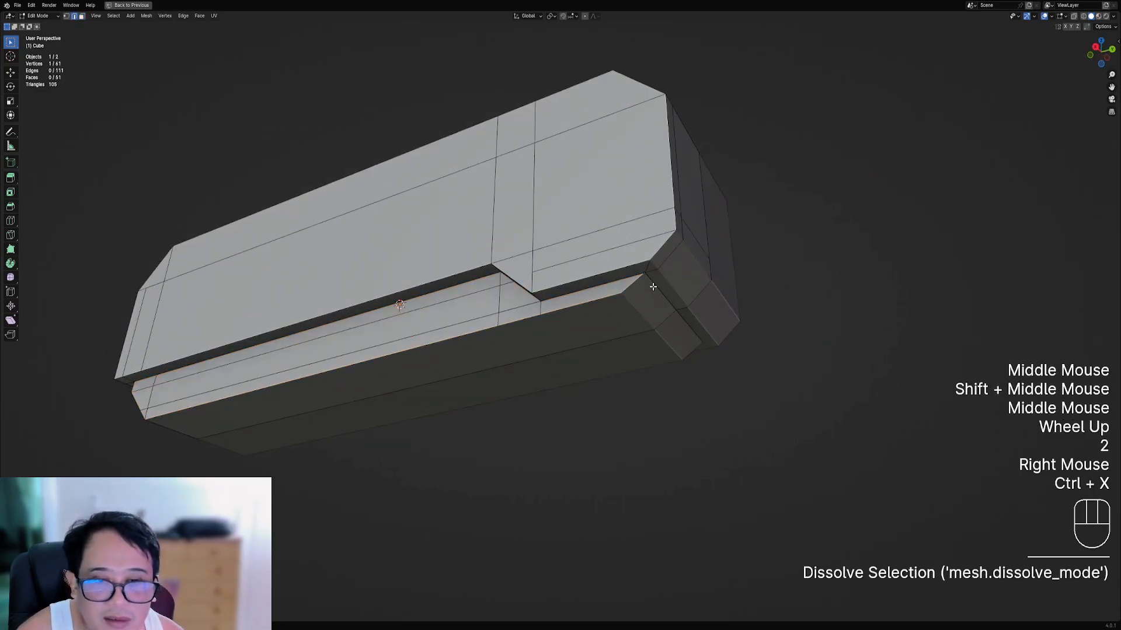
# - Dissolve the short lower cut segment at the unstepped end of the recessed side face
pyautogui.scroll(-2, 647, 270)
pyautogui.moveTo(650, 290); pyautogui.dragTo(531, 328, button='middle')
pyautogui.scroll(2, 514, 350)
pyautogui.scroll(-2, 776, 349)
pyautogui.keyDown('shift'); pyautogui.moveTo(777, 349); pyautogui.dragTo(610, 316, button='middle'); pyautogui.keyUp('shift')
pyautogui.rightClick(741, 339)
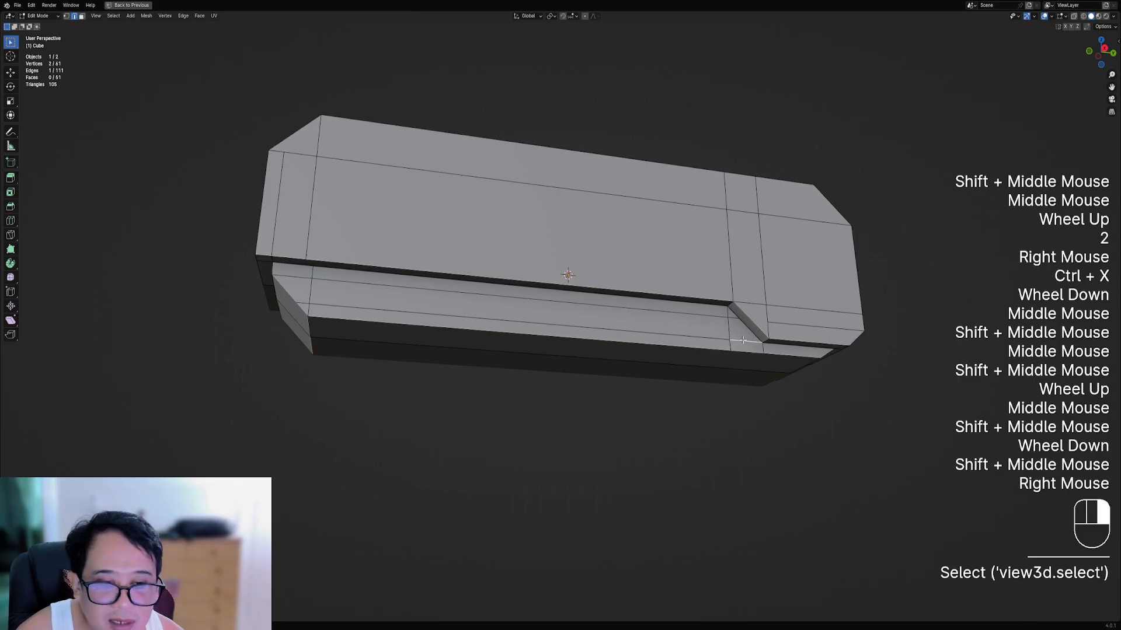
pyautogui.moveTo(385, 316); pyautogui.dragTo(285, 293, button='middle')
pyautogui.rightClick(300, 293)
pyautogui.hotkey('ctrl', 'x')
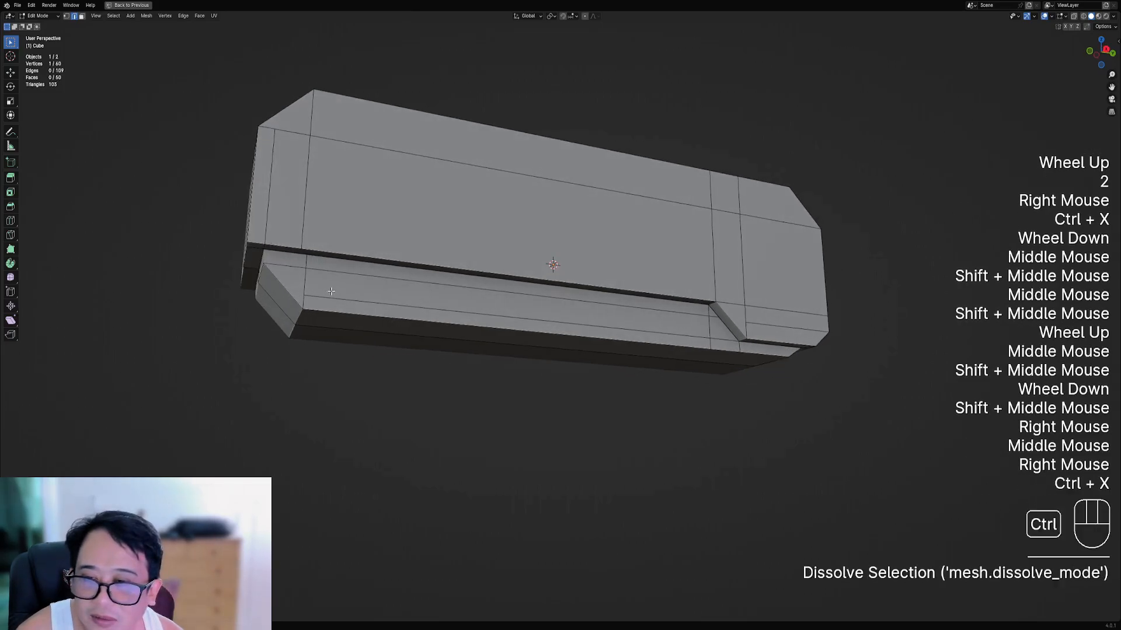
# - Dissolve the long lower cut along the recessed side face and its short segment beneath the sloped step
pyautogui.rightClick(467, 310)
pyautogui.hotkey('ctrl', 'x')
pyautogui.rightClick(721, 335)
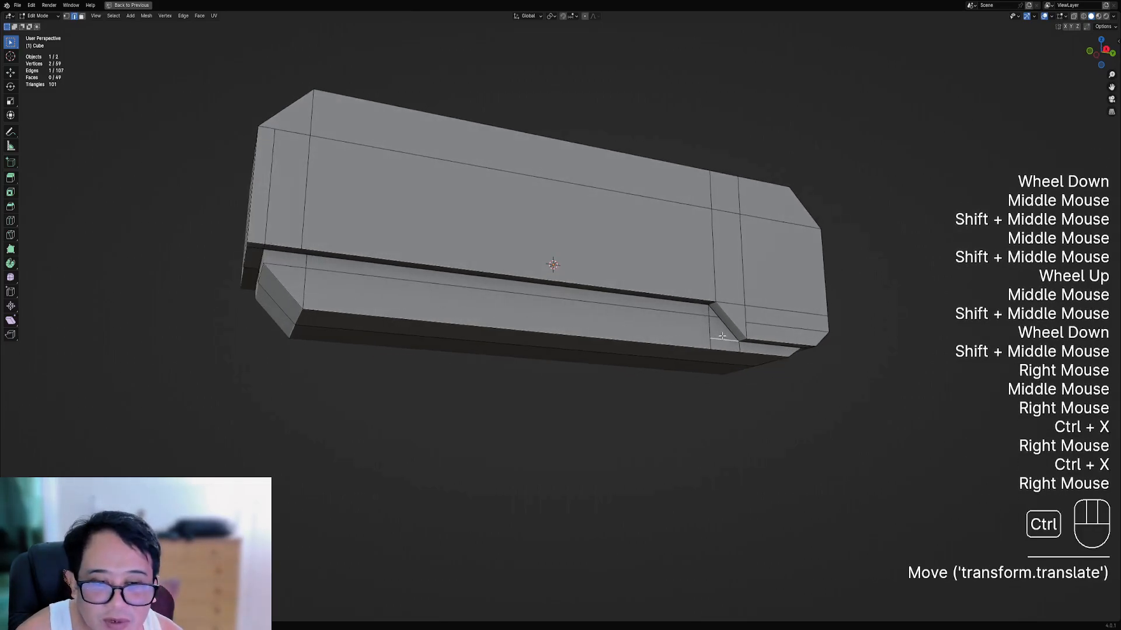
pyautogui.hotkey('ctrl', 'x')
pyautogui.moveTo(690, 334)
pyautogui.mouseDown(button='middle')
pyautogui.moveTo(723, 332)
pyautogui.moveTo(680, 337)
pyautogui.mouseUp(button='middle')
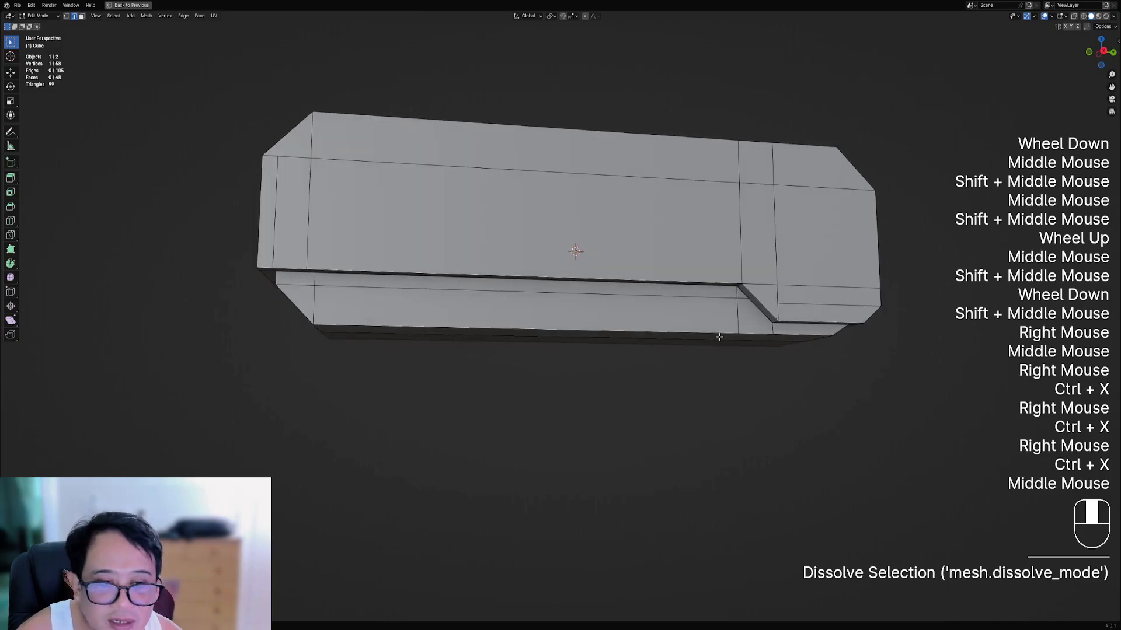
# - Quad Slice the long recessed side face and the small face beneath the sloped step together, and clear the selection
pyautogui.keyDown('shift'); pyautogui.scroll(-1, 680, 337); pyautogui.keyUp('shift')
pyautogui.keyDown('shift'); pyautogui.moveTo(680, 338); pyautogui.dragTo(803, 327, button='middle'); pyautogui.keyUp('shift')
pyautogui.scroll(2, 507, 327)
pyautogui.scroll(-1, 536, 312)
pyautogui.press('3')
pyautogui.rightClick(882, 336)
pyautogui.keyDown('shift'); pyautogui.rightClick(671, 333); pyautogui.keyUp('shift')
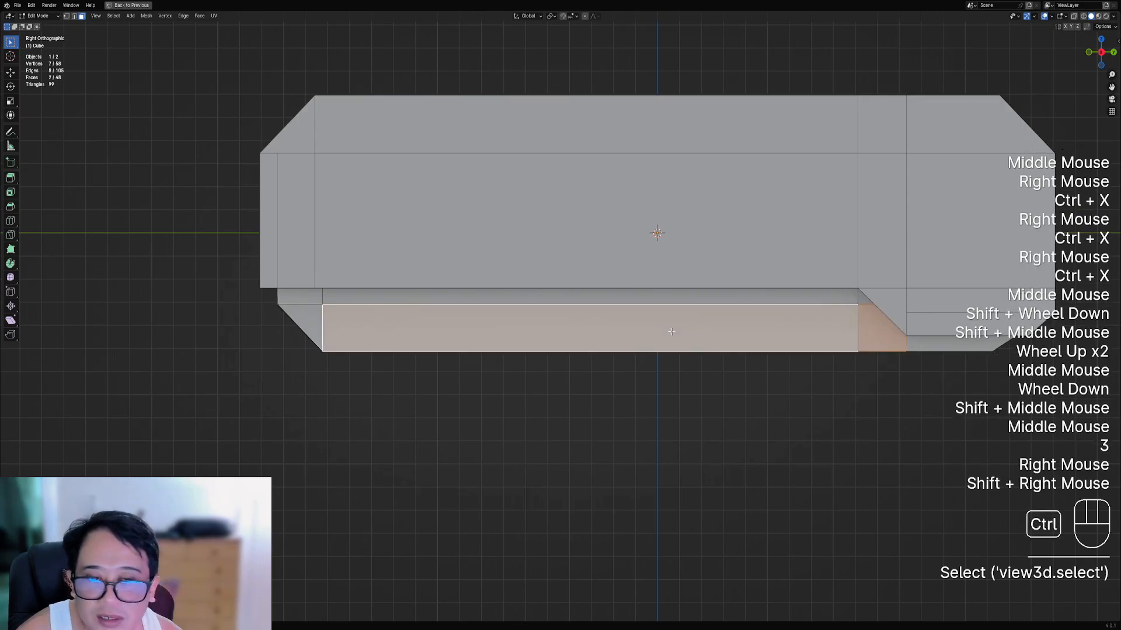
pyautogui.hotkey('ctrl', 'shift', 'x')
pyautogui.hotkey('alt', 'a')
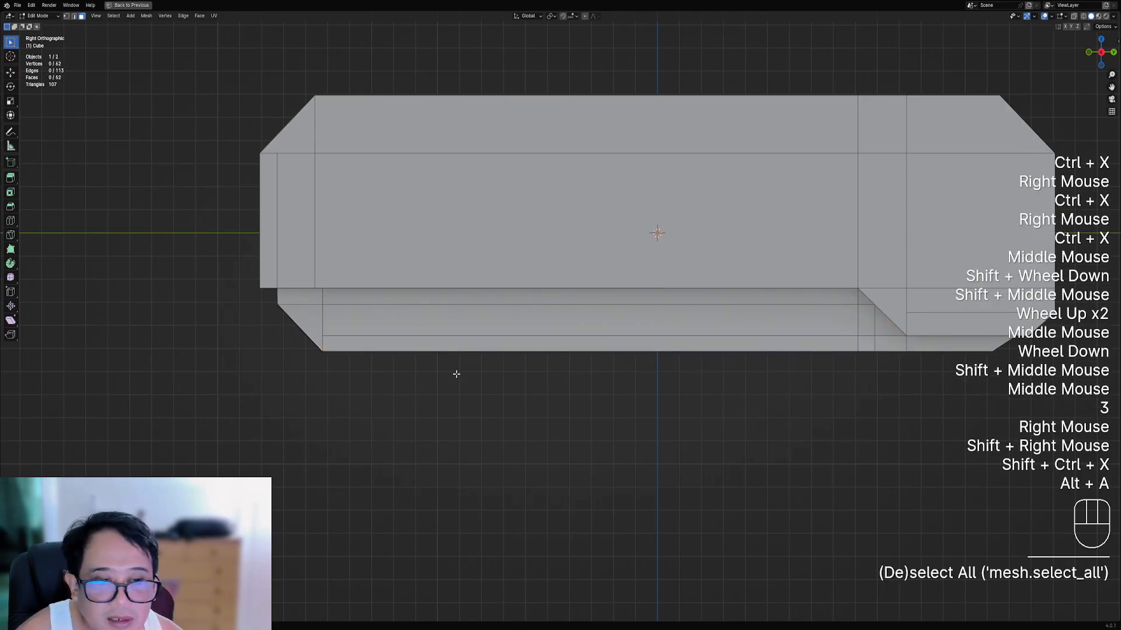
pyautogui.moveTo(455, 373); pyautogui.dragTo(367, 320, button='middle')
pyautogui.rightClick(287, 296)
pyautogui.press('1')
pyautogui.rightClick(310, 308)
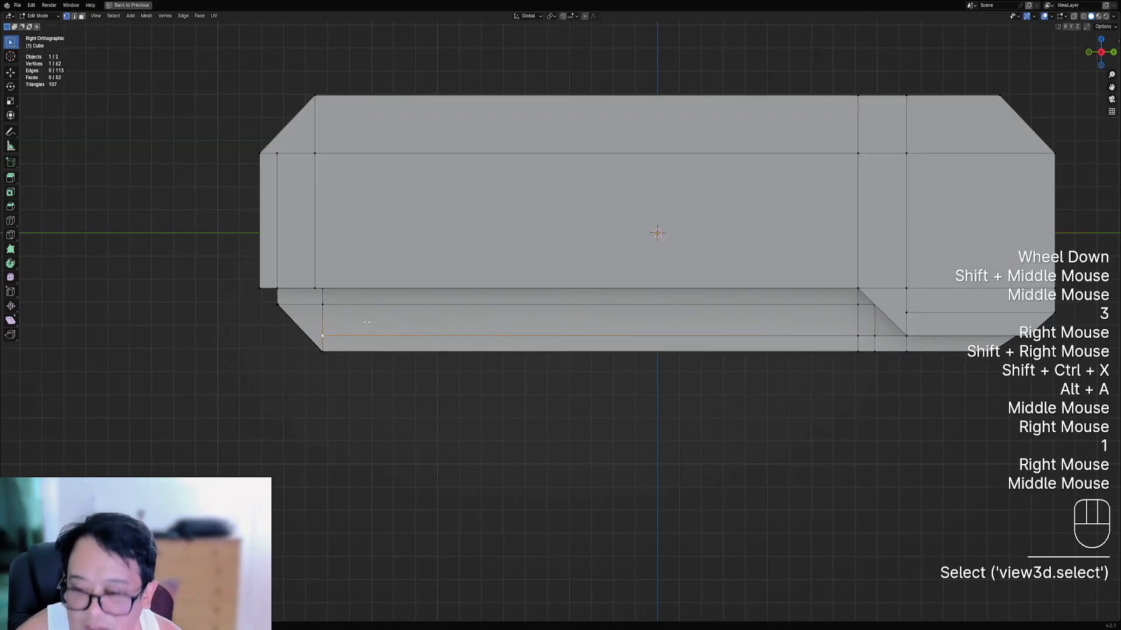
pyautogui.press('g')
pyautogui.press('g')
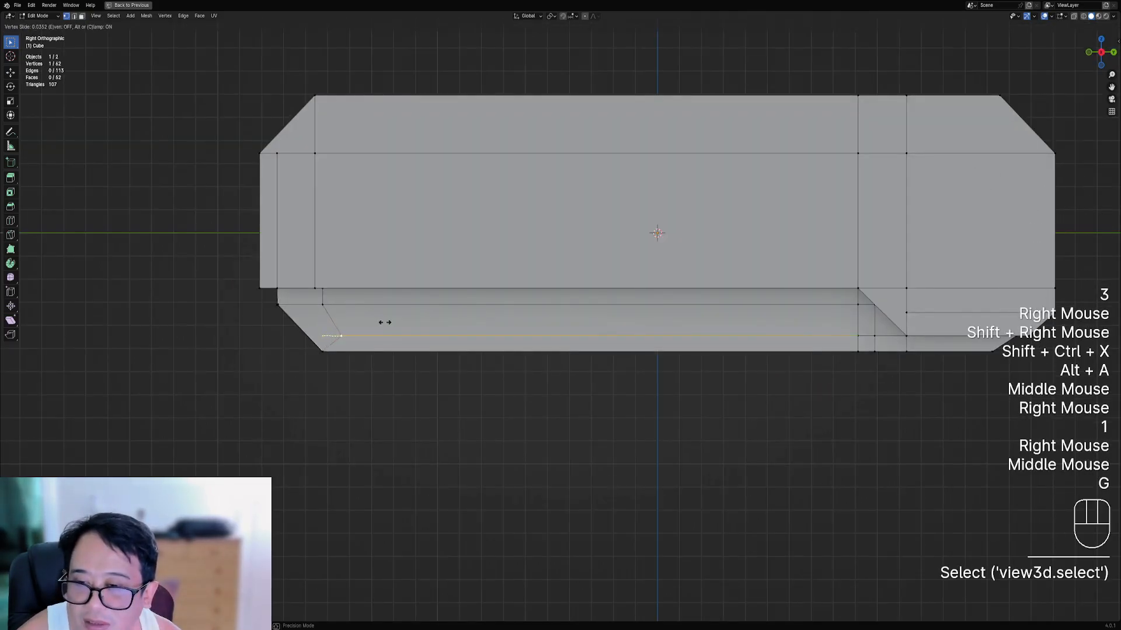
pyautogui.rightClick(401, 323)
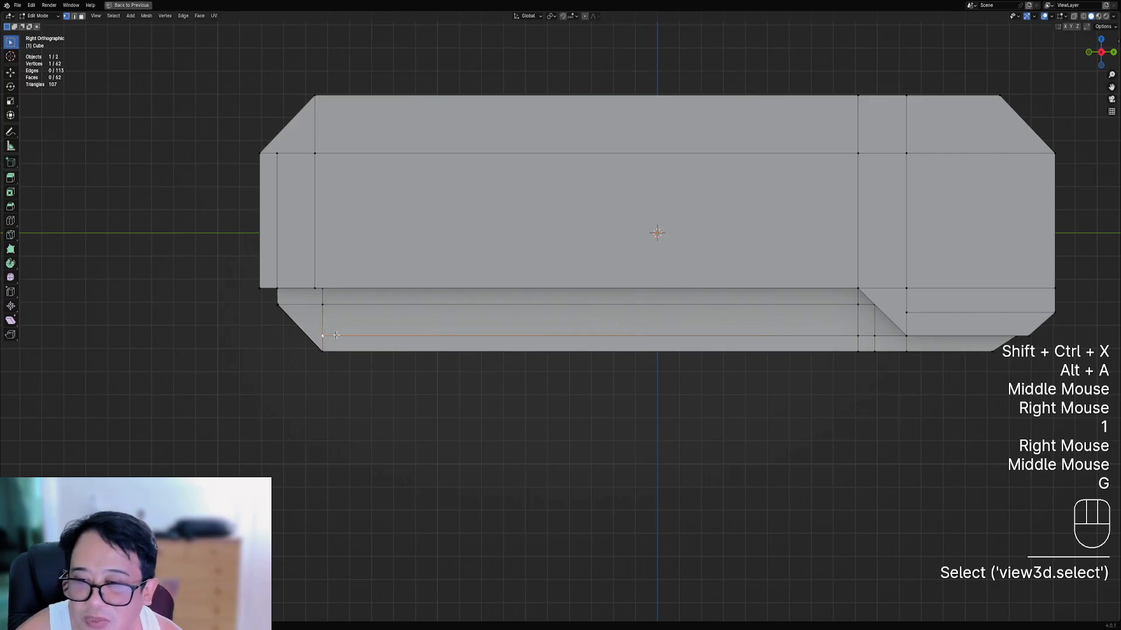
# - Dissolve both segments of the extra vertical cut beneath the middle of the sloped step
pyautogui.scroll(-3, 367, 336)
pyautogui.moveTo(367, 335); pyautogui.dragTo(526, 304, button='middle')
pyautogui.keyDown('shift'); pyautogui.moveTo(525, 303); pyautogui.dragTo(693, 323, button='middle'); pyautogui.keyUp('shift')
pyautogui.scroll(2, 693, 322)
pyautogui.hotkey('alt', 'a')
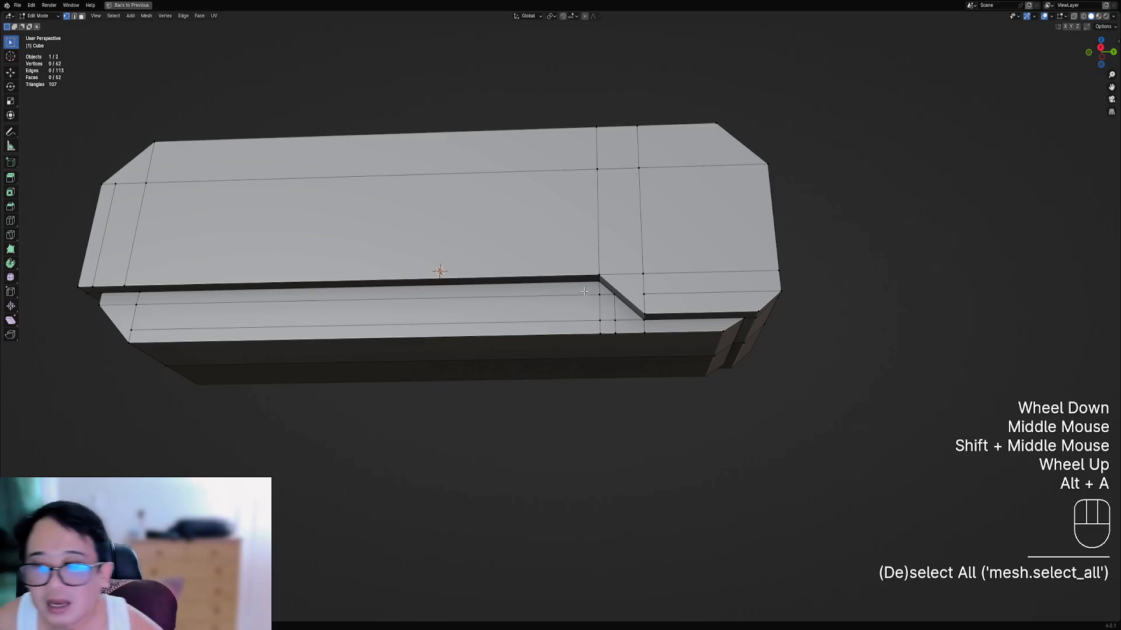
pyautogui.moveTo(593, 328); pyautogui.dragTo(644, 328, button='middle')
pyautogui.scroll(2, 636, 310)
pyautogui.rightClick(644, 328)
pyautogui.press('2')
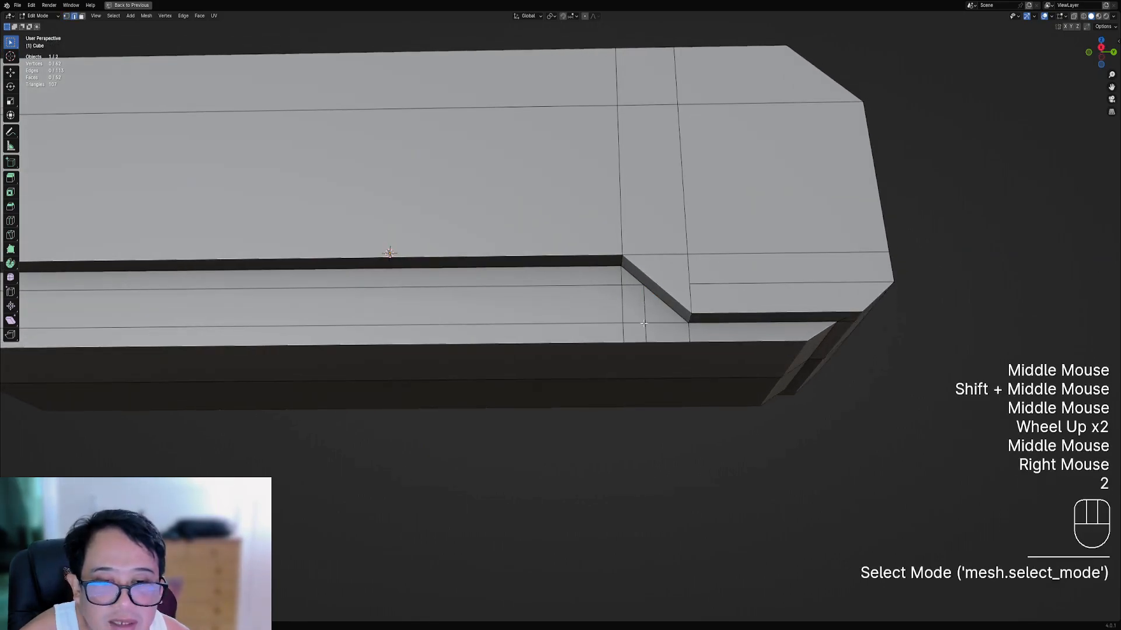
pyautogui.keyDown('shift'); pyautogui.rightClick(646, 331); pyautogui.keyUp('shift')
pyautogui.hotkey('ctrl', 'x')
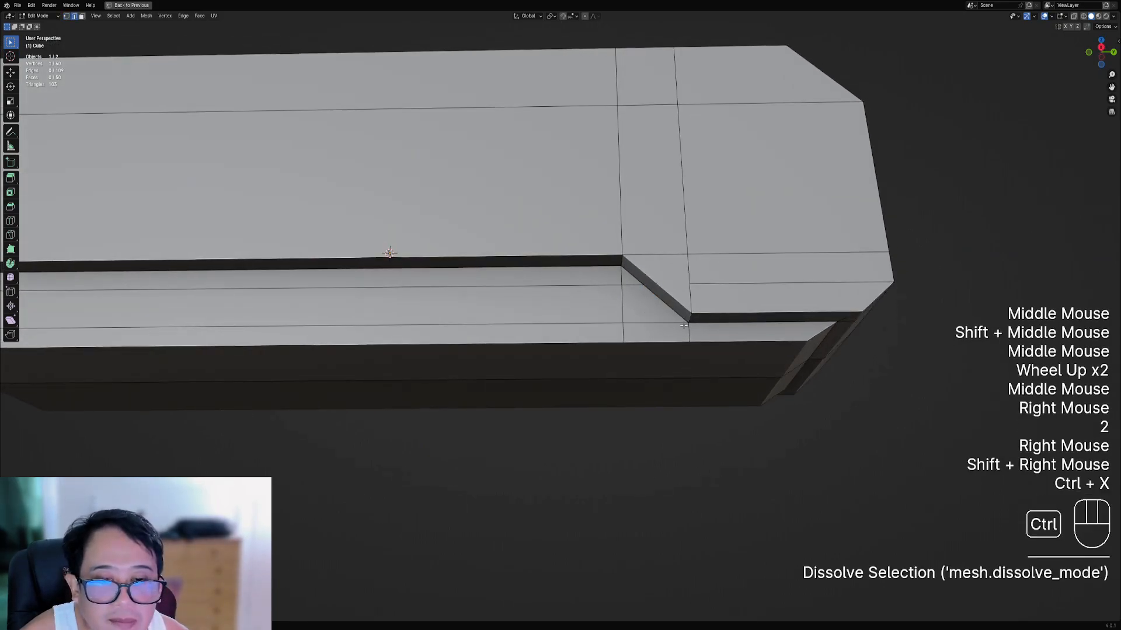
# - Check the small faces beneath the sloped step by selecting them, and clear the selection
pyautogui.press('3')
pyautogui.rightClick(645, 307)
pyautogui.rightClick(628, 281)
pyautogui.scroll(-3, 658, 302)
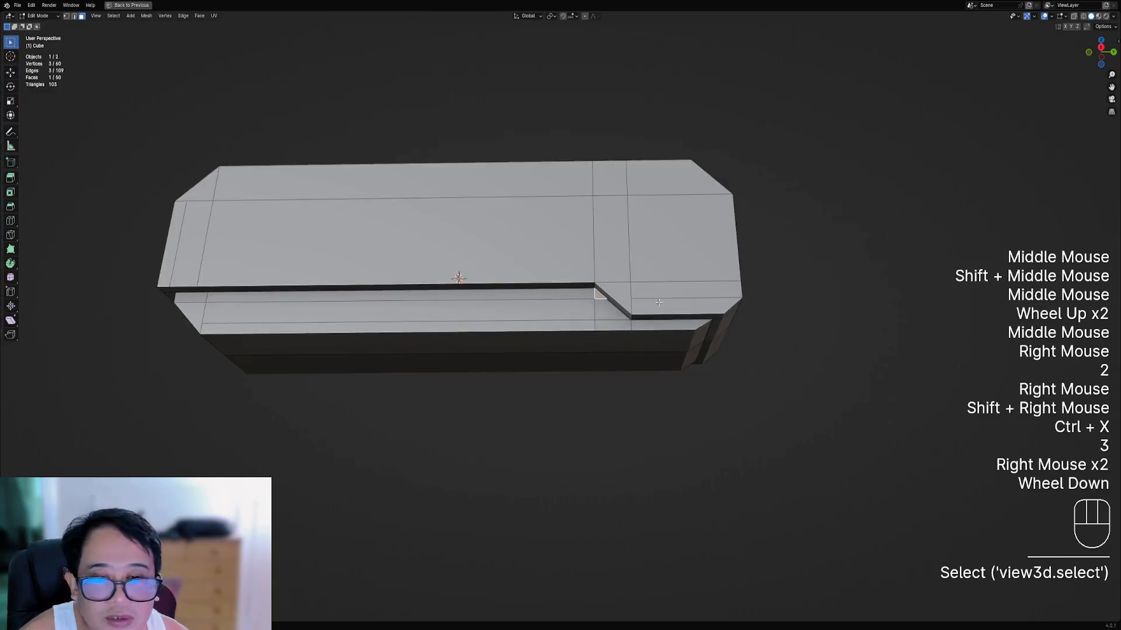
pyautogui.moveTo(657, 301)
pyautogui.mouseDown(button='middle')
pyautogui.moveTo(668, 317)
pyautogui.moveTo(675, 307)
pyautogui.moveTo(662, 307)
pyautogui.mouseUp(button='middle')
pyautogui.hotkey('alt', 'a')
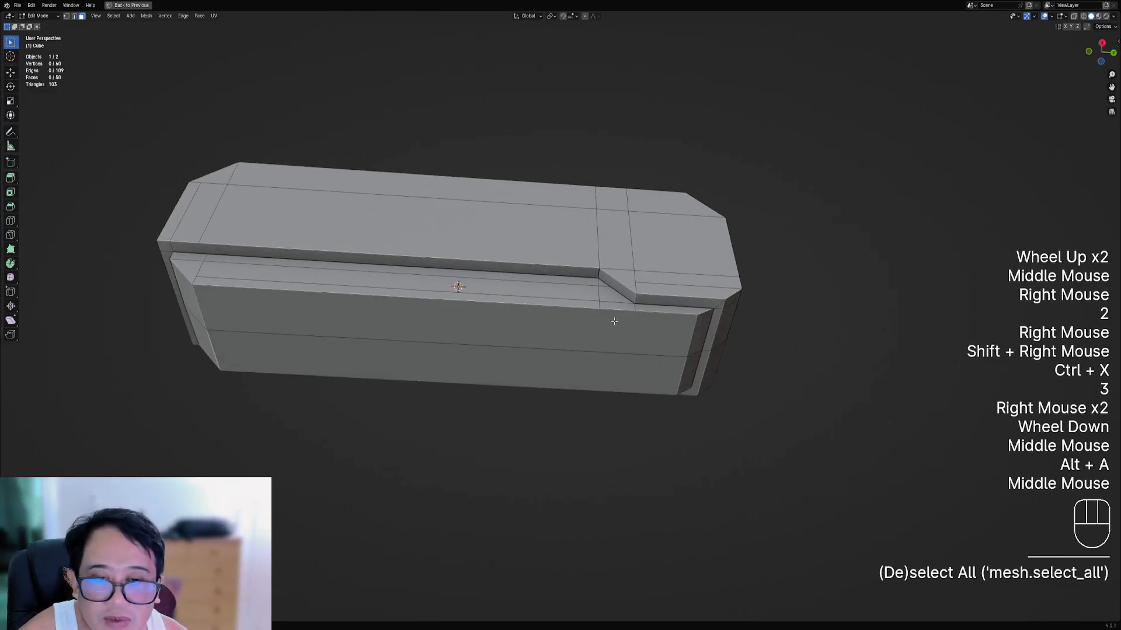
# - Try to Quad Slice the half underside face next to the recessed side, and clear the selection
pyautogui.press('3')
pyautogui.rightClick(663, 306)
pyautogui.hotkey('shift', 'ctrl', 'x')
pyautogui.click(678, 290)
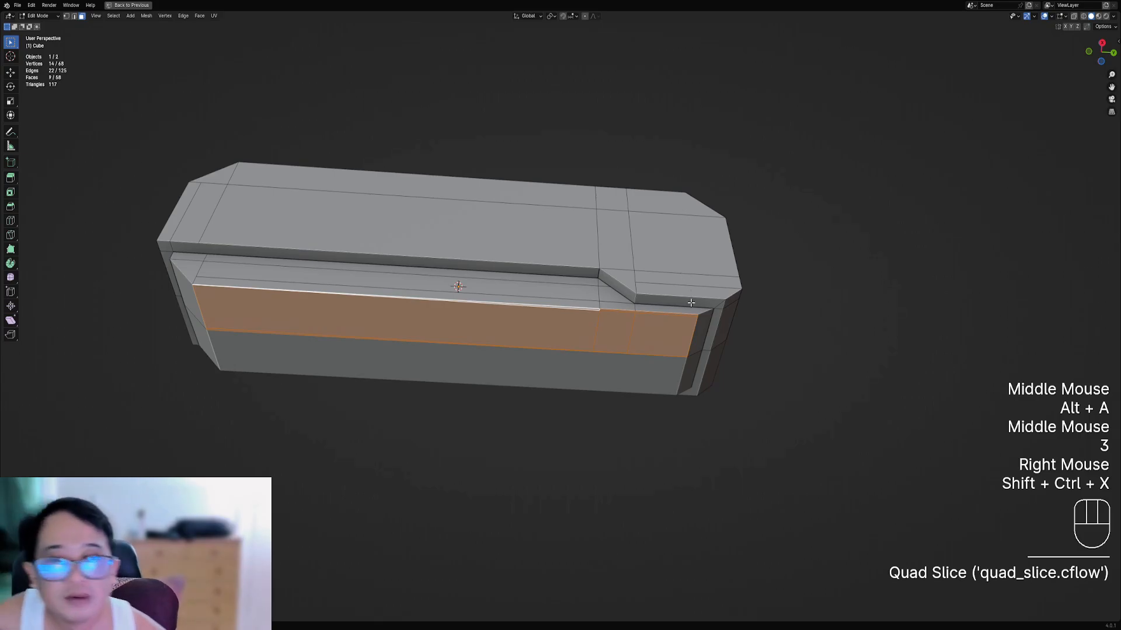
pyautogui.moveTo(634, 296); pyautogui.dragTo(631, 266, button='middle')
pyautogui.hotkey('alt', 'a')
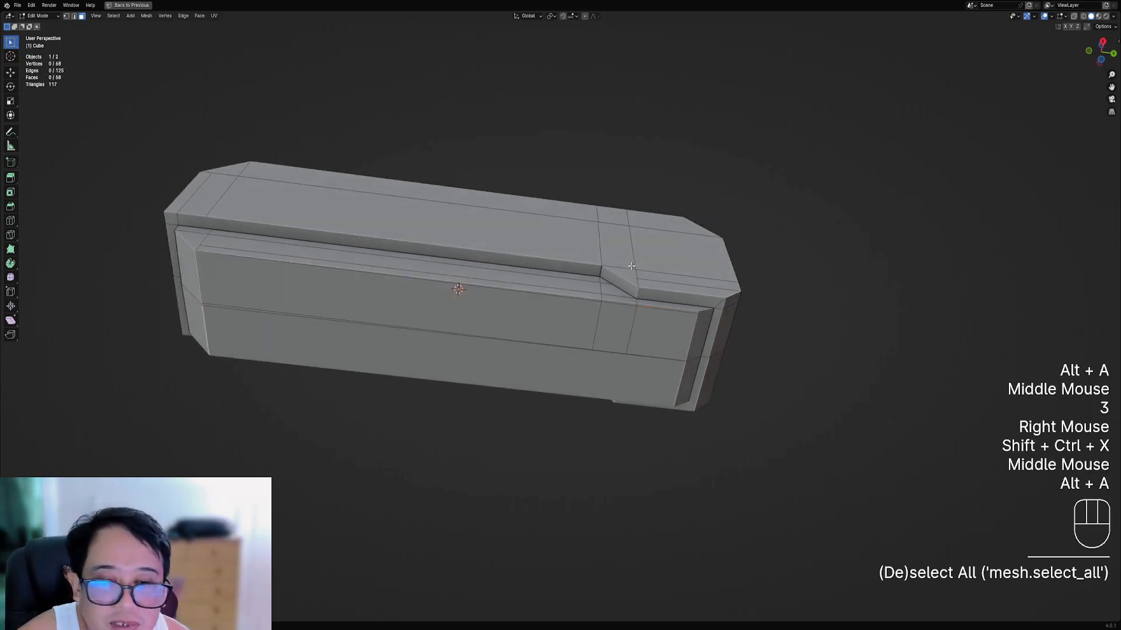
# - Select the edge path between the underside and the recessed side, and undo it together with the underside Quad Slice
pyautogui.press('2')
pyautogui.rightClick(677, 309)
pyautogui.keyDown('ctrl'); pyautogui.rightClick(464, 297); pyautogui.keyUp('ctrl')
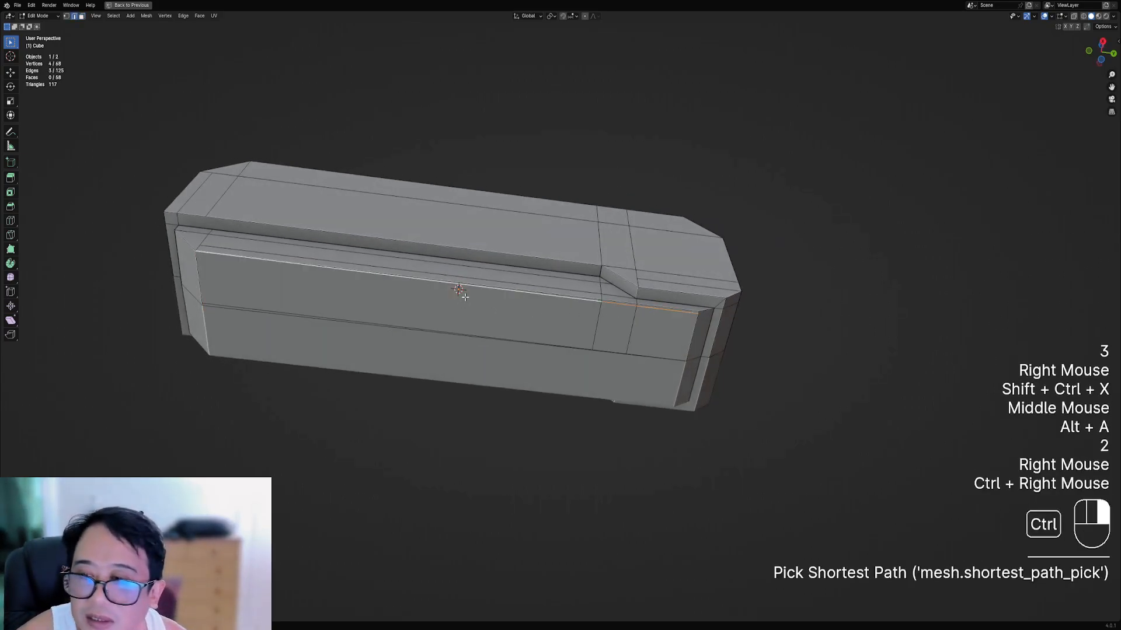
pyautogui.hotkey('ctrl', 'z')
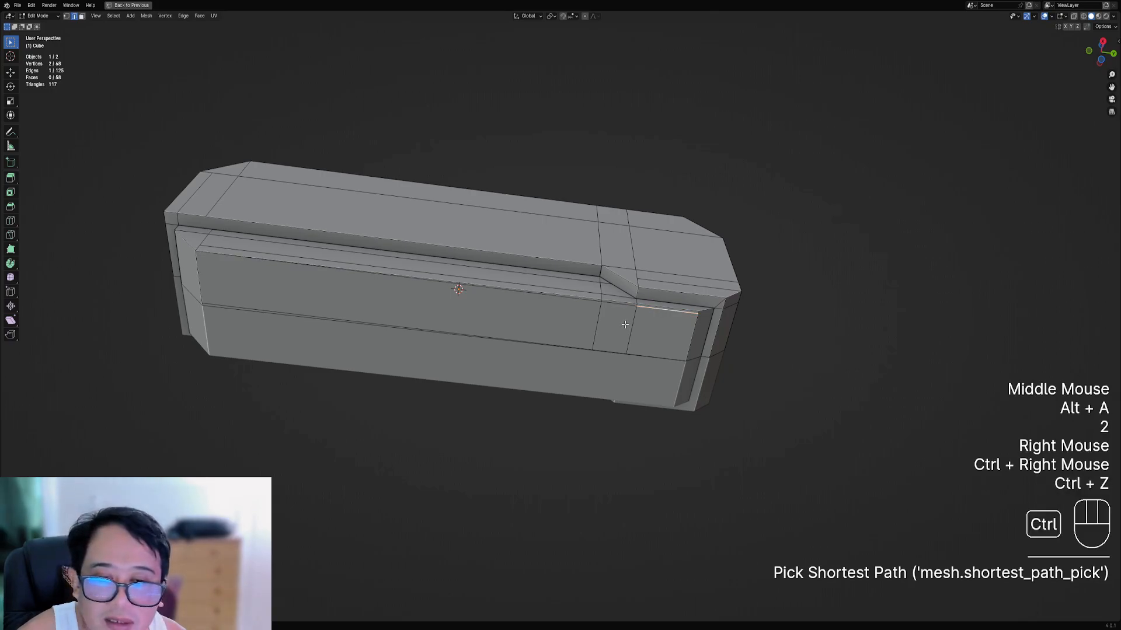
pyautogui.hotkey('ctrl', 'z')
pyautogui.moveTo(624, 324); pyautogui.dragTo(607, 304, button='middle')
pyautogui.scroll(2, 607, 304)
pyautogui.hotkey('ctrl', 'z')
# - Quad Slice the selected half underside face with Tangent direction, Verts origin and Selected geometry, and clear the selection
pyautogui.hotkey('shift', 'ctrl', 'x')
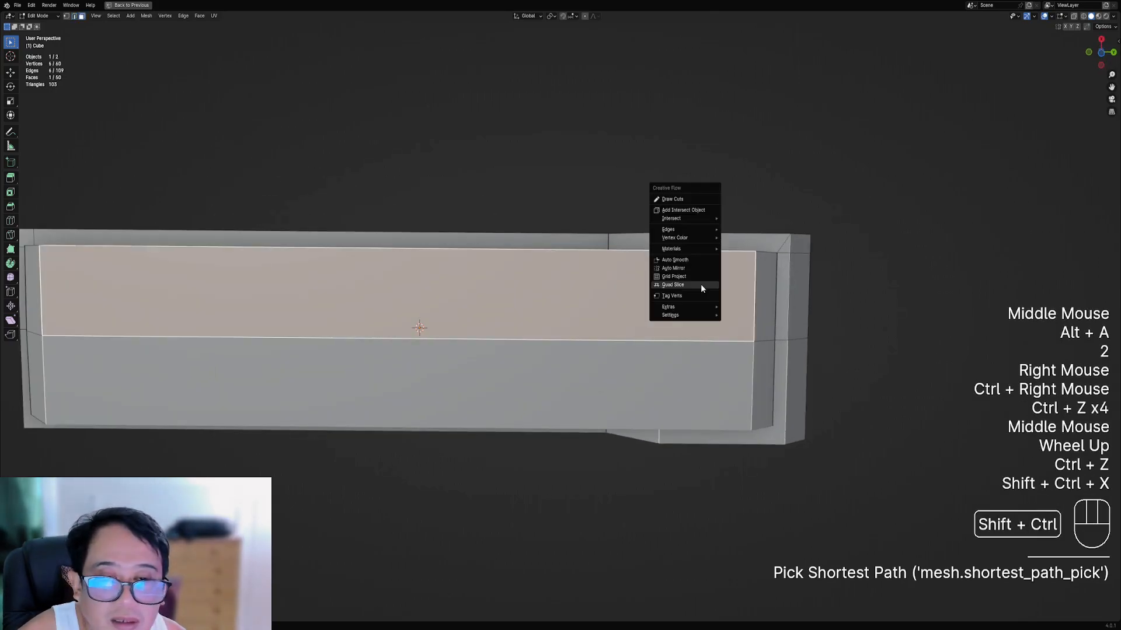
pyautogui.click(700, 284)
pyautogui.keyDown('ctrl'); pyautogui.scroll(3, 766, 306); pyautogui.keyUp('ctrl')
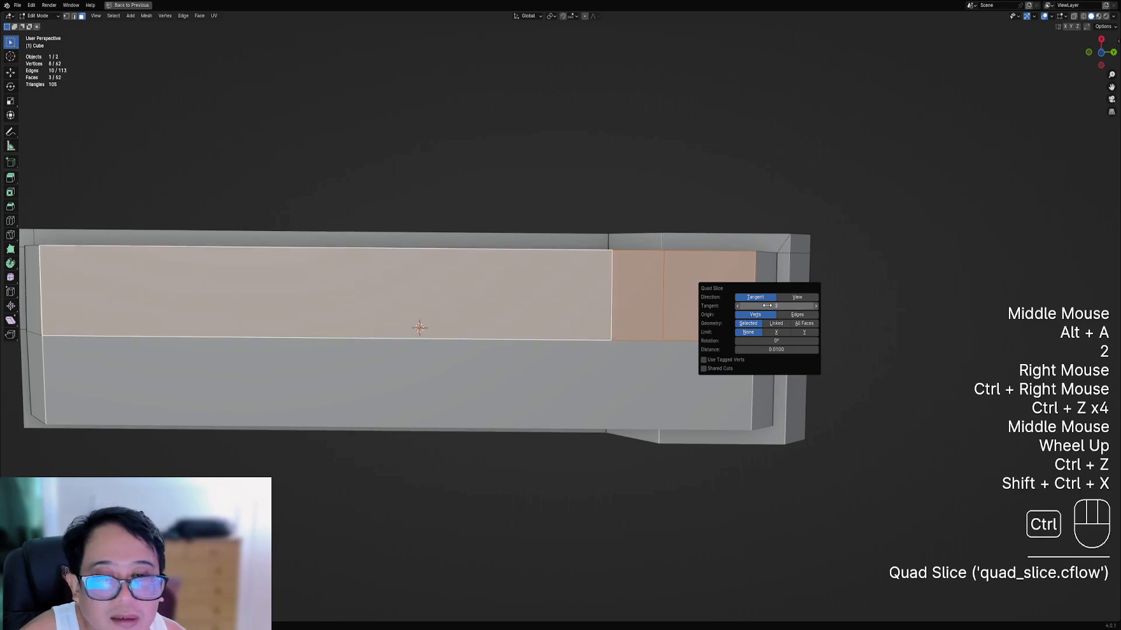
pyautogui.scroll(-2, 650, 225)
pyautogui.hotkey('alt', 'a')
pyautogui.scroll(-1, 651, 226)
pyautogui.moveTo(650, 225); pyautogui.dragTo(693, 288, button='middle')
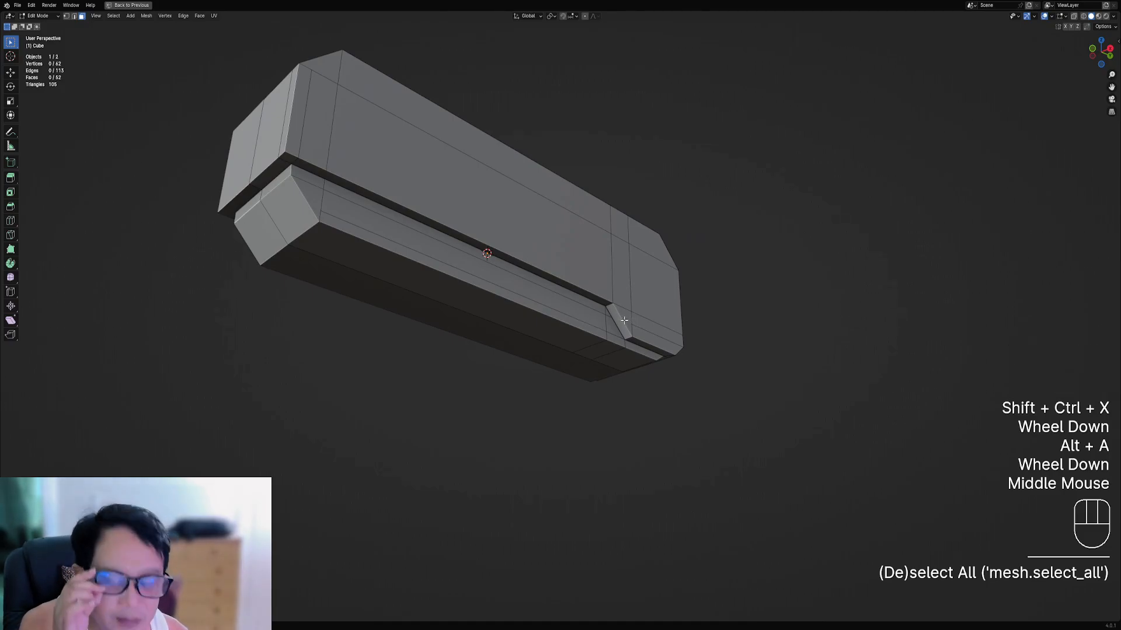
# - Preview loop cuts across the long side to check the edge flow, and examine the narrow face under the overhang
pyautogui.moveTo(630, 292); pyautogui.dragTo(676, 292, button='middle')
pyautogui.hotkey('ctrl', 'r')
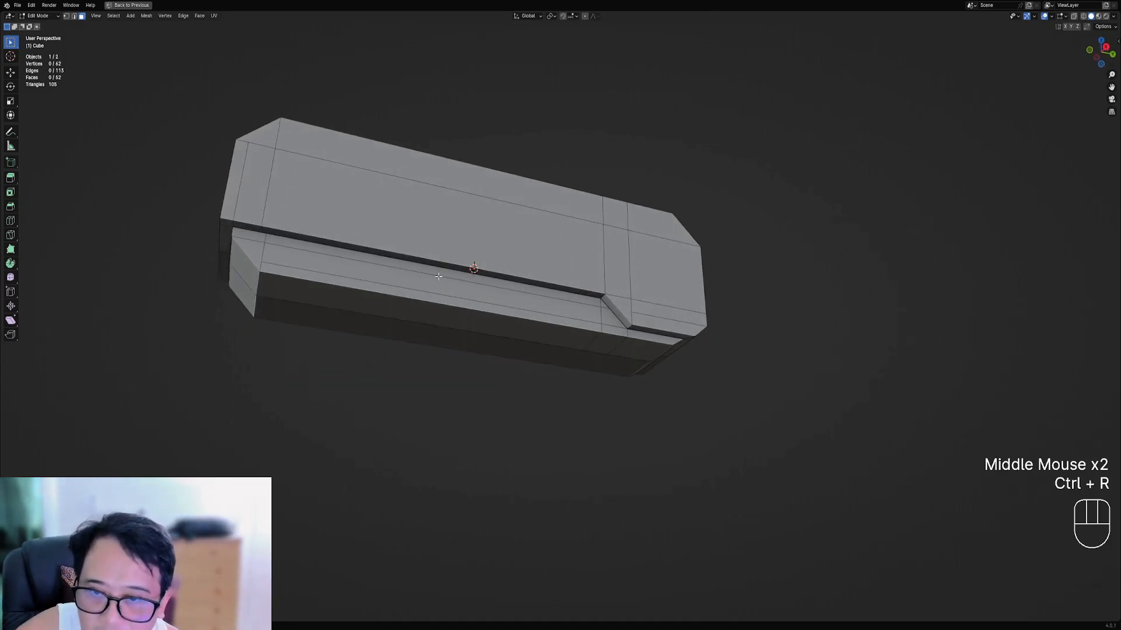
pyautogui.scroll(1, 461, 274)
pyautogui.keyDown('shift'); pyautogui.moveTo(438, 276); pyautogui.dragTo(496, 267, button='middle'); pyautogui.keyUp('shift')
pyautogui.press('1')
pyautogui.hotkey('ctrl', 'r')
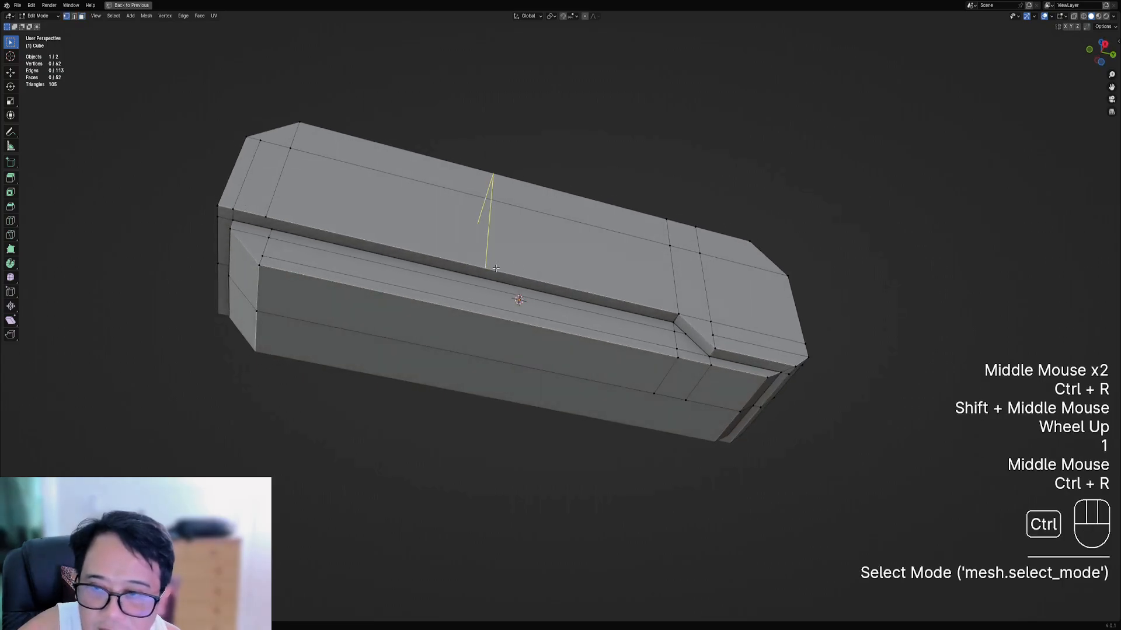
pyautogui.keyDown('shift'); pyautogui.scroll(1, 475, 298); pyautogui.keyUp('shift')
pyautogui.keyDown('shift'); pyautogui.moveTo(461, 341); pyautogui.dragTo(485, 267, button='middle'); pyautogui.keyUp('shift')
pyautogui.press('3')
pyautogui.rightClick(485, 268)
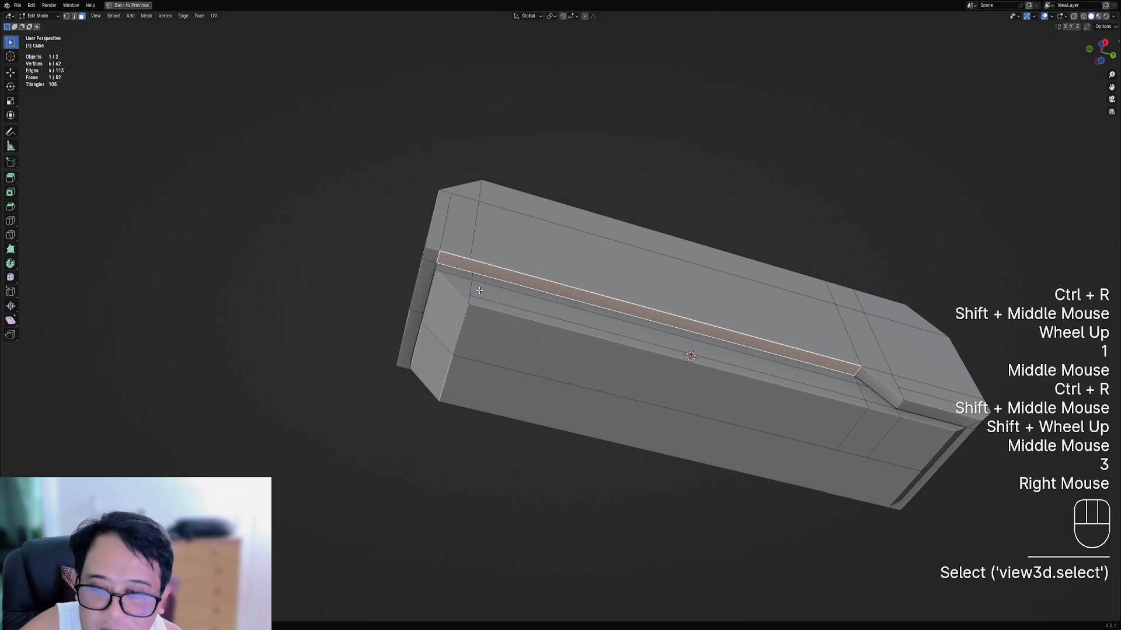
# - Try loop cuts across the upper side and the recessed side of the body, and undo them
pyautogui.press('1')
pyautogui.hotkey('ctrl', 'r')
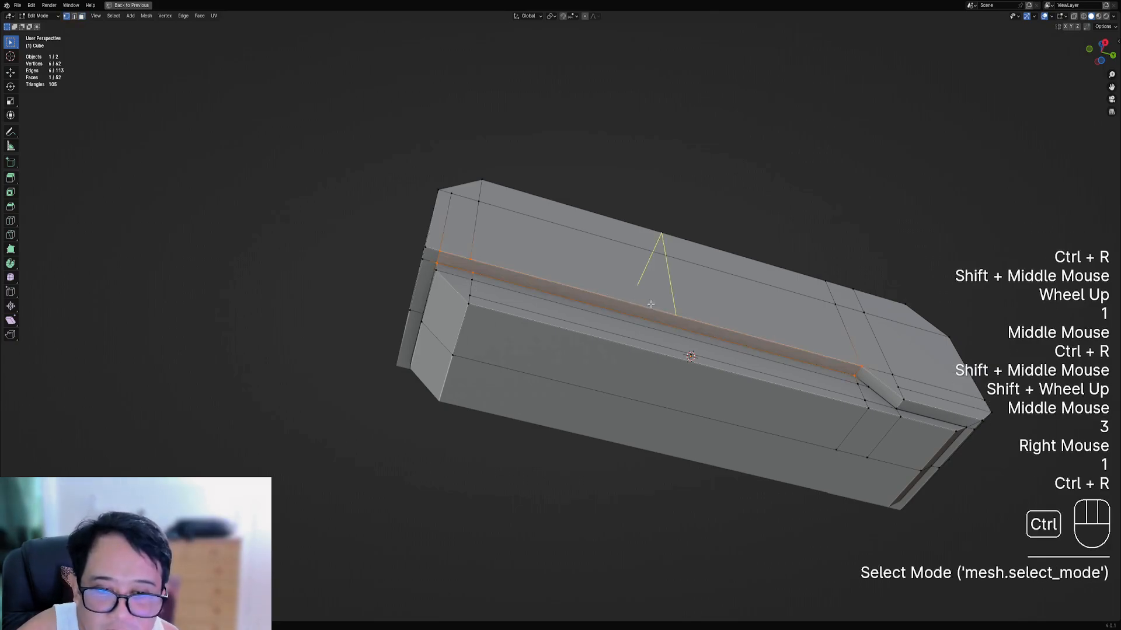
pyautogui.click(679, 318)
pyautogui.hotkey('ctrl', 'z')
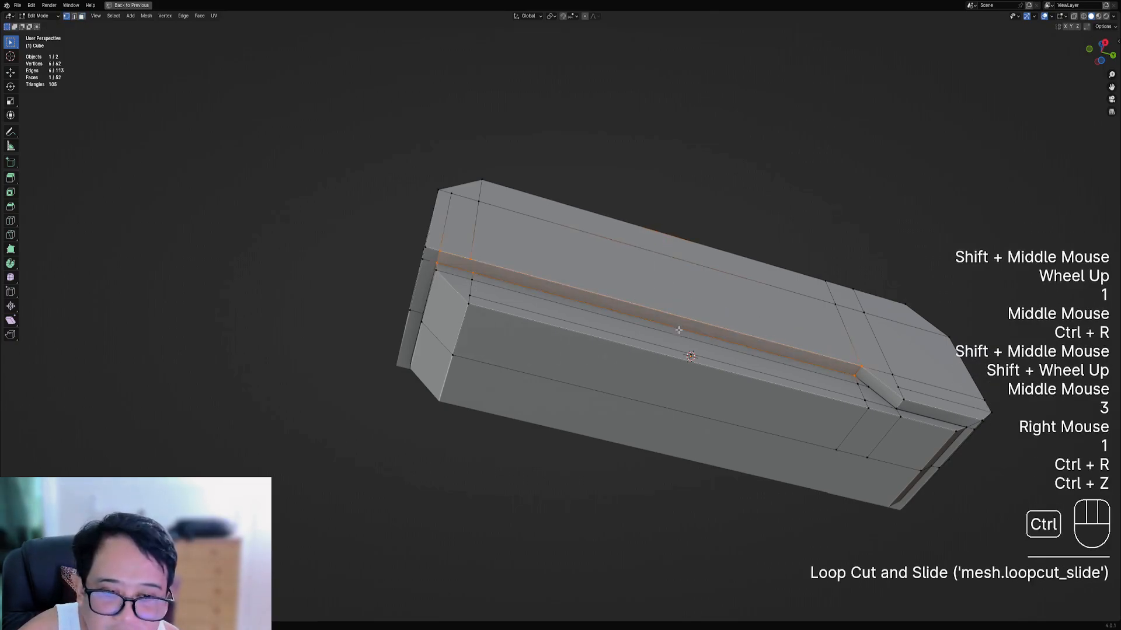
pyautogui.hotkey('ctrl', 'r')
pyautogui.click(670, 359)
pyautogui.hotkey('ctrl', 'r')
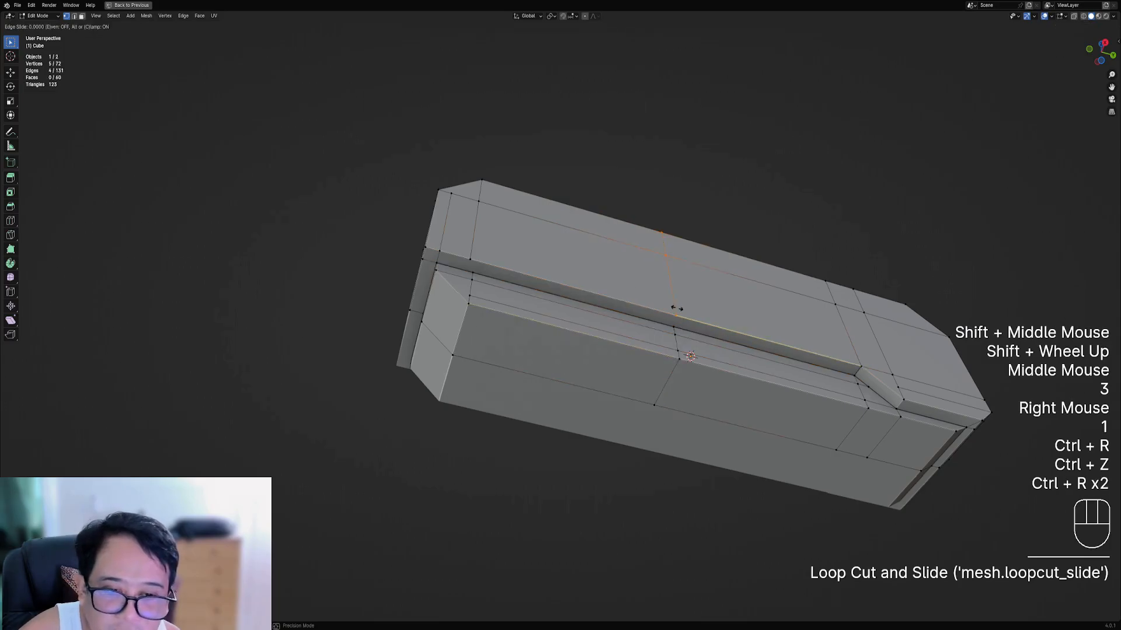
pyautogui.hotkey('ctrl', 'z')
pyautogui.hotkey('ctrl', 'z')
# - Examine the narrow face under the overhang and the misaligned edge vertices at its chamfered end
pyautogui.press('3')
pyautogui.rightClick(652, 318)
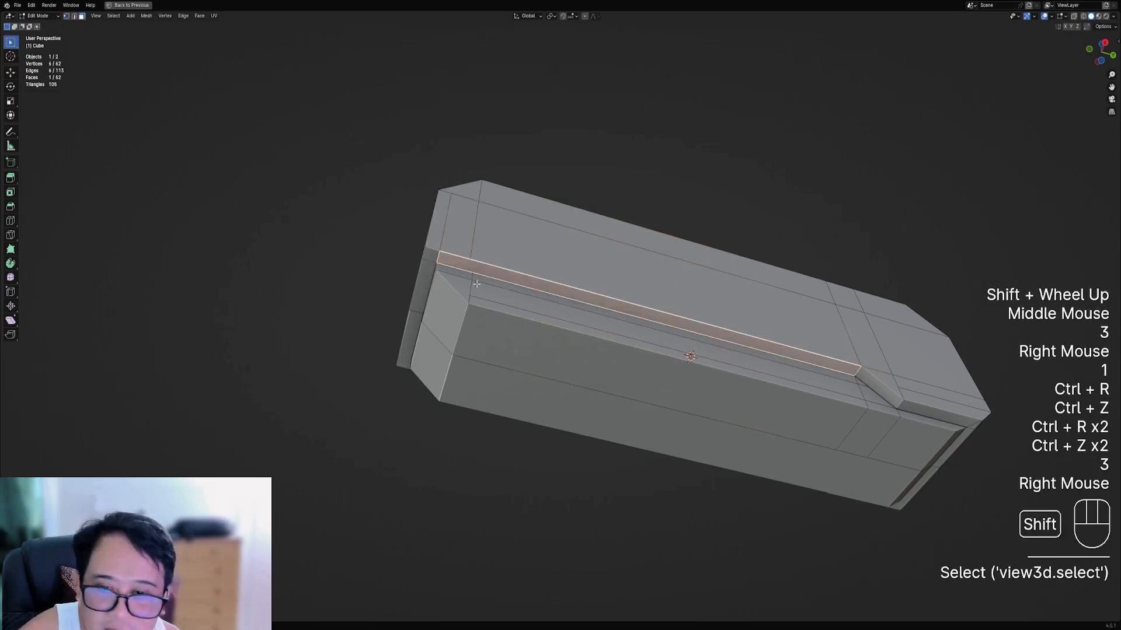
pyautogui.scroll(2, 607, 338)
pyautogui.keyDown('shift'); pyautogui.moveTo(651, 318); pyautogui.dragTo(597, 334, button='middle'); pyautogui.keyUp('shift')
pyautogui.press('1')
pyautogui.rightClick(581, 348)
pyautogui.keyDown('shift'); pyautogui.rightClick(575, 362); pyautogui.keyUp('shift')
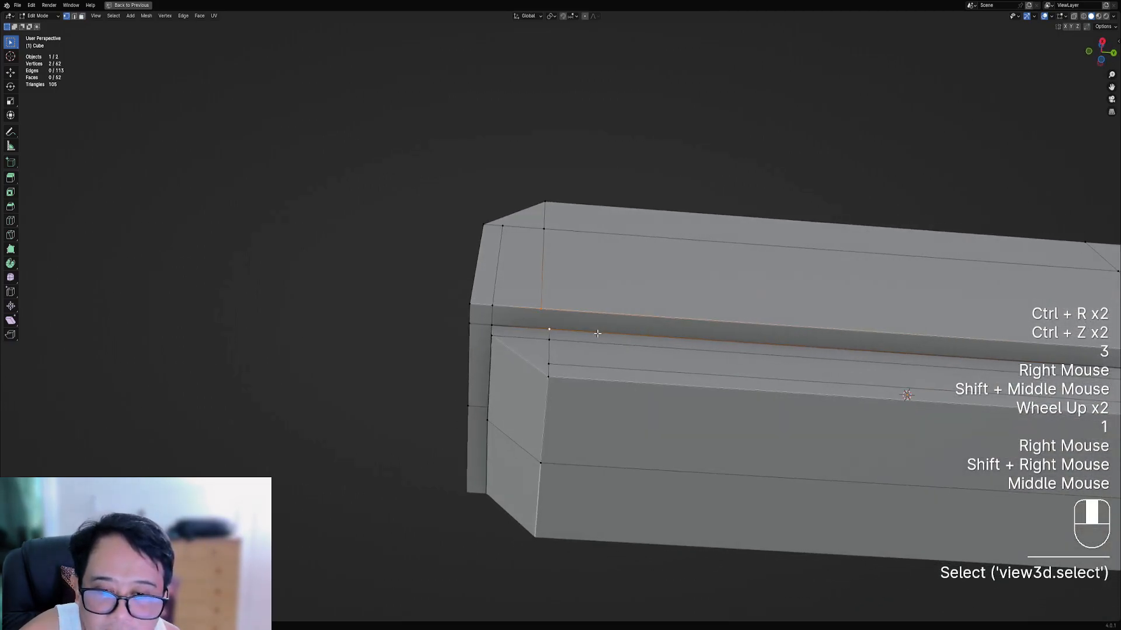
pyautogui.hotkey('alt', 'a')
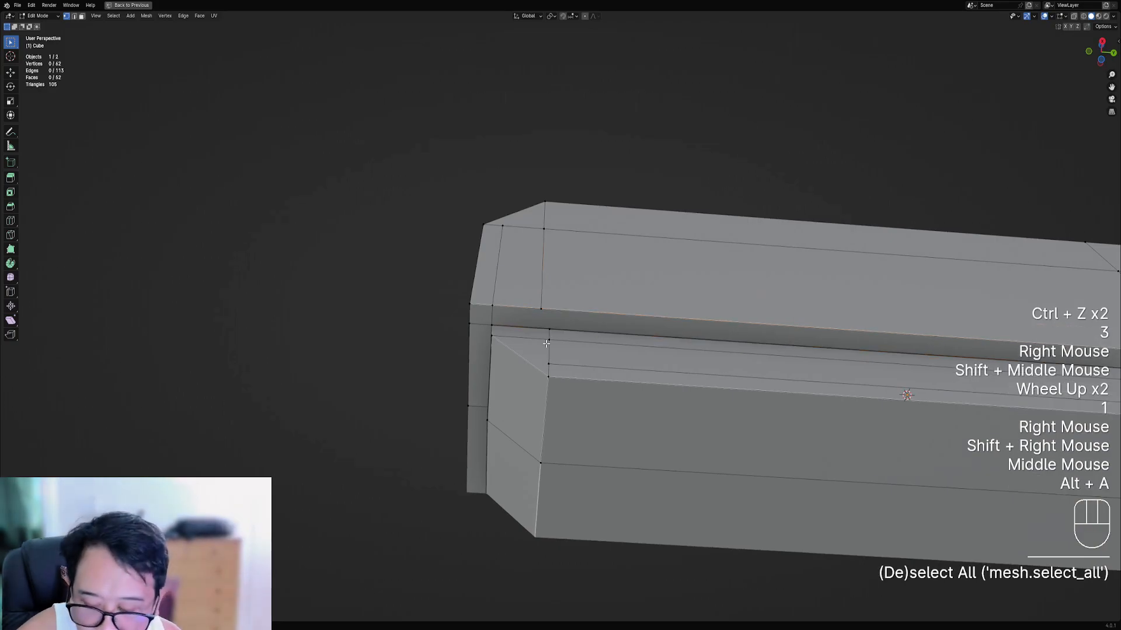
# - Knife a straight vertical cut-through from the upper side's lower edge vertex down across the recessed section, and clear the selection
pyautogui.press('k')
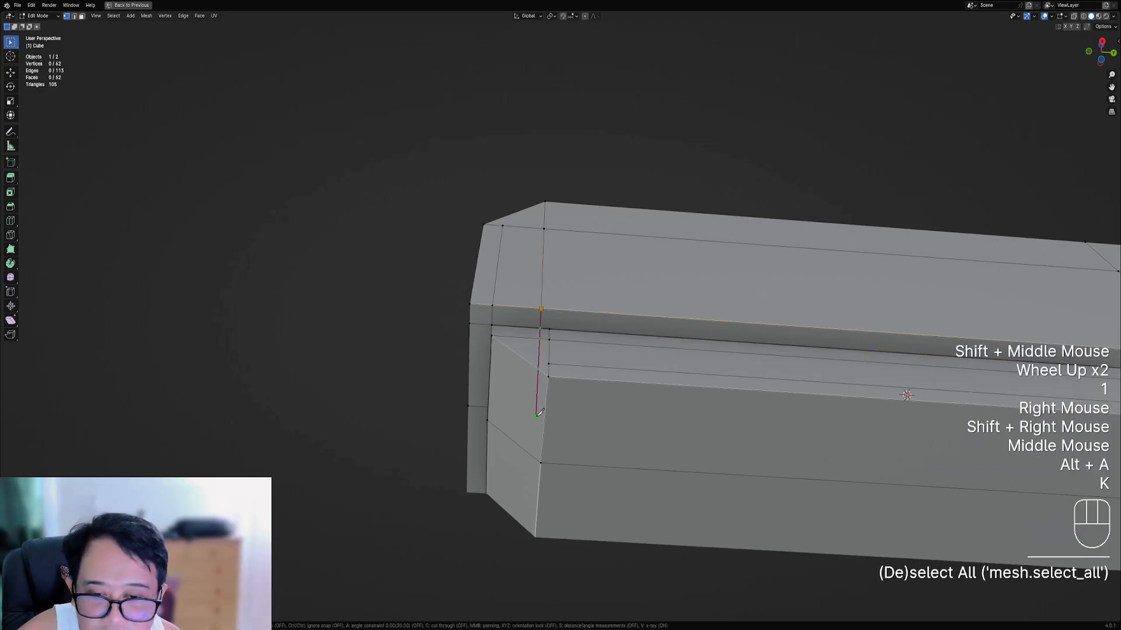
pyautogui.moveTo(541, 409); pyautogui.dragTo(587, 317, button='middle')
pyautogui.scroll(2, 577, 379)
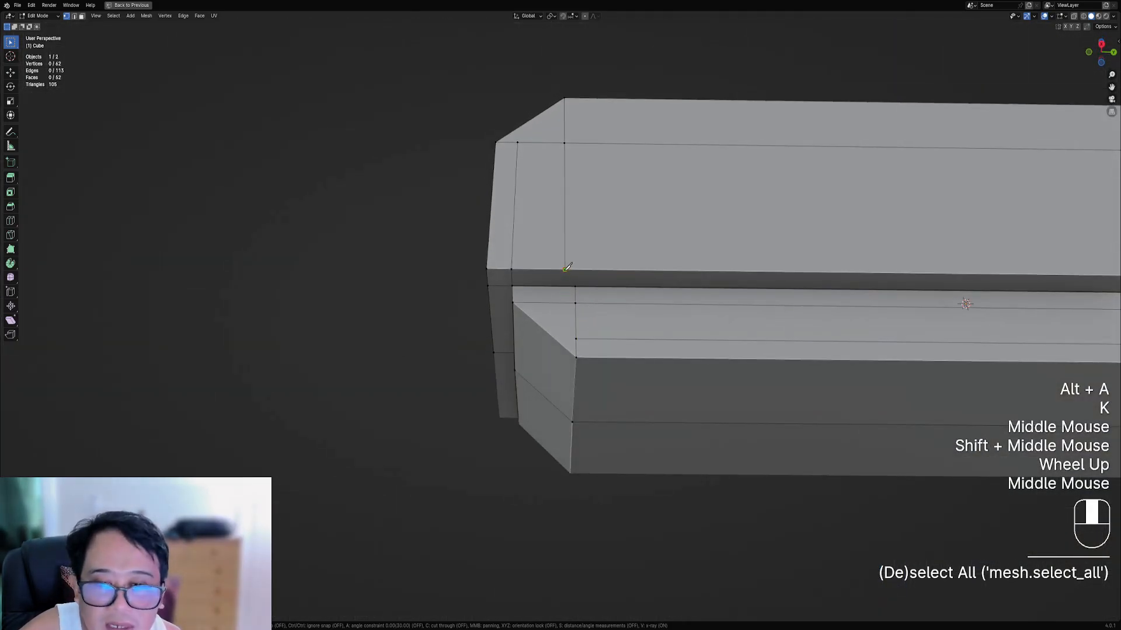
pyautogui.moveTo(567, 268); pyautogui.dragTo(610, 318, button='middle')
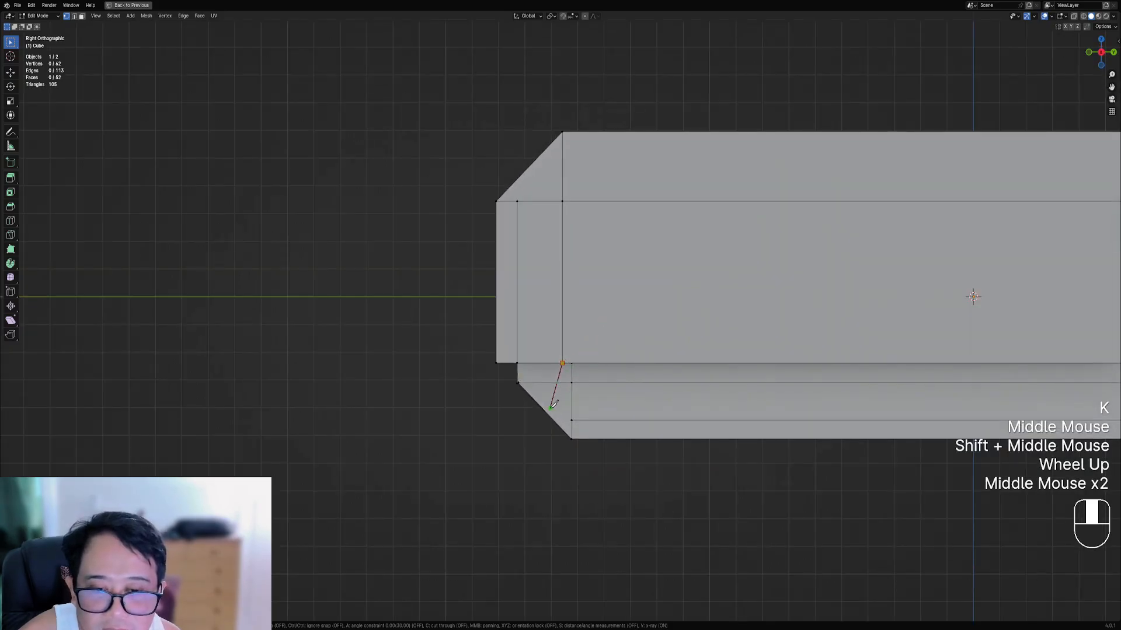
pyautogui.press('a')
pyautogui.press('c')
pyautogui.click(562, 472)
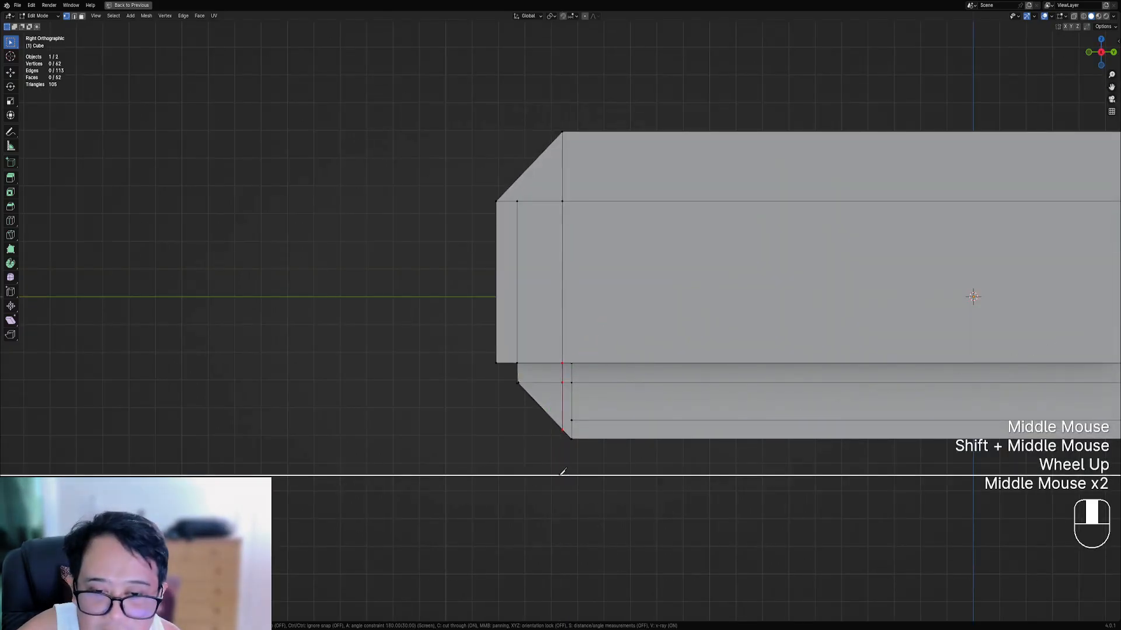
pyautogui.press('Return')
pyautogui.moveTo(562, 472); pyautogui.dragTo(596, 392, button='middle')
pyautogui.hotkey('alt', 'a')
# - Knife a straight vertical cut from the recessed side's end vertex up across the overhang and upper side
pyautogui.scroll(-2, 616, 396)
pyautogui.press('k')
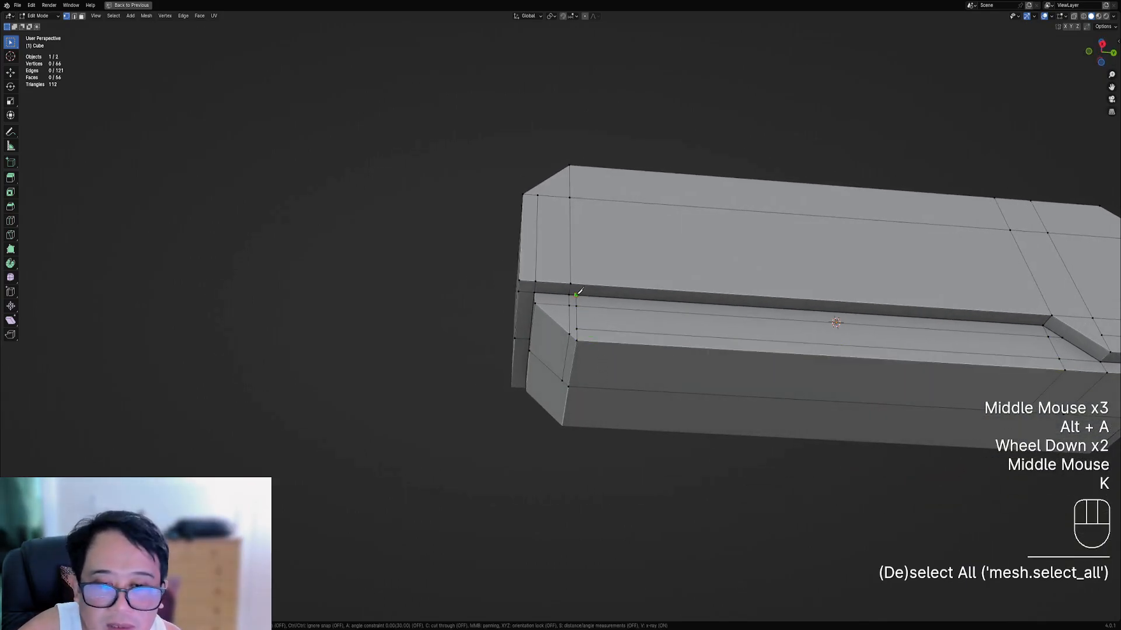
pyautogui.moveTo(593, 259); pyautogui.dragTo(590, 299, button='middle')
pyautogui.keyDown('shift'); pyautogui.moveTo(590, 238); pyautogui.dragTo(637, 316, button='middle'); pyautogui.keyUp('shift')
pyautogui.press('a')
pyautogui.click(572, 242)
pyautogui.press('Return')
pyautogui.moveTo(637, 316)
pyautogui.mouseDown(button='middle')
pyautogui.moveTo(642, 376)
pyautogui.moveTo(634, 298)
pyautogui.mouseUp(button='middle')
pyautogui.hotkey('alt', 'a')
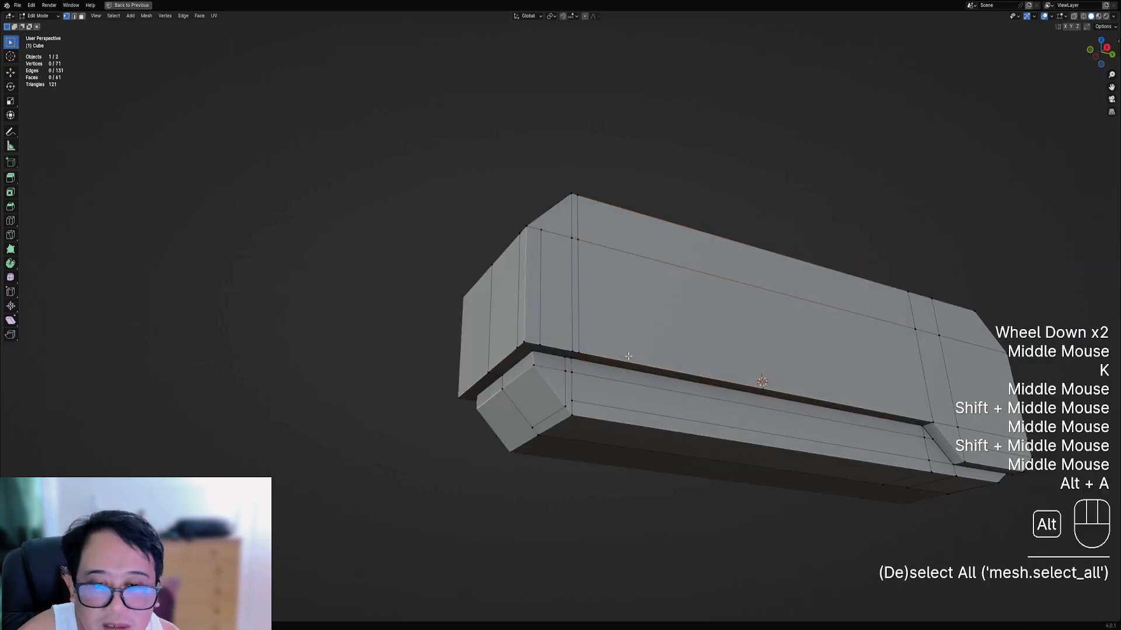
# - Knife a straight horizontal cut from the recessed side's lower edge line out across its chamfered end
pyautogui.moveTo(625, 371)
pyautogui.mouseDown(button='middle')
pyautogui.moveTo(622, 337)
pyautogui.moveTo(636, 376)
pyautogui.moveTo(621, 381)
pyautogui.mouseUp(button='middle')
pyautogui.scroll(1, 649, 359)
pyautogui.keyDown('shift'); pyautogui.moveTo(526, 404); pyautogui.dragTo(550, 366, button='middle'); pyautogui.keyUp('shift')
pyautogui.scroll(1, 550, 367)
pyautogui.press('k')
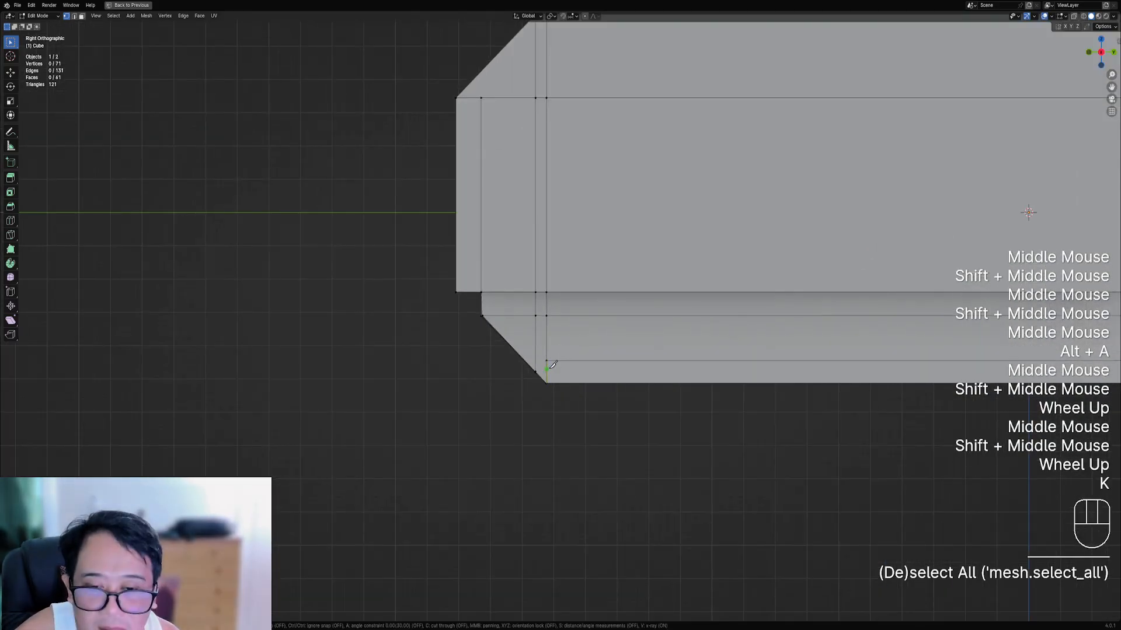
pyautogui.click(449, 360)
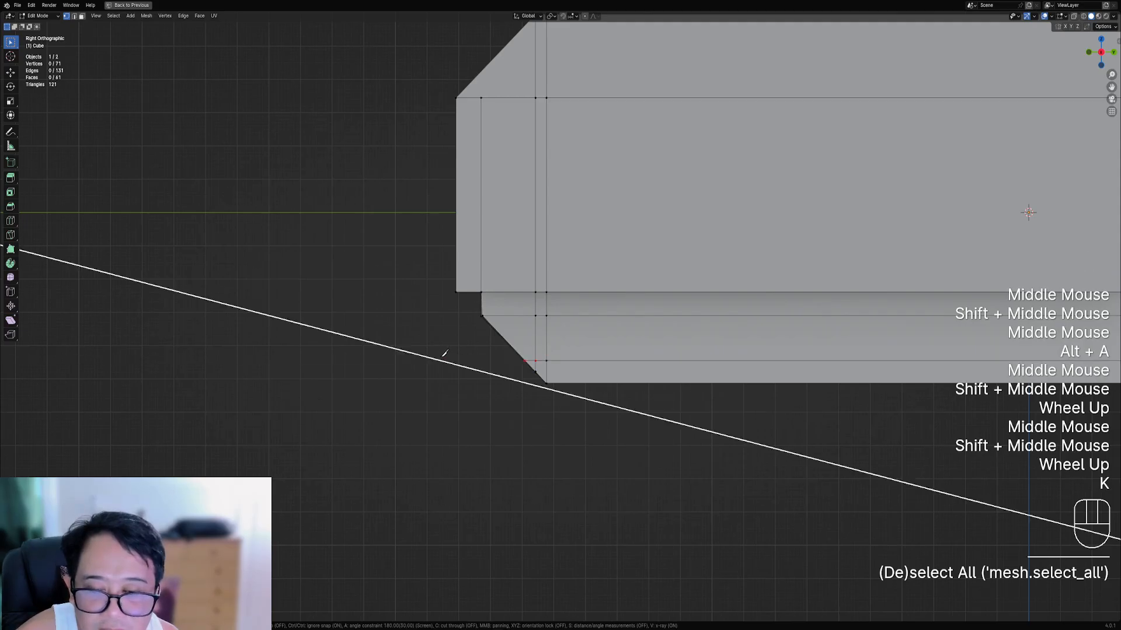
pyautogui.press('Return')
# - Dissolve the two leftover edges below the new cut on the recessed section's end chamfer
pyautogui.moveTo(529, 373); pyautogui.dragTo(588, 364, button='middle')
pyautogui.scroll(2, 589, 365)
pyautogui.press('2')
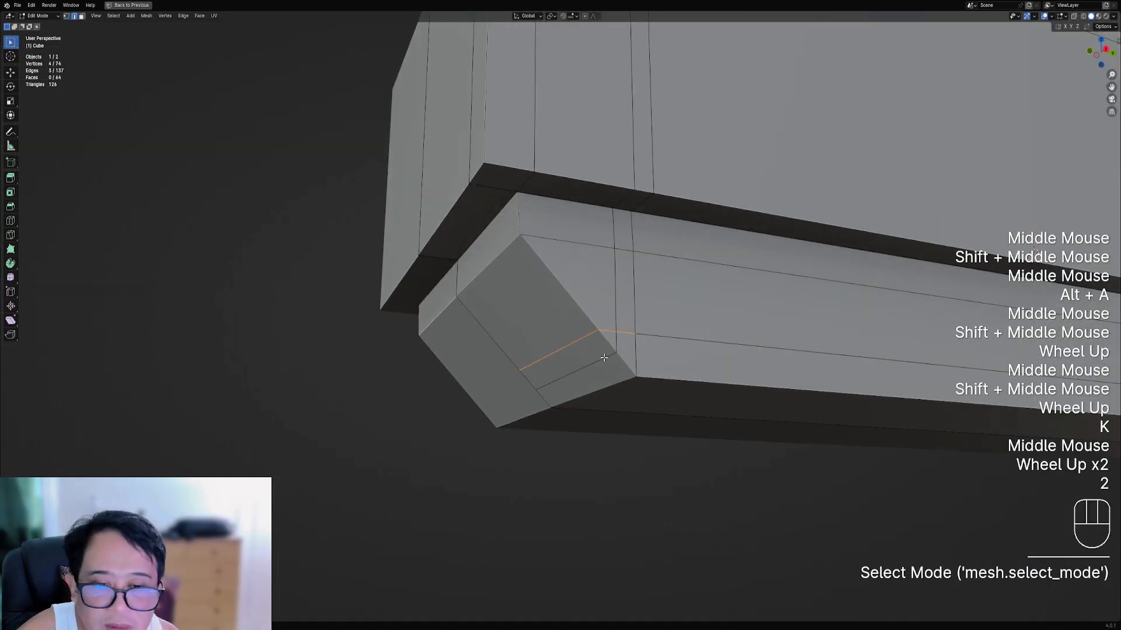
pyautogui.rightClick(607, 348)
pyautogui.keyDown('shift'); pyautogui.rightClick(604, 351); pyautogui.keyUp('shift')
pyautogui.hotkey('ctrl', 'x')
pyautogui.scroll(-2, 604, 352)
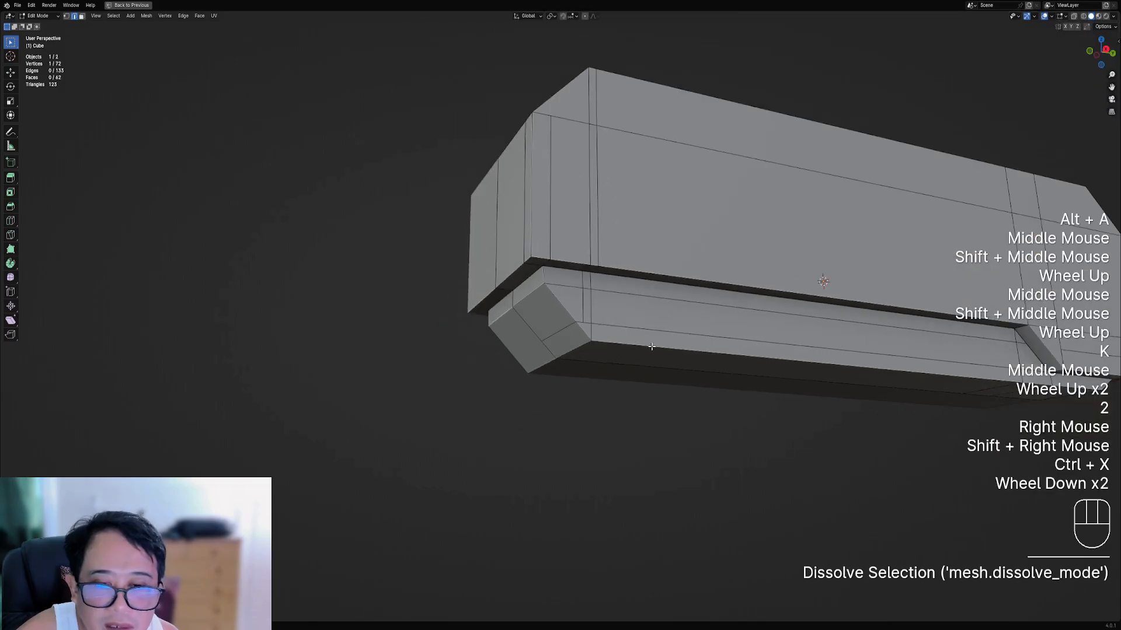
# - Examine the faces at the recessed end chamfer and the small face beside the angled end of the recess
pyautogui.moveTo(604, 351); pyautogui.dragTo(645, 350, button='middle')
pyautogui.press('3')
pyautogui.rightClick(574, 354)
pyautogui.rightClick(594, 347)
pyautogui.scroll(-1, 595, 346)
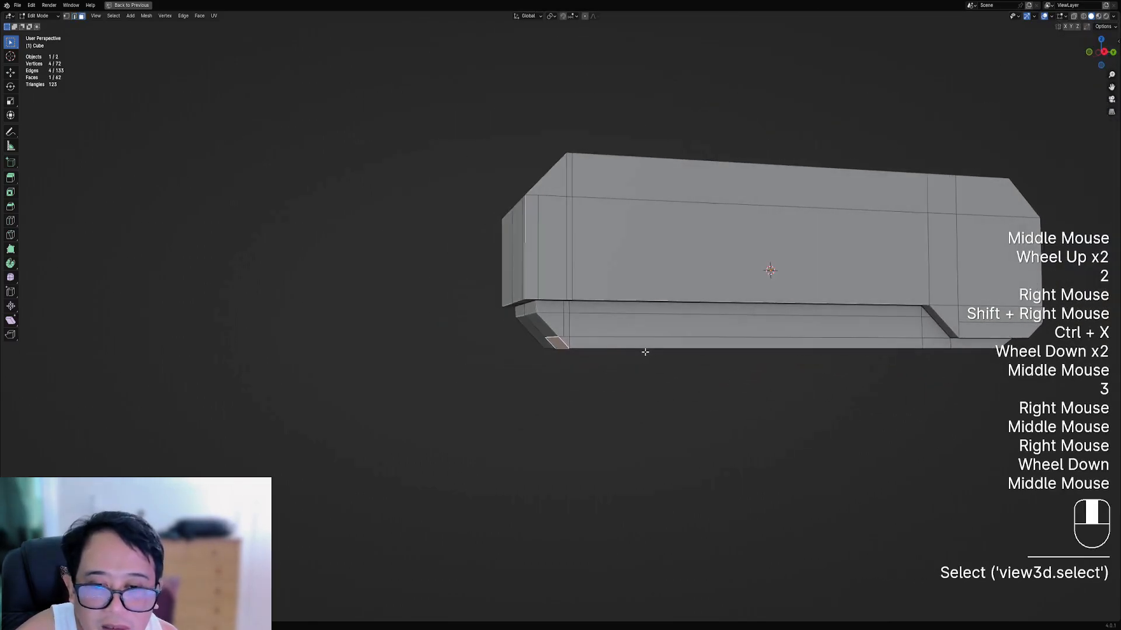
pyautogui.scroll(-1, 869, 318)
pyautogui.scroll(2, 739, 328)
pyautogui.keyDown('shift'); pyautogui.moveTo(869, 318); pyautogui.dragTo(774, 324, button='middle'); pyautogui.keyUp('shift')
pyautogui.hotkey('alt', 'a')
pyautogui.rightClick(750, 336)
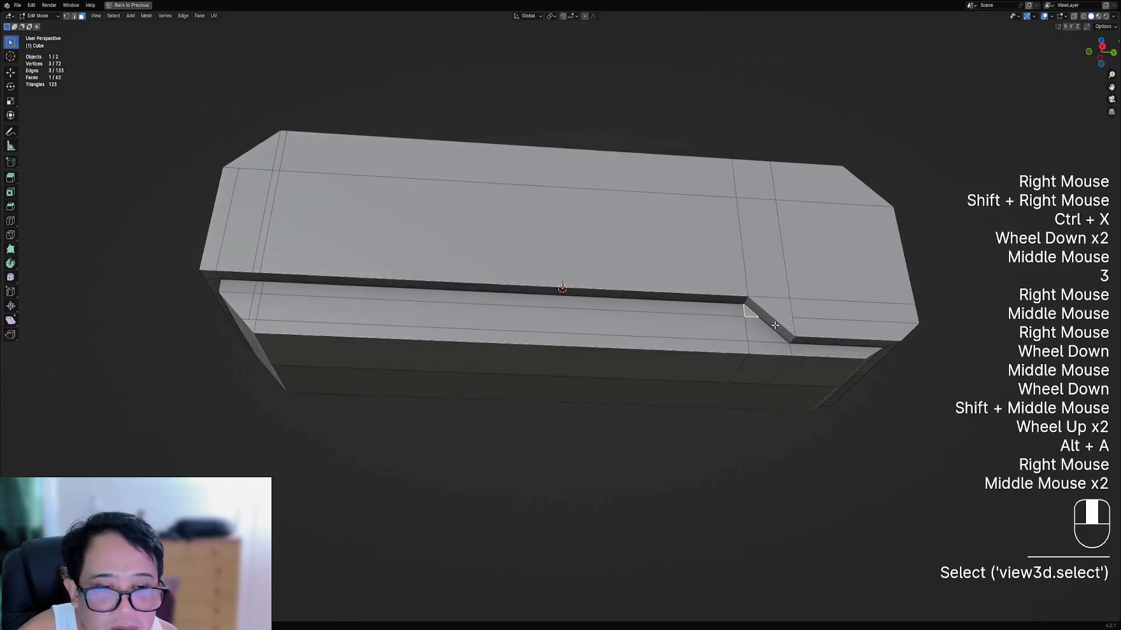
pyautogui.hotkey('alt', 'a')
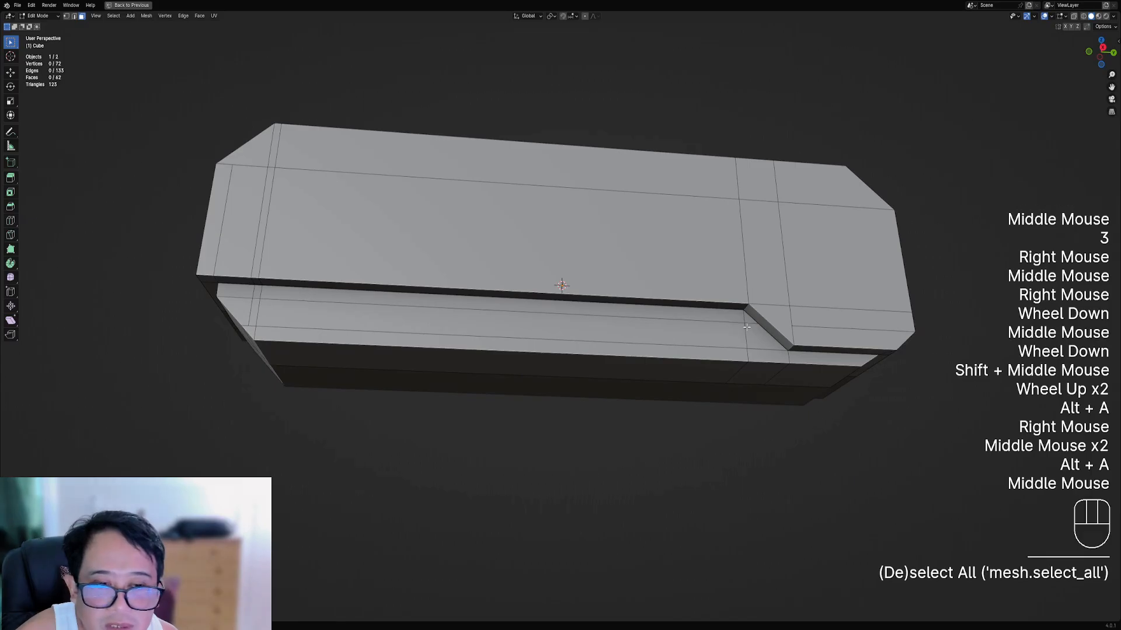
# - Dissolve the extra edge beside the angled end of the recess, clear the selection, and save the file
pyautogui.moveTo(746, 326); pyautogui.dragTo(700, 339, button='middle')
pyautogui.press('2')
pyautogui.rightClick(716, 334)
pyautogui.hotkey('ctrl', 'x')
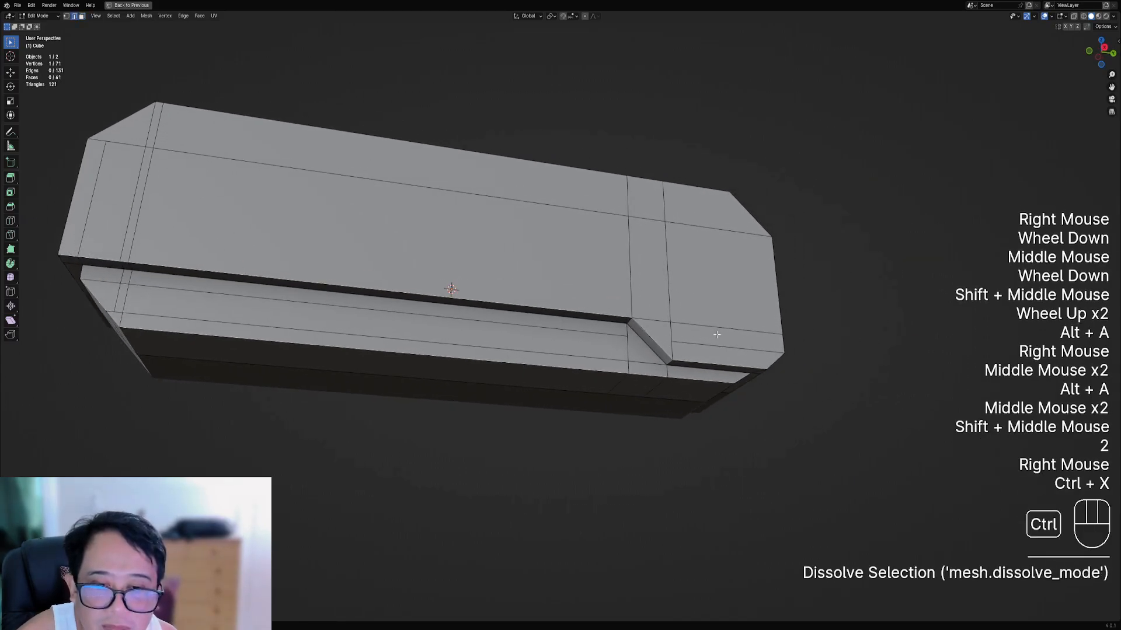
pyautogui.rightClick(637, 337)
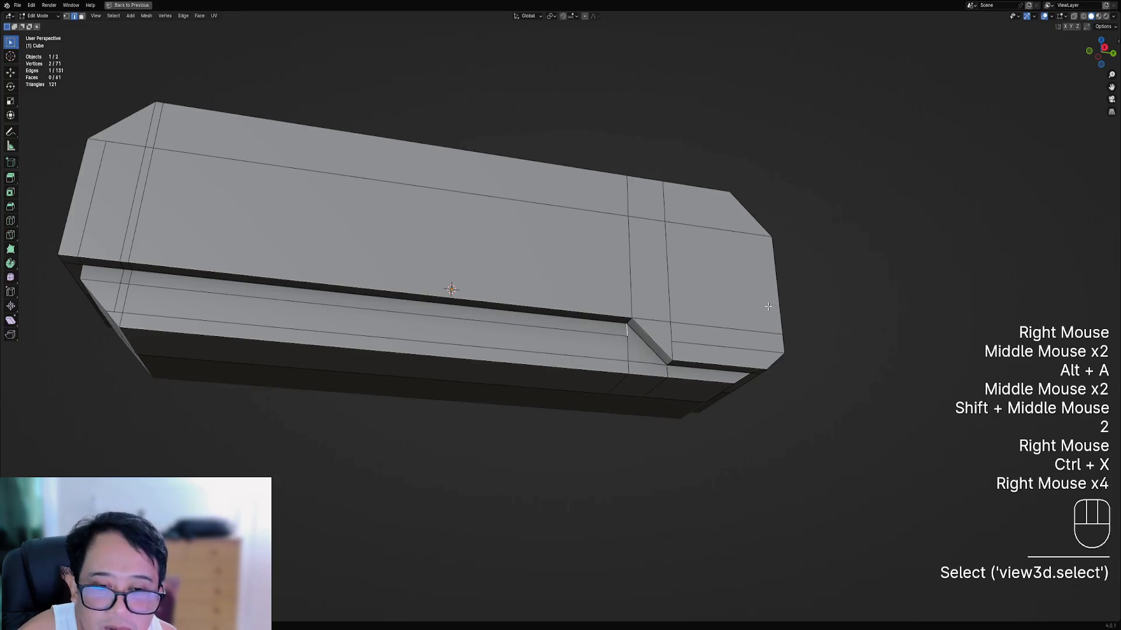
pyautogui.hotkey('alt', 'a')
pyautogui.scroll(-3, 768, 306)
pyautogui.moveTo(768, 307); pyautogui.dragTo(648, 321, button='middle')
pyautogui.hotkey('ctrl', 's')
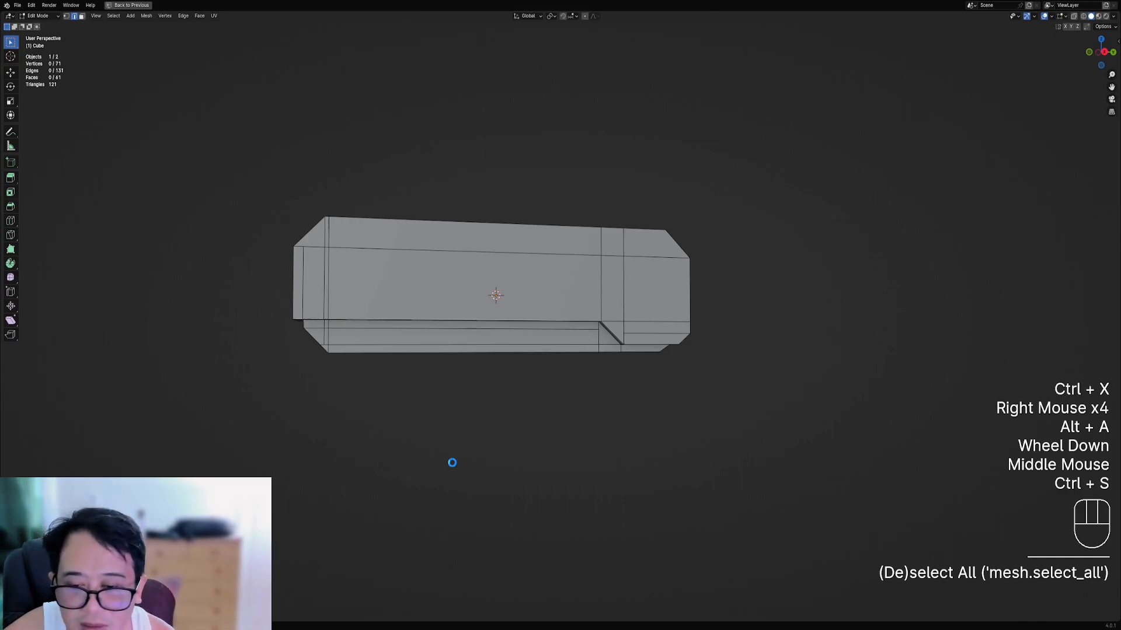
# - Add ten evenly spaced vertical loop cuts along the body's long side, and clear the selection
pyautogui.moveTo(340, 396); pyautogui.dragTo(488, 299, button='middle')
pyautogui.hotkey('ctrl', 'r')
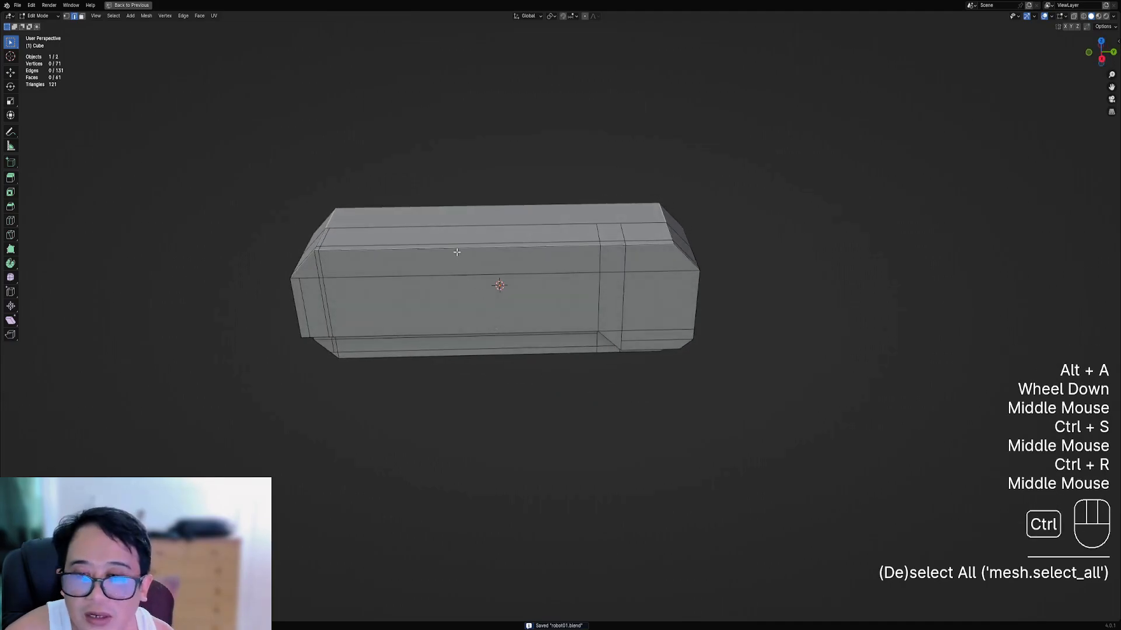
pyautogui.hotkey('ctrl', 'r')
pyautogui.moveTo(450, 255); pyautogui.dragTo(481, 222, button='middle')
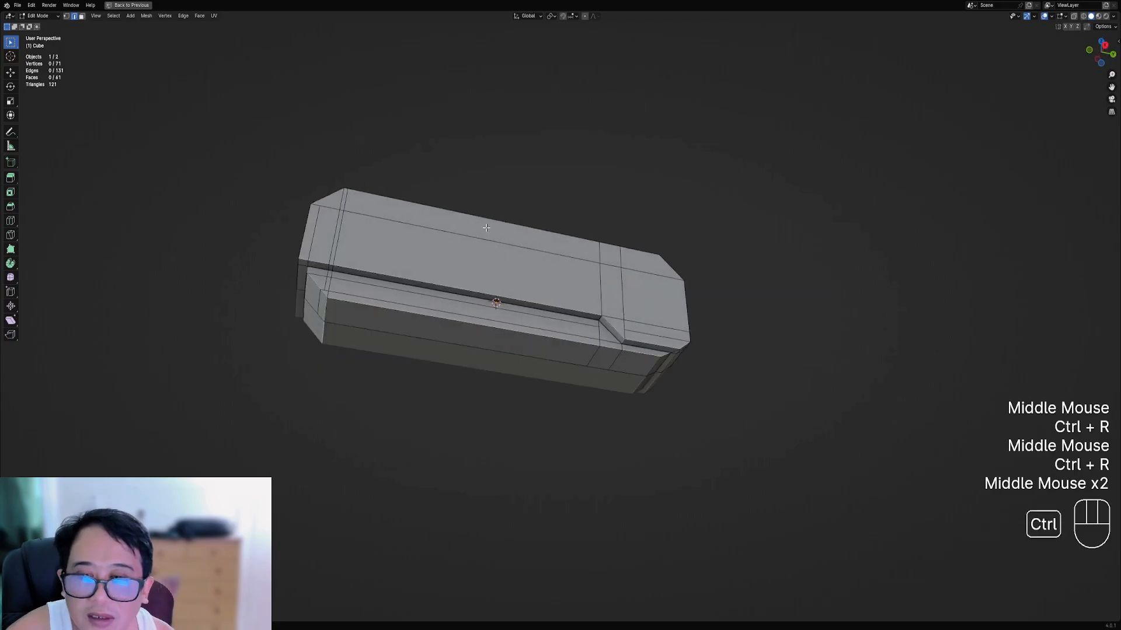
pyautogui.hotkey('ctrl', 'r')
pyautogui.scroll(6, 482, 222)
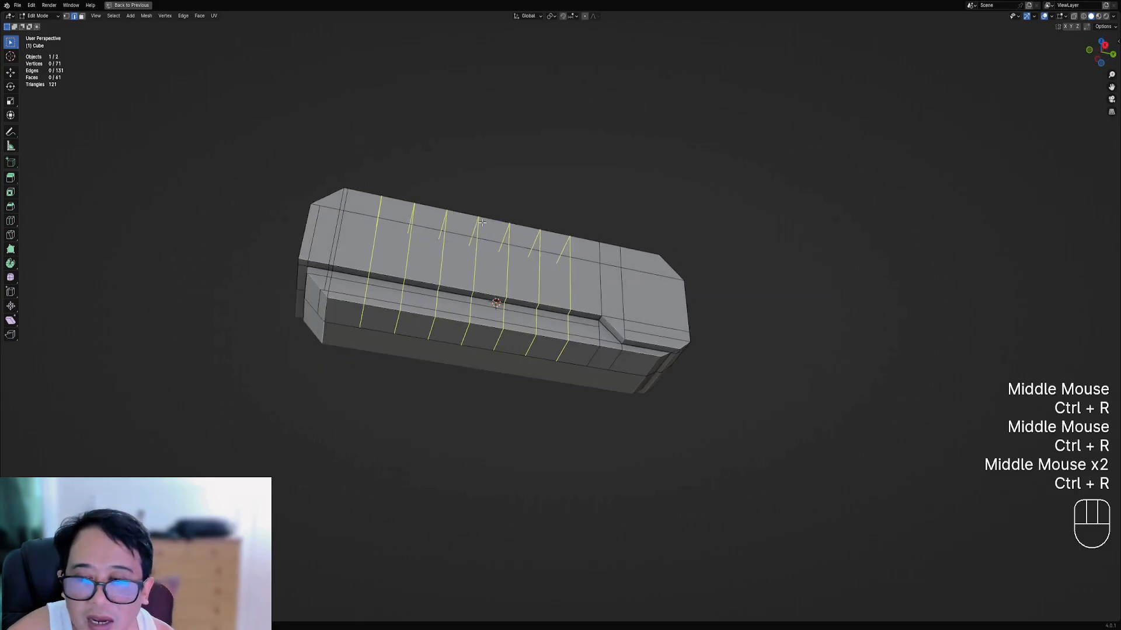
pyautogui.click(483, 222)
pyautogui.moveTo(482, 223); pyautogui.dragTo(632, 265, button='middle')
pyautogui.hotkey('alt', 'a')
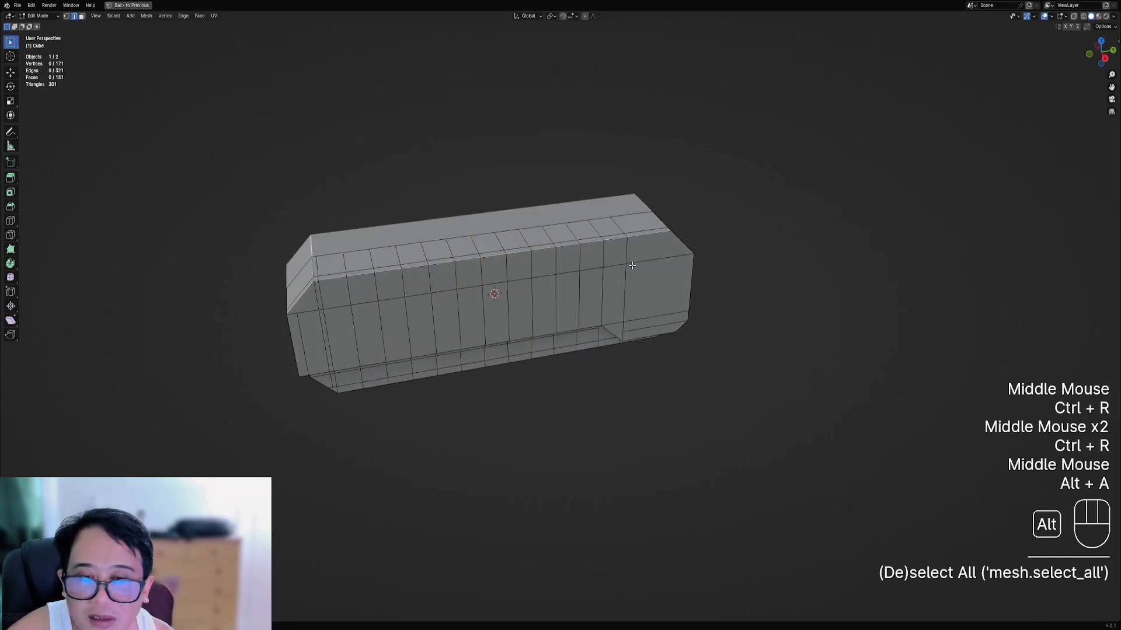
# - Add three horizontal loop cuts around the upper side of the body, and clear the selection
pyautogui.keyDown('shift'); pyautogui.moveTo(567, 290); pyautogui.dragTo(655, 311, button='middle'); pyautogui.keyUp('shift')
pyautogui.moveTo(548, 343); pyautogui.dragTo(560, 321, button='middle')
pyautogui.hotkey('ctrl', 'r')
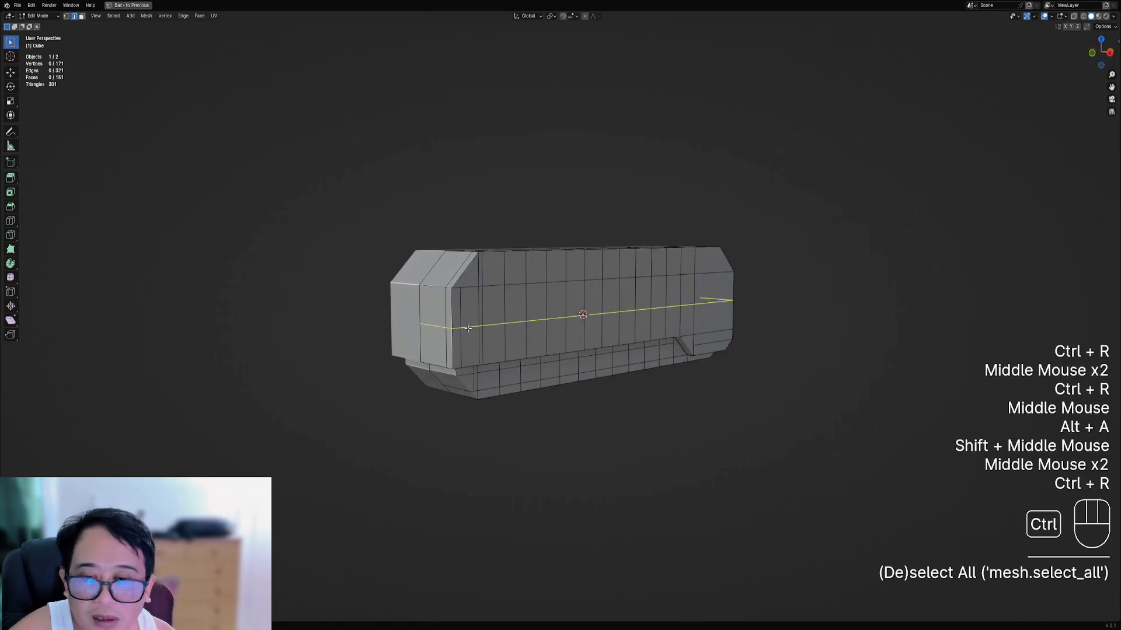
pyautogui.scroll(1, 453, 329)
pyautogui.scroll(1, 453, 329)
pyautogui.click(454, 329)
pyautogui.hotkey('alt', 'a')
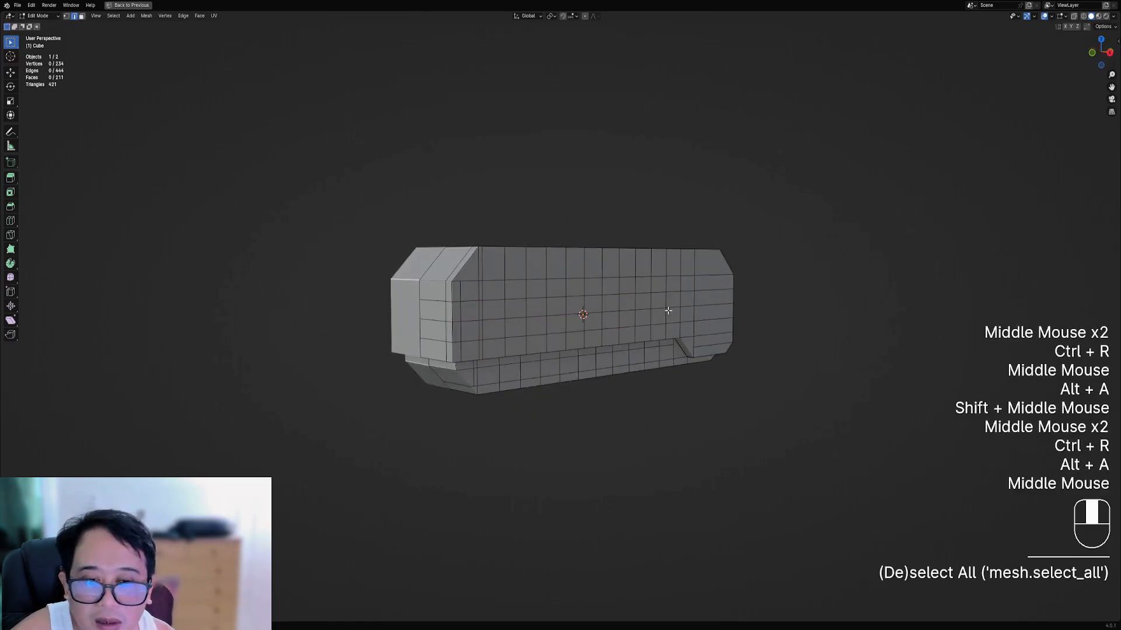
# - Add two lengthwise loop cuts along the top between the centre line and the side, and clear the selection
pyautogui.moveTo(666, 318); pyautogui.dragTo(688, 327, button='middle')
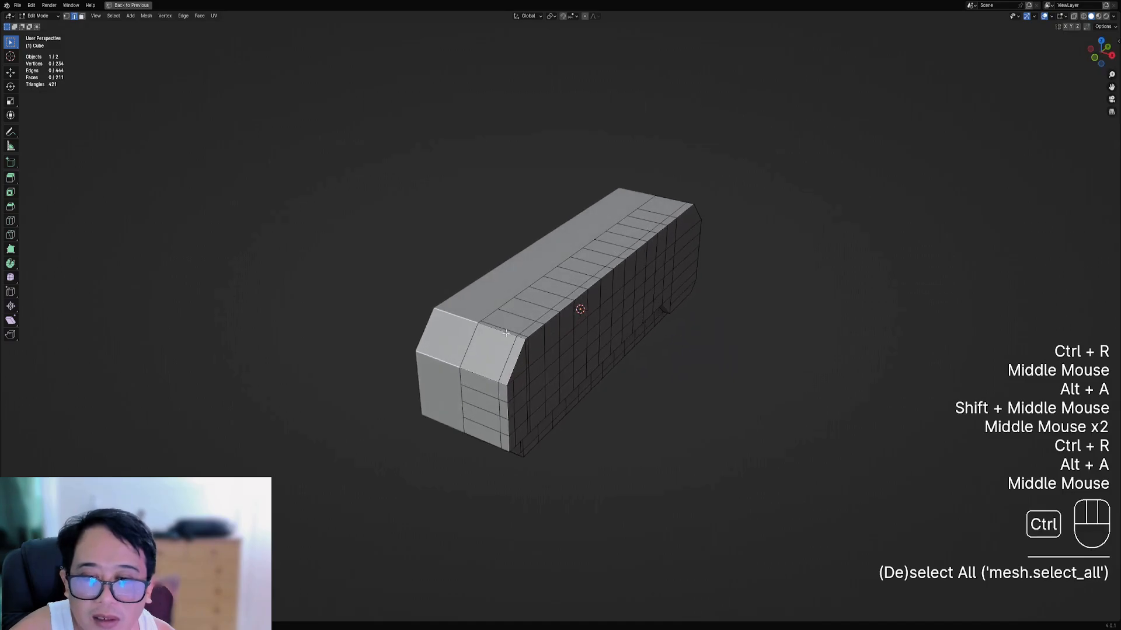
pyautogui.hotkey('ctrl', 'r')
pyautogui.click(501, 333)
pyautogui.hotkey('alt', 'a')
pyautogui.scroll(-1, 501, 333)
pyautogui.moveTo(501, 333); pyautogui.dragTo(573, 326, button='middle')
# - Knife a straight vertical cut across the undivided end of the long side, just before the end chamfer
pyautogui.hotkey('ctrl', 'r')
pyautogui.scroll(2, 584, 310)
pyautogui.press('1')
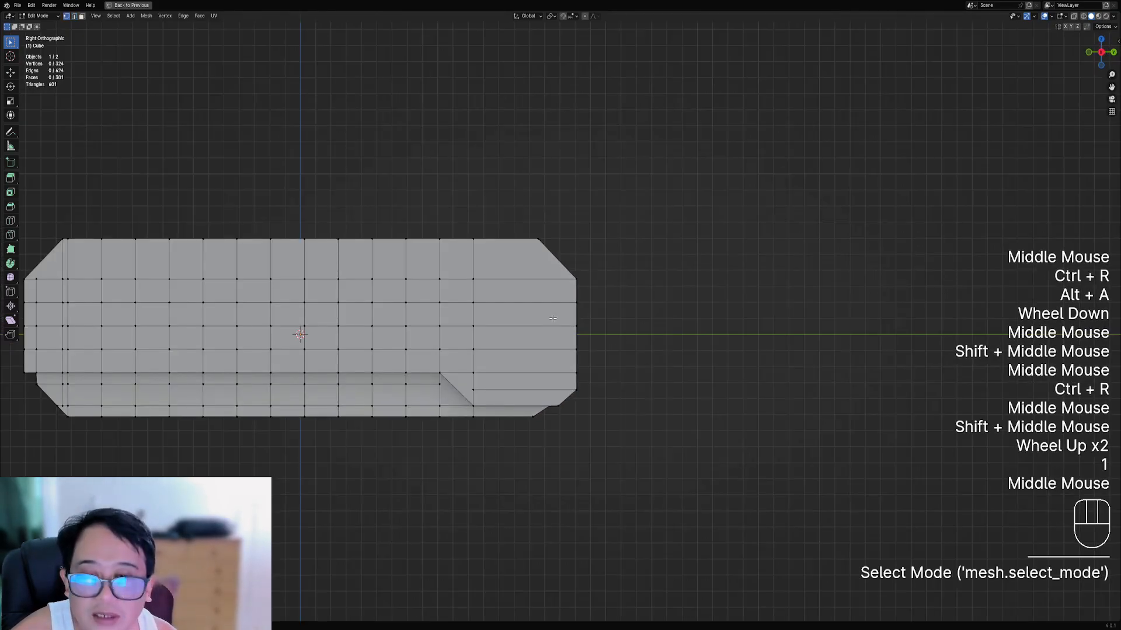
pyautogui.press('k')
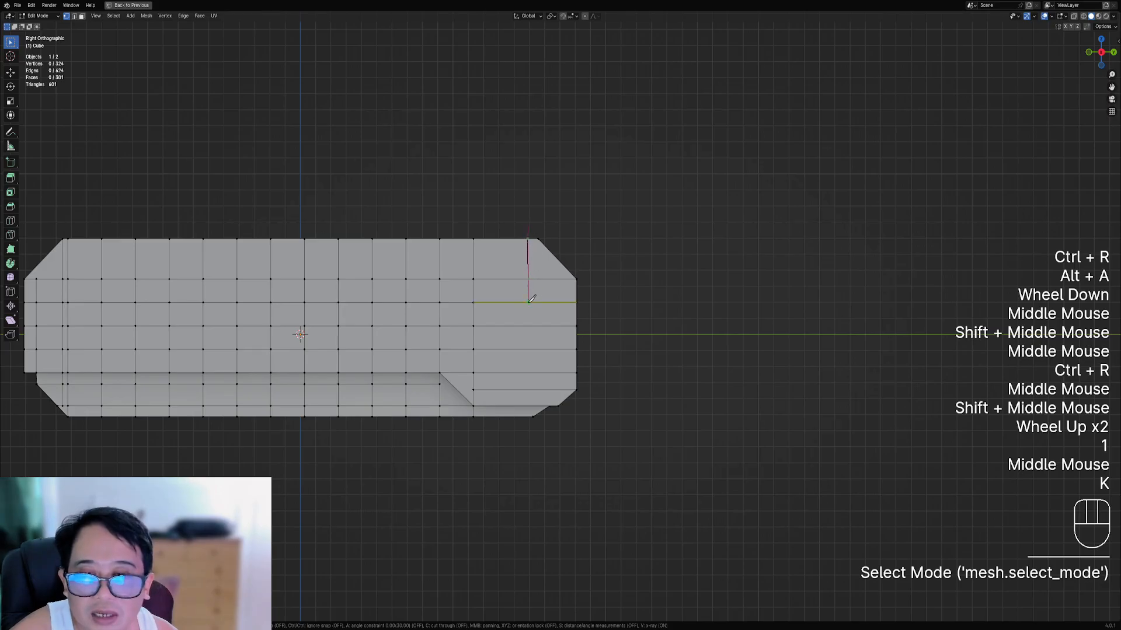
pyautogui.press('a')
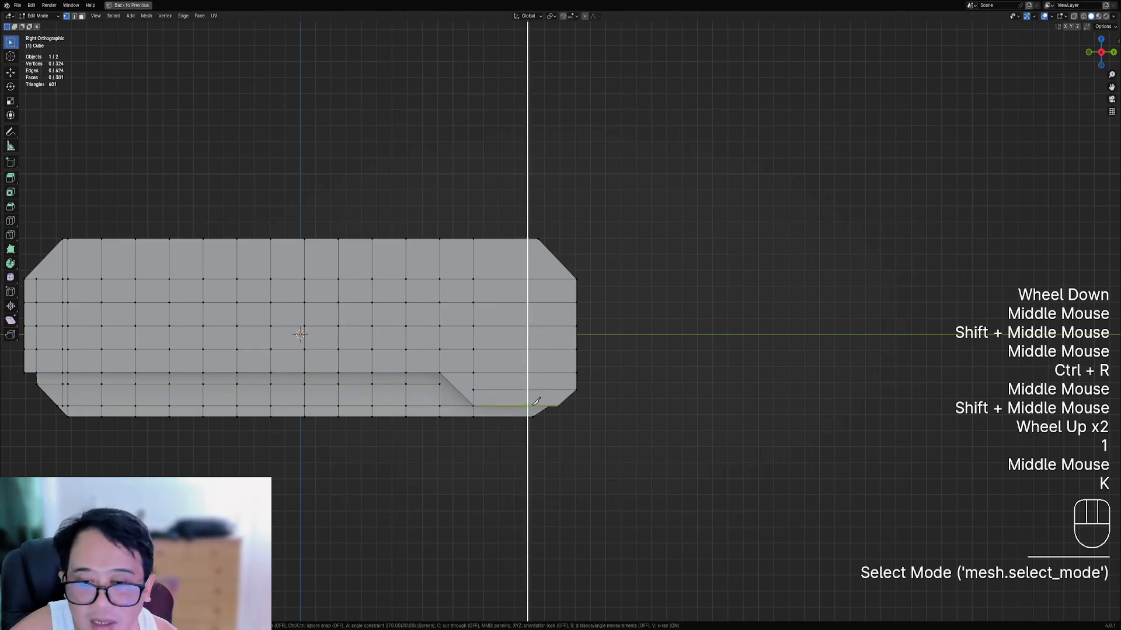
pyautogui.click(527, 439)
pyautogui.press('Return')
# - Add a centred vertical loop cut between the new knife cut and the neighbouring edge line, and clear the selection
pyautogui.hotkey('ctrl', 'r')
pyautogui.click(510, 283)
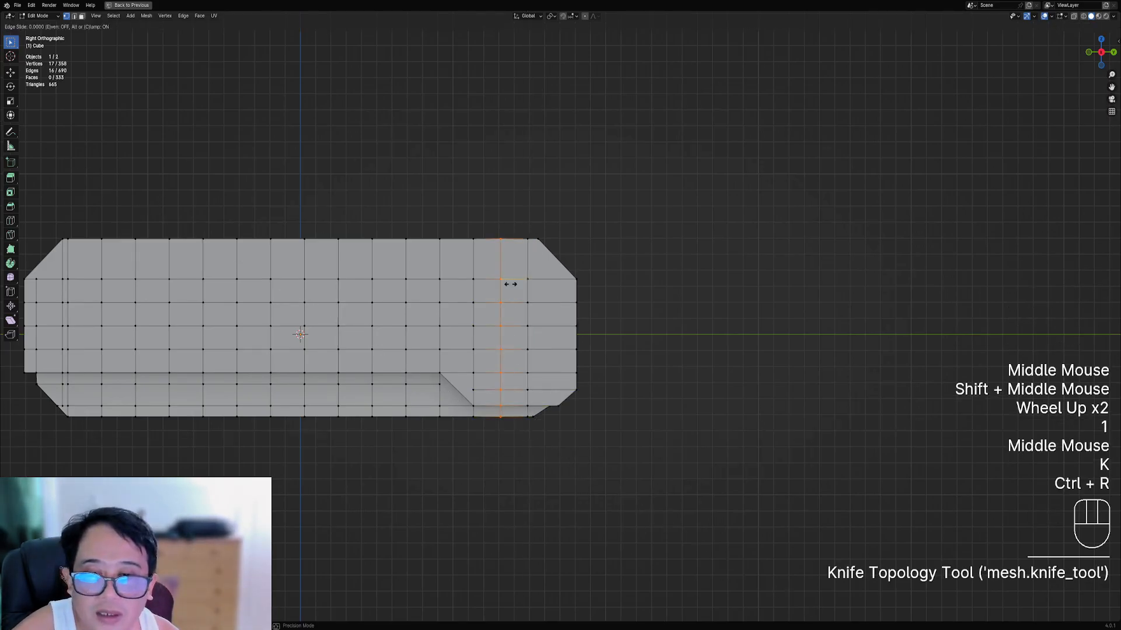
pyautogui.rightClick(510, 283)
pyautogui.hotkey('alt', 'a')
# - Examine the underside and lower chamfers at the end of the body beyond the recess
pyautogui.moveTo(541, 308); pyautogui.dragTo(563, 350, button='middle')
pyautogui.scroll(-1, 548, 333)
pyautogui.keyDown('shift'); pyautogui.moveTo(563, 351); pyautogui.dragTo(528, 383, button='middle'); pyautogui.keyUp('shift')
pyautogui.scroll(2, 561, 384)
pyautogui.press('k')
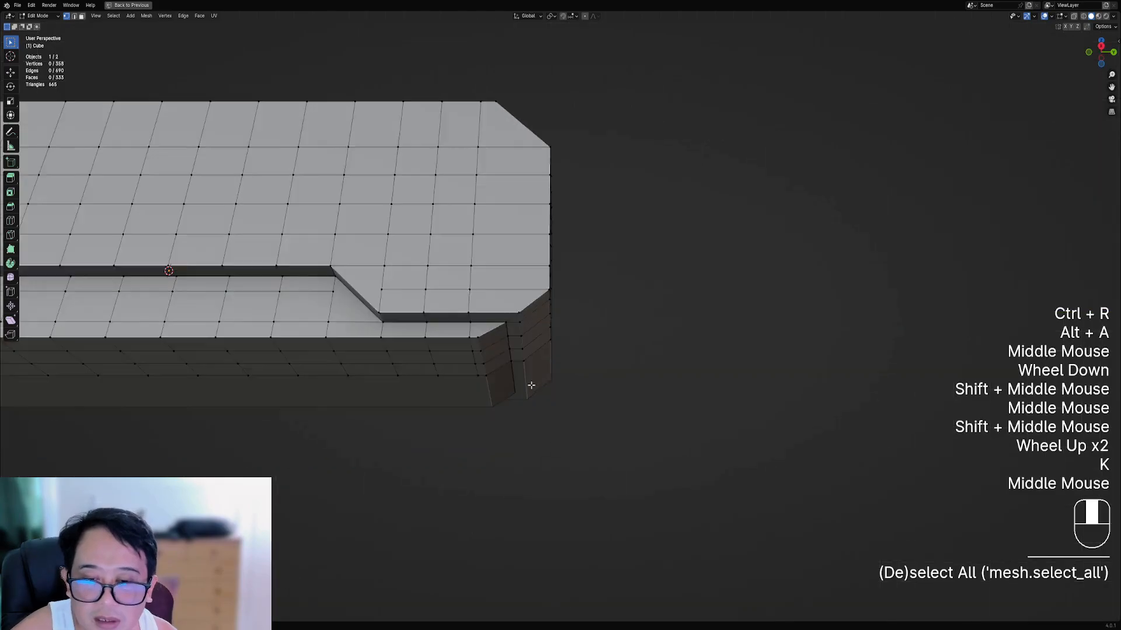
pyautogui.scroll(-1, 525, 296)
pyautogui.scroll(2, 533, 307)
pyautogui.moveTo(532, 249)
pyautogui.keyDown('shift'); pyautogui.mouseDown(button='middle')
pyautogui.moveTo(533, 308)
pyautogui.moveTo(538, 234)
pyautogui.mouseUp(button='middle'); pyautogui.keyUp('shift')
# - Knife a straight vertical cut from the side's lower edge up through the upper end chamfer, and clear the selection
pyautogui.press('k')
pyautogui.scroll(-1, 508, 281)
pyautogui.press('a')
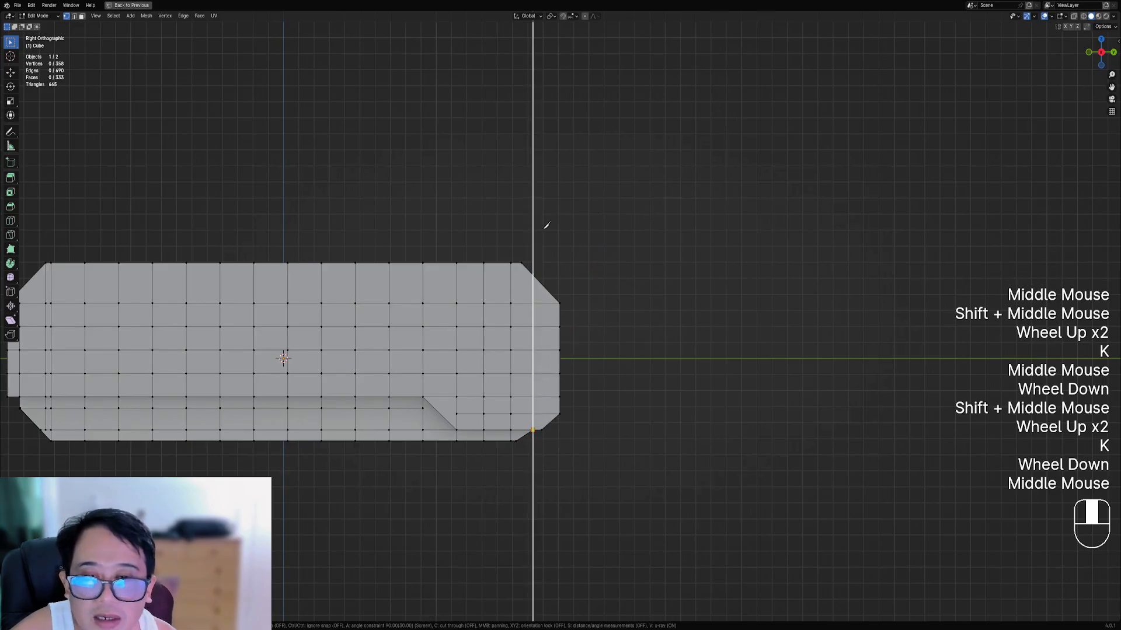
pyautogui.click(545, 223)
pyautogui.press('Return')
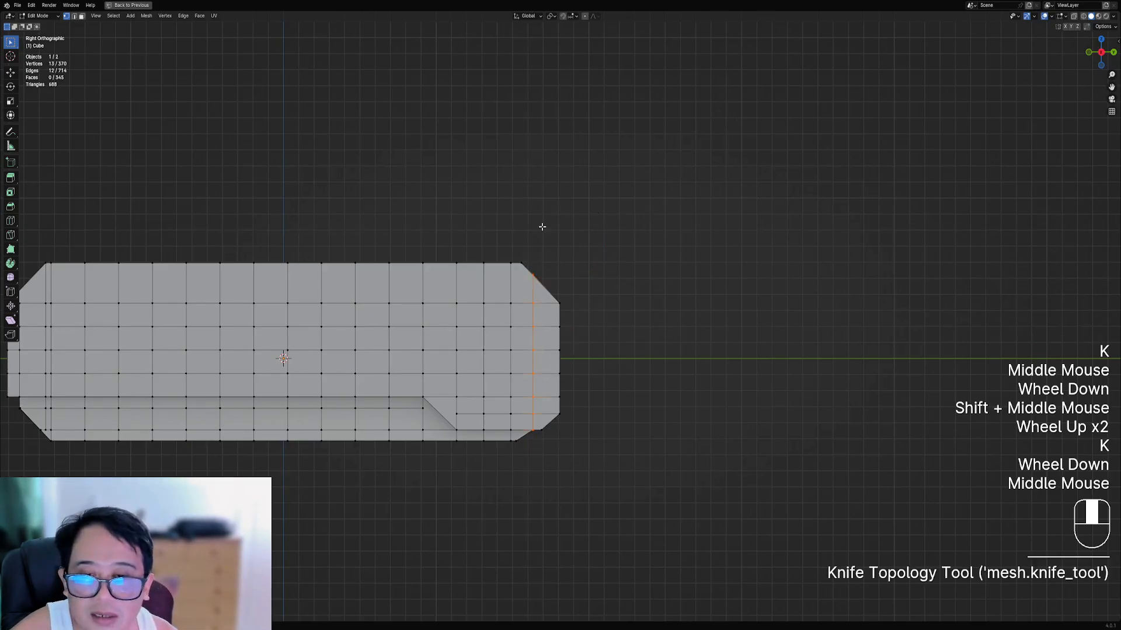
pyautogui.hotkey('alt', 'a')
# - Check the face beside the upper end chamfer, and examine the vertices and edge lines across that chamfer
pyautogui.scroll(1, 551, 261)
pyautogui.press('3')
pyautogui.rightClick(495, 265)
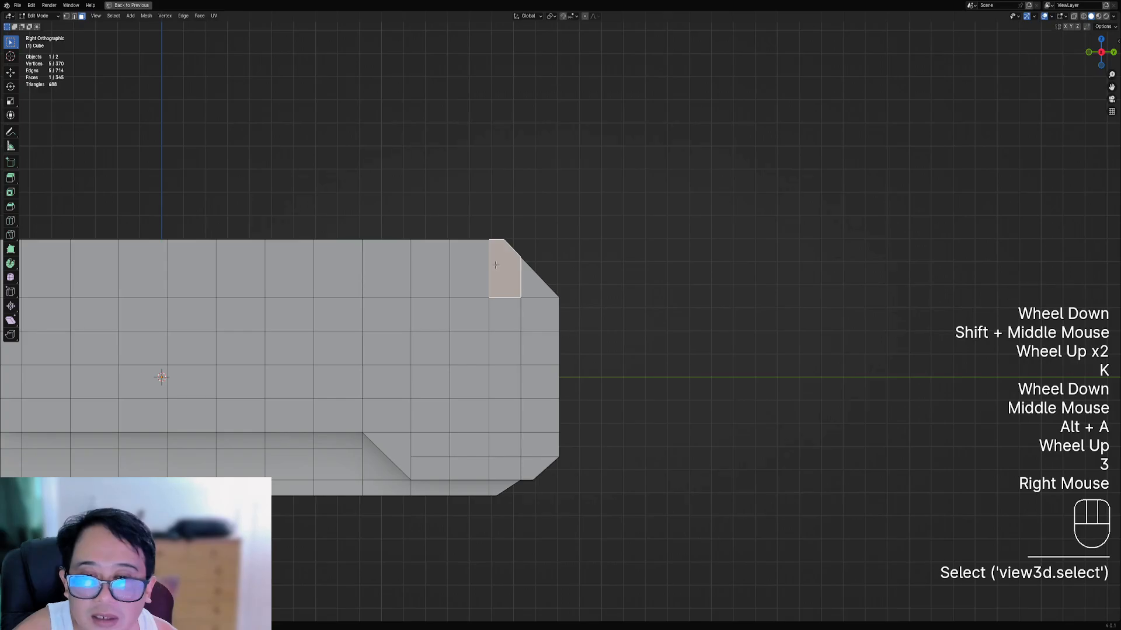
pyautogui.press('1')
pyautogui.scroll(-2, 495, 265)
pyautogui.keyDown('shift'); pyautogui.moveTo(521, 275); pyautogui.dragTo(493, 313, button='middle'); pyautogui.keyUp('shift')
pyautogui.hotkey('alt', 'a')
pyautogui.scroll(1, 492, 313)
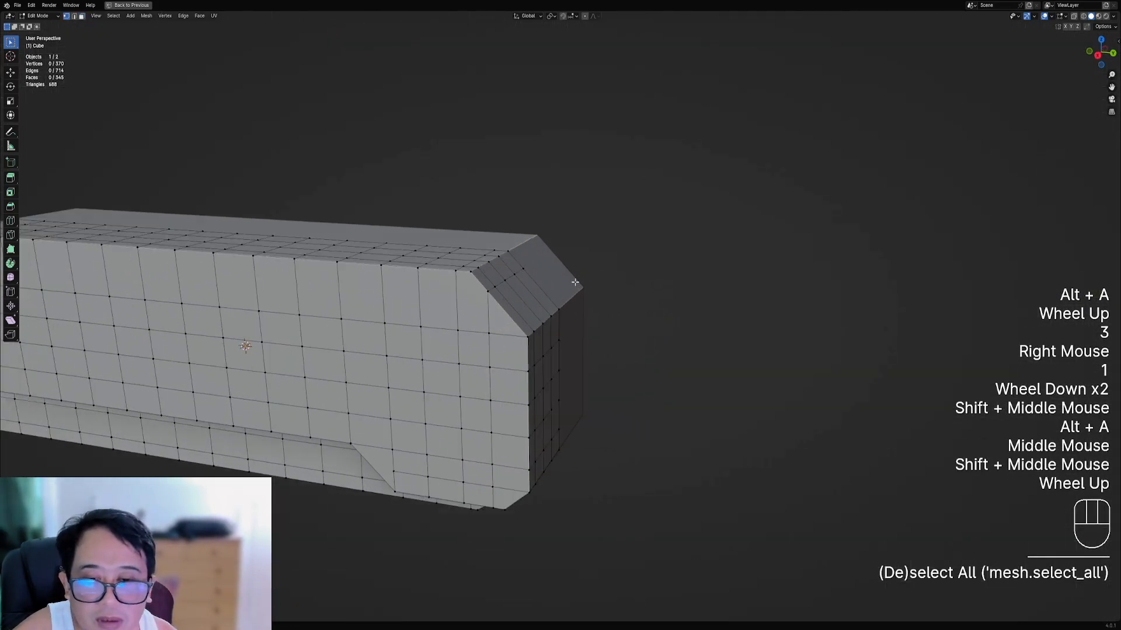
# - Try to dissolve the edge line running across the upper chamfer at the end beyond the recess, and clear the selection
pyautogui.press('2')
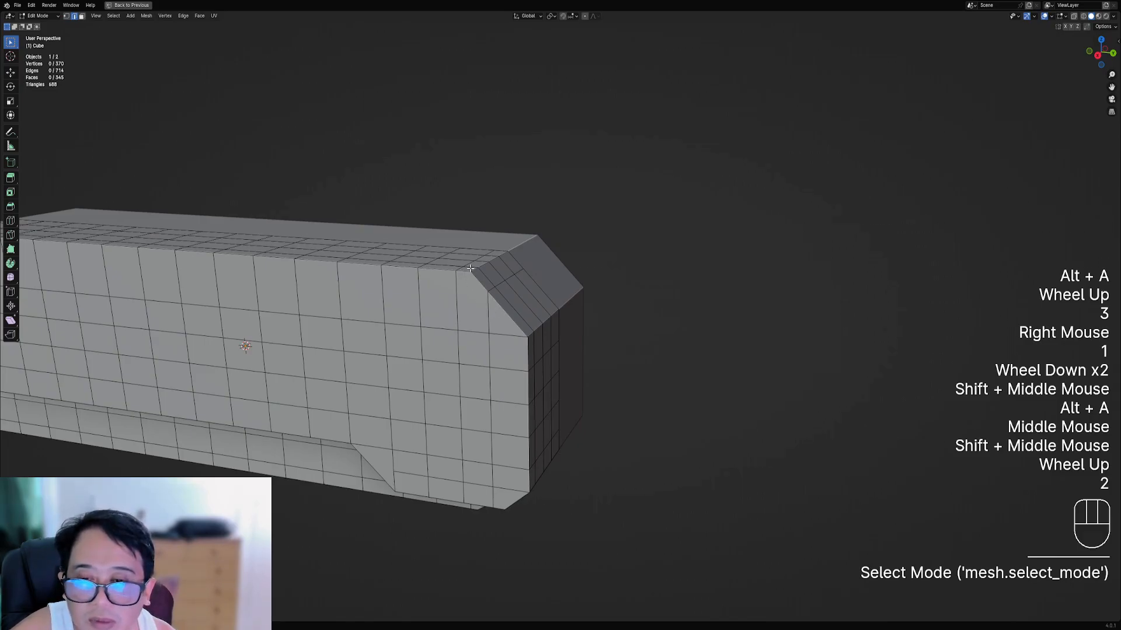
pyautogui.moveTo(470, 268); pyautogui.dragTo(560, 275, button='middle')
pyautogui.press('2')
pyautogui.rightClick(536, 322)
pyautogui.keyDown('ctrl'); pyautogui.rightClick(538, 284); pyautogui.keyUp('ctrl')
pyautogui.hotkey('ctrl', 'x')
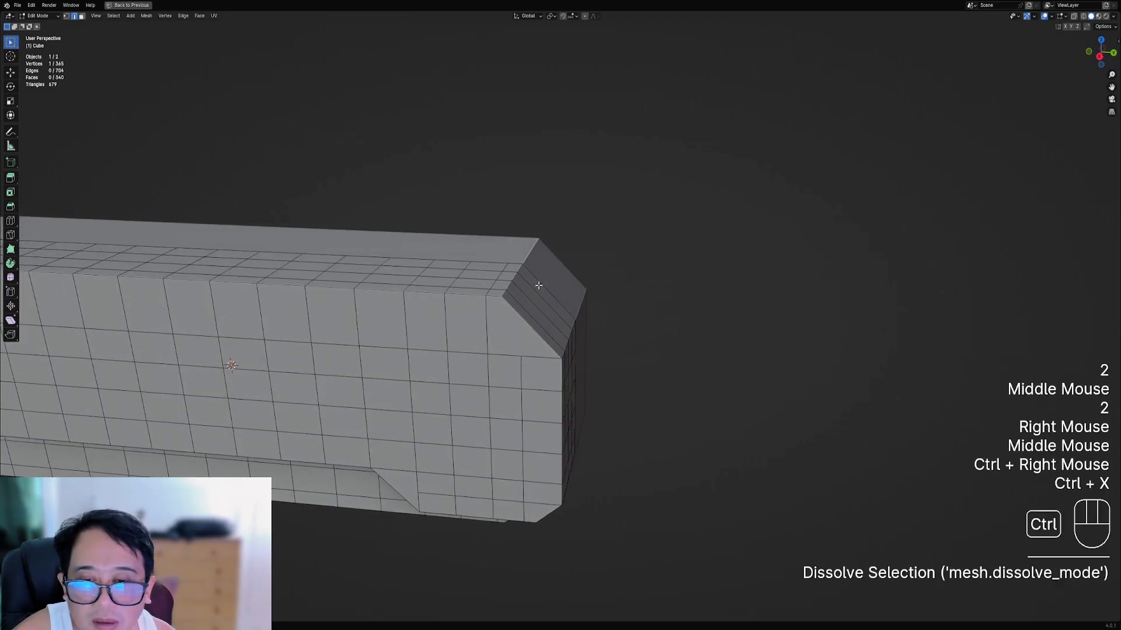
pyautogui.scroll(-2, 538, 285)
pyautogui.press('1')
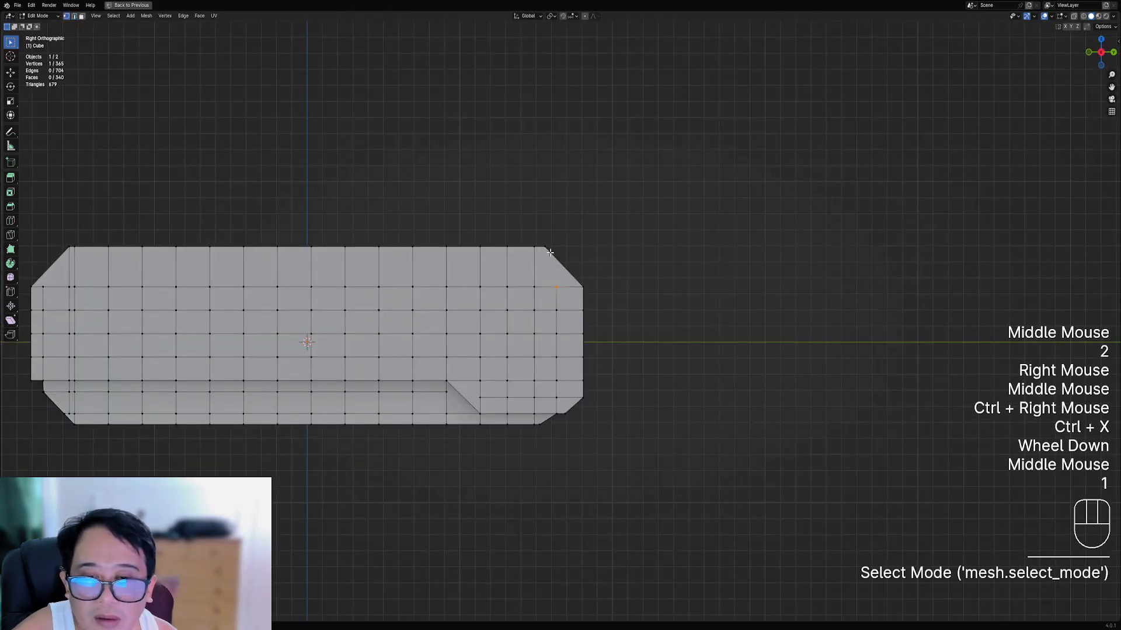
pyautogui.hotkey('ctrl', 'z')
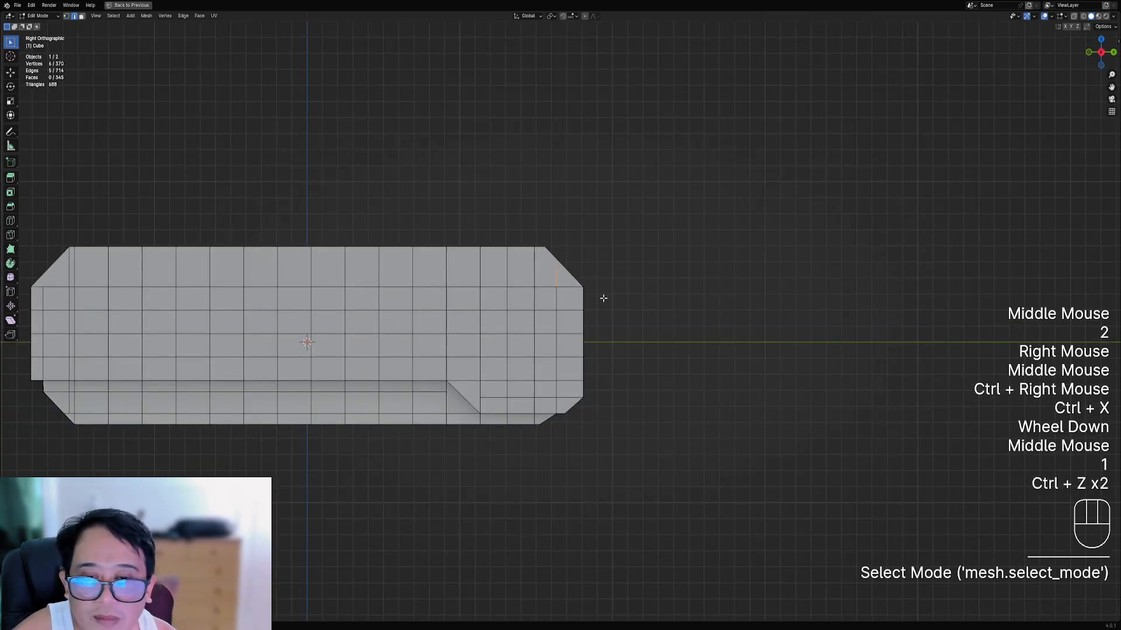
pyautogui.hotkey('alt', 'a')
# - Knife a straight horizontal cut along the whole side, level with the cross line on the upper end chamfer, and clear the selection
pyautogui.moveTo(603, 299); pyautogui.dragTo(631, 321, button='middle')
pyautogui.scroll(-2, 593, 313)
pyautogui.scroll(1, 588, 313)
pyautogui.press('k')
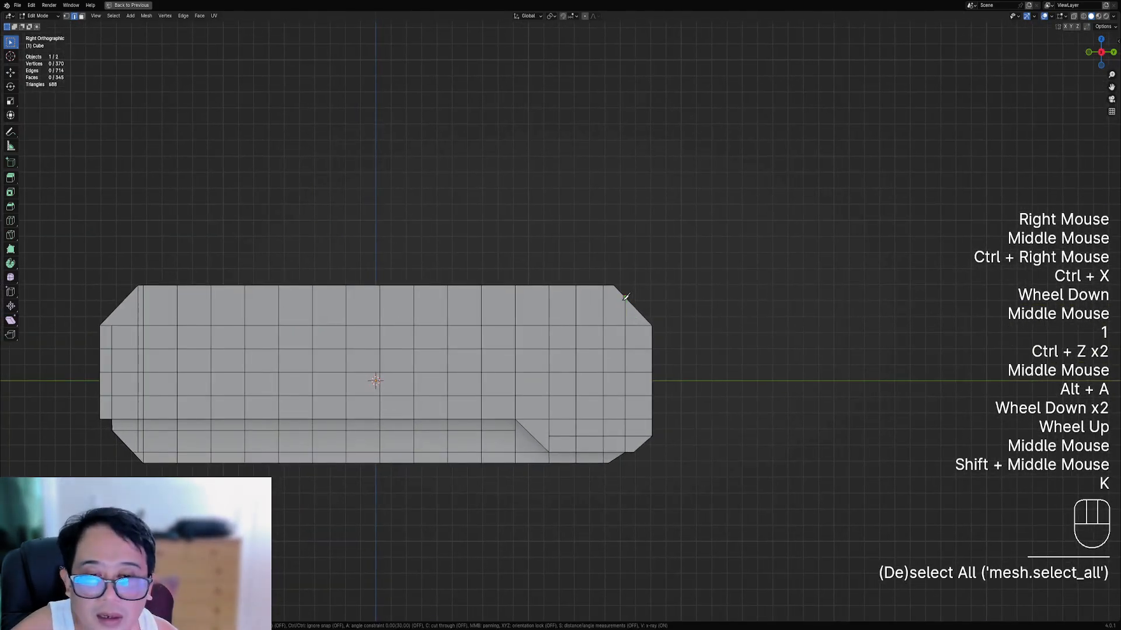
pyautogui.click(625, 296)
pyautogui.press('a')
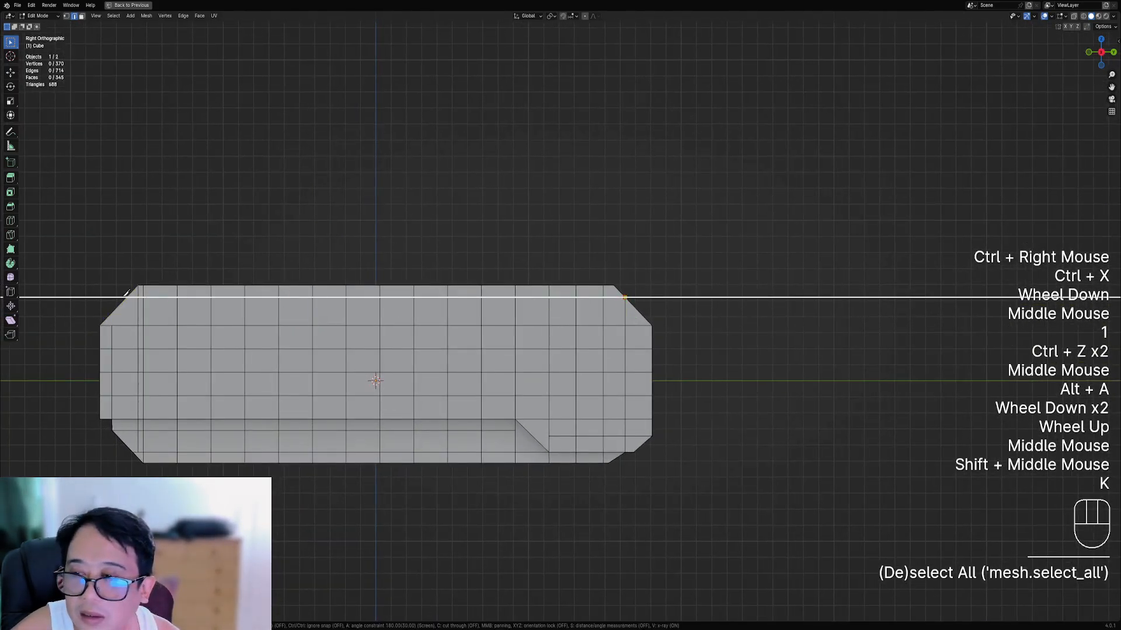
pyautogui.click(89, 291)
pyautogui.press('Return')
pyautogui.hotkey('alt', 'a')
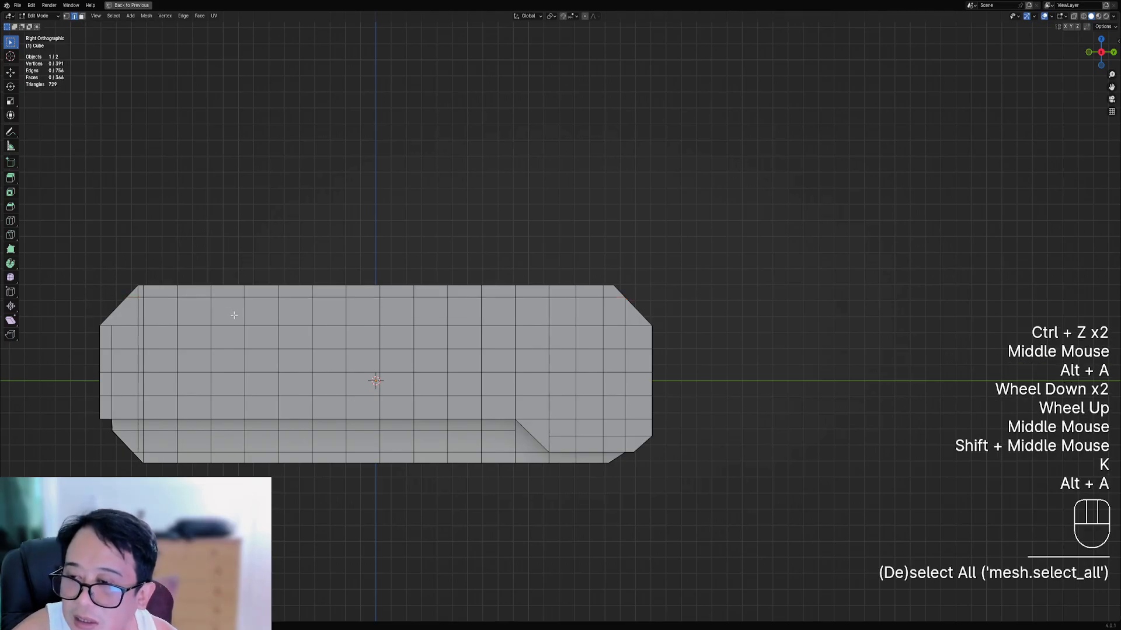
# - Dissolve the new horizontal knife cut along its full length
pyautogui.moveTo(231, 314); pyautogui.dragTo(442, 320, button='middle')
pyautogui.scroll(-1, 304, 318)
pyautogui.scroll(1, 442, 320)
pyautogui.press('2')
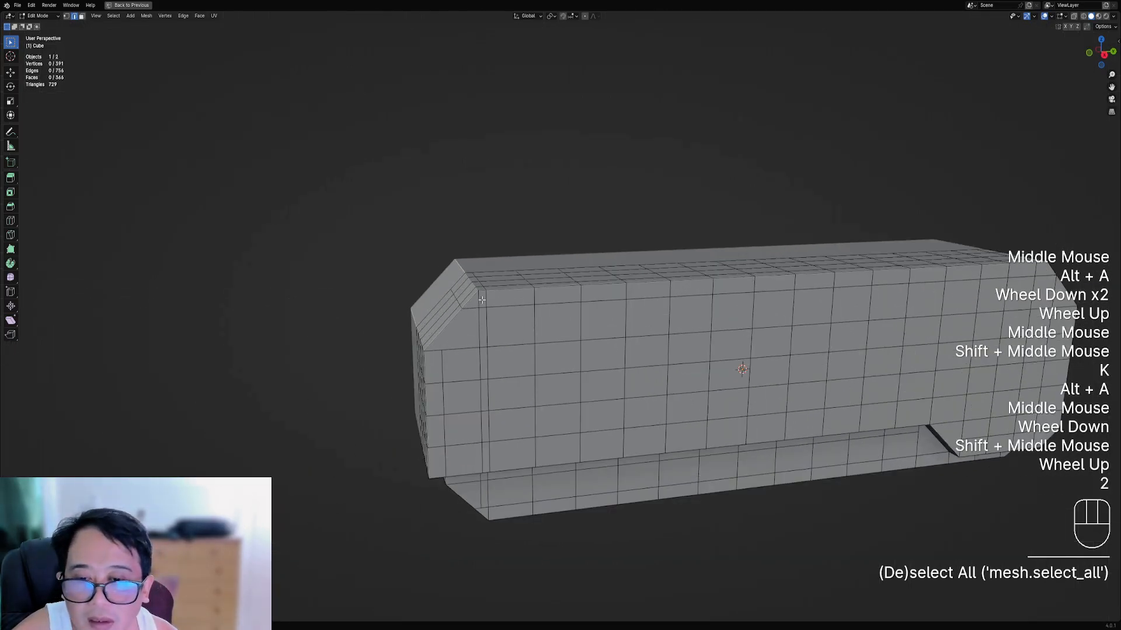
pyautogui.rightClick(505, 303)
pyautogui.hotkey('ctrl', 'x')
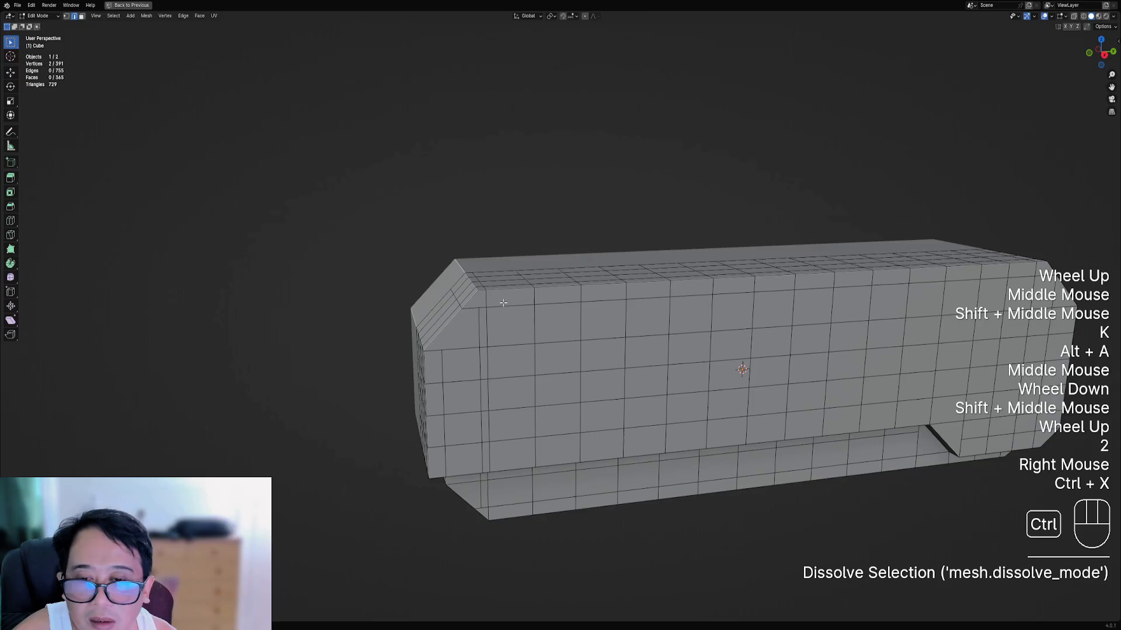
pyautogui.hotkey('ctrl', 'z')
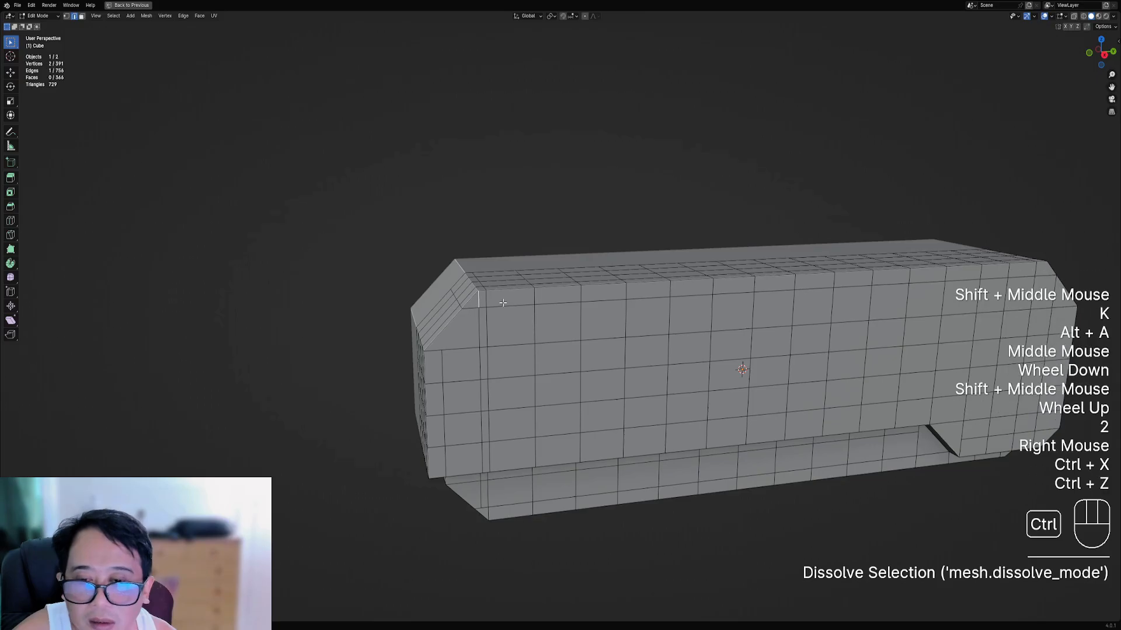
pyautogui.hotkey('alt', 'a')
pyautogui.keyDown('alt'); pyautogui.keyDown('shift'); pyautogui.rightClick(513, 308); pyautogui.keyUp('shift'); pyautogui.keyUp('alt')
pyautogui.hotkey('ctrl', 'x')
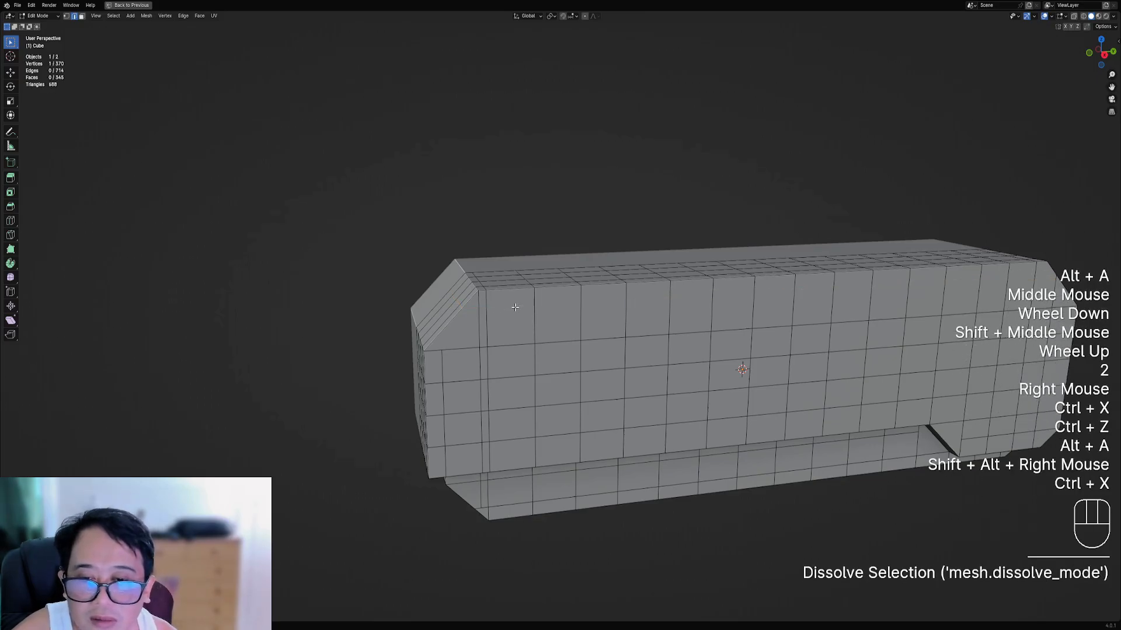
# - Dissolve the short edge on the underside beside the lower chamfer at the end beyond the recess
pyautogui.scroll(-2, 513, 307)
pyautogui.keyDown('shift'); pyautogui.moveTo(513, 307); pyautogui.dragTo(583, 325, button='middle'); pyautogui.keyUp('shift')
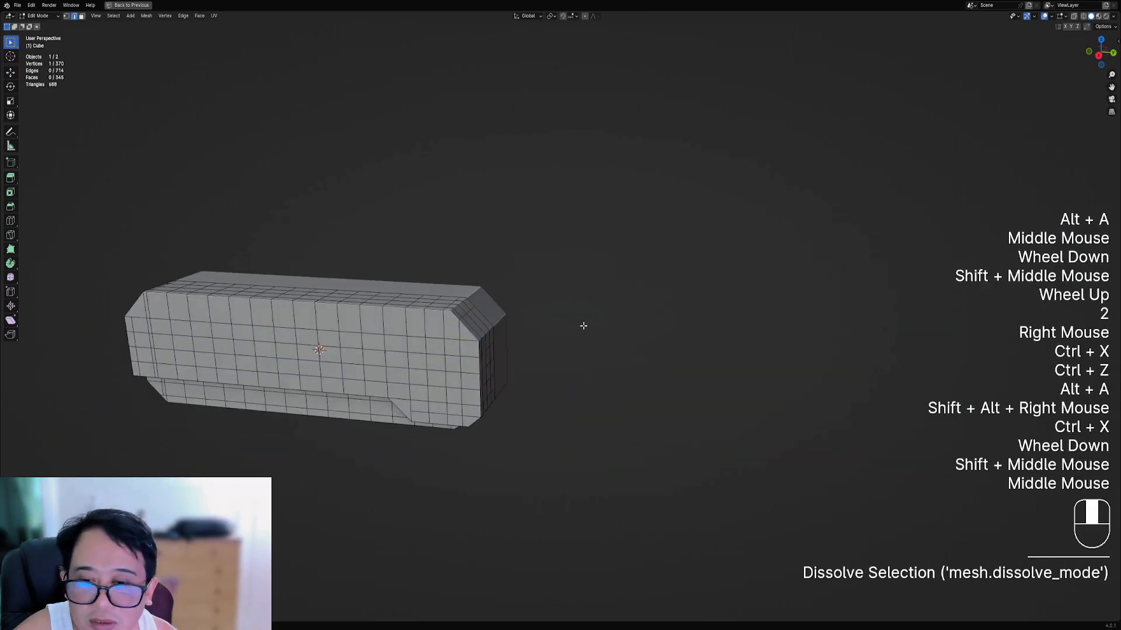
pyautogui.scroll(2, 442, 336)
pyautogui.scroll(2, 466, 327)
pyautogui.keyDown('shift'); pyautogui.moveTo(442, 335); pyautogui.dragTo(544, 257, button='middle'); pyautogui.keyUp('shift')
pyautogui.press('2')
pyautogui.rightClick(513, 422)
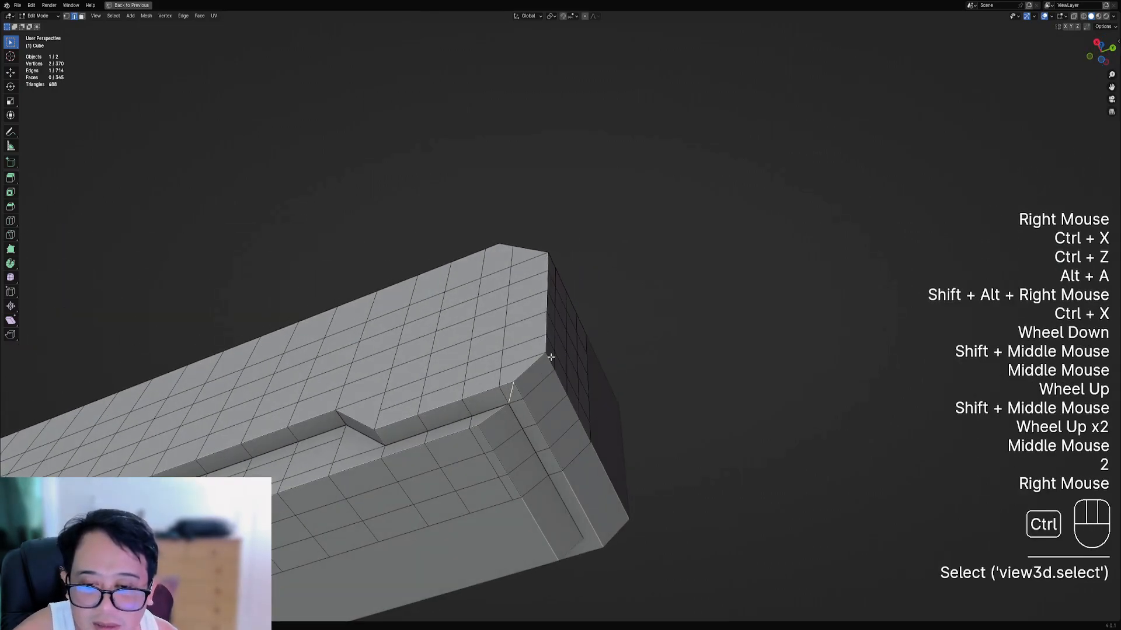
pyautogui.hotkey('ctrl', 'x')
pyautogui.moveTo(513, 423); pyautogui.dragTo(537, 321, button='middle')
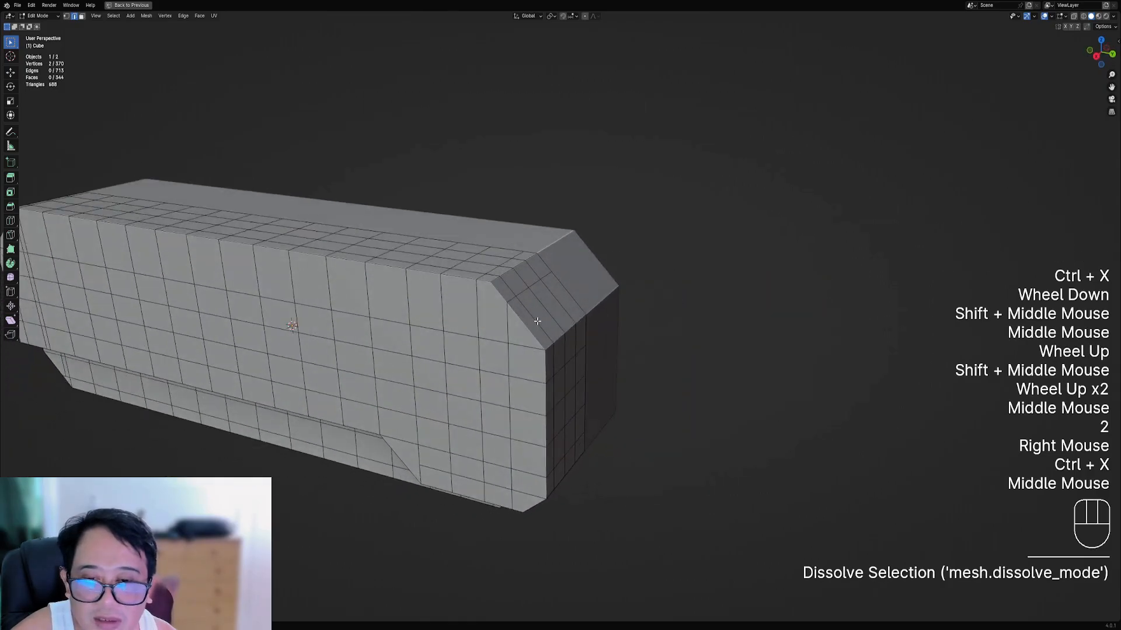
# - Add a centred loop cut across the lower part of the upper chamfer at the end beyond the recess, and clear the selection
pyautogui.hotkey('ctrl', 'r')
pyautogui.click(536, 319)
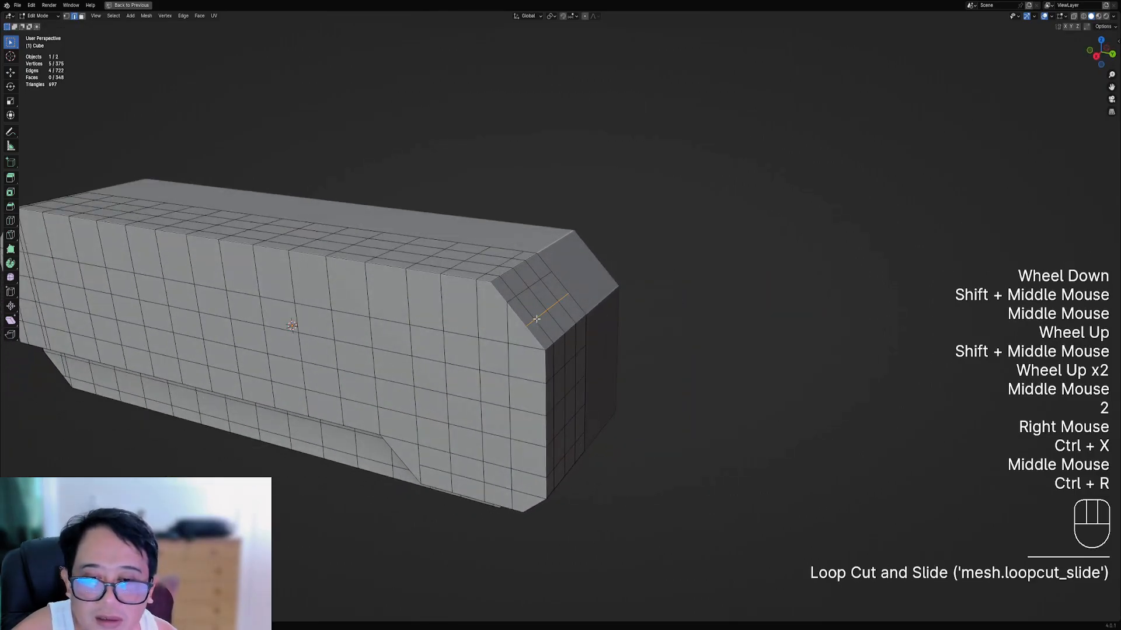
pyautogui.scroll(-1, 502, 344)
pyautogui.moveTo(607, 346); pyautogui.dragTo(671, 350, button='middle')
pyautogui.scroll(-1, 613, 345)
pyautogui.keyDown('shift'); pyautogui.moveTo(577, 342); pyautogui.dragTo(701, 343, button='middle'); pyautogui.keyUp('shift')
pyautogui.hotkey('alt', 'a')
pyautogui.scroll(-1, 765, 328)
pyautogui.hotkey('ctrl', 'r')
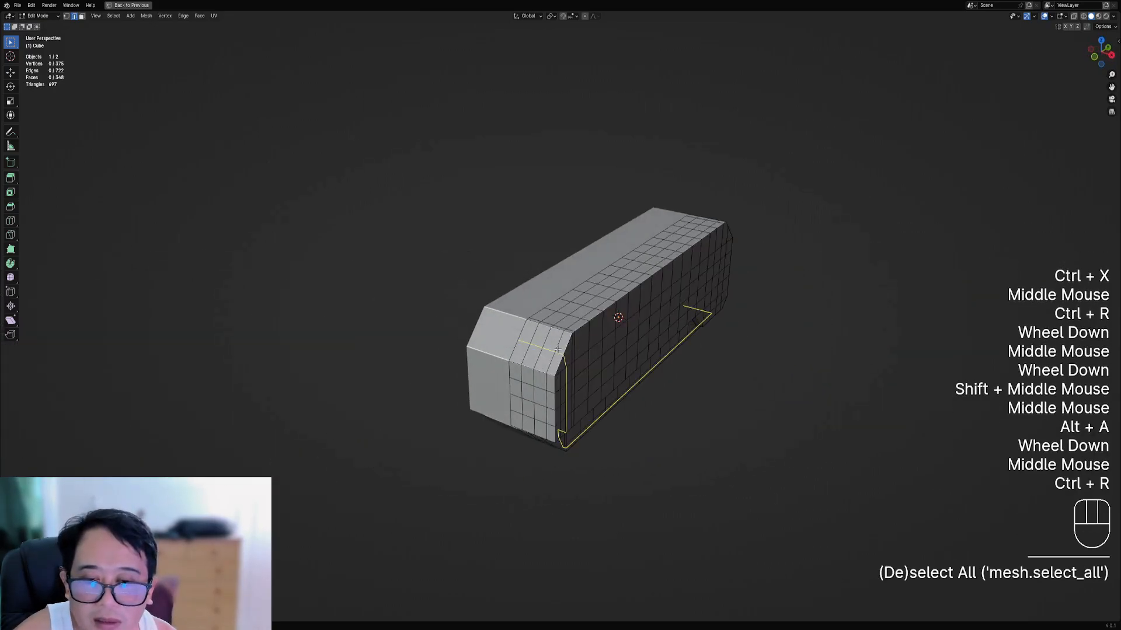
pyautogui.moveTo(557, 349); pyautogui.dragTo(467, 292, button='middle')
pyautogui.scroll(1, 454, 280)
pyautogui.hotkey('ctrl', 'r')
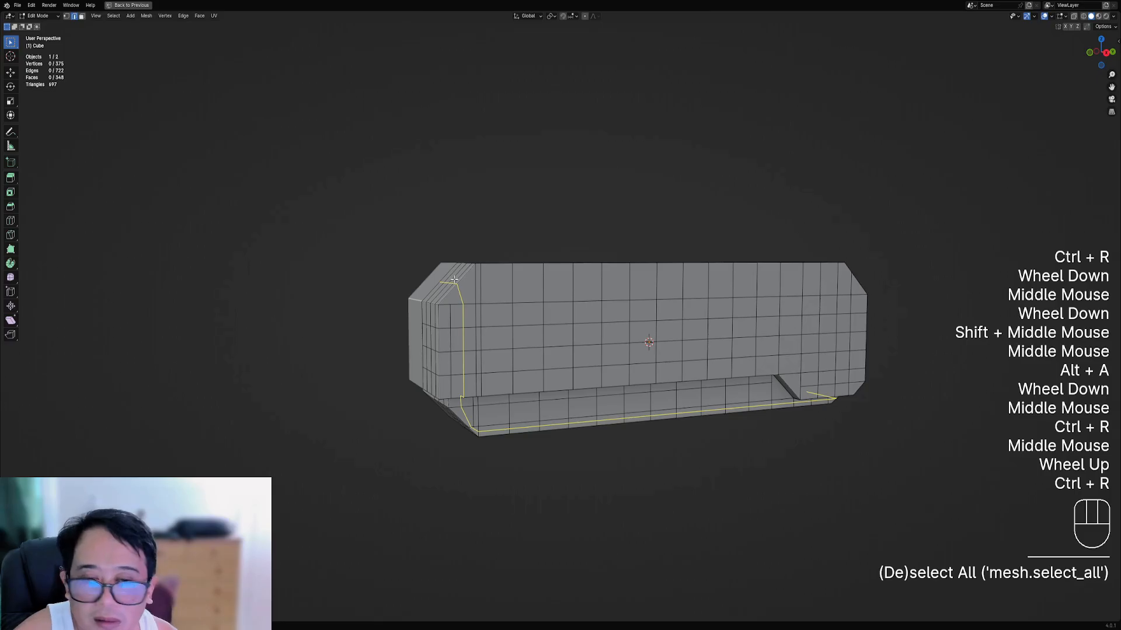
pyautogui.moveTo(496, 326); pyautogui.dragTo(521, 360, button='middle')
pyautogui.scroll(1, 520, 360)
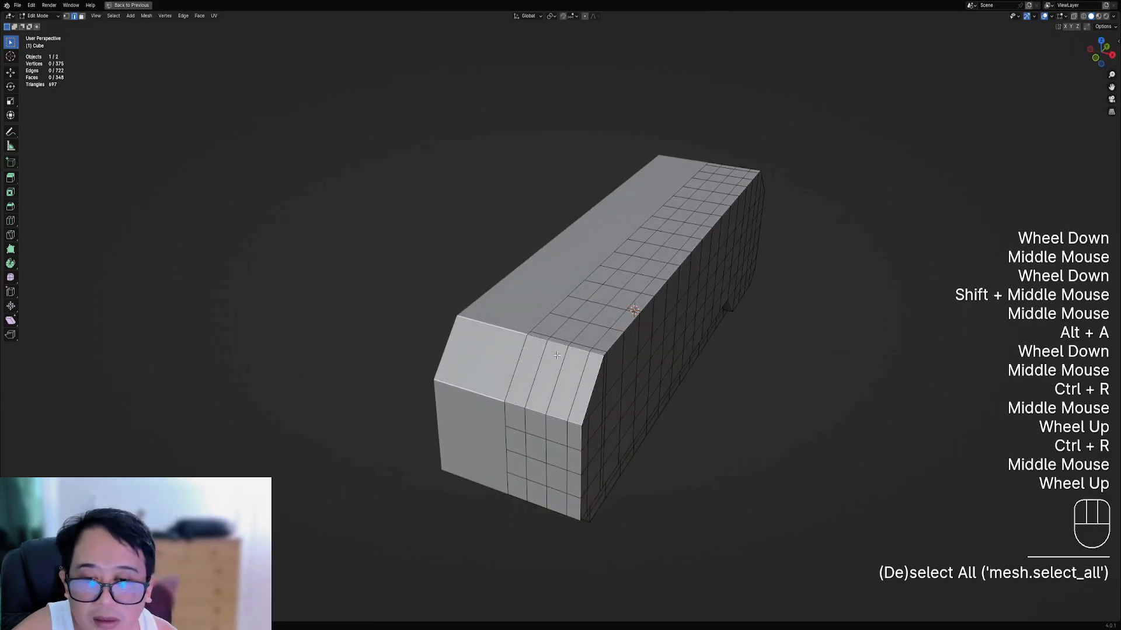
# - Subdivide the five sloping edges of the gridded strip on the opposite end's upper chamfer once, and clear the selection
pyautogui.press('2')
pyautogui.rightClick(519, 361)
pyautogui.keyDown('shift'); pyautogui.rightClick(536, 367); pyautogui.keyUp('shift')
pyautogui.keyDown('shift'); pyautogui.rightClick(575, 378); pyautogui.keyUp('shift')
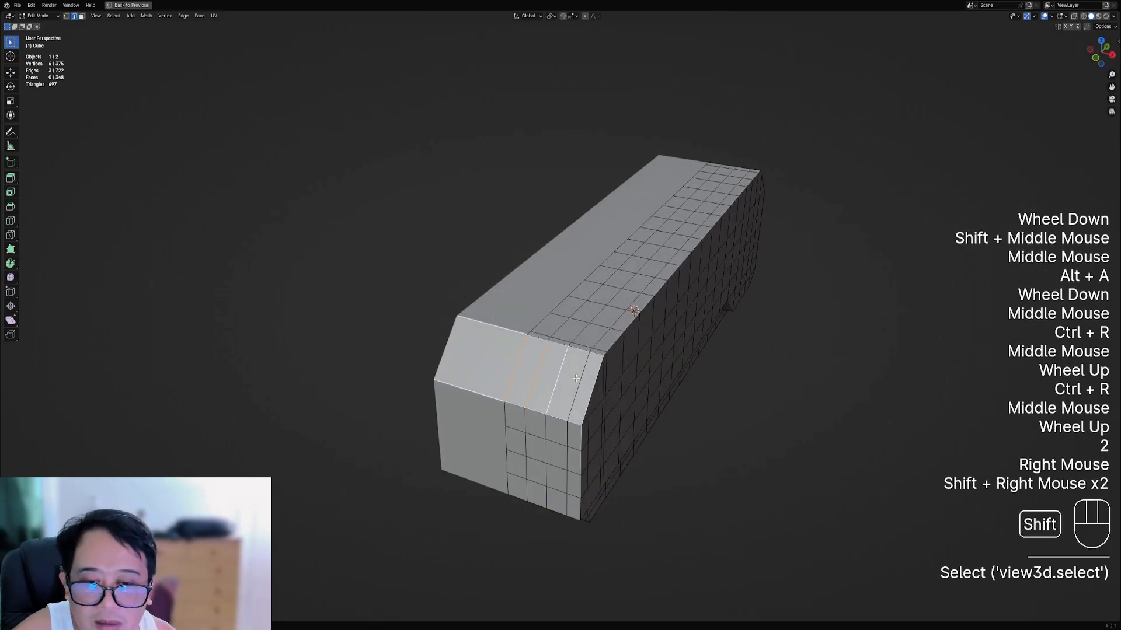
pyautogui.press('w')
pyautogui.click(590, 386)
pyautogui.hotkey('alt', 'a')
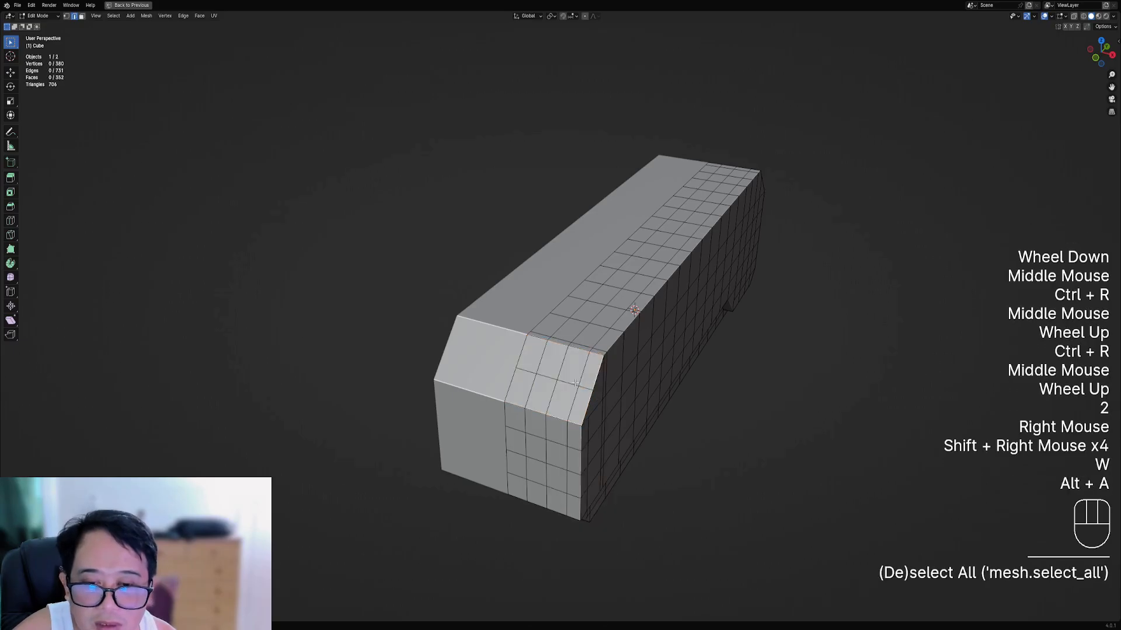
# - Bevel the new cross edge line on the chamfer into two parallel lines, and clear the selection
pyautogui.keyDown('alt'); pyautogui.keyDown('shift'); pyautogui.rightClick(607, 370); pyautogui.keyUp('shift'); pyautogui.keyUp('alt')
pyautogui.hotkey('ctrl', 'b')
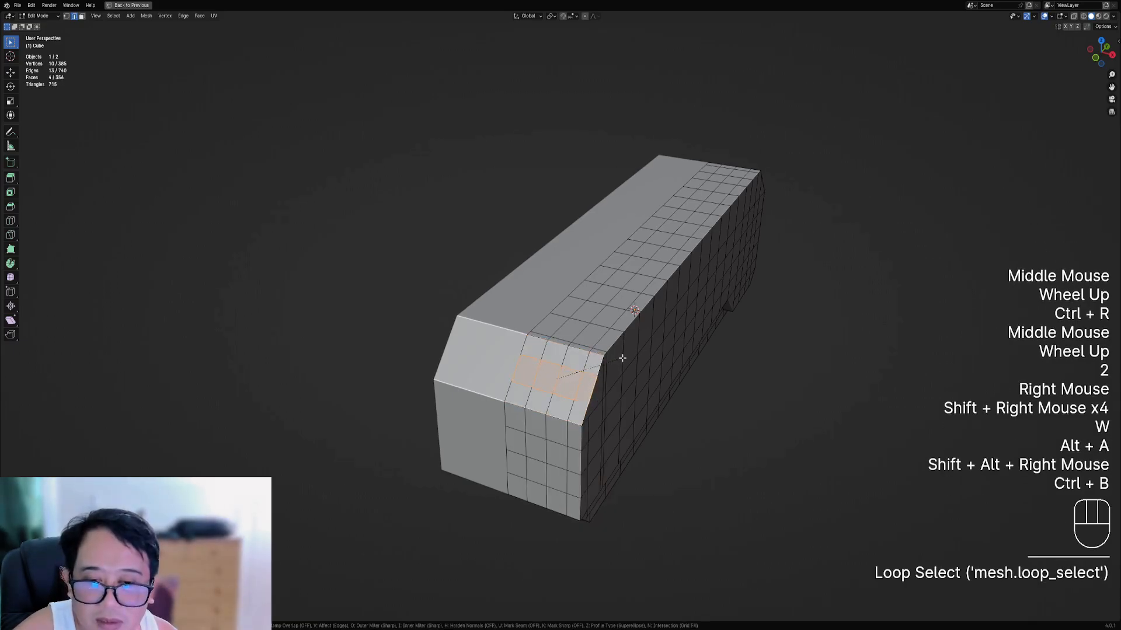
pyautogui.click(622, 359)
pyautogui.hotkey('alt', 'a')
# - Dissolve the lower of the two parallel cross lines on the chamfer
pyautogui.moveTo(621, 358); pyautogui.dragTo(537, 327, button='middle')
pyautogui.keyDown('shift'); pyautogui.moveTo(513, 314); pyautogui.dragTo(539, 344, button='middle'); pyautogui.keyUp('shift')
pyautogui.scroll(3, 583, 360)
pyautogui.press('1')
pyautogui.press('2')
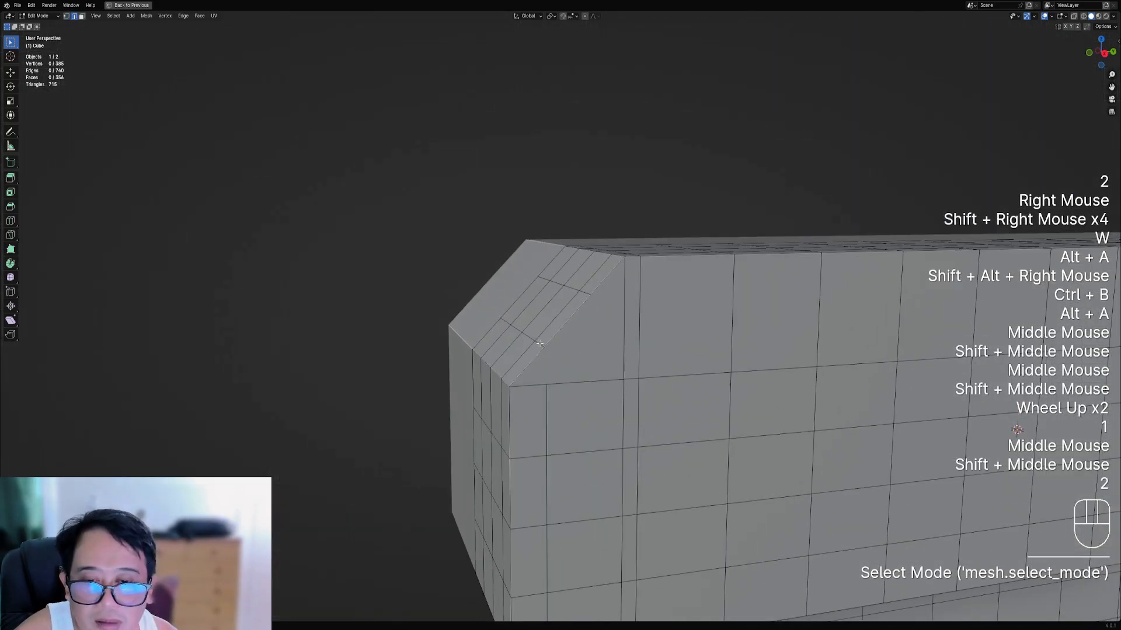
pyautogui.rightClick(540, 344)
pyautogui.keyDown('ctrl'); pyautogui.rightClick(521, 319); pyautogui.keyUp('ctrl')
pyautogui.hotkey('ctrl', 'x')
pyautogui.hotkey('ctrl', 'z')
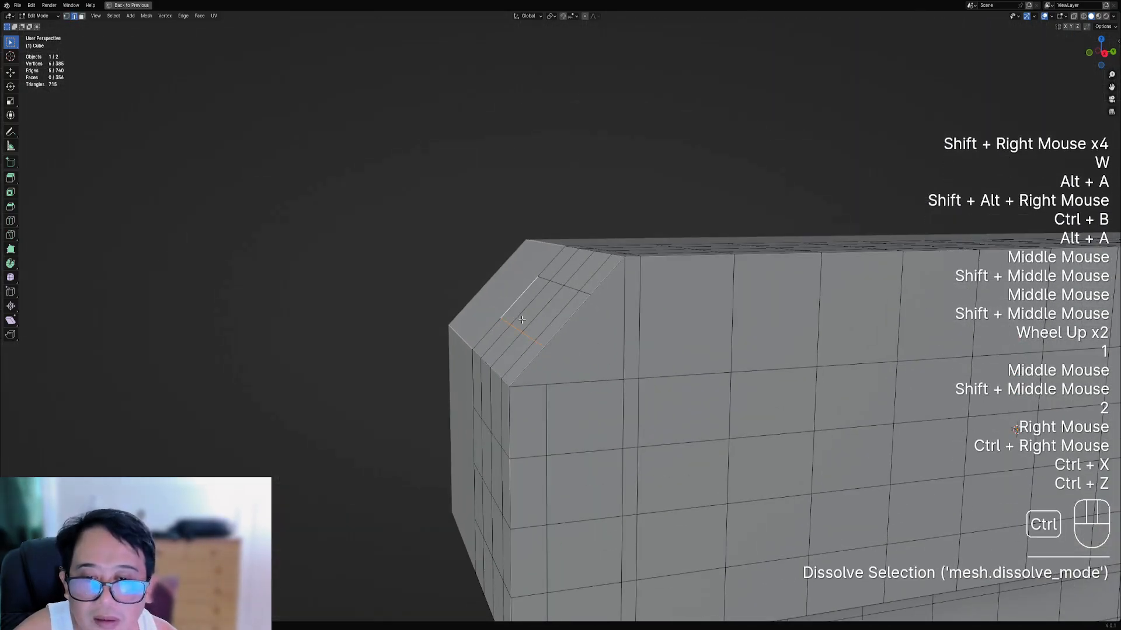
pyautogui.rightClick(536, 339)
pyautogui.keyDown('ctrl'); pyautogui.rightClick(508, 323); pyautogui.keyUp('ctrl')
pyautogui.hotkey('ctrl', 'x')
# - Try a vertical knife cut from the side's upper grid line up to the slanted chamfer edge, in line with the outermost vertical edge
pyautogui.moveTo(508, 322); pyautogui.dragTo(550, 354, button='middle')
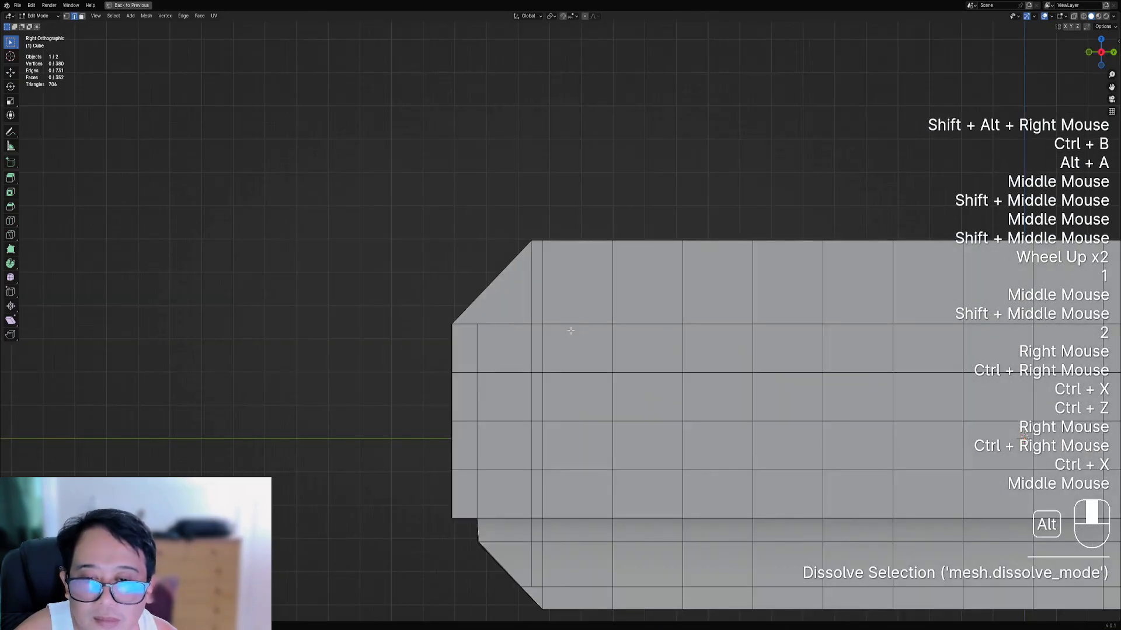
pyautogui.scroll(1, 551, 354)
pyautogui.press('k')
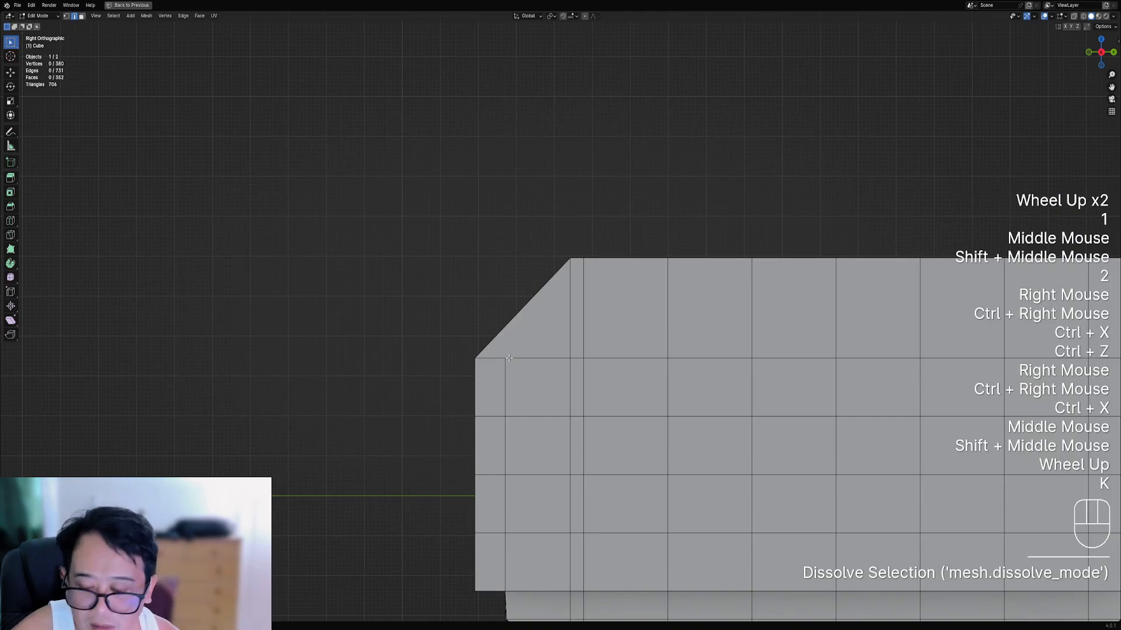
pyautogui.press('k')
pyautogui.click(506, 358)
pyautogui.press('a')
pyautogui.click(506, 304)
pyautogui.press('Return')
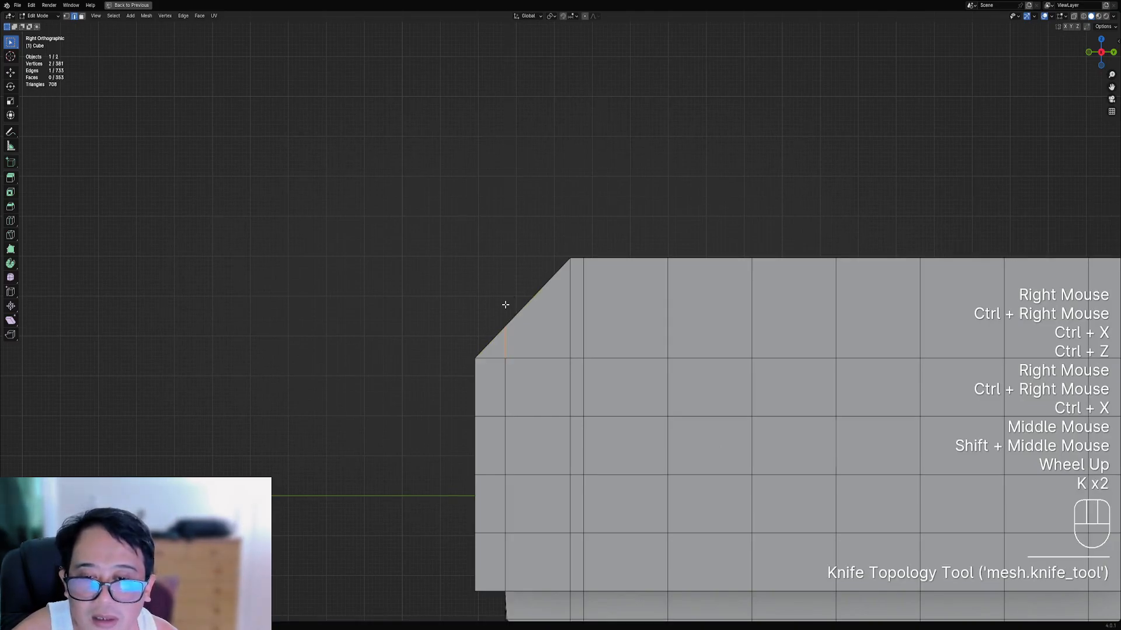
pyautogui.scroll(-2, 506, 305)
pyautogui.moveTo(590, 349); pyautogui.dragTo(516, 317, button='middle')
pyautogui.hotkey('ctrl', 'z')
# - Add a loop cut across the chamfer strip below its remaining cross line, and clear the selection
pyautogui.press('1')
pyautogui.hotkey('ctrl', 'r')
pyautogui.click(571, 334)
pyautogui.hotkey('alt', 'a')
# - Dissolve both cross lines on the opposite end's upper chamfer, including their leftover vertices on the slanted edge
pyautogui.press('2')
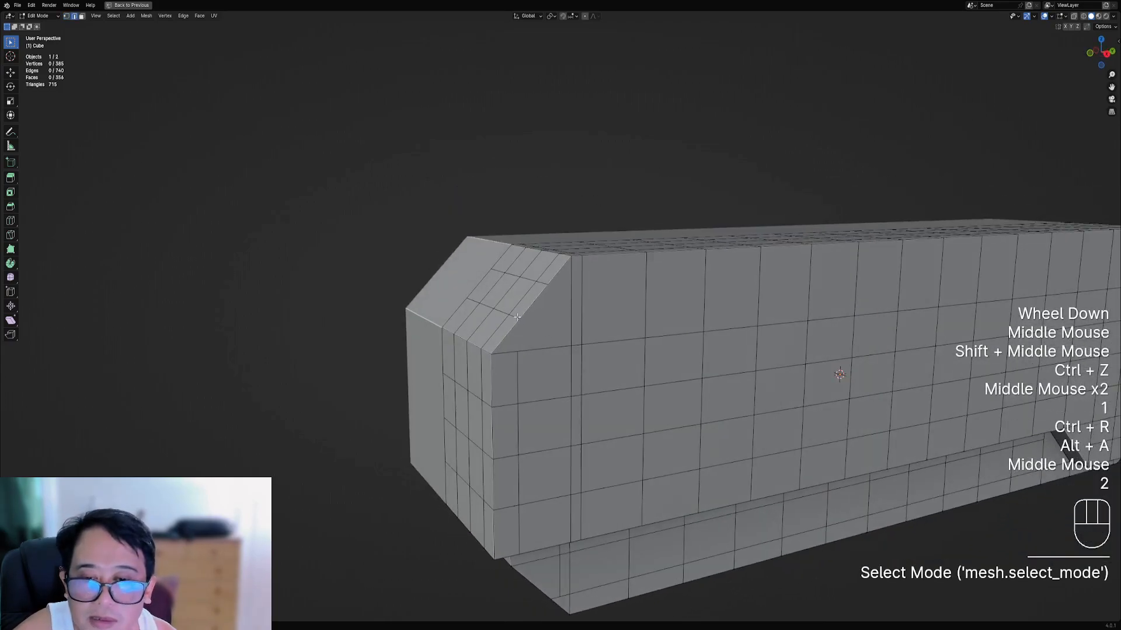
pyautogui.rightClick(517, 316)
pyautogui.keyDown('ctrl'); pyautogui.rightClick(475, 298); pyautogui.keyUp('ctrl')
pyautogui.hotkey('ctrl', 'x')
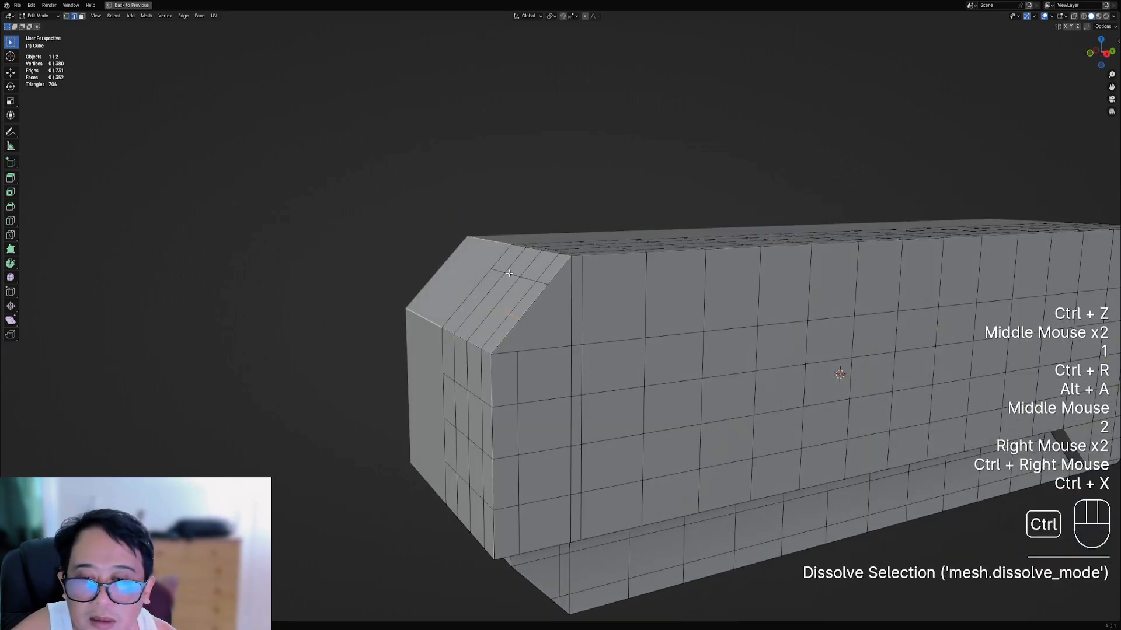
pyautogui.rightClick(502, 269)
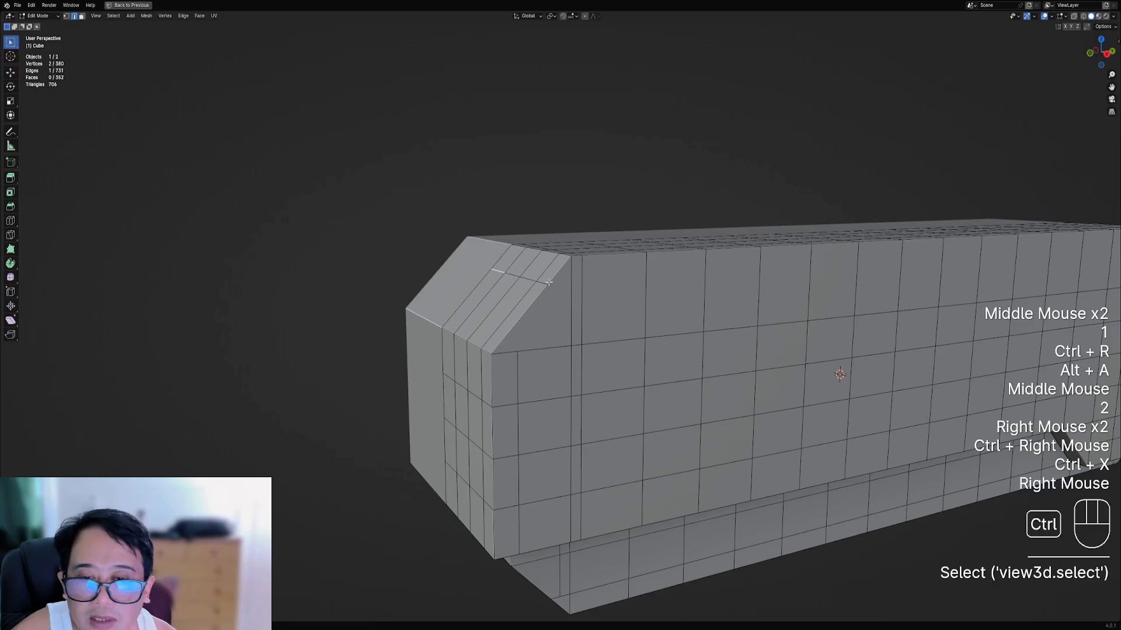
pyautogui.keyDown('ctrl'); pyautogui.rightClick(549, 281); pyautogui.keyUp('ctrl')
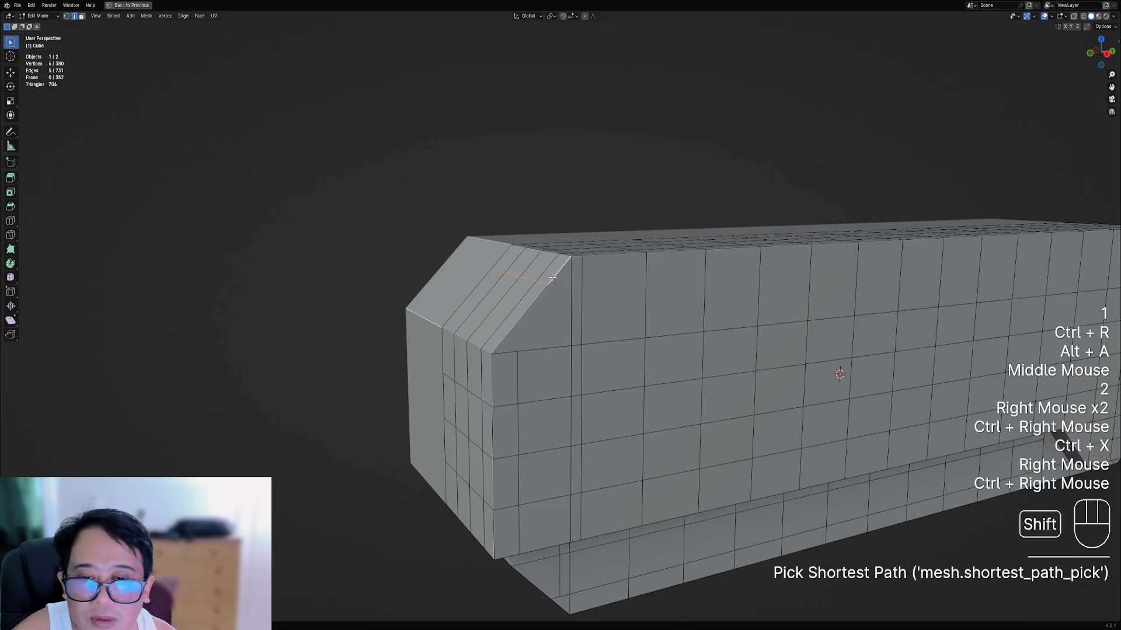
pyautogui.keyDown('shift'); pyautogui.rightClick(552, 279); pyautogui.keyUp('shift')
pyautogui.hotkey('ctrl', 'x')
# - Save the file with the cleaned chamfer
pyautogui.scroll(-2, 608, 282)
pyautogui.moveTo(607, 283); pyautogui.dragTo(620, 309, button='middle')
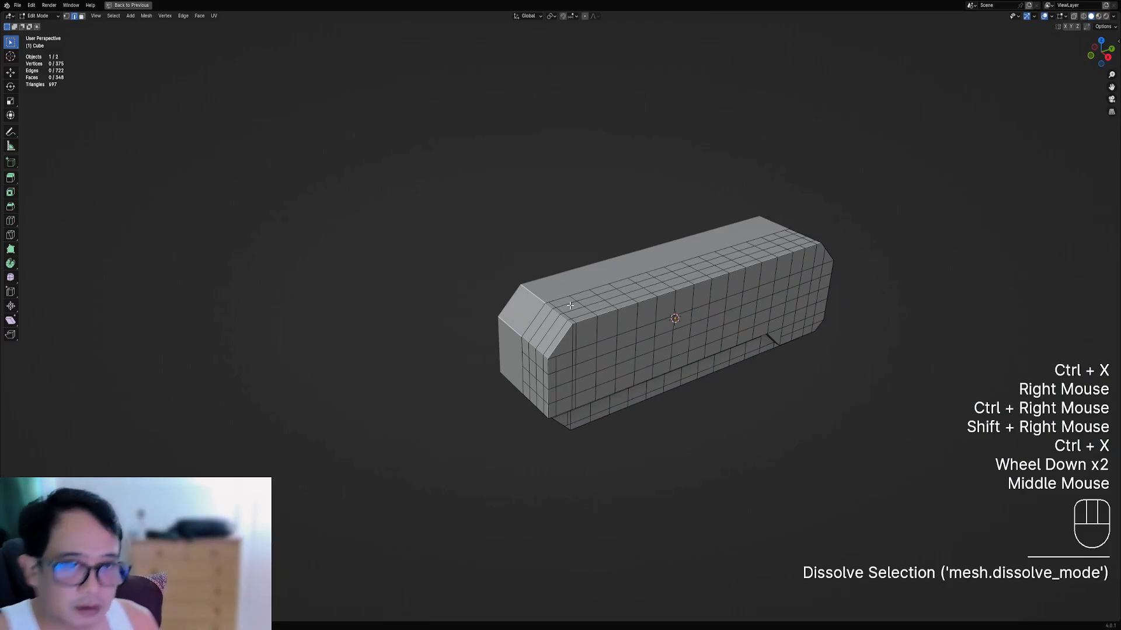
pyautogui.moveTo(664, 373); pyautogui.dragTo(649, 329, button='middle')
pyautogui.keyDown('shift'); pyautogui.scroll(-1, 665, 368); pyautogui.keyUp('shift')
pyautogui.hotkey('ctrl', 's')
# - Select the body in Object Mode and examine its shaded side and recess, comparing it with the mesh in Edit Mode
pyautogui.press('Tab')
pyautogui.rightClick(622, 327)
pyautogui.scroll(-1, 622, 327)
pyautogui.scroll(-1, 615, 325)
pyautogui.press('Tab')
pyautogui.press('Tab')
pyautogui.scroll(3, 559, 337)
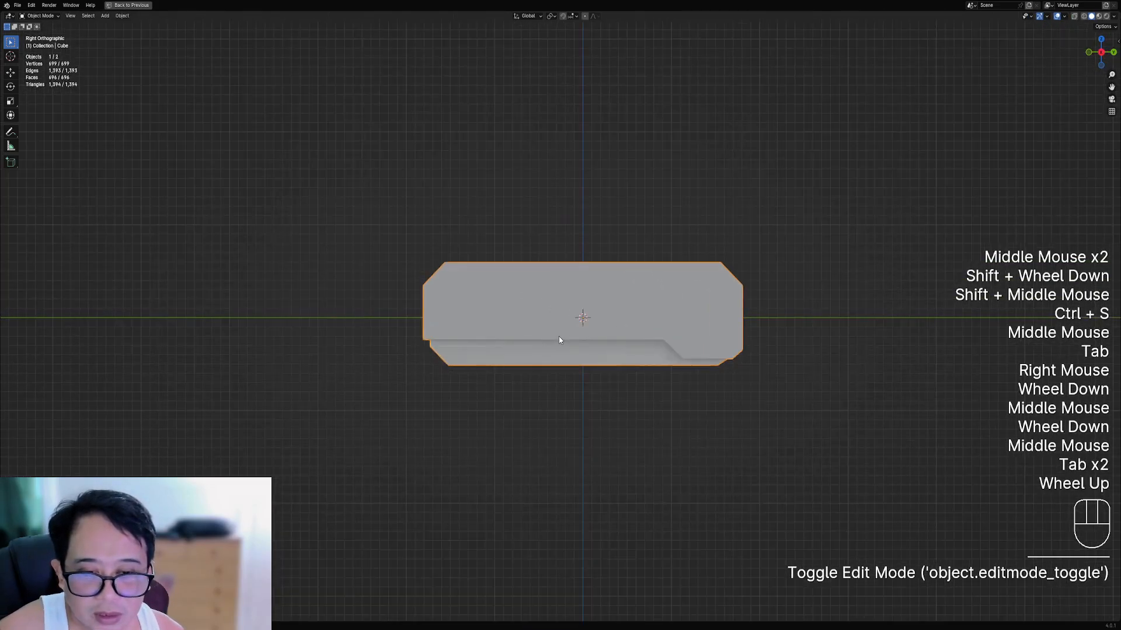
pyautogui.moveTo(580, 340); pyautogui.dragTo(783, 320, button='middle')
pyautogui.press('Tab')
pyautogui.scroll(1, 674, 330)
pyautogui.press('Tab')
pyautogui.scroll(2, 200, 318)
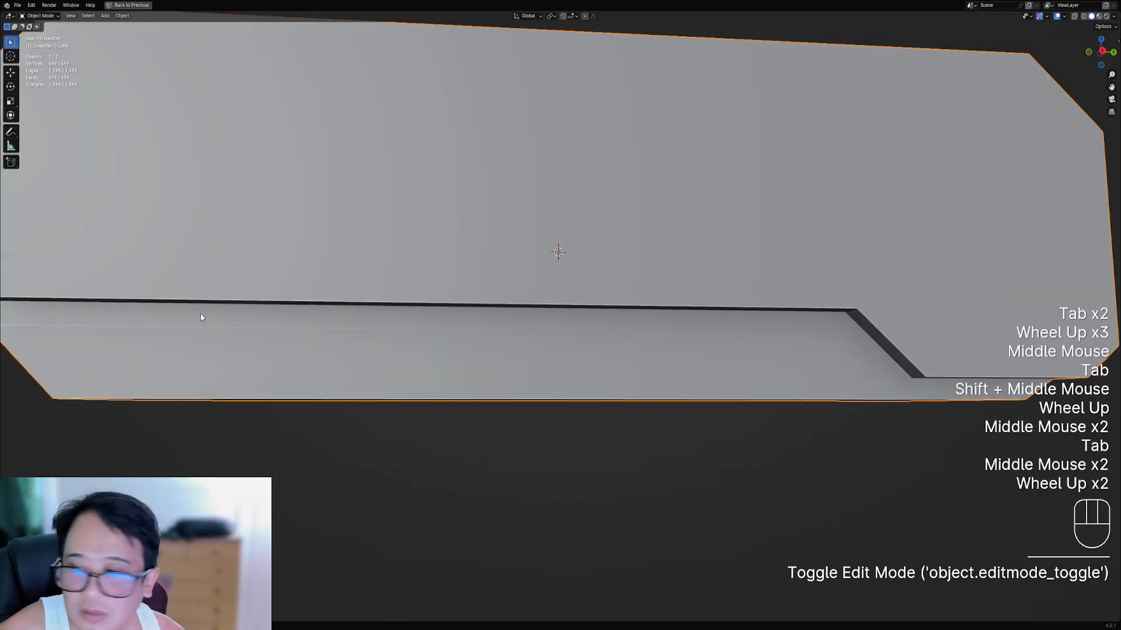
# - Inspect the shading and overhang of the recessed lower section at the body's open end
pyautogui.moveTo(200, 318); pyautogui.dragTo(85, 283, button='middle')
pyautogui.scroll(-1, 207, 305)
pyautogui.scroll(1, 207, 306)
pyautogui.keyDown('shift'); pyautogui.moveTo(237, 295); pyautogui.dragTo(427, 379, button='middle'); pyautogui.keyUp('shift')
pyautogui.scroll(1, 426, 378)
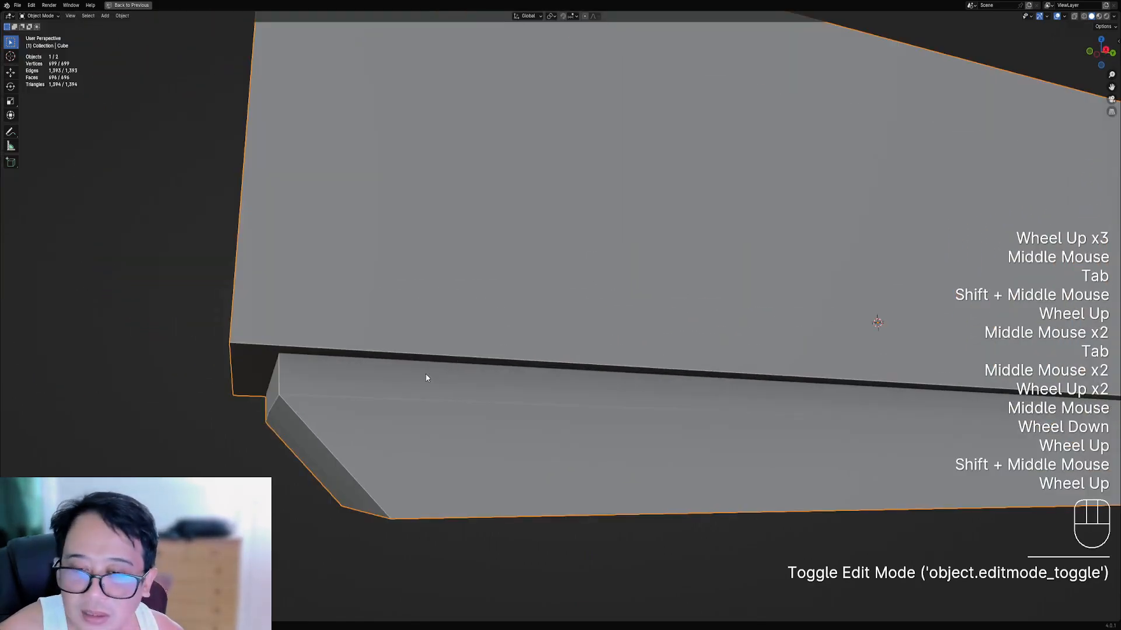
# - Select all linked flat faces along the recessed lower side of the body in Edit Mode
pyautogui.scroll(-3, 542, 390)
pyautogui.keyDown('shift'); pyautogui.moveTo(542, 390); pyautogui.dragTo(484, 330, button='middle'); pyautogui.keyUp('shift')
pyautogui.press('Tab')
pyautogui.press('3')
pyautogui.rightClick(484, 331)
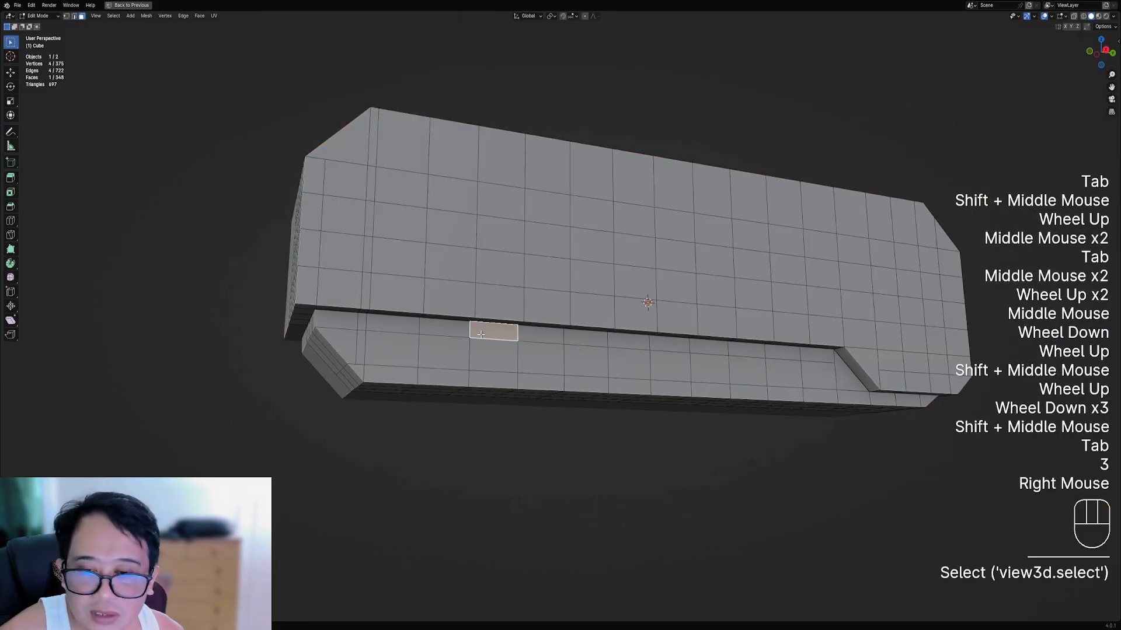
pyautogui.press('q')
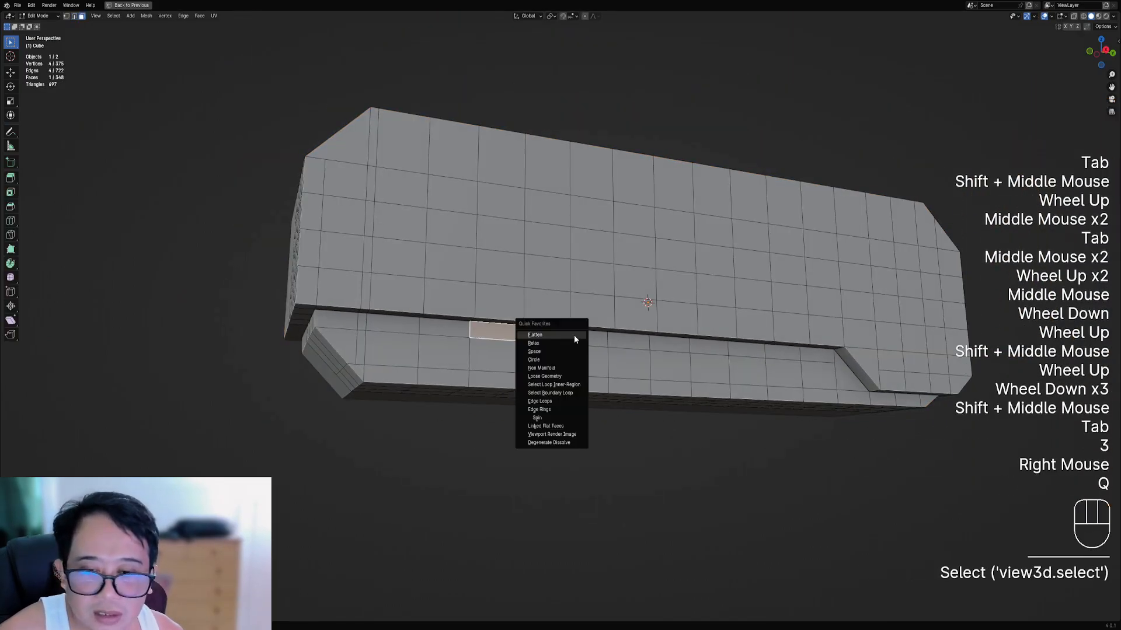
pyautogui.click(556, 431)
# - Add the four remaining narrow faces at the strip's far end to the selection and flatten it with LoopTools
pyautogui.scroll(-2, 689, 373)
pyautogui.moveTo(689, 373)
pyautogui.mouseDown(button='middle')
pyautogui.moveTo(733, 370)
pyautogui.moveTo(689, 373)
pyautogui.mouseUp(button='middle')
pyautogui.keyDown('shift'); pyautogui.scroll(1, 733, 370); pyautogui.keyUp('shift')
pyautogui.keyDown('shift'); pyautogui.moveTo(689, 374); pyautogui.dragTo(661, 372, button='middle'); pyautogui.keyUp('shift')
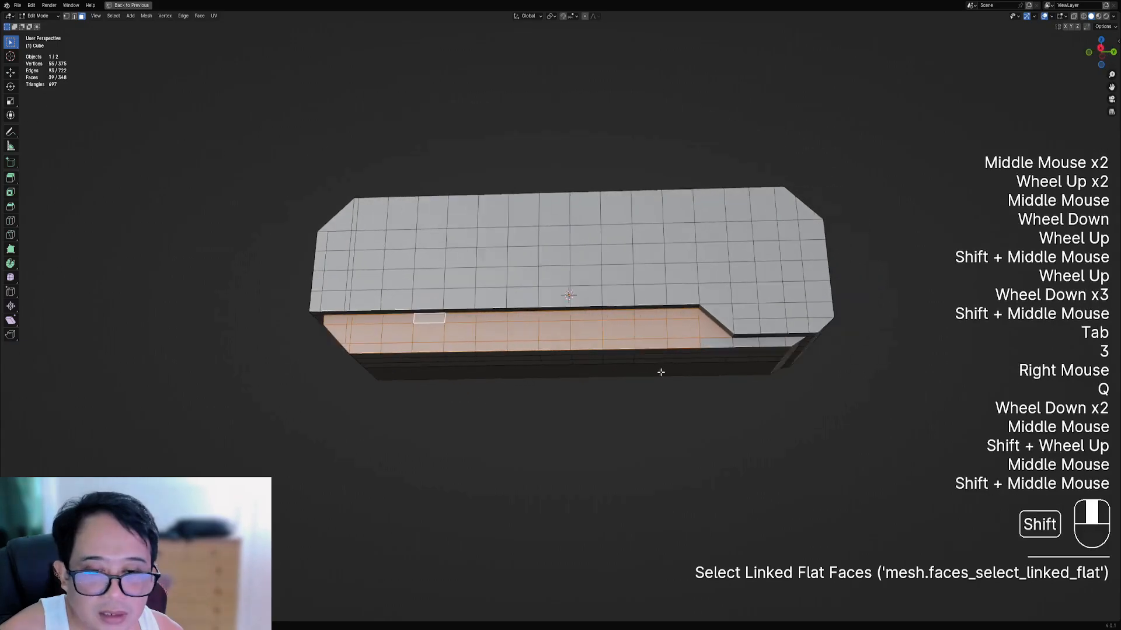
pyautogui.scroll(1, 660, 371)
pyautogui.keyDown('shift'); pyautogui.rightClick(613, 365); pyautogui.keyUp('shift')
pyautogui.keyDown('shift'); pyautogui.rightClick(642, 364); pyautogui.keyUp('shift')
pyautogui.keyDown('shift'); pyautogui.rightClick(682, 365); pyautogui.keyUp('shift')
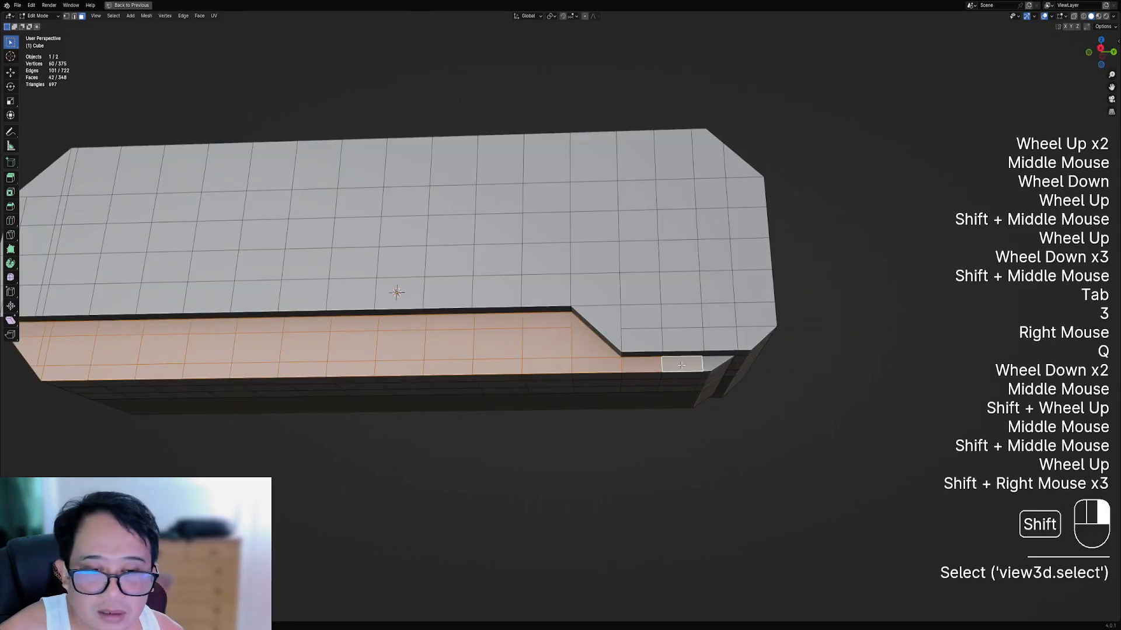
pyautogui.keyDown('shift'); pyautogui.rightClick(717, 363); pyautogui.keyUp('shift')
pyautogui.scroll(-1, 691, 270)
pyautogui.moveTo(717, 363); pyautogui.dragTo(723, 238, button='middle')
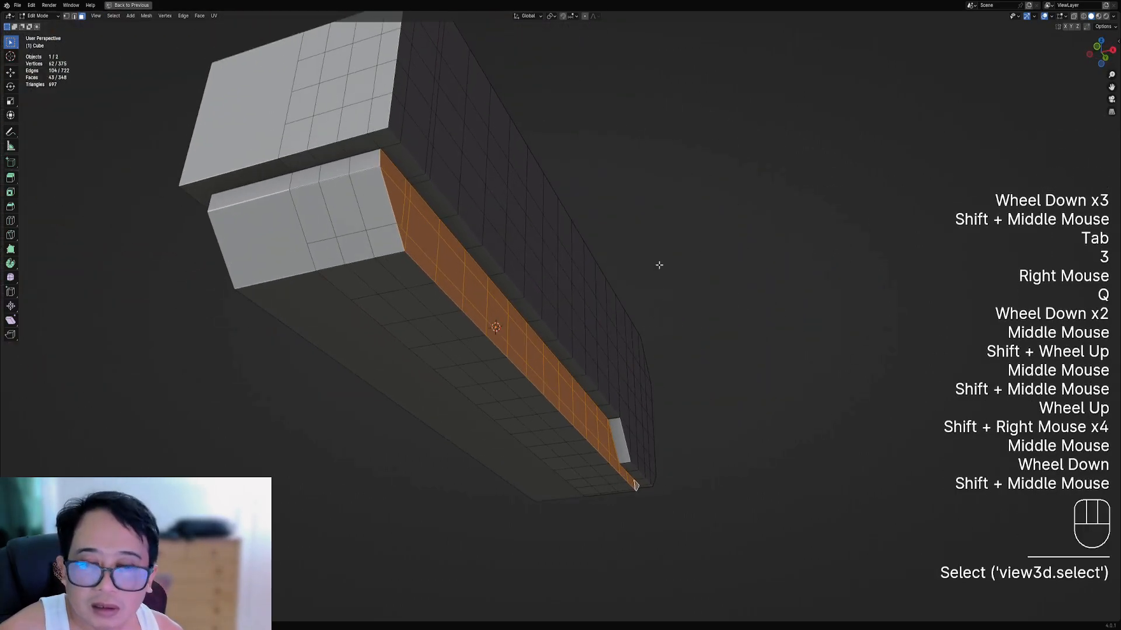
pyautogui.press('w')
pyautogui.moveTo(644, 270)
pyautogui.click(691, 295)
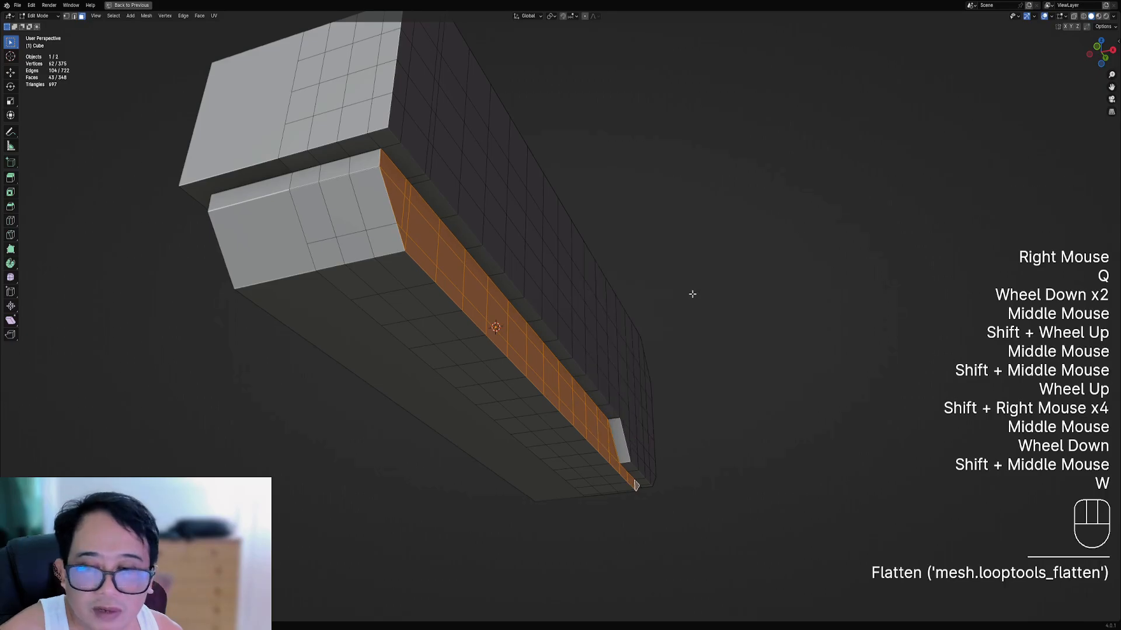
# - Return to Object Mode and save the file with the flattened recessed side
pyautogui.press('Tab')
pyautogui.scroll(-1, 690, 294)
pyautogui.moveTo(690, 294); pyautogui.dragTo(622, 320, button='middle')
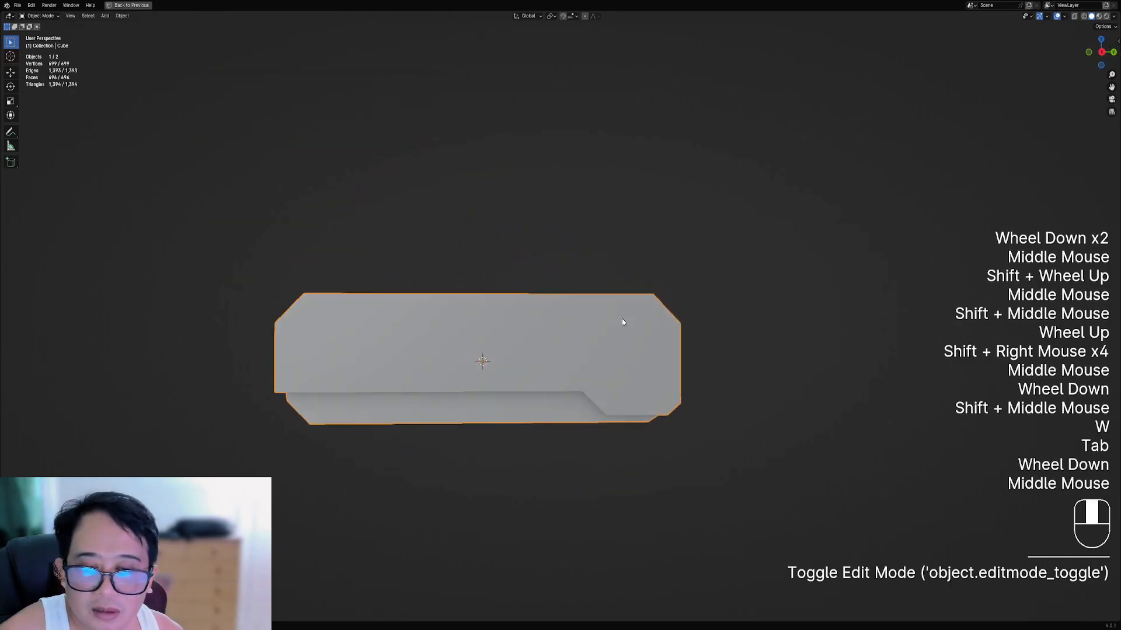
pyautogui.scroll(-1, 622, 322)
pyautogui.keyDown('shift'); pyautogui.scroll(-1, 622, 322); pyautogui.keyUp('shift')
pyautogui.keyDown('shift'); pyautogui.moveTo(531, 299); pyautogui.dragTo(580, 299, button='middle'); pyautogui.keyUp('shift')
pyautogui.scroll(1, 580, 300)
pyautogui.hotkey('ctrl', 's')
pyautogui.rightClick(574, 300)
pyautogui.press('Tab')
pyautogui.scroll(-1, 574, 300)
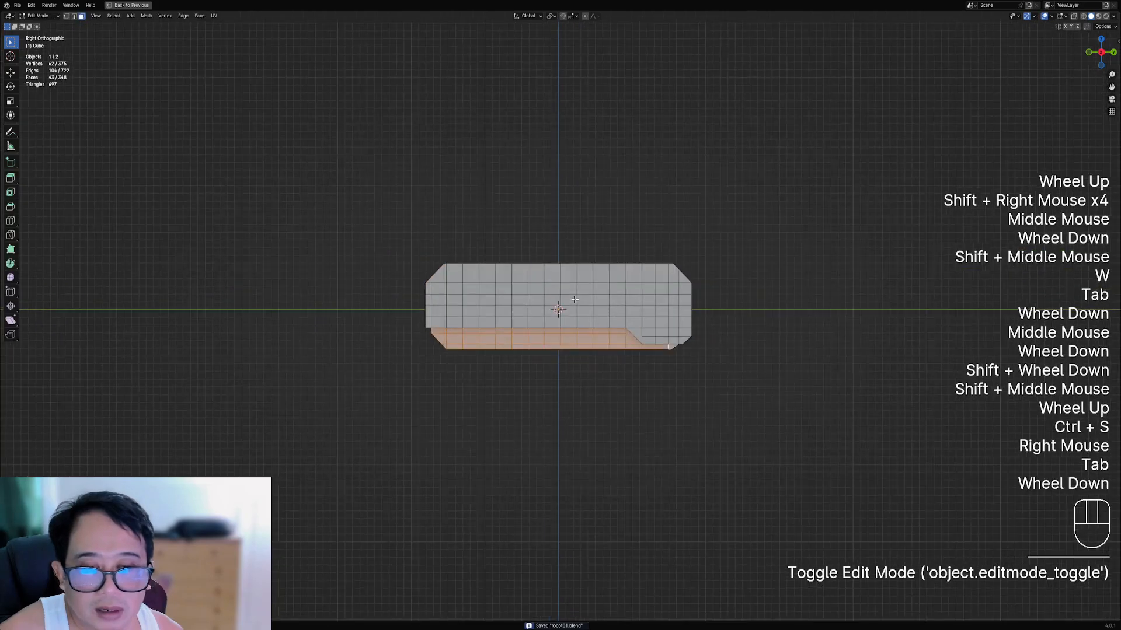
pyautogui.scroll(-1, 574, 300)
pyautogui.keyDown('shift'); pyautogui.moveTo(715, 345); pyautogui.dragTo(569, 286, button='middle'); pyautogui.keyUp('shift')
pyautogui.scroll(1, 569, 286)
pyautogui.press('Tab')
# - Try to draw a thin two-segment strip with Draw Faces, running from the recess to below the body
pyautogui.rightClick(566, 279)
pyautogui.hotkey('shift', 'ctrl', 'x')
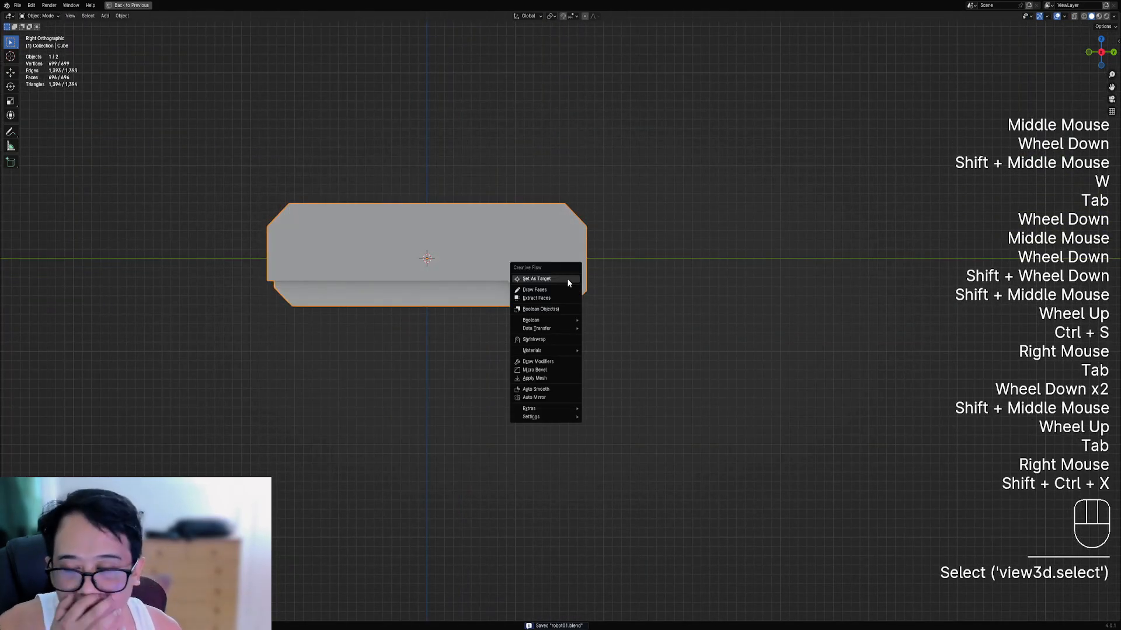
pyautogui.click(562, 289)
pyautogui.scroll(2, 513, 331)
pyautogui.moveTo(502, 311)
pyautogui.keyDown('shift'); pyautogui.mouseDown(button='middle')
pyautogui.moveTo(513, 331)
pyautogui.moveTo(518, 310)
pyautogui.mouseUp(button='middle'); pyautogui.keyUp('shift')
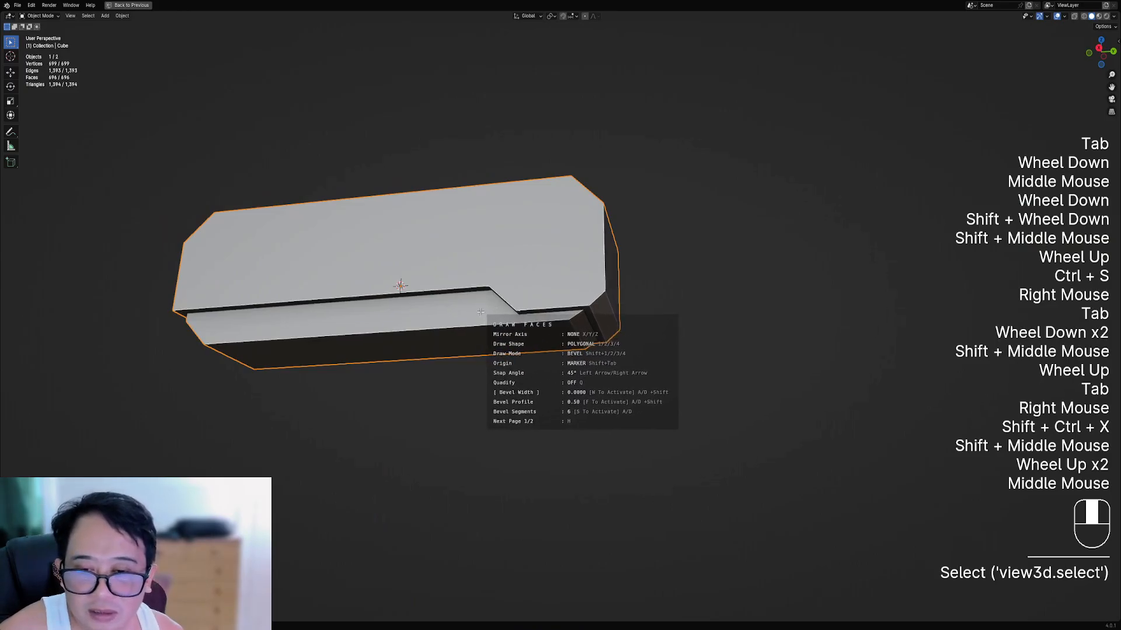
pyautogui.moveTo(490, 316); pyautogui.dragTo(530, 329, button='middle')
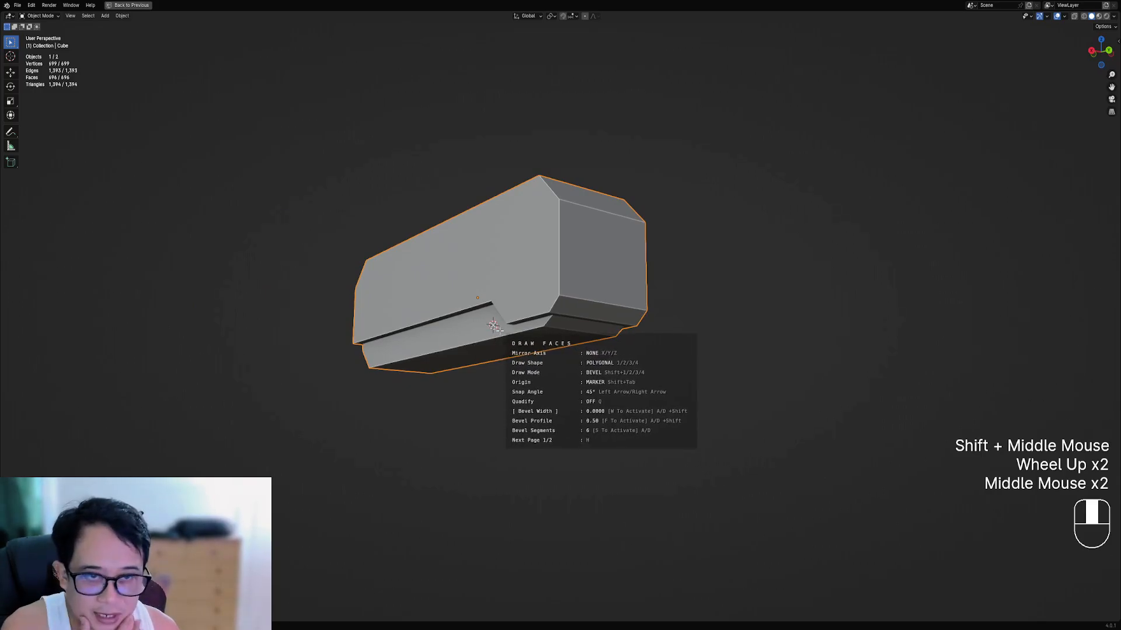
pyautogui.moveTo(495, 327)
pyautogui.mouseDown(button='middle')
pyautogui.moveTo(537, 329)
pyautogui.moveTo(486, 319)
pyautogui.mouseUp(button='middle')
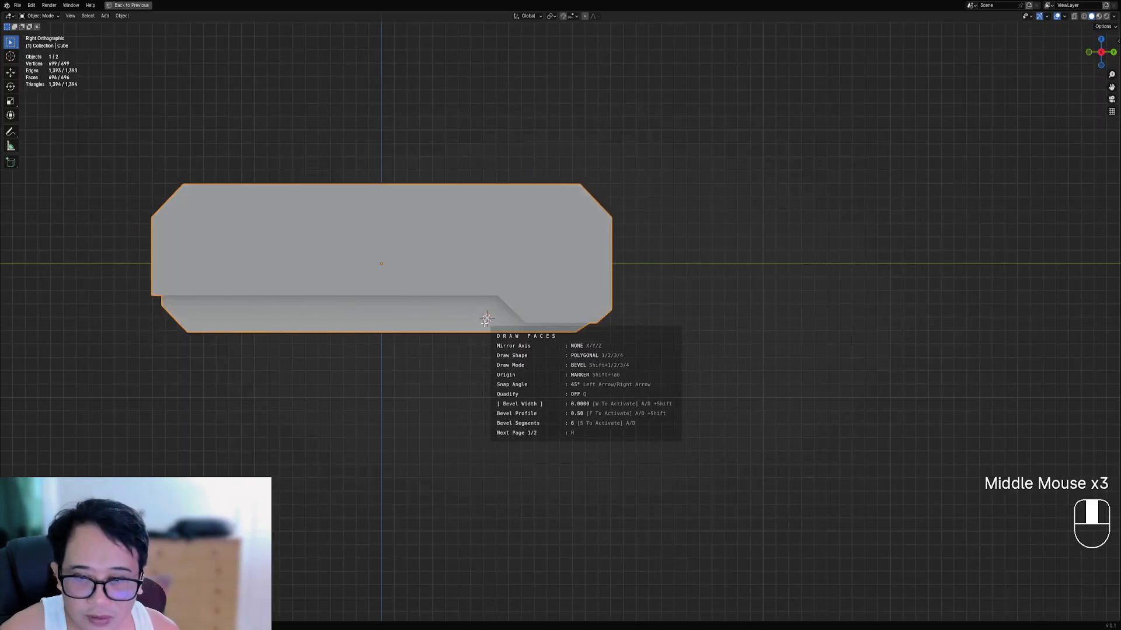
pyautogui.press('2')
pyautogui.click(475, 318)
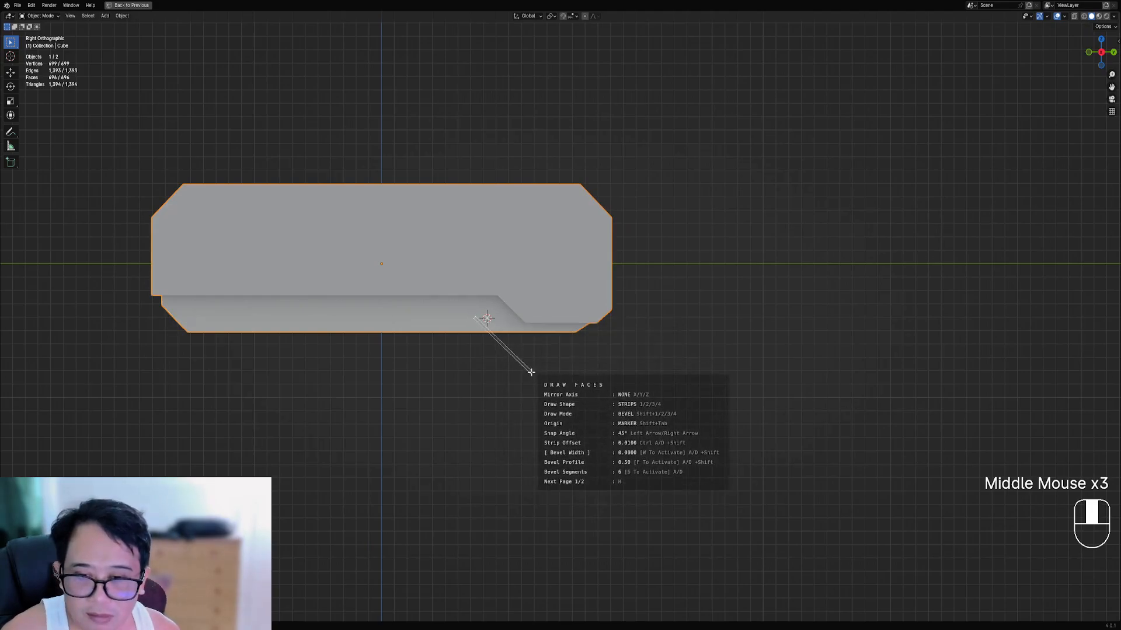
pyautogui.click(542, 403)
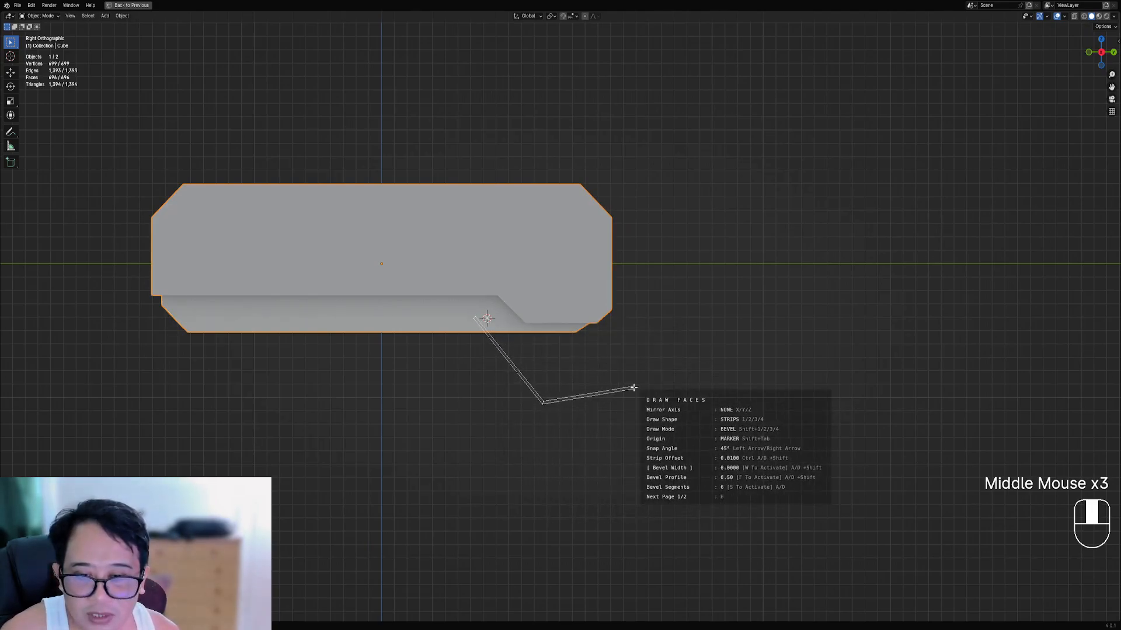
pyautogui.click(600, 393)
pyautogui.moveTo(602, 393); pyautogui.dragTo(684, 366, button='middle')
pyautogui.keyDown('ctrl'); pyautogui.moveTo(685, 366); pyautogui.dragTo(646, 367); pyautogui.keyUp('ctrl')
pyautogui.press('Escape')
pyautogui.scroll(-1, 534, 358)
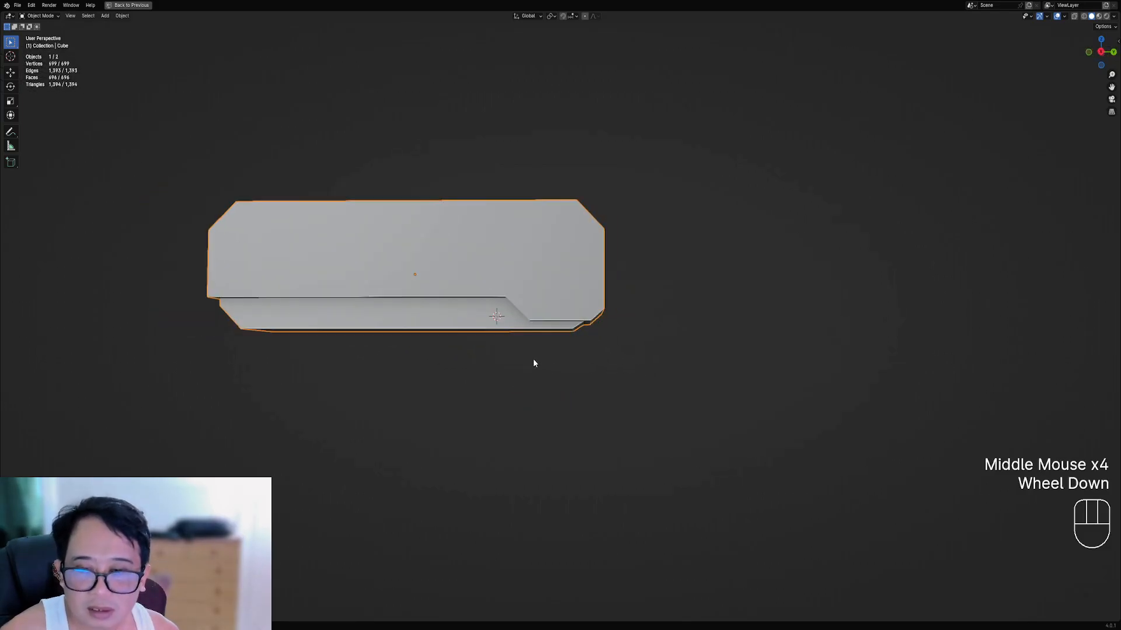
# - Try a Draw Faces strip from the recess in side view, widened to an offset of 0.1596 with a beveled bend
pyautogui.keyDown('alt'); pyautogui.moveTo(533, 359); pyautogui.dragTo(538, 306, button='middle'); pyautogui.keyUp('alt')
pyautogui.rightClick(537, 300)
pyautogui.hotkey('shift', 'ctrl', 'x')
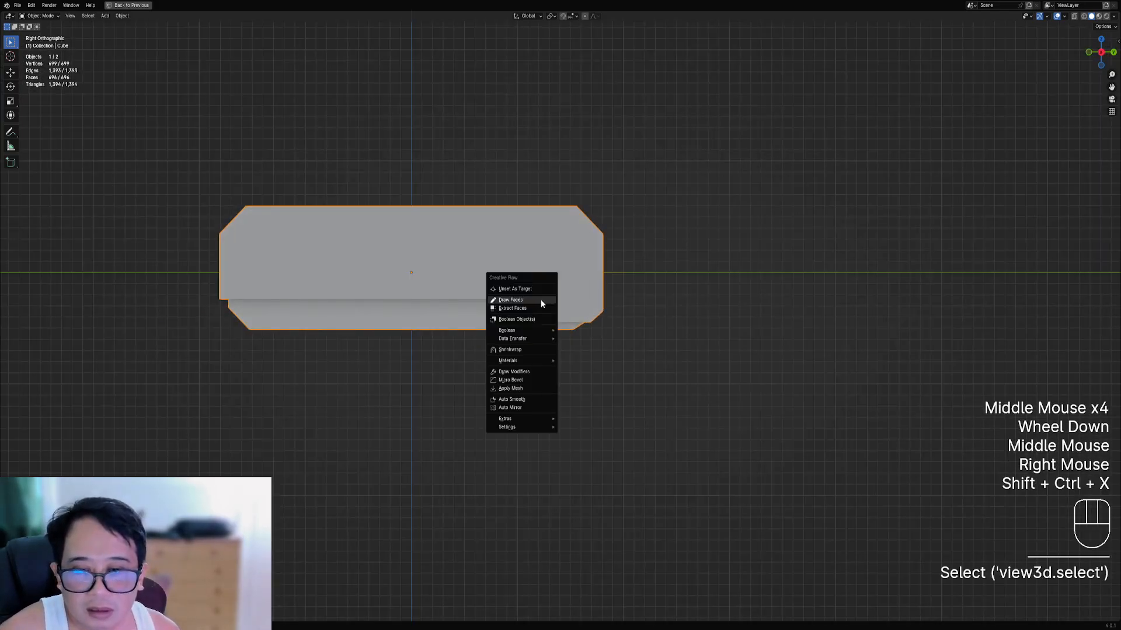
pyautogui.click(541, 299)
pyautogui.keyDown('shift'); pyautogui.moveTo(536, 364); pyautogui.dragTo(530, 337, button='middle'); pyautogui.keyUp('shift')
pyautogui.scroll(1, 522, 324)
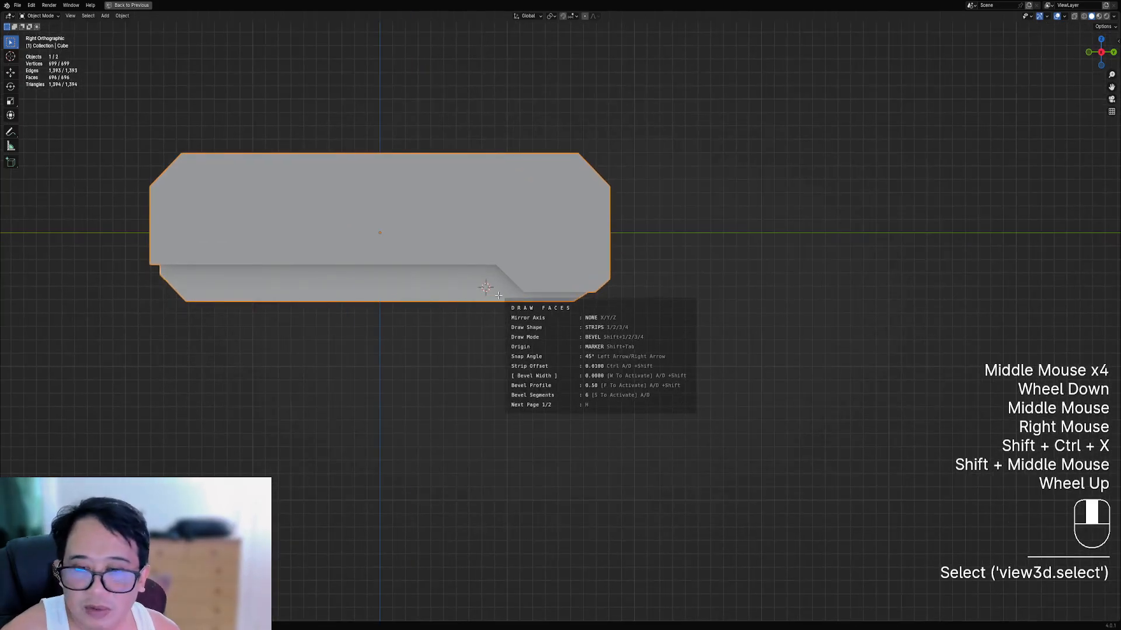
pyautogui.click(484, 285)
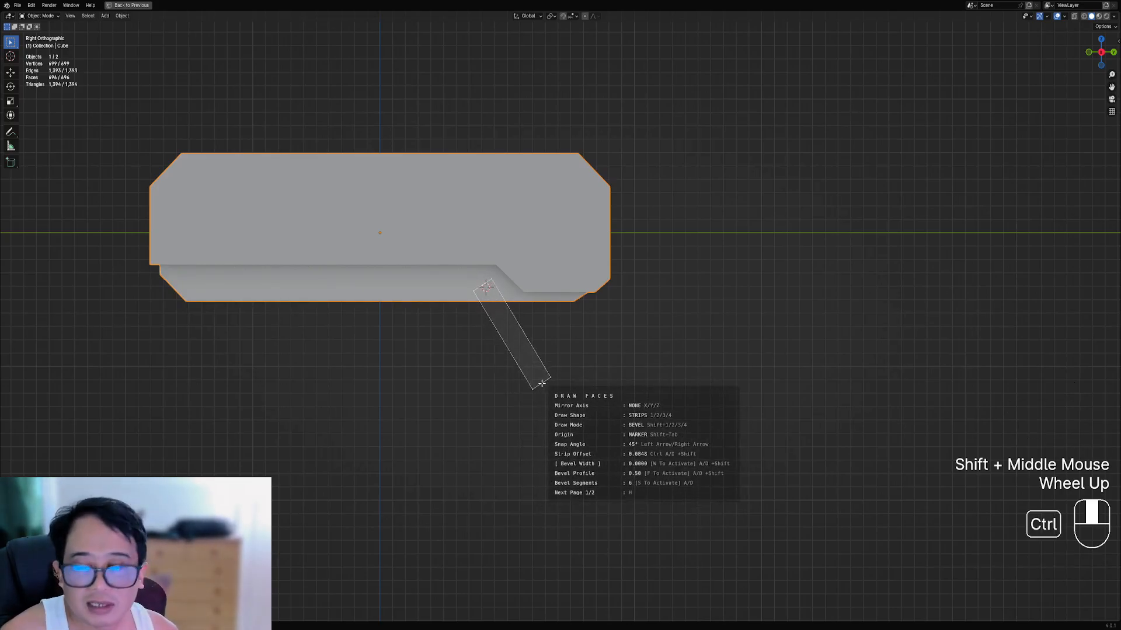
pyautogui.keyDown('ctrl'); pyautogui.scroll(3, 541, 382); pyautogui.keyUp('ctrl')
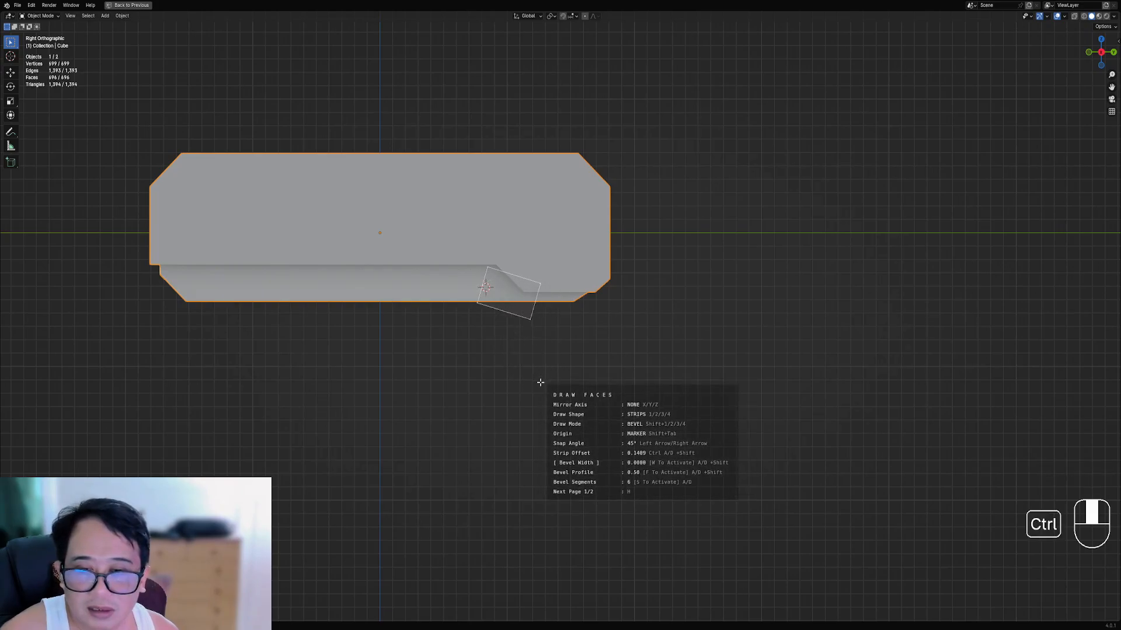
pyautogui.keyDown('ctrl'); pyautogui.scroll(1, 576, 300); pyautogui.keyUp('ctrl')
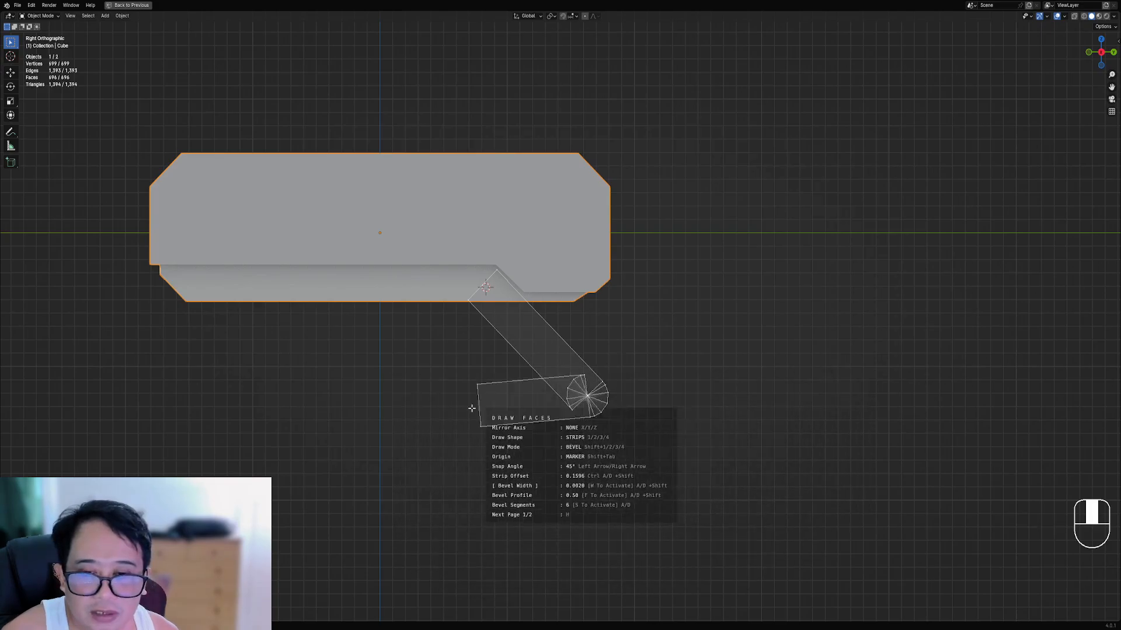
pyautogui.rightClick(538, 428)
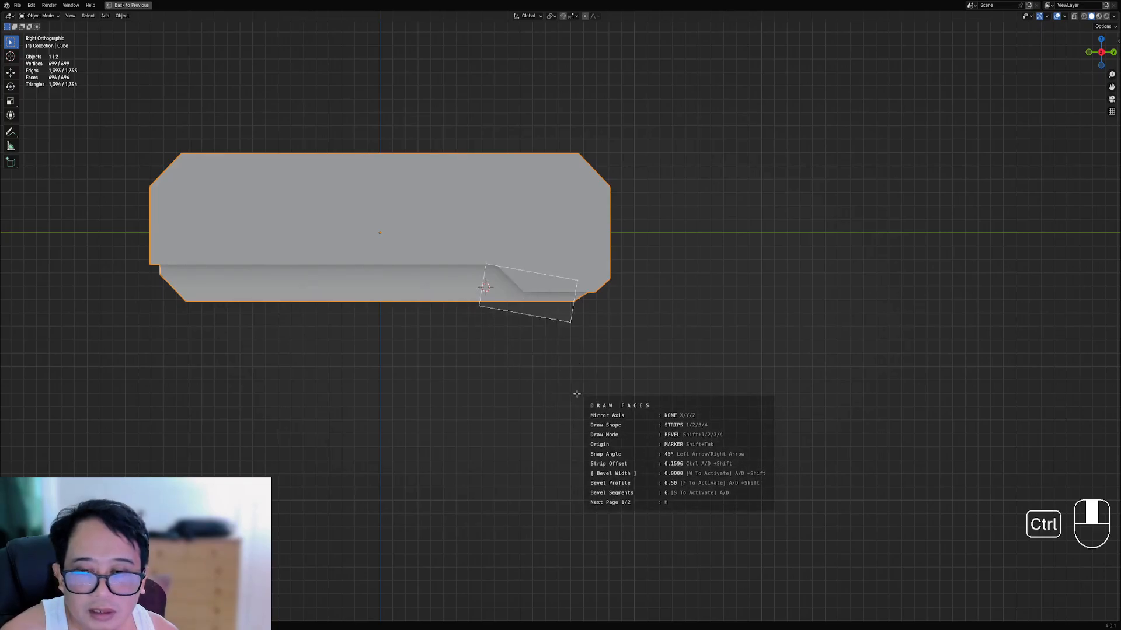
# - Try to complete the wide strip as a leg with a 45° upper segment and a vertical lower segment
pyautogui.keyDown('shift'); pyautogui.click(586, 396); pyautogui.keyUp('shift')
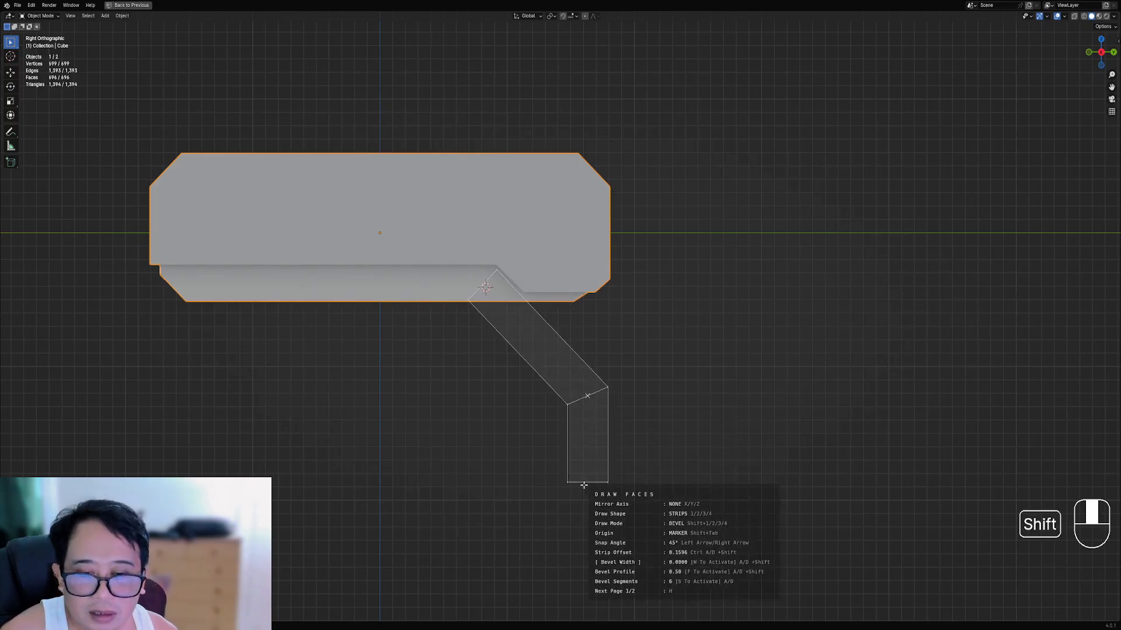
pyautogui.click(584, 537)
pyautogui.scroll(-1, 590, 525)
pyautogui.moveTo(593, 520)
pyautogui.mouseDown(button='middle')
pyautogui.moveTo(622, 463)
pyautogui.moveTo(597, 468)
pyautogui.moveTo(575, 449)
pyautogui.moveTo(525, 457)
pyautogui.moveTo(624, 462)
pyautogui.mouseUp(button='middle')
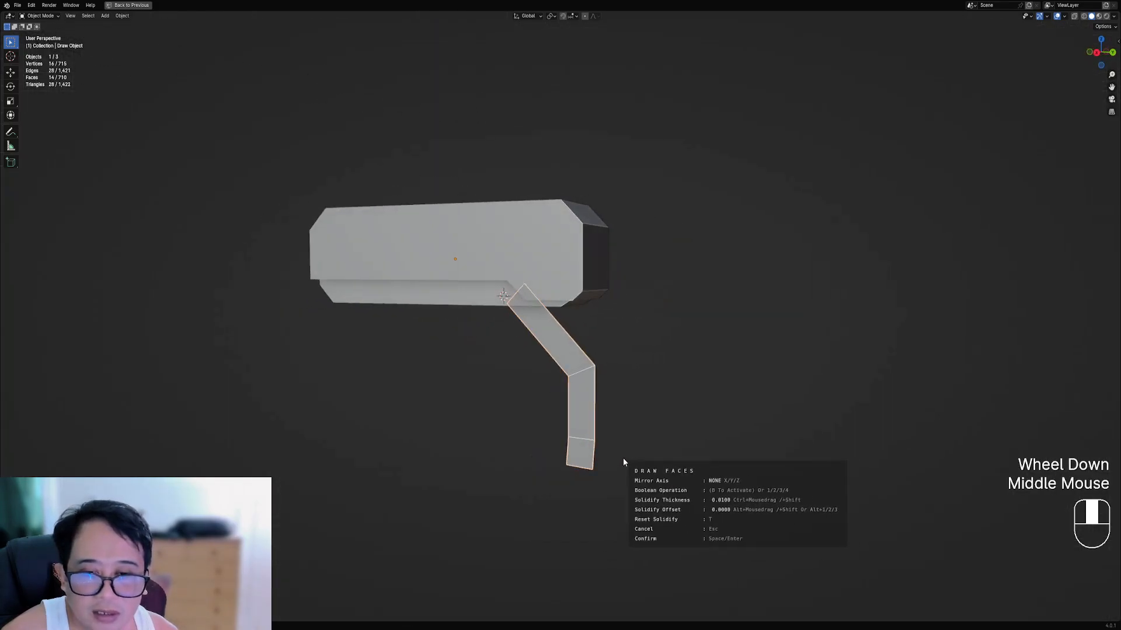
pyautogui.scroll(2, 543, 379)
pyautogui.moveTo(548, 367)
pyautogui.mouseDown(button='middle')
pyautogui.moveTo(540, 327)
pyautogui.moveTo(482, 279)
pyautogui.moveTo(522, 315)
pyautogui.mouseUp(button='middle')
# - Draw a leg strip with Draw Faces at 0.1222 strip offset, slanting 45° down from the recess into a vertical lower segment
pyautogui.rightClick(494, 277)
pyautogui.hotkey('shift', 'ctrl', 'x')
pyautogui.click(494, 278)
pyautogui.press('4')
pyautogui.click(471, 287)
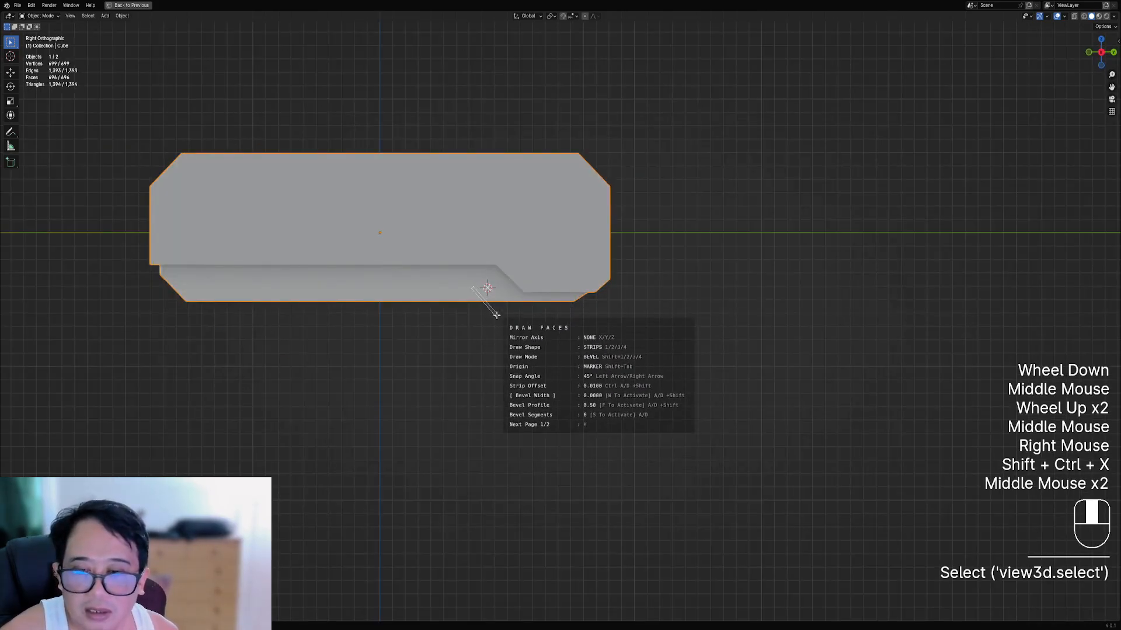
pyautogui.hotkey('ctrl', 'd')
pyautogui.hotkey('ctrl', 'd')
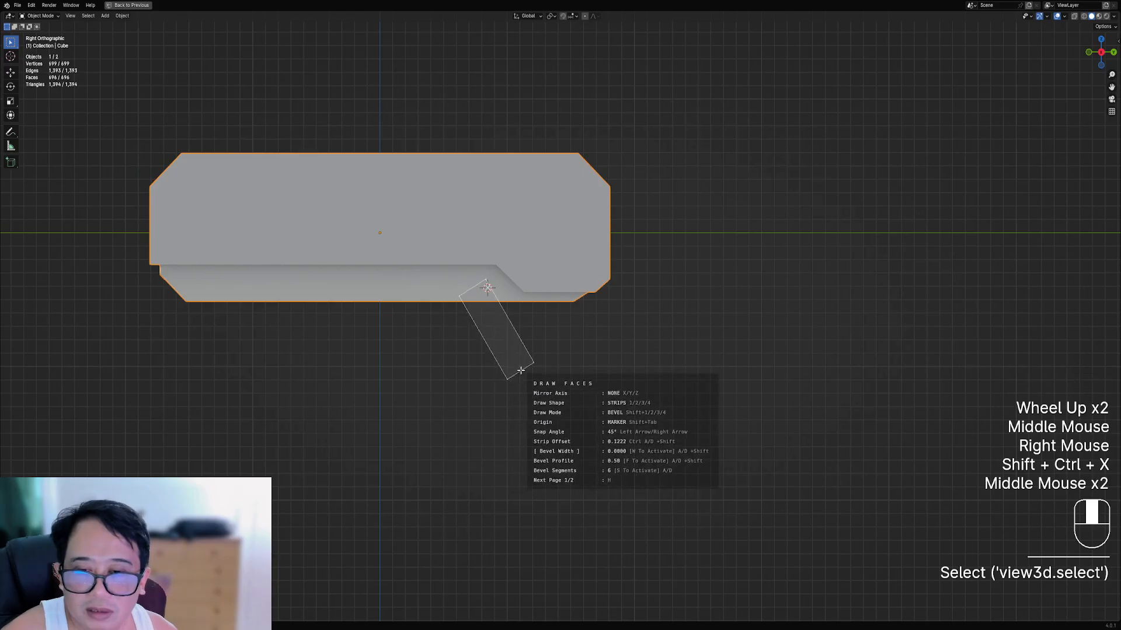
pyautogui.hotkey('ctrl', 'z')
pyautogui.keyDown('shift'); pyautogui.click(486, 287); pyautogui.keyUp('shift')
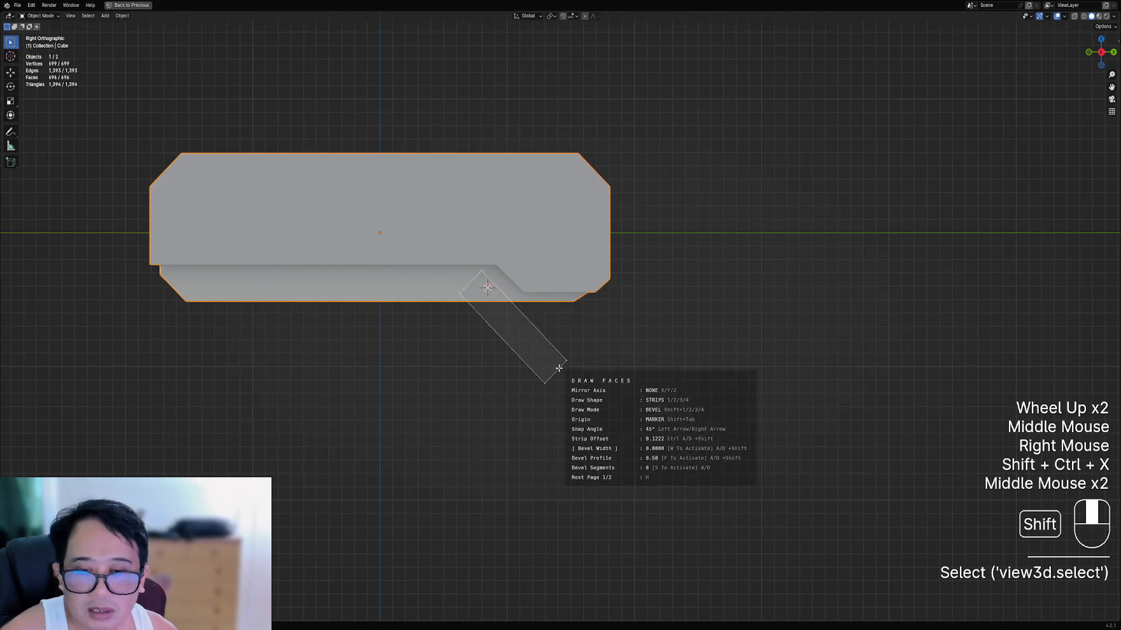
pyautogui.keyDown('shift'); pyautogui.click(556, 374); pyautogui.keyUp('shift')
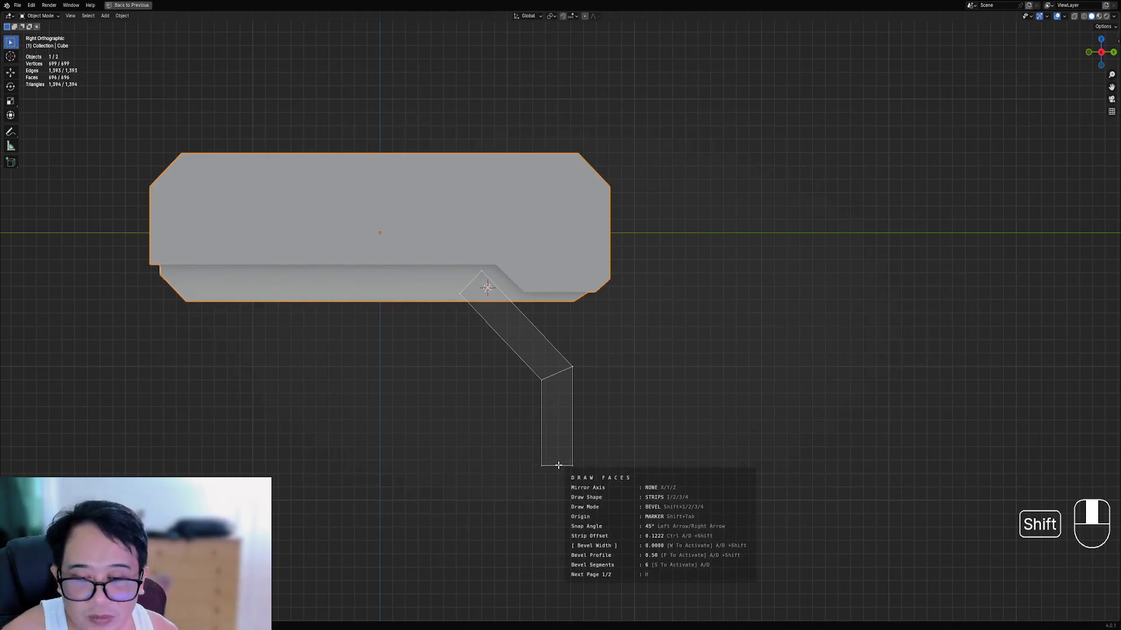
pyautogui.press('space')
# - Give the leg strip a solidify thickness of -0.3187 and mirror it across the X axis
pyautogui.moveTo(665, 398)
pyautogui.mouseDown(button='middle')
pyautogui.moveTo(611, 397)
pyautogui.moveTo(629, 398)
pyautogui.mouseUp(button='middle')
pyautogui.press('x')
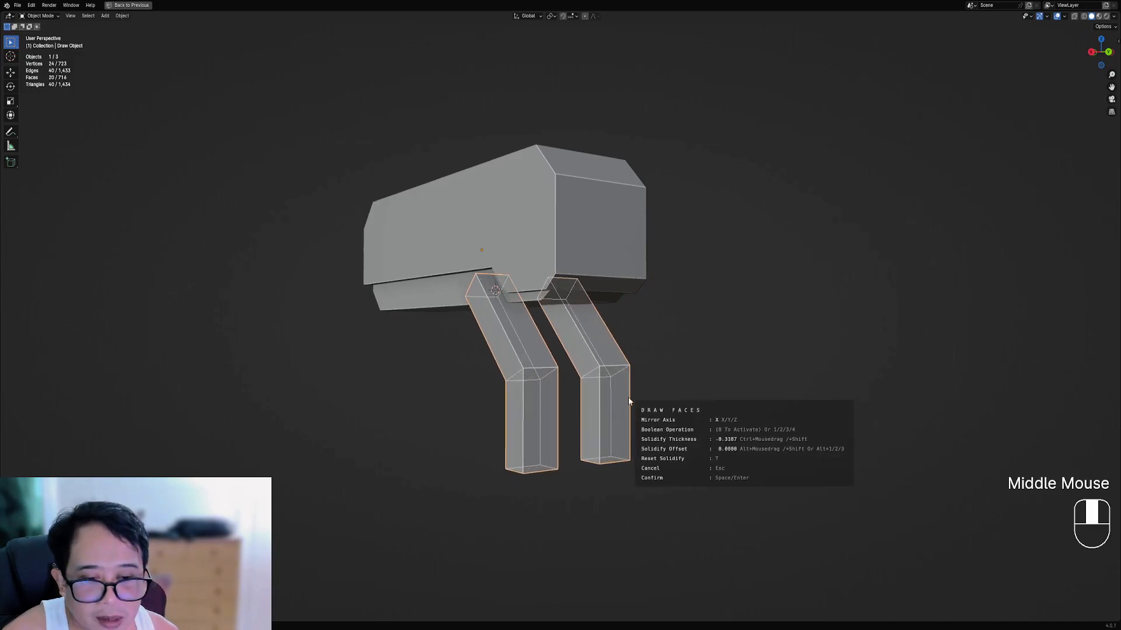
pyautogui.scroll(2, 628, 396)
pyautogui.moveTo(620, 394)
pyautogui.mouseDown(button='middle')
pyautogui.moveTo(598, 394)
pyautogui.moveTo(620, 401)
pyautogui.mouseUp(button='middle')
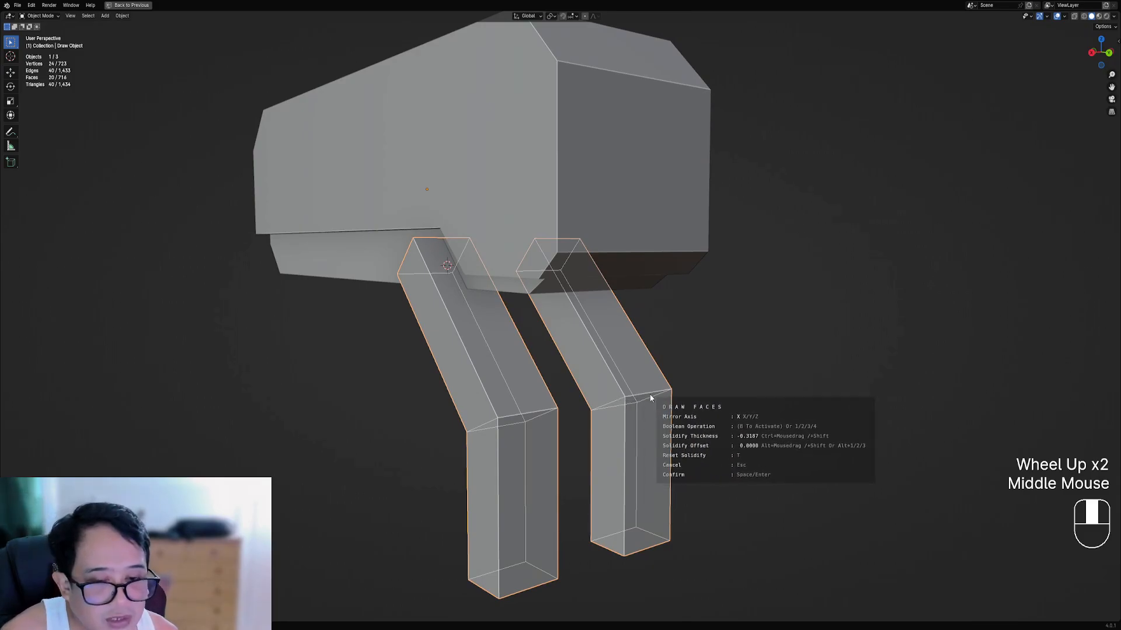
# - Try other solidify thicknesses and negative offsets on the mirrored legs and reset the solidify settings
pyautogui.press('ctrl')
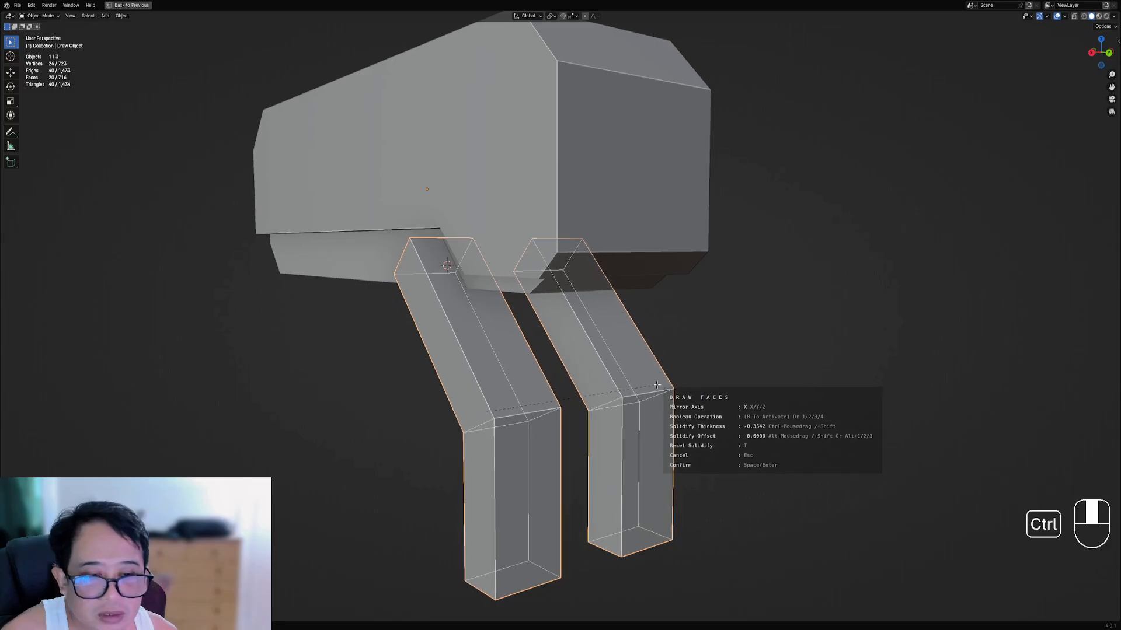
pyautogui.press('alt')
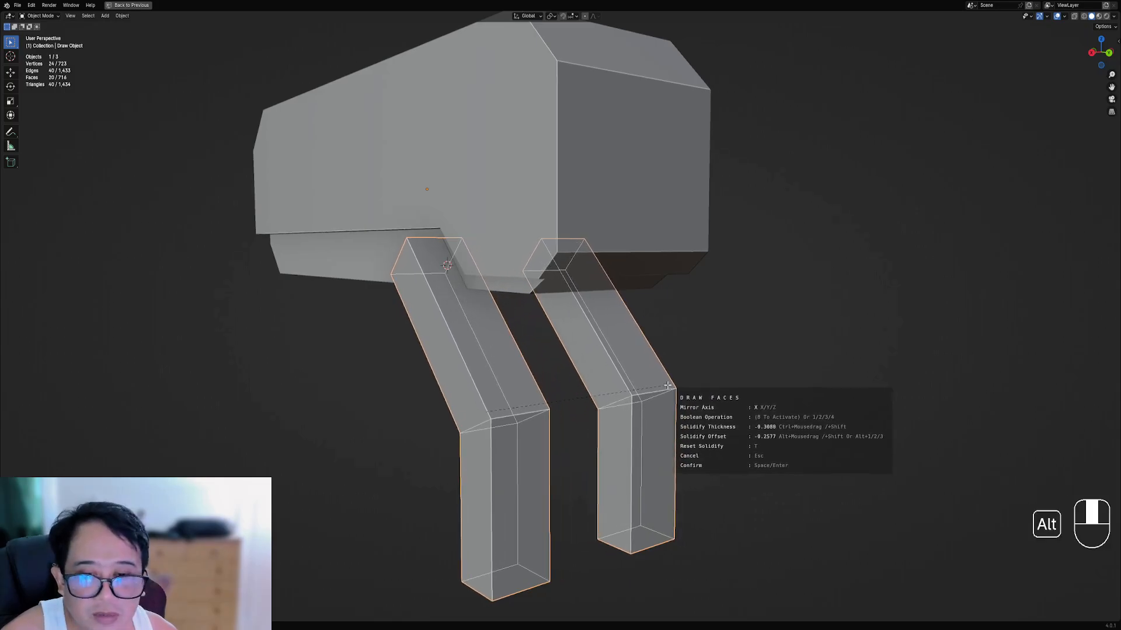
pyautogui.press('shift')
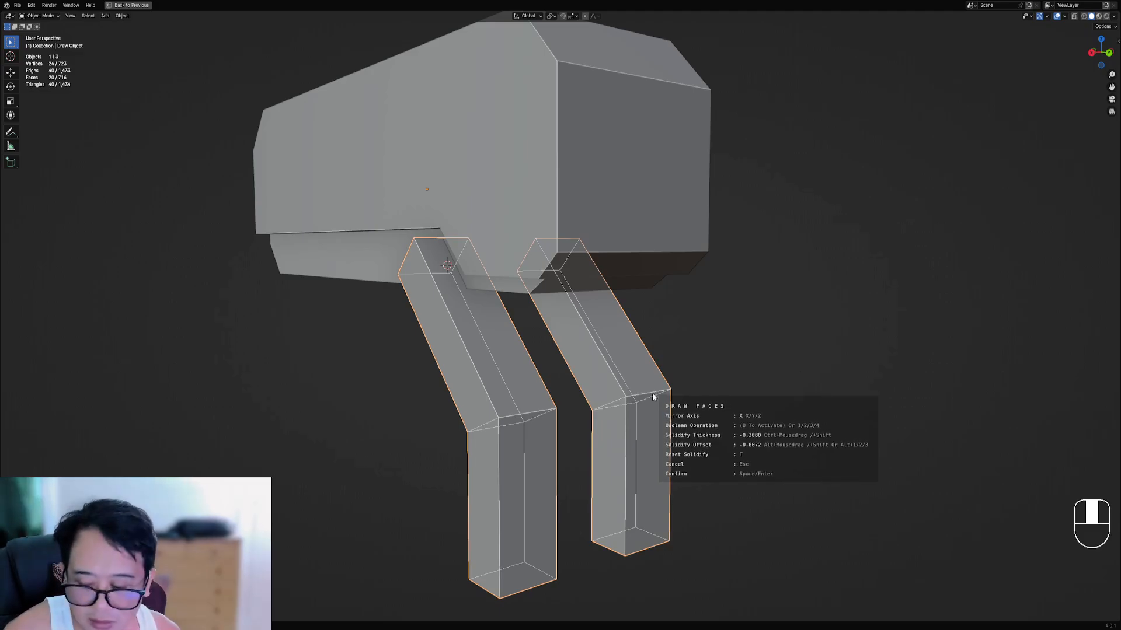
pyautogui.press('t')
# - Try a solidify thickness of about -0.2969 on the mirrored legs and compare the offset presets -1, 0 and 1
pyautogui.press('ctrl')
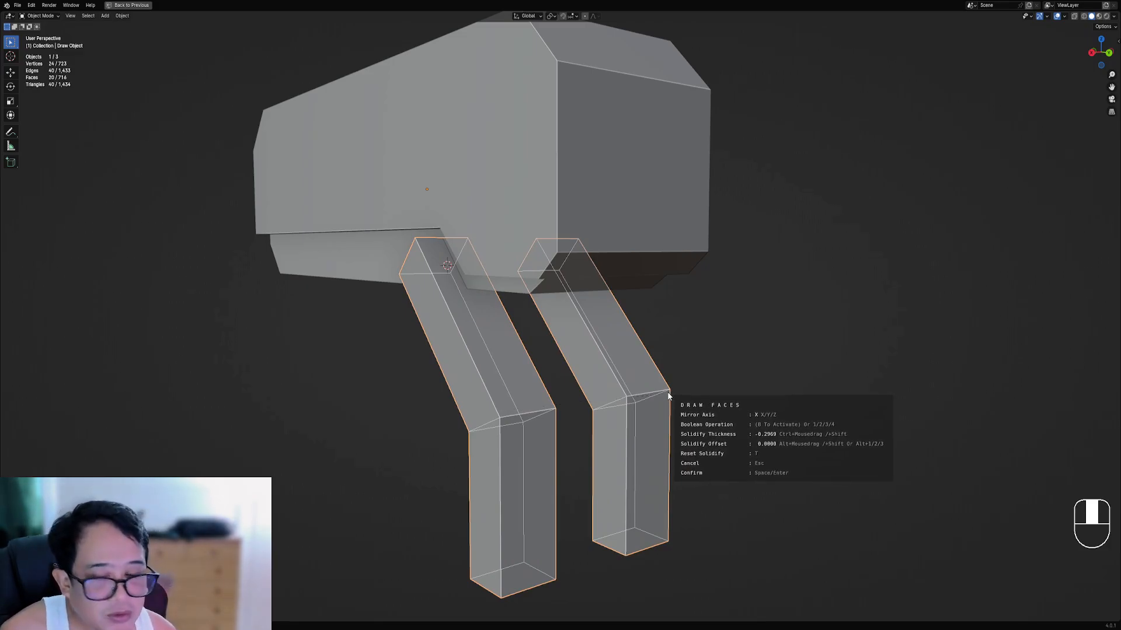
pyautogui.press('alt')
pyautogui.moveTo(679, 394); pyautogui.dragTo(664, 391, button='middle')
pyautogui.hotkey('alt', '1')
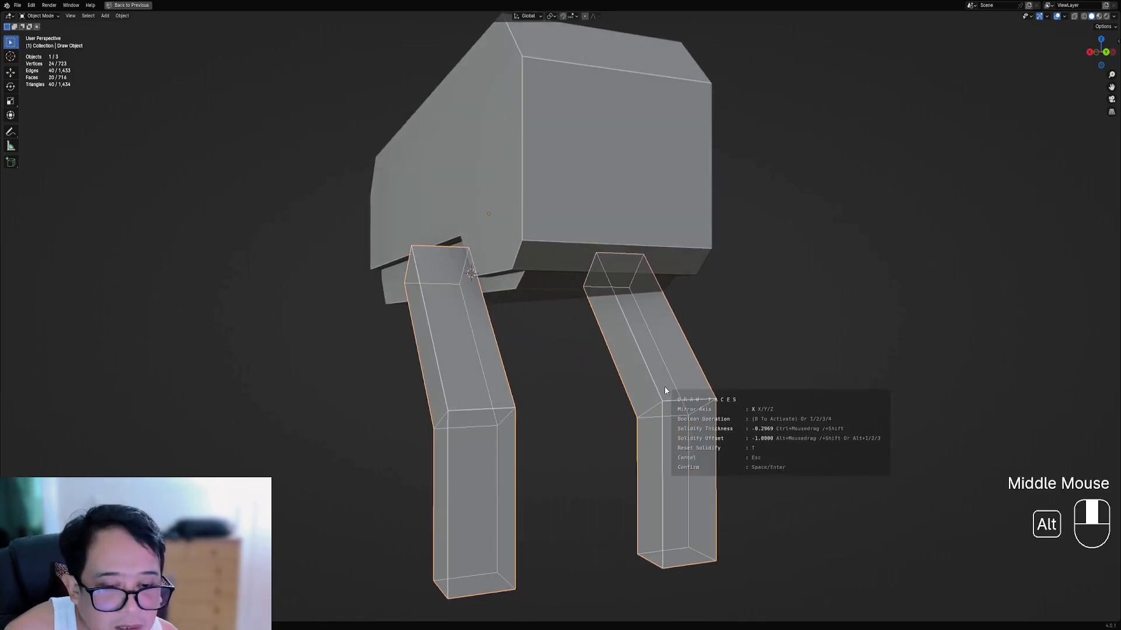
pyautogui.hotkey('alt', '2')
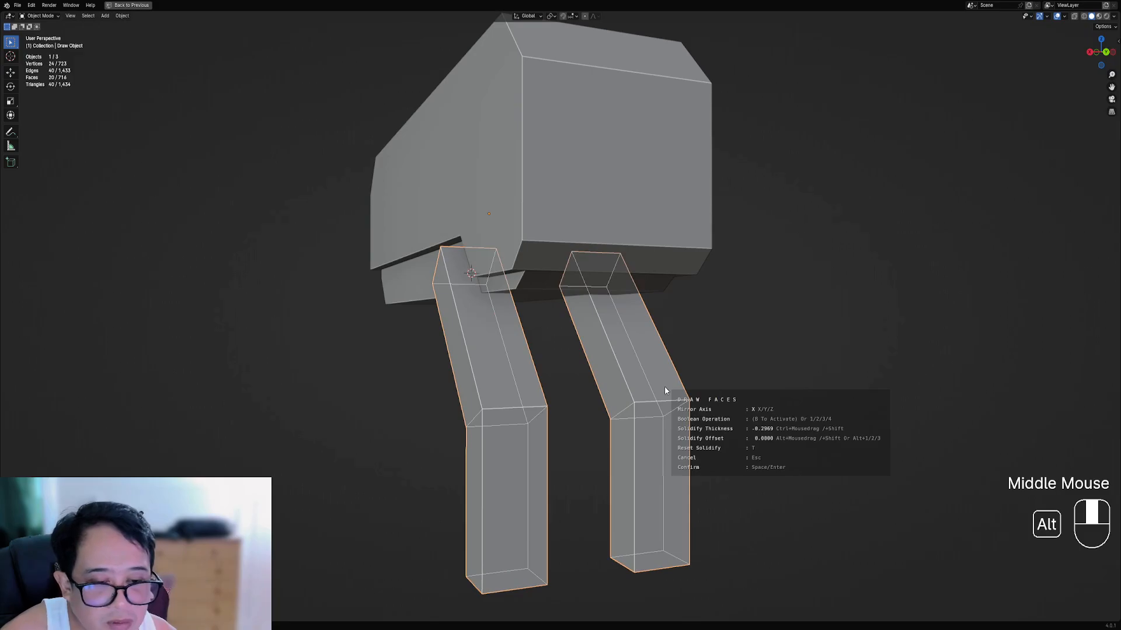
pyautogui.hotkey('alt', '1')
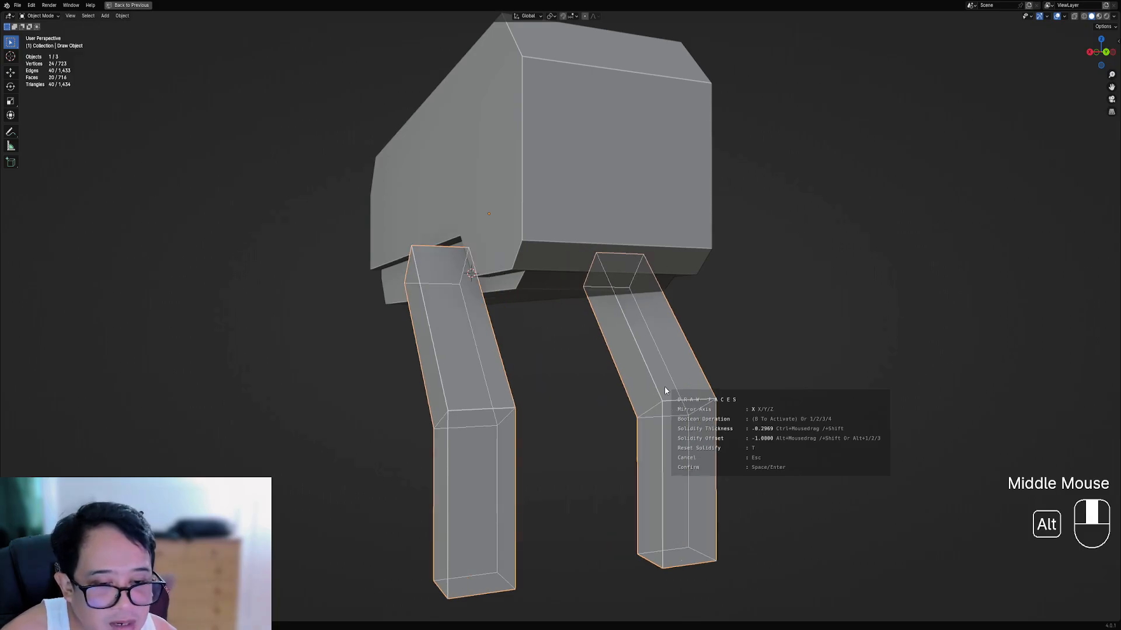
pyautogui.hotkey('alt', '2')
pyautogui.hotkey('alt', '3')
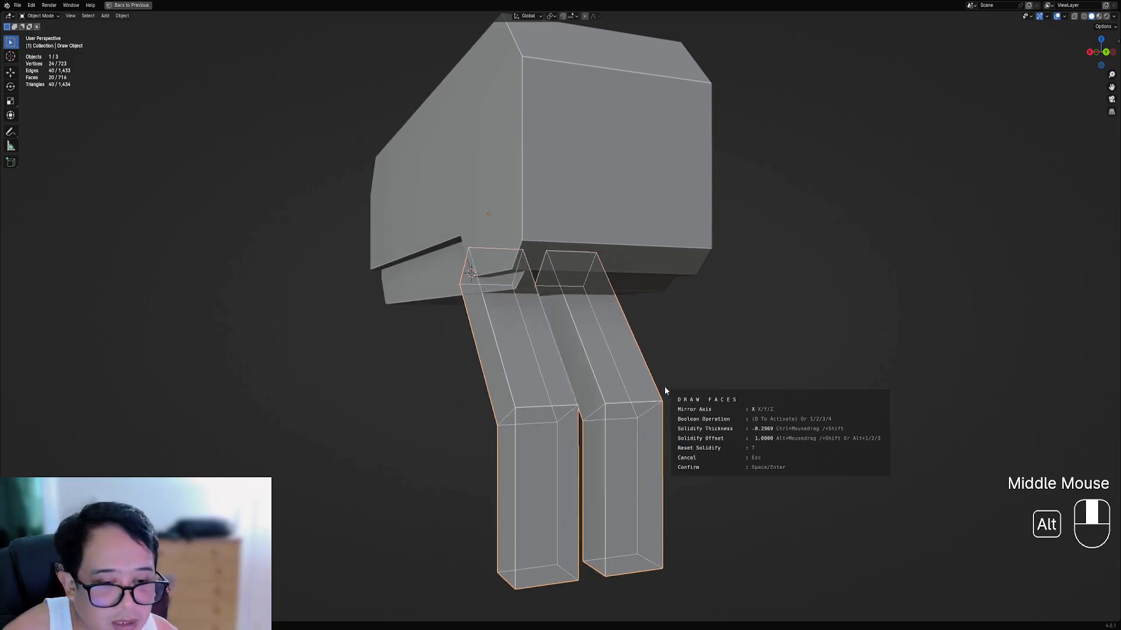
pyautogui.hotkey('alt', '1')
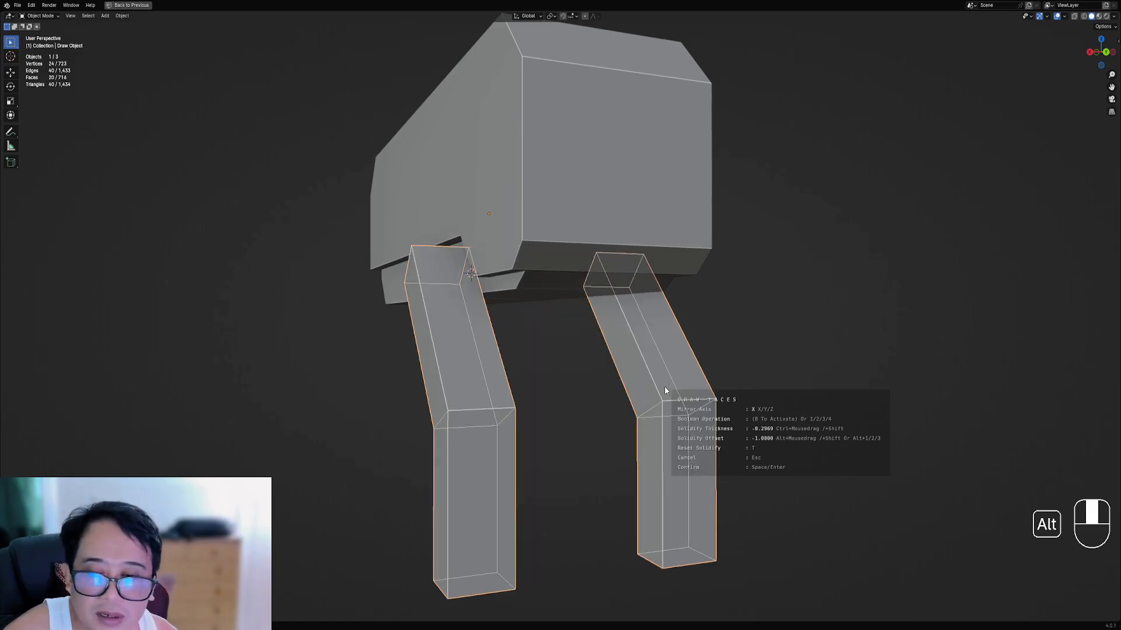
# - Try the solidify offset presets again while checking how the legs meet the body's underside
pyautogui.moveTo(664, 386); pyautogui.dragTo(573, 334, button='middle')
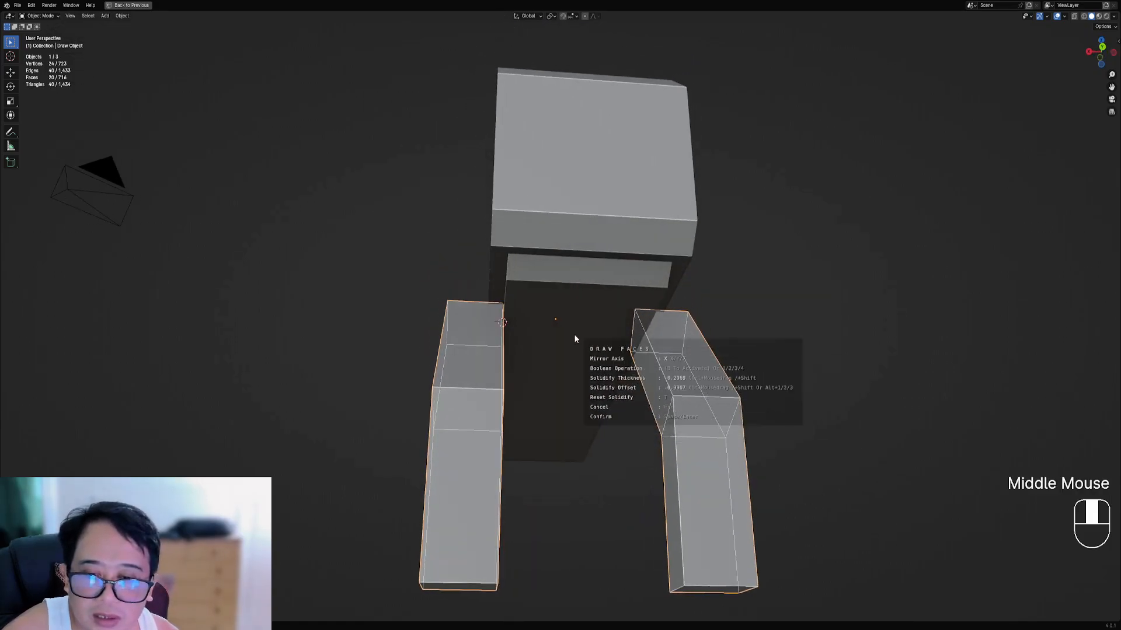
pyautogui.scroll(2, 573, 334)
pyautogui.moveTo(474, 303); pyautogui.dragTo(552, 366, button='middle')
pyautogui.scroll(2, 537, 357)
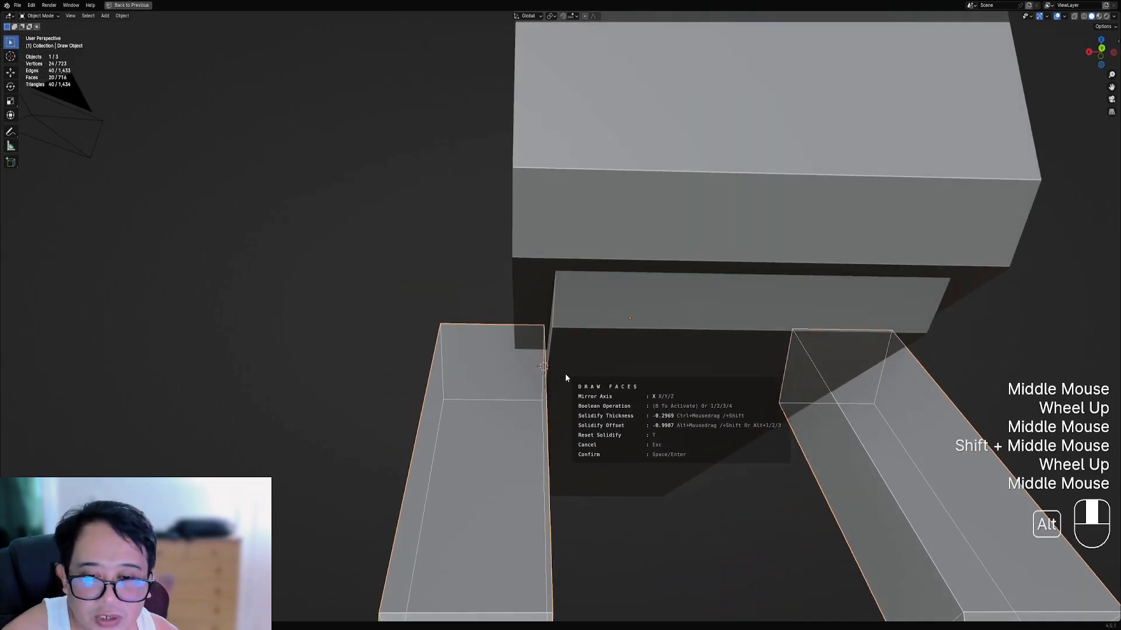
pyautogui.hotkey('alt', '2')
pyautogui.hotkey('alt', '3')
pyautogui.hotkey('alt', '1')
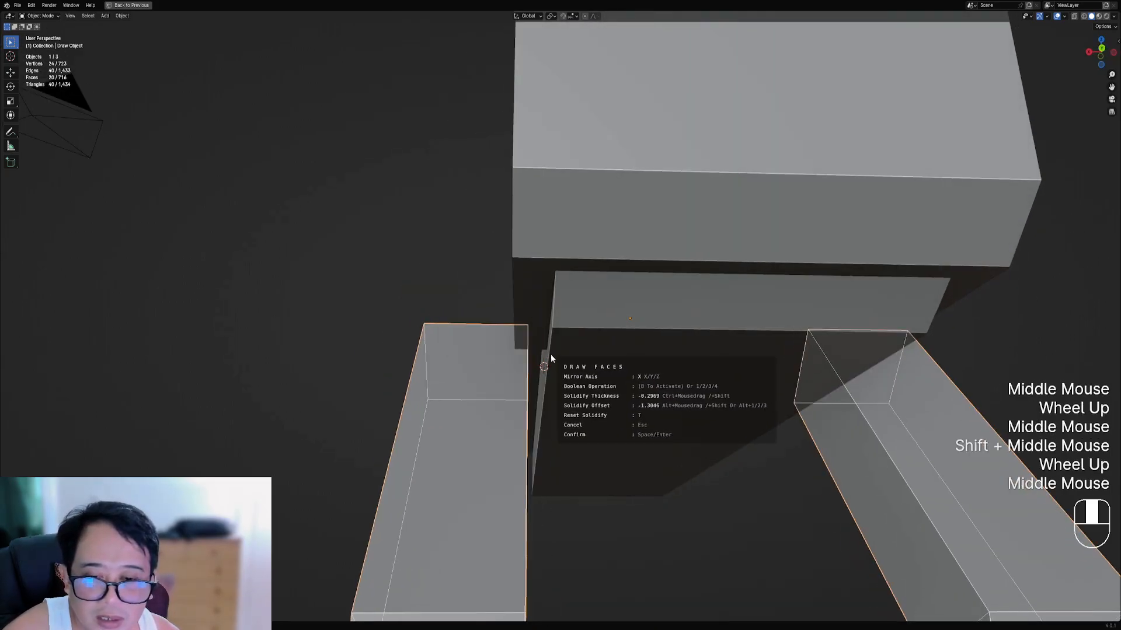
# - Reset the legs' solidify settings, set the offset to -1, and make the thickness about -0.1753
pyautogui.press('t')
pyautogui.hotkey('alt', '1')
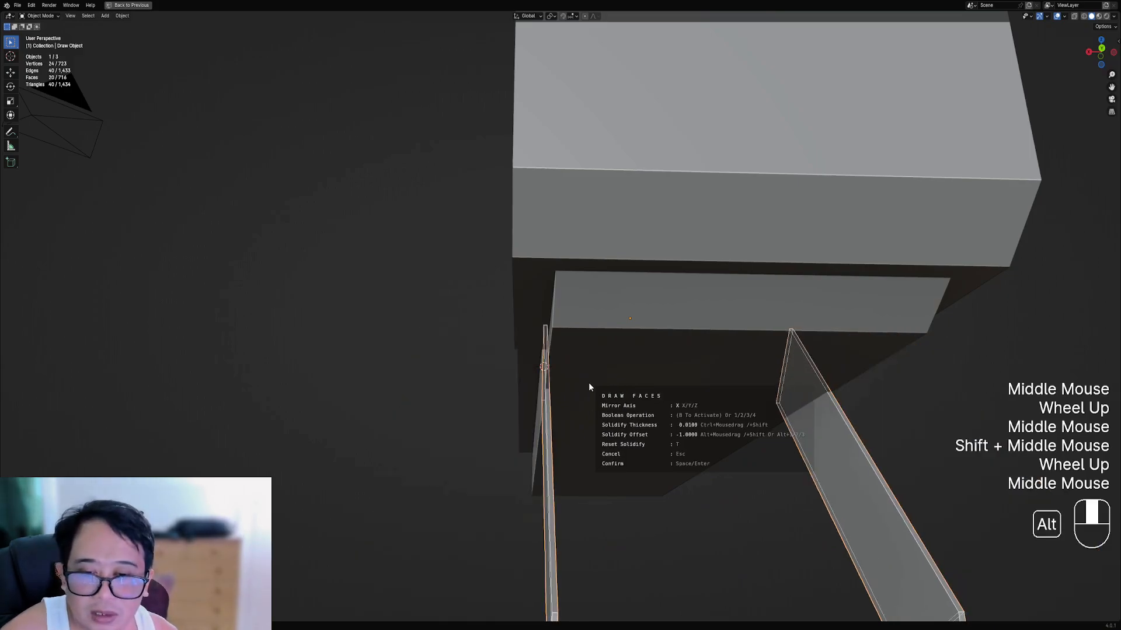
pyautogui.keyDown('ctrl'); pyautogui.moveTo(589, 383); pyautogui.dragTo(647, 394); pyautogui.keyUp('ctrl')
pyautogui.moveTo(547, 377); pyautogui.dragTo(564, 399, button='middle')
pyautogui.scroll(-1, 564, 399)
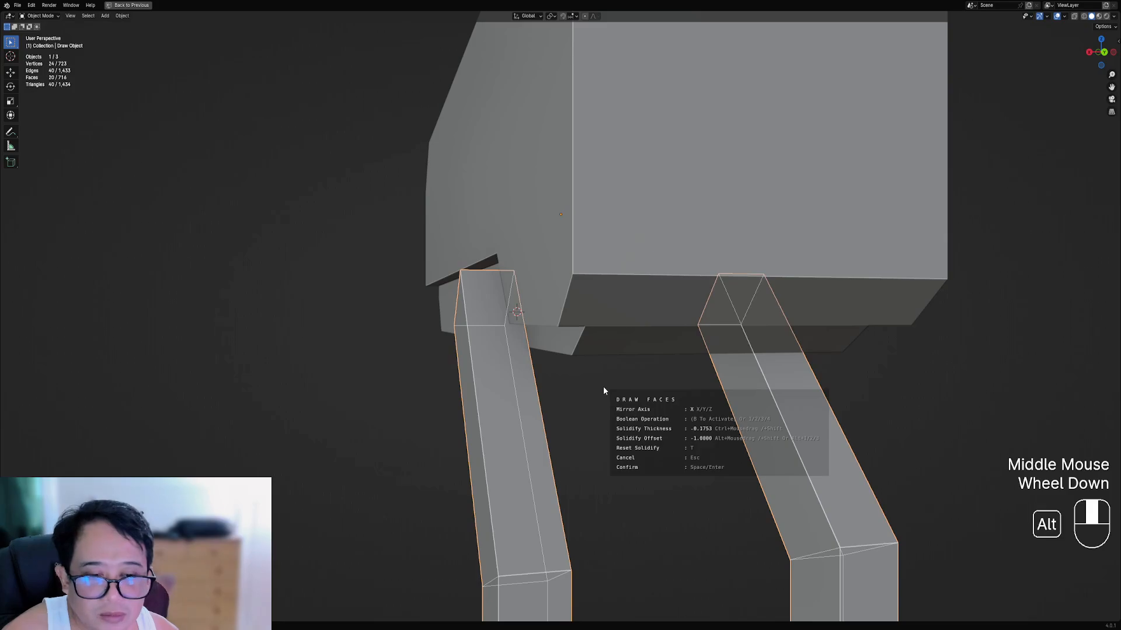
# - Compare the offset presets, set the mirrored legs to thickness -0.2071 with offset -1, and confirm the drawn object
pyautogui.hotkey('alt', '2')
pyautogui.moveTo(632, 392); pyautogui.dragTo(623, 378, button='middle')
pyautogui.scroll(-1, 625, 379)
pyautogui.keyDown('ctrl'); pyautogui.moveTo(647, 384); pyautogui.dragTo(663, 381); pyautogui.keyUp('ctrl')
pyautogui.hotkey('alt', '3')
pyautogui.hotkey('alt', '1')
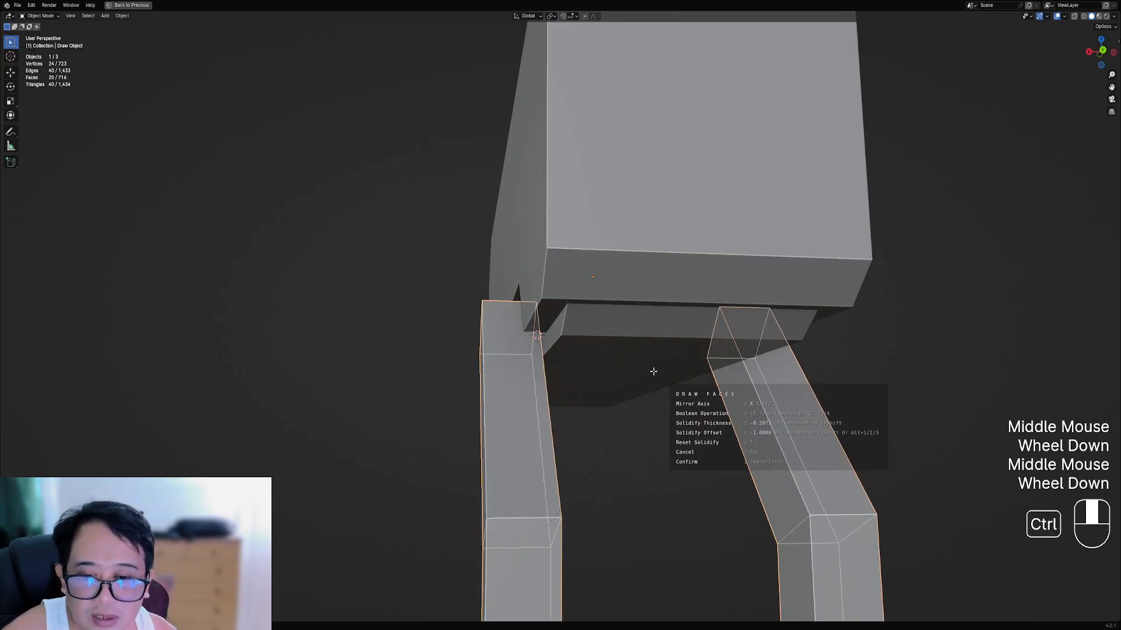
pyautogui.scroll(-2, 653, 371)
pyautogui.moveTo(568, 368); pyautogui.dragTo(646, 375, button='middle')
pyautogui.scroll(-1, 645, 375)
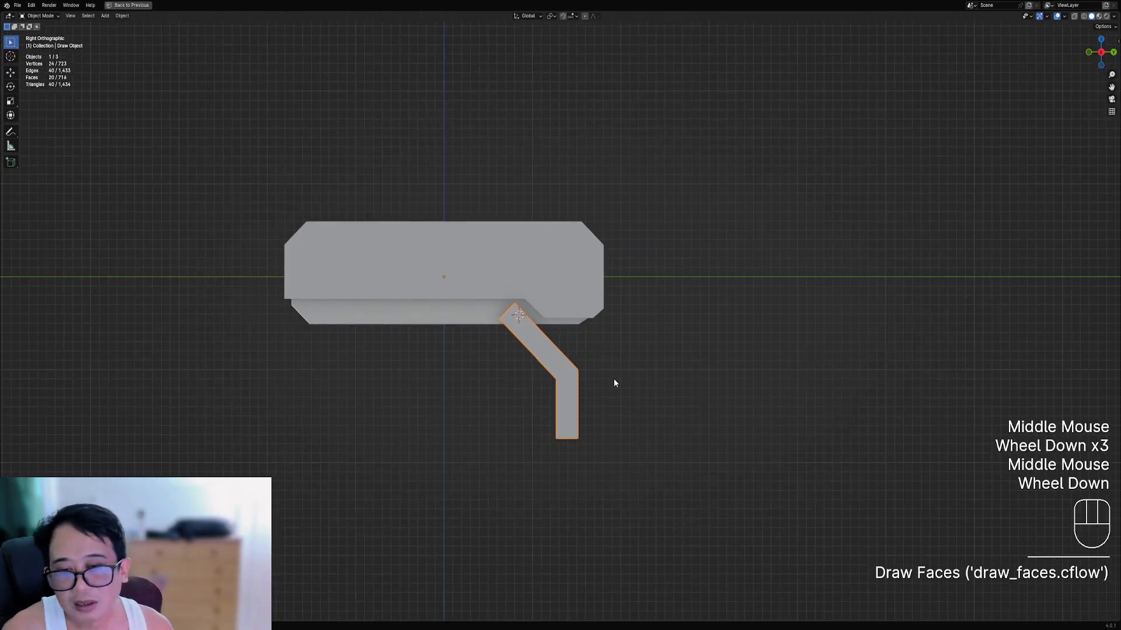
pyautogui.press('Tab')
pyautogui.press('a')
pyautogui.press('Tab')
pyautogui.scroll(3, 605, 374)
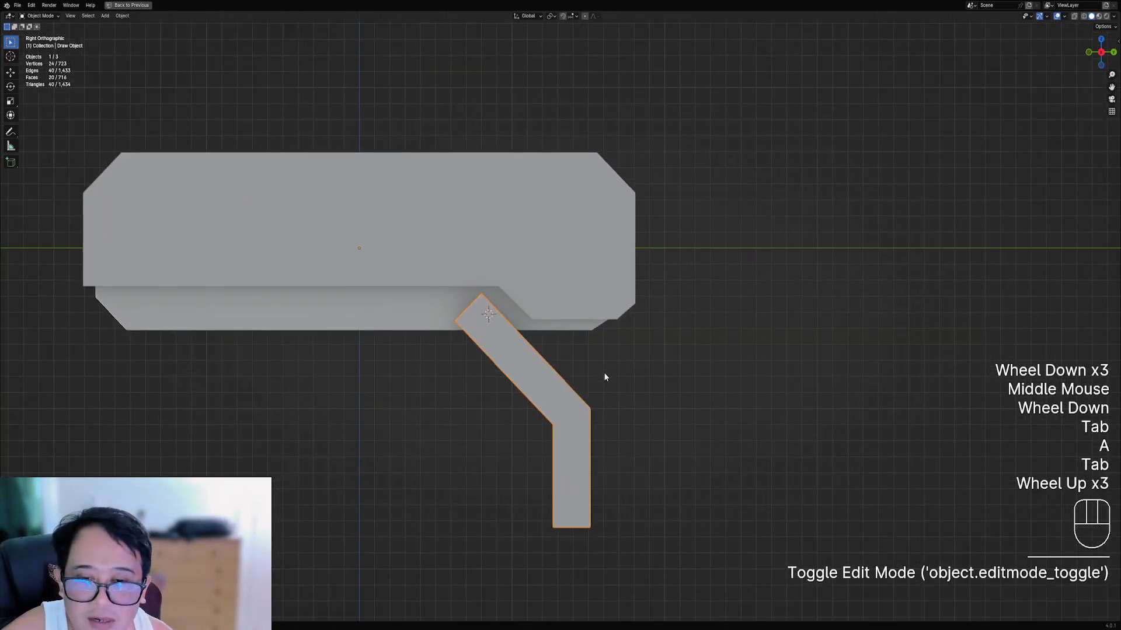
# - Try starting a second leg with Draw Faces as a 45° strip from the recessed section at the body's opposite end
pyautogui.scroll(-2, 603, 379)
pyautogui.keyDown('shift'); pyautogui.moveTo(473, 368); pyautogui.dragTo(555, 328, button='middle'); pyautogui.keyUp('shift')
pyautogui.scroll(1, 555, 328)
pyautogui.hotkey('shift', 'ctrl', 'x')
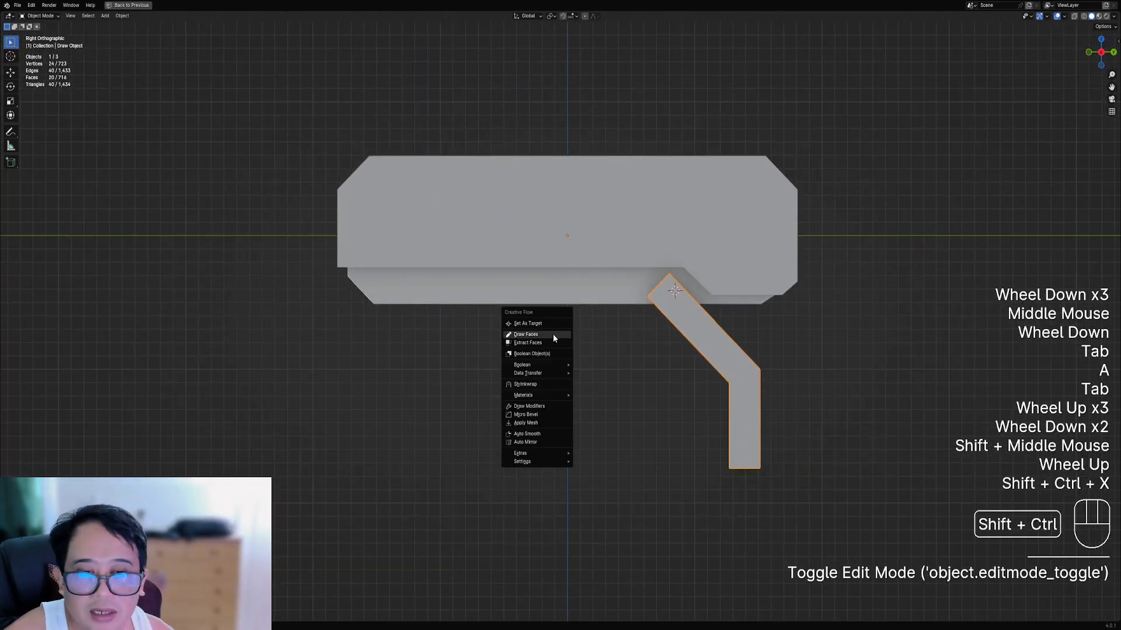
pyautogui.click(550, 335)
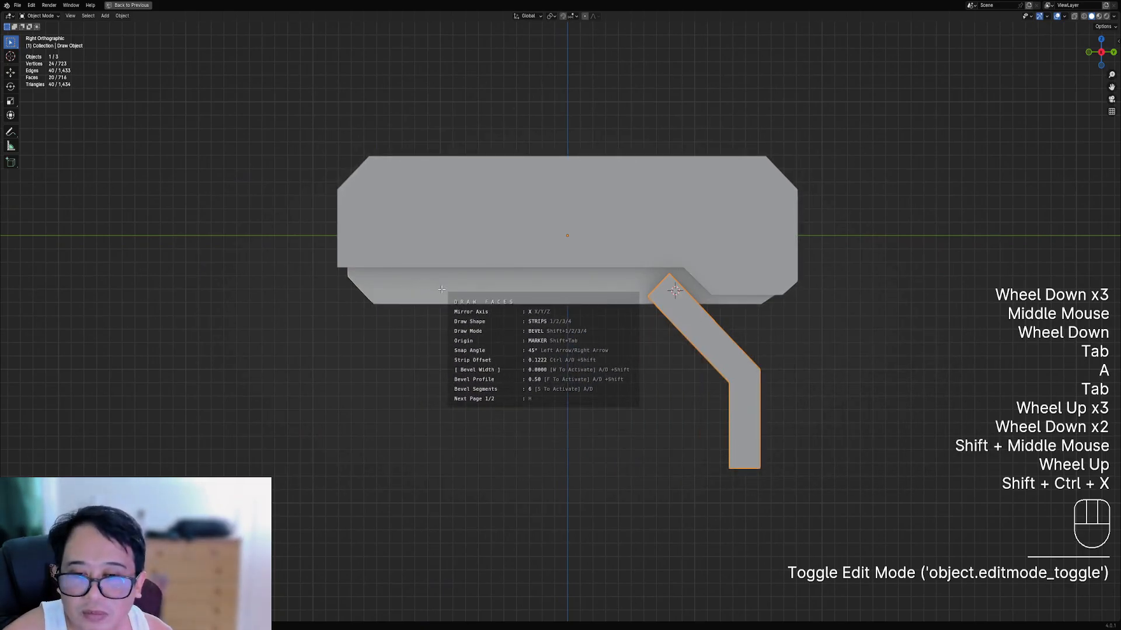
pyautogui.keyDown('shift'); pyautogui.moveTo(421, 281); pyautogui.dragTo(345, 359); pyautogui.keyUp('shift')
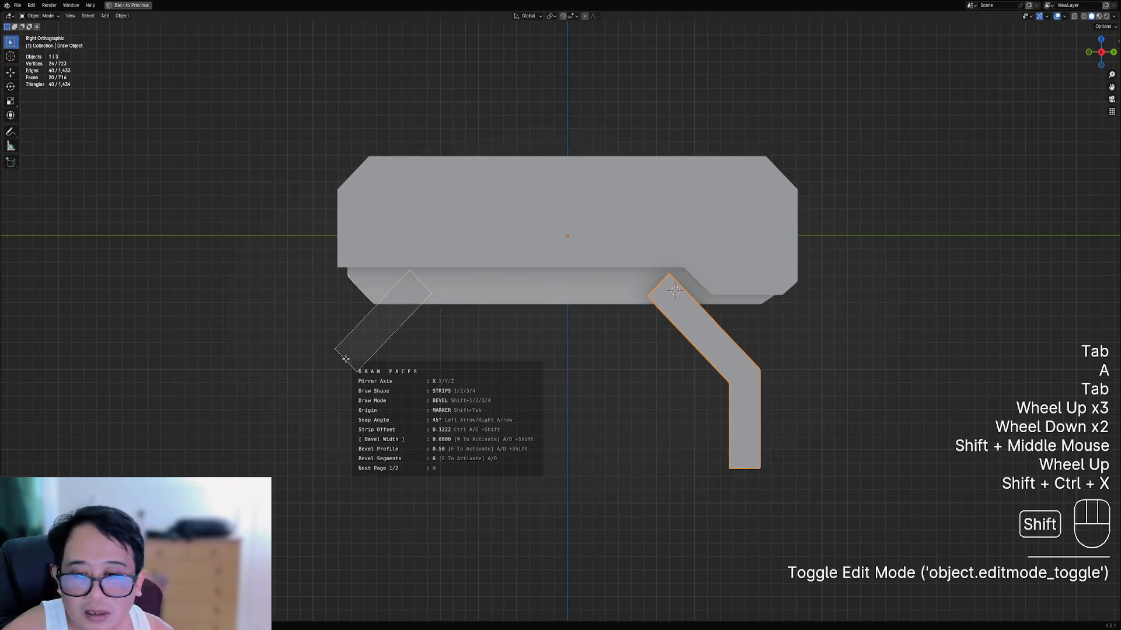
pyautogui.keyDown('shift'); pyautogui.click(345, 359); pyautogui.keyUp('shift')
pyautogui.rightClick(382, 403)
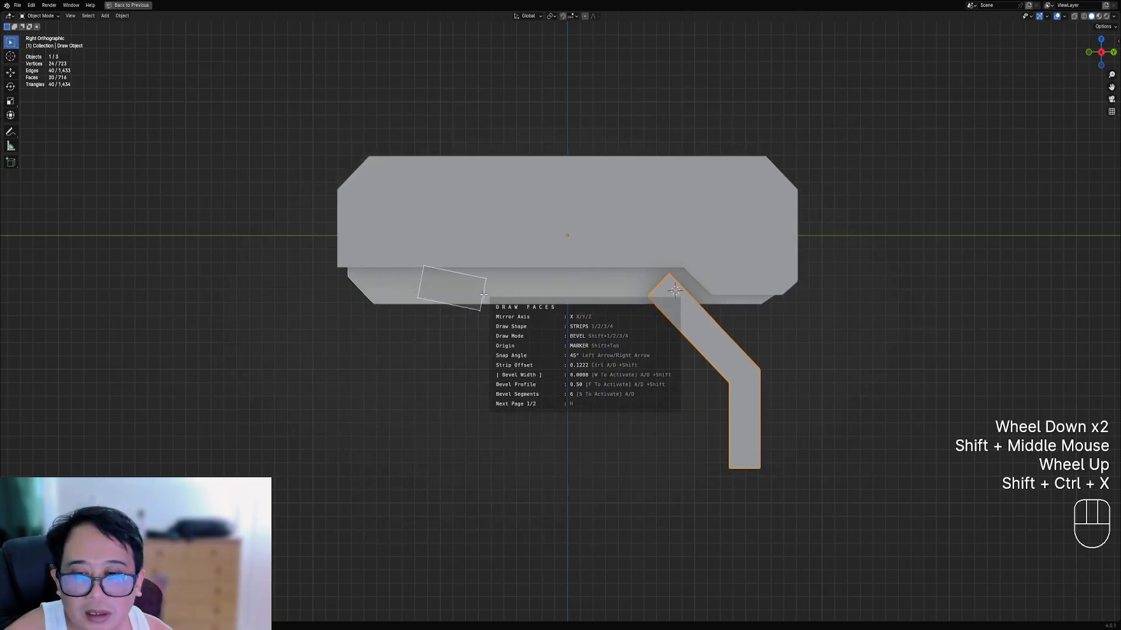
pyautogui.rightClick(481, 294)
# - Try drawing the second leg as a 45° upper segment, a short vertical knee and a 45° lower segment angled back inward
pyautogui.keyDown('shift'); pyautogui.moveTo(443, 287); pyautogui.dragTo(360, 364); pyautogui.keyUp('shift')
pyautogui.keyDown('shift'); pyautogui.click(361, 367); pyautogui.keyUp('shift')
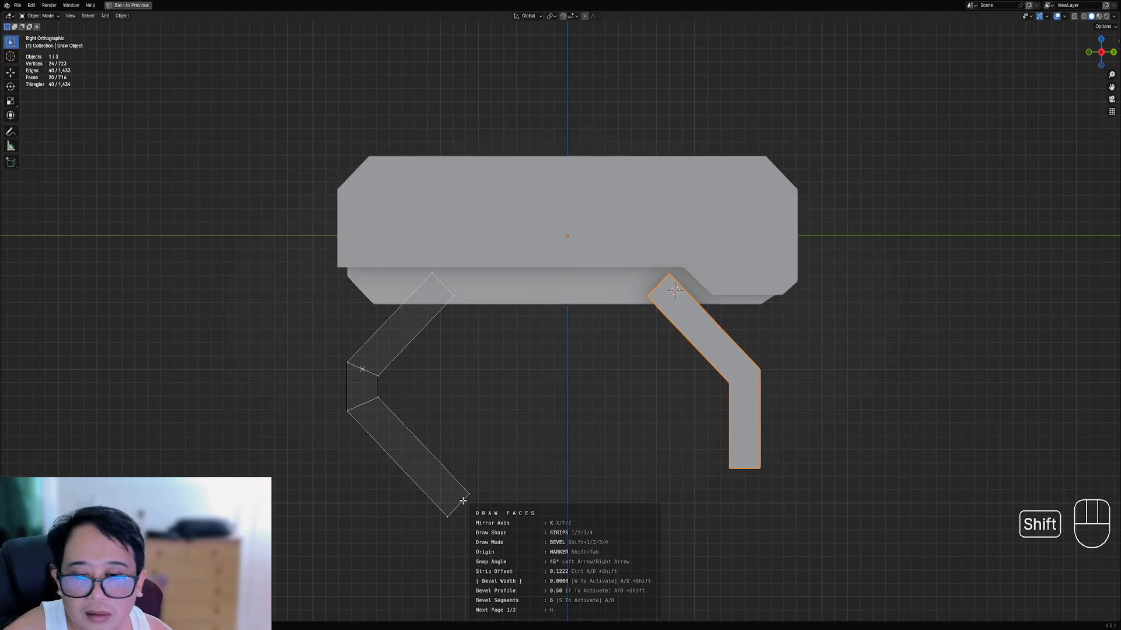
pyautogui.keyDown('shift'); pyautogui.click(469, 502); pyautogui.keyUp('shift')
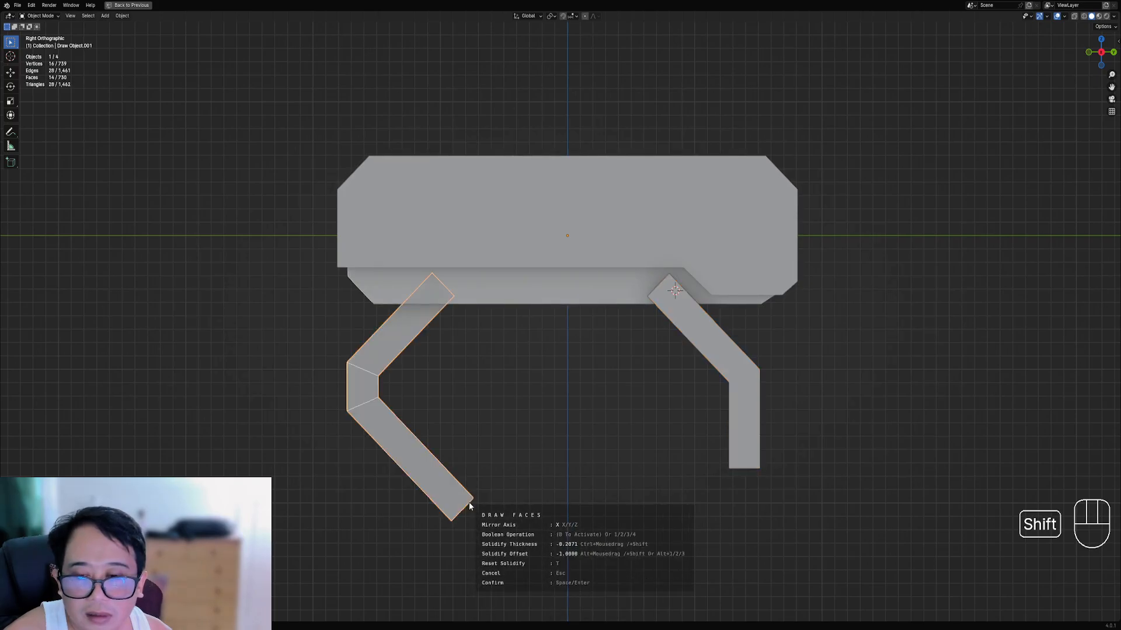
pyautogui.moveTo(468, 501)
pyautogui.mouseDown(button='middle')
pyautogui.moveTo(660, 366)
pyautogui.moveTo(490, 318)
pyautogui.moveTo(512, 310)
pyautogui.mouseUp(button='middle')
# - Restart Draw Faces in strips mode with the origin marker on the recessed section near the body's leg-free end
pyautogui.hotkey('shift', 'ctrl', 'x')
pyautogui.click(512, 307)
pyautogui.click(401, 289)
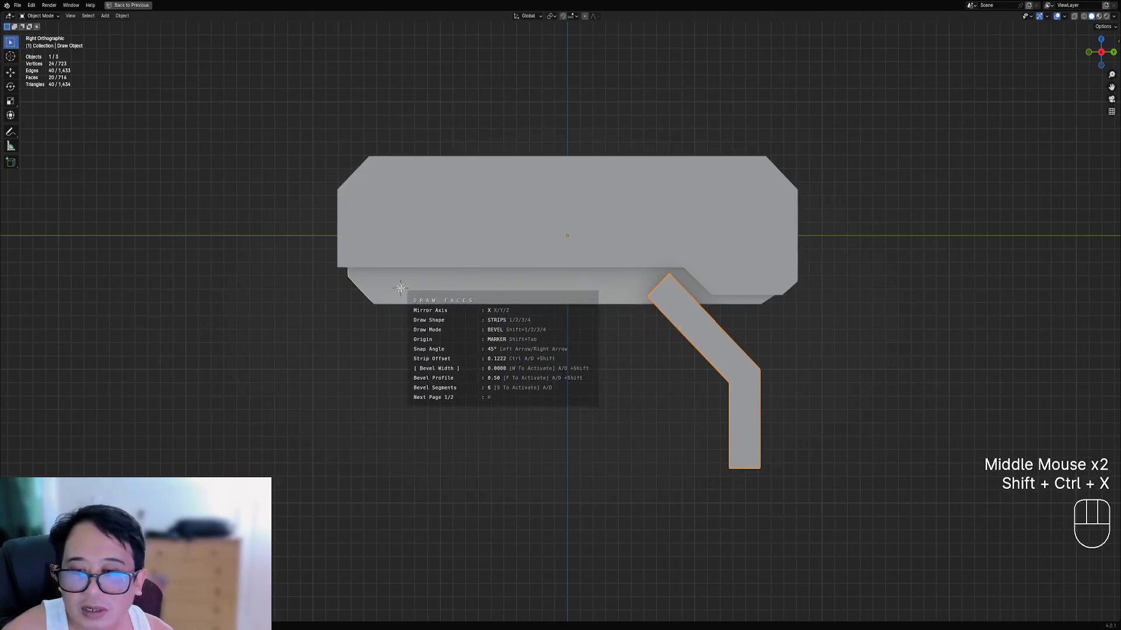
pyautogui.press('4')
pyautogui.press('3')
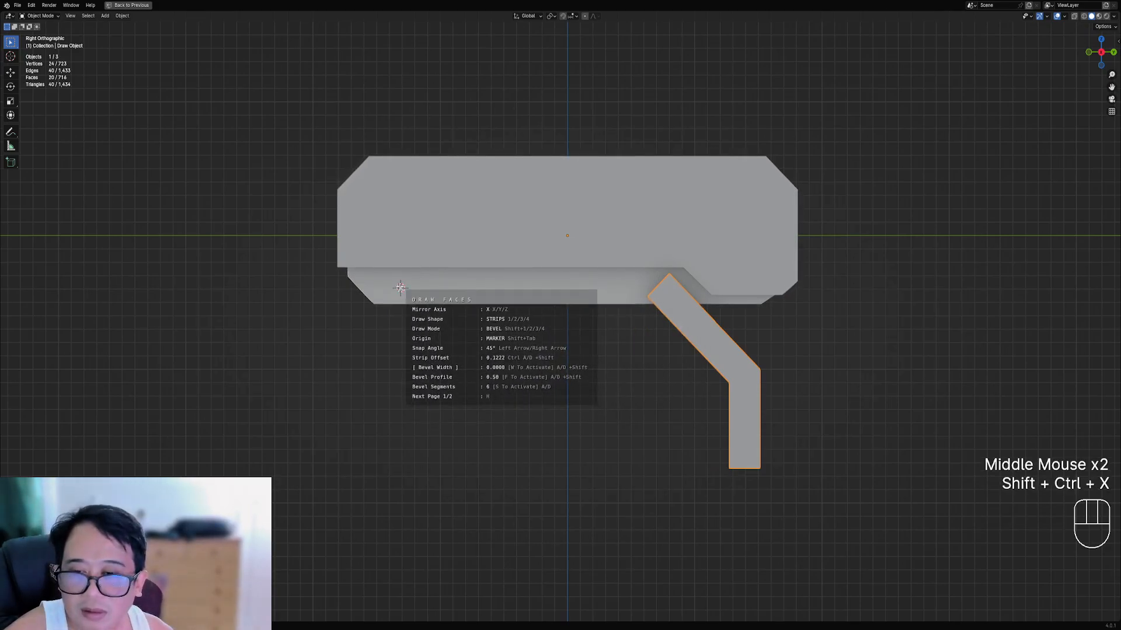
pyautogui.click(398, 286)
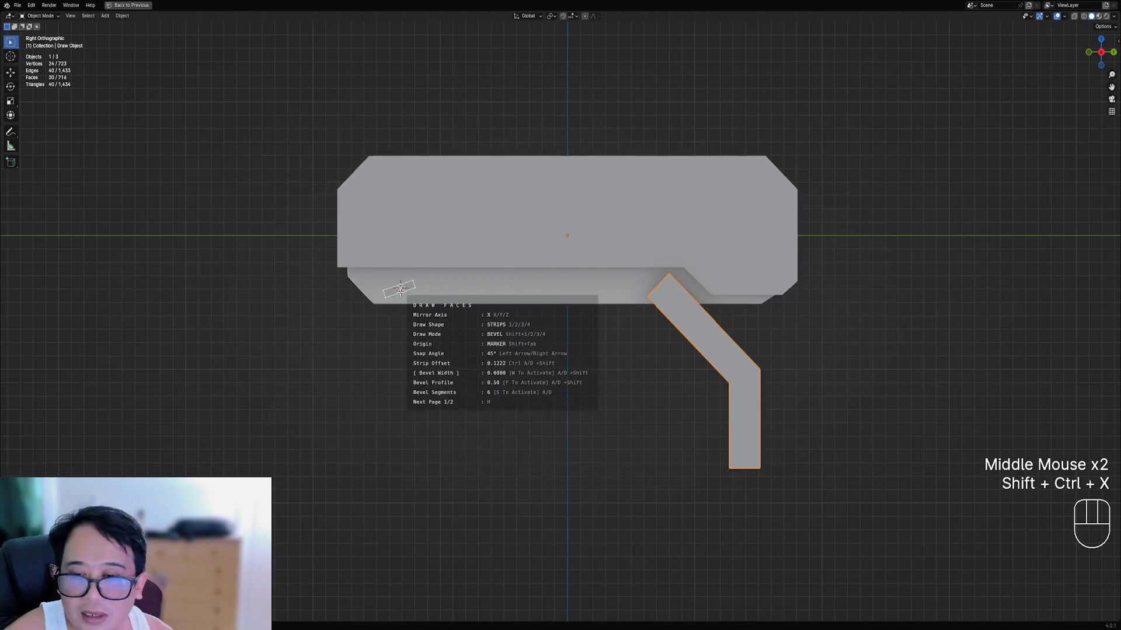
# - Draw the second leg with a 45° upper segment, short vertical knee and inward 45° lower segment, then solidify it, mirrored across X
pyautogui.keyDown('shift'); pyautogui.click(361, 375); pyautogui.keyUp('shift')
pyautogui.keyDown('shift'); pyautogui.click(362, 408); pyautogui.keyUp('shift')
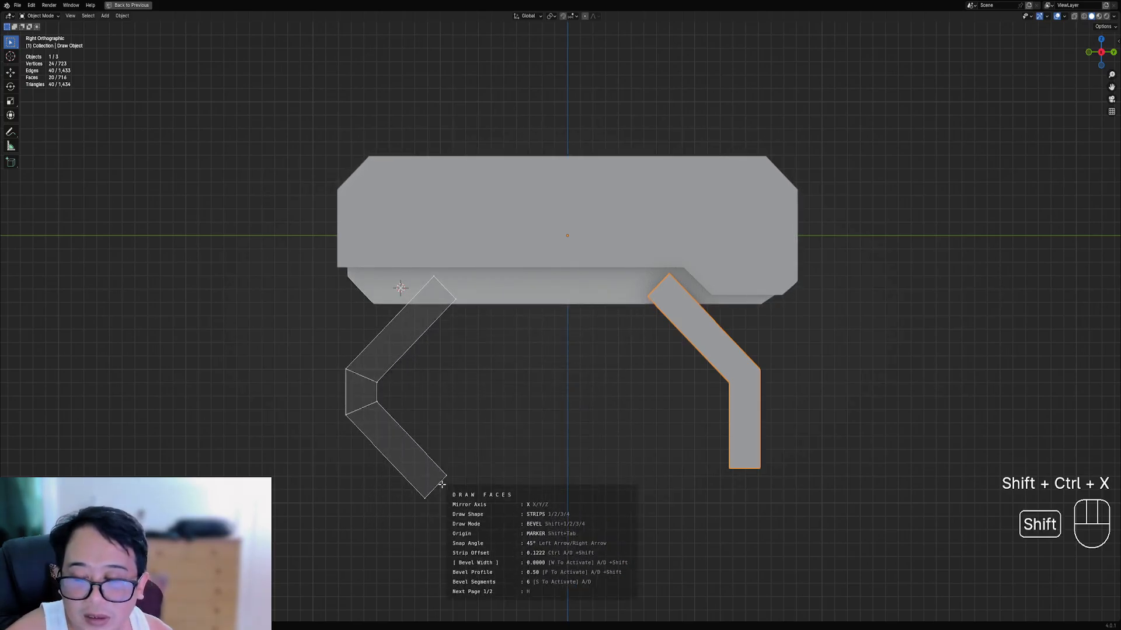
pyautogui.keyDown('shift'); pyautogui.click(490, 542); pyautogui.keyUp('shift')
pyautogui.press('space')
pyautogui.moveTo(551, 393); pyautogui.dragTo(569, 370, button='middle')
pyautogui.moveTo(661, 306)
pyautogui.keyDown('ctrl'); pyautogui.keyDown('shift'); pyautogui.mouseDown(button='middle')
pyautogui.moveTo(593, 353)
pyautogui.moveTo(618, 343)
pyautogui.mouseUp(button='middle'); pyautogui.keyUp('shift'); pyautogui.keyUp('ctrl')
pyautogui.press('space')
# - Copy the first leg pair's solidify thickness to the new bent leg pair with Draw Modifiers
pyautogui.moveTo(517, 320)
pyautogui.mouseDown(button='middle')
pyautogui.moveTo(560, 347)
pyautogui.moveTo(583, 294)
pyautogui.mouseUp(button='middle')
pyautogui.rightClick(620, 313)
pyautogui.scroll(3, 584, 294)
pyautogui.hotkey('ctrl', 'shift', 'x')
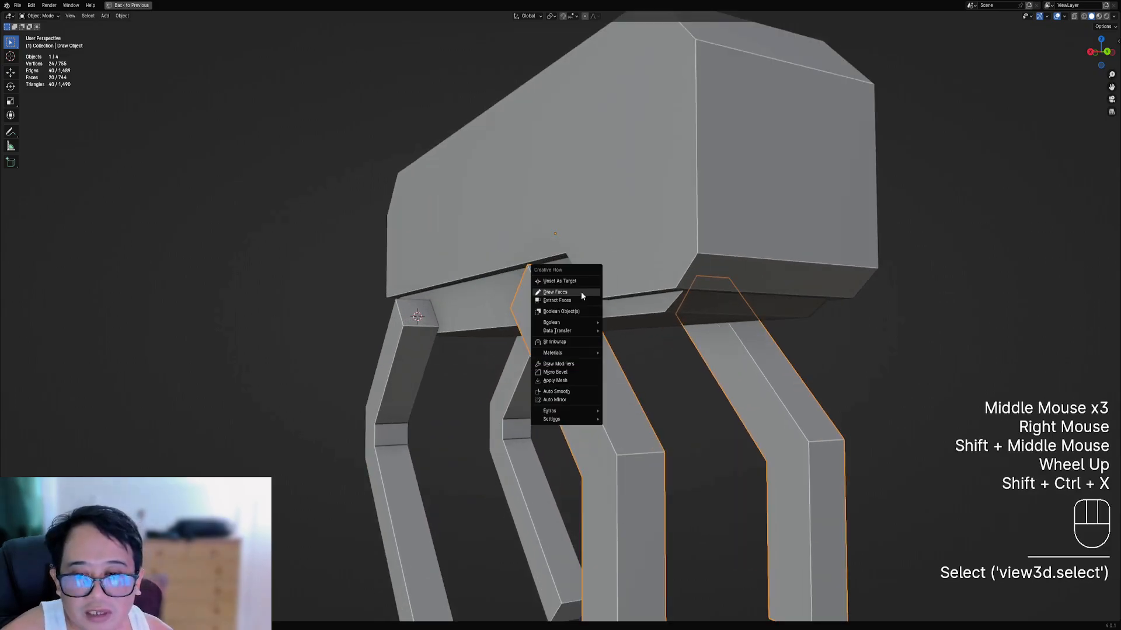
pyautogui.hotkey('ctrl', 'shift', 'x')
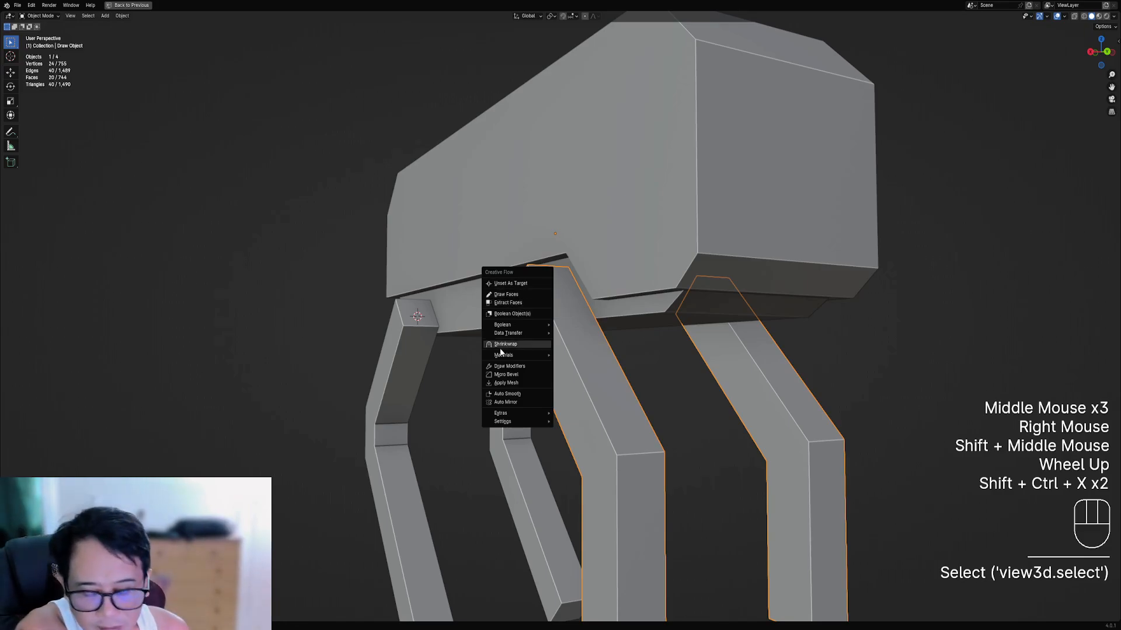
pyautogui.click(518, 368)
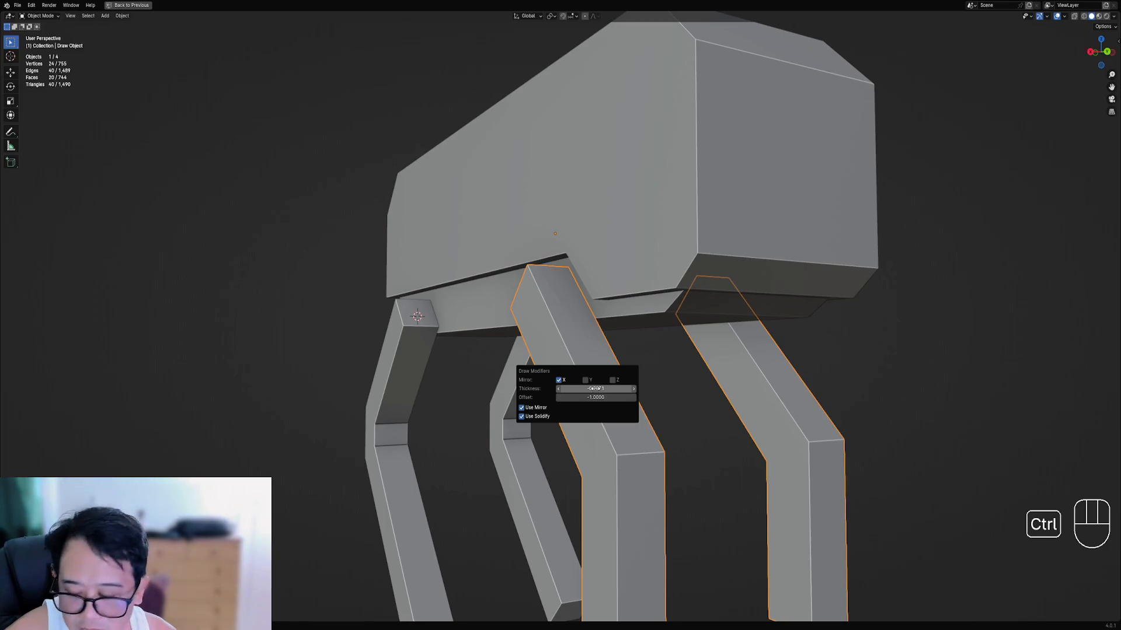
pyautogui.rightClick(382, 359)
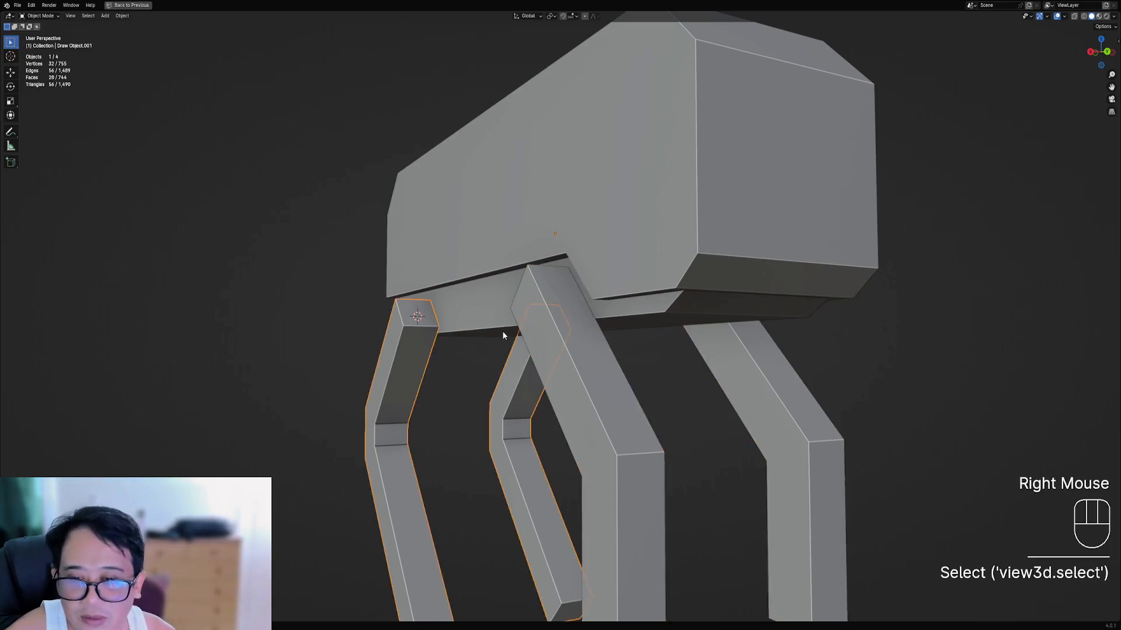
pyautogui.hotkey('shift', 'ctrl', 'x')
pyautogui.click(504, 333)
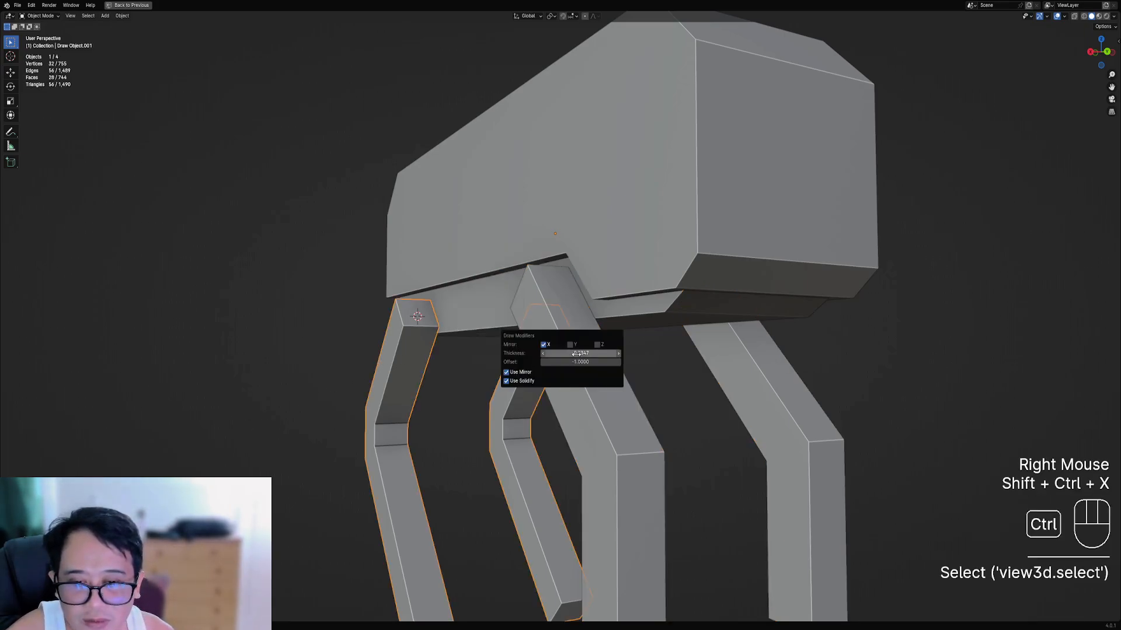
pyautogui.scroll(-3, 408, 419)
pyautogui.moveTo(409, 420)
pyautogui.keyDown('alt'); pyautogui.mouseDown(button='middle')
pyautogui.moveTo(468, 398)
pyautogui.moveTo(572, 396)
pyautogui.moveTo(565, 375)
pyautogui.moveTo(445, 438)
pyautogui.mouseUp(button='middle'); pyautogui.keyUp('alt')
pyautogui.scroll(-1, 575, 391)
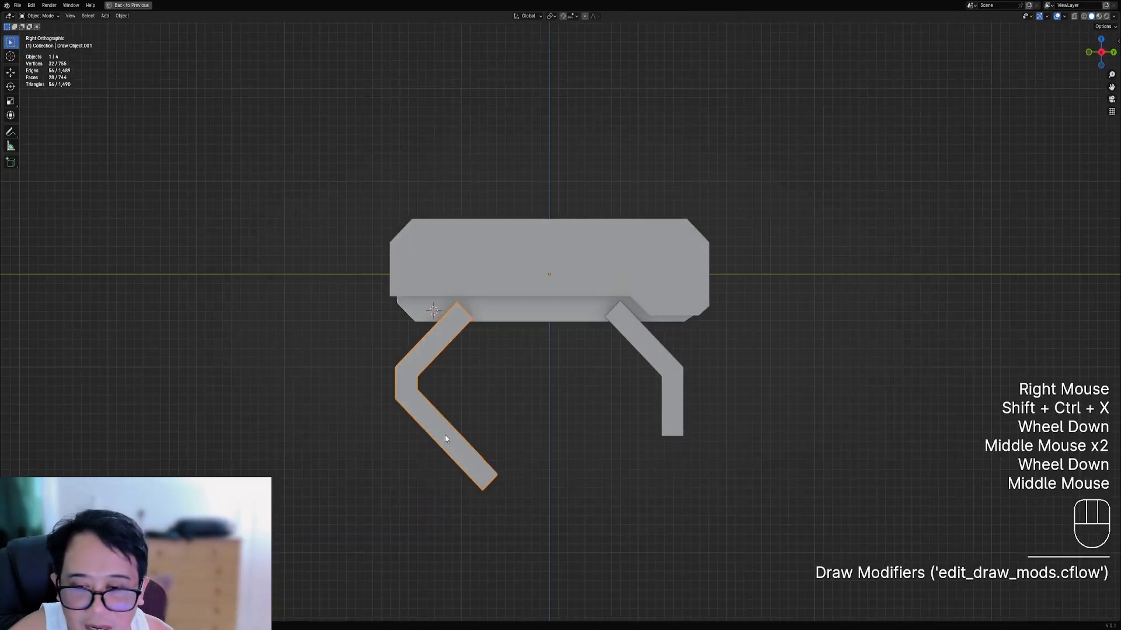
pyautogui.rightClick(445, 438)
pyautogui.press('Tab')
pyautogui.scroll(-1, 576, 438)
pyautogui.keyDown('shift'); pyautogui.moveTo(575, 438); pyautogui.dragTo(601, 391, button='middle'); pyautogui.keyUp('shift')
pyautogui.scroll(1, 601, 391)
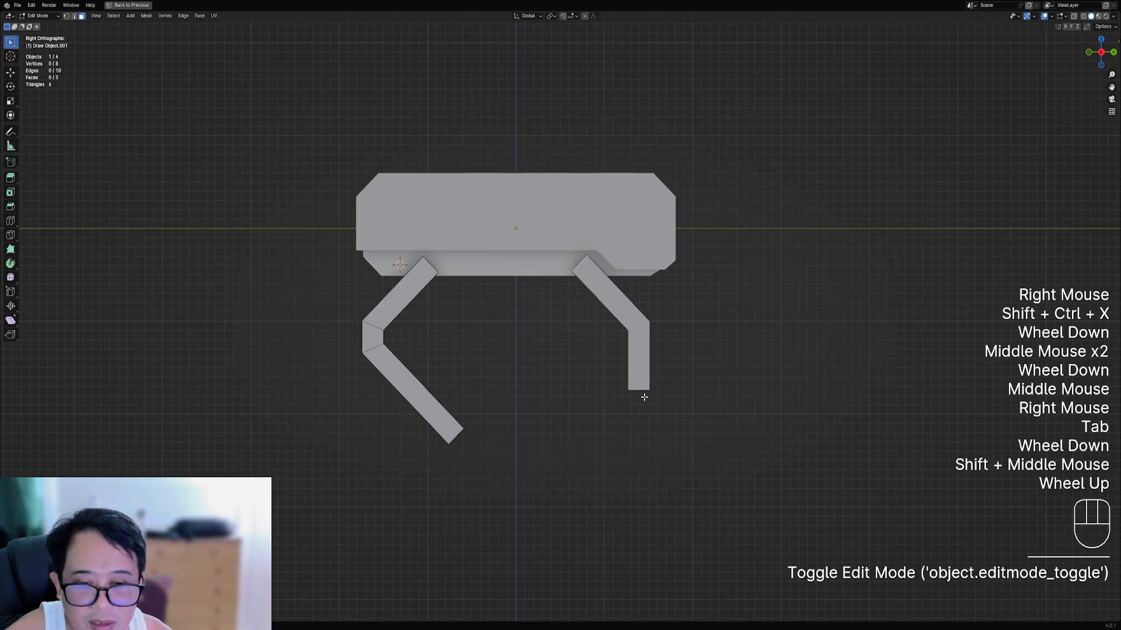
pyautogui.press('1')
pyautogui.press('Tab')
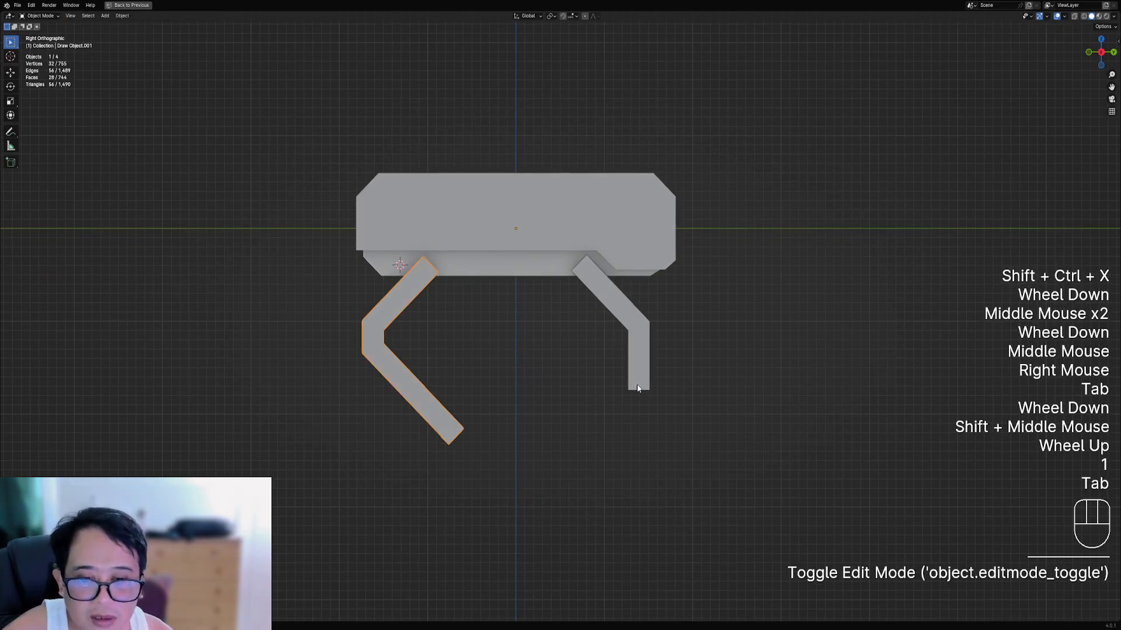
# - Lengthen the first leg's vertical lower segment by moving its bottom edge straight down, nearly level with the other leg's foot
pyautogui.rightClick(640, 402)
pyautogui.press('Tab')
pyautogui.press('2')
pyautogui.rightClick(639, 404)
pyautogui.press('2')
pyautogui.rightClick(637, 393)
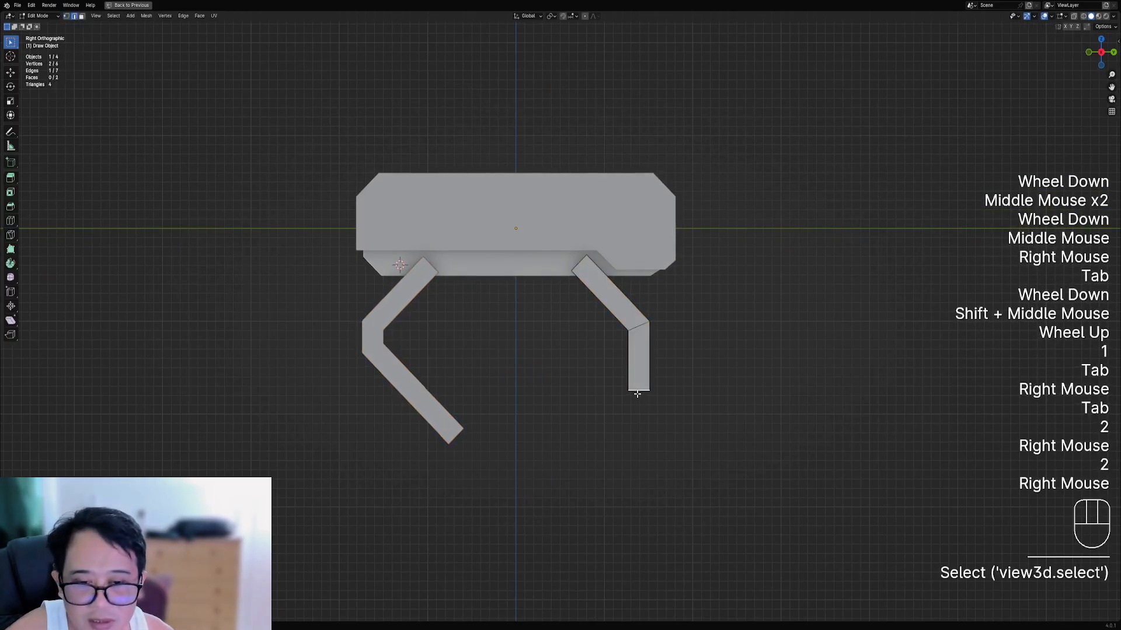
pyautogui.press('g')
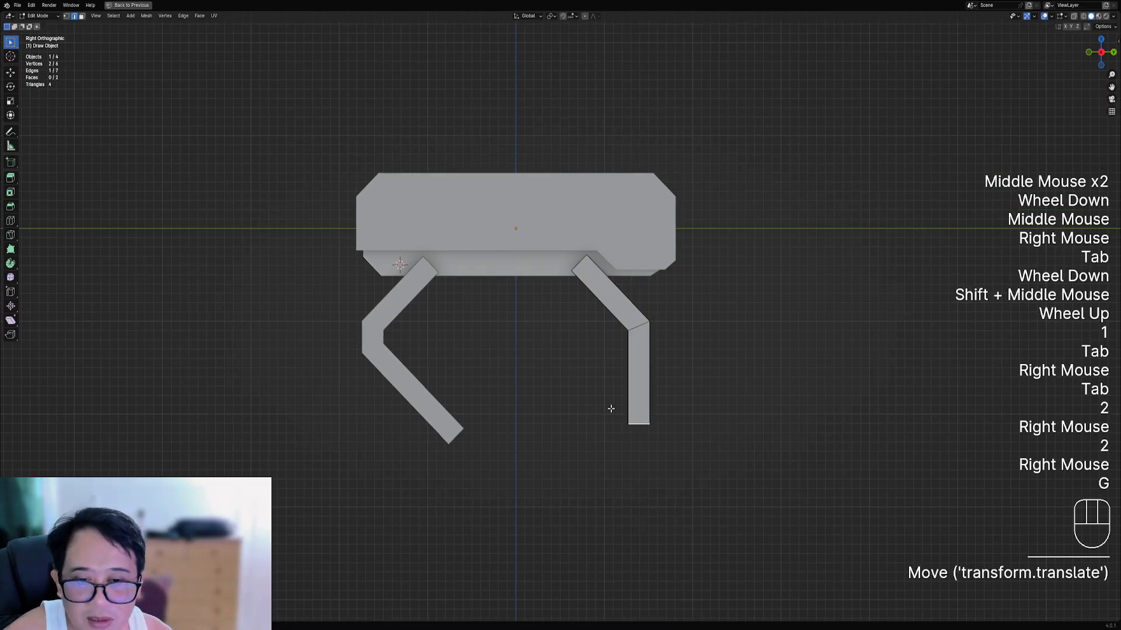
pyautogui.press('Tab')
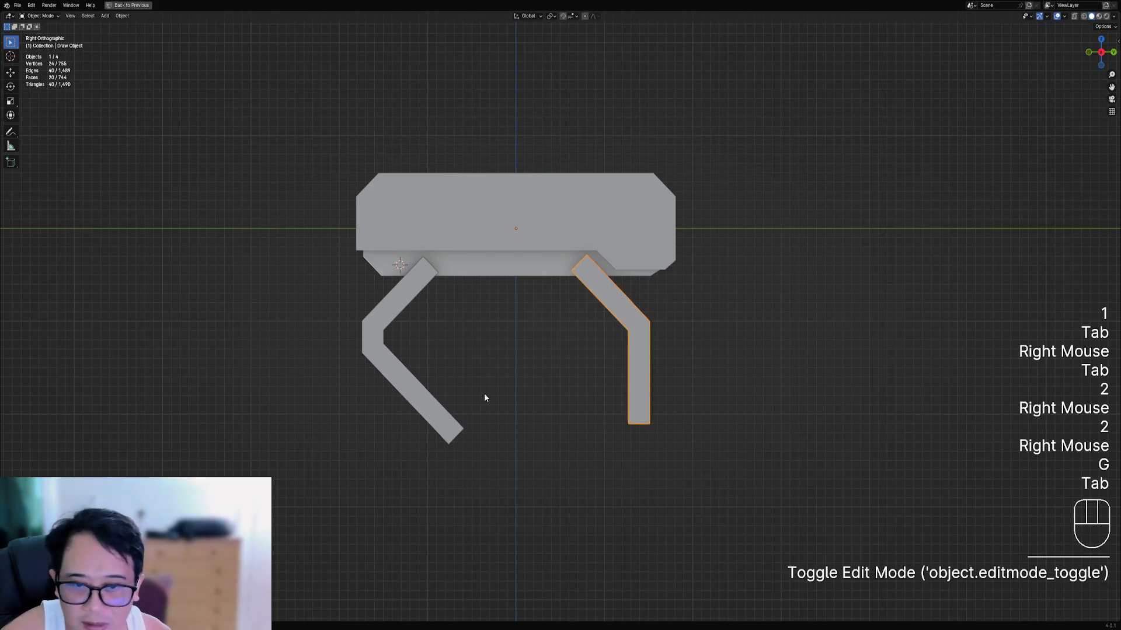
# - Join the two leg pairs into a single mesh object and open it for editing
pyautogui.press('Tab')
pyautogui.press('Tab')
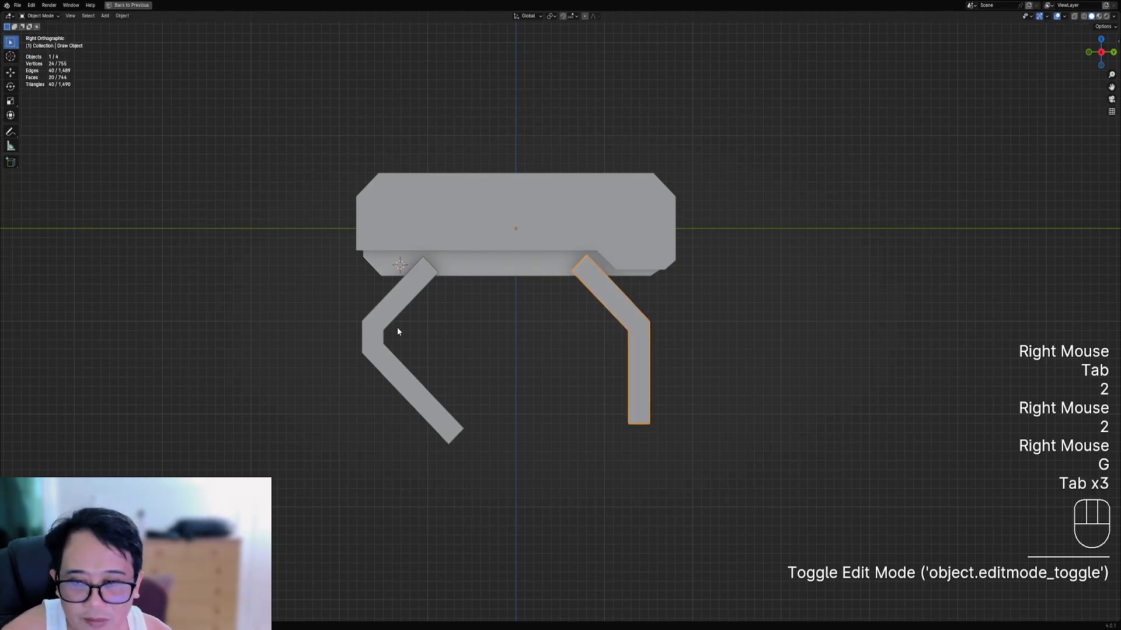
pyautogui.keyDown('shift'); pyautogui.rightClick(394, 322); pyautogui.keyUp('shift')
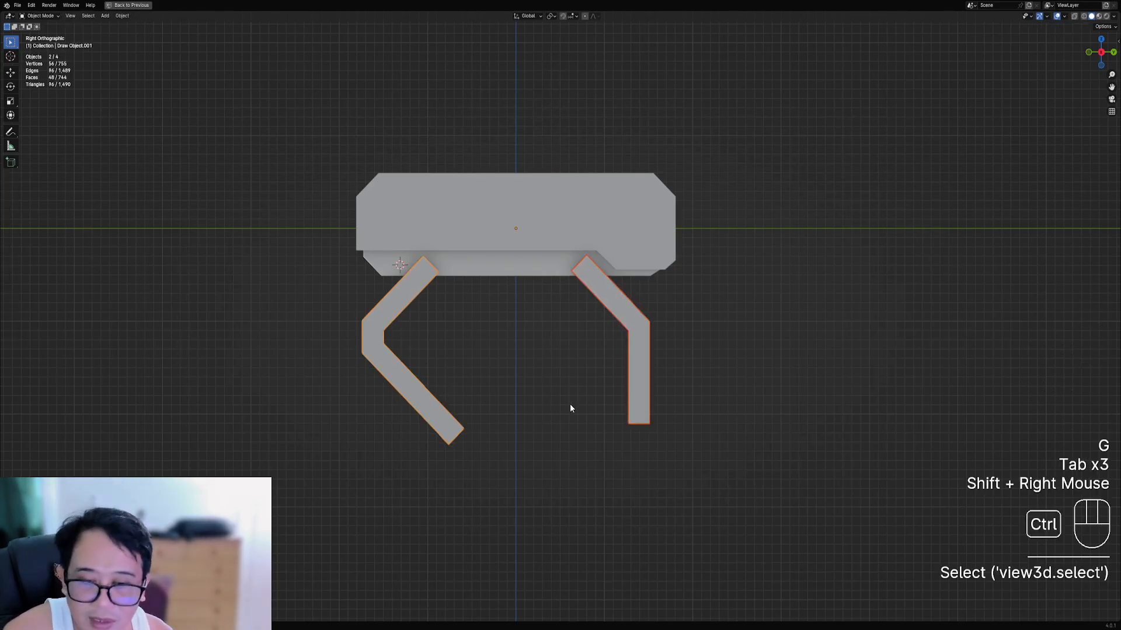
pyautogui.hotkey('ctrl', 'j')
pyautogui.press('Tab')
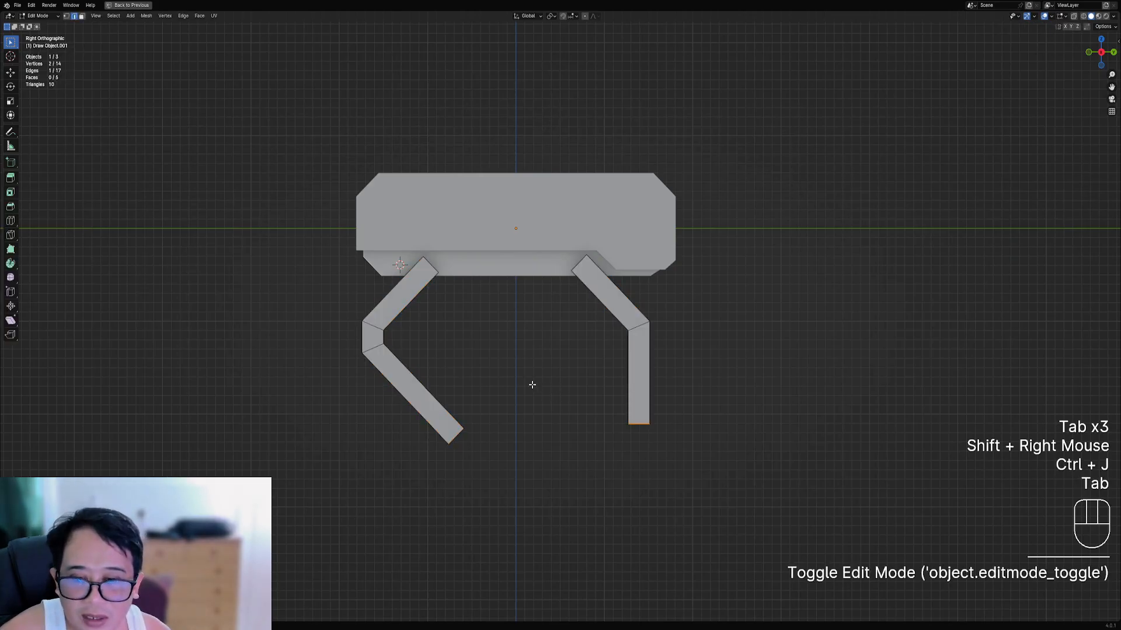
# - Start Draw Faces on the joined legs and place the origin marker on the bent leg's lower segment
pyautogui.hotkey('shift', 'ctrl', 'x')
pyautogui.hotkey('alt', 'a')
pyautogui.moveTo(520, 342); pyautogui.dragTo(537, 350, button='middle')
pyautogui.hotkey('shift', 'ctrl', 'x')
pyautogui.click(514, 355)
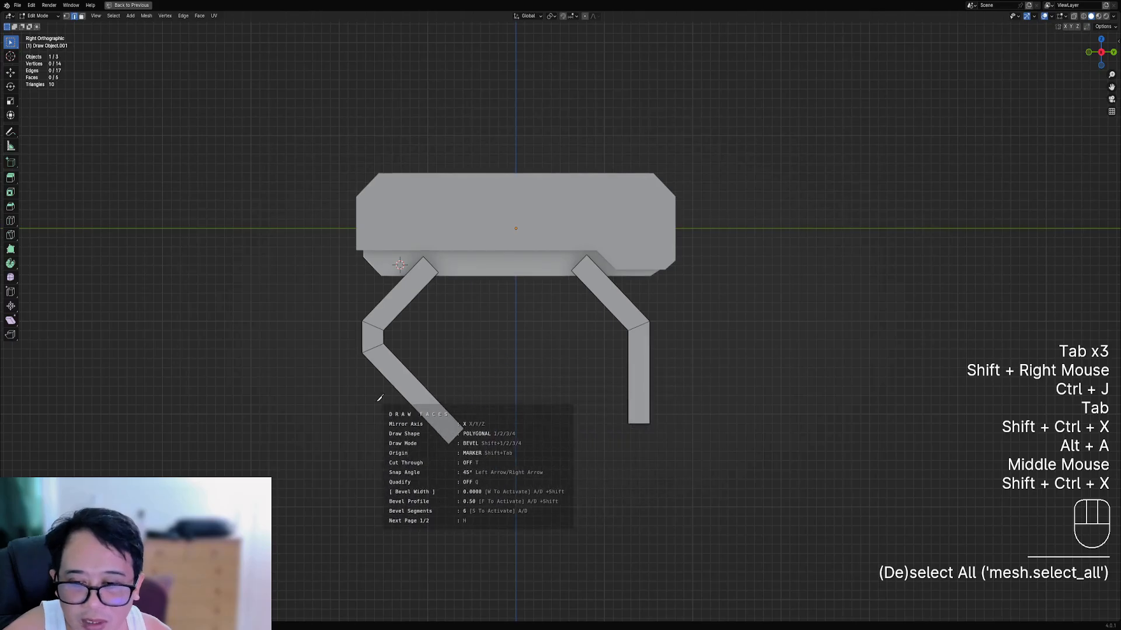
pyautogui.scroll(2, 425, 401)
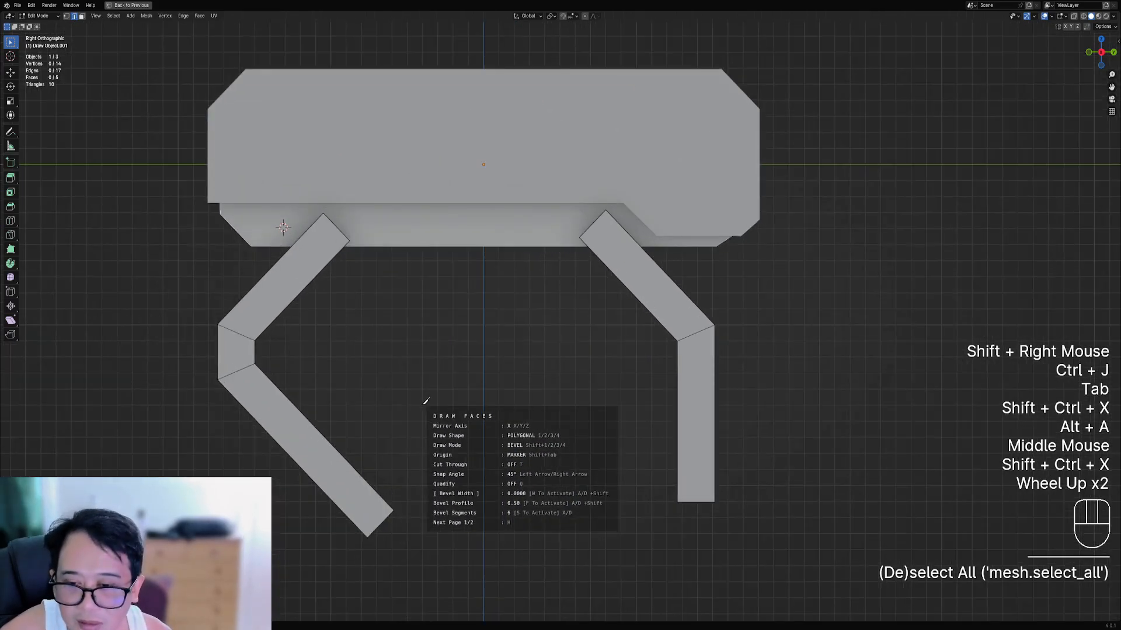
pyautogui.moveTo(426, 401); pyautogui.dragTo(355, 401, button='middle')
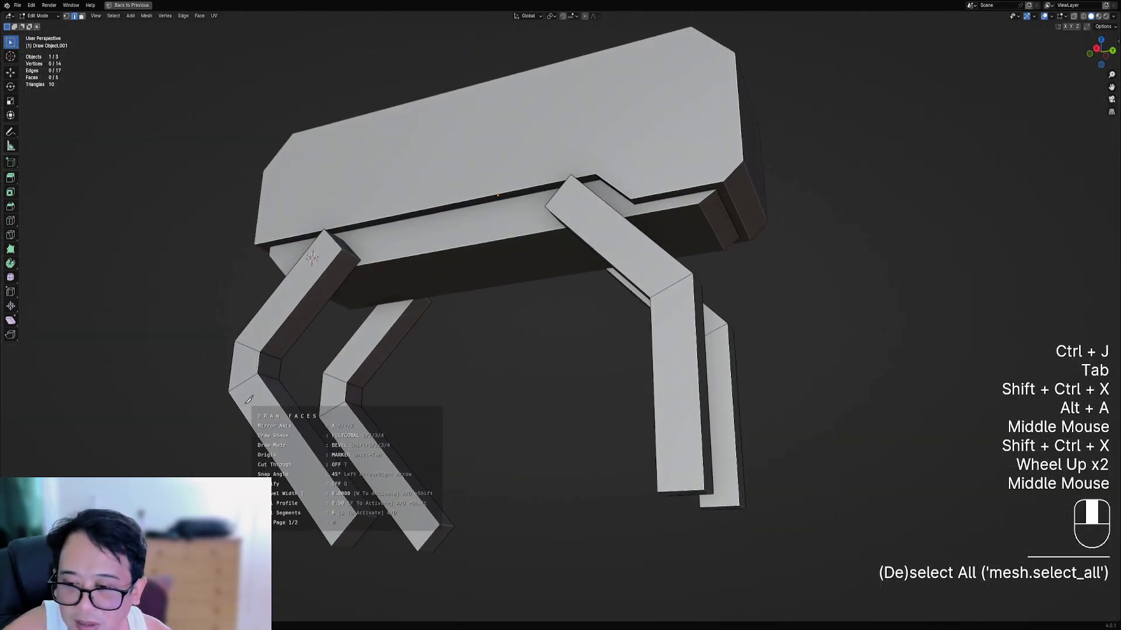
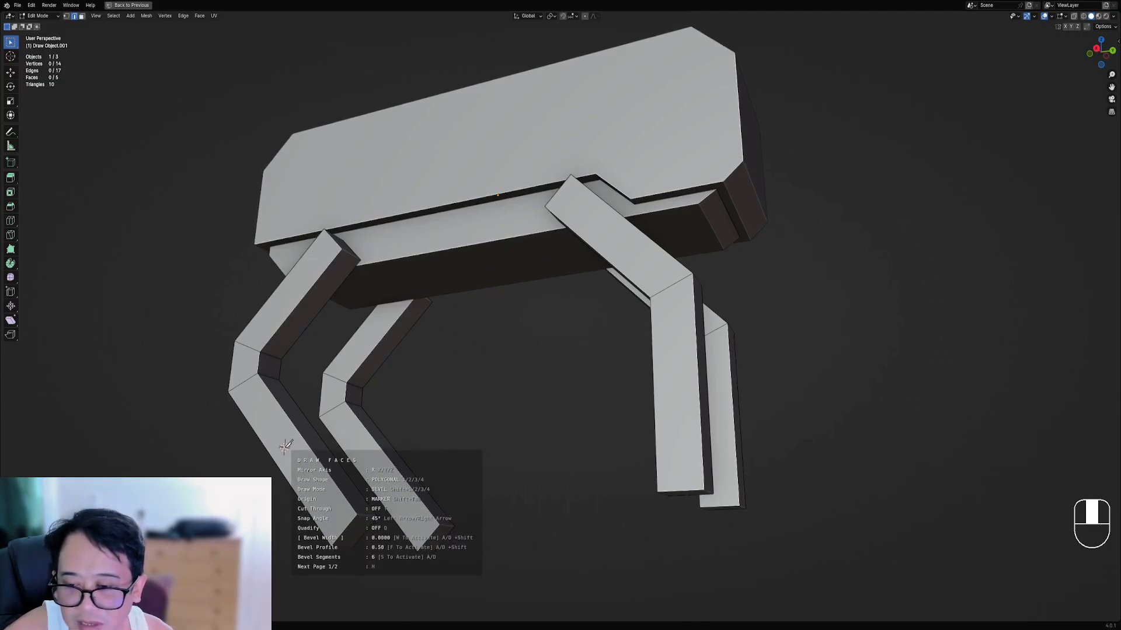
pyautogui.scroll(-3, 350, 415)
pyautogui.scroll(2, 406, 384)
pyautogui.keyDown('alt'); pyautogui.moveTo(407, 384); pyautogui.dragTo(450, 393, button='middle'); pyautogui.keyUp('alt')
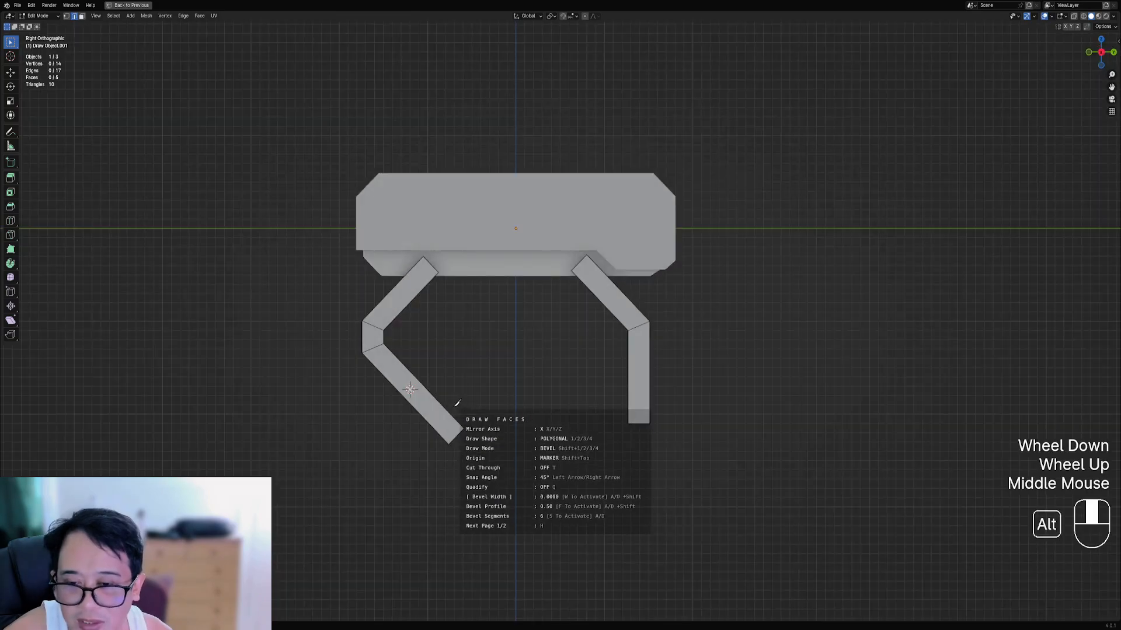
# - Cut both legs off at the same level with a box drawn across their lower ends, deleting the cut faces
pyautogui.click(351, 402)
pyautogui.press('2')
pyautogui.click(386, 403)
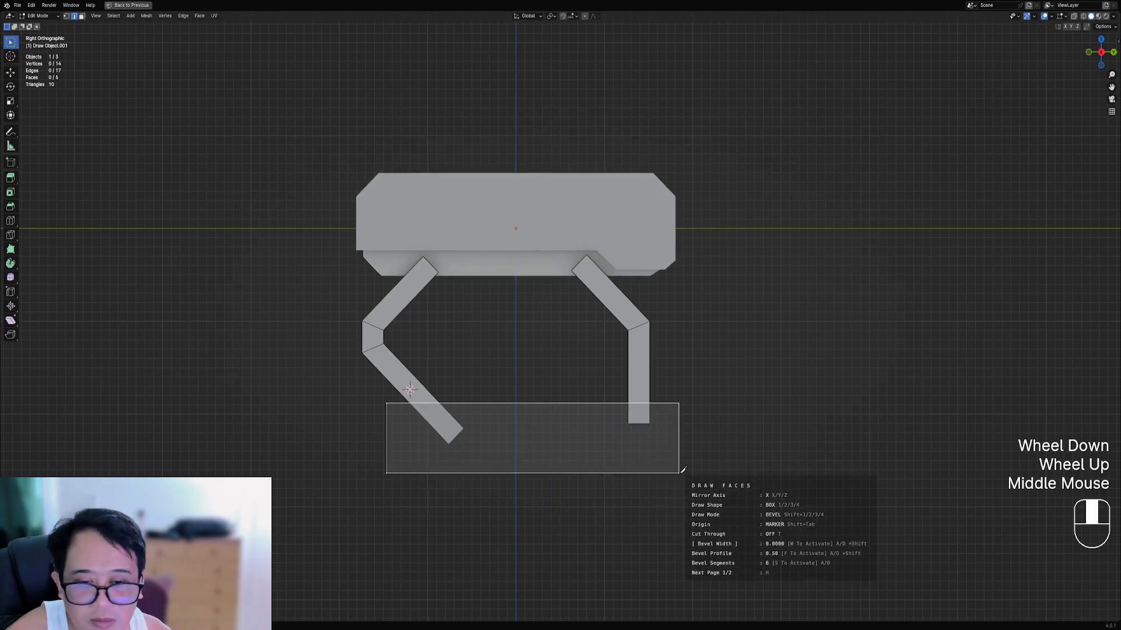
pyautogui.click(680, 480)
pyautogui.scroll(-1, 668, 409)
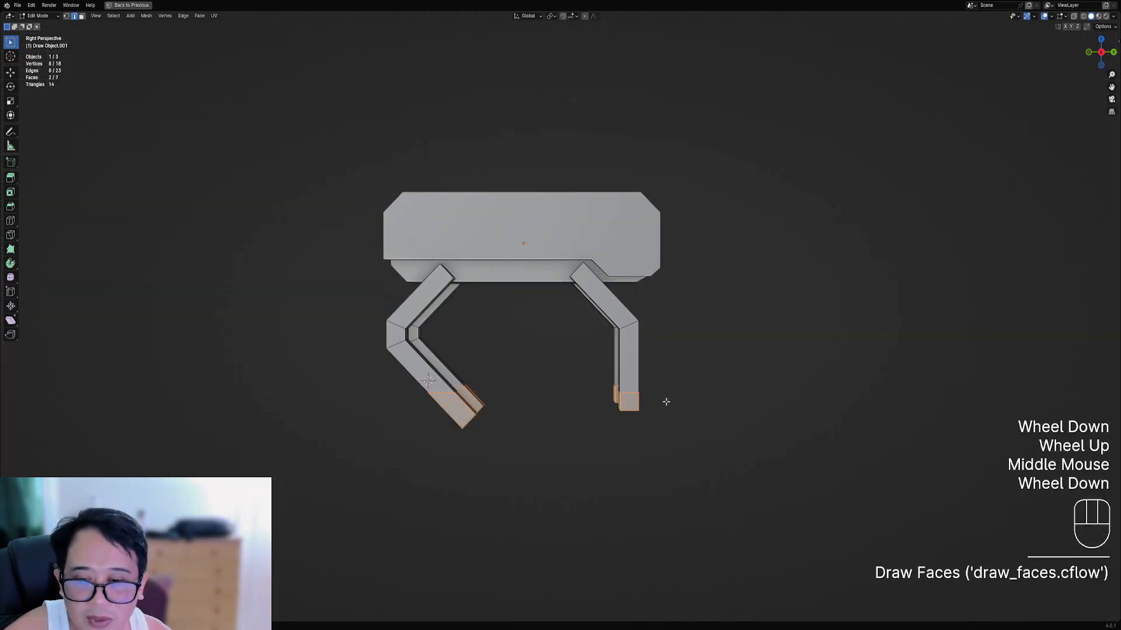
pyautogui.moveTo(665, 401); pyautogui.dragTo(604, 375, button='middle')
pyautogui.press('x')
pyautogui.click(645, 402)
pyautogui.press('Tab')
# - Vertex-bevel the topmost corner of both legs' upper segments into a short flat
pyautogui.scroll(-1, 619, 391)
pyautogui.scroll(2, 632, 402)
pyautogui.scroll(1, 586, 300)
pyautogui.press('Tab')
pyautogui.press('1')
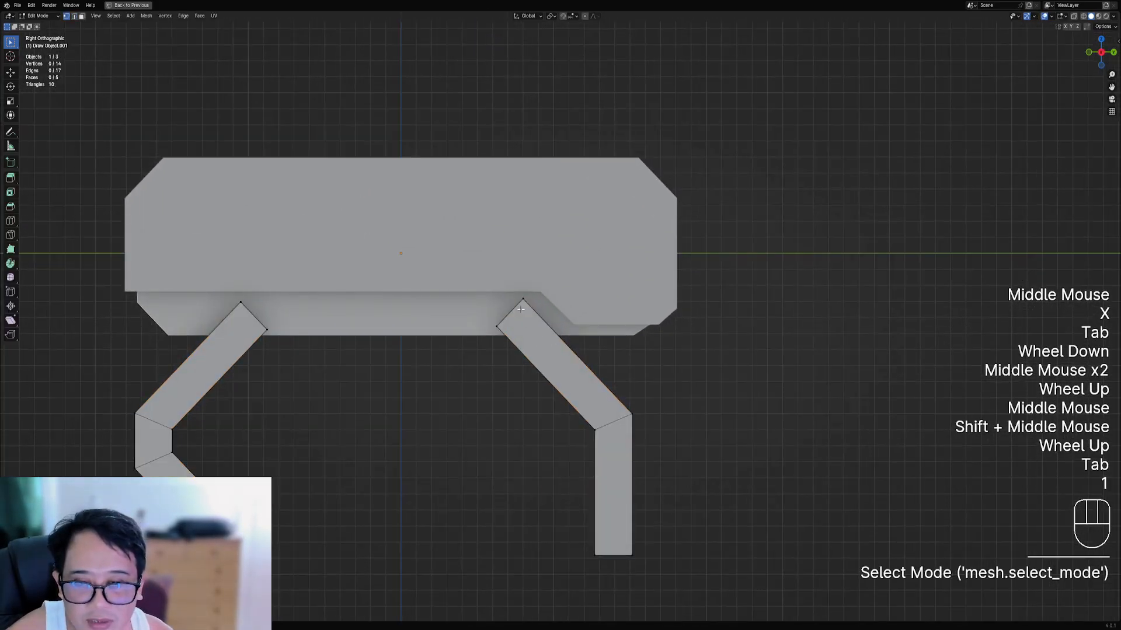
pyautogui.rightClick(523, 300)
pyautogui.hotkey('shift', 'ctrl', 'b')
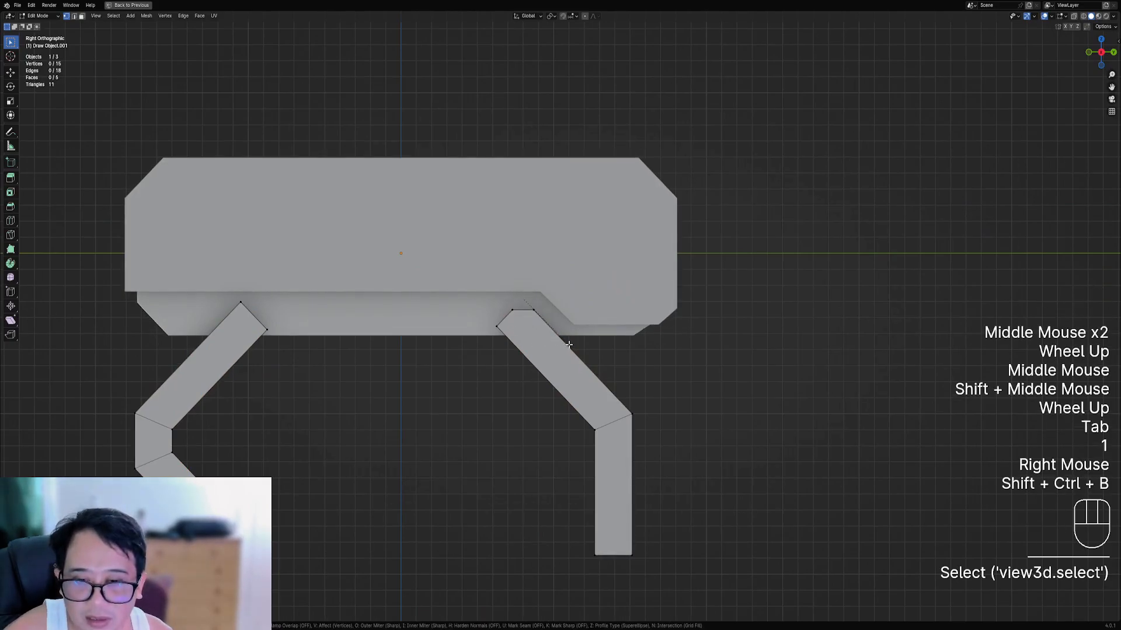
pyautogui.press('Escape')
pyautogui.keyDown('shift'); pyautogui.rightClick(238, 303); pyautogui.keyUp('shift')
pyautogui.hotkey('shift', 'ctrl', 'b')
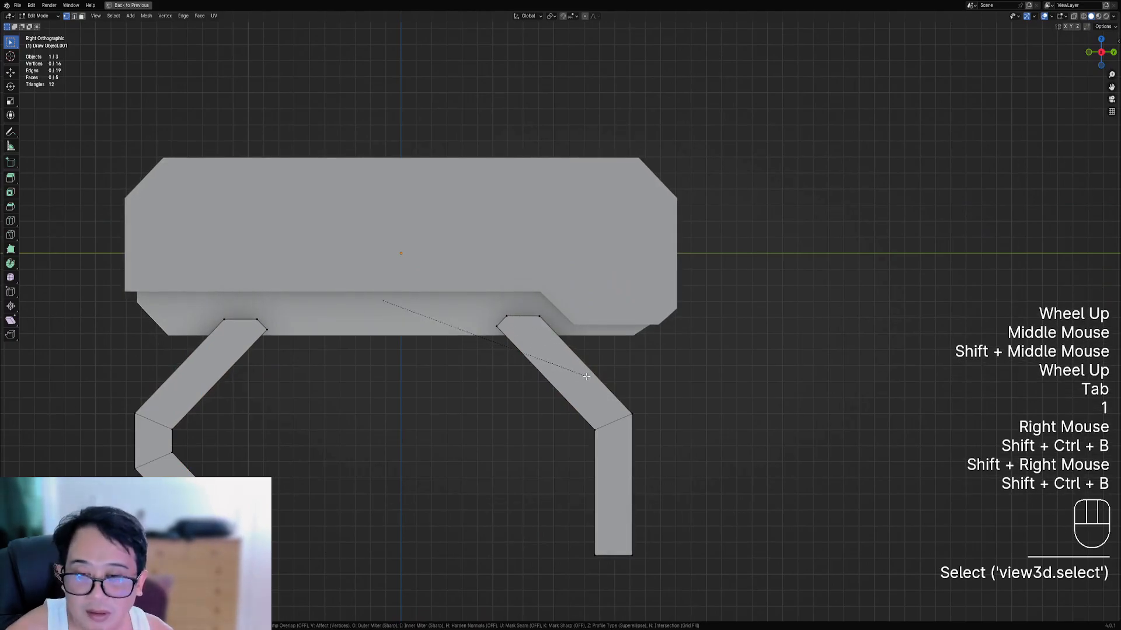
pyautogui.click(575, 371)
# - Vertex-bevel the inner upper corner of both legs by a small amount, matching the chamfered tops
pyautogui.rightClick(493, 329)
pyautogui.keyDown('shift'); pyautogui.rightClick(268, 330); pyautogui.keyUp('shift')
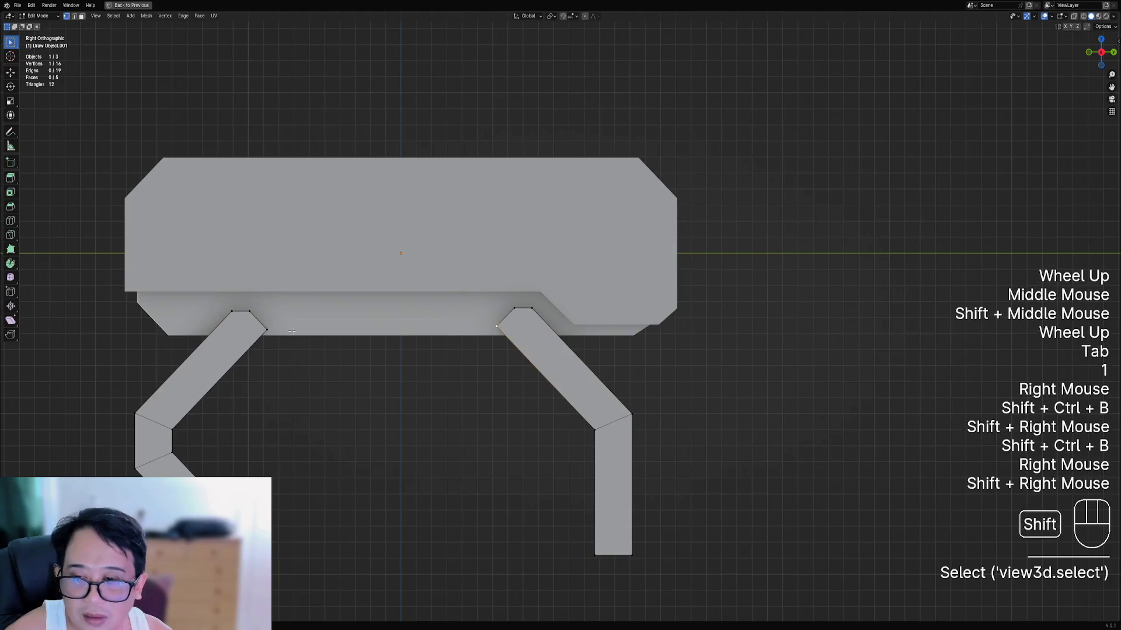
pyautogui.keyDown('shift'); pyautogui.rightClick(261, 331); pyautogui.keyUp('shift')
pyautogui.hotkey('shift', 'ctrl', 'b')
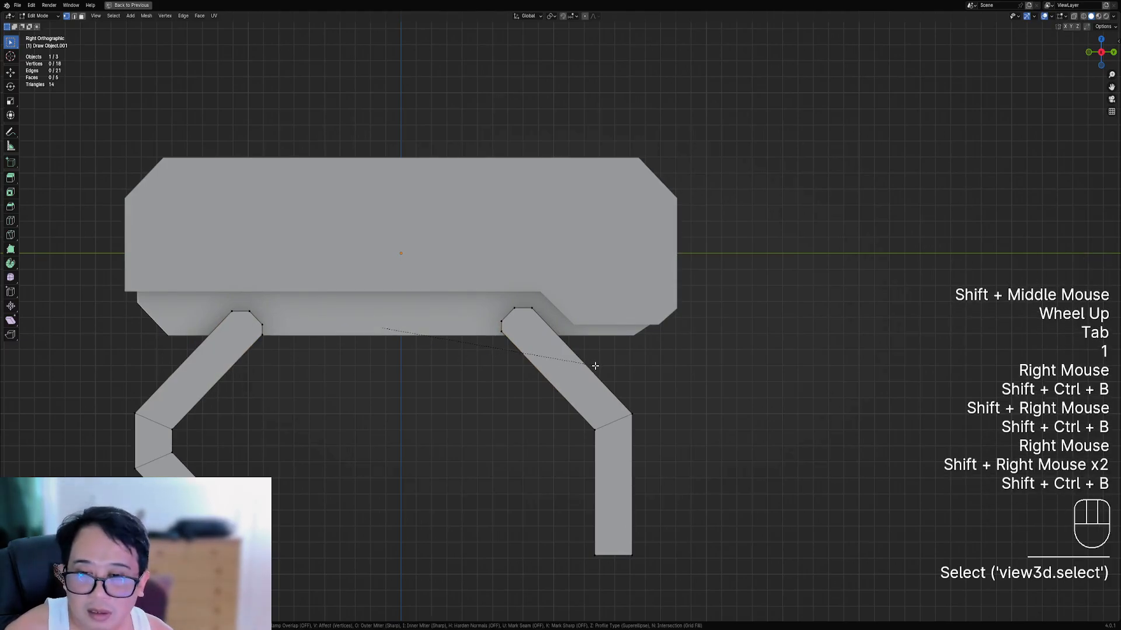
pyautogui.click(595, 366)
pyautogui.scroll(-2, 595, 365)
pyautogui.keyDown('shift'); pyautogui.moveTo(589, 365); pyautogui.dragTo(557, 353, button='middle'); pyautogui.keyUp('shift')
pyautogui.scroll(1, 557, 362)
pyautogui.hotkey('alt', 'a')
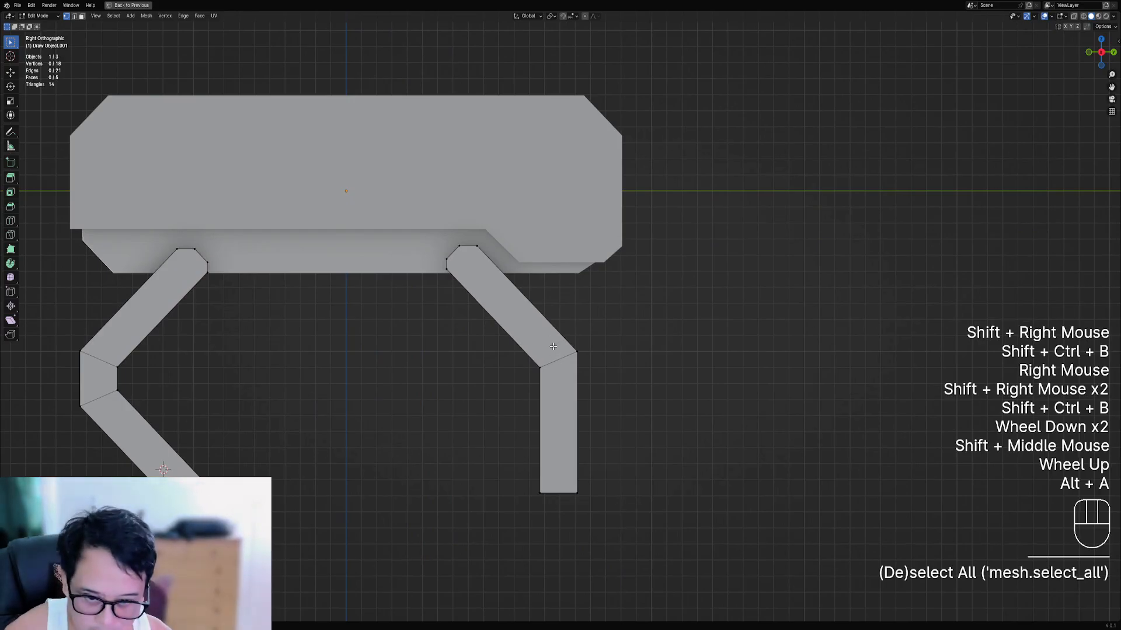
# - Bevel the knee edge of the straight-shin leg with a narrow bevel to soften its bend
pyautogui.press('2')
pyautogui.rightClick(555, 361)
pyautogui.hotkey('ctrl', 'b')
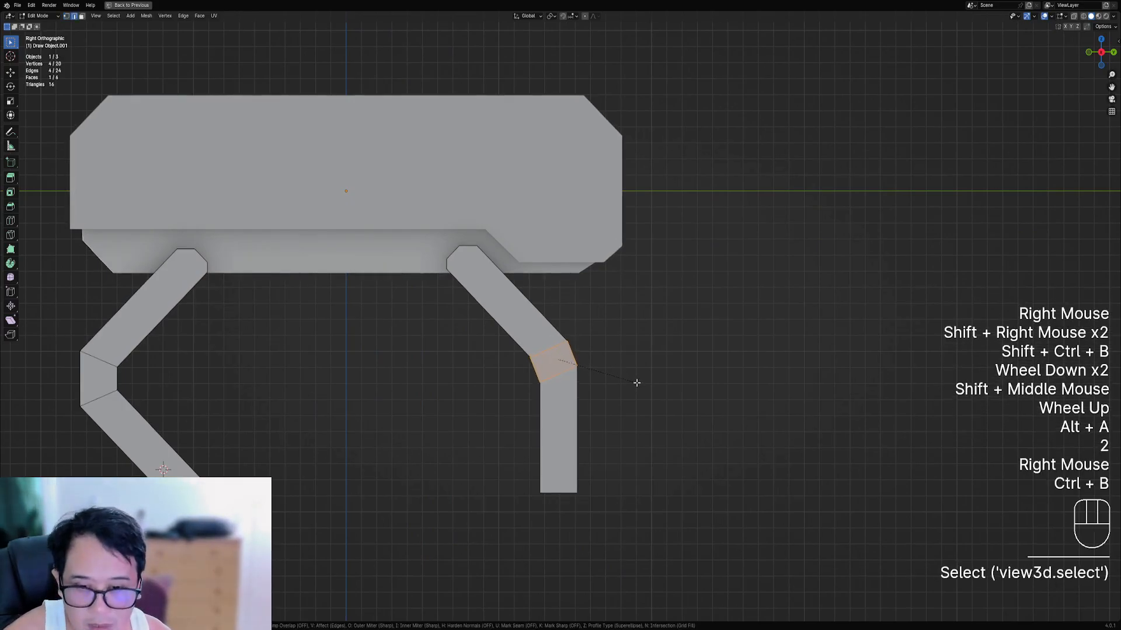
pyautogui.press('Escape')
pyautogui.hotkey('ctrl', 'b')
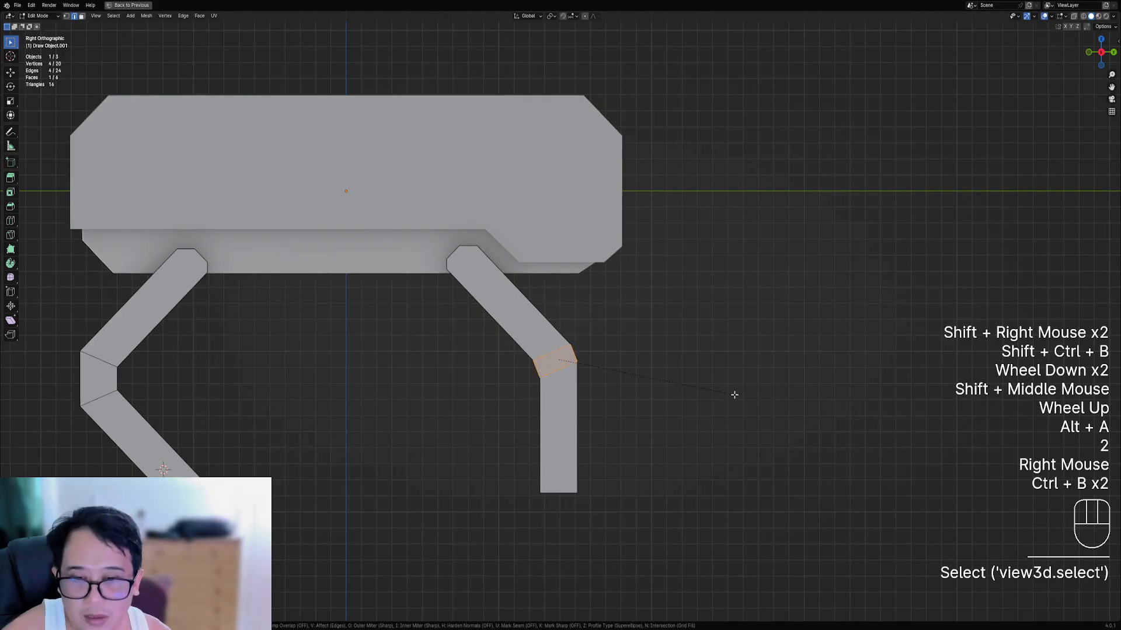
pyautogui.click(614, 363)
pyautogui.hotkey('alt', 'a')
# - Cut a polygonal notch with a 45° upper end into the vertical shin's inner side, leaving a thin toe at the foot
pyautogui.scroll(-2, 612, 369)
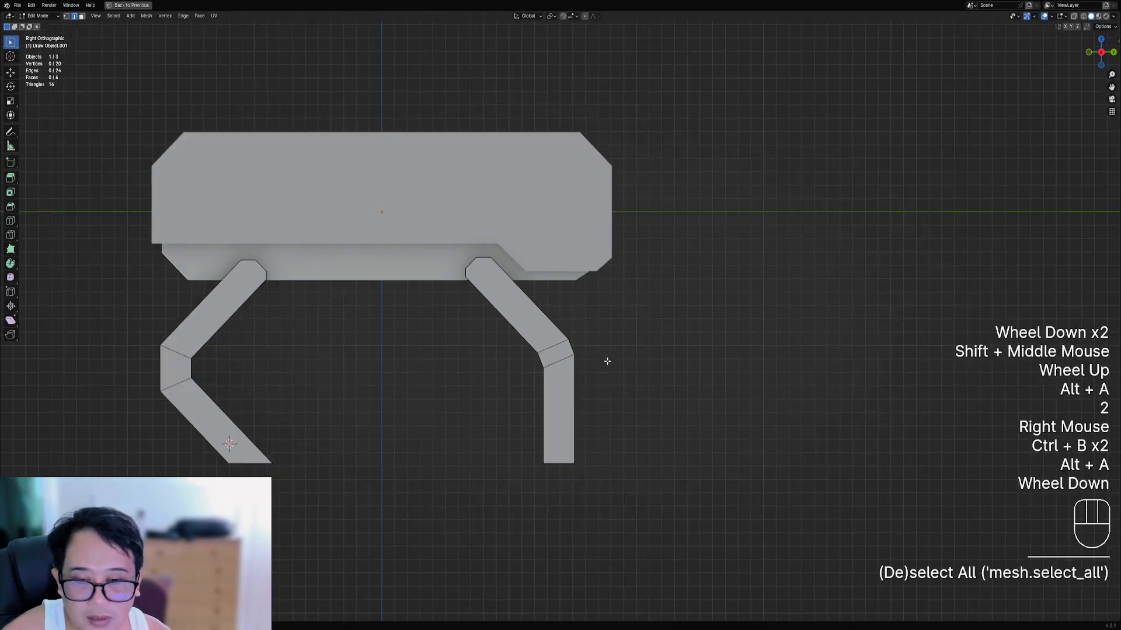
pyautogui.keyDown('shift'); pyautogui.moveTo(598, 385); pyautogui.dragTo(585, 345, button='middle'); pyautogui.keyUp('shift')
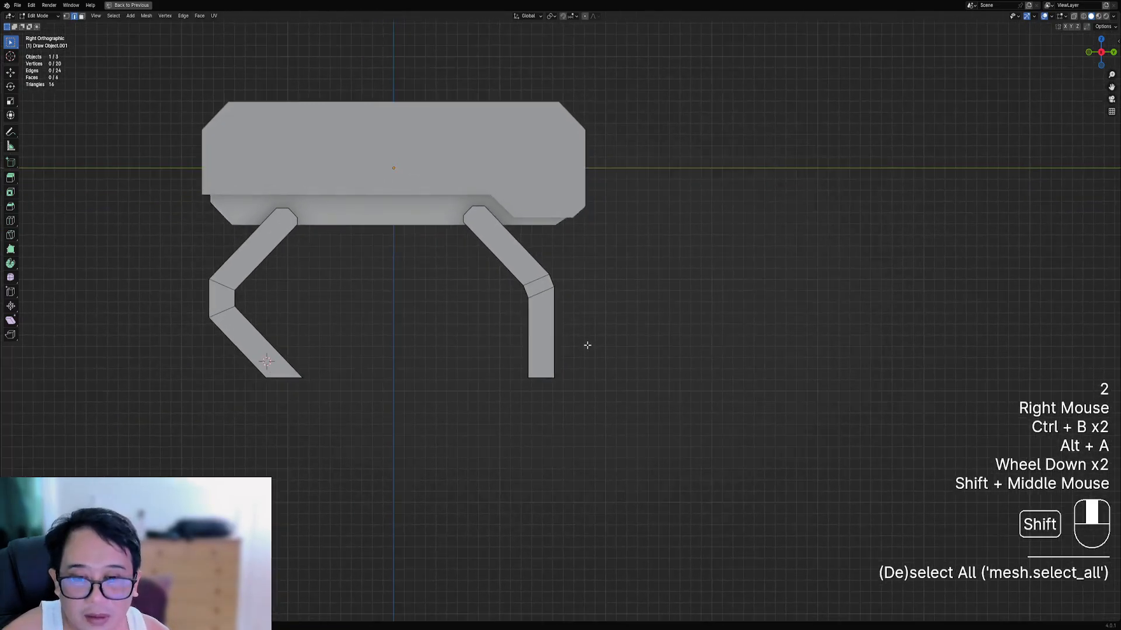
pyautogui.scroll(2, 584, 363)
pyautogui.hotkey('shift', 'ctrl', 'x')
pyautogui.click(583, 360)
pyautogui.press('1')
pyautogui.click(484, 305)
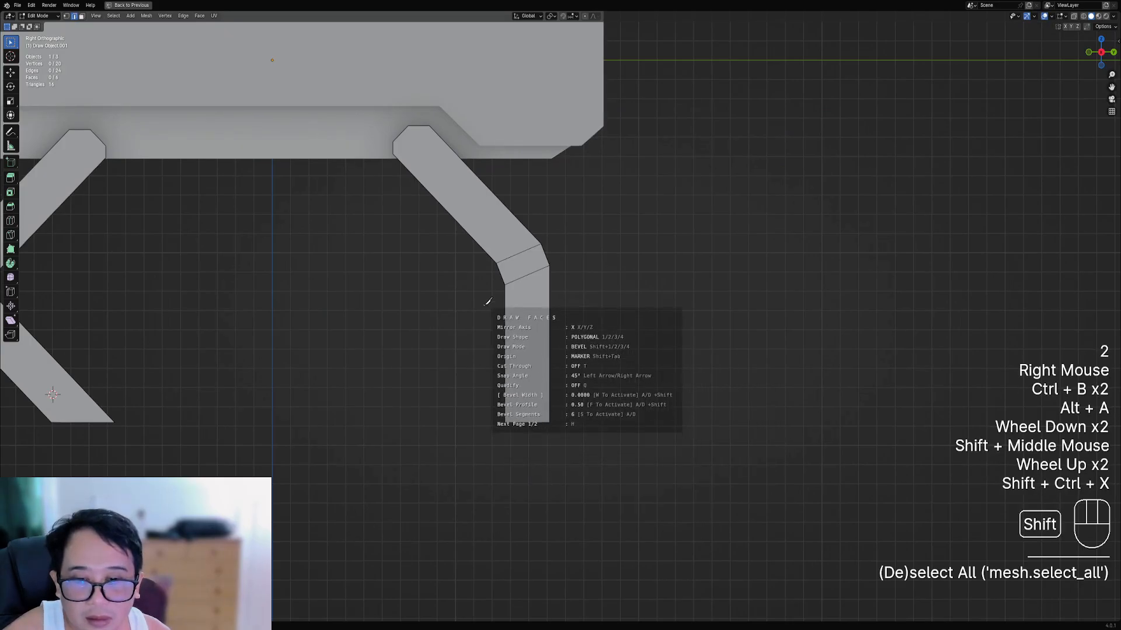
pyautogui.keyDown('shift'); pyautogui.click(521, 344); pyautogui.keyUp('shift')
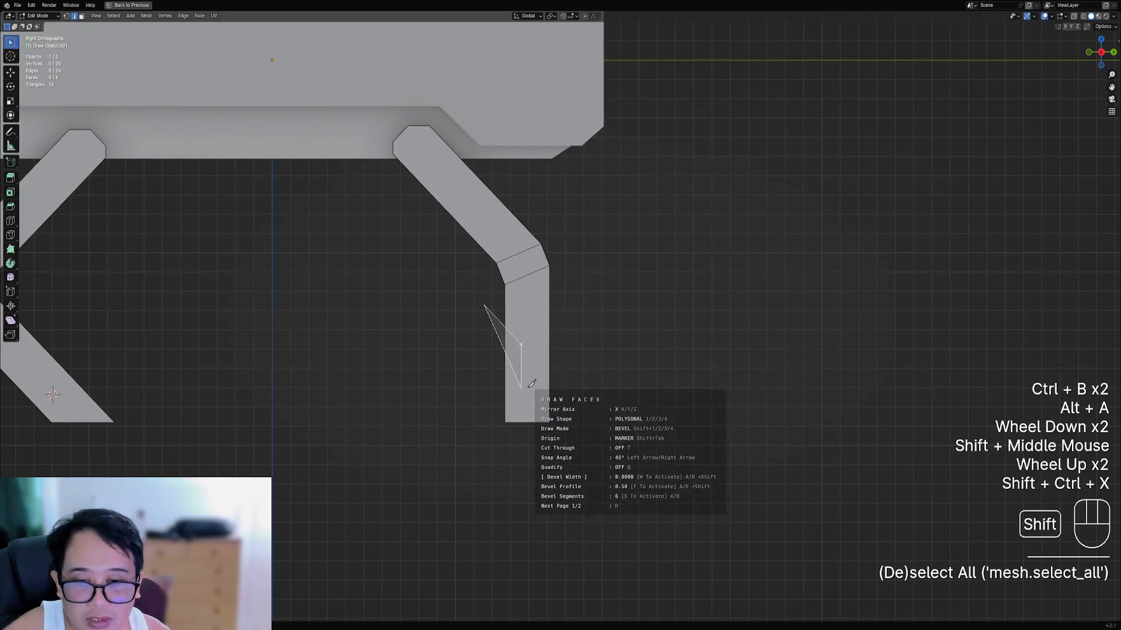
pyautogui.keyDown('shift'); pyautogui.click(522, 414); pyautogui.keyUp('shift')
pyautogui.scroll(-1, 395, 366)
pyautogui.moveTo(395, 365)
pyautogui.mouseDown(button='middle')
pyautogui.moveTo(607, 357)
pyautogui.moveTo(566, 356)
pyautogui.moveTo(589, 291)
pyautogui.moveTo(594, 335)
pyautogui.mouseUp(button='middle')
pyautogui.press('x')
pyautogui.scroll(-1, 566, 355)
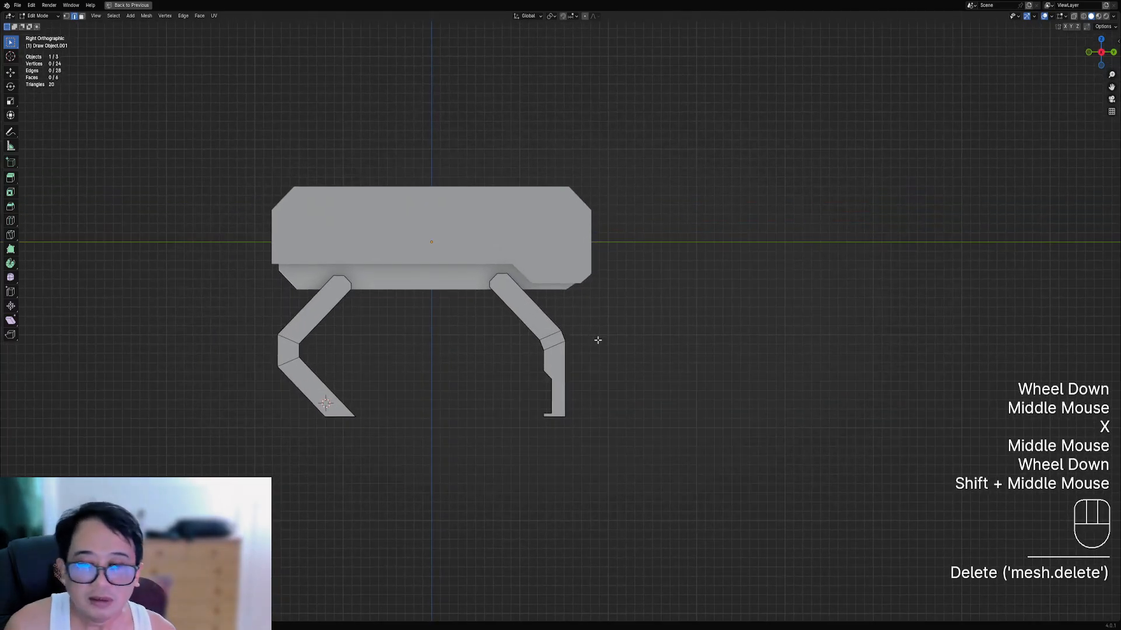
# - Examine the notched leg in Object Mode and return to editing its mesh
pyautogui.scroll(1, 587, 331)
pyautogui.scroll(1, 579, 330)
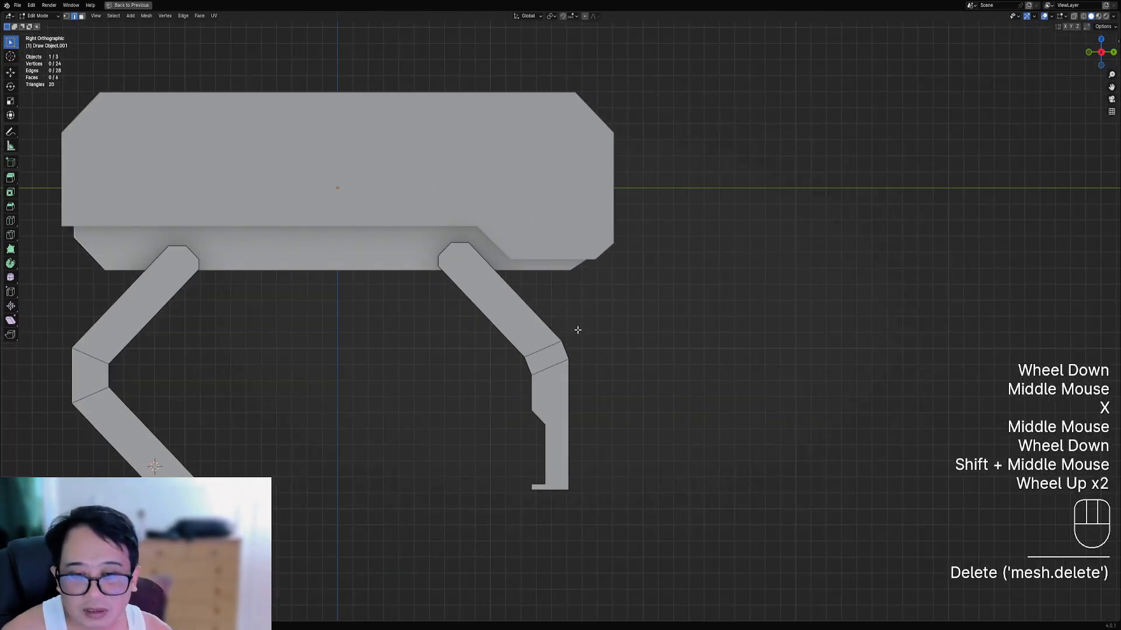
pyautogui.press('Tab')
pyautogui.scroll(-2, 630, 328)
pyautogui.moveTo(631, 328)
pyautogui.mouseDown(button='middle')
pyautogui.moveTo(598, 332)
pyautogui.moveTo(636, 327)
pyautogui.mouseUp(button='middle')
pyautogui.scroll(1, 635, 327)
pyautogui.press('Tab')
pyautogui.scroll(1, 574, 297)
# - Cut a shallow notch with 45° ends into the outer side of the same leg's upper segment using polygonal Draw Faces, deleting the cut face
pyautogui.hotkey('ctrl', 'shift', 'x')
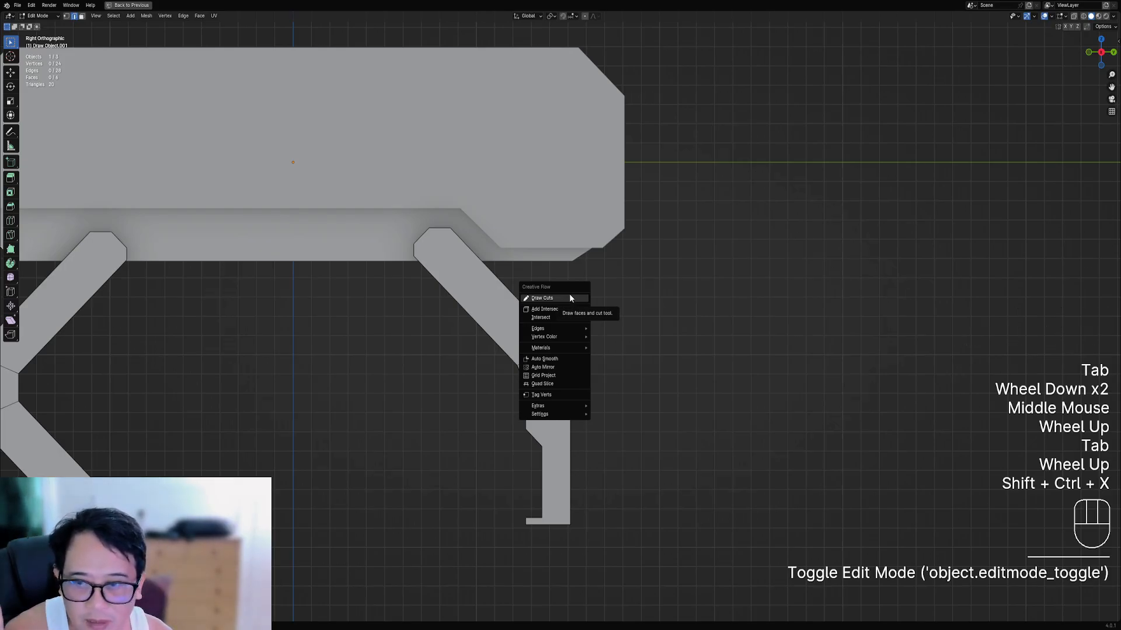
pyautogui.click(569, 297)
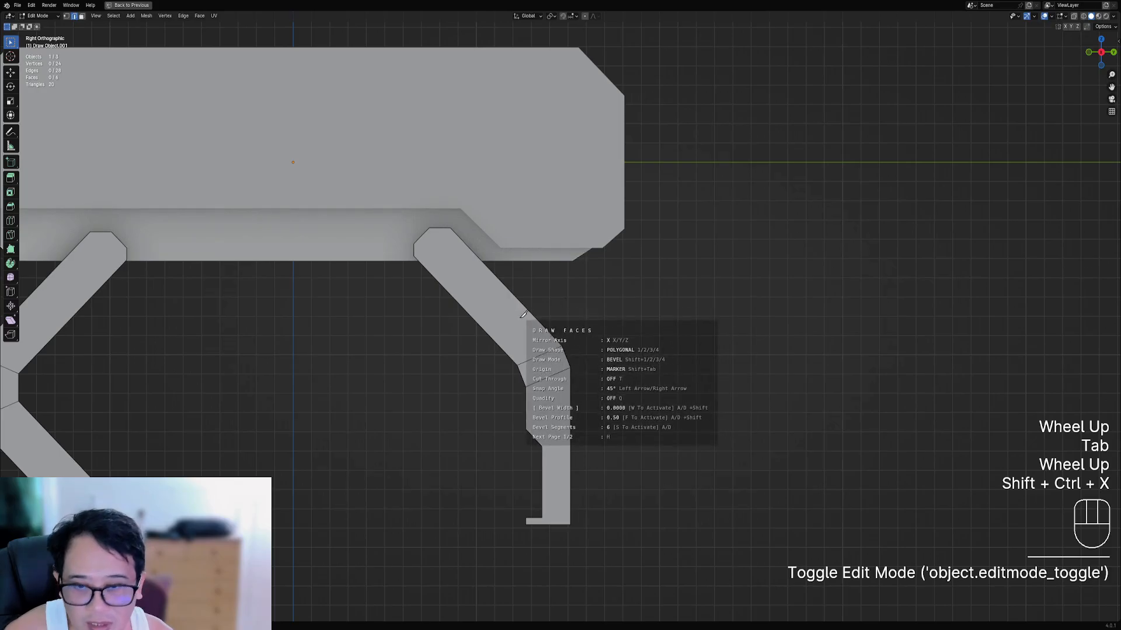
pyautogui.moveTo(513, 327); pyautogui.dragTo(518, 292, button='middle')
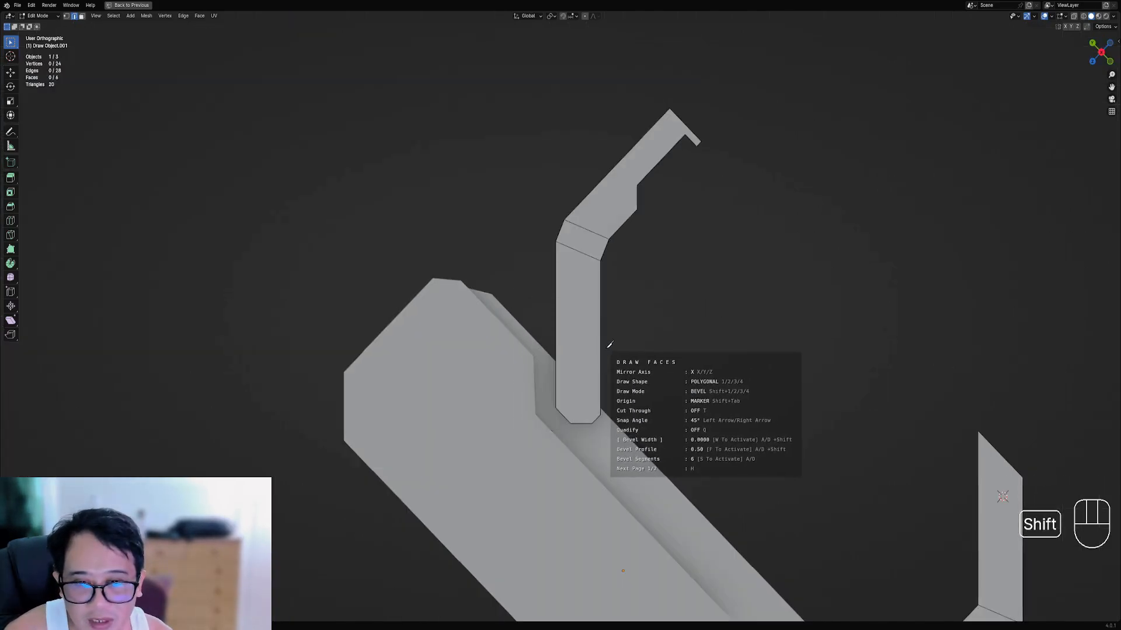
pyautogui.scroll(-2, 613, 334)
pyautogui.scroll(3, 614, 334)
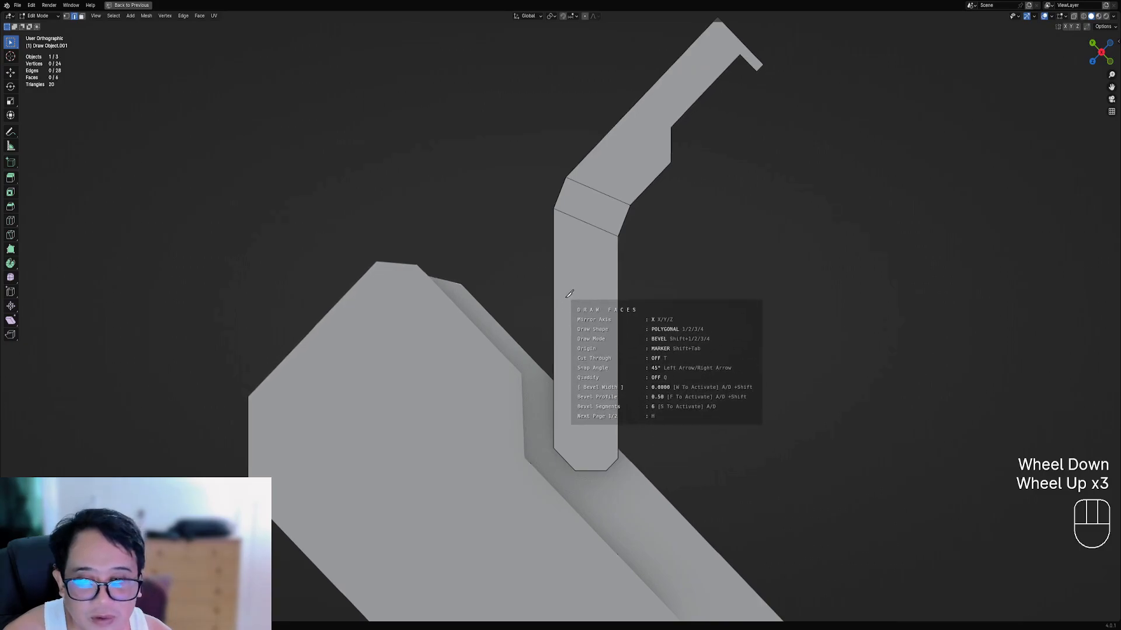
pyautogui.keyDown('shift'); pyautogui.click(538, 263); pyautogui.keyUp('shift')
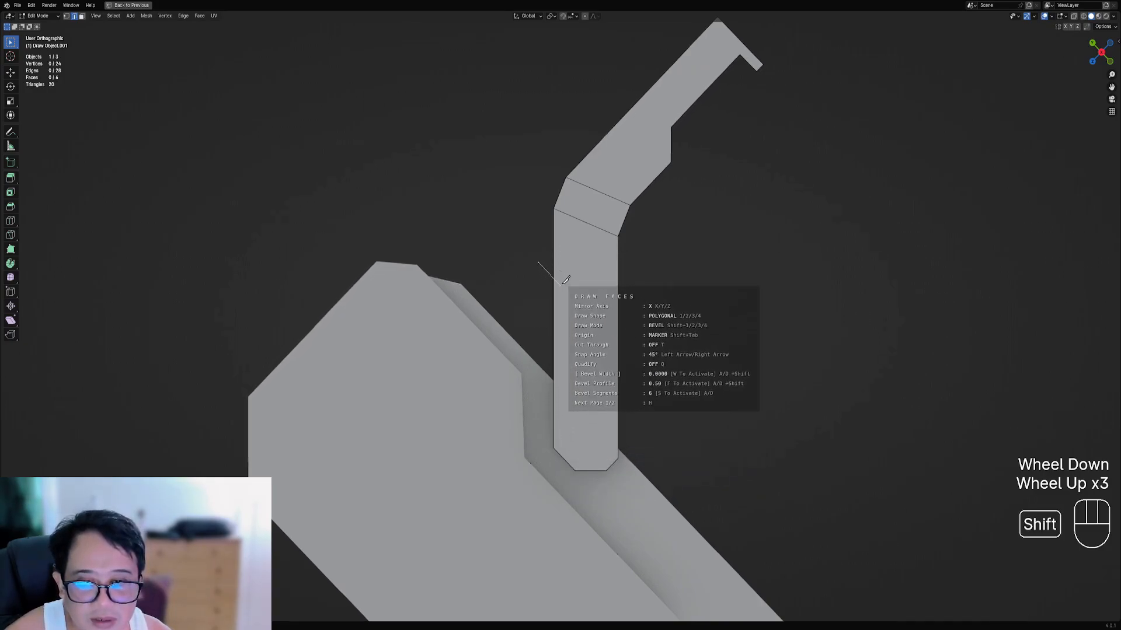
pyautogui.keyDown('shift'); pyautogui.click(560, 286); pyautogui.keyUp('shift')
pyautogui.keyDown('shift'); pyautogui.click(560, 337); pyautogui.keyUp('shift')
pyautogui.keyDown('shift'); pyautogui.click(538, 360); pyautogui.keyUp('shift')
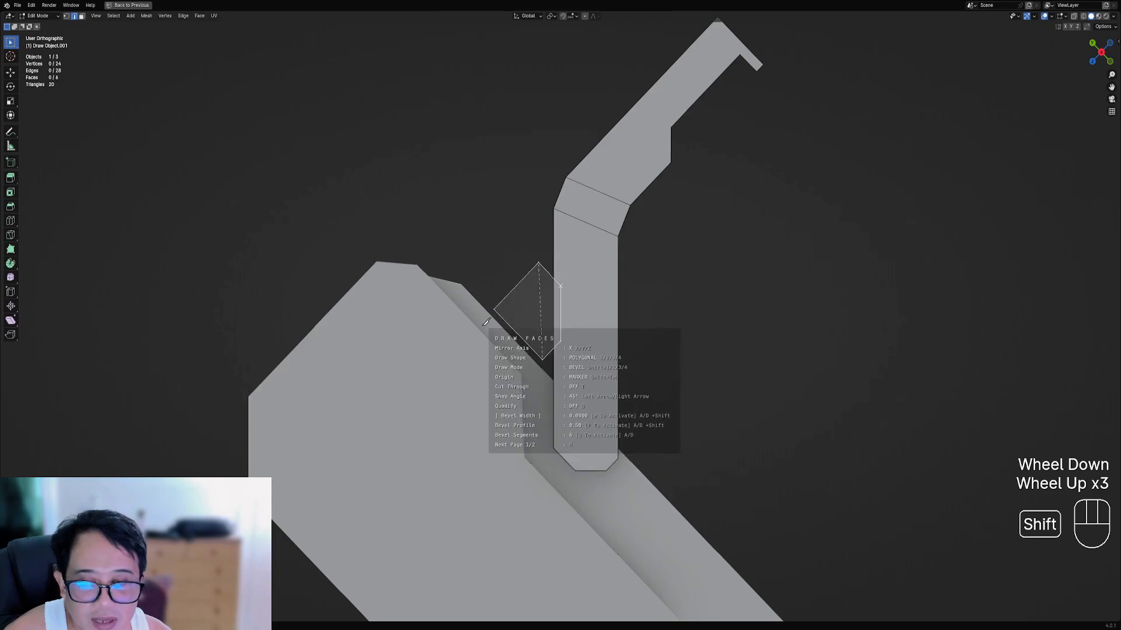
pyautogui.press('space')
pyautogui.press('x')
pyautogui.press('r')
pyautogui.scroll(-3, 622, 244)
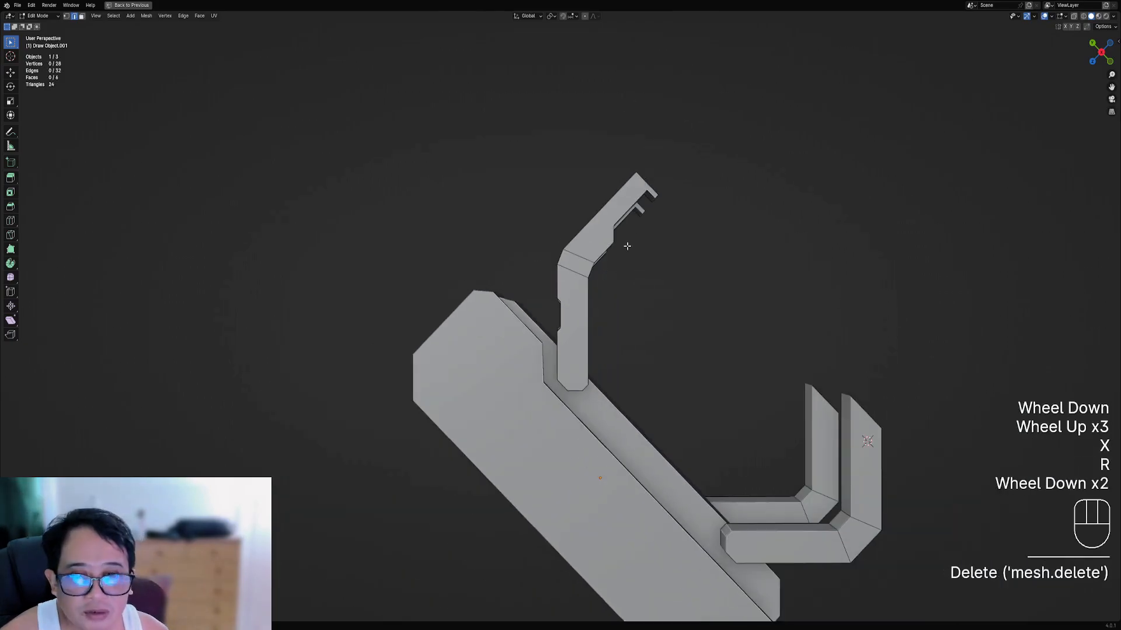
# - Examine the detailed legs in Object Mode from the front, in perspective and from the right side
pyautogui.press('KP_1')
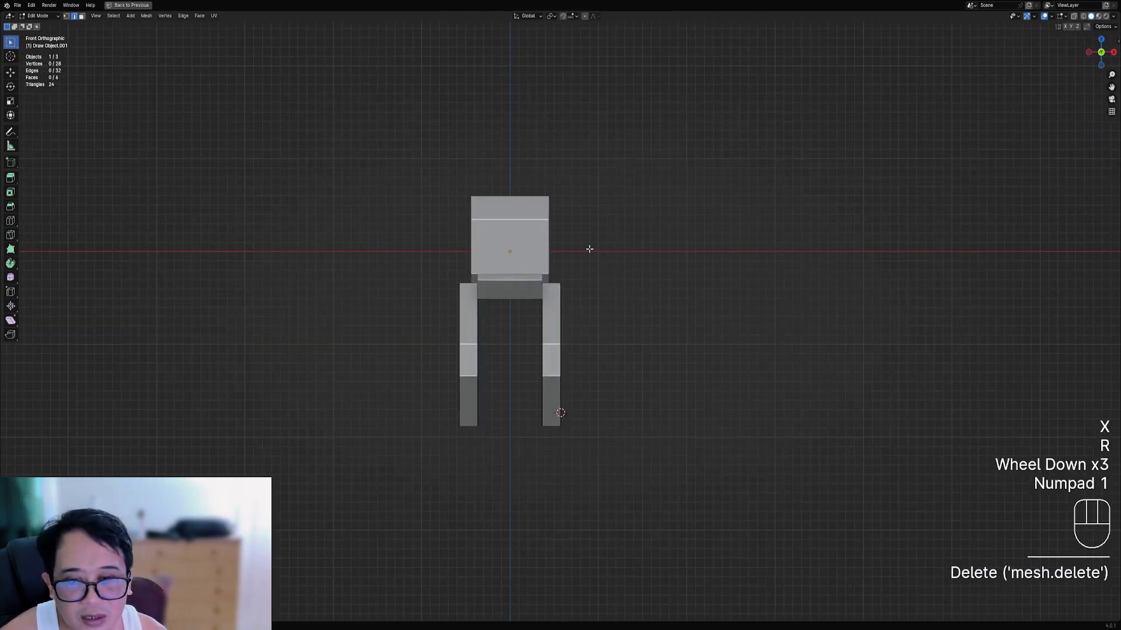
pyautogui.moveTo(589, 249); pyautogui.dragTo(802, 325, button='middle')
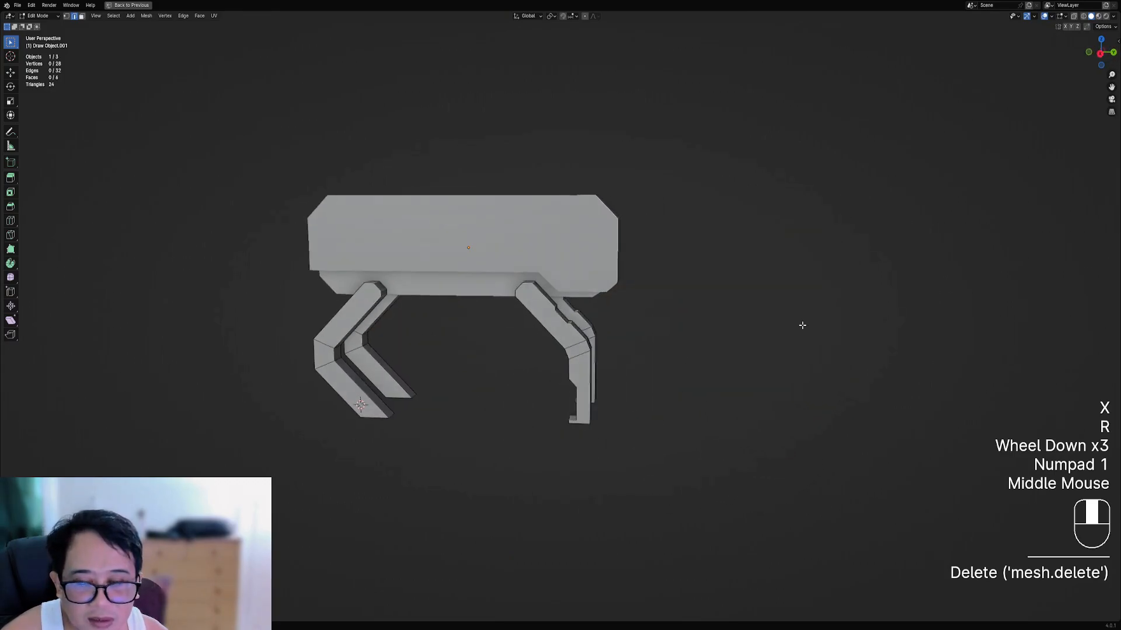
pyautogui.press('Tab')
pyautogui.moveTo(622, 324)
pyautogui.mouseDown(button='middle')
pyautogui.moveTo(519, 319)
pyautogui.moveTo(563, 328)
pyautogui.moveTo(617, 318)
pyautogui.mouseUp(button='middle')
pyautogui.scroll(1, 618, 318)
pyautogui.press('KP_1')
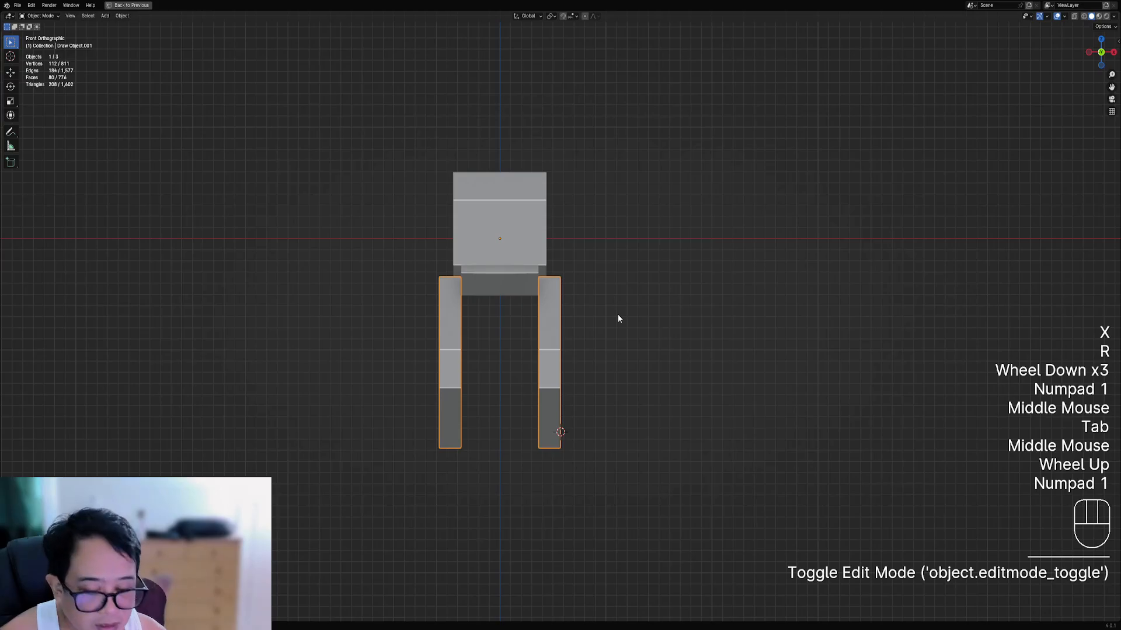
pyautogui.press('KP_3')
pyautogui.scroll(2, 617, 317)
pyautogui.moveTo(613, 315); pyautogui.dragTo(644, 346, button='middle')
pyautogui.press('KP_3')
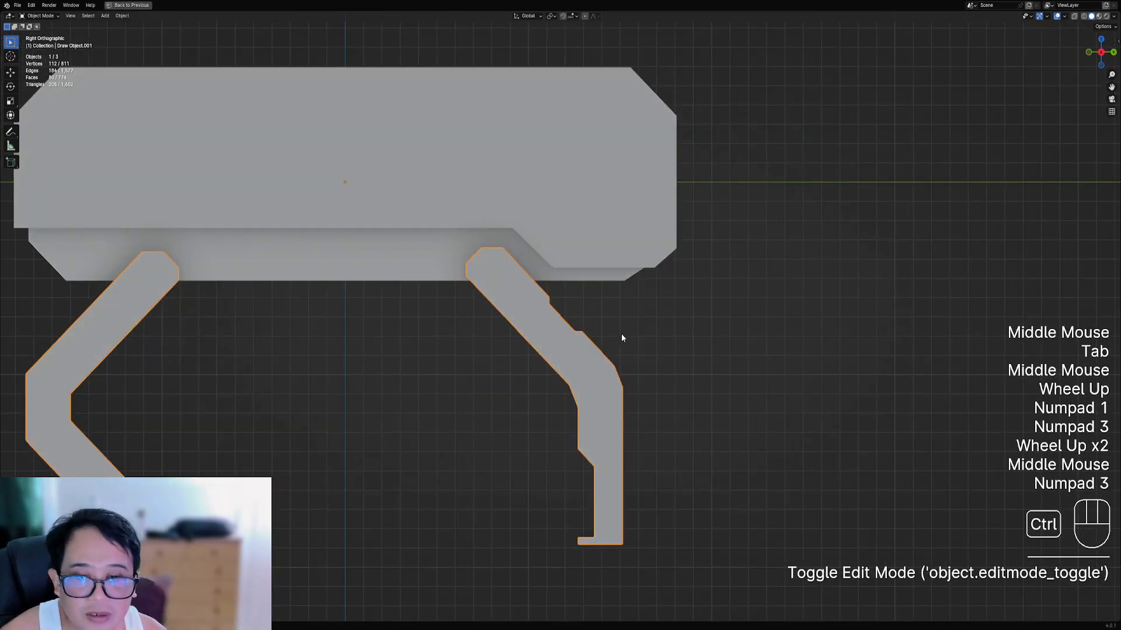
# - Examine the robot's body and legs in the right, front, back, top and bottom orthographic views
pyautogui.press('ctrl+KP_3')
pyautogui.press('KP_3')
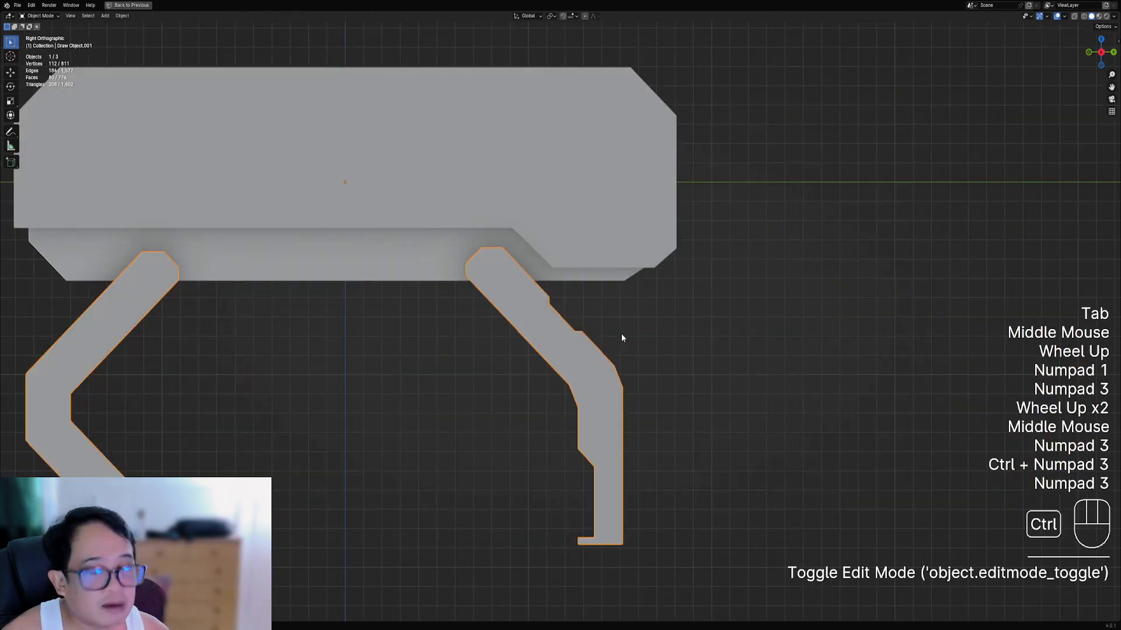
pyautogui.press('ctrl+KP_3')
pyautogui.press('KP_3')
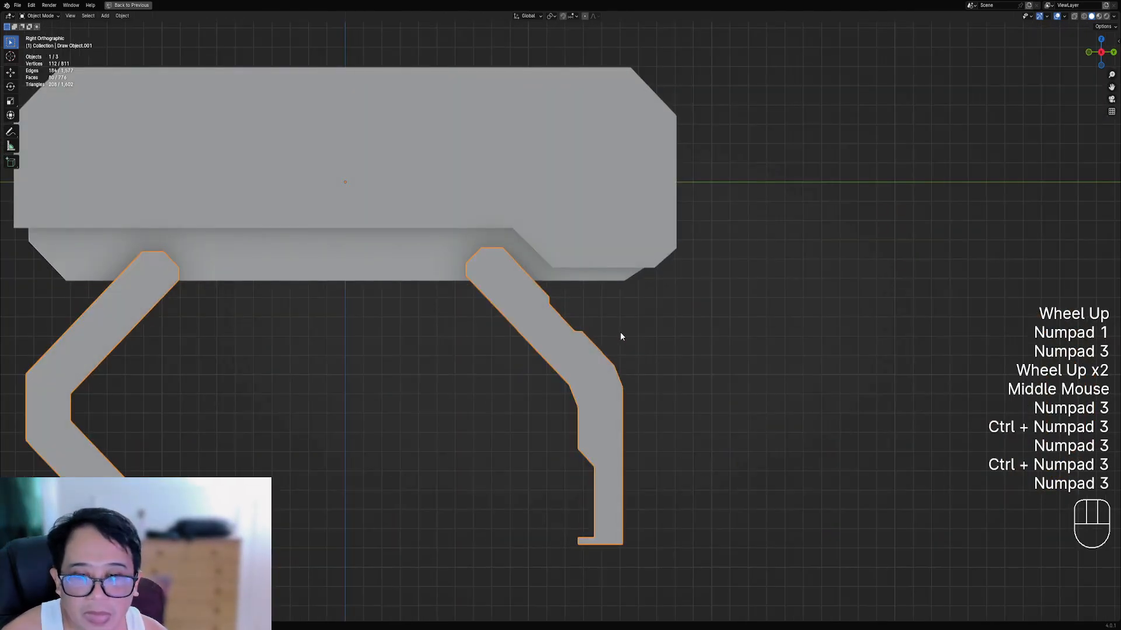
pyautogui.press('Tab')
pyautogui.scroll(-2, 609, 318)
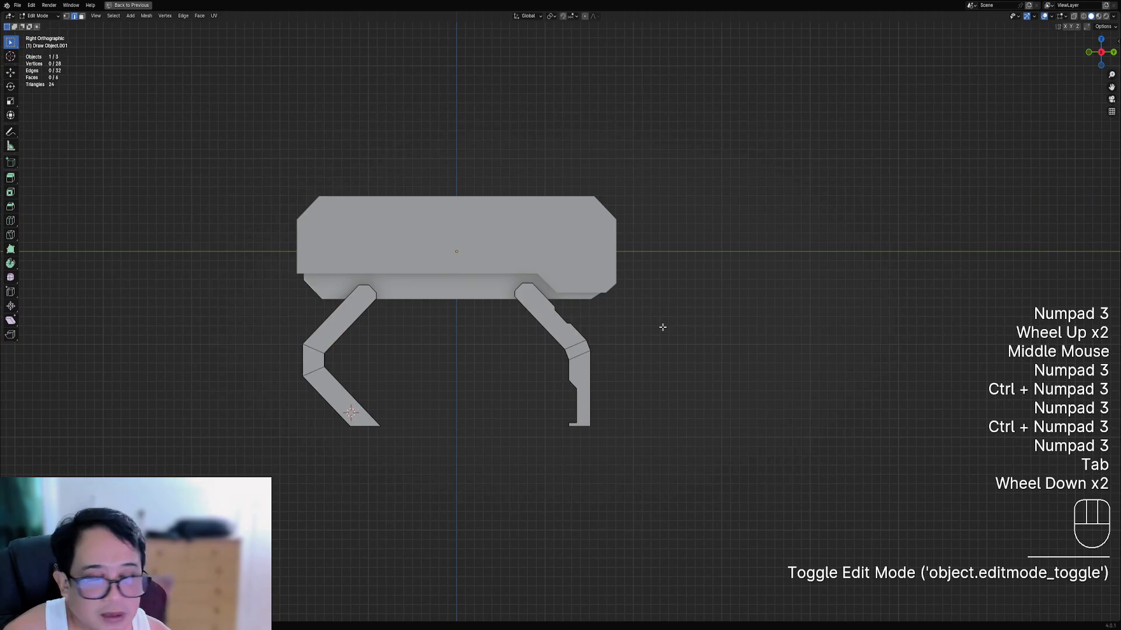
pyautogui.press('KP_3')
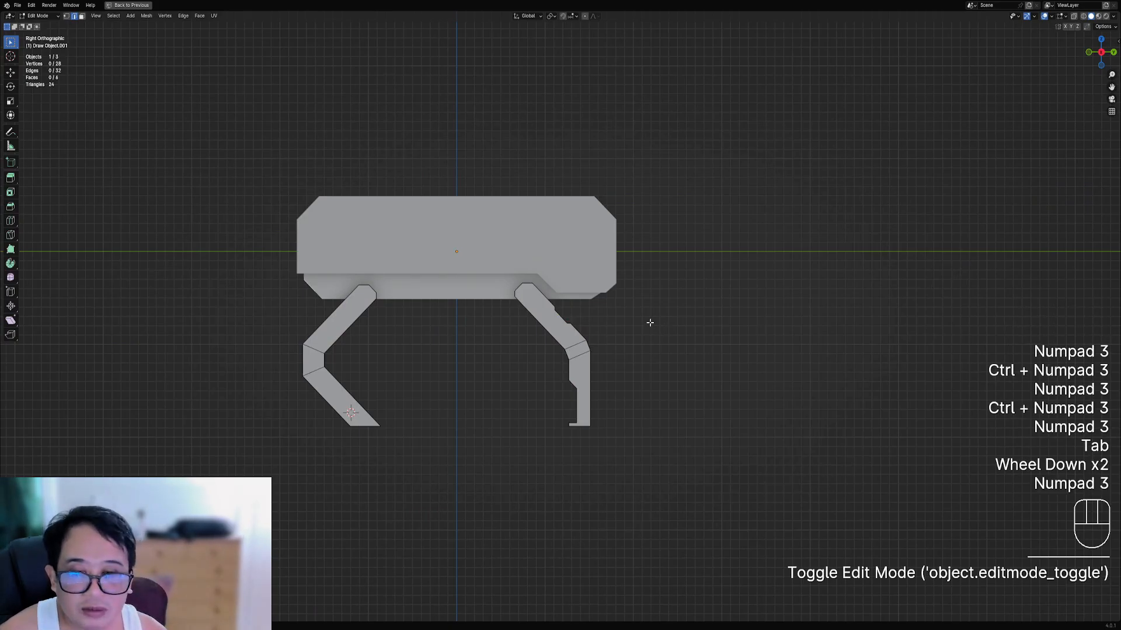
pyautogui.press('ctrl+KP_3')
pyautogui.press('KP_3')
pyautogui.press('KP_1')
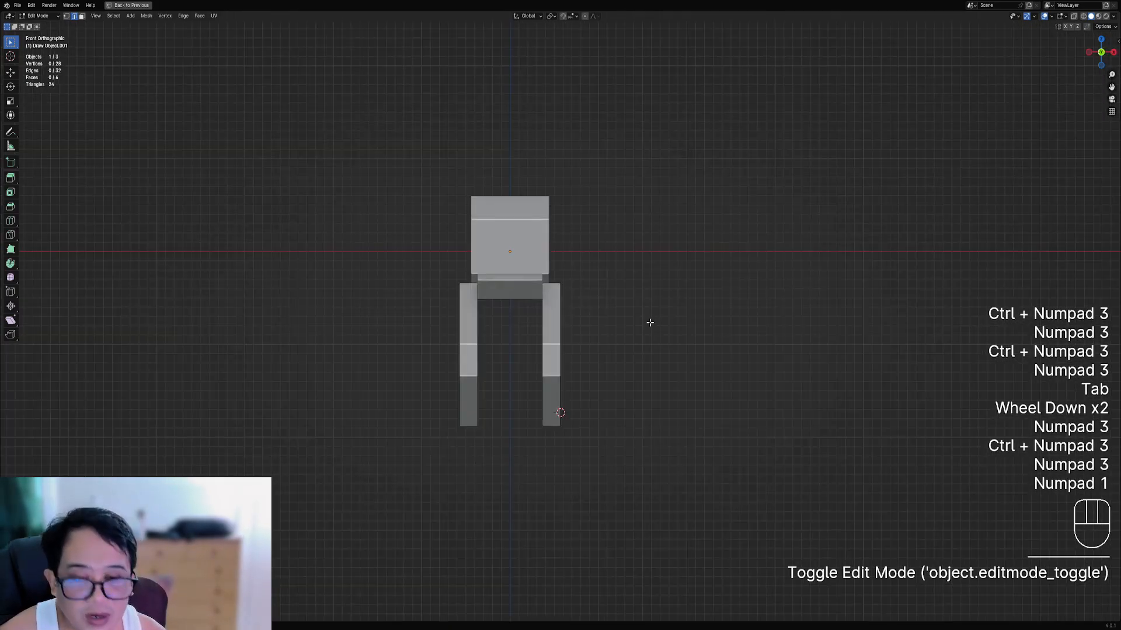
pyautogui.press('ctrl+KP_1')
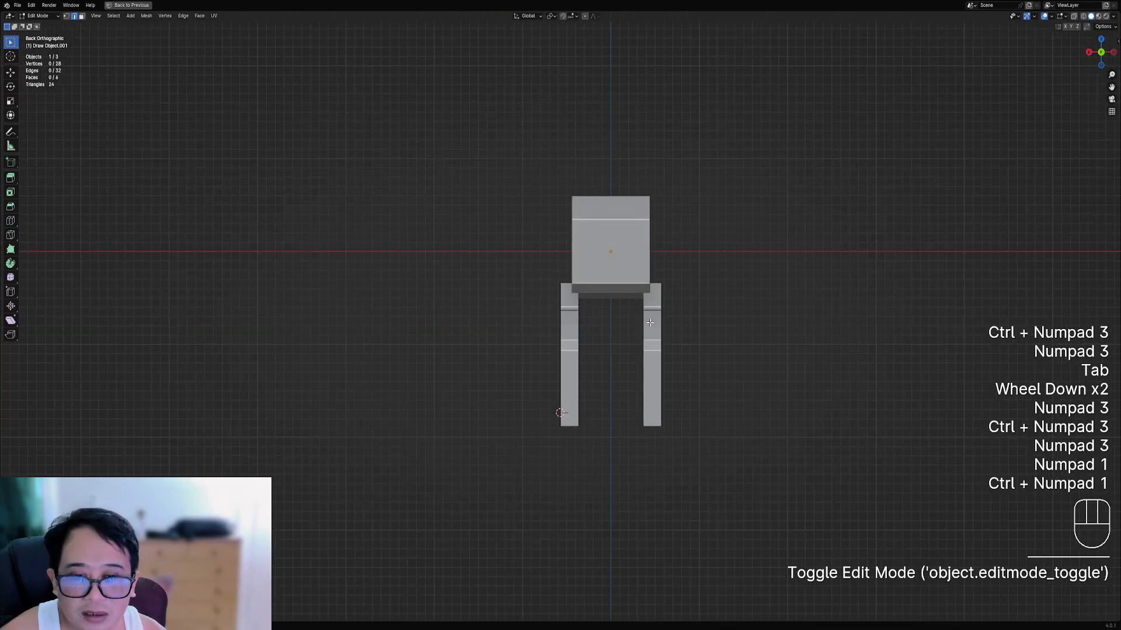
pyautogui.press('KP_1')
pyautogui.press('KP_3')
pyautogui.press('KP_7')
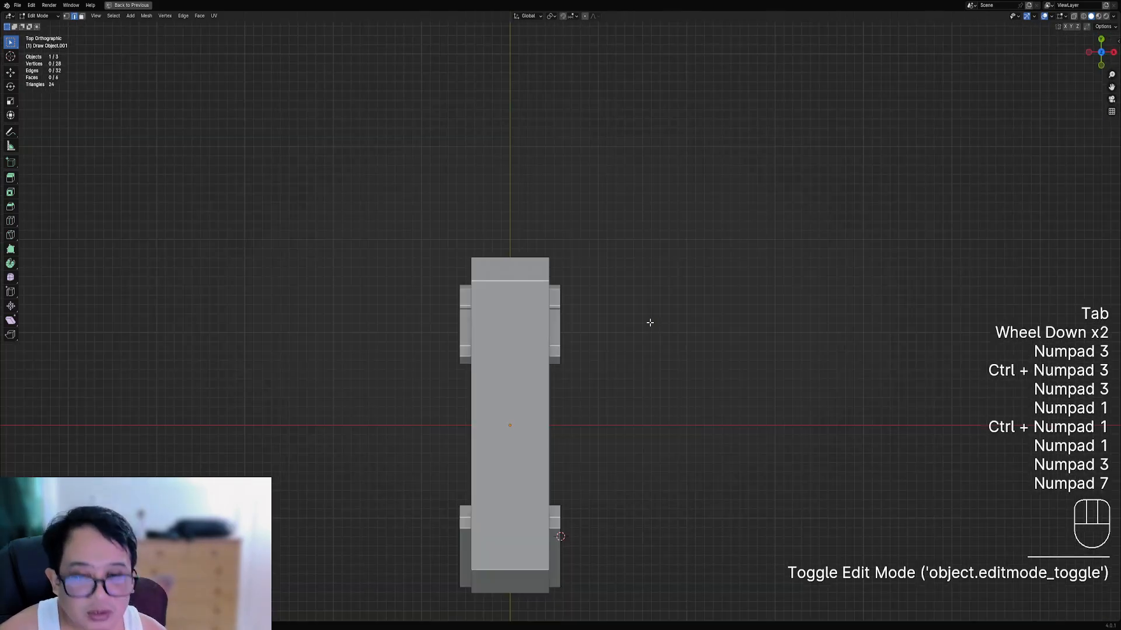
pyautogui.press('ctrl+KP_7')
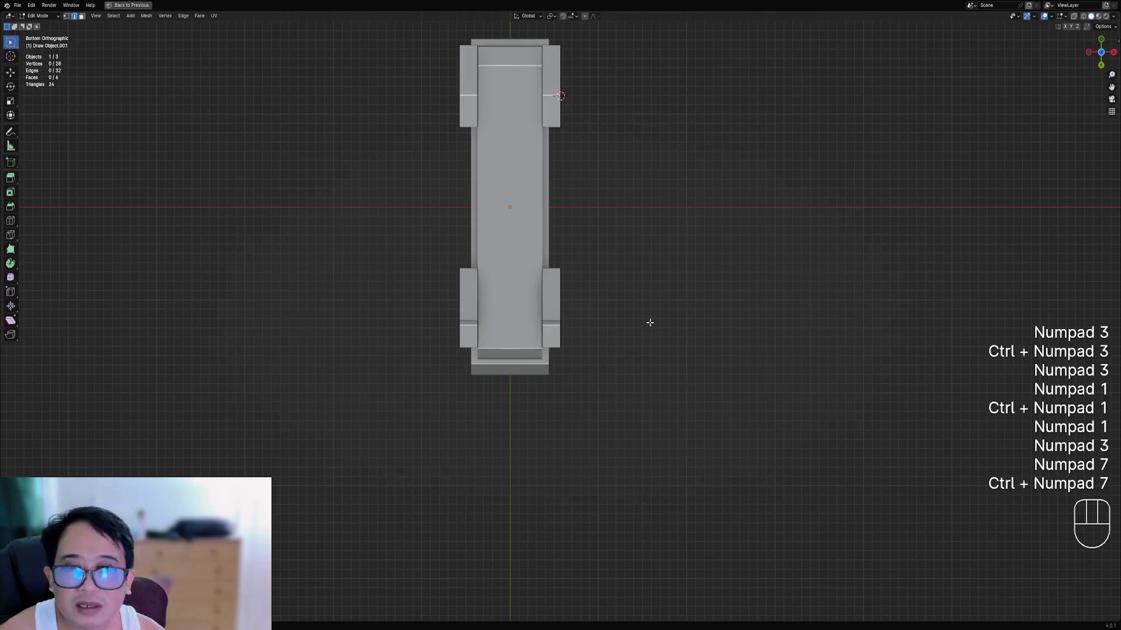
# - Examine the notched leg's shape in perspective and from the right side, comparing Object Mode with Edit Mode
pyautogui.press('KP_1')
pyautogui.moveTo(538, 318); pyautogui.dragTo(781, 315, button='middle')
pyautogui.press('Tab')
pyautogui.moveTo(601, 338); pyautogui.dragTo(549, 335, button='middle')
pyautogui.scroll(1, 604, 342)
pyautogui.press('Tab')
pyautogui.scroll(2, 613, 347)
pyautogui.scroll(1, 549, 336)
pyautogui.press('Tab')
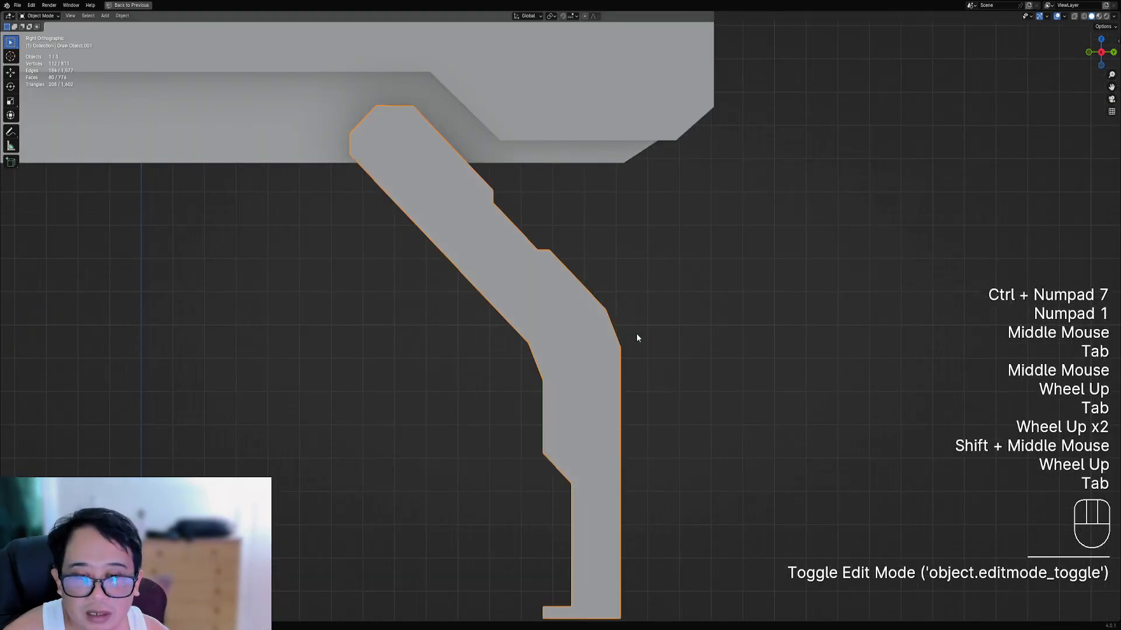
pyautogui.scroll(-2, 637, 338)
pyautogui.scroll(2, 633, 335)
pyautogui.press('Tab')
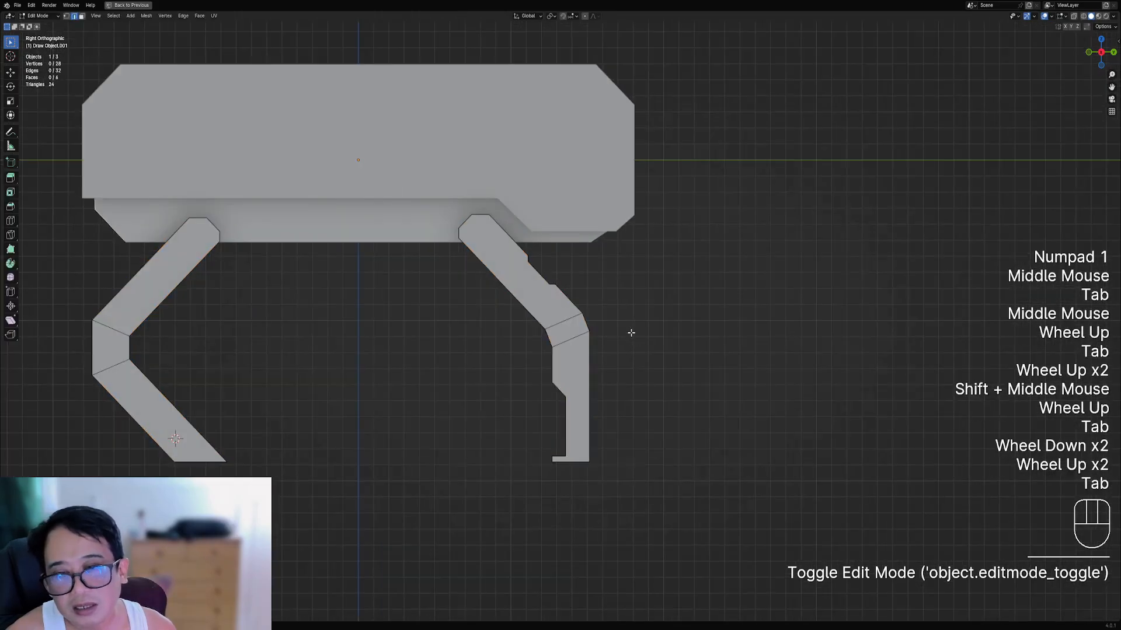
# - Knife two parallel crosswise cuts through the notched leg's upper segment and select the inner edge between them
pyautogui.scroll(2, 631, 332)
pyautogui.keyDown('shift'); pyautogui.moveTo(630, 333); pyautogui.dragTo(533, 326, button='middle'); pyautogui.keyUp('shift')
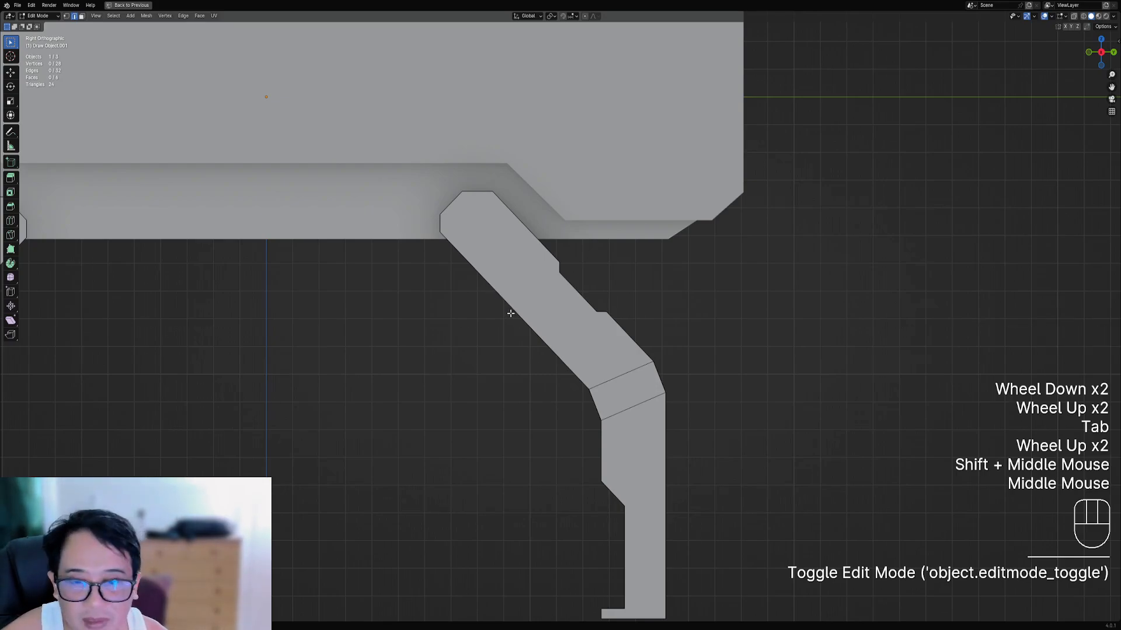
pyautogui.press('1')
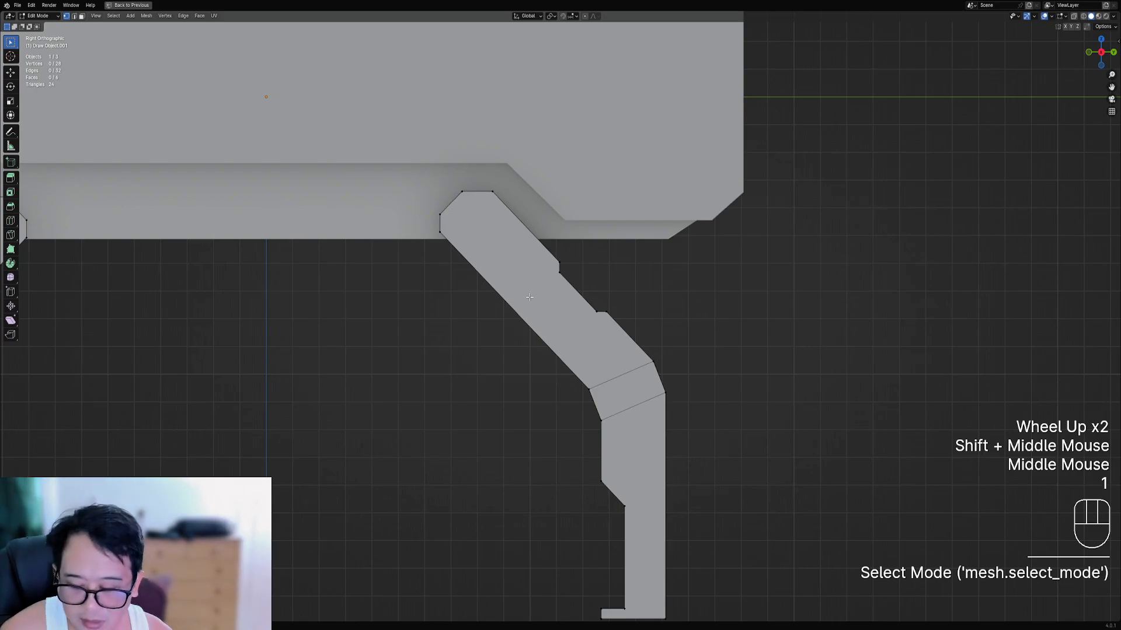
pyautogui.press('k')
pyautogui.click(483, 279)
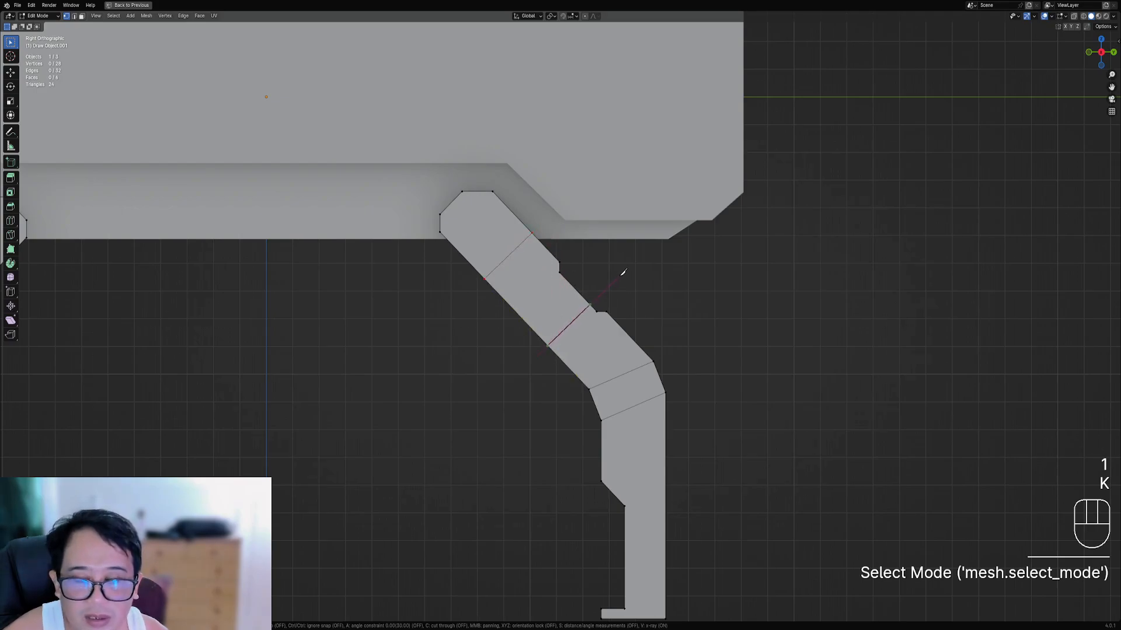
pyautogui.press('Return')
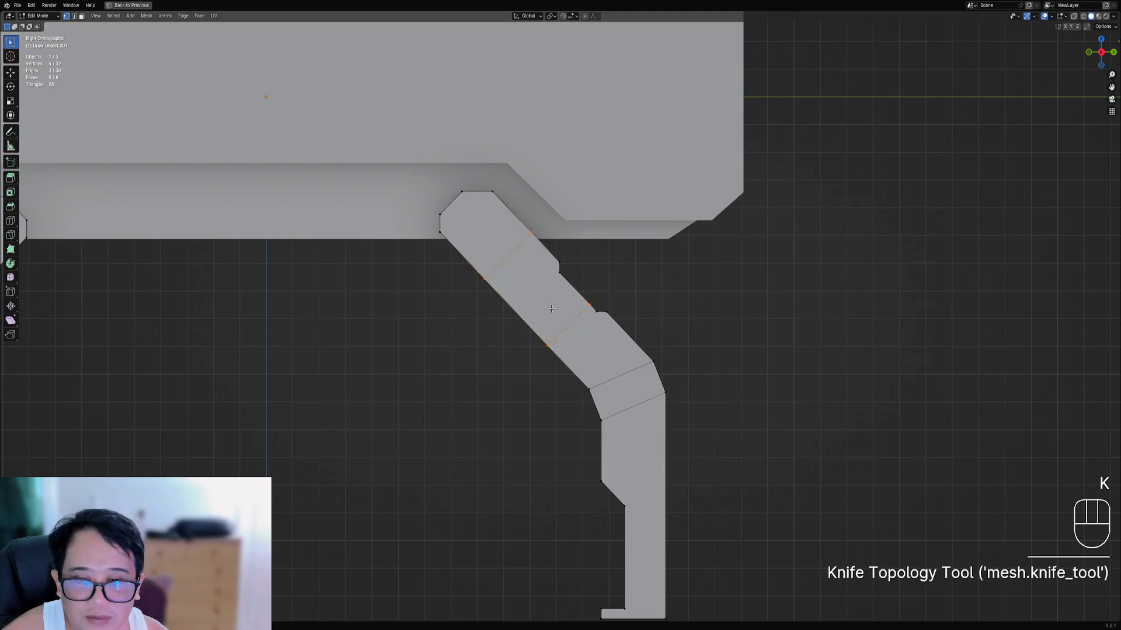
pyautogui.press('2')
pyautogui.rightClick(513, 312)
pyautogui.press('e')
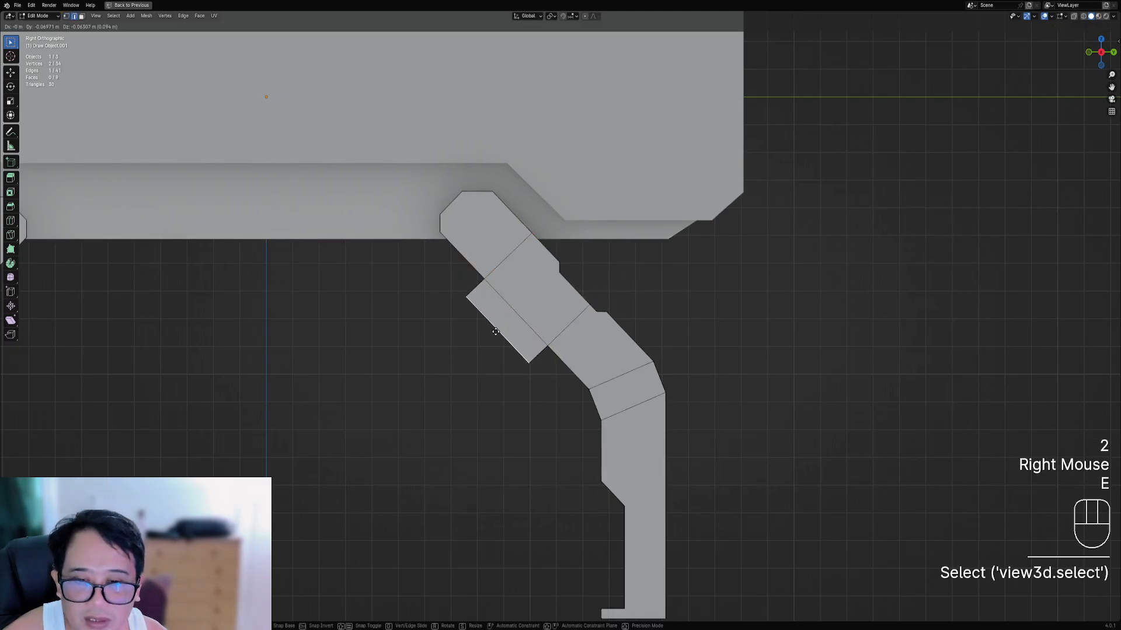
pyautogui.rightClick(495, 331)
pyautogui.hotkey('ctrl', 'z')
pyautogui.press('Tab')
pyautogui.press('Tab')
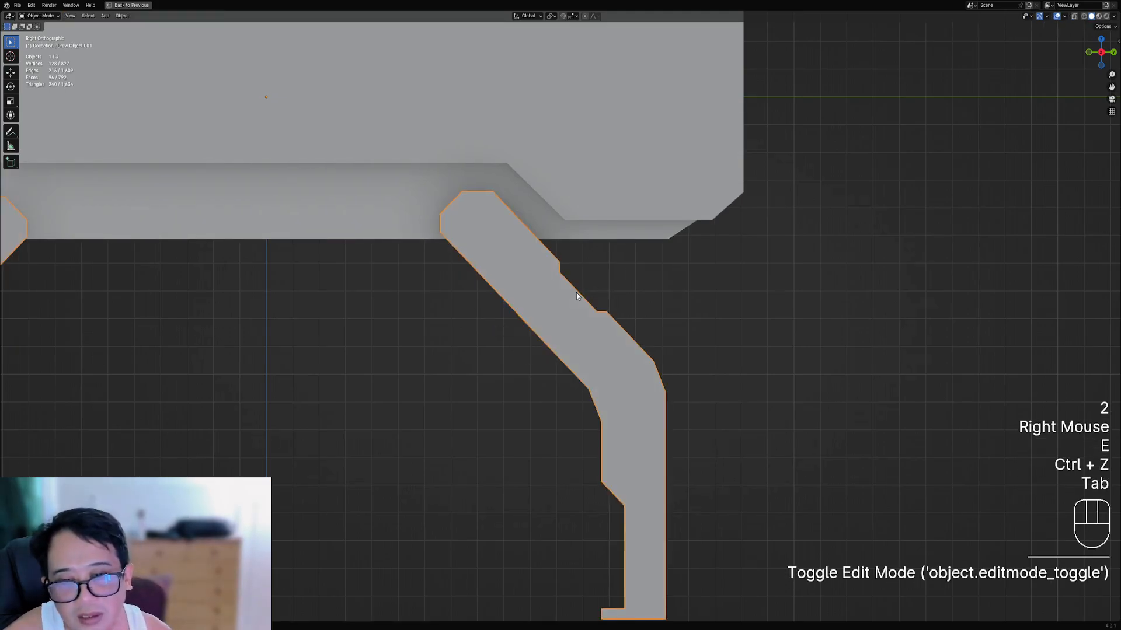
# - Align the view to the selected inner edge of the leg's upper segment and try extruding the edge
pyautogui.press('shift+KP_7')
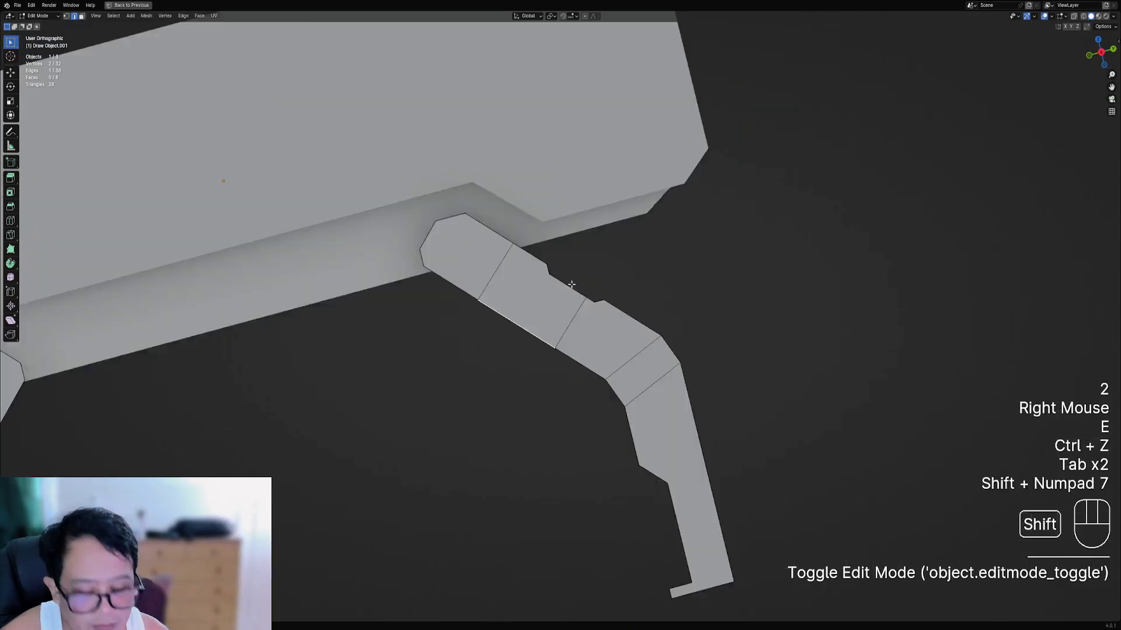
pyautogui.scroll(-1, 610, 357)
pyautogui.keyDown('shift'); pyautogui.scroll(-1, 610, 357); pyautogui.keyUp('shift')
pyautogui.keyDown('shift'); pyautogui.moveTo(609, 357); pyautogui.dragTo(601, 328, button='middle'); pyautogui.keyUp('shift')
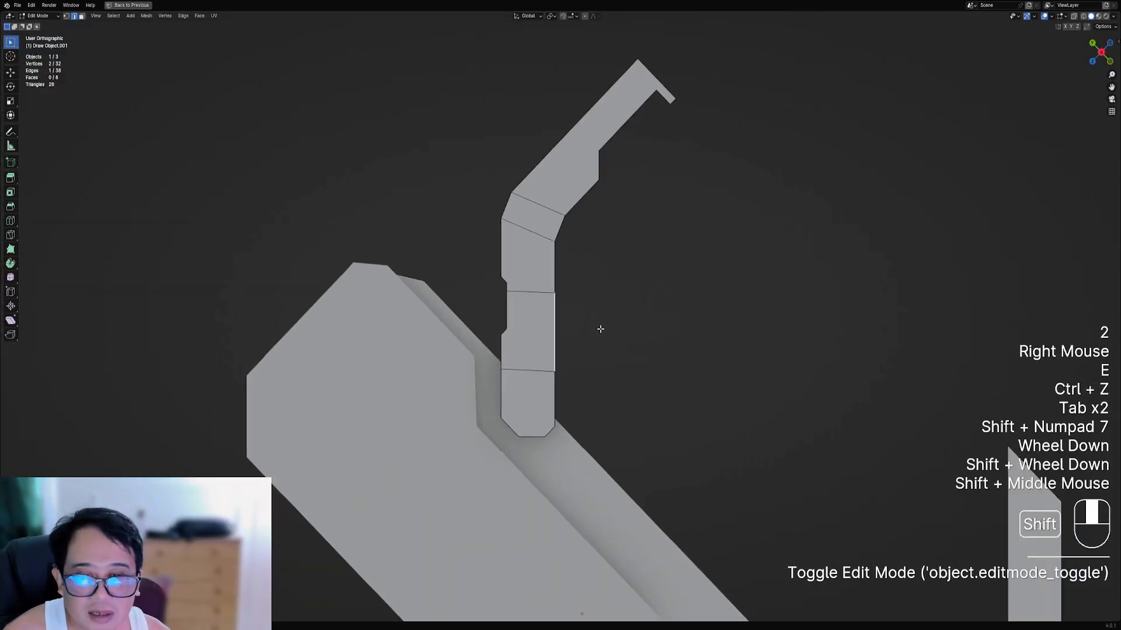
pyautogui.scroll(2, 600, 327)
pyautogui.press('e')
pyautogui.hotkey('ctrl', 'z')
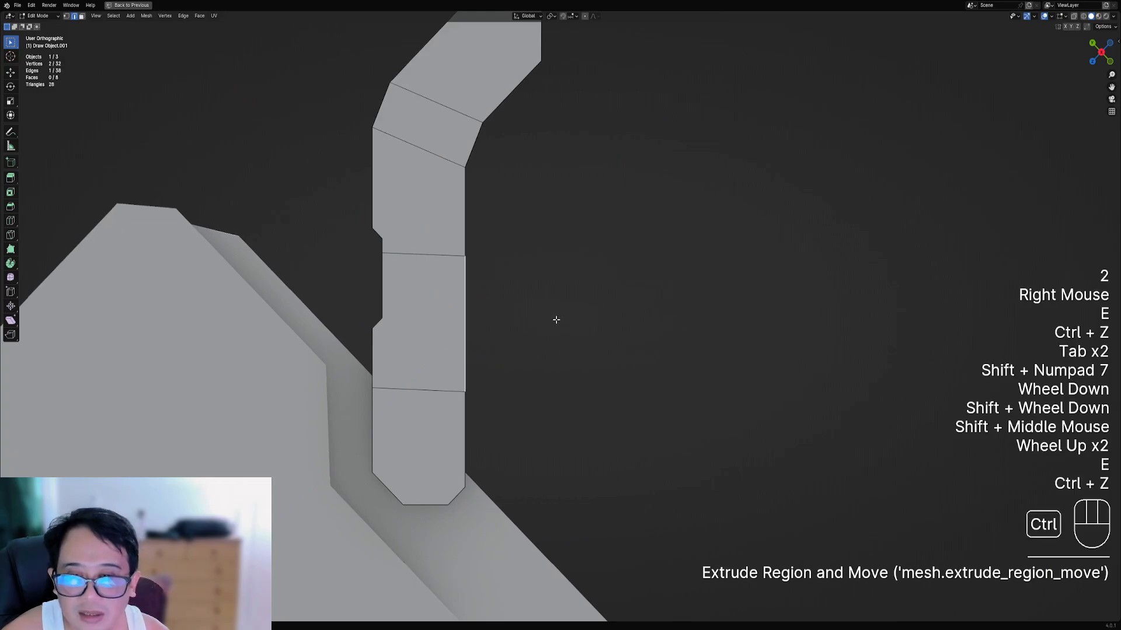
# - Extrude the inner edge outward along X in View orientation and scale it down to form a tapered projection
pyautogui.press(',')
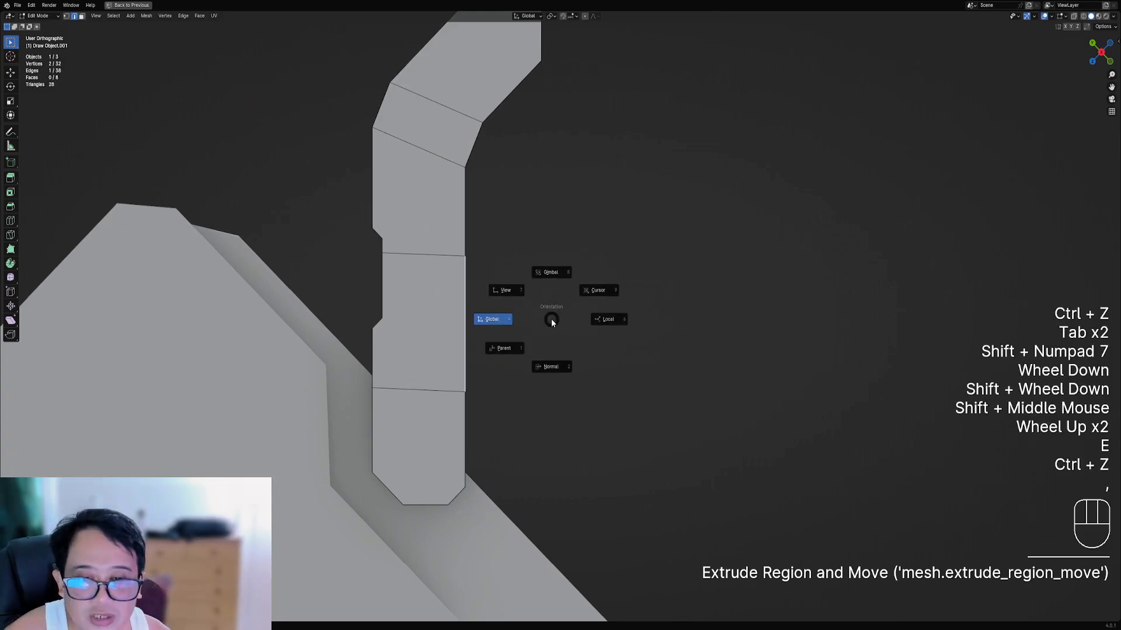
pyautogui.click(506, 296)
pyautogui.press('e')
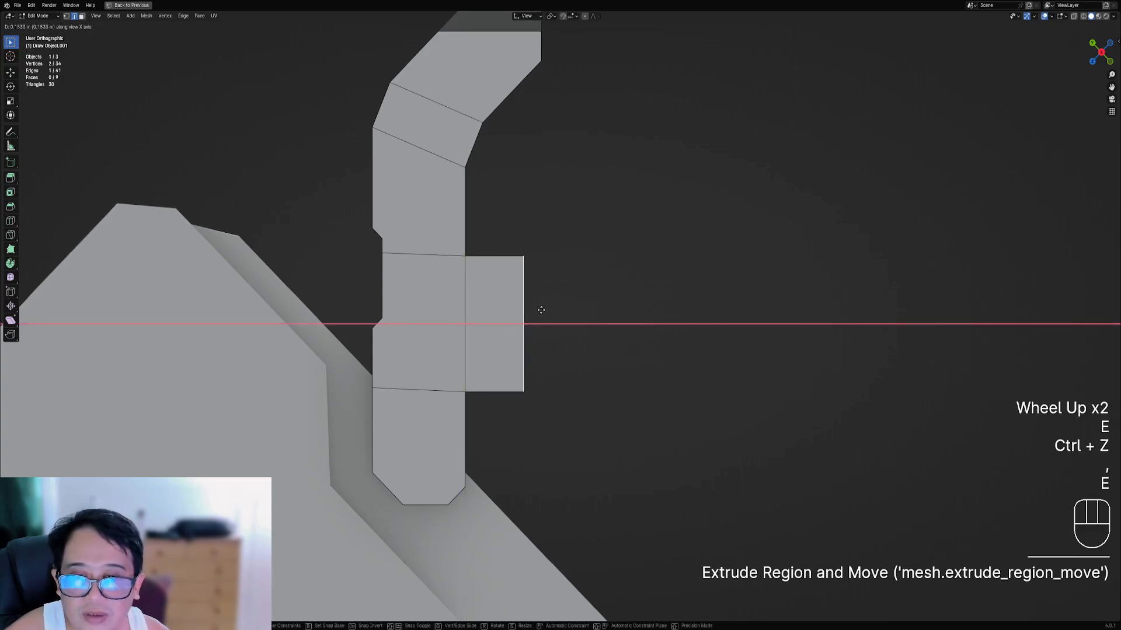
pyautogui.click(519, 308)
pyautogui.press('s')
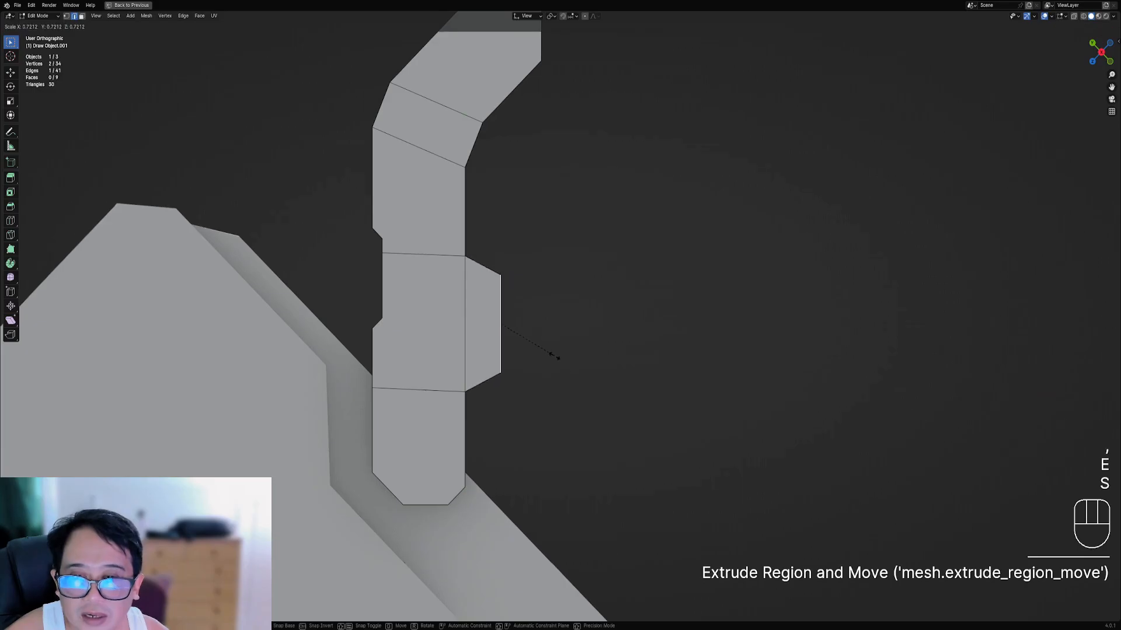
pyautogui.click(549, 351)
# - Examine the tapered projection on the leg from the right side and in perspective
pyautogui.press('KP_3')
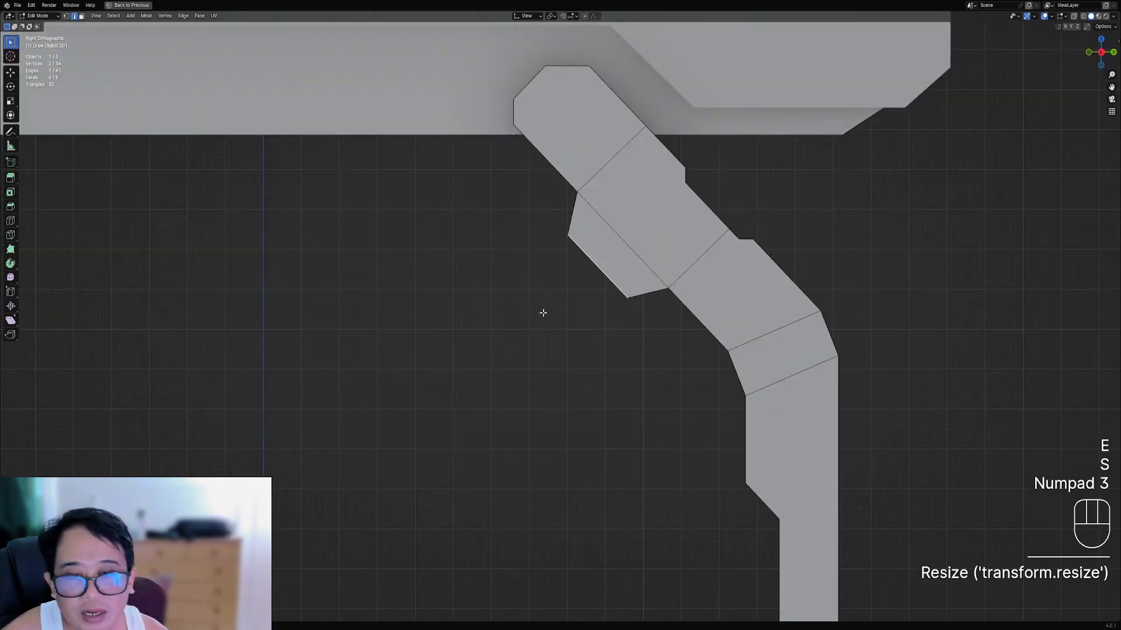
pyautogui.scroll(-3, 543, 314)
pyautogui.press('Tab')
pyautogui.moveTo(618, 301); pyautogui.dragTo(577, 305, button='middle')
pyautogui.scroll(1, 607, 311)
pyautogui.press('Tab')
pyautogui.scroll(2, 583, 305)
pyautogui.scroll(1, 578, 306)
# - Set the transform orientation back to Global and deselect everything in the leg mesh
pyautogui.press('.')
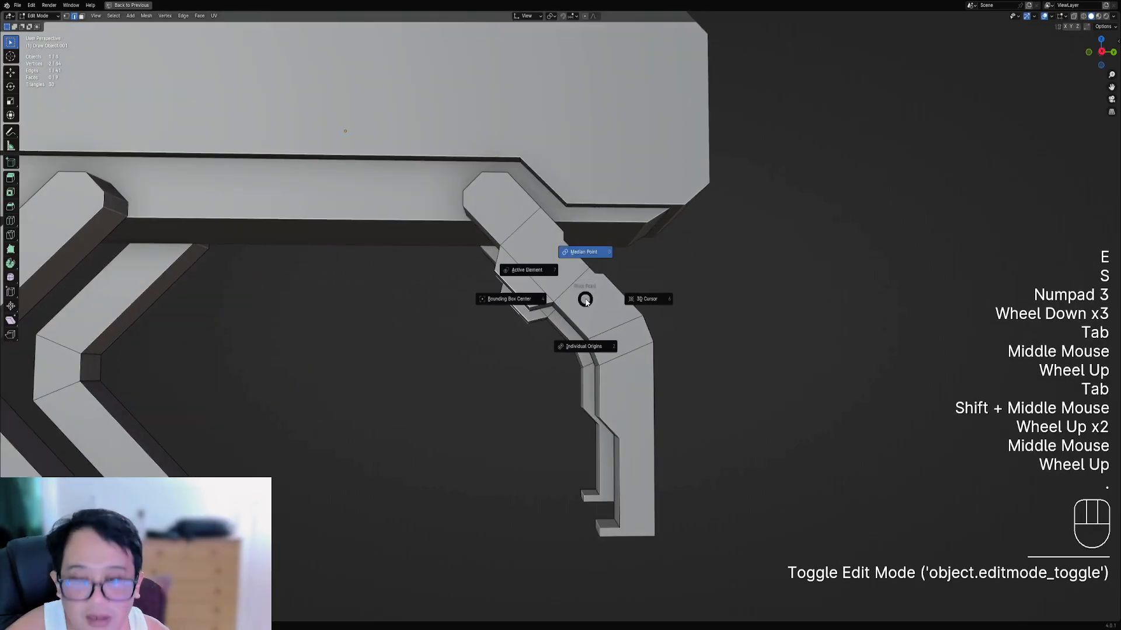
pyautogui.press(',')
pyautogui.click(541, 299)
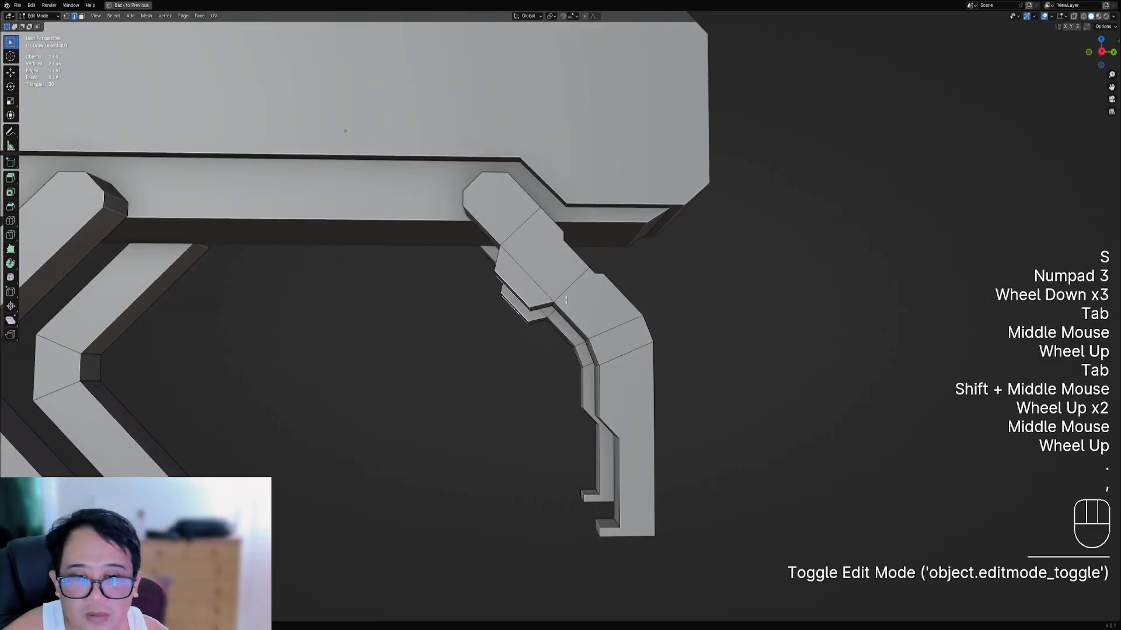
pyautogui.press('Tab')
pyautogui.scroll(-2, 607, 306)
pyautogui.keyDown('alt'); pyautogui.moveTo(606, 306); pyautogui.dragTo(595, 326, button='middle'); pyautogui.keyUp('alt')
pyautogui.press('Tab')
pyautogui.hotkey('alt', 'a')
# - Cut a stepped outline with a 45° corner from the inner knee vertex to the shin's outer side using polygonal Draw Faces
pyautogui.scroll(2, 594, 326)
pyautogui.press('1')
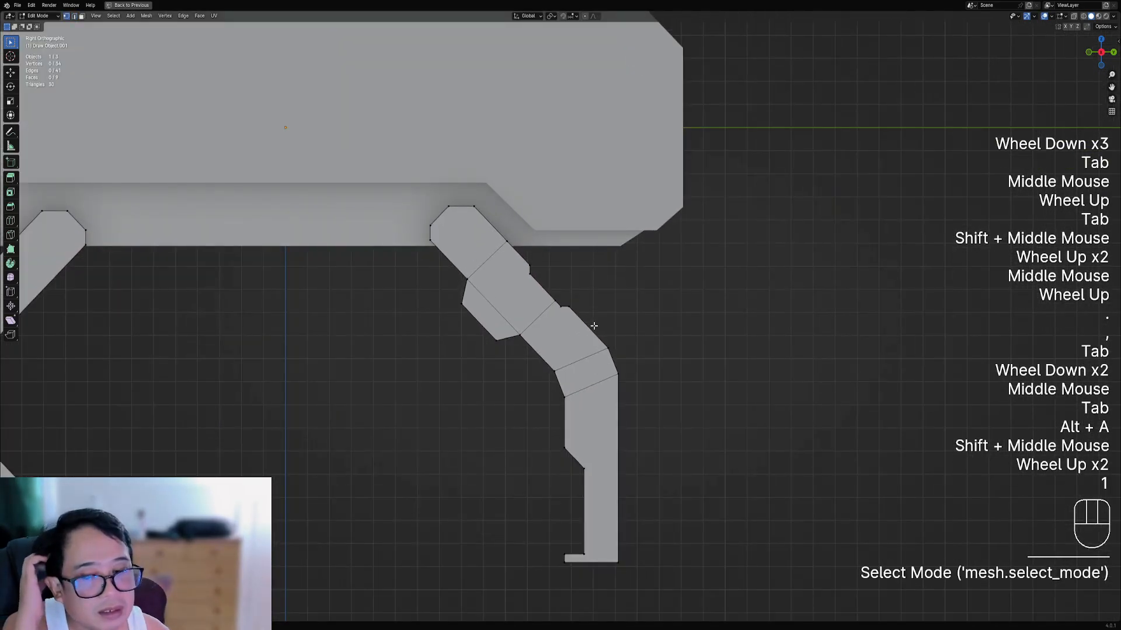
pyautogui.scroll(1, 575, 349)
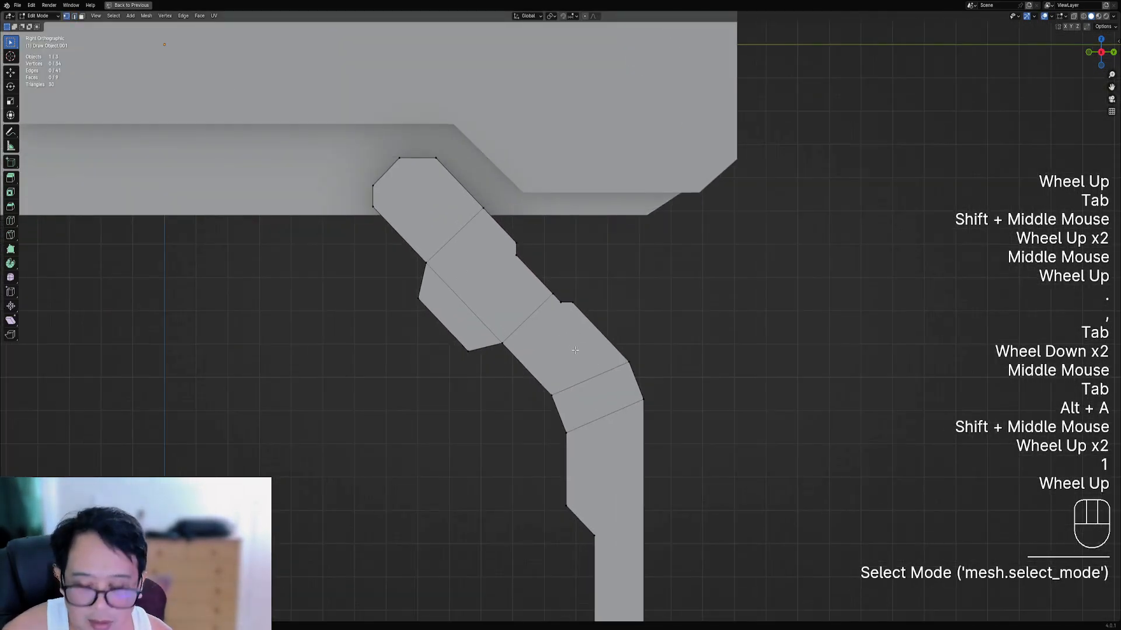
pyautogui.hotkey('shift', 'ctrl', 'x')
pyautogui.keyDown('shift'); pyautogui.moveTo(576, 348); pyautogui.dragTo(537, 309, button='middle'); pyautogui.keyUp('shift')
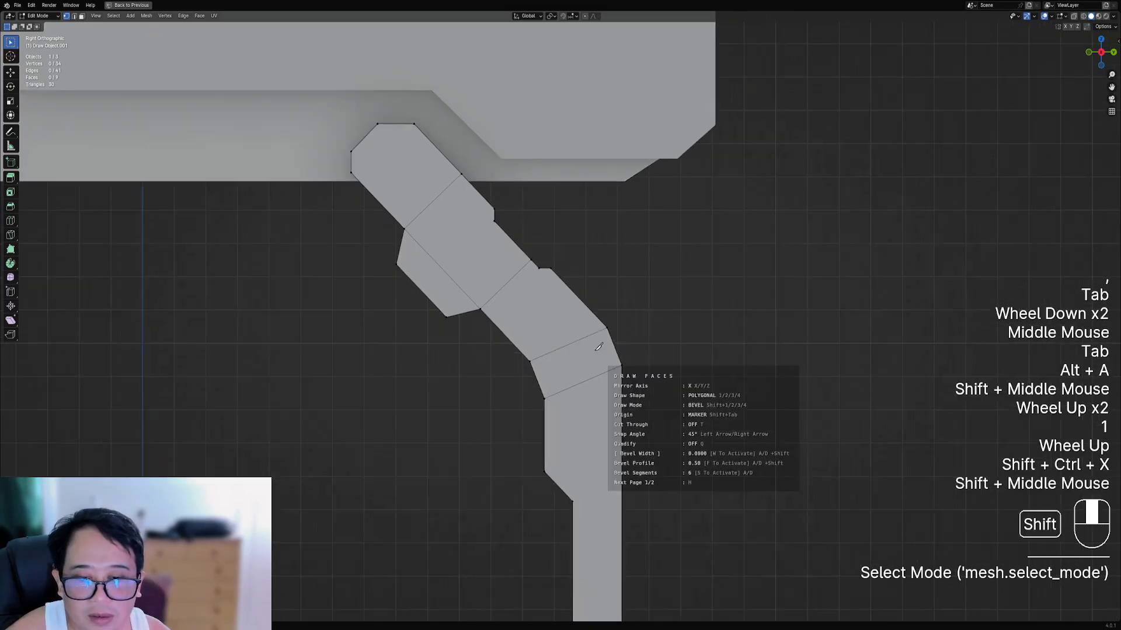
pyautogui.scroll(1, 521, 343)
pyautogui.press('ctrl')
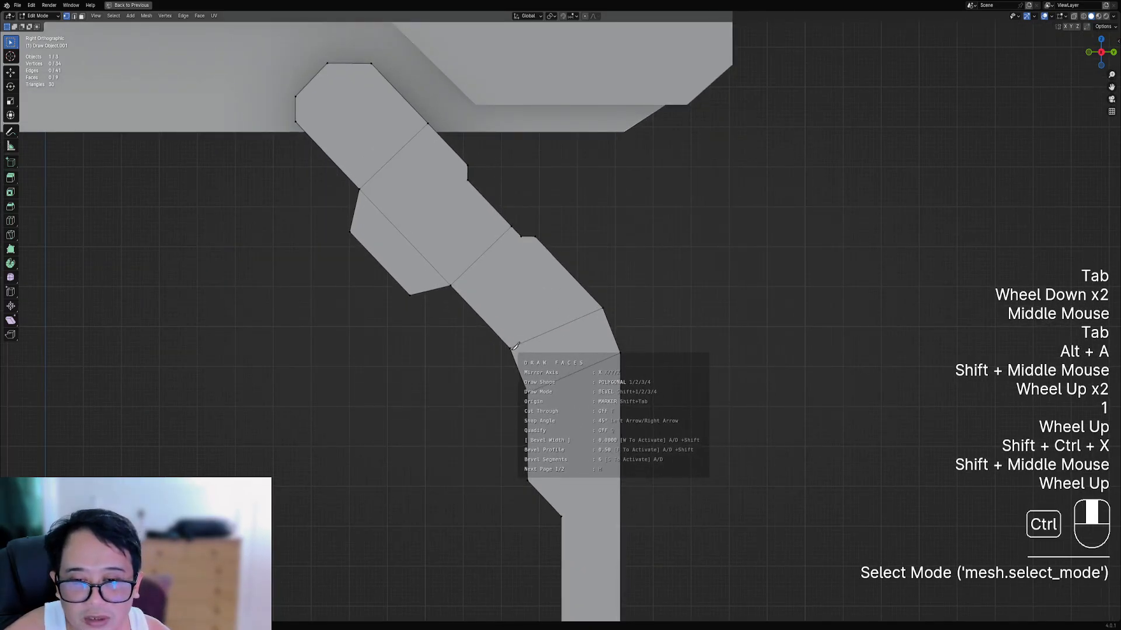
pyautogui.keyDown('ctrl'); pyautogui.click(532, 349); pyautogui.keyUp('ctrl')
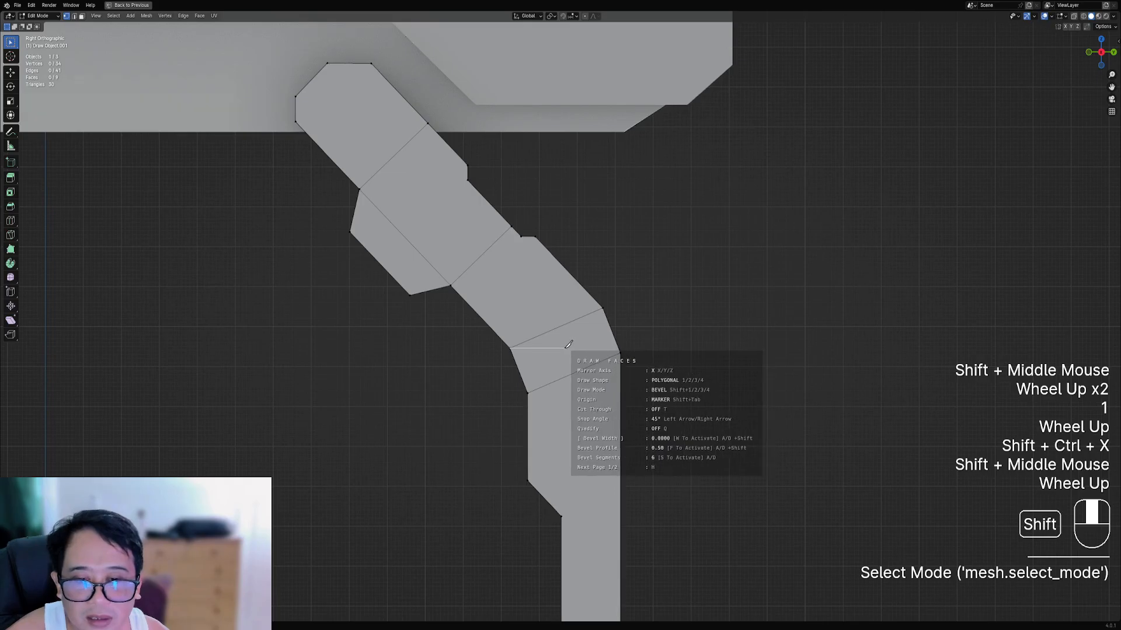
pyautogui.keyDown('shift'); pyautogui.click(565, 348); pyautogui.keyUp('shift')
pyautogui.keyDown('shift'); pyautogui.click(595, 382); pyautogui.keyUp('shift')
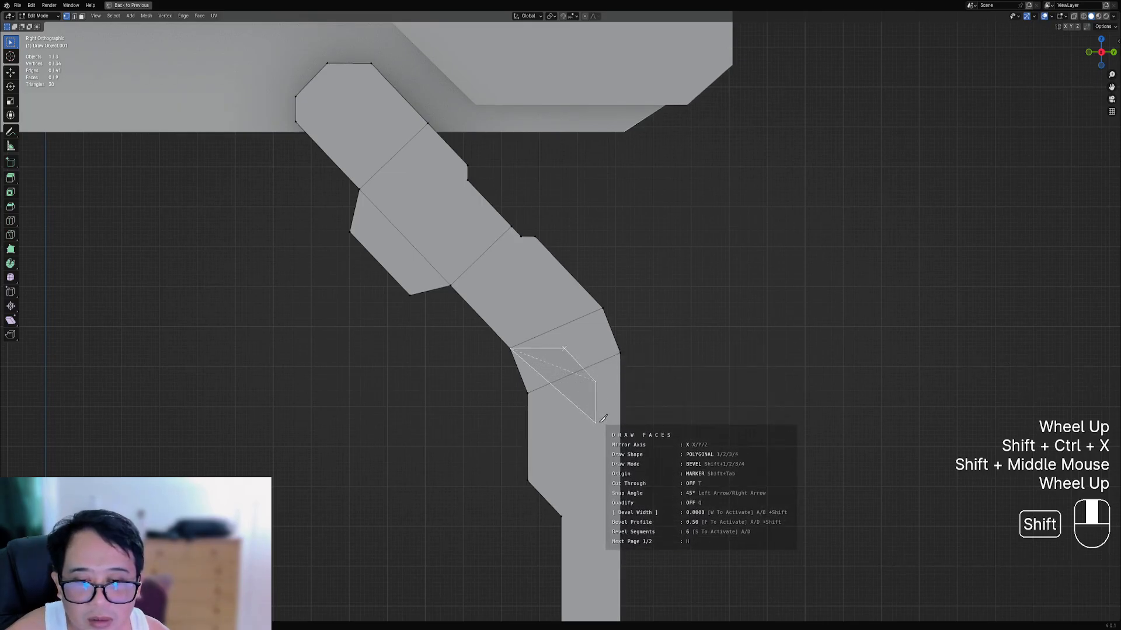
pyautogui.keyDown('shift'); pyautogui.click(596, 424); pyautogui.keyUp('shift')
pyautogui.keyDown('shift'); pyautogui.click(642, 424); pyautogui.keyUp('shift')
pyautogui.keyDown('shift'); pyautogui.click(642, 231); pyautogui.keyUp('shift')
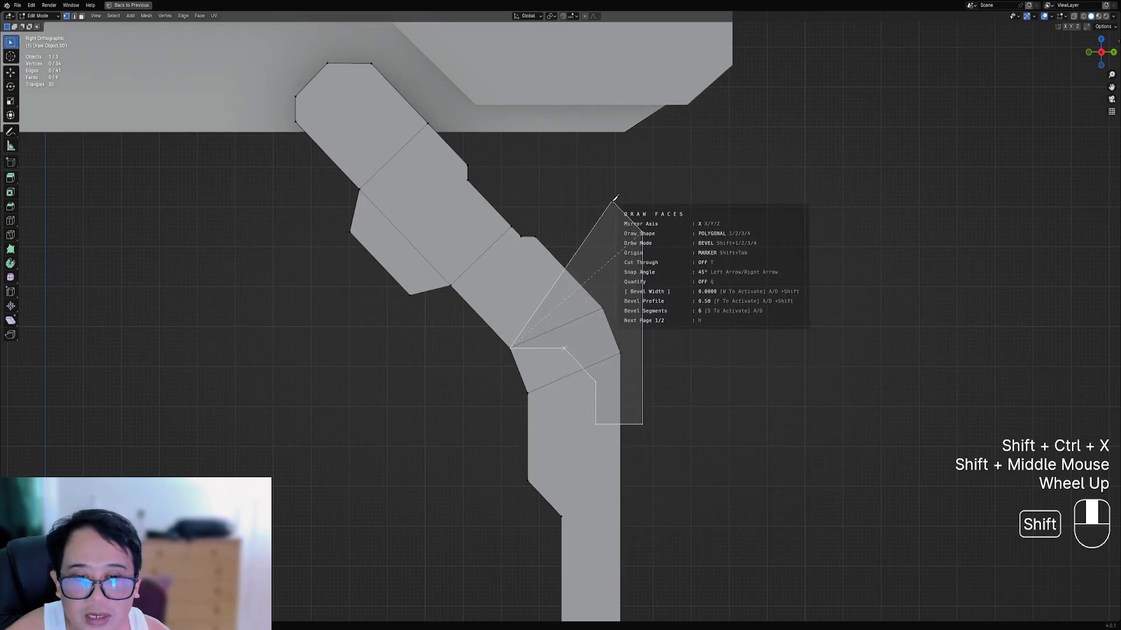
pyautogui.keyDown('shift'); pyautogui.click(587, 219); pyautogui.keyUp('shift')
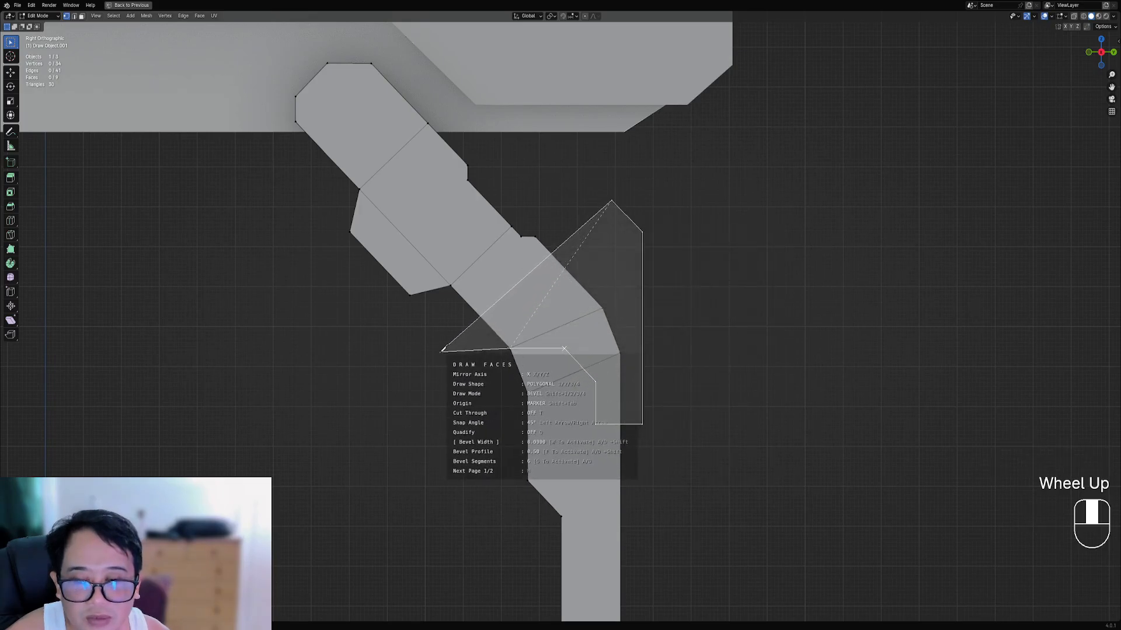
pyautogui.click(409, 372)
pyautogui.press('space')
# - Dissolve the extra edge crossing the leg's upper segment above the knee
pyautogui.rightClick(512, 294)
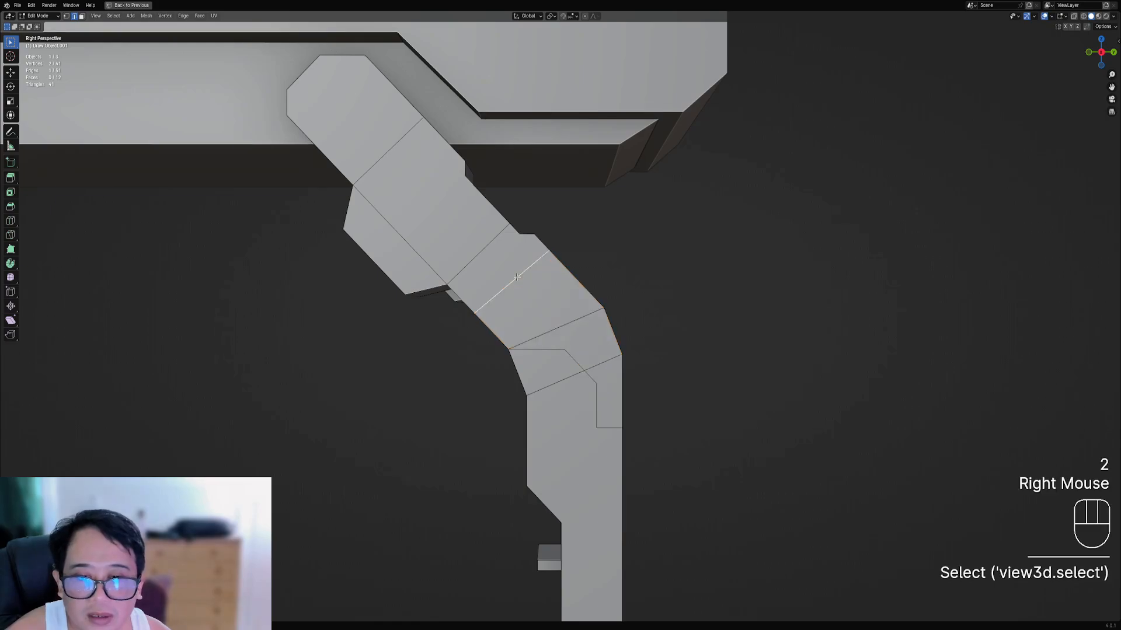
pyautogui.hotkey('ctrl', 'x')
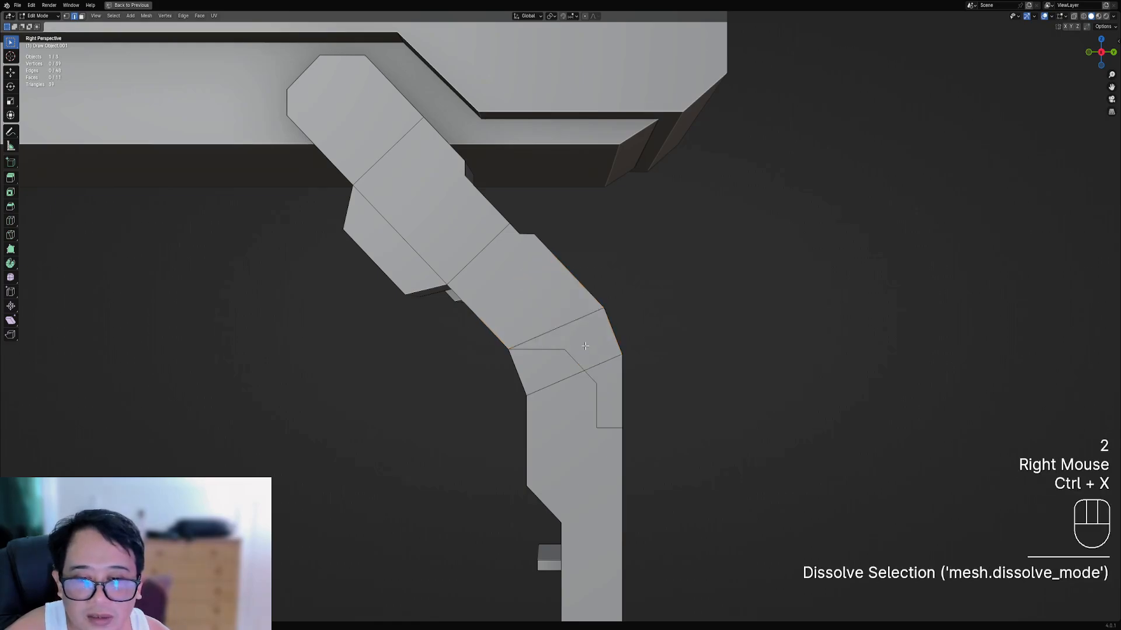
# - Dissolve the two extra edges crossing the knee with Dissolve Vertices turned off
pyautogui.press('2')
pyautogui.rightClick(585, 346)
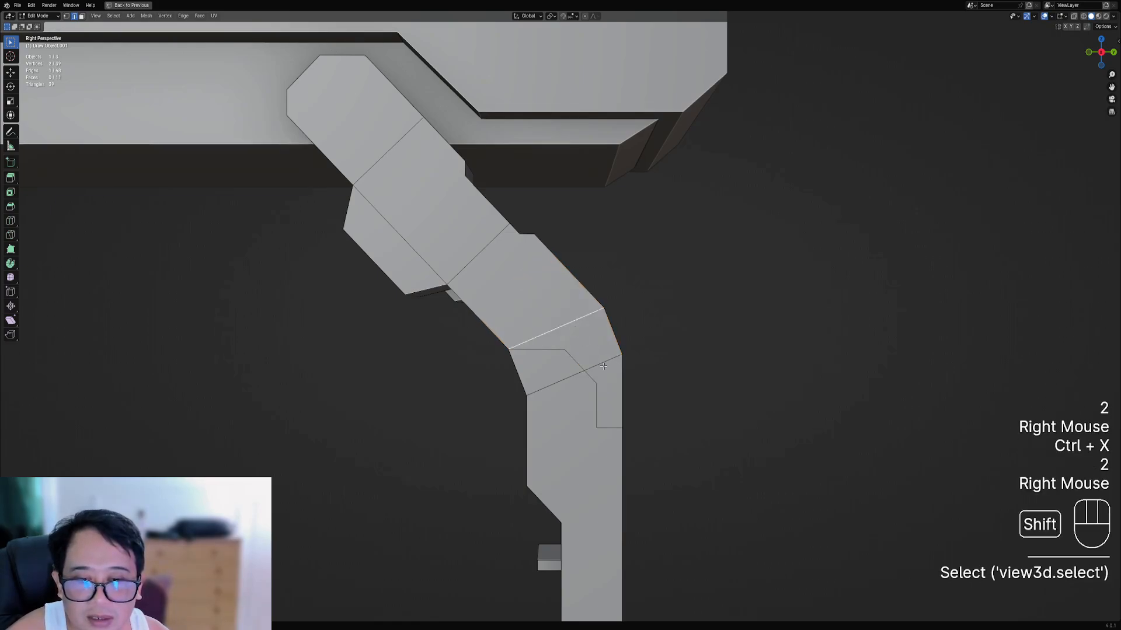
pyautogui.keyDown('shift'); pyautogui.rightClick(573, 377); pyautogui.keyUp('shift')
pyautogui.keyDown('shift'); pyautogui.rightClick(573, 378); pyautogui.keyUp('shift')
pyautogui.hotkey('ctrl', 'x')
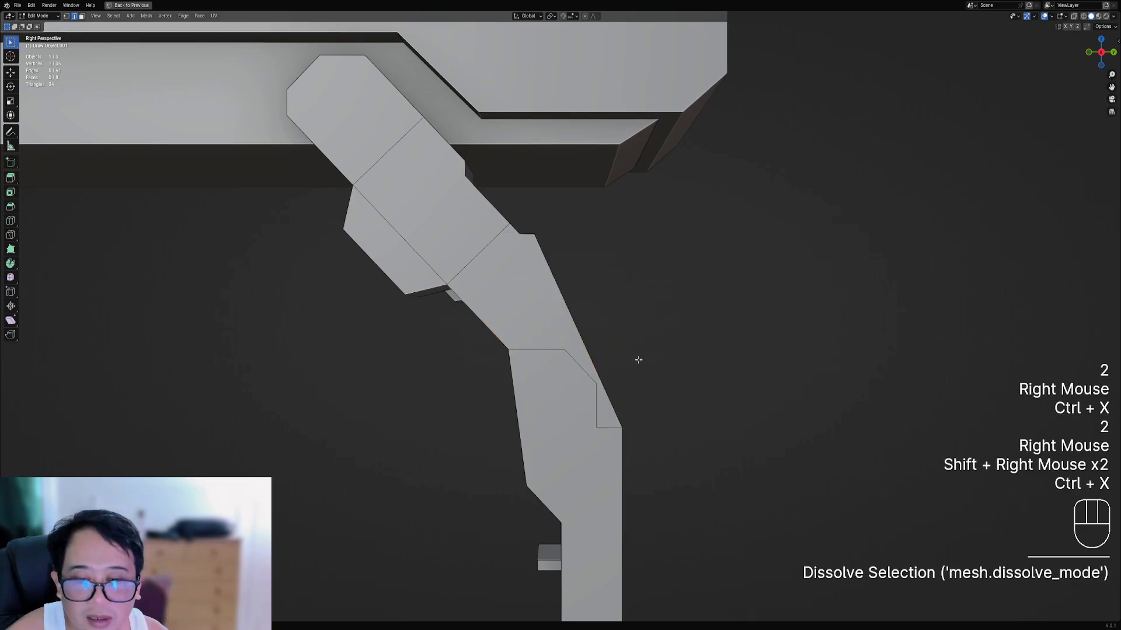
pyautogui.press('F9')
# - Separate the lower-leg face below the stepped knee outline into its own object
pyautogui.scroll(-1, 664, 373)
pyautogui.press('Tab')
pyautogui.scroll(-3, 569, 372)
pyautogui.press('Tab')
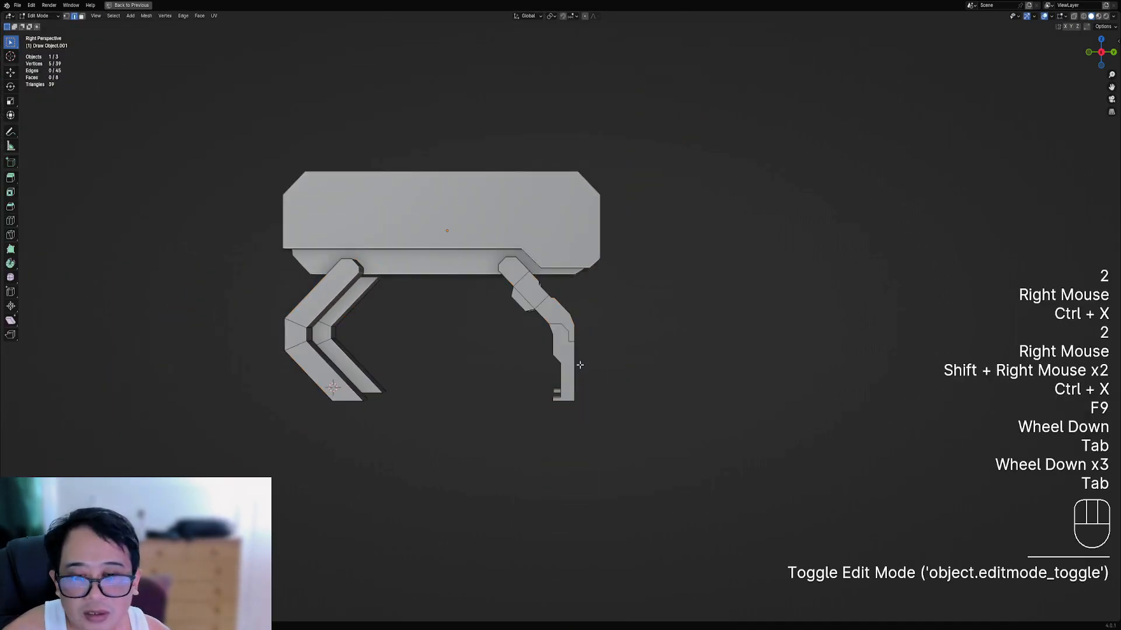
pyautogui.scroll(1, 579, 365)
pyautogui.press('3')
pyautogui.rightClick(574, 380)
pyautogui.moveTo(574, 379); pyautogui.dragTo(606, 373, button='middle')
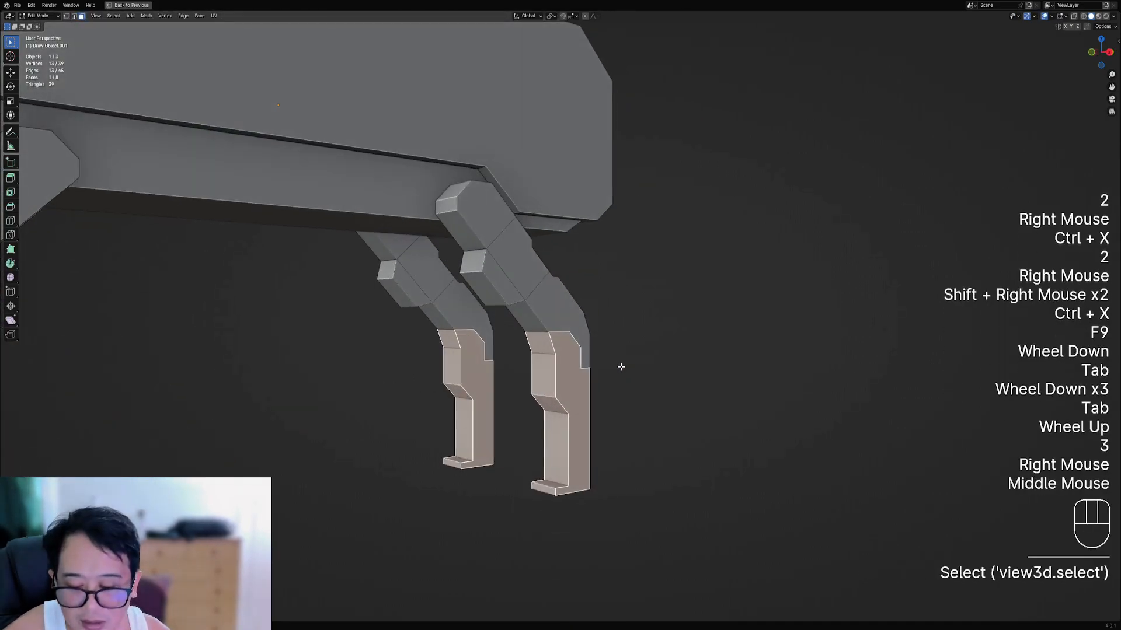
pyautogui.press('p')
pyautogui.click(619, 366)
pyautogui.press('Tab')
pyautogui.scroll(-1, 677, 365)
pyautogui.moveTo(678, 363); pyautogui.dragTo(592, 385, button='middle')
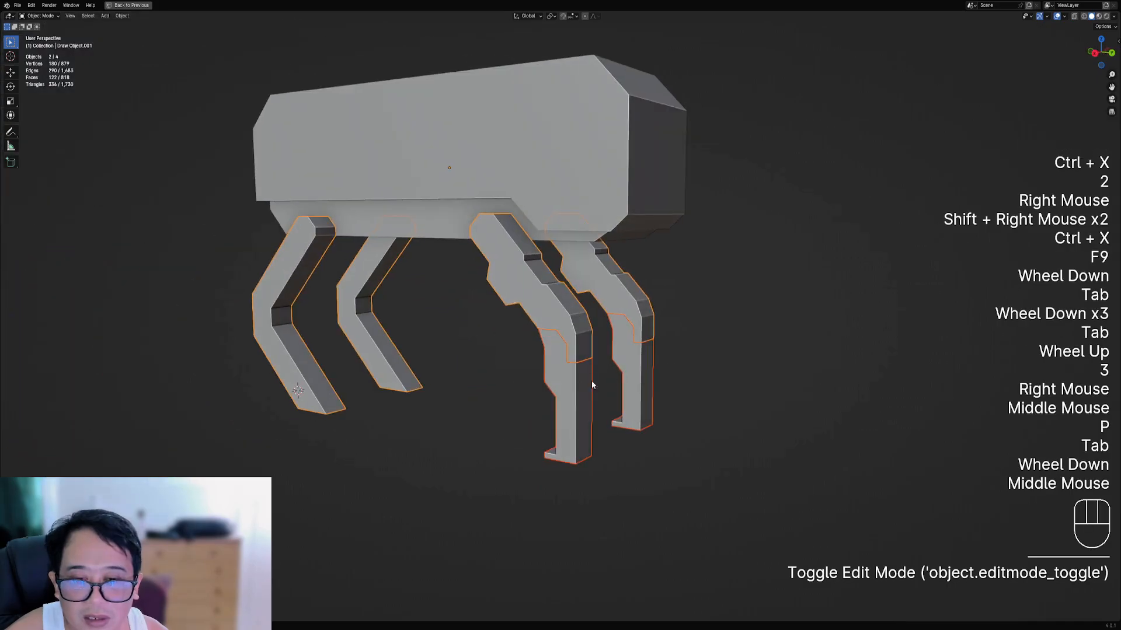
# - Adjust the separated lower leg's thickness to -0.1771 with Draw Modifiers
pyautogui.rightClick(591, 381)
pyautogui.hotkey('ctrl', 'shift', 'x')
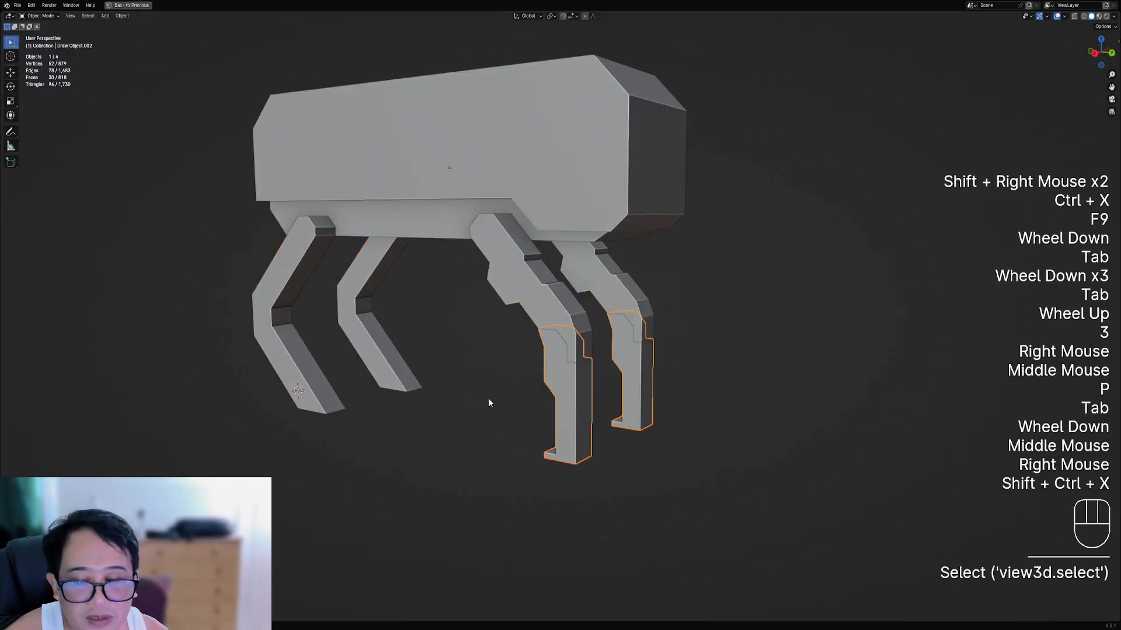
pyautogui.hotkey('ctrl', 'shift', 'x')
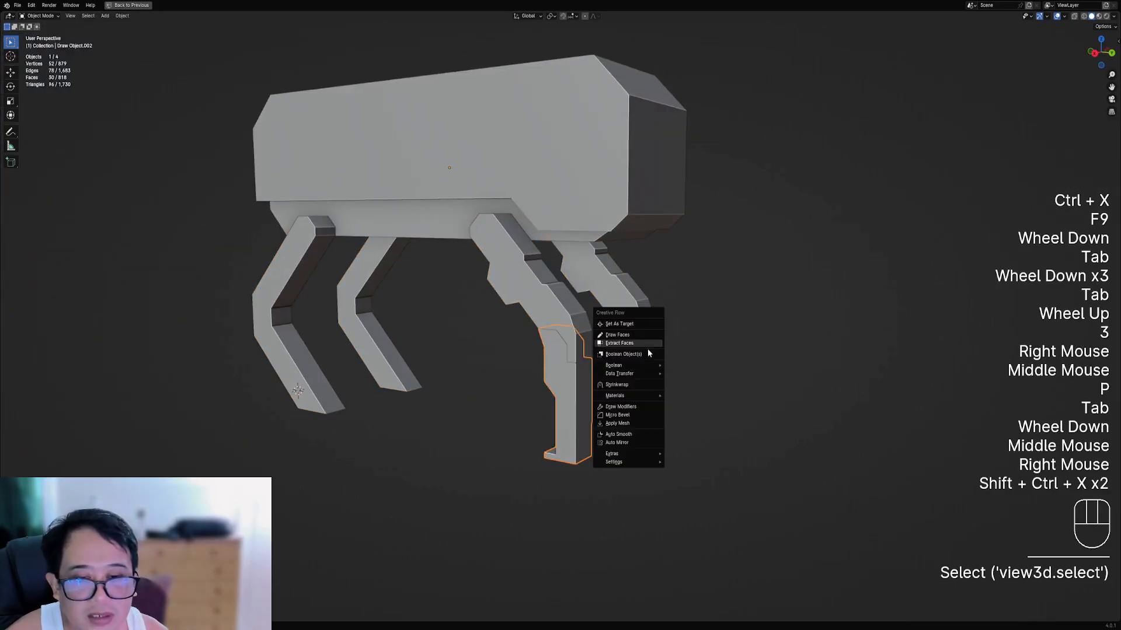
pyautogui.click(621, 407)
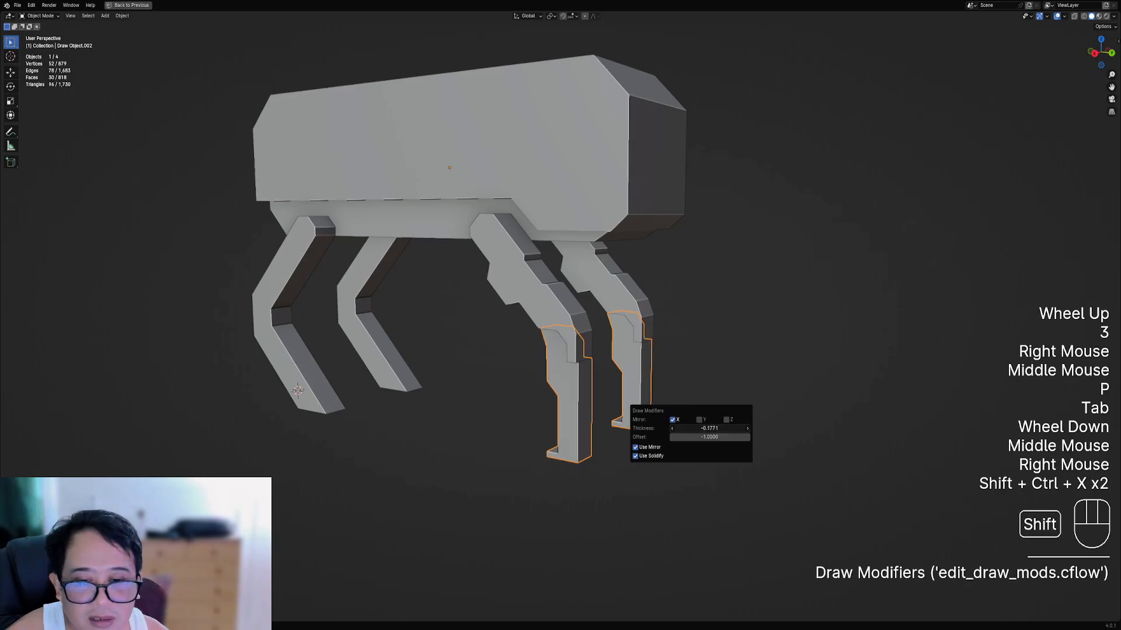
pyautogui.moveTo(534, 323)
pyautogui.mouseDown(button='middle')
pyautogui.moveTo(615, 322)
pyautogui.moveTo(553, 365)
pyautogui.moveTo(592, 325)
pyautogui.mouseUp(button='middle')
pyautogui.hotkey('alt', 'a')
pyautogui.scroll(-2, 631, 328)
pyautogui.scroll(1, 567, 352)
pyautogui.rightClick(567, 353)
pyautogui.press('Tab')
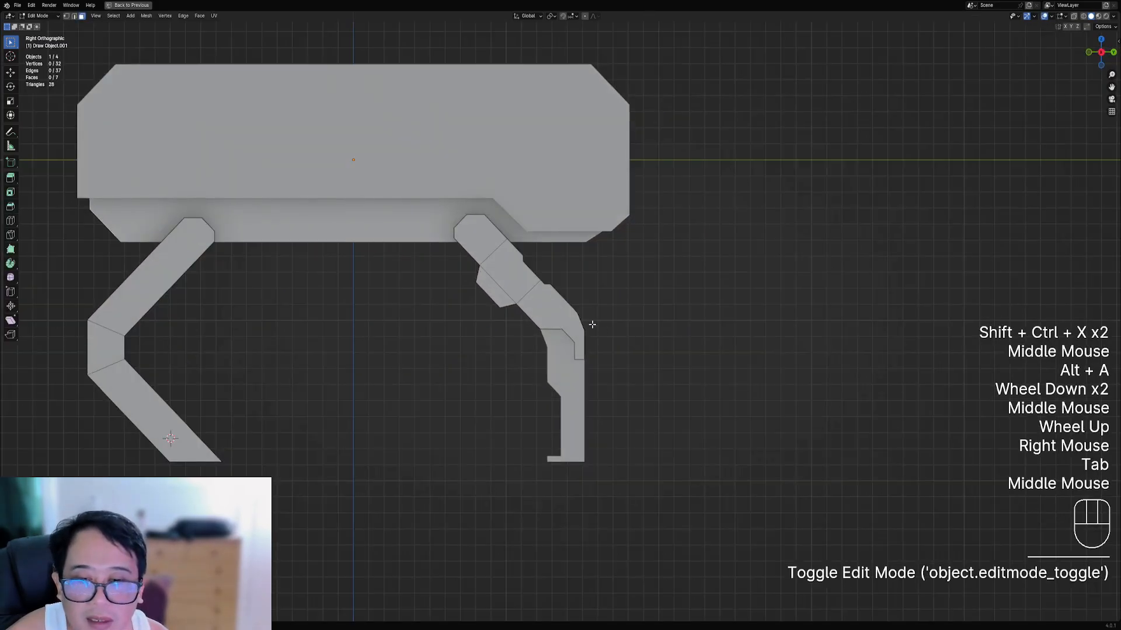
pyautogui.rightClick(563, 391)
pyautogui.press('Tab')
# - Divide the separated lower leg's side face into a grid with Quad Slice
pyautogui.rightClick(563, 392)
pyautogui.press('Tab')
pyautogui.scroll(2, 562, 392)
pyautogui.keyDown('shift'); pyautogui.moveTo(562, 373); pyautogui.dragTo(559, 326, button='middle'); pyautogui.keyUp('shift')
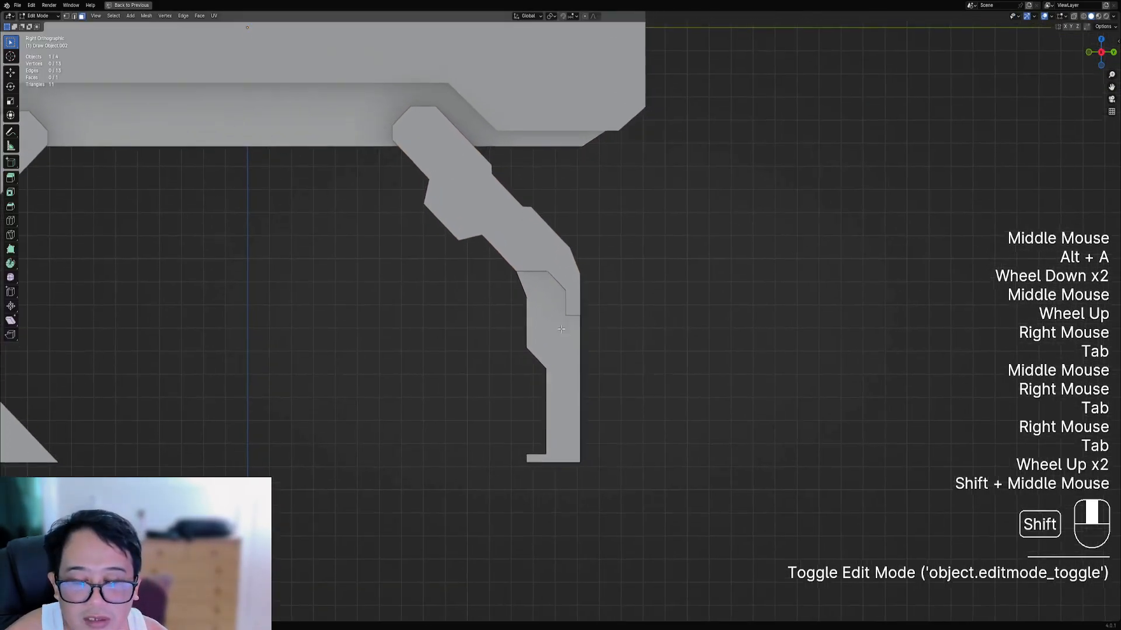
pyautogui.rightClick(559, 326)
pyautogui.moveTo(633, 338); pyautogui.dragTo(643, 315, button='middle')
pyautogui.scroll(2, 636, 318)
pyautogui.hotkey('shift', 'ctrl', 'x')
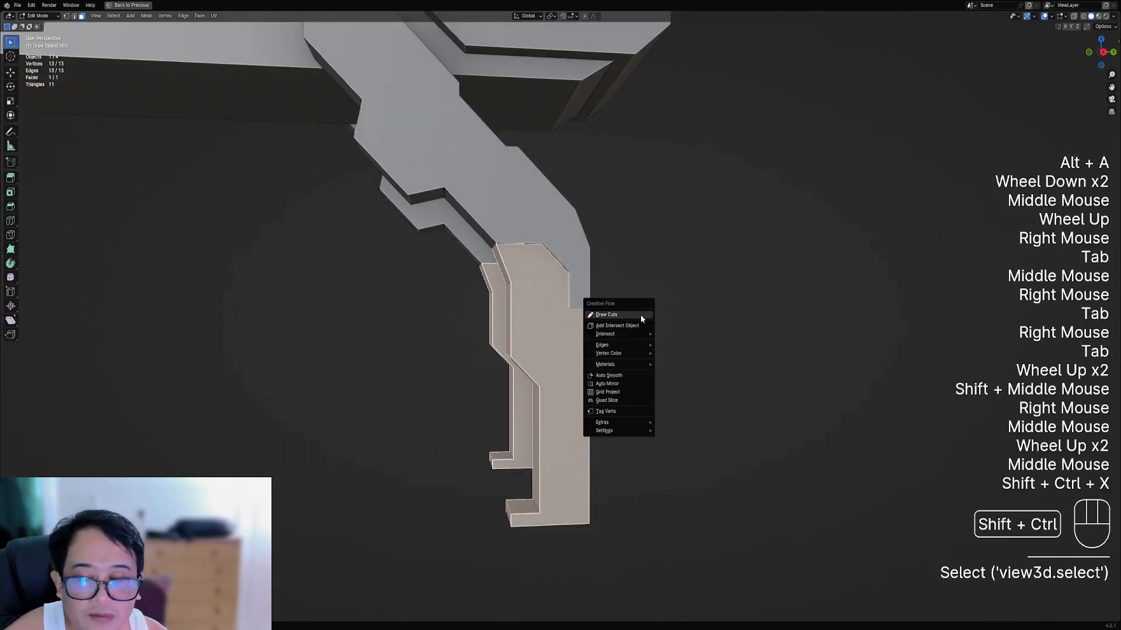
pyautogui.click(621, 400)
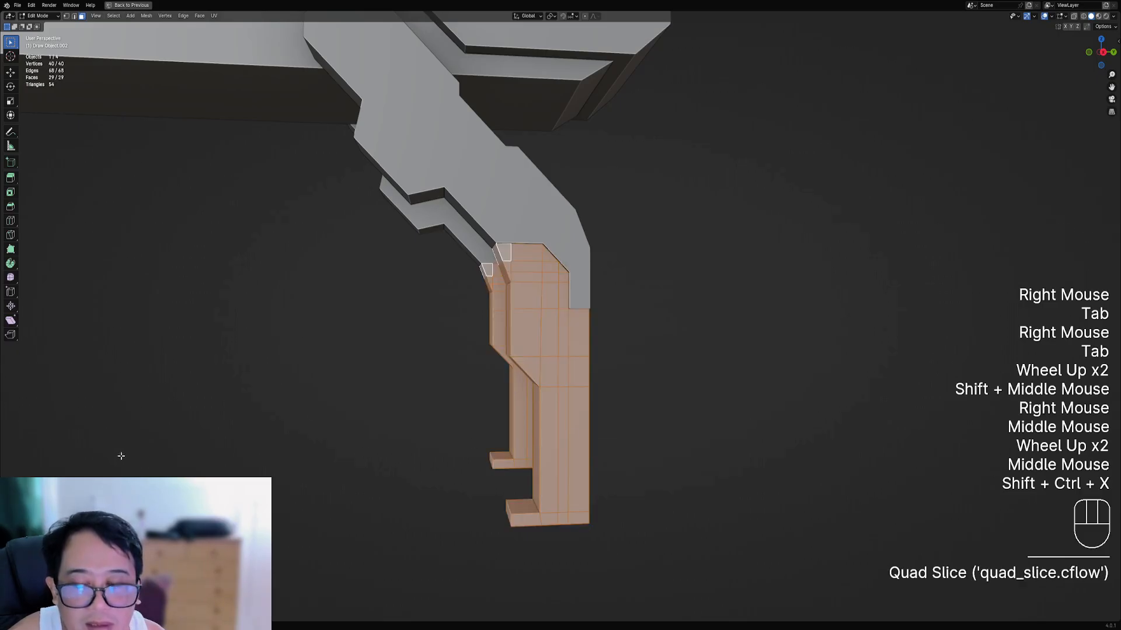
# - Dissolve the short vertical edges at the lower leg's upper inner corner
pyautogui.moveTo(619, 350); pyautogui.dragTo(628, 335, button='middle')
pyautogui.hotkey('alt', 'a')
pyautogui.scroll(2, 623, 330)
pyautogui.press('2')
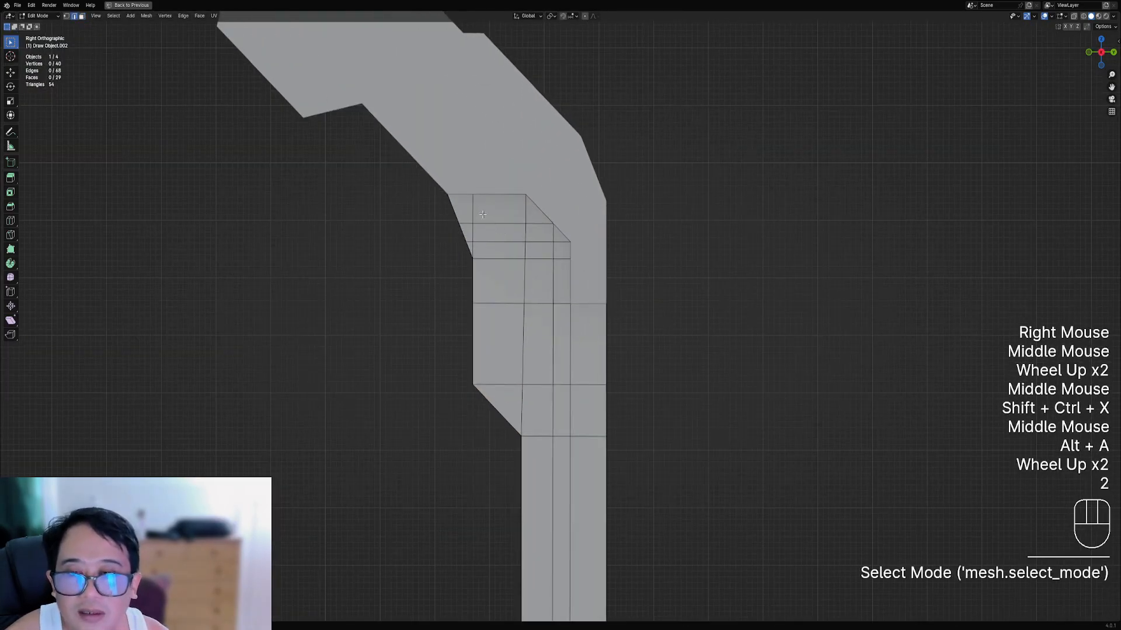
pyautogui.rightClick(474, 210)
pyautogui.keyDown('shift'); pyautogui.rightClick(474, 246); pyautogui.keyUp('shift')
pyautogui.hotkey('ctrl', 'x')
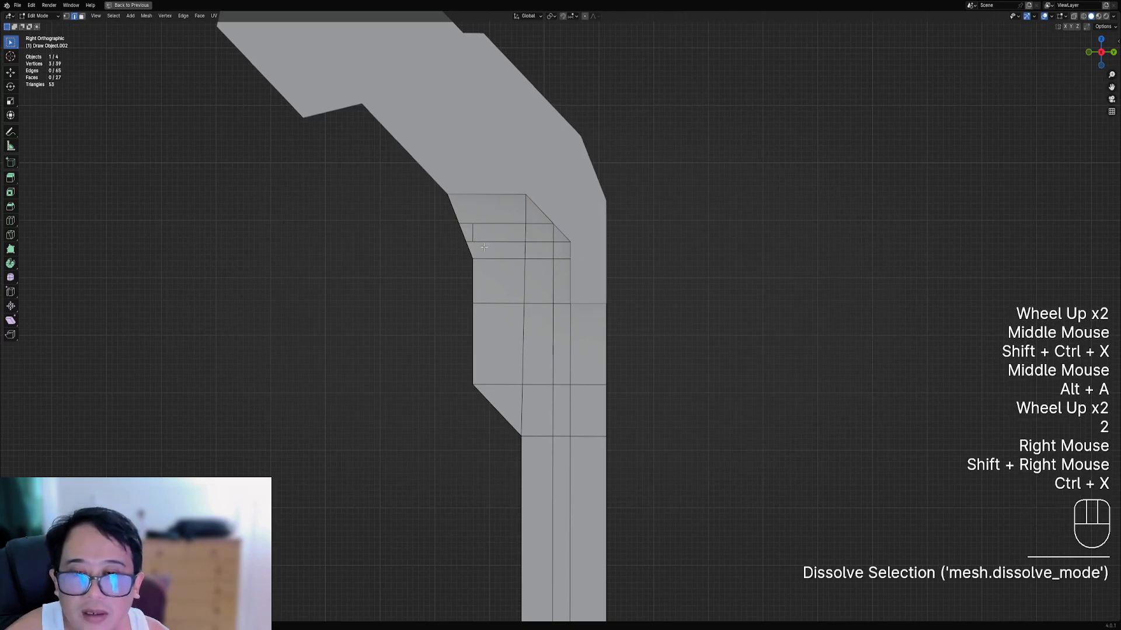
pyautogui.rightClick(558, 247)
pyautogui.hotkey('ctrl', 'x')
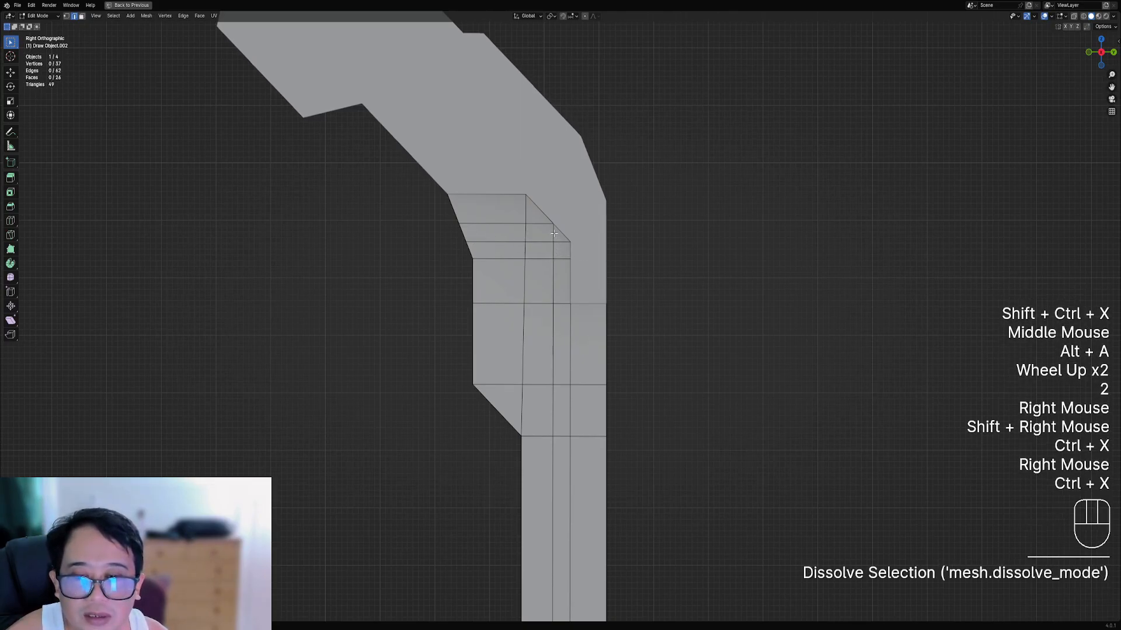
# - Dissolve the uppermost horizontal edge run across the lower leg, just below its top edge
pyautogui.rightClick(554, 233)
pyautogui.keyDown('ctrl'); pyautogui.rightClick(554, 414); pyautogui.keyUp('ctrl')
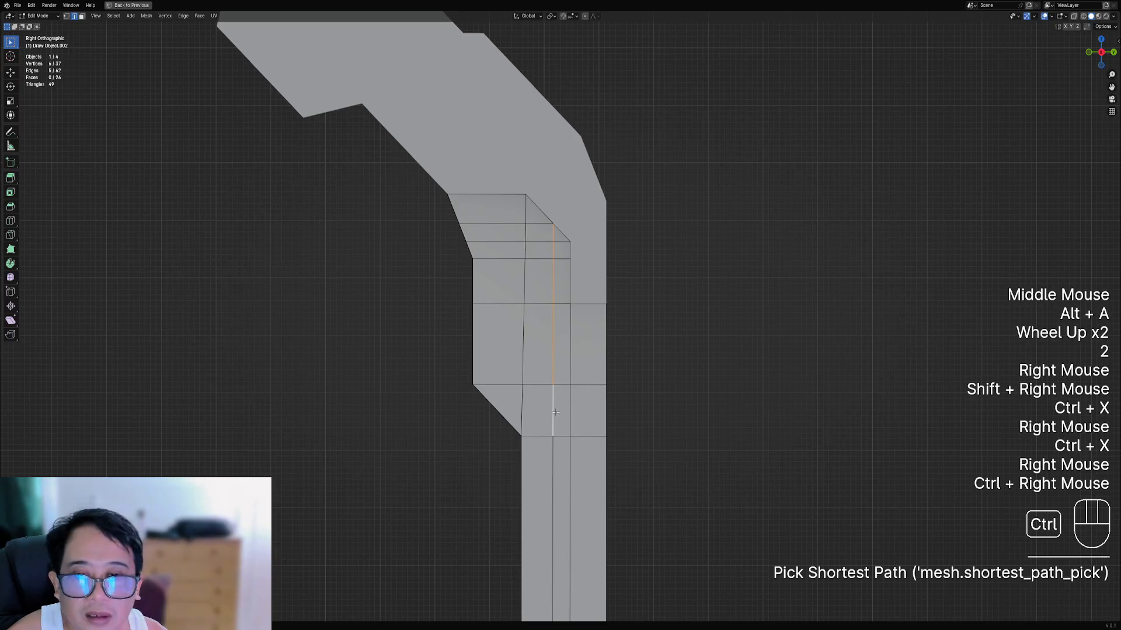
pyautogui.rightClick(541, 224)
pyautogui.keyDown('ctrl'); pyautogui.rightClick(501, 224); pyautogui.keyUp('ctrl')
pyautogui.hotkey('ctrl', 'x')
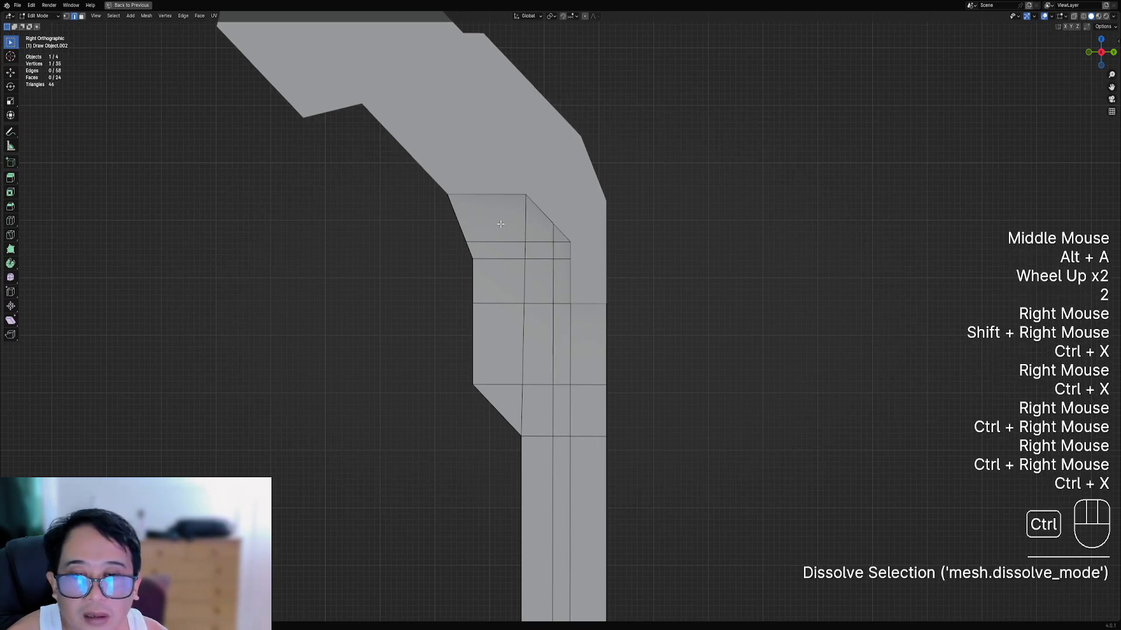
# - Dissolve the vertical edge run from the middle of the lower leg's angled corner down to the foot
pyautogui.rightClick(544, 232)
pyautogui.rightClick(545, 232)
pyautogui.scroll(-2, 544, 232)
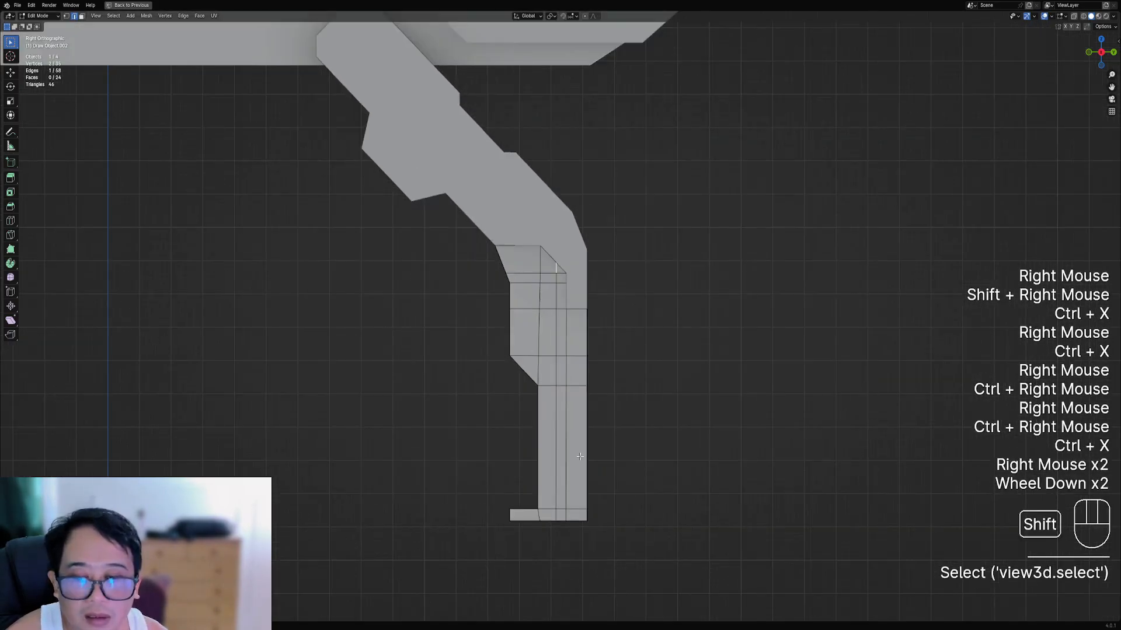
pyautogui.keyDown('shift'); pyautogui.moveTo(560, 506); pyautogui.dragTo(501, 348, button='middle'); pyautogui.keyUp('shift')
pyautogui.keyDown('ctrl'); pyautogui.rightClick(550, 439); pyautogui.keyUp('ctrl')
pyautogui.hotkey('ctrl', 'x')
# - Replace the slanted edge at the foot's inner corner with a straight vertical Knife cut
pyautogui.scroll(3, 500, 348)
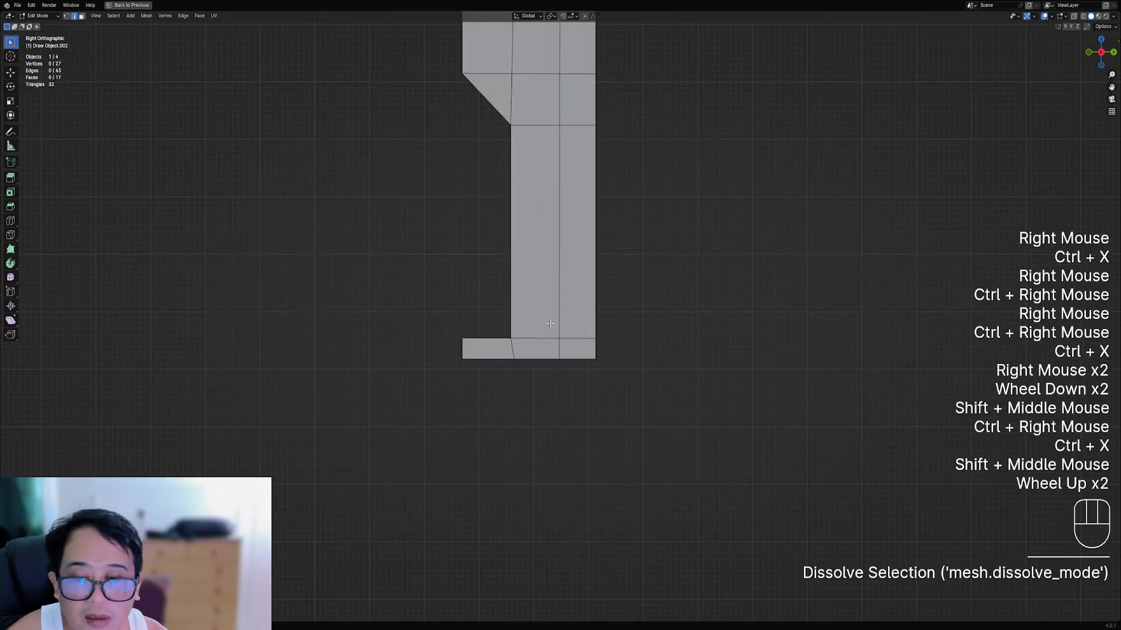
pyautogui.press('1')
pyautogui.press('k')
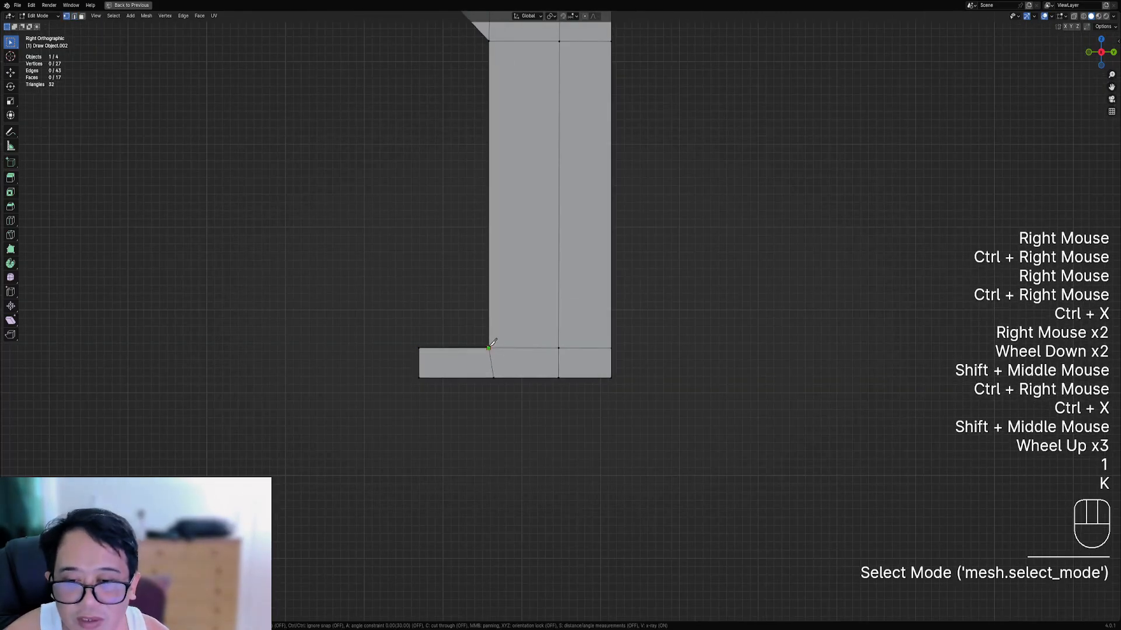
pyautogui.press('2')
pyautogui.rightClick(489, 365)
pyautogui.hotkey('ctrl', 'x')
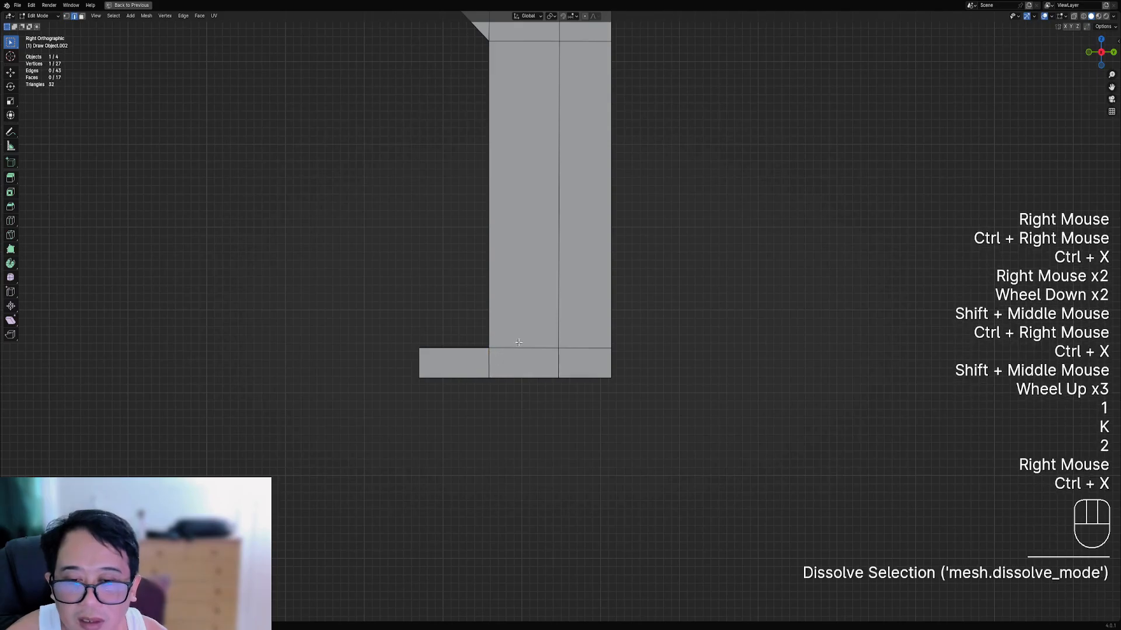
# - Try to dissolve the horizontal edge run at the start of the lower leg's inner taper
pyautogui.scroll(-2, 582, 239)
pyautogui.keyDown('shift'); pyautogui.moveTo(581, 239); pyautogui.dragTo(592, 415, button='middle'); pyautogui.keyUp('shift')
pyautogui.rightClick(543, 353)
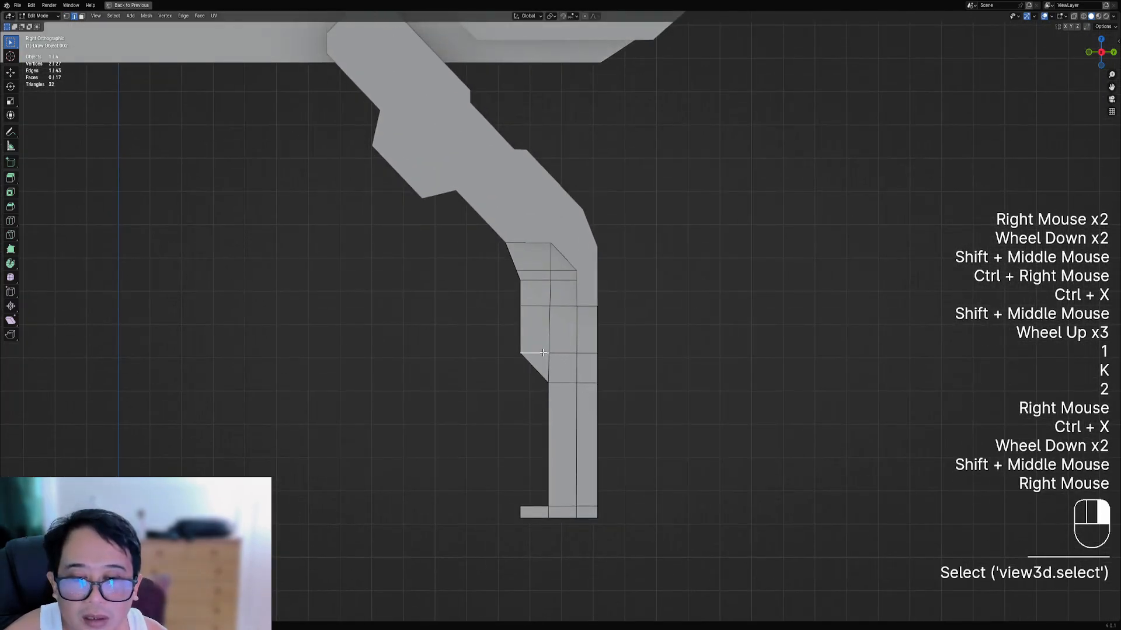
pyautogui.keyDown('ctrl'); pyautogui.rightClick(589, 353); pyautogui.keyUp('ctrl')
pyautogui.hotkey('ctrl', 'x')
pyautogui.hotkey('ctrl', 'z')
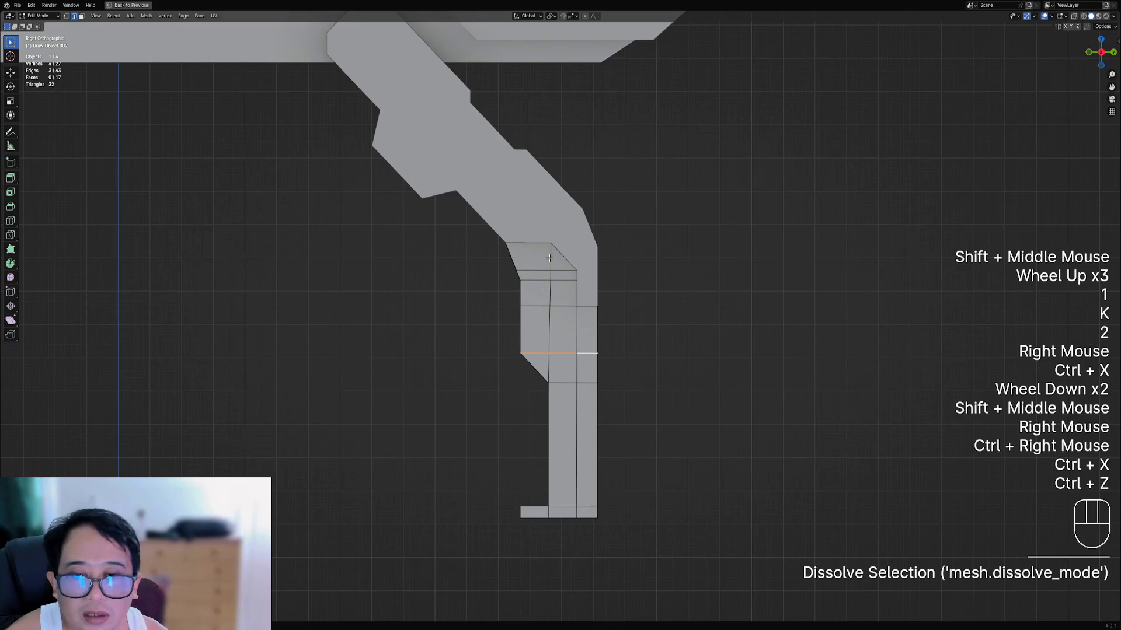
# - Dissolve the vertical edge run from the lower leg's top corner to its inner taper, with Dissolve Vertices turned off
pyautogui.rightClick(549, 258)
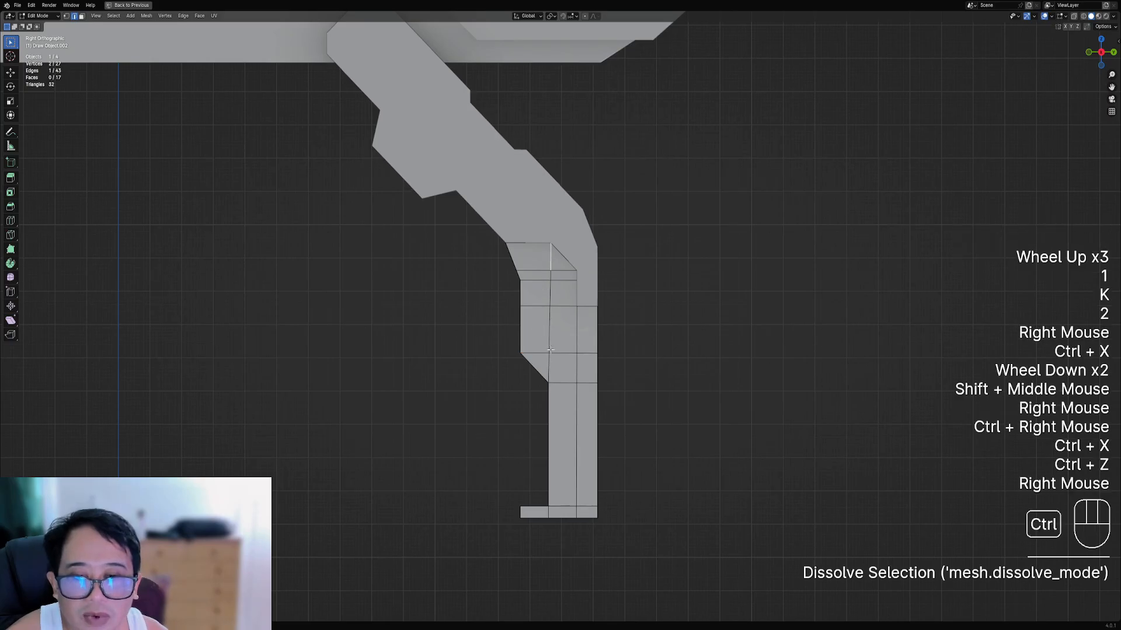
pyautogui.keyDown('ctrl'); pyautogui.rightClick(550, 365); pyautogui.keyUp('ctrl')
pyautogui.hotkey('ctrl', 'x')
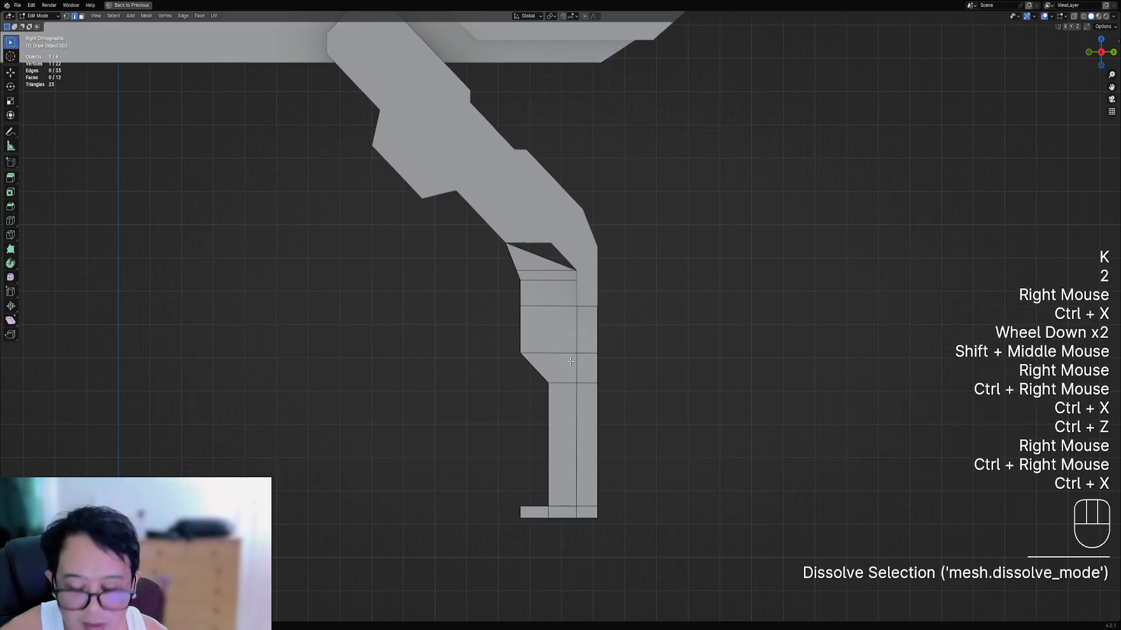
pyautogui.press('F9')
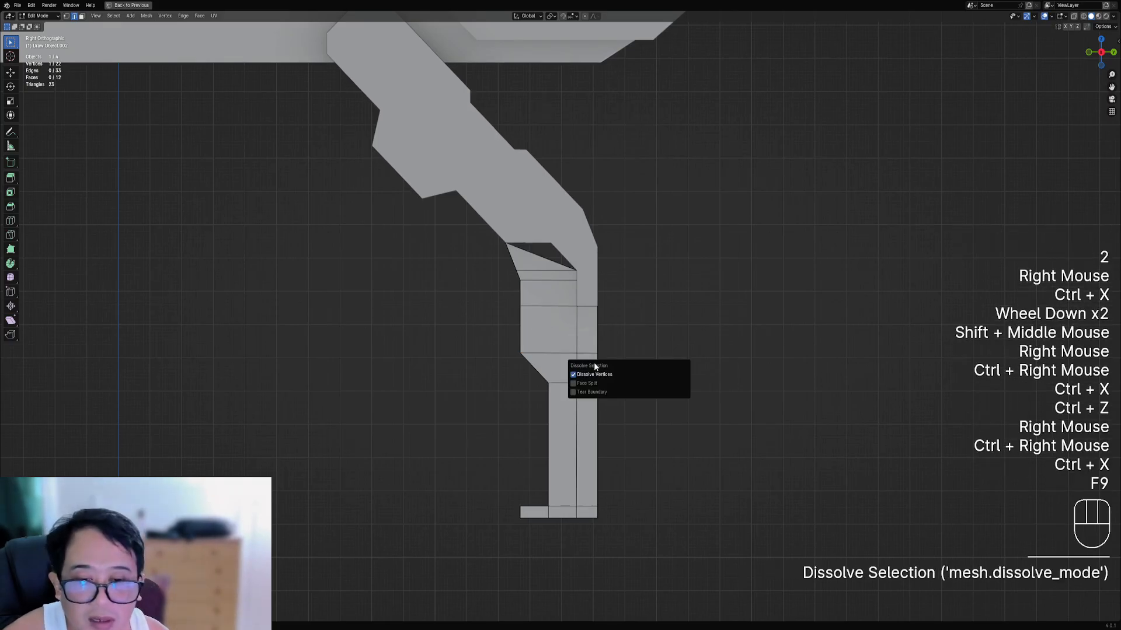
pyautogui.click(589, 374)
pyautogui.scroll(3, 509, 218)
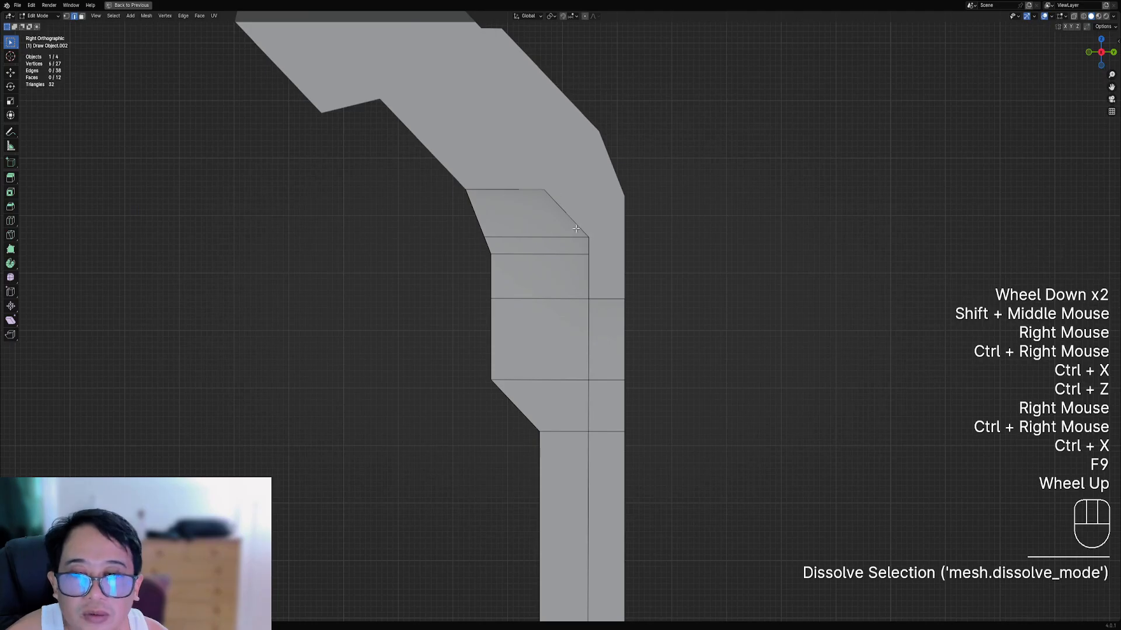
pyautogui.scroll(1, 490, 248)
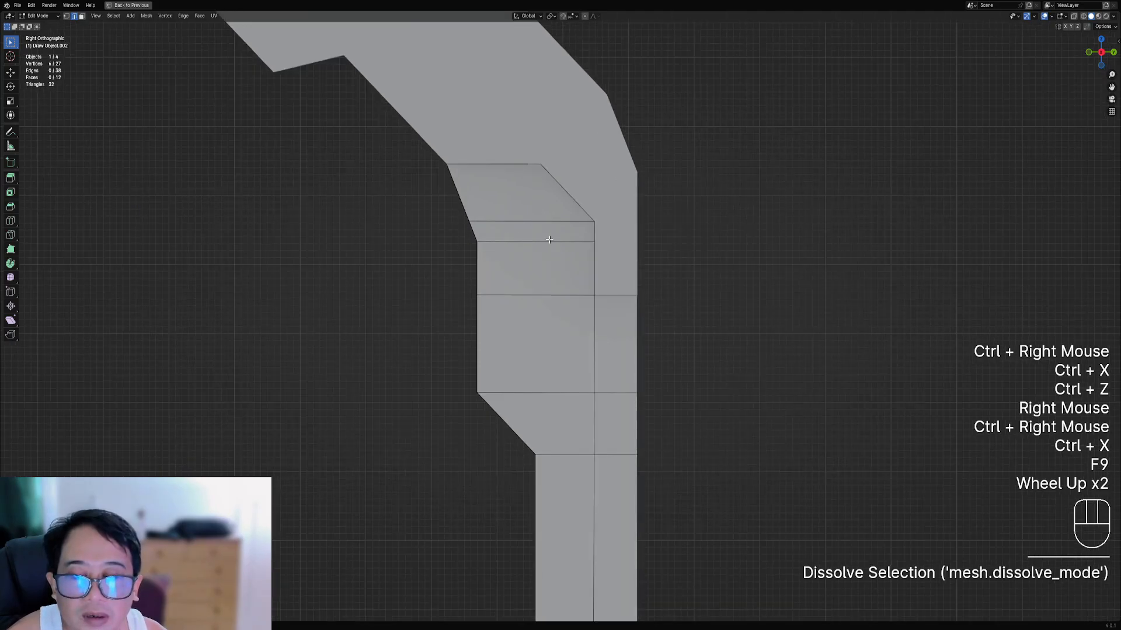
# - Try to add a loop cut along the lower leg
pyautogui.scroll(-2, 549, 240)
pyautogui.hotkey('alt', 'a')
pyautogui.hotkey('ctrl', 'r')
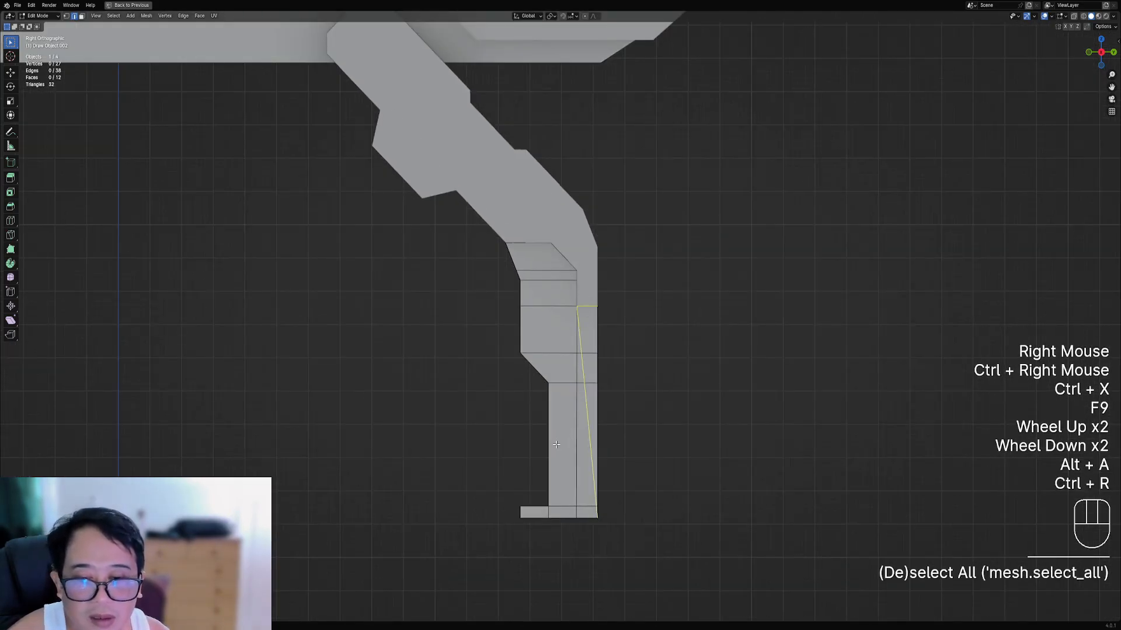
pyautogui.moveTo(579, 373); pyautogui.dragTo(607, 333, button='middle')
pyautogui.scroll(1, 613, 325)
pyautogui.press('1')
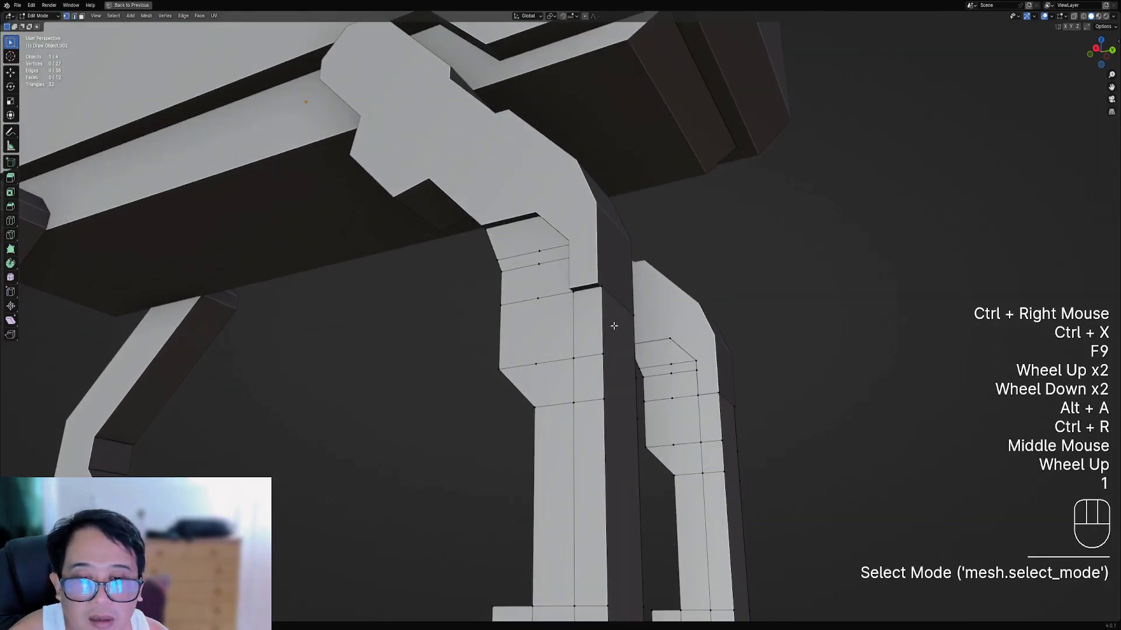
pyautogui.hotkey('ctrl', 'r')
# - Select the leftover mid-edge vertex on the cross edge where the lower leg's inner taper starts
pyautogui.rightClick(569, 474)
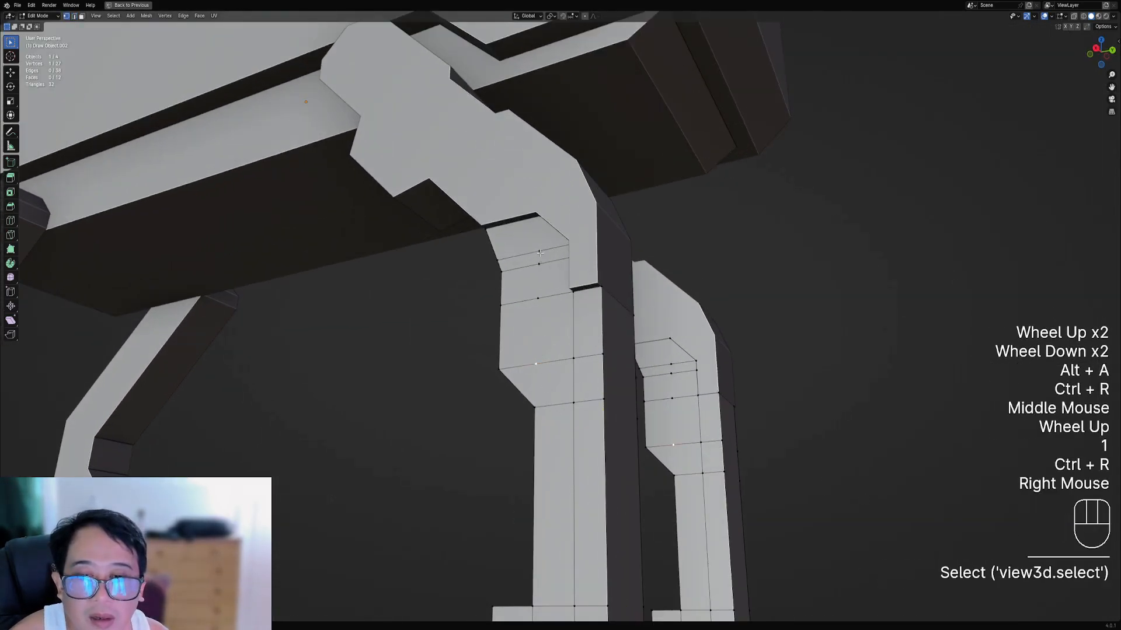
# - Dissolve the stray vertices midway along the horizontal edges in the upper part of the lower leg
pyautogui.press('c')
pyautogui.moveTo(539, 257); pyautogui.dragTo(536, 342)
pyautogui.rightClick(538, 342)
pyautogui.hotkey('ctrl', 'x')
pyautogui.scroll(-1, 538, 342)
pyautogui.moveTo(537, 342); pyautogui.dragTo(612, 391, button='middle')
# - Merge all of the lower leg's vertices by distance and clear the selection
pyautogui.hotkey('ctrl', 'r')
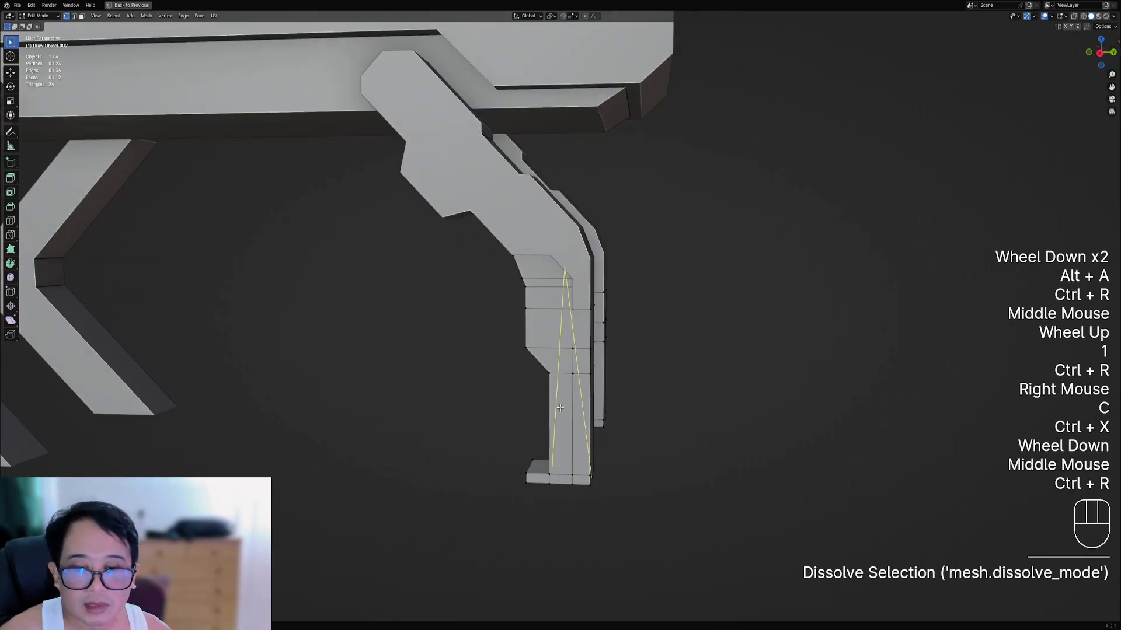
pyautogui.hotkey('ctrl', 'r')
pyautogui.press('a')
pyautogui.press('m')
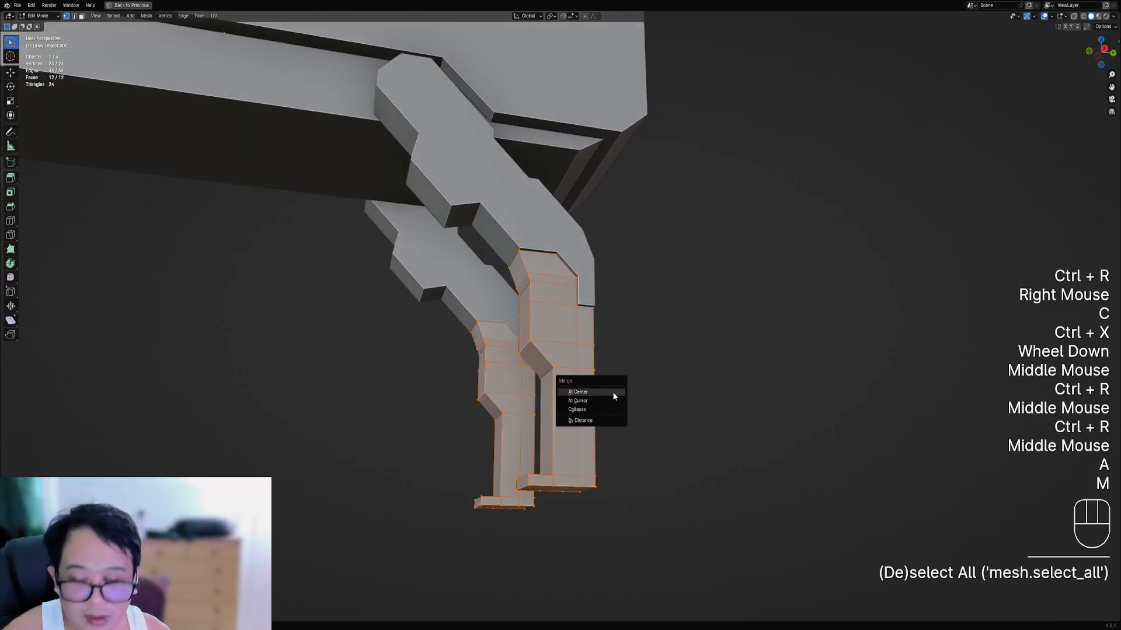
pyautogui.click(601, 420)
pyautogui.hotkey('alt', 'a')
pyautogui.hotkey('ctrl', 'r')
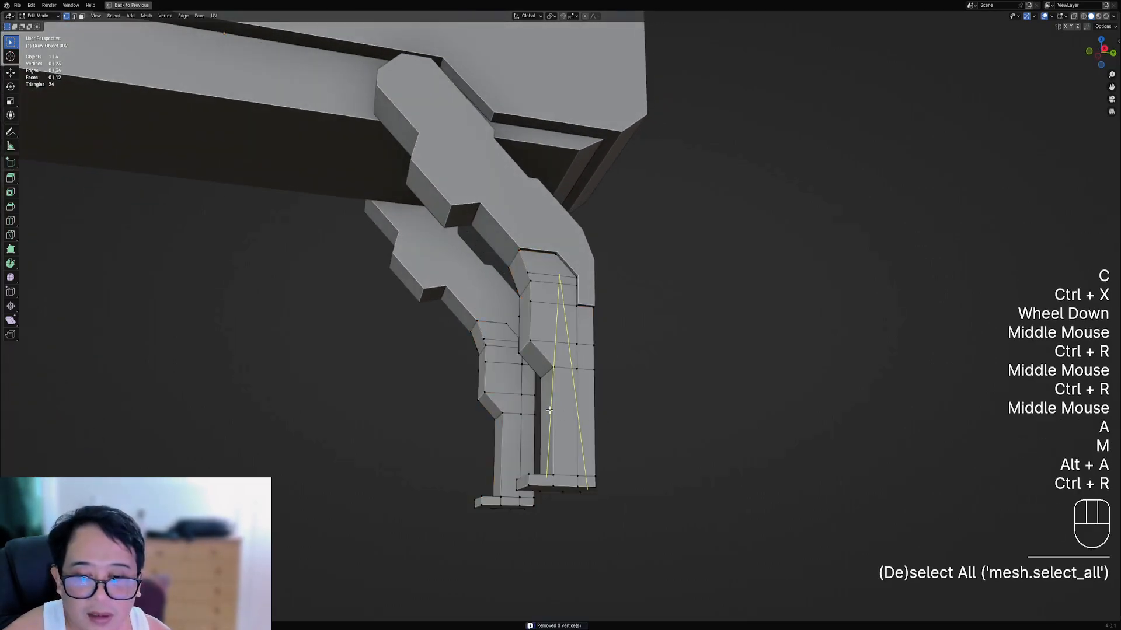
pyautogui.moveTo(549, 410); pyautogui.dragTo(597, 383, button='middle')
pyautogui.scroll(2, 555, 361)
pyautogui.hotkey('ctrl', 'r')
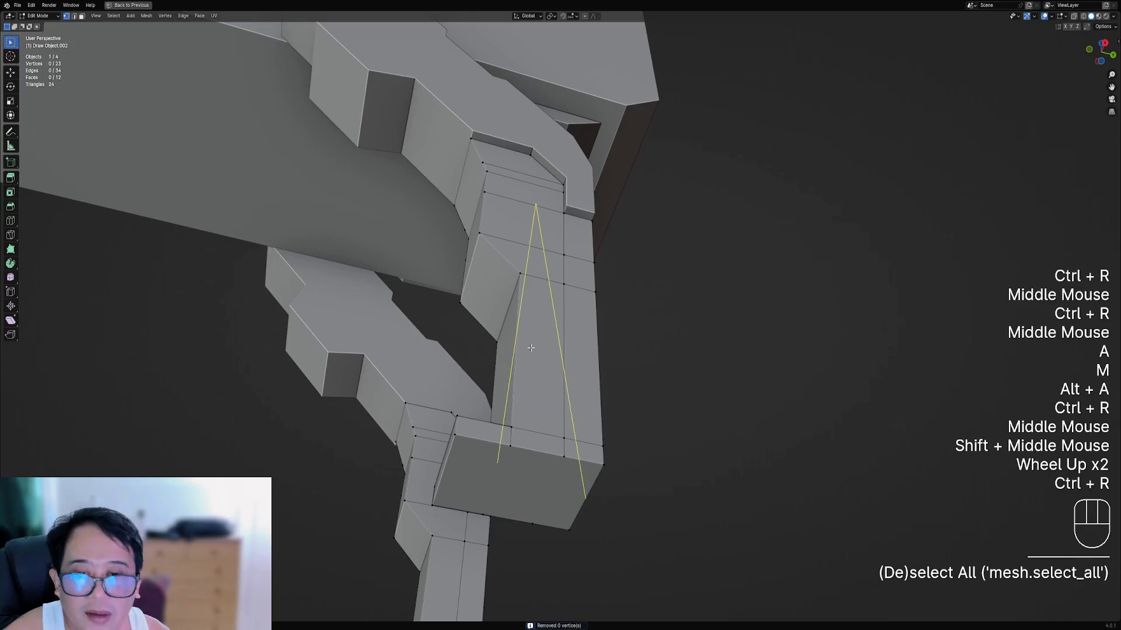
pyautogui.moveTo(531, 347); pyautogui.dragTo(499, 261, button='middle')
pyautogui.hotkey('ctrl', 'r')
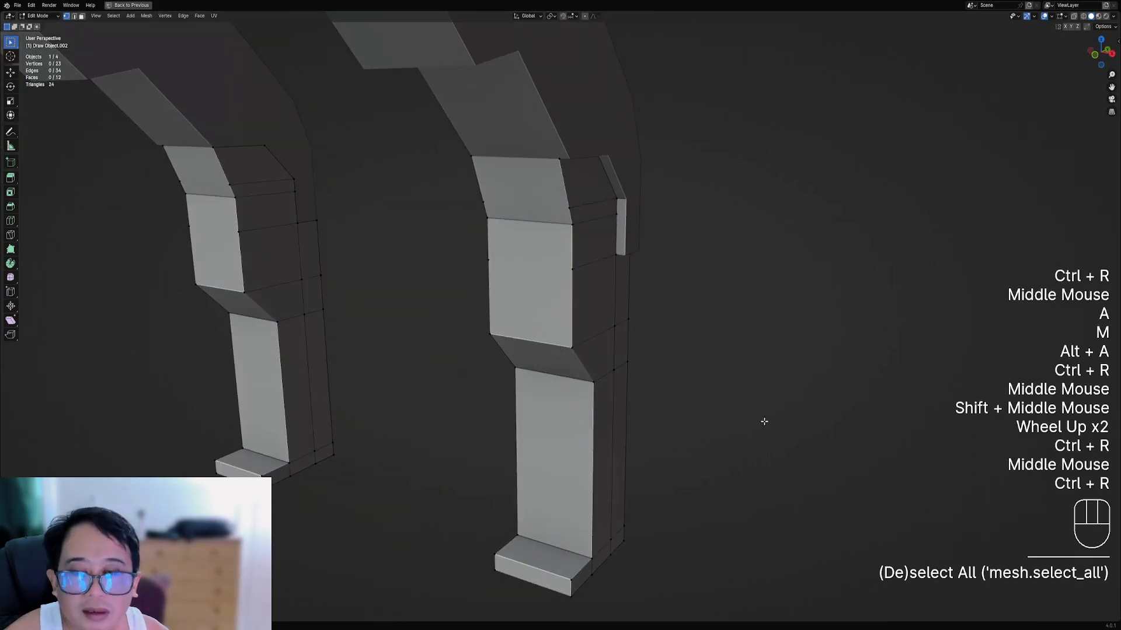
# - Try subdividing the three vertical edges of the lower leg's shaft, and undo the subdivision
pyautogui.moveTo(764, 421); pyautogui.dragTo(708, 405, button='middle')
pyautogui.press('2')
pyautogui.rightClick(499, 438)
pyautogui.keyDown('shift'); pyautogui.rightClick(548, 439); pyautogui.keyUp('shift')
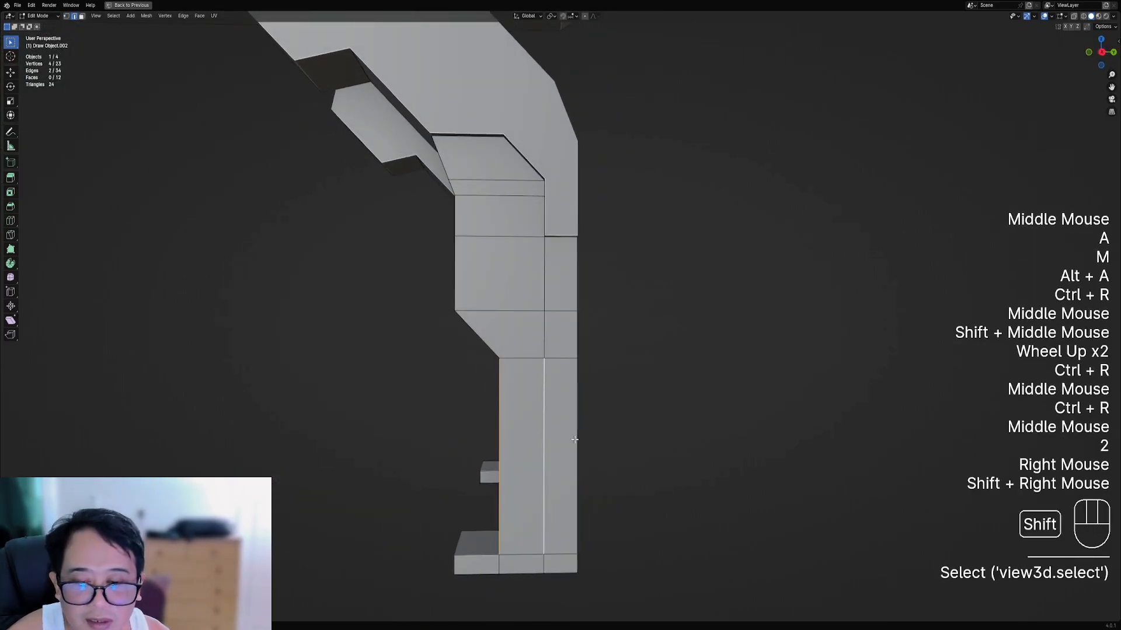
pyautogui.keyDown('shift'); pyautogui.rightClick(575, 440); pyautogui.keyUp('shift')
pyautogui.press('w')
pyautogui.hotkey('ctrl', 'z')
pyautogui.moveTo(578, 439); pyautogui.dragTo(502, 415, button='middle')
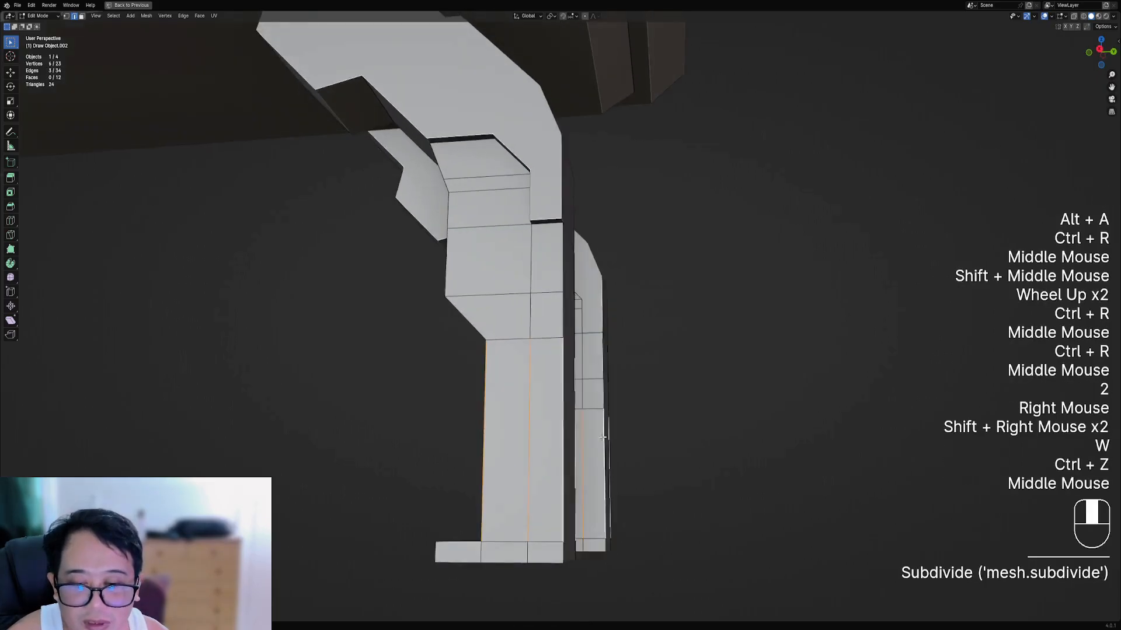
pyautogui.scroll(-1, 496, 410)
pyautogui.press('1')
pyautogui.hotkey('alt', 'a')
pyautogui.hotkey('ctrl', 'r')
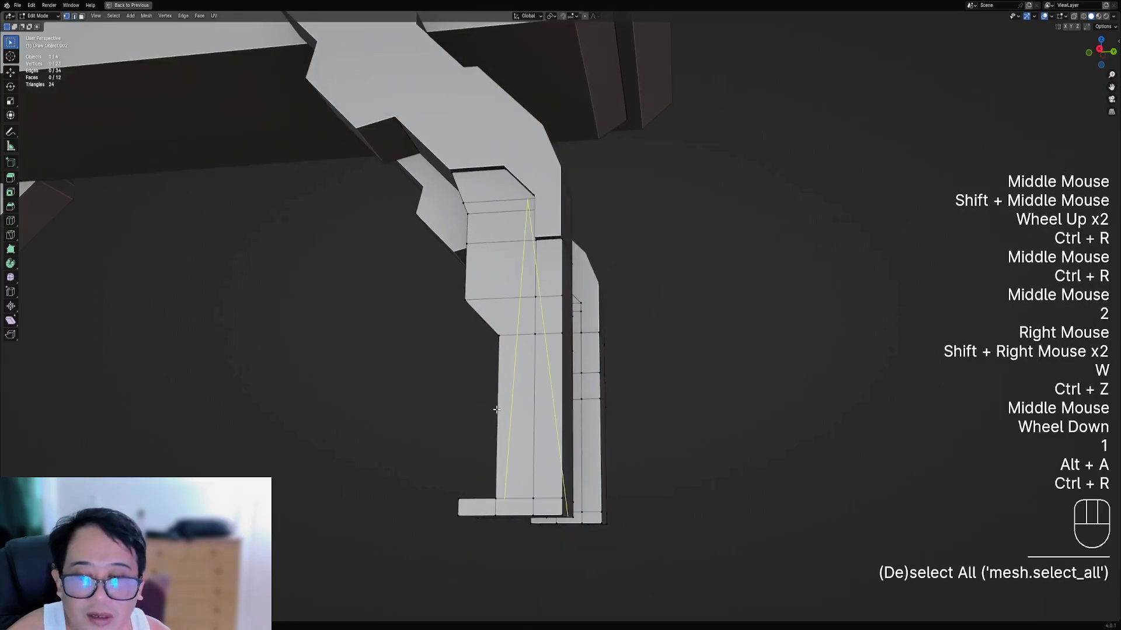
pyautogui.click(496, 410)
pyautogui.click(607, 398)
pyautogui.moveTo(607, 397)
pyautogui.mouseDown(button='middle')
pyautogui.moveTo(603, 426)
pyautogui.moveTo(588, 426)
pyautogui.moveTo(622, 410)
pyautogui.mouseUp(button='middle')
pyautogui.scroll(-2, 593, 378)
pyautogui.hotkey('alt', 'a')
pyautogui.hotkey('ctrl', 'z')
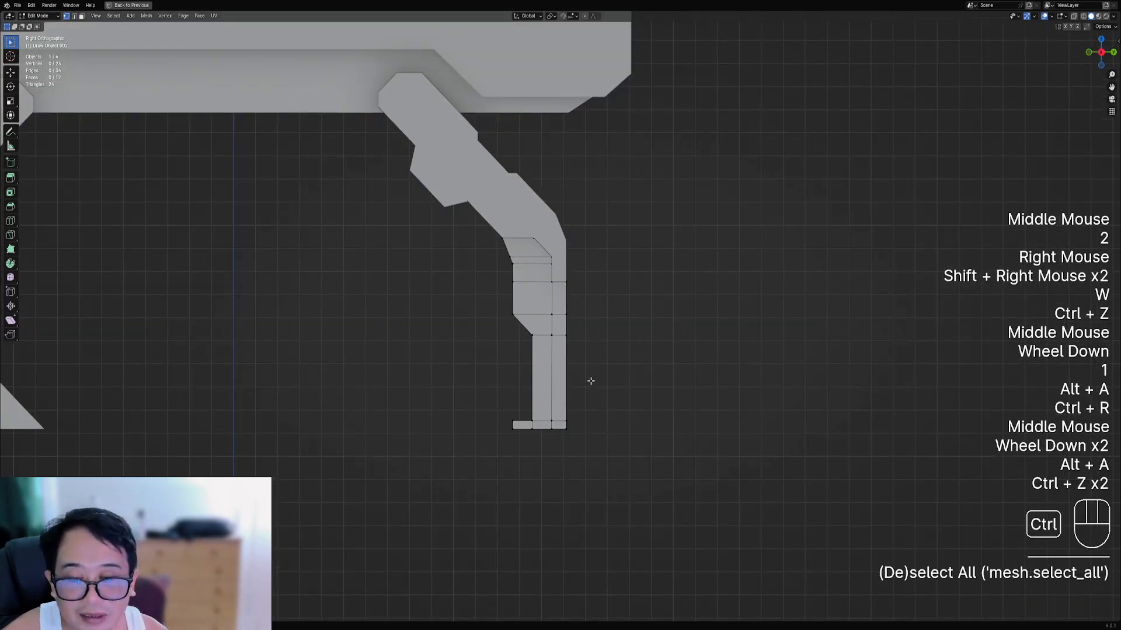
# - Add three evenly spaced horizontal loop cuts across the lower leg's shaft and deselect everything
pyautogui.hotkey('ctrl', 'r')
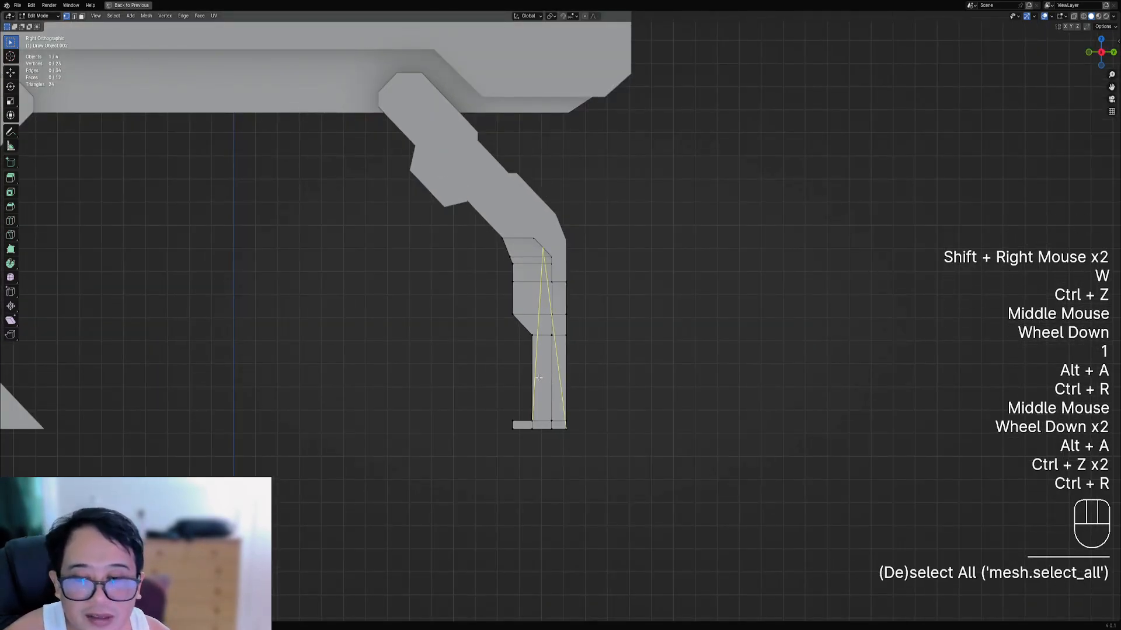
pyautogui.scroll(3, 538, 379)
pyautogui.click(538, 379)
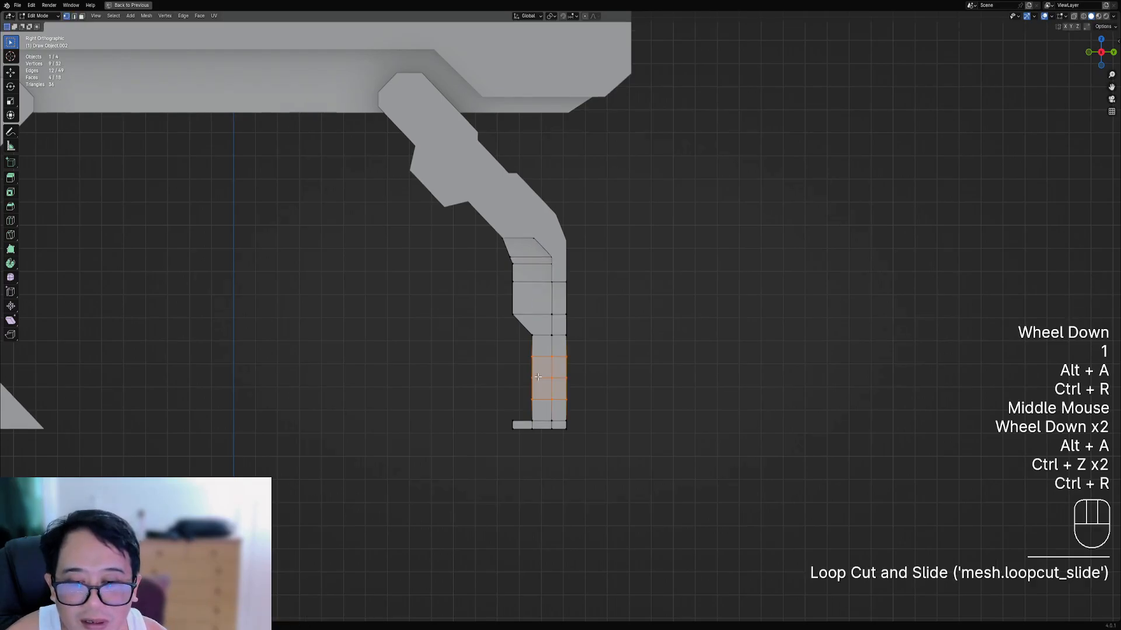
pyautogui.hotkey('alt', 'a')
# - Add one horizontal loop cut through the wide section above the lower leg's shaft and clear the selection
pyautogui.scroll(-1, 632, 356)
pyautogui.moveTo(633, 355); pyautogui.dragTo(583, 362, button='middle')
pyautogui.scroll(1, 584, 362)
pyautogui.hotkey('ctrl', 'r')
pyautogui.click(503, 327)
pyautogui.click(503, 327)
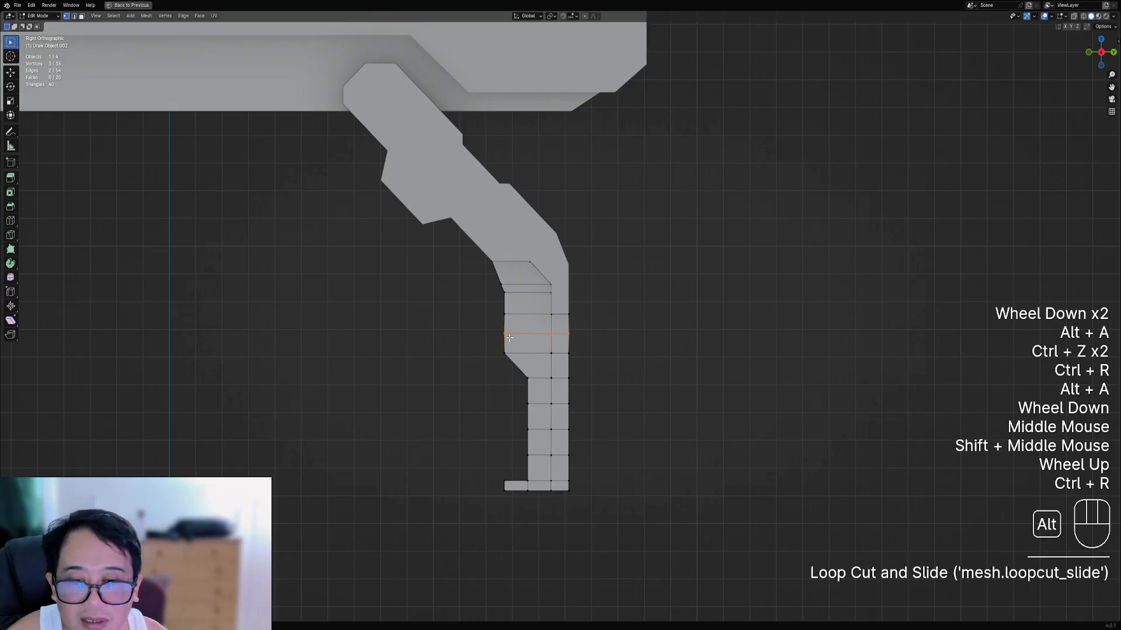
pyautogui.hotkey('alt', 'a')
pyautogui.scroll(1, 527, 341)
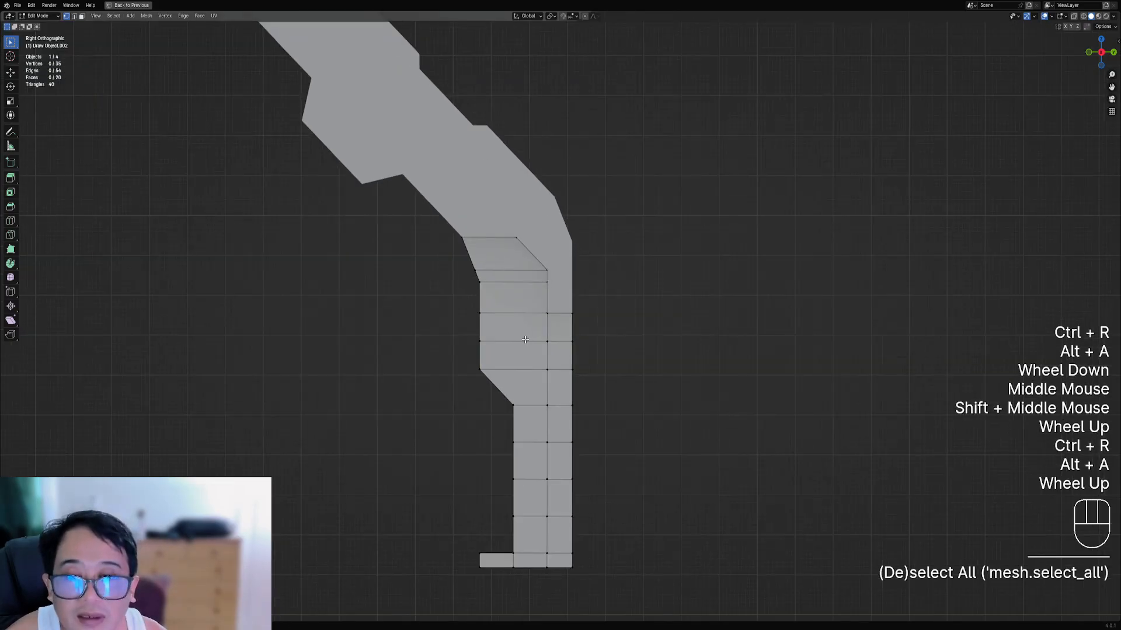
pyautogui.press('k')
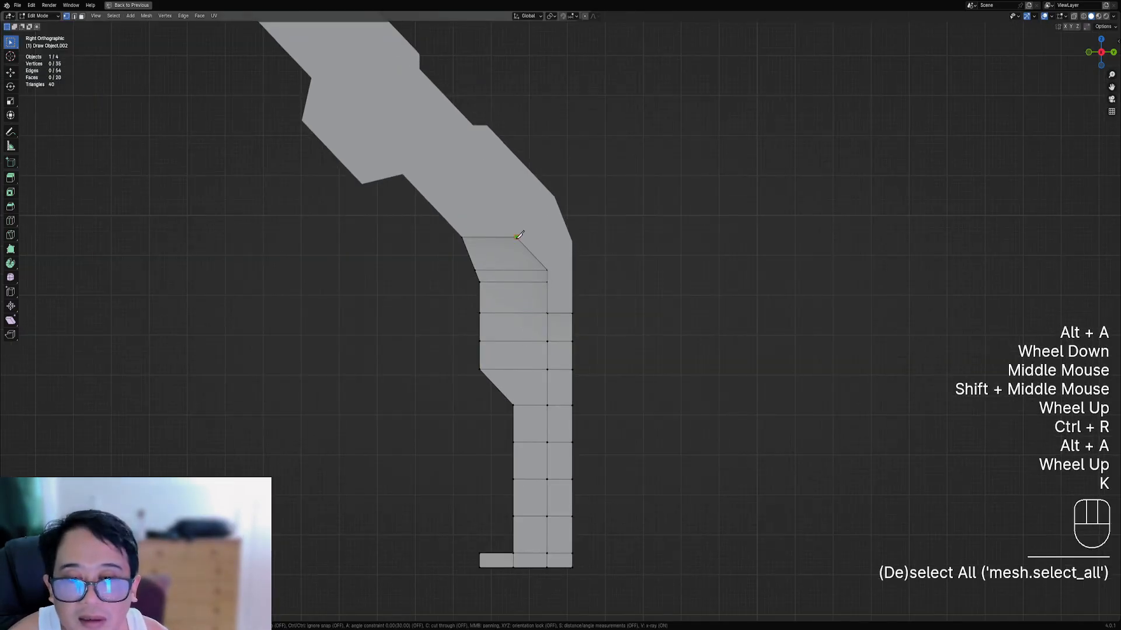
pyautogui.click(517, 237)
pyautogui.press('a')
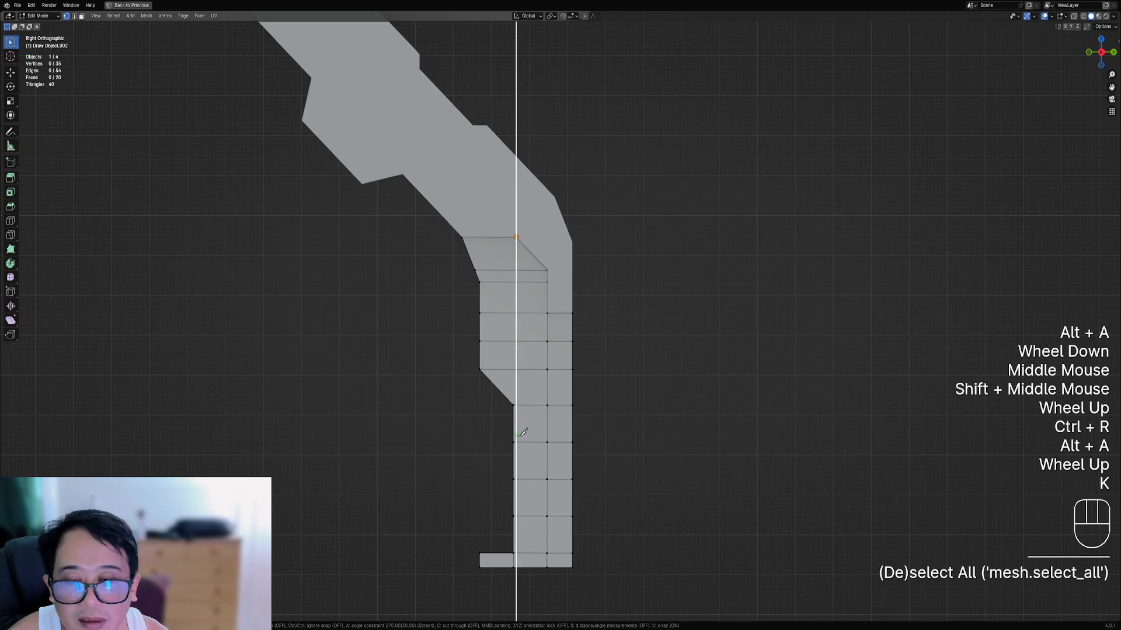
pyautogui.rightClick(526, 577)
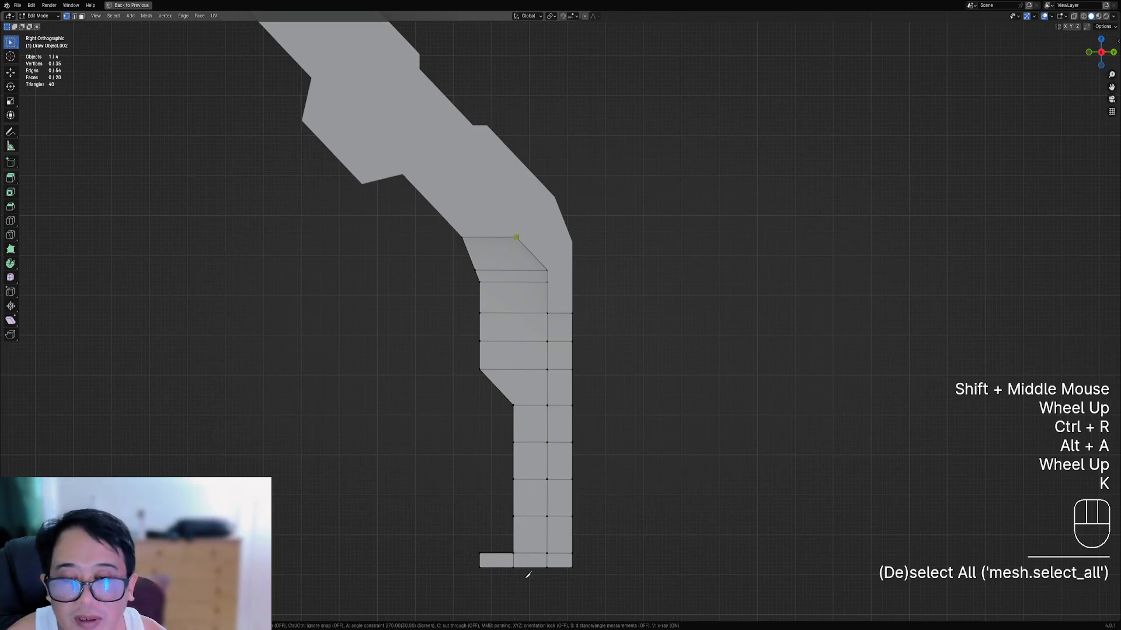
pyautogui.scroll(-3, 555, 363)
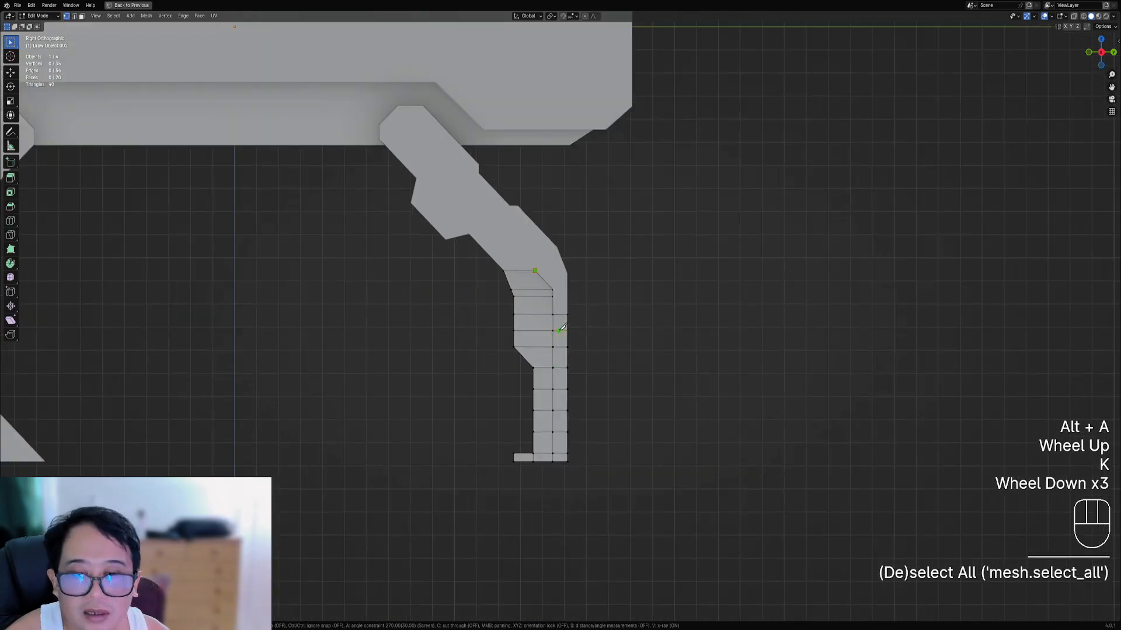
pyautogui.moveTo(562, 330)
pyautogui.mouseDown(button='middle')
pyautogui.moveTo(639, 336)
pyautogui.moveTo(584, 337)
pyautogui.mouseUp(button='middle')
# - Leave mesh editing, save the file, and run Creative Flow's Apply Mesh on the lower leg
pyautogui.press('Tab')
pyautogui.rightClick(578, 362)
pyautogui.scroll(1, 613, 336)
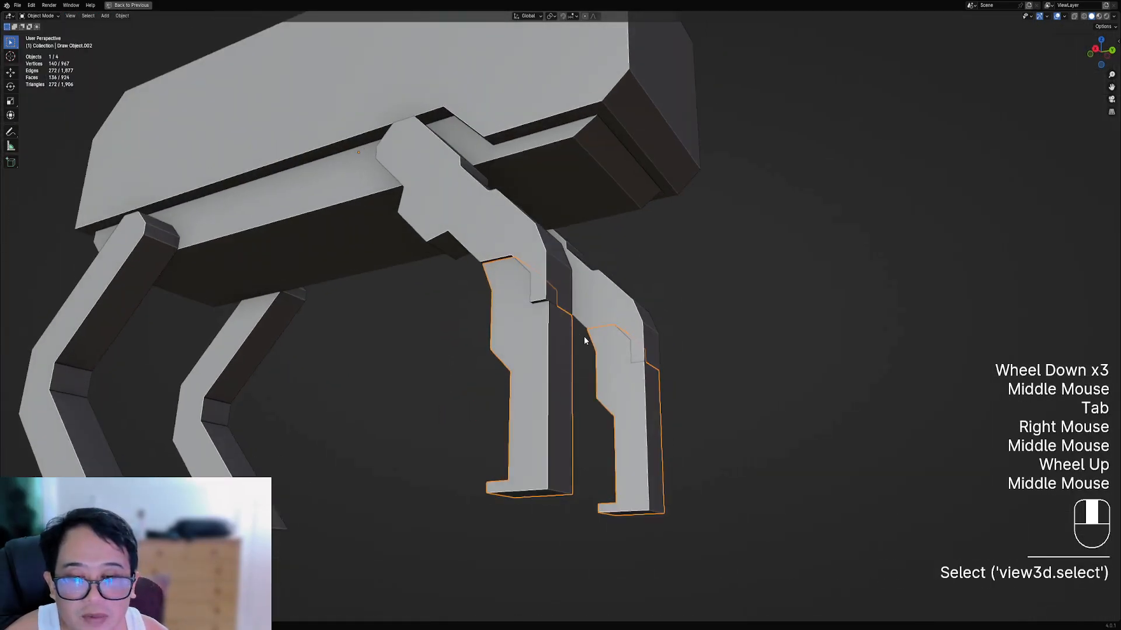
pyautogui.hotkey('ctrl', 's')
pyautogui.hotkey('ctrl', 'shift', 'x')
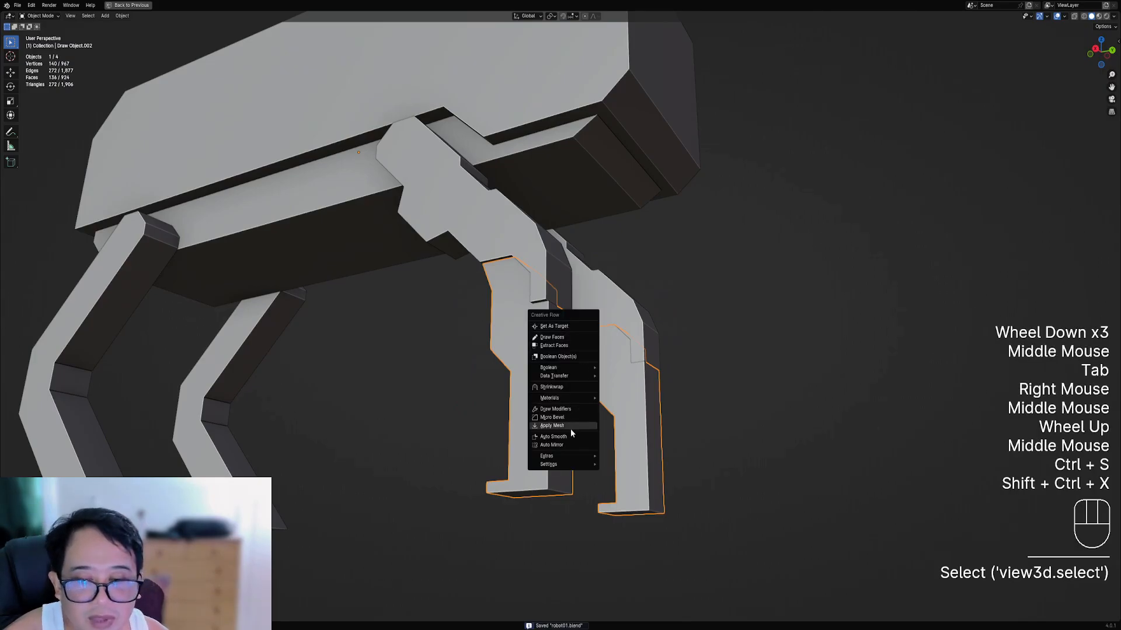
# - Add two lengthwise loop cuts through the lower leg's thickness, check the wireframe, and return to Object Mode
pyautogui.press('Tab')
pyautogui.moveTo(569, 429); pyautogui.dragTo(777, 406, button='middle')
pyautogui.hotkey('ctrl', 'r')
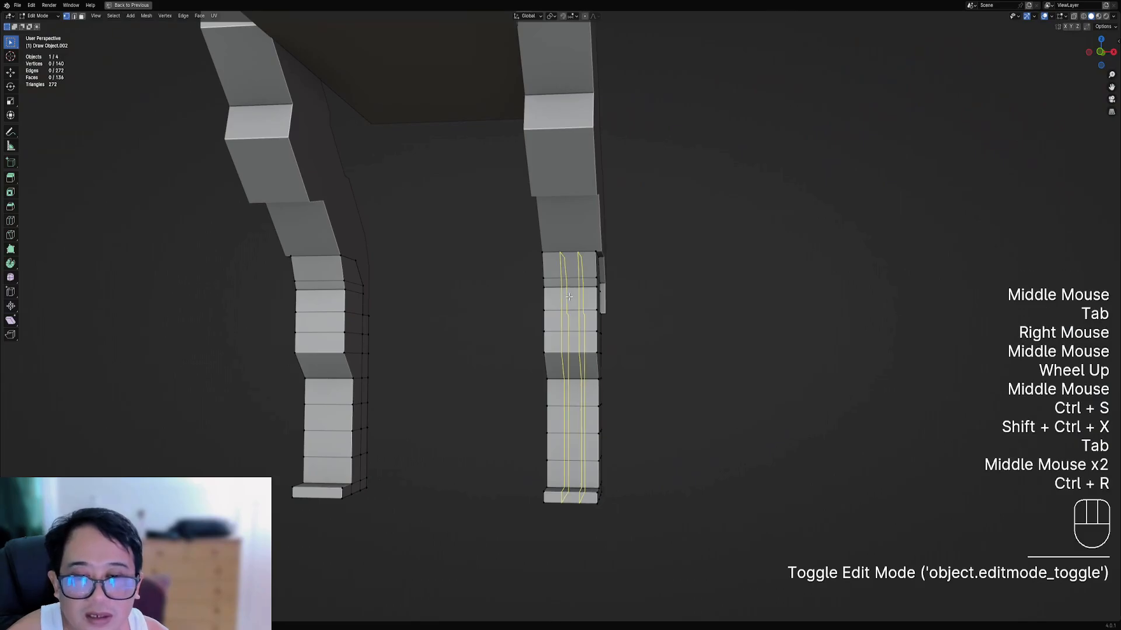
pyautogui.click(569, 297)
pyautogui.moveTo(569, 297); pyautogui.dragTo(589, 338, button='middle')
pyautogui.hotkey('shift', 'z')
pyautogui.hotkey('shift', 'z')
pyautogui.hotkey('alt', 'a')
pyautogui.press('Tab')
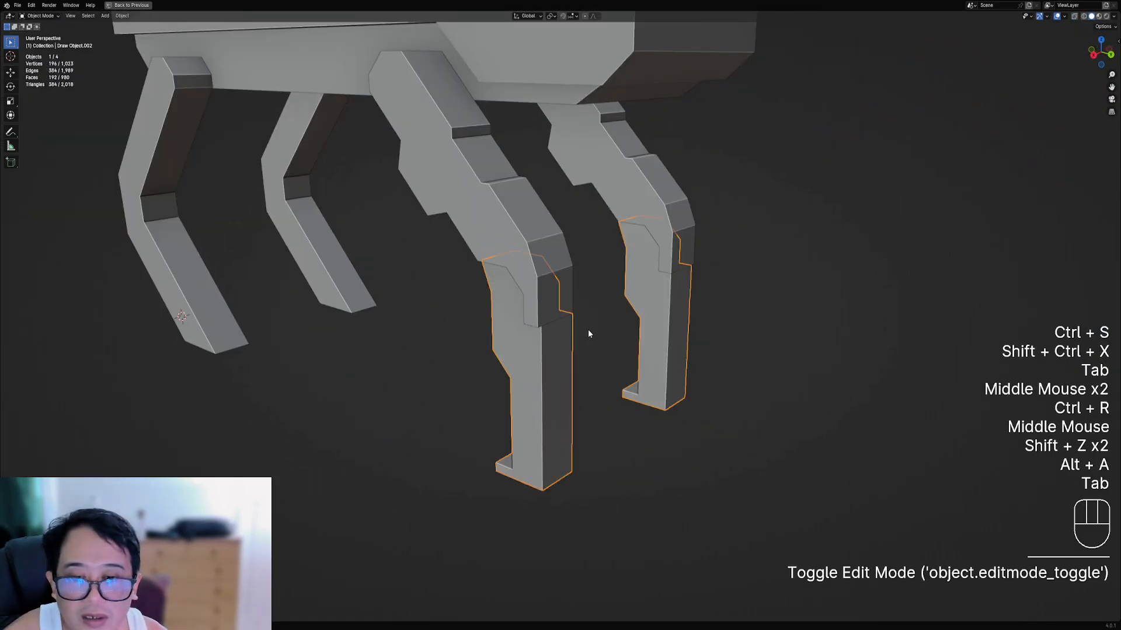
# - Run Creative Flow's Auto Mirror on the lower leg object
pyautogui.hotkey('ctrl', 'x')
pyautogui.rightClick(532, 345)
pyautogui.hotkey('ctrl', 'shift', 'x')
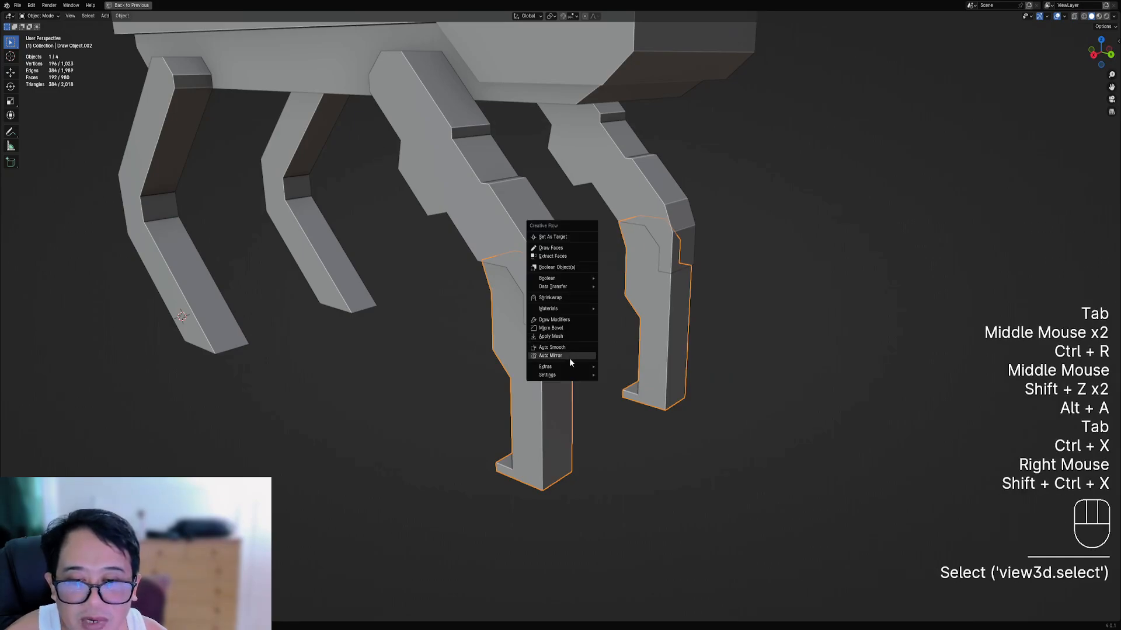
pyautogui.click(569, 358)
pyautogui.click(551, 362)
# - Open the front upper leg's mesh for editing in the right side view and save the file
pyautogui.scroll(-2, 550, 359)
pyautogui.keyDown('shift'); pyautogui.scroll(-1, 565, 271); pyautogui.keyUp('shift')
pyautogui.scroll(1, 547, 326)
pyautogui.keyDown('shift'); pyautogui.moveTo(565, 271); pyautogui.dragTo(603, 328, button='middle'); pyautogui.keyUp('shift')
pyautogui.rightClick(553, 330)
pyautogui.press('Tab')
pyautogui.scroll(1, 584, 332)
pyautogui.hotkey('ctrl', 's')
pyautogui.rightClick(527, 298)
# - Select the upper leg's middle face in face mode and align the view to the selected face
pyautogui.press('3')
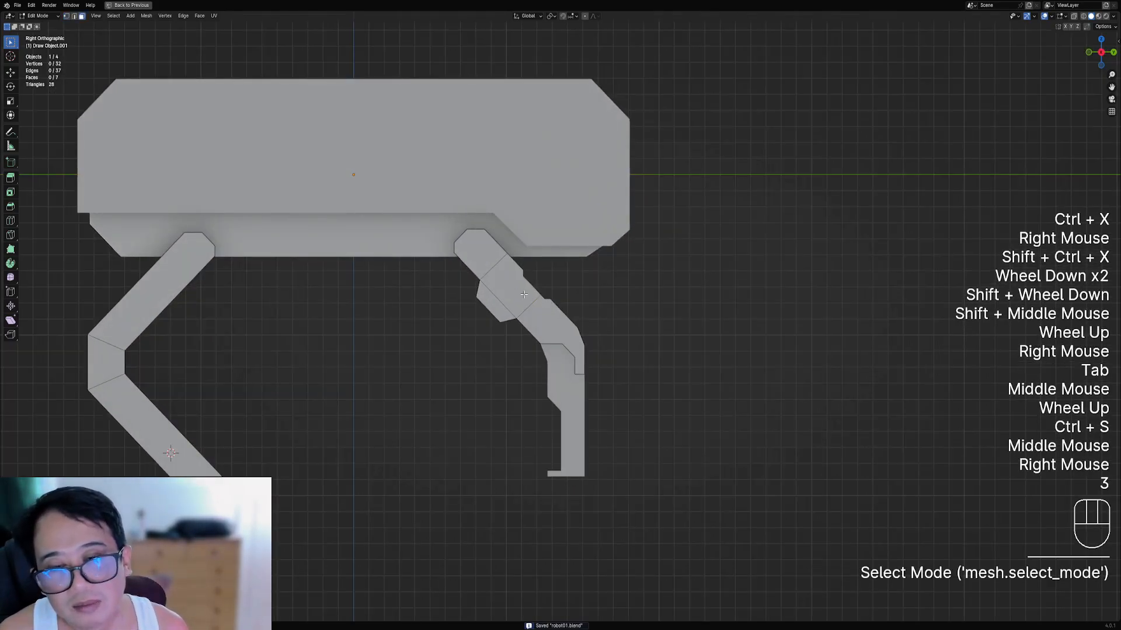
pyautogui.rightClick(540, 295)
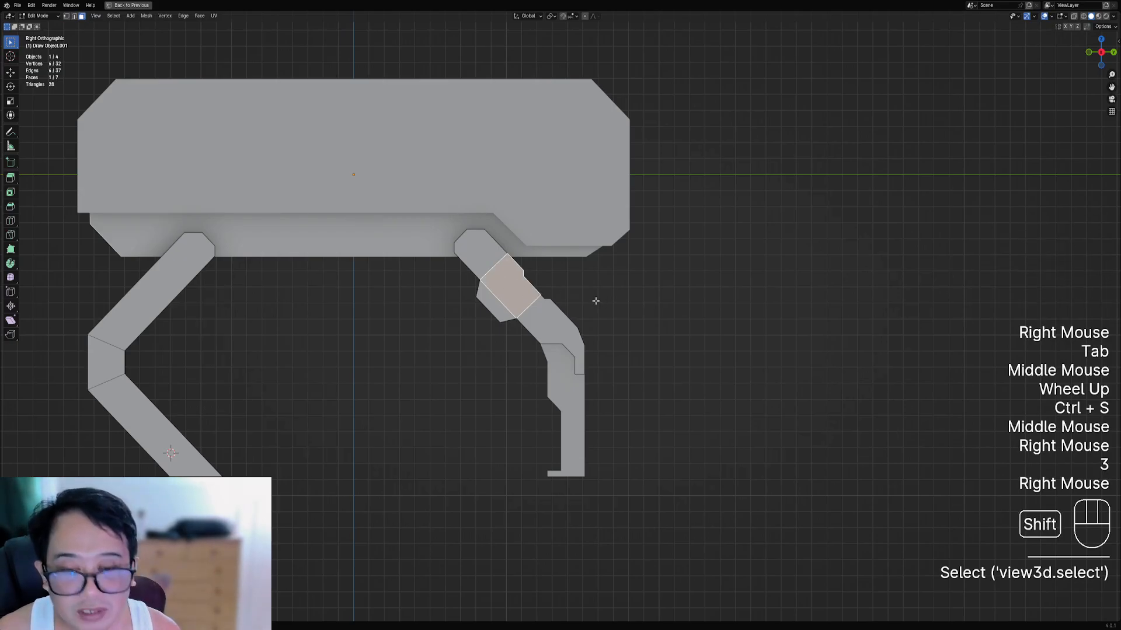
pyautogui.press('shift+KP_7')
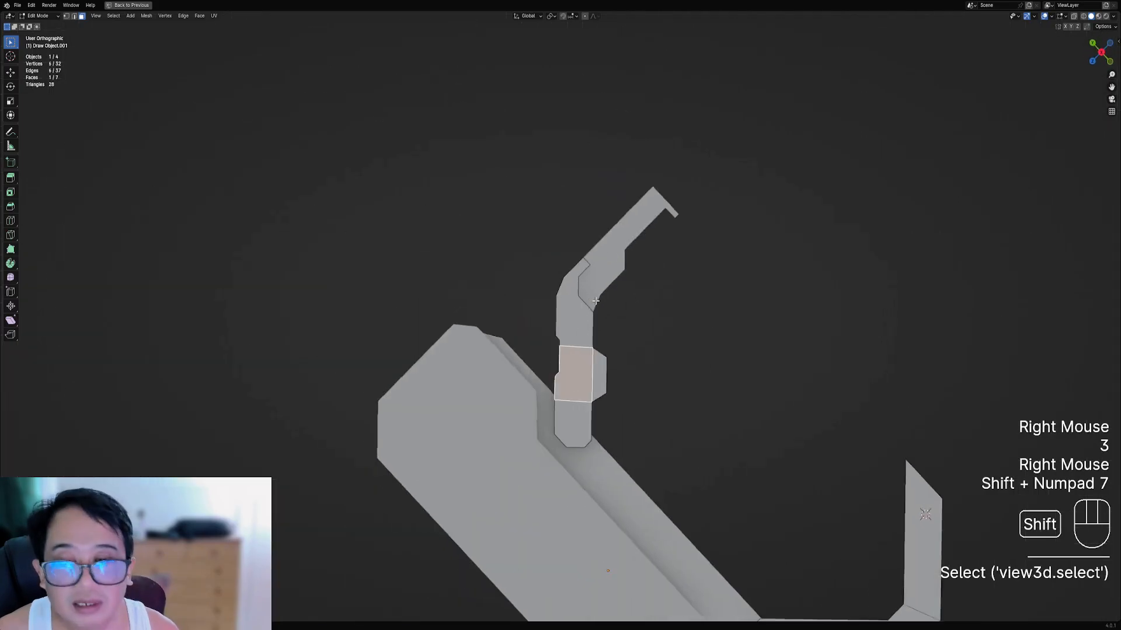
pyautogui.keyDown('shift'); pyautogui.moveTo(595, 300); pyautogui.dragTo(596, 294, button='middle'); pyautogui.keyUp('shift')
pyautogui.keyDown('shift'); pyautogui.scroll(1, 595, 294); pyautogui.keyUp('shift')
pyautogui.scroll(3, 596, 279)
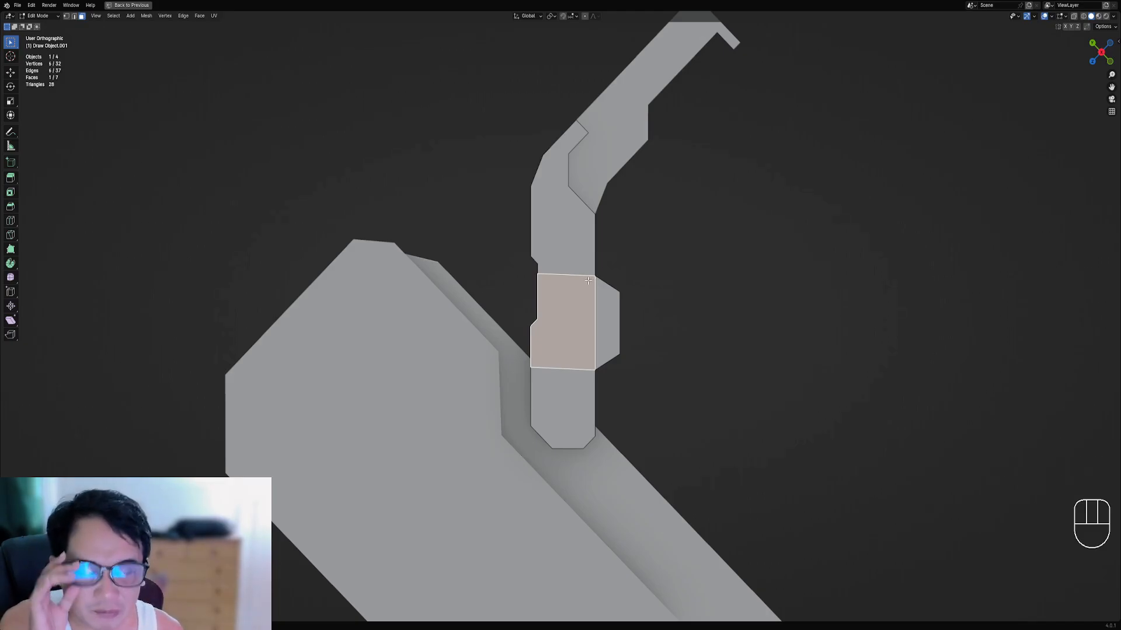
# - Select the upper leg's four side faces and apply Quad Slice with the direction set to View
pyautogui.rightClick(574, 236)
pyautogui.keyDown('shift'); pyautogui.rightClick(563, 321); pyautogui.keyUp('shift')
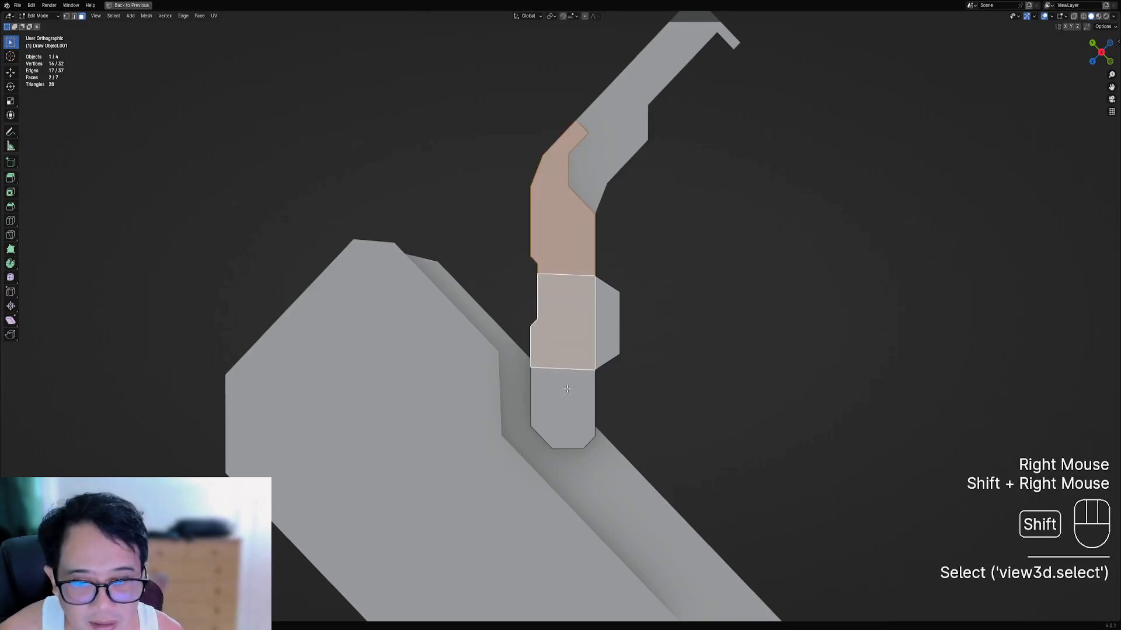
pyautogui.keyDown('shift'); pyautogui.rightClick(564, 408); pyautogui.keyUp('shift')
pyautogui.keyDown('shift'); pyautogui.rightClick(607, 321); pyautogui.keyUp('shift')
pyautogui.scroll(-2, 664, 284)
pyautogui.hotkey('shift', 'ctrl', 'x')
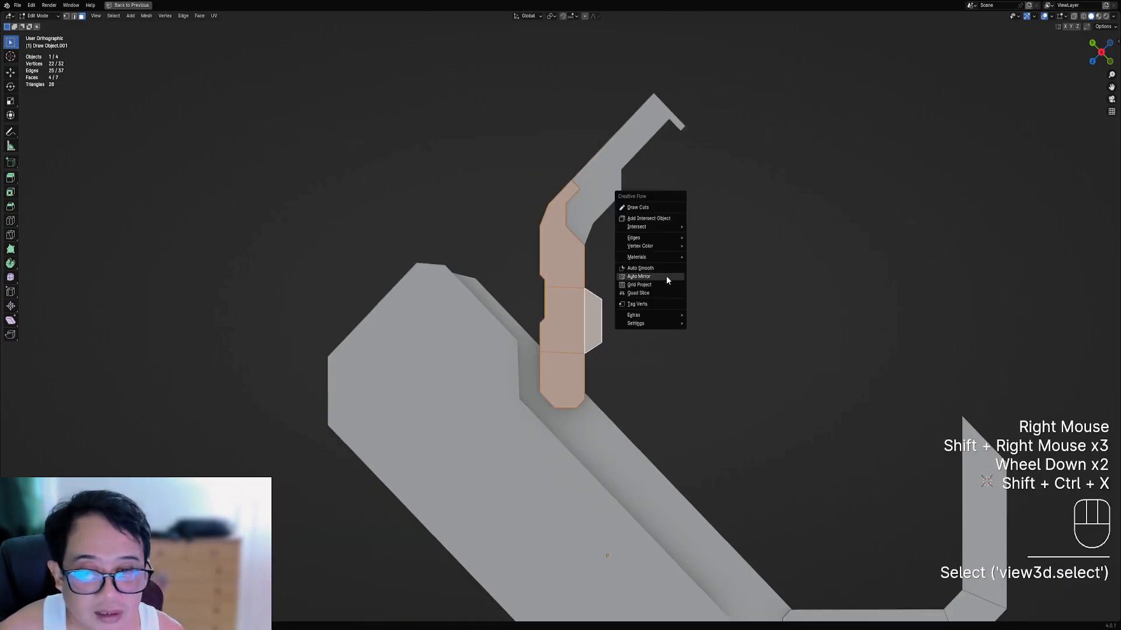
pyautogui.click(660, 294)
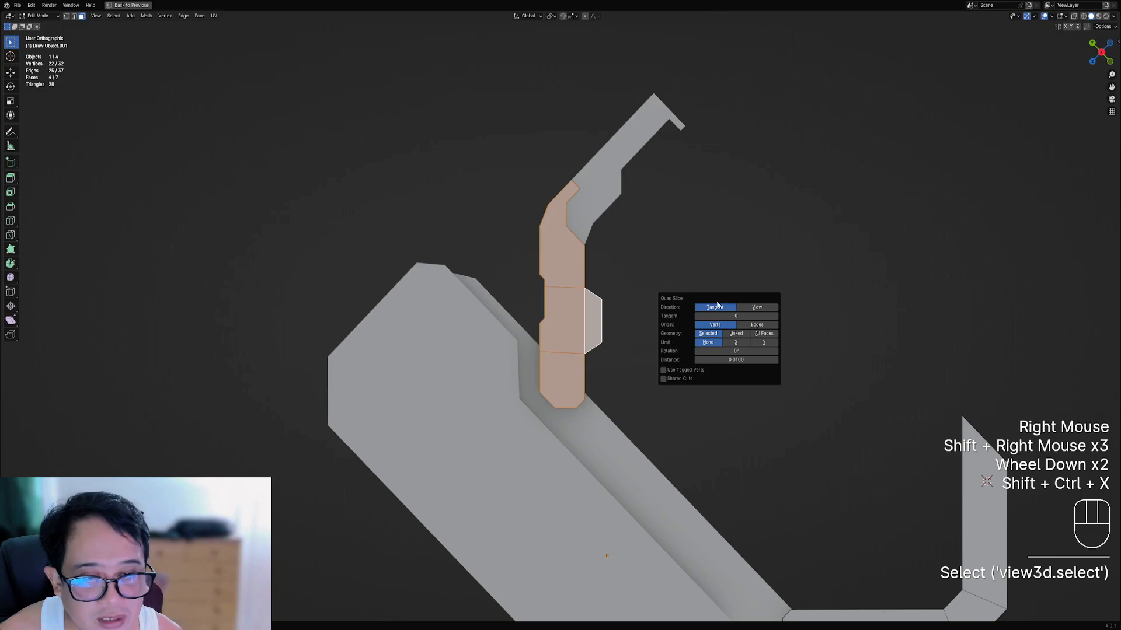
pyautogui.click(758, 308)
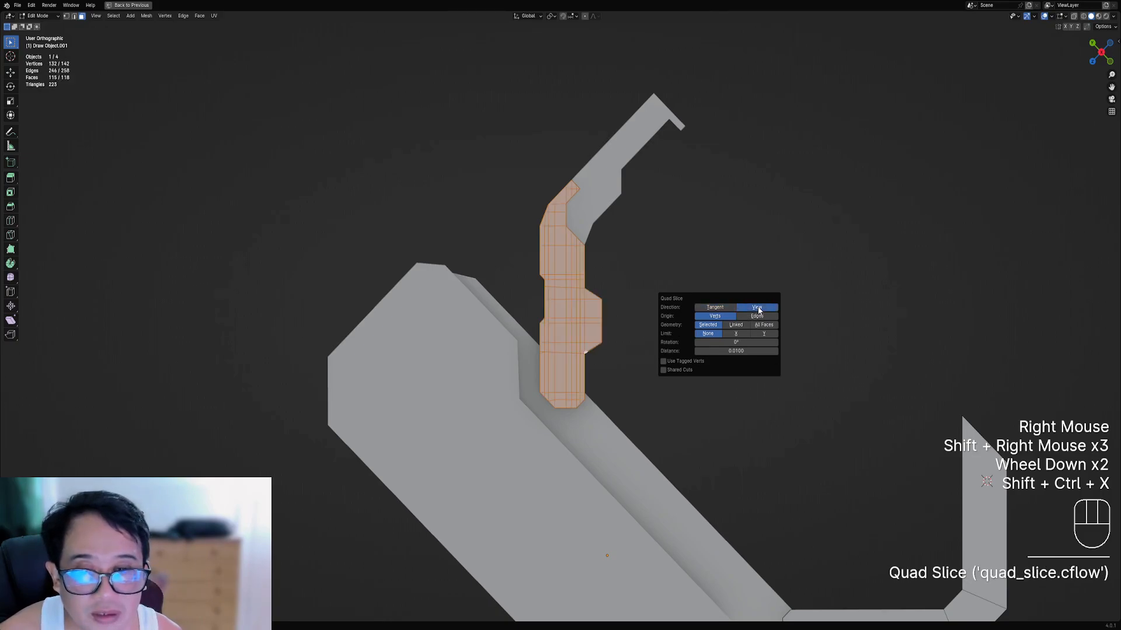
# - Try a Quad Slice distance of 0.005 and restore the distance to 0.0100
pyautogui.click(730, 350)
pyautogui.write('0.005')
pyautogui.press('Return')
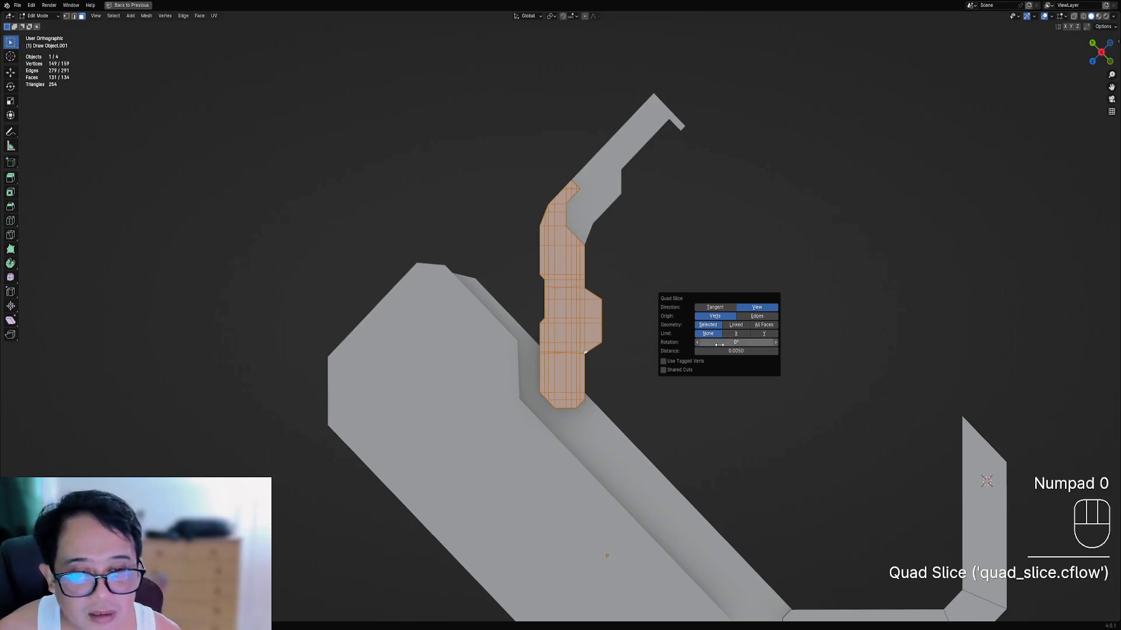
pyautogui.click(723, 348)
pyautogui.press('BackSpace')
pyautogui.press('Return')
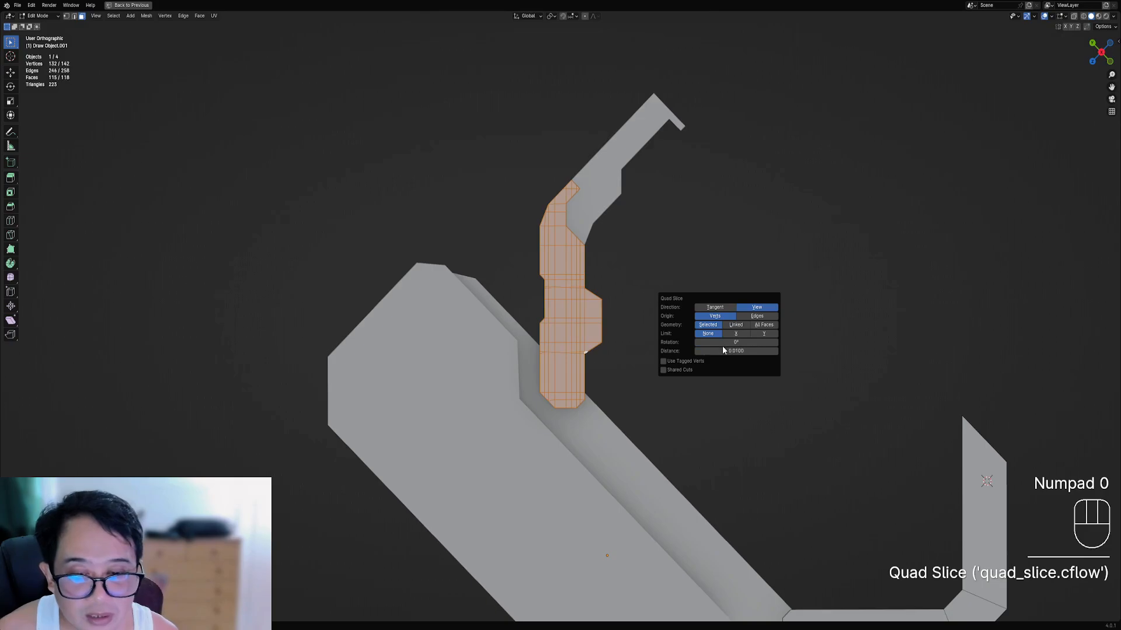
# - Inspect the upper leg's sliced faces and return to the right side view
pyautogui.scroll(2, 528, 269)
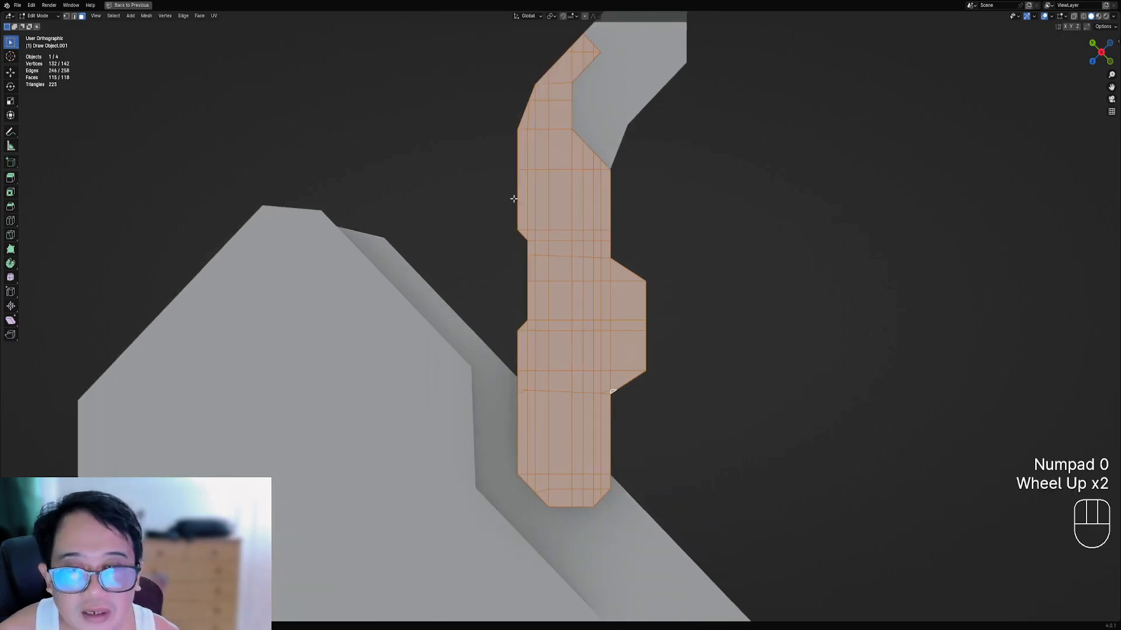
pyautogui.scroll(-2, 655, 240)
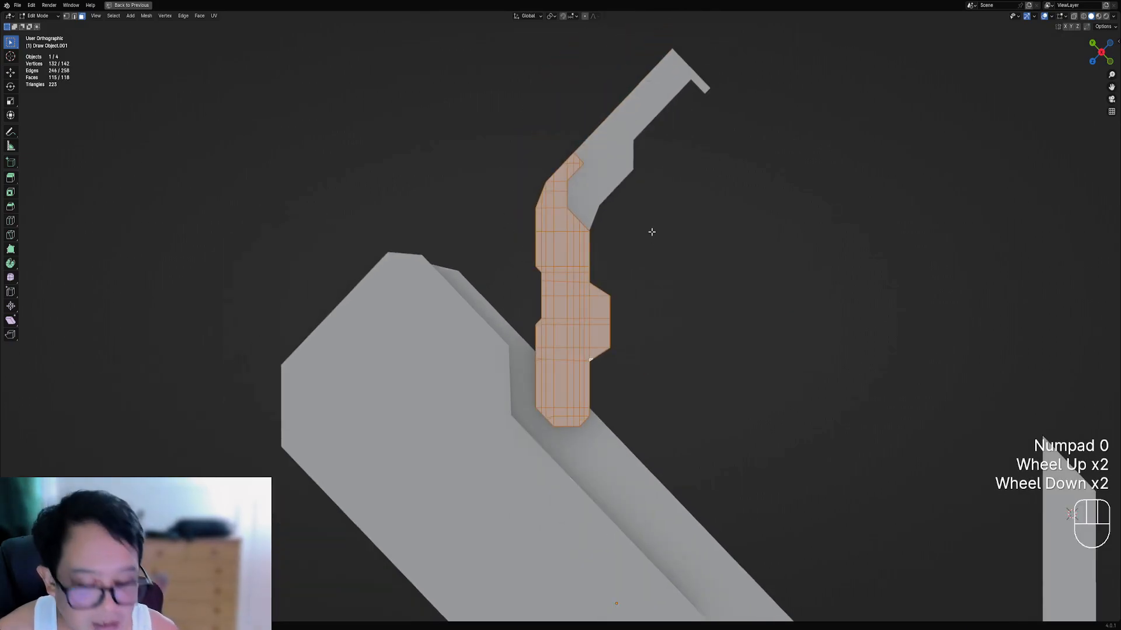
pyautogui.press('KP_3')
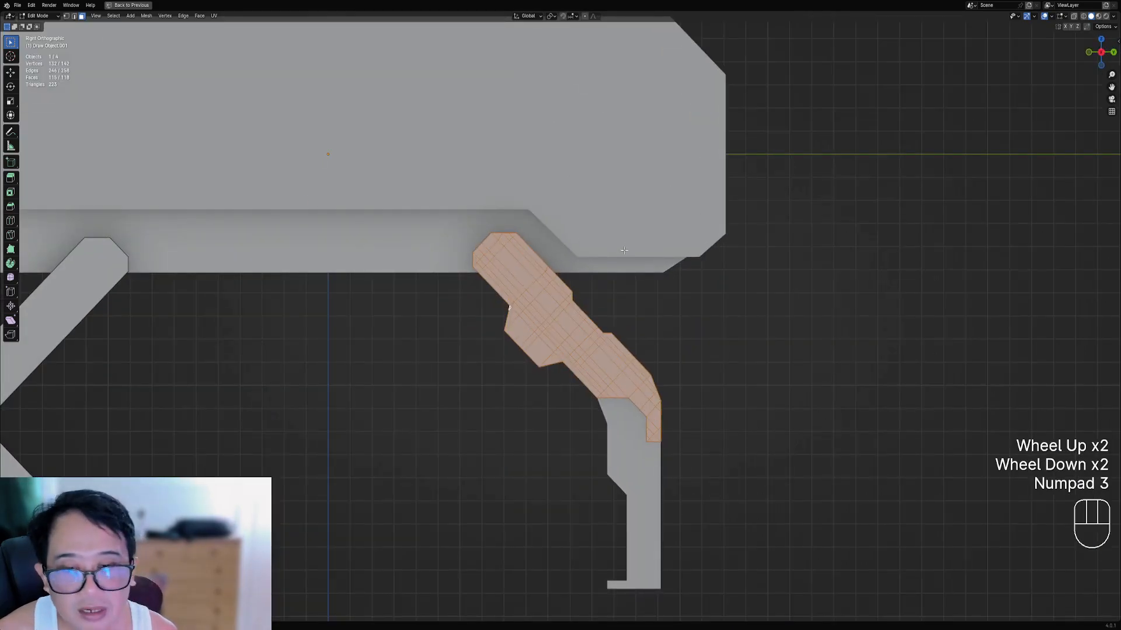
# - Select the two short stray edges at the upper leg's rear notch in edge mode and dissolve them
pyautogui.scroll(2, 624, 250)
pyautogui.hotkey('alt', 'a')
pyautogui.scroll(1, 464, 296)
pyautogui.keyDown('shift'); pyautogui.moveTo(443, 294); pyautogui.dragTo(538, 285, button='middle'); pyautogui.keyUp('shift')
pyautogui.press('2')
pyautogui.rightClick(494, 281)
pyautogui.keyDown('shift'); pyautogui.rightClick(494, 280); pyautogui.keyUp('shift')
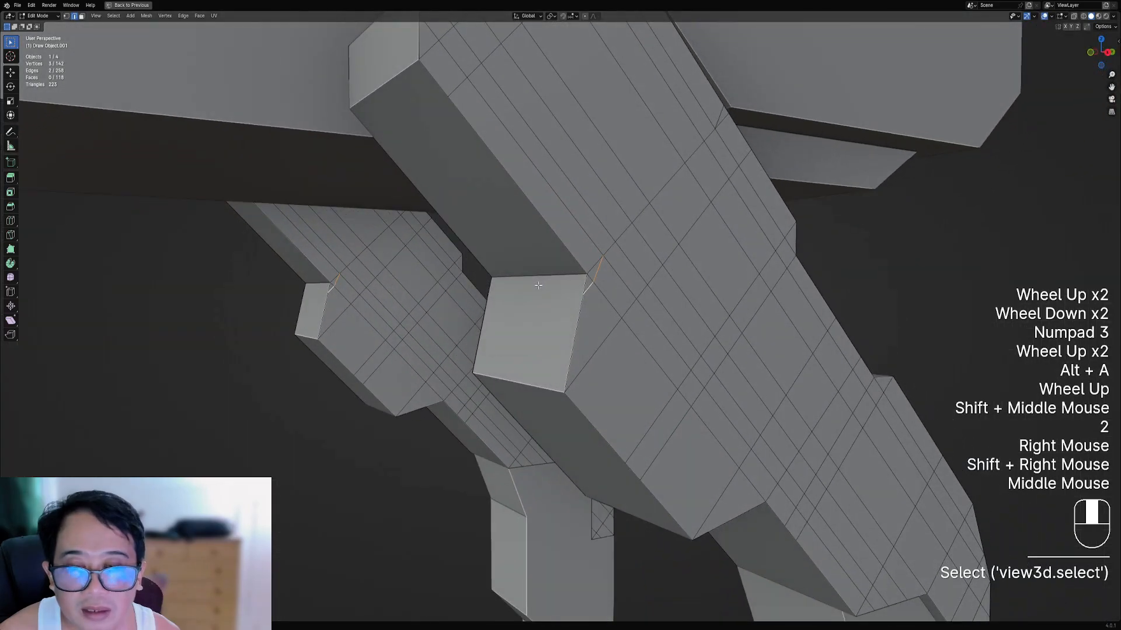
pyautogui.scroll(-1, 538, 285)
pyautogui.hotkey('ctrl', 'x')
# - Dissolve the short stray edge on the upper leg's front side above the step
pyautogui.keyDown('shift'); pyautogui.moveTo(613, 257); pyautogui.dragTo(596, 300, button='middle'); pyautogui.keyUp('shift')
pyautogui.rightClick(551, 282)
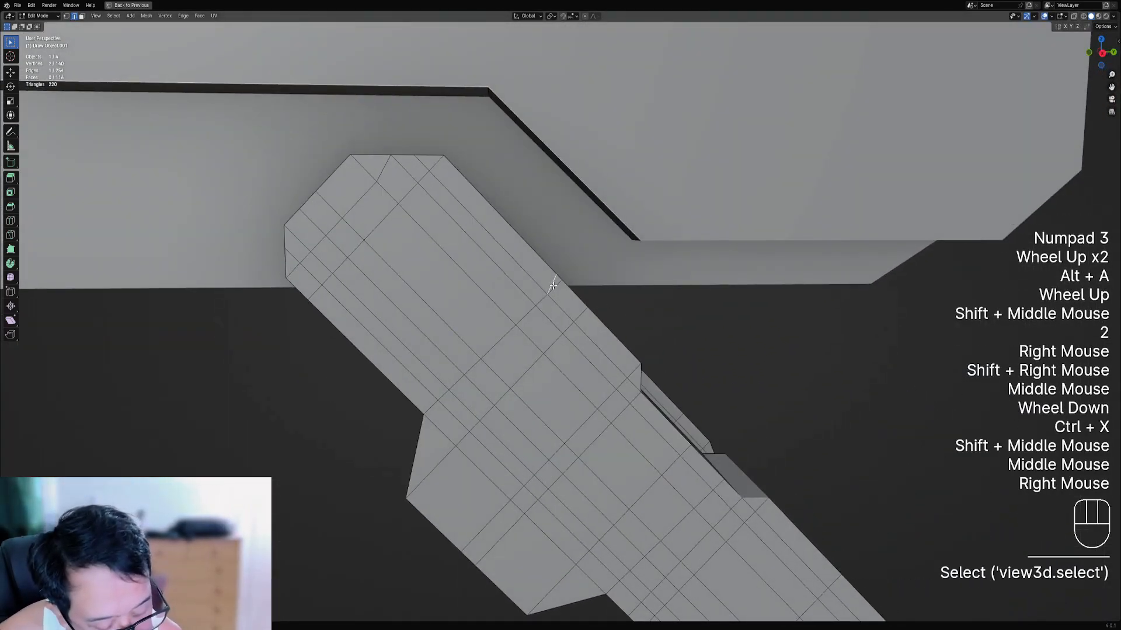
pyautogui.hotkey('ctrl', 'x')
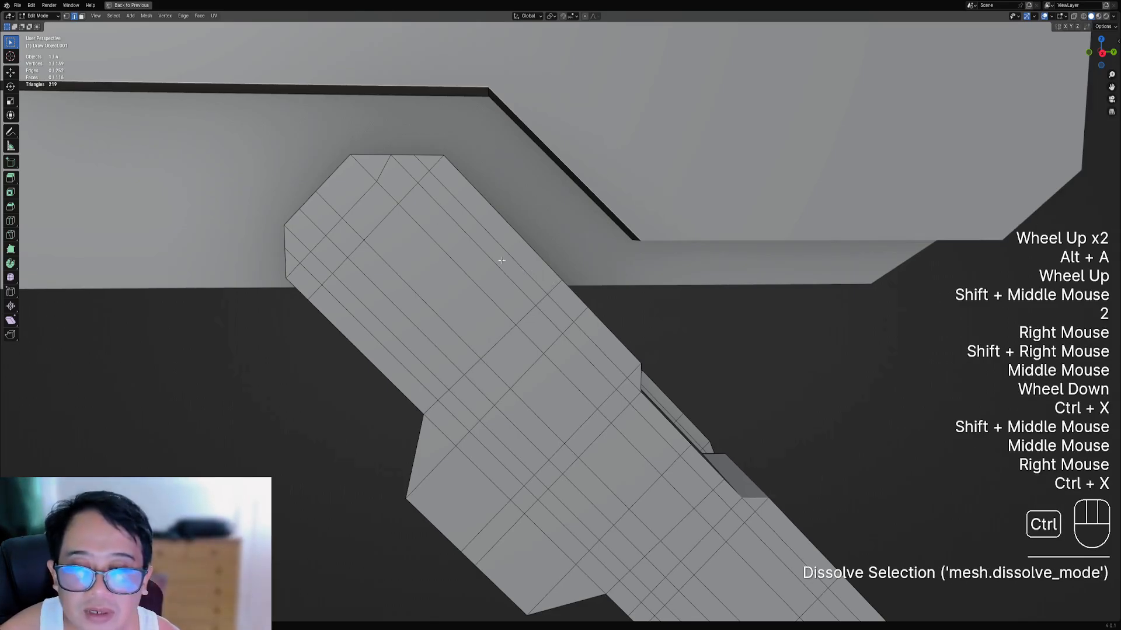
# - Try to dissolve a single short corner edge at the upper leg's top end, and undo it
pyautogui.rightClick(390, 172)
pyautogui.moveTo(390, 172); pyautogui.dragTo(428, 243, button='middle')
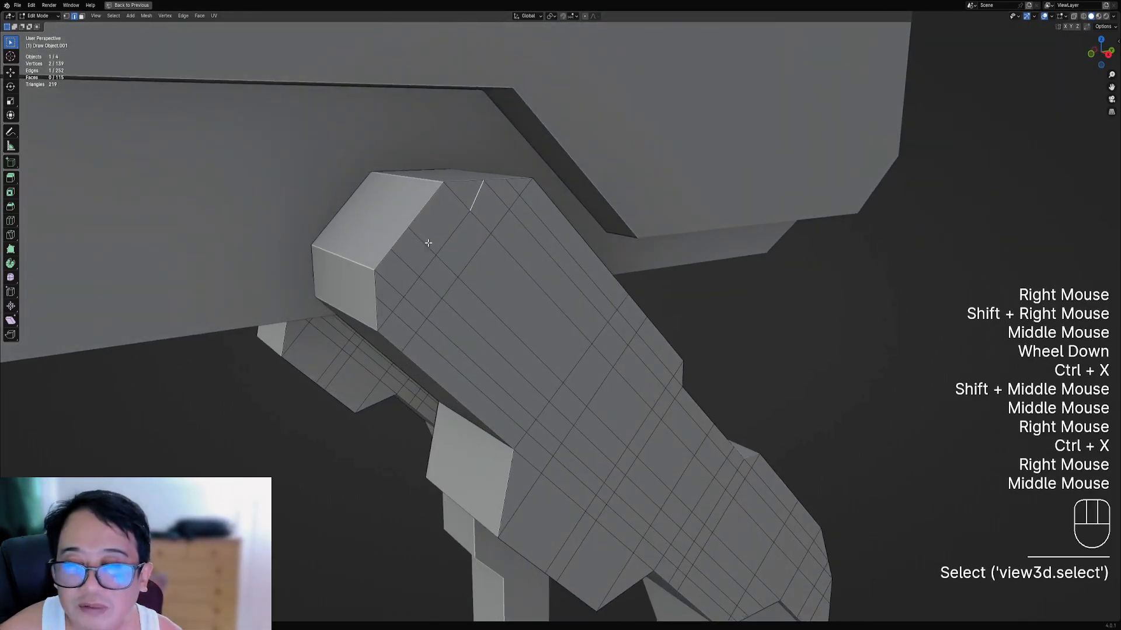
pyautogui.hotkey('ctrl', 'x')
pyautogui.hotkey('ctrl', 'z')
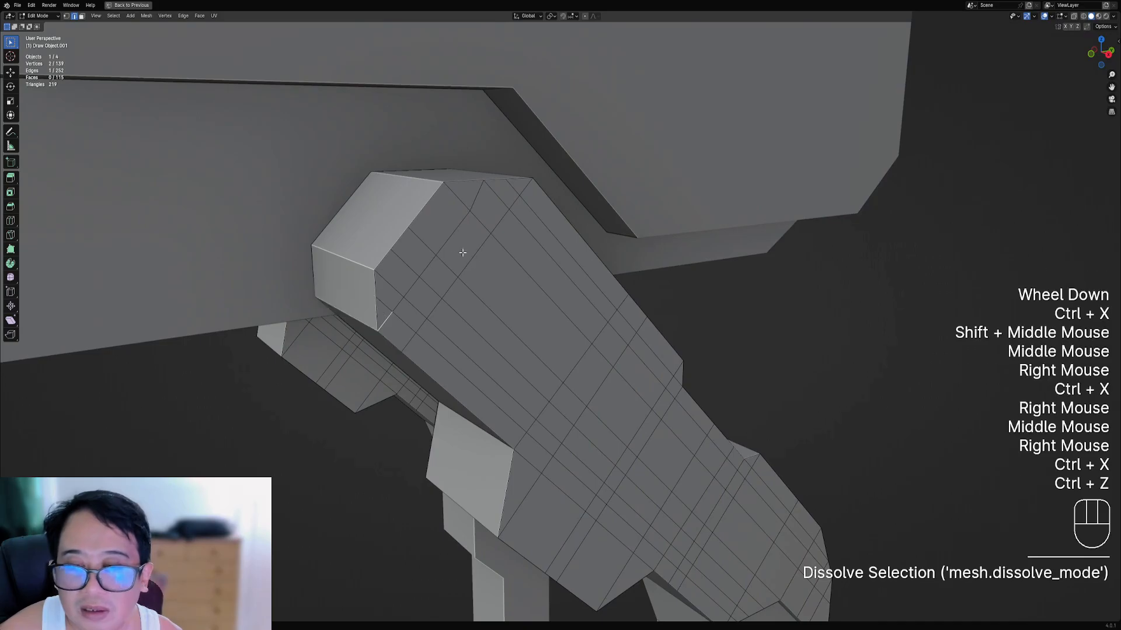
# - Try to dissolve the edge path across the upper leg's top end with Dissolve Vertices turned off, and undo it
pyautogui.keyDown('shift'); pyautogui.rightClick(475, 210); pyautogui.keyUp('shift')
pyautogui.keyDown('ctrl'); pyautogui.rightClick(479, 200); pyautogui.keyUp('ctrl')
pyautogui.hotkey('ctrl', 'x')
pyautogui.scroll(-1, 578, 295)
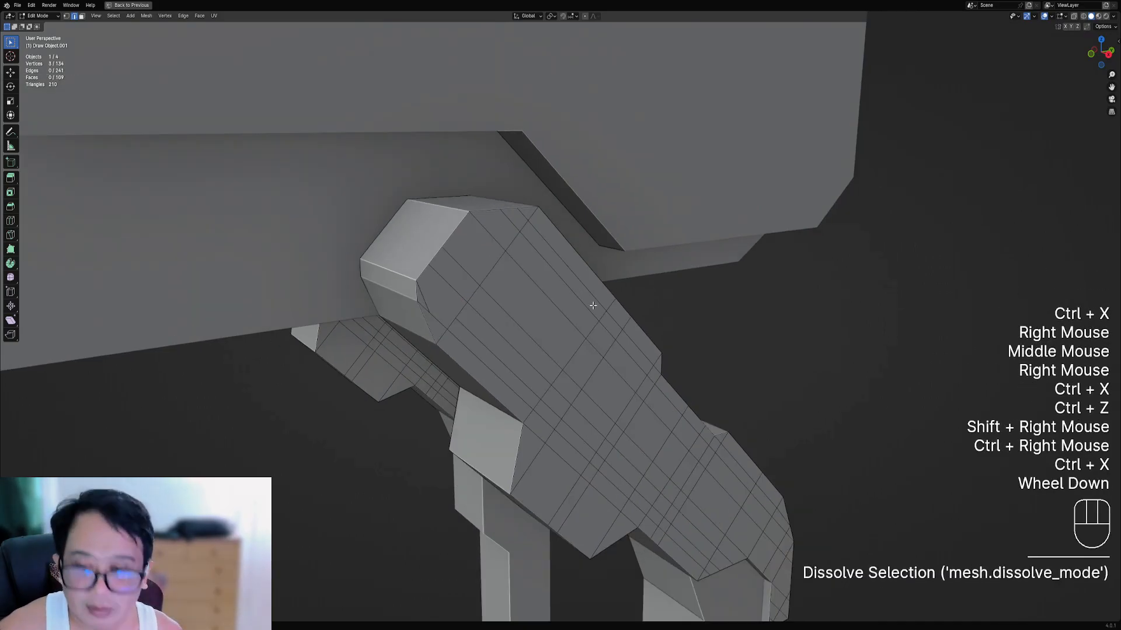
pyautogui.press('F9')
pyautogui.click(615, 317)
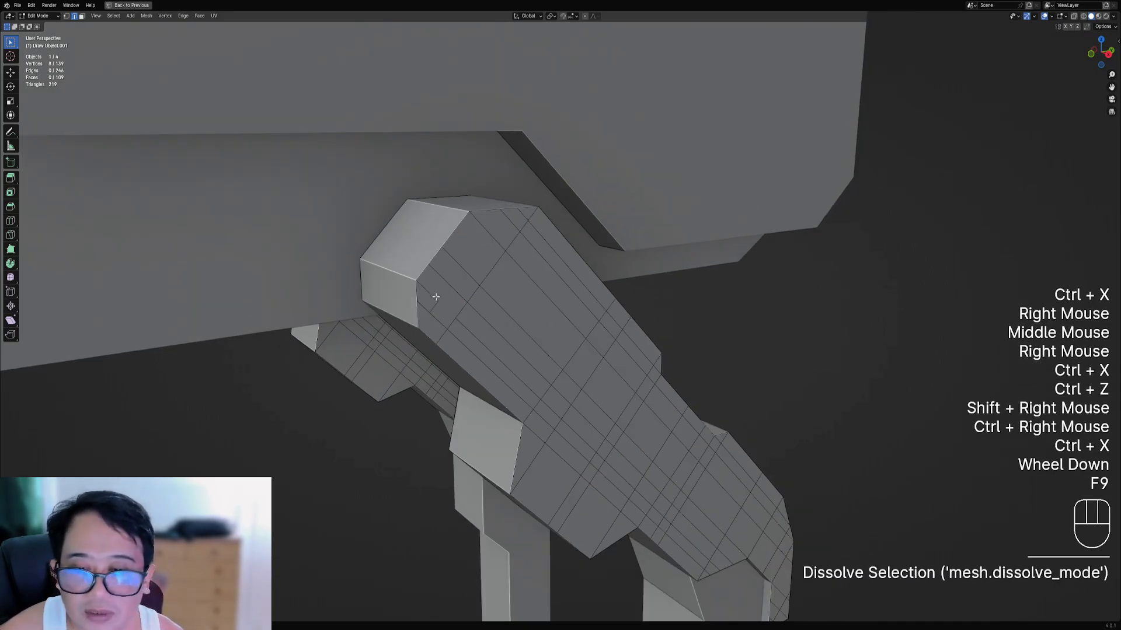
pyautogui.keyDown('ctrl'); pyautogui.rightClick(509, 290); pyautogui.keyUp('ctrl')
pyautogui.hotkey('ctrl', 'z')
pyautogui.hotkey('ctrl', 'z')
pyautogui.hotkey('ctrl', 'z')
# - Reselect the crosswise edge path at the upper leg's top end, try Dissolve Selection on it, and undo it
pyautogui.rightClick(425, 318)
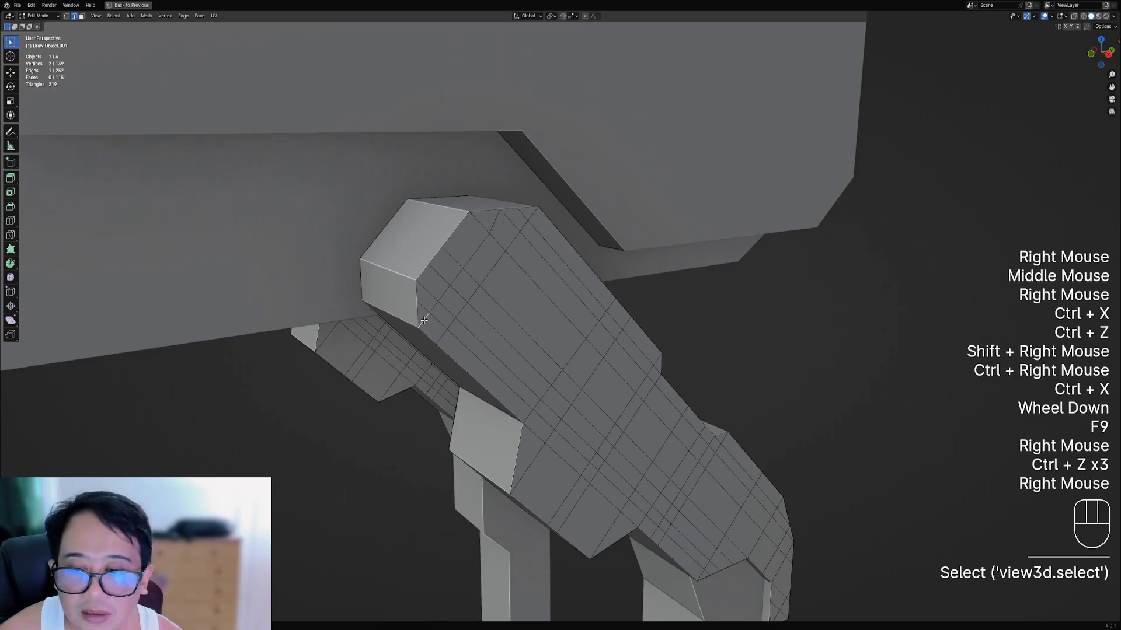
pyautogui.keyDown('ctrl'); pyautogui.rightClick(495, 220); pyautogui.keyUp('ctrl')
pyautogui.hotkey('ctrl', 'x')
pyautogui.press('F9')
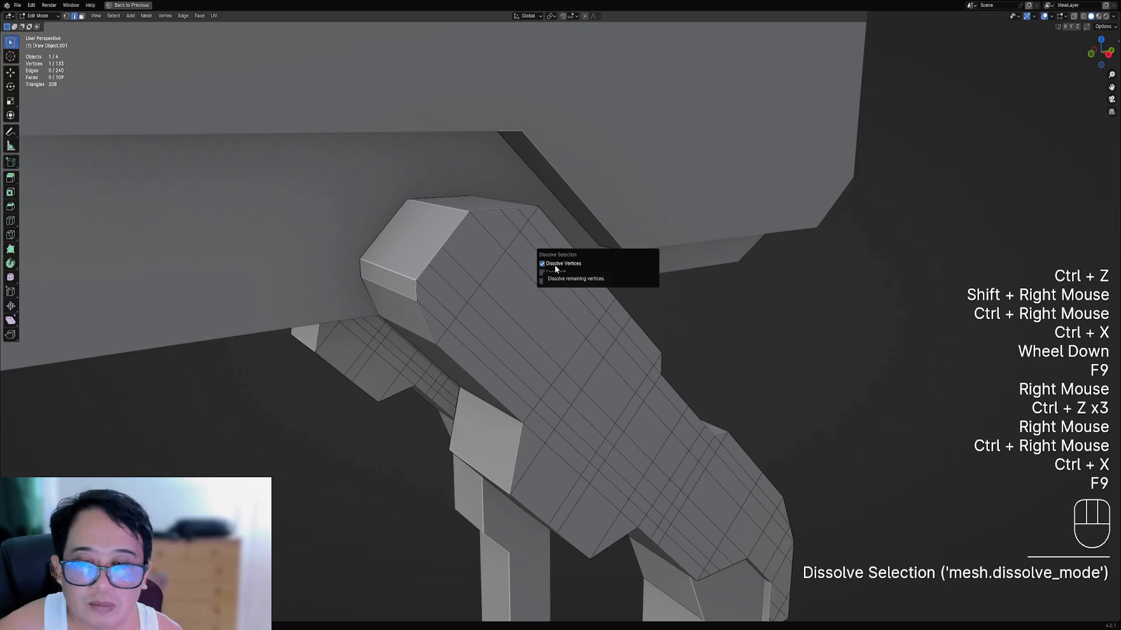
pyautogui.hotkey('ctrl', 'z')
# - Try deleting the vertices of the selected top-end edge path, and undo the deletion
pyautogui.press('x')
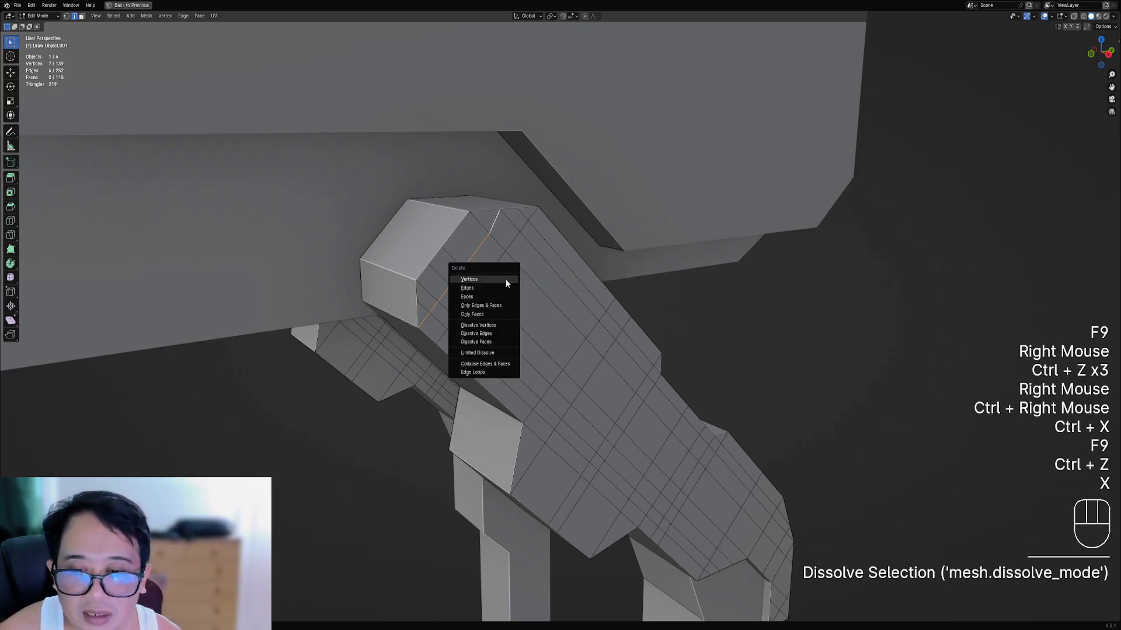
pyautogui.click(505, 279)
pyautogui.hotkey('ctrl', 'z')
pyautogui.press('x')
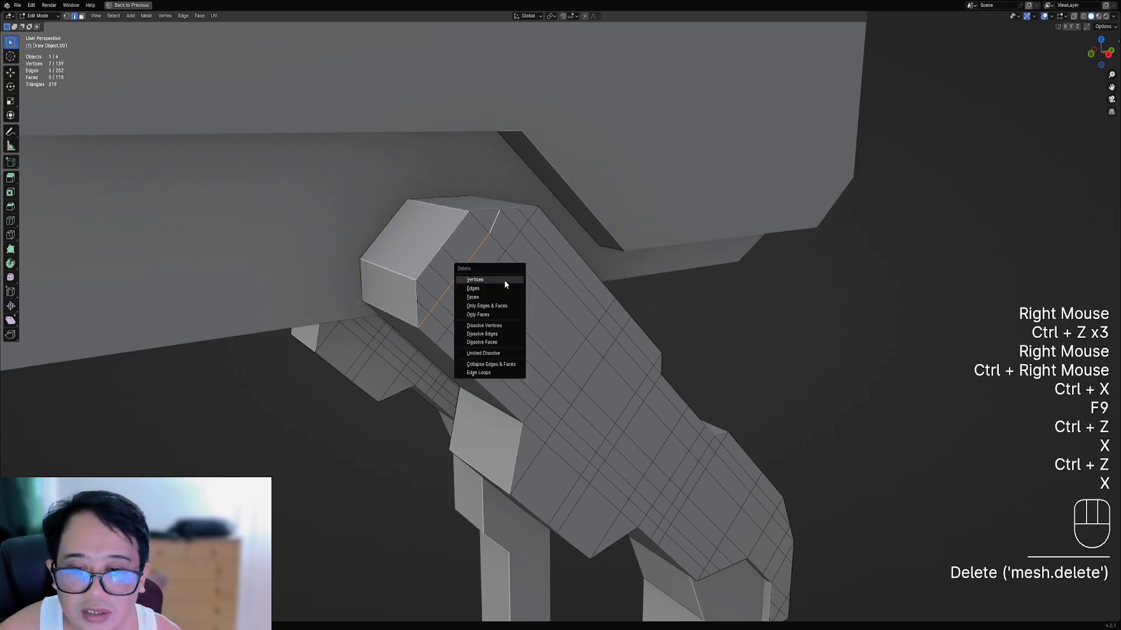
pyautogui.click(503, 279)
pyautogui.hotkey('ctrl', 'z')
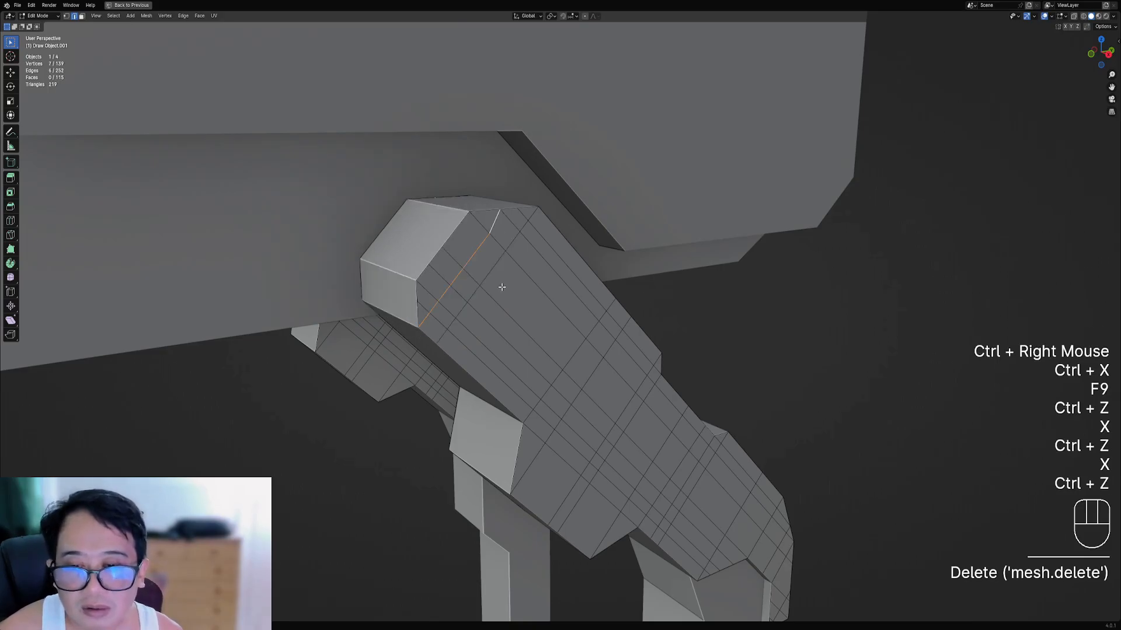
# - Reselect the crosswise edge path at the upper leg's top end and apply Dissolve Edges with Dissolve Vertices turned off
pyautogui.hotkey('alt', 'a')
pyautogui.rightClick(420, 322)
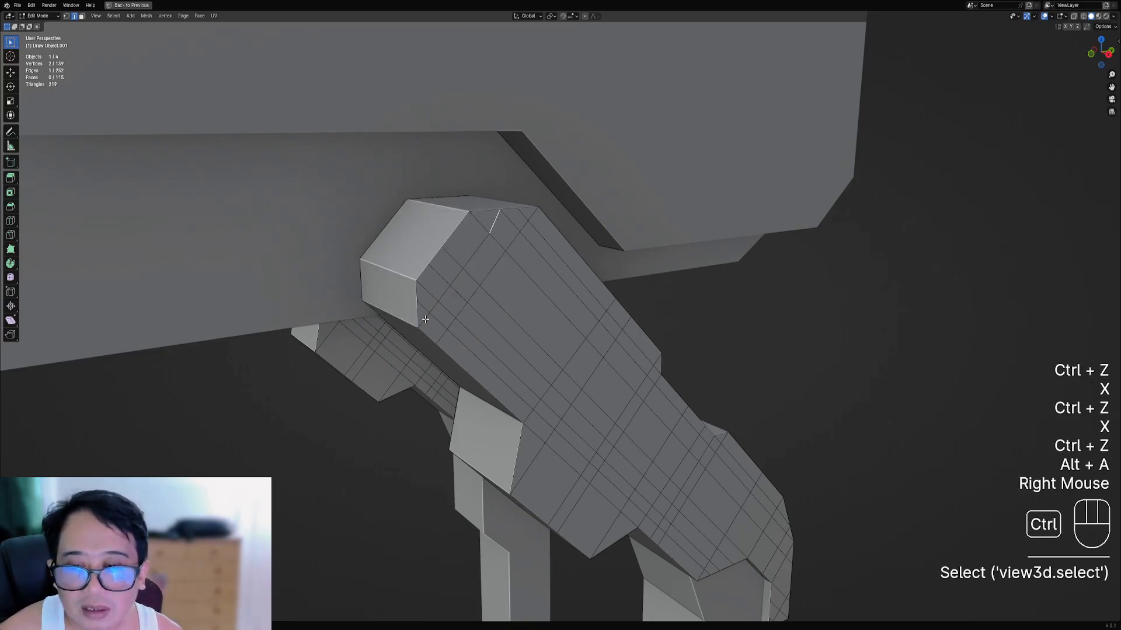
pyautogui.keyDown('ctrl'); pyautogui.rightClick(499, 211); pyautogui.keyUp('ctrl')
pyautogui.press('x')
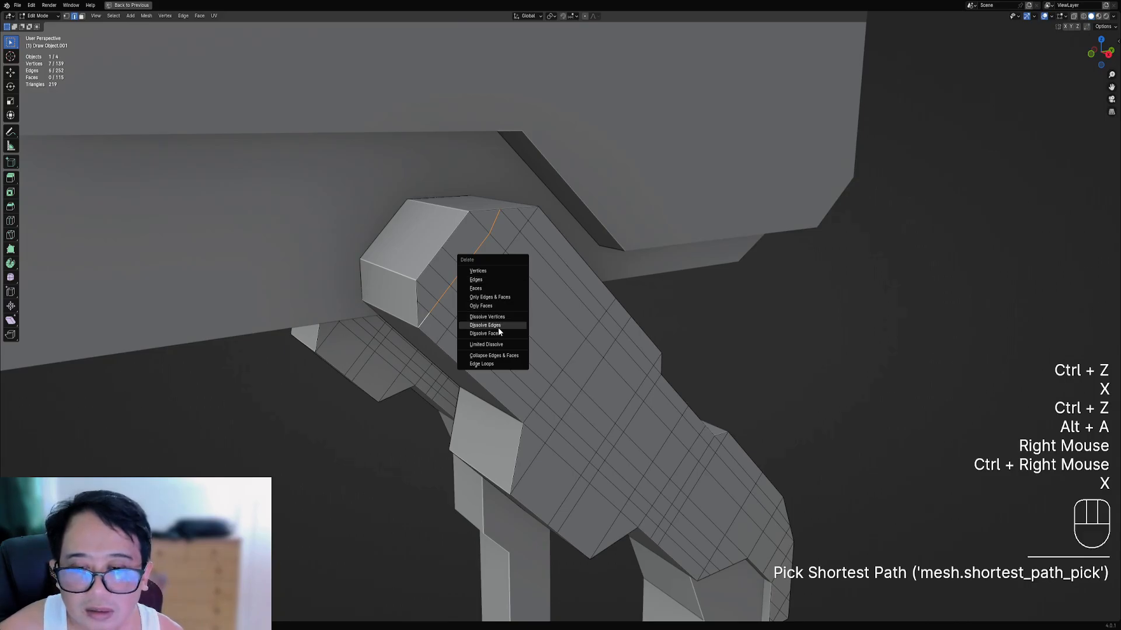
pyautogui.click(499, 327)
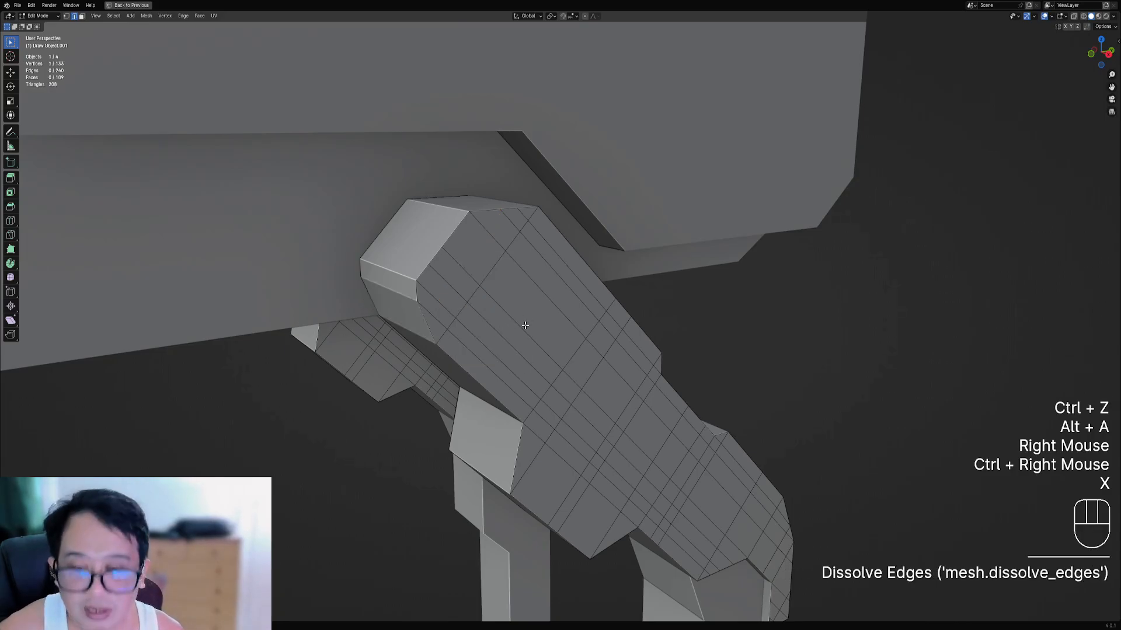
pyautogui.hotkey('ctrl', 'z')
pyautogui.press('x')
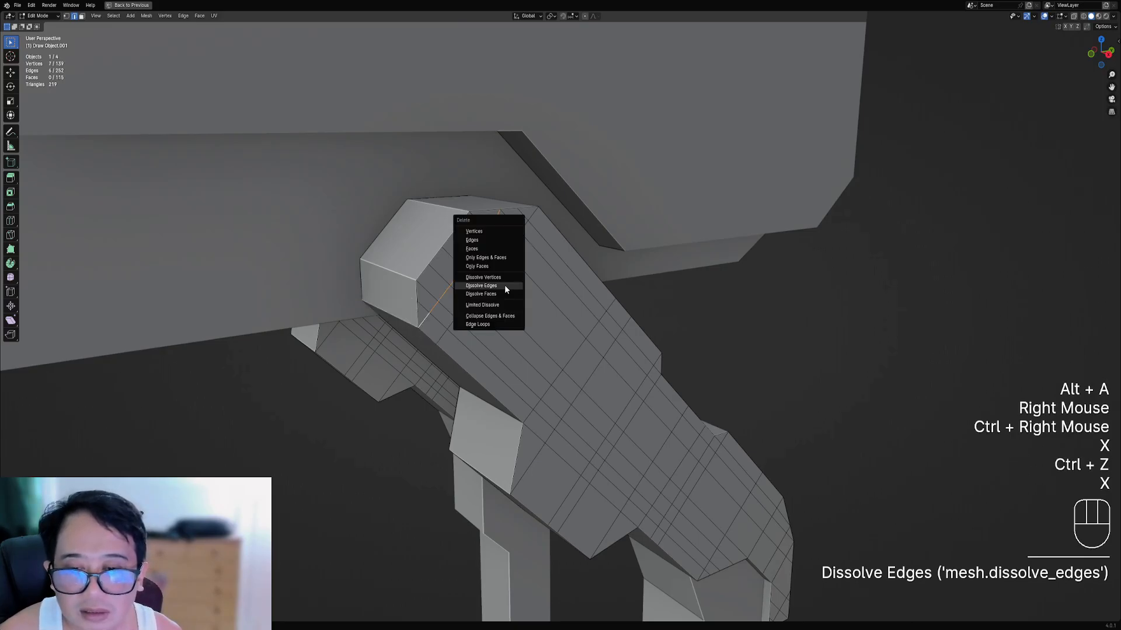
pyautogui.click(504, 285)
pyautogui.press('x')
pyautogui.click(503, 299)
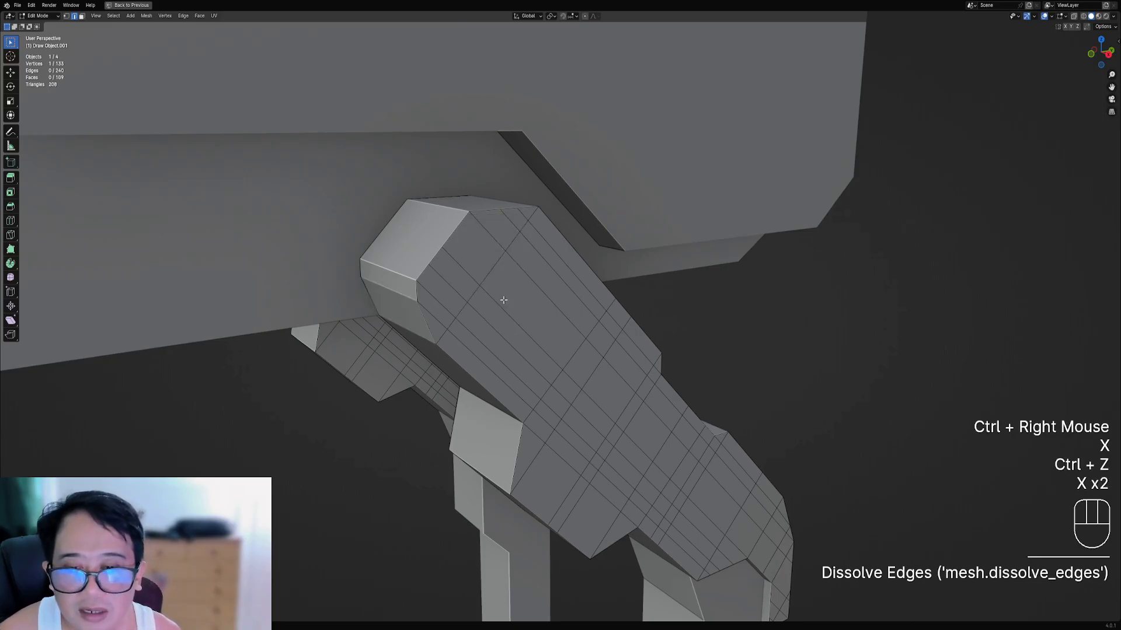
pyautogui.press('F9')
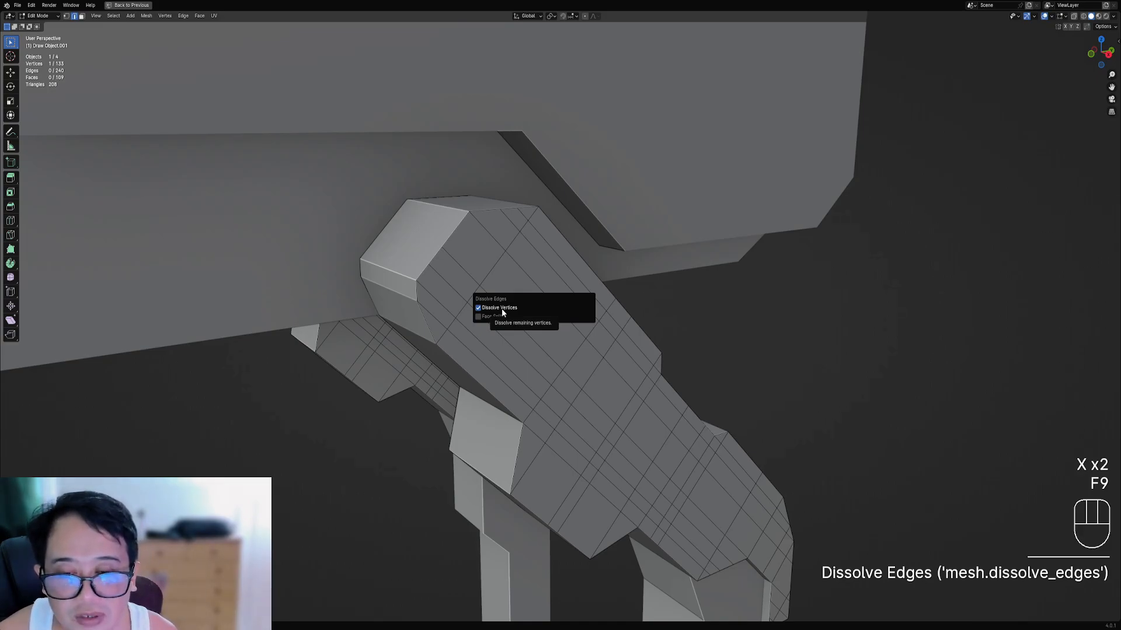
pyautogui.click(478, 307)
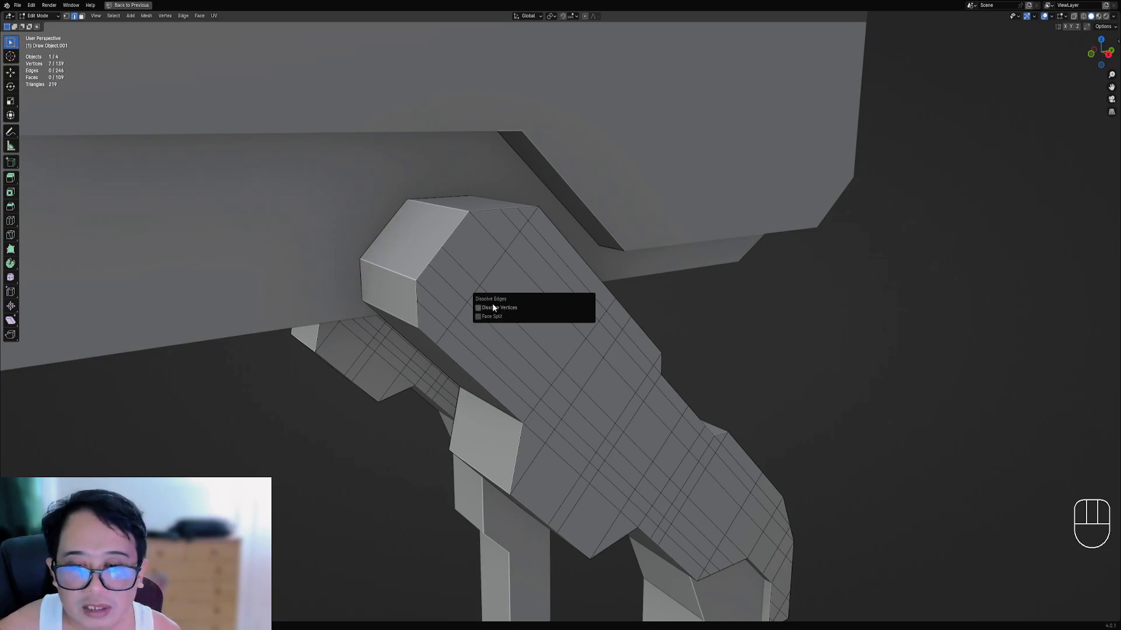
# - Try to dissolve two short lengthwise edges near the upper leg's top end with Dissolve Edges
pyautogui.rightClick(465, 271)
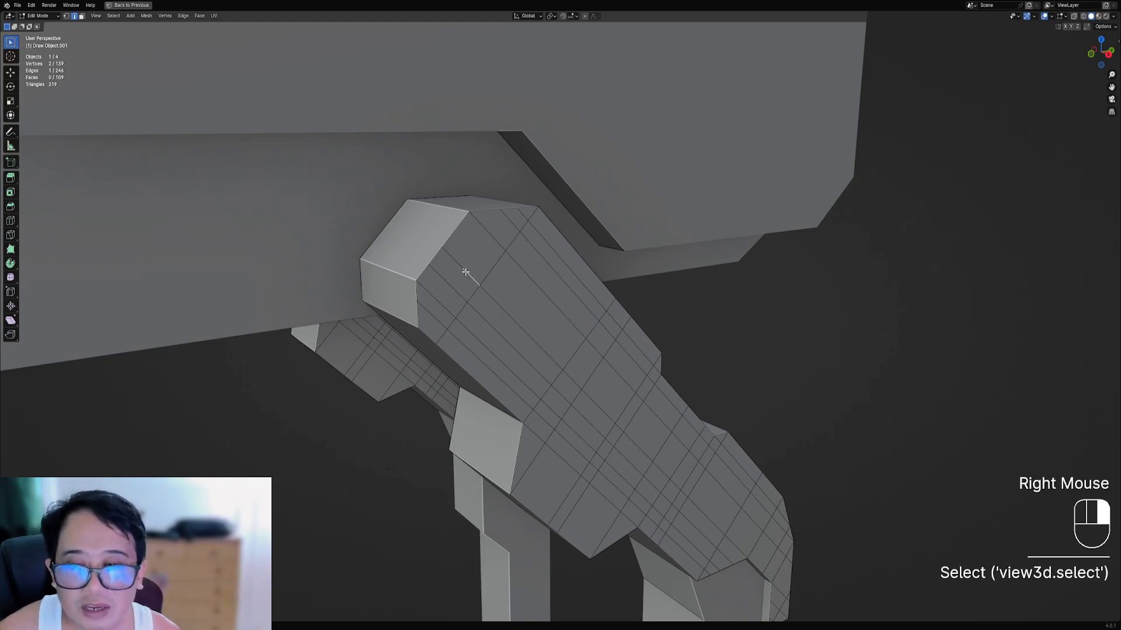
pyautogui.keyDown('shift'); pyautogui.rightClick(459, 264); pyautogui.keyUp('shift')
pyautogui.press('x')
pyautogui.click(524, 267)
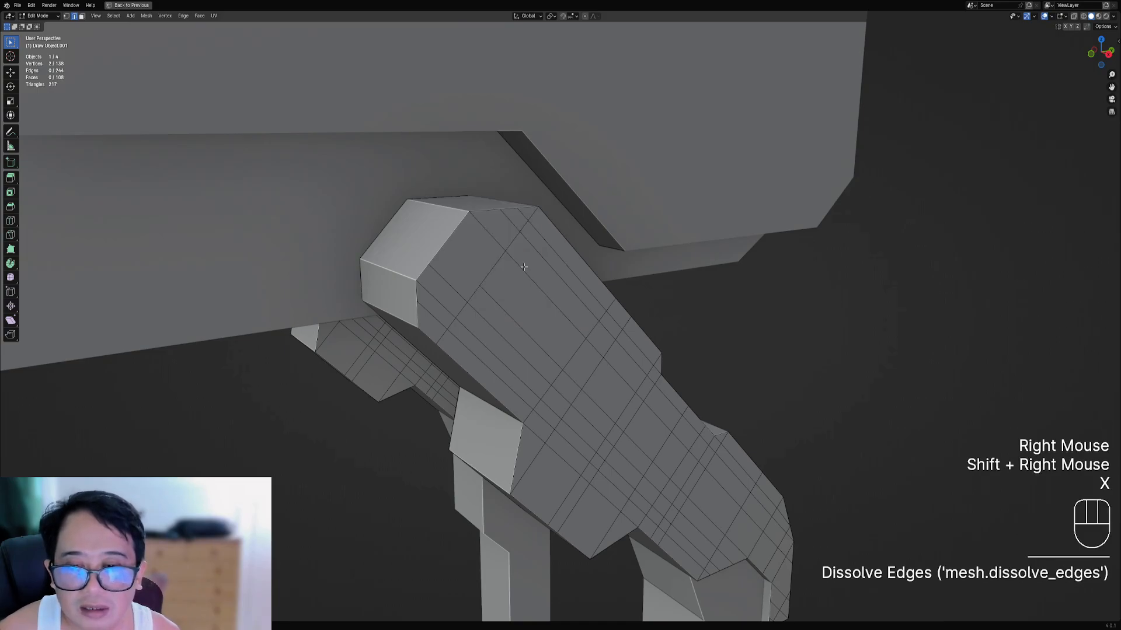
pyautogui.press('F9')
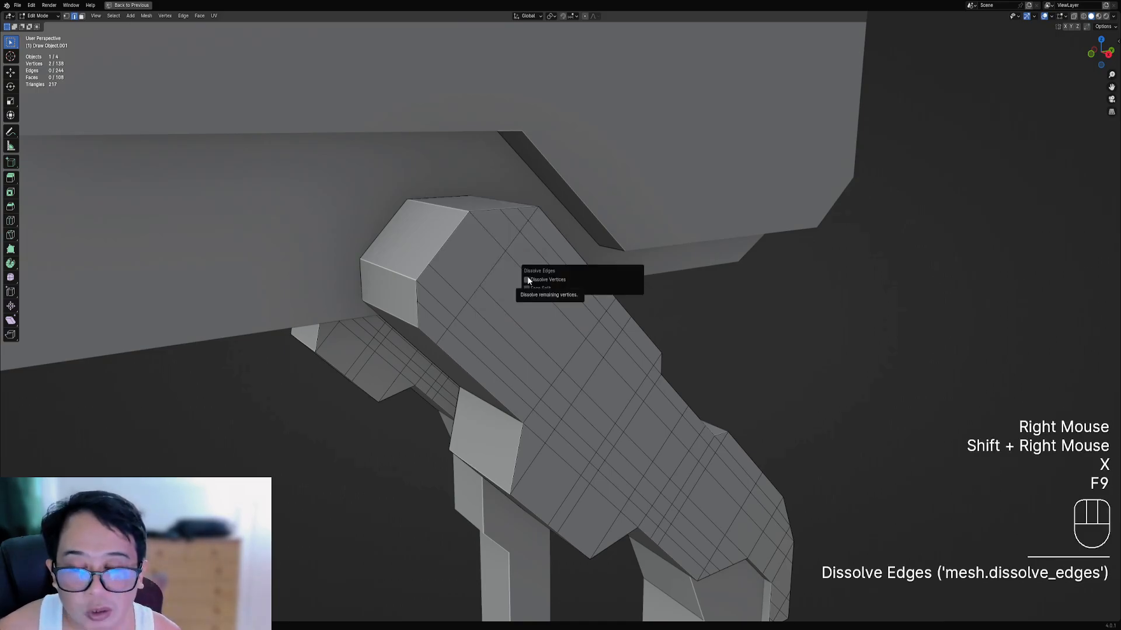
# - Try to dissolve the crosswise edge path at the upper leg's front step, and undo the recent edge dissolves
pyautogui.moveTo(463, 318); pyautogui.dragTo(622, 358, button='middle')
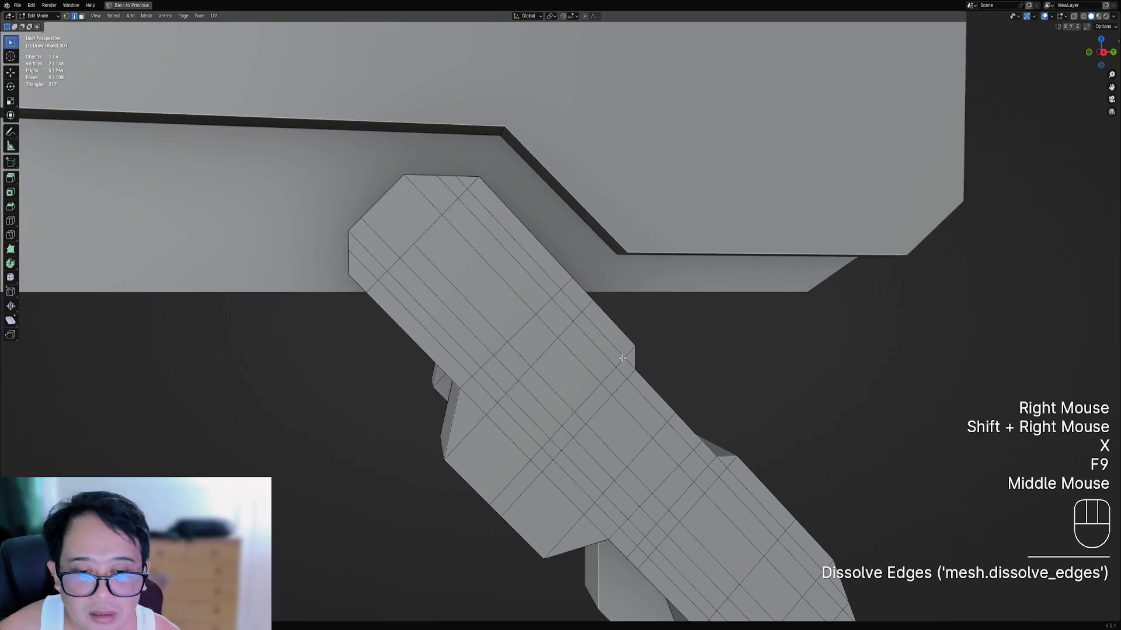
pyautogui.rightClick(628, 352)
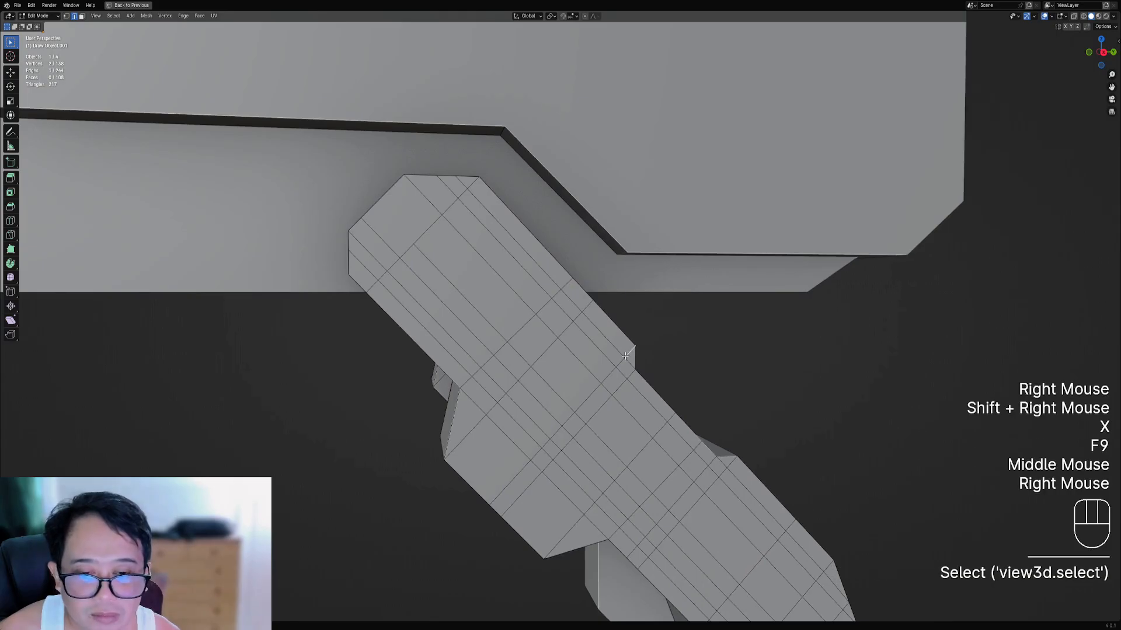
pyautogui.keyDown('ctrl'); pyautogui.rightClick(514, 480); pyautogui.keyUp('ctrl')
pyautogui.press('x')
pyautogui.click(643, 372)
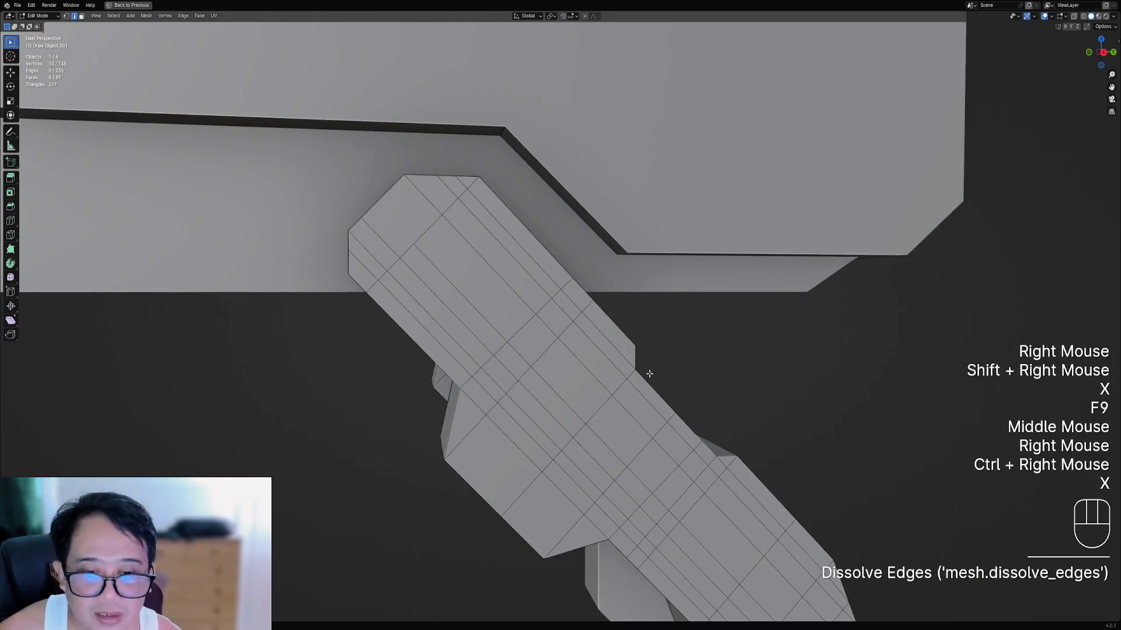
pyautogui.hotkey('ctrl', 'z')
pyautogui.hotkey('ctrl', 'z')
pyautogui.hotkey('ctrl', 'z')
pyautogui.hotkey('ctrl', 'z')
pyautogui.hotkey('ctrl', 'z')
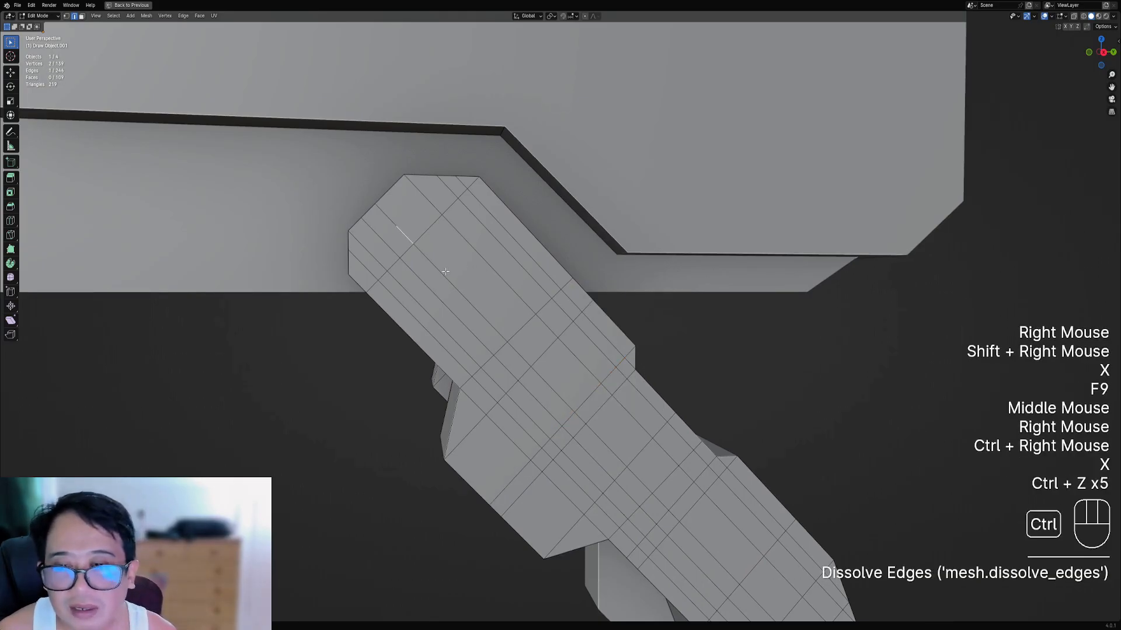
# - Circle-select the leftover vertices of the removed top-end path in vertex mode, dissolve them, and return to the right side view
pyautogui.moveTo(445, 271); pyautogui.dragTo(482, 268, button='middle')
pyautogui.press('2')
pyautogui.press('1')
pyautogui.rightClick(499, 265)
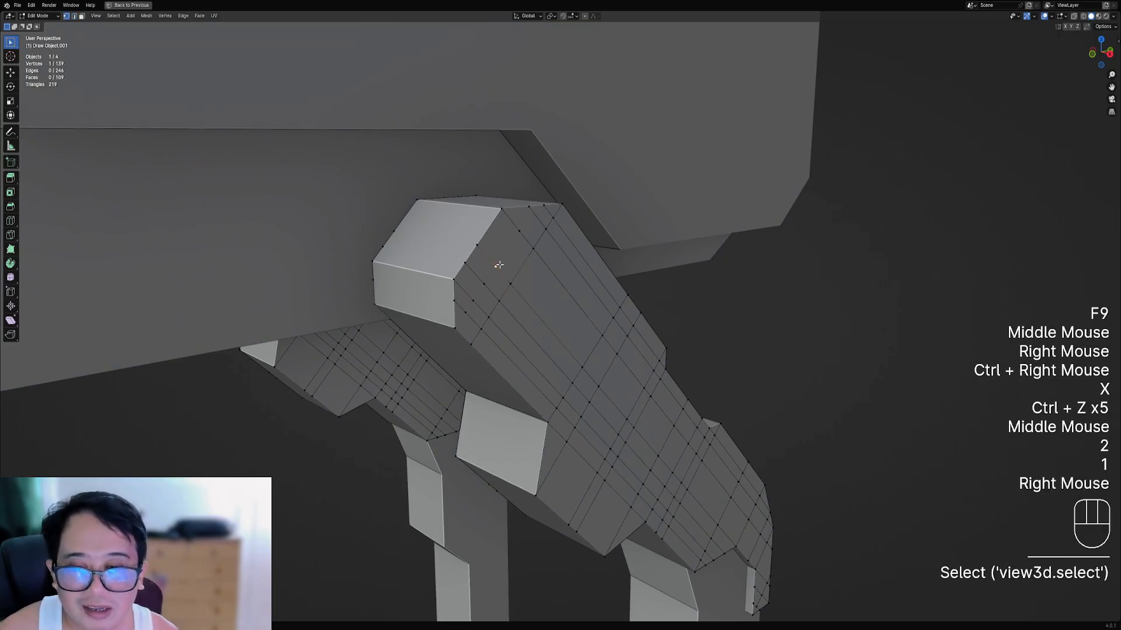
pyautogui.press('c')
pyautogui.moveTo(479, 293); pyautogui.dragTo(463, 313)
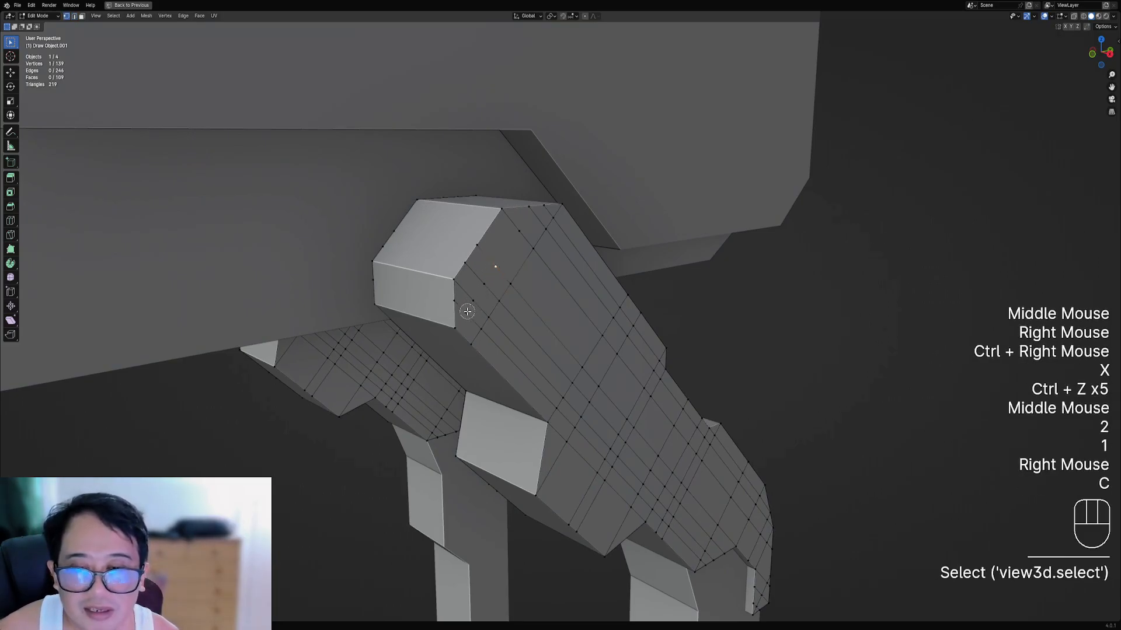
pyautogui.hotkey('ctrl', 'x')
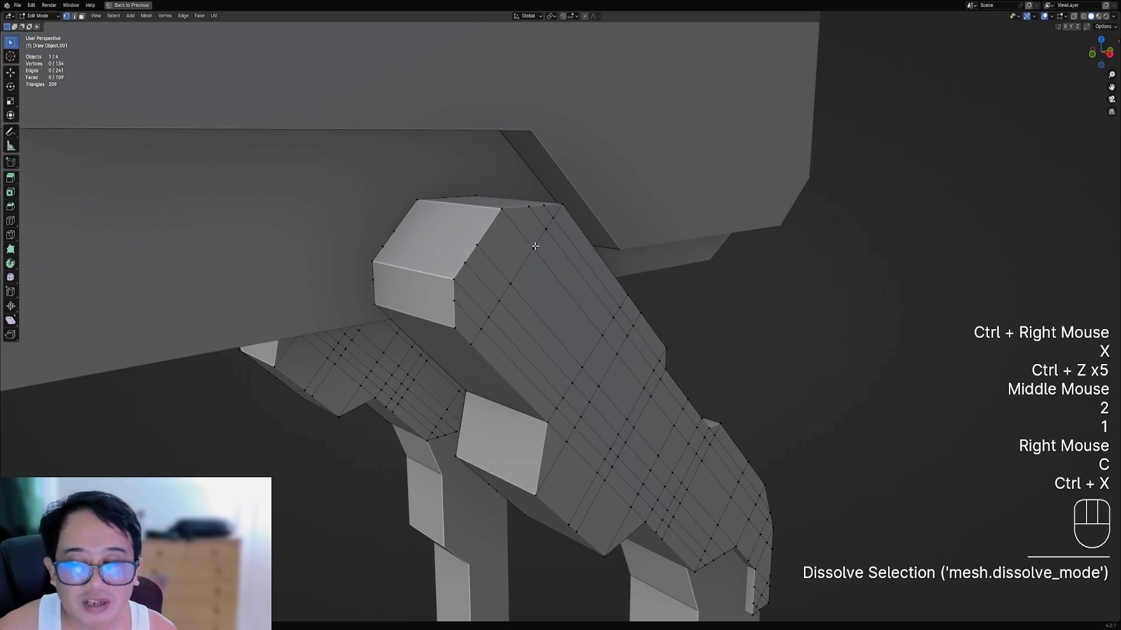
pyautogui.scroll(-2, 534, 270)
pyautogui.press('Tab')
pyautogui.keyDown('alt'); pyautogui.moveTo(590, 278); pyautogui.dragTo(551, 269, button='middle'); pyautogui.keyUp('alt')
pyautogui.press('Tab')
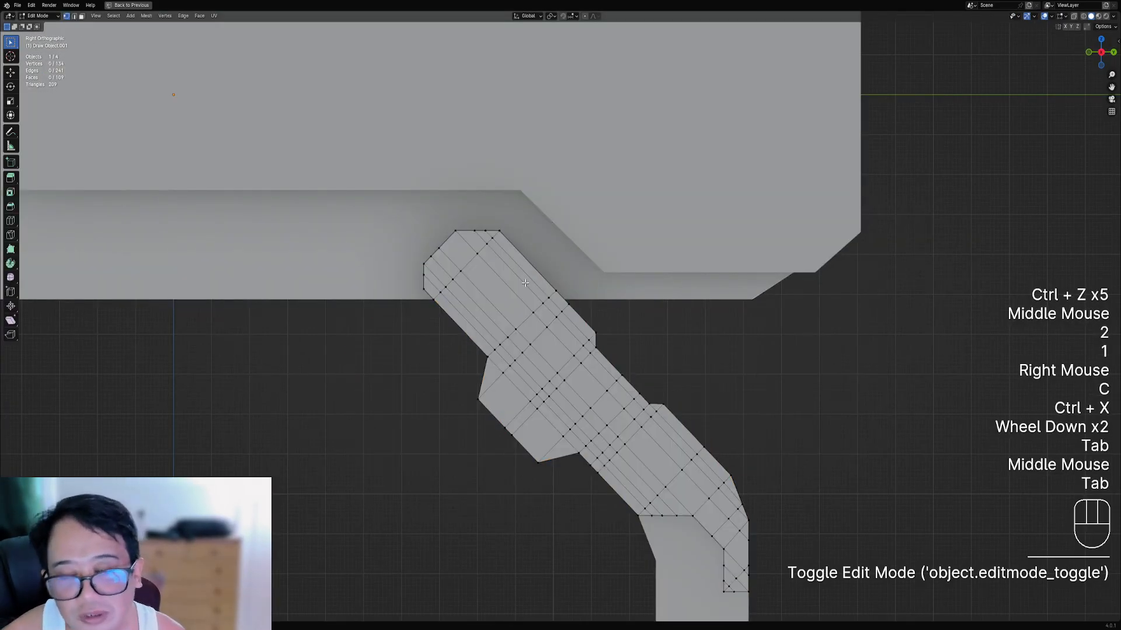
# - Select the lengthwise edge path along the upper leg's rear side from the knee to the top end and dissolve it
pyautogui.scroll(-1, 683, 348)
pyautogui.keyDown('shift'); pyautogui.moveTo(683, 348); pyautogui.dragTo(650, 300, button='middle'); pyautogui.keyUp('shift')
pyautogui.scroll(2, 650, 301)
pyautogui.press('2')
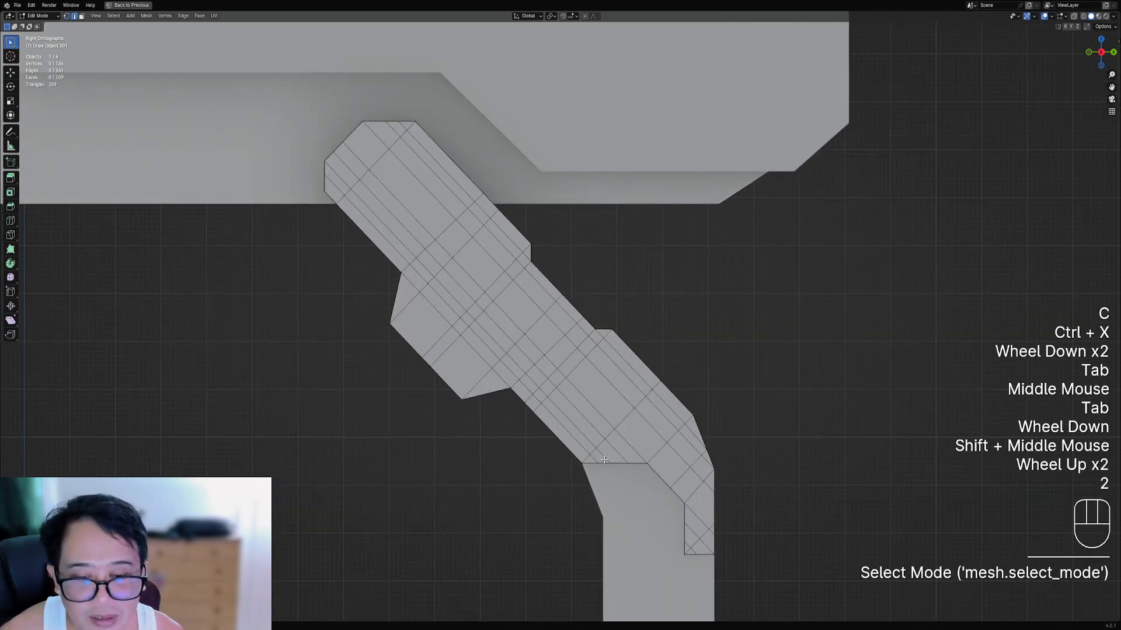
pyautogui.rightClick(595, 460)
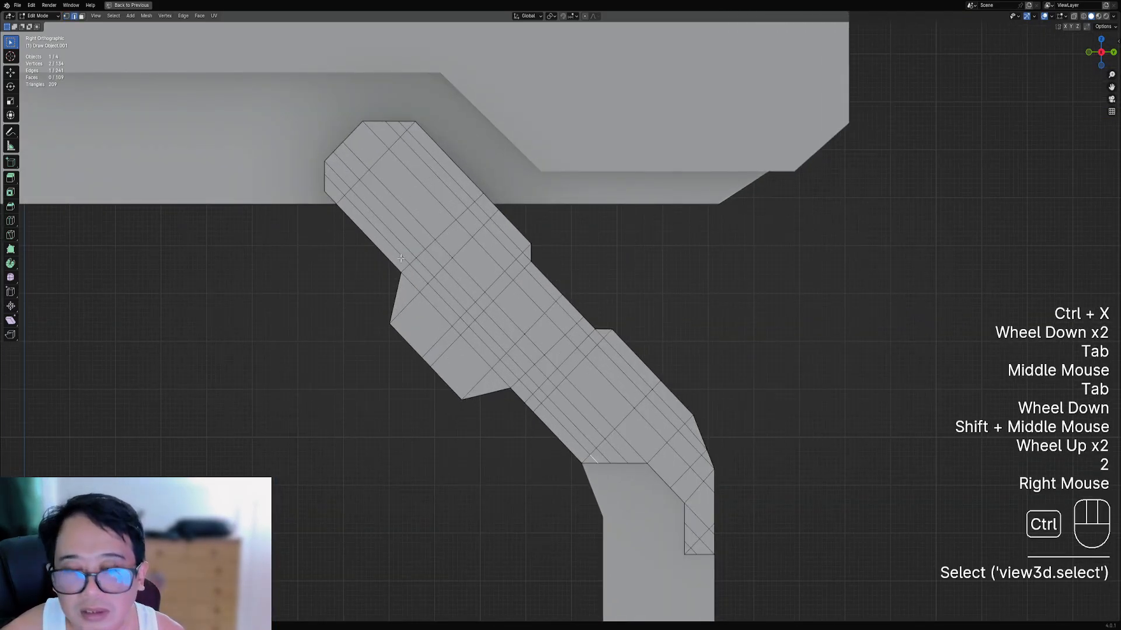
pyautogui.keyDown('ctrl'); pyautogui.rightClick(341, 178); pyautogui.keyUp('ctrl')
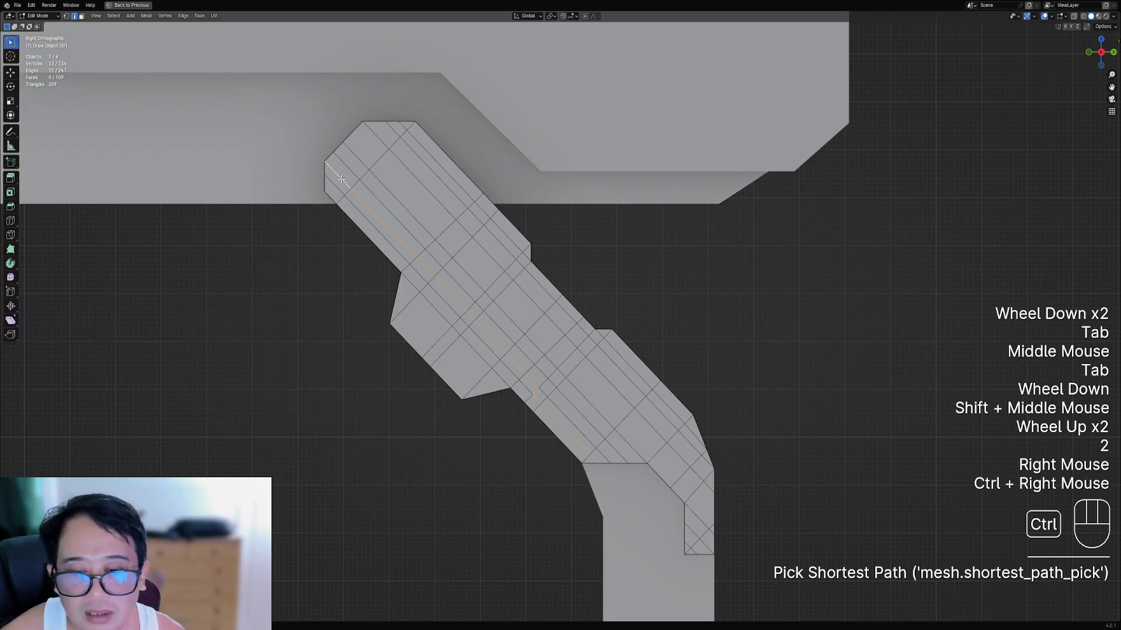
pyautogui.hotkey('ctrl', 'z')
pyautogui.keyDown('ctrl'); pyautogui.rightClick(341, 186); pyautogui.keyUp('ctrl')
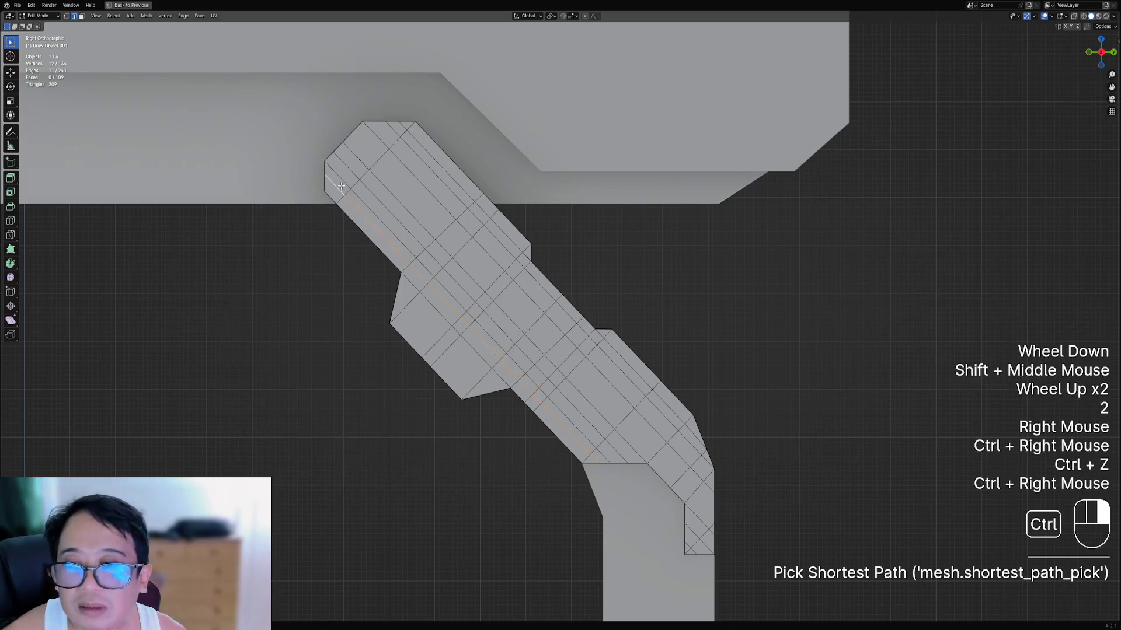
pyautogui.hotkey('ctrl', 'x')
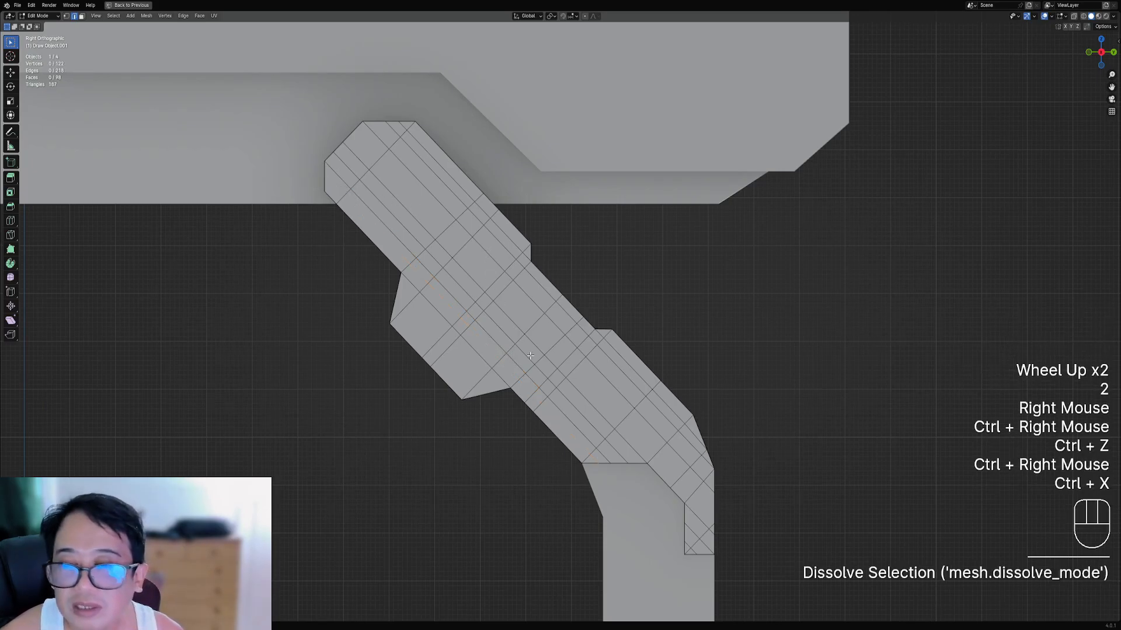
# - Dissolve the crosswise edge path running from the upper leg's rear knee corner to its front side, with Dissolve Vertices disabled
pyautogui.rightClick(590, 457)
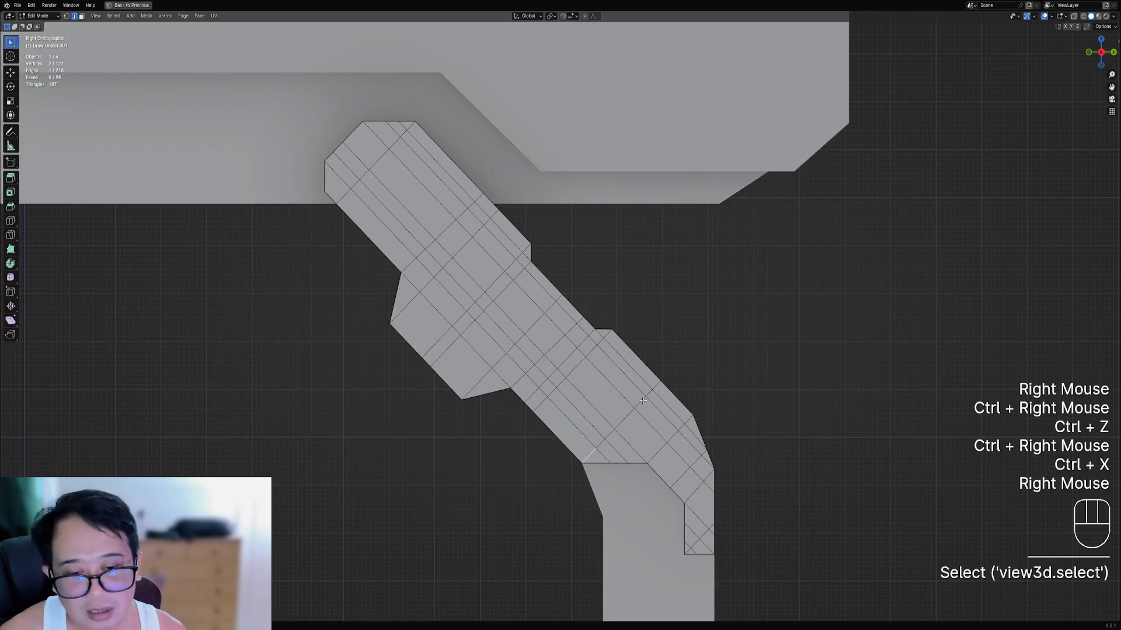
pyautogui.keyDown('ctrl'); pyautogui.rightClick(662, 393); pyautogui.keyUp('ctrl')
pyautogui.hotkey('ctrl', 'x')
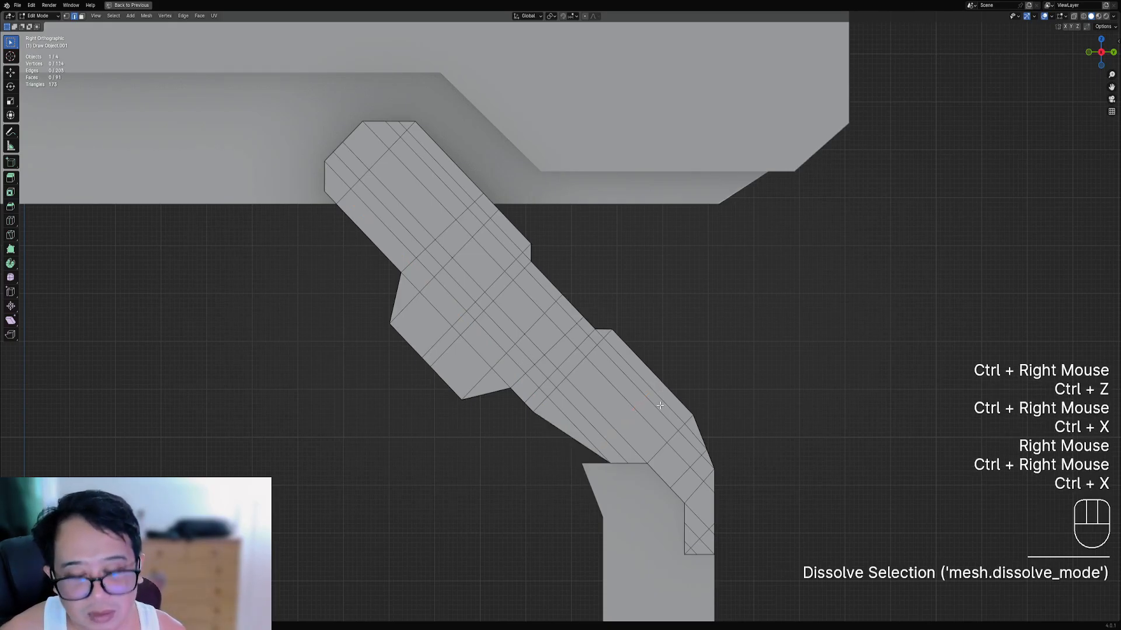
pyautogui.press('F9')
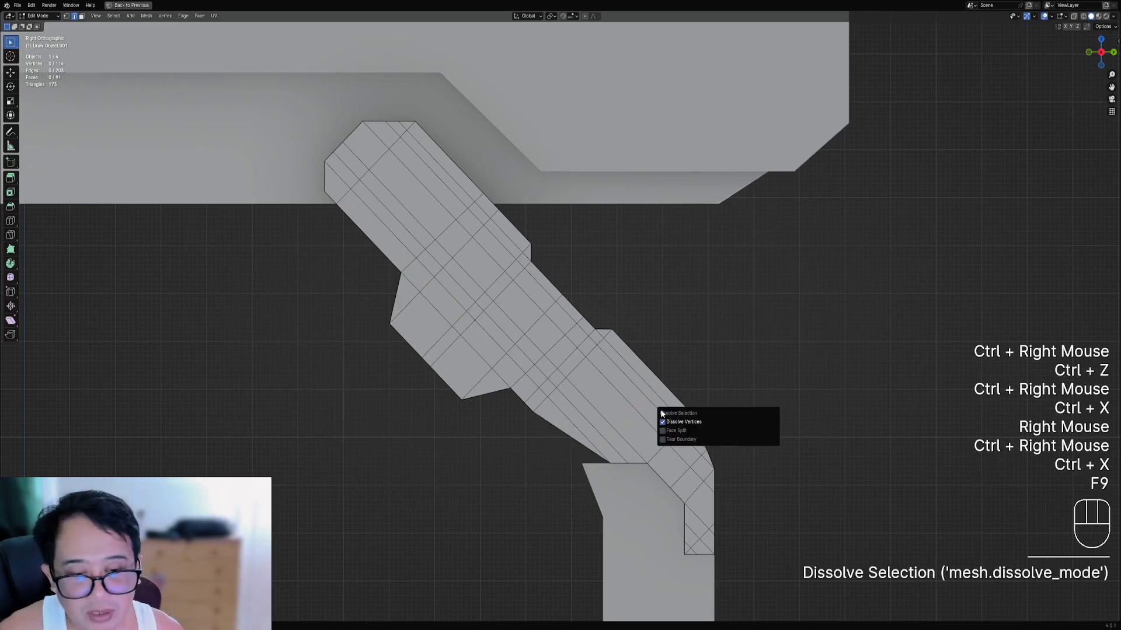
pyautogui.click(677, 420)
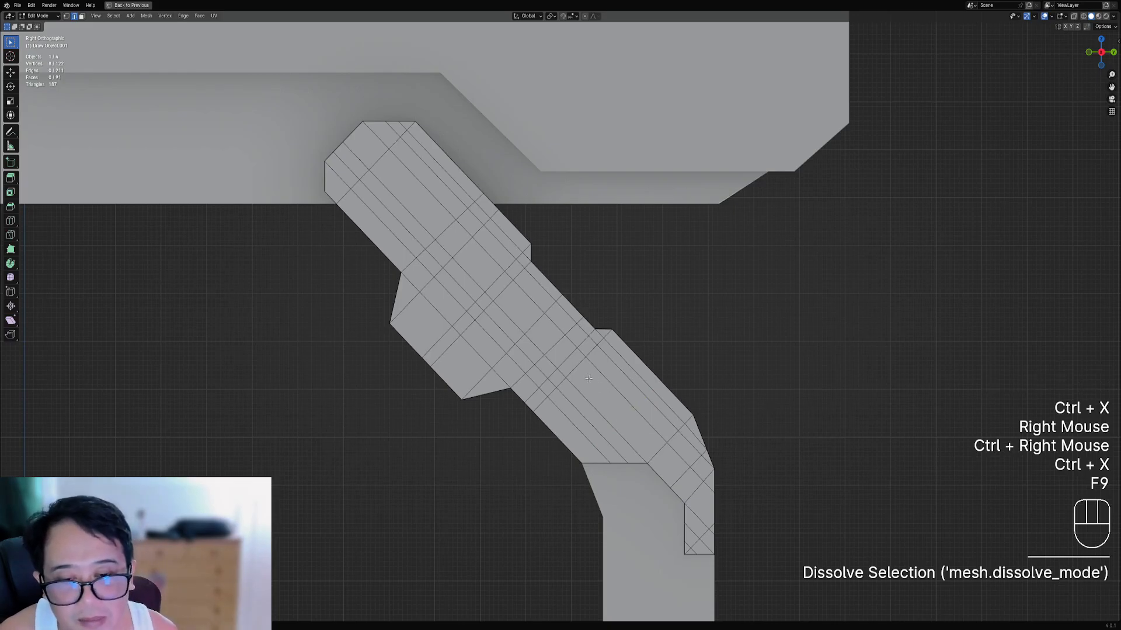
# - Dissolve the crosswise edge path from the upper leg's front step to the rear side, with Dissolve Vertices disabled
pyautogui.rightClick(601, 346)
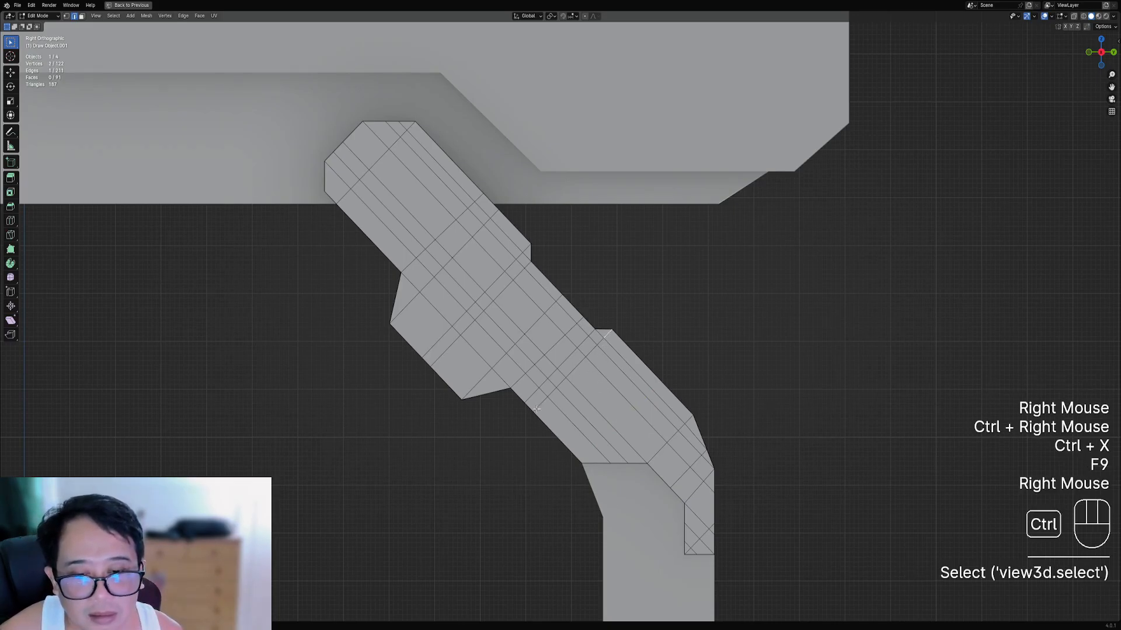
pyautogui.keyDown('ctrl'); pyautogui.rightClick(537, 408); pyautogui.keyUp('ctrl')
pyautogui.hotkey('ctrl', 'x')
pyautogui.press('F9')
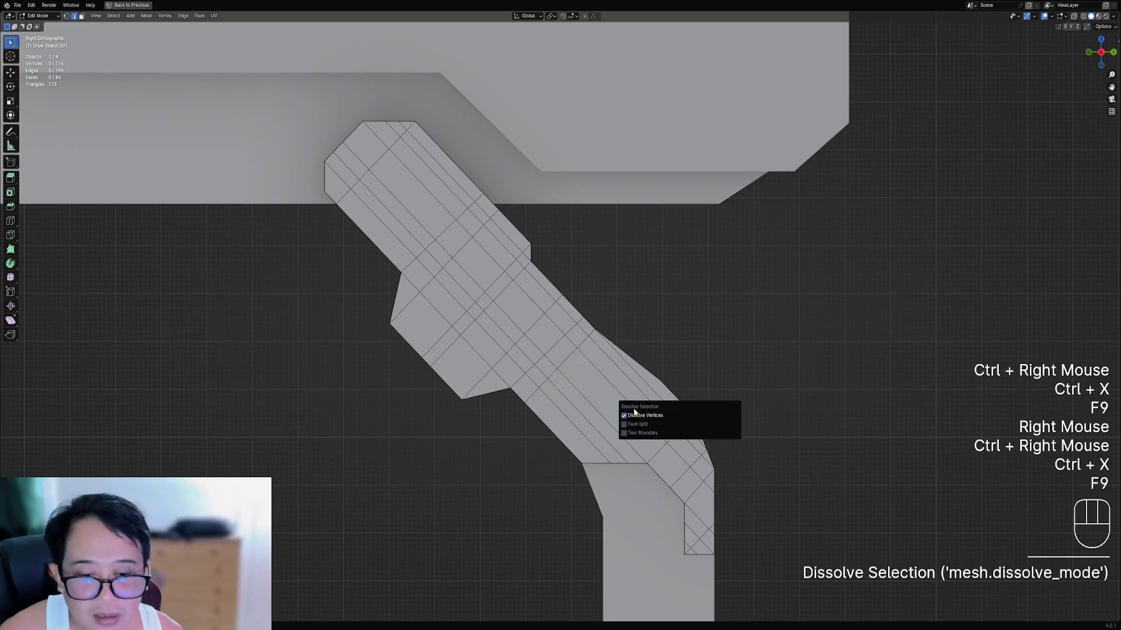
pyautogui.click(635, 412)
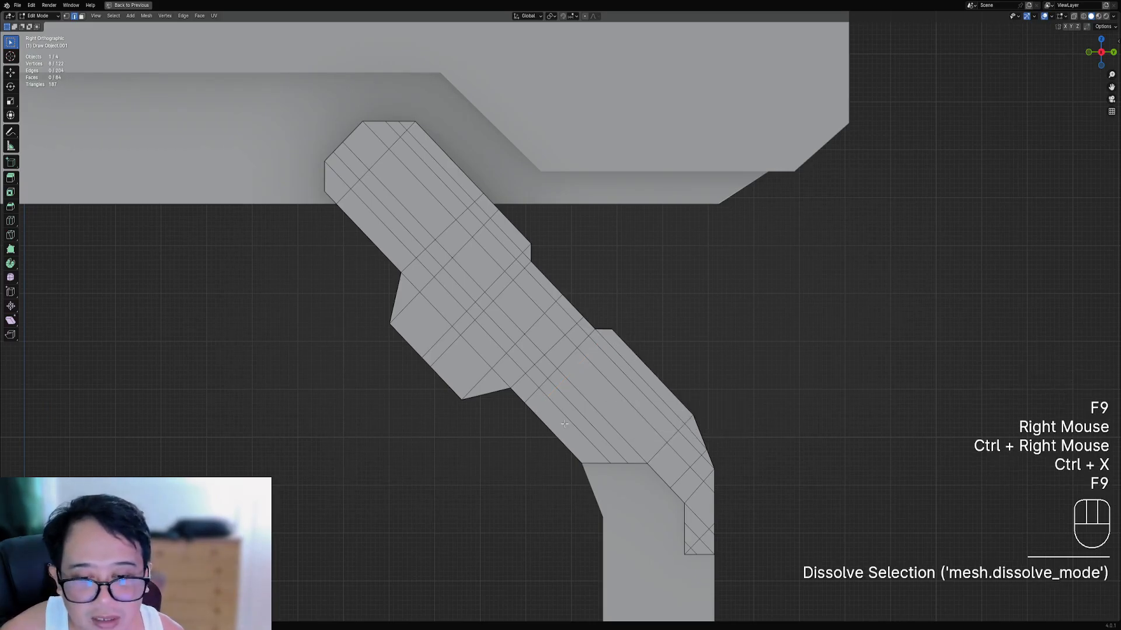
# - Select the lengthwise faces of the upper leg section between the front step and the knee in face mode
pyautogui.scroll(-2, 565, 424)
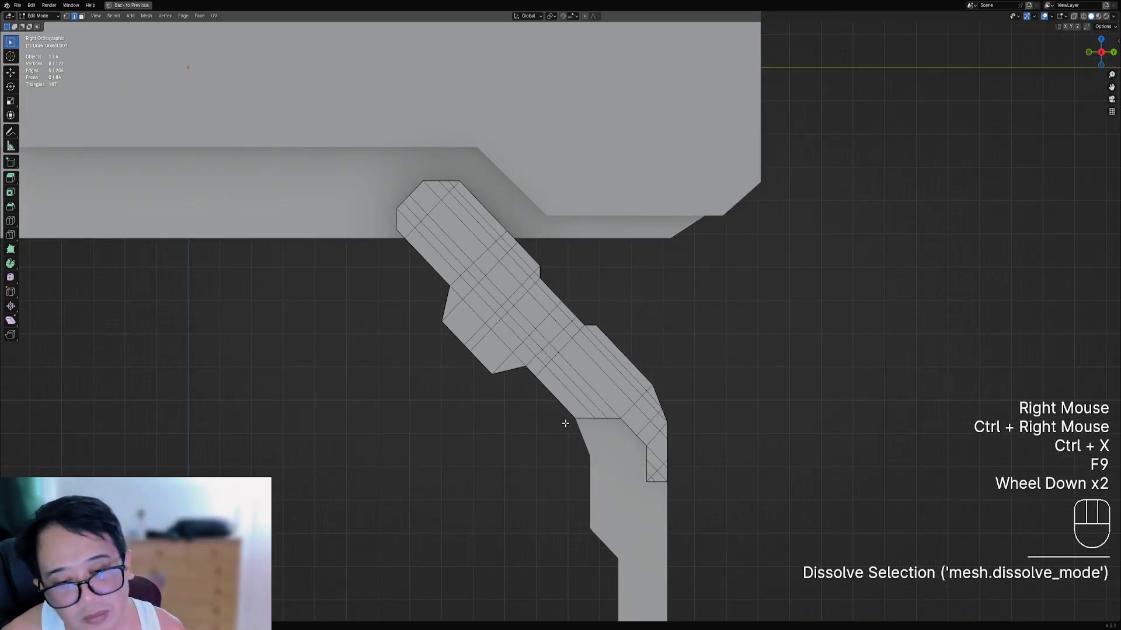
pyautogui.keyDown('shift'); pyautogui.moveTo(565, 424); pyautogui.dragTo(606, 401, button='middle'); pyautogui.keyUp('shift')
pyautogui.scroll(1, 561, 392)
pyautogui.press('3')
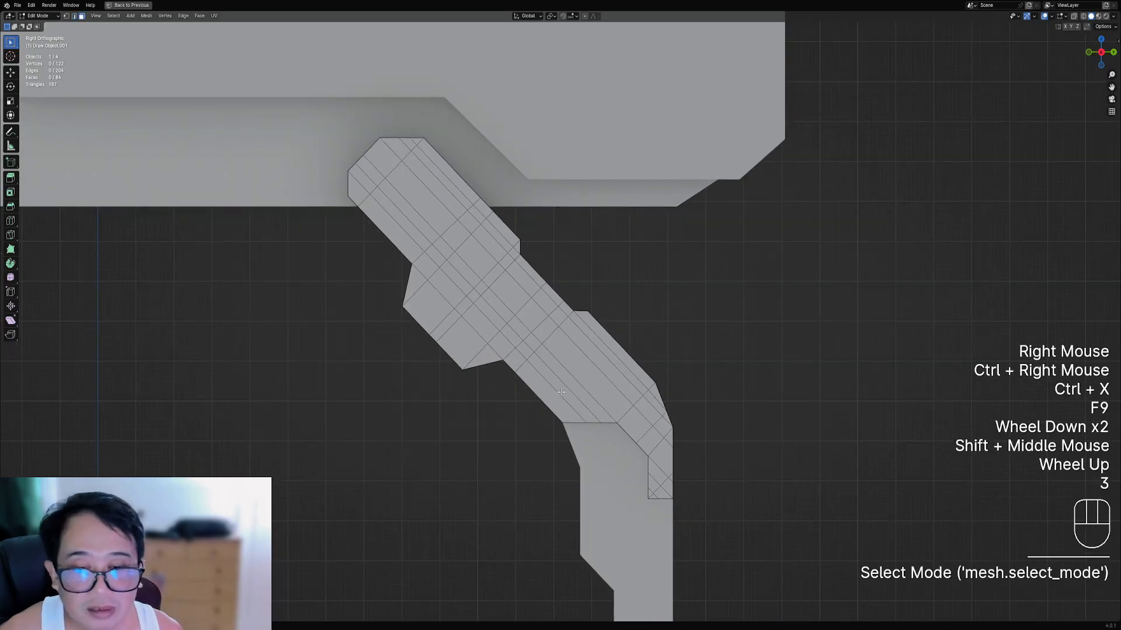
pyautogui.rightClick(544, 392)
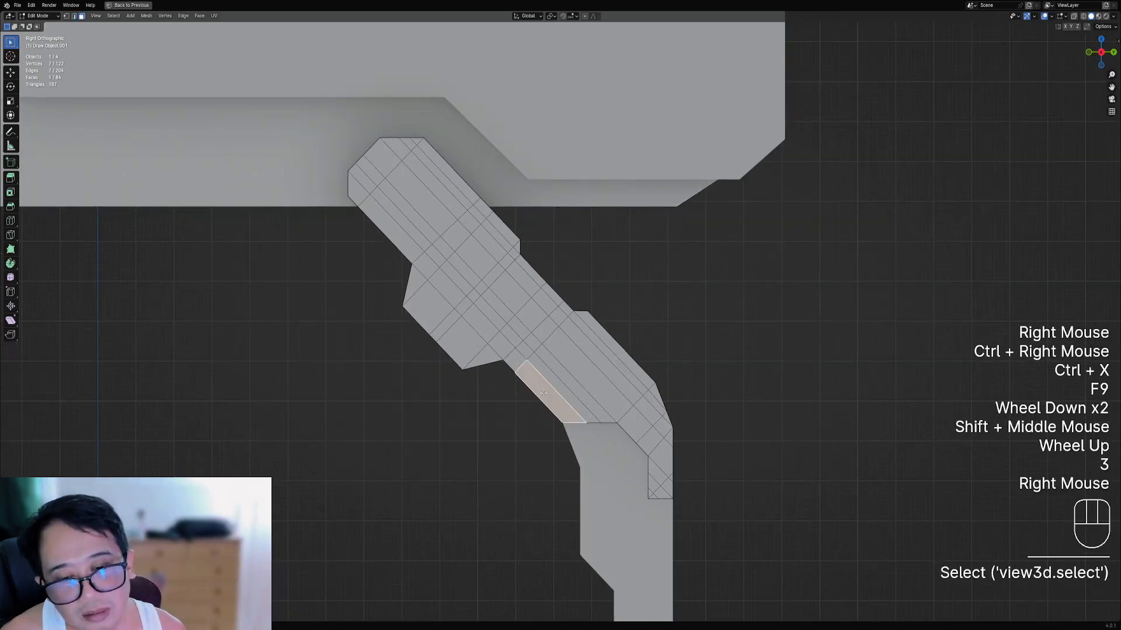
pyautogui.hotkey('ctrl', 'shift', 'x')
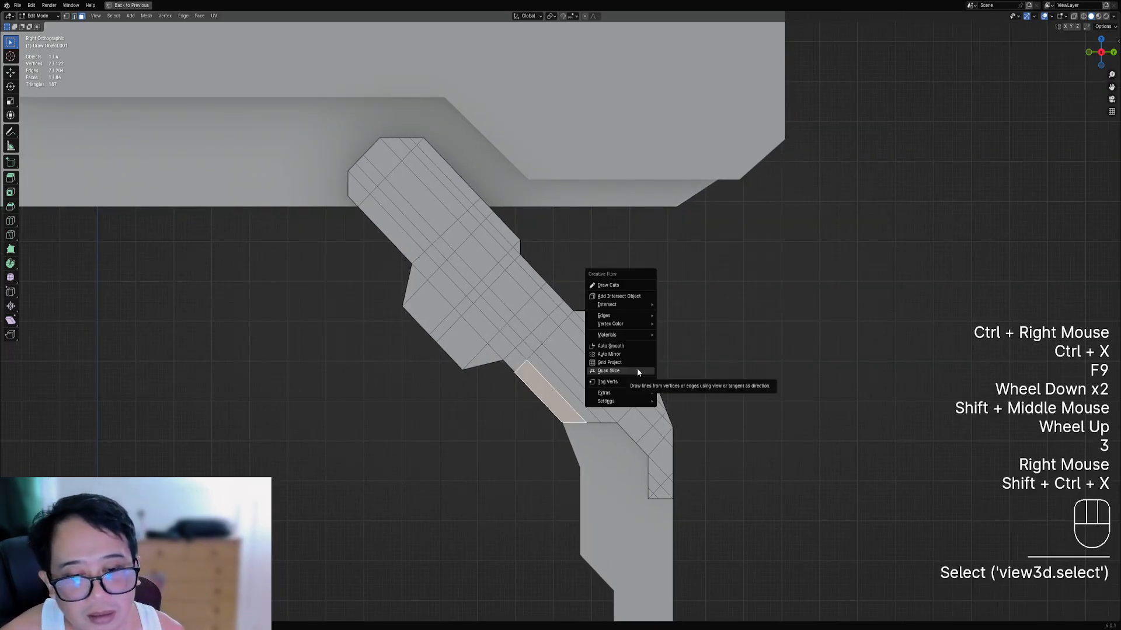
pyautogui.click(621, 372)
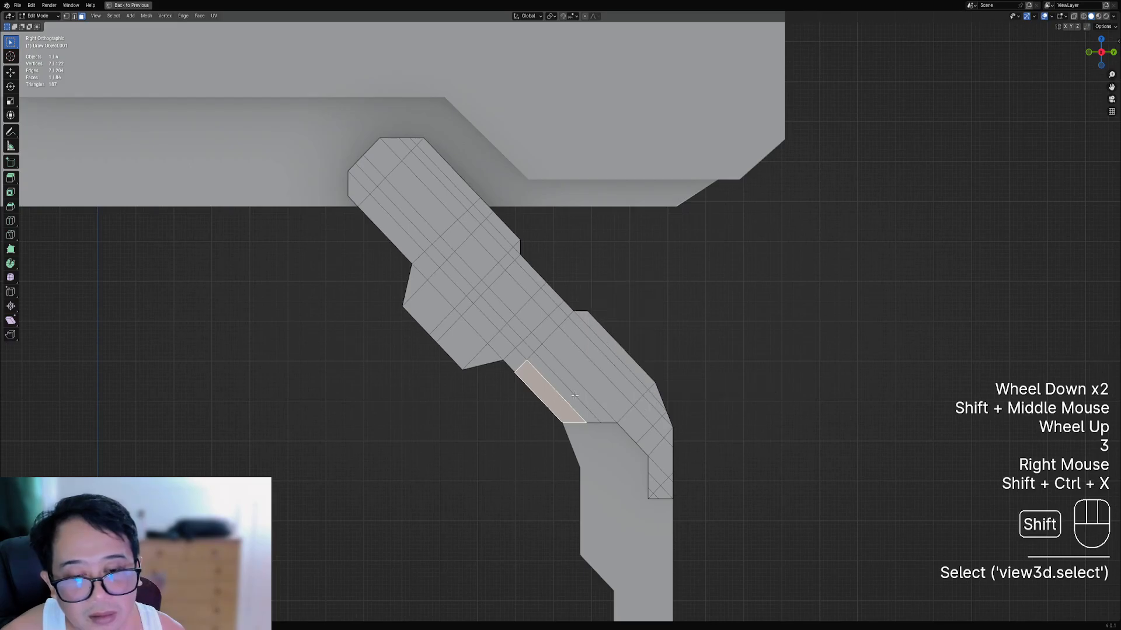
pyautogui.keyDown('shift'); pyautogui.rightClick(573, 395); pyautogui.keyUp('shift')
pyautogui.press('c')
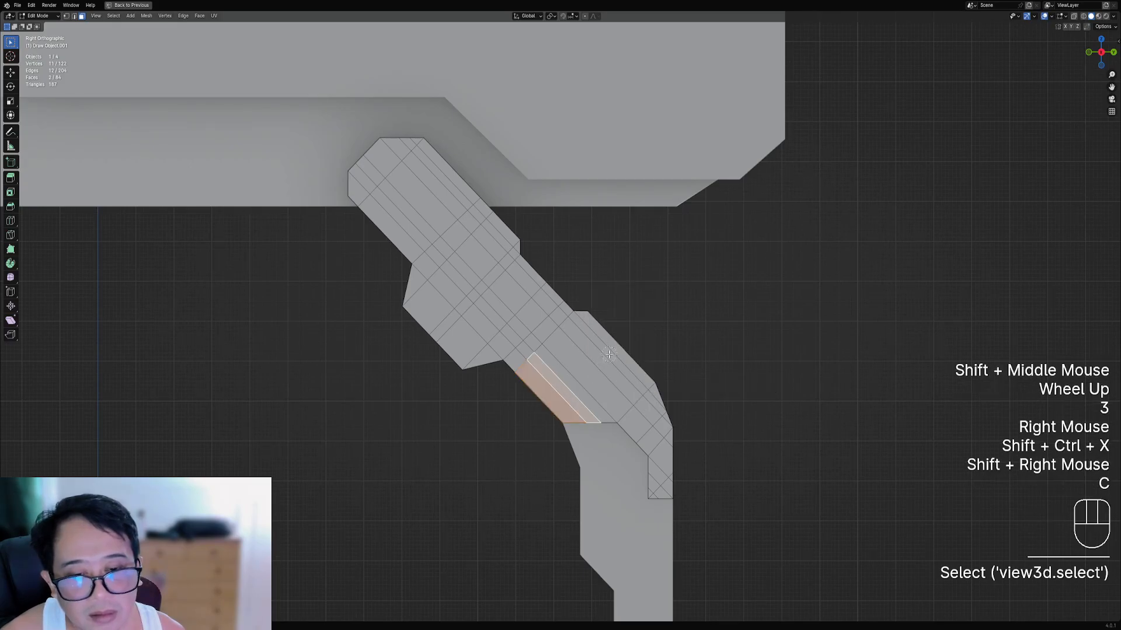
# - Try Quad Slice on the selected faces with Edges origin and Tangent direction, and undo it
pyautogui.hotkey('ctrl', 'shift', 'x')
pyautogui.click(659, 350)
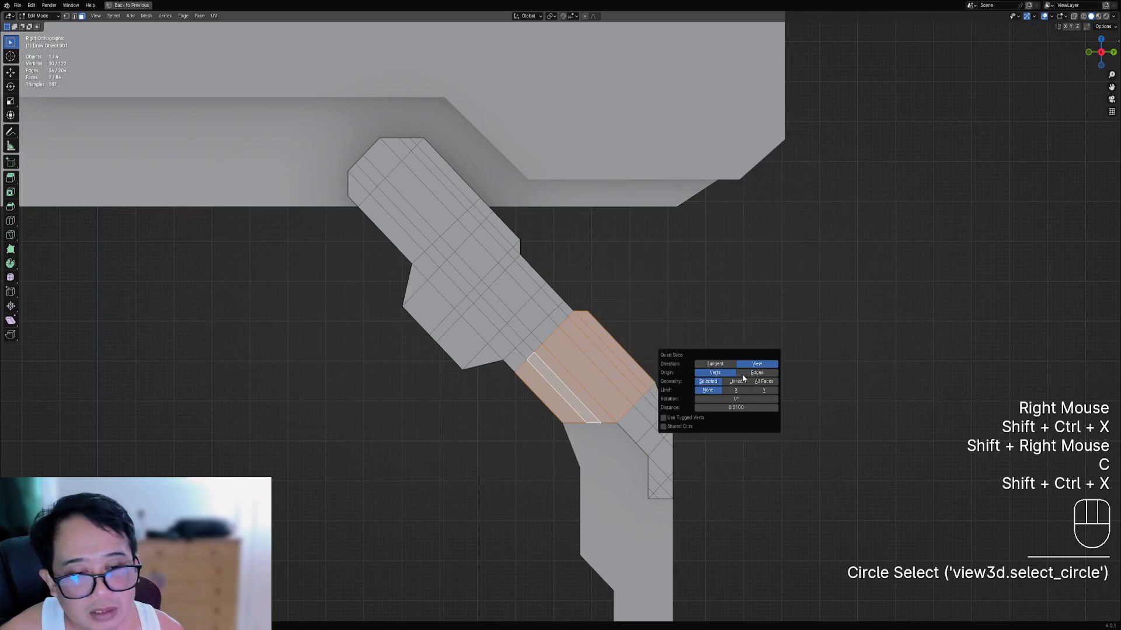
pyautogui.click(748, 372)
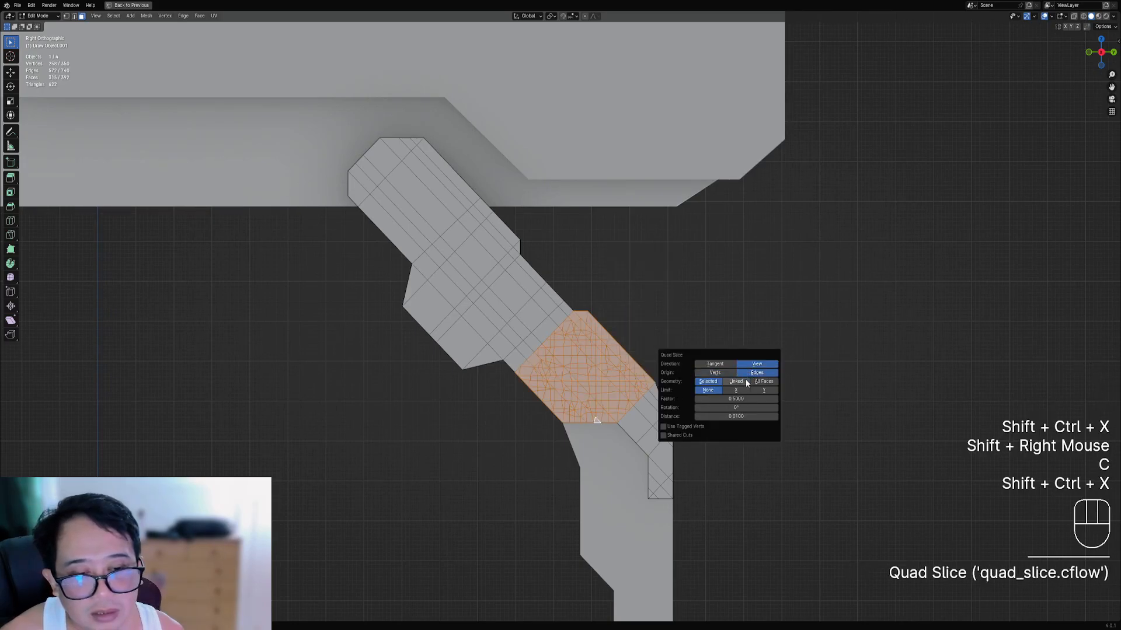
pyautogui.click(715, 363)
pyautogui.keyDown('ctrl'); pyautogui.moveTo(715, 372); pyautogui.dragTo(727, 375); pyautogui.keyUp('ctrl')
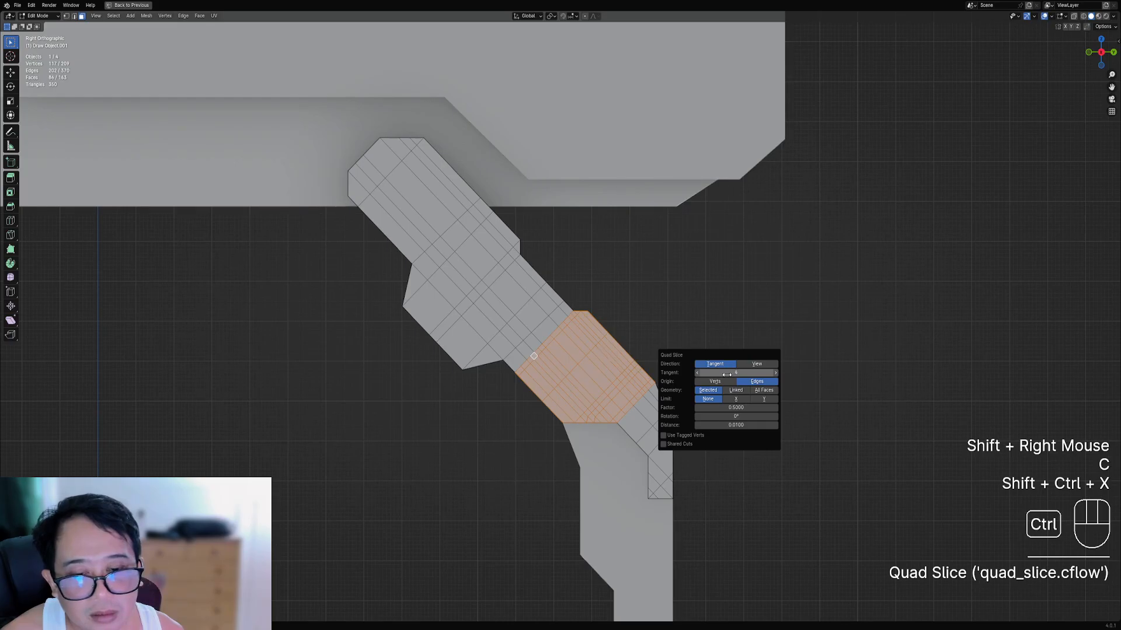
pyautogui.hotkey('ctrl', 'z')
pyautogui.scroll(1, 580, 399)
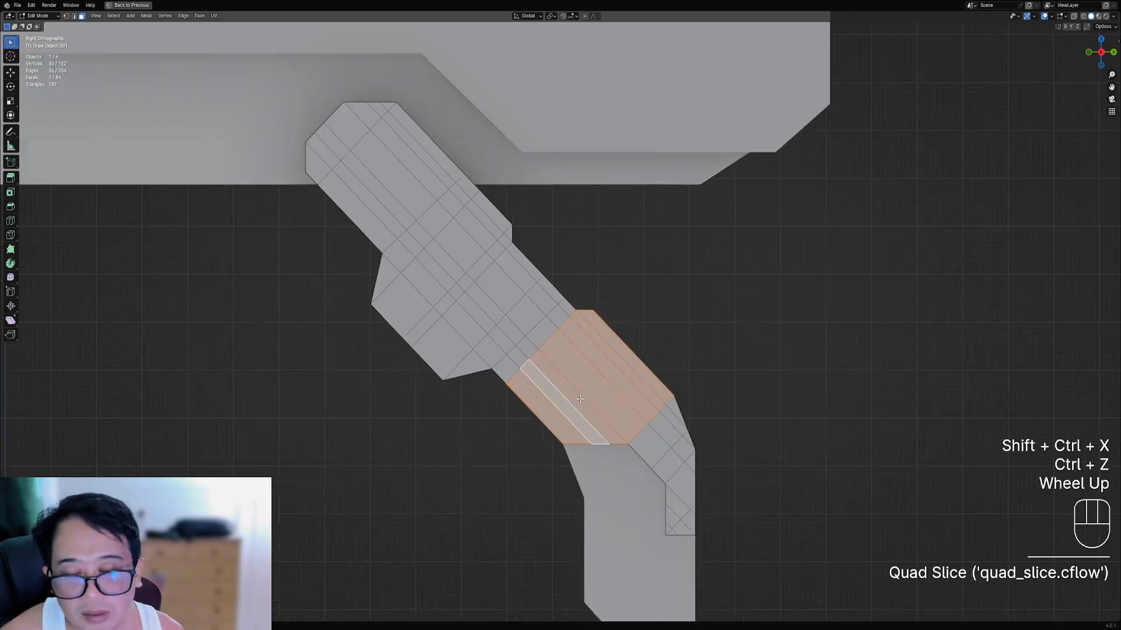
pyautogui.moveTo(579, 398); pyautogui.dragTo(557, 413, button='middle')
pyautogui.hotkey('alt', 'a')
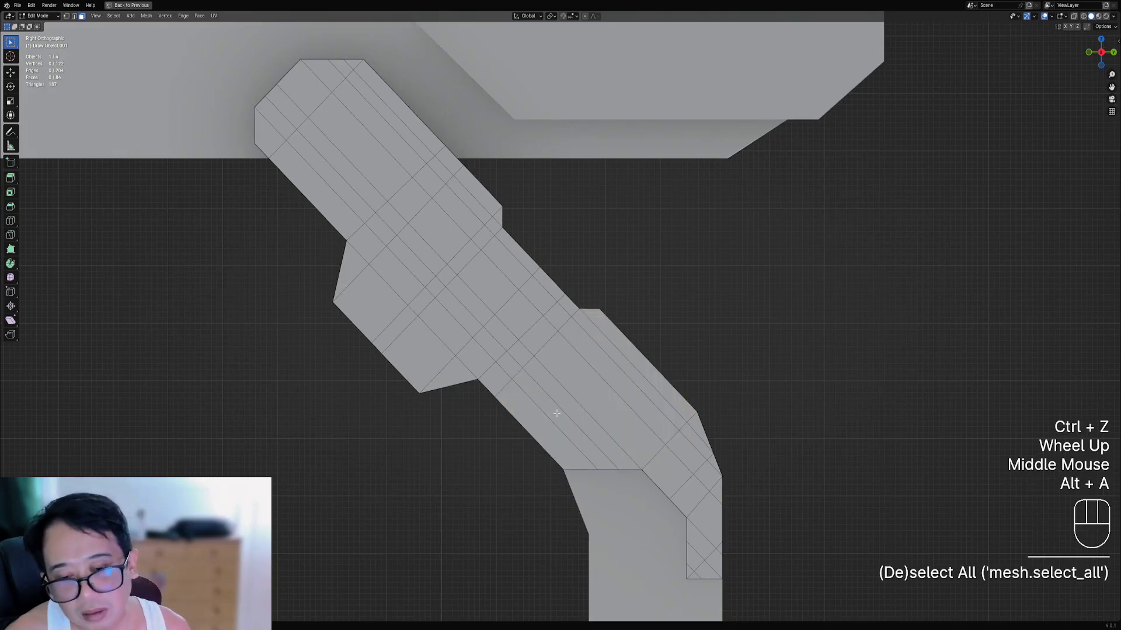
pyautogui.press('l')
pyautogui.hotkey('alt', 'a')
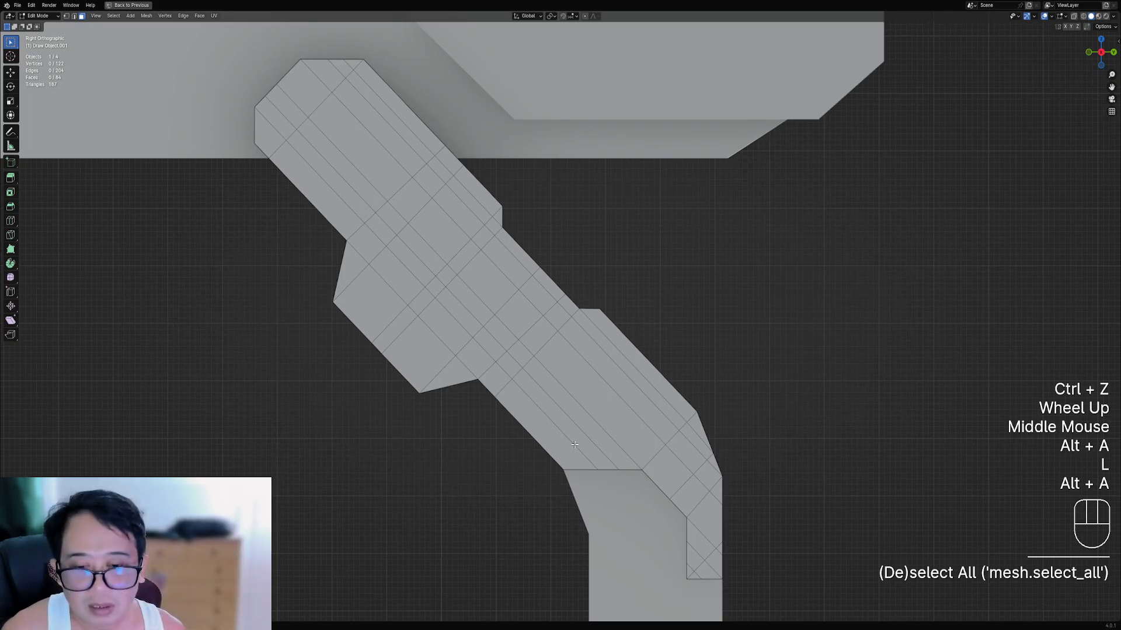
pyautogui.hotkey('ctrl', 'r')
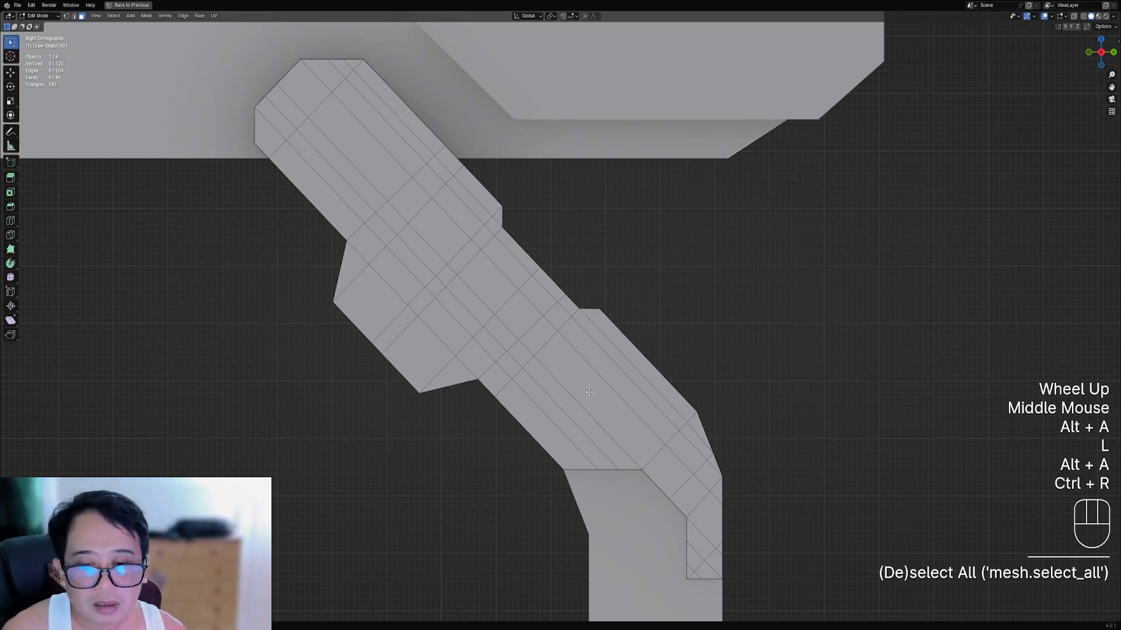
# - Circle-select the two crosswise rows of leftover vertices between the front step and the knee in vertex mode and dissolve each row
pyautogui.press('1')
pyautogui.press('c')
pyautogui.click(579, 337)
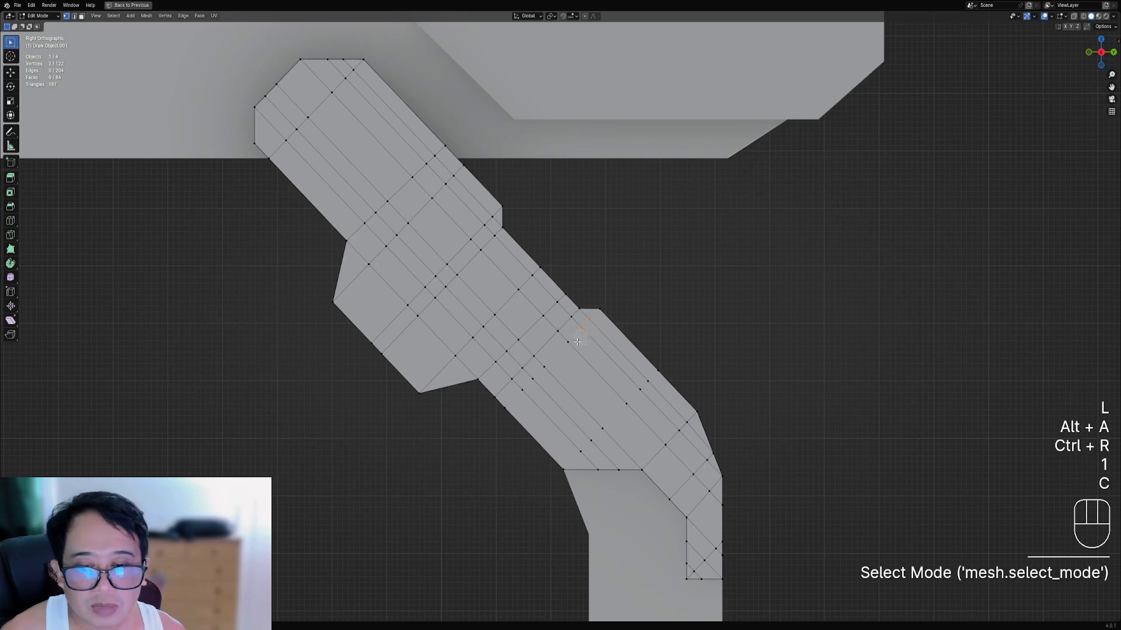
pyautogui.moveTo(578, 341); pyautogui.dragTo(503, 416)
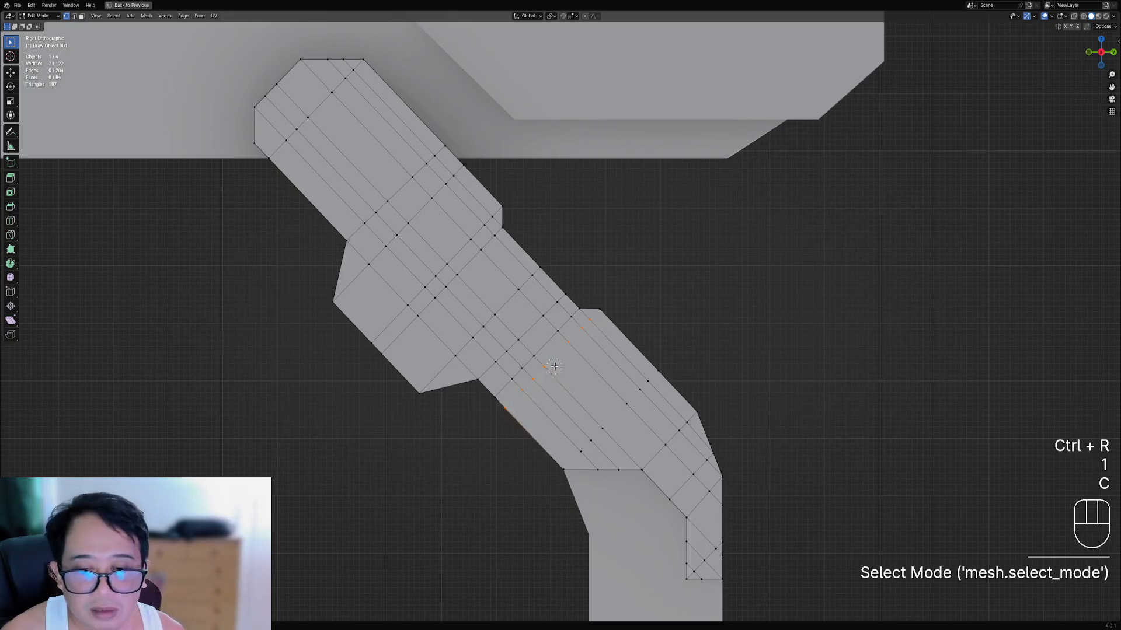
pyautogui.hotkey('ctrl', 'x')
pyautogui.press('c')
pyautogui.moveTo(656, 370); pyautogui.dragTo(582, 451)
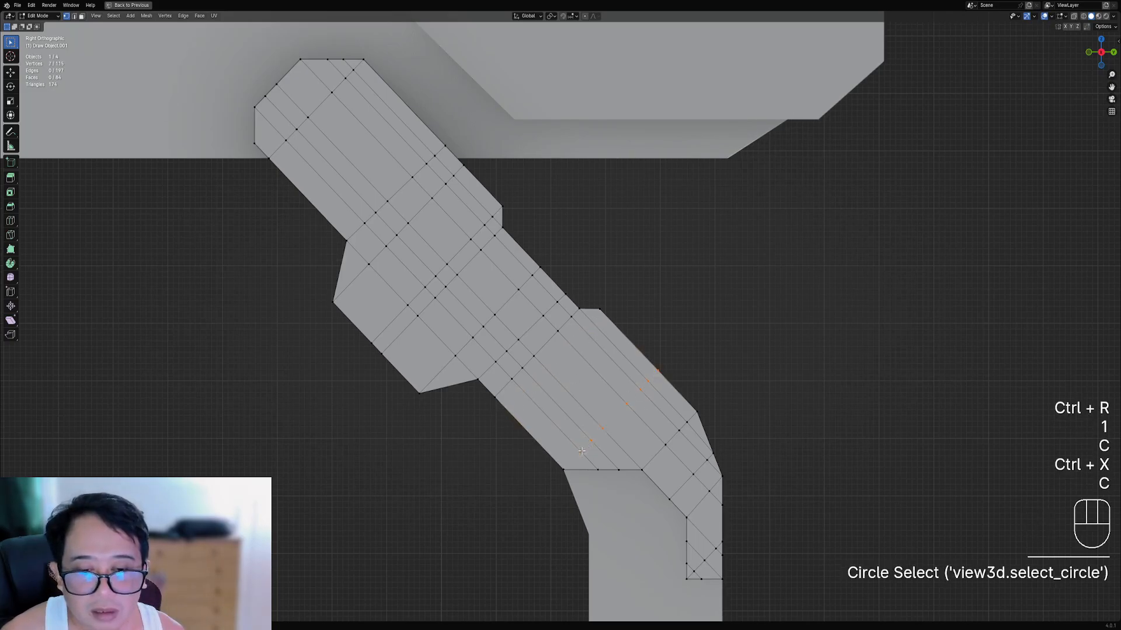
pyautogui.hotkey('ctrl', 'x')
# - Select the lengthwise edge bordering the narrow front face above the knee in edge mode
pyautogui.press('3')
pyautogui.rightClick(638, 363)
pyautogui.press('c')
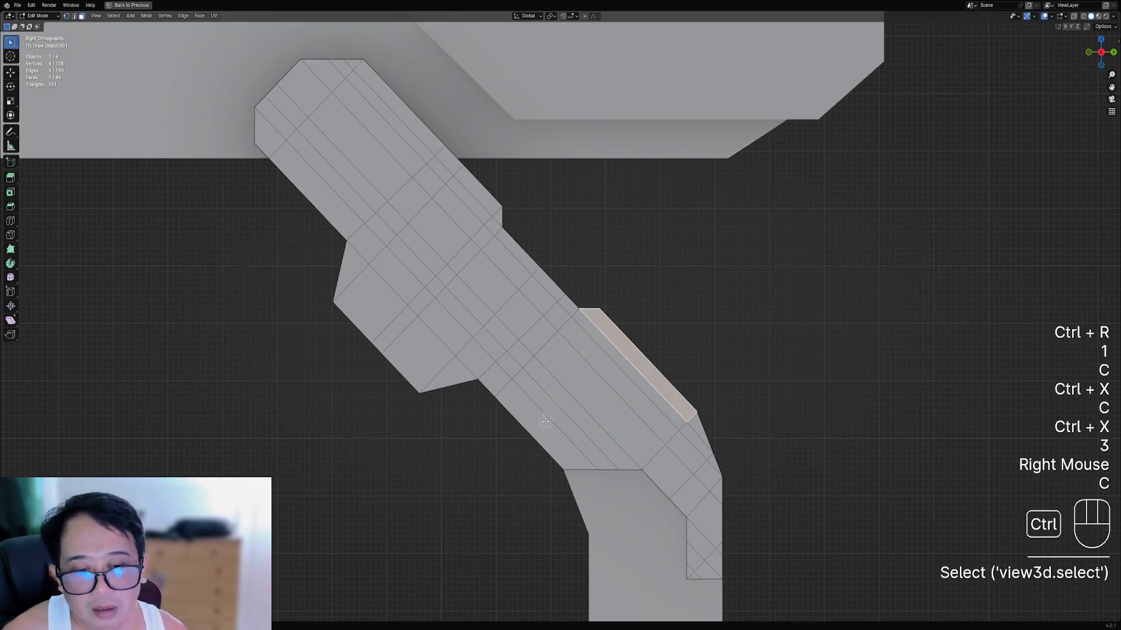
pyautogui.press('2')
pyautogui.rightClick(652, 383)
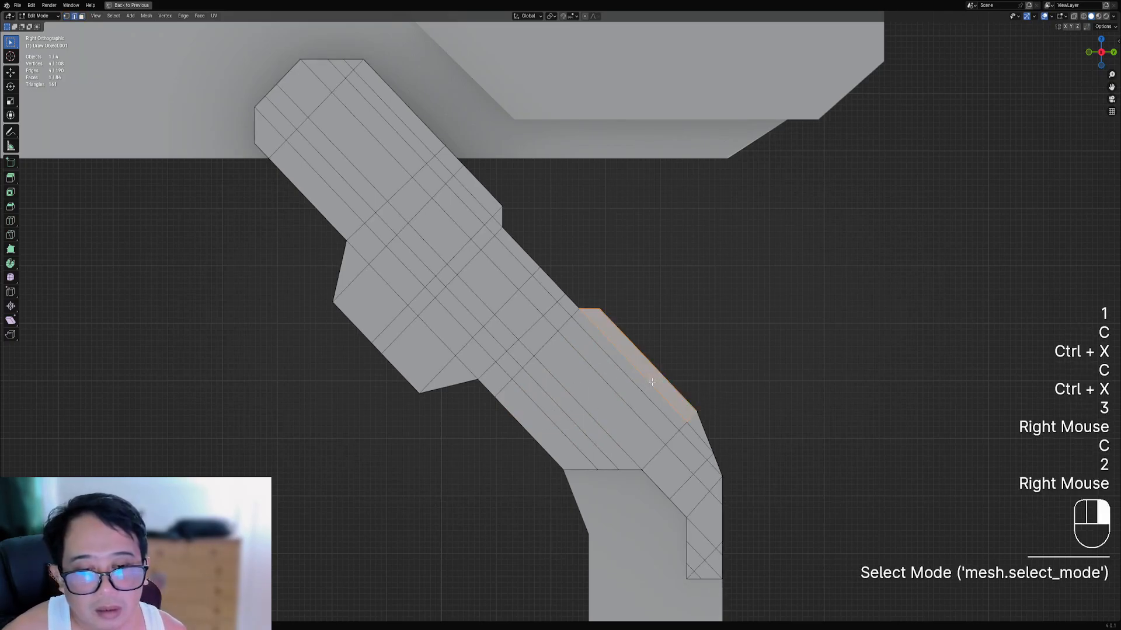
# - Try to dissolve the short front edge at the knee and the lengthwise edge above it, and undo the dissolves
pyautogui.keyDown('shift'); pyautogui.moveTo(730, 435); pyautogui.dragTo(613, 399, button='middle'); pyautogui.keyUp('shift')
pyautogui.scroll(1, 614, 399)
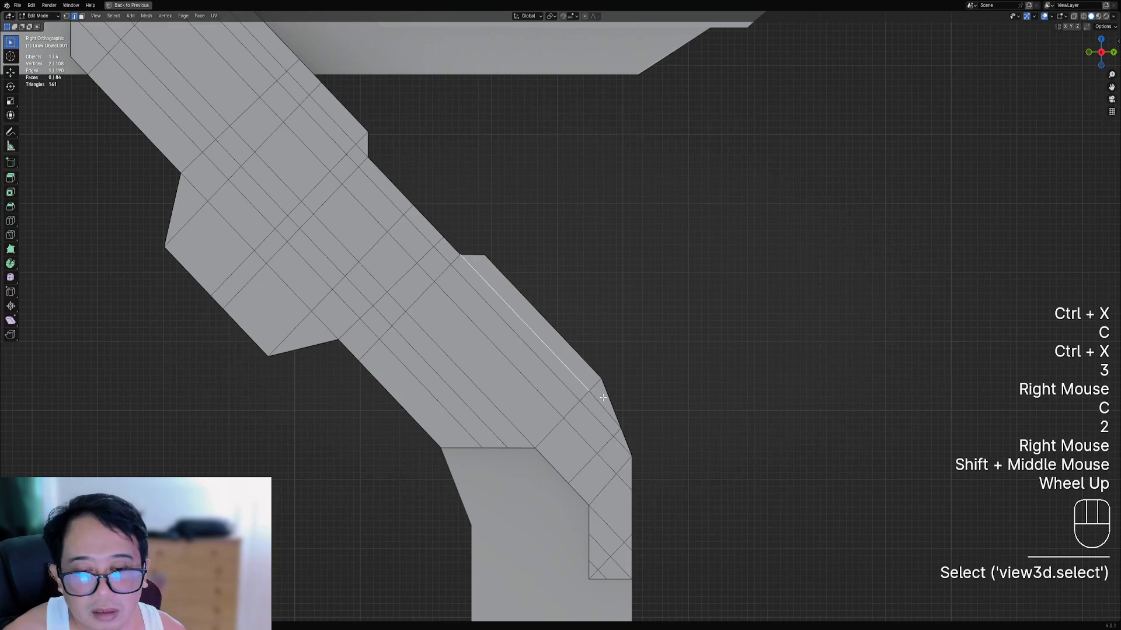
pyautogui.rightClick(606, 404)
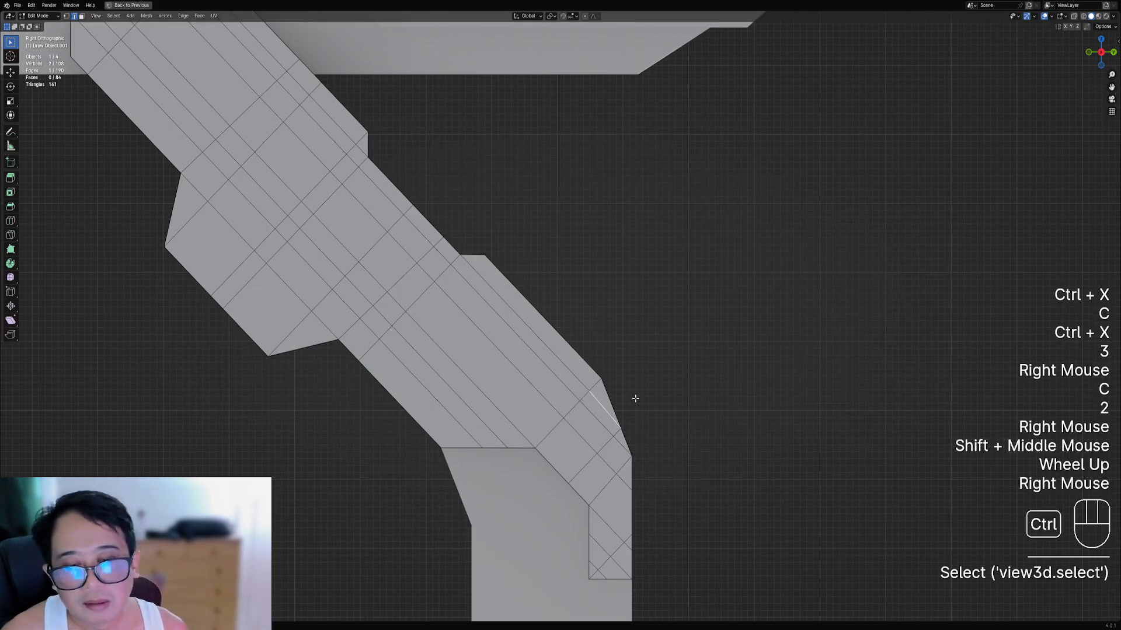
pyautogui.hotkey('ctrl', 'x')
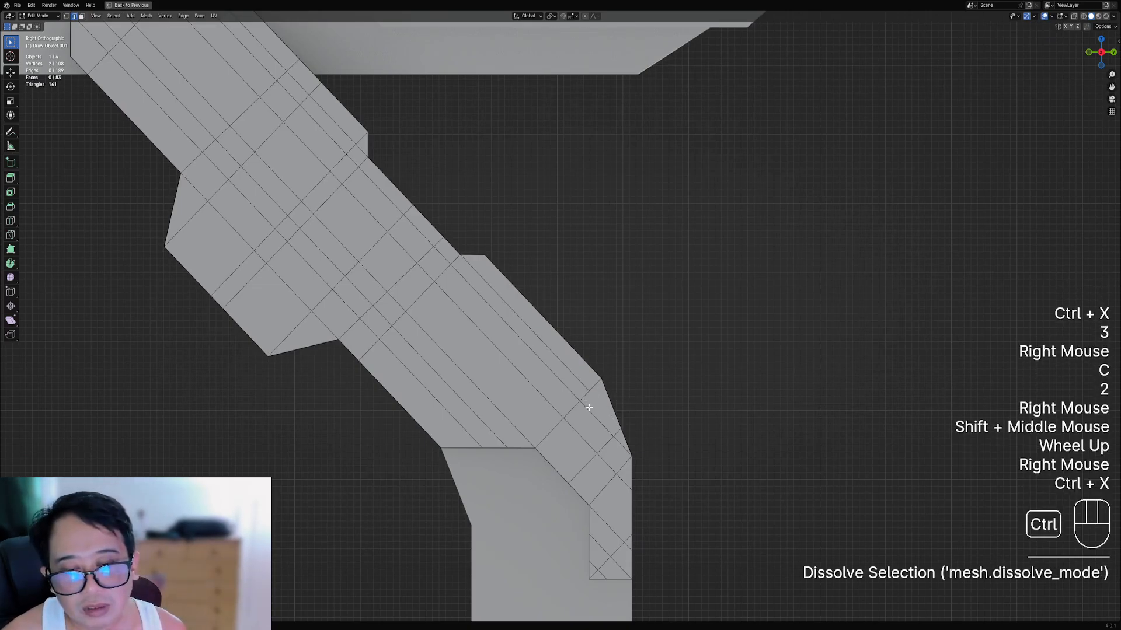
pyautogui.rightClick(589, 407)
pyautogui.hotkey('ctrl', 'x')
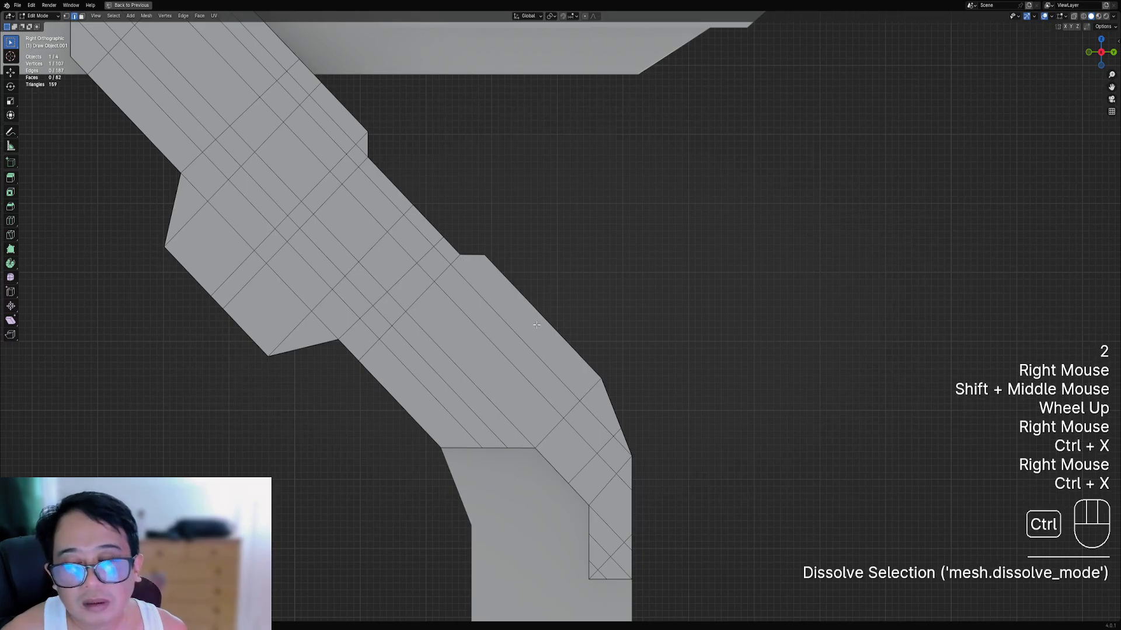
pyautogui.hotkey('ctrl', 'z')
pyautogui.hotkey('ctrl', 'z')
pyautogui.hotkey('ctrl', 'z')
# - Clear the selection and dissolve the short diagonal edges across the lower inner corner of the tab below the knee in edge mode
pyautogui.press('2')
pyautogui.press('1')
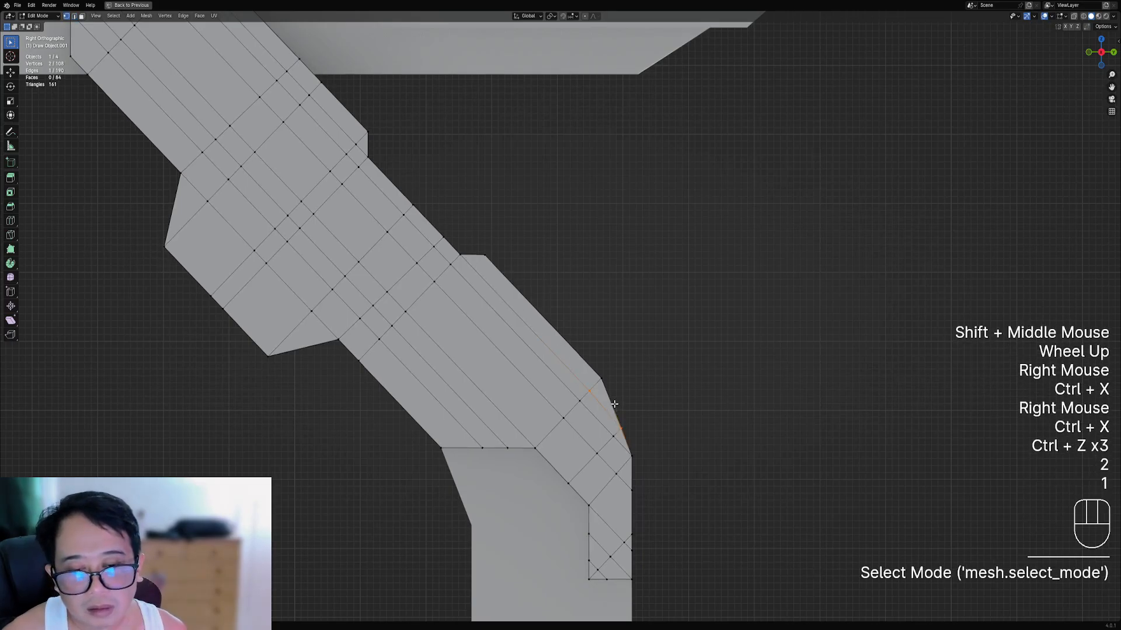
pyautogui.hotkey('alt', 'a')
pyautogui.keyDown('shift'); pyautogui.moveTo(635, 440); pyautogui.dragTo(607, 371, button='middle'); pyautogui.keyUp('shift')
pyautogui.scroll(1, 607, 371)
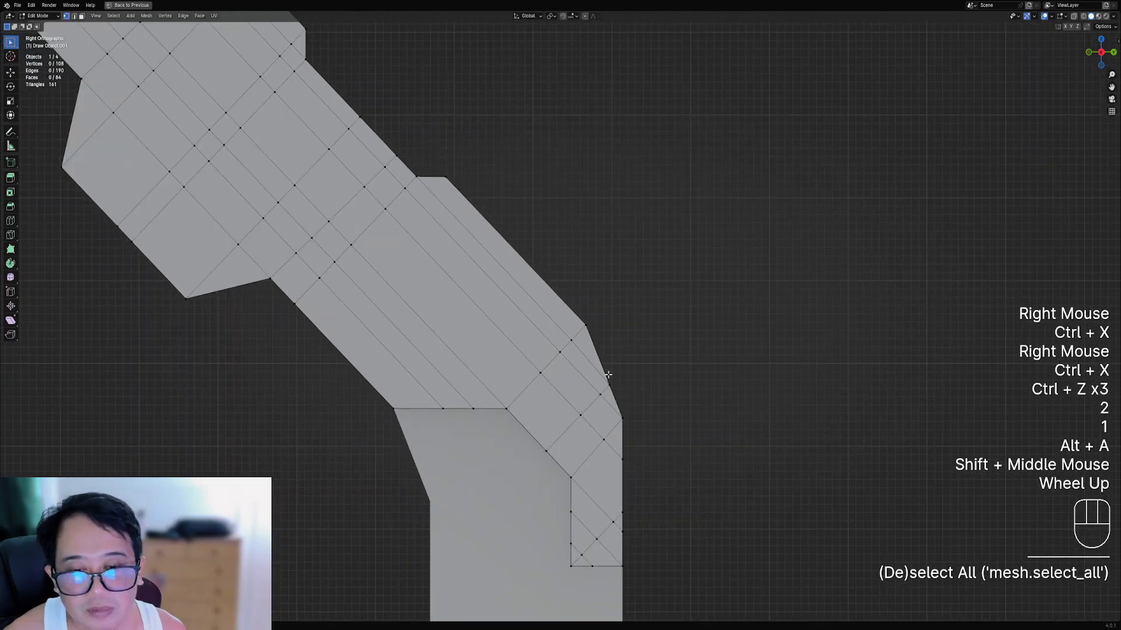
pyautogui.press('1')
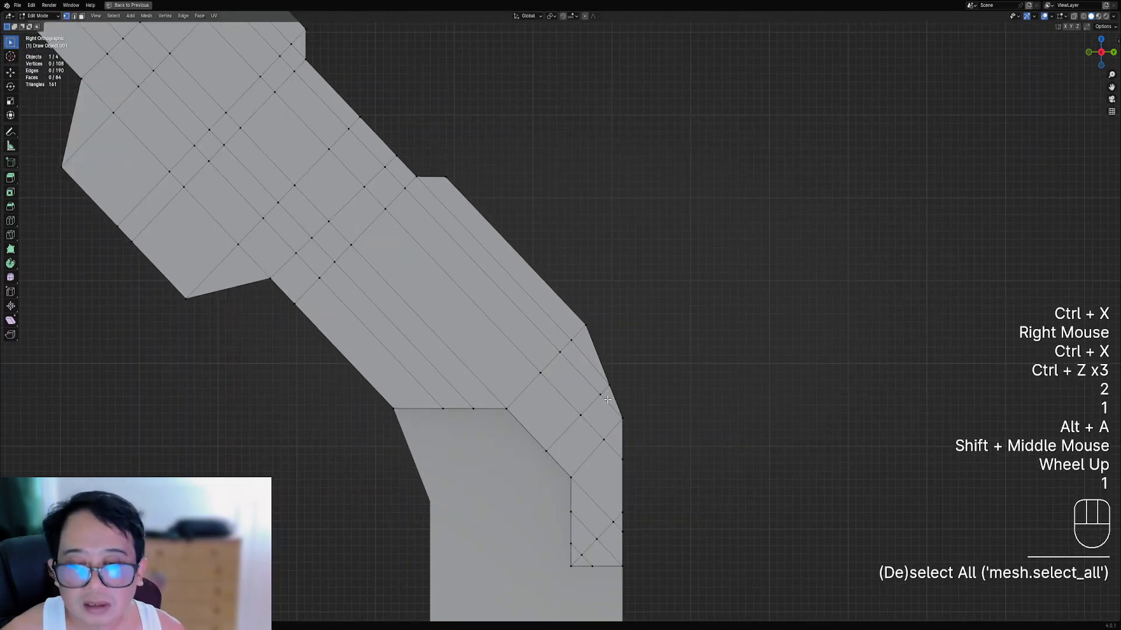
pyautogui.press('2')
pyautogui.rightClick(588, 549)
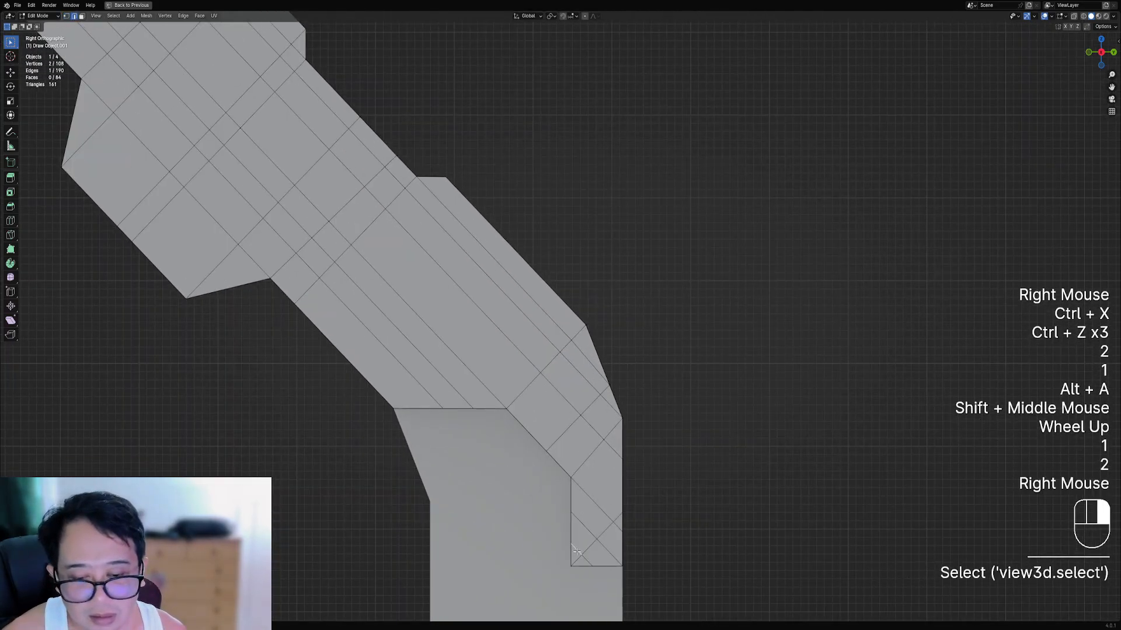
pyautogui.keyDown('shift'); pyautogui.rightClick(608, 541); pyautogui.keyUp('shift')
pyautogui.hotkey('ctrl', 'x')
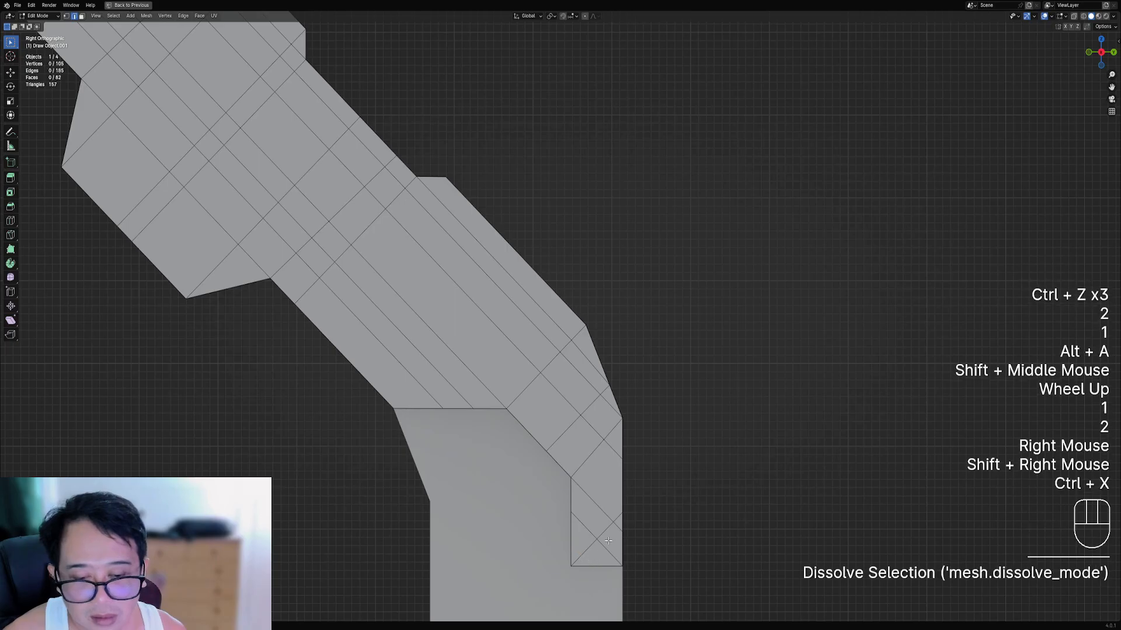
# - Dissolve the diagonal edge path ending in the tab's lower inner corner, adjusting the dissolve options to keep the corner vertices
pyautogui.rightClick(608, 541)
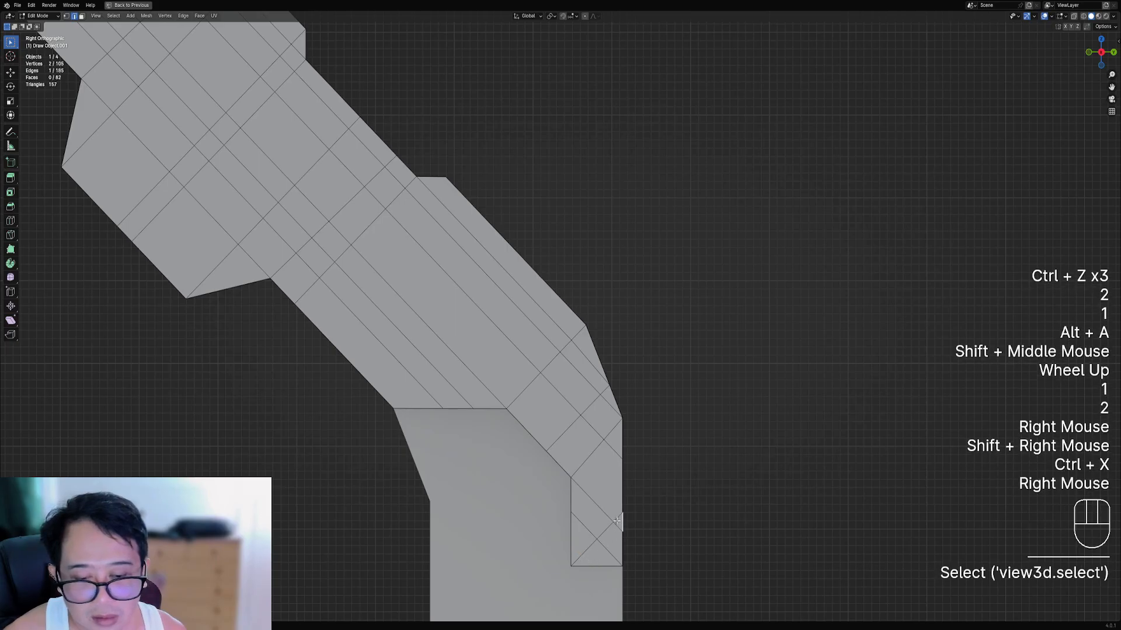
pyautogui.rightClick(608, 541)
pyautogui.keyDown('ctrl'); pyautogui.rightClick(579, 551); pyautogui.keyUp('ctrl')
pyautogui.hotkey('ctrl', 'x')
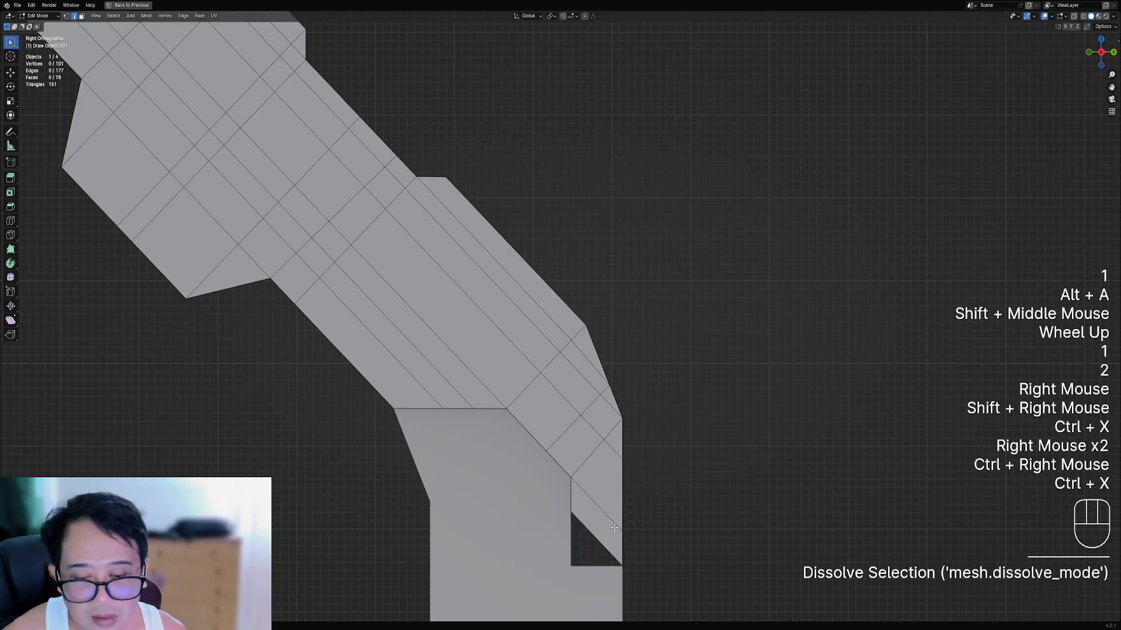
pyautogui.press('F9')
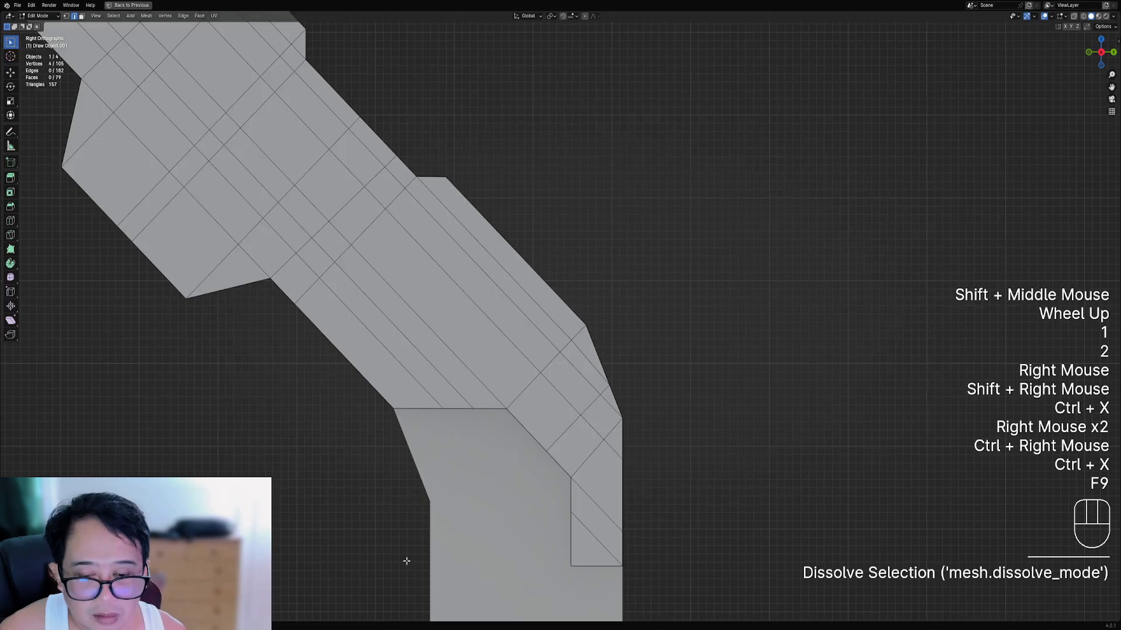
# - Dissolve the diagonal edge ending in the tab's lower outer corner, adjusting the dissolve options to keep the tab's rectangular outline
pyautogui.scroll(-2, 406, 561)
pyautogui.moveTo(406, 561); pyautogui.dragTo(583, 509, button='middle')
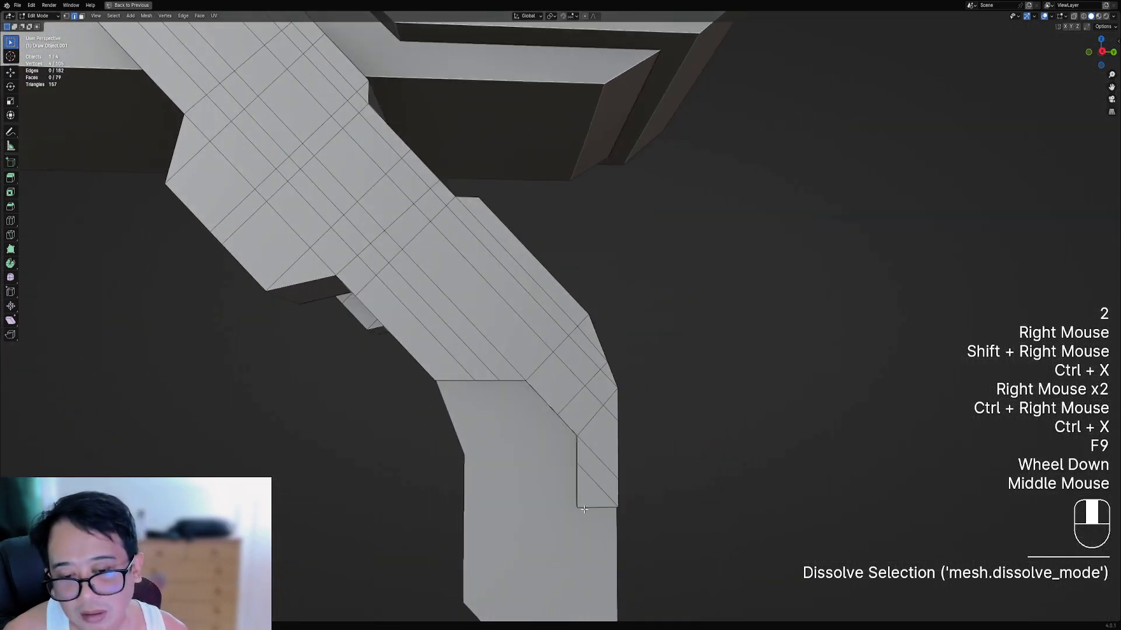
pyautogui.rightClick(602, 488)
pyautogui.hotkey('ctrl', 'x')
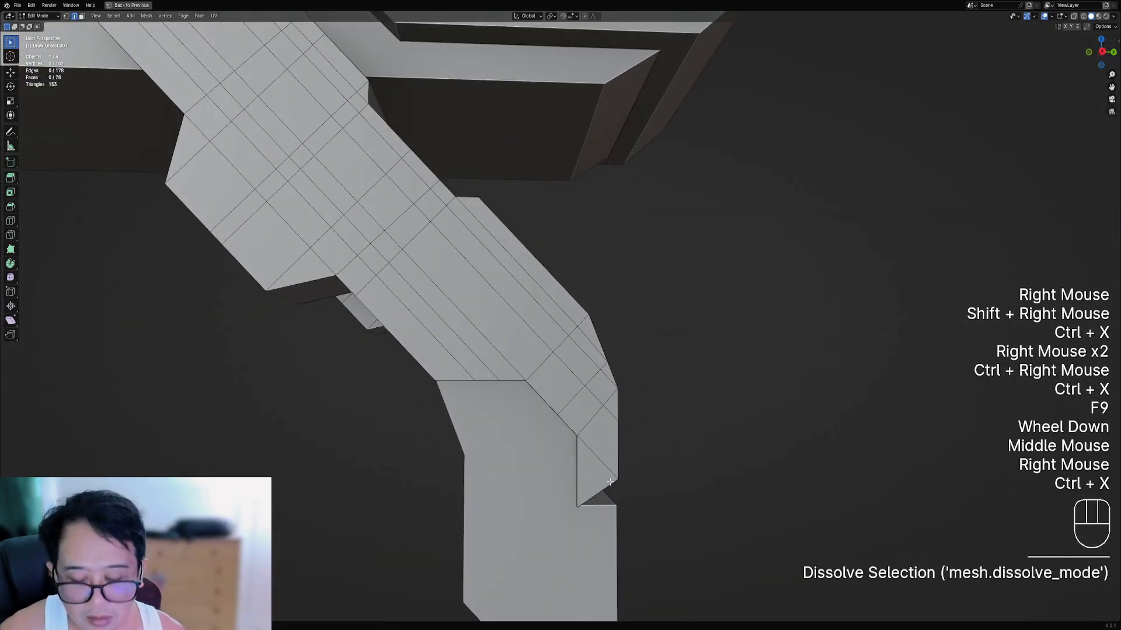
pyautogui.press('F9')
pyautogui.click(629, 490)
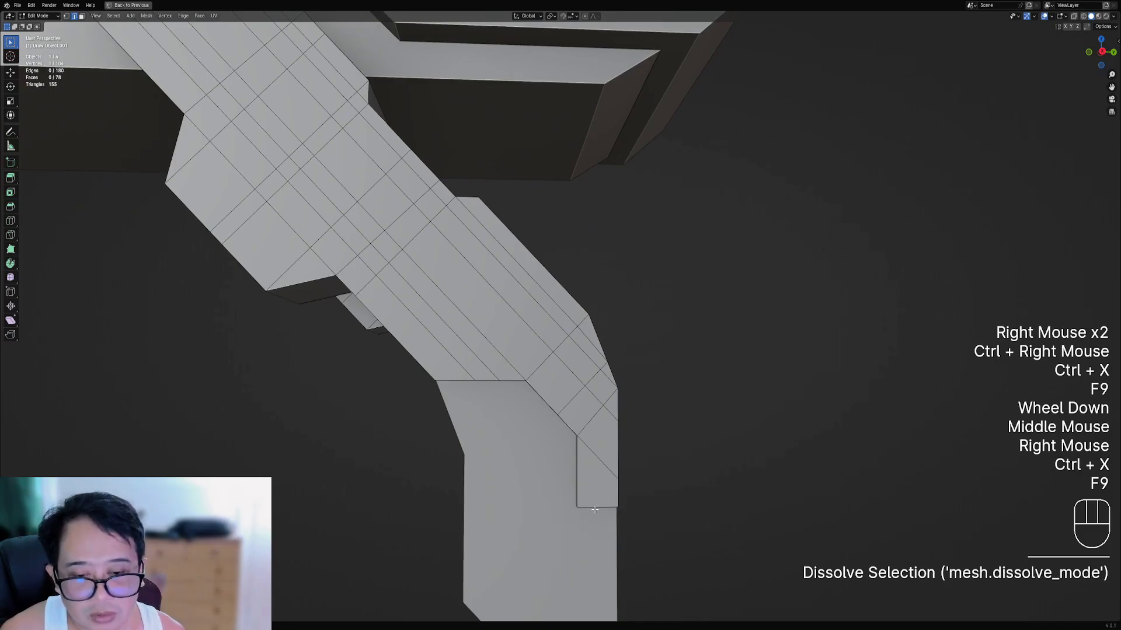
pyautogui.scroll(-2, 594, 509)
pyautogui.keyDown('alt'); pyautogui.moveTo(594, 510); pyautogui.dragTo(613, 388, button='middle'); pyautogui.keyUp('alt')
pyautogui.scroll(2, 612, 388)
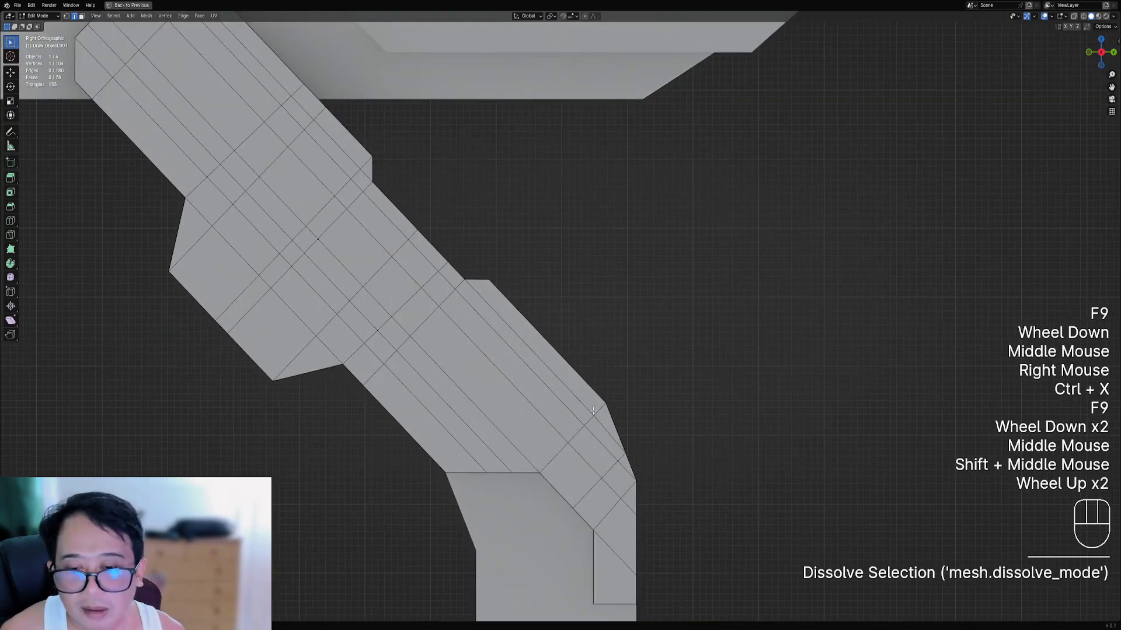
pyautogui.hotkey('ctrl', 'r')
pyautogui.scroll(-1, 609, 430)
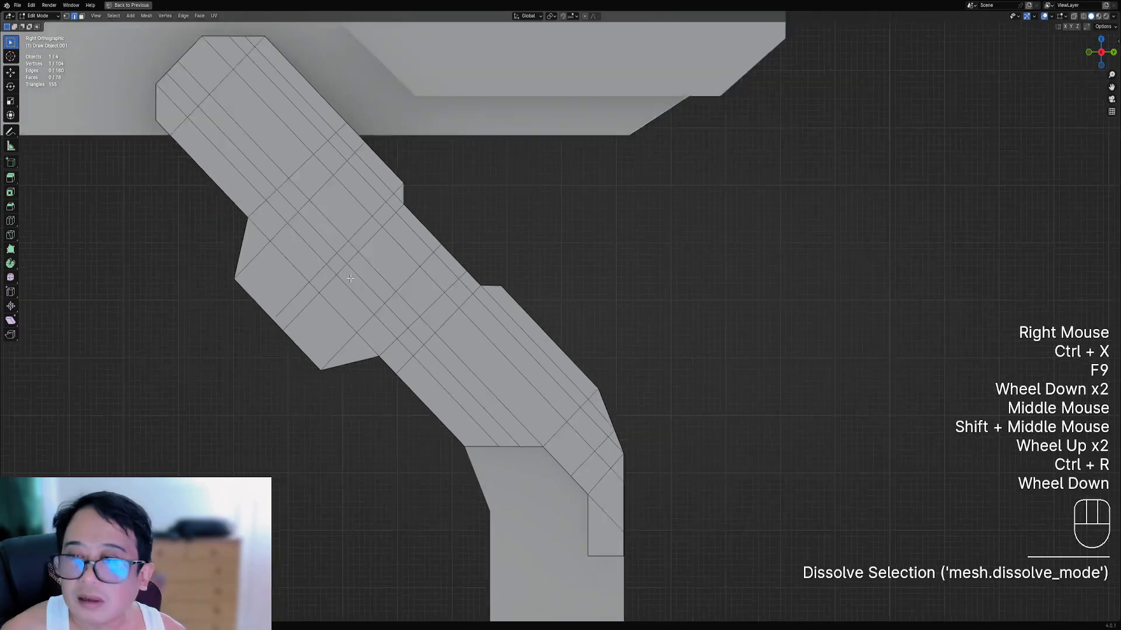
pyautogui.hotkey('ctrl', 'r')
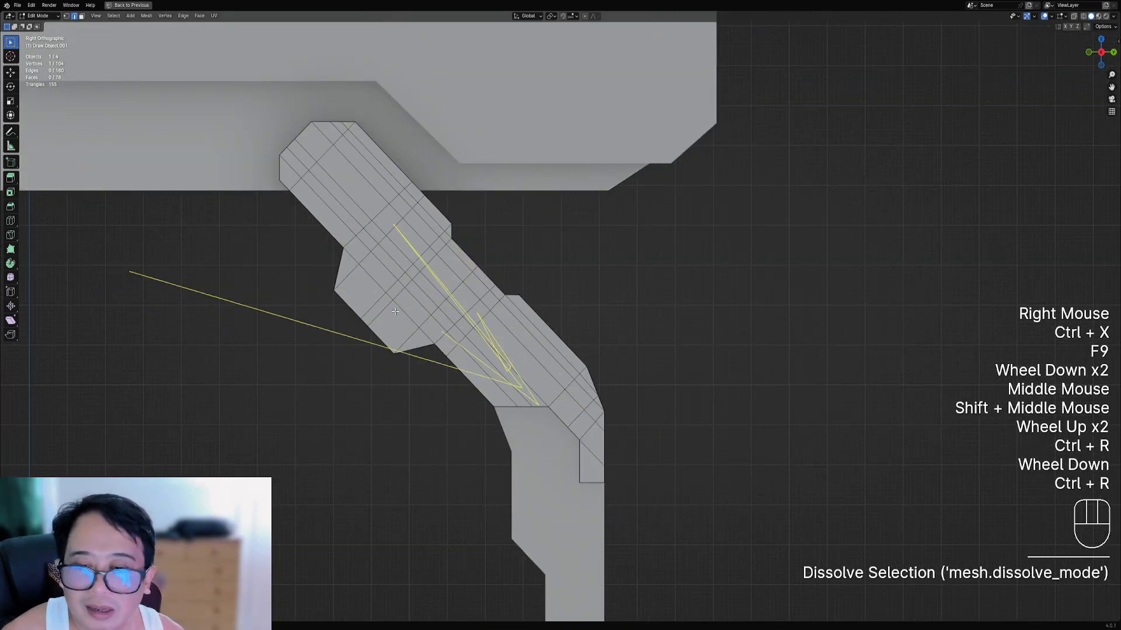
pyautogui.scroll(1, 645, 375)
pyautogui.keyDown('shift'); pyautogui.moveTo(645, 375); pyautogui.dragTo(630, 322, button='middle'); pyautogui.keyUp('shift')
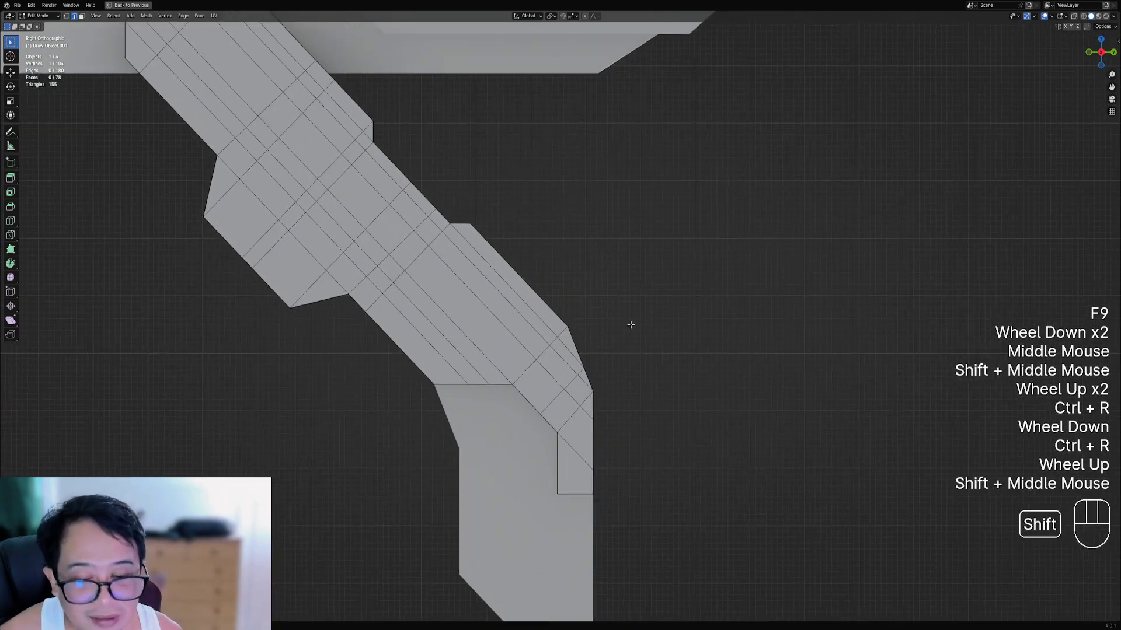
# - Save the file and dissolve the upper crosswise edge path between the knee's two outer corners
pyautogui.keyDown('shift'); pyautogui.scroll(1, 624, 327); pyautogui.keyUp('shift')
pyautogui.scroll(1, 618, 333)
pyautogui.hotkey('ctrl', 's')
pyautogui.press('1')
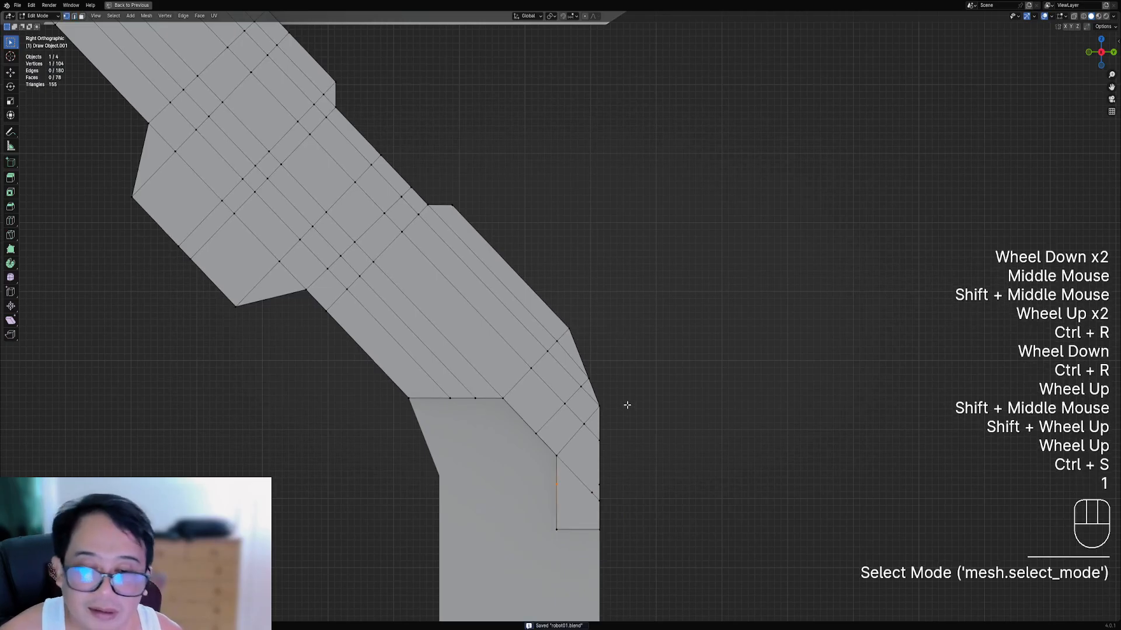
pyautogui.press('2')
pyautogui.rightClick(578, 408)
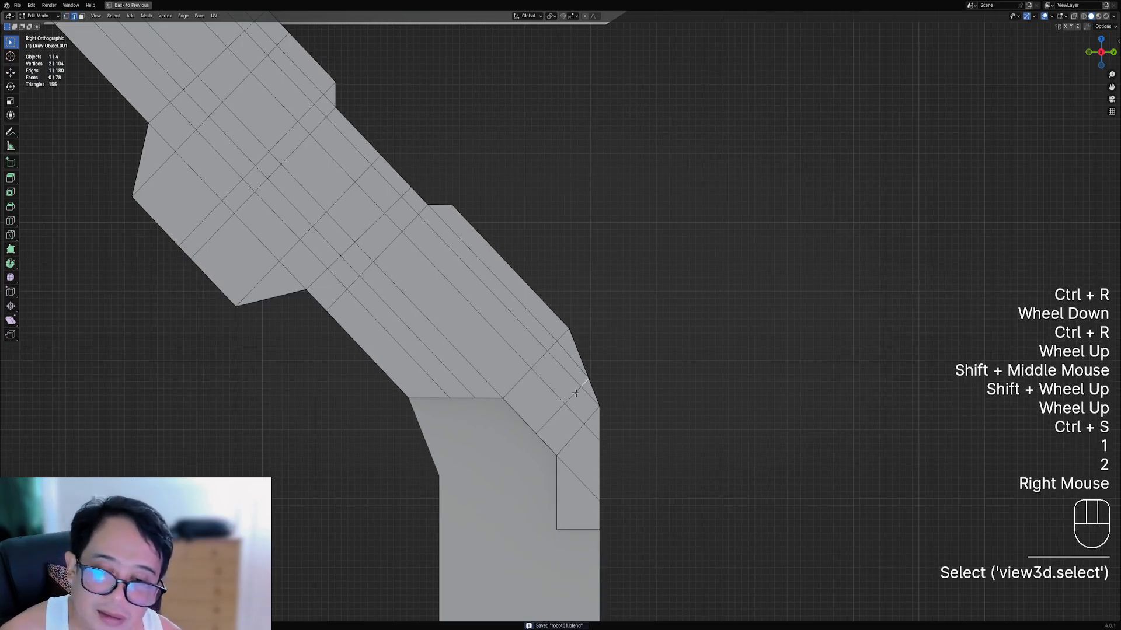
pyautogui.keyDown('ctrl'); pyautogui.rightClick(554, 413); pyautogui.keyUp('ctrl')
pyautogui.hotkey('ctrl', 'x')
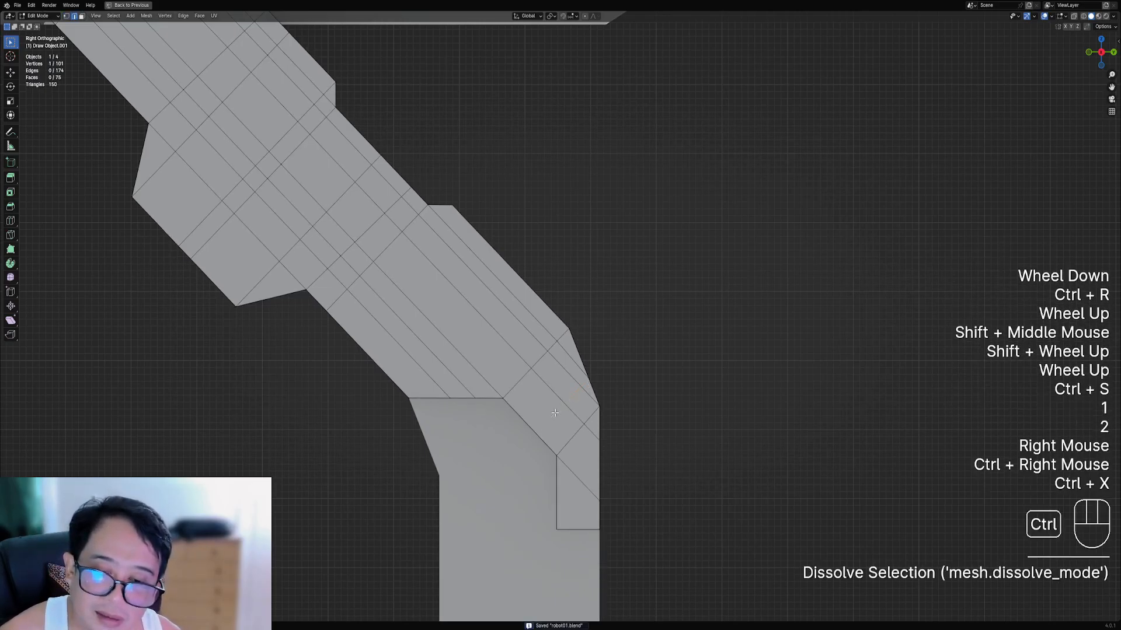
# - Dissolve the short lengthwise edge beside the knee's outer corner and the crosswise edge path meeting the tab's inner corner
pyautogui.rightClick(565, 351)
pyautogui.hotkey('ctrl', 'x')
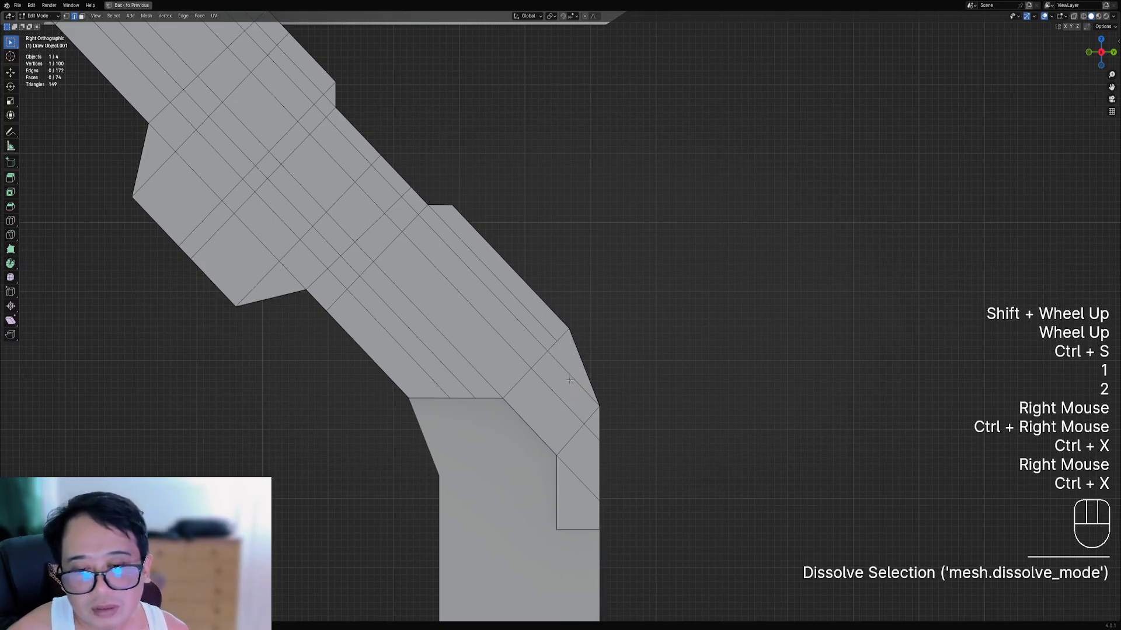
pyautogui.rightClick(589, 416)
pyautogui.keyDown('ctrl'); pyautogui.rightClick(577, 388); pyautogui.keyUp('ctrl')
pyautogui.hotkey('ctrl', 'x')
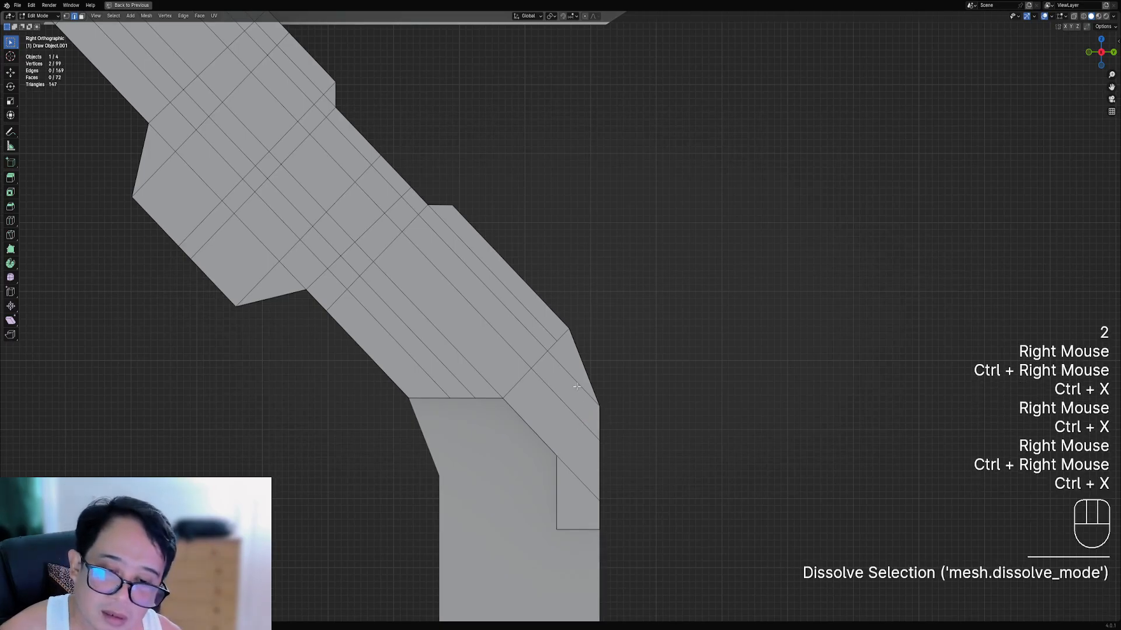
# - Dissolve the leftover vertices on the tab's diagonal edge, outer edge and inner edge in vertex mode
pyautogui.moveTo(594, 487); pyautogui.dragTo(562, 501, button='middle')
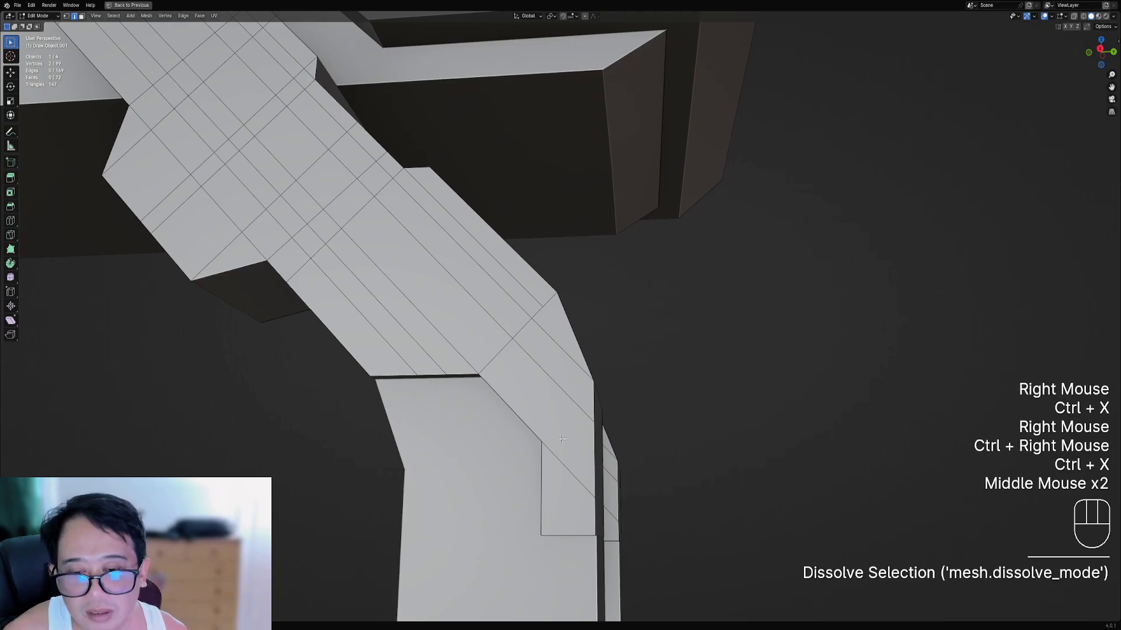
pyautogui.moveTo(562, 439); pyautogui.dragTo(573, 464, button='middle')
pyautogui.press('3')
pyautogui.rightClick(577, 467)
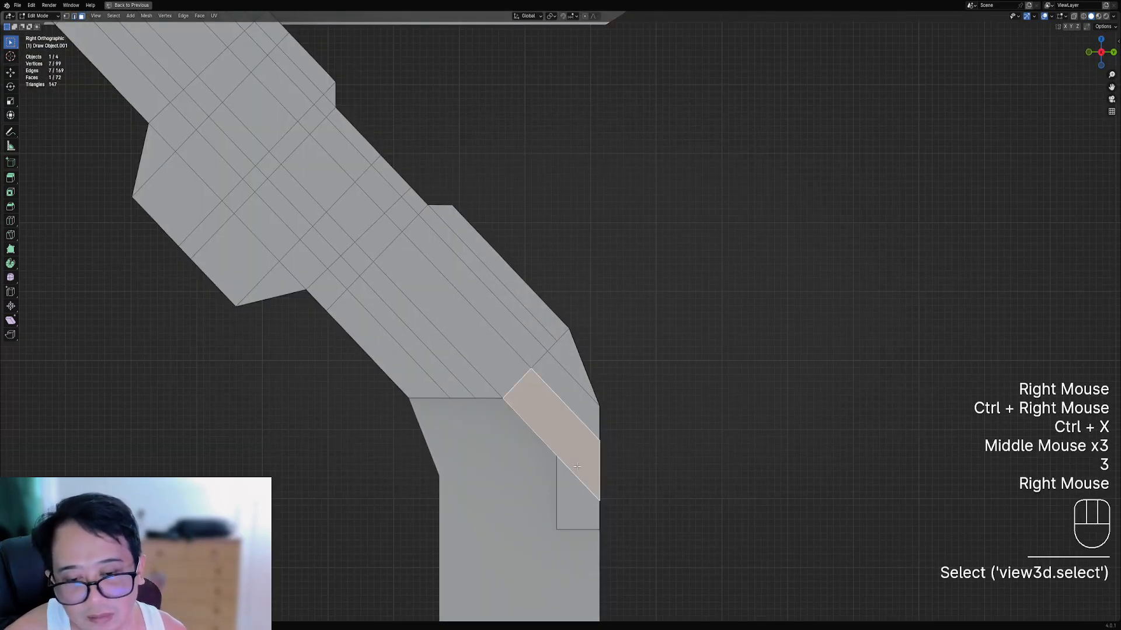
pyautogui.press('1')
pyautogui.hotkey('alt', 'a')
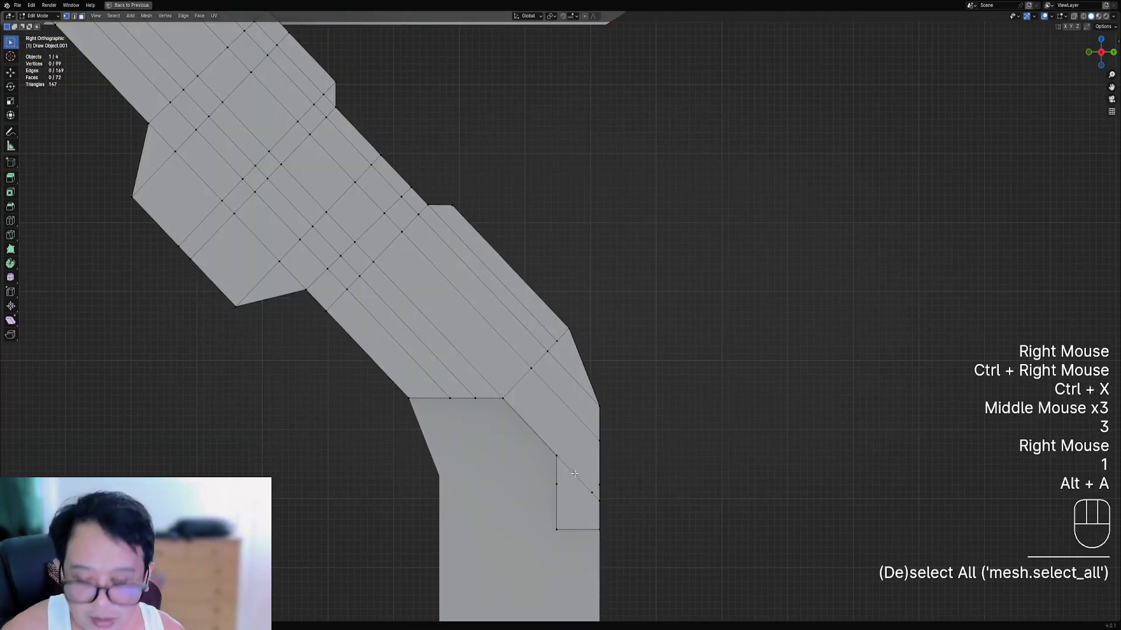
pyautogui.rightClick(591, 493)
pyautogui.keyDown('shift'); pyautogui.rightClick(600, 485); pyautogui.keyUp('shift')
pyautogui.hotkey('ctrl', 'x')
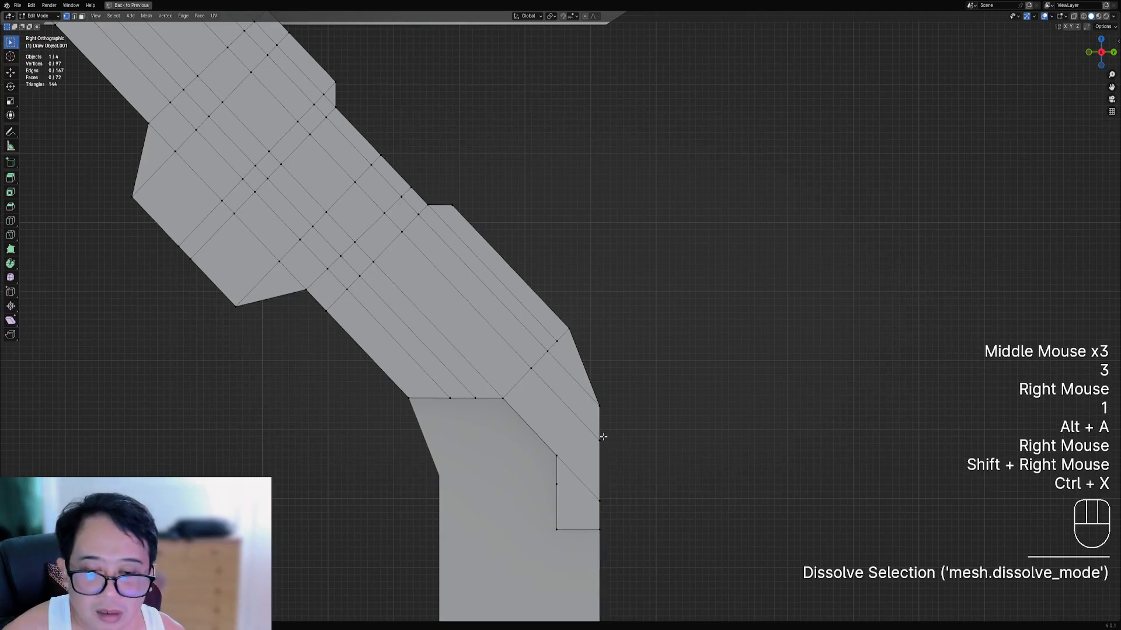
pyautogui.rightClick(557, 481)
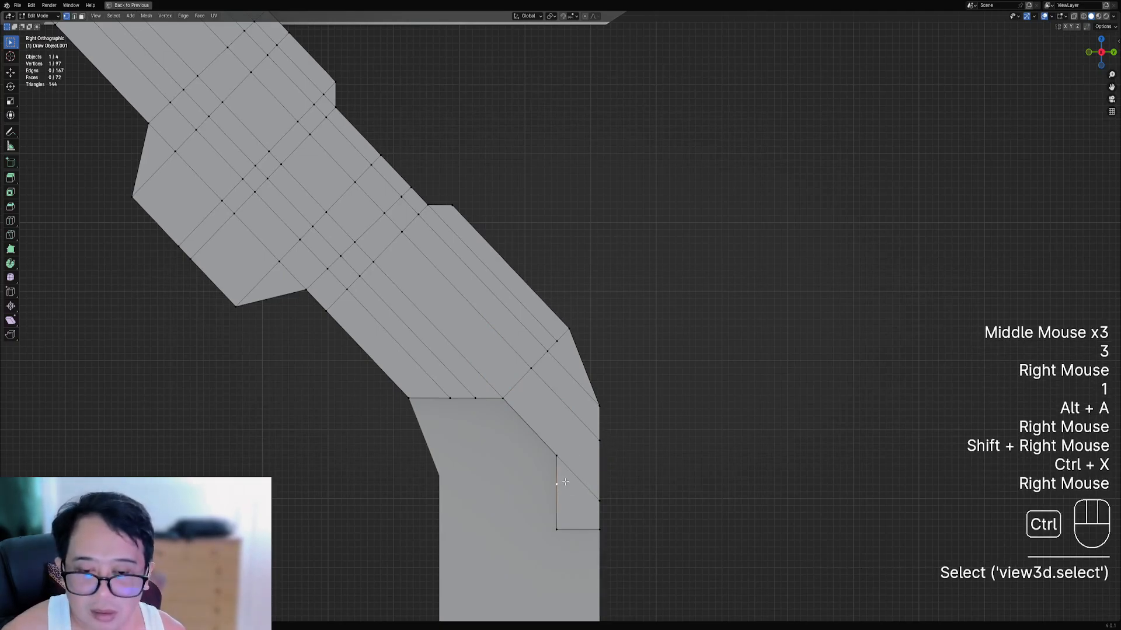
pyautogui.hotkey('ctrl', 'x')
# - Knife a horizontal cut across the tab's top from its inner corner to the outer edge, and clear the selection
pyautogui.press('k')
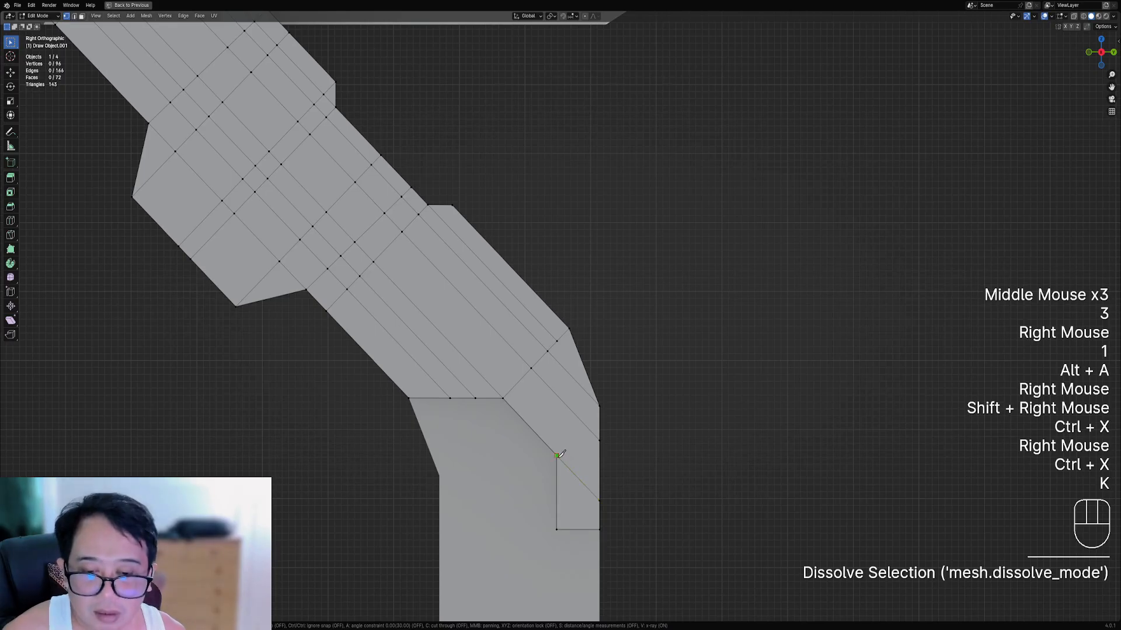
pyautogui.click(557, 455)
pyautogui.click(644, 453)
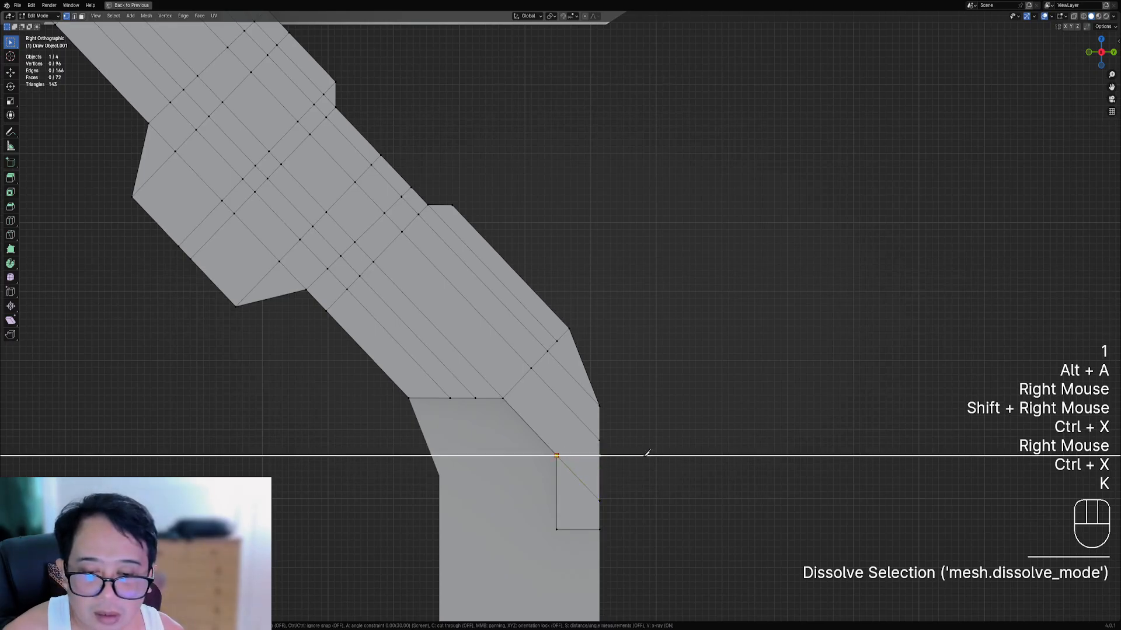
pyautogui.press('Return')
pyautogui.press('2')
pyautogui.hotkey('alt', 'a')
# - Knife a horizontal cut across the tab from the diagonal's lower end to the inner edge, and dissolve that diagonal edge
pyautogui.keyDown('shift'); pyautogui.scroll(-1, 627, 477); pyautogui.keyUp('shift')
pyautogui.keyDown('shift'); pyautogui.moveTo(627, 477); pyautogui.dragTo(607, 432, button='middle'); pyautogui.keyUp('shift')
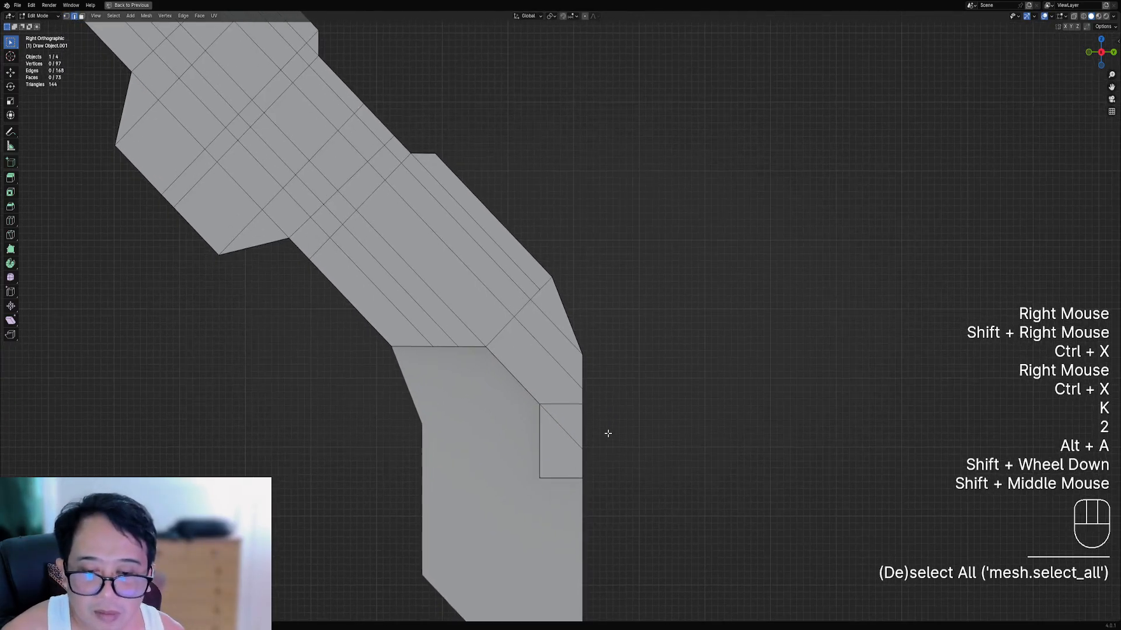
pyautogui.press('k')
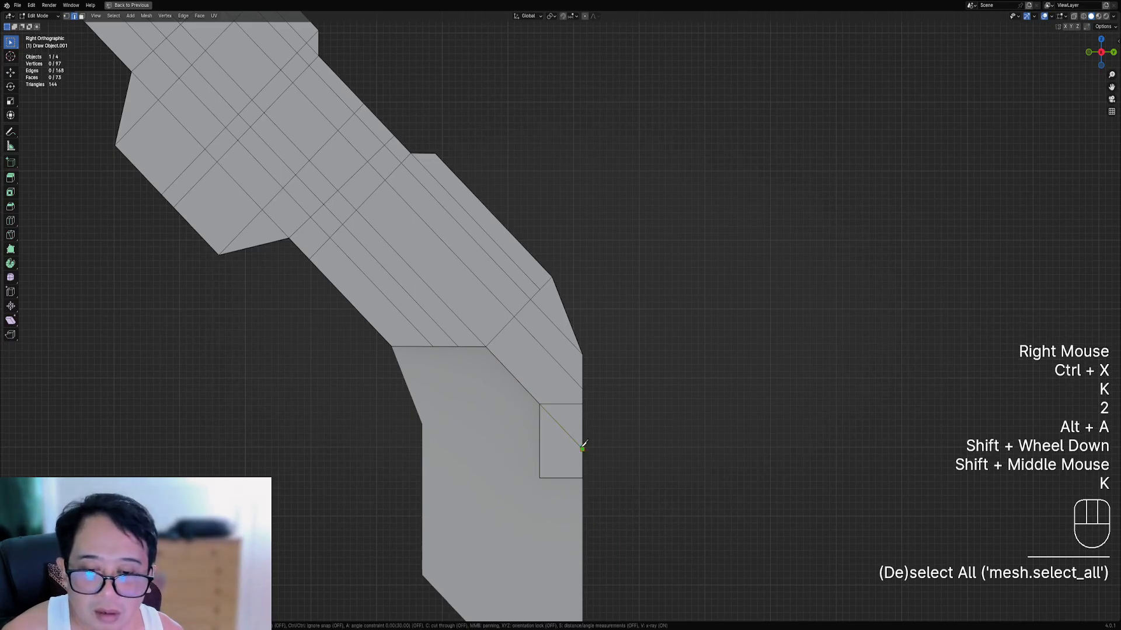
pyautogui.click(582, 449)
pyautogui.press('a')
pyautogui.click(517, 448)
pyautogui.press('Return')
pyautogui.press('2')
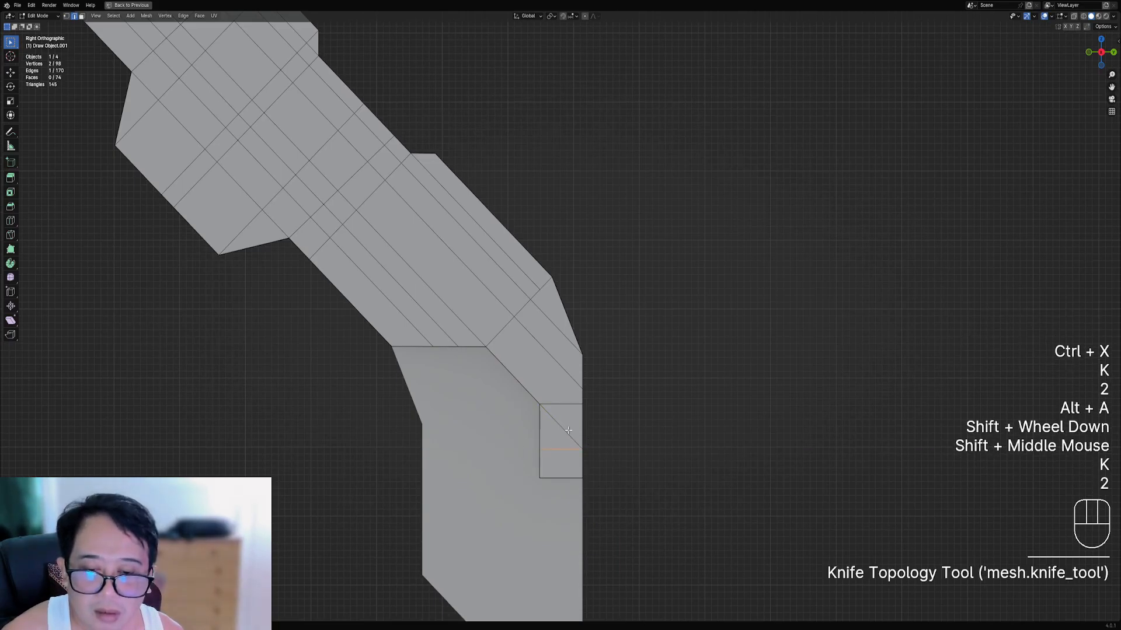
pyautogui.rightClick(569, 429)
pyautogui.hotkey('ctrl', 'x')
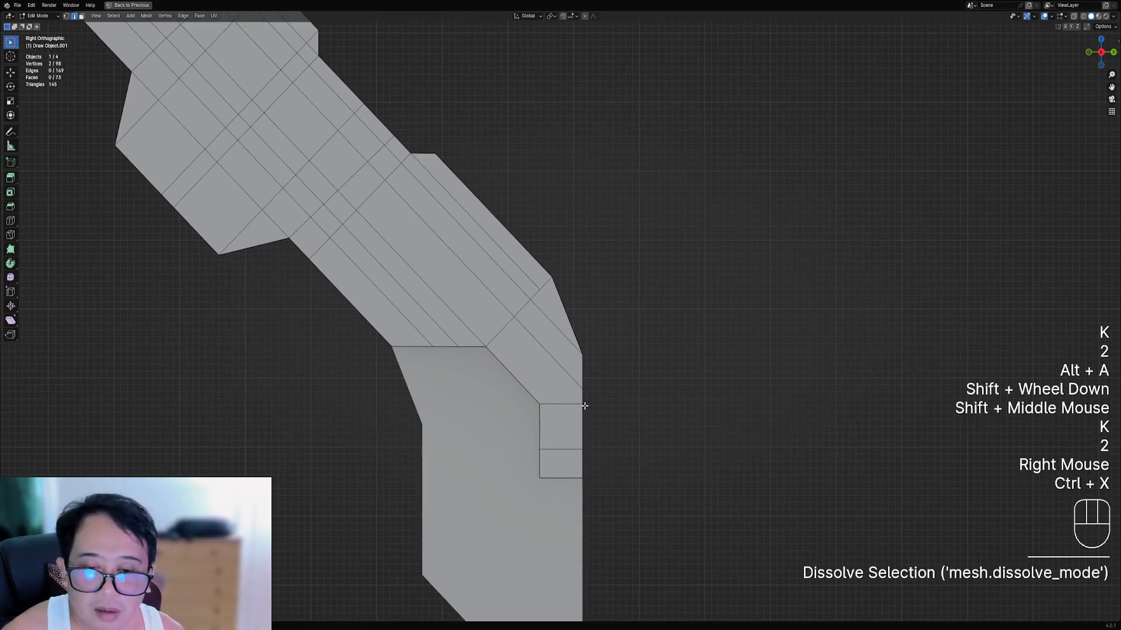
# - Knife a horizontal cut from the outer-edge vertex just above the tab to the slanted inner edge, and clear the selection
pyautogui.press('1')
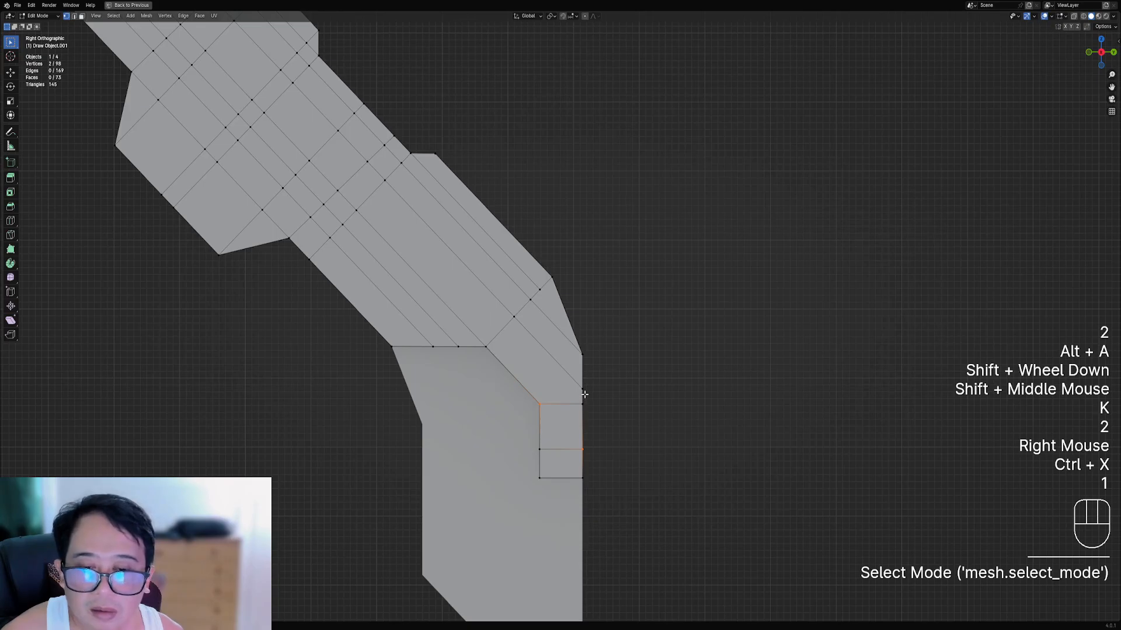
pyautogui.press('k')
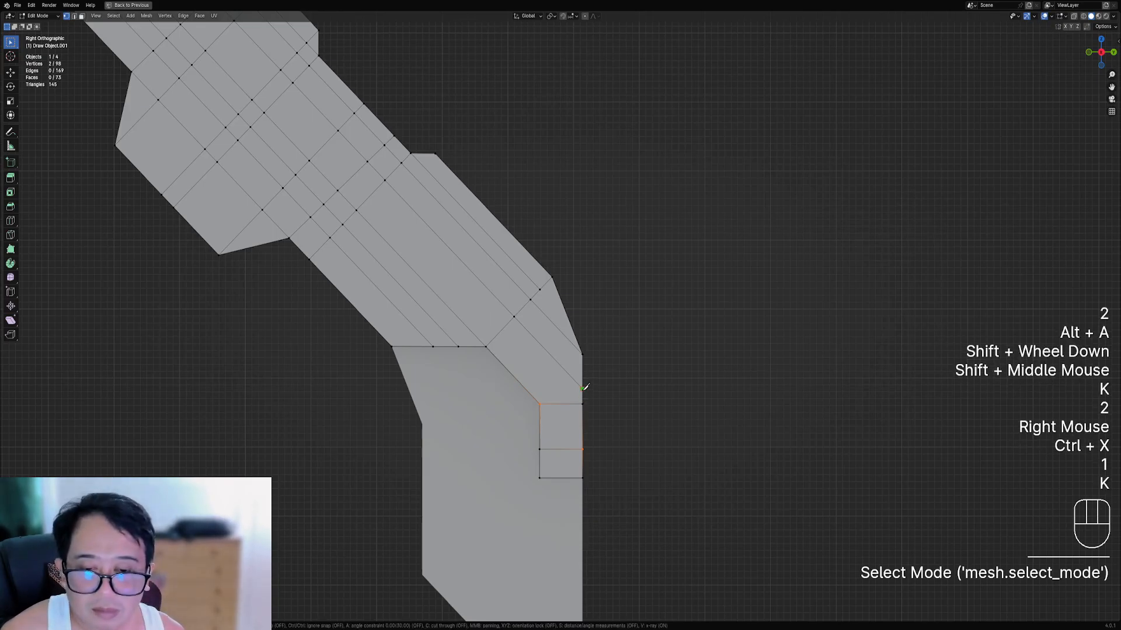
pyautogui.click(583, 388)
pyautogui.press('a')
pyautogui.click(525, 389)
pyautogui.press('space')
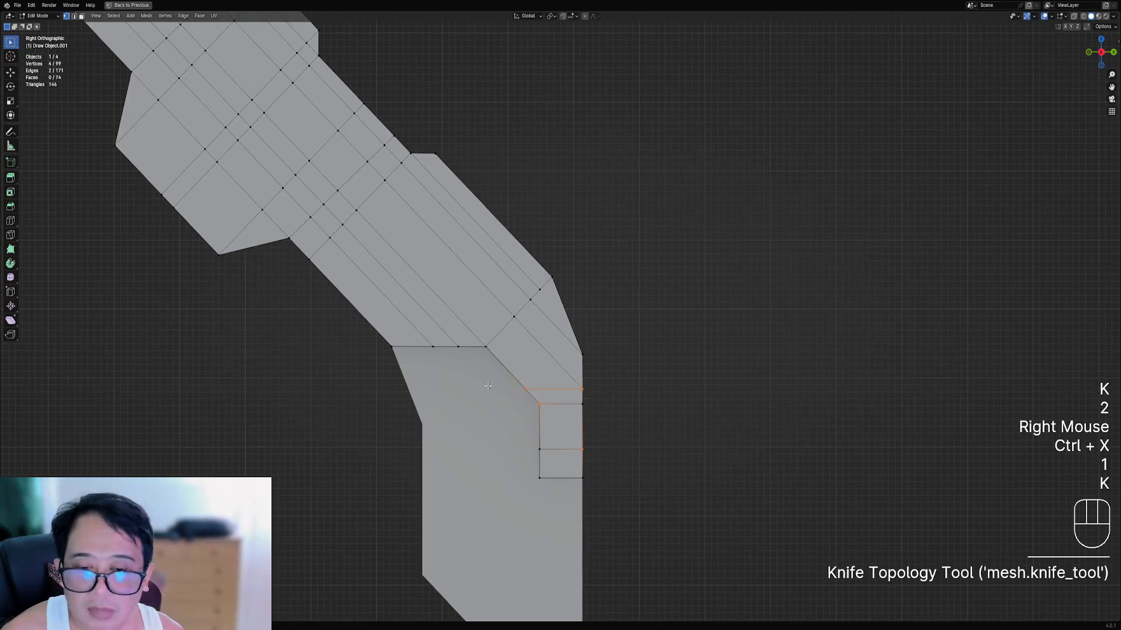
pyautogui.rightClick(607, 400)
pyautogui.hotkey('alt', 'a')
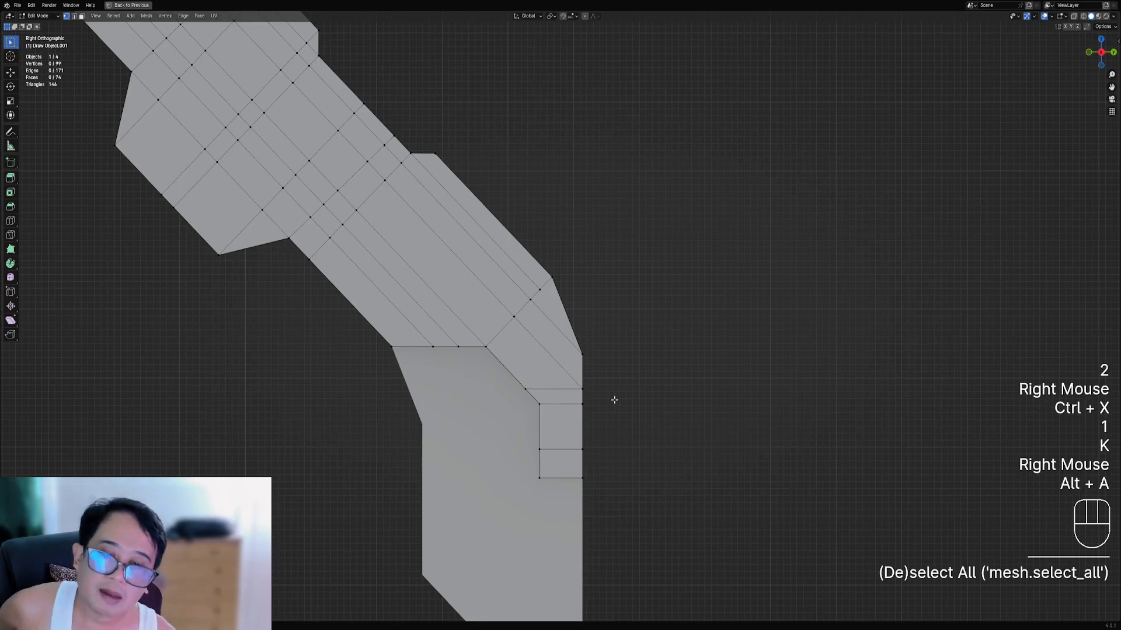
# - Save the file and add a centred lengthwise loop cut through the bulge on the front upper leg's inner side
pyautogui.scroll(-2, 619, 392)
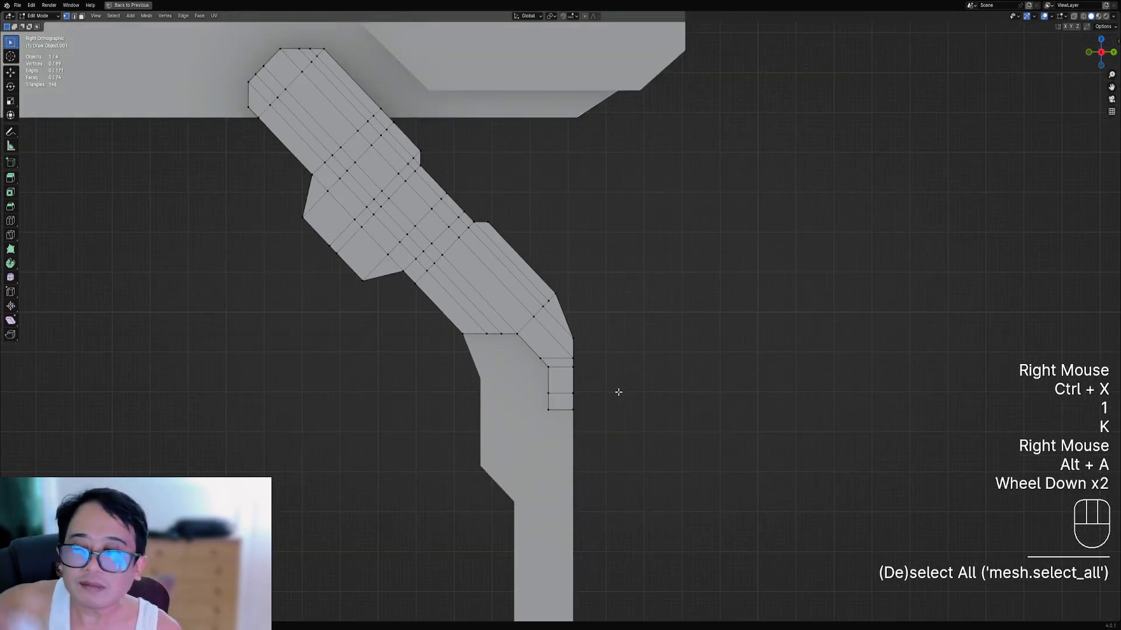
pyautogui.hotkey('ctrl', 's')
pyautogui.keyDown('shift'); pyautogui.moveTo(341, 231); pyautogui.dragTo(370, 299, button='middle'); pyautogui.keyUp('shift')
pyautogui.scroll(2, 370, 300)
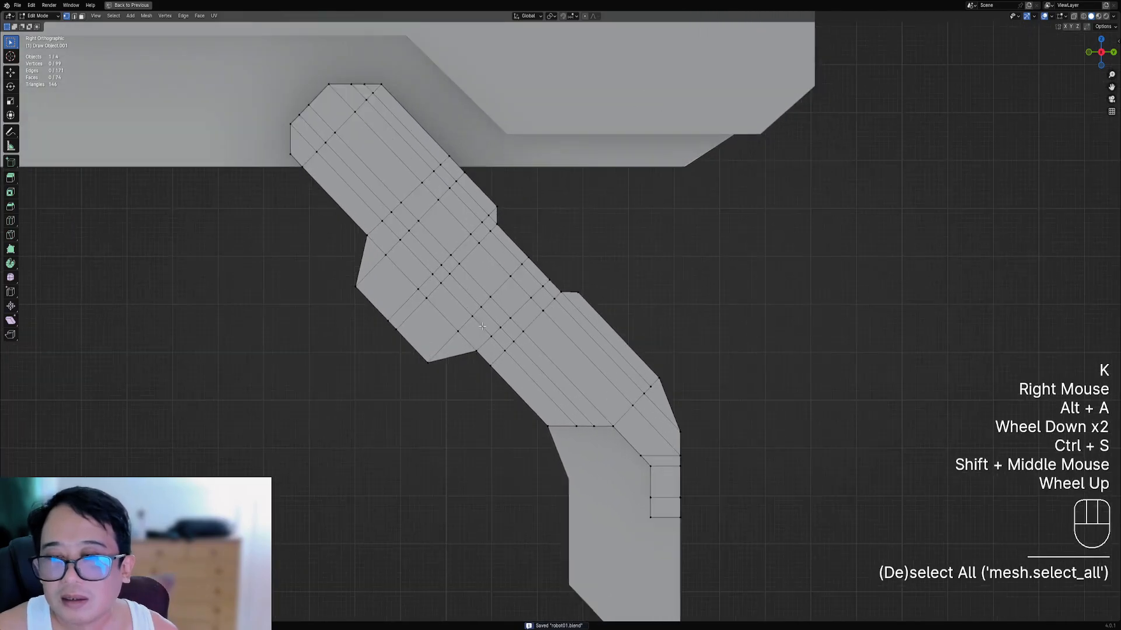
pyautogui.hotkey('ctrl', 'r')
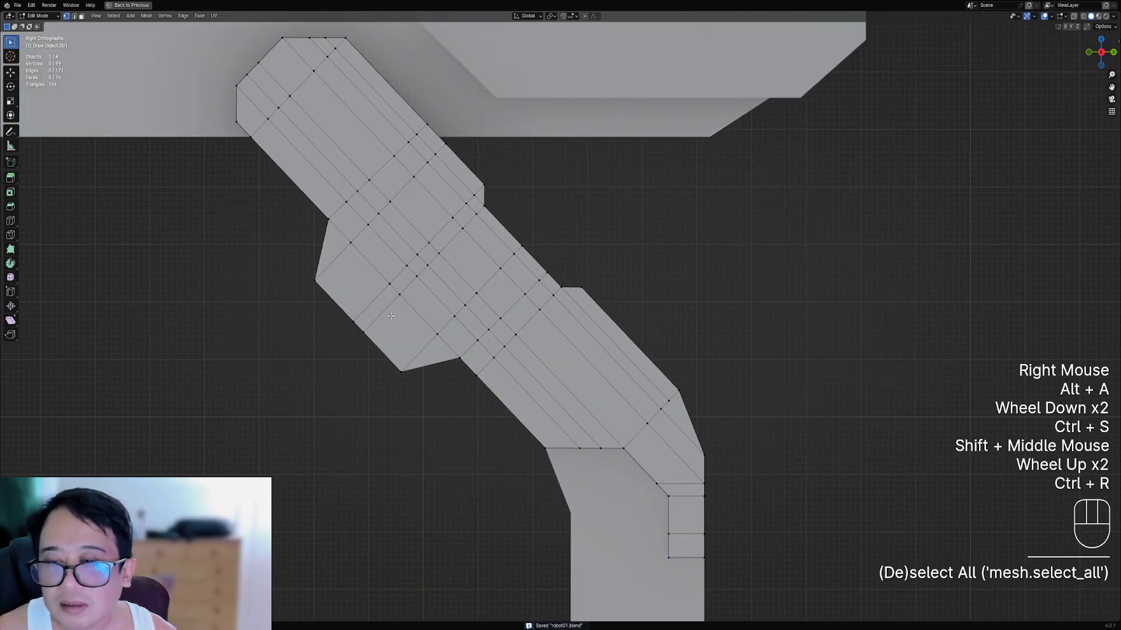
pyautogui.hotkey('ctrl', 'r')
pyautogui.click(379, 303)
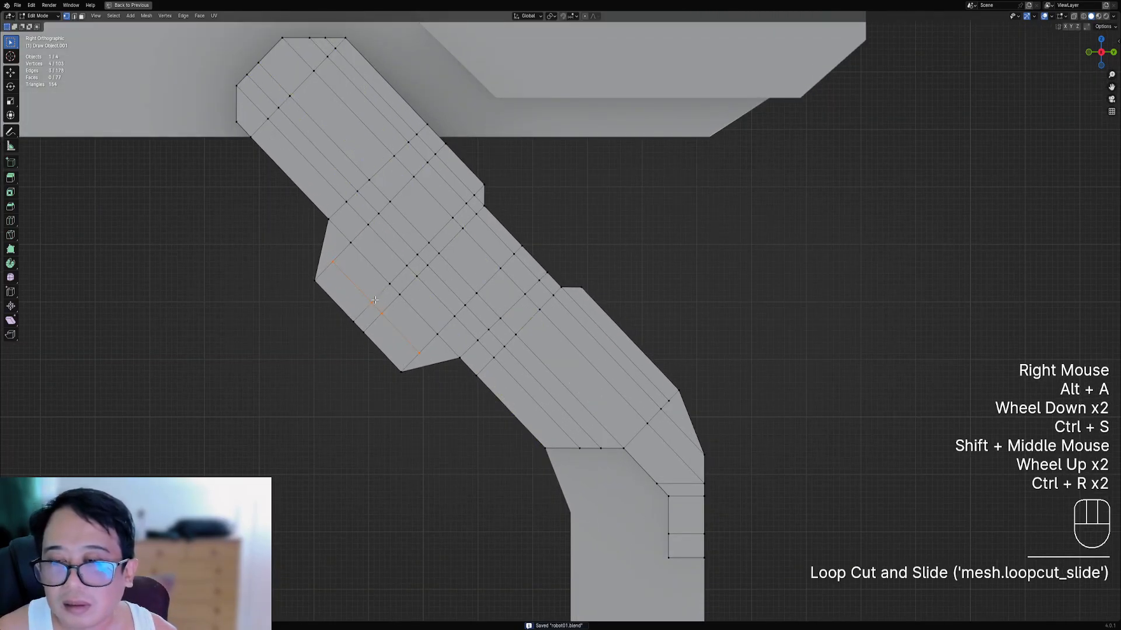
pyautogui.hotkey('alt', 'a')
pyautogui.scroll(-1, 408, 291)
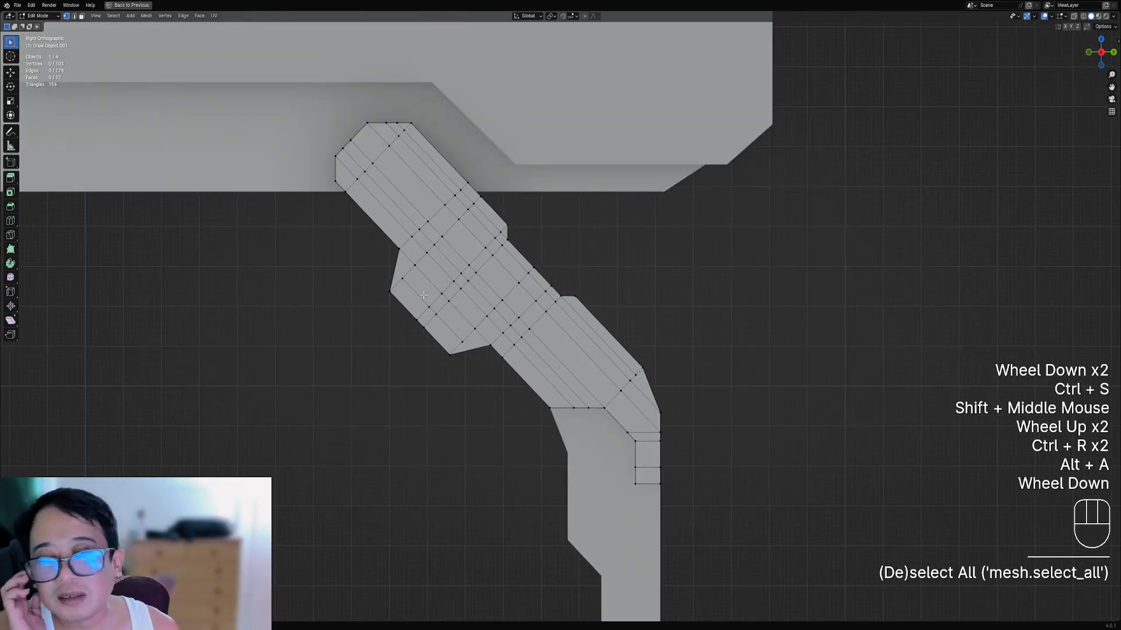
# - Add two evenly spaced loop cuts across the front leg's uppermost segment and clear the selection
pyautogui.hotkey('ctrl', 'r')
pyautogui.click(406, 198)
pyautogui.hotkey('alt', 'a')
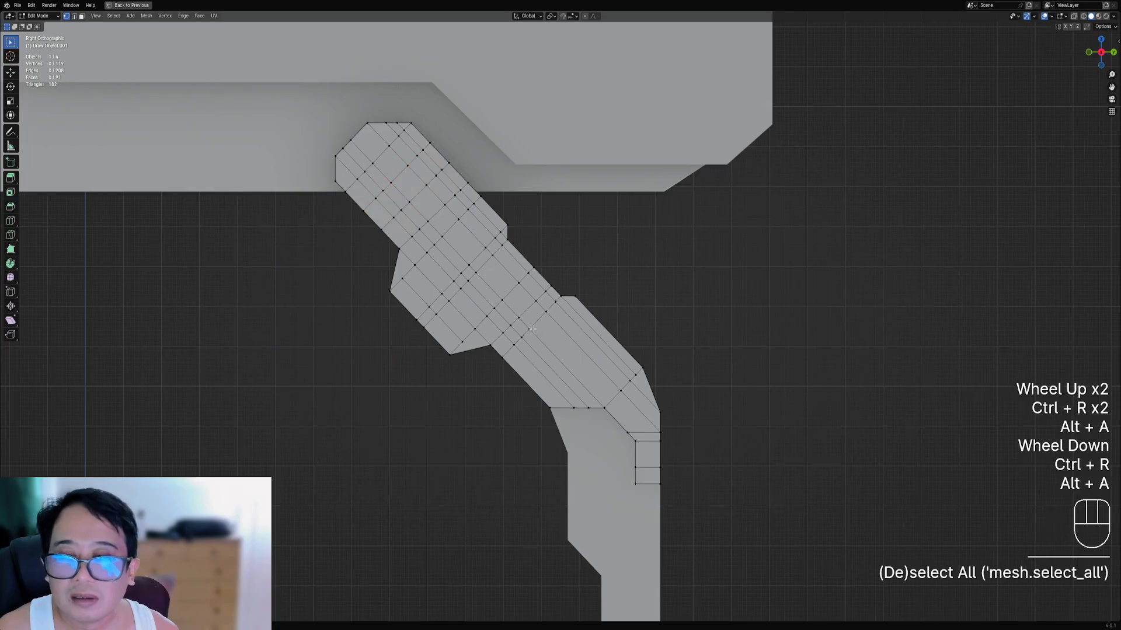
# - Try to add two loop cuts across the upper leg's segment just above the knee
pyautogui.scroll(-1, 561, 339)
pyautogui.keyDown('shift'); pyautogui.moveTo(561, 340); pyautogui.dragTo(498, 288, button='middle'); pyautogui.keyUp('shift')
pyautogui.scroll(1, 498, 288)
pyautogui.hotkey('ctrl', 'r')
pyautogui.click(517, 304)
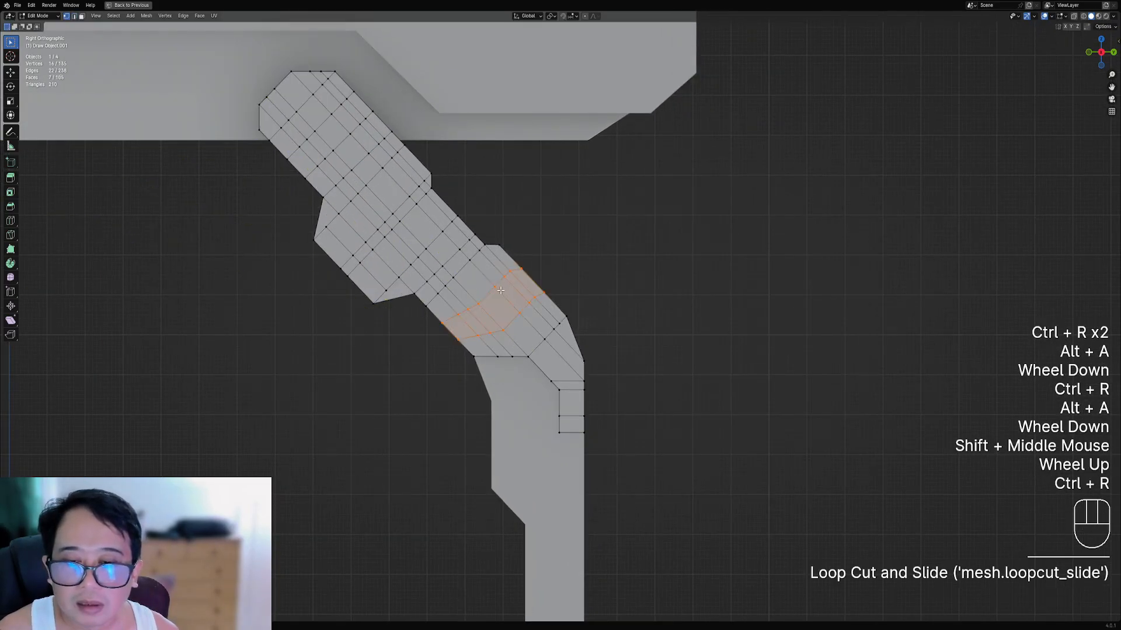
pyautogui.hotkey('alt', 'a')
pyautogui.hotkey('ctrl', 'z')
pyautogui.hotkey('ctrl', 'z')
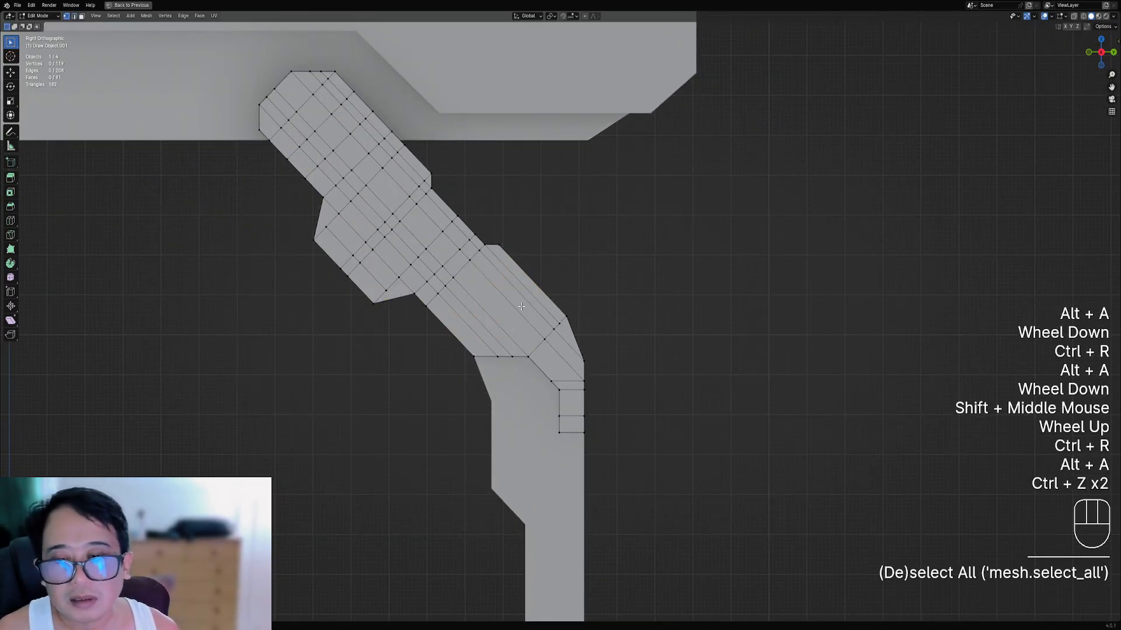
# - Align the view to the segment above the knee and knife one straight cut across its full width
pyautogui.press('3')
pyautogui.rightClick(500, 306)
pyautogui.press('shift+KP_7')
pyautogui.hotkey('alt', 'a')
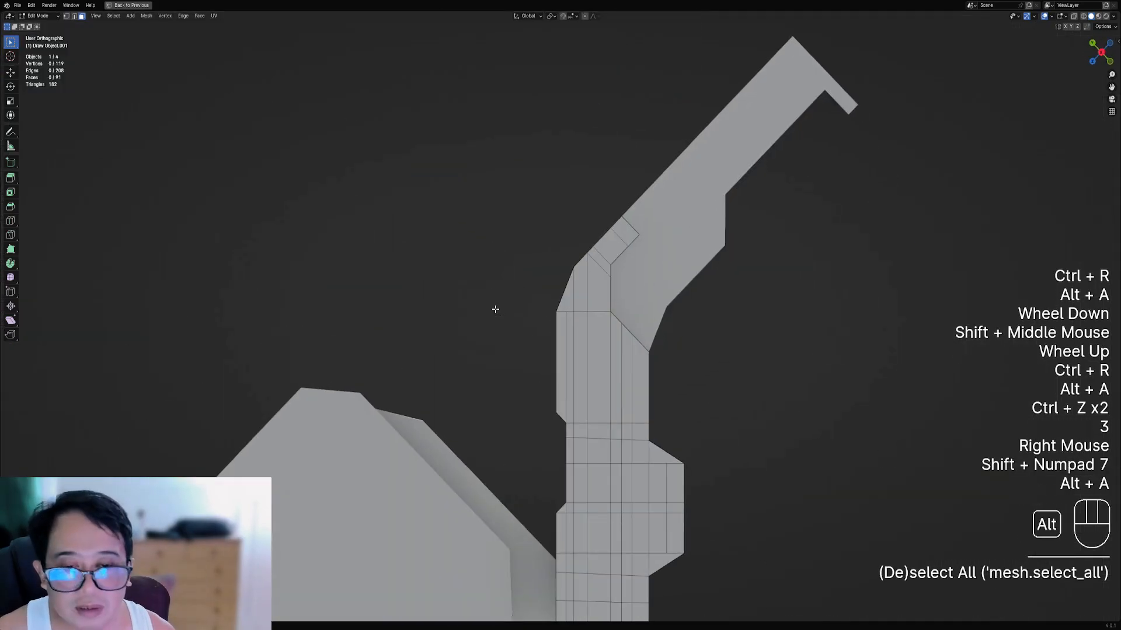
pyautogui.keyDown('shift'); pyautogui.moveTo(492, 310); pyautogui.dragTo(455, 286, button='middle'); pyautogui.keyUp('shift')
pyautogui.scroll(2, 582, 348)
pyautogui.press('k')
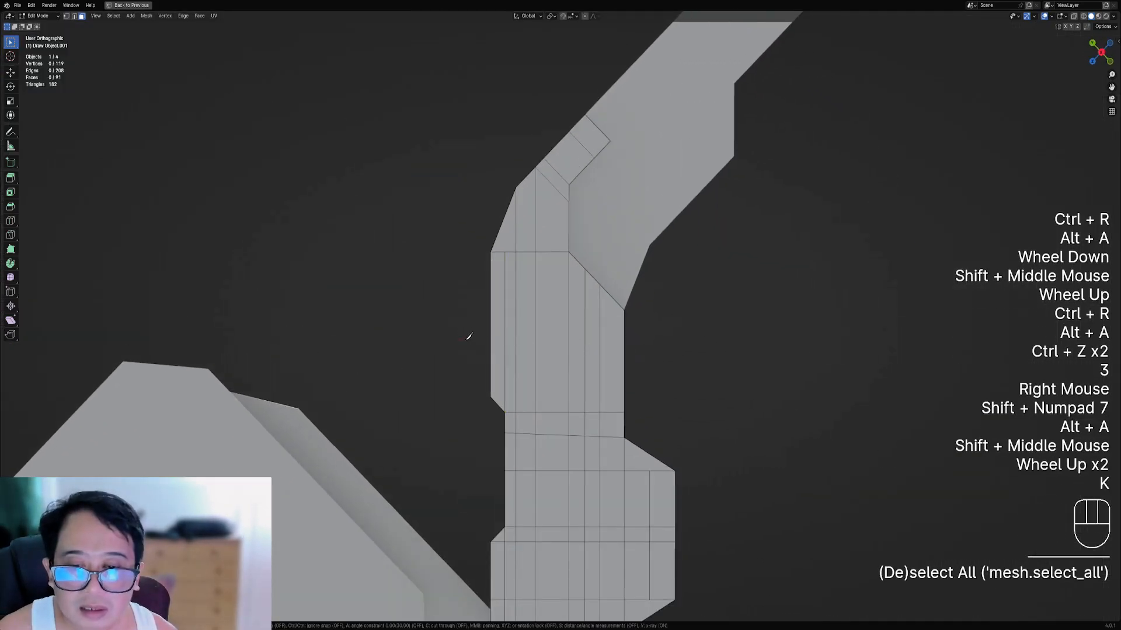
pyautogui.click(466, 339)
pyautogui.press('a')
pyautogui.click(656, 339)
pyautogui.press('Return')
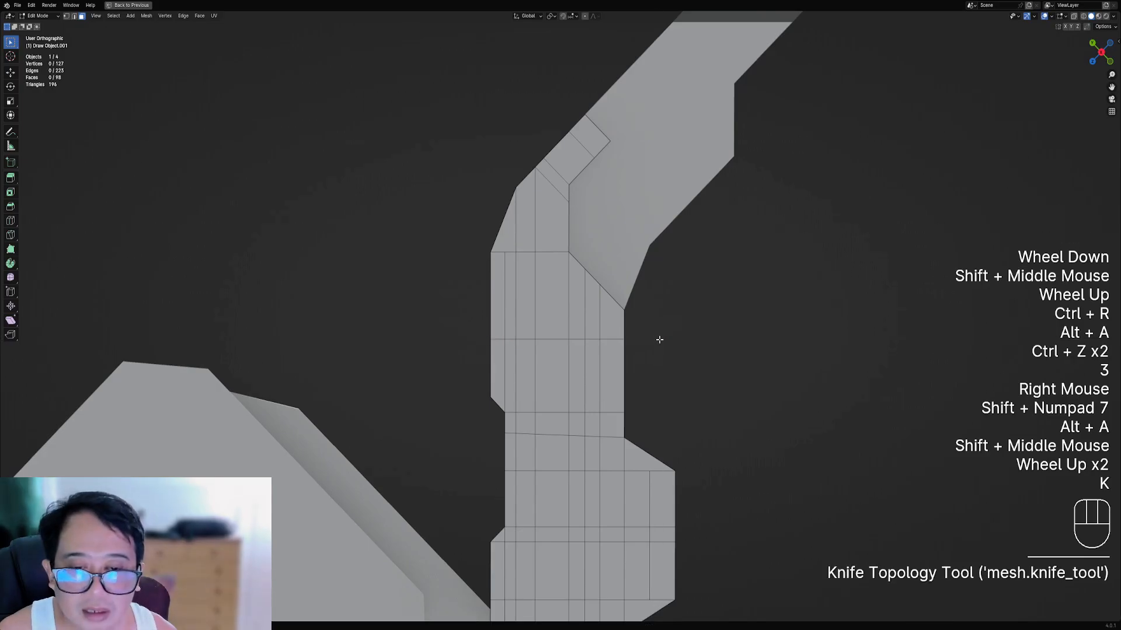
pyautogui.hotkey('alt', 'a')
# - Select the new crosswise edge loop above the knee and slide it slightly up the leg in the right side view
pyautogui.press('2')
pyautogui.keyDown('alt'); pyautogui.keyDown('shift'); pyautogui.rightClick(613, 339); pyautogui.keyUp('shift'); pyautogui.keyUp('alt')
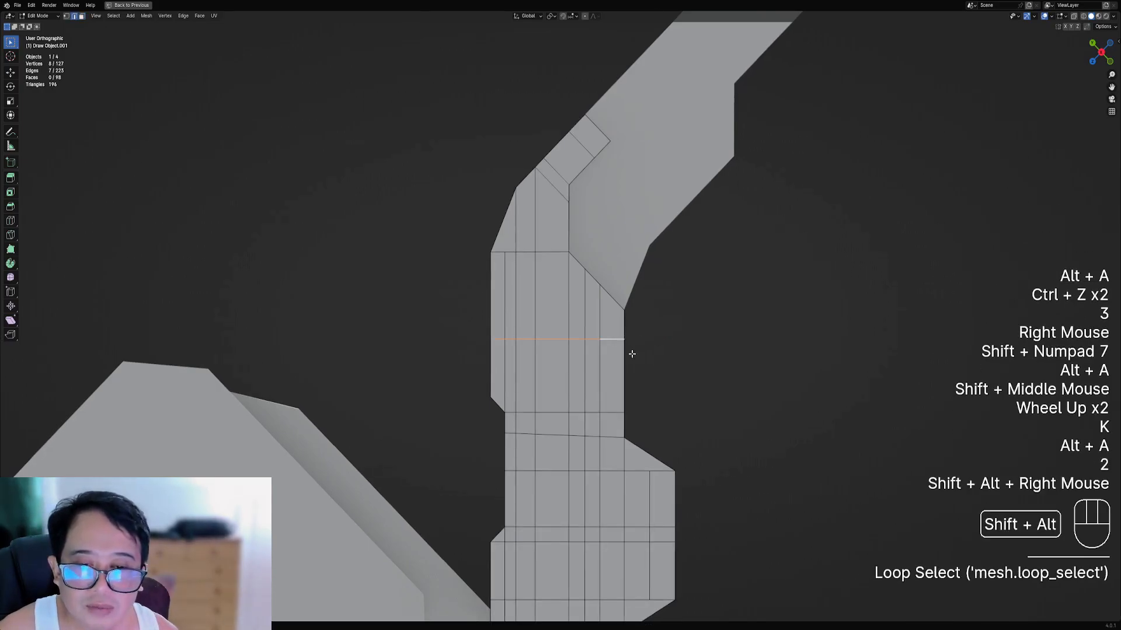
pyautogui.press('KP_3')
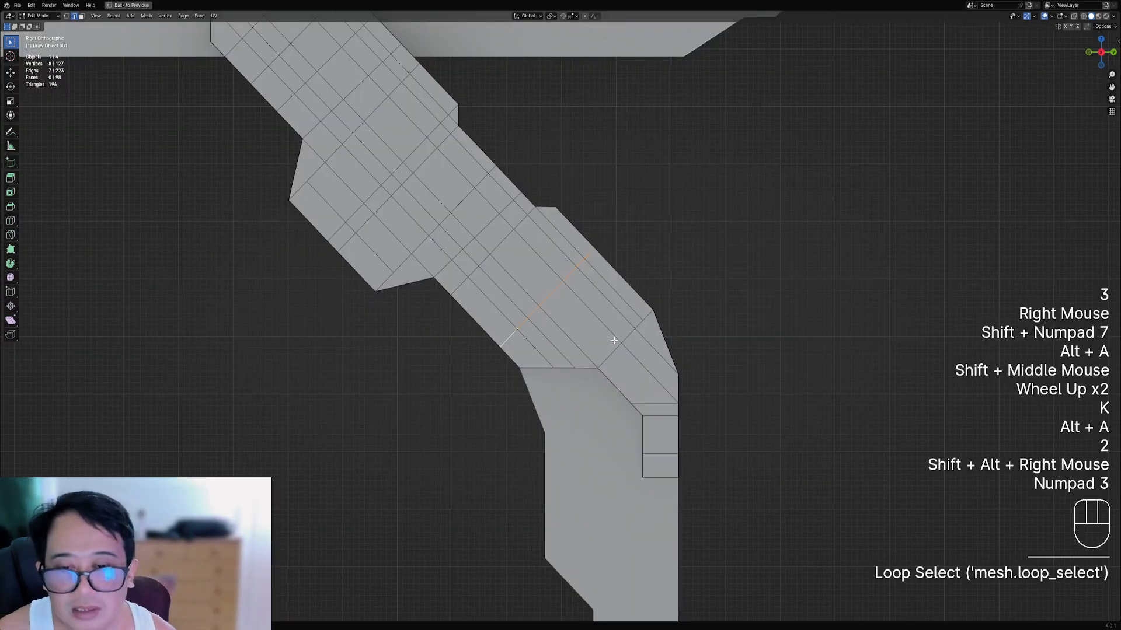
pyautogui.hotkey('ctrl', 'b')
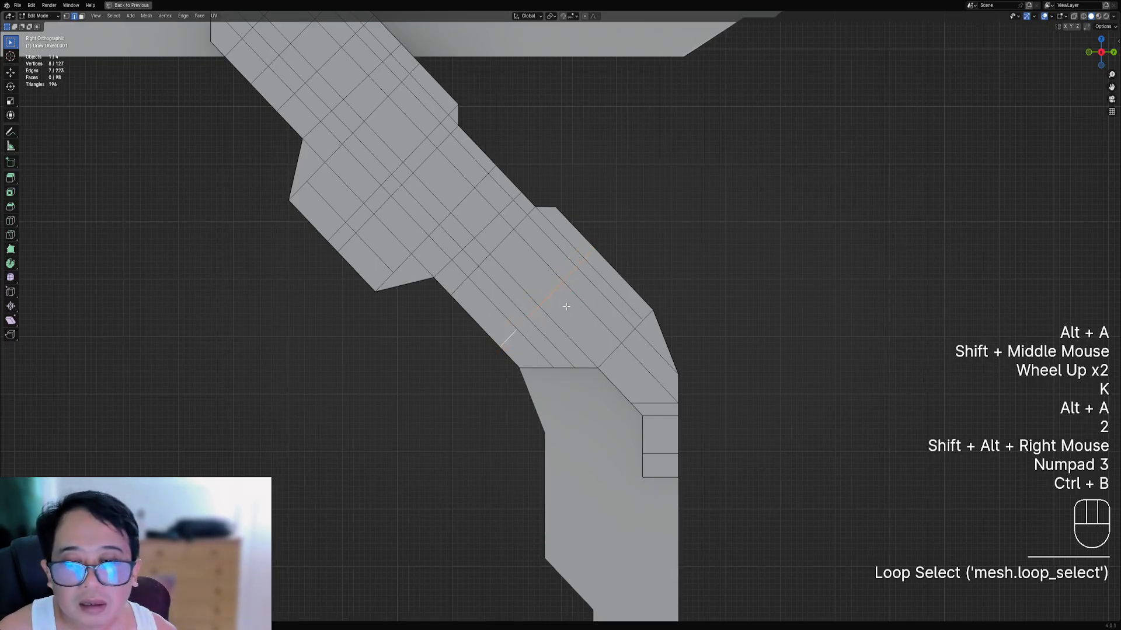
pyautogui.press('g')
pyautogui.press('g')
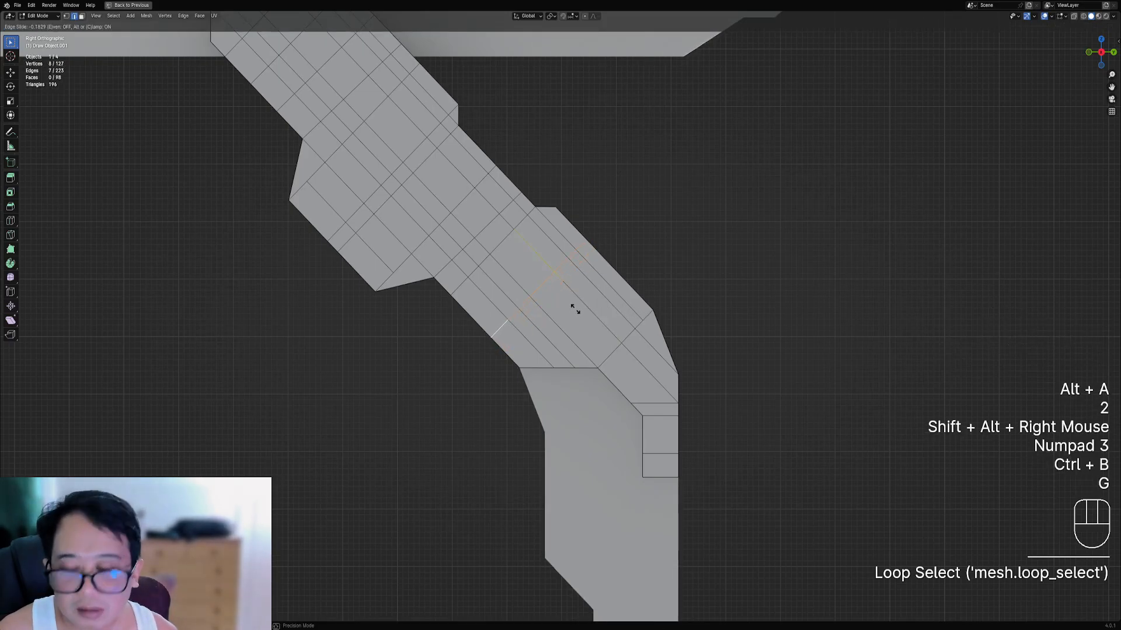
pyautogui.click(575, 309)
# - Bevel the slid edge loop into two parallel crosswise edges and clear the selection
pyautogui.hotkey('ctrl', 'b')
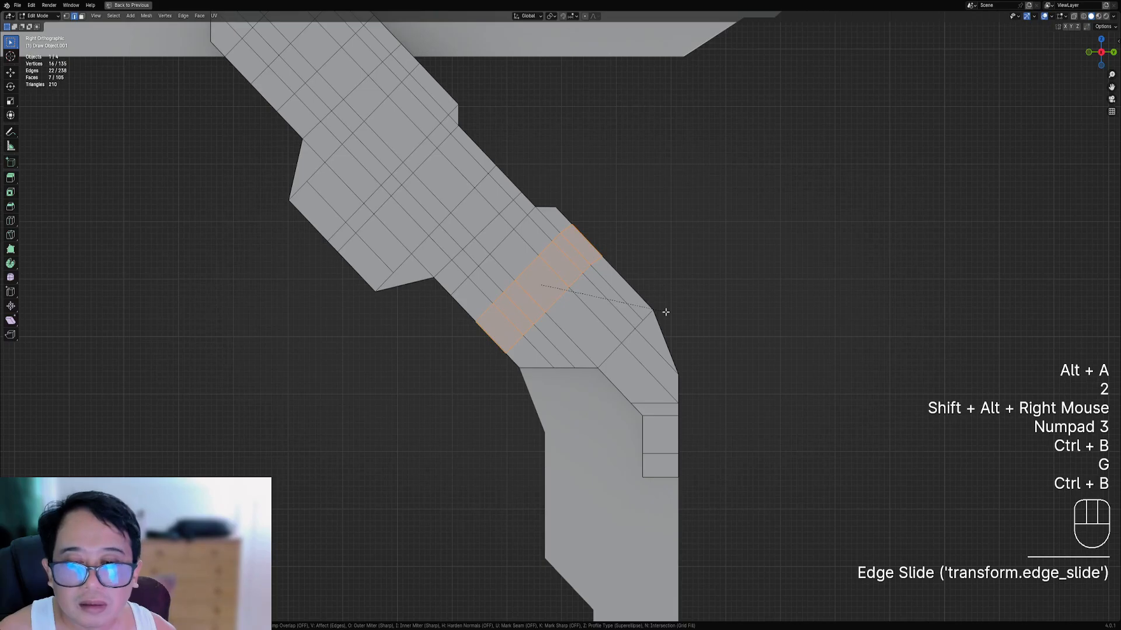
pyautogui.click(662, 308)
pyautogui.hotkey('alt', 'a')
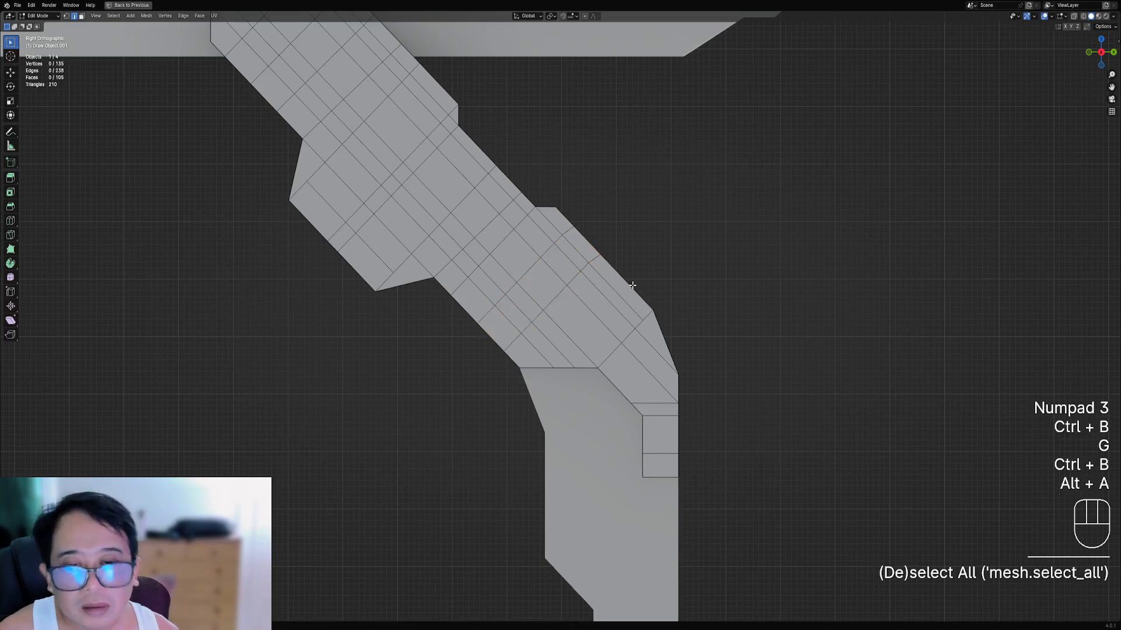
# - With the view aligned to the leg, knife two straight cuts across the narrow outer strip from the slanted edges' inner ends
pyautogui.keyDown('shift'); pyautogui.moveTo(631, 288); pyautogui.dragTo(587, 332, button='middle'); pyautogui.keyUp('shift')
pyautogui.scroll(2, 596, 326)
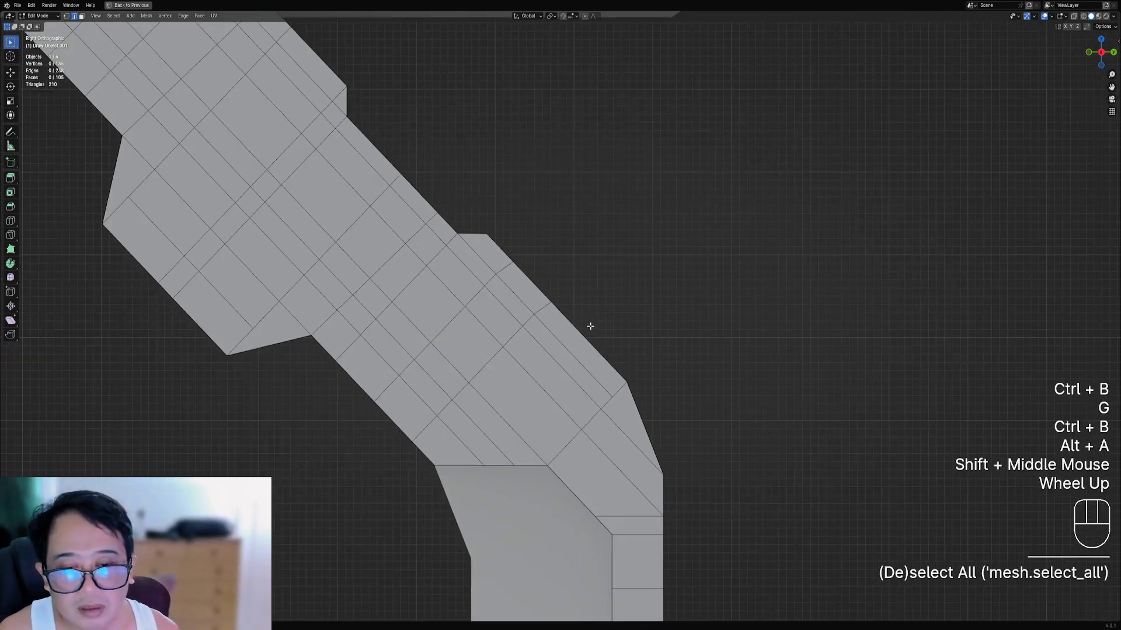
pyautogui.press('3')
pyautogui.rightClick(503, 324)
pyautogui.press('shift+KP_7')
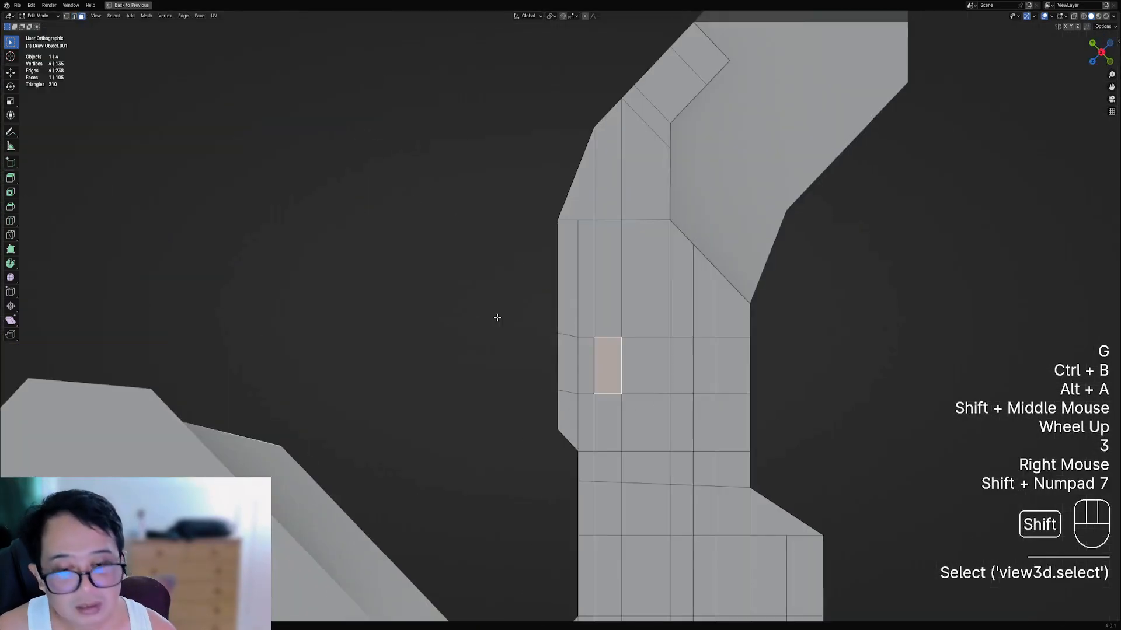
pyautogui.hotkey('alt', 'a')
pyautogui.press('k')
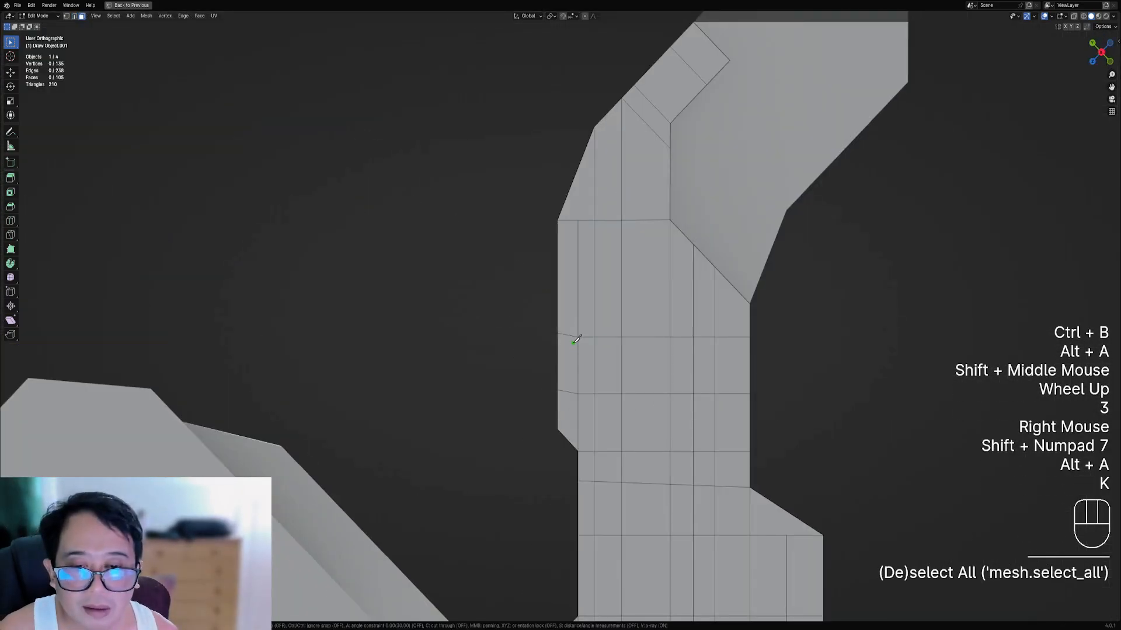
pyautogui.press('a')
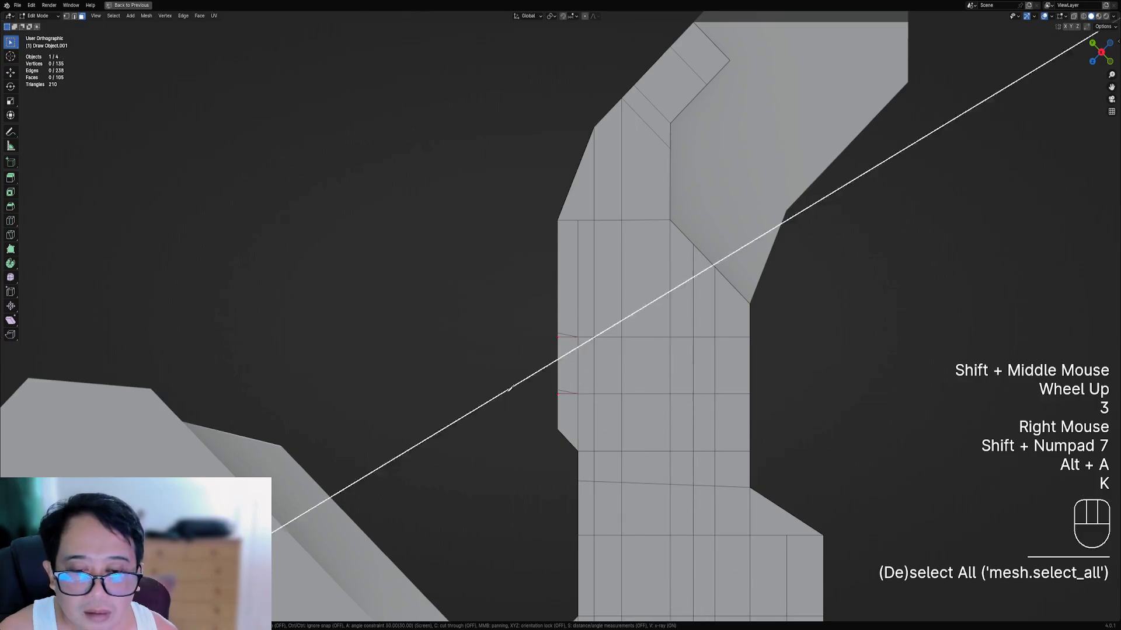
pyautogui.press('Return')
# - Dissolve the two slanted edges on the outer strip beside the new straight cuts
pyautogui.press('2')
pyautogui.rightClick(693, 292)
pyautogui.keyDown('shift'); pyautogui.rightClick(693, 365); pyautogui.keyUp('shift')
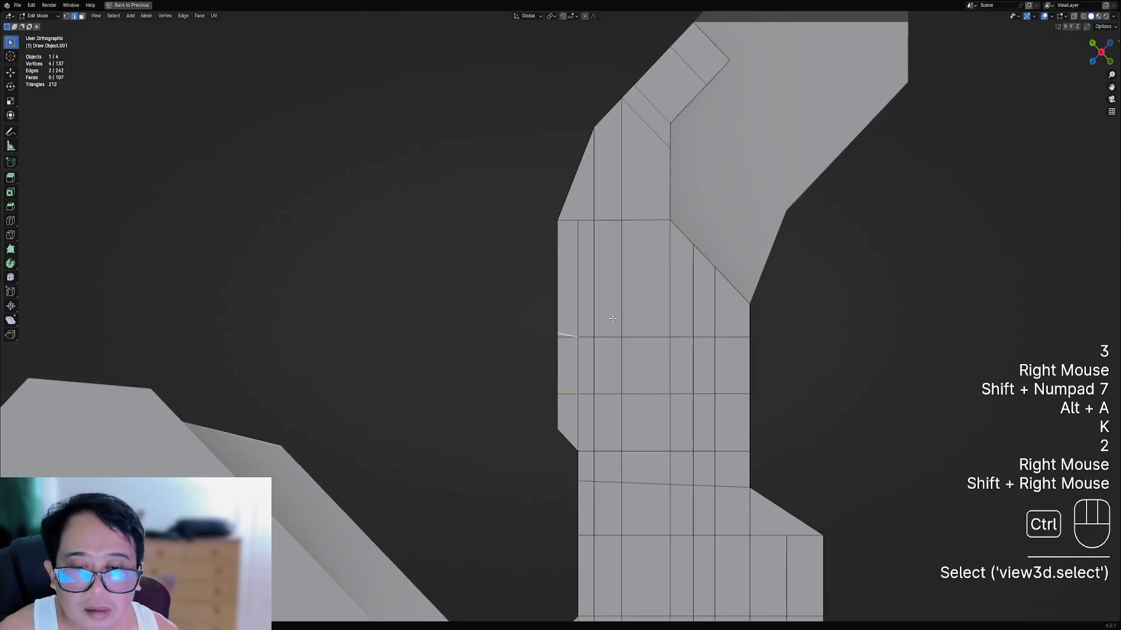
pyautogui.hotkey('ctrl', 'x')
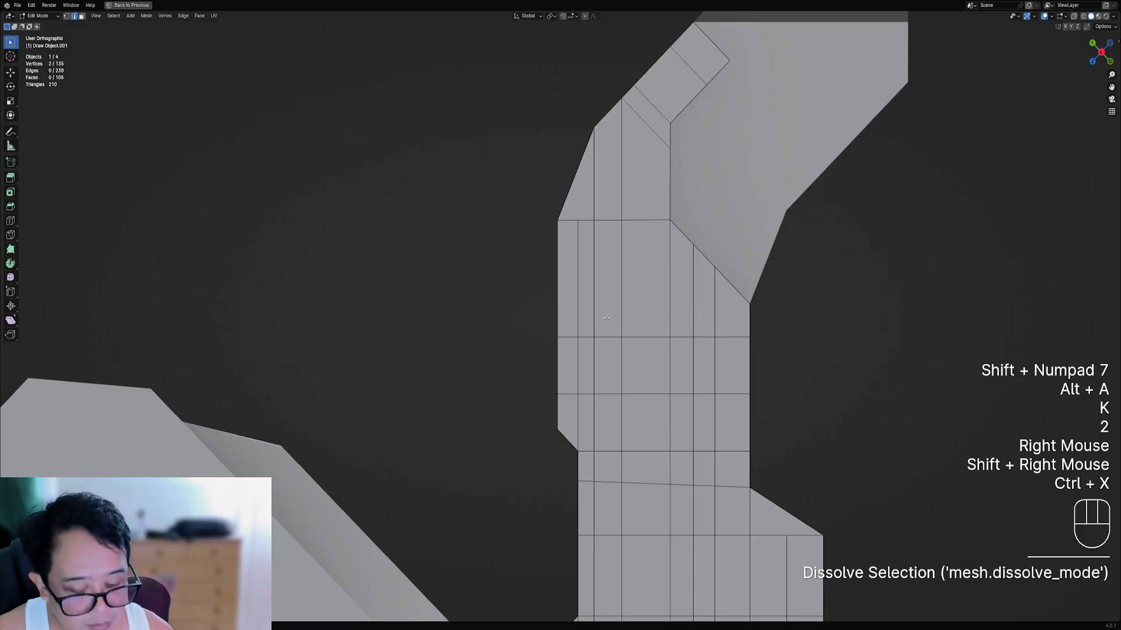
# - Return to Object Mode, select the leg object and run Creative Flow's Apply Mesh on it
pyautogui.press('KP_3')
pyautogui.scroll(-4, 607, 318)
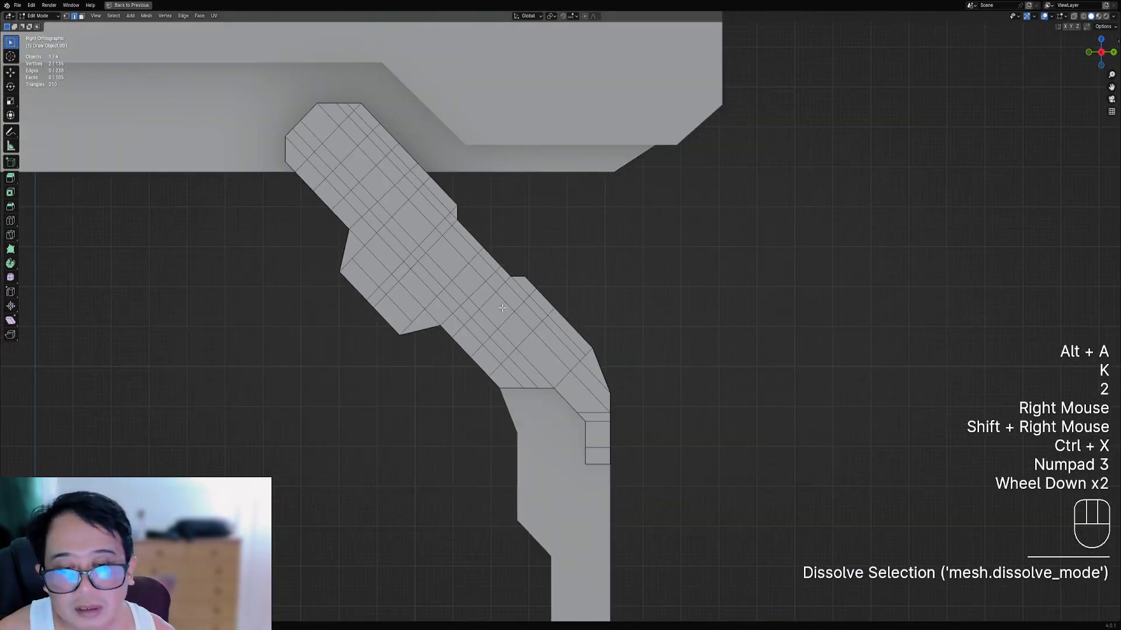
pyautogui.moveTo(612, 325); pyautogui.dragTo(588, 325, button='middle')
pyautogui.scroll(-3, 645, 325)
pyautogui.scroll(3, 586, 329)
pyautogui.scroll(-1, 628, 315)
pyautogui.press('Tab')
pyautogui.scroll(1, 583, 322)
pyautogui.rightClick(523, 290)
pyautogui.hotkey('shift', 'ctrl', 'x')
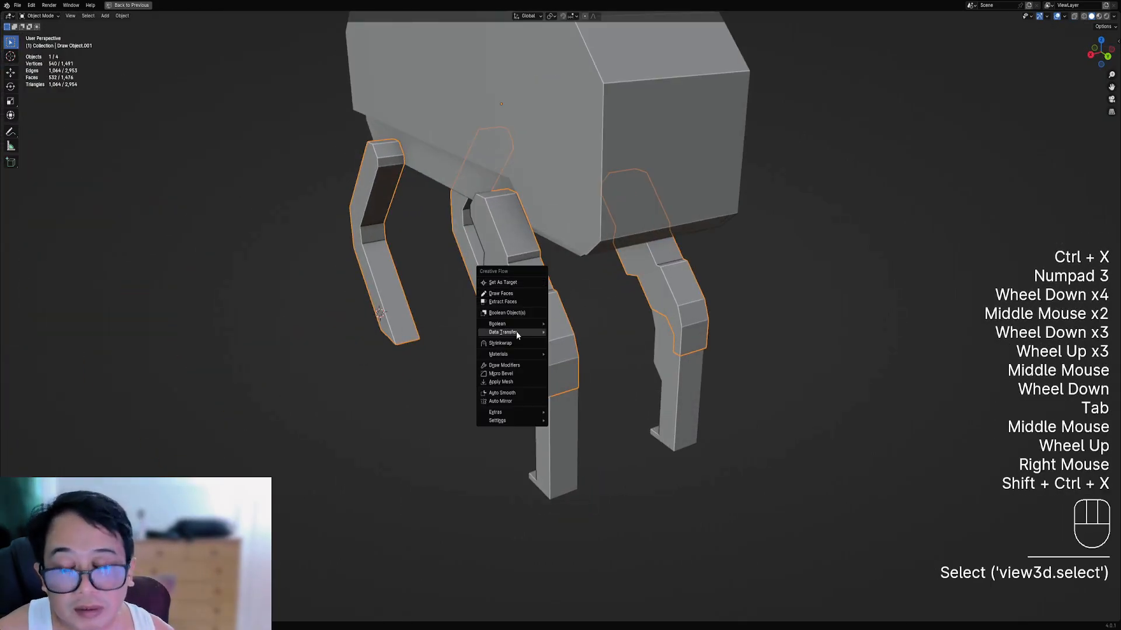
pyautogui.moveTo(517, 332)
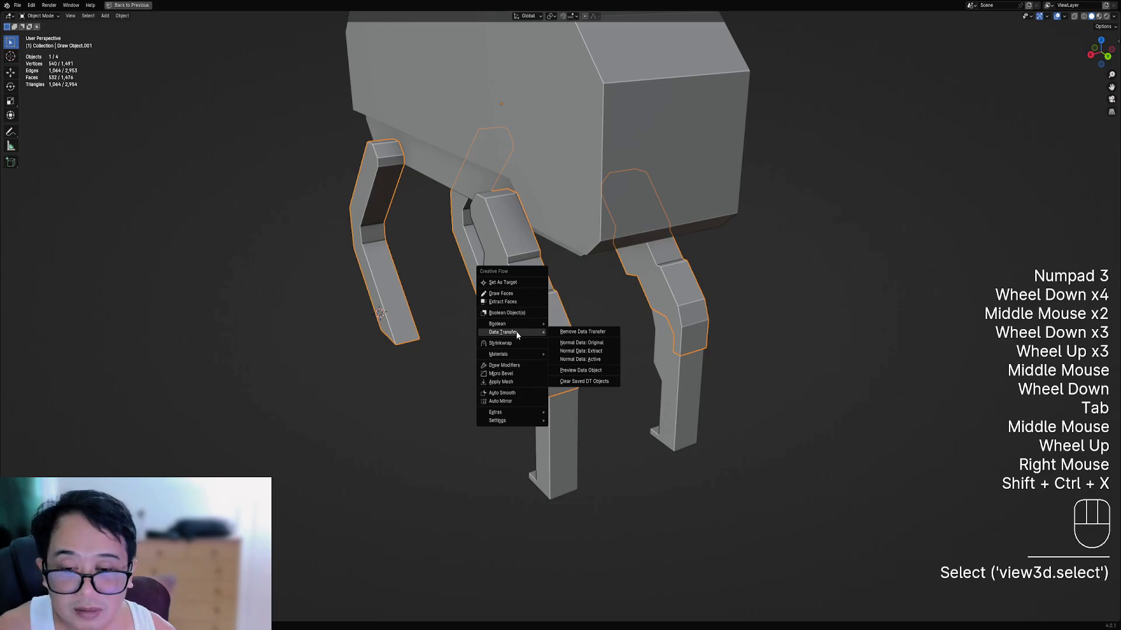
pyautogui.click(526, 382)
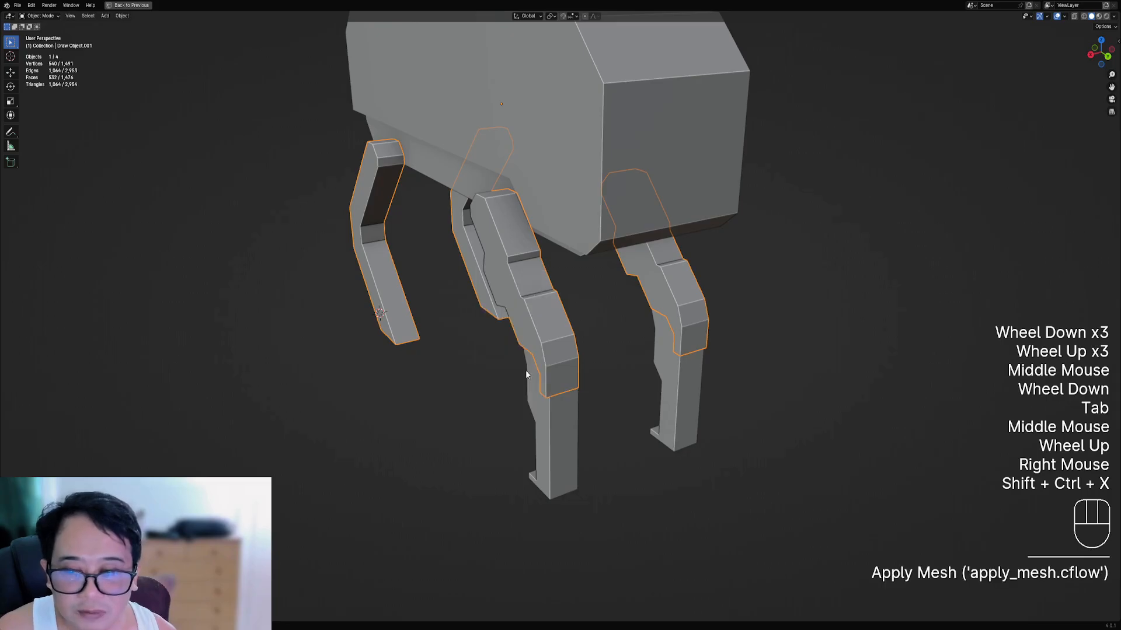
# - Add a loop cut around the middle of the front upper leg's thickness and clear the selection
pyautogui.press('Tab')
pyautogui.moveTo(526, 375); pyautogui.dragTo(578, 316, button='middle')
pyautogui.hotkey('ctrl', 'r')
pyautogui.click(532, 305)
pyautogui.click(532, 304)
pyautogui.hotkey('alt', 'a')
# - Auto Mirror the front upper leg from its detailed side face, check the mesh and save the file
pyautogui.press('Tab')
pyautogui.hotkey('ctrl', 'shift', 'x')
pyautogui.click(577, 317)
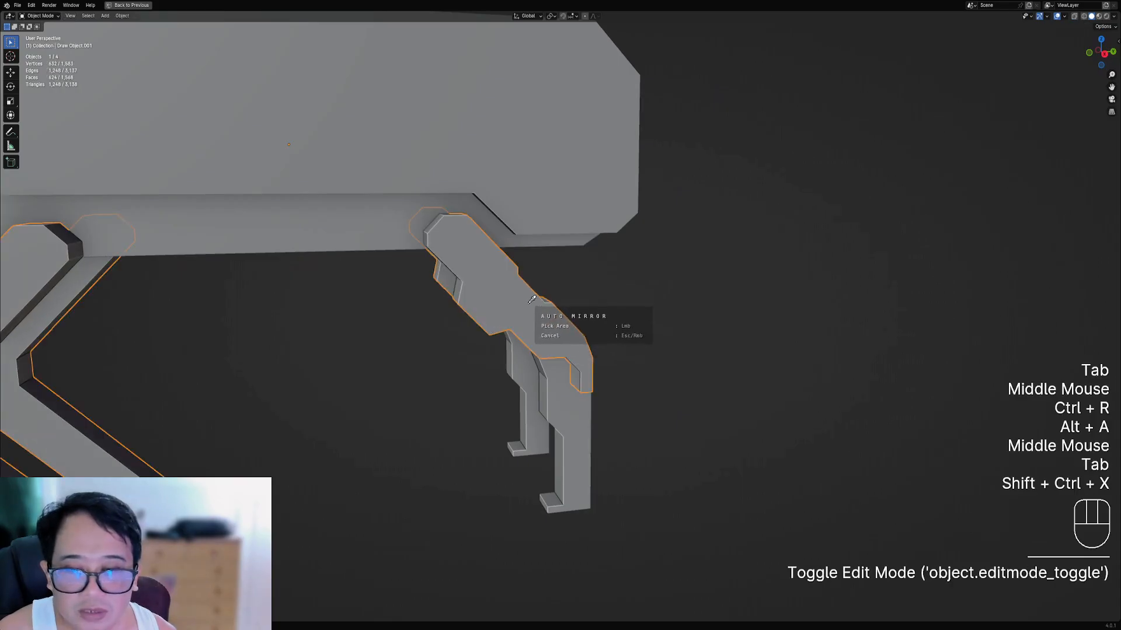
pyautogui.click(528, 302)
pyautogui.scroll(-5, 628, 321)
pyautogui.press('Tab')
pyautogui.moveTo(628, 320); pyautogui.dragTo(607, 324, button='middle')
pyautogui.press('Tab')
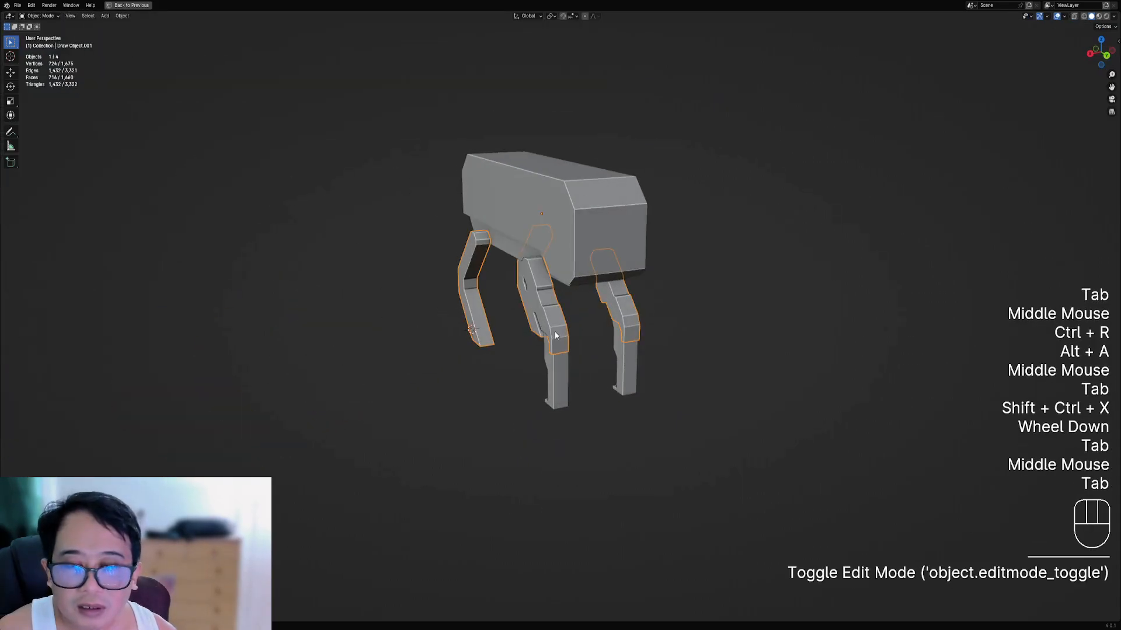
pyautogui.hotkey('ctrl', 's')
# - Select the leg object again and open its mesh for editing at the rear leg in the right side view
pyautogui.moveTo(494, 346); pyautogui.dragTo(593, 365, button='middle')
pyautogui.hotkey('alt', 'a')
pyautogui.scroll(-2, 506, 334)
pyautogui.scroll(2, 532, 318)
pyautogui.rightClick(532, 317)
pyautogui.press('Tab')
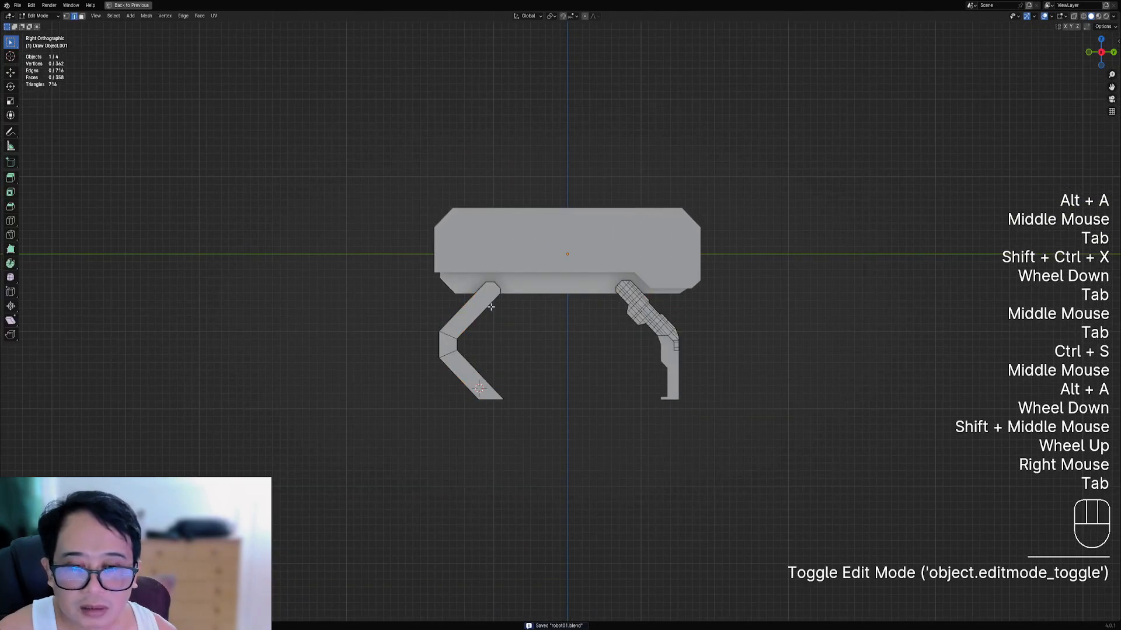
pyautogui.scroll(1, 493, 315)
pyautogui.press('Tab')
pyautogui.press('Tab')
pyautogui.scroll(-1, 494, 315)
pyautogui.keyDown('shift'); pyautogui.scroll(1, 516, 324); pyautogui.keyUp('shift')
pyautogui.scroll(1, 516, 325)
pyautogui.keyDown('shift'); pyautogui.moveTo(474, 341); pyautogui.dragTo(523, 315, button='middle'); pyautogui.keyUp('shift')
pyautogui.press('Tab')
pyautogui.scroll(1, 523, 315)
pyautogui.press('Tab')
pyautogui.scroll(2, 523, 316)
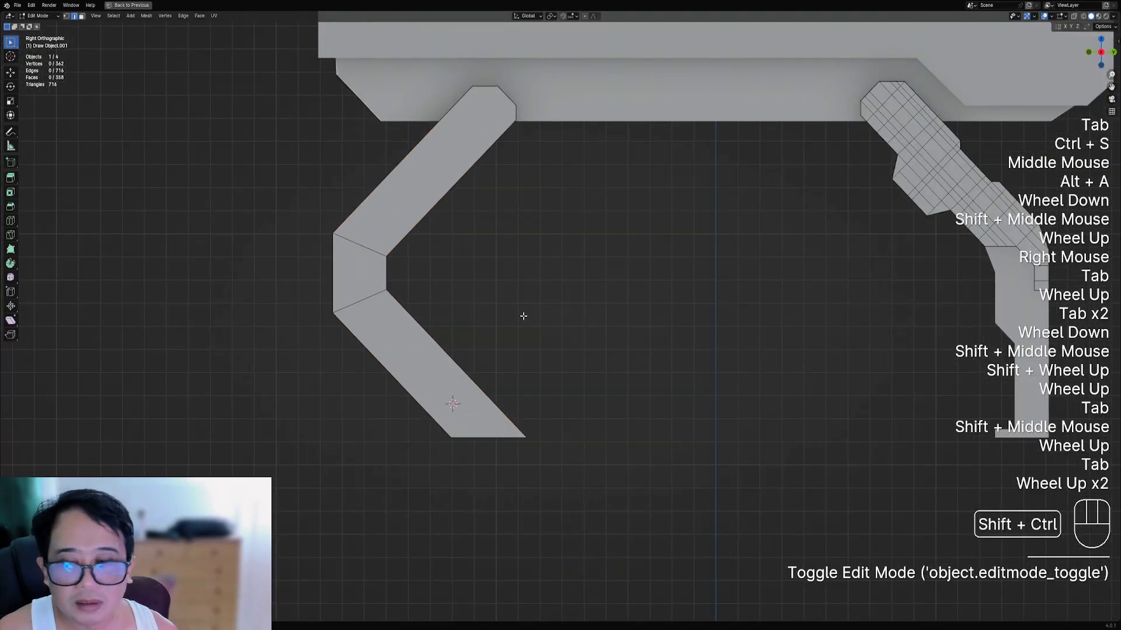
# - Try to draw a stepped polygonal cut with Cut Through off along the rear lower leg's front-facing edge and delete the cut faces
pyautogui.hotkey('shift', 'ctrl', 'x')
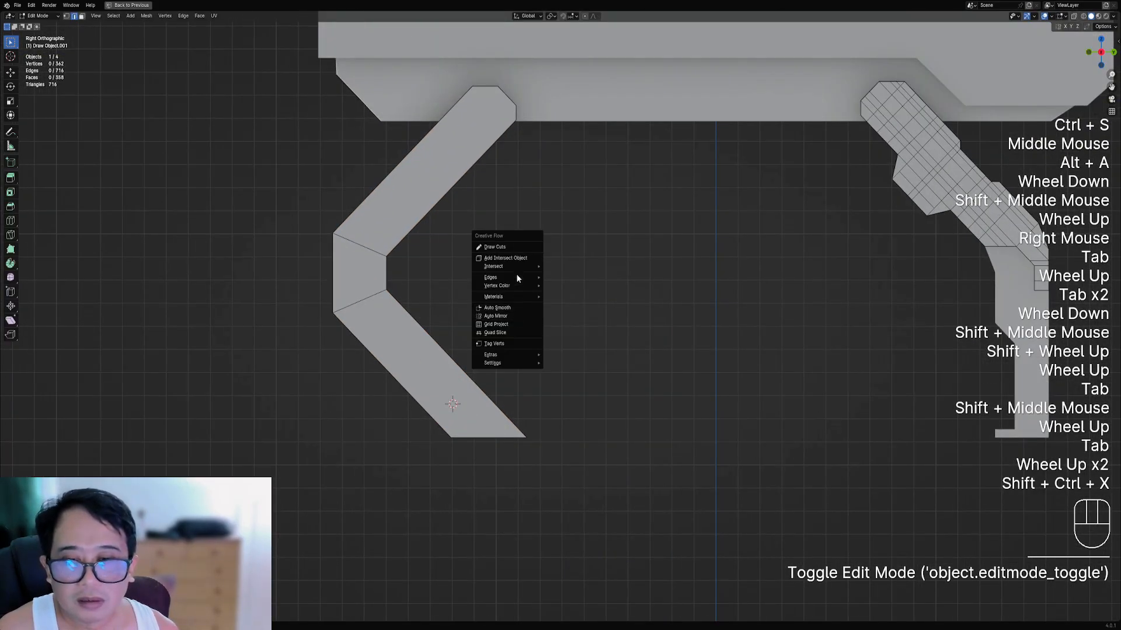
pyautogui.click(495, 247)
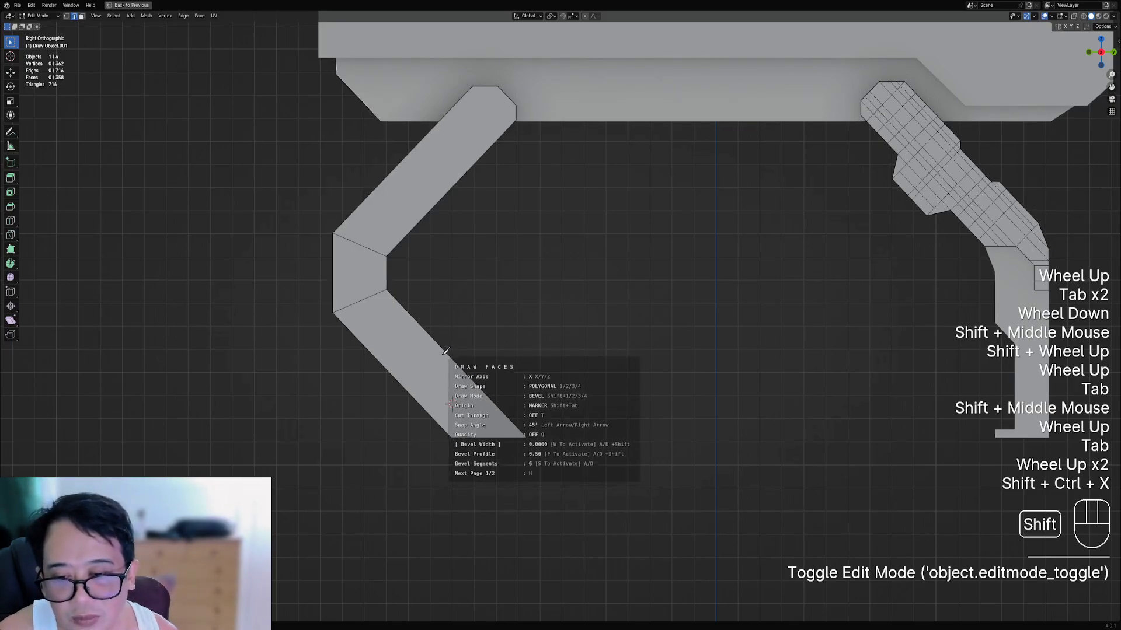
pyautogui.press('v')
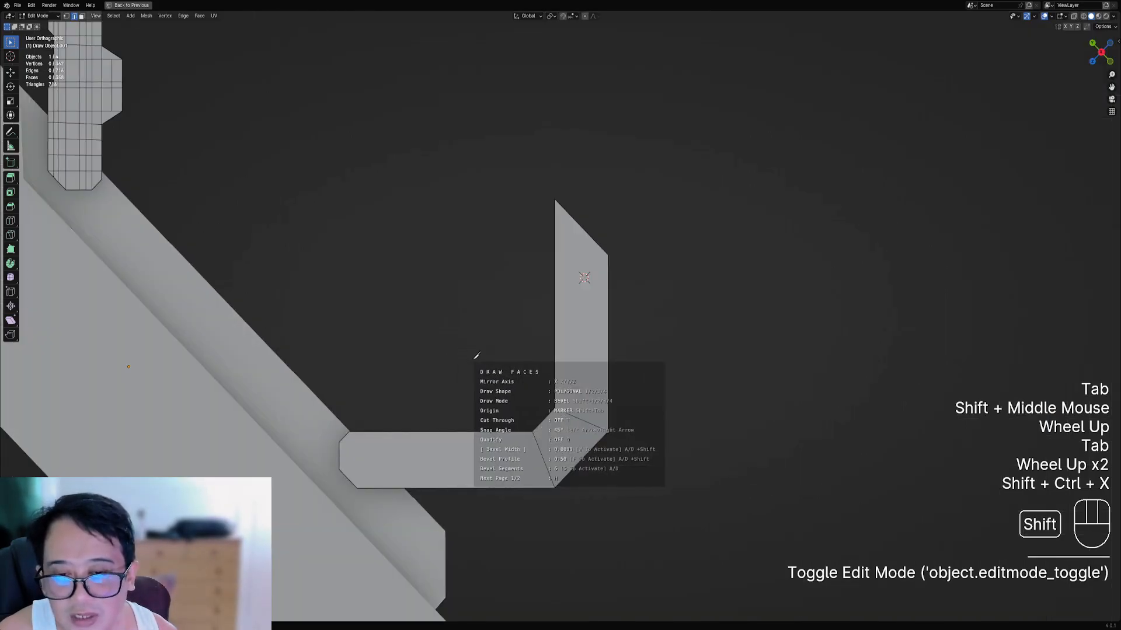
pyautogui.scroll(-2, 601, 328)
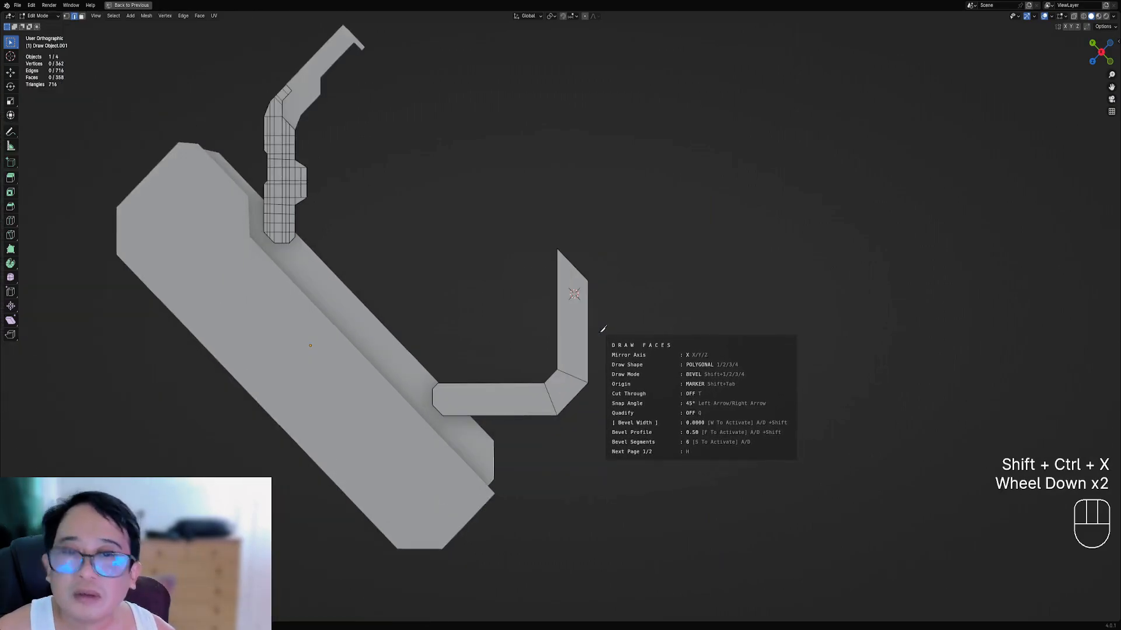
pyautogui.scroll(2, 601, 329)
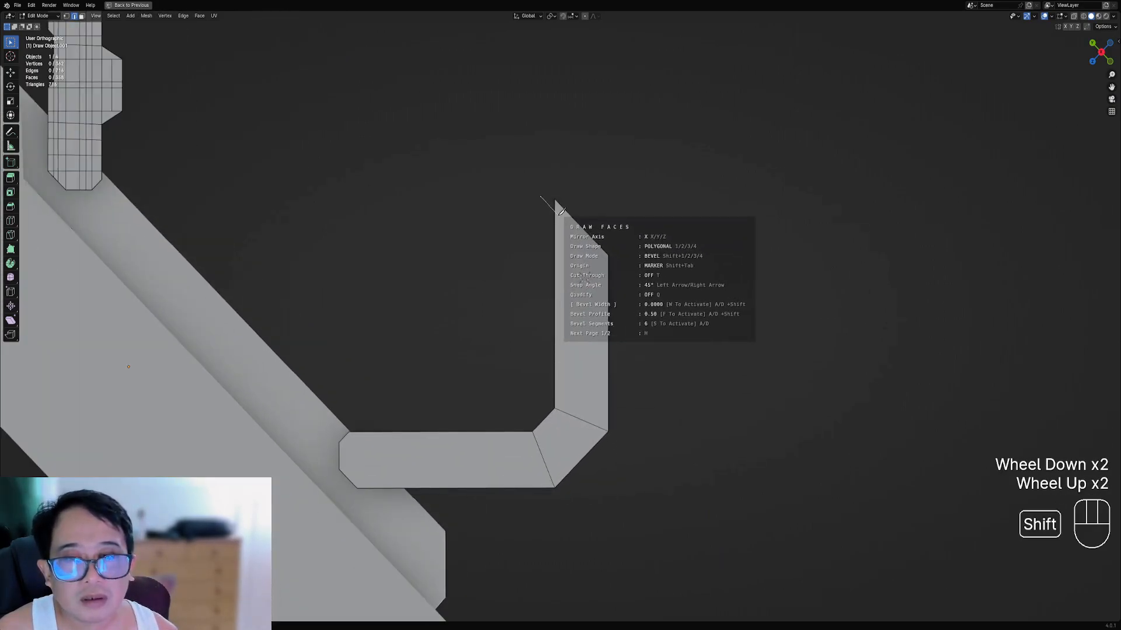
pyautogui.click(584, 243)
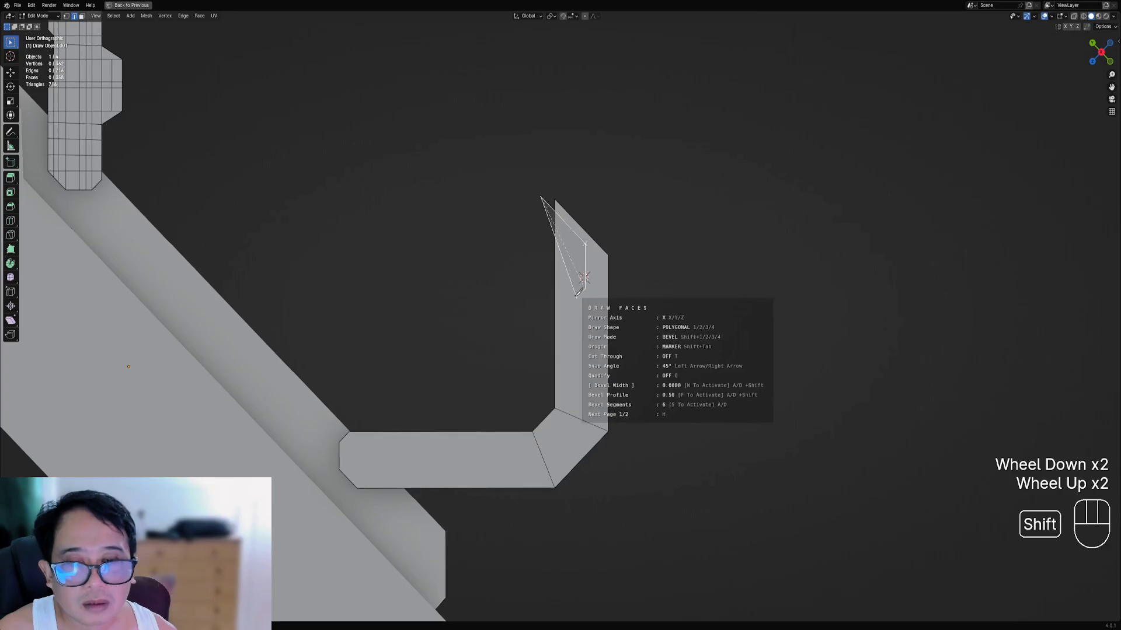
pyautogui.click(561, 314)
pyautogui.click(560, 377)
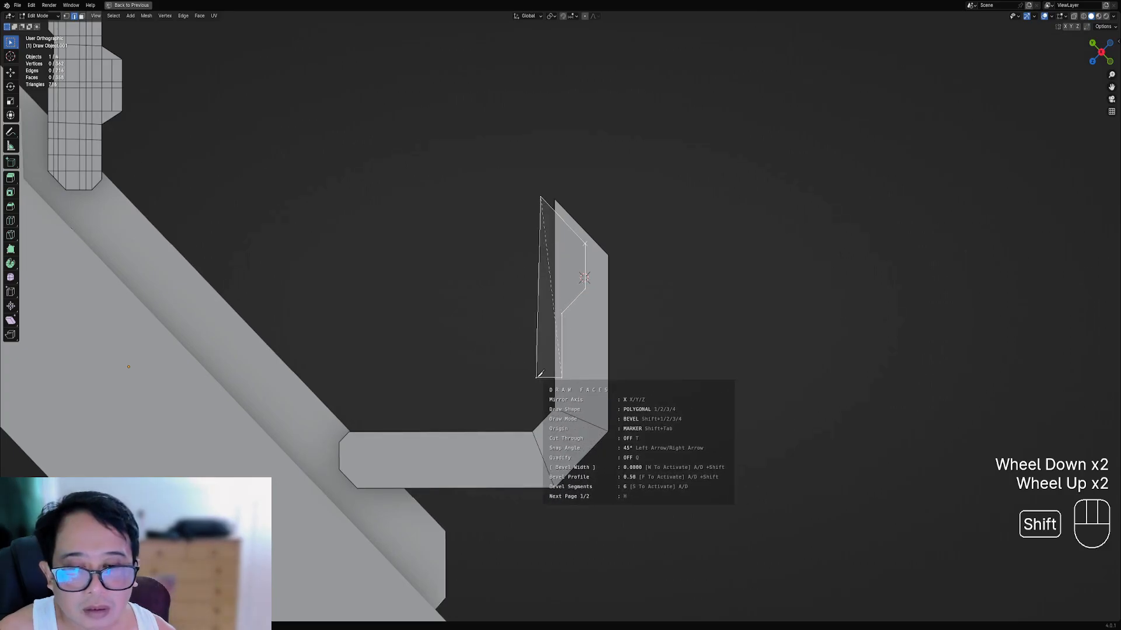
pyautogui.click(535, 377)
pyautogui.rightClick(475, 301)
pyautogui.press('x')
pyautogui.click(489, 265)
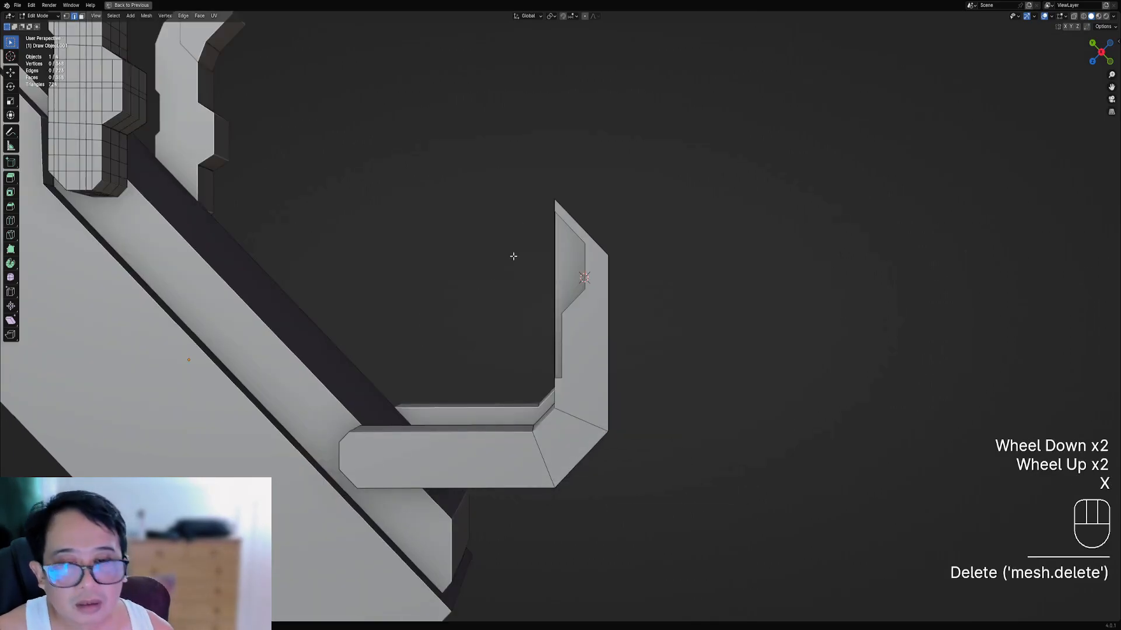
# - Check the cut on the rear lower leg from an angle and undo both the face deletion and the drawn cut
pyautogui.press('KP_1')
pyautogui.scroll(-2, 460, 251)
pyautogui.moveTo(460, 250); pyautogui.dragTo(519, 299, button='middle')
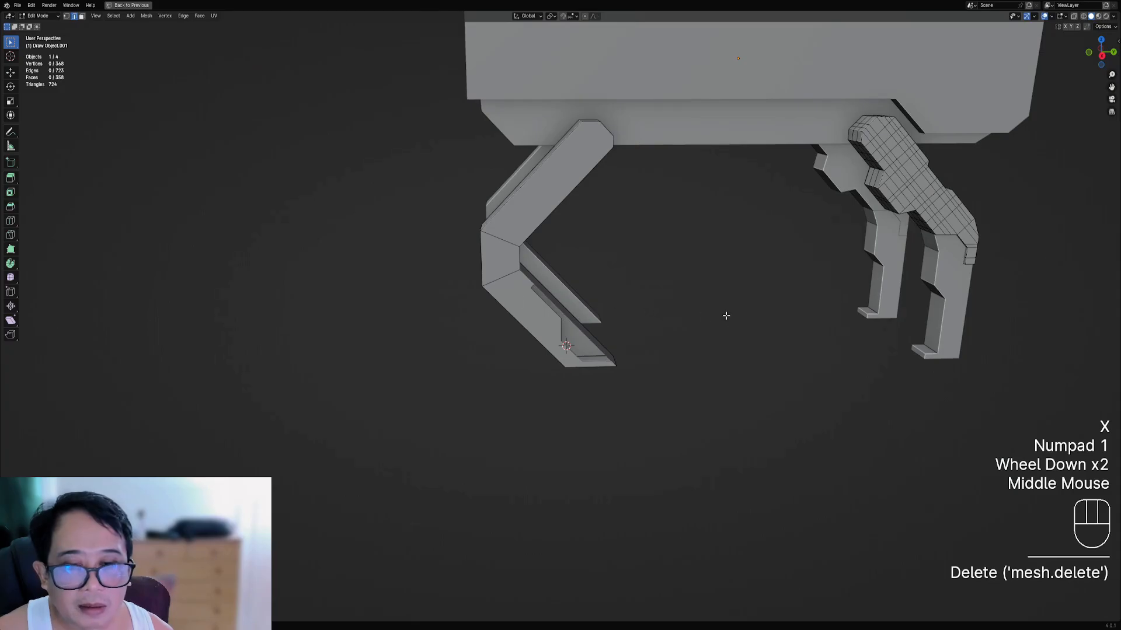
pyautogui.moveTo(726, 315)
pyautogui.mouseDown(button='middle')
pyautogui.moveTo(776, 312)
pyautogui.moveTo(729, 311)
pyautogui.mouseUp(button='middle')
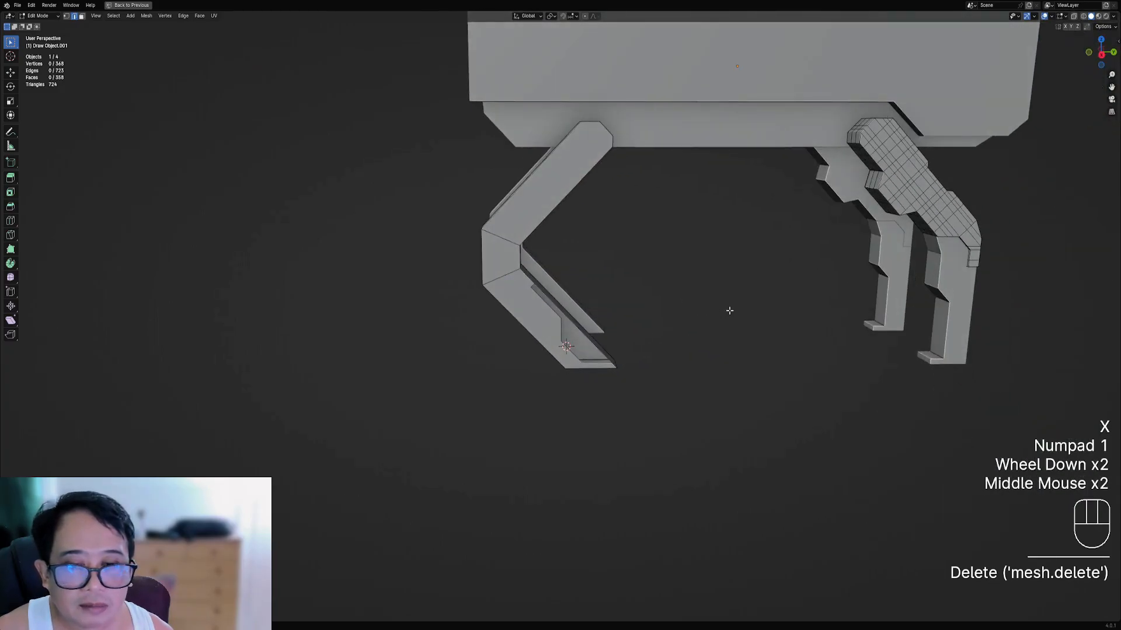
pyautogui.hotkey('ctrl', 'z')
pyautogui.hotkey('ctrl', 'z')
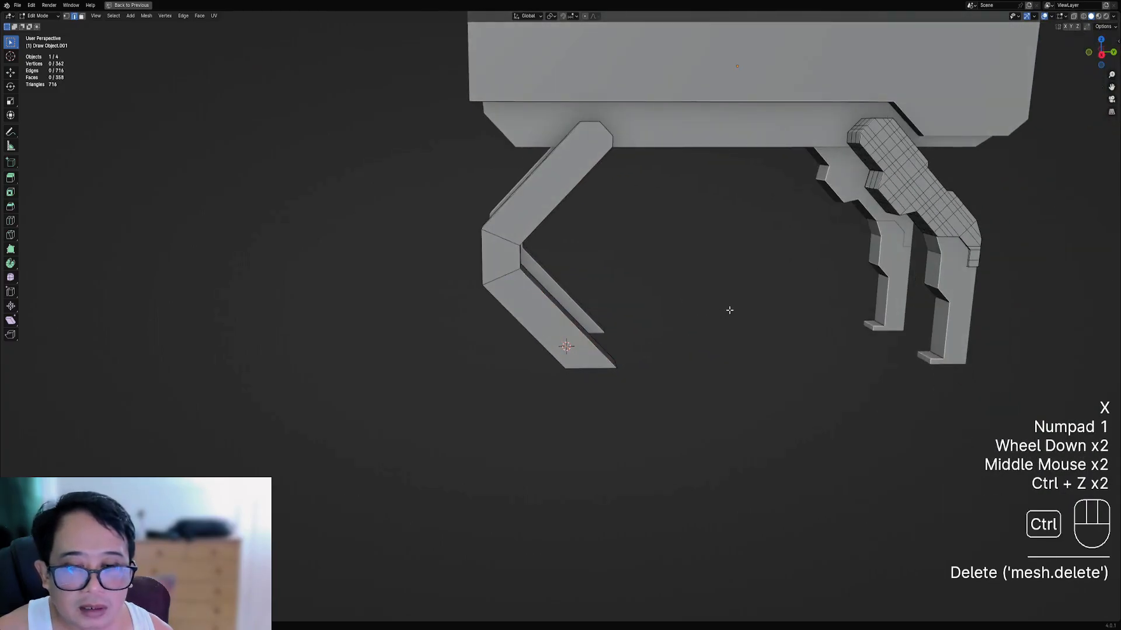
# - Inspect the front lower leg in Object Mode, and reopen the rear leg's mesh for editing in the right side view
pyautogui.press('Tab')
pyautogui.rightClick(947, 300)
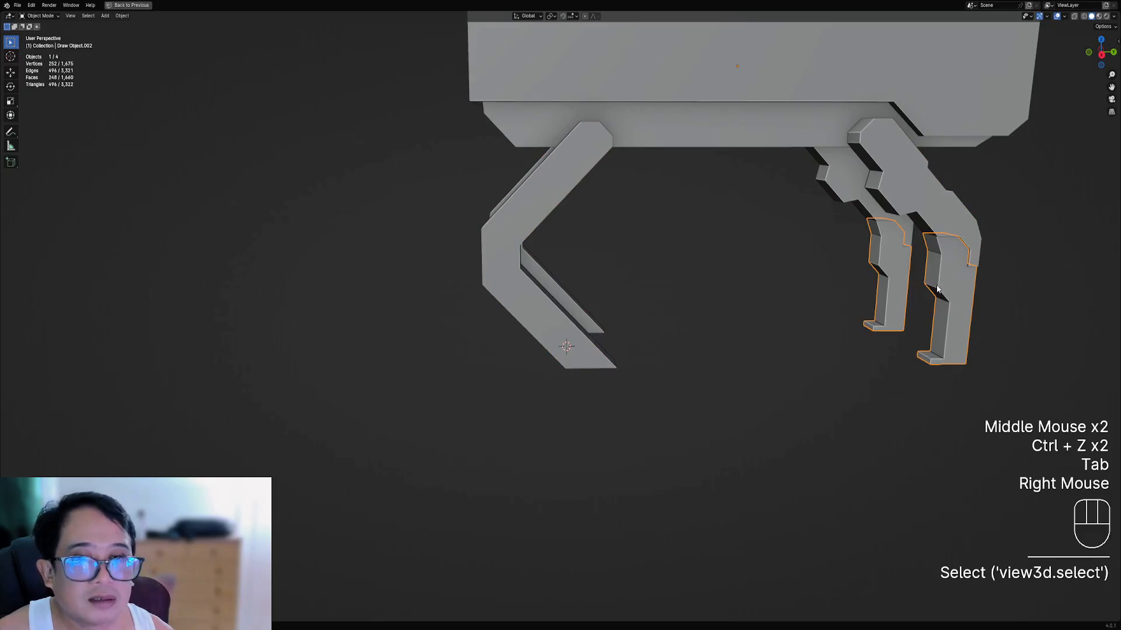
pyautogui.moveTo(660, 331); pyautogui.dragTo(589, 298, button='middle')
pyautogui.rightClick(547, 250)
pyautogui.press('Tab')
pyautogui.moveTo(549, 252); pyautogui.dragTo(603, 290, button='middle')
pyautogui.scroll(2, 598, 302)
pyautogui.hotkey('shift', 'ctrl', 'x')
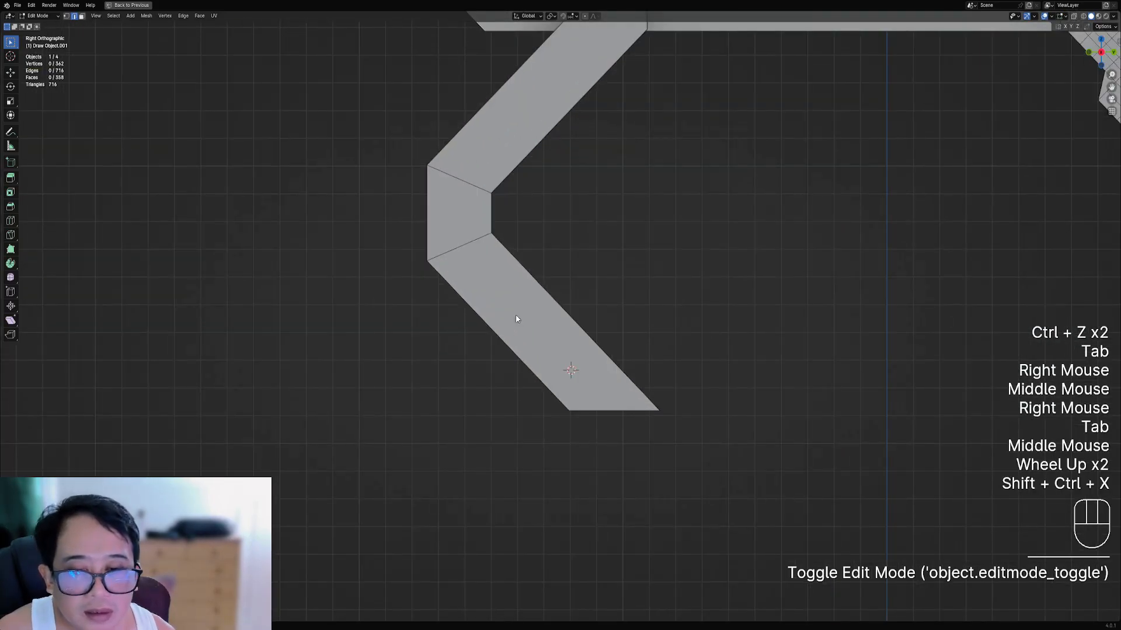
pyautogui.moveTo(518, 317); pyautogui.dragTo(605, 300, button='middle')
pyautogui.scroll(-1, 551, 296)
# - Draw a stepped polygonal cut with Creative Flow's Draw Cuts and Cut Through on along the rear lower leg's front-facing edge
pyautogui.hotkey('shift', 'ctrl', 'x')
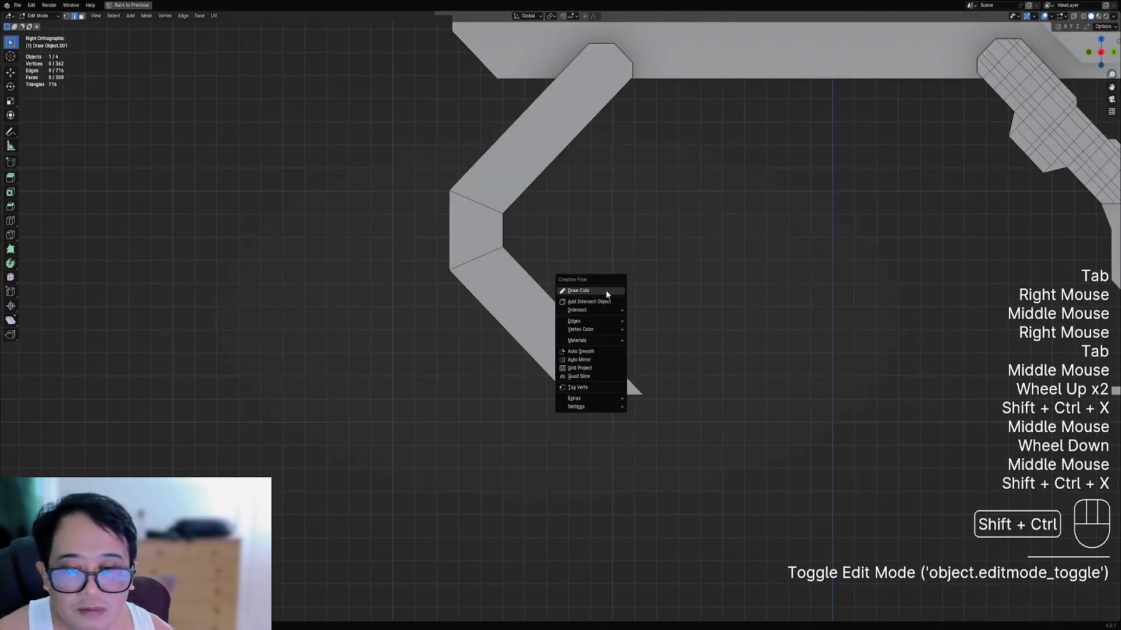
pyautogui.click(601, 297)
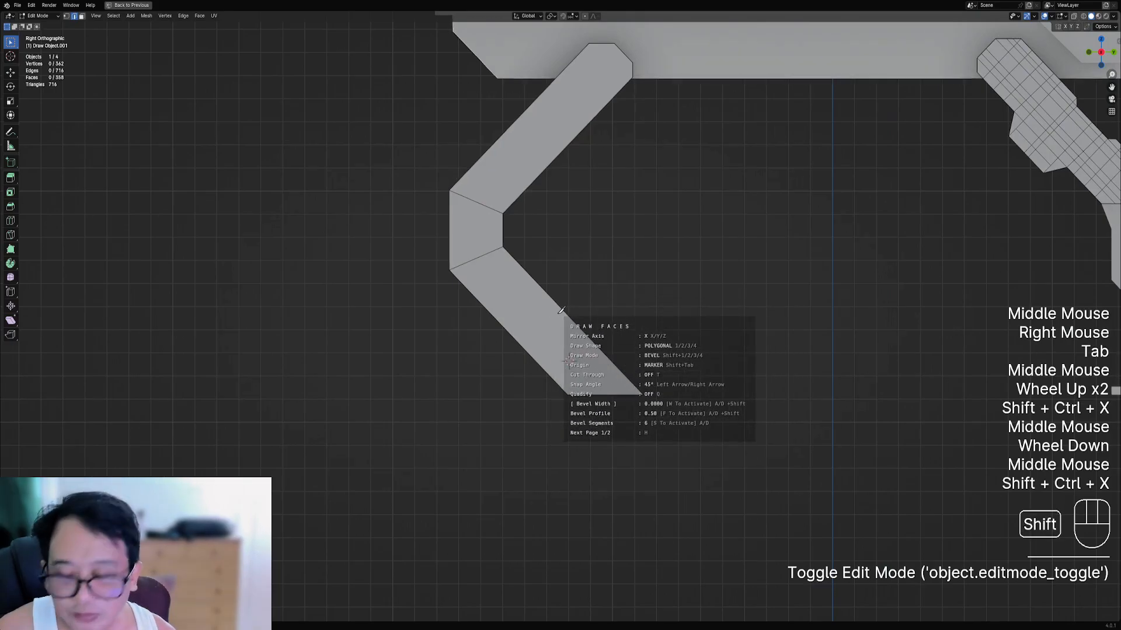
pyautogui.hotkey('shift', 'v')
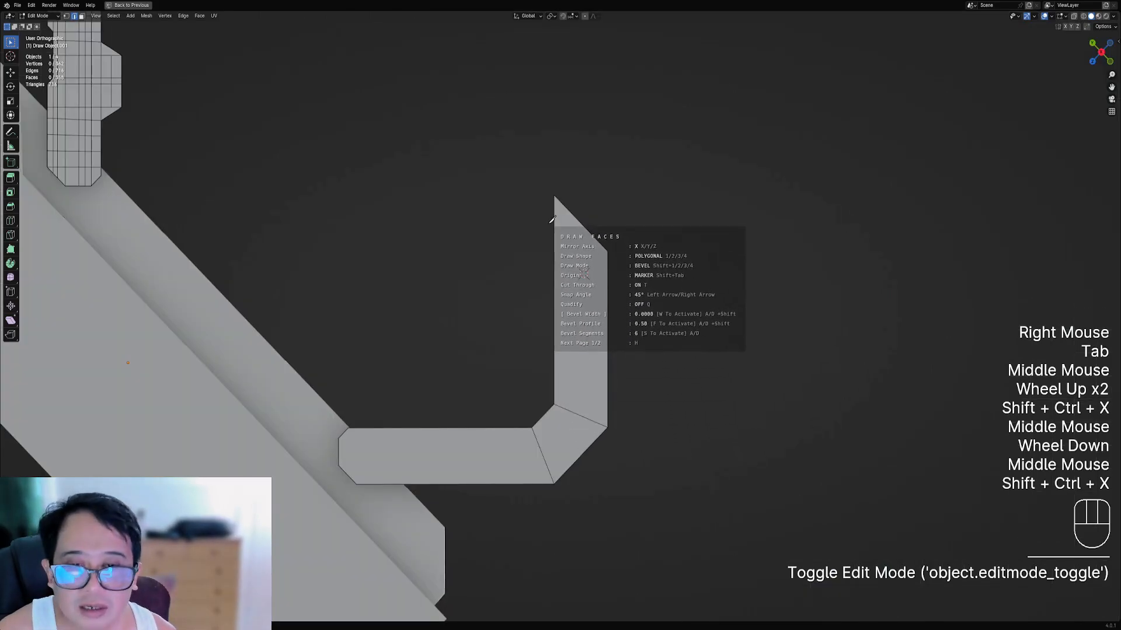
pyautogui.press('t')
pyautogui.click(542, 199)
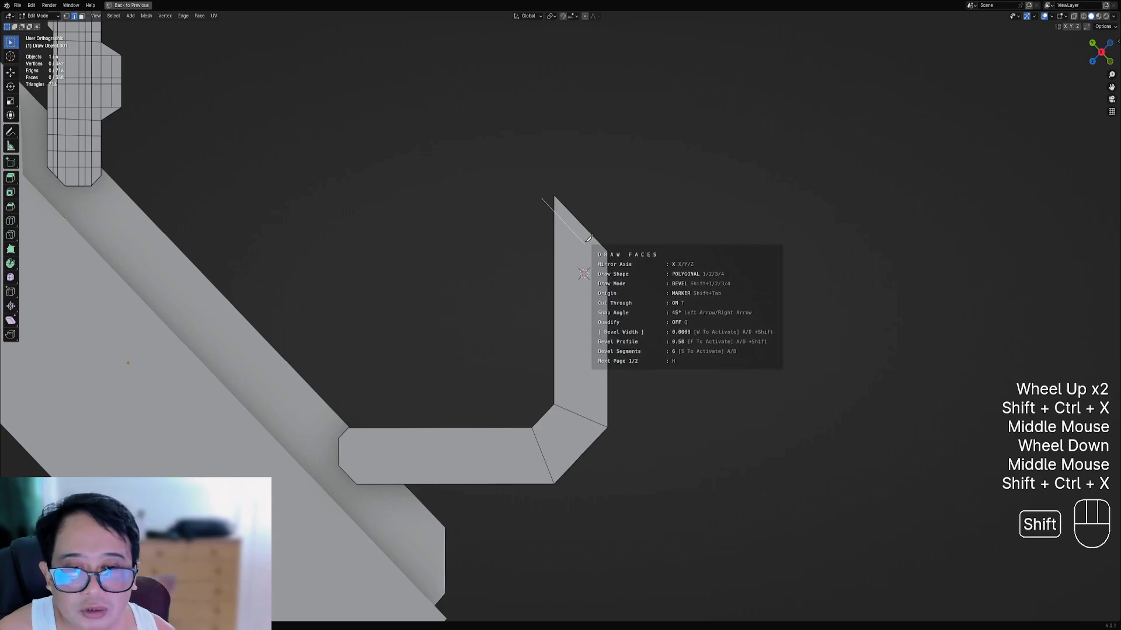
pyautogui.click(584, 243)
pyautogui.click(584, 326)
pyautogui.click(561, 350)
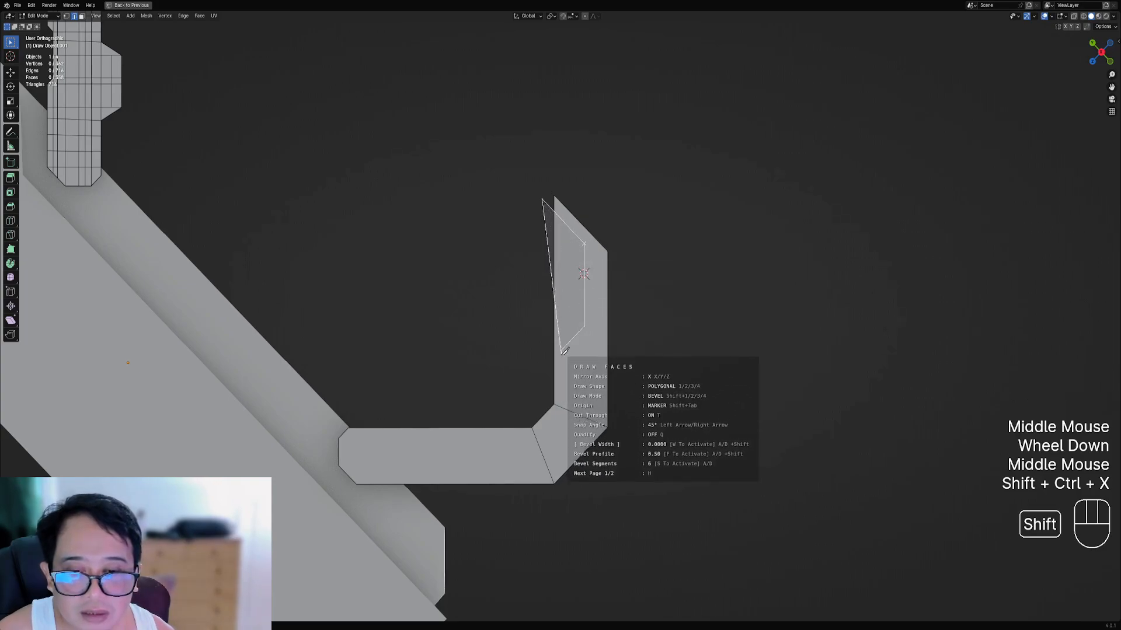
pyautogui.click(561, 384)
pyautogui.click(525, 384)
pyautogui.press('space')
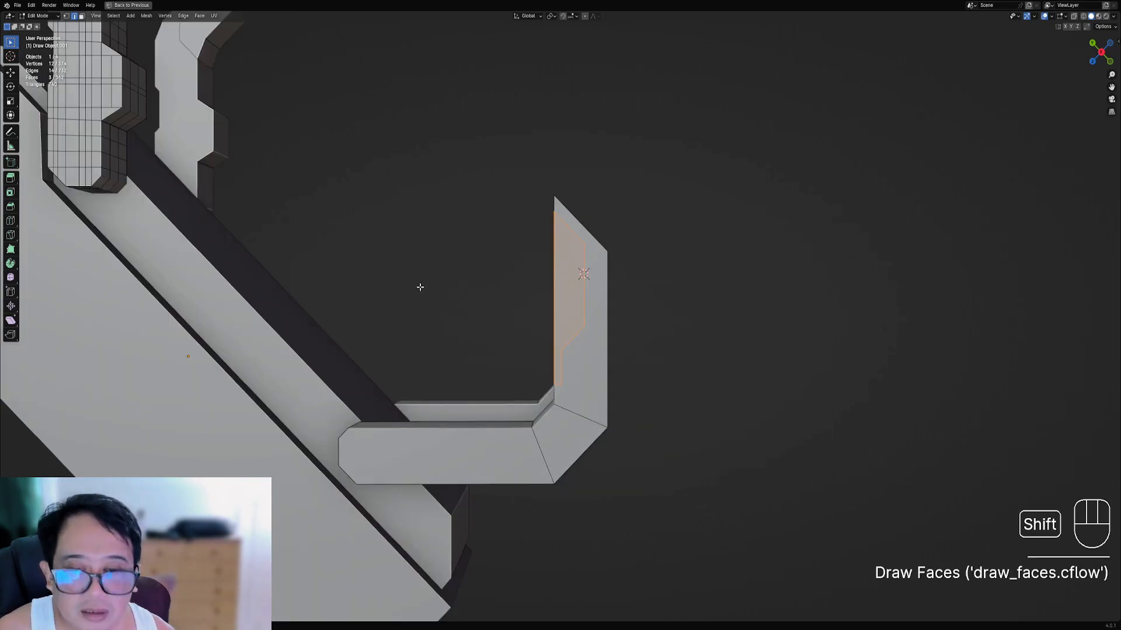
# - Delete the selected cut faces to open a recess through the rear lower leg's thickness
pyautogui.press('KP_1')
pyautogui.scroll(-2, 426, 272)
pyautogui.moveTo(426, 271); pyautogui.dragTo(499, 287, button='middle')
pyautogui.scroll(2, 498, 288)
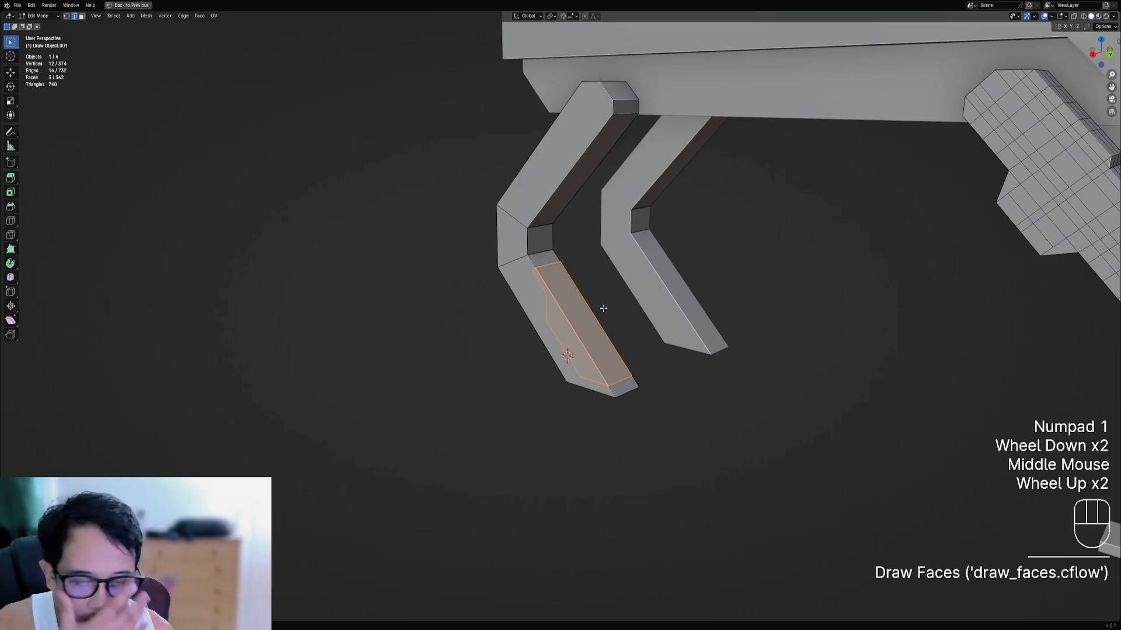
pyautogui.moveTo(611, 298)
pyautogui.keyDown('shift'); pyautogui.mouseDown(button='middle')
pyautogui.moveTo(615, 272)
pyautogui.moveTo(578, 243)
pyautogui.moveTo(607, 298)
pyautogui.mouseUp(button='middle'); pyautogui.keyUp('shift')
pyautogui.scroll(1, 598, 283)
pyautogui.press('x')
pyautogui.scroll(2, 583, 251)
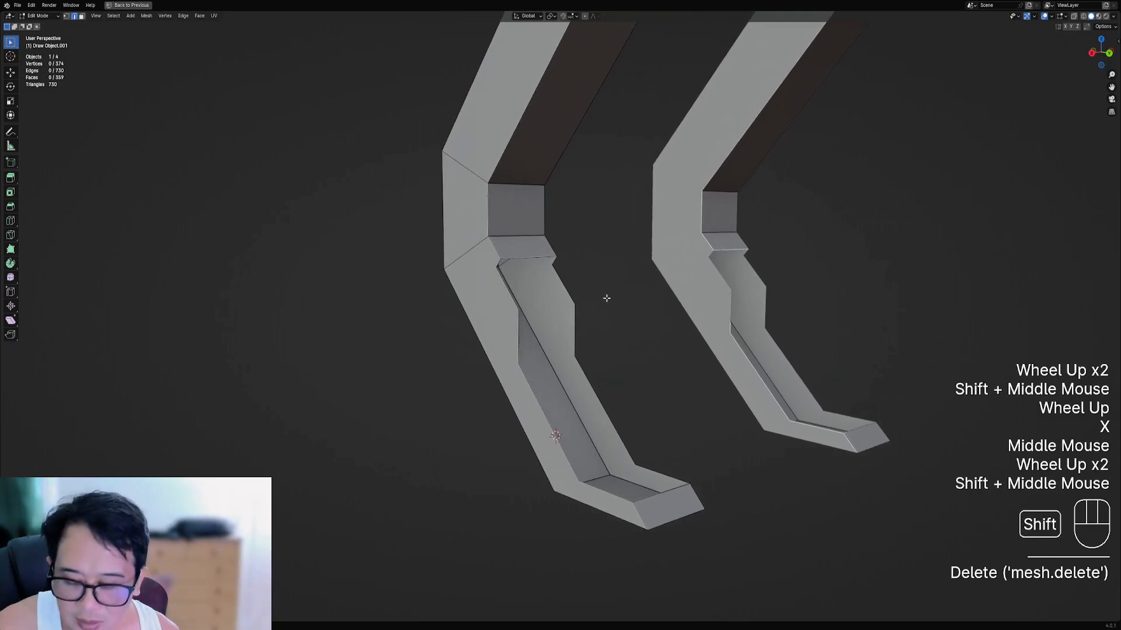
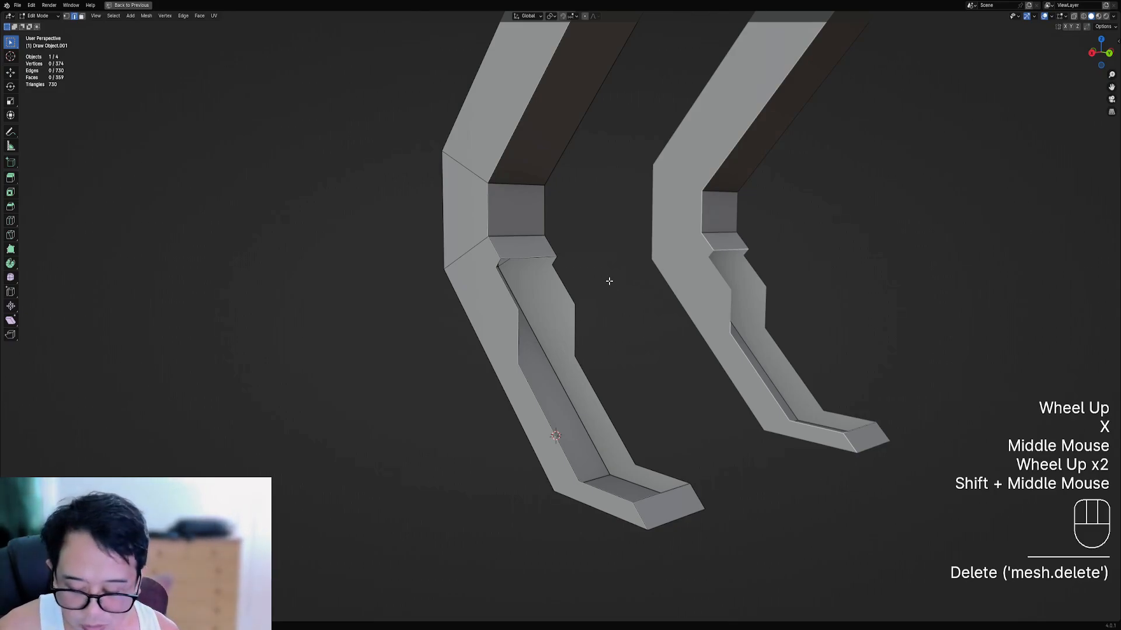
# - Try to fill the recess's open side from its upper corner vertex, and undo the fill
pyautogui.hotkey('ctrl', ',')
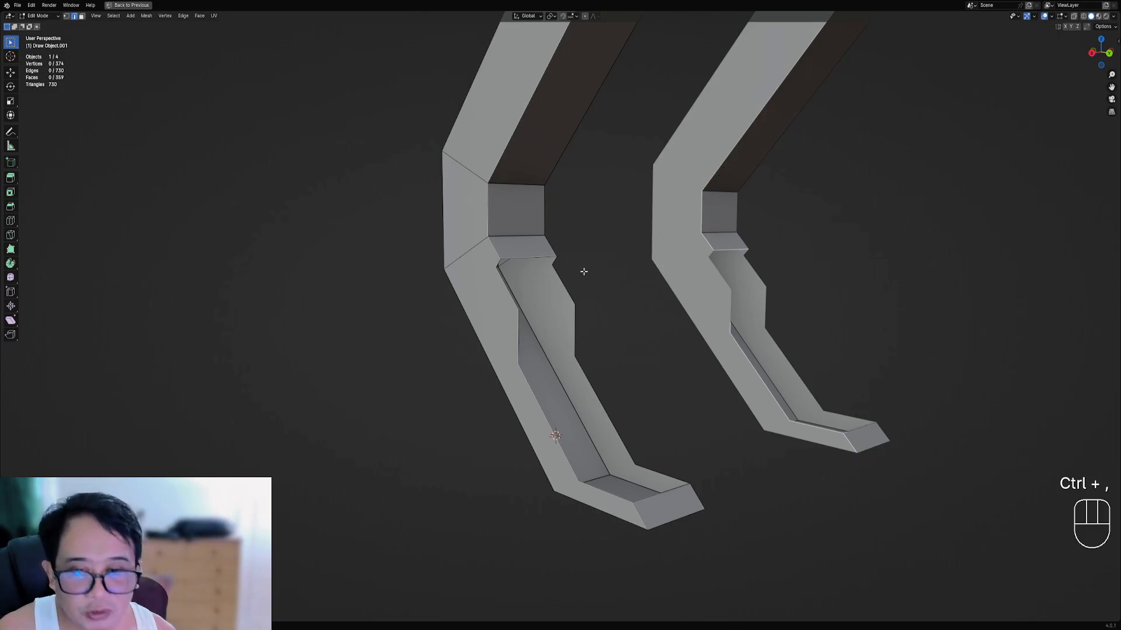
pyautogui.rightClick(525, 256)
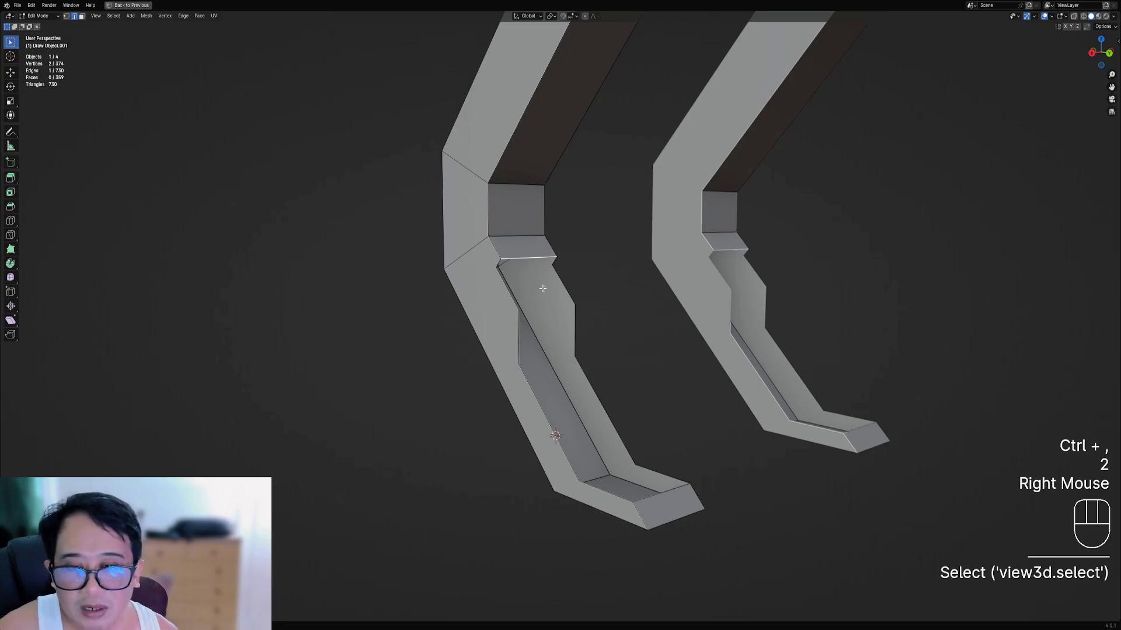
pyautogui.scroll(2, 542, 289)
pyautogui.press('1')
pyautogui.rightClick(456, 235)
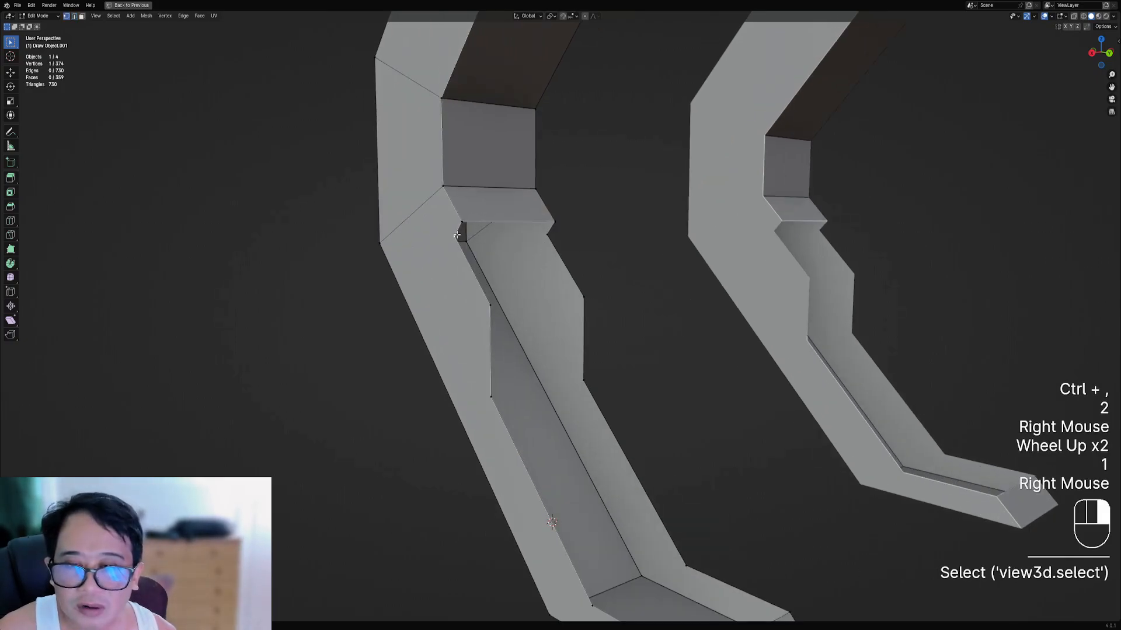
pyautogui.press('f')
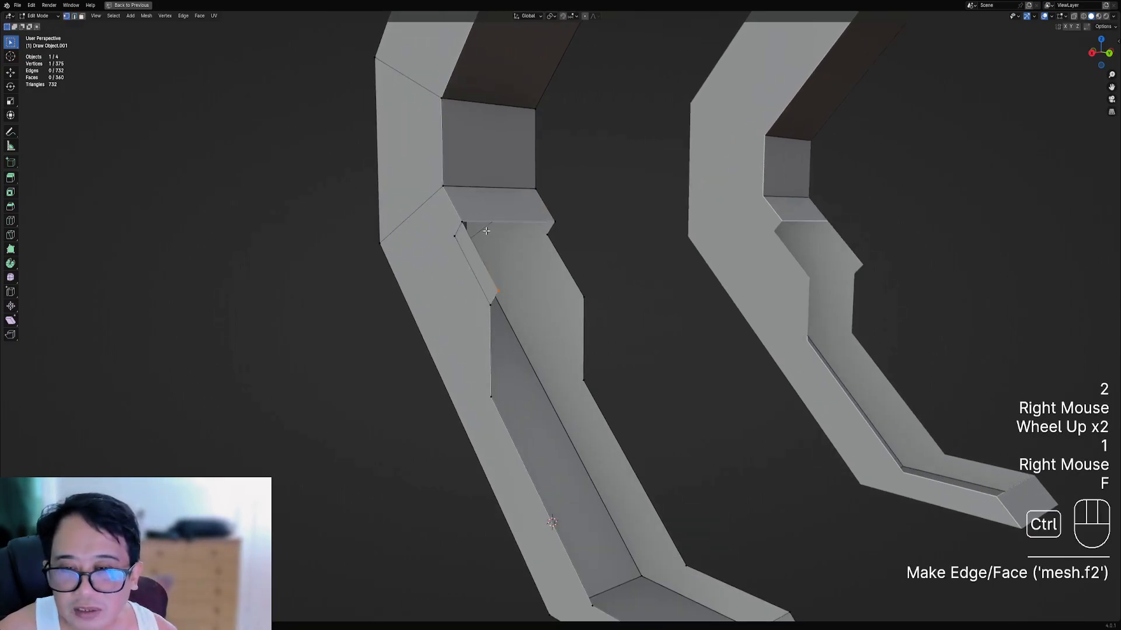
pyautogui.hotkey('ctrl', 'z')
# - Fill the open recess with faces from its upper edge down to the foot, and check the leg in Object Mode
pyautogui.press('2')
pyautogui.rightClick(494, 222)
pyautogui.moveTo(494, 222); pyautogui.dragTo(577, 286, button='middle')
pyautogui.scroll(-1, 554, 268)
pyautogui.press('f')
pyautogui.press('f')
pyautogui.press('f')
pyautogui.press('f')
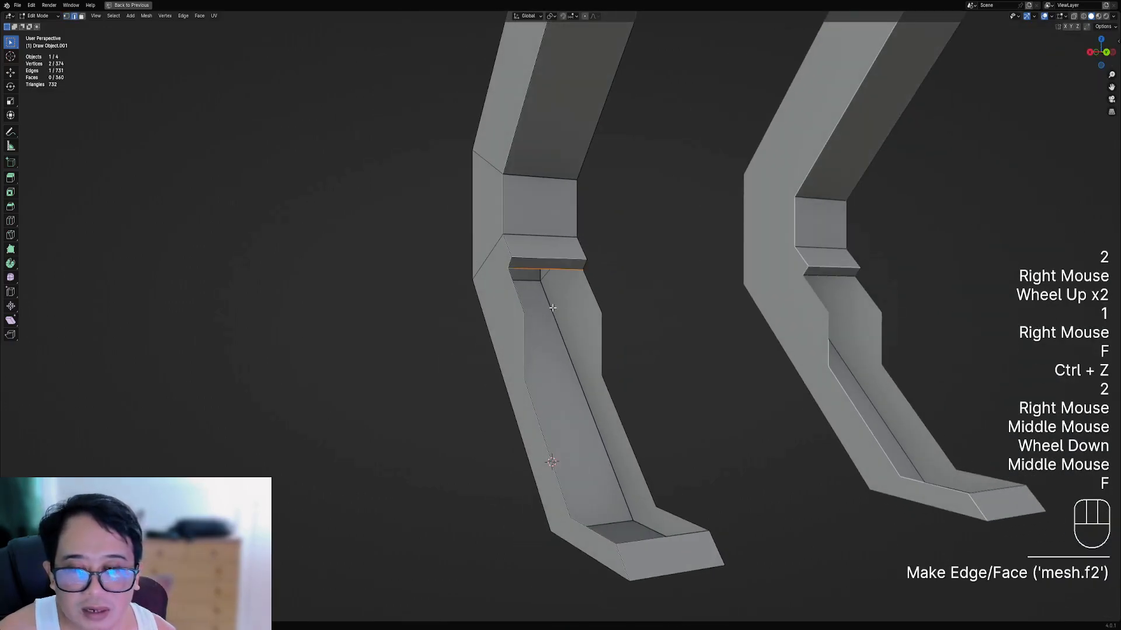
pyautogui.moveTo(552, 307); pyautogui.dragTo(567, 338, button='middle')
pyautogui.press('f')
pyautogui.scroll(-2, 628, 445)
pyautogui.press('Tab')
pyautogui.scroll(-2, 683, 388)
pyautogui.scroll(3, 568, 338)
pyautogui.scroll(-2, 500, 295)
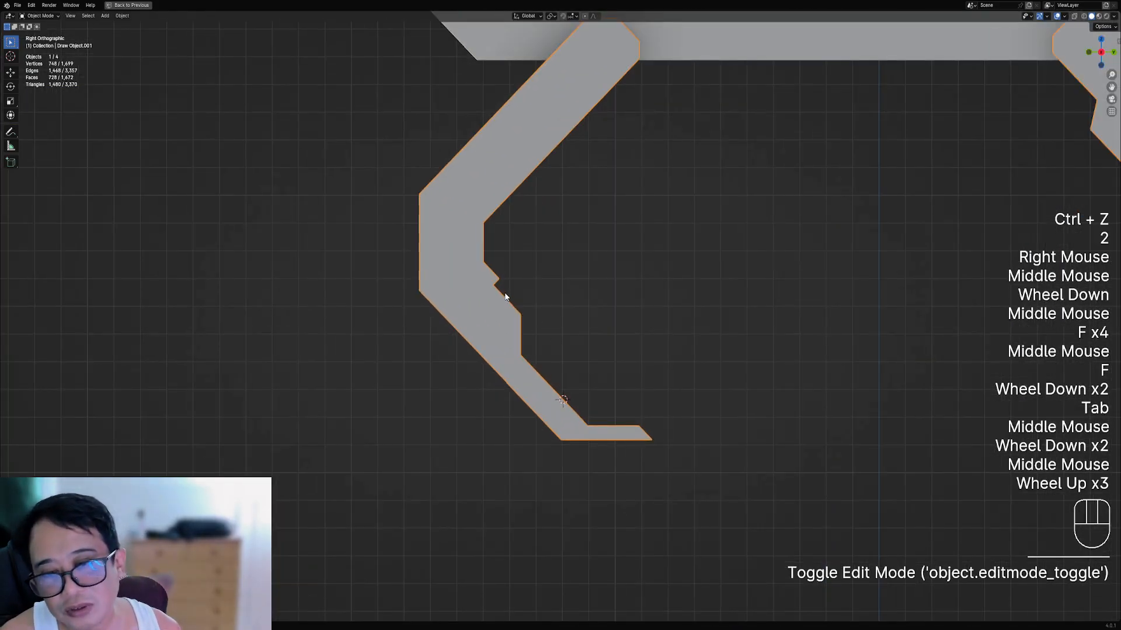
# - Slide the protruding lip edge below the rear knee onto the neighbouring recess edge to remove the small notch
pyautogui.keyDown('shift'); pyautogui.moveTo(501, 296); pyautogui.dragTo(600, 331, button='middle'); pyautogui.keyUp('shift')
pyautogui.scroll(1, 590, 333)
pyautogui.press('Tab')
pyautogui.press('2')
pyautogui.rightClick(600, 331)
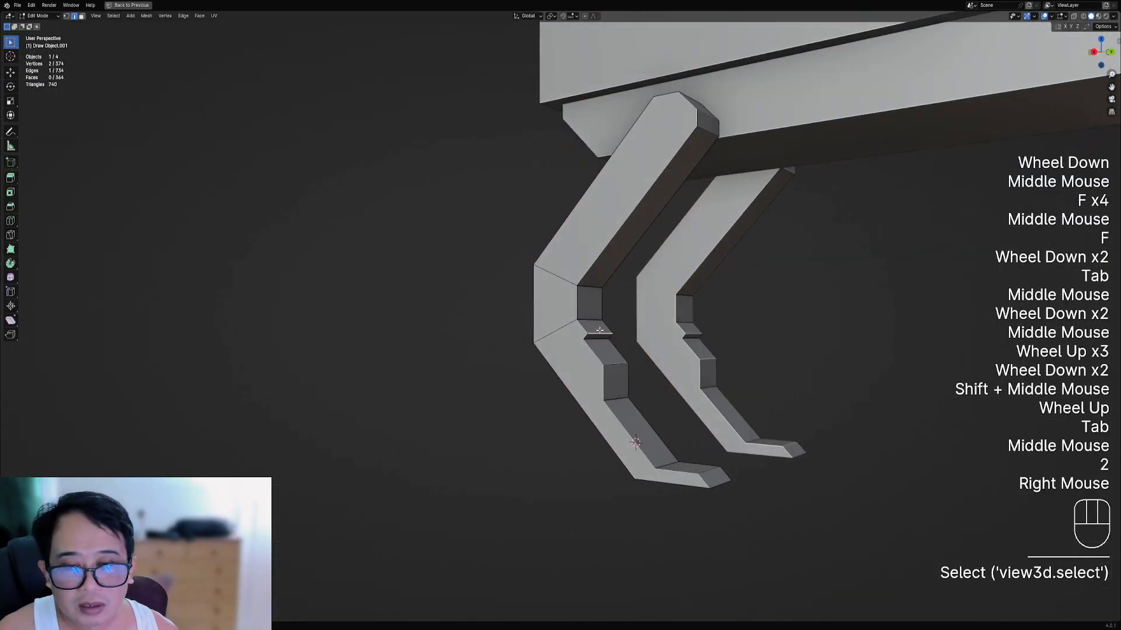
pyautogui.press('g')
pyautogui.press('Tab')
pyautogui.keyDown('alt'); pyautogui.moveTo(591, 317); pyautogui.dragTo(670, 312, button='middle'); pyautogui.keyUp('alt')
pyautogui.scroll(-2, 637, 324)
pyautogui.press('Tab')
# - Merge the leg mesh's overlapping vertices by distance and return to Object Mode to check the side profile
pyautogui.scroll(2, 635, 318)
pyautogui.press('a')
pyautogui.scroll(1, 651, 311)
pyautogui.press('m')
pyautogui.click(650, 309)
pyautogui.press('Tab')
pyautogui.scroll(-1, 649, 310)
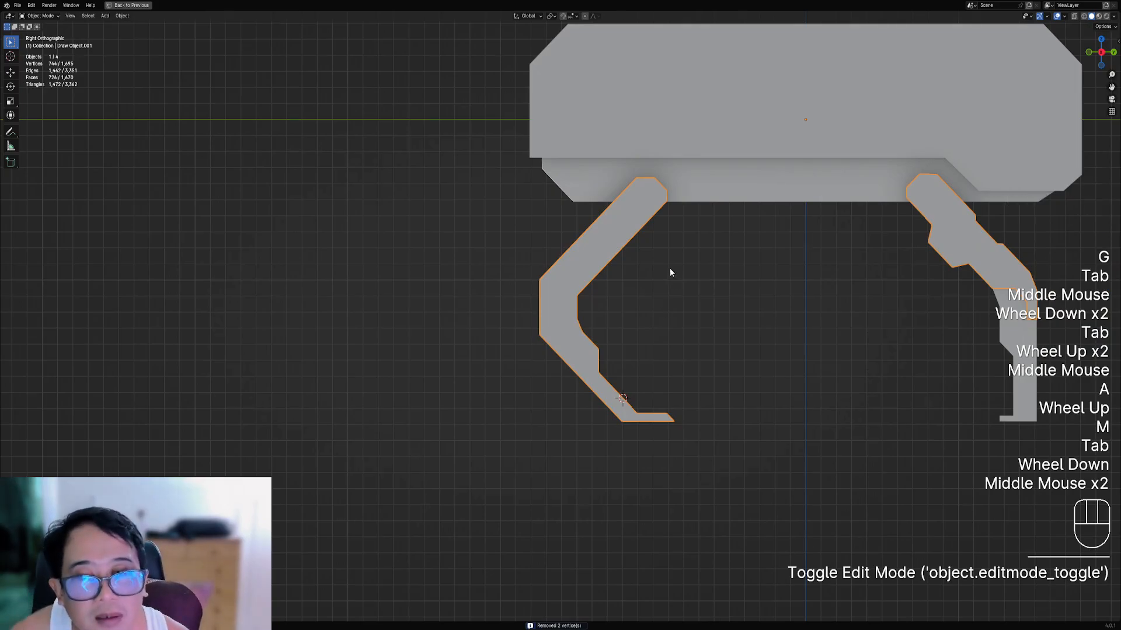
# - Select the two long edges of the rear upper leg's side face and subdivide them to add a cut across it
pyautogui.scroll(2, 671, 270)
pyautogui.press('Tab')
pyautogui.scroll(-1, 658, 268)
pyautogui.keyDown('shift'); pyautogui.moveTo(658, 268); pyautogui.dragTo(636, 293, button='middle'); pyautogui.keyUp('shift')
pyautogui.scroll(2, 635, 293)
pyautogui.hotkey('ctrl', 'r')
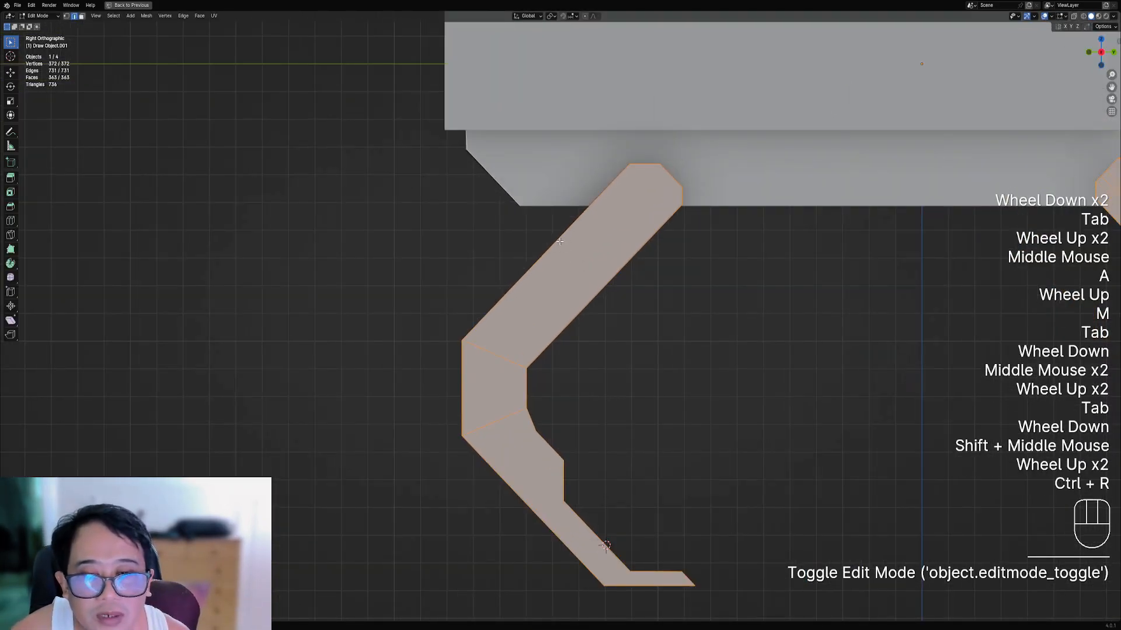
pyautogui.hotkey('alt', 'a')
pyautogui.press('2')
pyautogui.rightClick(609, 280)
pyautogui.keyDown('shift'); pyautogui.rightClick(554, 244); pyautogui.keyUp('shift')
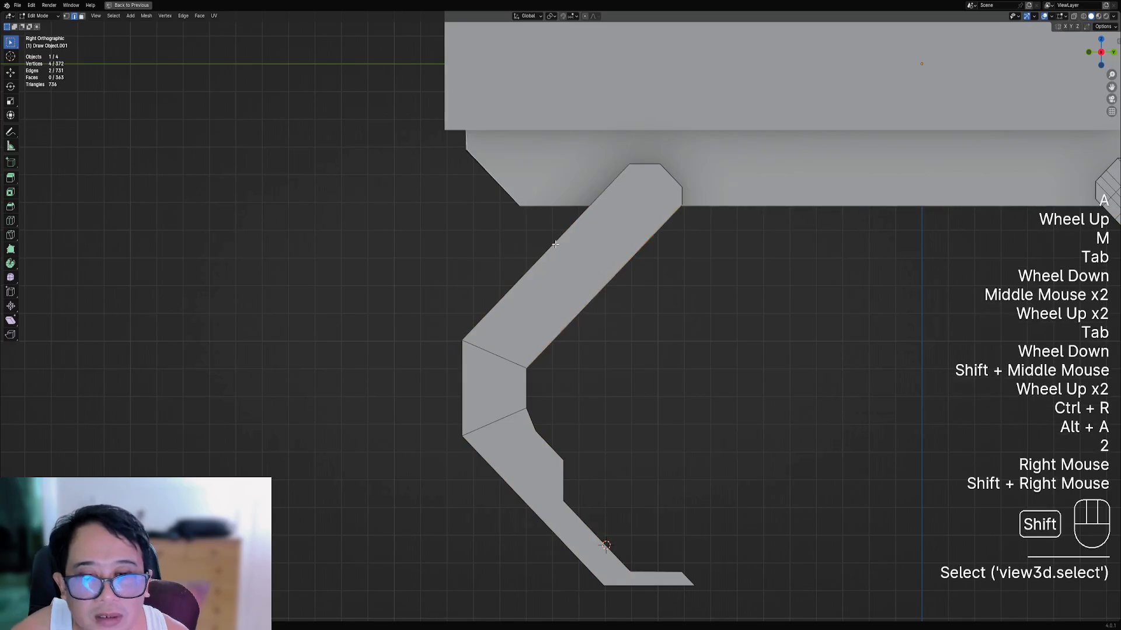
pyautogui.press('w')
pyautogui.click(554, 243)
# - Slide the new cut's front-facing vertex so the cut runs squarely across the rear upper leg, and select the cut edge
pyautogui.press('1')
pyautogui.rightClick(577, 265)
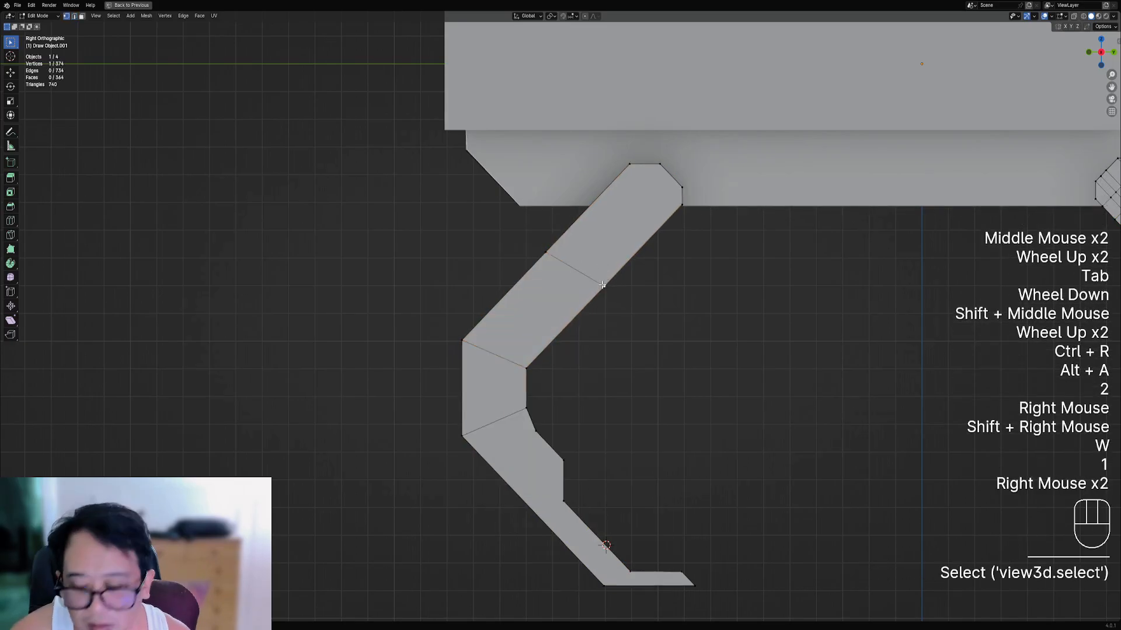
pyautogui.press('g')
pyautogui.press('g')
pyautogui.click(594, 298)
pyautogui.press('2')
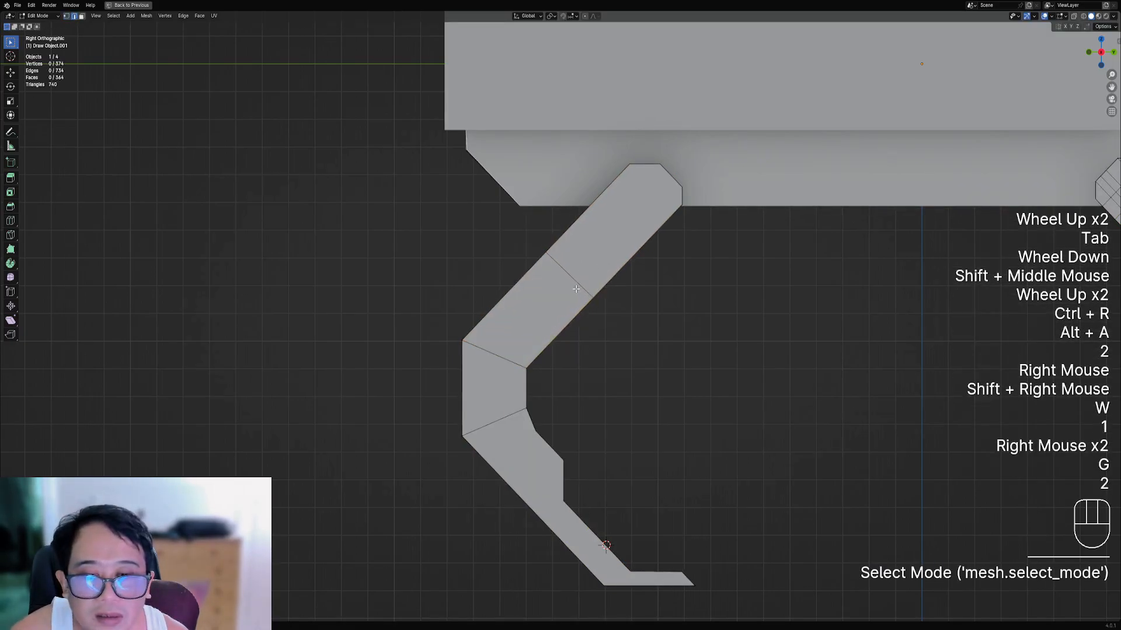
pyautogui.rightClick(595, 298)
pyautogui.scroll(-2, 912, 309)
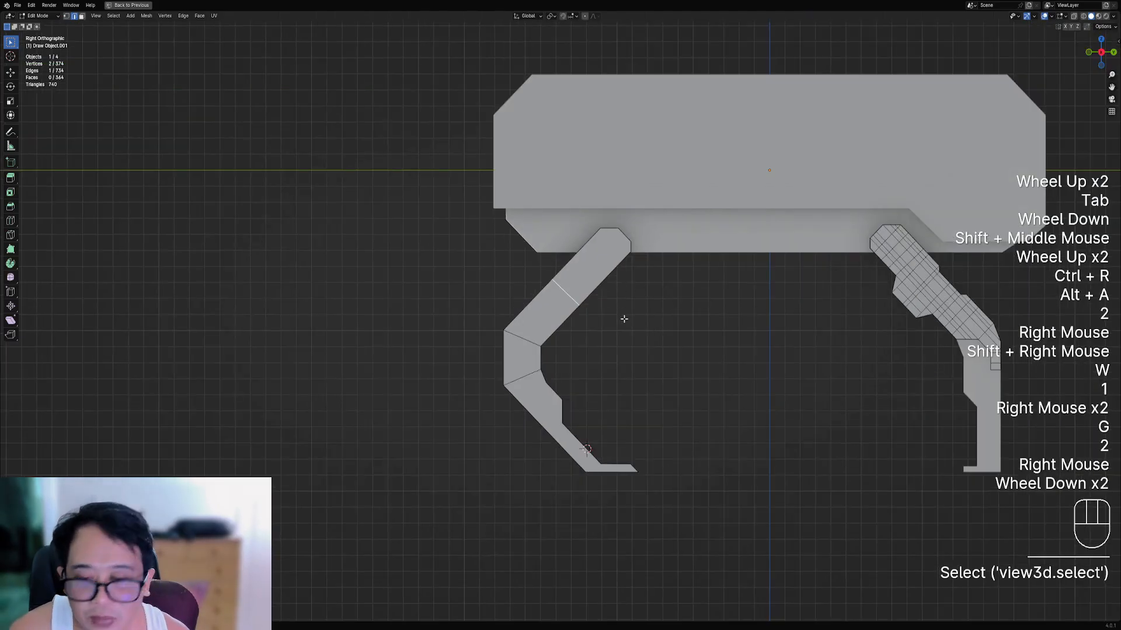
# - Bevel the cut edge into two widely spaced edges across the rear upper leg and align the view to the leg's side
pyautogui.hotkey('ctrl', 'b')
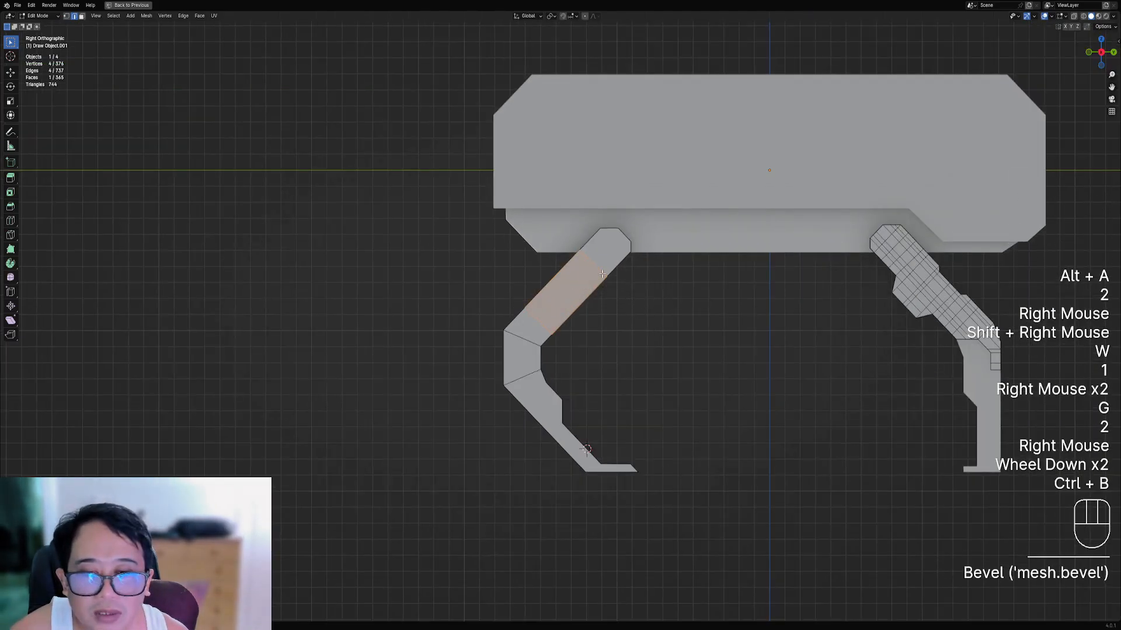
pyautogui.click(602, 273)
pyautogui.scroll(1, 602, 274)
pyautogui.press('2')
pyautogui.rightClick(573, 274)
pyautogui.press('3')
pyautogui.rightClick(573, 274)
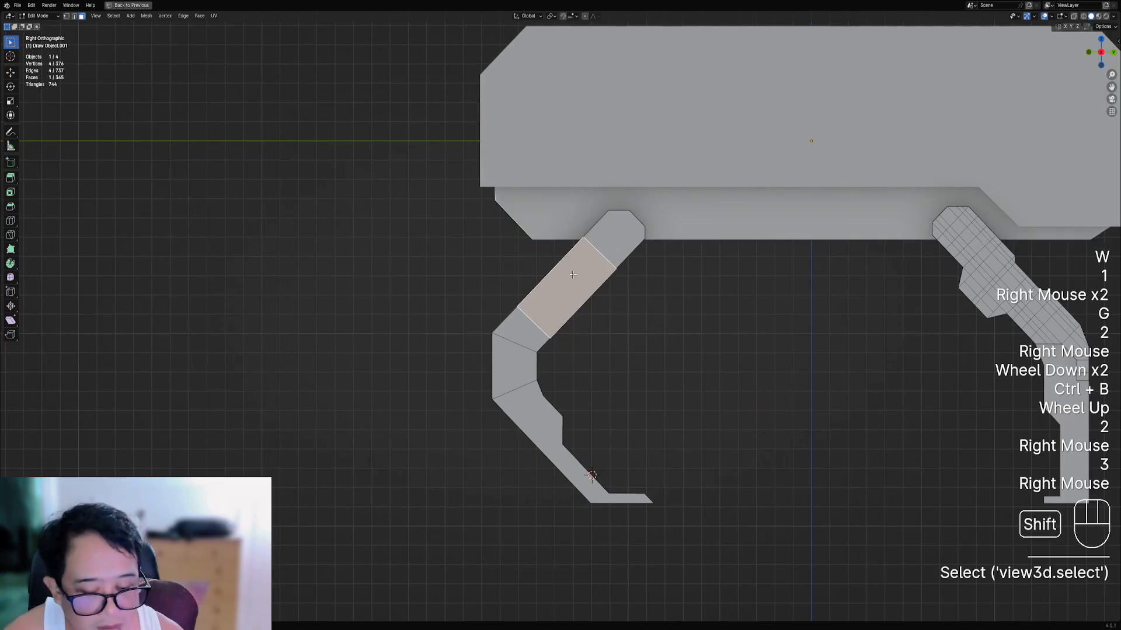
pyautogui.press('shift+KP_7')
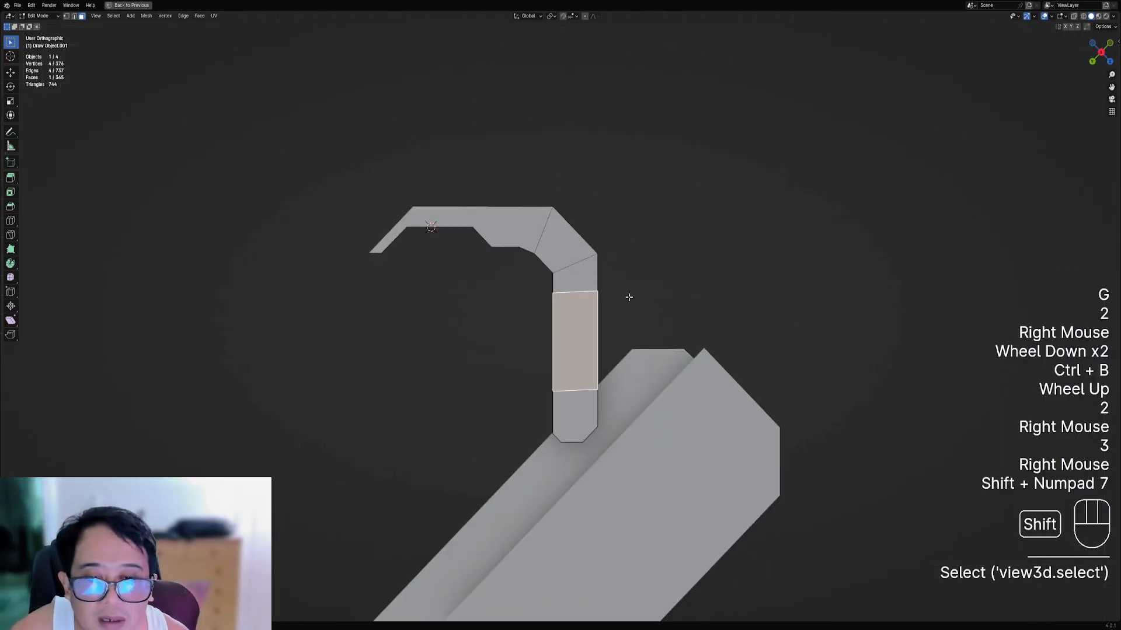
# - Change the transform orientation to View and flatten the knee-side cut edge along Y so it runs squarely across the leg
pyautogui.keyDown('shift'); pyautogui.moveTo(628, 297); pyautogui.dragTo(584, 252, button='middle'); pyautogui.keyUp('shift')
pyautogui.scroll(1, 584, 252)
pyautogui.press('2')
pyautogui.rightClick(586, 249)
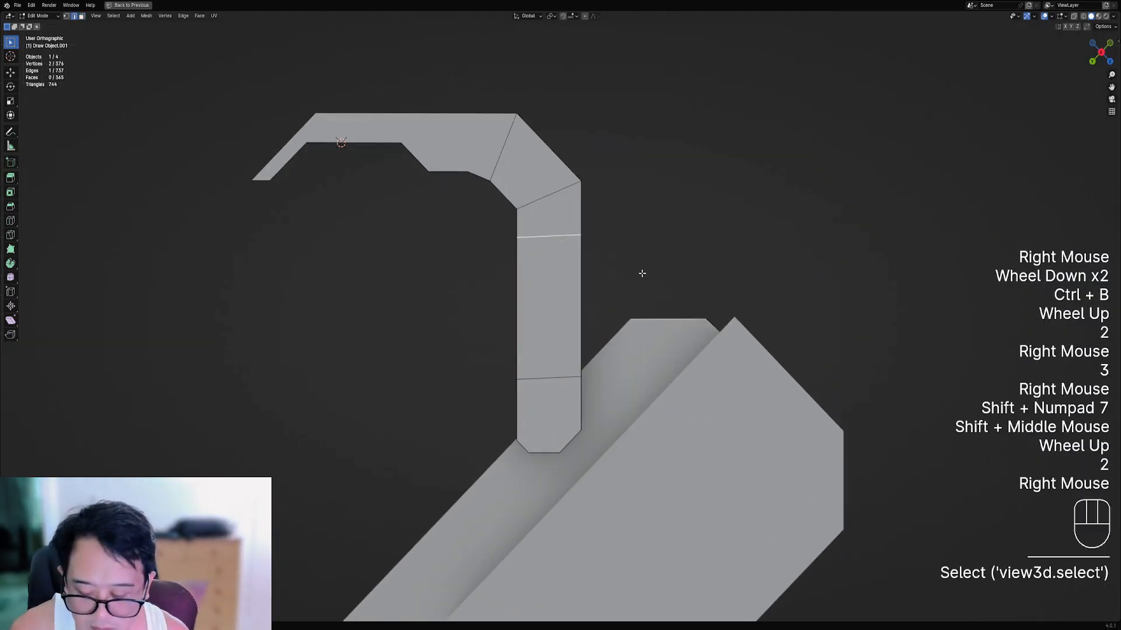
pyautogui.press(',')
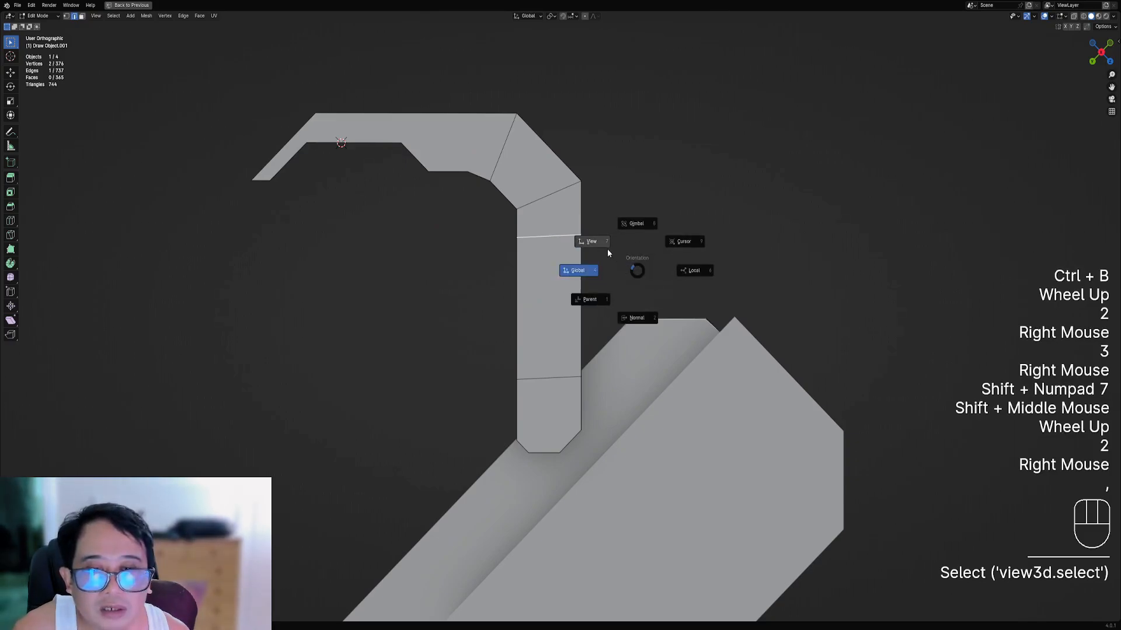
pyautogui.rightClick(564, 233)
pyautogui.press('s')
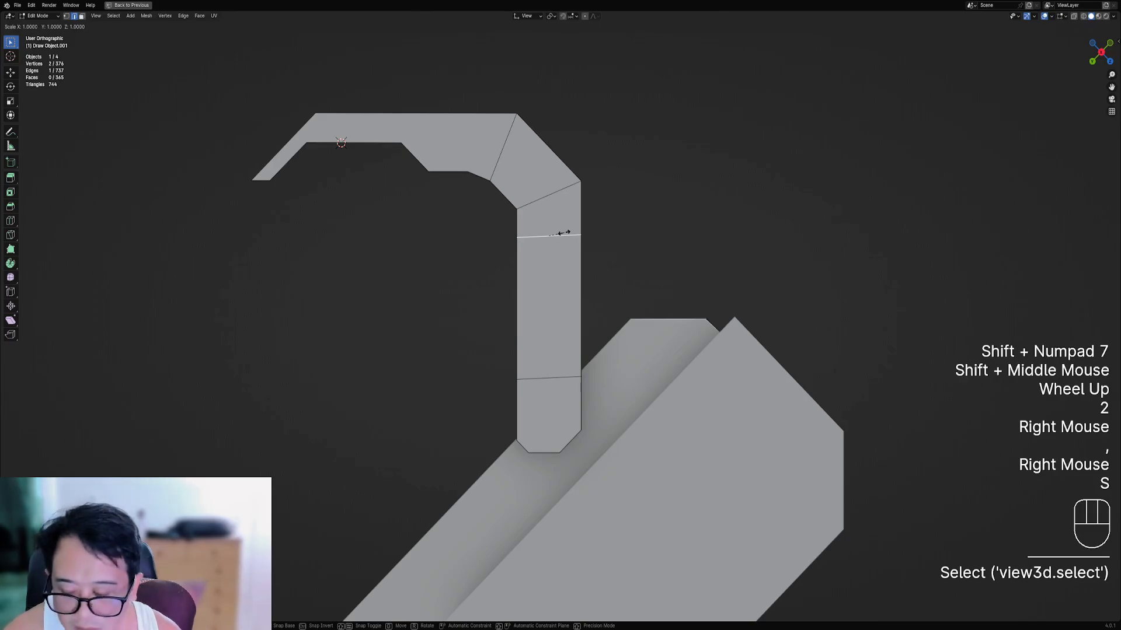
pyautogui.press('y')
pyautogui.press('Return')
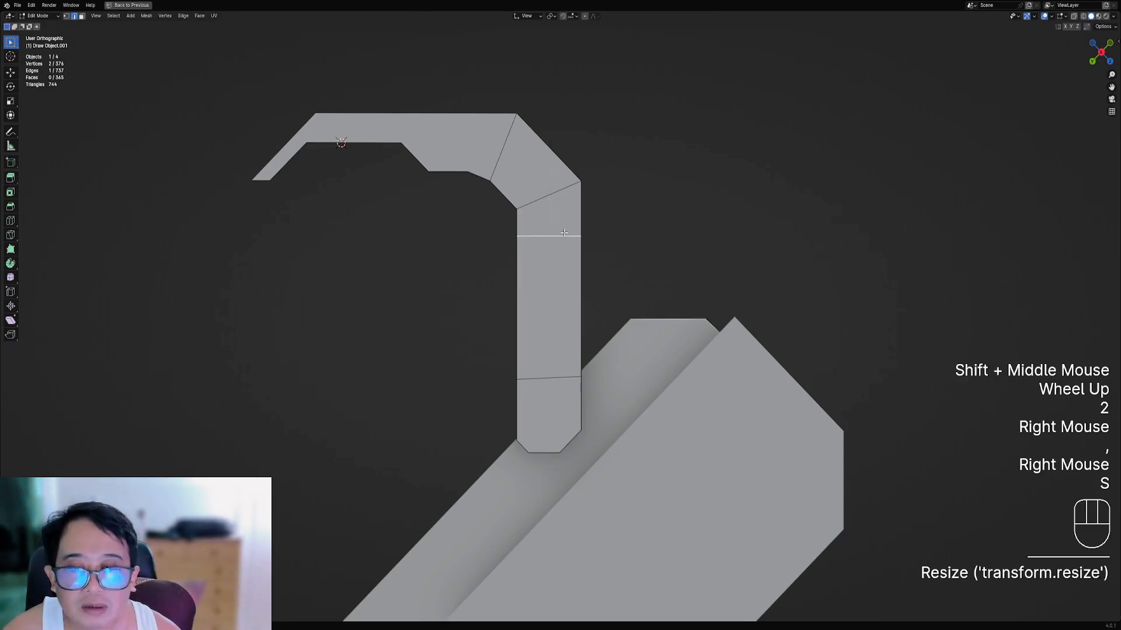
# - Flatten the hip-side cut edge on the rear upper leg by scaling it to 0 along Y
pyautogui.rightClick(562, 377)
pyautogui.press('s')
pyautogui.press('y')
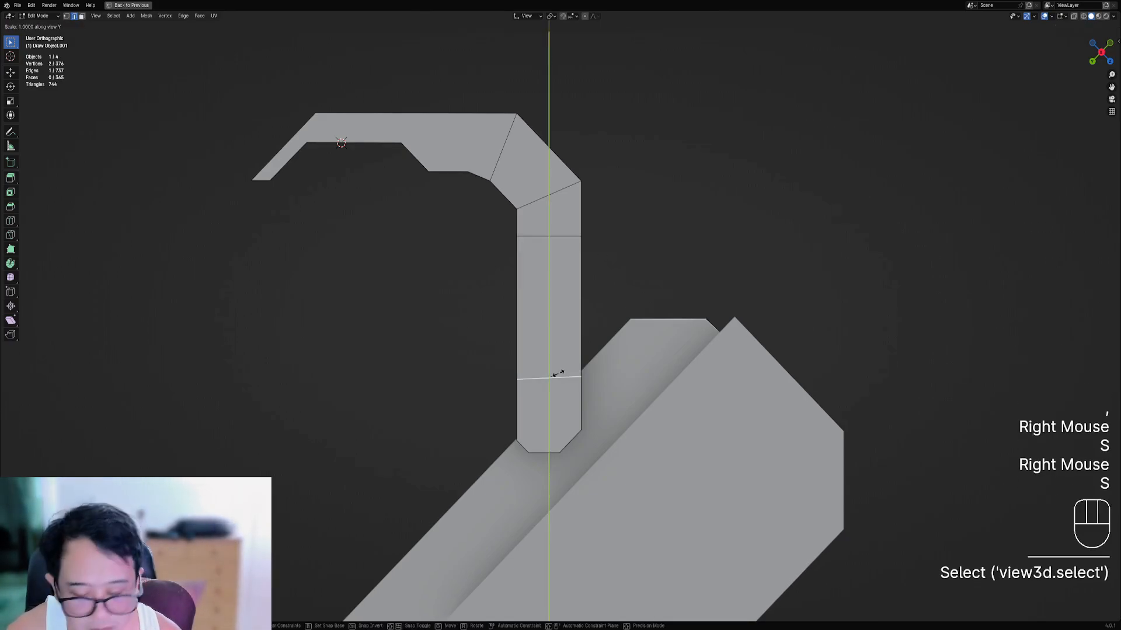
pyautogui.press('0')
pyautogui.press('Return')
# - Extrude the rear upper leg's outer edge between the two cuts outward along the view's X axis as a flat flap
pyautogui.press('2')
pyautogui.rightClick(572, 291)
pyautogui.press('e')
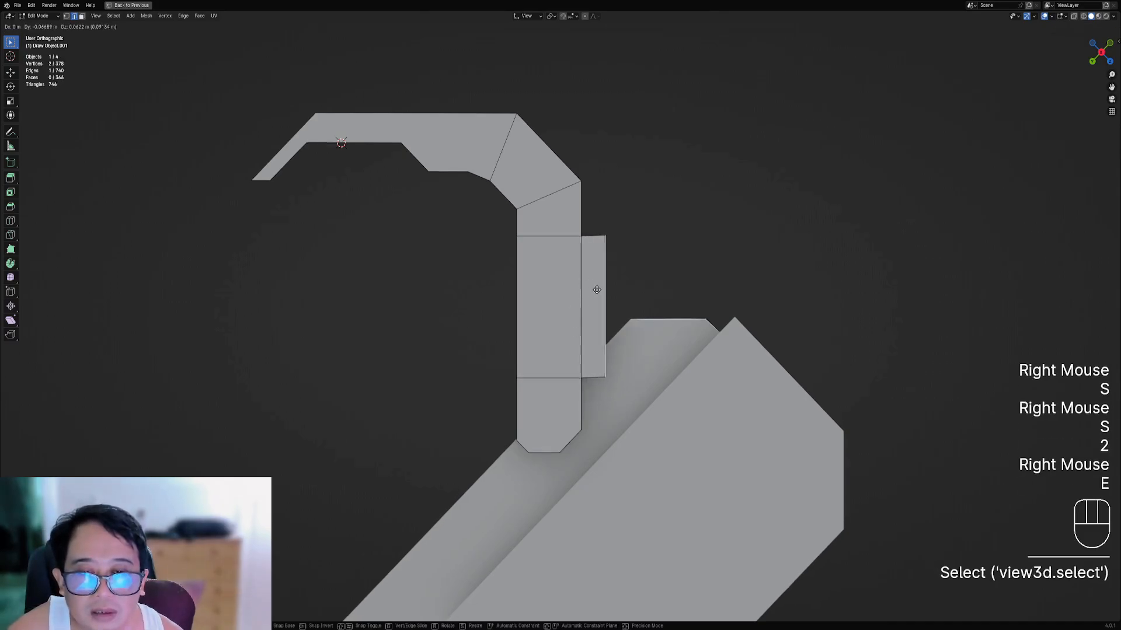
pyautogui.press('x')
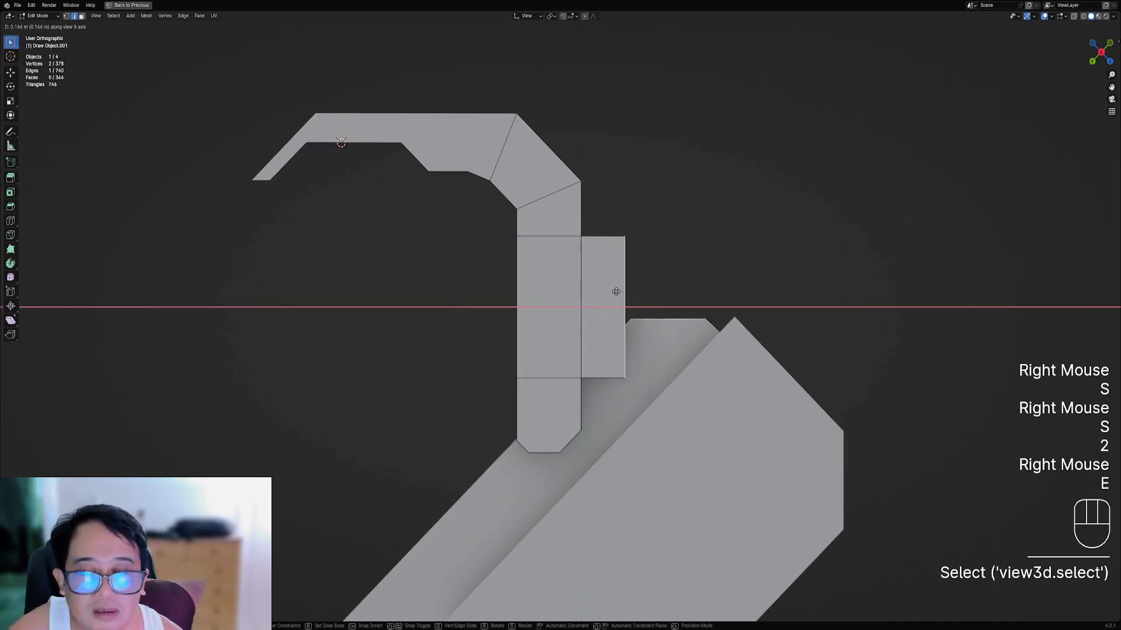
pyautogui.click(612, 292)
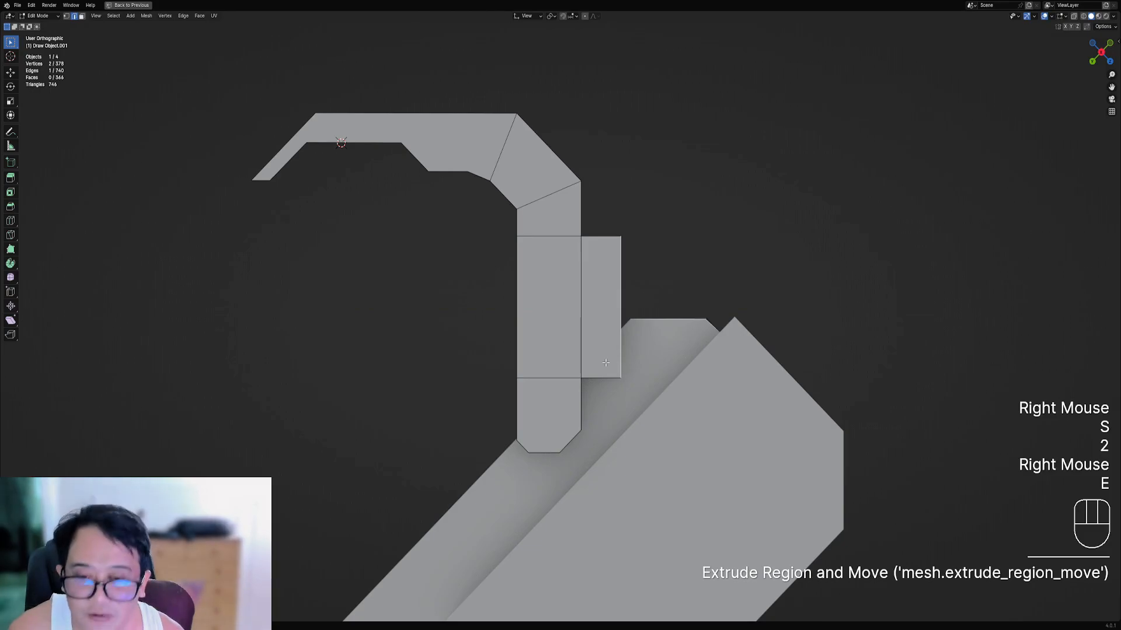
# - Scale down the flap's outer edge to taper both ends, and return to Object Mode
pyautogui.rightClick(566, 330)
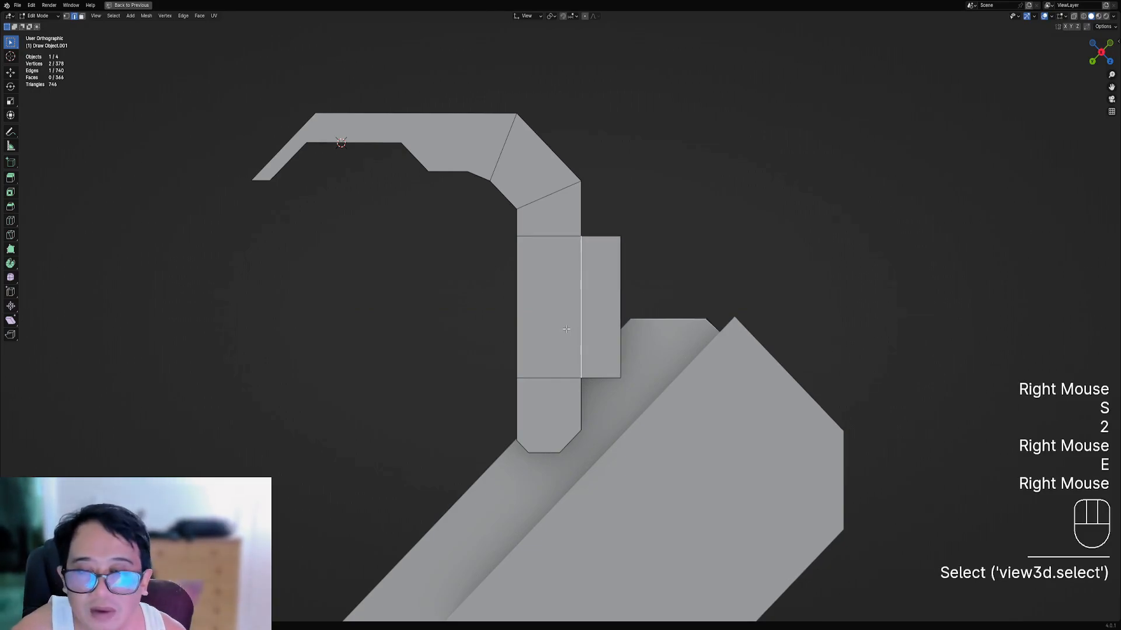
pyautogui.press('3')
pyautogui.press('2')
pyautogui.rightClick(620, 274)
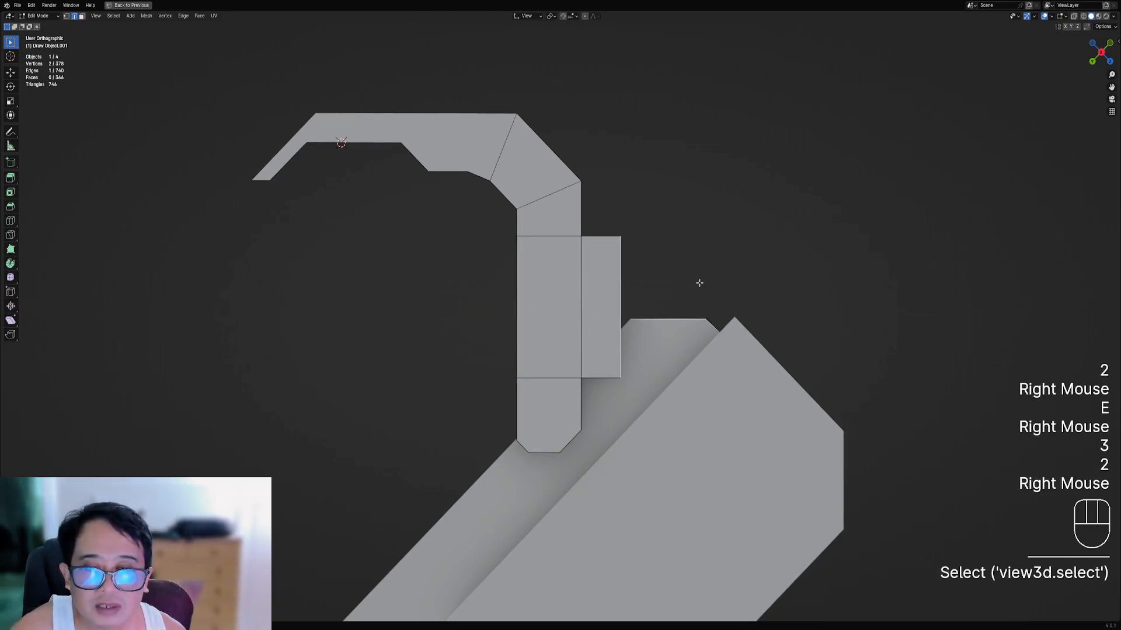
pyautogui.press('s')
pyautogui.press('Tab')
pyautogui.press('Tab')
pyautogui.press('Tab')
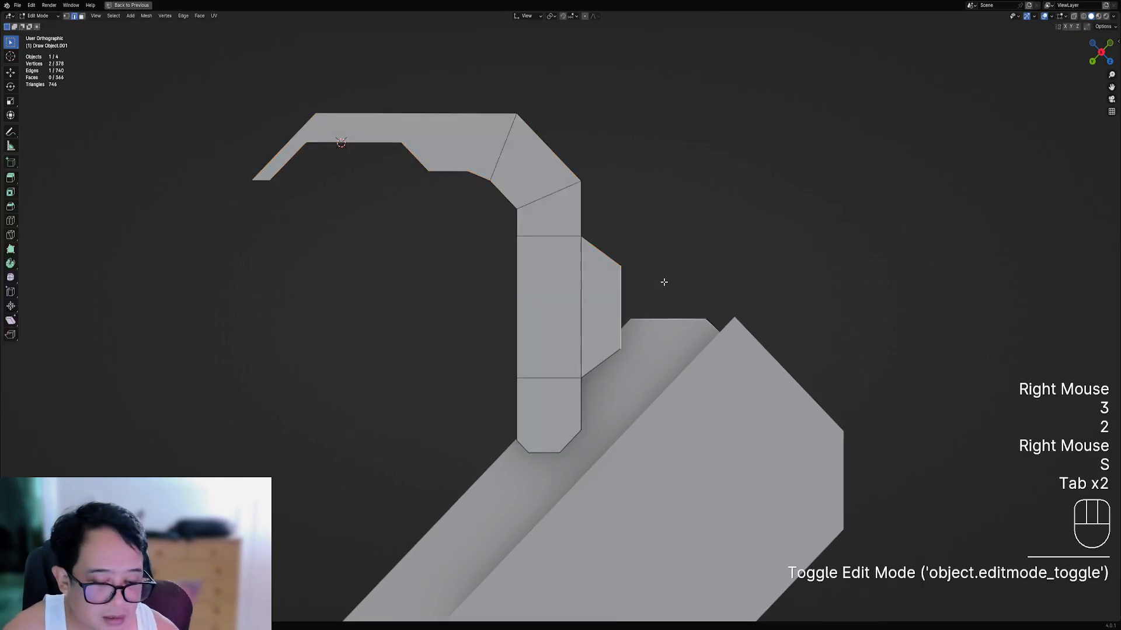
# - Restore the Global transform orientation in the right side view, clear the selection and save the file
pyautogui.press('KP_3')
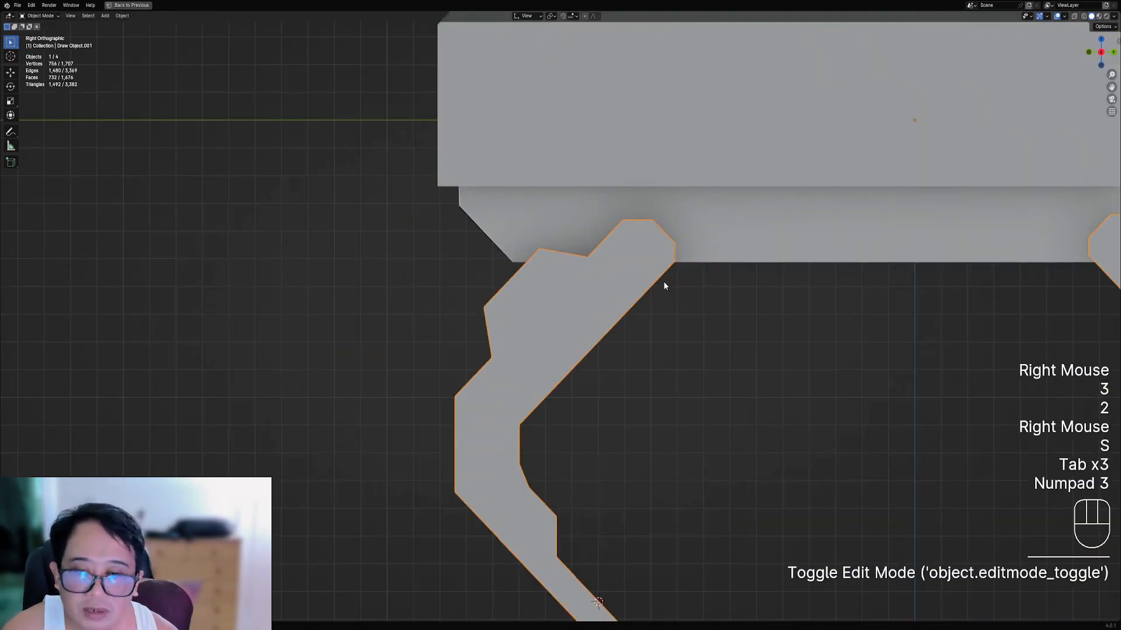
pyautogui.press(',')
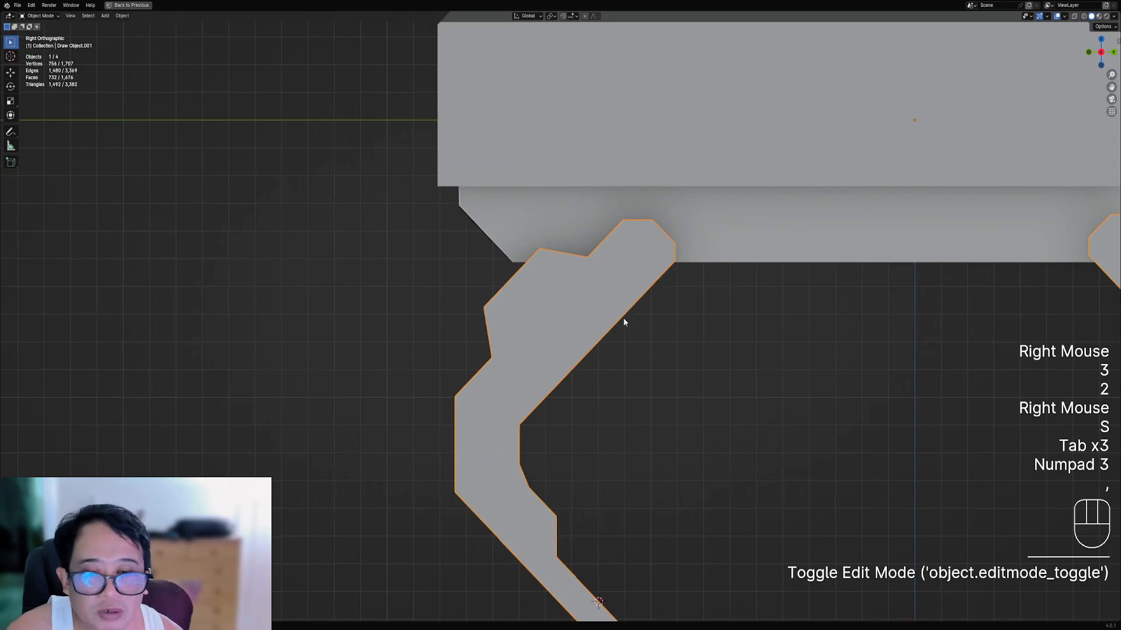
pyautogui.scroll(-4, 646, 341)
pyautogui.hotkey('alt', 'a')
pyautogui.moveTo(625, 346)
pyautogui.mouseDown(button='middle')
pyautogui.moveTo(606, 352)
pyautogui.moveTo(698, 350)
pyautogui.moveTo(718, 325)
pyautogui.moveTo(693, 295)
pyautogui.moveTo(599, 318)
pyautogui.moveTo(638, 313)
pyautogui.mouseUp(button='middle')
pyautogui.scroll(1, 642, 350)
pyautogui.hotkey('ctrl', 's')
pyautogui.scroll(2, 718, 325)
pyautogui.press('Tab')
pyautogui.scroll(2, 683, 328)
pyautogui.press('Tab')
pyautogui.hotkey('shift', 'h')
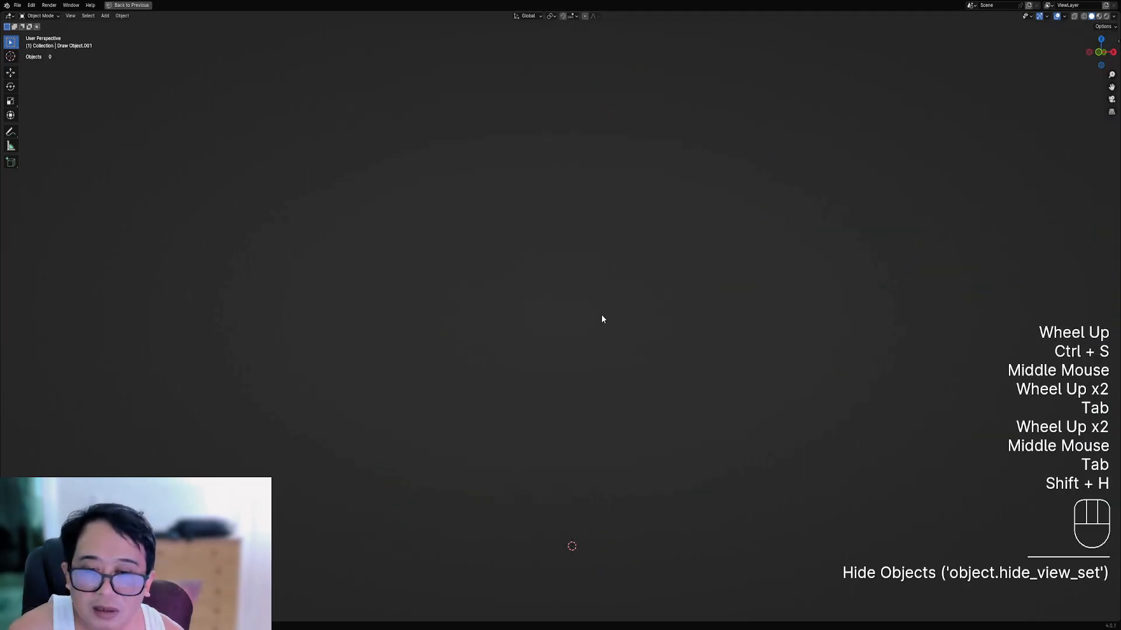
pyautogui.hotkey('alt', 'h')
pyautogui.rightClick(570, 320)
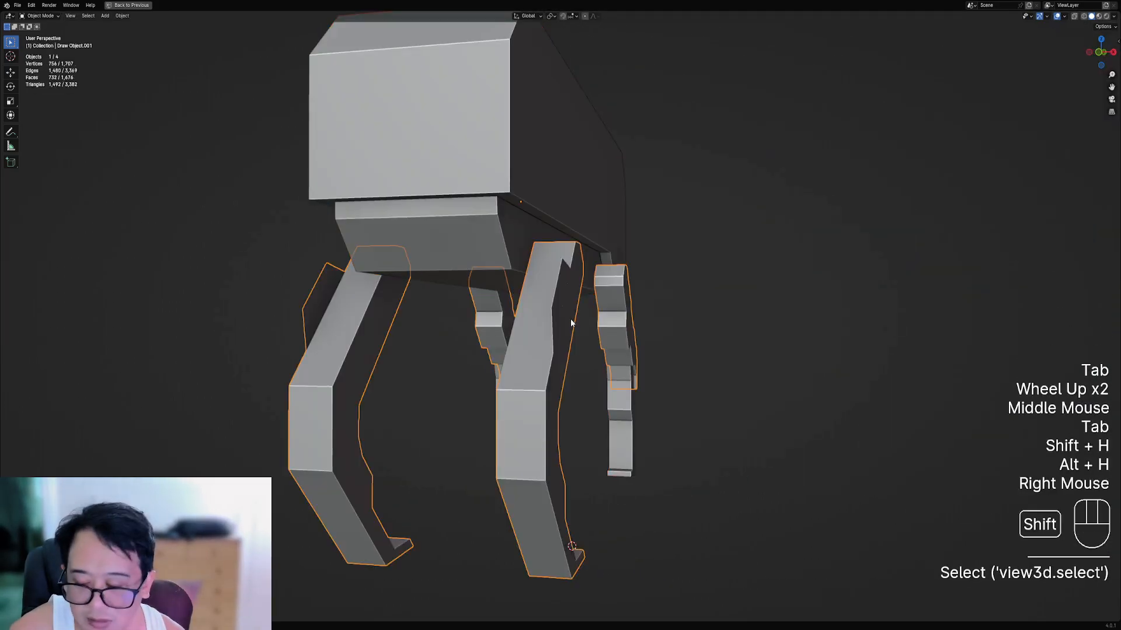
pyautogui.hotkey('shift', 'g')
pyautogui.hotkey('shift', 'h')
pyautogui.moveTo(580, 322); pyautogui.dragTo(530, 335, button='middle')
pyautogui.scroll(-1, 546, 333)
pyautogui.press('Tab')
pyautogui.scroll(-1, 547, 333)
pyautogui.press('Tab')
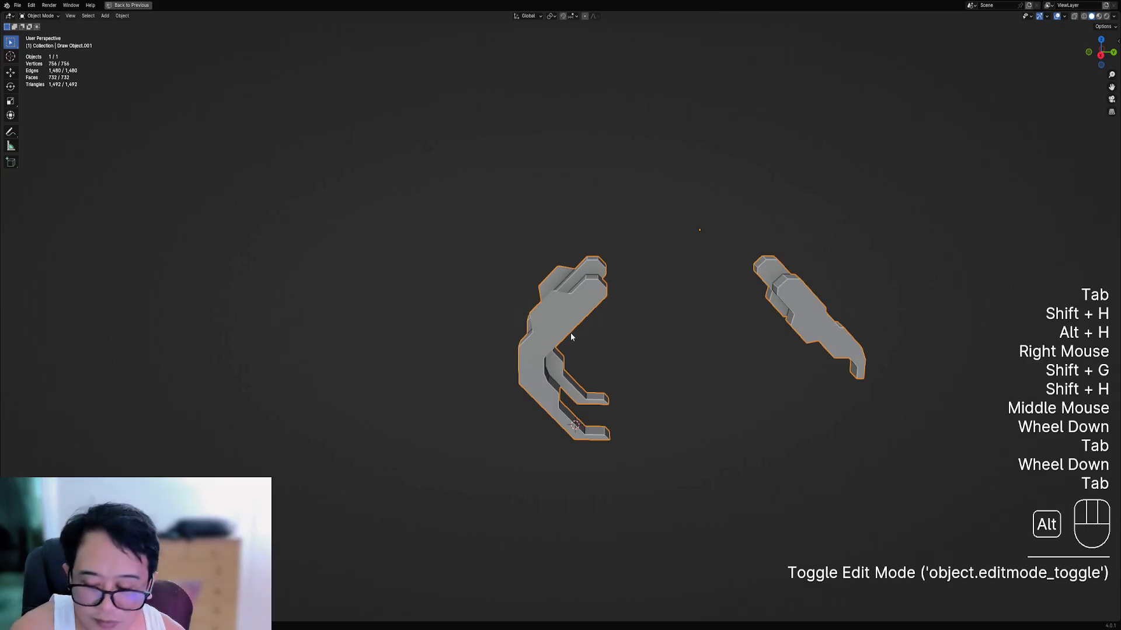
pyautogui.hotkey('alt', 'h')
# - Separate the rear leg's linked geometry from the leg mesh into its own object and return to Object Mode
pyautogui.hotkey('alt', 'a')
pyautogui.keyDown('shift'); pyautogui.moveTo(615, 344); pyautogui.dragTo(604, 340, button='middle'); pyautogui.keyUp('shift')
pyautogui.scroll(1, 604, 339)
pyautogui.moveTo(604, 340); pyautogui.dragTo(547, 314, button='middle')
pyautogui.rightClick(546, 314)
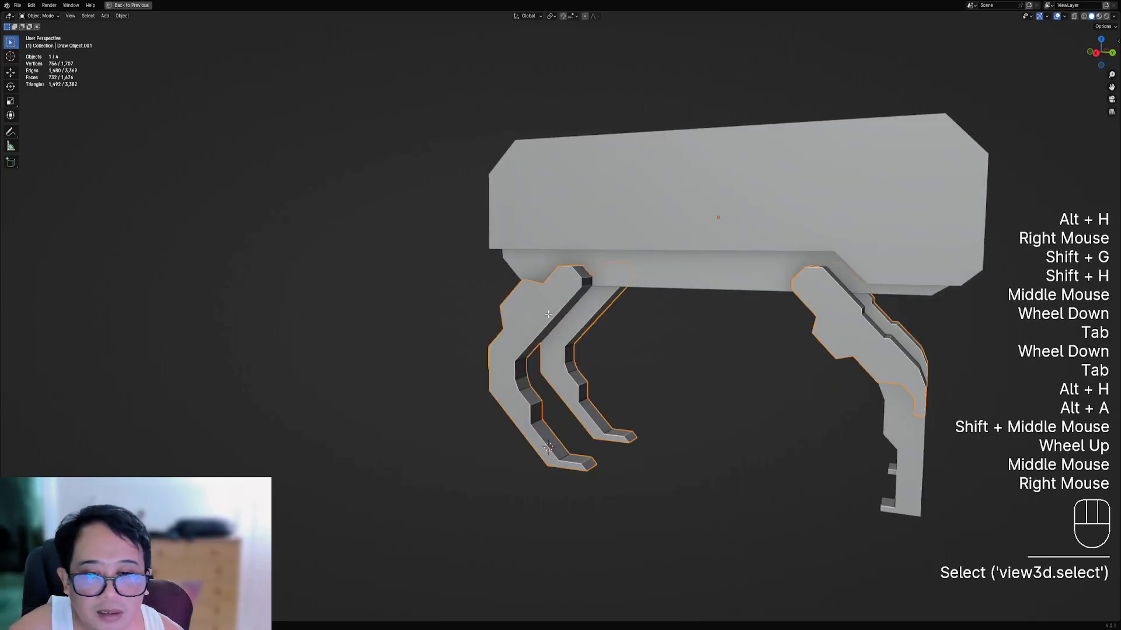
pyautogui.press('Tab')
pyautogui.press('l')
pyautogui.press('p')
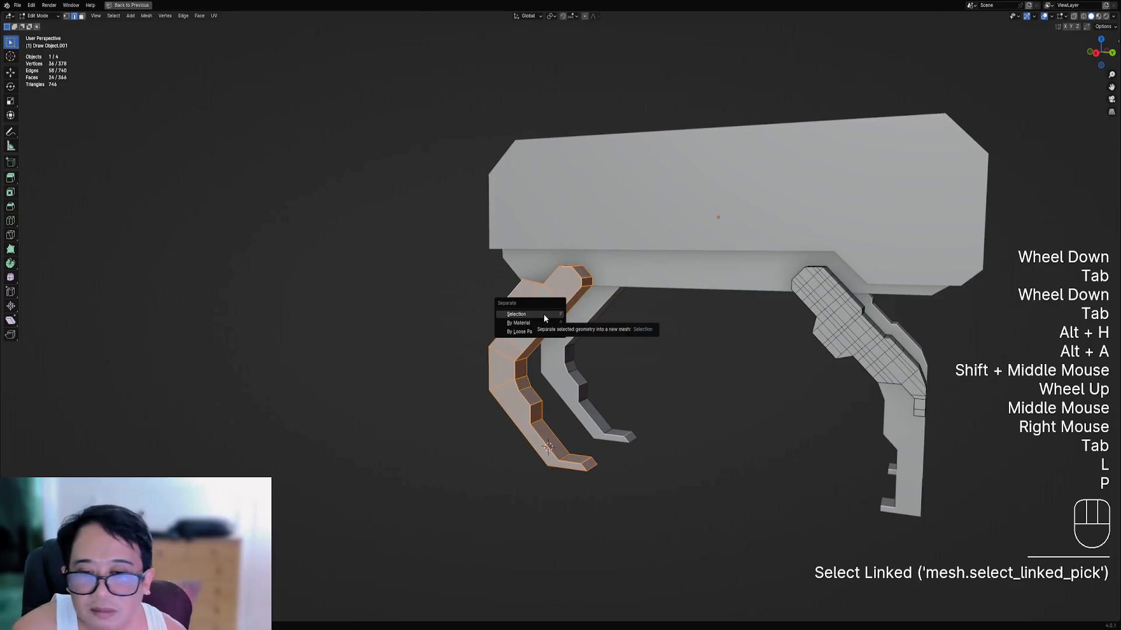
pyautogui.click(541, 315)
pyautogui.press('Tab')
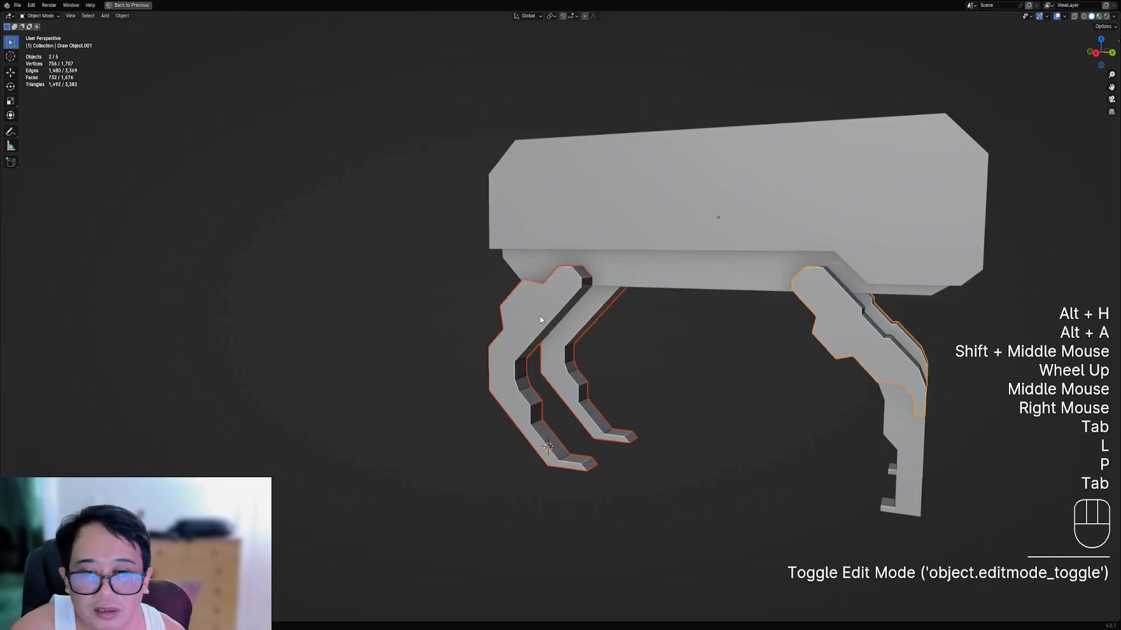
# - Select the separated rear leg object and run Apply Mesh to turn its mirrored copy into real geometry
pyautogui.rightClick(540, 315)
pyautogui.press('Tab')
pyautogui.moveTo(541, 315); pyautogui.dragTo(599, 314, button='middle')
pyautogui.scroll(2, 599, 314)
pyautogui.press('Tab')
pyautogui.hotkey('shift', 'ctrl', 'x')
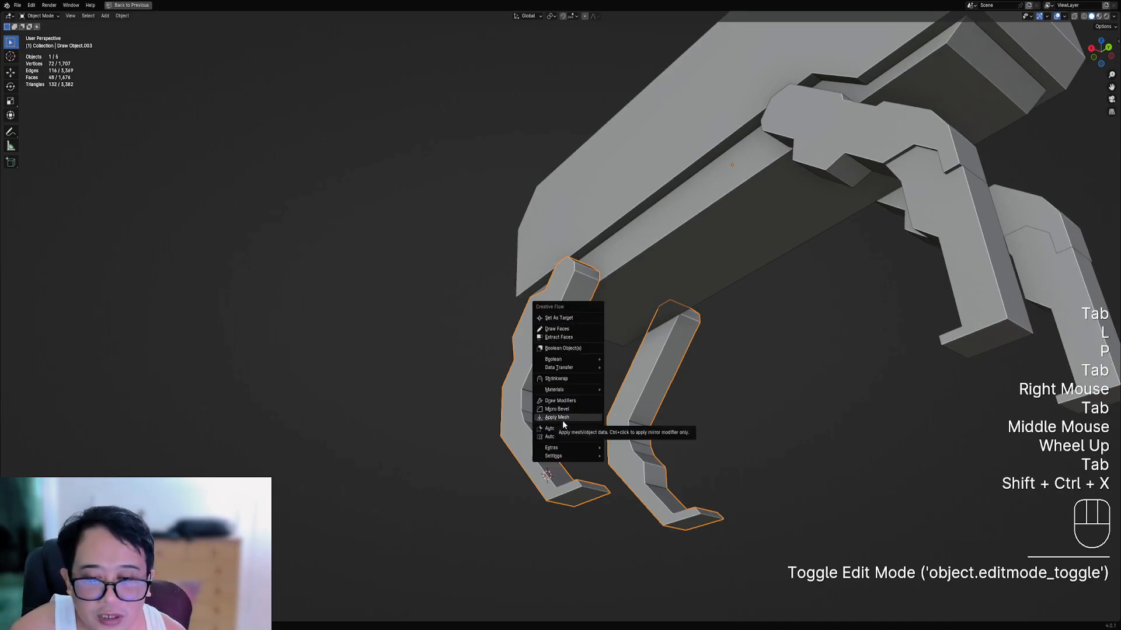
# - Delete all linked geometry of the opposite rear leg, keeping only the near one, and return to Object Mode
pyautogui.press('Tab')
pyautogui.hotkey('alt', 'a')
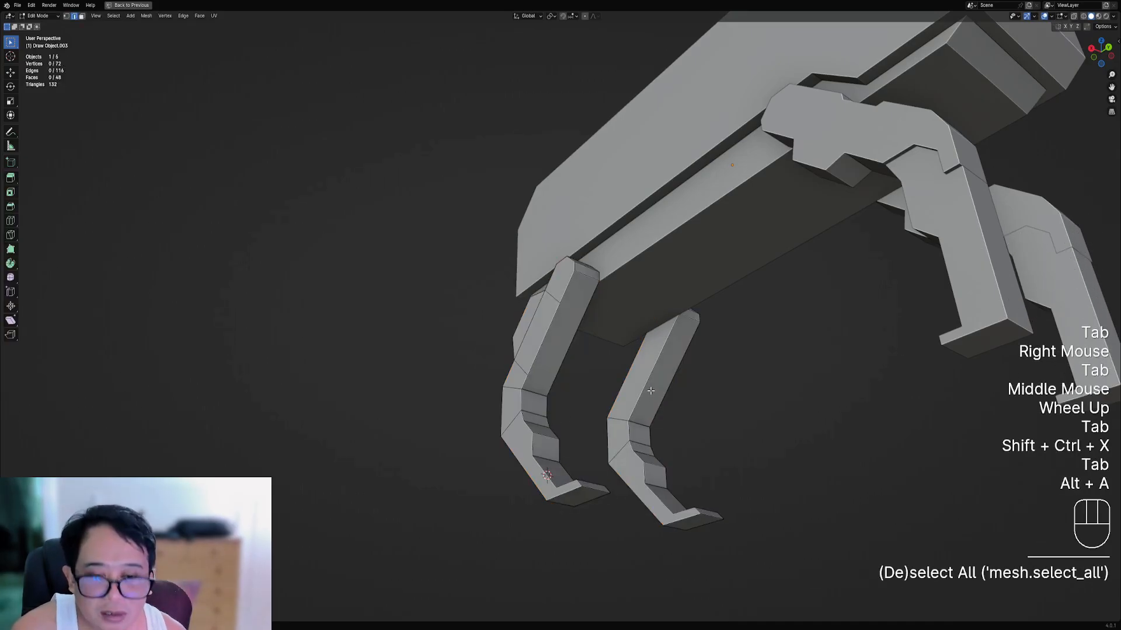
pyautogui.press('l')
pyautogui.press('x')
pyautogui.click(649, 390)
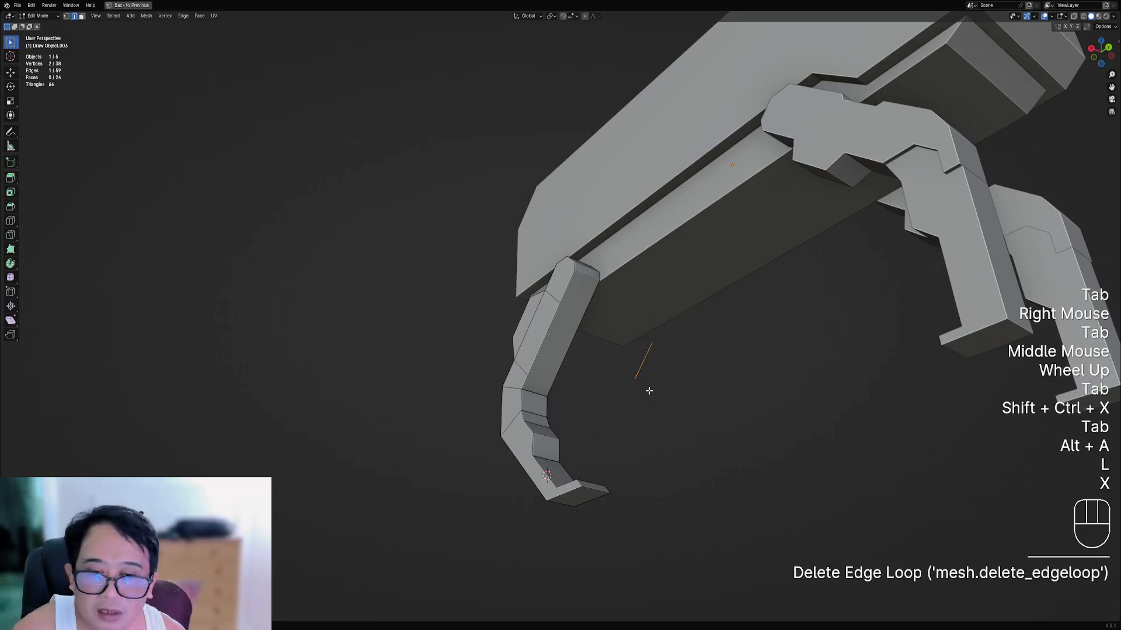
pyautogui.hotkey('ctrl', 'z')
pyautogui.press('x')
pyautogui.click(618, 331)
pyautogui.press('Tab')
# - Set the remaining rear leg's origin to its geometry
pyautogui.rightClick(562, 332)
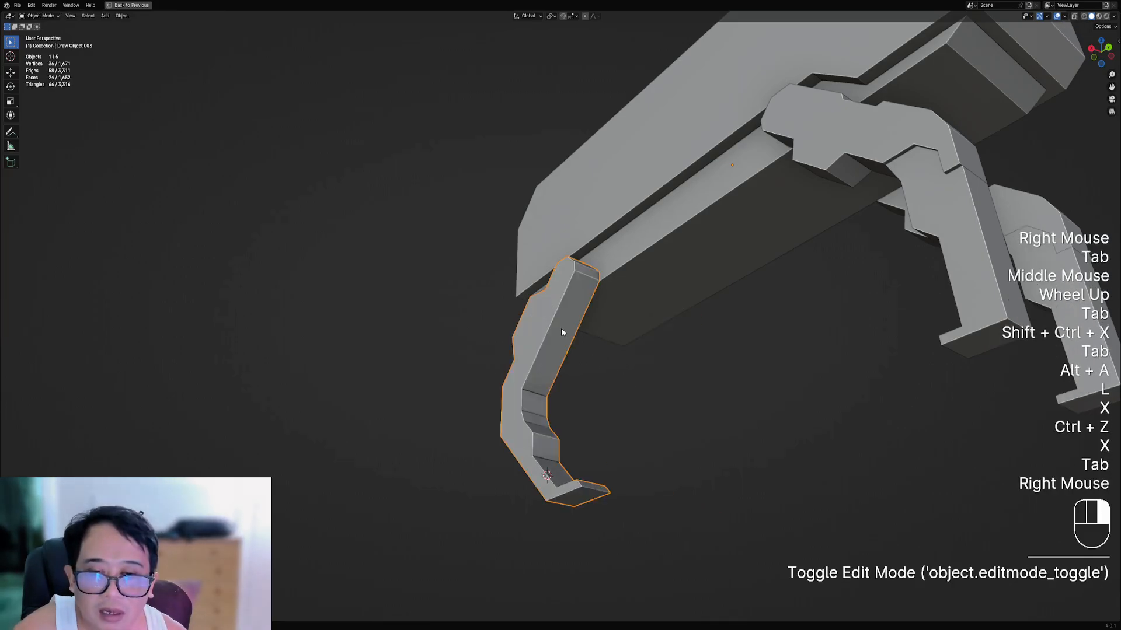
pyautogui.moveTo(562, 332); pyautogui.dragTo(593, 358, button='middle')
pyautogui.press('w')
pyautogui.moveTo(570, 424)
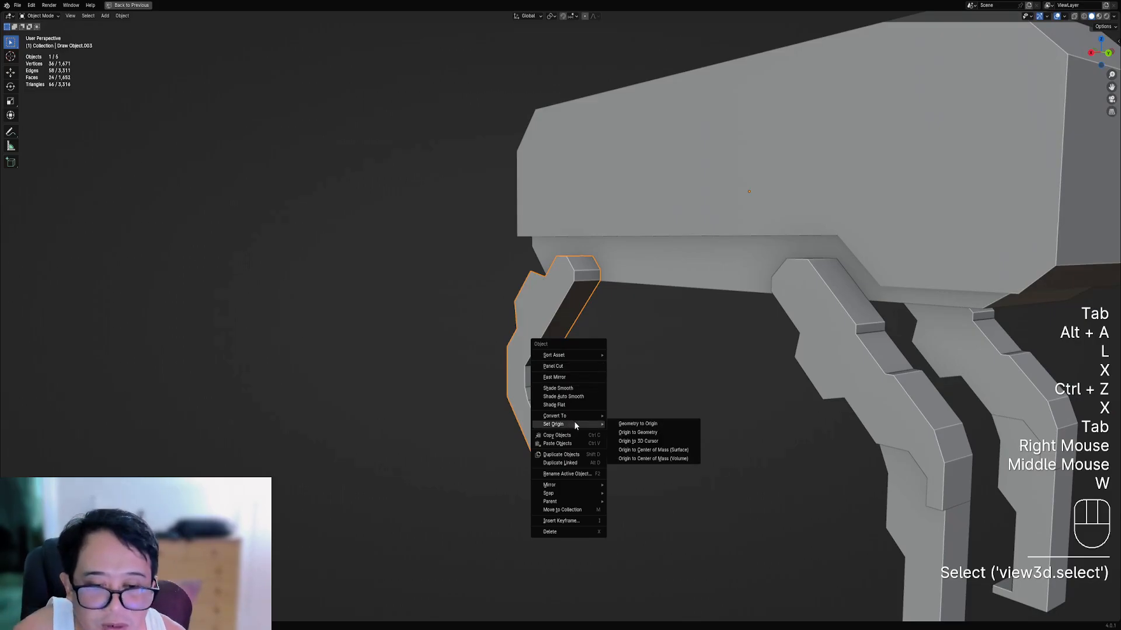
pyautogui.click(637, 430)
# - Apply Auto Mirror to the rear leg, picking its outer side face as the mirror side
pyautogui.moveTo(637, 429); pyautogui.dragTo(594, 386, button='middle')
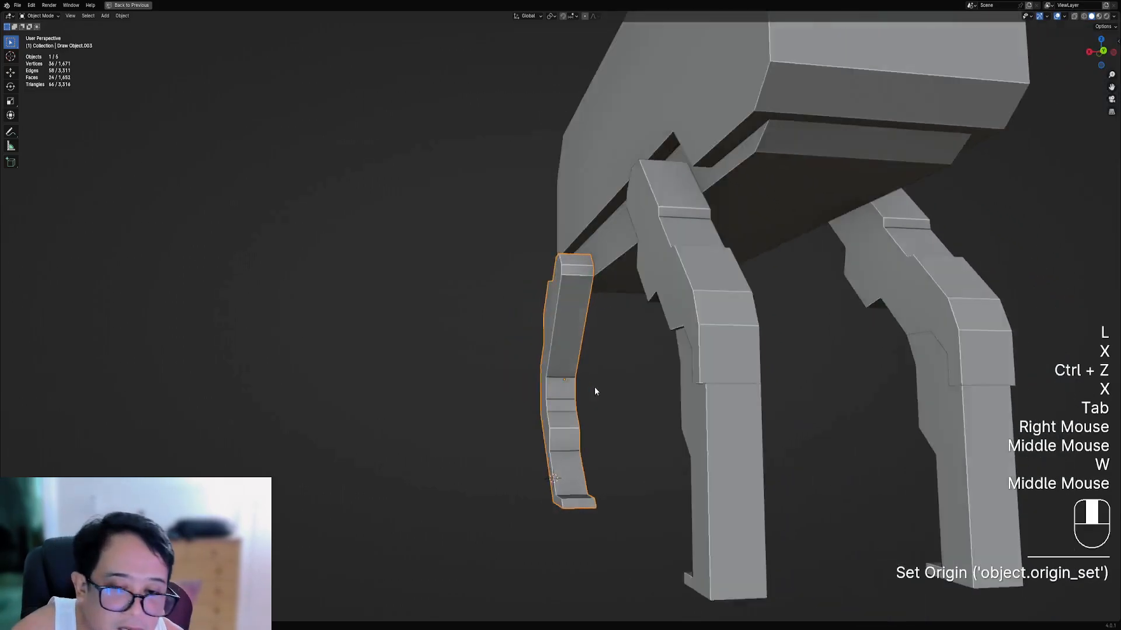
pyautogui.scroll(4, 590, 373)
pyautogui.hotkey('shift', 'ctrl', 'x')
pyautogui.click(575, 379)
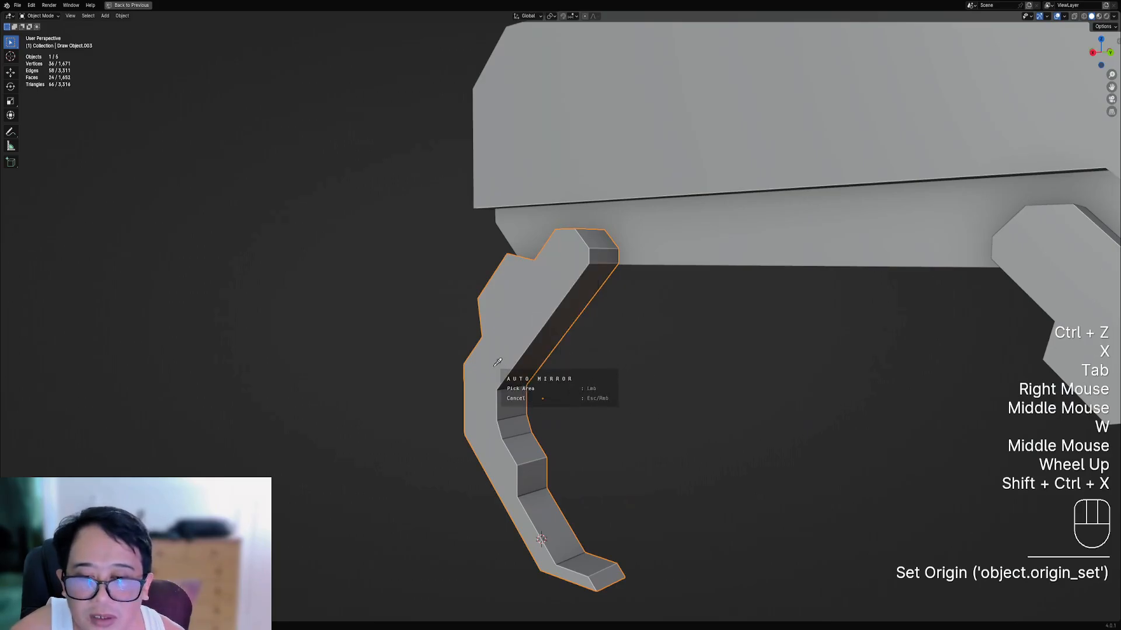
pyautogui.click(494, 365)
# - Knife an angle-constrained cut across the leg's narrow face in front view, from the flap's lower corner to the centre line
pyautogui.press('Tab')
pyautogui.moveTo(492, 366); pyautogui.dragTo(590, 405, button='middle')
pyautogui.press('1')
pyautogui.scroll(2, 605, 368)
pyautogui.scroll(1, 590, 395)
pyautogui.scroll(-2, 597, 410)
pyautogui.scroll(2, 585, 401)
pyautogui.press('k')
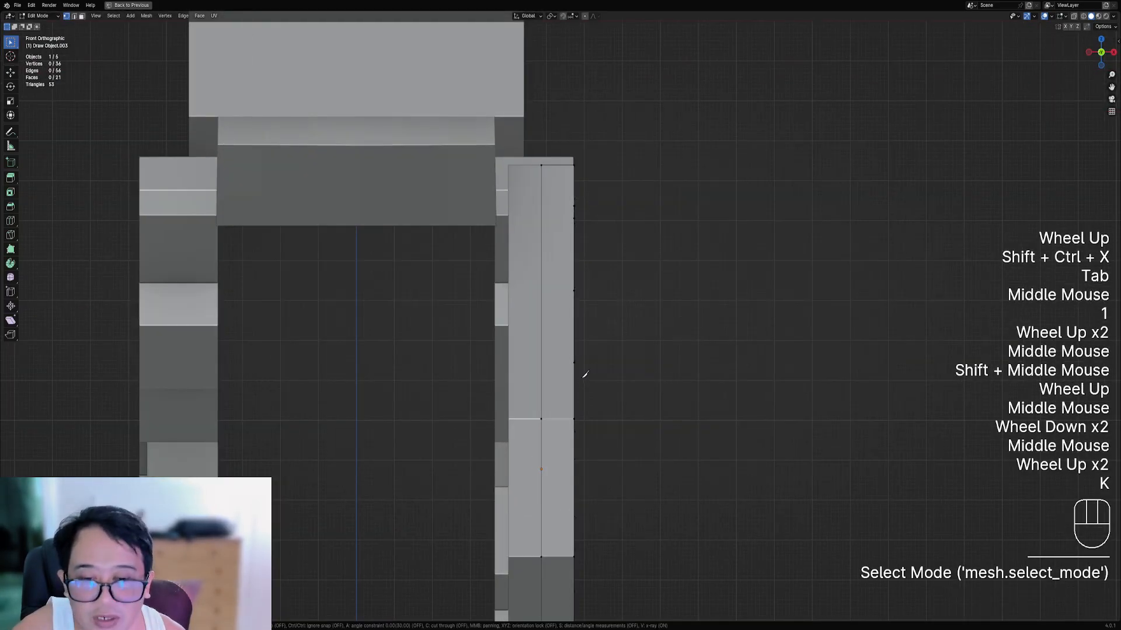
pyautogui.moveTo(576, 367)
pyautogui.mouseDown(button='middle')
pyautogui.moveTo(644, 407)
pyautogui.moveTo(569, 382)
pyautogui.mouseUp(button='middle')
pyautogui.press('a')
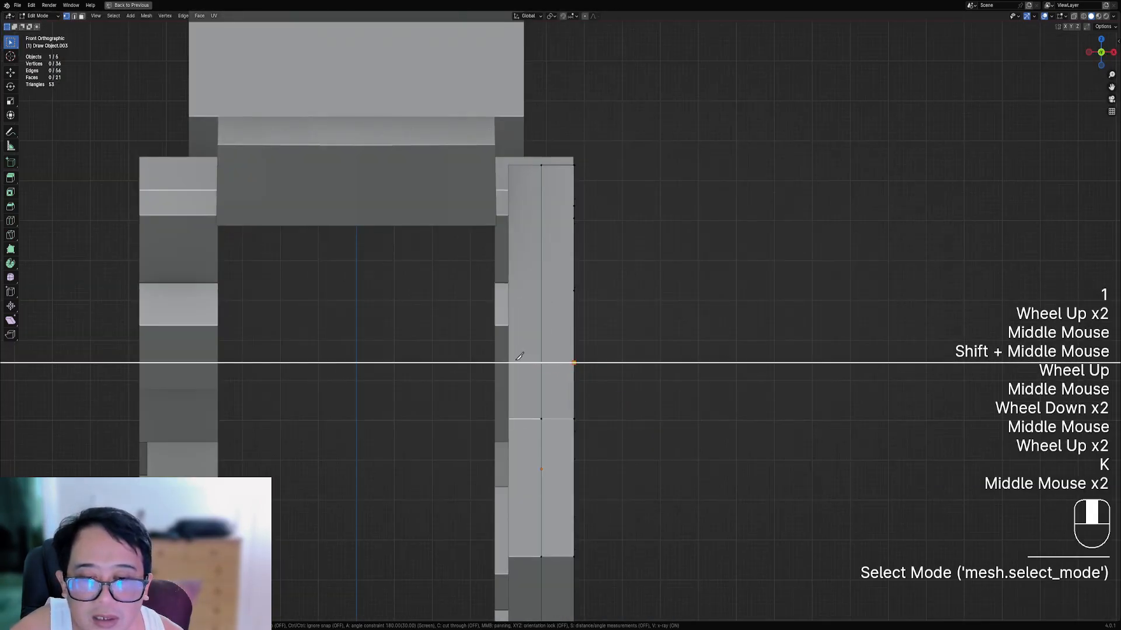
pyautogui.click(515, 362)
pyautogui.rightClick(580, 238)
# - Knife a second cut across the narrow face at the flap's upper end and confirm the cuts
pyautogui.moveTo(582, 234); pyautogui.dragTo(589, 280, button='middle')
pyautogui.click(596, 213)
pyautogui.click(530, 220)
pyautogui.press('Return')
# - Delete the narrow leg face between the two knife cuts beside the flap
pyautogui.press('3')
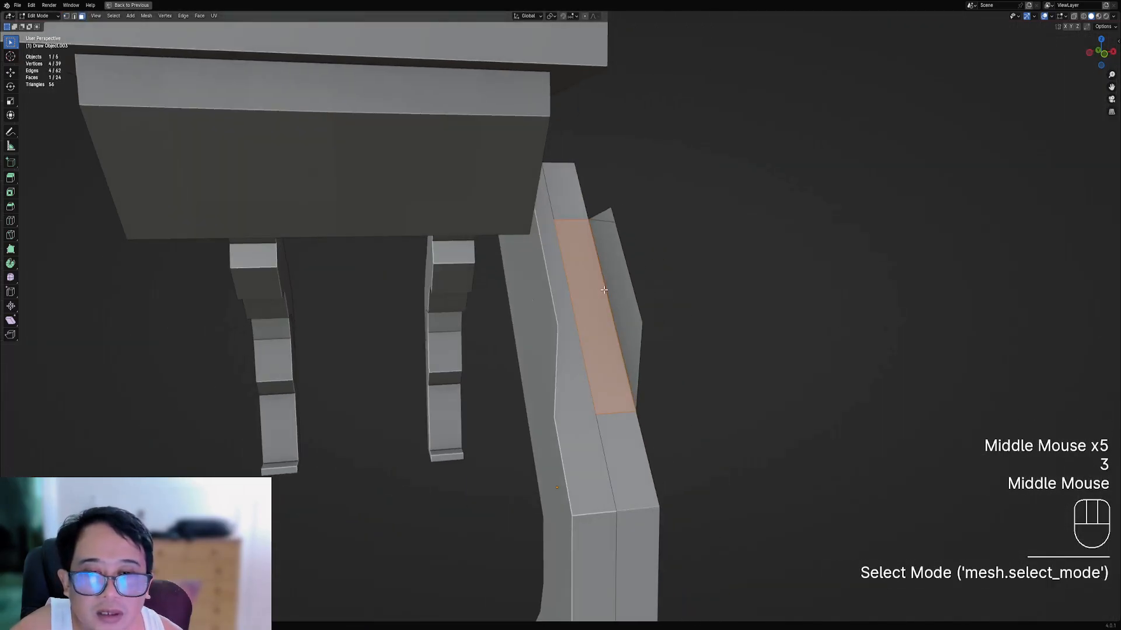
pyautogui.rightClick(593, 289)
pyautogui.press('x')
pyautogui.click(561, 253)
# - Dissolve the stray cut edge running across the flap's upper corner
pyautogui.press('2')
pyautogui.rightClick(601, 220)
pyautogui.press('x')
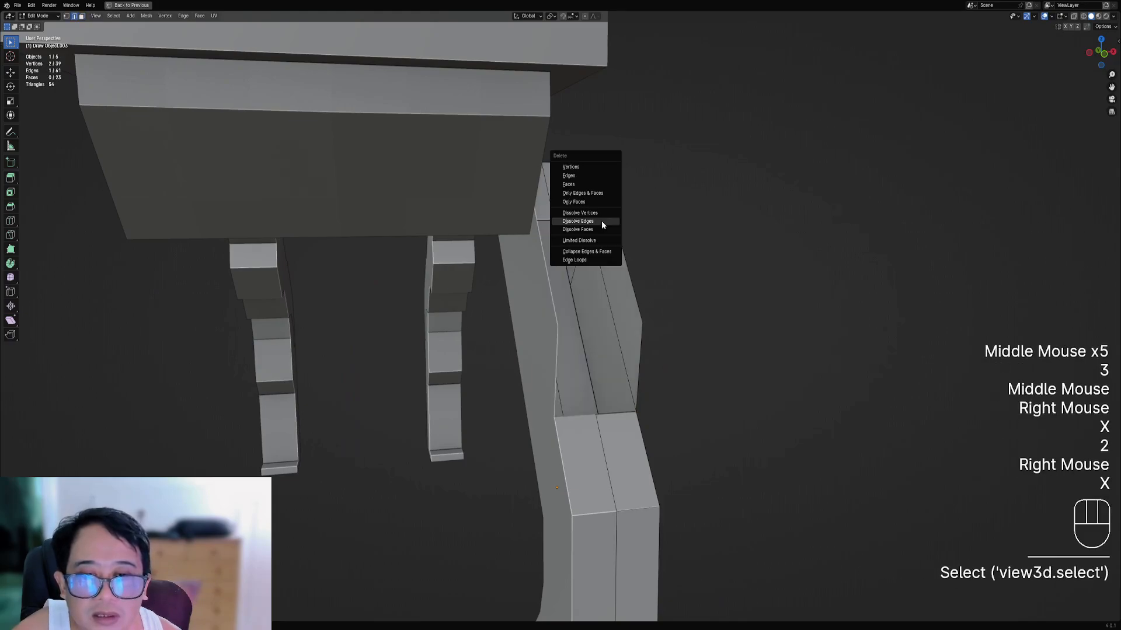
pyautogui.press('1')
pyautogui.rightClick(616, 415)
pyautogui.press('2')
pyautogui.rightClick(617, 313)
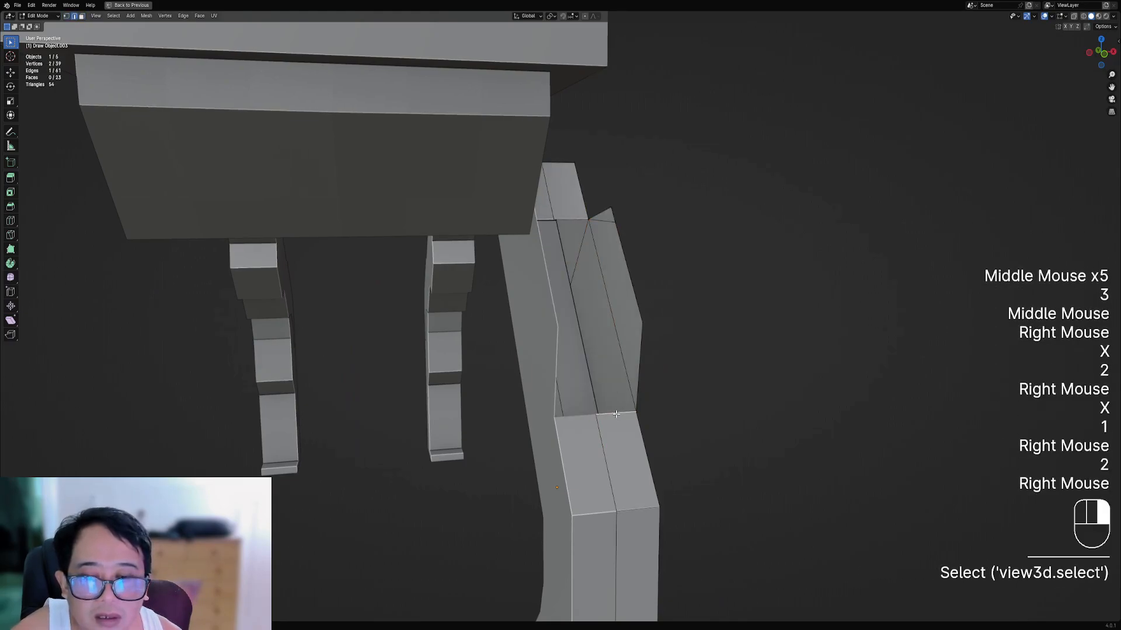
pyautogui.press('f')
pyautogui.rightClick(595, 251)
pyautogui.hotkey('ctrl', 'x')
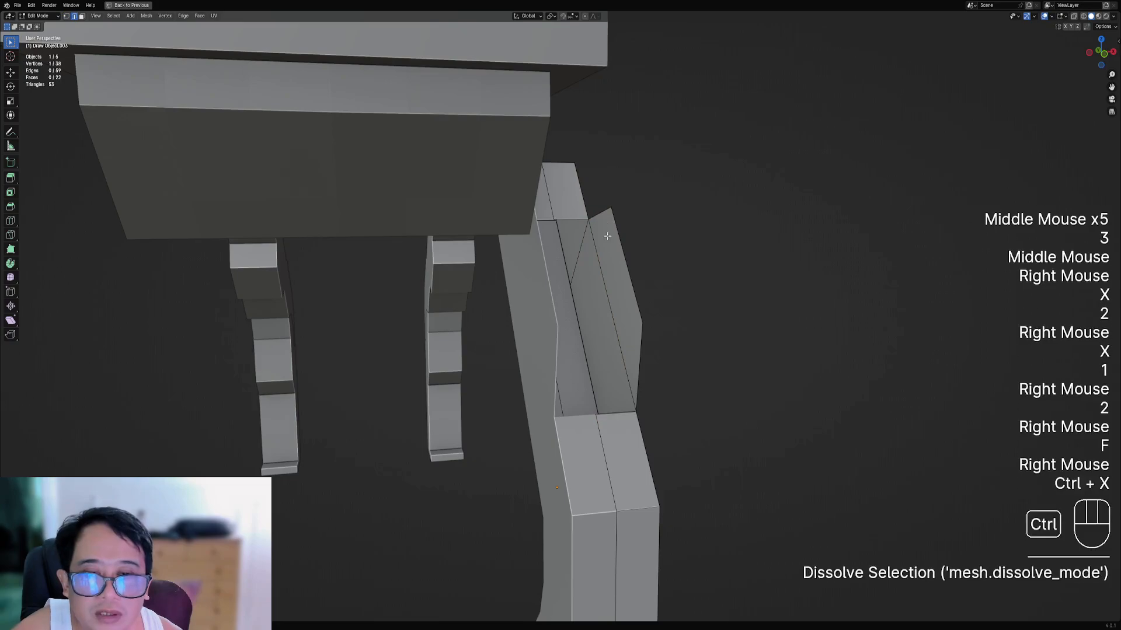
pyautogui.moveTo(595, 251); pyautogui.dragTo(683, 376, button='middle')
pyautogui.press('1')
pyautogui.keyDown('shift'); pyautogui.moveTo(682, 426); pyautogui.dragTo(650, 407, button='middle'); pyautogui.keyUp('shift')
pyautogui.scroll(1, 651, 407)
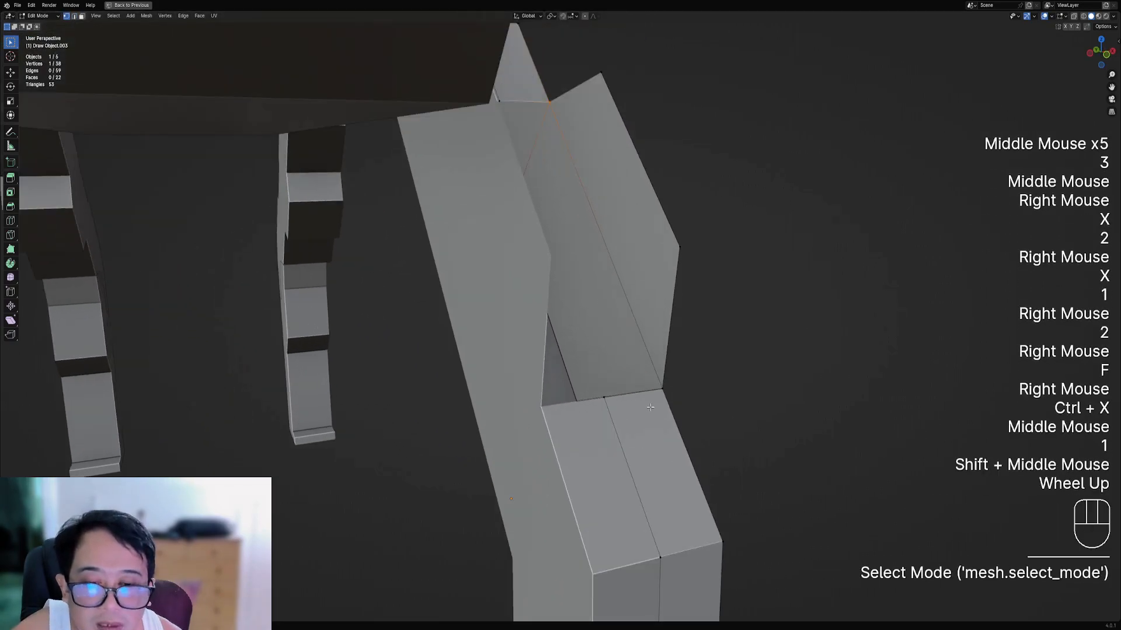
pyautogui.rightClick(640, 393)
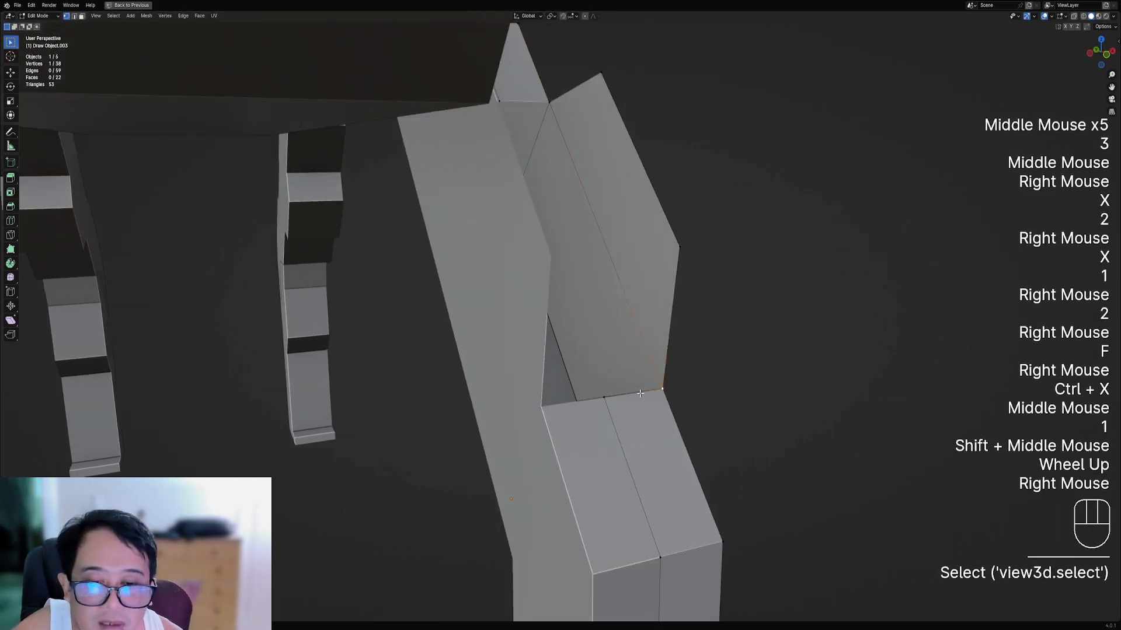
pyautogui.press('1')
pyautogui.rightClick(607, 397)
pyautogui.press('g')
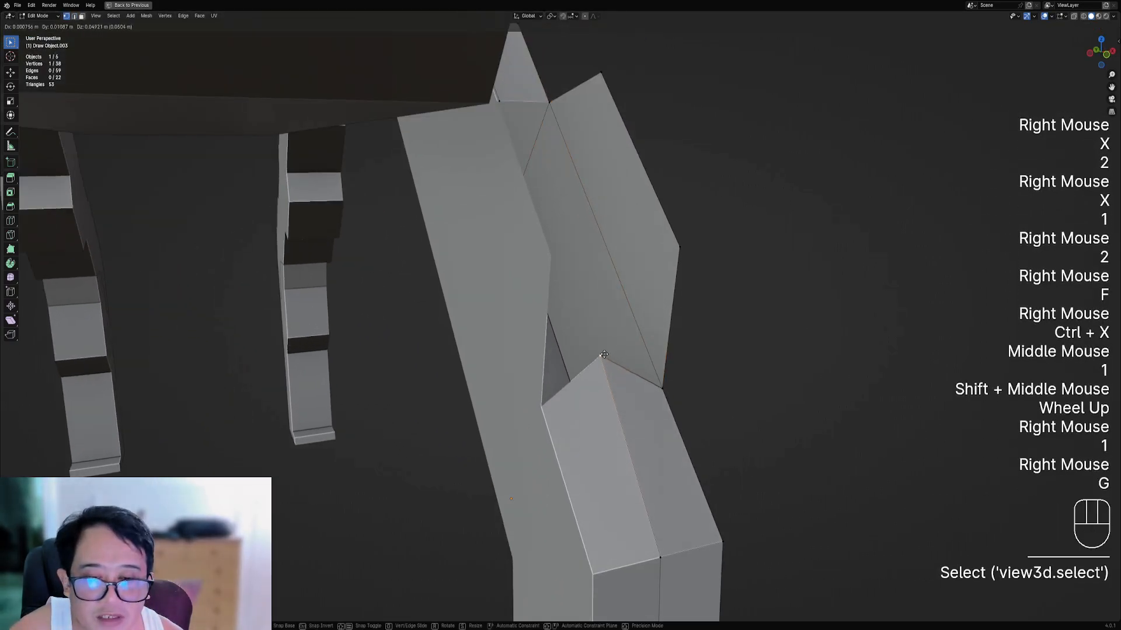
pyautogui.rightClick(662, 389)
pyautogui.press('g')
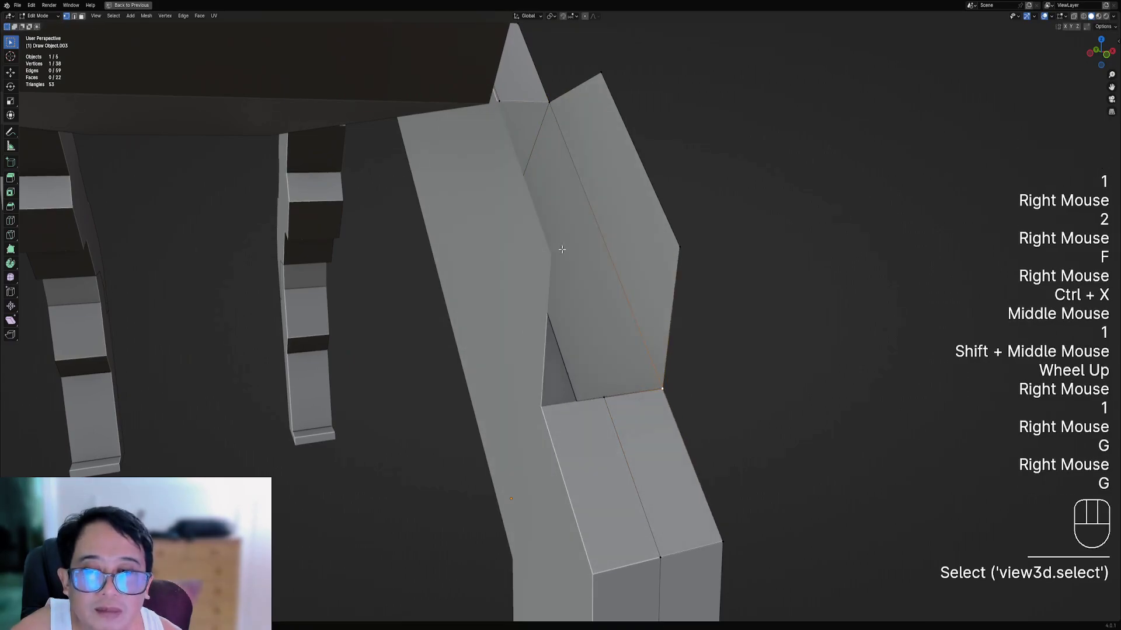
# - Extrude the flap's outer bend vertex inward to the centre line and fill the lower face beside it
pyautogui.rightClick(673, 251)
pyautogui.press('e')
pyautogui.click(674, 345)
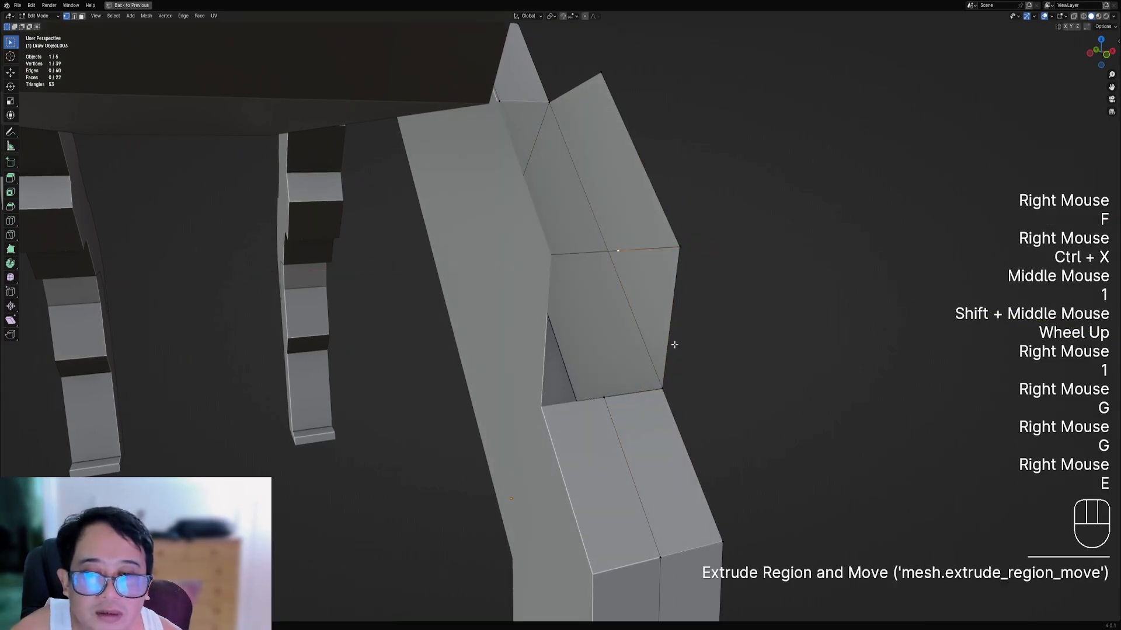
pyautogui.press('2')
pyautogui.rightClick(642, 325)
pyautogui.press('f')
pyautogui.scroll(-2, 637, 300)
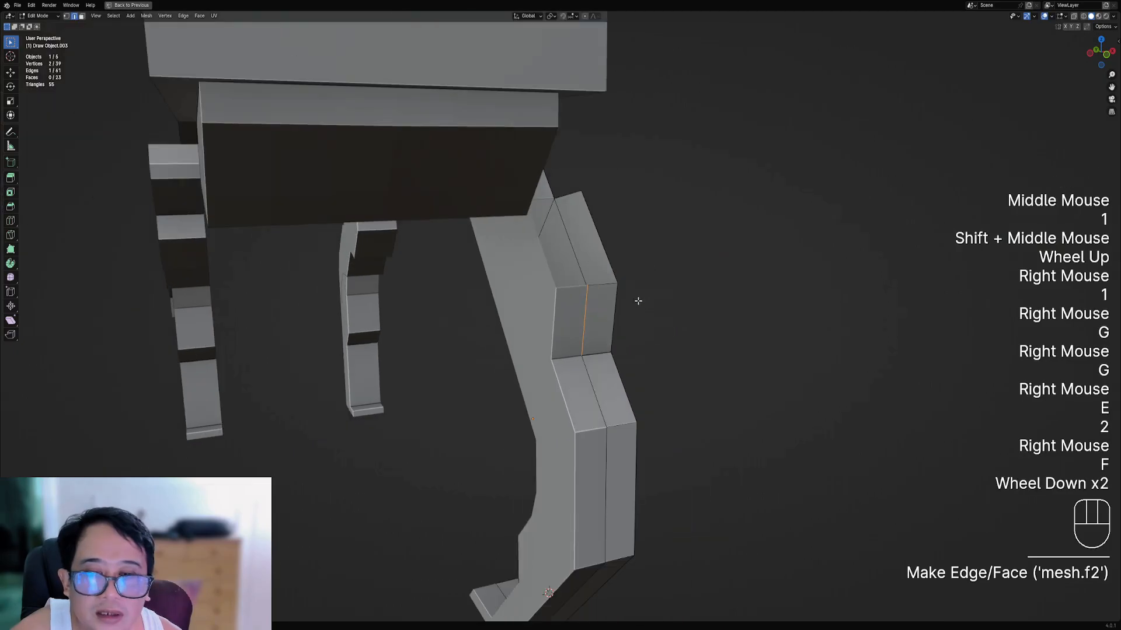
# - Fill the flap's upper narrow face and the remaining open face at its upper end
pyautogui.press('2')
pyautogui.rightClick(599, 284)
pyautogui.press('f')
pyautogui.press('1')
pyautogui.rightClick(607, 244)
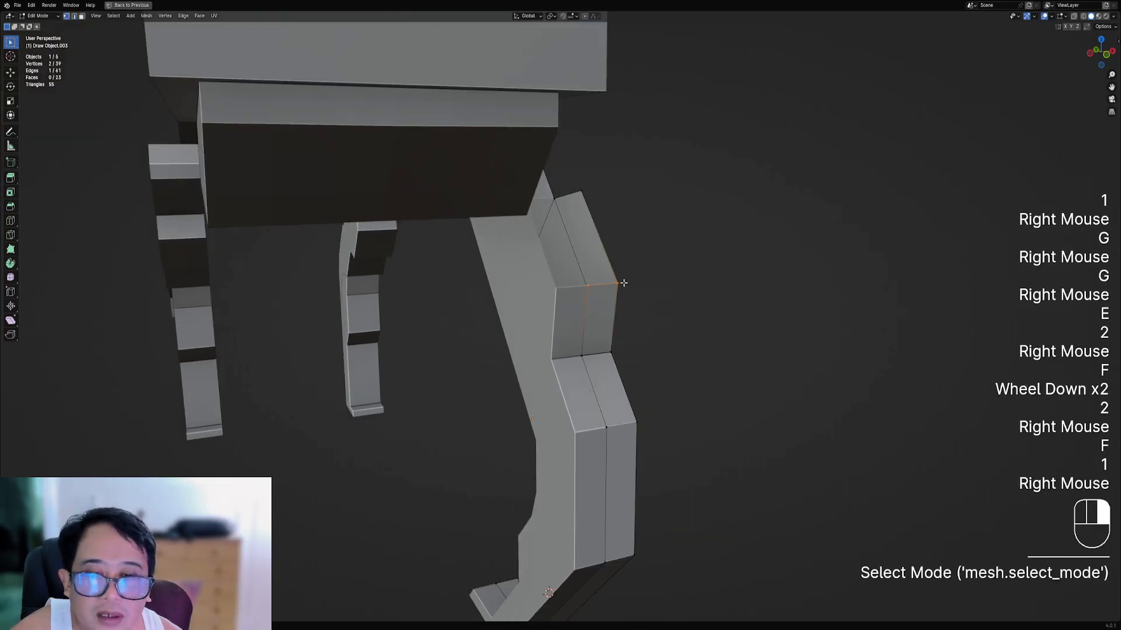
pyautogui.press('f')
pyautogui.moveTo(640, 282); pyautogui.dragTo(548, 357, button='middle')
pyautogui.scroll(1, 605, 320)
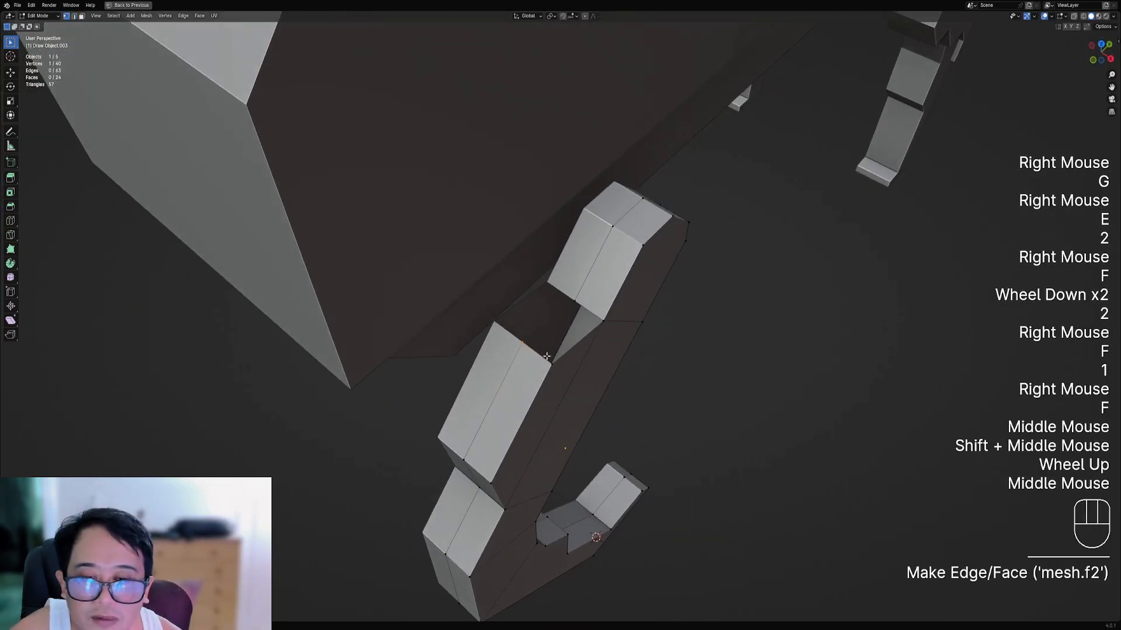
pyautogui.rightClick(547, 357)
pyautogui.press('f')
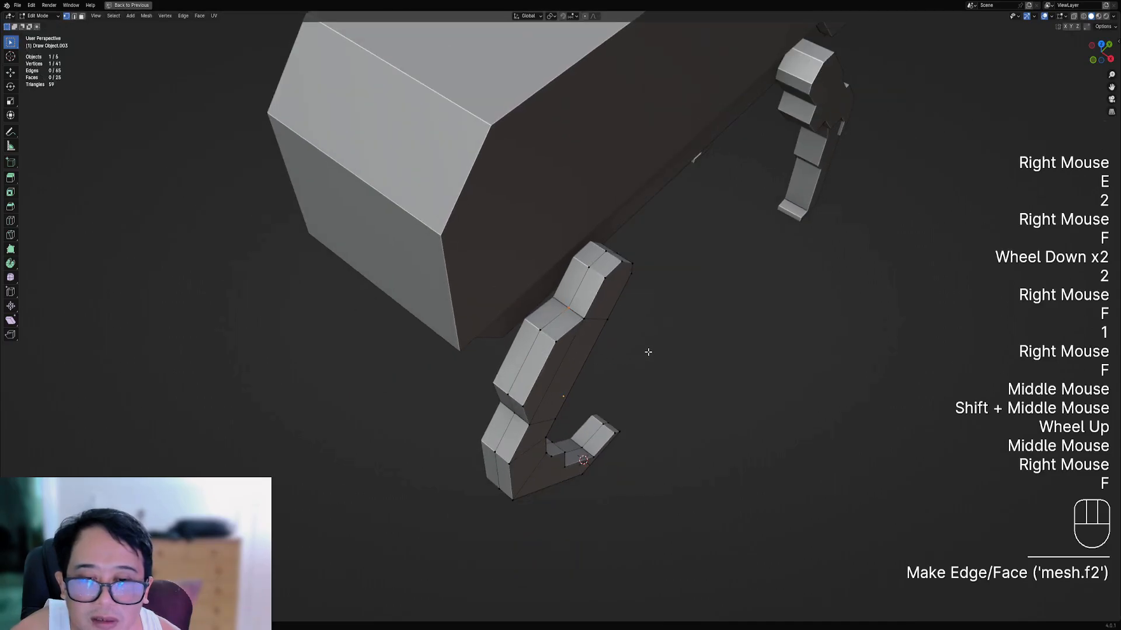
# - Merge all of the rear leg's vertices by distance
pyautogui.press('a')
pyautogui.press('m')
pyautogui.click(643, 346)
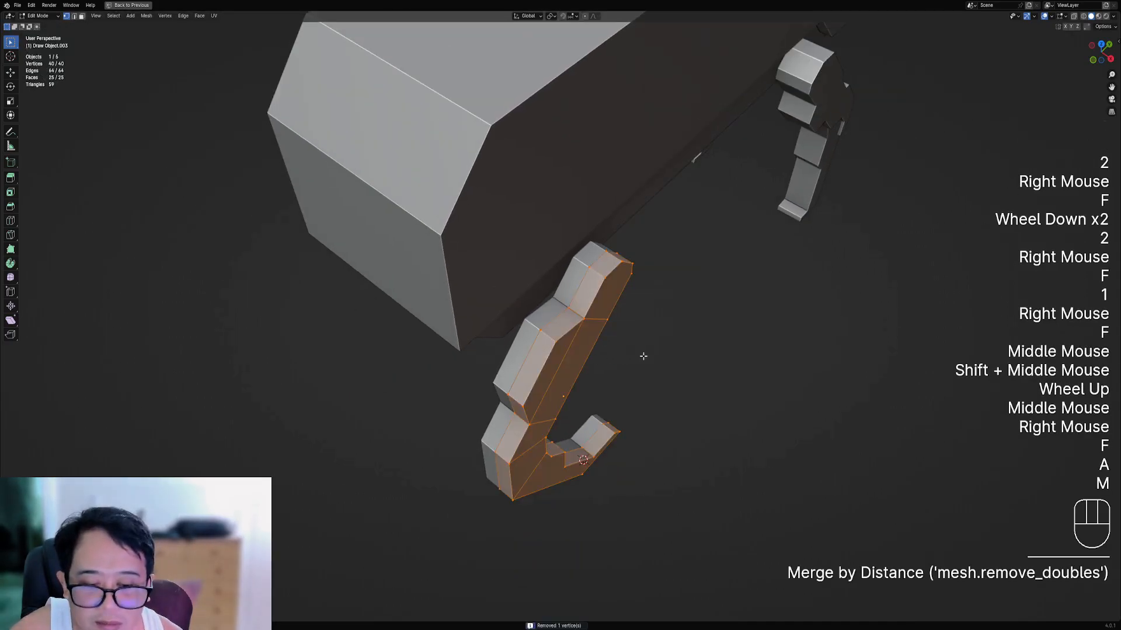
# - Leave mesh editing and apply the rear leg's modifiers with Apply Mesh
pyautogui.scroll(-2, 643, 345)
pyautogui.moveTo(643, 346); pyautogui.dragTo(590, 345, button='middle')
pyautogui.scroll(2, 630, 347)
pyautogui.press('Tab')
pyautogui.hotkey('shift', 'ctrl', 'x')
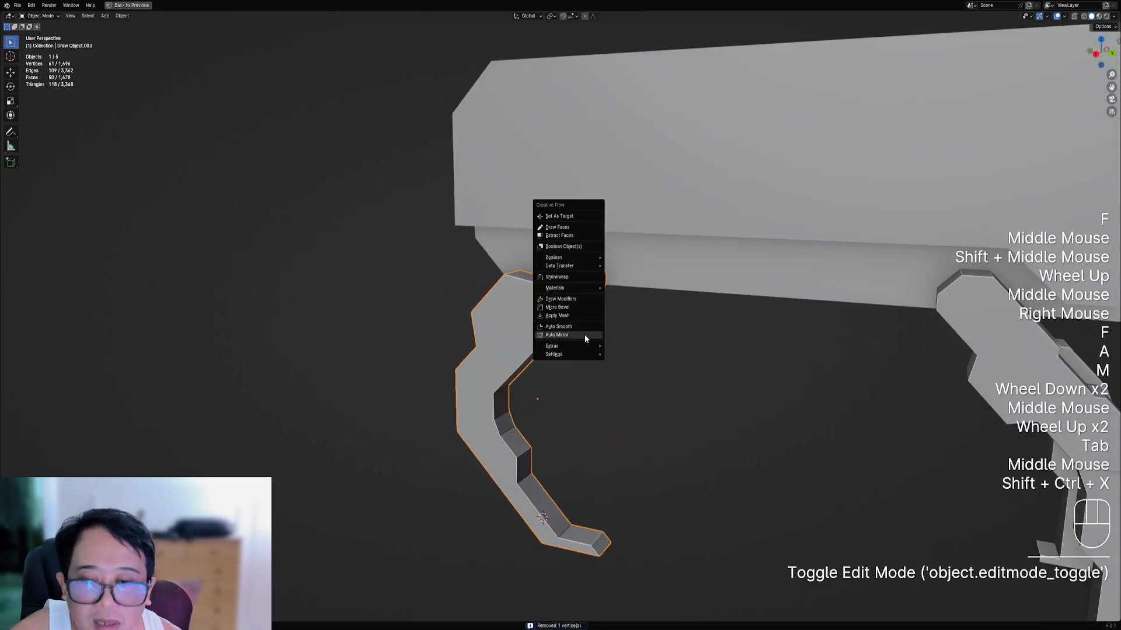
pyautogui.keyDown('ctrl'); pyautogui.click(584, 334); pyautogui.keyUp('ctrl')
pyautogui.rightClick(596, 328)
pyautogui.hotkey('shift', 'ctrl', 'x')
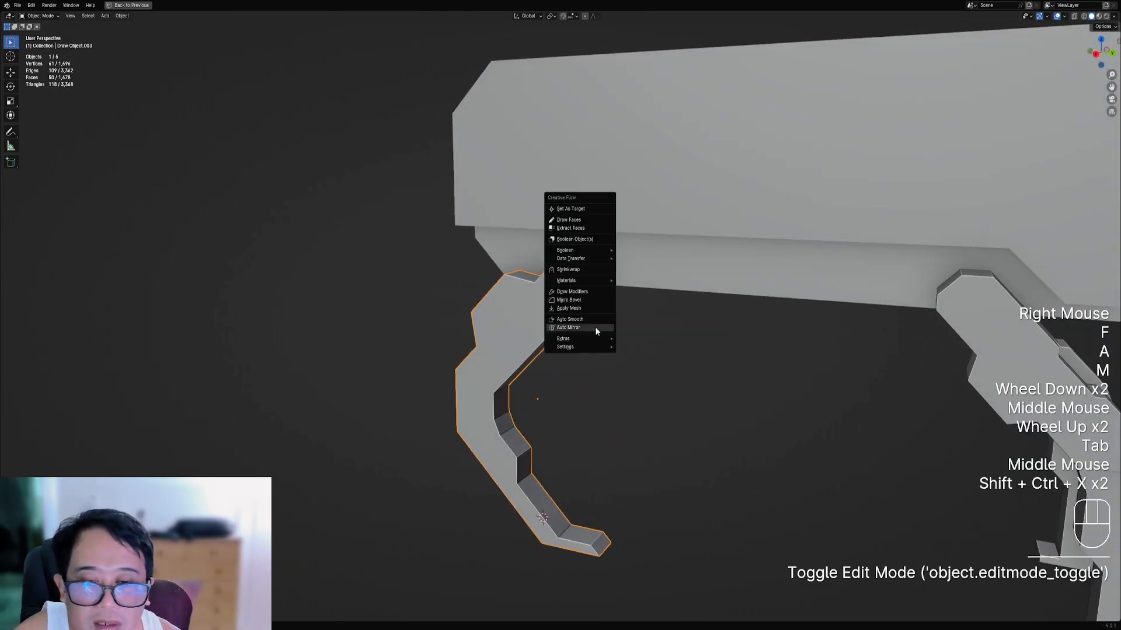
pyautogui.keyDown('ctrl'); pyautogui.click(586, 307); pyautogui.keyUp('ctrl')
# - Snap the 3D cursor to the robot's main body
pyautogui.scroll(-2, 594, 311)
pyautogui.moveTo(594, 311); pyautogui.dragTo(661, 250, button='middle')
pyautogui.rightClick(662, 250)
pyautogui.hotkey('shift', 's')
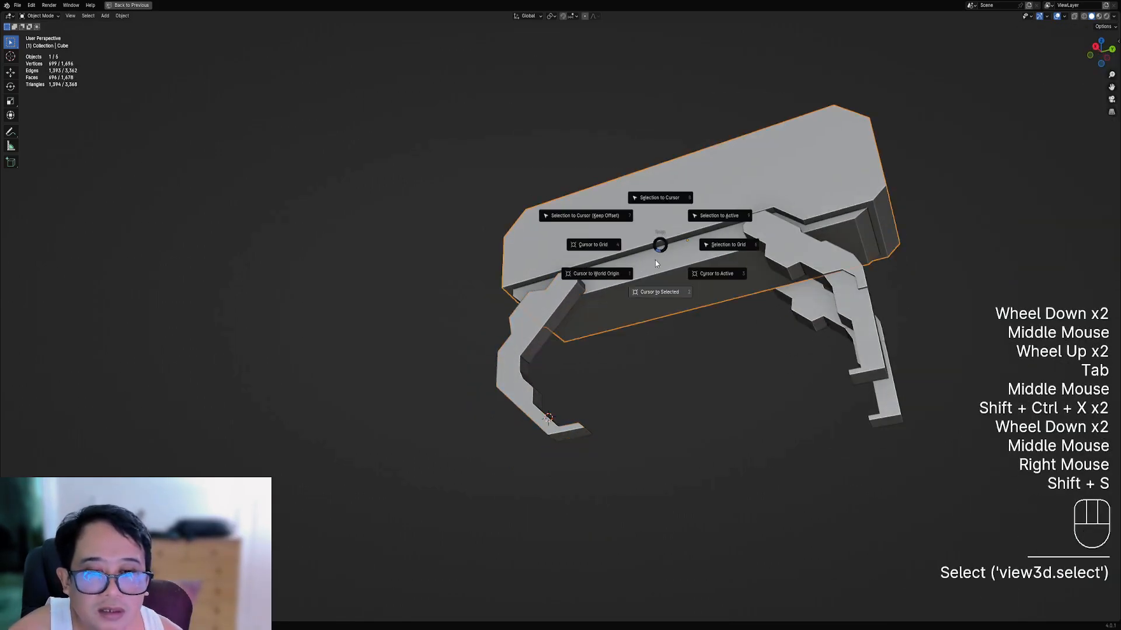
pyautogui.click(646, 292)
# - Set the rear leg's origin to the 3D cursor
pyautogui.moveTo(624, 309); pyautogui.dragTo(552, 328, button='middle')
pyautogui.rightClick(552, 328)
pyautogui.press('w')
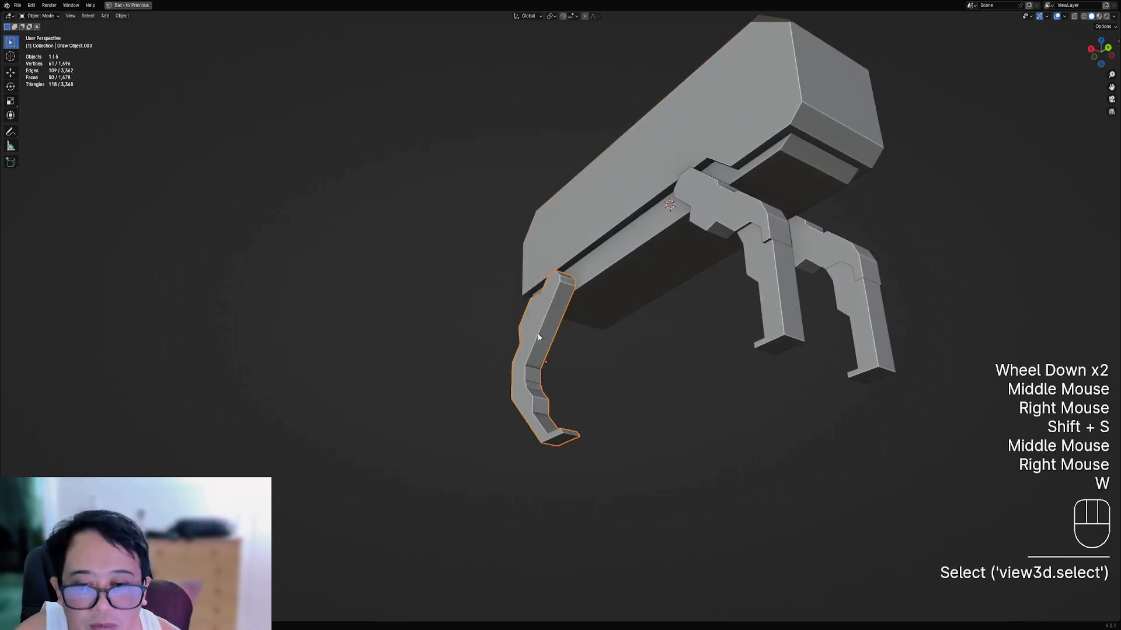
pyautogui.press('w')
pyautogui.moveTo(557, 325)
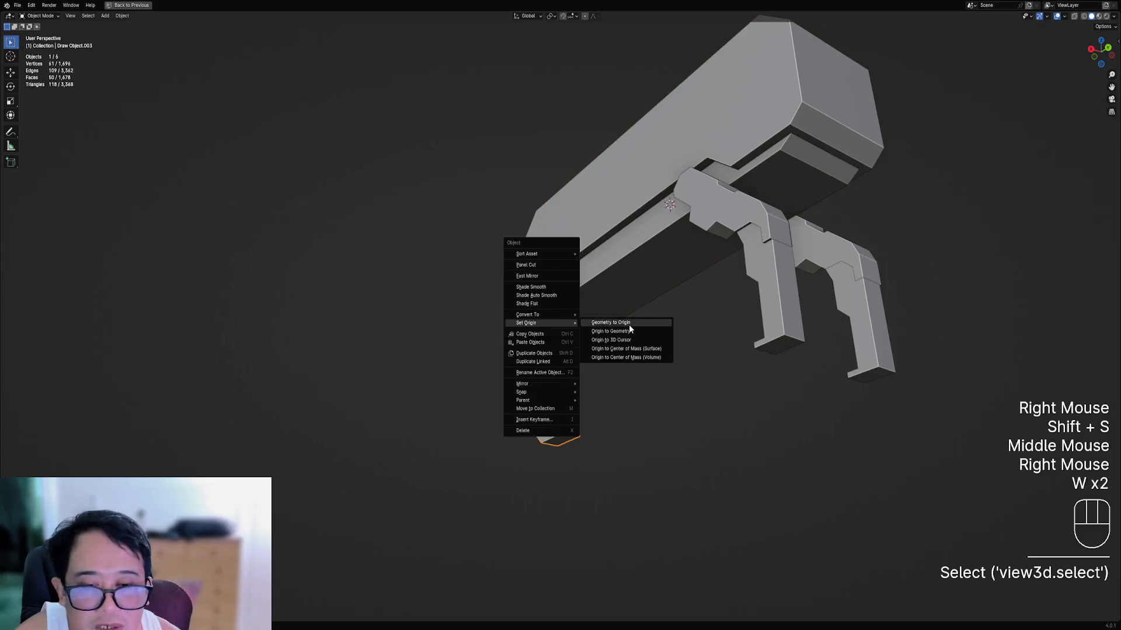
pyautogui.click(635, 341)
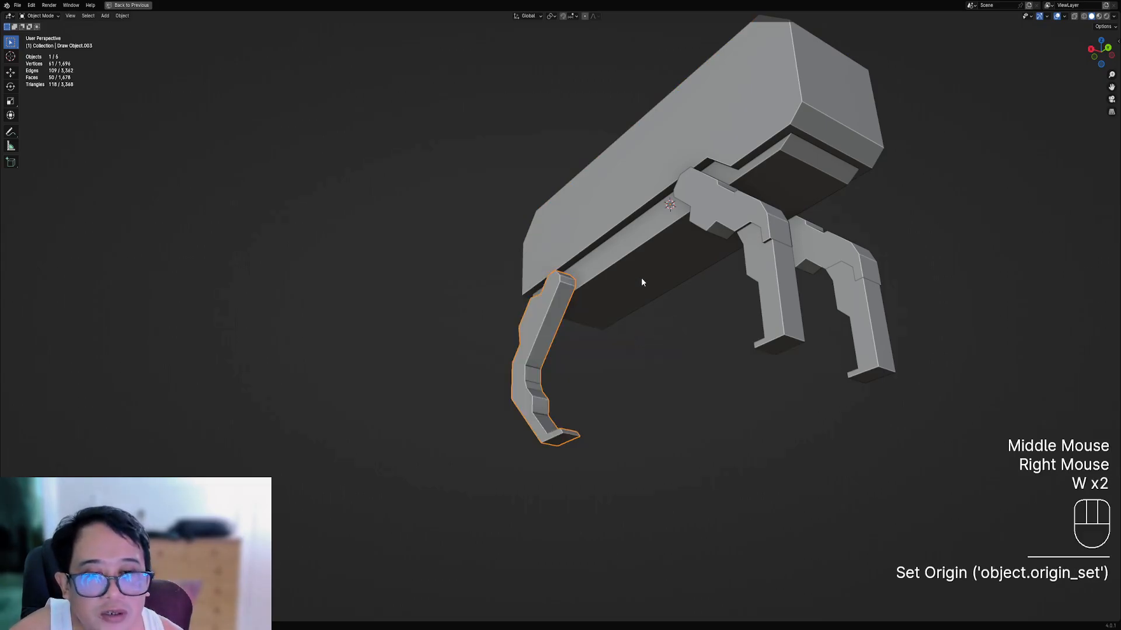
# - Auto Mirror the rear leg to the opposite side of the body and save the file
pyautogui.moveTo(640, 277); pyautogui.dragTo(658, 289, button='middle')
pyautogui.scroll(3, 642, 298)
pyautogui.hotkey('ctrl', 'shift', 'x')
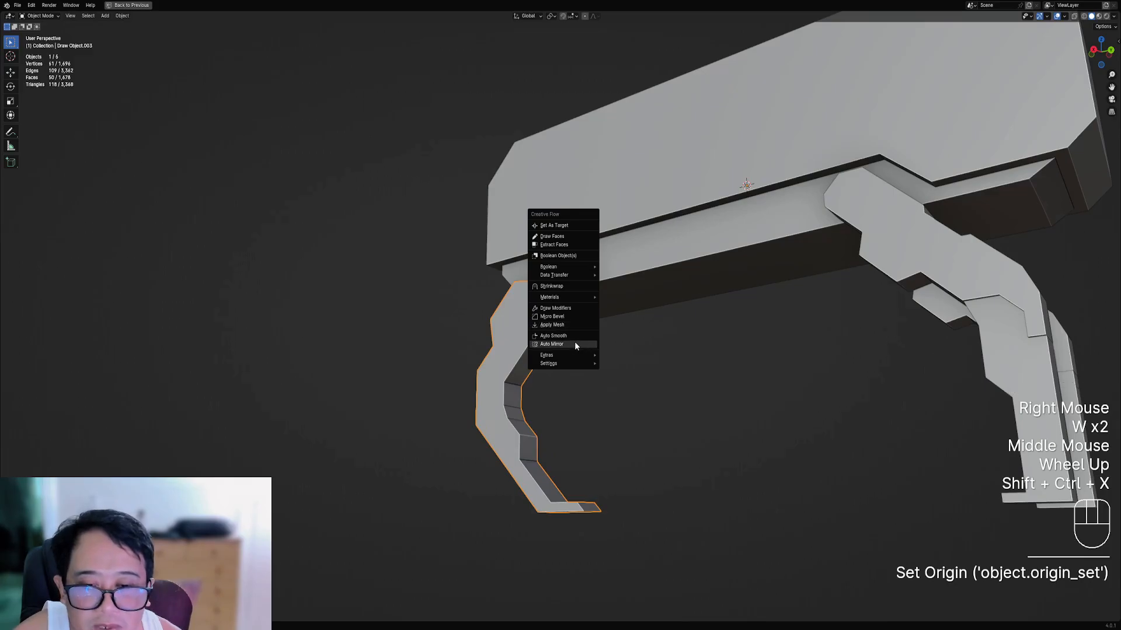
pyautogui.click(574, 344)
pyautogui.click(577, 354)
pyautogui.scroll(-2, 577, 354)
pyautogui.hotkey('alt', 'a')
pyautogui.moveTo(576, 354)
pyautogui.mouseDown(button='middle')
pyautogui.moveTo(652, 370)
pyautogui.moveTo(608, 352)
pyautogui.moveTo(705, 366)
pyautogui.moveTo(571, 366)
pyautogui.moveTo(611, 360)
pyautogui.moveTo(570, 334)
pyautogui.mouseUp(button='middle')
pyautogui.scroll(-2, 652, 370)
pyautogui.hotkey('ctrl', 's')
# - Open the rear leg's mesh for editing in right orthographic view with nothing selected
pyautogui.scroll(1, 608, 356)
pyautogui.scroll(1, 570, 334)
pyautogui.rightClick(571, 333)
pyautogui.press('Tab')
pyautogui.hotkey('alt', 'a')
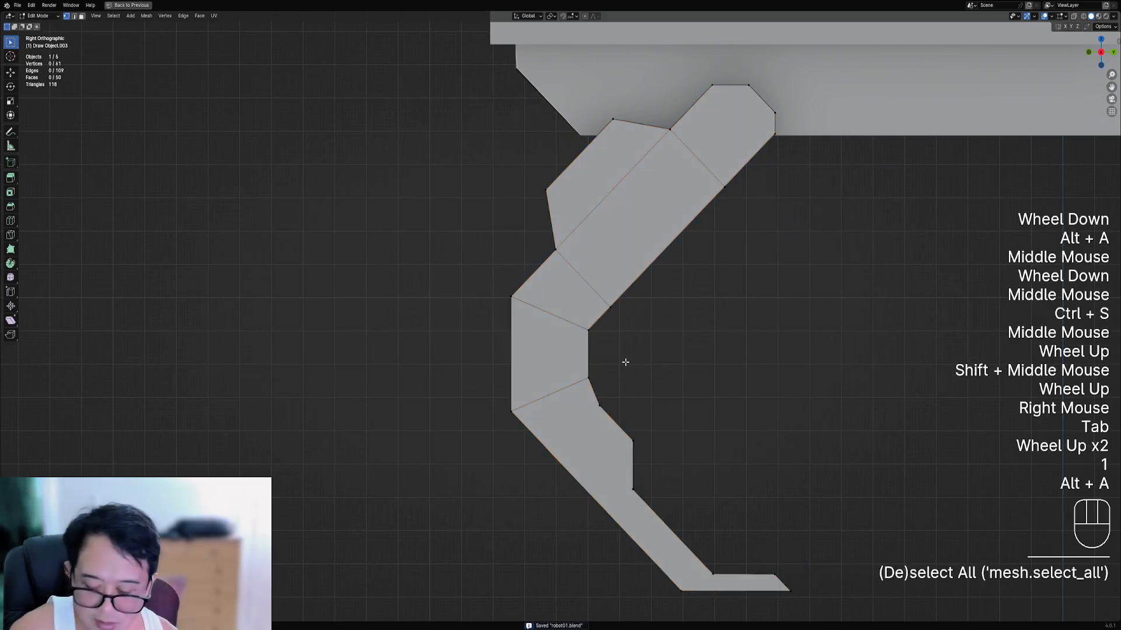
pyautogui.press('k')
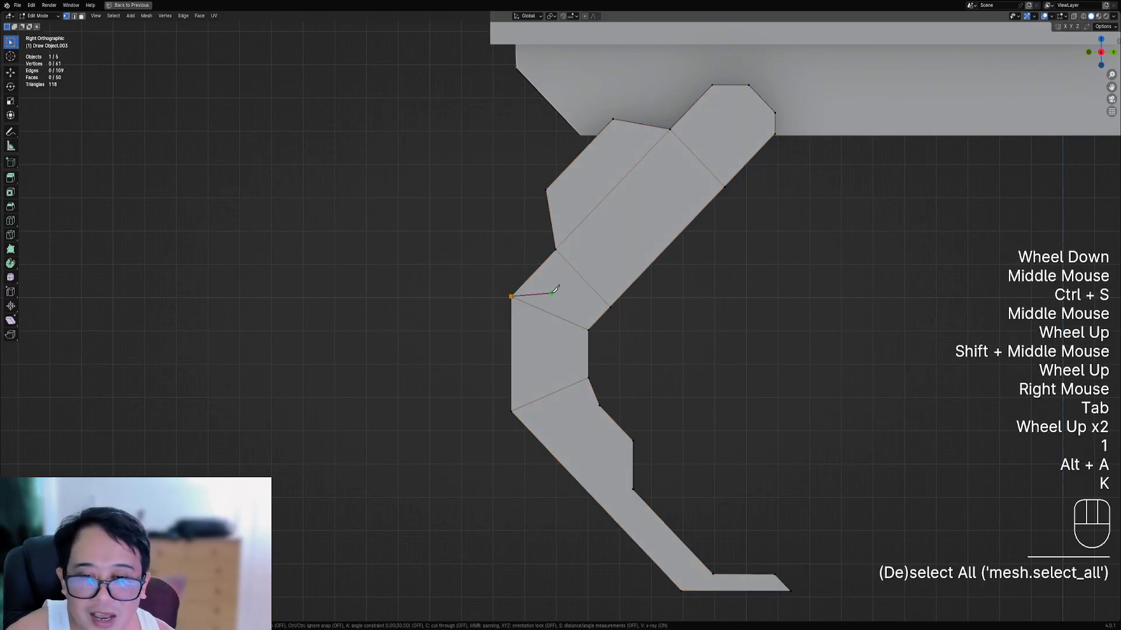
pyautogui.press('a')
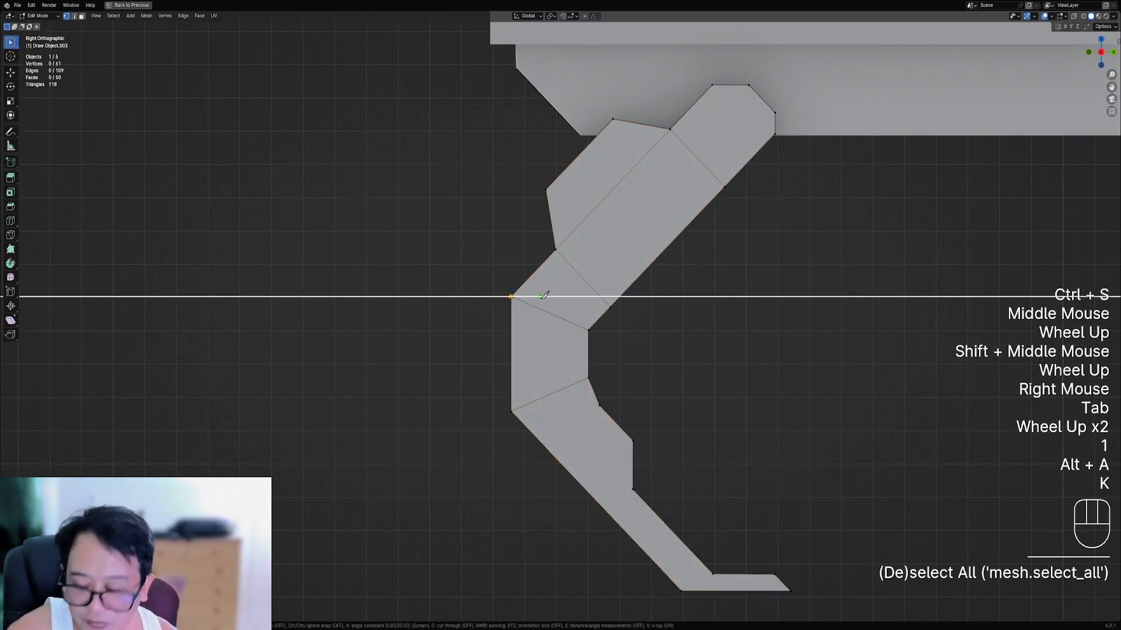
pyautogui.click(543, 297)
pyautogui.click(569, 345)
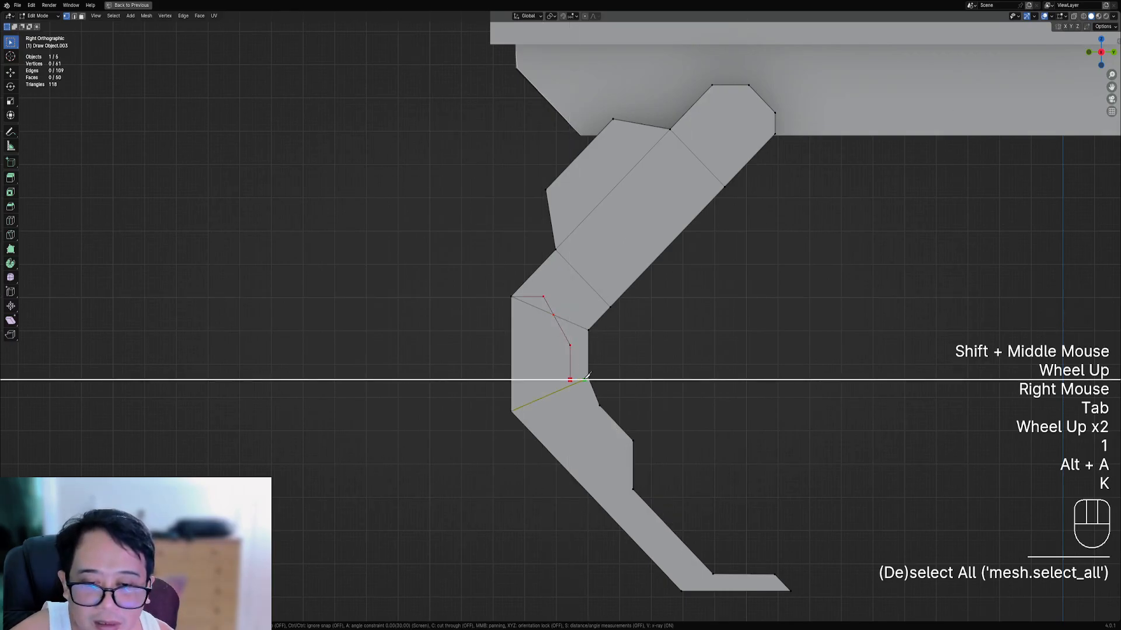
pyautogui.press('Escape')
# - Draw a polygonal cut through the leg's knee segment with Draw Cuts, stepping from its upper outer corner to its inner edge with 45° snapping
pyautogui.scroll(1, 577, 338)
pyautogui.scroll(1, 577, 339)
pyautogui.hotkey('shift', 'ctrl', 'x')
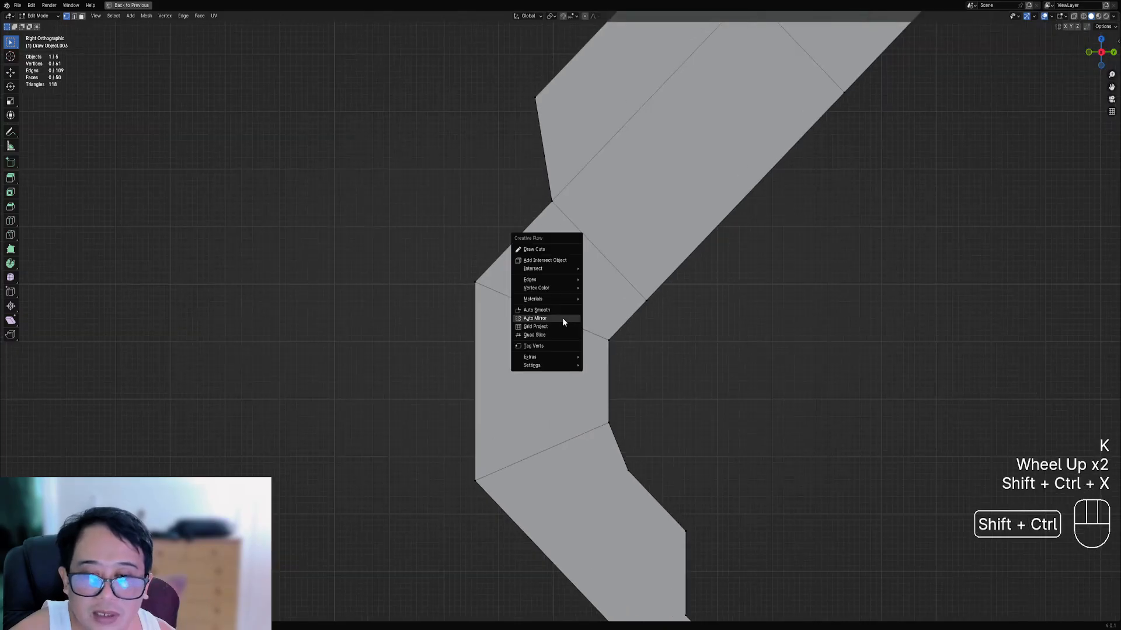
pyautogui.click(576, 249)
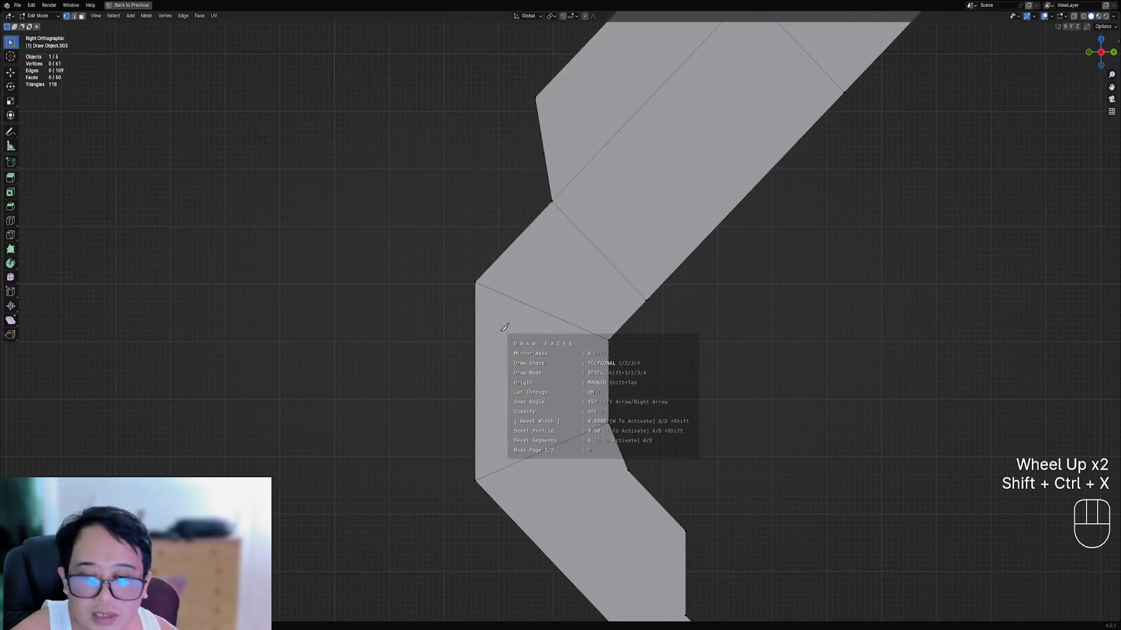
pyautogui.press('t')
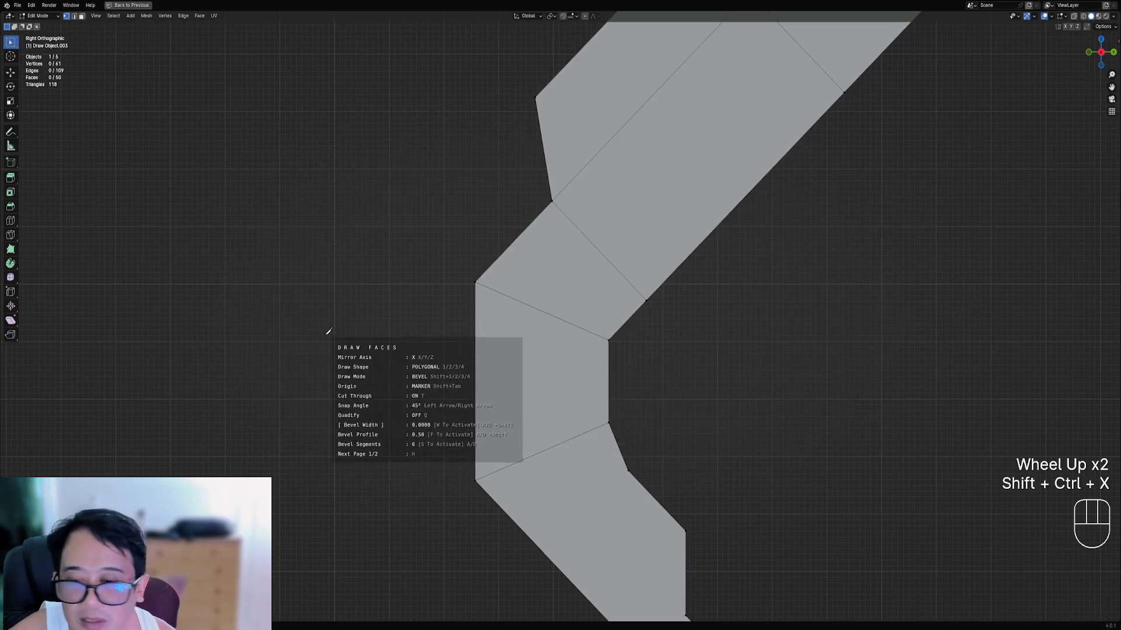
pyautogui.press('ctrl')
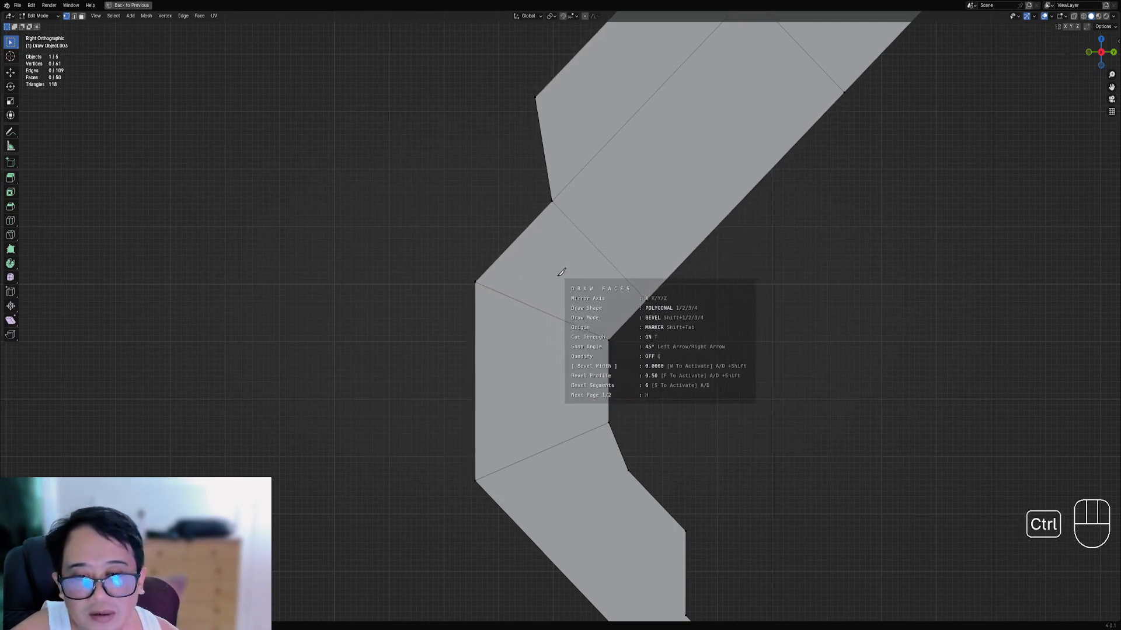
pyautogui.keyDown('ctrl'); pyautogui.click(480, 281); pyautogui.keyUp('ctrl')
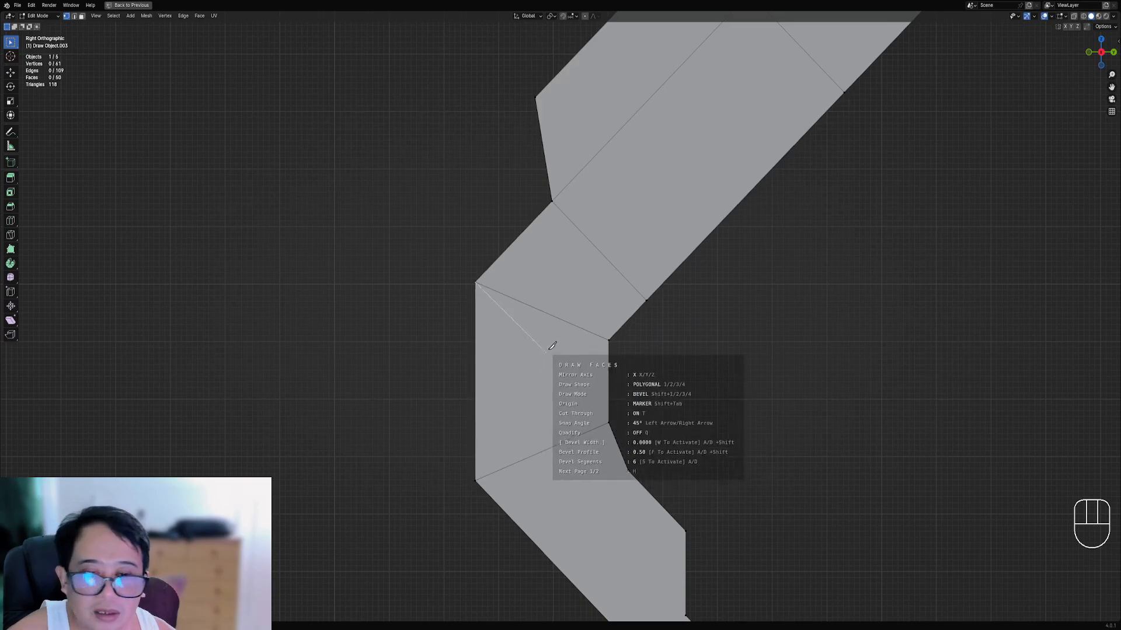
pyautogui.keyDown('shift'); pyautogui.click(558, 285); pyautogui.keyUp('shift')
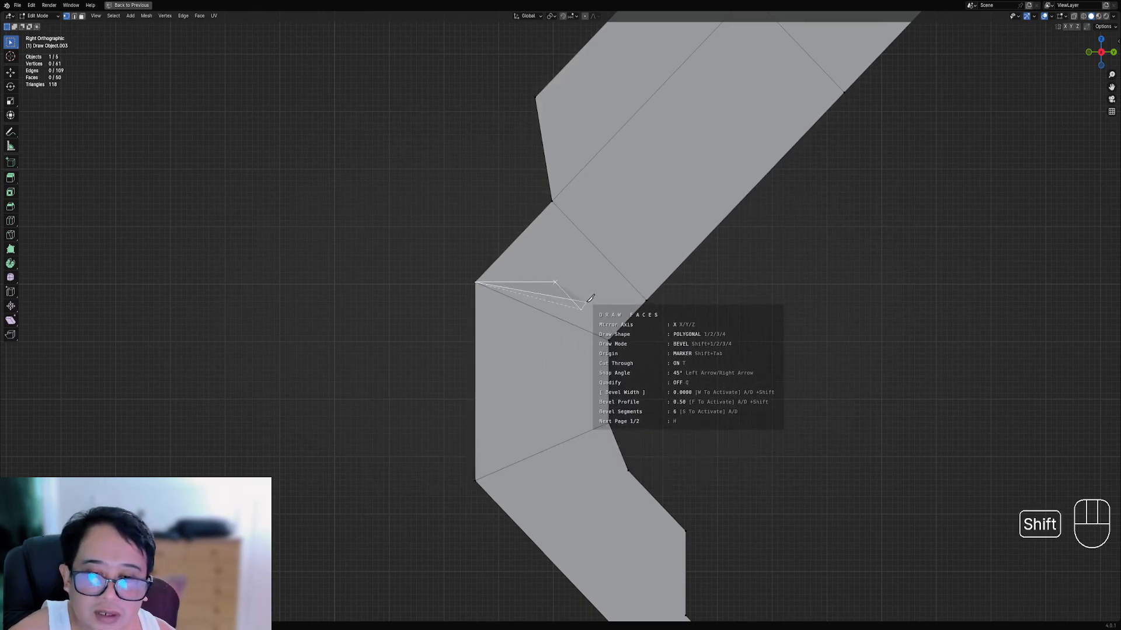
pyautogui.keyDown('shift'); pyautogui.click(587, 303); pyautogui.keyUp('shift')
pyautogui.keyDown('shift'); pyautogui.click(601, 402); pyautogui.keyUp('shift')
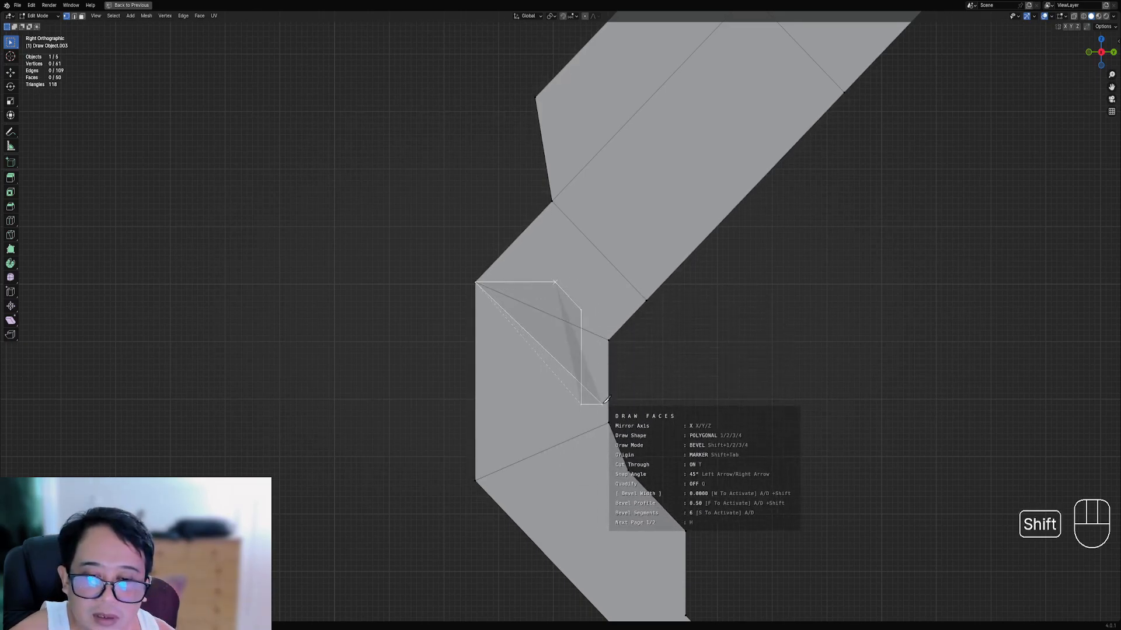
pyautogui.keyDown('shift'); pyautogui.click(633, 403); pyautogui.keyUp('shift')
pyautogui.keyDown('shift'); pyautogui.click(674, 356); pyautogui.keyUp('shift')
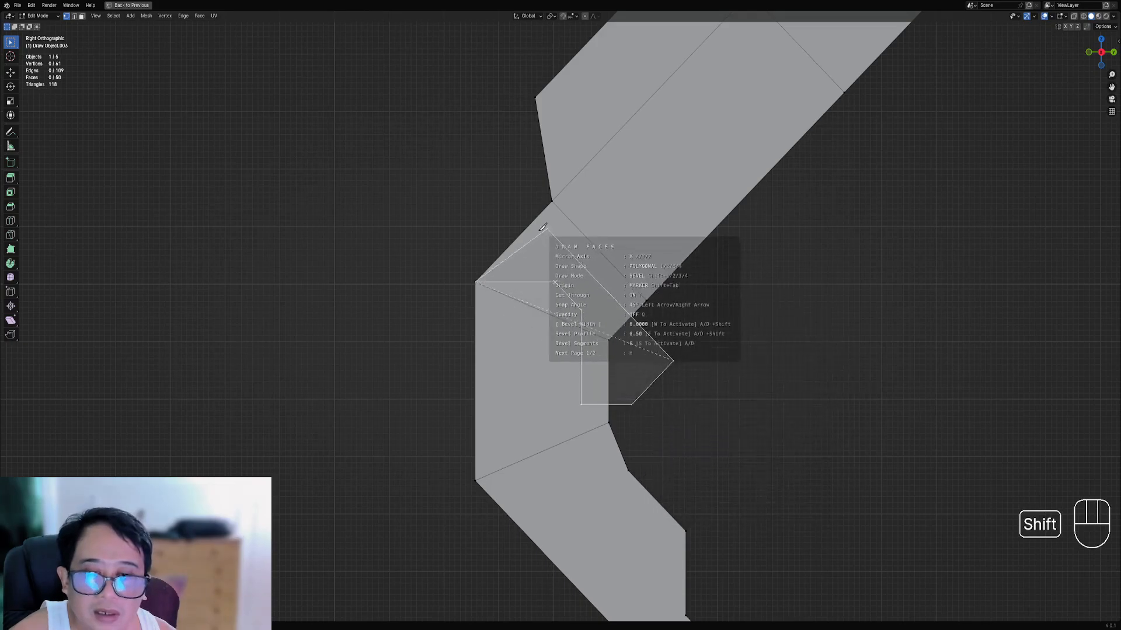
pyautogui.keyDown('shift'); pyautogui.click(506, 187); pyautogui.keyUp('shift')
pyautogui.press('space')
# - Dissolve the extra diagonal cut edge above the knee and the old diagonal edges crossing the stepped cut
pyautogui.rightClick(587, 247)
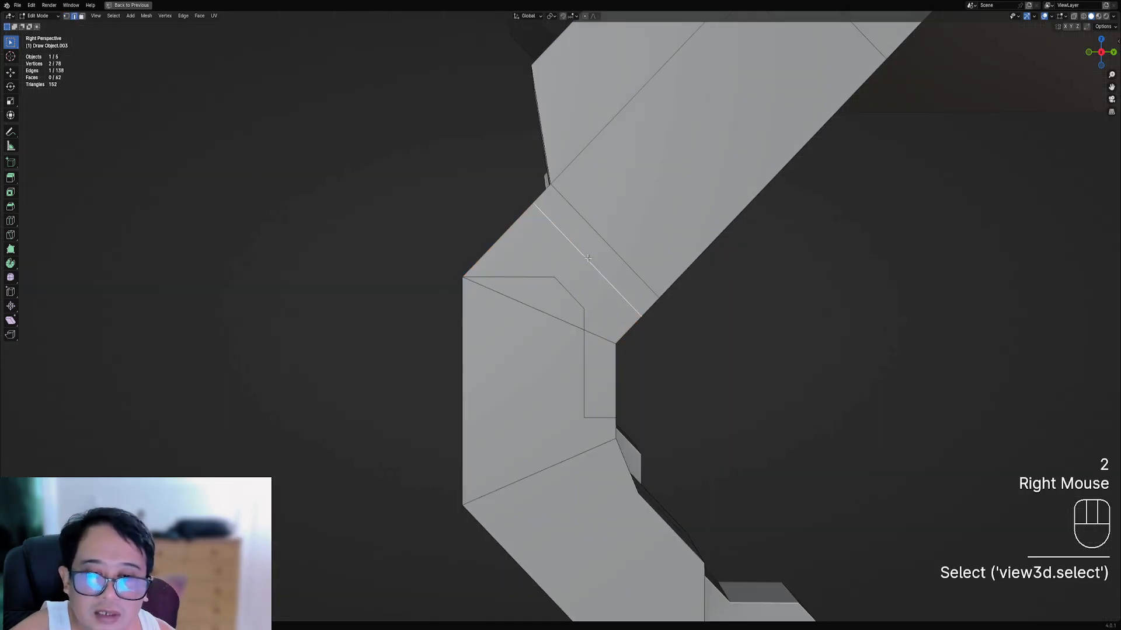
pyautogui.hotkey('ctrl', 'x')
pyautogui.scroll(-2, 655, 331)
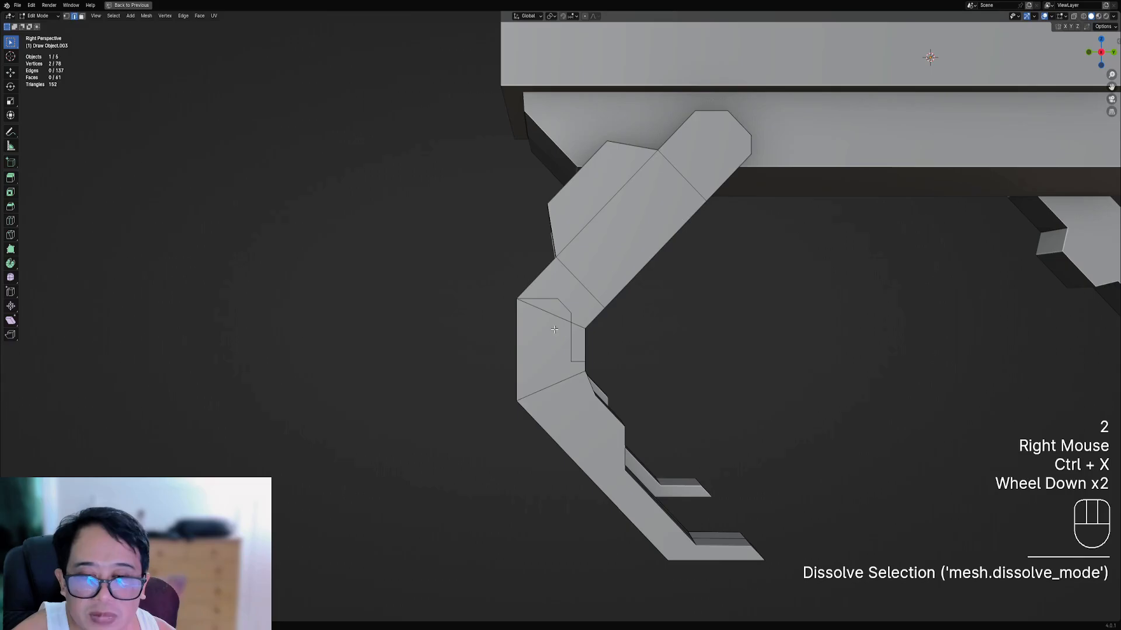
pyautogui.rightClick(554, 329)
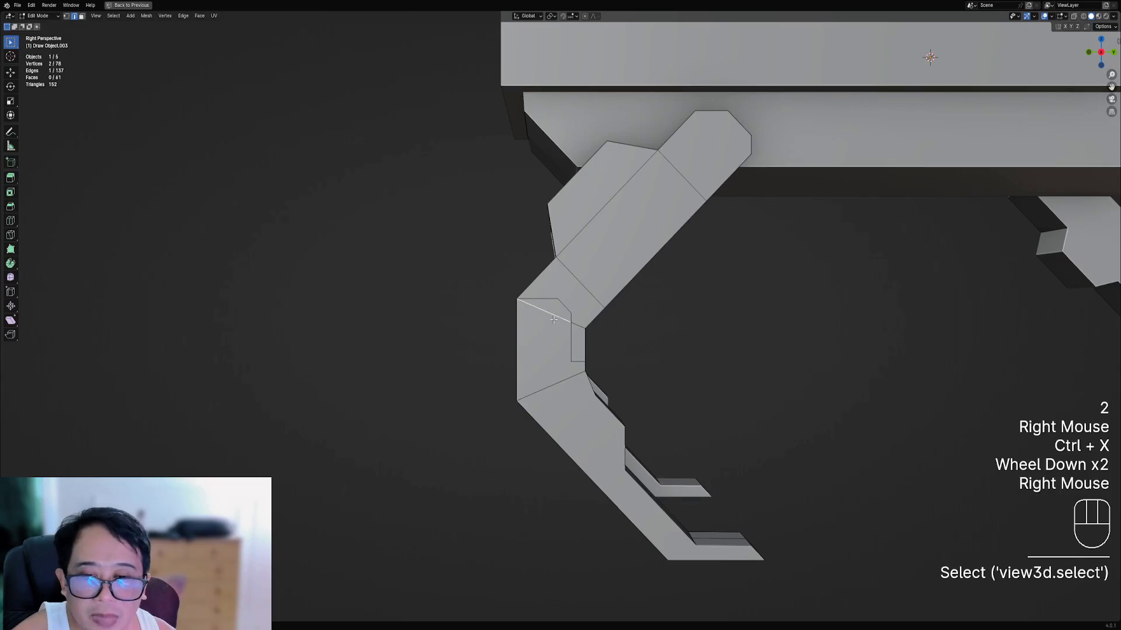
pyautogui.keyDown('shift'); pyautogui.rightClick(578, 344); pyautogui.keyUp('shift')
pyautogui.hotkey('ctrl', 'x')
# - Select the edge loop that follows the stepped cut around the rear leg's knee
pyautogui.moveTo(665, 352)
pyautogui.mouseDown(button='middle')
pyautogui.moveTo(621, 344)
pyautogui.moveTo(684, 353)
pyautogui.moveTo(405, 331)
pyautogui.moveTo(666, 323)
pyautogui.moveTo(501, 318)
pyautogui.moveTo(658, 343)
pyautogui.mouseUp(button='middle')
pyautogui.scroll(-1, 656, 355)
pyautogui.press('3')
pyautogui.press('2')
pyautogui.keyDown('alt'); pyautogui.keyDown('shift'); pyautogui.rightClick(550, 296); pyautogui.keyUp('shift'); pyautogui.keyUp('alt')
# - Select the inner region of the stepped loop with Select Loop Inner-Region, covering the lower leg and foot
pyautogui.scroll(2, 597, 296)
pyautogui.press('q')
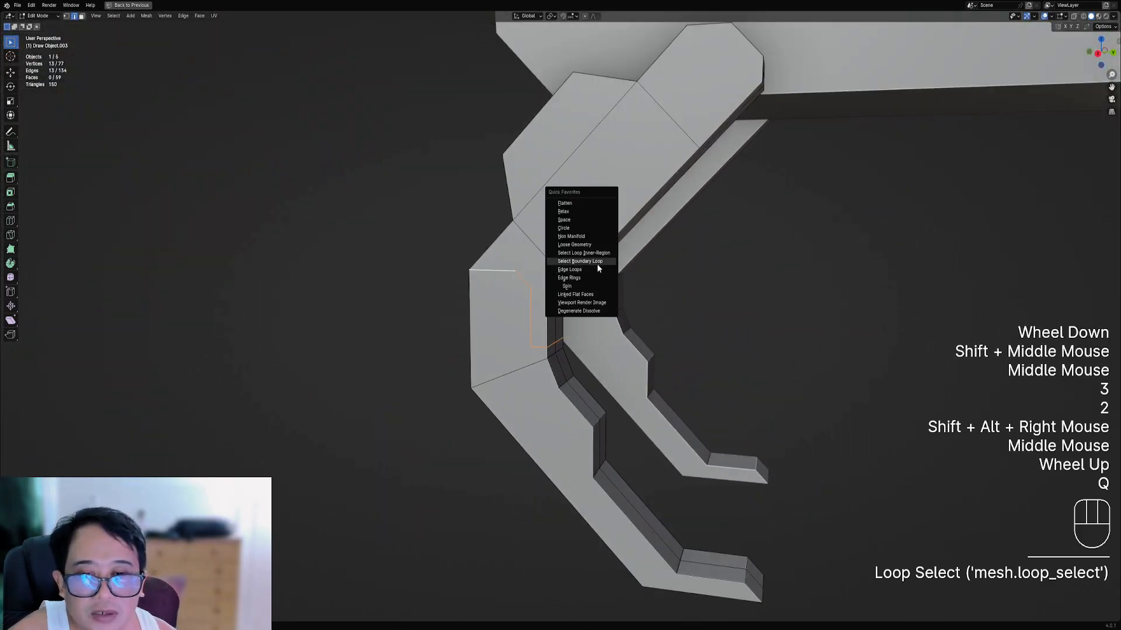
pyautogui.press('q')
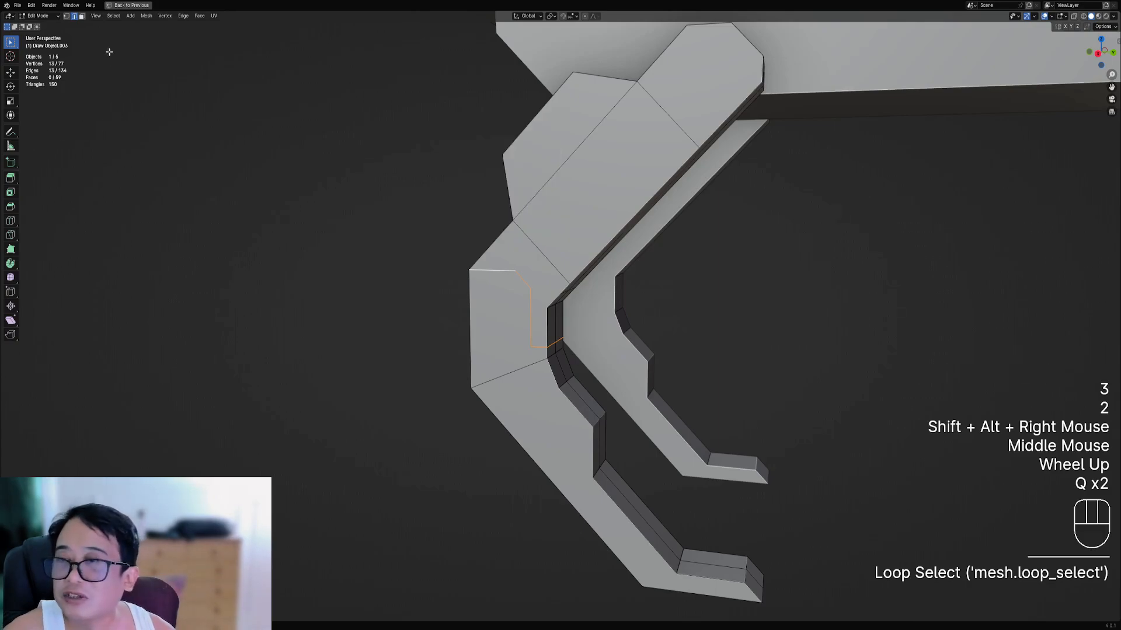
pyautogui.click(114, 16)
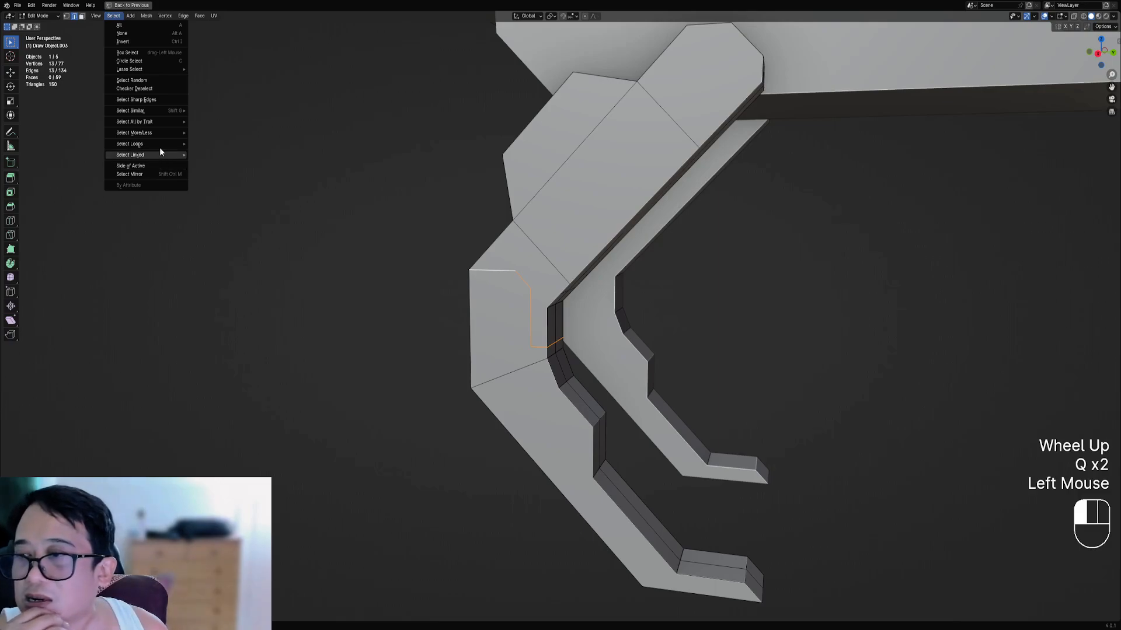
pyautogui.moveTo(160, 140)
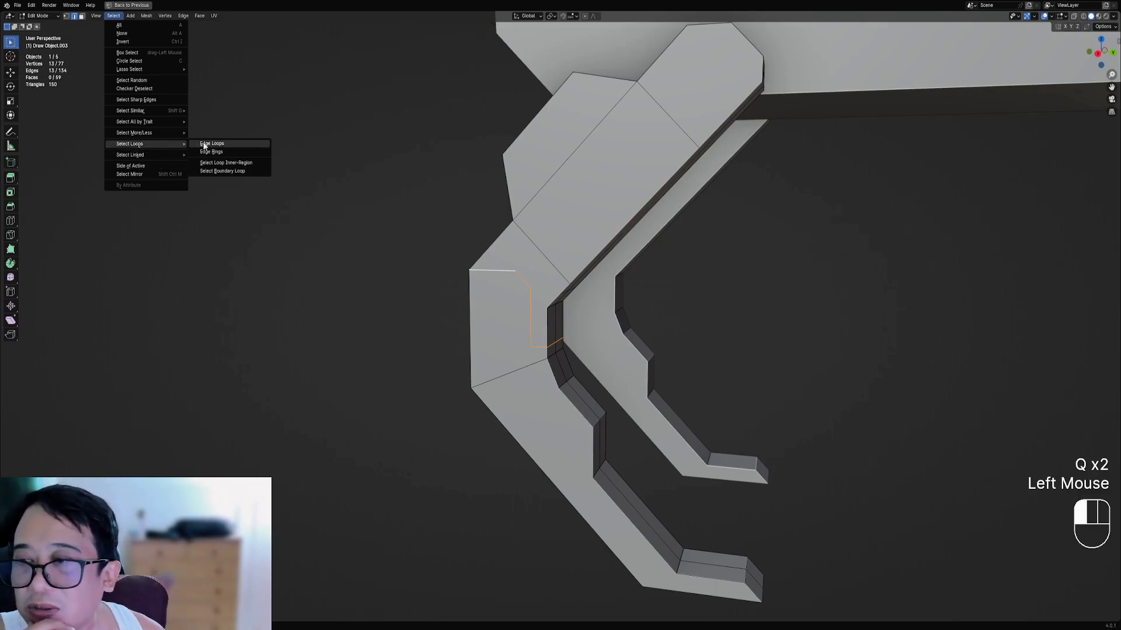
pyautogui.rightClick(243, 164)
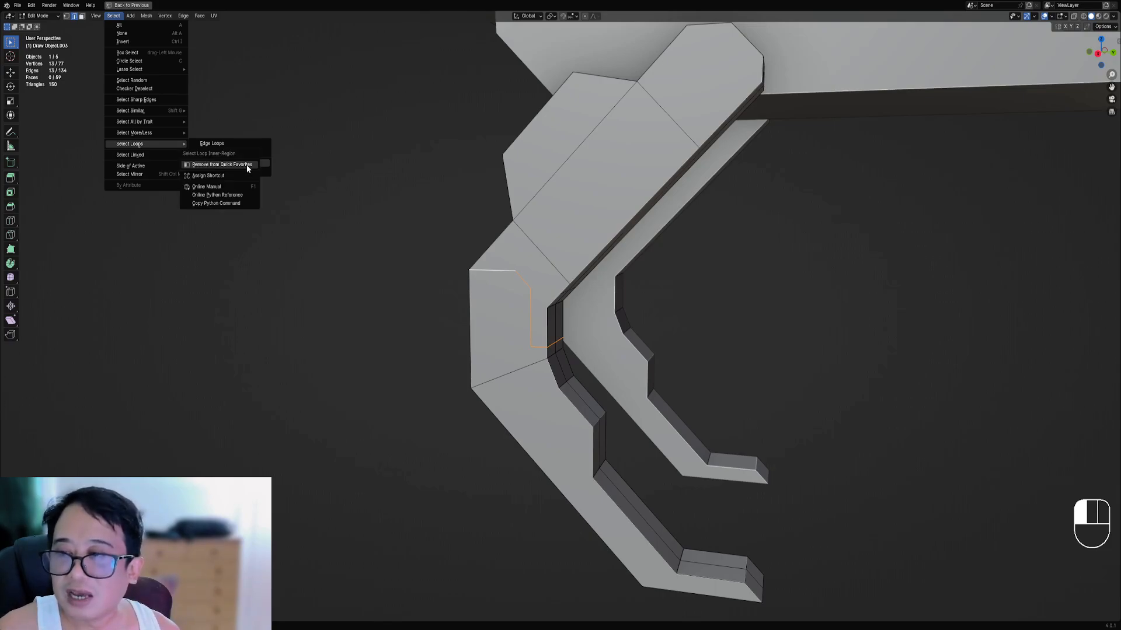
pyautogui.press('q')
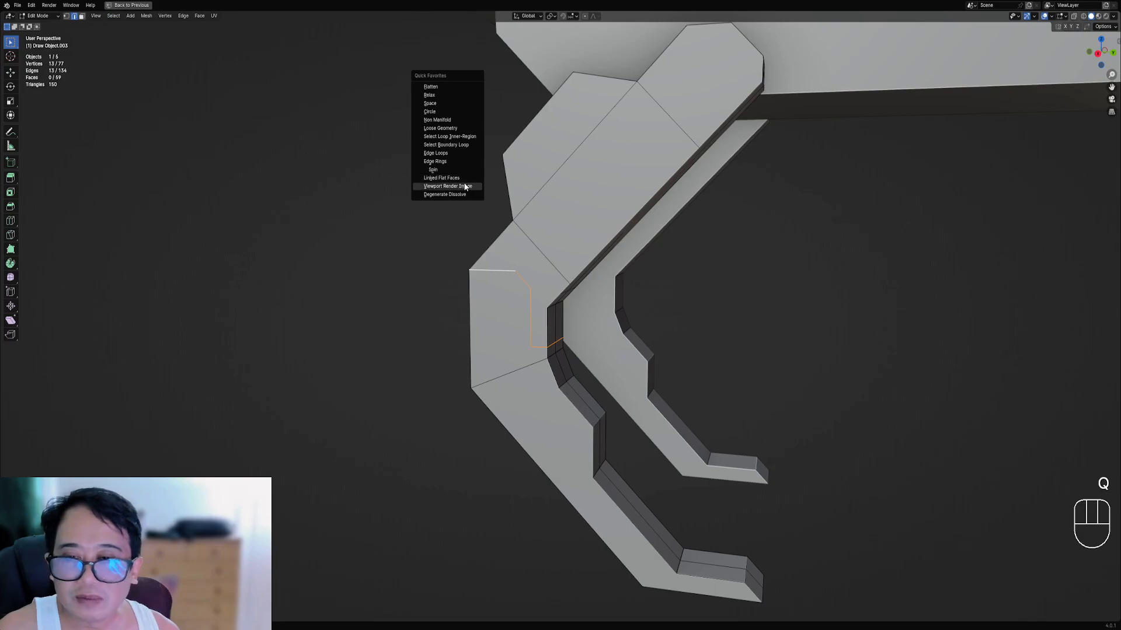
pyautogui.click(461, 137)
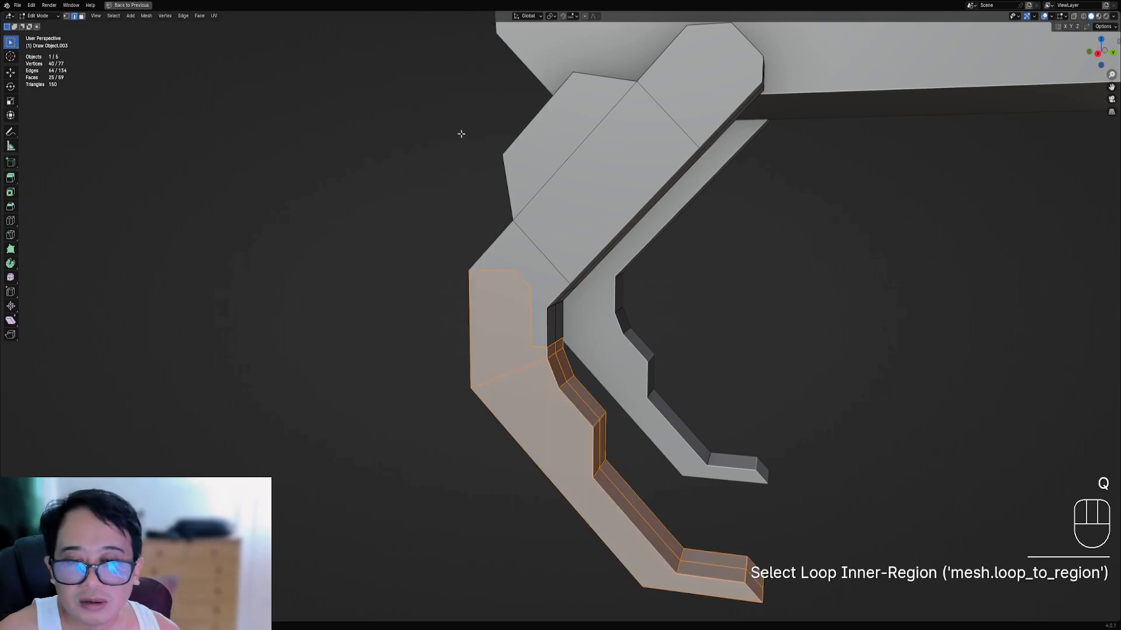
# - Try the Select Bigger option and an inverted selection on the leg, then restore the lower-leg selection
pyautogui.scroll(-2, 460, 133)
pyautogui.moveTo(461, 133); pyautogui.dragTo(655, 280, button='middle')
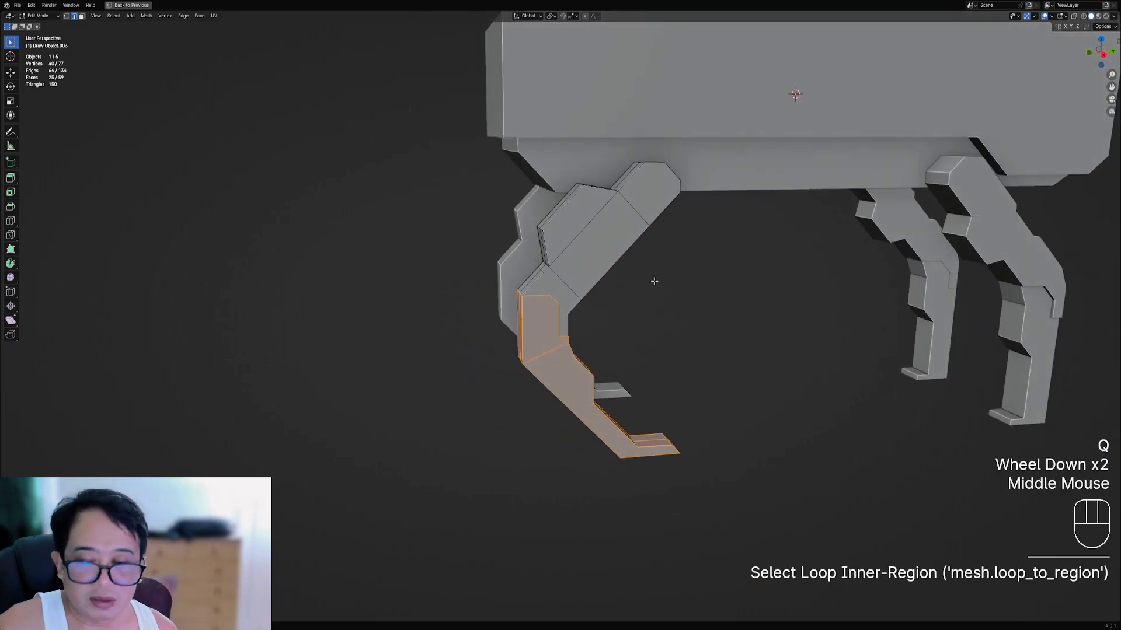
pyautogui.press('F9')
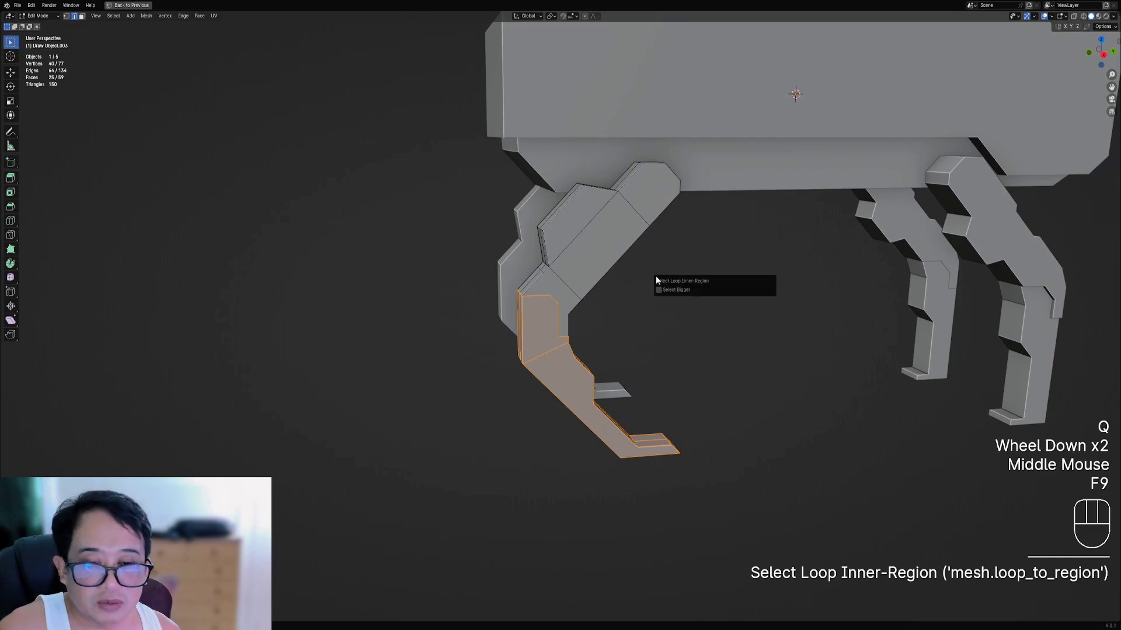
pyautogui.click(659, 290)
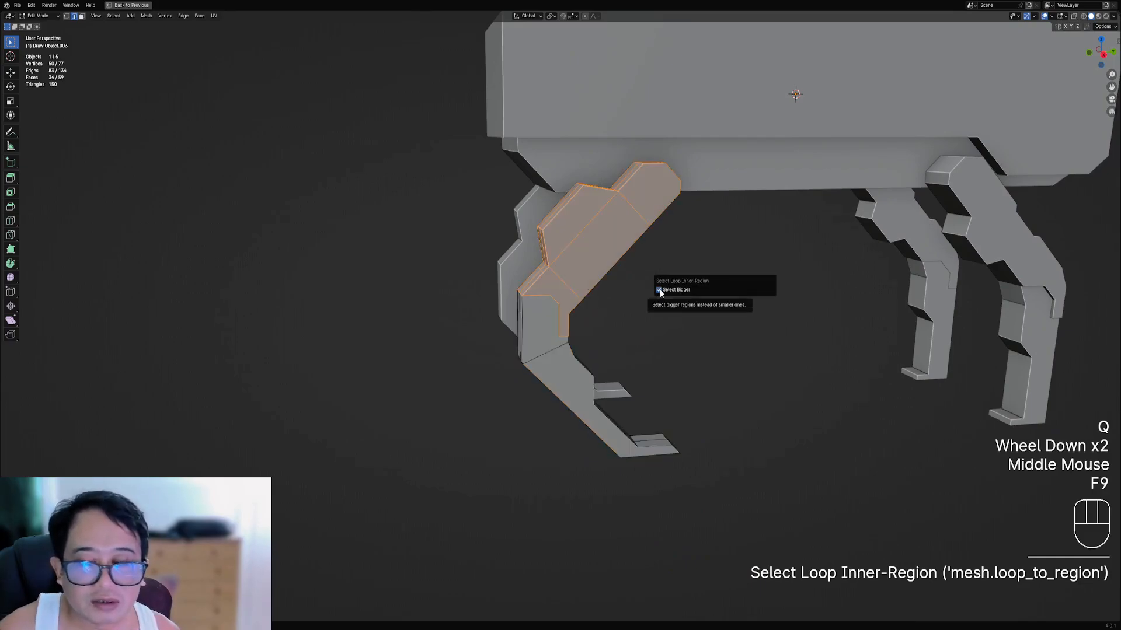
pyautogui.click(659, 290)
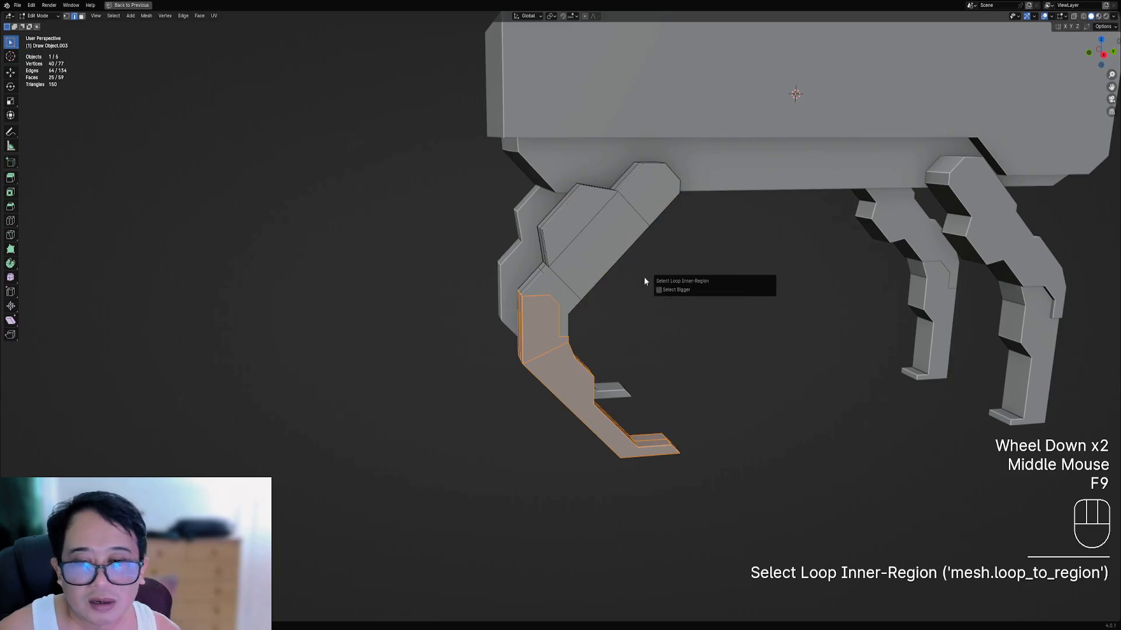
pyautogui.moveTo(659, 317); pyautogui.dragTo(615, 315, button='middle')
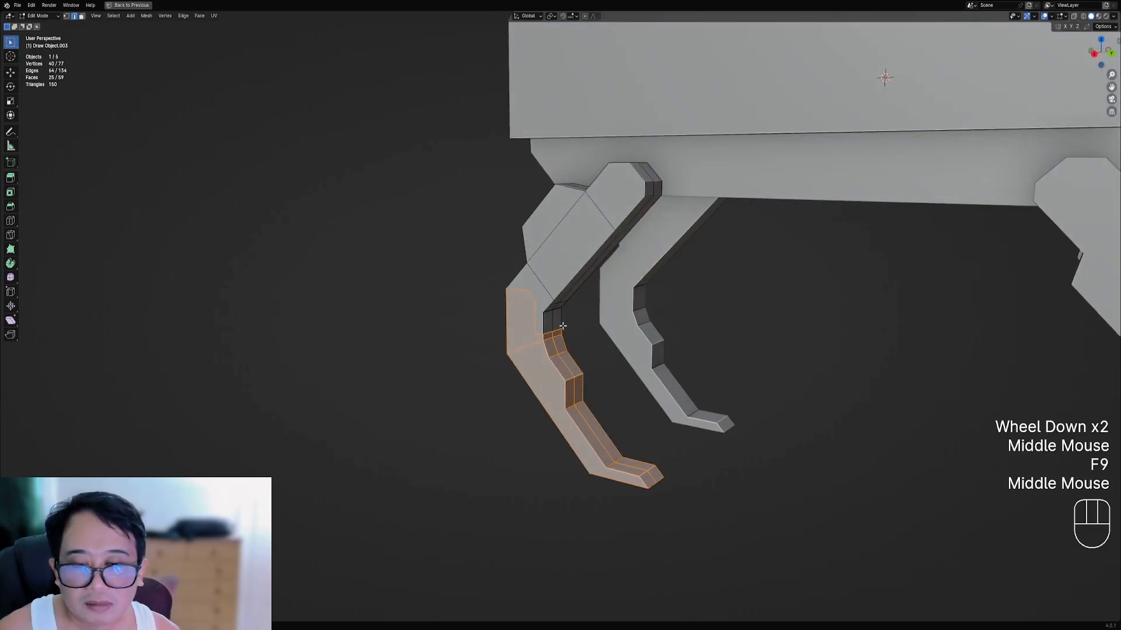
pyautogui.hotkey('ctrl', 'i')
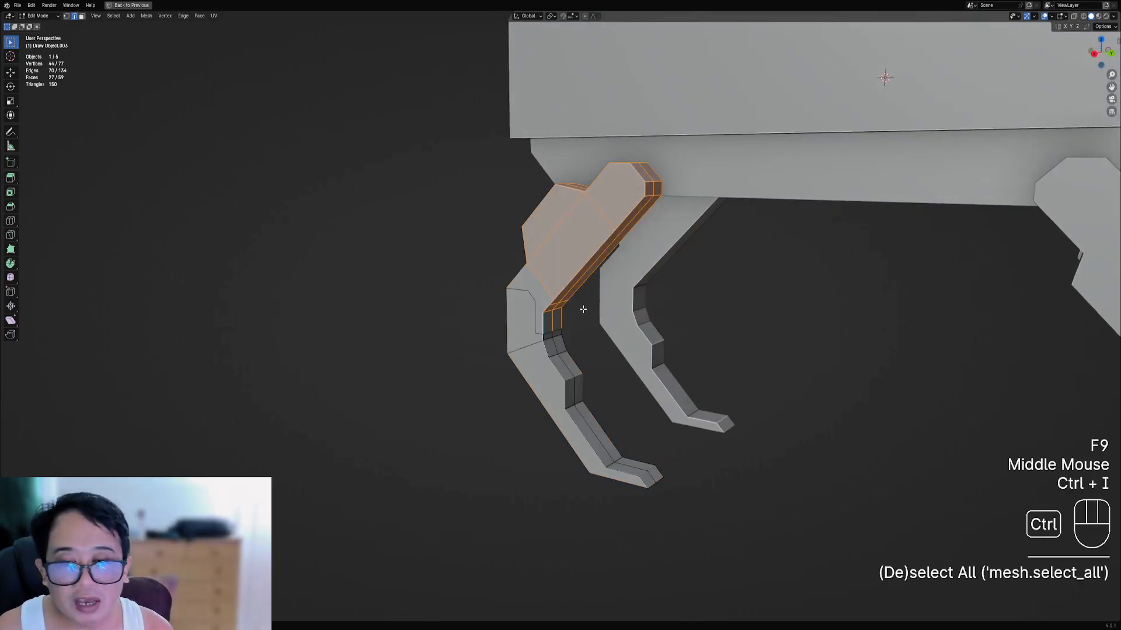
pyautogui.hotkey('ctrl', 'z')
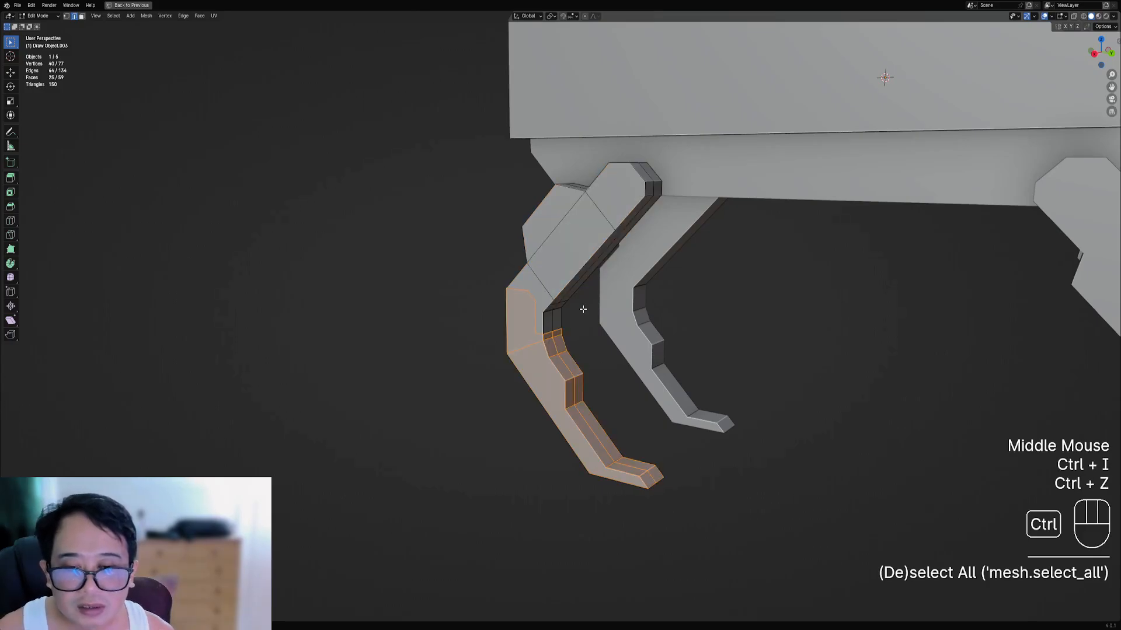
# - Separate the selected lower leg from the rear leg into its own mesh object and return to Object Mode
pyautogui.scroll(2, 587, 307)
pyautogui.moveTo(590, 305); pyautogui.dragTo(660, 302, button='middle')
pyautogui.scroll(-1, 660, 302)
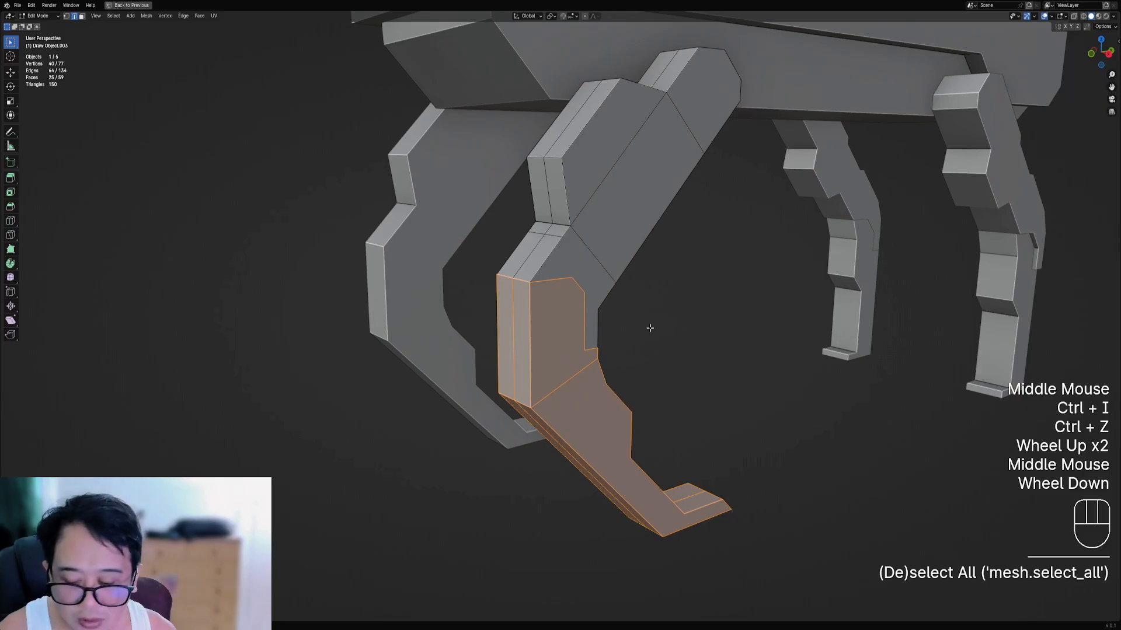
pyautogui.press('p')
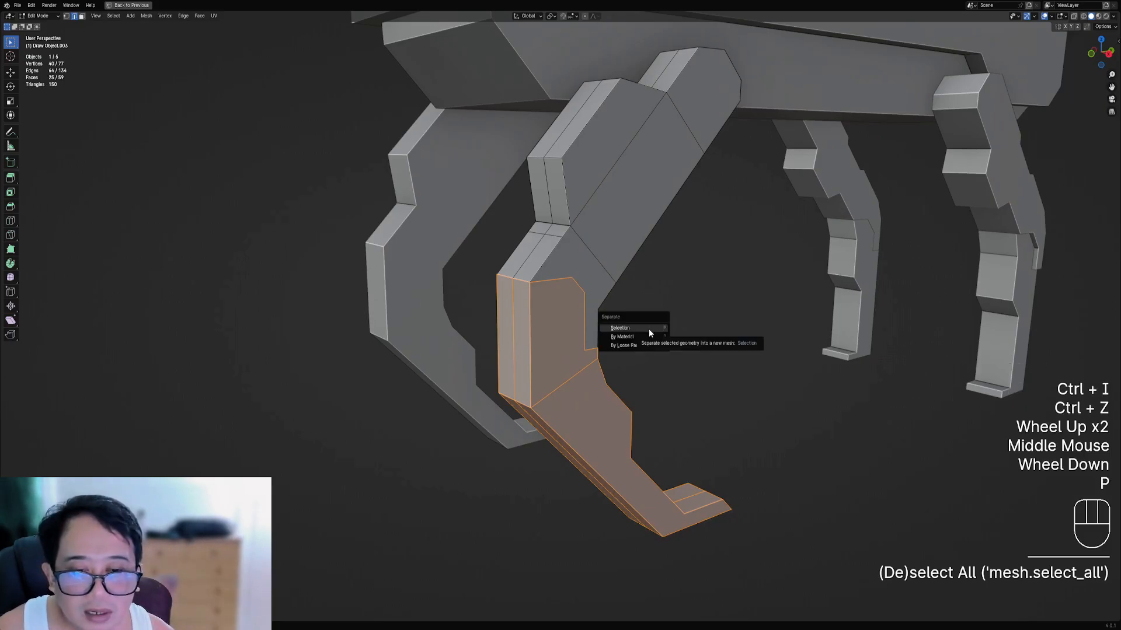
pyautogui.click(647, 327)
pyautogui.press('Tab')
# - Dissolve one extra edge on the separated lower leg and scale its whole mesh to about 0.79 along global X
pyautogui.rightClick(570, 341)
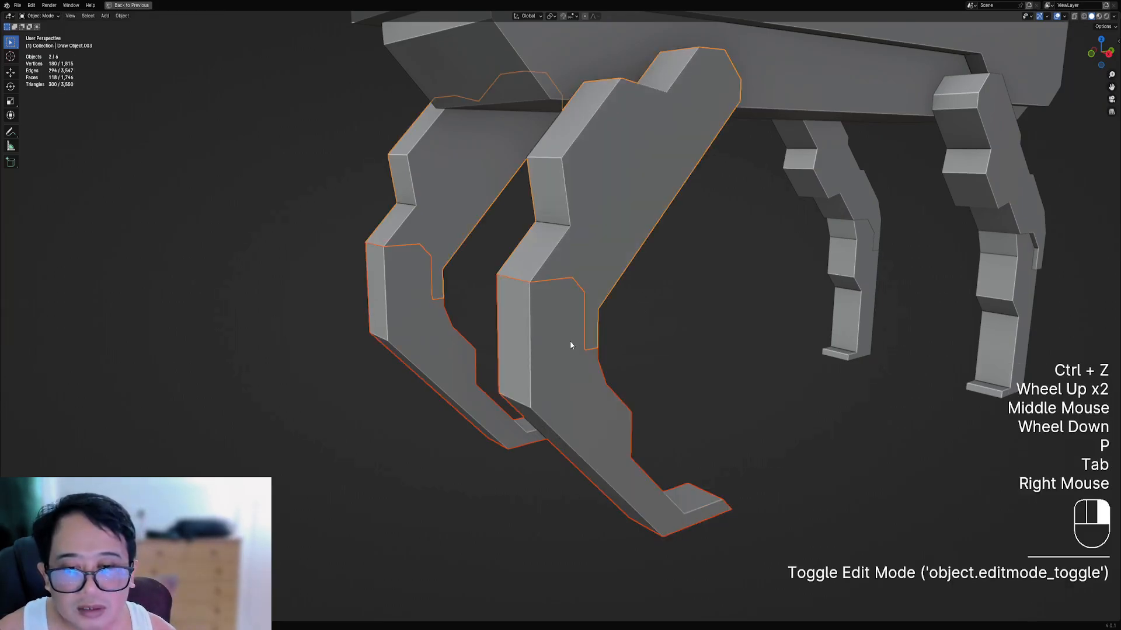
pyautogui.press('Tab')
pyautogui.moveTo(602, 348); pyautogui.dragTo(599, 294, button='middle')
pyautogui.press('2')
pyautogui.rightClick(597, 269)
pyautogui.hotkey('ctrl', 'x')
pyautogui.press('a')
pyautogui.press('s')
pyautogui.press('x')
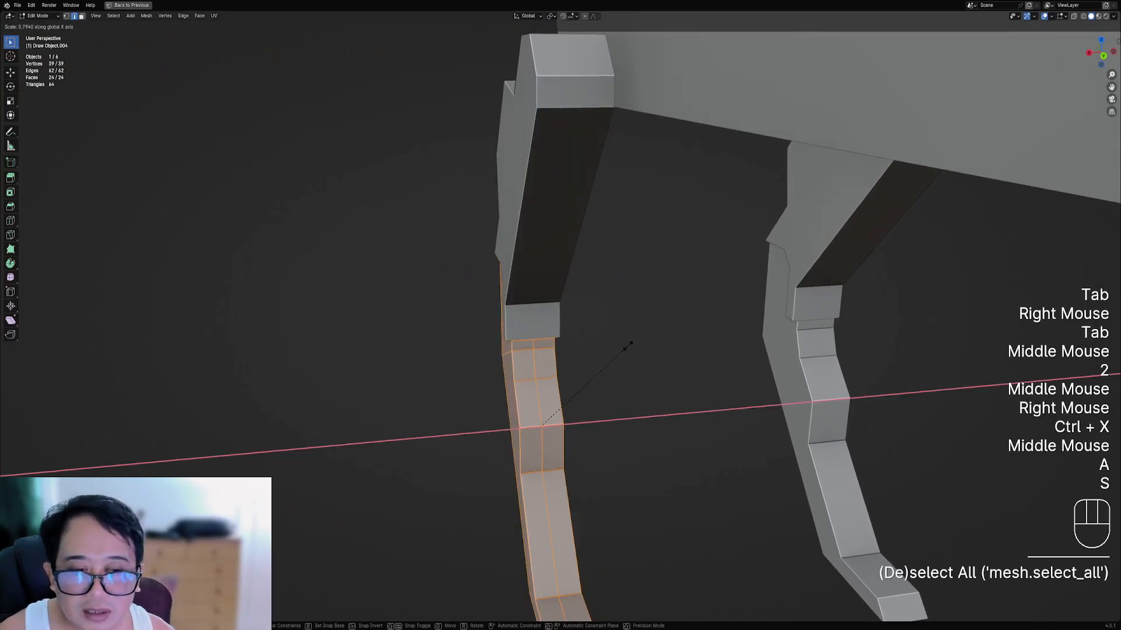
pyautogui.press('Tab')
# - Isolate the upper leg, open its mesh and fill three wall faces along one side of the stepped knee opening with F2
pyautogui.rightClick(597, 252)
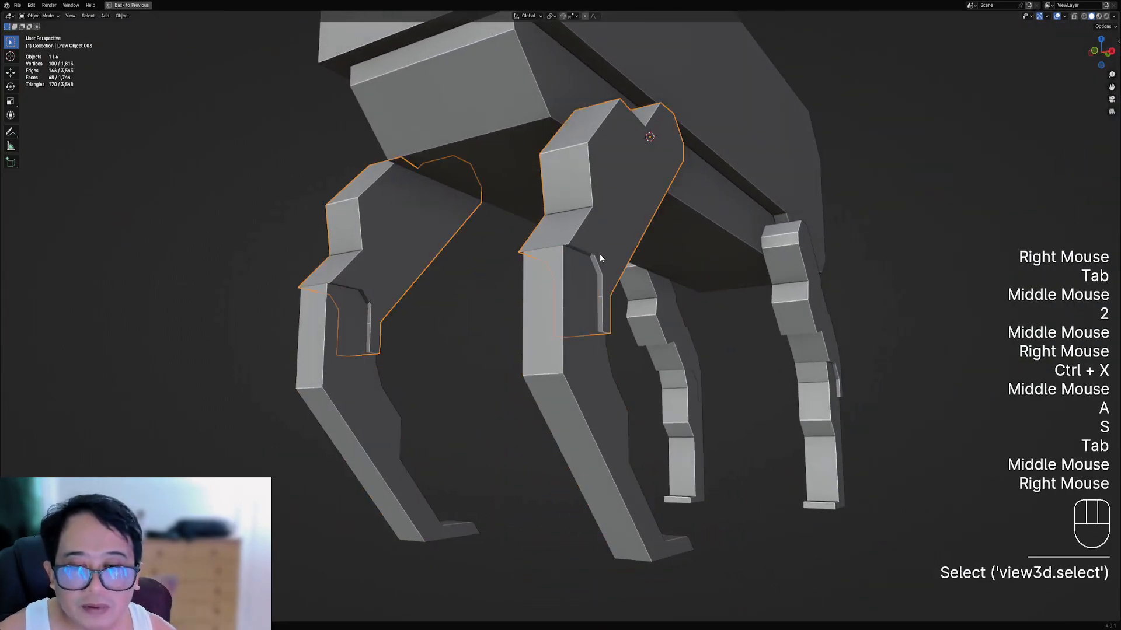
pyautogui.moveTo(600, 253)
pyautogui.keyDown('shift'); pyautogui.mouseDown(button='middle')
pyautogui.moveTo(594, 309)
pyautogui.moveTo(584, 257)
pyautogui.mouseUp(button='middle'); pyautogui.keyUp('shift')
pyautogui.hotkey('shift', 'h')
pyautogui.press('Tab')
pyautogui.scroll(1, 594, 310)
pyautogui.press('1')
pyautogui.rightClick(594, 310)
pyautogui.press('f')
pyautogui.rightClick(589, 297)
pyautogui.press('f')
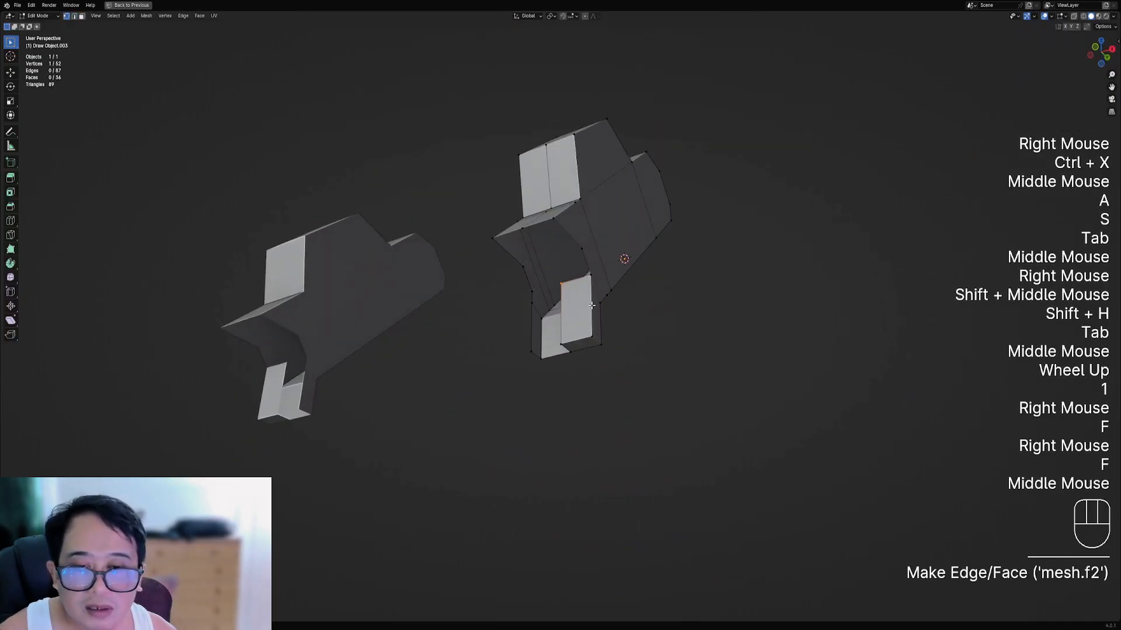
pyautogui.rightClick(584, 254)
pyautogui.press('f')
# - Try to fill the uppermost wall face of the knee opening from a corner vertex and from a vertex pair
pyautogui.rightClick(582, 244)
pyautogui.press('f')
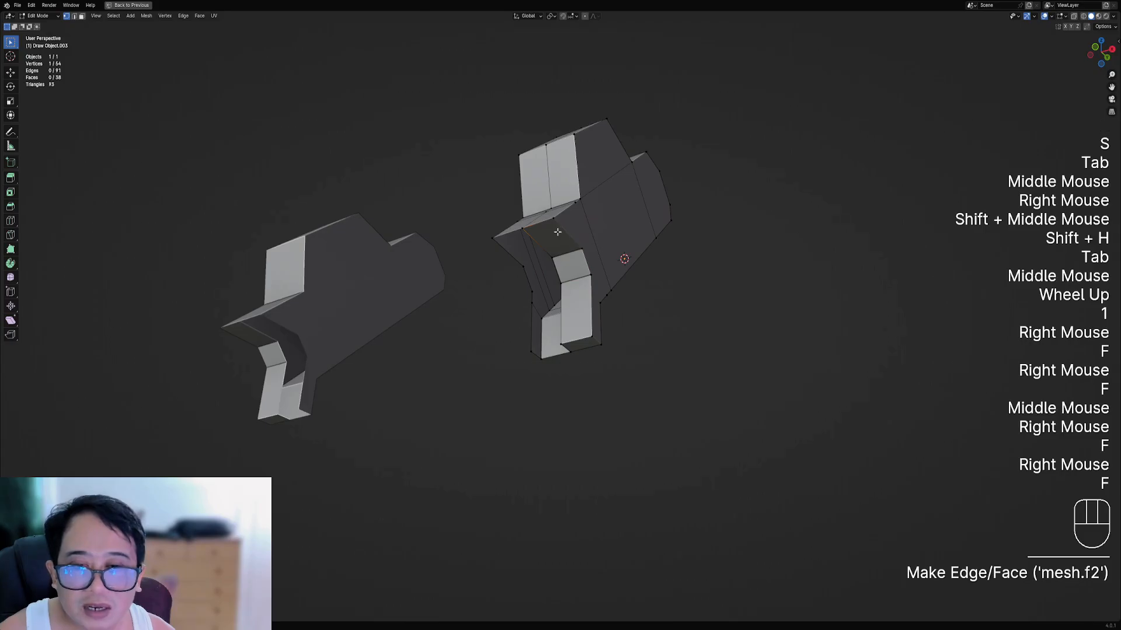
pyautogui.hotkey('ctrl', 'z')
pyautogui.rightClick(557, 232)
pyautogui.keyDown('shift'); pyautogui.rightClick(552, 255); pyautogui.keyUp('shift')
pyautogui.press('f')
pyautogui.press('Tab')
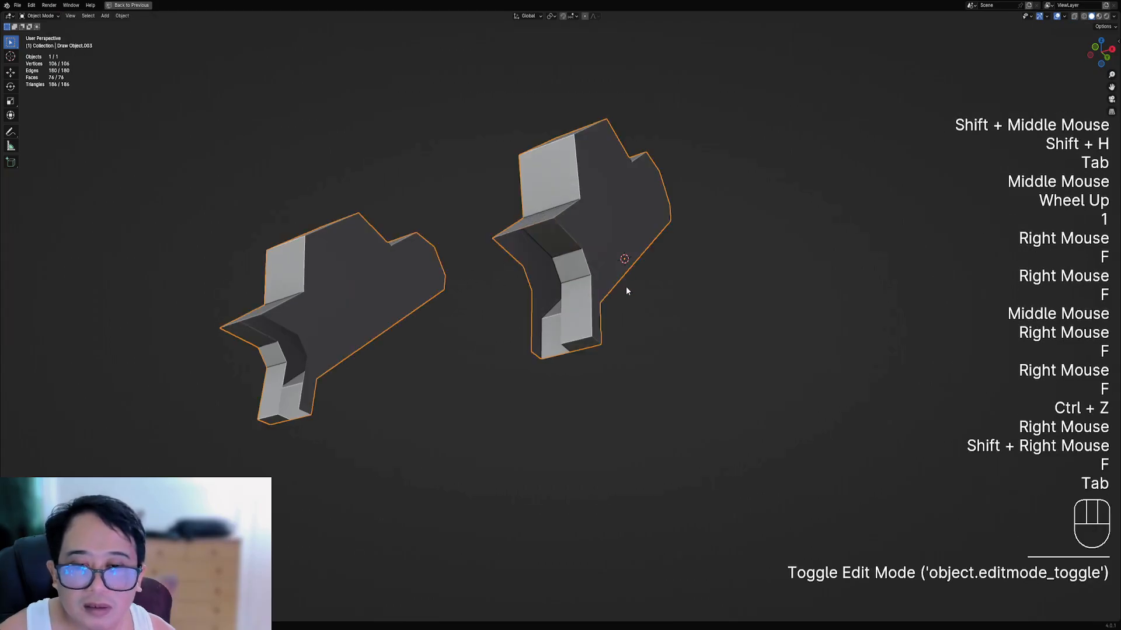
pyautogui.press('Tab')
pyautogui.hotkey('ctrl', 'z')
pyautogui.hotkey('ctrl', 'z')
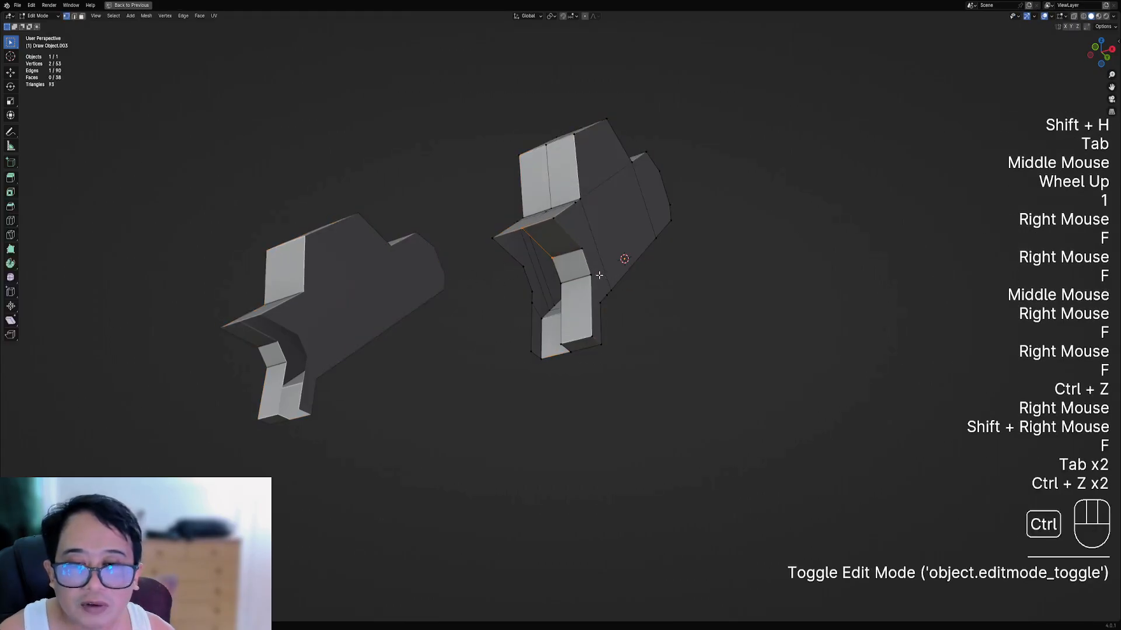
pyautogui.hotkey('ctrl', 'z')
# - Try again to fill the opening's uppermost wall face with F2 from the single vertex at its lower corner
pyautogui.moveTo(599, 275); pyautogui.dragTo(590, 309, button='middle')
pyautogui.scroll(2, 596, 292)
pyautogui.scroll(2, 591, 314)
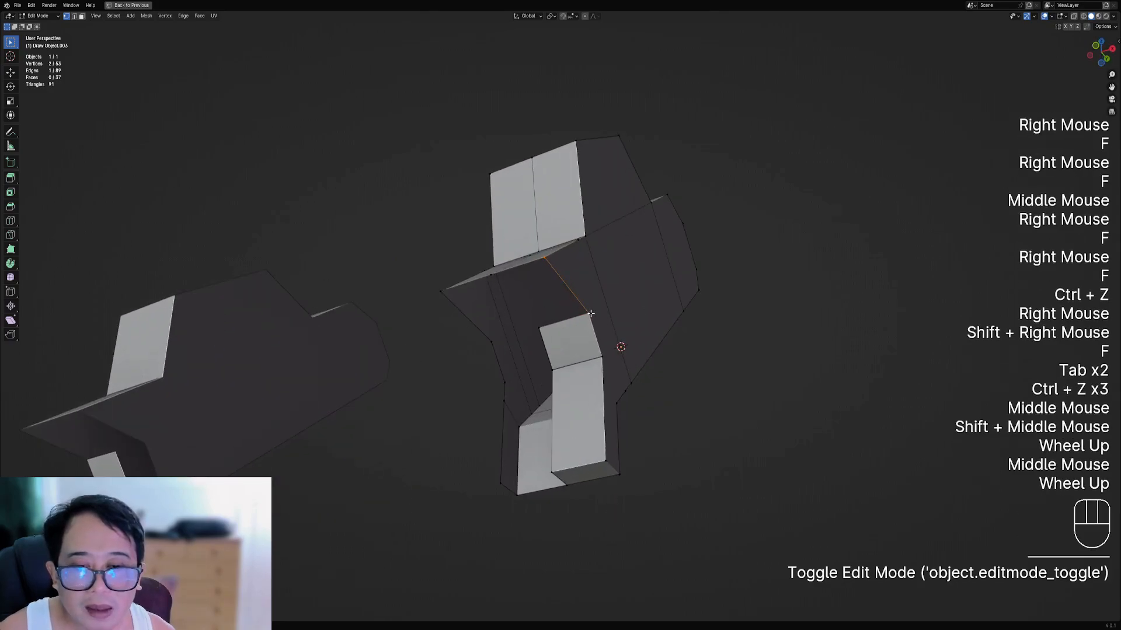
pyautogui.rightClick(591, 313)
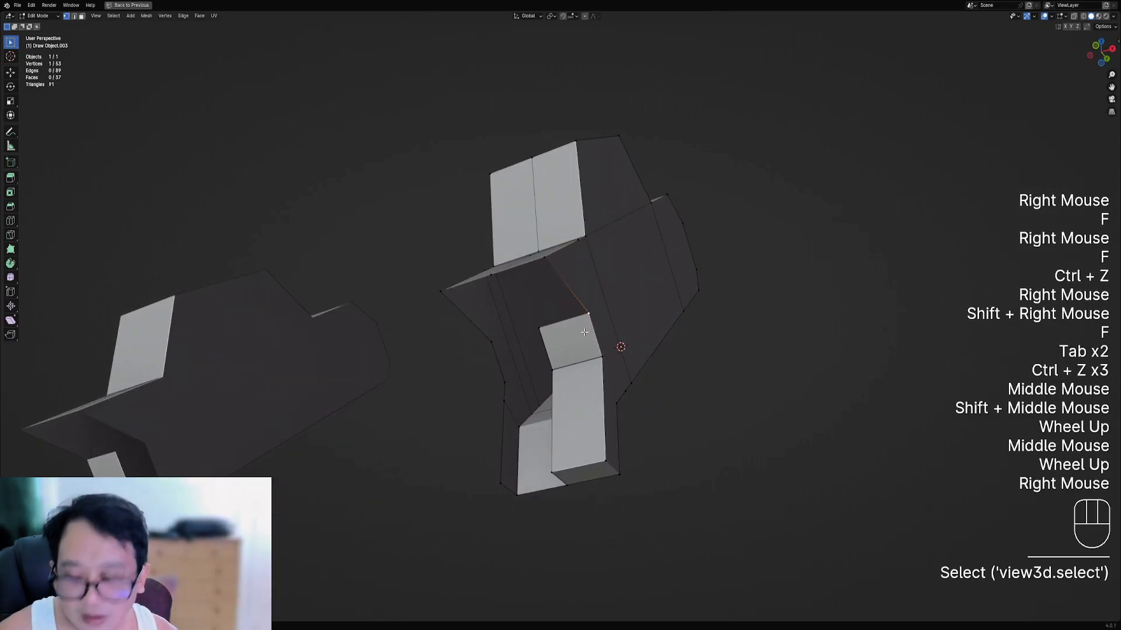
pyautogui.press('f')
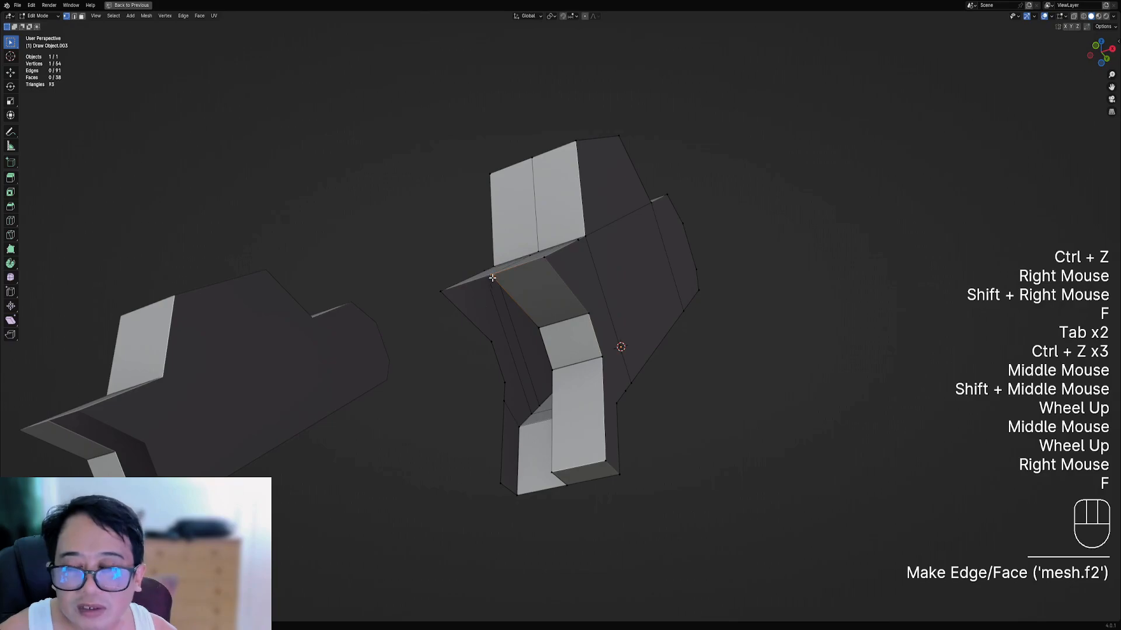
pyautogui.hotkey('ctrl', 'z')
# - Fill the uppermost wall face of the knee opening from its slanted side edge and return to Object Mode
pyautogui.press('2')
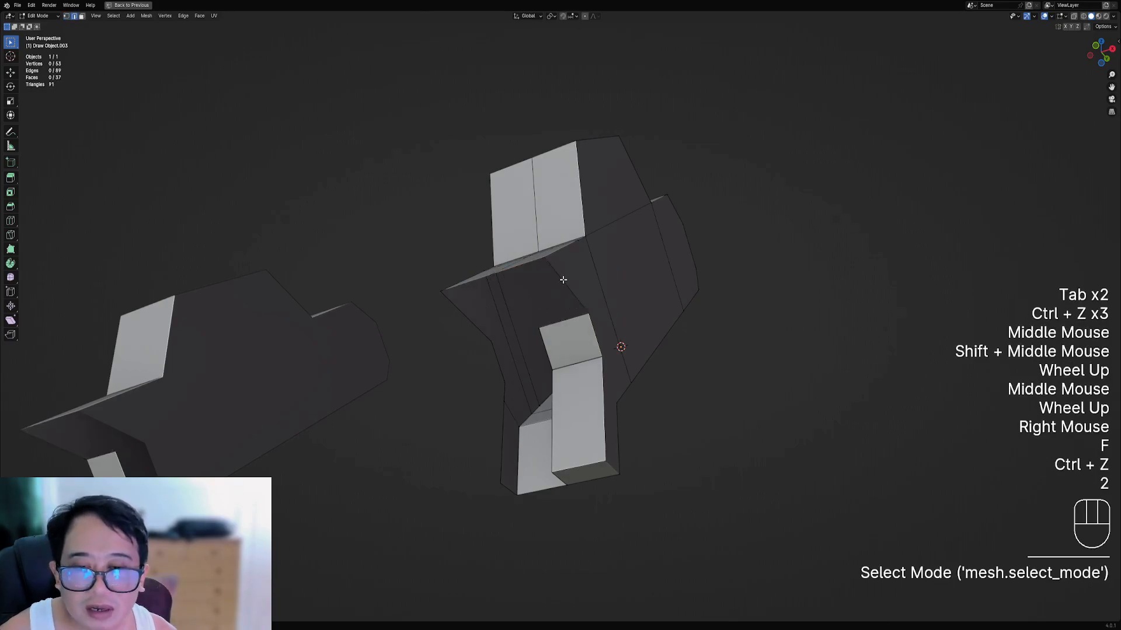
pyautogui.rightClick(563, 280)
pyautogui.moveTo(564, 236); pyautogui.dragTo(604, 274, button='middle')
pyautogui.moveTo(528, 315); pyautogui.dragTo(552, 273, button='middle')
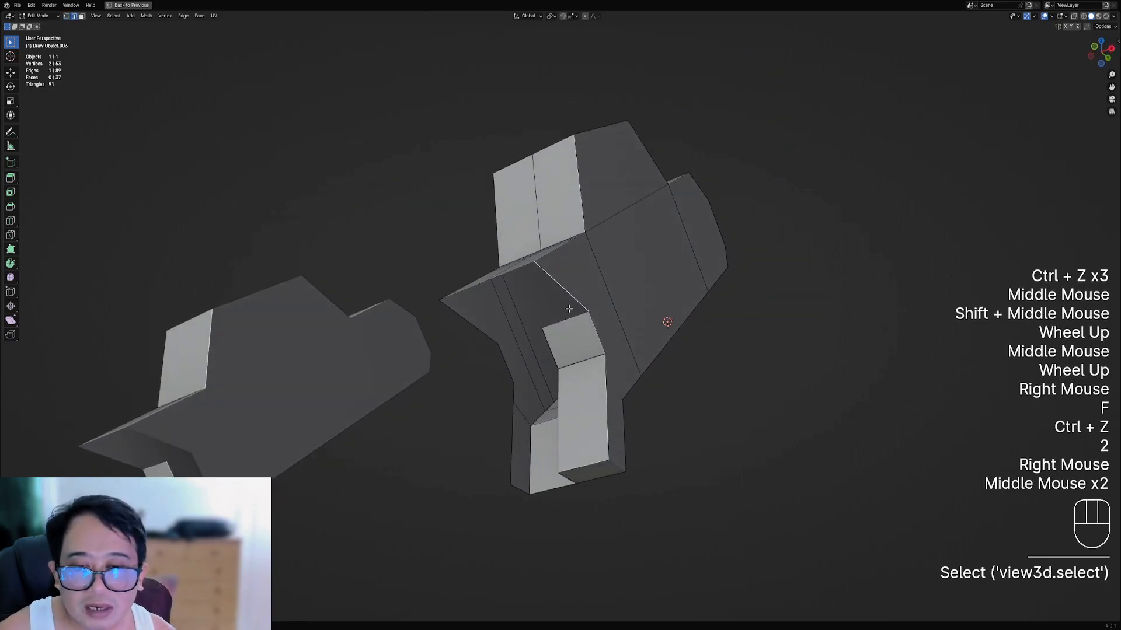
pyautogui.press('f')
pyautogui.scroll(-2, 508, 333)
pyautogui.press('Tab')
pyautogui.scroll(-2, 529, 352)
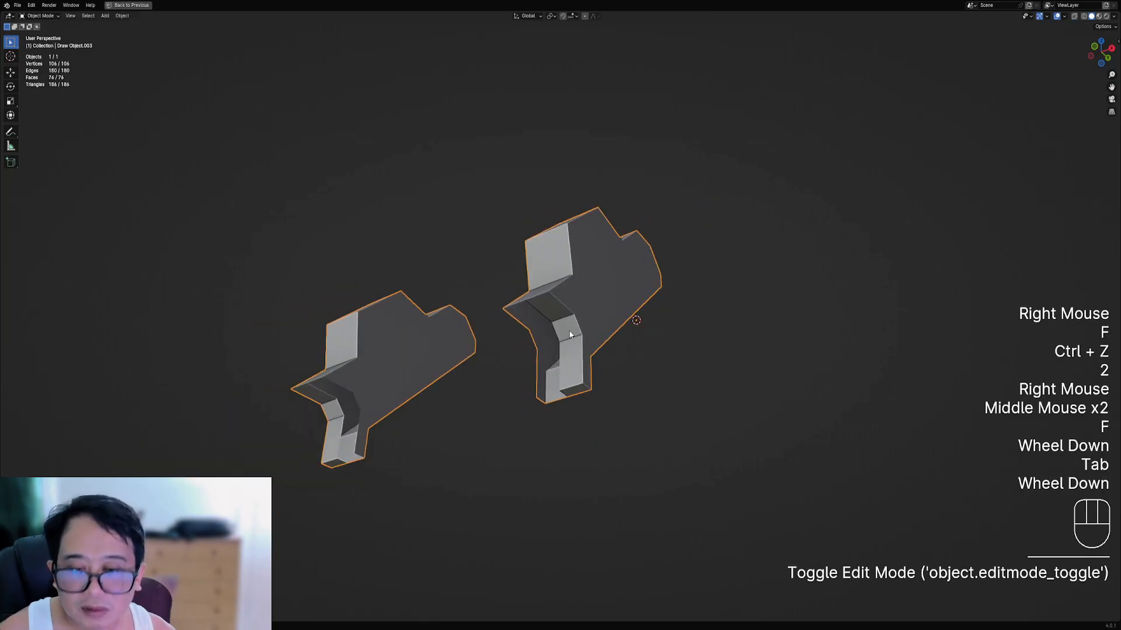
# - Fill the two upper wall faces across the opposite half of the knee opening, undoing the extra faces below them
pyautogui.moveTo(566, 331); pyautogui.dragTo(621, 318, button='middle')
pyautogui.press('Tab')
pyautogui.scroll(2, 579, 285)
pyautogui.press('1')
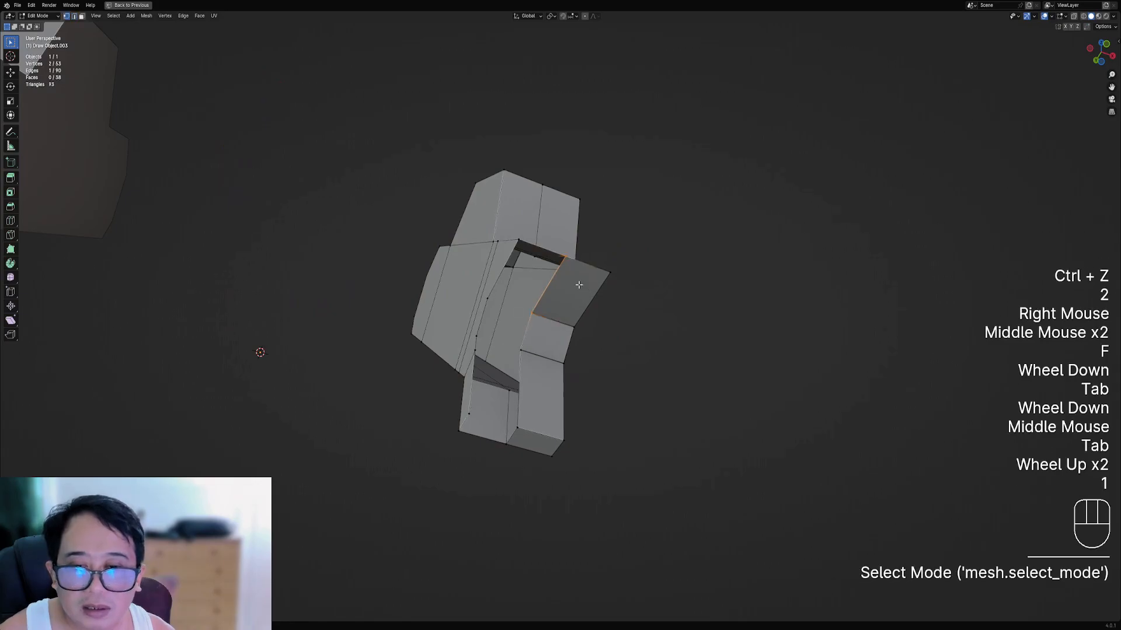
pyautogui.press('2')
pyautogui.rightClick(516, 280)
pyautogui.press('f')
pyautogui.press('f')
pyautogui.press('f')
pyautogui.press('f')
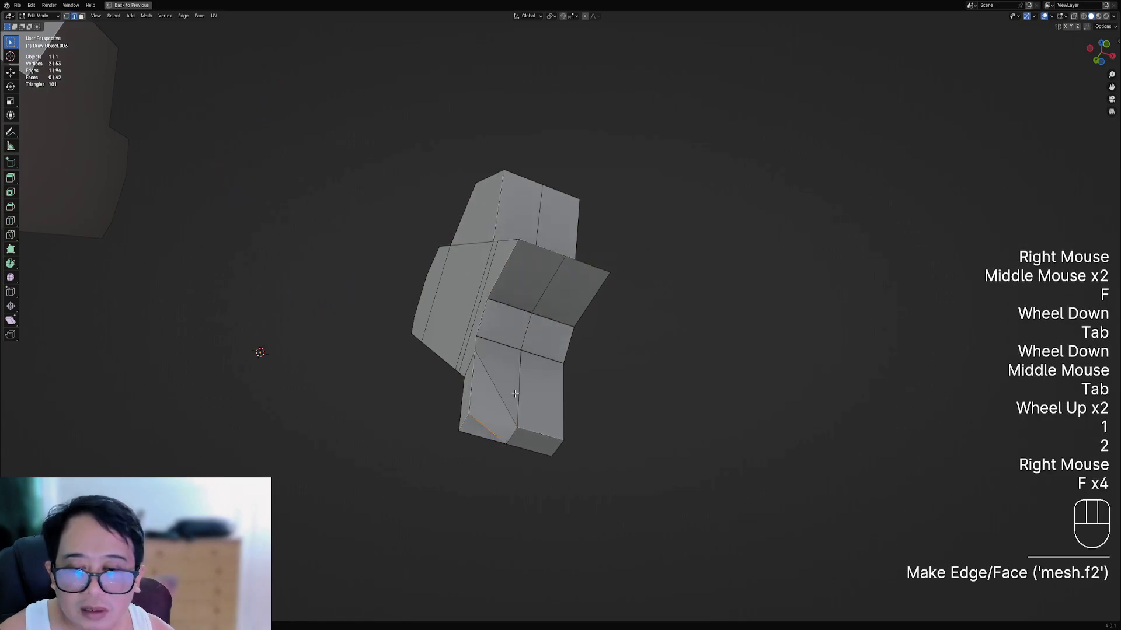
pyautogui.hotkey('ctrl', 'z')
pyautogui.hotkey('ctrl', 'z')
# - Fill the open half of the knee flange's underside between its corner vertices
pyautogui.press('1')
pyautogui.rightClick(509, 422)
pyautogui.keyDown('shift'); pyautogui.rightClick(513, 427); pyautogui.keyUp('shift')
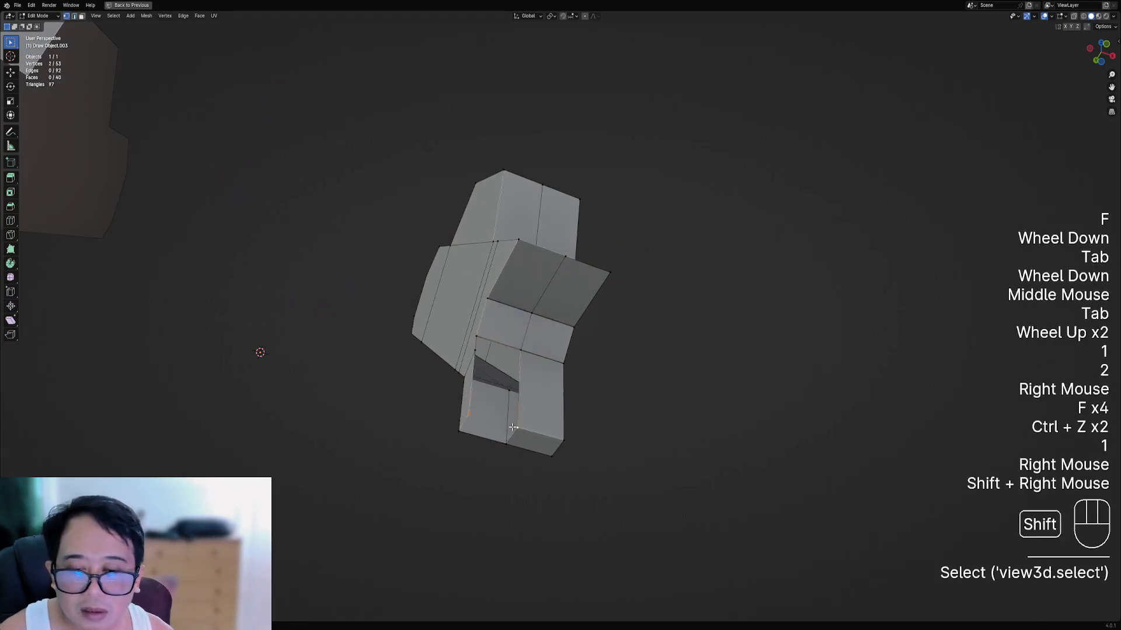
pyautogui.rightClick(460, 430)
pyautogui.press('f')
pyautogui.moveTo(460, 429); pyautogui.dragTo(487, 428, button='middle')
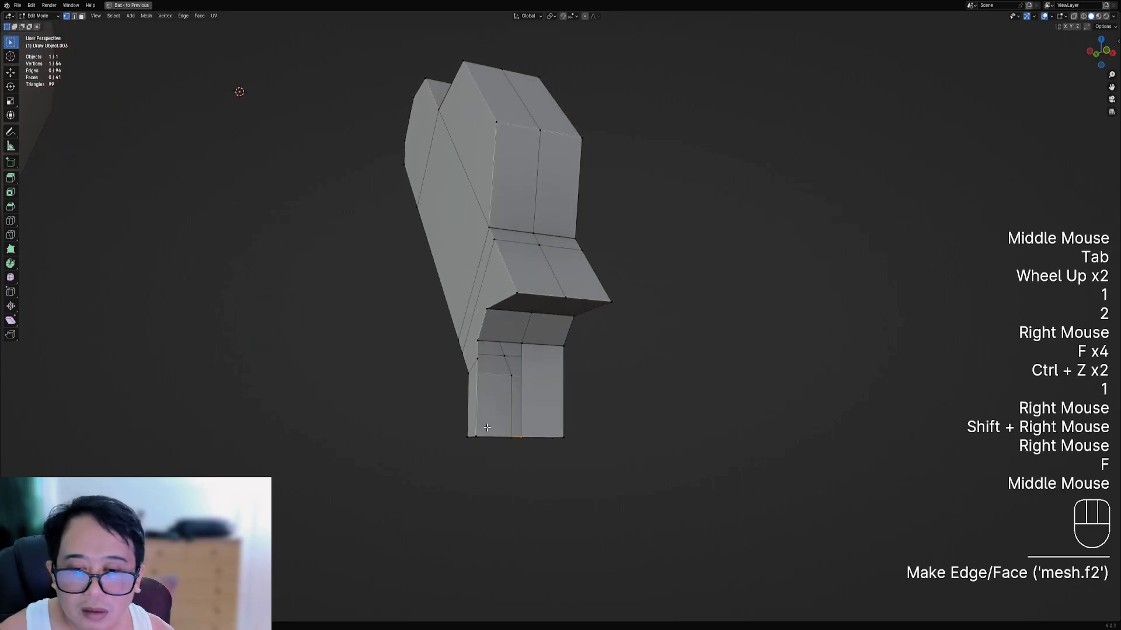
pyautogui.rightClick(484, 429)
pyautogui.keyDown('shift'); pyautogui.rightClick(523, 436); pyautogui.keyUp('shift')
pyautogui.press('f')
pyautogui.press('f')
pyautogui.moveTo(519, 368); pyautogui.dragTo(543, 354, button='middle')
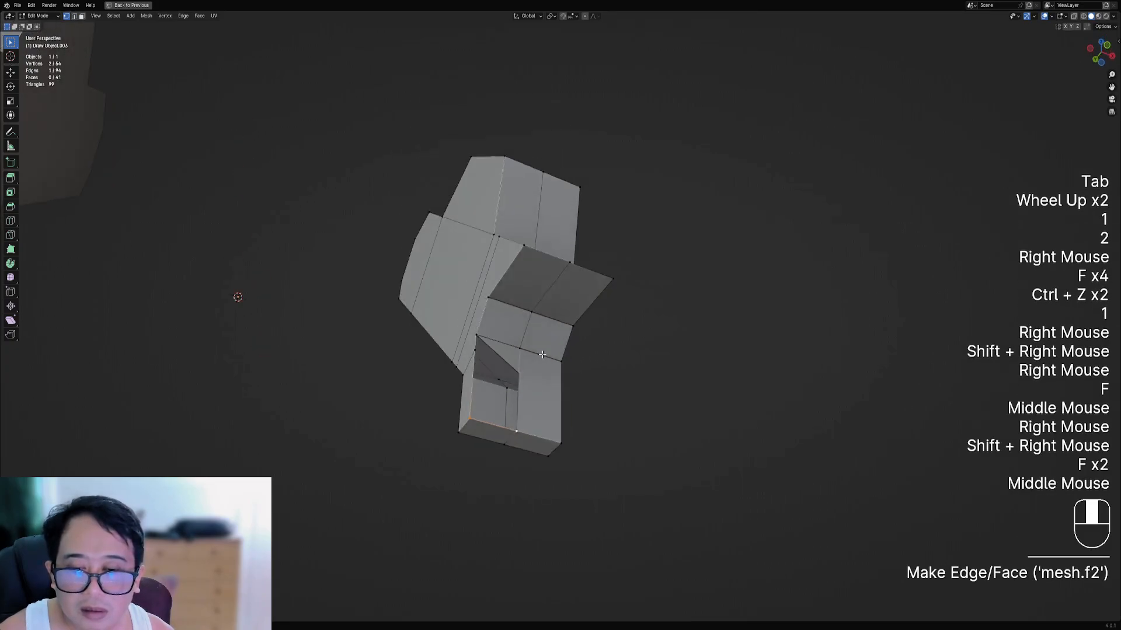
# - Try to fill the remaining side of the knee opening from the diagonal edge, undoing the extra faces
pyautogui.press('2')
pyautogui.rightClick(499, 369)
pyautogui.press('f')
pyautogui.press('f')
pyautogui.hotkey('ctrl', 'z')
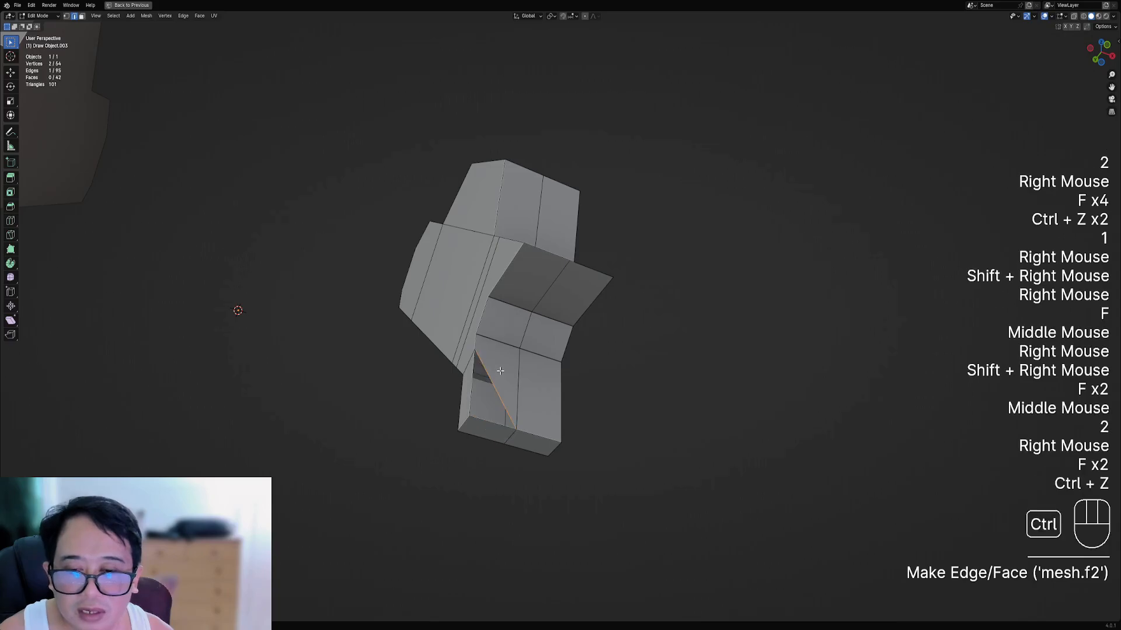
pyautogui.hotkey('ctrl', 'z')
# - Dissolve the stray edge in the upper leg's knee opening, fill the remaining gap from its bottom edge, and leave mesh editing
pyautogui.moveTo(593, 370); pyautogui.dragTo(631, 402, button='middle')
pyautogui.press('2')
pyautogui.rightClick(488, 368)
pyautogui.hotkey('ctrl', 'x')
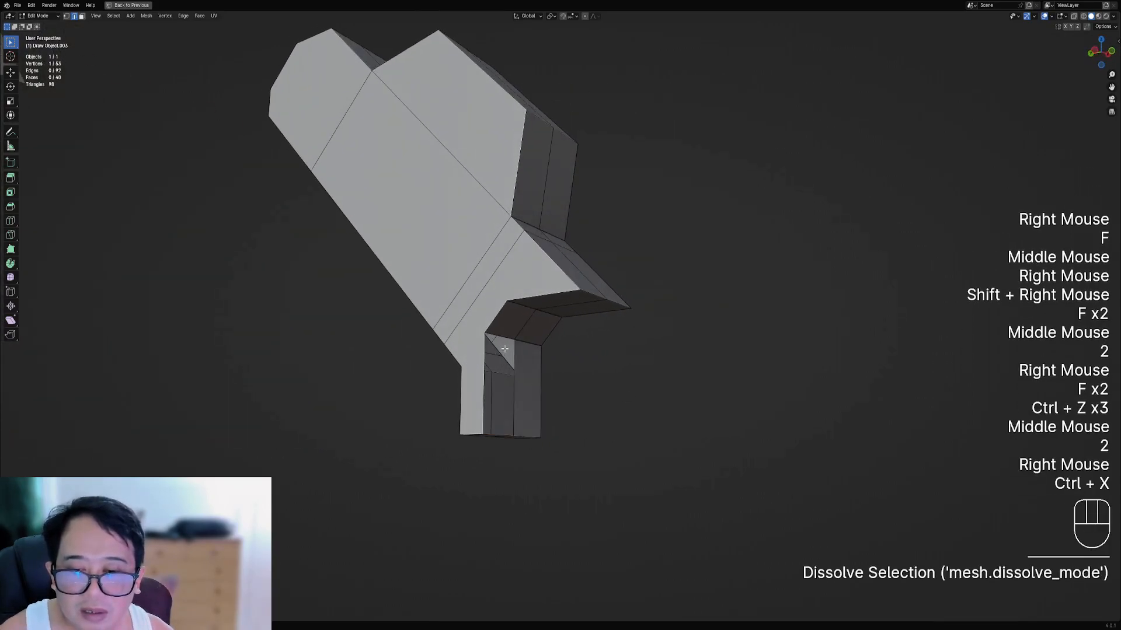
pyautogui.press('2')
pyautogui.rightClick(487, 451)
pyautogui.press('f')
pyautogui.press('Tab')
# - Unhide all parts, isolate the rear lower leg, and open its mesh for editing with the hollow knee end in view
pyautogui.scroll(-2, 744, 336)
pyautogui.moveTo(743, 336); pyautogui.dragTo(604, 341, button='middle')
pyautogui.hotkey('alt', 'h')
pyautogui.rightClick(558, 372)
pyautogui.press('Tab')
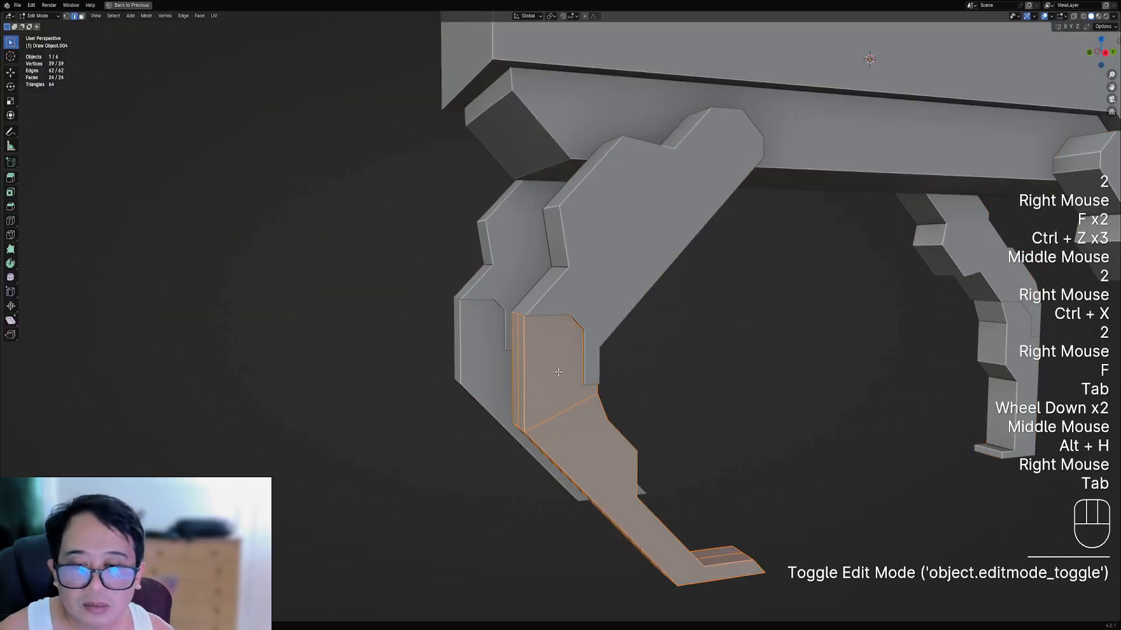
pyautogui.press('Tab')
pyautogui.hotkey('shift', 'h')
pyautogui.press('Tab')
pyautogui.moveTo(629, 369); pyautogui.dragTo(567, 397, button='middle')
# - Fill the ledge, inner wall, chamfer and top face across one half of the lower leg's knee opening
pyautogui.press('1')
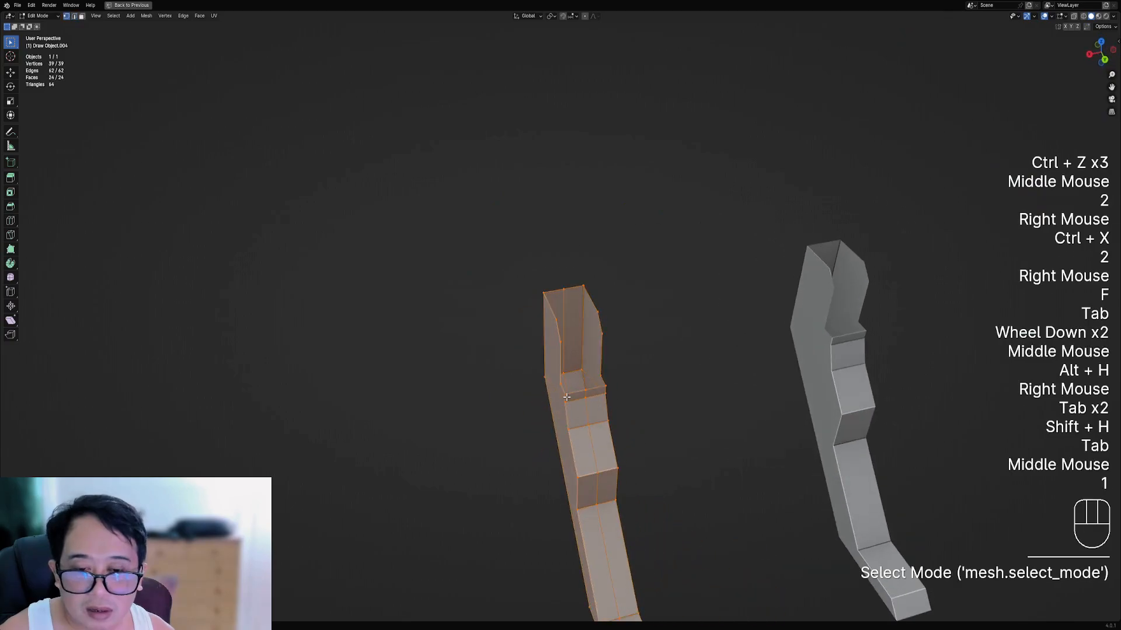
pyautogui.rightClick(566, 396)
pyautogui.press('f')
pyautogui.rightClick(598, 391)
pyautogui.press('f')
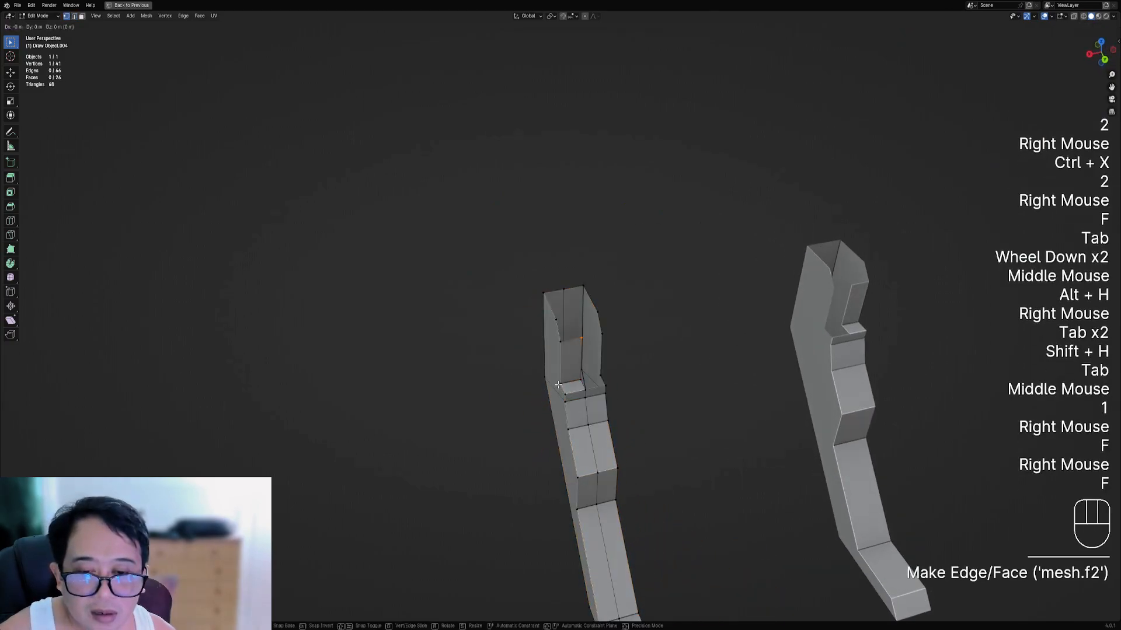
pyautogui.rightClick(560, 345)
pyautogui.press('f')
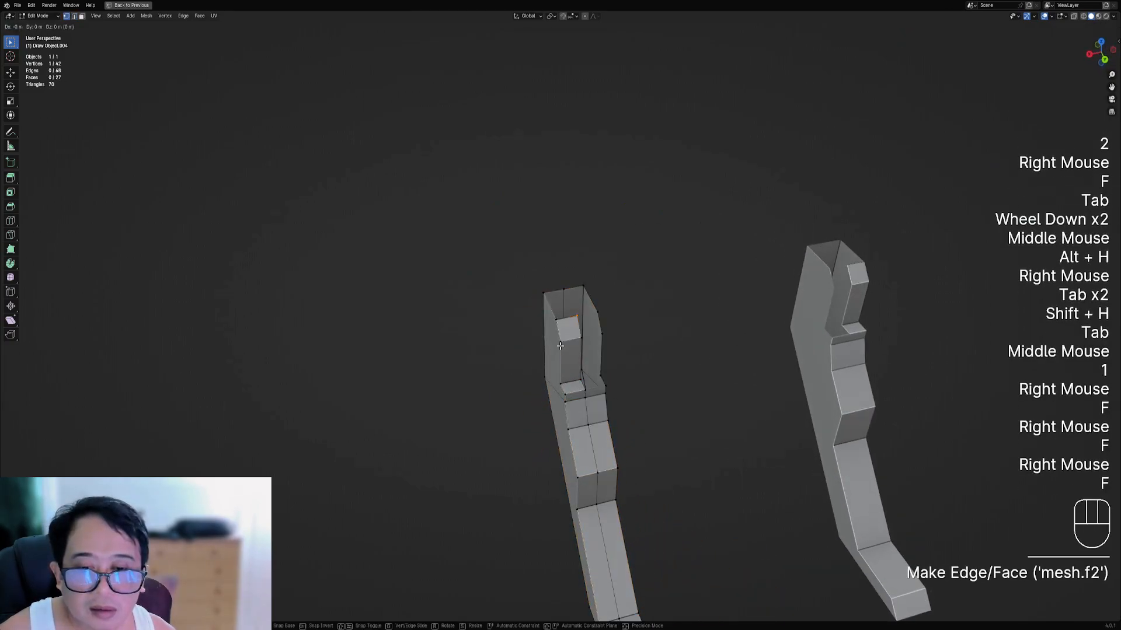
pyautogui.rightClick(576, 317)
pyautogui.keyDown('shift'); pyautogui.rightClick(565, 287); pyautogui.keyUp('shift')
pyautogui.press('f')
# - Fill the other half of the lower leg's knee opening downward from its top edge and return to Object Mode
pyautogui.rightClick(564, 287)
pyautogui.keyDown('shift'); pyautogui.rightClick(581, 285); pyautogui.keyUp('shift')
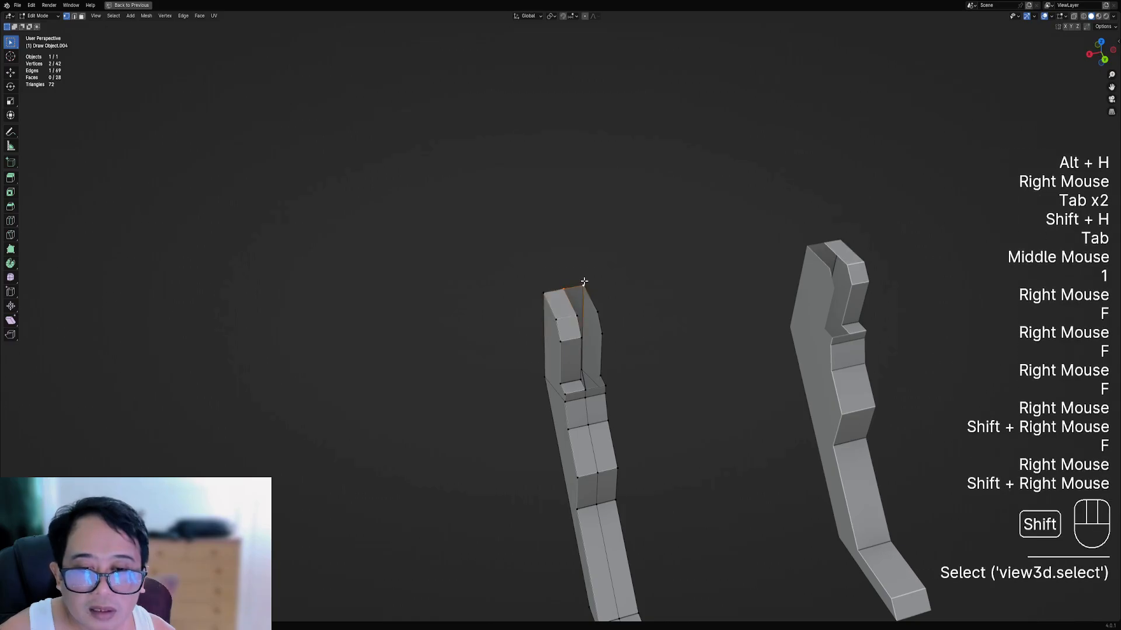
pyautogui.press('f')
pyautogui.press('f')
pyautogui.press('f')
pyautogui.press('f')
pyautogui.press('Tab')
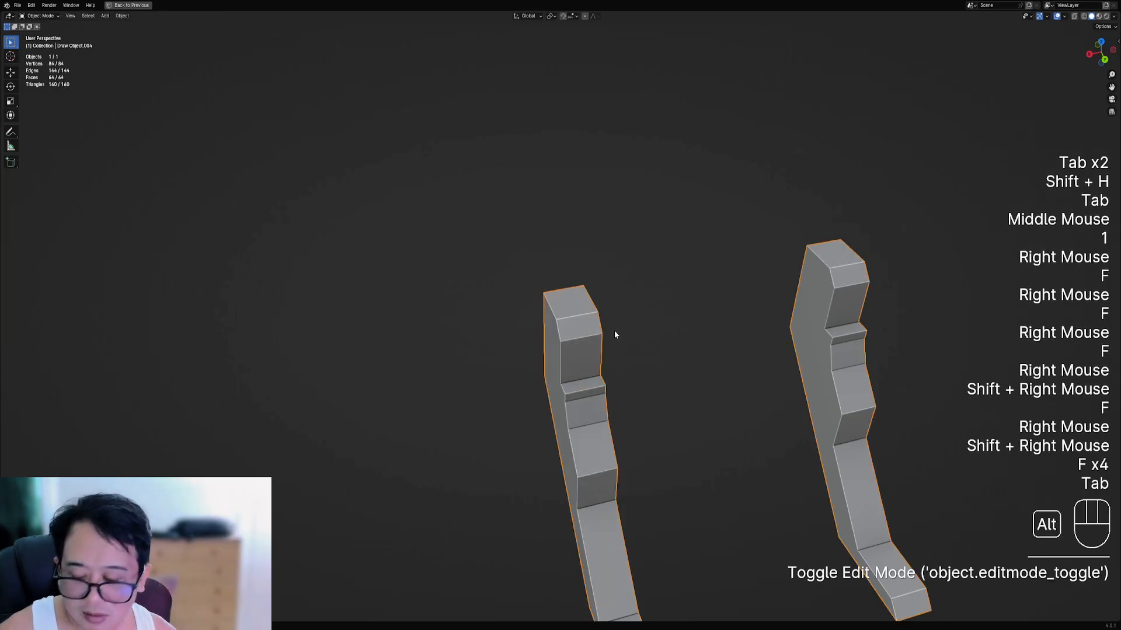
# - Unhide all robot parts, clear the selection, and save the file with the whole robot in view
pyautogui.hotkey('alt', 'h')
pyautogui.hotkey('alt', 'a')
pyautogui.scroll(-2, 613, 333)
pyautogui.moveTo(613, 333); pyautogui.dragTo(550, 367, button='middle')
pyautogui.scroll(-3, 607, 359)
pyautogui.keyDown('shift'); pyautogui.scroll(-1, 663, 350); pyautogui.keyUp('shift')
pyautogui.keyDown('shift'); pyautogui.moveTo(663, 350); pyautogui.dragTo(556, 259, button='middle'); pyautogui.keyUp('shift')
pyautogui.scroll(-1, 525, 299)
pyautogui.hotkey('ctrl', 's')
# - Inspect the meshes of the body and the separate leg parts one after another in Edit Mode
pyautogui.rightClick(546, 237)
pyautogui.press('Tab')
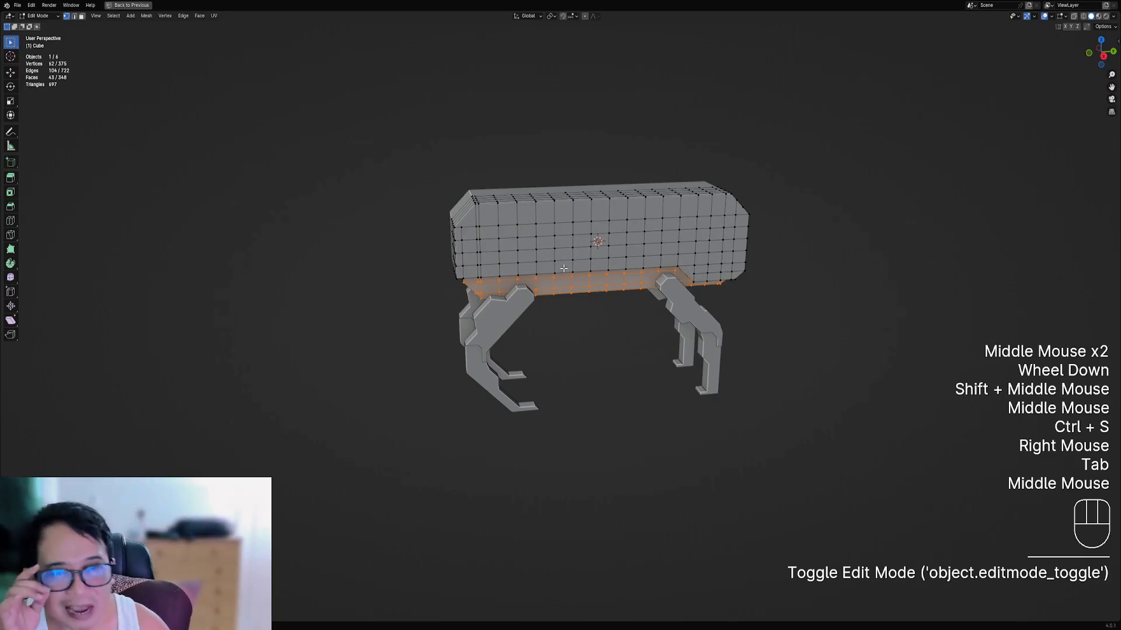
pyautogui.rightClick(484, 355)
pyautogui.press('Tab')
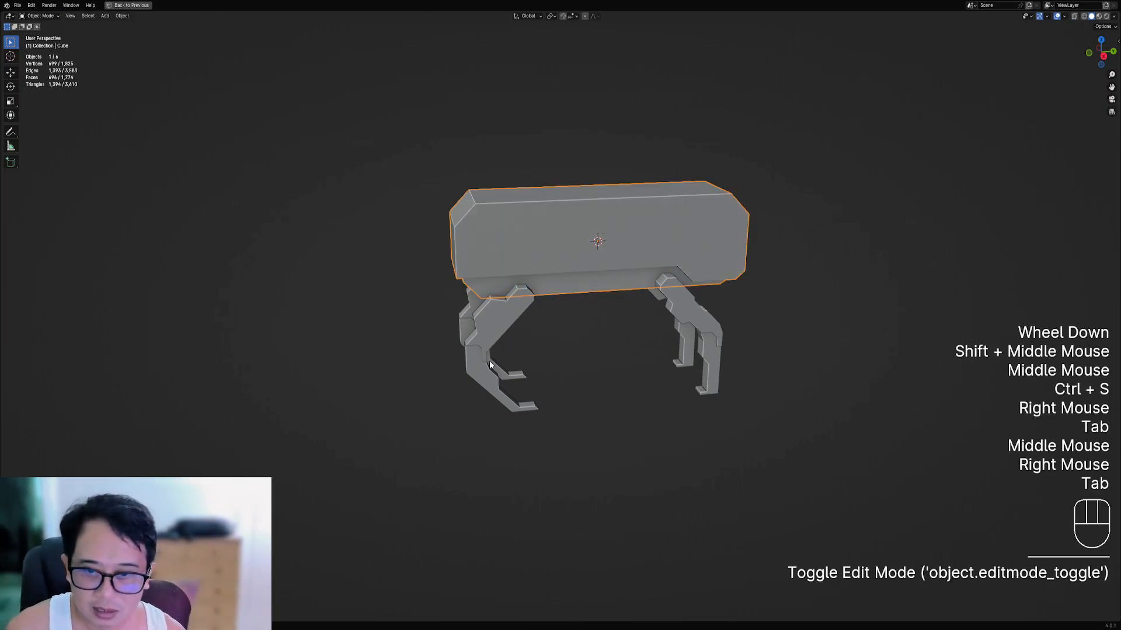
pyautogui.press('Tab')
pyautogui.press('Tab')
pyautogui.rightClick(498, 321)
pyautogui.press('Tab')
pyautogui.moveTo(546, 358); pyautogui.dragTo(590, 350, button='middle')
pyautogui.press('Tab')
pyautogui.rightClick(665, 318)
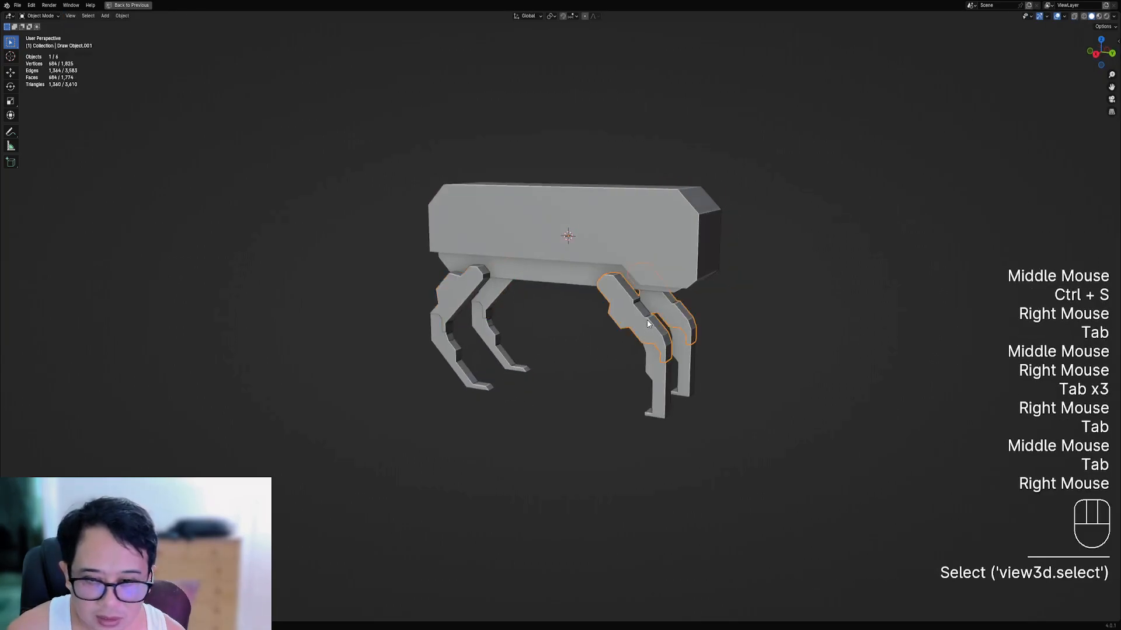
pyautogui.press('Tab')
pyautogui.press('Tab')
pyautogui.rightClick(470, 298)
pyautogui.press('Tab')
pyautogui.moveTo(470, 298)
pyautogui.mouseDown(button='middle')
pyautogui.moveTo(513, 292)
pyautogui.moveTo(490, 325)
pyautogui.moveTo(494, 290)
pyautogui.mouseUp(button='middle')
pyautogui.scroll(2, 483, 293)
pyautogui.press('Tab')
pyautogui.rightClick(450, 343)
pyautogui.press('Tab')
pyautogui.keyDown('shift'); pyautogui.moveTo(493, 290); pyautogui.dragTo(496, 296, button='middle'); pyautogui.keyUp('shift')
pyautogui.keyDown('shift'); pyautogui.scroll(1, 496, 296); pyautogui.keyUp('shift')
pyautogui.scroll(1, 513, 300)
# - Select the long middle side face of the rear upper leg, save the file, and align the view to that face
pyautogui.press('Tab')
pyautogui.rightClick(530, 305)
pyautogui.press('Tab')
pyautogui.scroll(2, 514, 297)
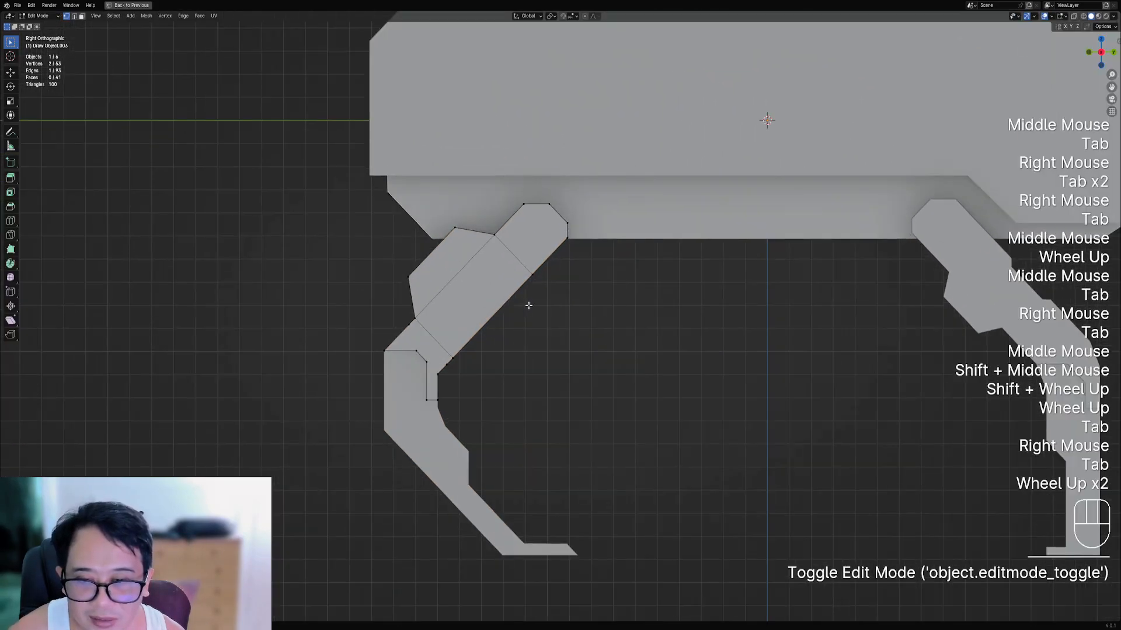
pyautogui.press('3')
pyautogui.rightClick(496, 292)
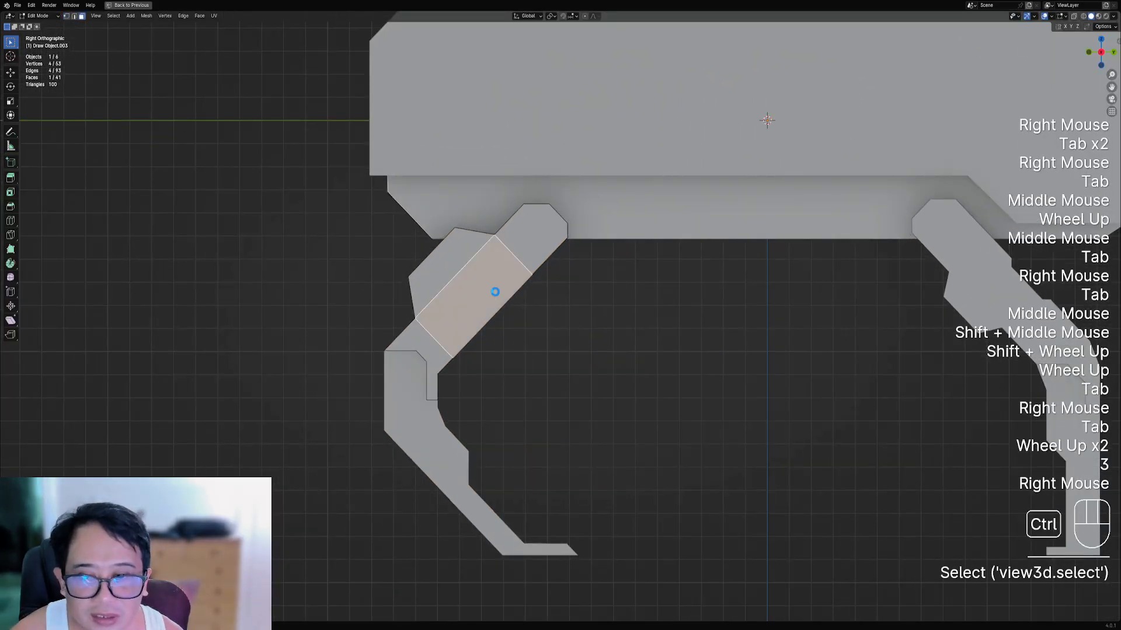
pyautogui.hotkey('ctrl', 's')
pyautogui.press('shift+KP_7')
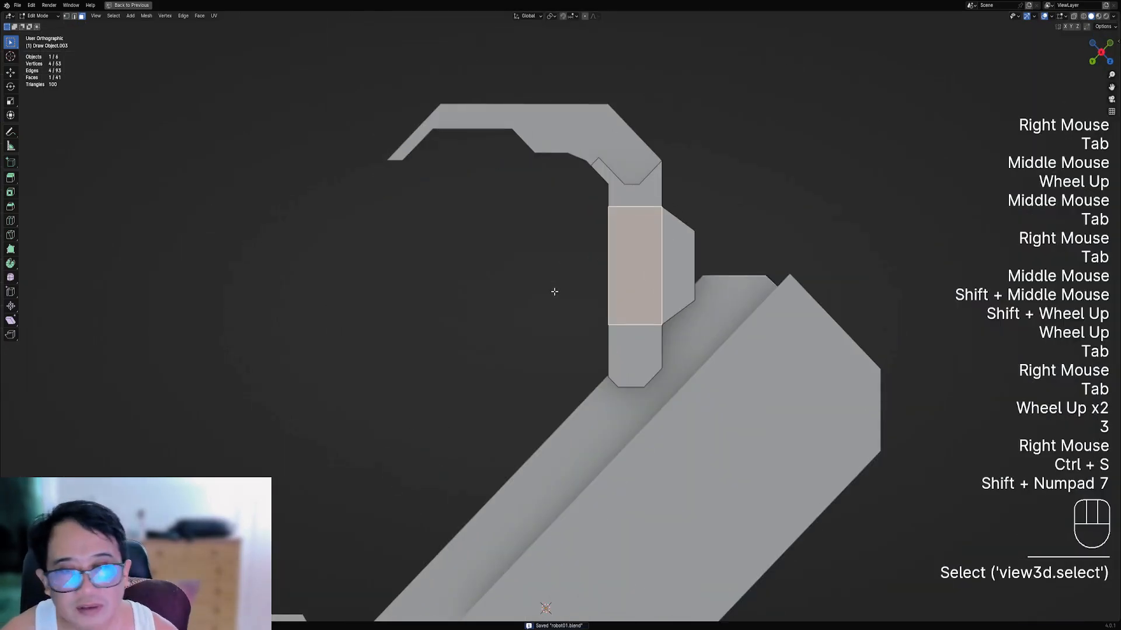
pyautogui.keyDown('shift'); pyautogui.moveTo(553, 292); pyautogui.dragTo(531, 304, button='middle'); pyautogui.keyUp('shift')
pyautogui.scroll(2, 531, 305)
# - Examine where Creative Flow and Random Flow offer the Quad Slice and Grid Project operations
pyautogui.hotkey('shift', 'ctrl', 'x')
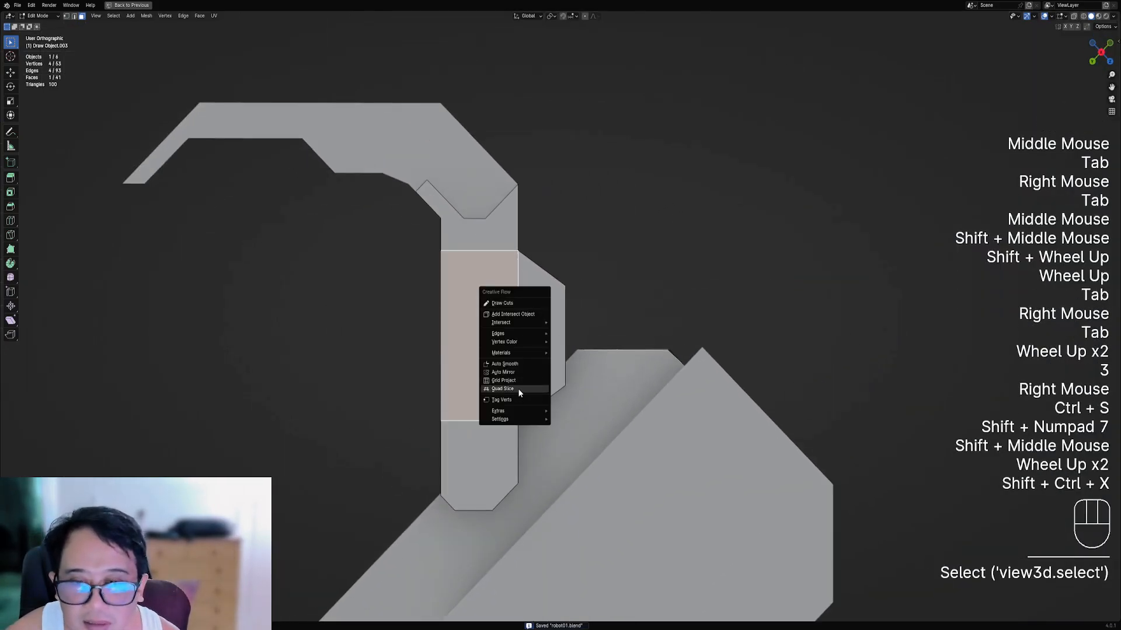
pyautogui.hotkey('shift', 'q')
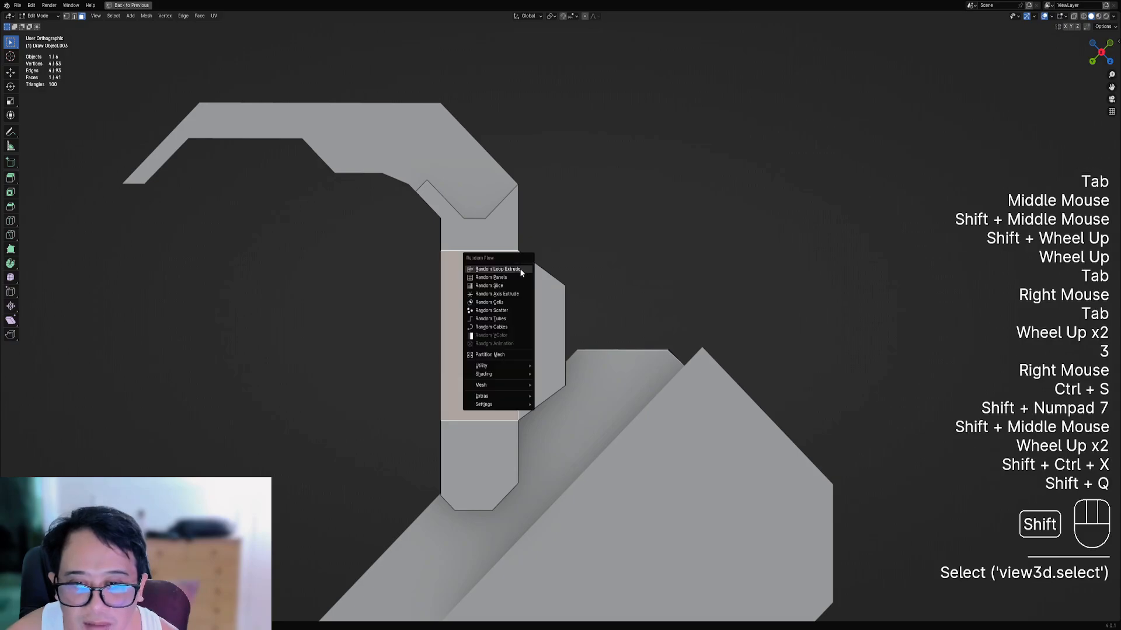
pyautogui.moveTo(495, 385)
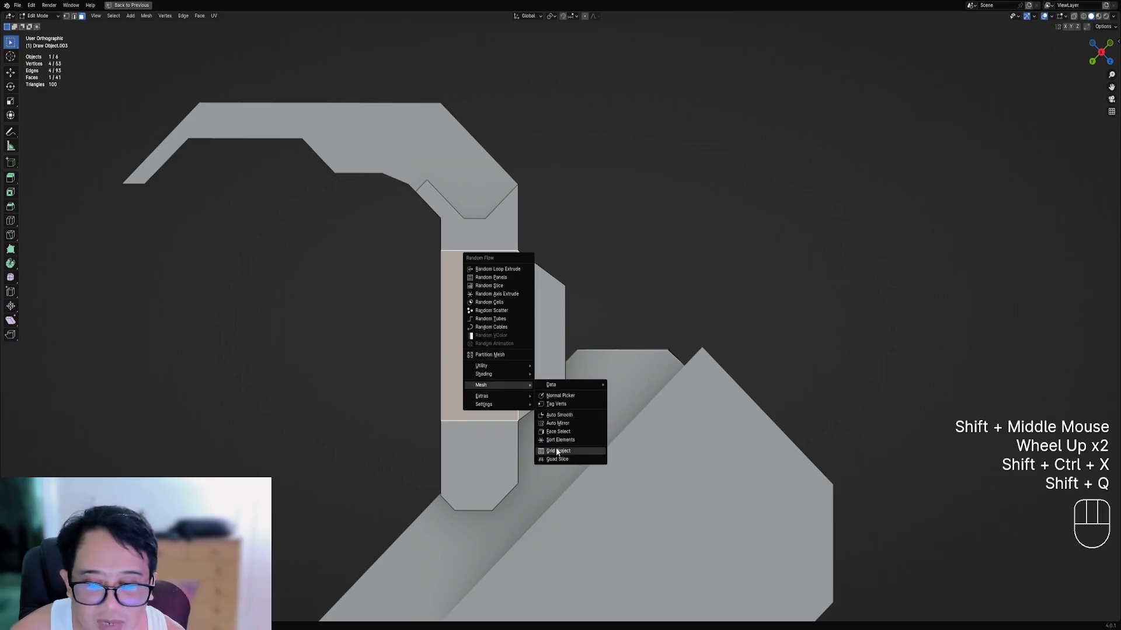
pyautogui.hotkey('shift', 'ctrl', 'x')
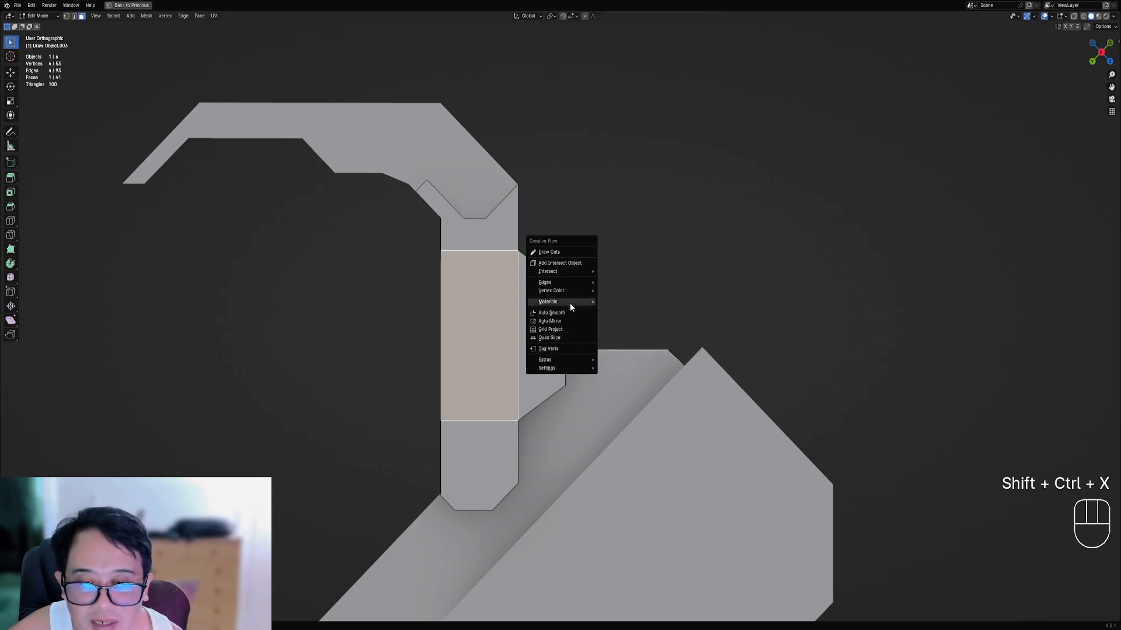
pyautogui.click(575, 336)
pyautogui.hotkey('ctrl', 'shift', 'x')
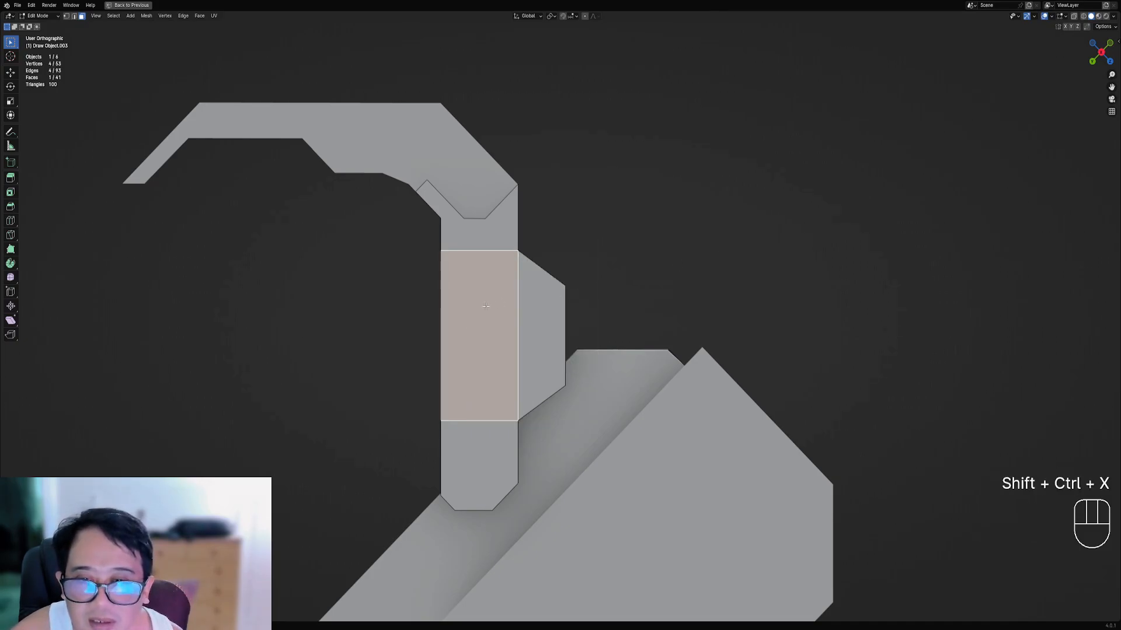
pyautogui.press('a')
pyautogui.hotkey('ctrl', 'shift', 'x')
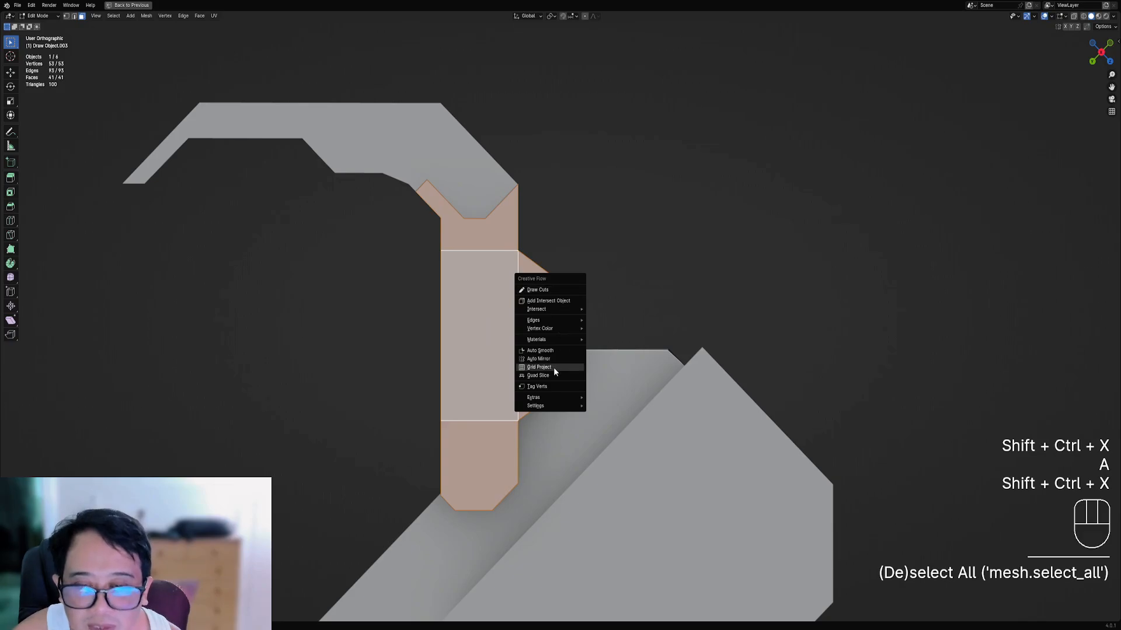
# - Select only the four outer side faces of the rear upper leg, including the protruding rear panel
pyautogui.scroll(-2, 520, 309)
pyautogui.moveTo(528, 303); pyautogui.dragTo(543, 280, button='middle')
pyautogui.press('3')
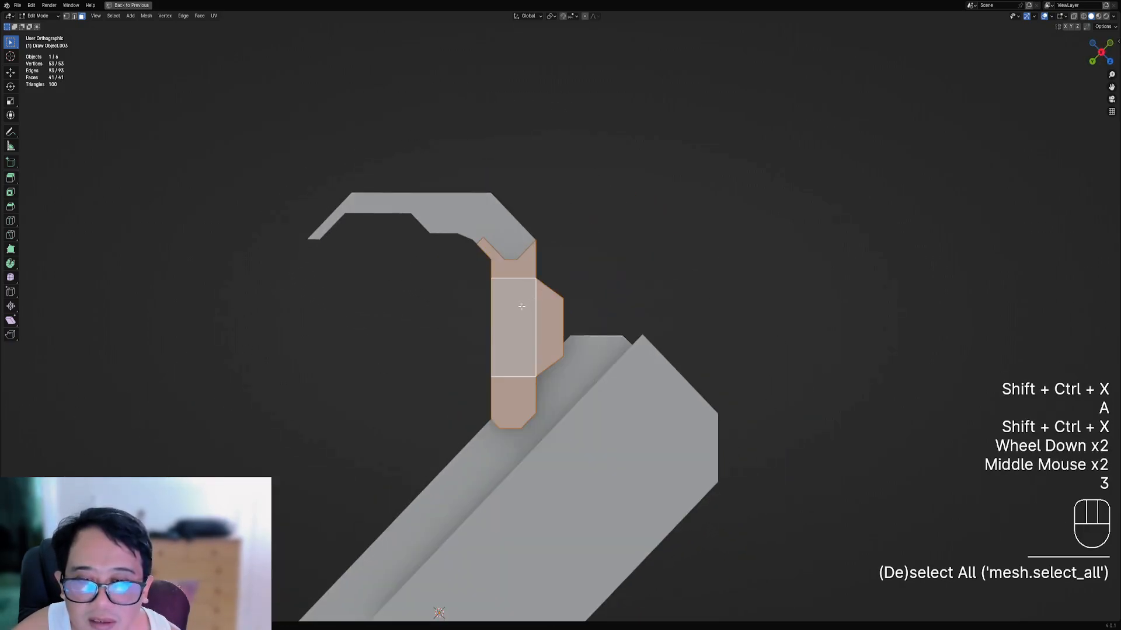
pyautogui.rightClick(522, 303)
pyautogui.keyDown('shift'); pyautogui.rightClick(527, 266); pyautogui.keyUp('shift')
pyautogui.keyDown('shift'); pyautogui.rightClick(548, 326); pyautogui.keyUp('shift')
pyautogui.keyDown('shift'); pyautogui.rightClick(512, 403); pyautogui.keyUp('shift')
pyautogui.keyDown('shift'); pyautogui.moveTo(572, 316); pyautogui.dragTo(565, 290, button='middle'); pyautogui.keyUp('shift')
pyautogui.scroll(1, 565, 290)
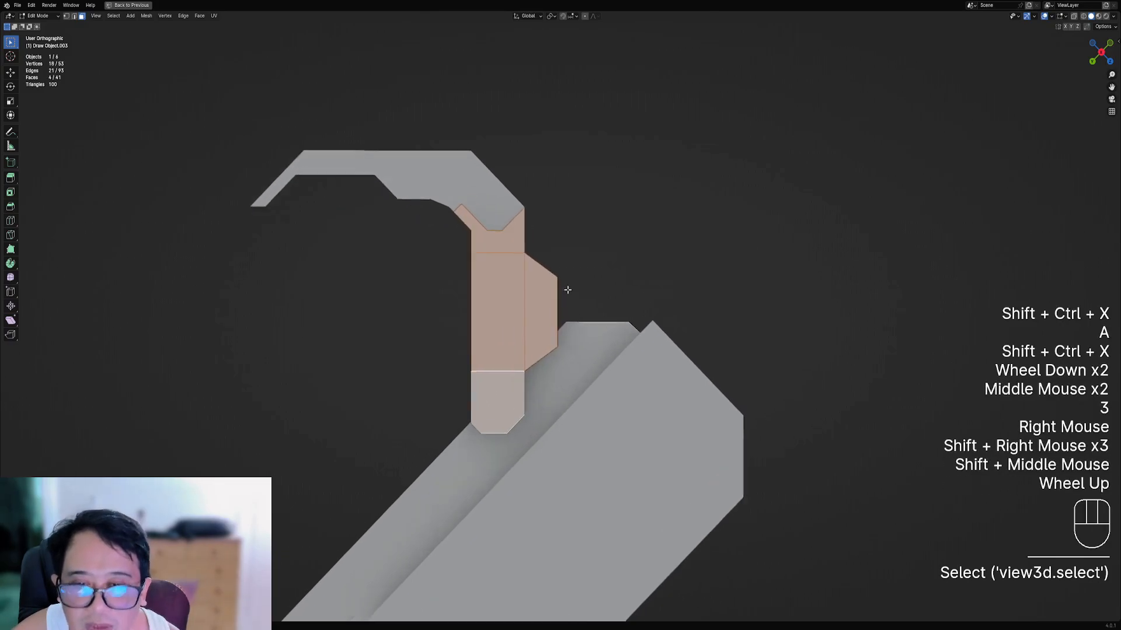
# - Run Quad Slice on the four selected leg faces and try different tangent indices with the Tangent direction
pyautogui.hotkey('ctrl', 'shift', 'x')
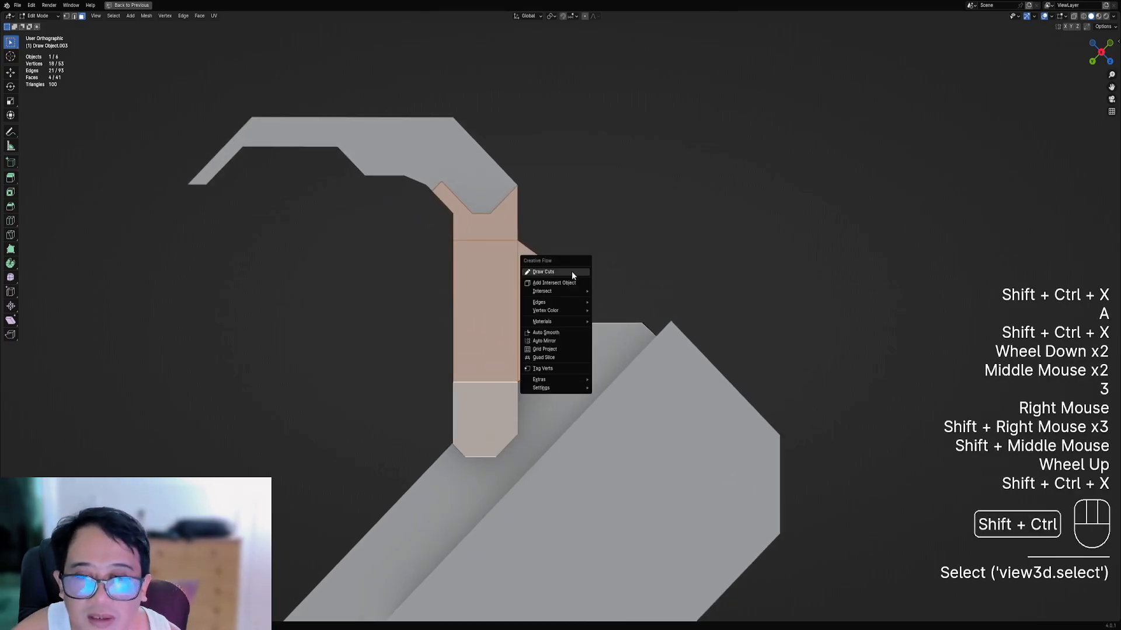
pyautogui.click(560, 357)
pyautogui.click(613, 369)
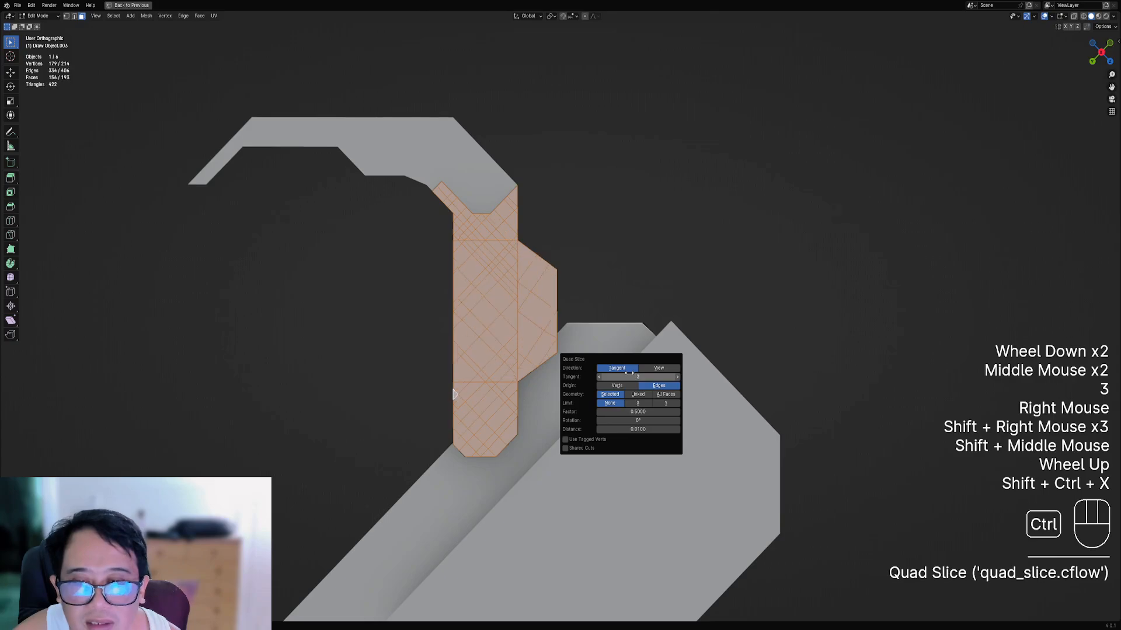
pyautogui.keyDown('ctrl'); pyautogui.scroll(3, 629, 373); pyautogui.keyUp('ctrl')
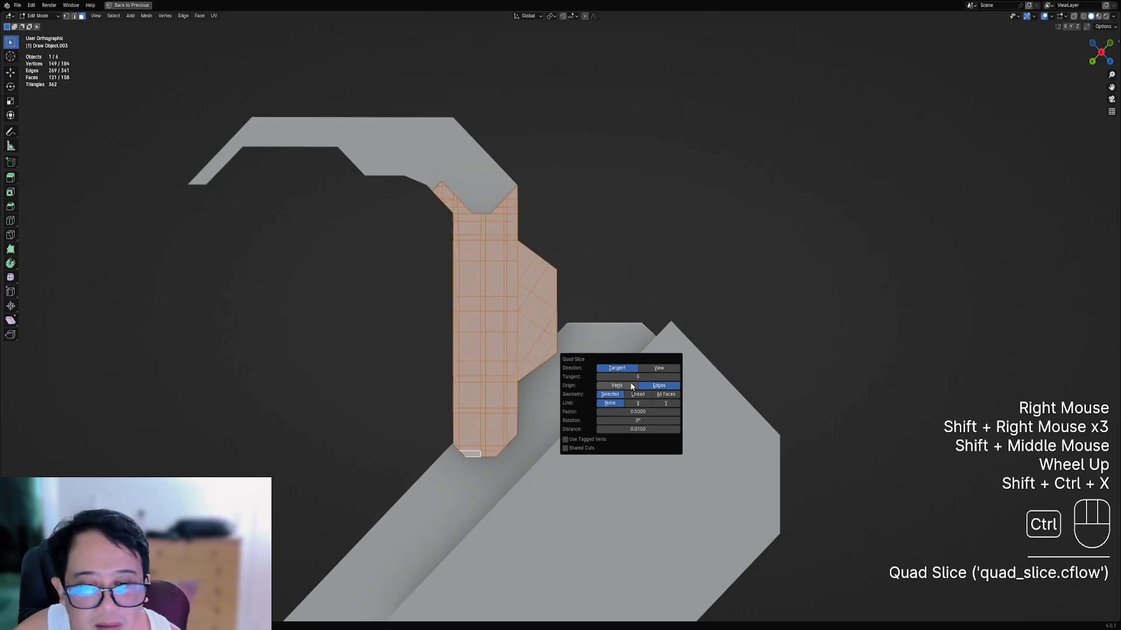
pyautogui.keyDown('ctrl'); pyautogui.scroll(2, 635, 378); pyautogui.keyUp('ctrl')
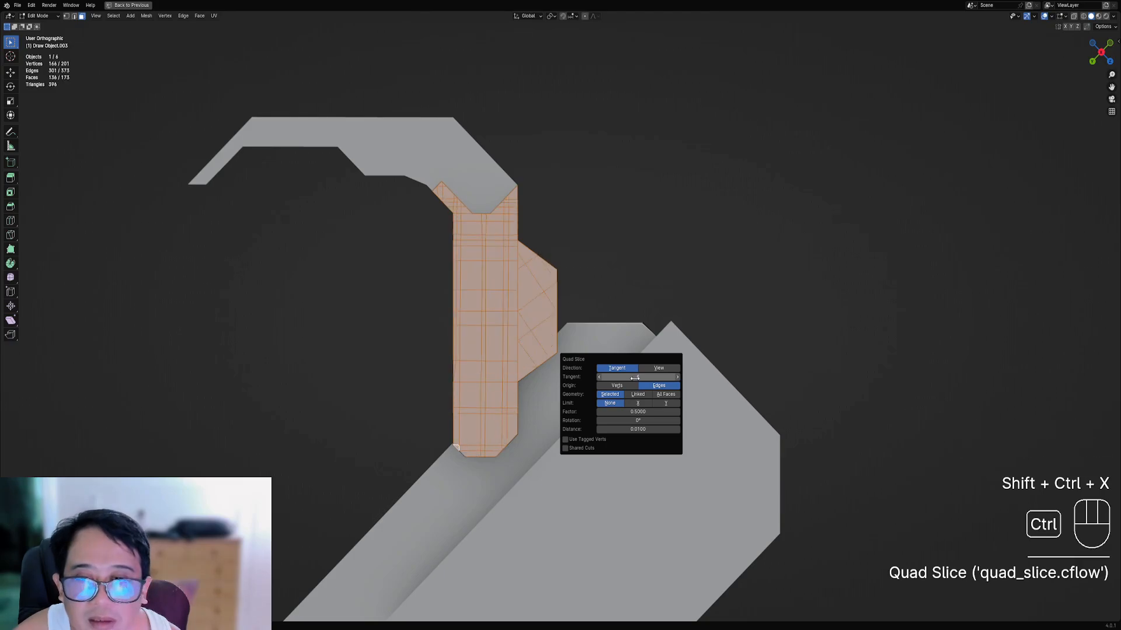
pyautogui.keyDown('ctrl'); pyautogui.scroll(-2, 635, 378); pyautogui.keyUp('ctrl')
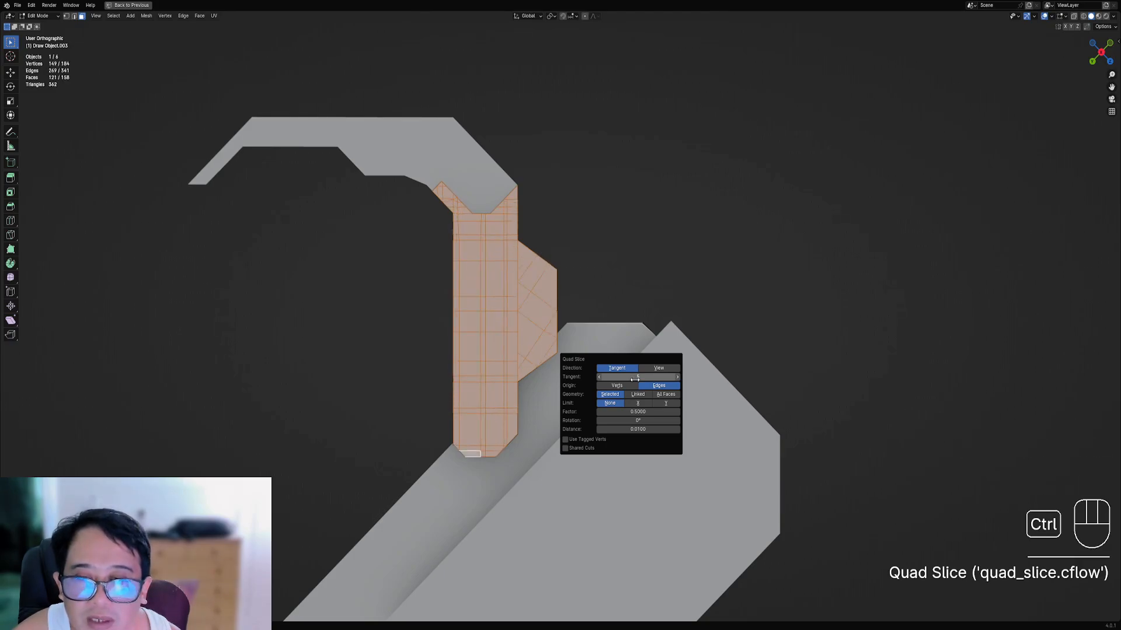
pyautogui.keyDown('ctrl'); pyautogui.scroll(2, 635, 377); pyautogui.keyUp('ctrl')
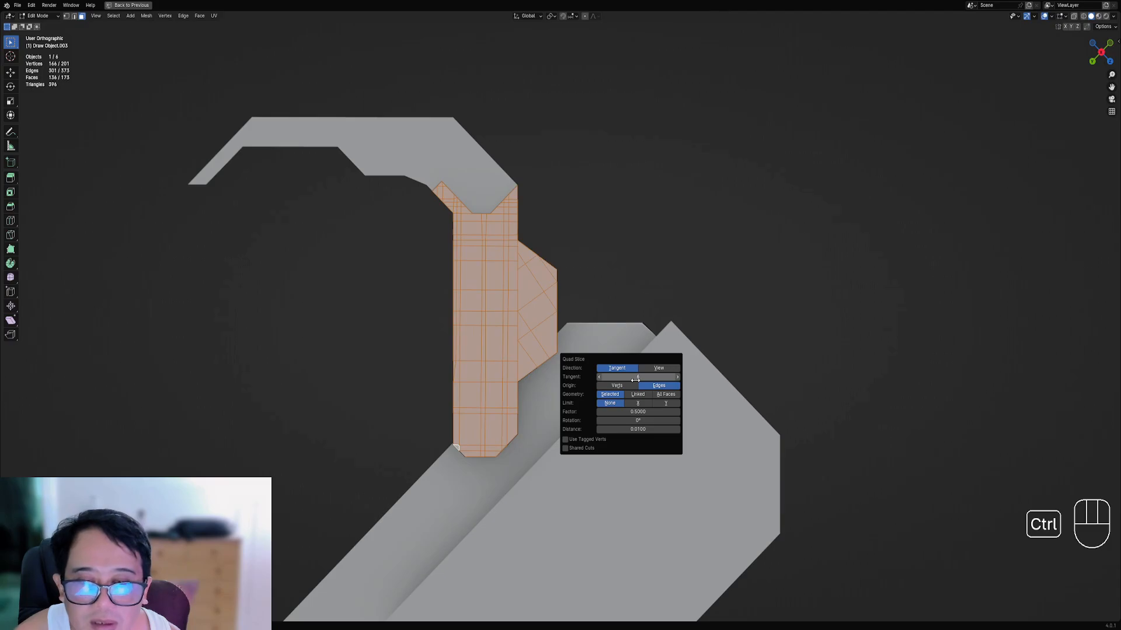
# - Switch the Quad Slice direction to View and reduce its distance to 0.001, trying 0.005 first
pyautogui.click(652, 372)
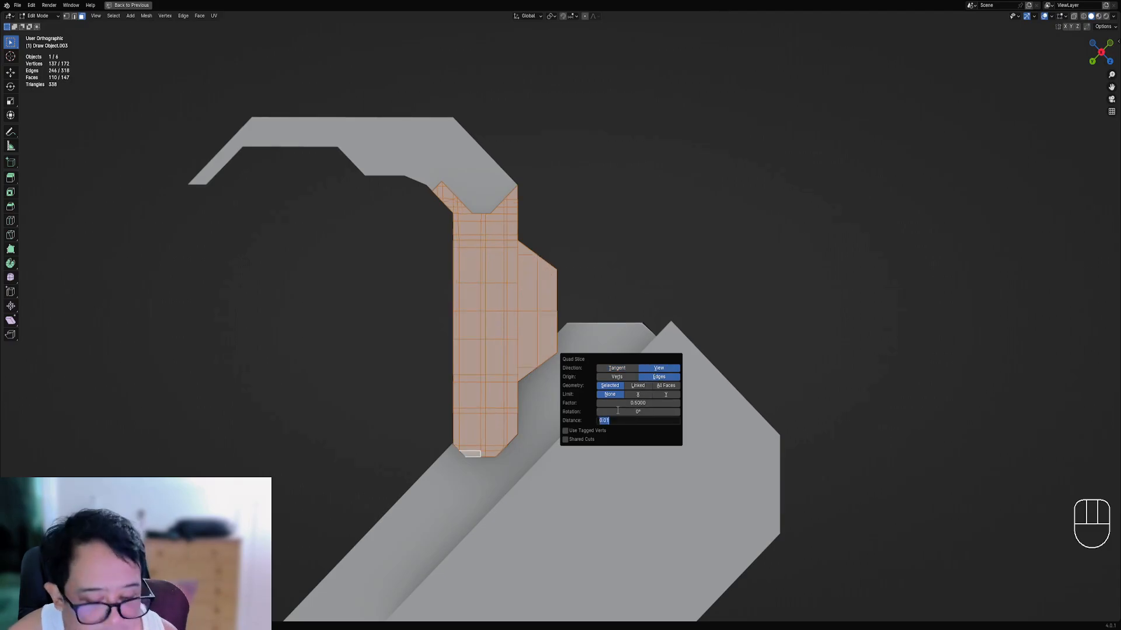
pyautogui.write('.0050')
pyautogui.press('Return')
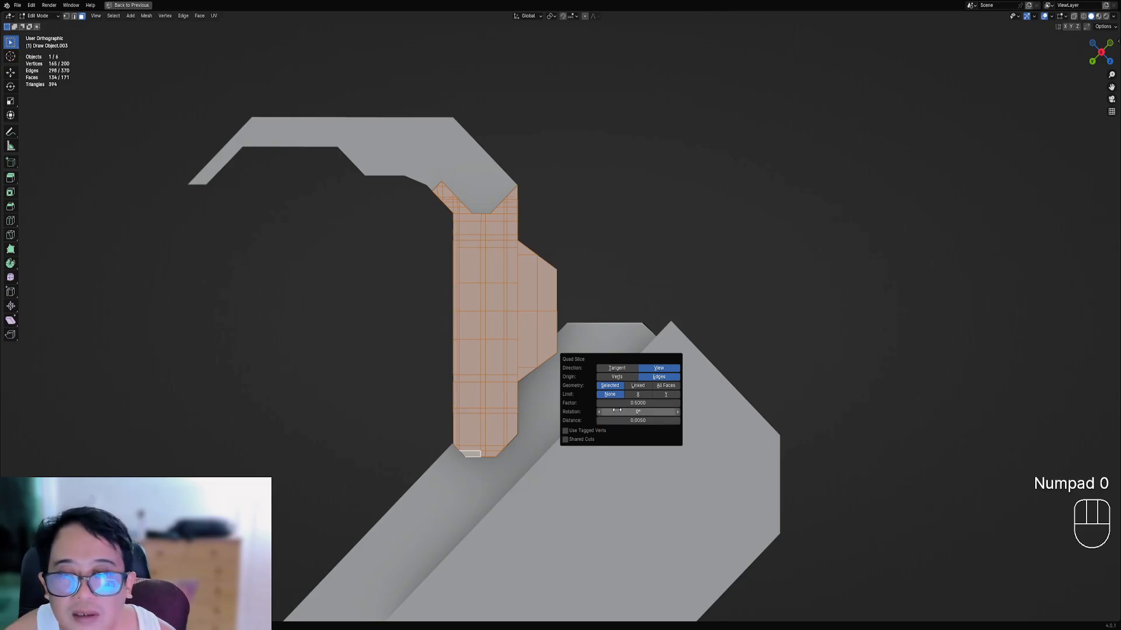
pyautogui.click(621, 420)
pyautogui.write('.')
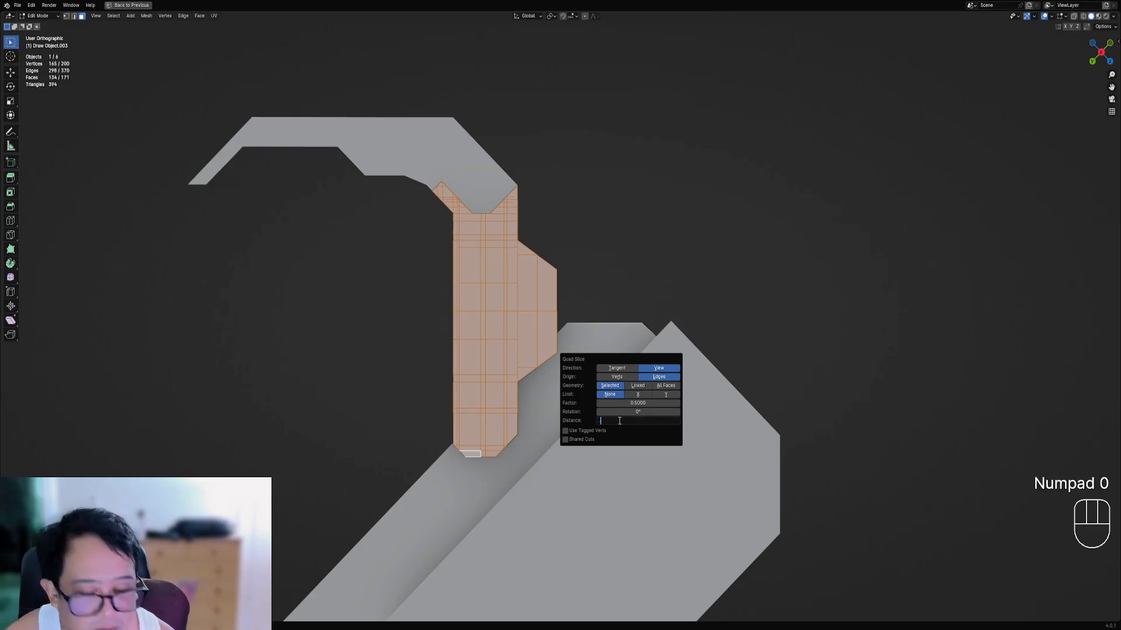
pyautogui.write('001')
pyautogui.press('Return')
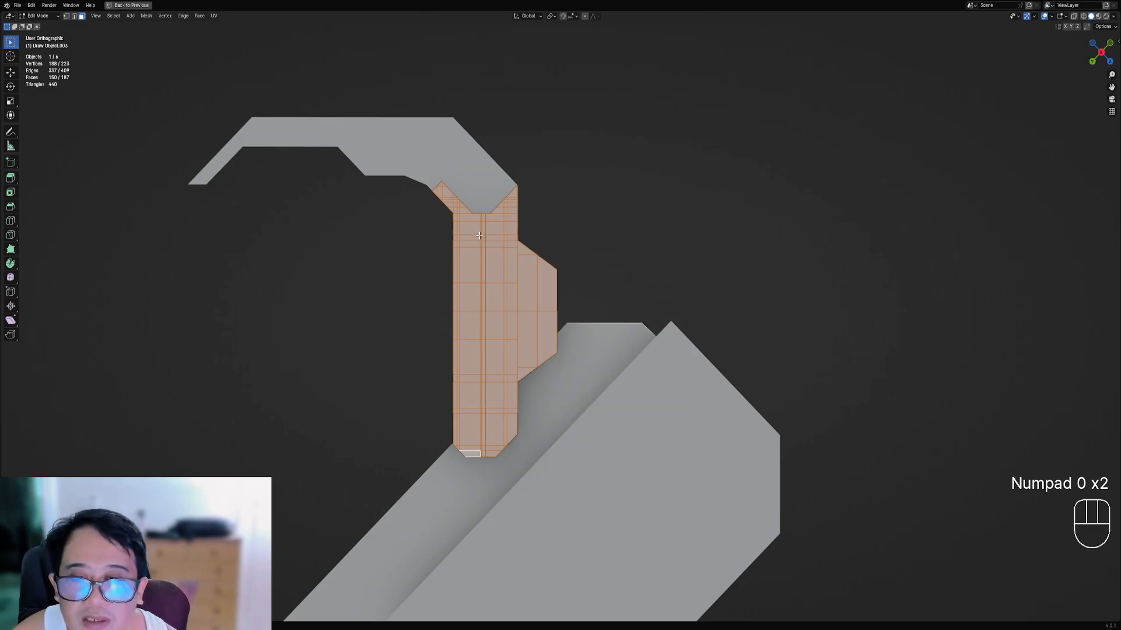
# - Check the sliced grid up close and raise the Quad Slice factor to 1.0
pyautogui.scroll(2, 449, 285)
pyautogui.scroll(-2, 433, 420)
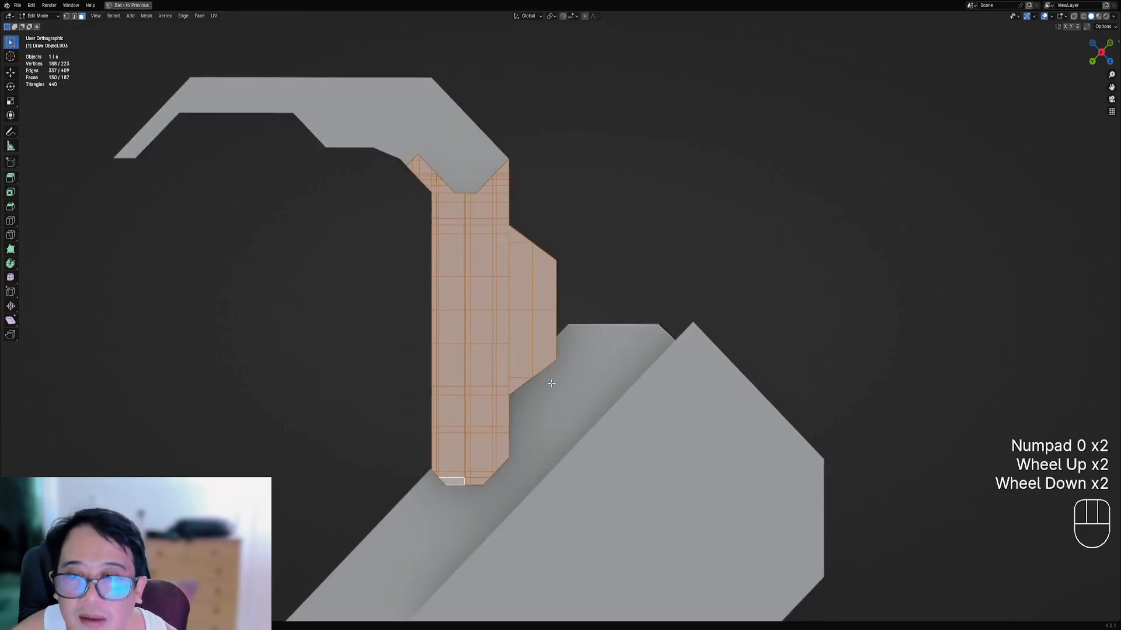
pyautogui.press('F9')
pyautogui.click(671, 425)
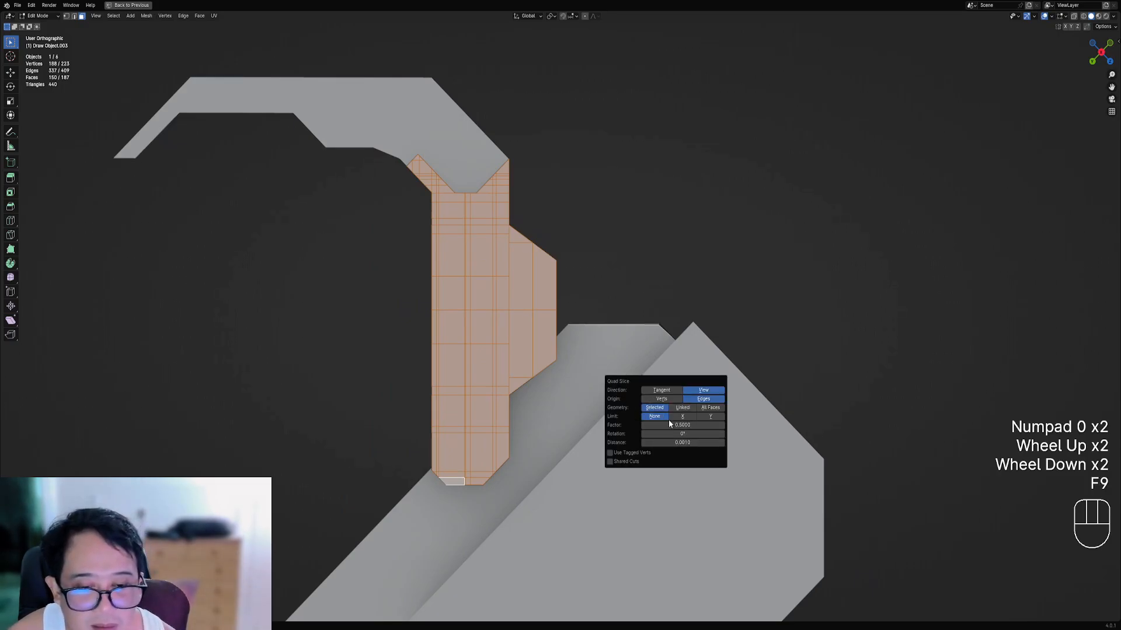
pyautogui.moveTo(670, 425); pyautogui.dragTo(729, 425)
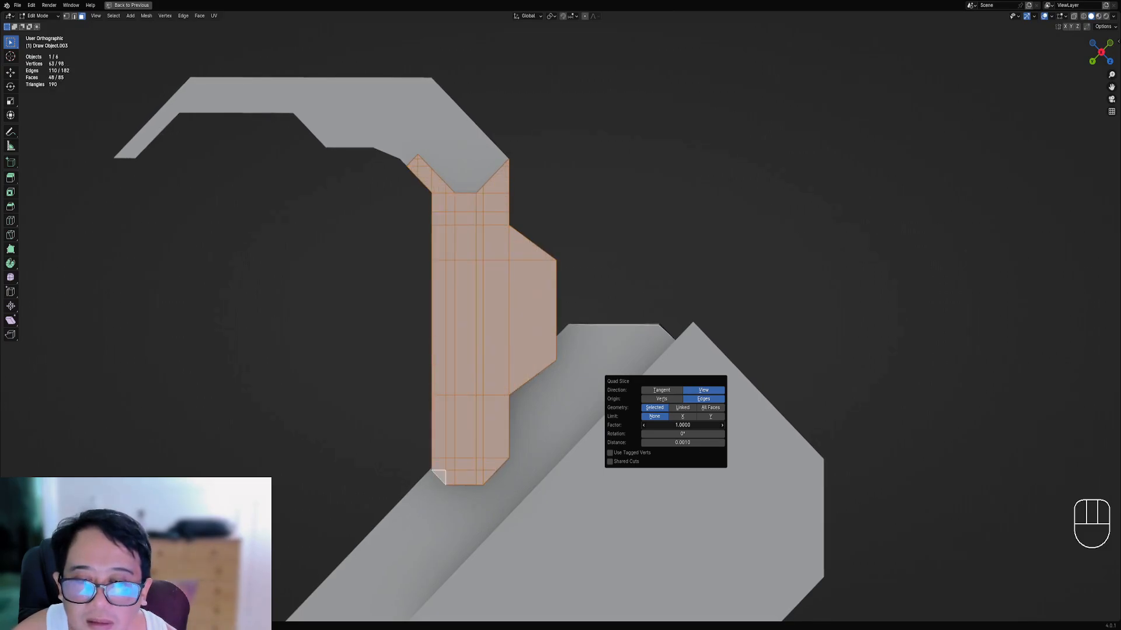
# - Try a Quad Slice factor of 0.5, then switch the origin to Verts and set the distance to 0.005
pyautogui.moveTo(704, 425)
pyautogui.mouseDown()
pyautogui.moveTo(671, 425)
pyautogui.moveTo(682, 425)
pyautogui.mouseUp()
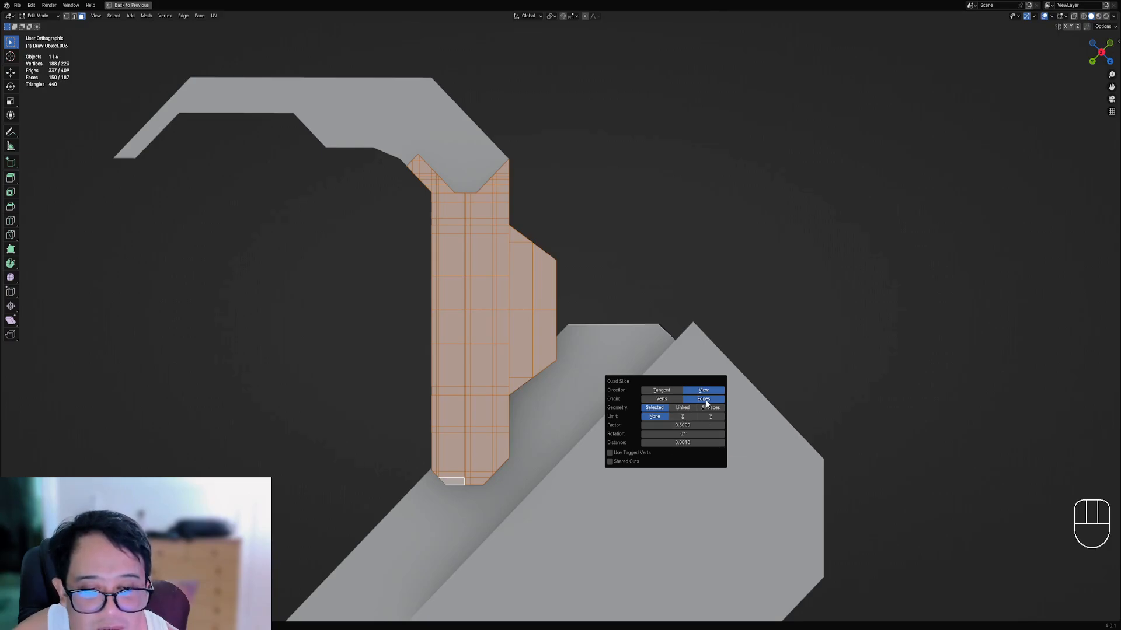
pyautogui.click(668, 400)
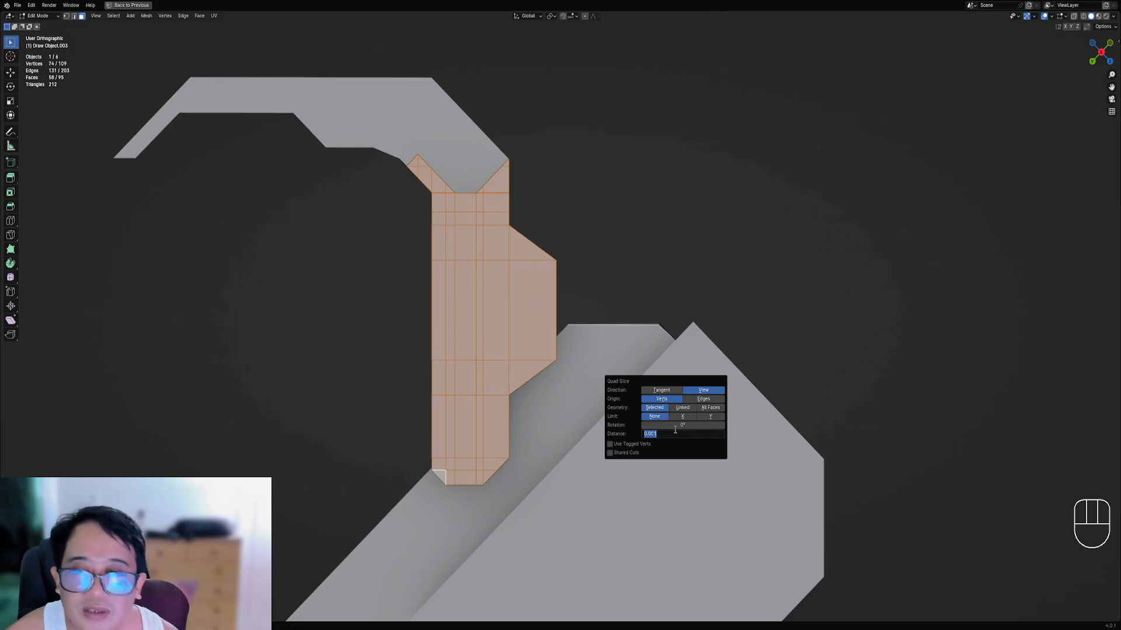
pyautogui.write('.00')
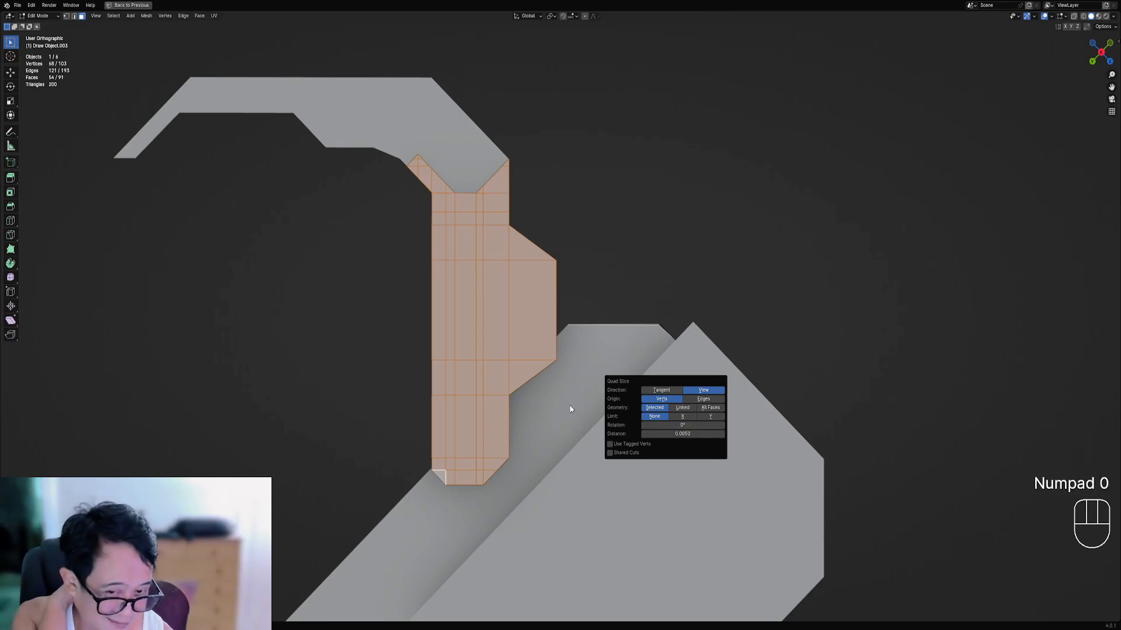
# - Add one lengthwise loop cut to the protruding rear panel and two evenly spaced crosswise cuts through the panel and shaft
pyautogui.hotkey('ctrl', 'r')
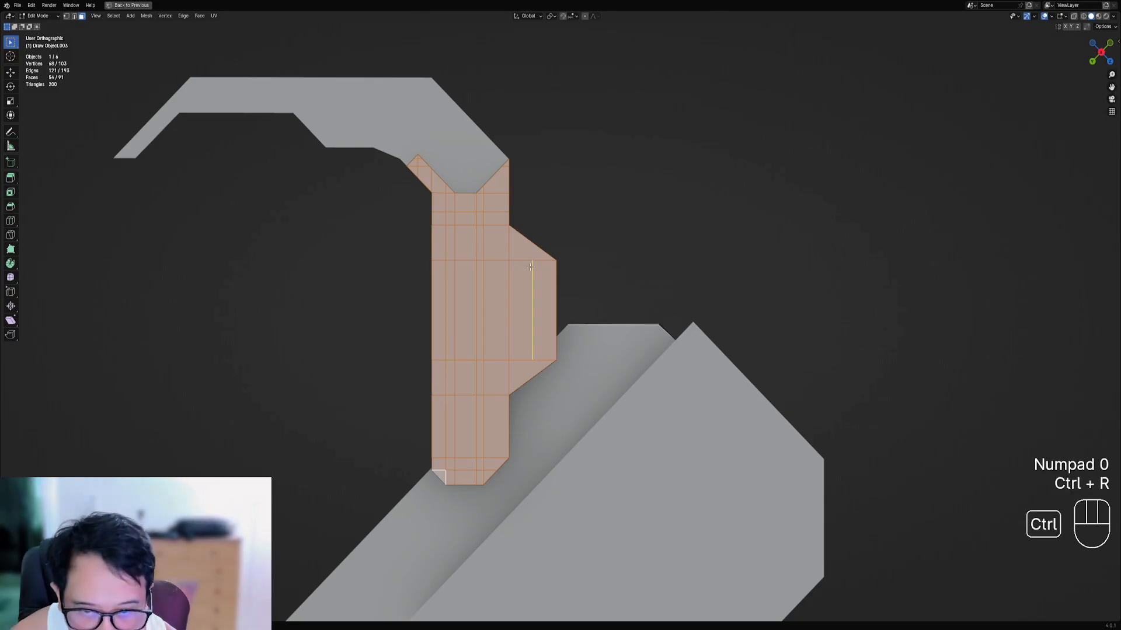
pyautogui.click(525, 315)
pyautogui.hotkey('ctrl', 'r')
pyautogui.scroll(1, 531, 288)
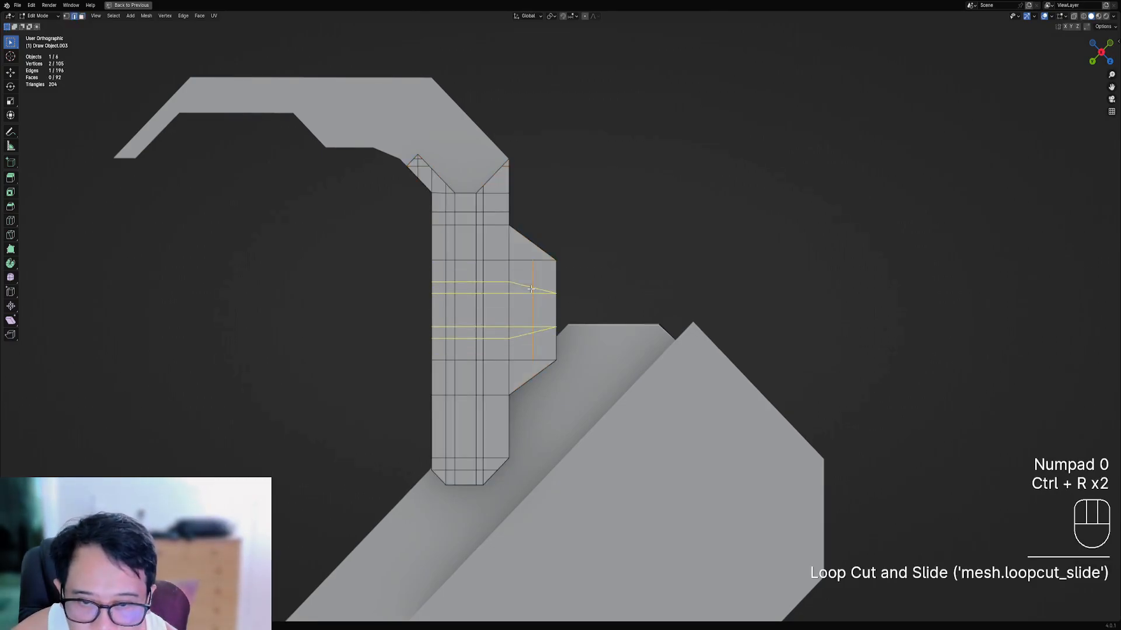
pyautogui.click(530, 289)
pyautogui.hotkey('alt', 'a')
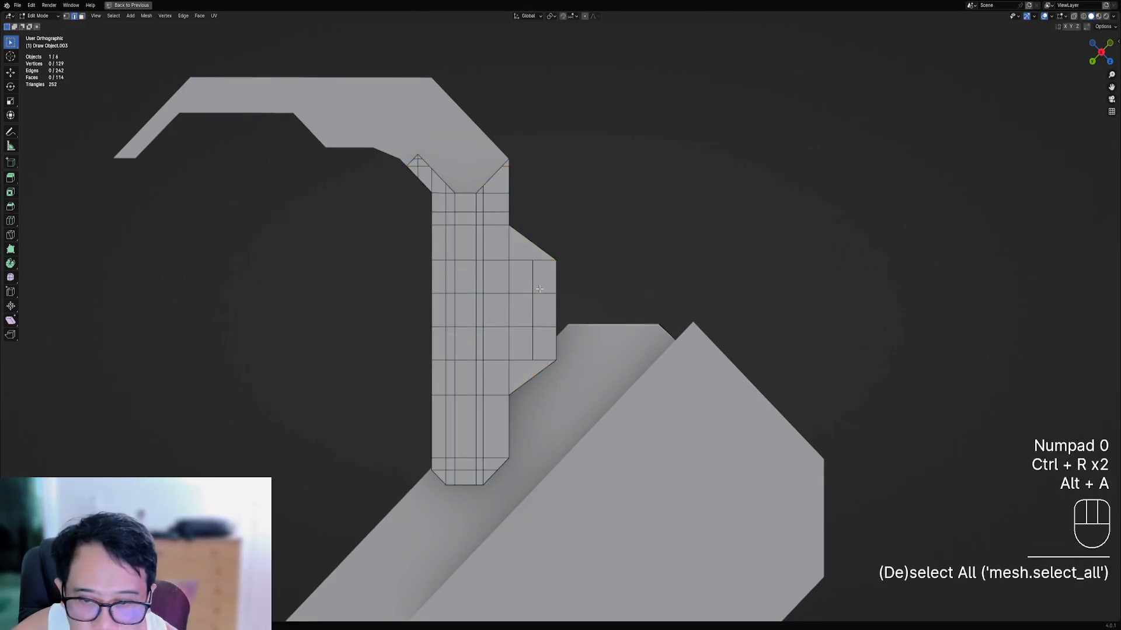
# - Add two loop cuts across the shaft between the protruding panel and the hip end
pyautogui.hotkey('ctrl', 'r')
pyautogui.click(473, 417)
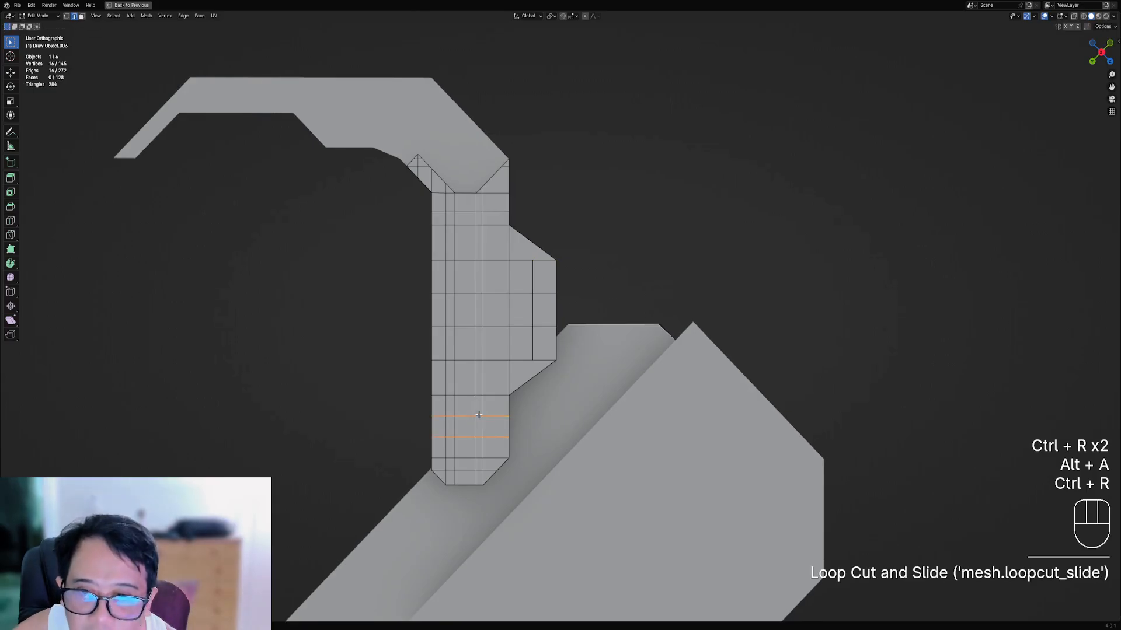
pyautogui.scroll(-2, 510, 284)
pyautogui.hotkey('alt', 'a')
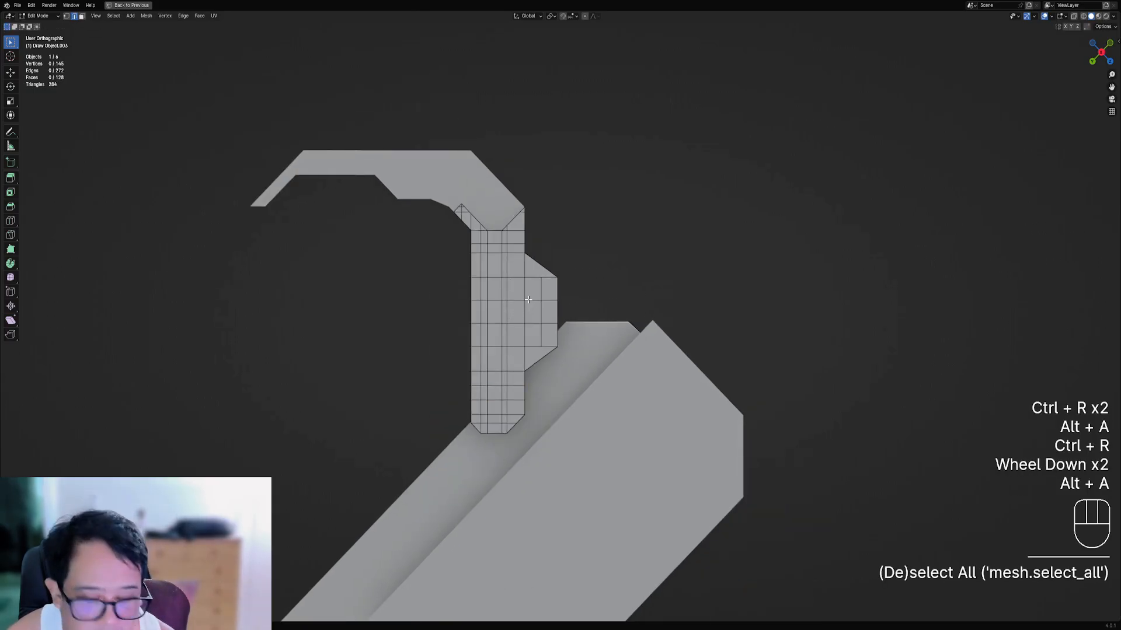
# - Add a single loop cut across the chamfered hip end of the leg in the right side view
pyautogui.press('KP_3')
pyautogui.scroll(1, 680, 303)
pyautogui.keyDown('shift'); pyautogui.moveTo(680, 303); pyautogui.dragTo(668, 268, button='middle'); pyautogui.keyUp('shift')
pyautogui.scroll(1, 668, 268)
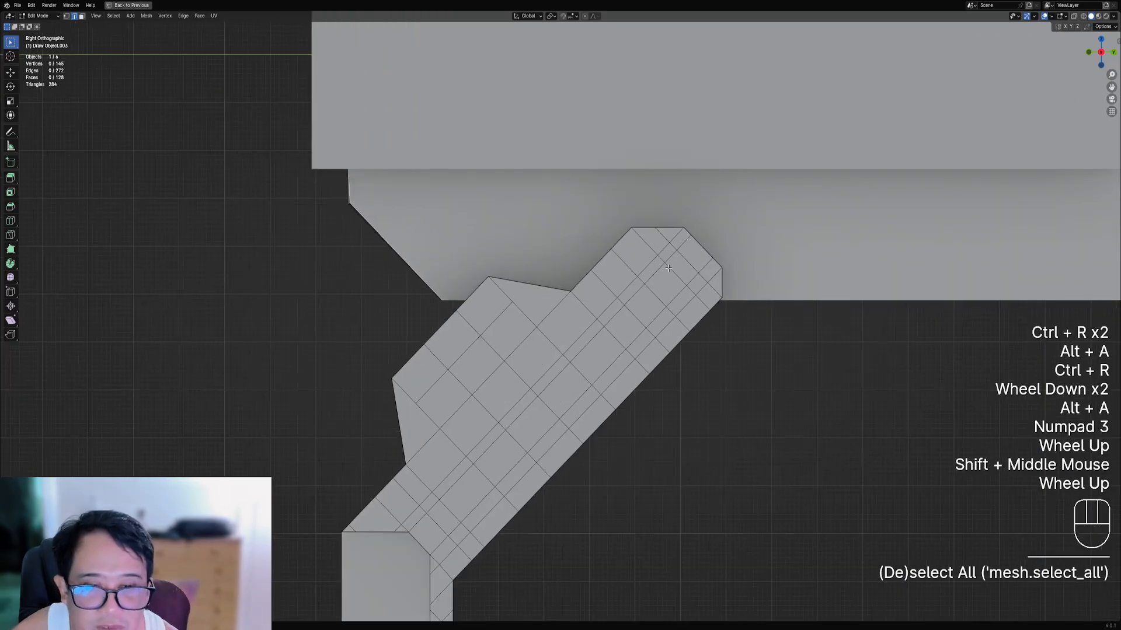
pyautogui.hotkey('ctrl', 'r')
pyautogui.doubleClick(686, 245)
pyautogui.scroll(-1, 505, 409)
pyautogui.keyDown('shift'); pyautogui.moveTo(505, 409); pyautogui.dragTo(614, 261, button='middle'); pyautogui.keyUp('shift')
pyautogui.hotkey('alt', 'a')
pyautogui.scroll(1, 593, 345)
pyautogui.scroll(-1, 758, 230)
pyautogui.keyDown('shift'); pyautogui.moveTo(758, 230); pyautogui.dragTo(684, 233, button='middle'); pyautogui.keyUp('shift')
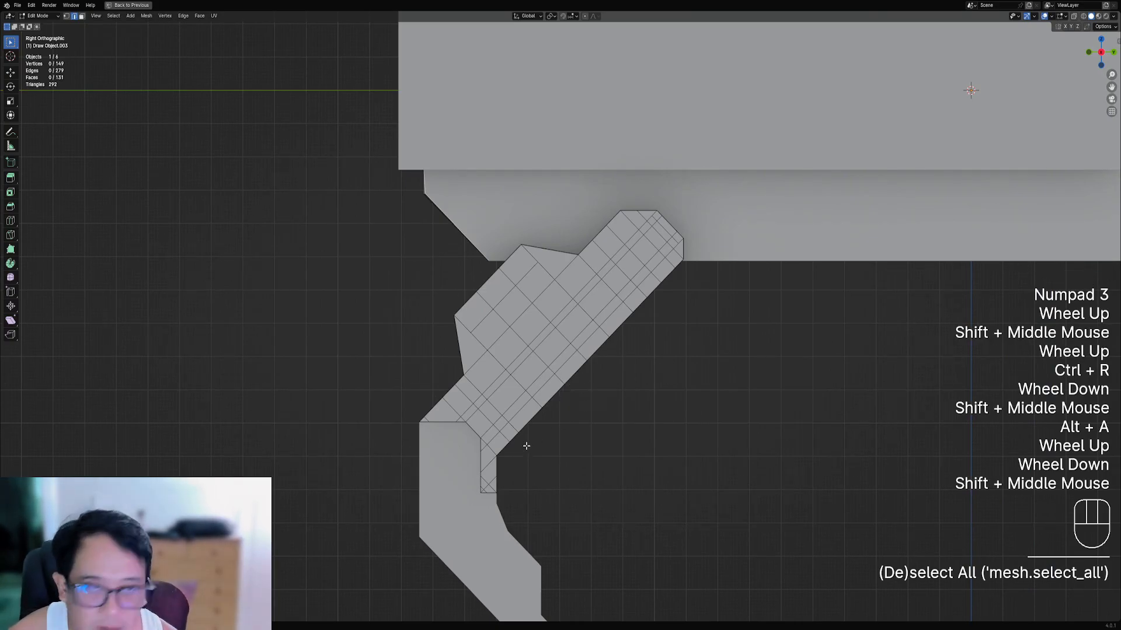
# - Dissolve the crossing diagonal edges and leftover points at the lower end of the narrow knee tab
pyautogui.moveTo(532, 474); pyautogui.dragTo(546, 405, button='middle')
pyautogui.keyDown('shift'); pyautogui.scroll(1, 570, 438); pyautogui.keyUp('shift')
pyautogui.scroll(2, 570, 438)
pyautogui.scroll(1, 546, 404)
pyautogui.press('2')
pyautogui.rightClick(546, 404)
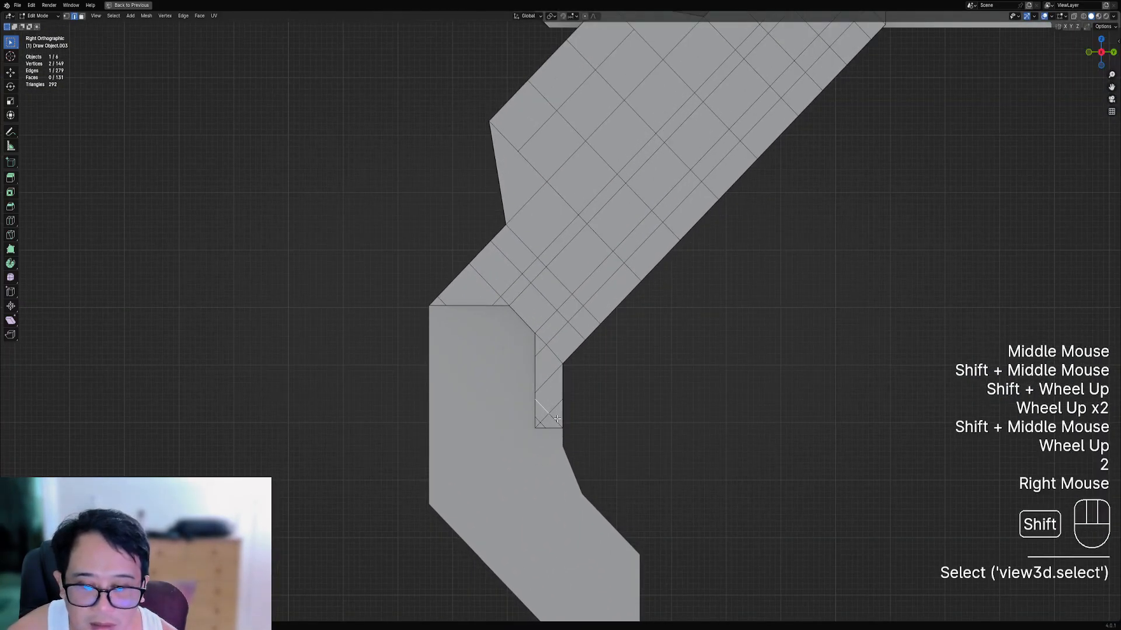
pyautogui.keyDown('shift'); pyautogui.rightClick(556, 419); pyautogui.keyUp('shift')
pyautogui.hotkey('ctrl', 'x')
pyautogui.rightClick(545, 418)
pyautogui.hotkey('ctrl', 'x')
pyautogui.rightClick(546, 418)
pyautogui.hotkey('ctrl', 'x')
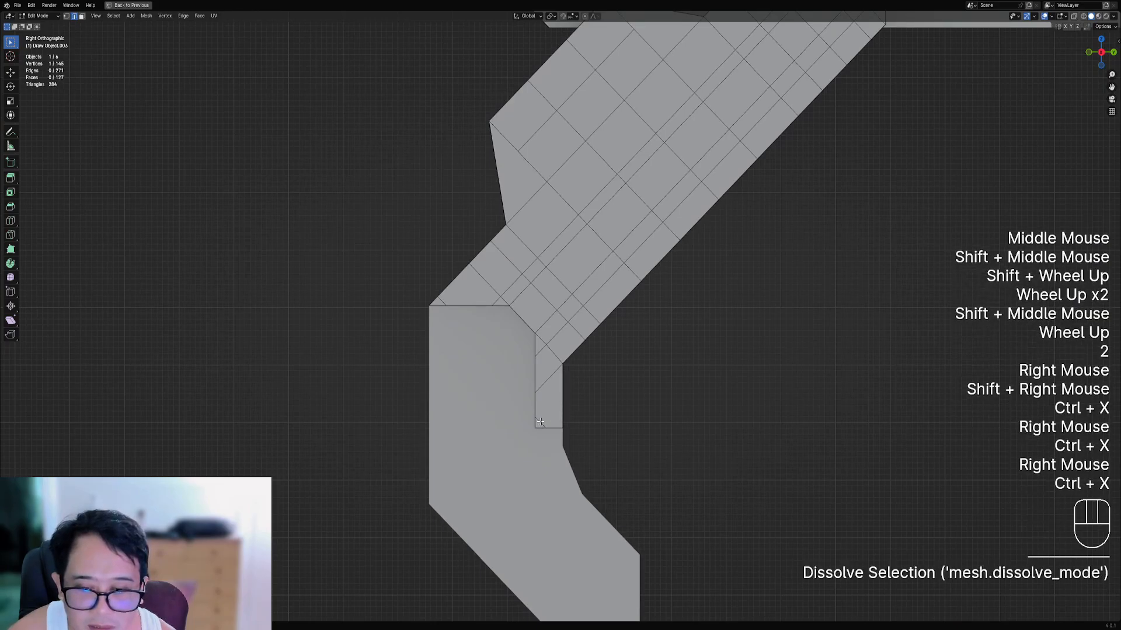
pyautogui.rightClick(578, 415)
pyautogui.hotkey('ctrl', 'x')
pyautogui.press('1')
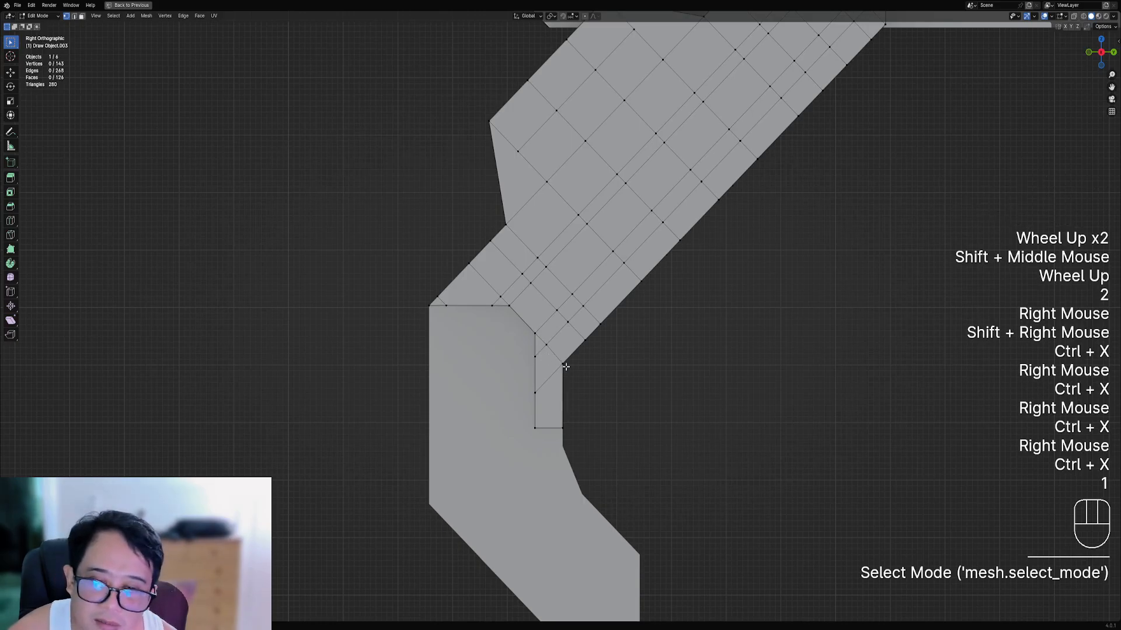
# - Try a horizontal knife cut across the narrow knee tab from the corner where it meets the leg shaft
pyautogui.hotkey('alt', 'a')
pyautogui.scroll(1, 569, 376)
pyautogui.press('k')
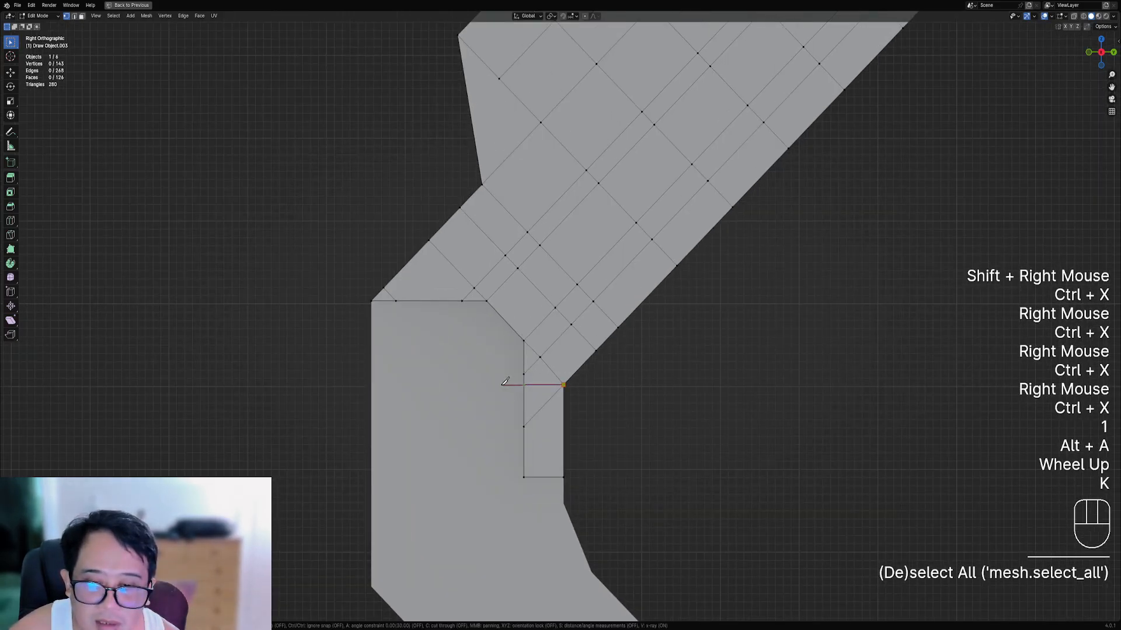
pyautogui.click(505, 382)
pyautogui.press('Return')
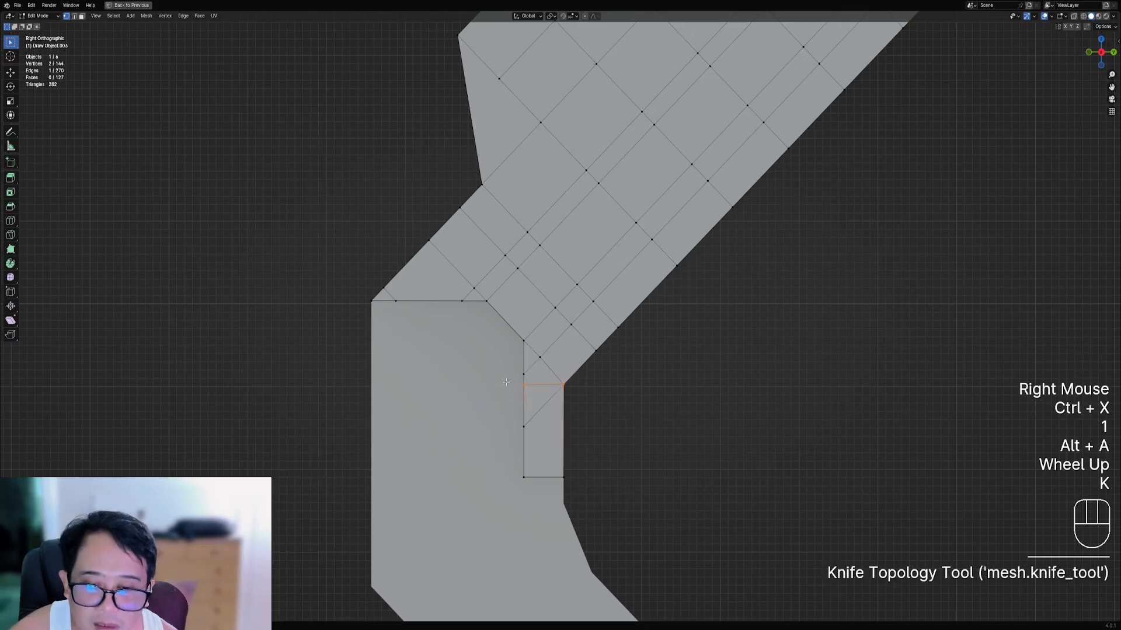
pyautogui.hotkey('ctrl', 'z')
pyautogui.hotkey('ctrl', 'z')
# - Check the leg's grid lines in wireframe display
pyautogui.hotkey('shift', 'z')
pyautogui.scroll(-2, 593, 366)
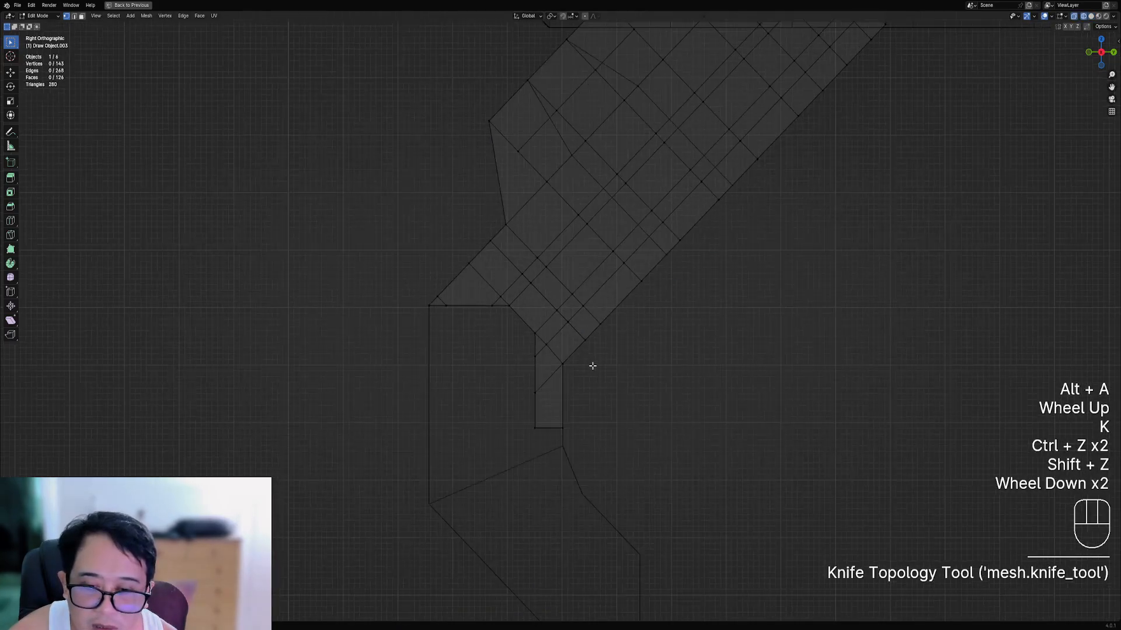
pyautogui.moveTo(593, 366)
pyautogui.mouseDown(button='middle')
pyautogui.moveTo(593, 380)
pyautogui.moveTo(710, 378)
pyautogui.moveTo(550, 369)
pyautogui.moveTo(700, 375)
pyautogui.moveTo(569, 363)
pyautogui.moveTo(608, 342)
pyautogui.mouseUp(button='middle')
pyautogui.hotkey('shift', 'z')
pyautogui.scroll(-3, 551, 369)
pyautogui.scroll(-1, 551, 369)
pyautogui.scroll(1, 595, 343)
# - Undo the dissolves, loop cuts and Quad Slice on the rear upper leg, back to its ungridded faces
pyautogui.hotkey('ctrl', 'z')
pyautogui.hotkey('ctrl', 'z')
pyautogui.hotkey('ctrl', 'z')
pyautogui.hotkey('ctrl', 'z')
pyautogui.hotkey('ctrl', 'z')
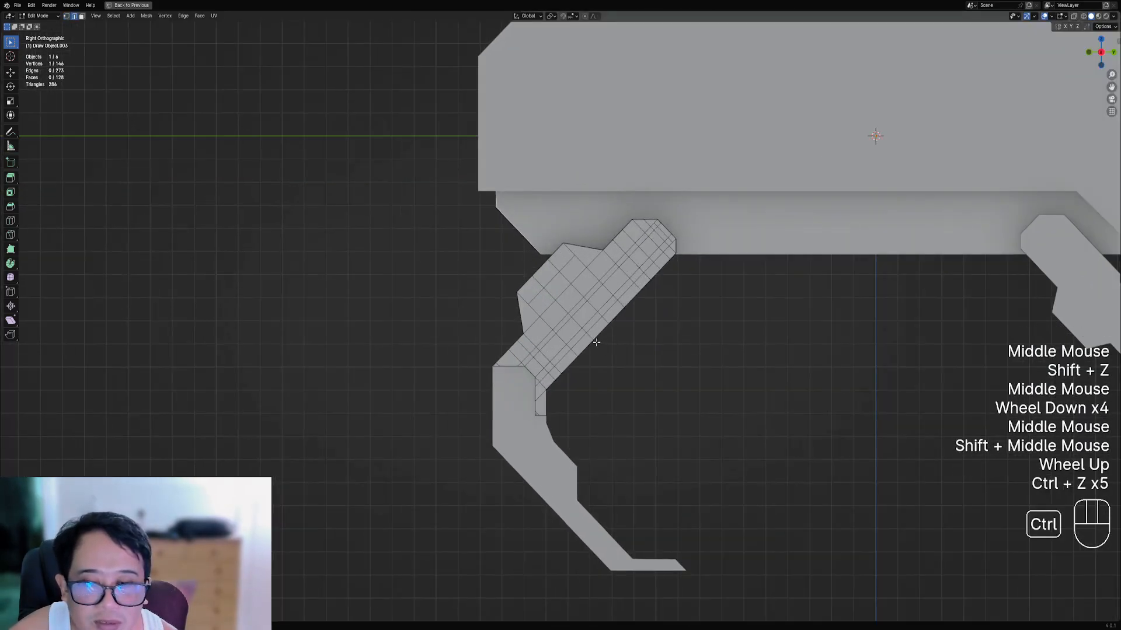
pyautogui.hotkey('ctrl', 'z')
pyautogui.hotkey('ctrl', 'z')
pyautogui.hotkey('ctrl', 'z')
pyautogui.hotkey('ctrl', 'z')
pyautogui.hotkey('ctrl', 'z')
pyautogui.hotkey('ctrl', 'z')
pyautogui.hotkey('ctrl', 'z')
pyautogui.hotkey('ctrl', 'z')
pyautogui.hotkey('ctrl', 'z')
pyautogui.hotkey('ctrl', 'z')
pyautogui.hotkey('ctrl', 'z')
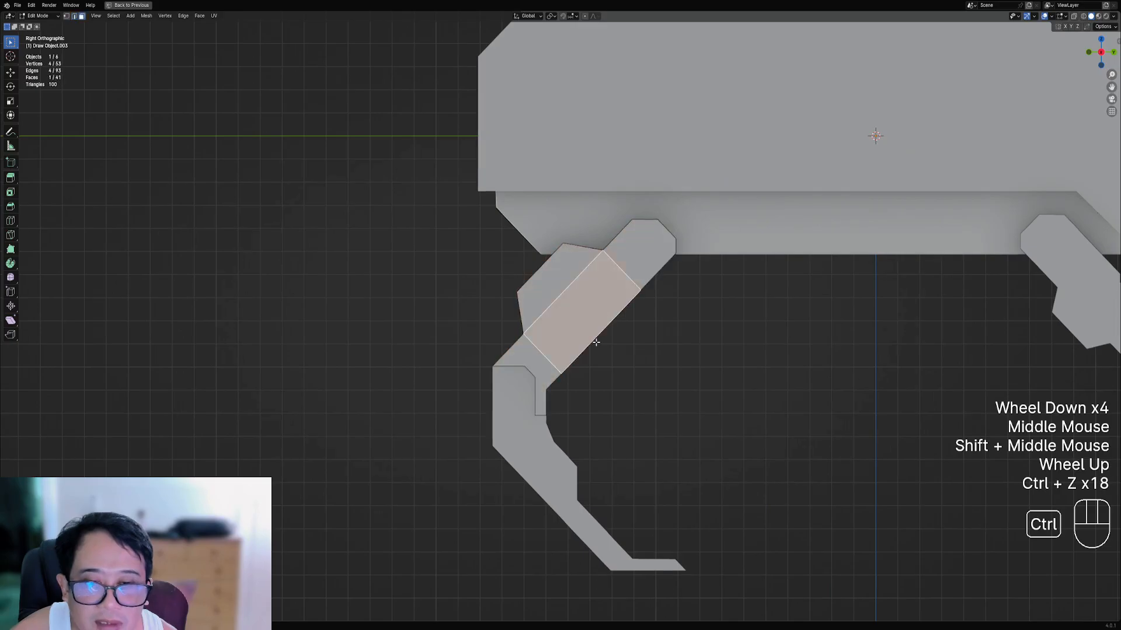
pyautogui.hotkey('ctrl', 'z')
pyautogui.hotkey('ctrl', 'z')
pyautogui.keyDown('ctrl'); pyautogui.scroll(-1, 596, 342); pyautogui.keyUp('ctrl')
pyautogui.scroll(-3, 596, 342)
pyautogui.press('Tab')
pyautogui.scroll(-2, 599, 346)
pyautogui.keyDown('shift'); pyautogui.scroll(1, 615, 347); pyautogui.keyUp('shift')
pyautogui.scroll(3, 615, 348)
pyautogui.keyDown('shift'); pyautogui.moveTo(598, 346); pyautogui.dragTo(622, 287, button='middle'); pyautogui.keyUp('shift')
pyautogui.scroll(1, 550, 344)
pyautogui.press('Tab')
pyautogui.scroll(1, 550, 345)
pyautogui.scroll(1, 622, 287)
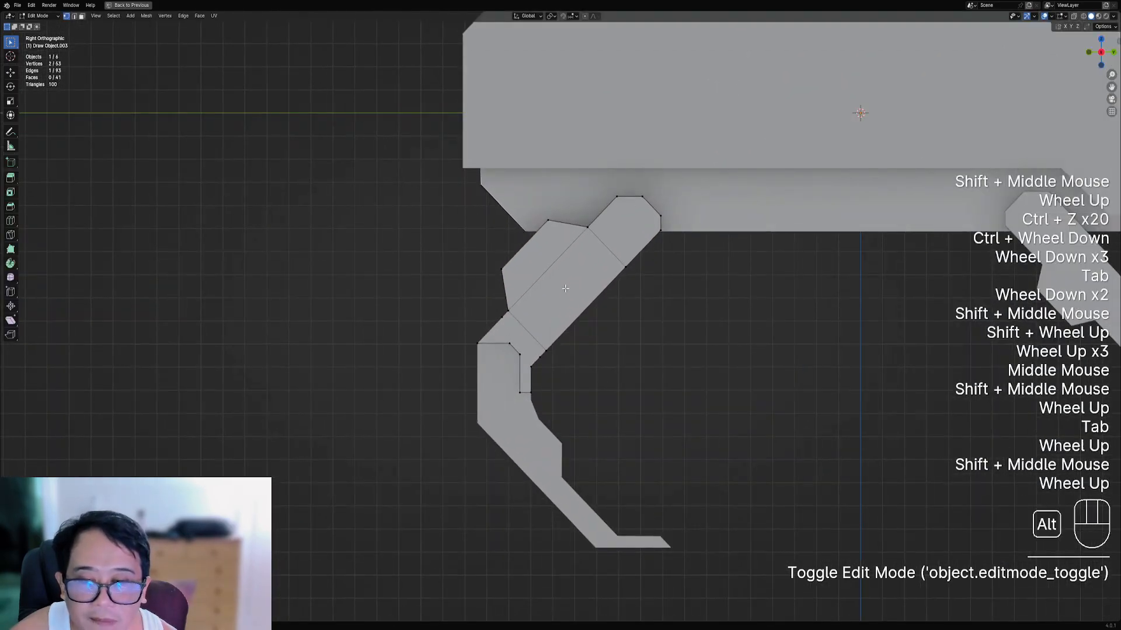
# - Select the four outer side faces of the rear upper leg again, including the protruding panel
pyautogui.press('3')
pyautogui.rightClick(622, 237)
pyautogui.rightClick(571, 276)
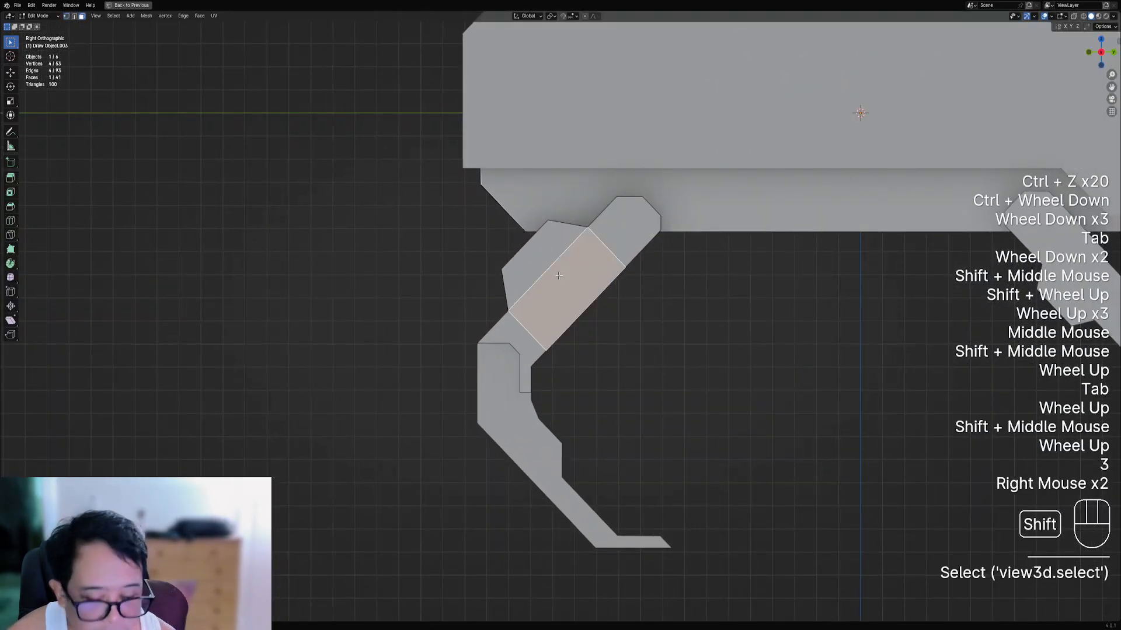
pyautogui.press('shift+KP_7')
pyautogui.keyDown('shift'); pyautogui.rightClick(573, 269); pyautogui.keyUp('shift')
pyautogui.keyDown('shift'); pyautogui.rightClick(612, 333); pyautogui.keyUp('shift')
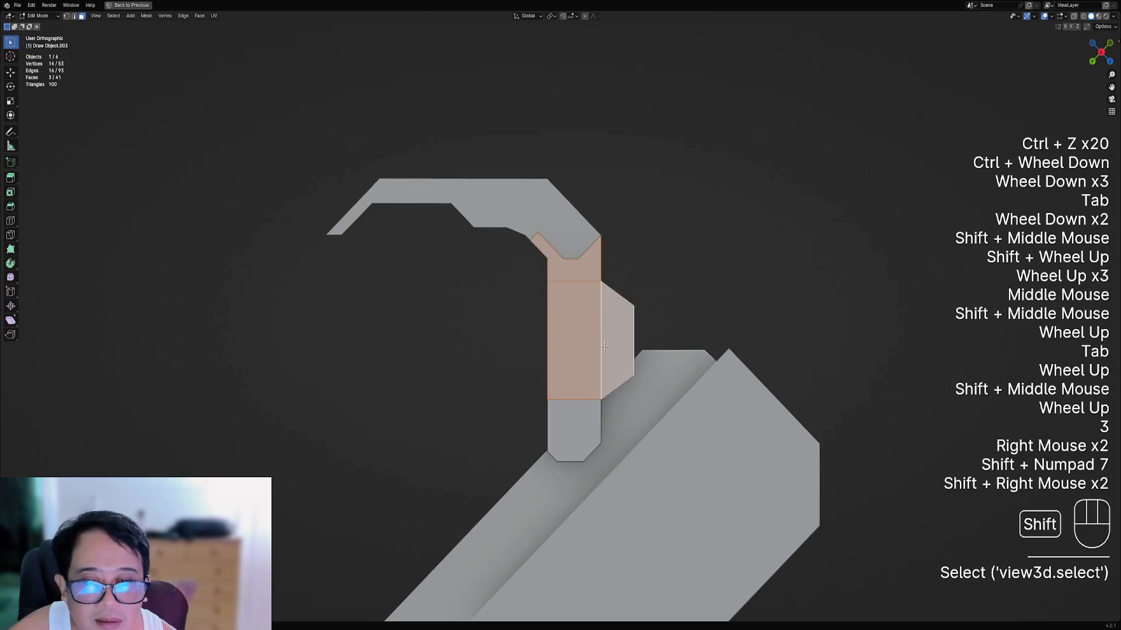
pyautogui.keyDown('shift'); pyautogui.rightClick(578, 421); pyautogui.keyUp('shift')
# - Run Quad Slice on the four faces in the View direction from Verts, with Linked geometry and a 0.005 distance
pyautogui.hotkey('ctrl', 'shift', 'x')
pyautogui.click(648, 285)
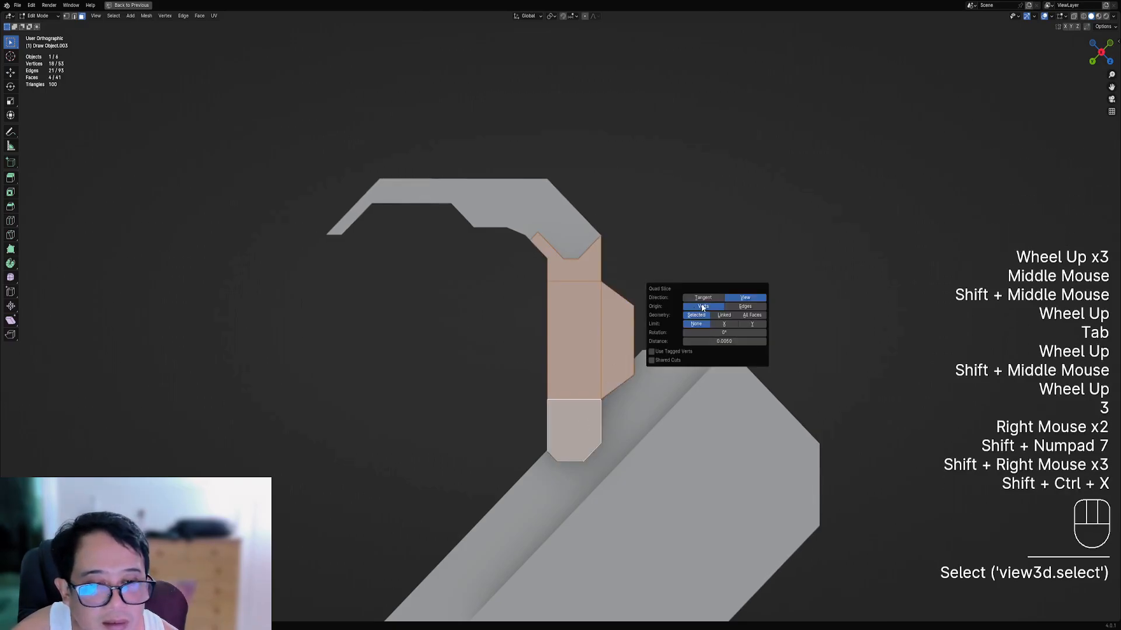
pyautogui.click(731, 314)
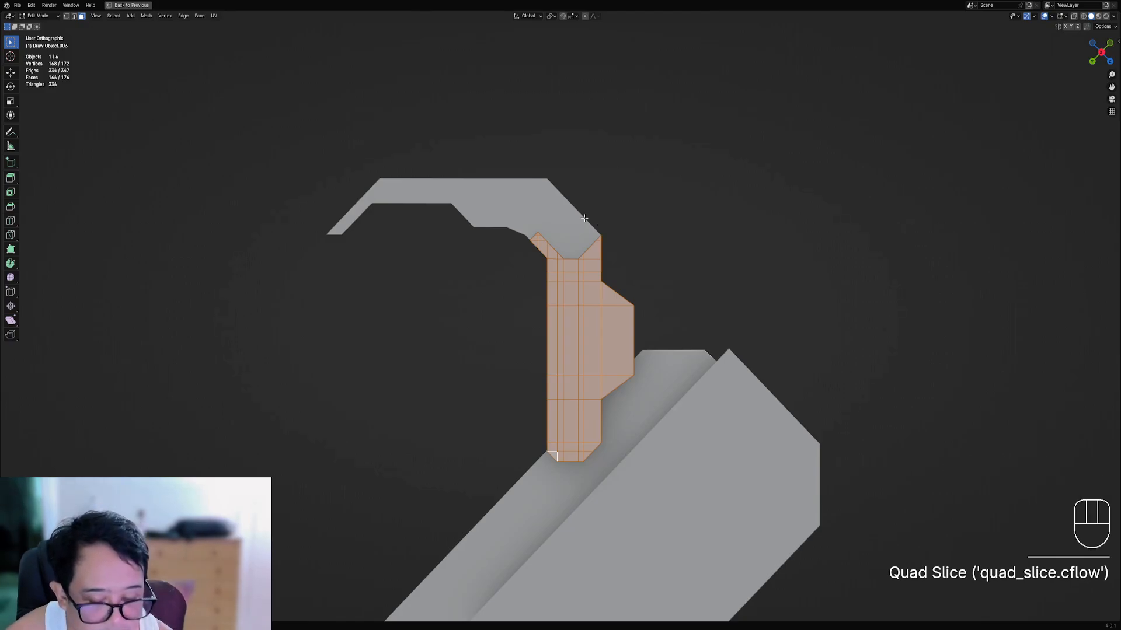
# - Dissolve the edge loop running lengthwise down the middle of the leg's thickness
pyautogui.press('KP_3')
pyautogui.moveTo(584, 218); pyautogui.dragTo(669, 285, button='middle')
pyautogui.scroll(4, 648, 335)
pyautogui.keyDown('shift'); pyautogui.moveTo(762, 285); pyautogui.dragTo(624, 343, button='middle'); pyautogui.keyUp('shift')
pyautogui.scroll(-2, 746, 347)
pyautogui.hotkey('alt', 'a')
pyautogui.keyDown('shift'); pyautogui.moveTo(746, 347); pyautogui.dragTo(670, 312, button='middle'); pyautogui.keyUp('shift')
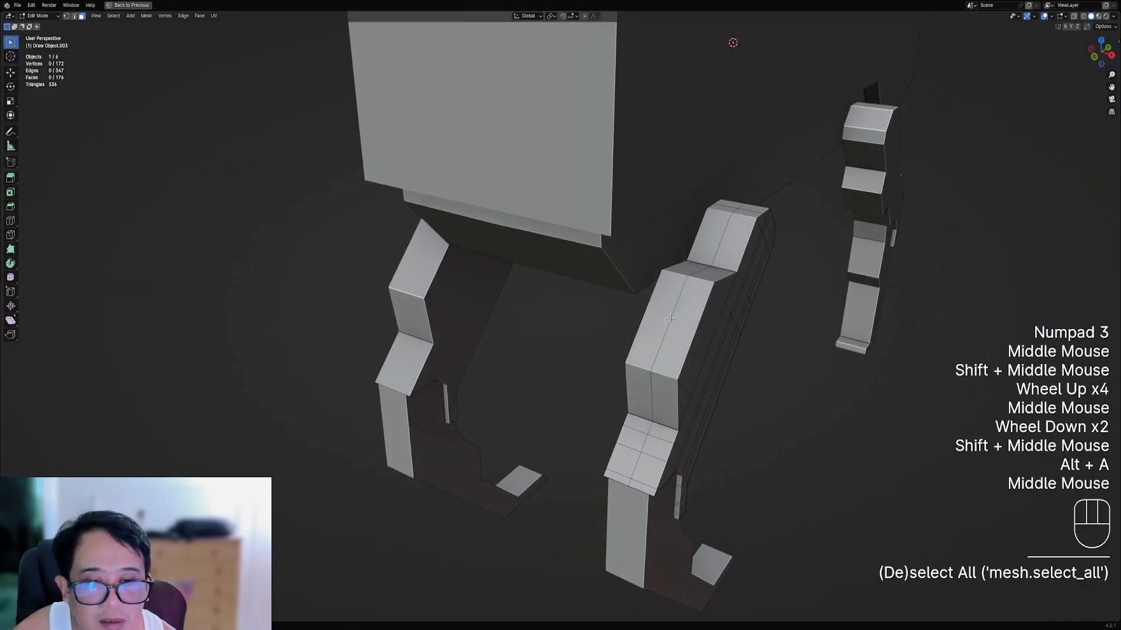
pyautogui.press('2')
pyautogui.keyDown('alt'); pyautogui.keyDown('shift'); pyautogui.rightClick(670, 313); pyautogui.keyUp('shift'); pyautogui.keyUp('alt')
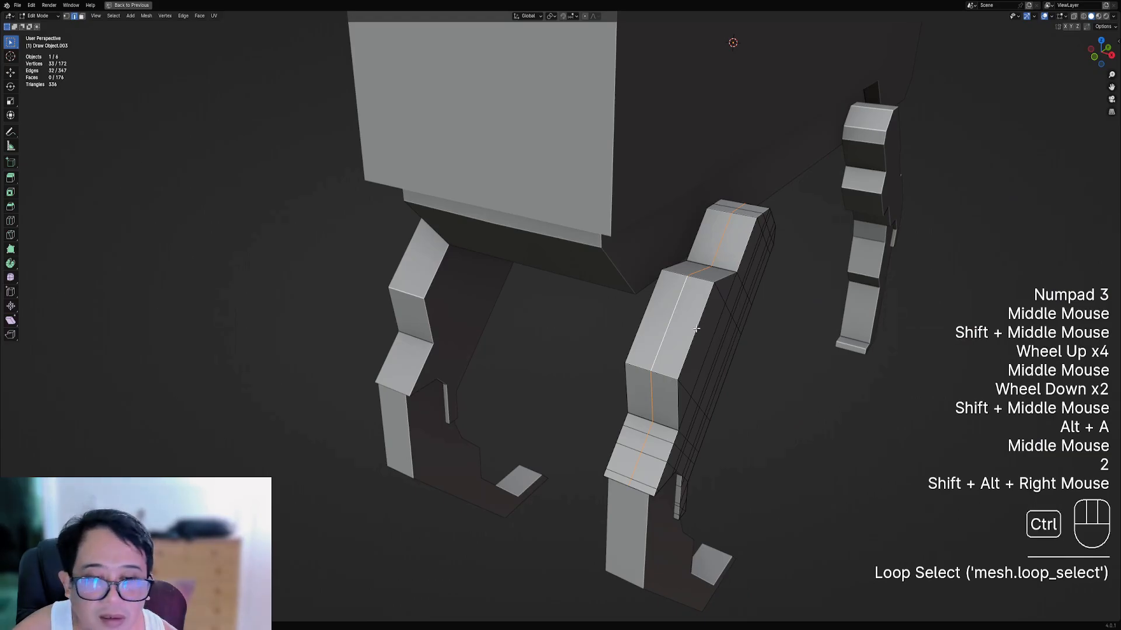
pyautogui.hotkey('ctrl', 'x')
# - Add two evenly spaced loop cuts lengthwise around the rear upper leg's thickness
pyautogui.hotkey('ctrl', 'r')
pyautogui.scroll(1, 691, 280)
pyautogui.click(692, 280)
pyautogui.hotkey('alt', 'a')
# - Dissolve the crossing diagonal edges at the lower end of the narrow knee tab on the outer side
pyautogui.moveTo(692, 280); pyautogui.dragTo(641, 352, button='middle')
pyautogui.scroll(3, 640, 352)
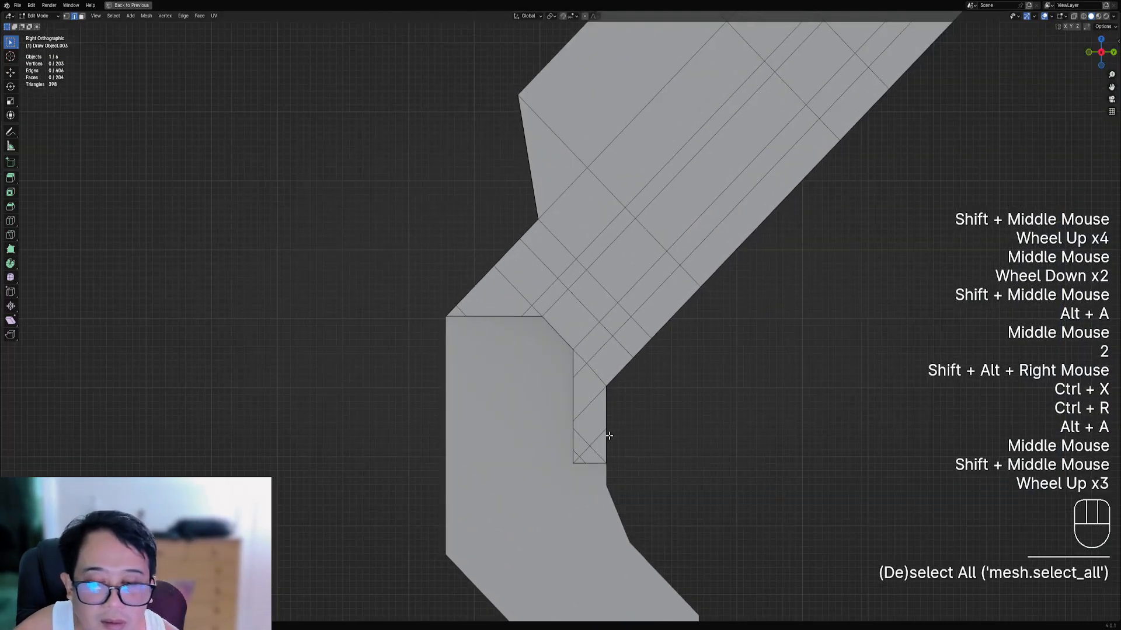
pyautogui.press('2')
pyautogui.rightClick(591, 448)
pyautogui.keyDown('shift'); pyautogui.rightClick(584, 458); pyautogui.keyUp('shift')
pyautogui.keyDown('shift'); pyautogui.rightClick(577, 455); pyautogui.keyUp('shift')
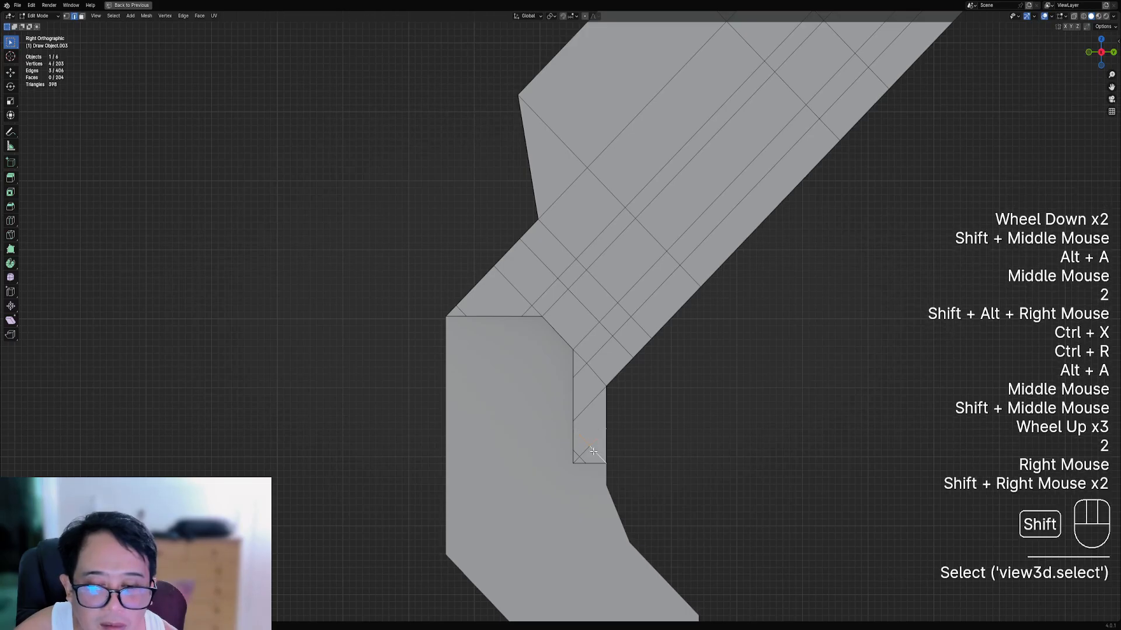
pyautogui.keyDown('shift'); pyautogui.rightClick(590, 450); pyautogui.keyUp('shift')
pyautogui.keyDown('shift'); pyautogui.rightClick(599, 454); pyautogui.keyUp('shift')
pyautogui.hotkey('ctrl', 'x')
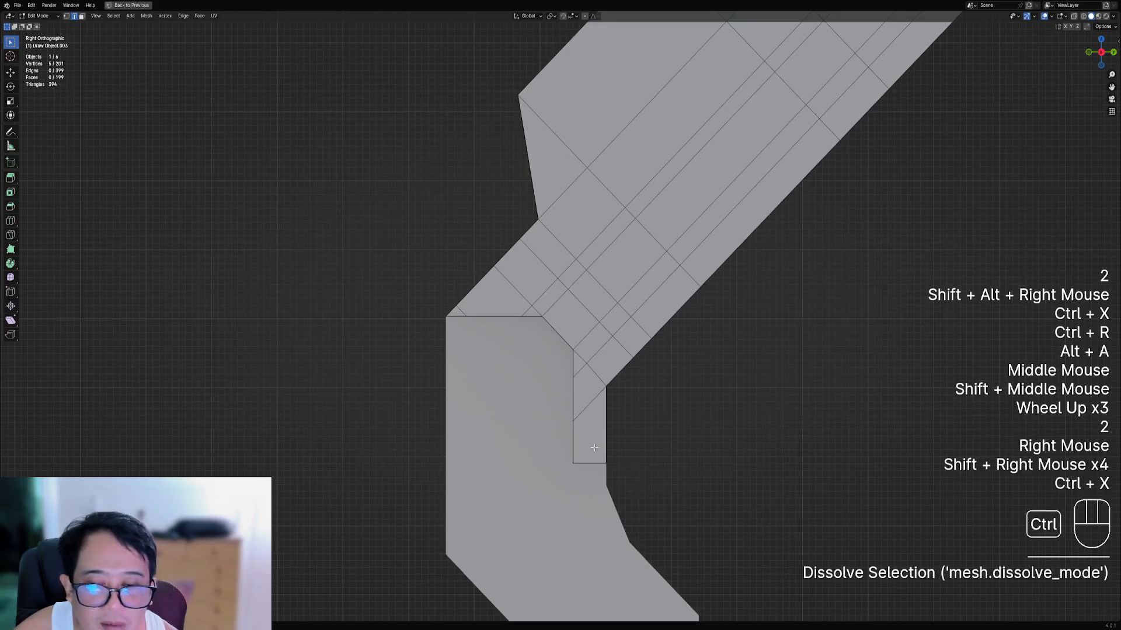
# - Dissolve the short diagonal edge at the rear knee corner of the upper leg's outer side
pyautogui.scroll(-1, 652, 415)
pyautogui.rightClick(501, 295)
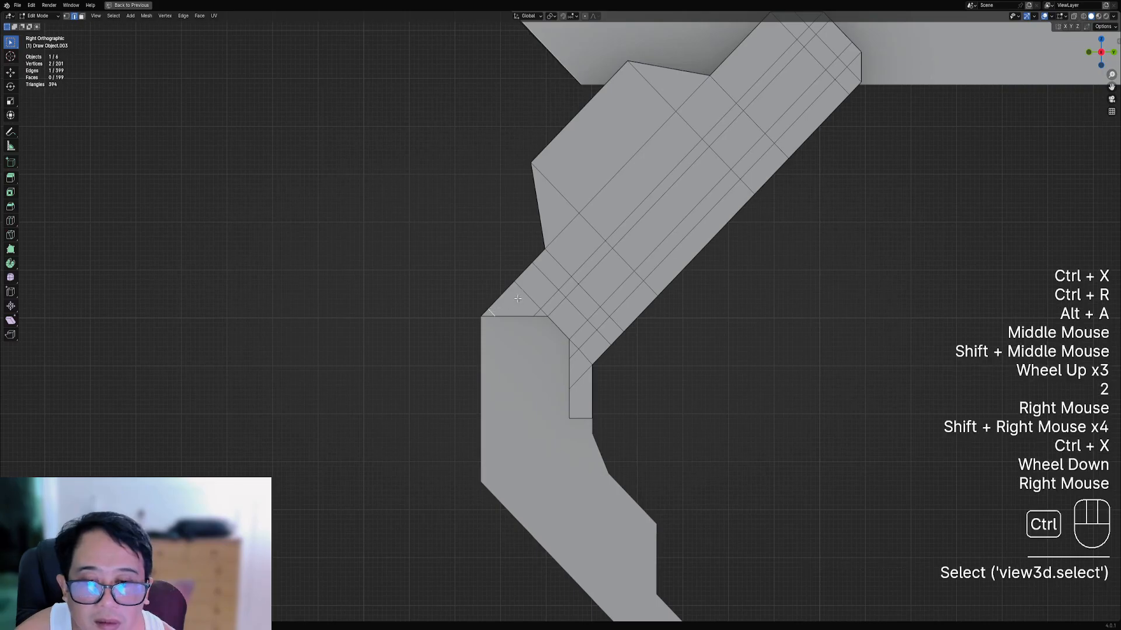
pyautogui.hotkey('ctrl', 'x')
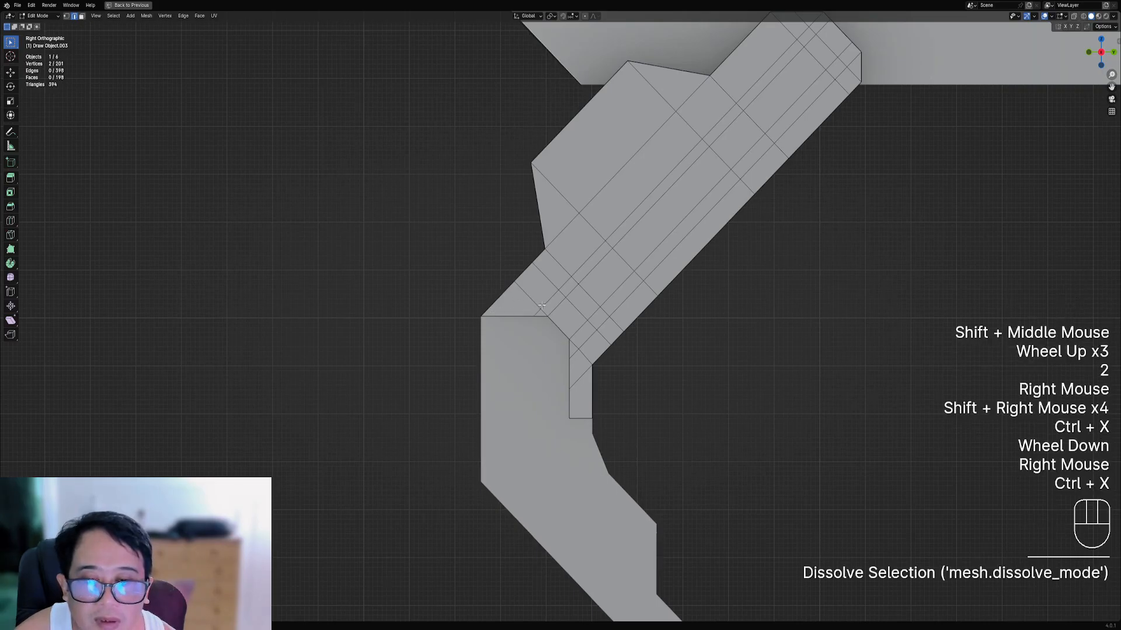
# - Select the crossing diagonal edges at the lower end of the knee tab on the leg's inner side
pyautogui.scroll(-2, 566, 318)
pyautogui.scroll(3, 578, 338)
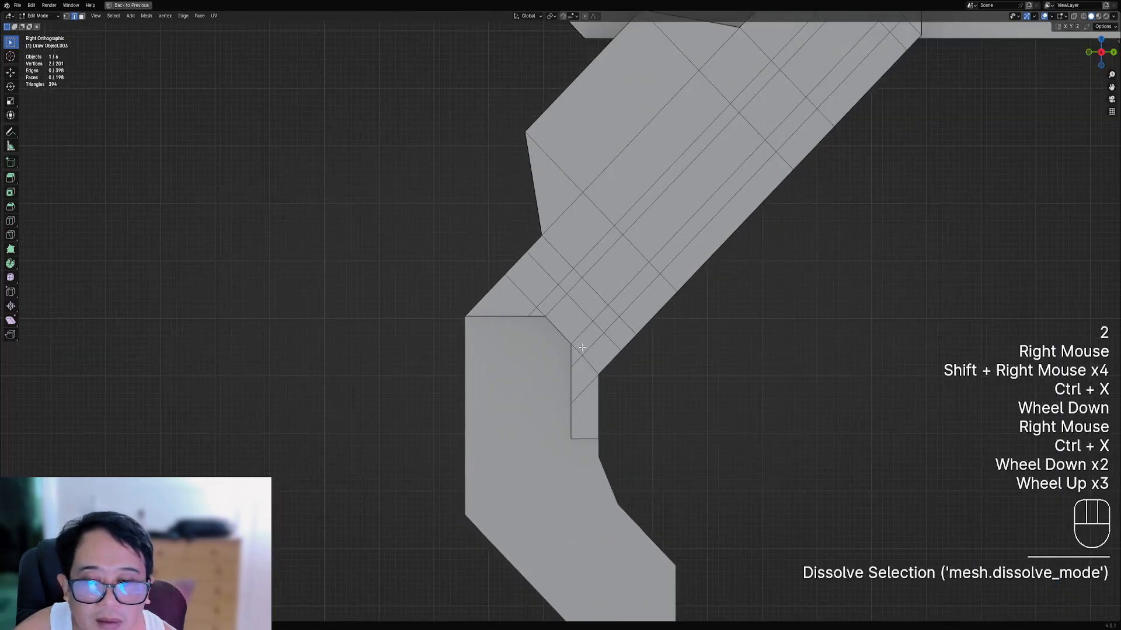
pyautogui.keyDown('alt'); pyautogui.middleClick(582, 354); pyautogui.keyUp('alt')
pyautogui.moveTo(671, 352); pyautogui.dragTo(543, 346, button='middle')
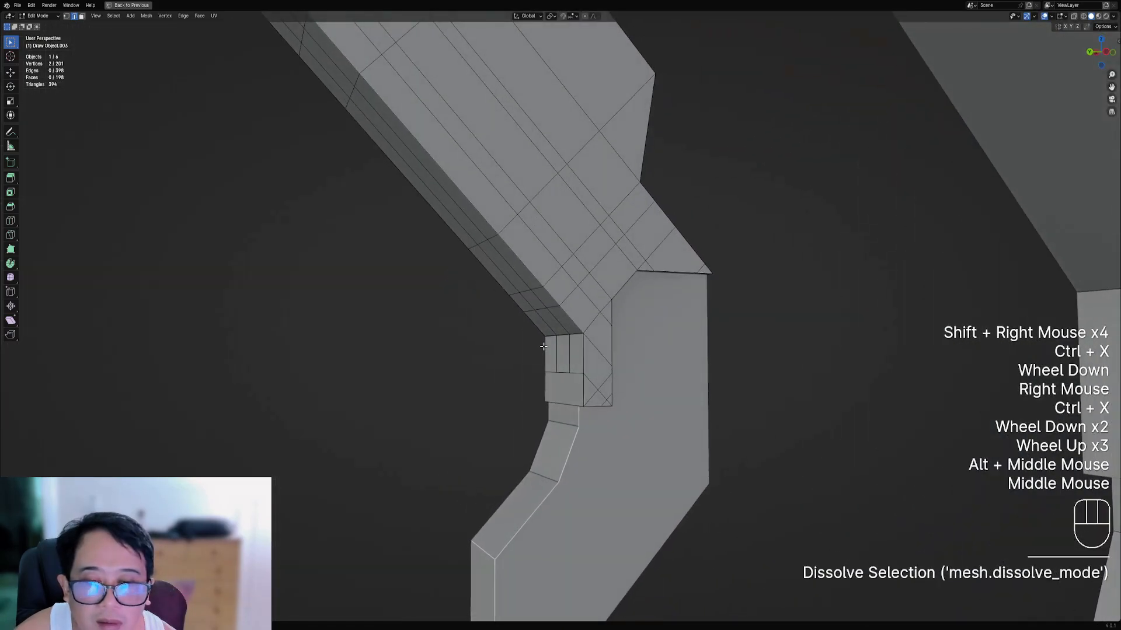
pyautogui.rightClick(596, 384)
pyautogui.keyDown('ctrl'); pyautogui.rightClick(607, 400); pyautogui.keyUp('ctrl')
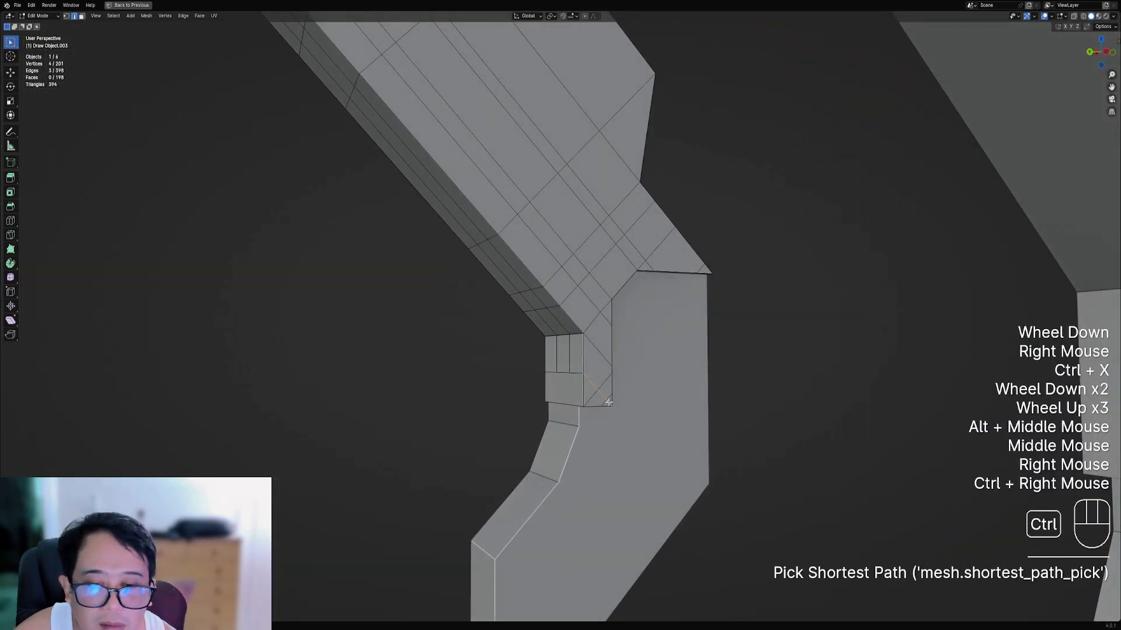
# - Dissolve the crossing diagonal edges on the side face of the tab at the leg piece's lower end
pyautogui.keyDown('shift'); pyautogui.rightClick(606, 398); pyautogui.keyUp('shift')
pyautogui.keyDown('shift'); pyautogui.rightClick(601, 387); pyautogui.keyUp('shift')
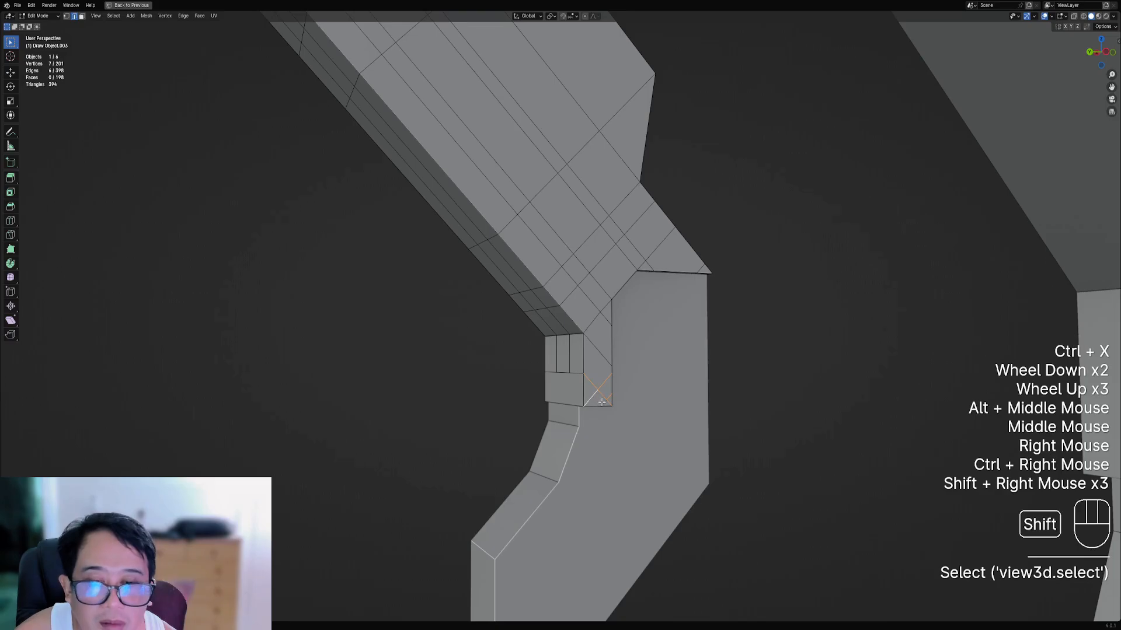
pyautogui.keyDown('shift'); pyautogui.rightClick(598, 401); pyautogui.keyUp('shift')
pyautogui.hotkey('ctrl', 'x')
pyautogui.scroll(-2, 588, 365)
pyautogui.moveTo(588, 366); pyautogui.dragTo(762, 358, button='middle')
pyautogui.scroll(3, 665, 338)
pyautogui.keyDown('alt'); pyautogui.middleClick(655, 333); pyautogui.keyUp('alt')
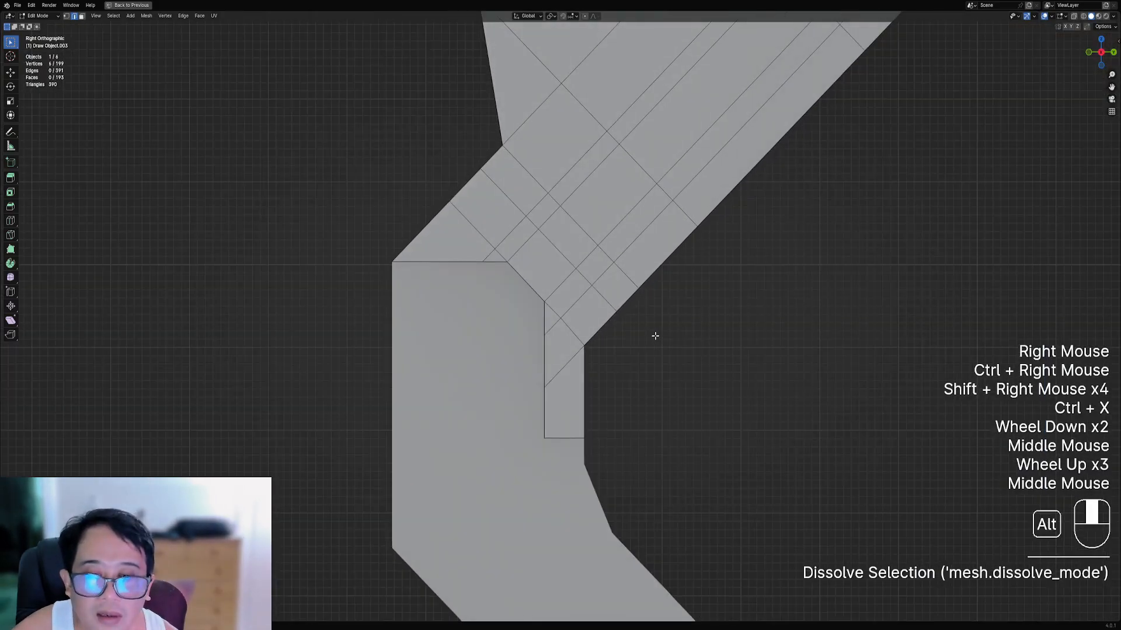
pyautogui.press('k')
pyautogui.click(584, 345)
pyautogui.press('a')
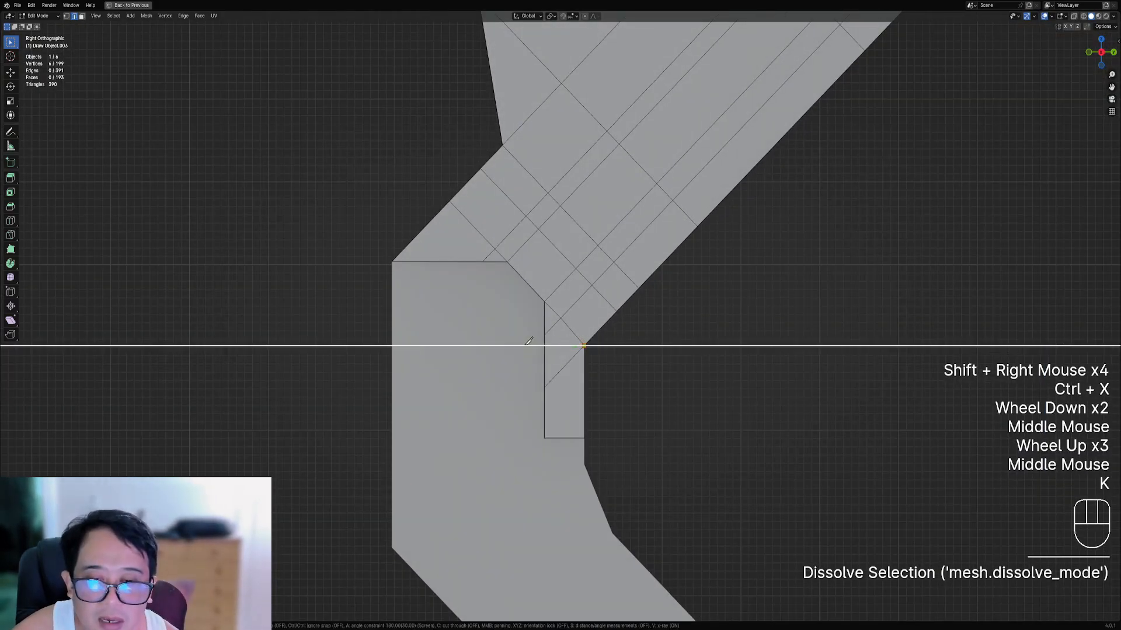
pyautogui.click(531, 343)
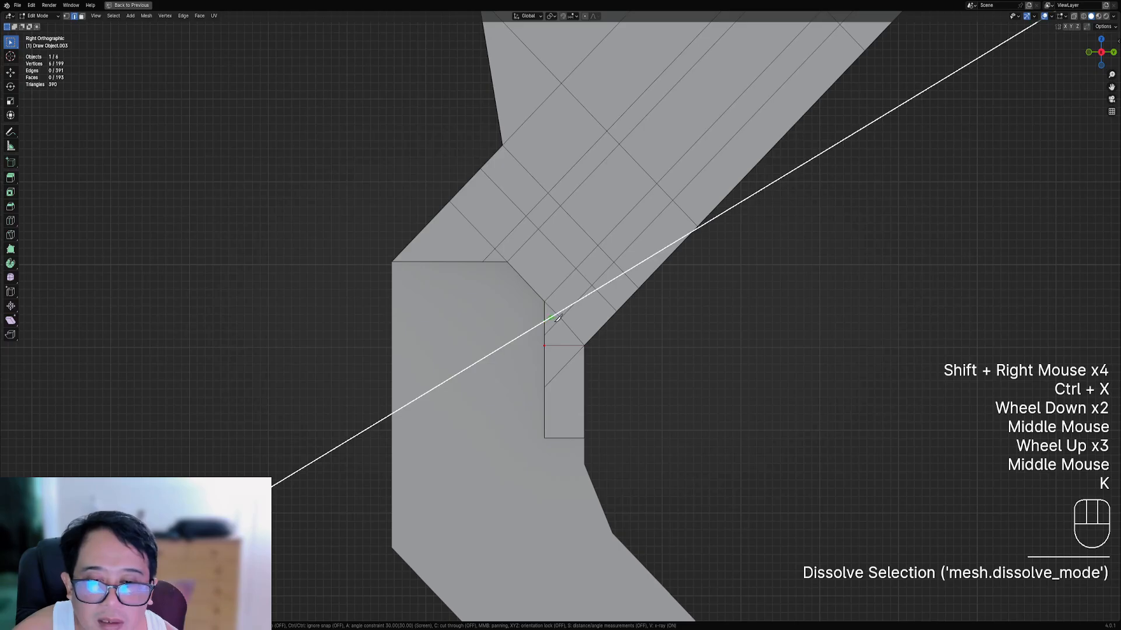
pyautogui.rightClick(615, 355)
pyautogui.hotkey('ctrl', 'z')
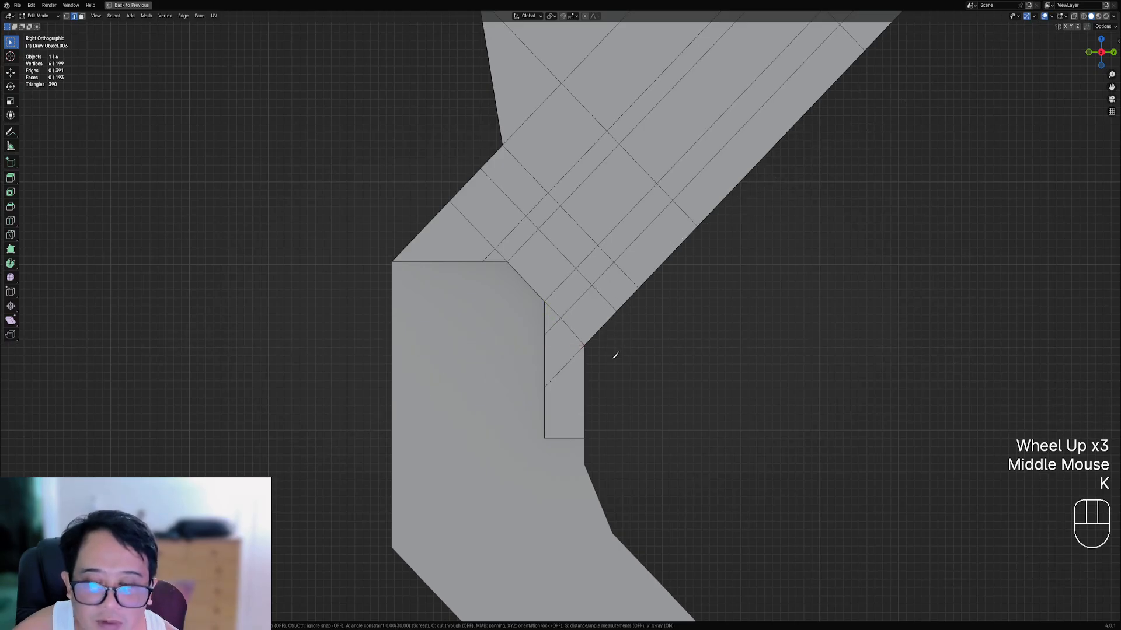
pyautogui.click(584, 345)
pyautogui.press('a')
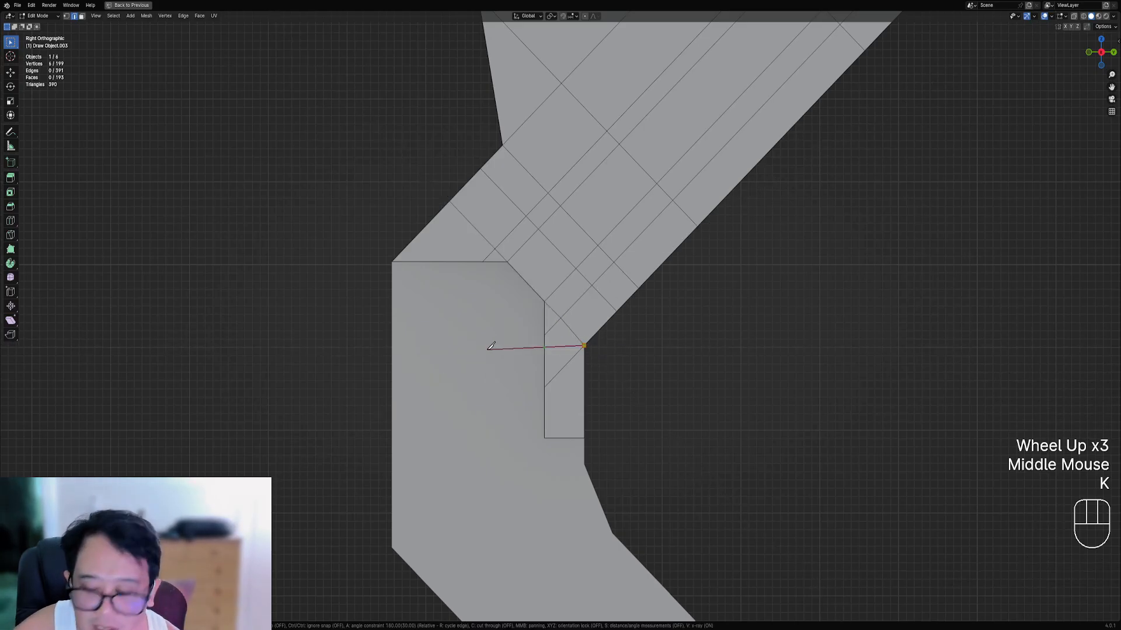
pyautogui.press('c')
pyautogui.press('a')
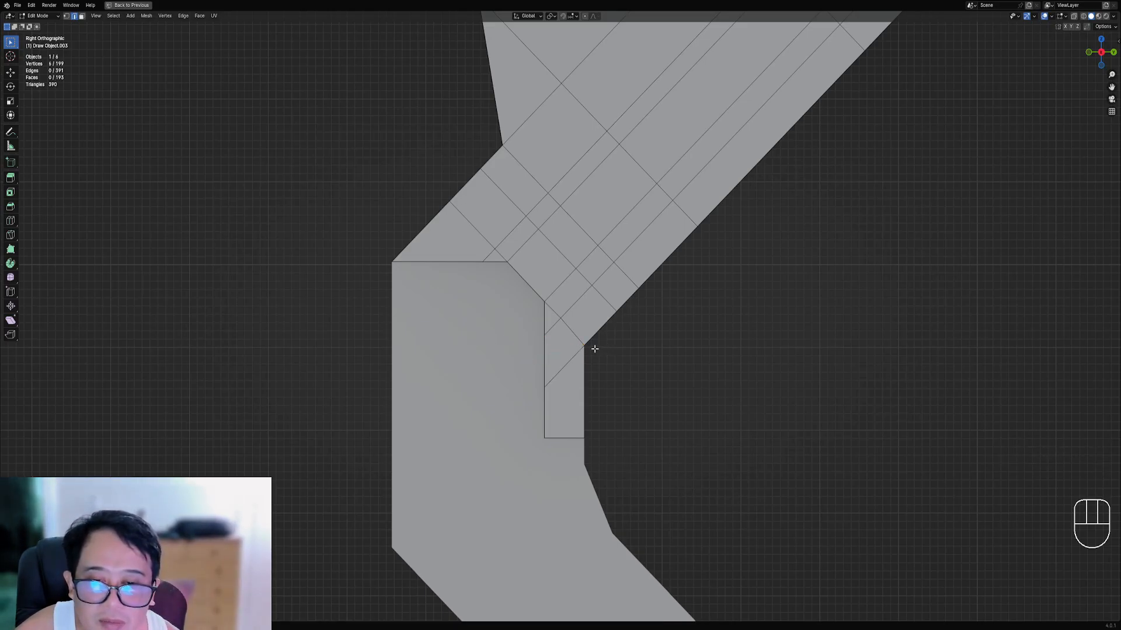
# - Knife a horizontal cut through the tab level with its outer corner and dissolve leftover edges beside the cut
pyautogui.press('k')
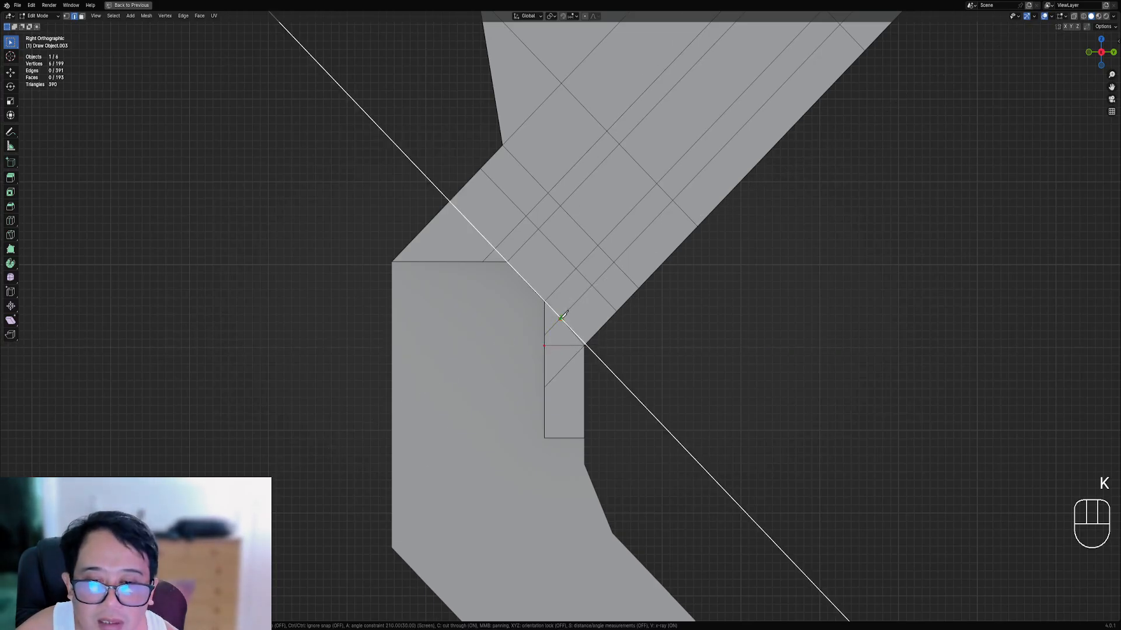
pyautogui.rightClick(610, 348)
pyautogui.hotkey('ctrl', 'x')
pyautogui.scroll(-4, 609, 348)
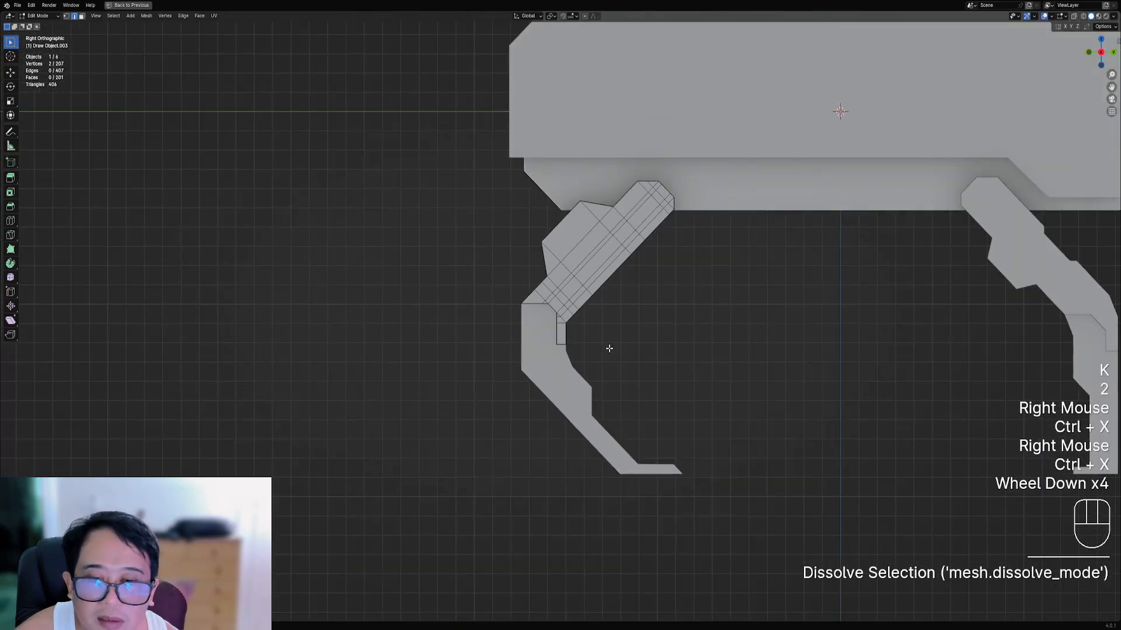
pyautogui.scroll(4, 609, 348)
pyautogui.rightClick(545, 315)
pyautogui.hotkey('ctrl', 'x')
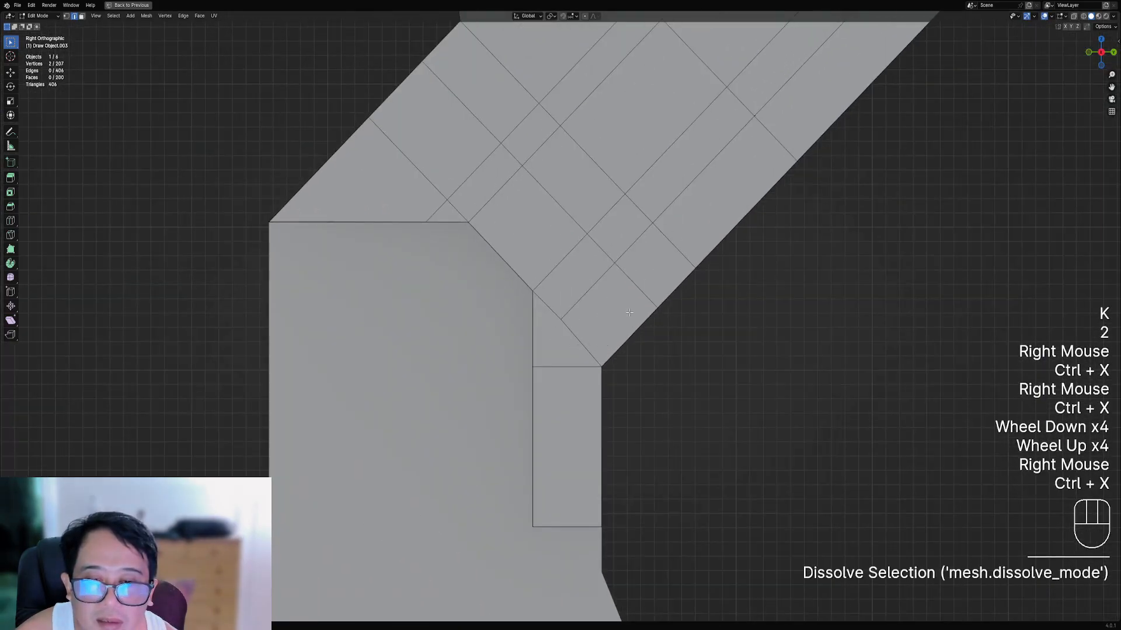
# - Isolate the leg piece by hiding all other objects and return to editing its mesh
pyautogui.scroll(-1, 629, 313)
pyautogui.press('1')
pyautogui.rightClick(574, 322)
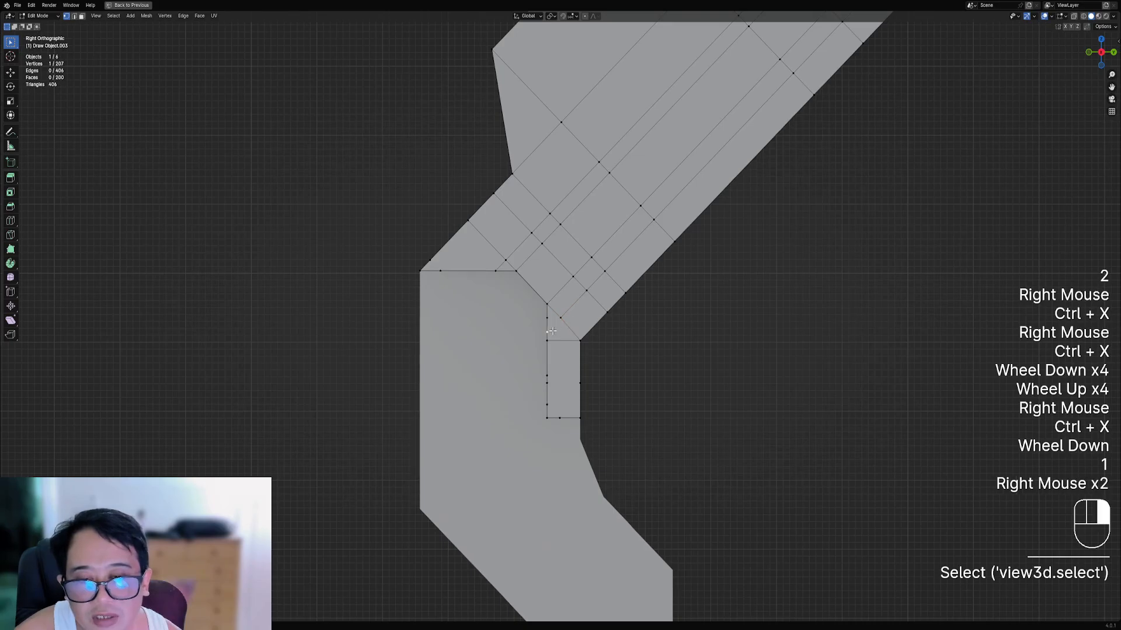
pyautogui.press('c')
pyautogui.moveTo(559, 374); pyautogui.dragTo(550, 397)
pyautogui.moveTo(578, 384); pyautogui.dragTo(687, 370, button='middle')
pyautogui.scroll(-1, 687, 371)
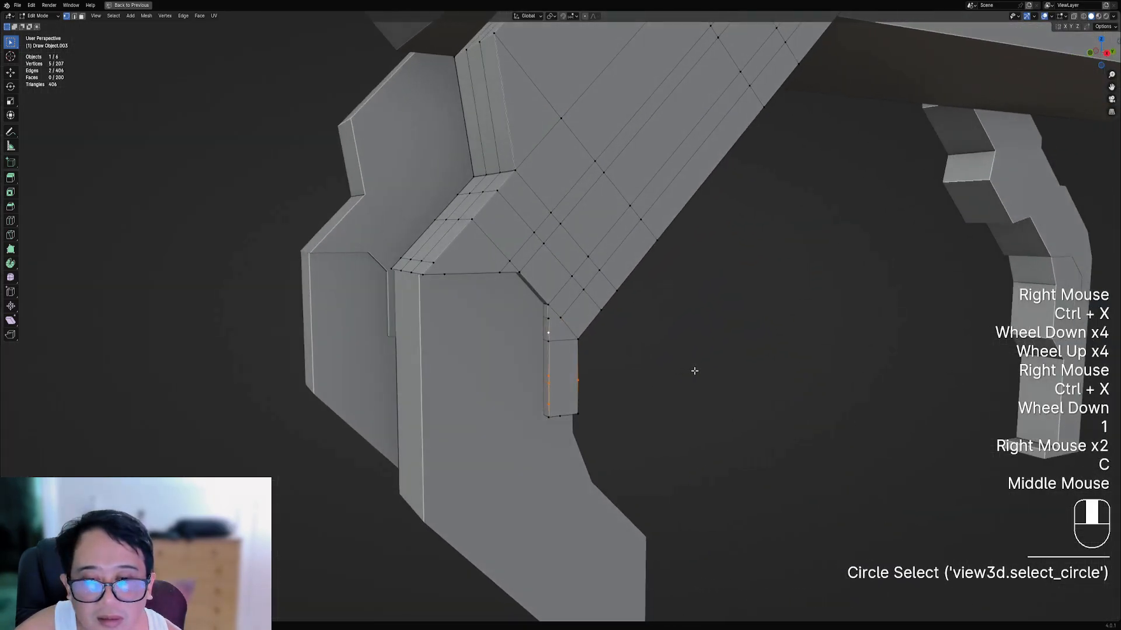
pyautogui.press('Tab')
pyautogui.hotkey('shift', 'h')
pyautogui.press('Tab')
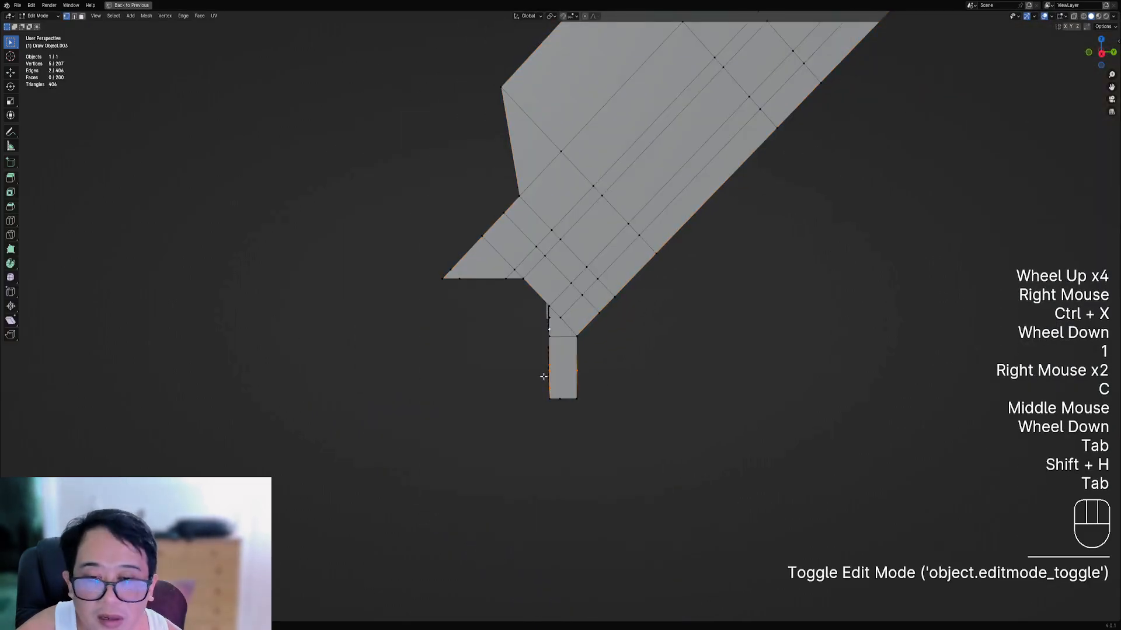
# - Dissolve the diagonal edge on the tab's side face together with its path across the notch-side face
pyautogui.moveTo(644, 363); pyautogui.dragTo(625, 363, button='middle')
pyautogui.scroll(2, 625, 363)
pyautogui.press('2')
pyautogui.rightClick(460, 397)
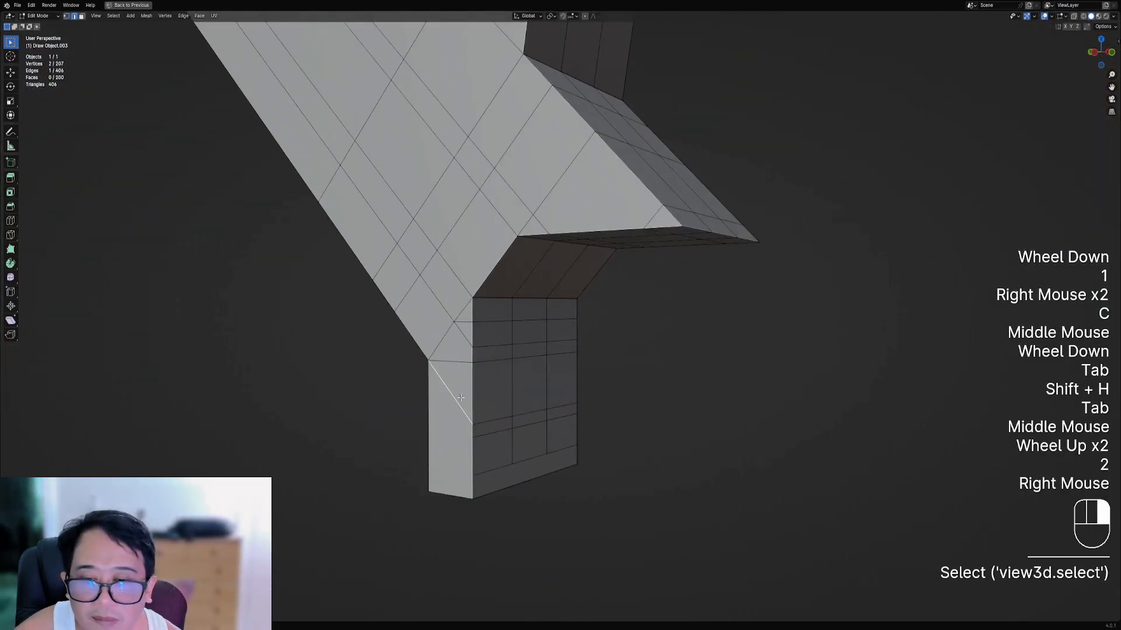
pyautogui.keyDown('ctrl'); pyautogui.rightClick(542, 412); pyautogui.keyUp('ctrl')
pyautogui.keyDown('ctrl'); pyautogui.rightClick(582, 404); pyautogui.keyUp('ctrl')
pyautogui.hotkey('ctrl', 'x')
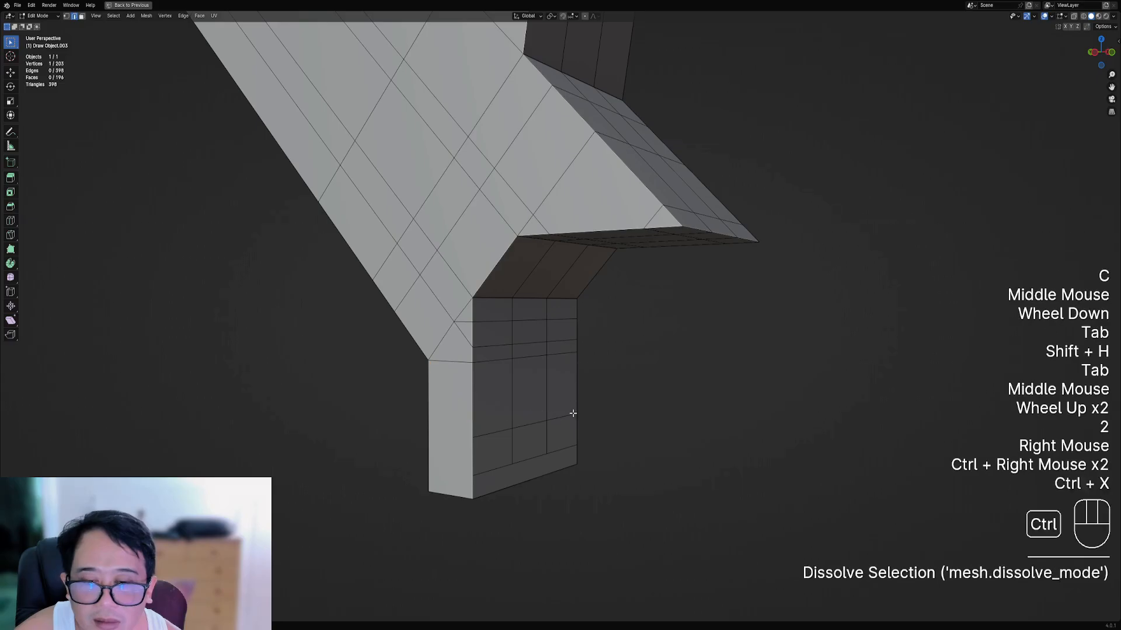
# - Dissolve the remaining horizontal edge rows on the lower part of the tab's notch-side face
pyautogui.rightClick(518, 426)
pyautogui.hotkey('ctrl', 'x')
pyautogui.rightClick(502, 453)
pyautogui.hotkey('ctrl', 'x')
pyautogui.rightClick(528, 430)
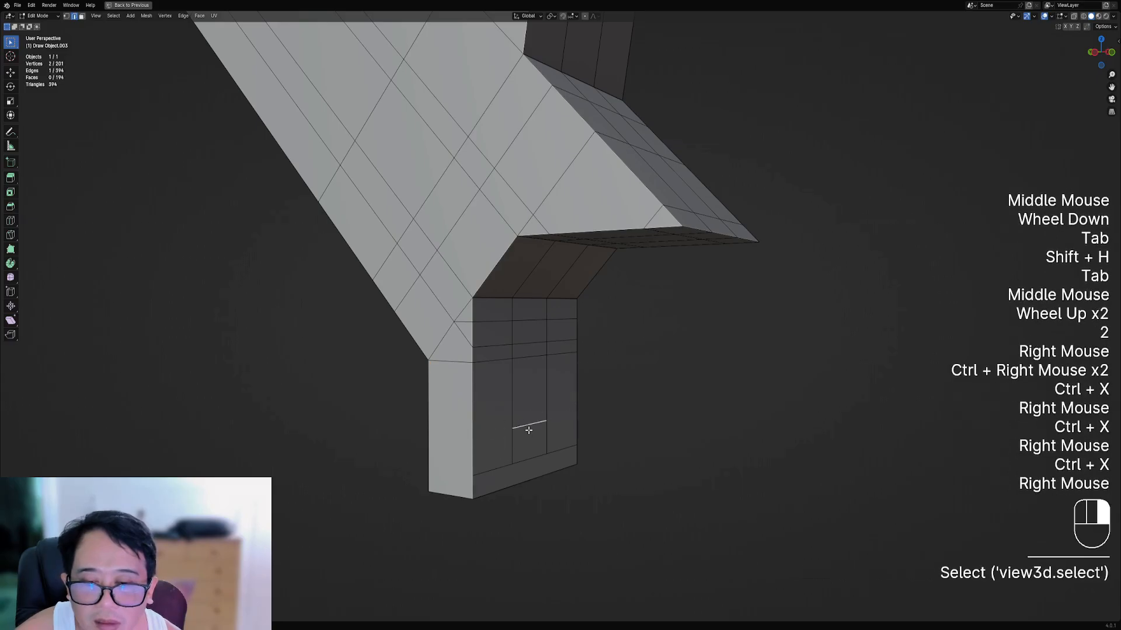
pyautogui.hotkey('ctrl', 'x')
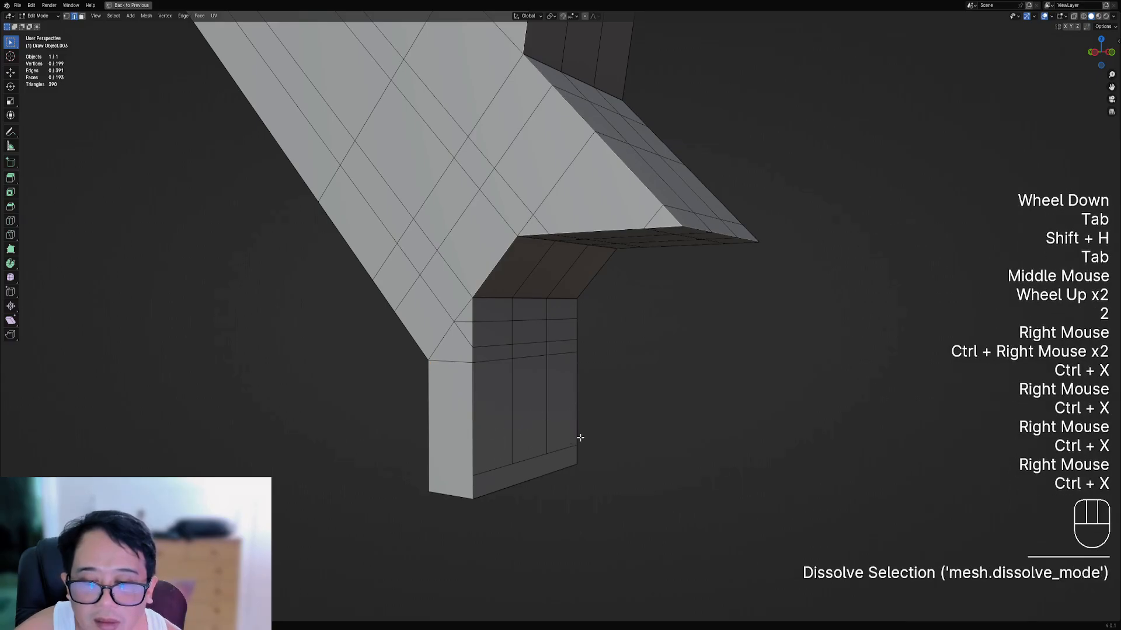
pyautogui.rightClick(495, 469)
pyautogui.keyDown('ctrl'); pyautogui.rightClick(570, 456); pyautogui.keyUp('ctrl')
pyautogui.hotkey('ctrl', 'x')
# - Dissolve the short stray edge on the opposite side face just above the tab's horizontal cut
pyautogui.moveTo(570, 457); pyautogui.dragTo(343, 413, button='middle')
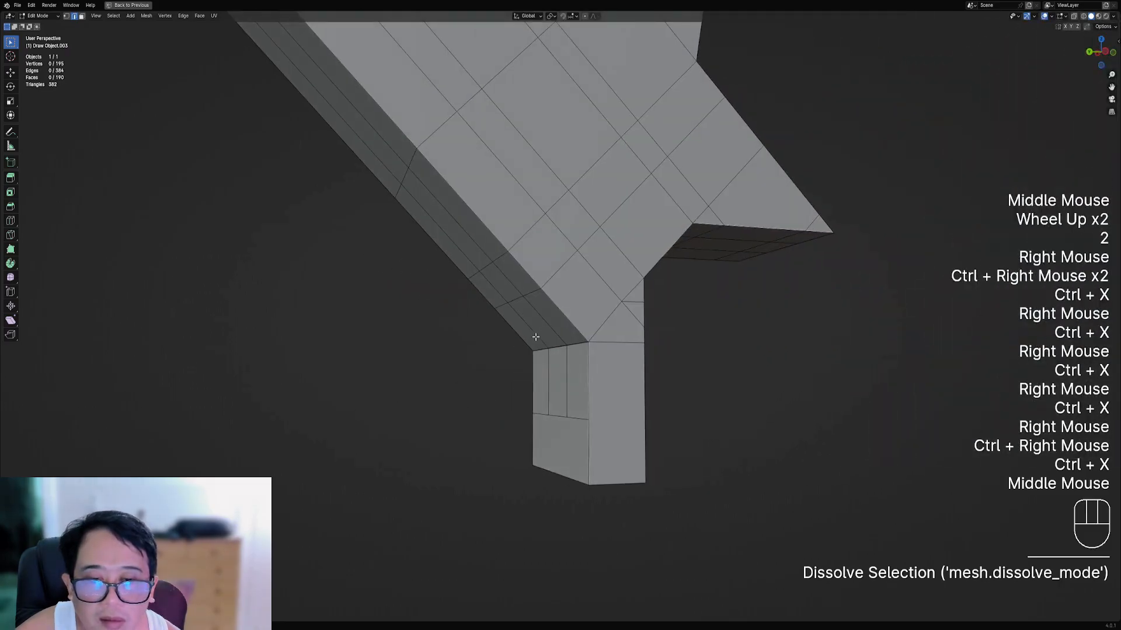
pyautogui.rightClick(626, 304)
pyautogui.hotkey('ctrl', 'x')
# - Dissolve the two horizontal edge rows between the notch and the horizontal cut on the tab's notch-side face
pyautogui.scroll(-2, 500, 343)
pyautogui.moveTo(500, 343); pyautogui.dragTo(671, 350, button='middle')
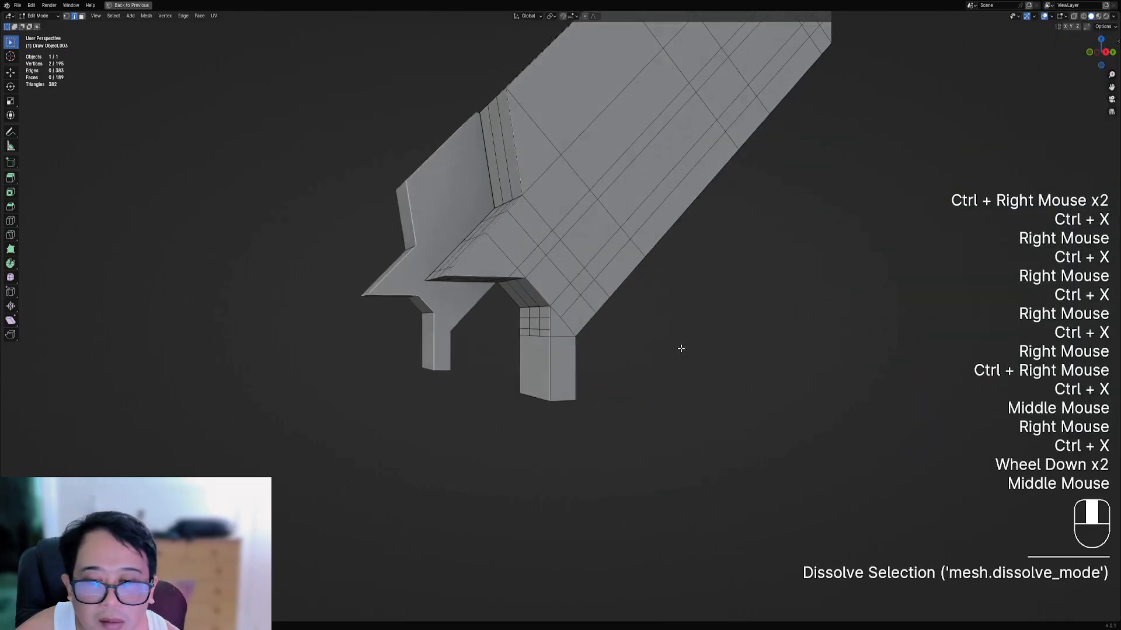
pyautogui.scroll(1, 658, 345)
pyautogui.scroll(1, 671, 350)
pyautogui.rightClick(530, 318)
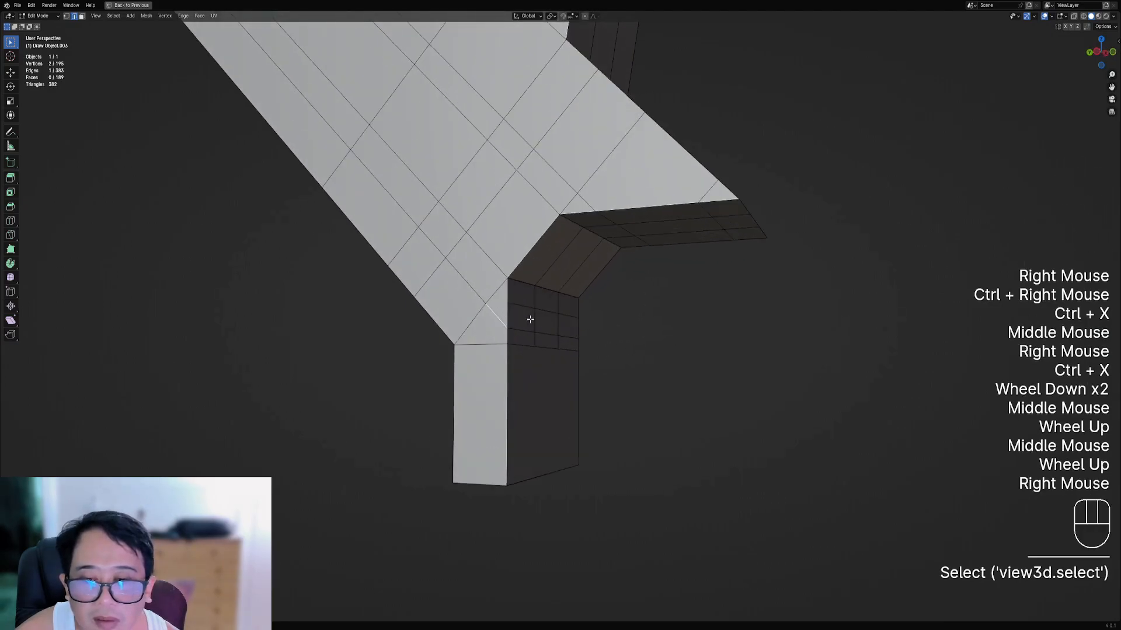
pyautogui.moveTo(530, 318); pyautogui.dragTo(646, 317, button='middle')
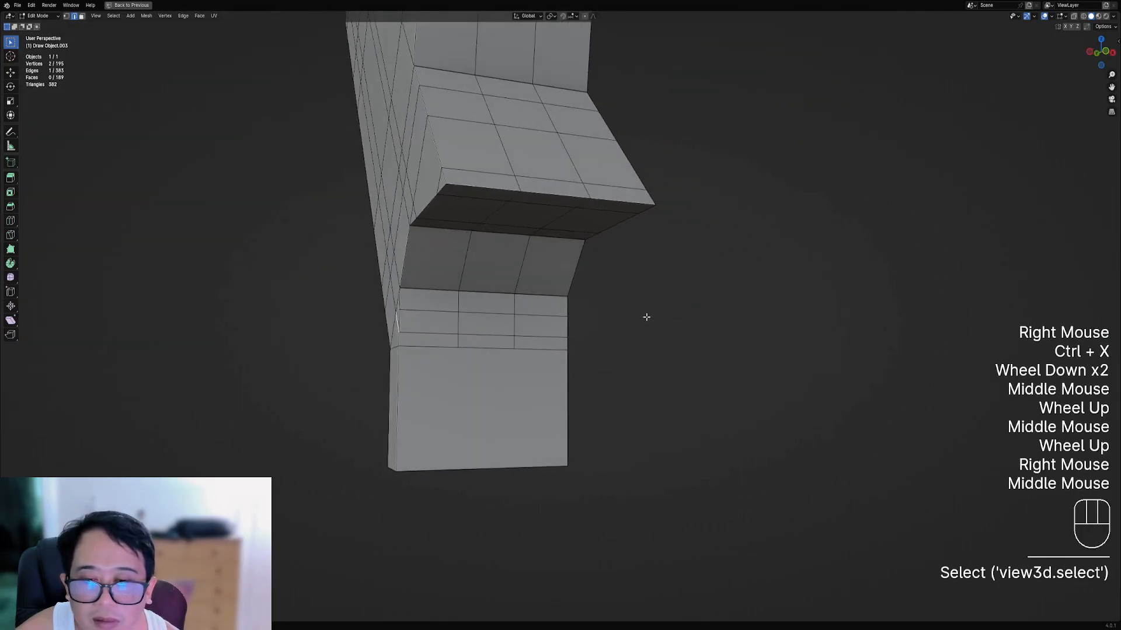
pyautogui.keyDown('ctrl'); pyautogui.rightClick(555, 336); pyautogui.keyUp('ctrl')
pyautogui.hotkey('ctrl', 'x')
pyautogui.moveTo(553, 325); pyautogui.dragTo(549, 321, button='middle')
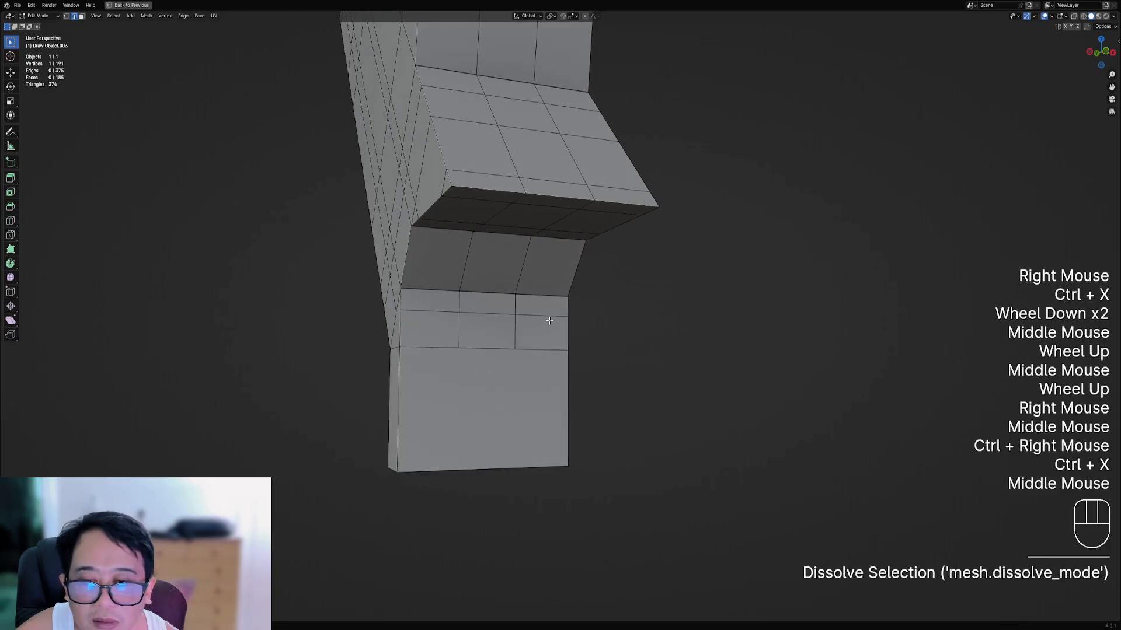
pyautogui.keyDown('alt'); pyautogui.keyDown('shift'); pyautogui.rightClick(464, 313); pyautogui.keyUp('shift'); pyautogui.keyUp('alt')
pyautogui.hotkey('ctrl', 'x')
# - Try to dissolve the short cross edges on the tab's bottom face
pyautogui.moveTo(633, 313); pyautogui.dragTo(533, 323, button='middle')
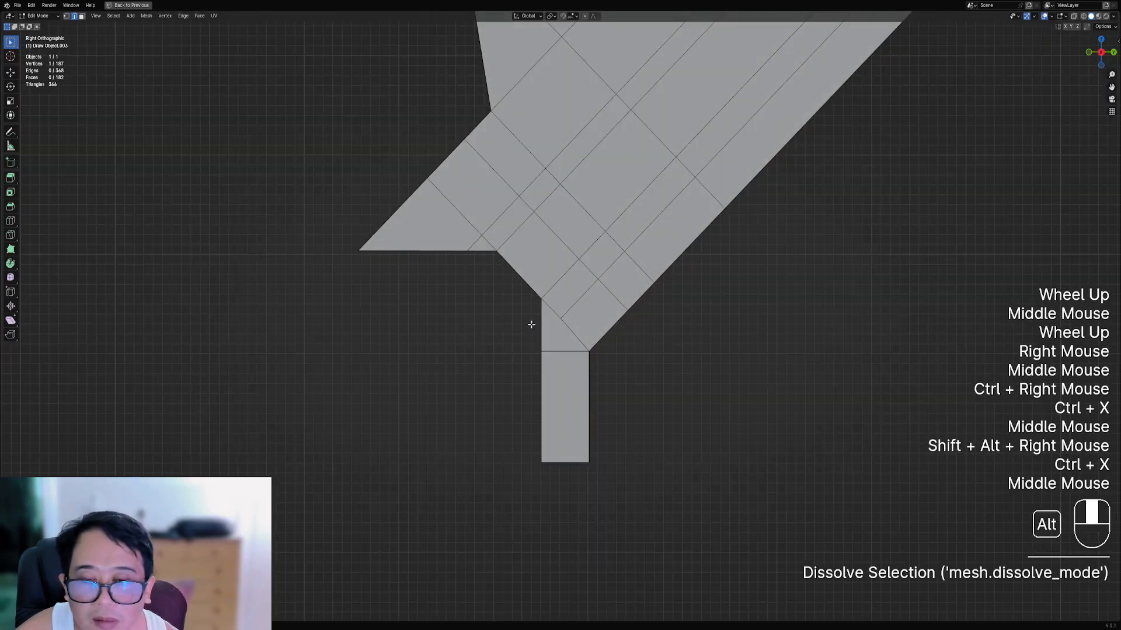
pyautogui.scroll(-3, 594, 340)
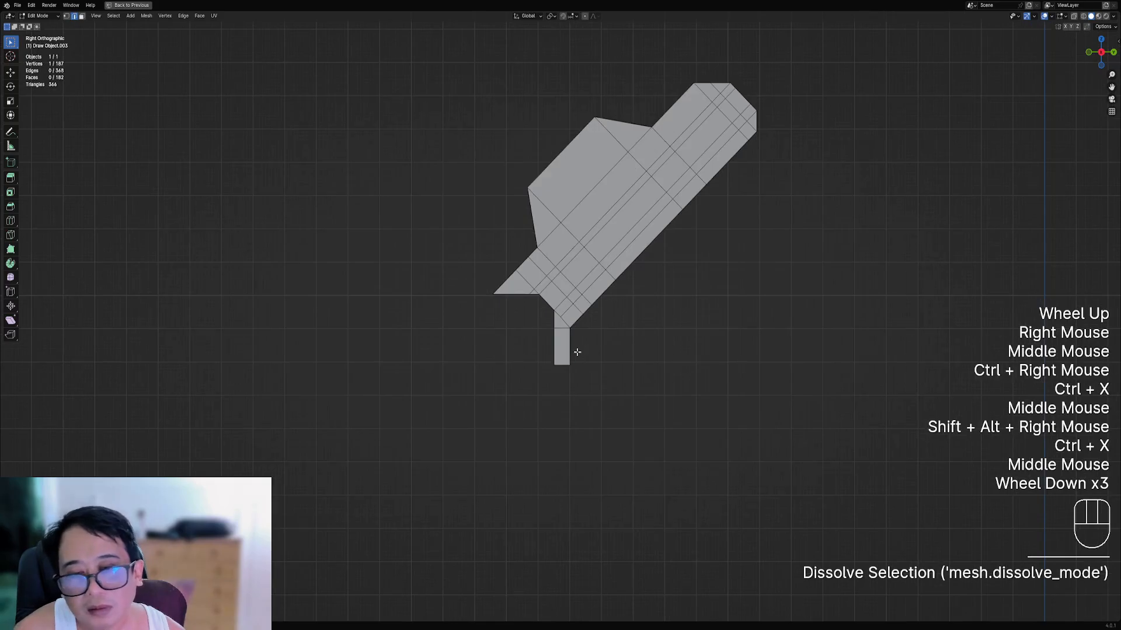
pyautogui.moveTo(578, 352)
pyautogui.mouseDown(button='middle')
pyautogui.moveTo(560, 343)
pyautogui.moveTo(581, 343)
pyautogui.mouseUp(button='middle')
pyautogui.hotkey('ctrl', 'r')
pyautogui.press('1')
pyautogui.scroll(2, 577, 346)
pyautogui.scroll(1, 580, 343)
pyautogui.press('2')
pyautogui.rightClick(577, 341)
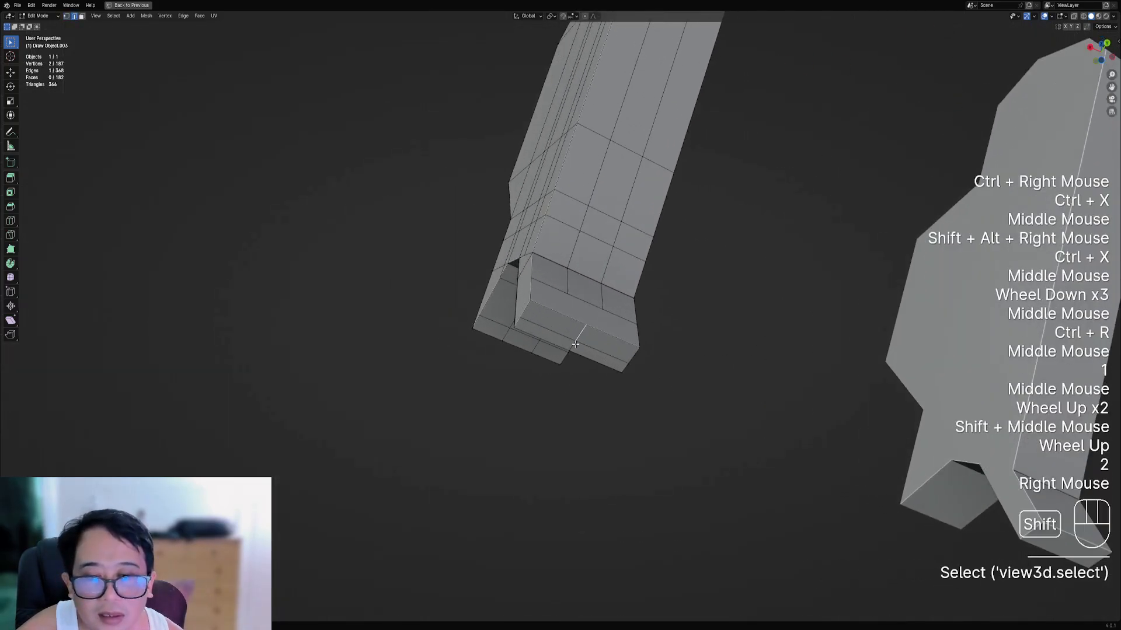
pyautogui.keyDown('shift'); pyautogui.rightClick(585, 330); pyautogui.keyUp('shift')
pyautogui.hotkey('ctrl', 'x')
pyautogui.press('1')
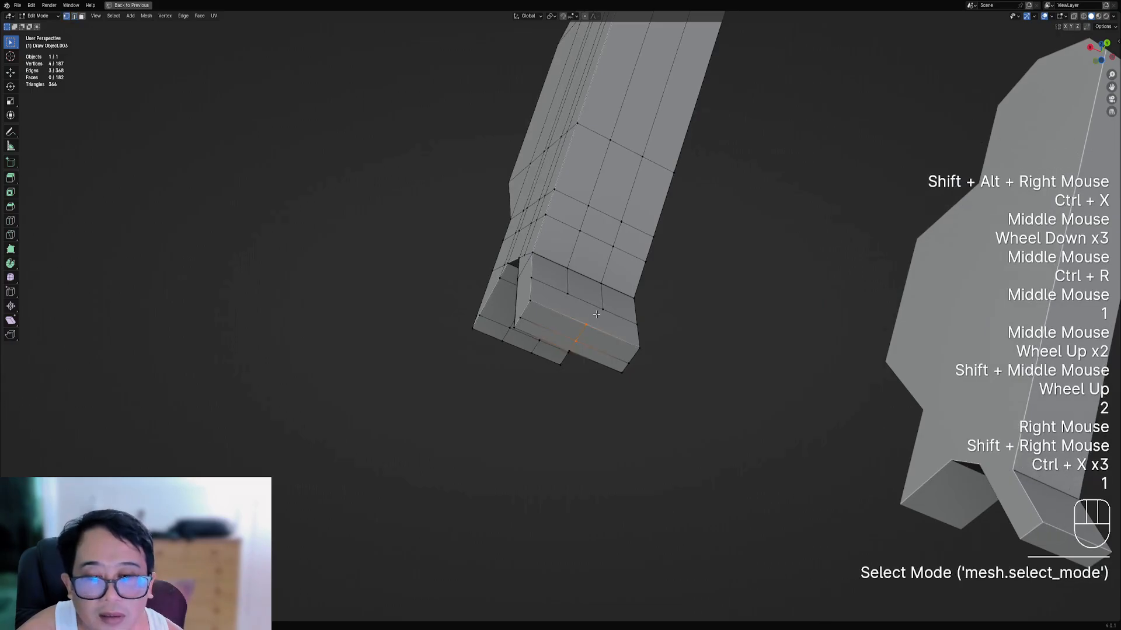
# - Test-move the selected bottom vertices and merge all of the mesh's vertices by distance
pyautogui.moveTo(595, 311); pyautogui.dragTo(633, 300, button='middle')
pyautogui.scroll(2, 633, 300)
pyautogui.press('g')
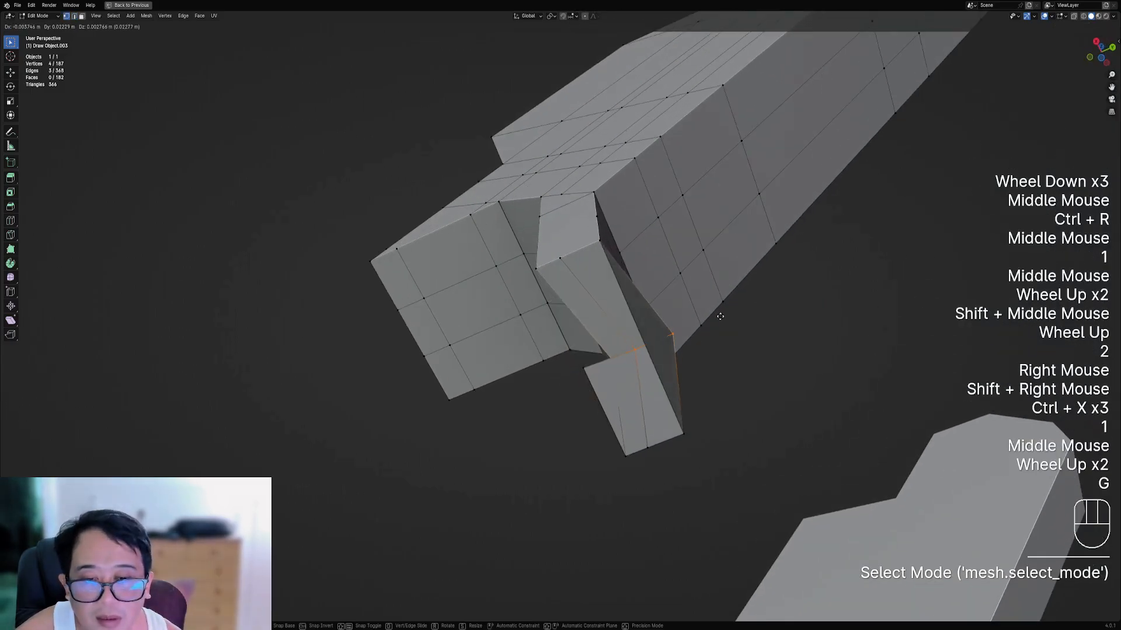
pyautogui.click(696, 316)
pyautogui.moveTo(696, 317); pyautogui.dragTo(675, 340, button='middle')
pyautogui.press('a')
pyautogui.press('m')
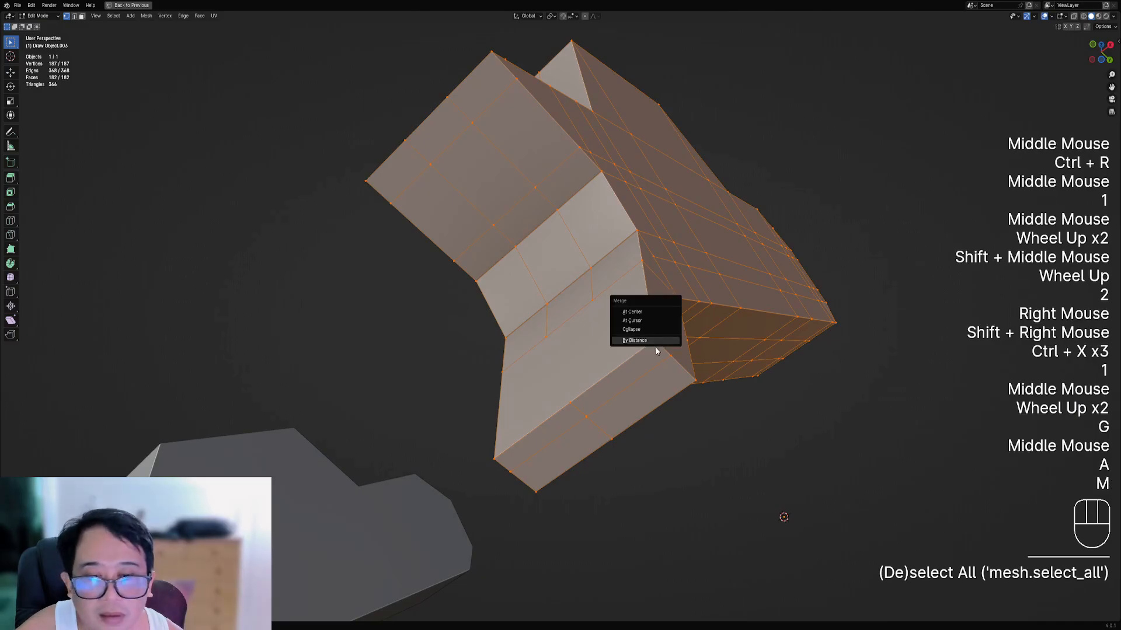
pyautogui.click(654, 341)
# - Dissolve the short cross edges on the tab's bottom face
pyautogui.press('2')
pyautogui.rightClick(581, 413)
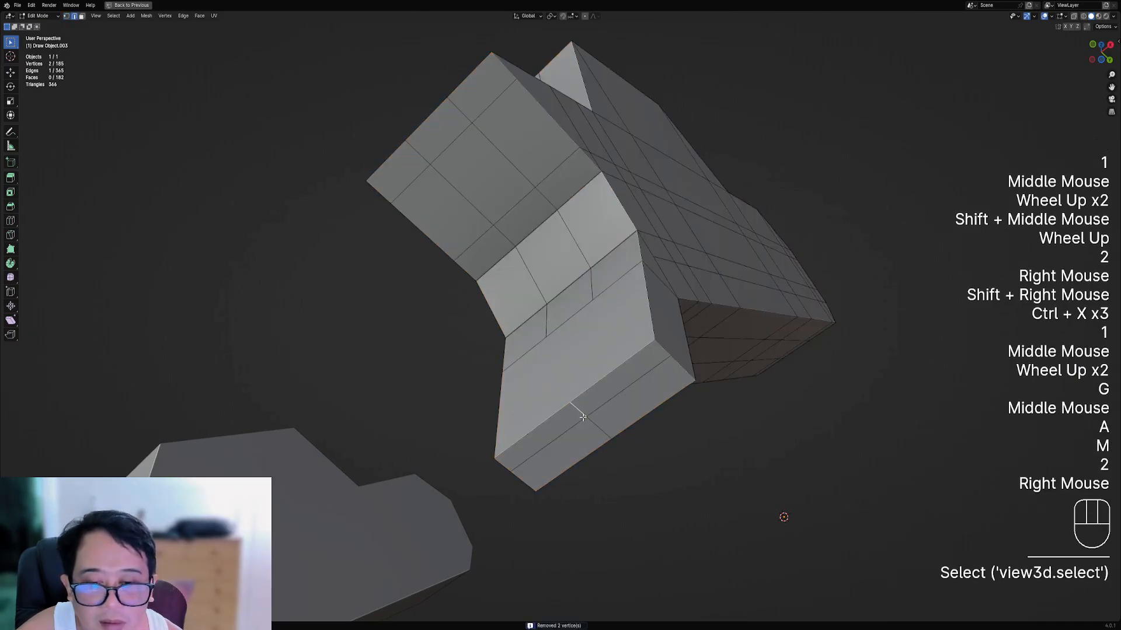
pyautogui.keyDown('shift'); pyautogui.rightClick(595, 387); pyautogui.keyUp('shift')
pyautogui.hotkey('ctrl', 'x')
# - In front wireframe view, knife vertical cuts through the tab down to its bottom edge, continuing the existing vertical edges
pyautogui.scroll(-1, 602, 376)
pyautogui.moveTo(602, 377); pyautogui.dragTo(590, 356, button='middle')
pyautogui.press('3')
pyautogui.rightClick(590, 355)
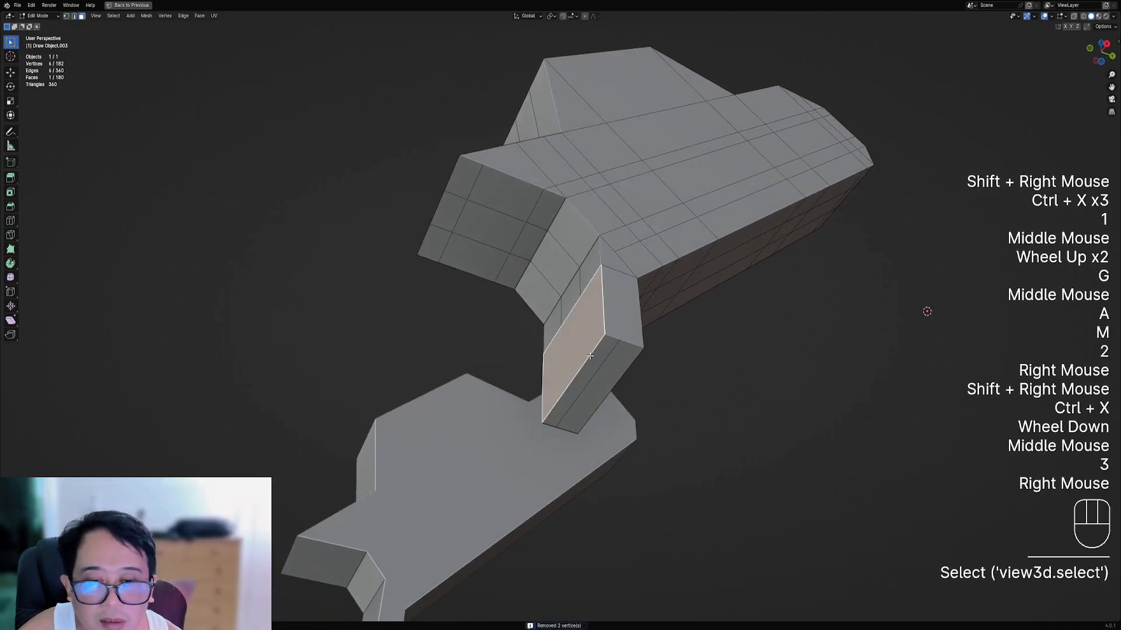
pyautogui.moveTo(677, 351); pyautogui.dragTo(710, 371, button='middle')
pyautogui.hotkey('alt', 'a')
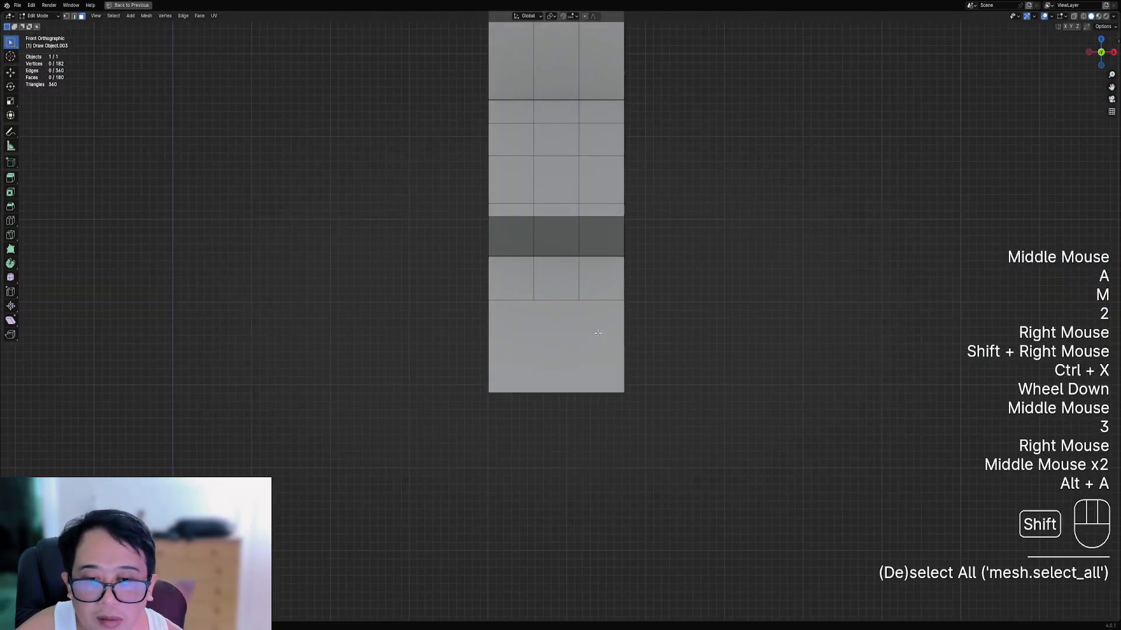
pyautogui.hotkey('shift', 'z')
pyautogui.press('1')
pyautogui.moveTo(593, 325); pyautogui.dragTo(617, 329, button='middle')
pyautogui.press('k')
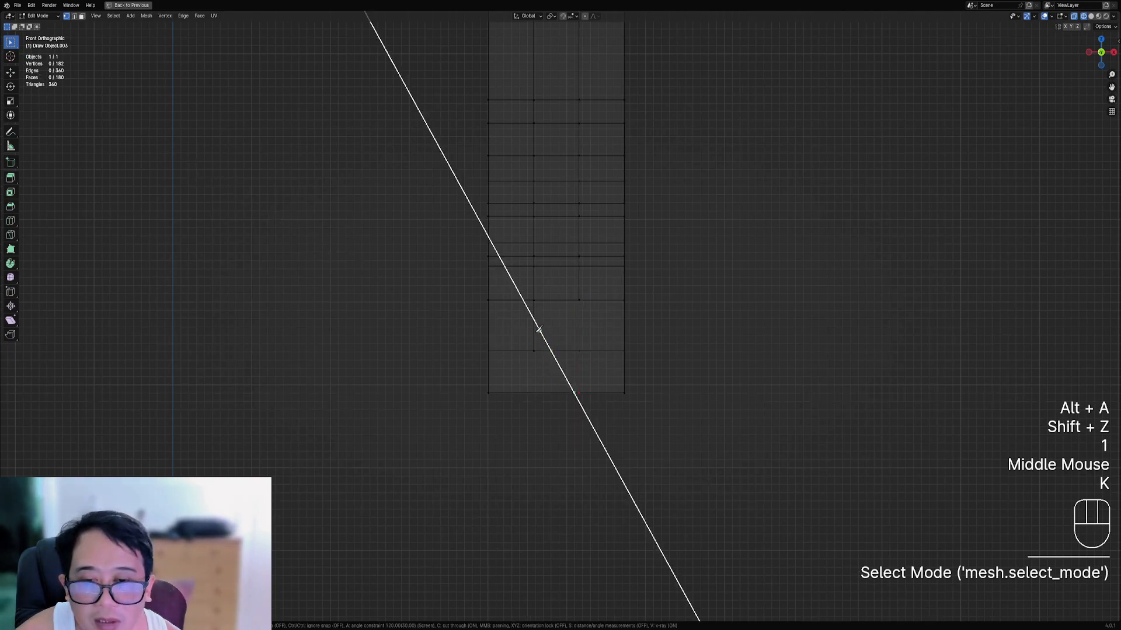
pyautogui.click(538, 429)
pyautogui.press('space')
# - Return to solid shading, merge all vertices by distance and clear the selection
pyautogui.moveTo(541, 426); pyautogui.dragTo(561, 304, button='middle')
pyautogui.hotkey('alt', 'a')
pyautogui.hotkey('shift', 'z')
pyautogui.press('1')
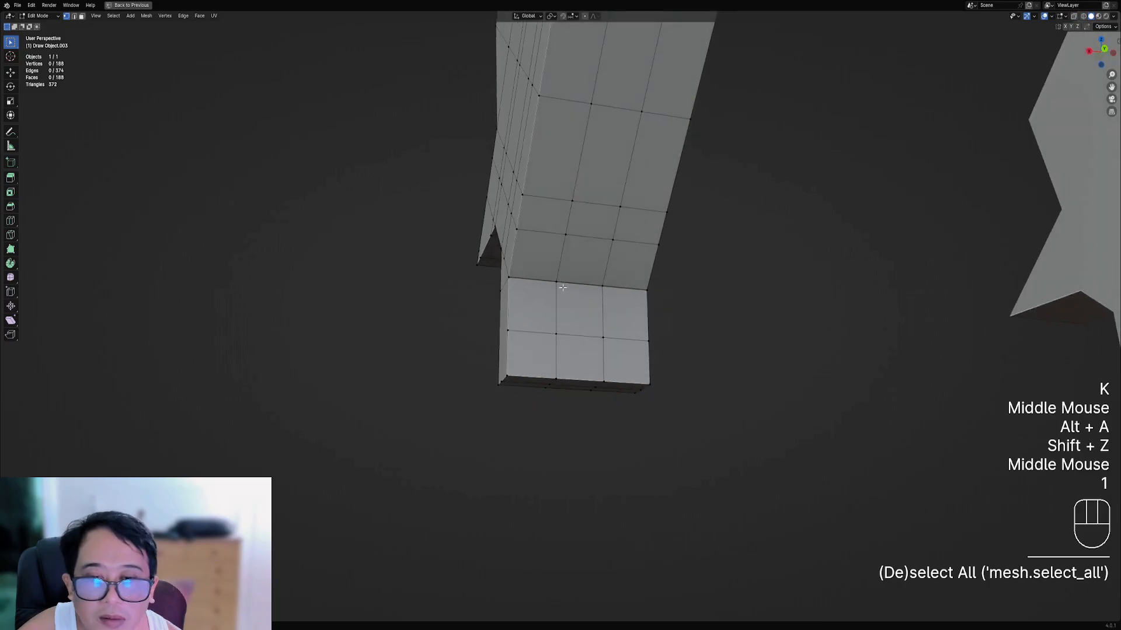
pyautogui.rightClick(562, 302)
pyautogui.press('a')
pyautogui.press('m')
pyautogui.click(569, 303)
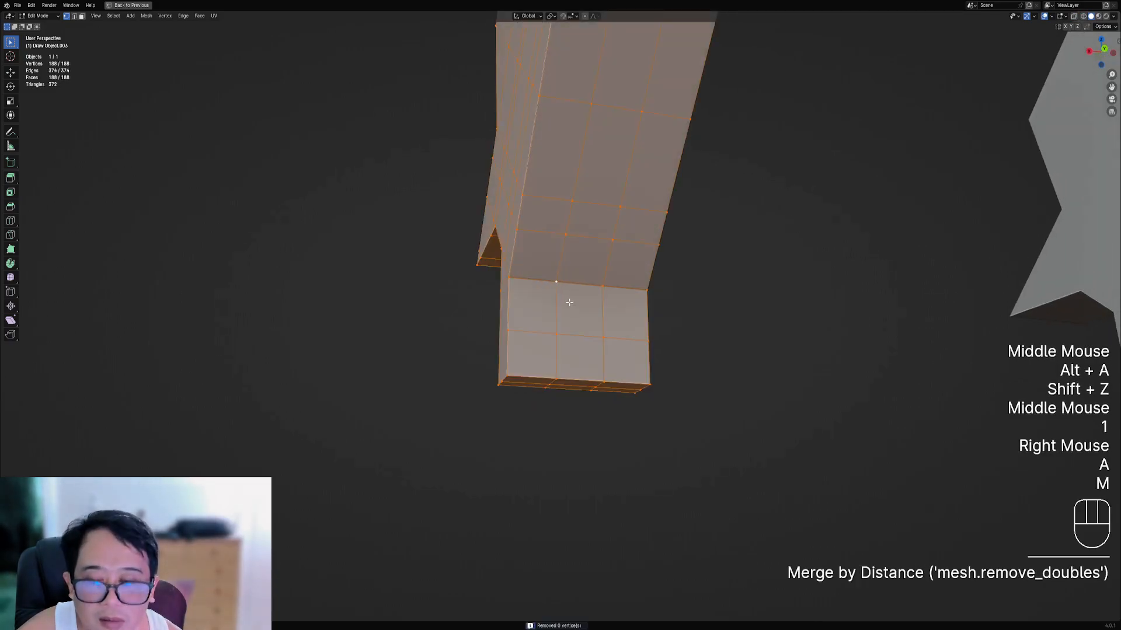
pyautogui.hotkey('alt', 'a')
pyautogui.press('Tab')
pyautogui.scroll(-2, 569, 302)
pyautogui.press('Tab')
pyautogui.moveTo(569, 302); pyautogui.dragTo(620, 316, button='middle')
pyautogui.scroll(2, 620, 316)
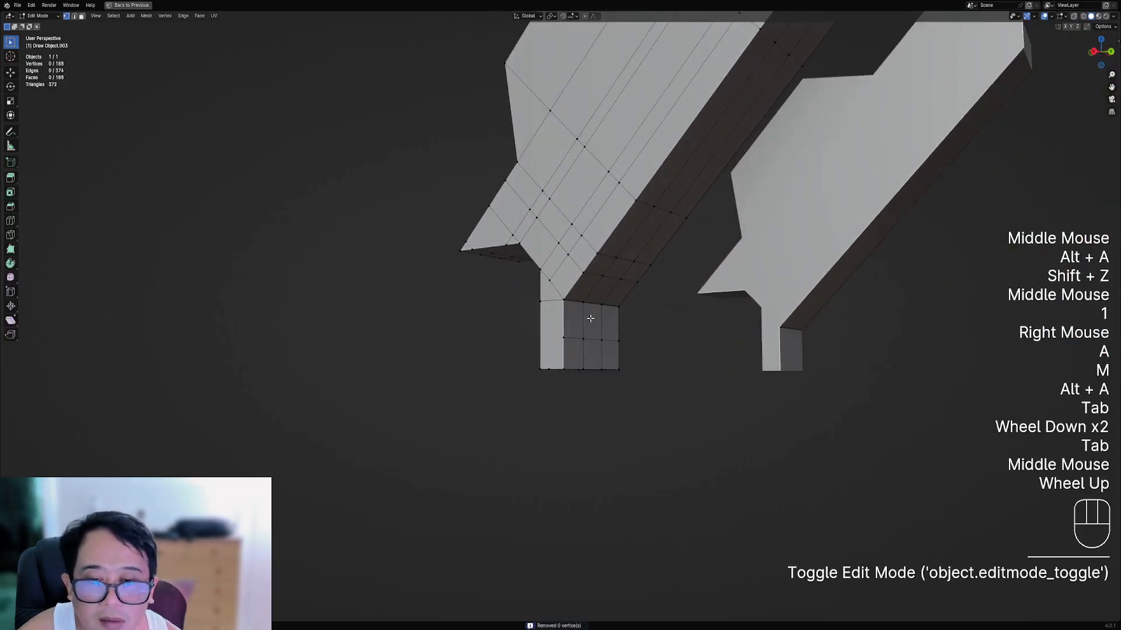
# - Dissolve the horizontal edge loop around the tab and the stray edge loop running along its bottom face
pyautogui.press('2')
pyautogui.keyDown('alt'); pyautogui.keyDown('shift'); pyautogui.rightClick(573, 343); pyautogui.keyUp('shift'); pyautogui.keyUp('alt')
pyautogui.hotkey('ctrl', 'x')
pyautogui.hotkey('ctrl', 'r')
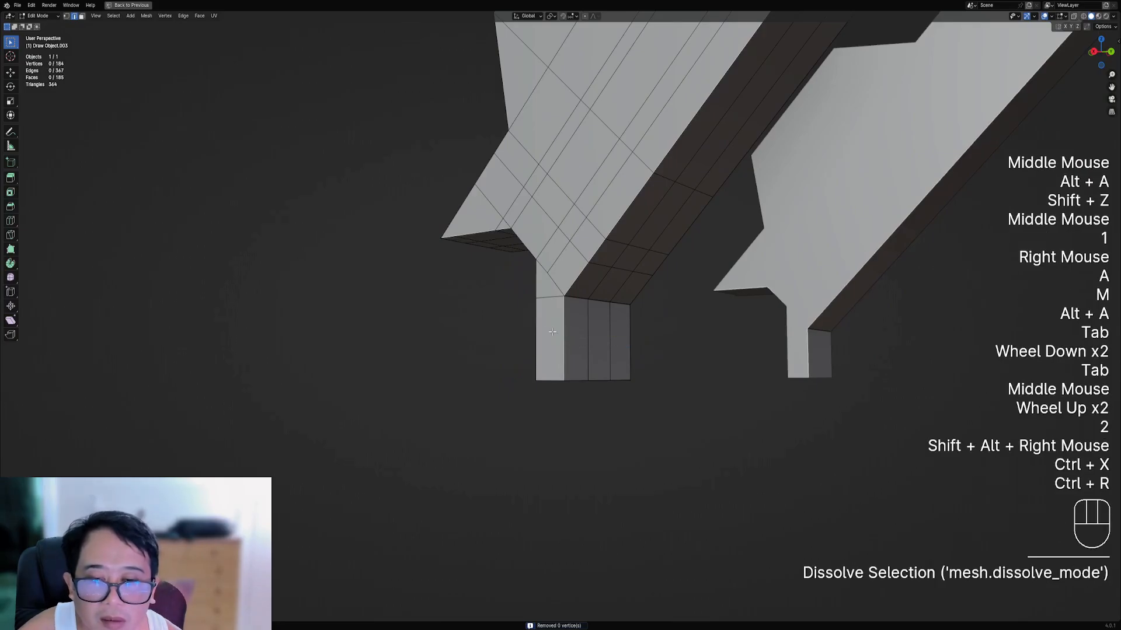
pyautogui.moveTo(552, 332); pyautogui.dragTo(601, 338, button='middle')
pyautogui.press('1')
pyautogui.scroll(1, 597, 340)
pyautogui.press('2')
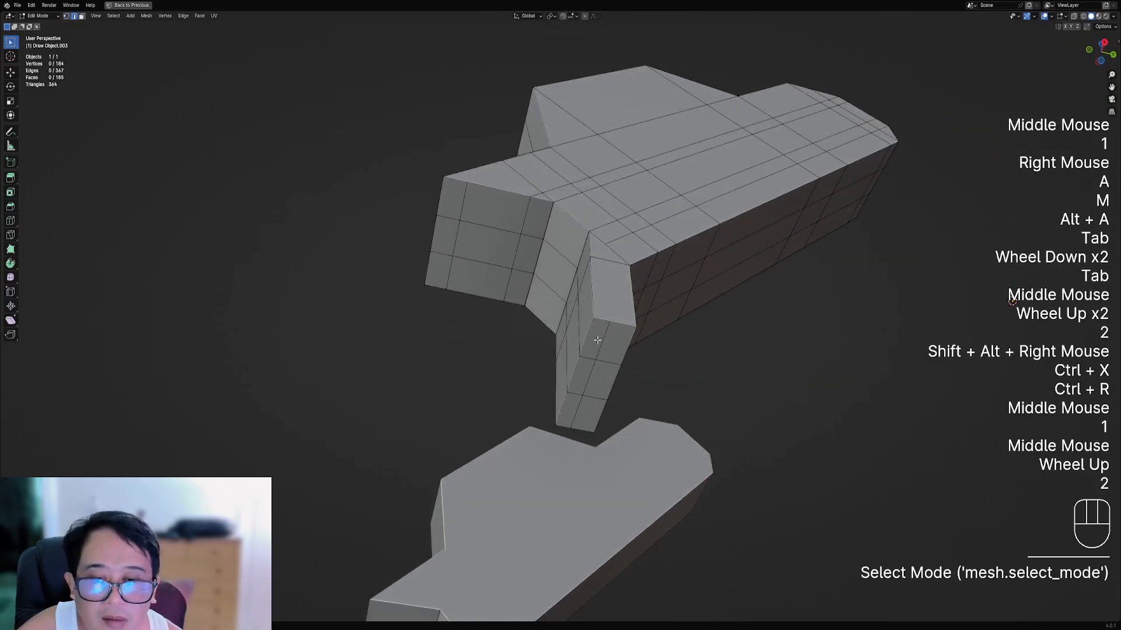
pyautogui.keyDown('alt'); pyautogui.keyDown('shift'); pyautogui.rightClick(599, 340); pyautogui.keyUp('shift'); pyautogui.keyUp('alt')
pyautogui.hotkey('ctrl', 'x')
# - Add two evenly spaced loop cuts around the tab and clear the selection
pyautogui.hotkey('ctrl', 'r')
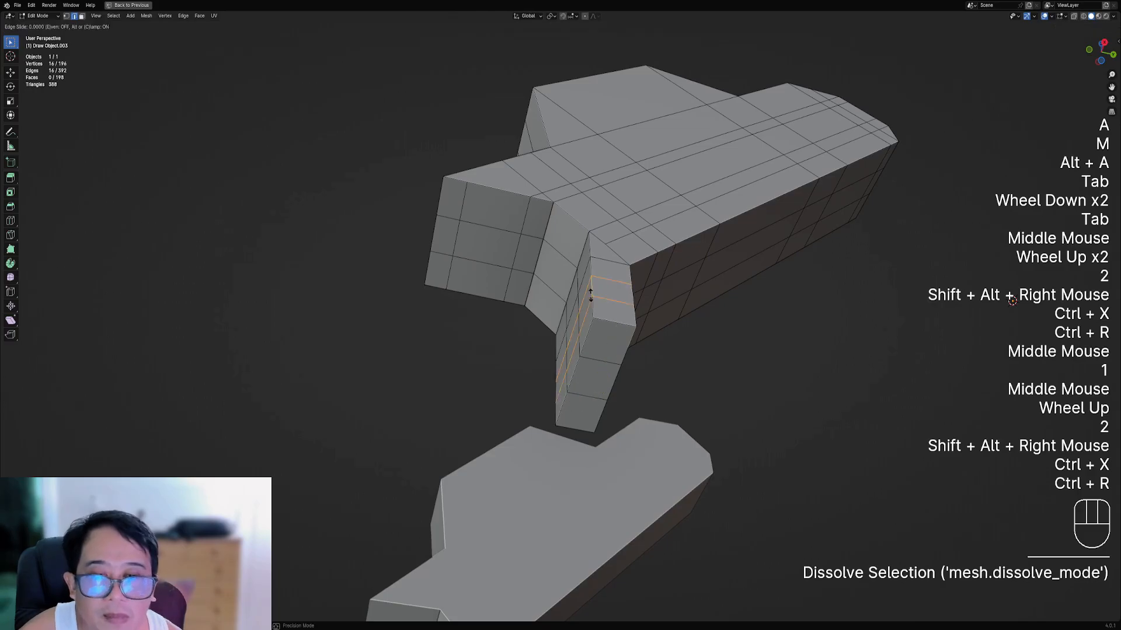
pyautogui.rightClick(591, 296)
pyautogui.hotkey('alt', 'a')
# - Add two pairs of loop cuts across the leg piece, one through the middle and one near the upper end
pyautogui.scroll(-2, 648, 275)
pyautogui.moveTo(653, 272); pyautogui.dragTo(624, 303, button='middle')
pyautogui.scroll(-1, 654, 269)
pyautogui.keyDown('shift'); pyautogui.moveTo(686, 237); pyautogui.dragTo(645, 298, button='middle'); pyautogui.keyUp('shift')
pyautogui.moveTo(644, 298); pyautogui.dragTo(613, 228, button='middle')
pyautogui.hotkey('ctrl', 'r')
pyautogui.hotkey('ctrl', 'r')
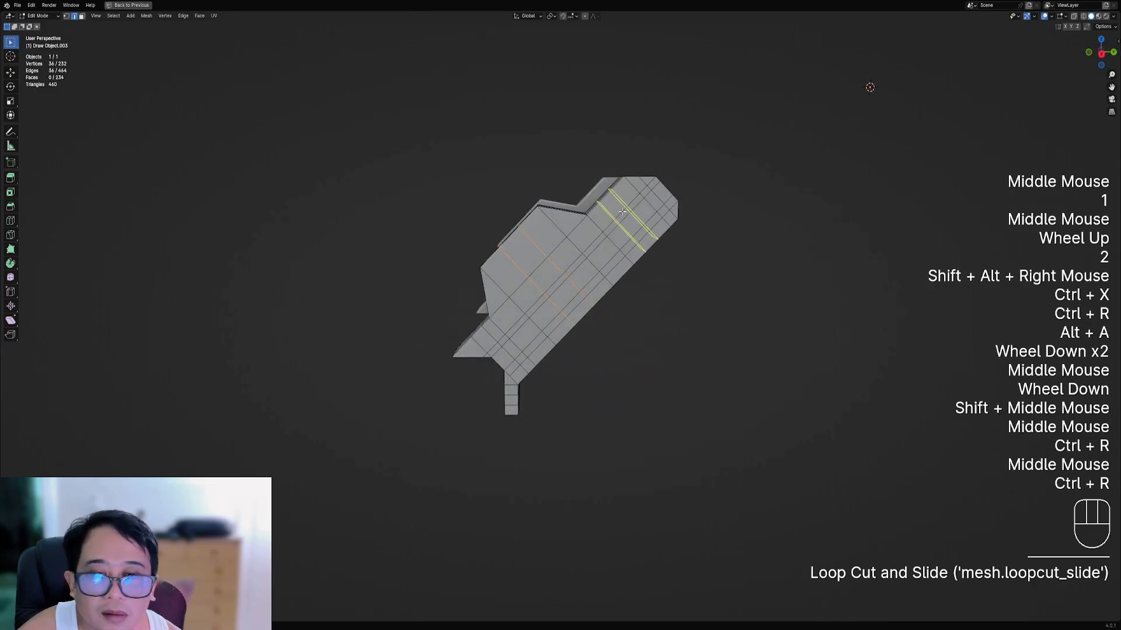
pyautogui.hotkey('alt', 'a')
# - Dissolve the unneeded edge loop beside the pointed spike near the leg piece's lower end
pyautogui.moveTo(655, 291); pyautogui.dragTo(602, 311, button='middle')
pyautogui.scroll(3, 513, 318)
pyautogui.scroll(2, 528, 322)
pyautogui.press('l')
pyautogui.hotkey('alt', 'a')
pyautogui.press('2')
pyautogui.keyDown('alt'); pyautogui.keyDown('shift'); pyautogui.rightClick(525, 331); pyautogui.keyUp('shift'); pyautogui.keyUp('alt')
pyautogui.hotkey('ctrl', 'x')
# - Knife a horizontal cut across the spike just above its bottom edge and dissolve the short diagonal edges below it
pyautogui.press('k')
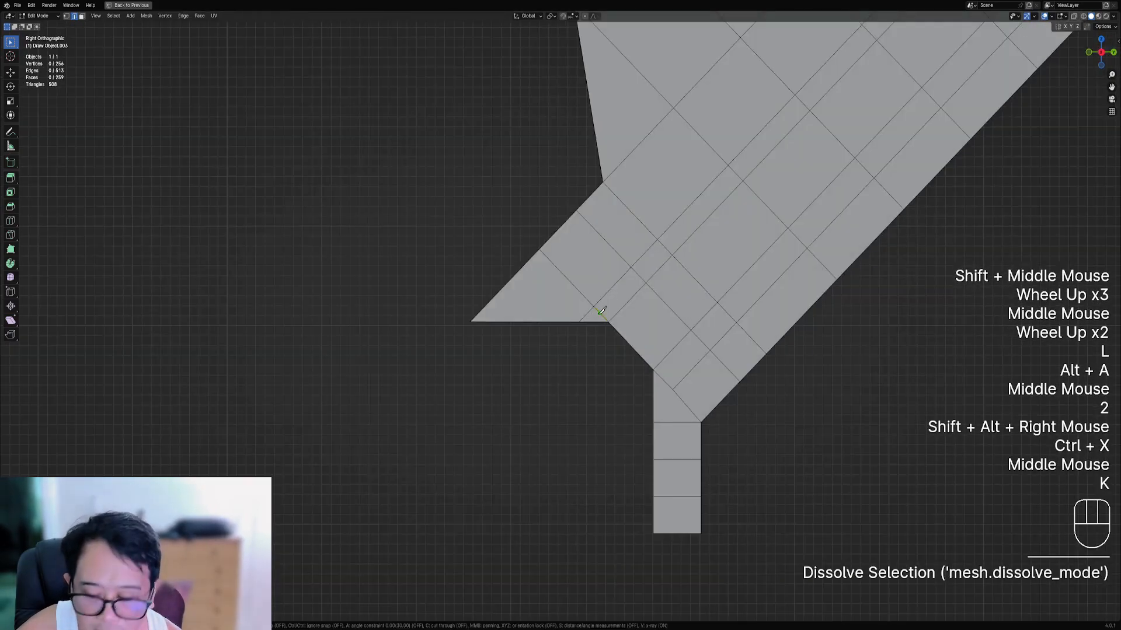
pyautogui.rightClick(470, 300)
pyautogui.press('2')
pyautogui.rightClick(571, 333)
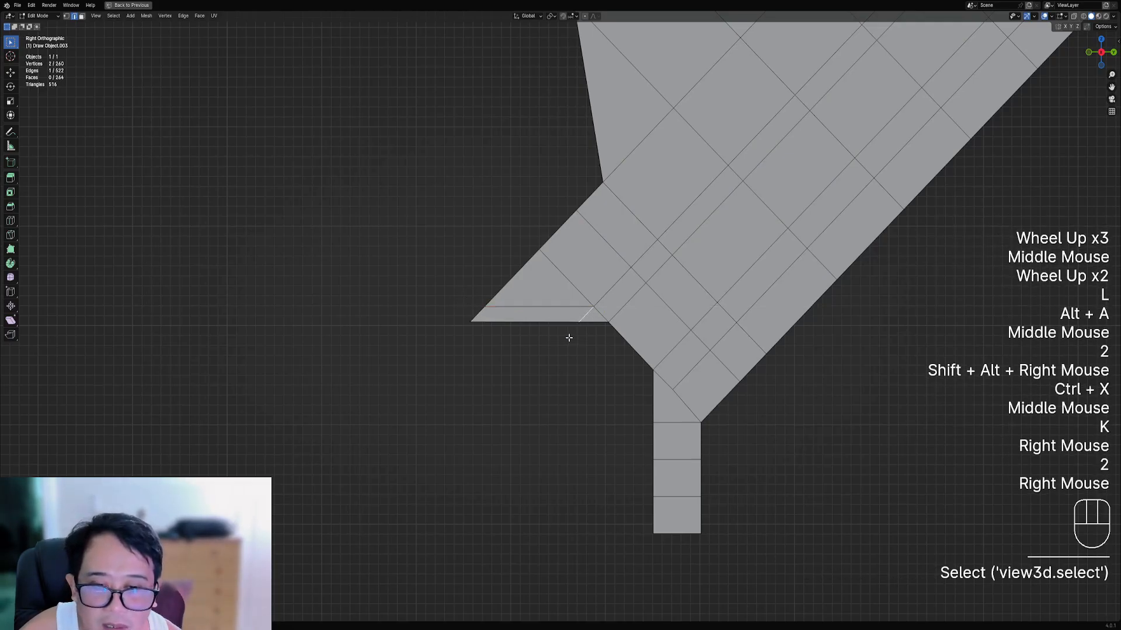
pyautogui.moveTo(570, 332); pyautogui.dragTo(593, 314, button='middle')
pyautogui.keyDown('shift'); pyautogui.rightClick(590, 318); pyautogui.keyUp('shift')
pyautogui.hotkey('ctrl', 'x')
# - Dissolve the leftover short edges on the spike's opposite side and underside
pyautogui.moveTo(541, 353); pyautogui.dragTo(556, 355, button='middle')
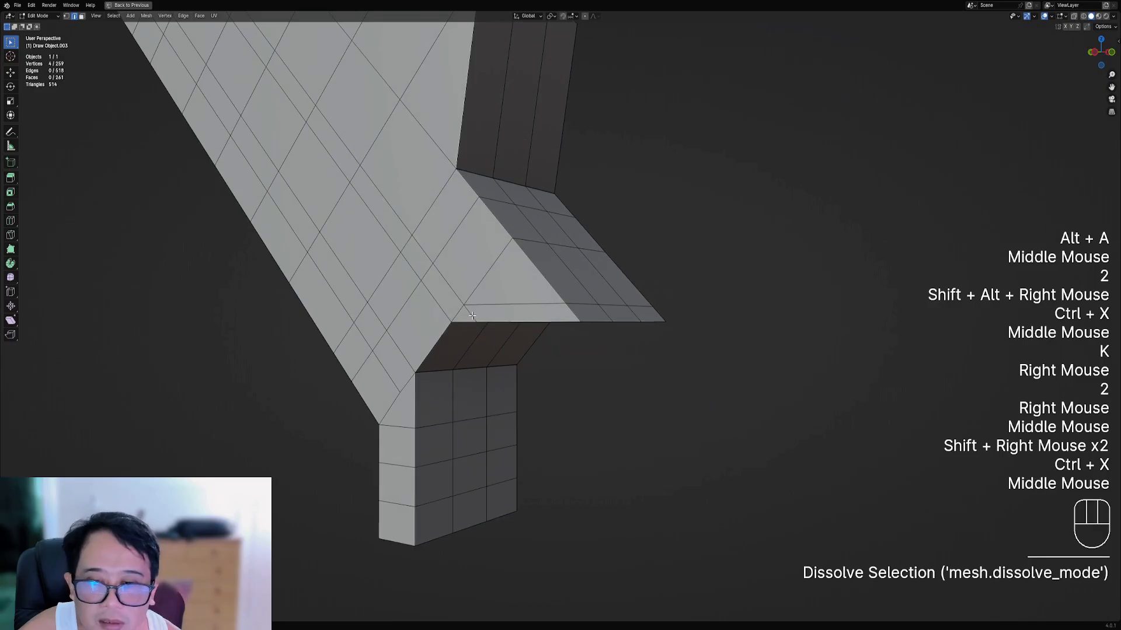
pyautogui.rightClick(472, 316)
pyautogui.hotkey('ctrl', 'x')
pyautogui.moveTo(652, 311); pyautogui.dragTo(601, 269, button='middle')
pyautogui.rightClick(537, 331)
pyautogui.hotkey('ctrl', 'x')
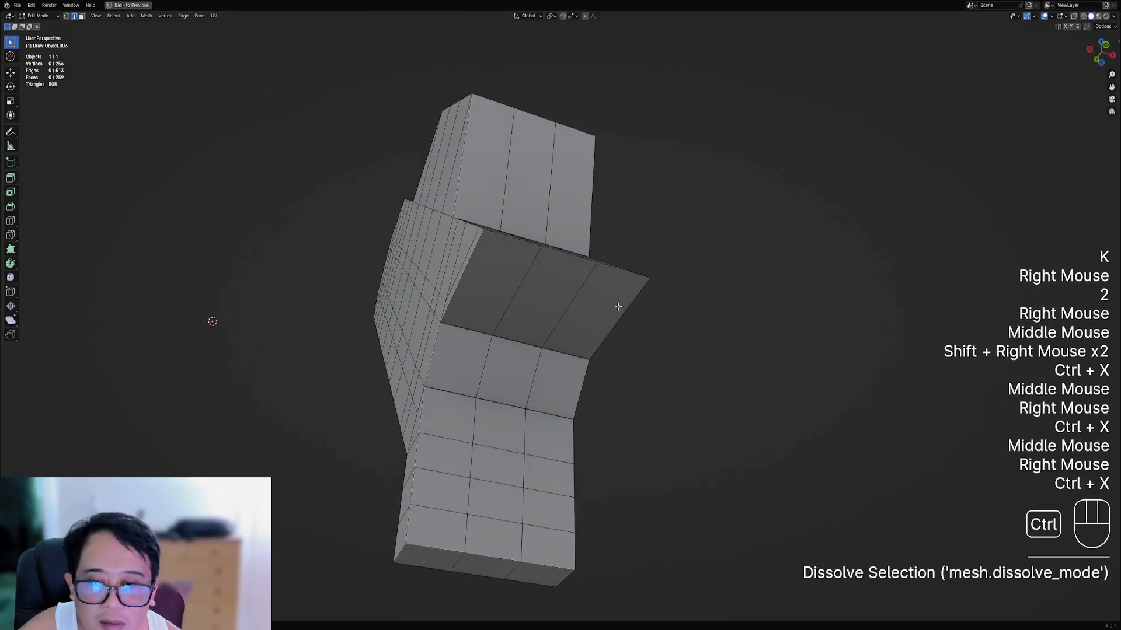
# - Add a centred loop cut across the spike's sloped outer face
pyautogui.moveTo(618, 307); pyautogui.dragTo(532, 356, button='middle')
pyautogui.scroll(-4, 568, 282)
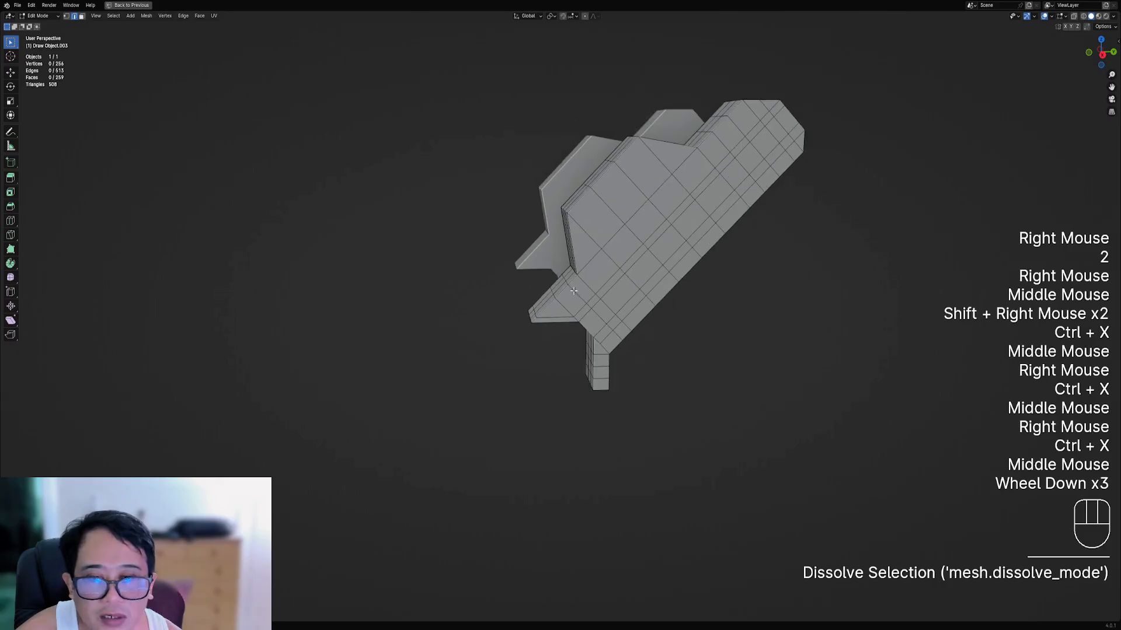
pyautogui.scroll(2, 868, 87)
pyautogui.moveTo(868, 87); pyautogui.dragTo(594, 314, button='middle')
pyautogui.hotkey('ctrl', 'r')
pyautogui.click(594, 314)
pyautogui.click(594, 314)
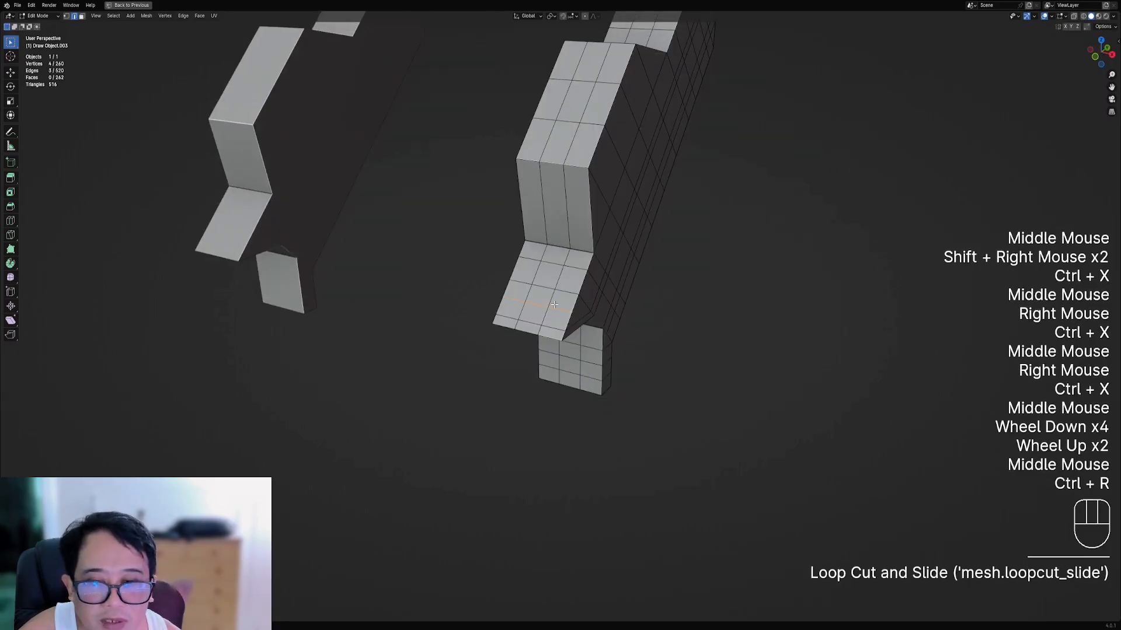
# - Add two more single centred loop cuts on the leg piece and clear the selection
pyautogui.scroll(-2, 667, 292)
pyautogui.moveTo(668, 293); pyautogui.dragTo(637, 304, button='middle')
pyautogui.hotkey('alt', 'a')
pyautogui.hotkey('ctrl', 'r')
pyautogui.click(636, 328)
pyautogui.click(635, 328)
pyautogui.hotkey('ctrl', 'r')
pyautogui.click(543, 287)
pyautogui.click(543, 287)
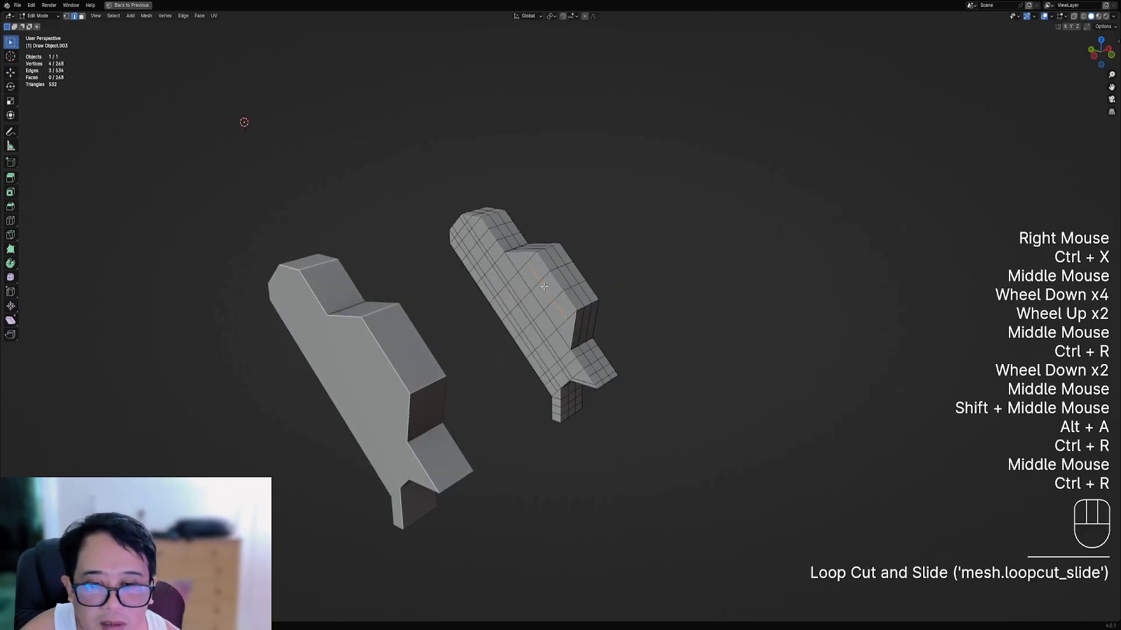
pyautogui.hotkey('alt', 'a')
# - In right view, knife a short horizontal cut from the diagonal edge's middle vertex to the tab's outer edge
pyautogui.moveTo(648, 373); pyautogui.dragTo(880, 138, button='middle')
pyautogui.keyDown('shift'); pyautogui.moveTo(604, 383); pyautogui.dragTo(620, 325, button='middle'); pyautogui.keyUp('shift')
pyautogui.scroll(2, 621, 325)
pyautogui.scroll(5, 619, 326)
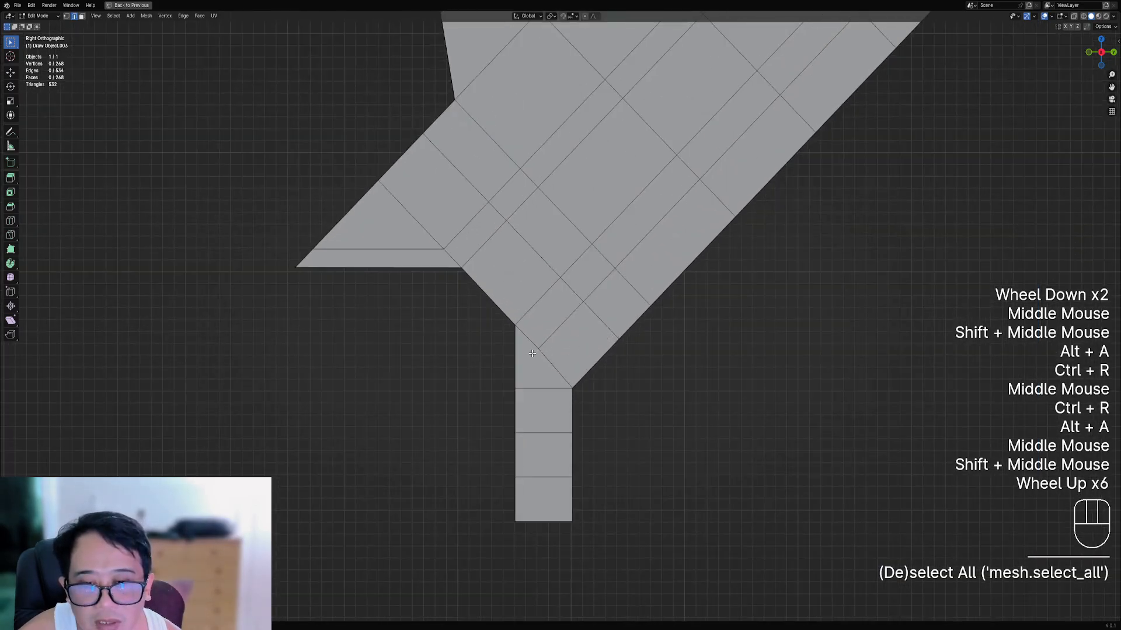
pyautogui.moveTo(529, 353); pyautogui.dragTo(567, 334, button='middle')
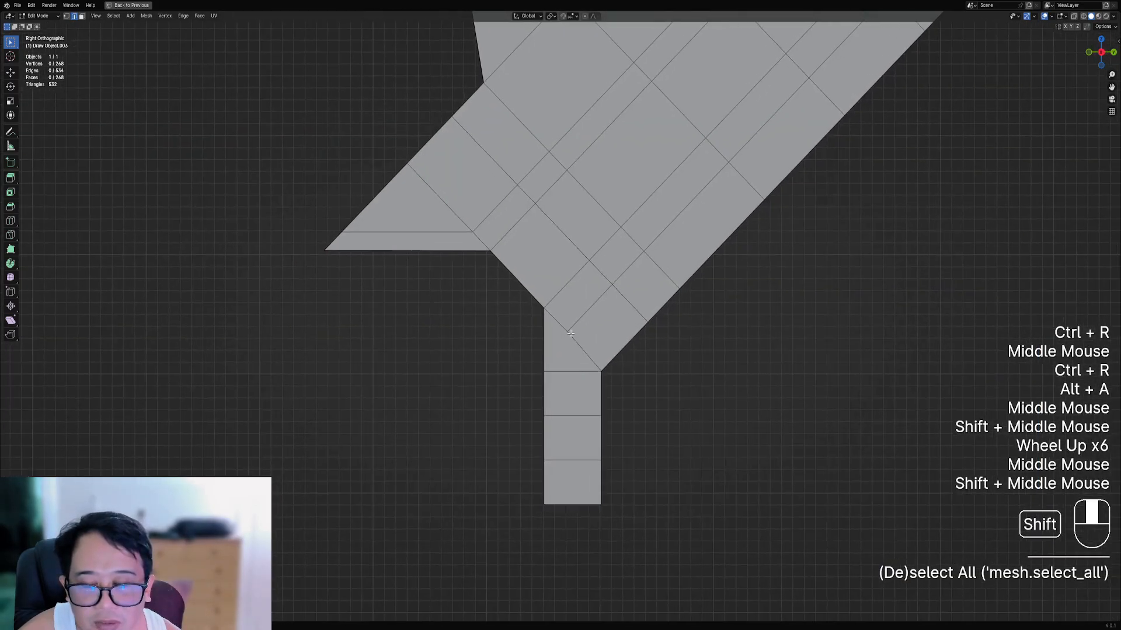
pyautogui.scroll(1, 566, 333)
pyautogui.press('k')
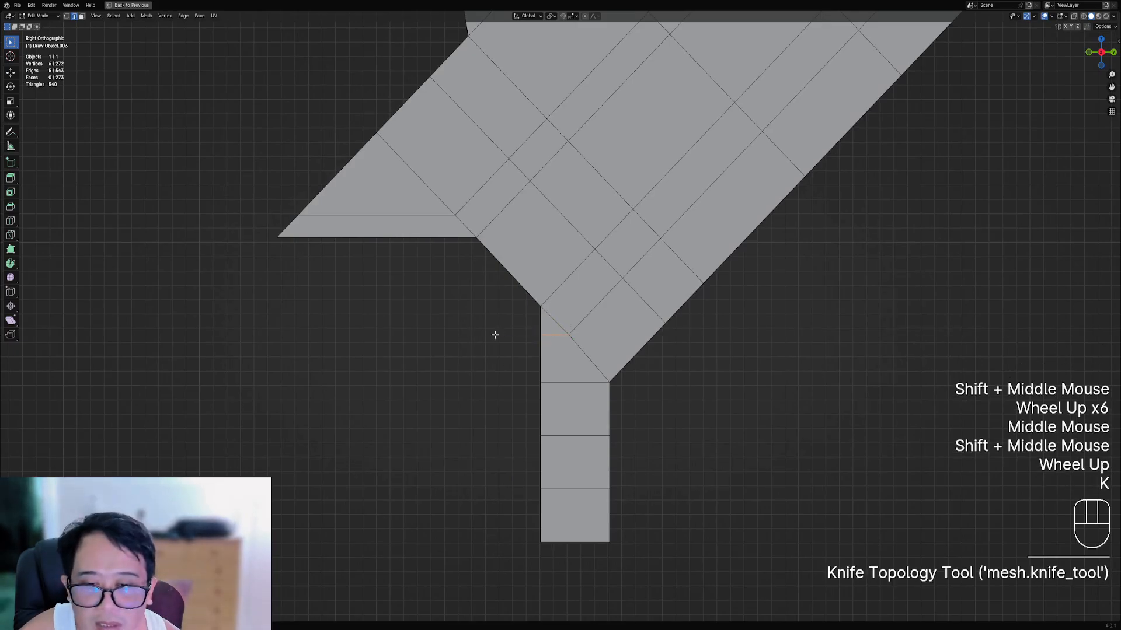
pyautogui.rightClick(495, 335)
pyautogui.hotkey('alt', 'a')
# - Try to dissolve the diagonal edges where the tab meets the leg piece, undo it and clear the selection
pyautogui.rightClick(566, 330)
pyautogui.keyDown('ctrl'); pyautogui.rightClick(603, 358); pyautogui.keyUp('ctrl')
pyautogui.hotkey('ctrl', 'x')
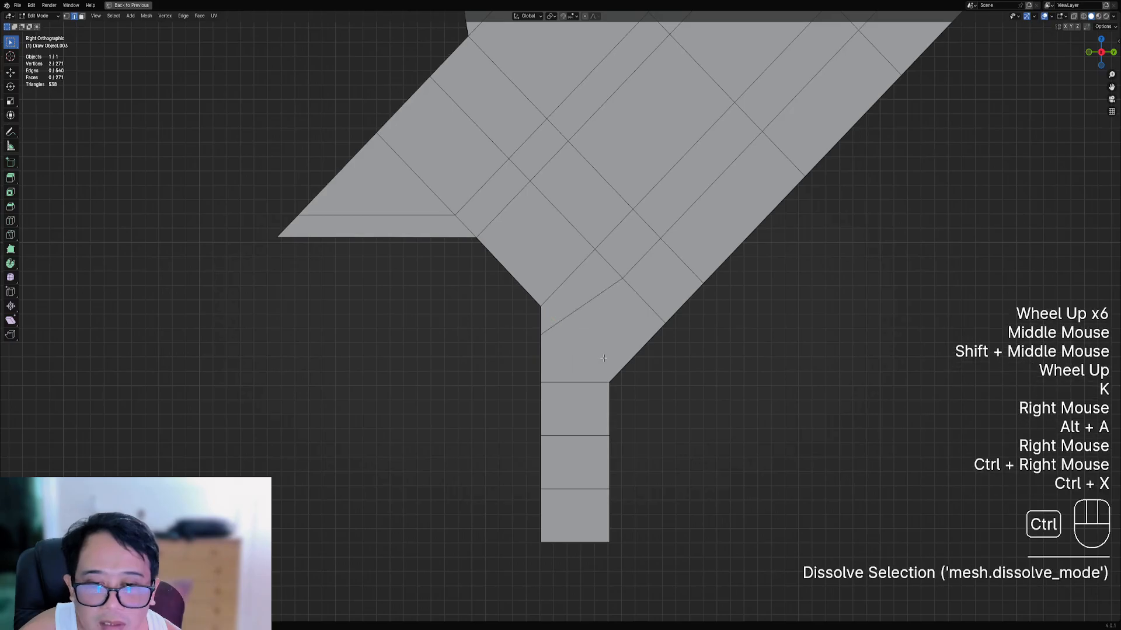
pyautogui.hotkey('ctrl', 'z')
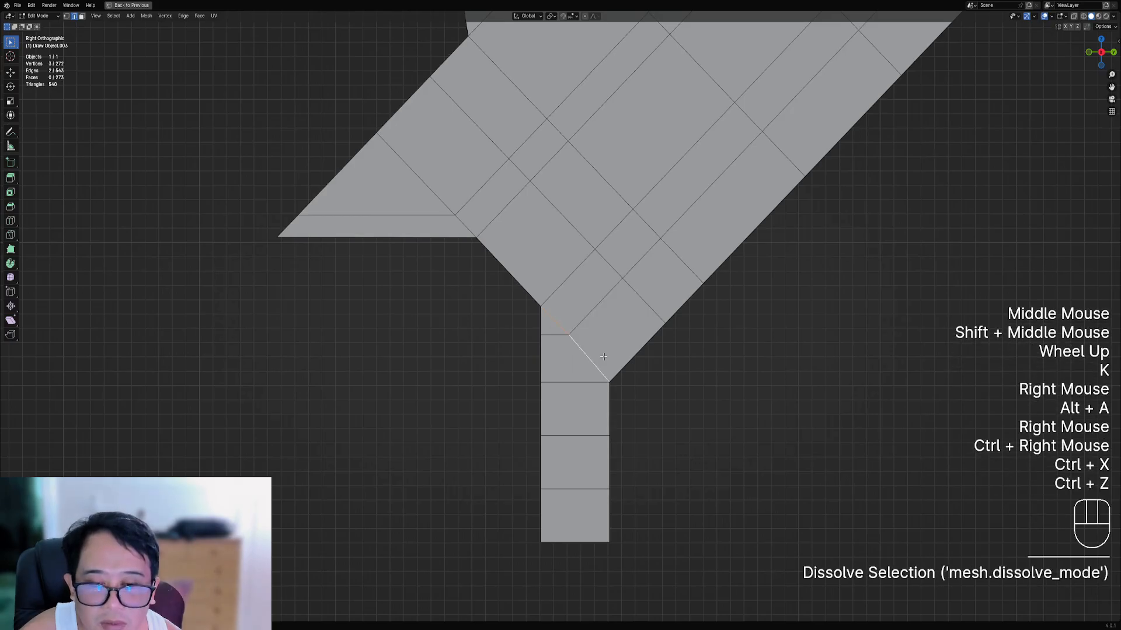
pyautogui.hotkey('alt', 'a')
pyautogui.press('1')
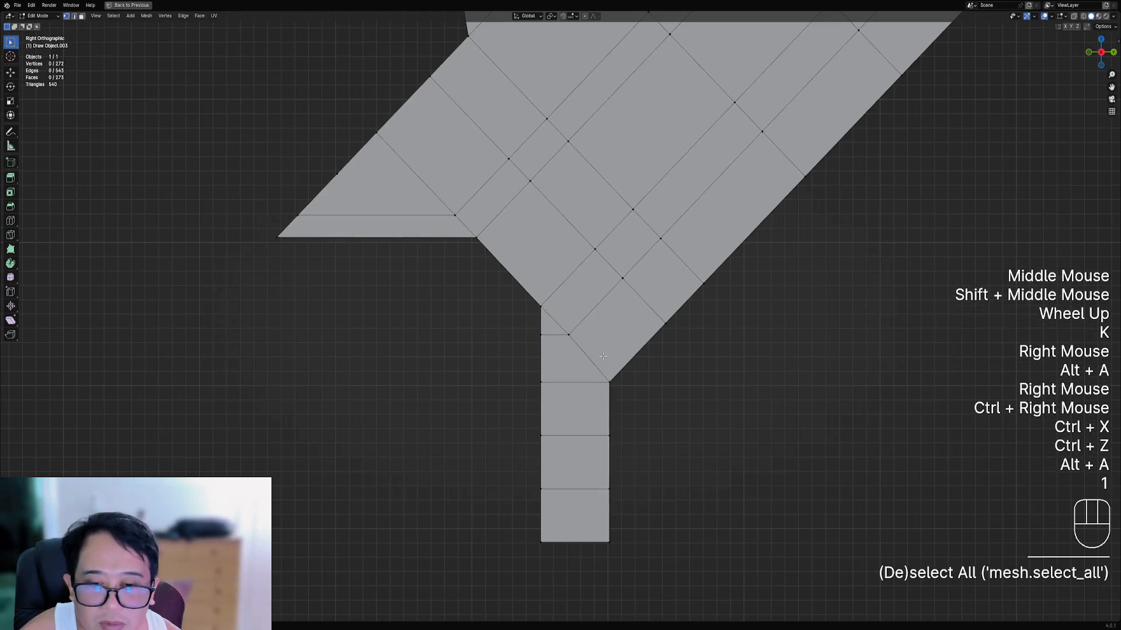
pyautogui.scroll(-2, 603, 355)
pyautogui.moveTo(531, 353); pyautogui.dragTo(751, 342, button='middle')
pyautogui.hotkey('ctrl', 'r')
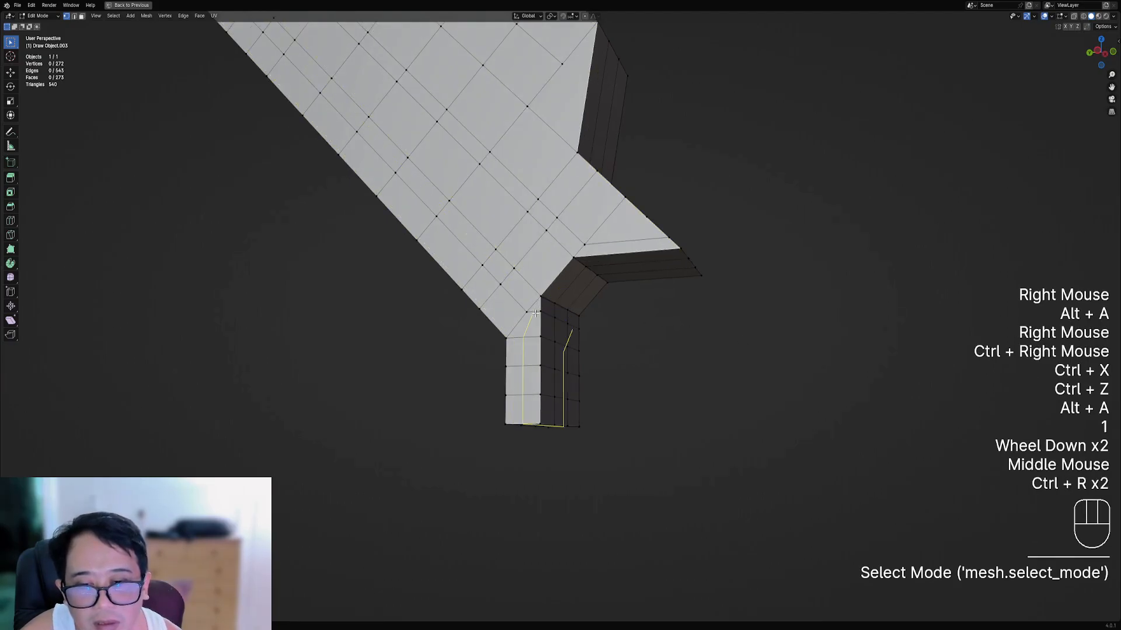
# - Knife a vertical cut from the short horizontal edge at the tab's top down through the tab to its bottom
pyautogui.moveTo(535, 313); pyautogui.dragTo(509, 334, button='middle')
pyautogui.scroll(1, 532, 335)
pyautogui.scroll(3, 541, 340)
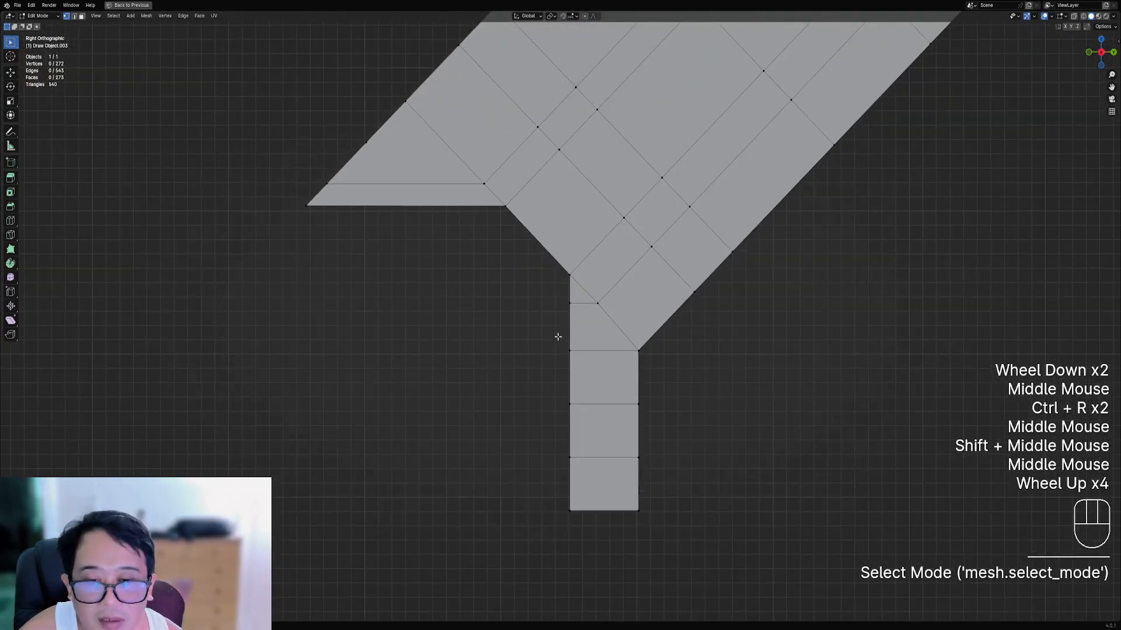
pyautogui.press('k')
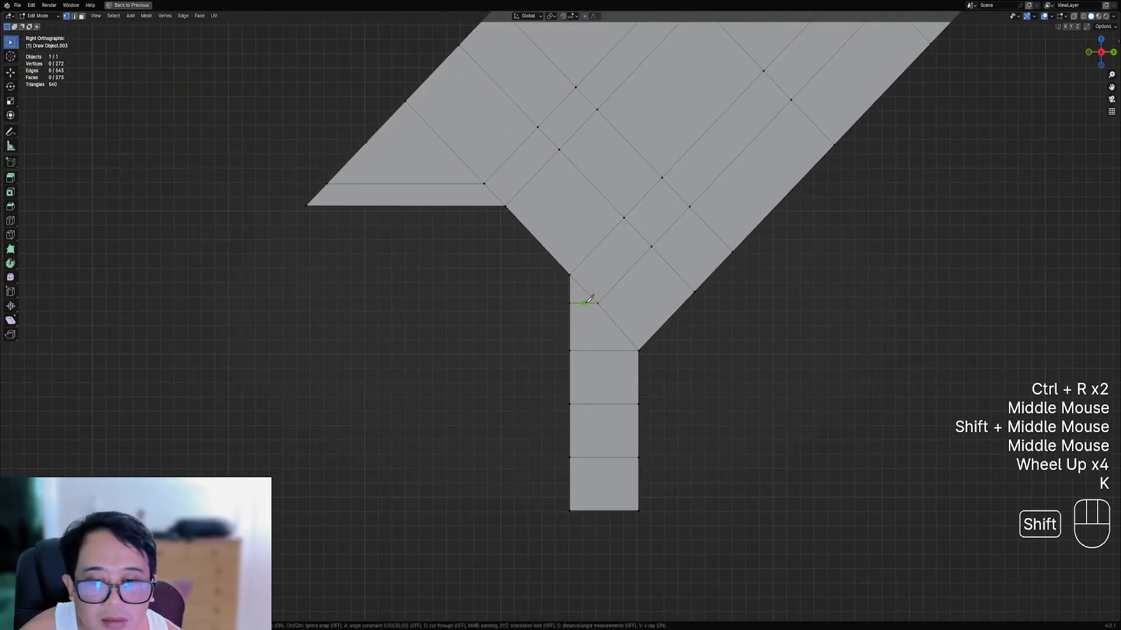
pyautogui.click(587, 522)
pyautogui.press('Return')
pyautogui.hotkey('alt', 'a')
# - Leave mesh editing, reveal all hidden objects with nothing selected and save the file
pyautogui.scroll(-4, 591, 303)
pyautogui.moveTo(590, 303); pyautogui.dragTo(639, 391, button='middle')
pyautogui.press('Tab')
pyautogui.hotkey('alt', 'h')
pyautogui.hotkey('alt', 'a')
pyautogui.scroll(-2, 604, 373)
pyautogui.hotkey('ctrl', 's')
# - Open the lower leg object's mesh for face editing and align the view to its large side face
pyautogui.scroll(1, 593, 398)
pyautogui.rightClick(535, 399)
pyautogui.press('Tab')
pyautogui.moveTo(639, 391); pyautogui.dragTo(656, 367, button='middle')
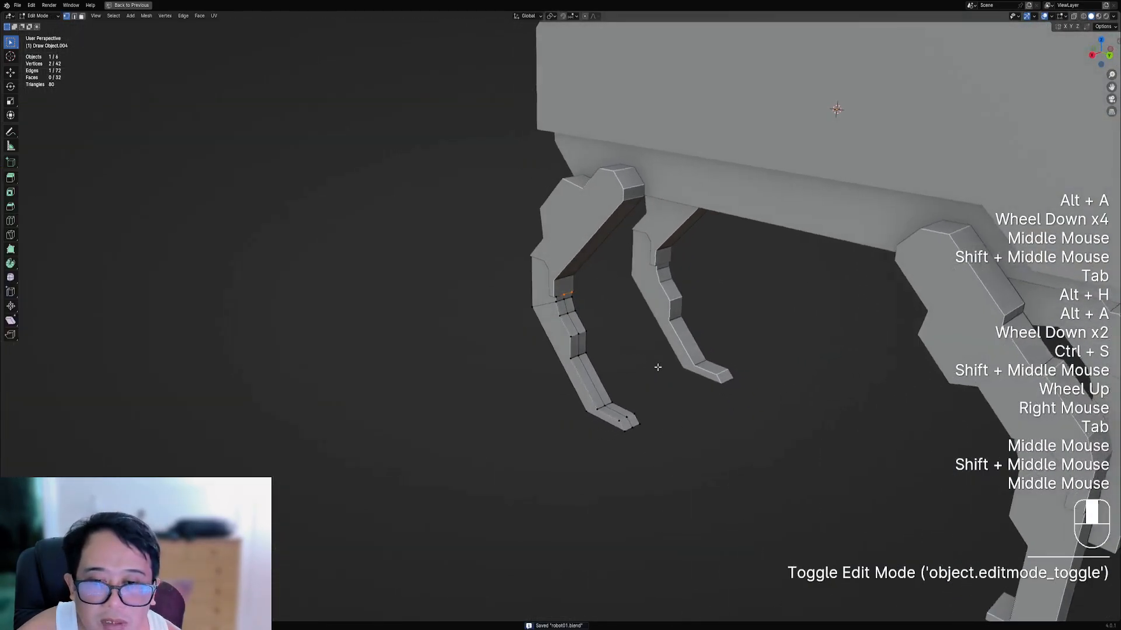
pyautogui.scroll(2, 656, 368)
pyautogui.press('Tab')
pyautogui.press('Tab')
pyautogui.press('3')
pyautogui.rightClick(556, 347)
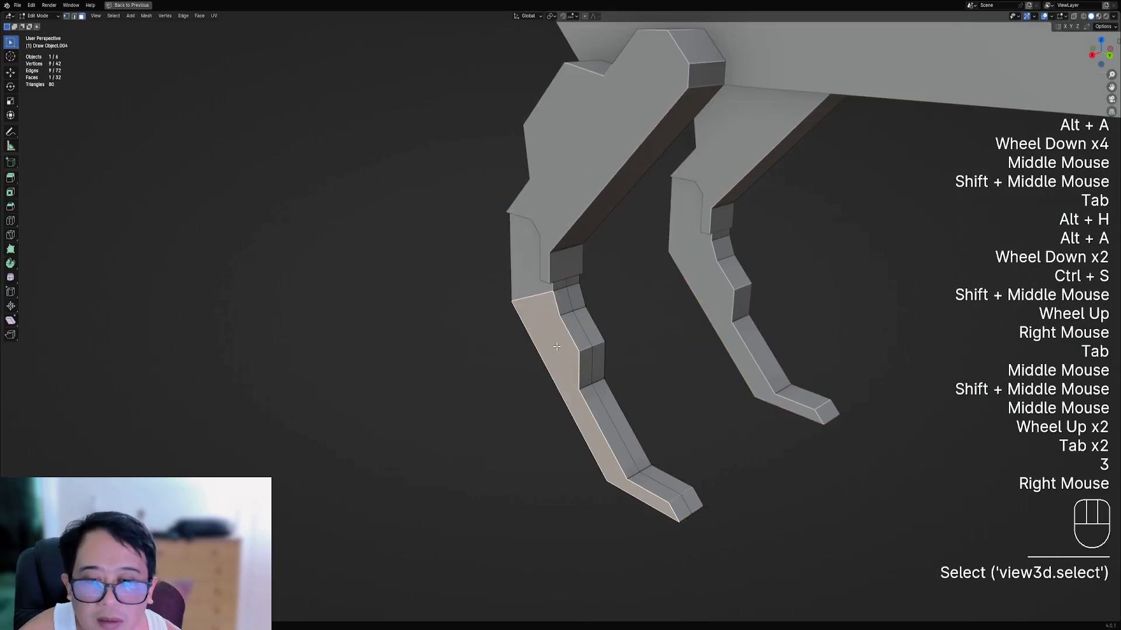
pyautogui.press('shift+KP_7')
pyautogui.hotkey('alt', 'a')
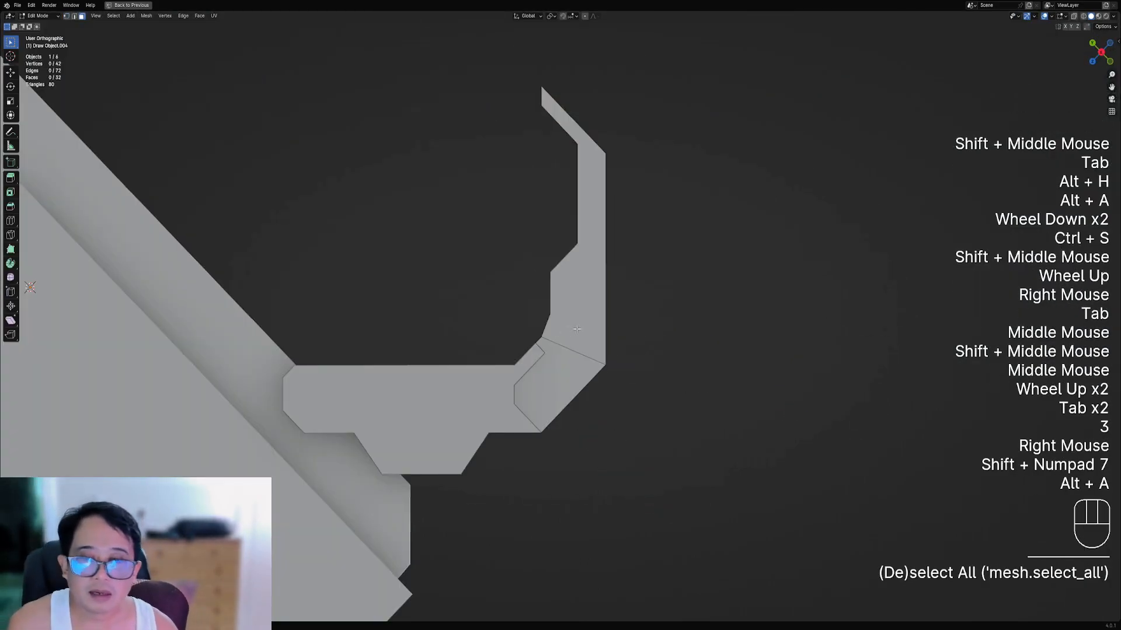
# - Select the lower leg's two large side faces and run Quad Slice on them with the View direction
pyautogui.rightClick(577, 329)
pyautogui.keyDown('shift'); pyautogui.rightClick(563, 382); pyautogui.keyUp('shift')
pyautogui.hotkey('shift', 'ctrl', 'x')
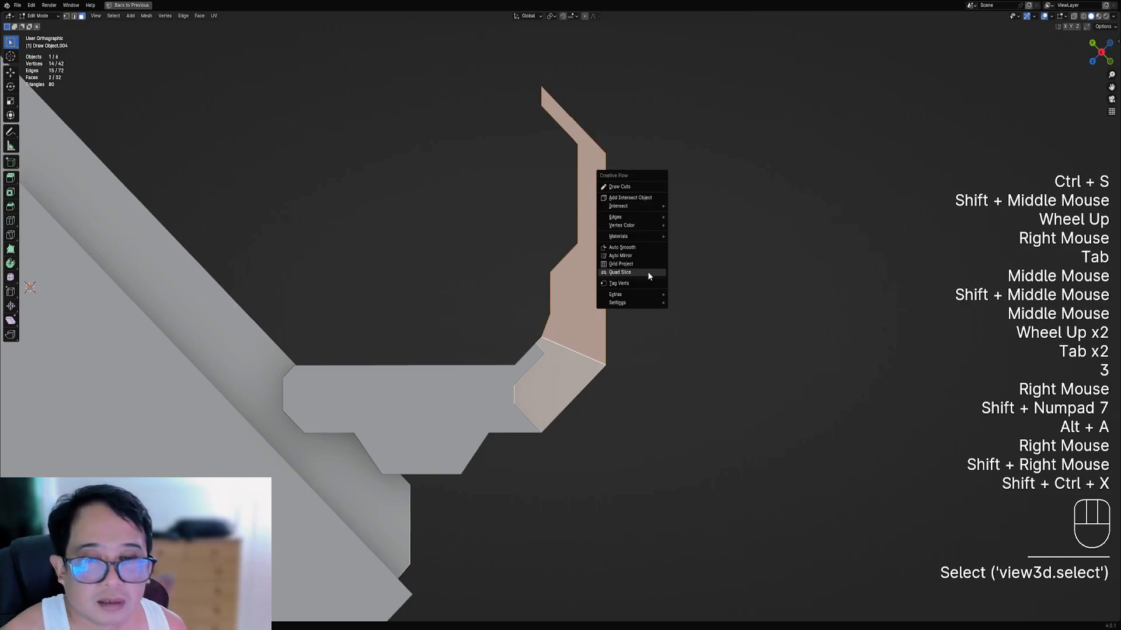
pyautogui.click(647, 271)
pyautogui.click(732, 286)
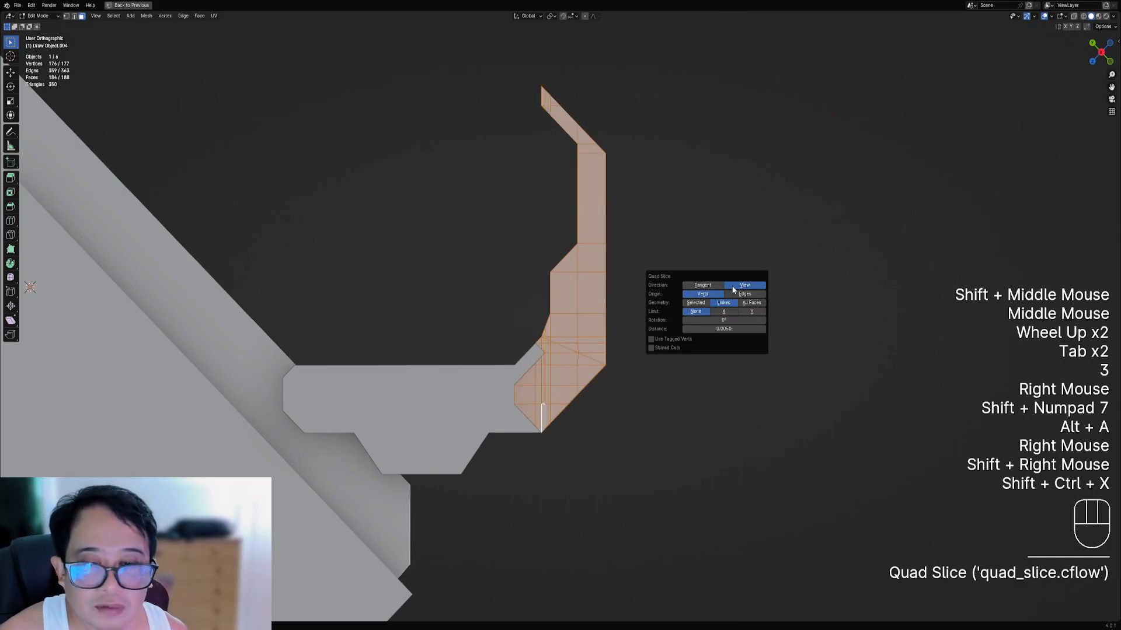
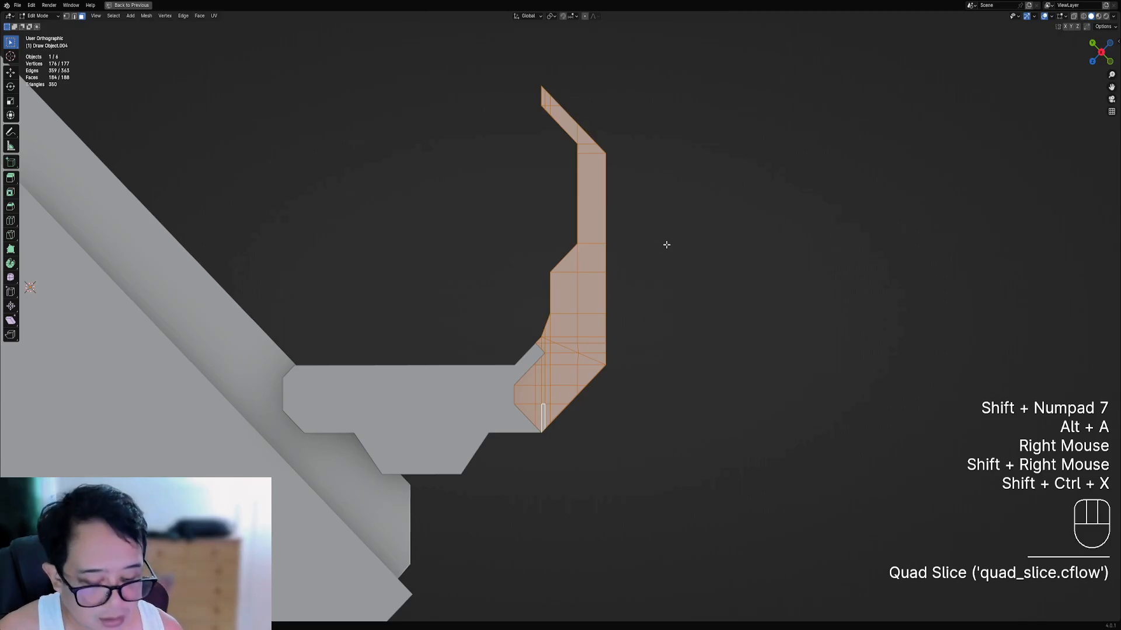
# - In right view, dissolve the slanted edge path crossing the lower leg between its inner and outer corners
pyautogui.press('KP_3')
pyautogui.scroll(2, 644, 243)
pyautogui.moveTo(642, 244); pyautogui.dragTo(553, 280, button='middle')
pyautogui.press('2')
pyautogui.scroll(1, 552, 280)
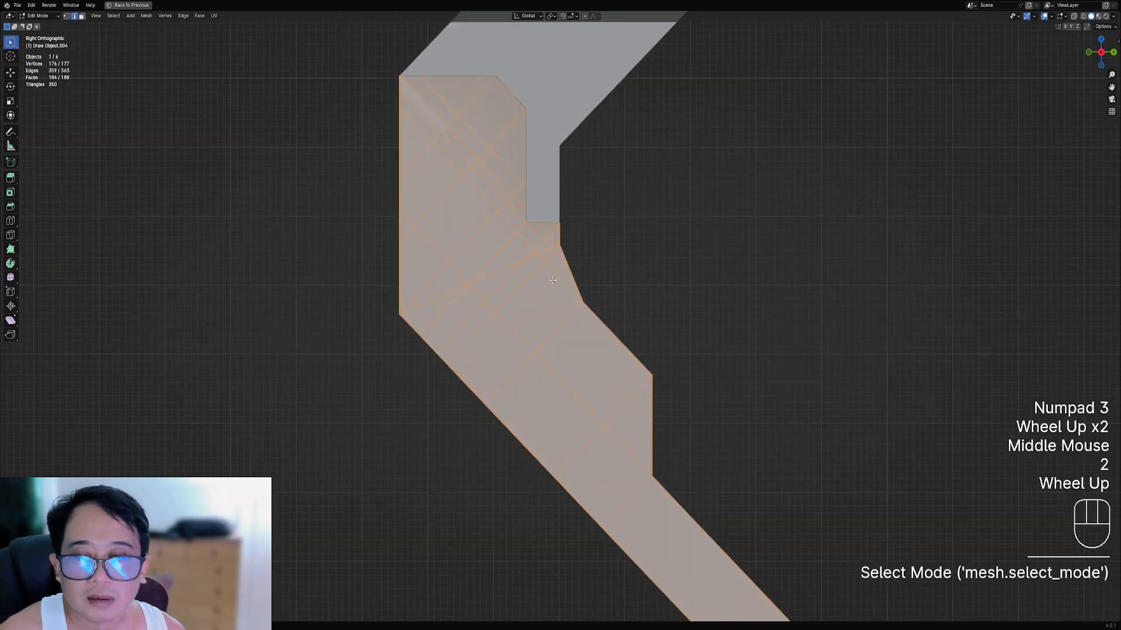
pyautogui.hotkey('alt', 'a')
pyautogui.rightClick(553, 247)
pyautogui.keyDown('ctrl'); pyautogui.rightClick(438, 293); pyautogui.keyUp('ctrl')
pyautogui.hotkey('ctrl', 'x')
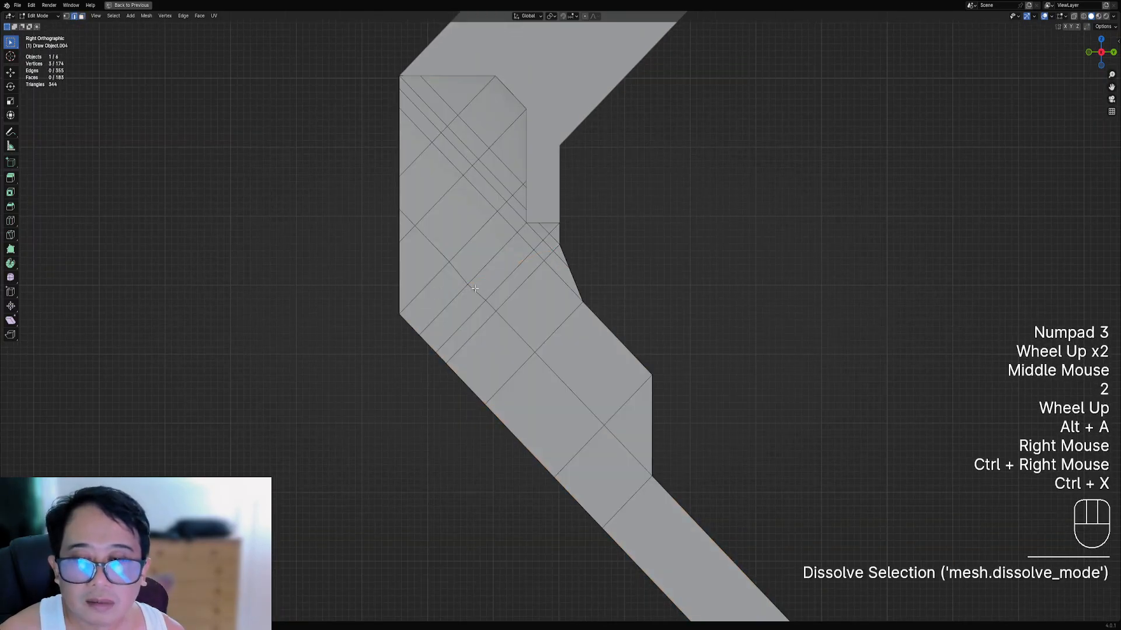
# - Dissolve the two short bent edges on the lower leg's long diagonal line and connect their end vertices directly
pyautogui.press('1')
pyautogui.scroll(-2, 484, 288)
pyautogui.scroll(3, 452, 280)
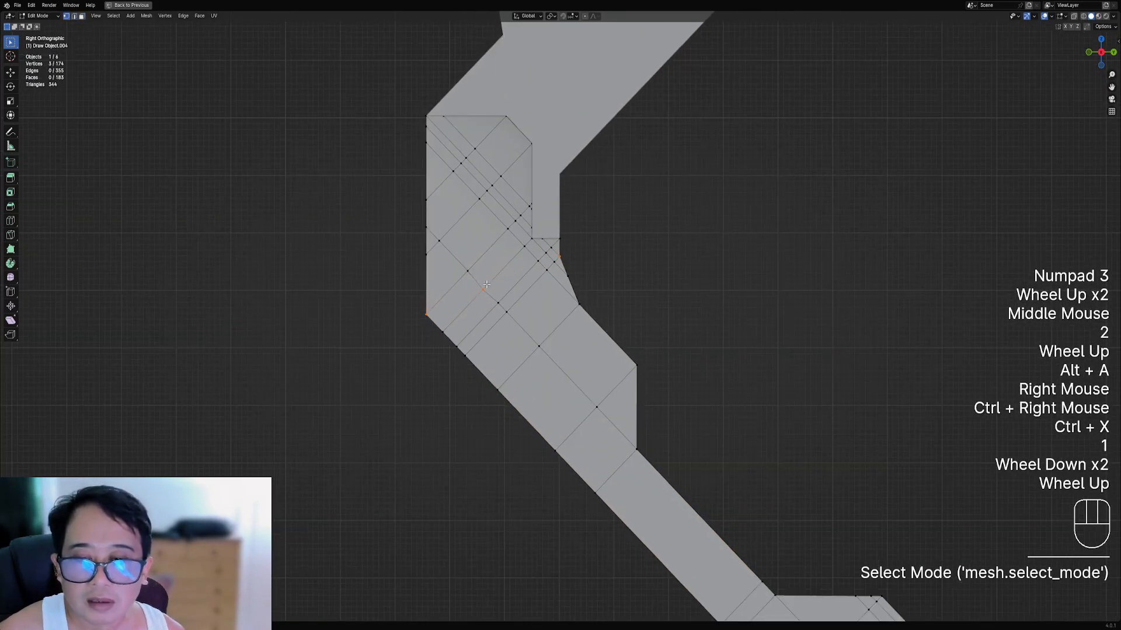
pyautogui.press('2')
pyautogui.rightClick(442, 270)
pyautogui.keyDown('shift'); pyautogui.rightClick(461, 289); pyautogui.keyUp('shift')
pyautogui.hotkey('ctrl', 'x')
pyautogui.press('1')
pyautogui.rightClick(428, 252)
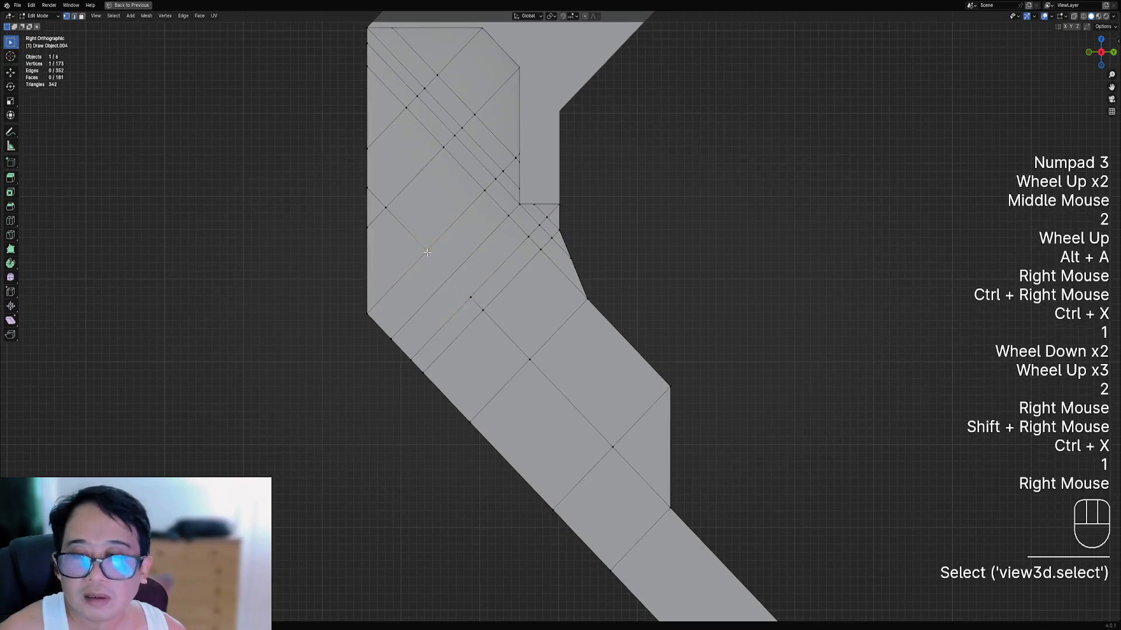
pyautogui.keyDown('shift'); pyautogui.rightClick(472, 295); pyautogui.keyUp('shift')
pyautogui.press('j')
pyautogui.hotkey('alt', 'a')
pyautogui.scroll(-2, 477, 294)
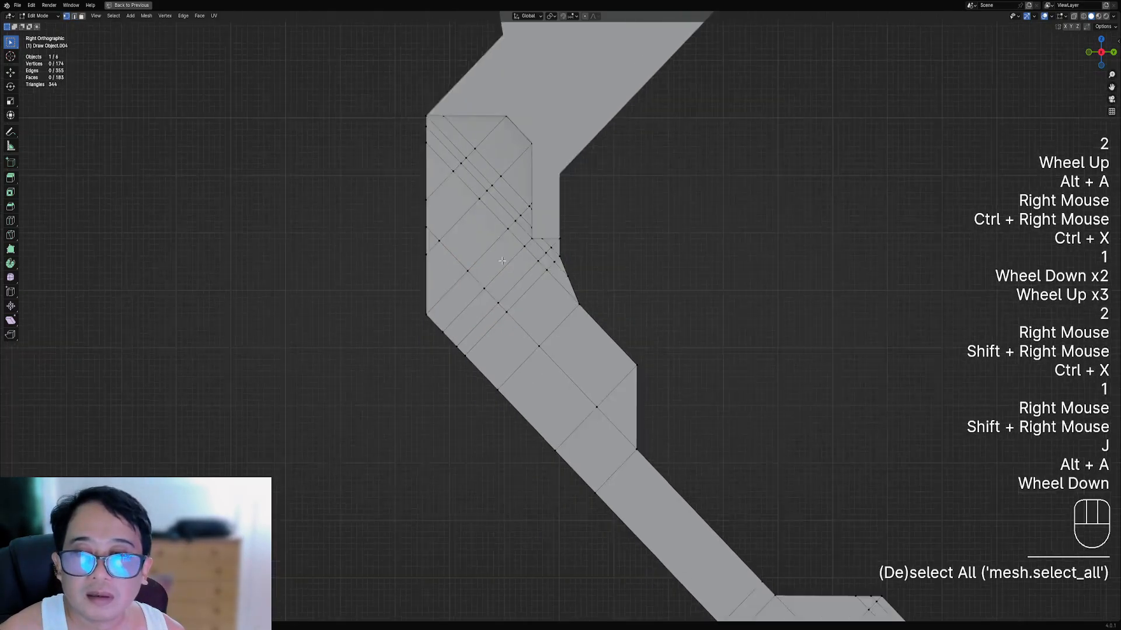
# - Dissolve the matching slanted edge path on the lower leg's opposite side
pyautogui.keyDown('shift'); pyautogui.moveTo(478, 294); pyautogui.dragTo(609, 281, button='middle'); pyautogui.keyUp('shift')
pyautogui.scroll(1, 601, 292)
pyautogui.press('2')
pyautogui.rightClick(608, 282)
pyautogui.keyDown('ctrl'); pyautogui.rightClick(489, 238); pyautogui.keyUp('ctrl')
pyautogui.hotkey('ctrl', 'x')
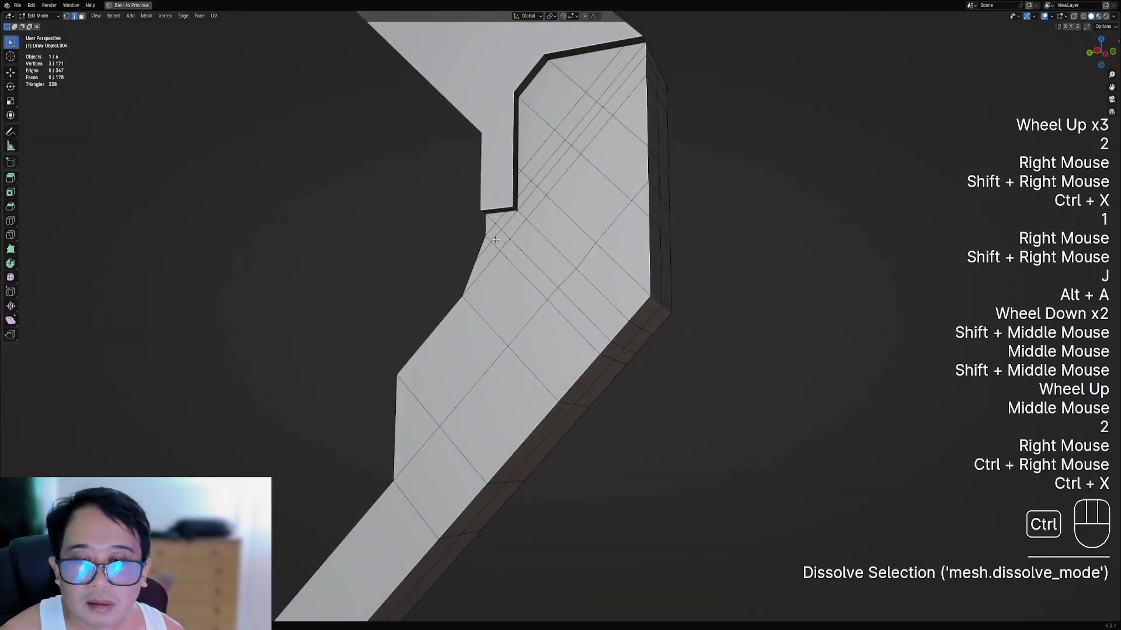
# - Dissolve the two short bent edges on the diagonal line of the lower leg's opposite side and connect their end vertices directly
pyautogui.press('1')
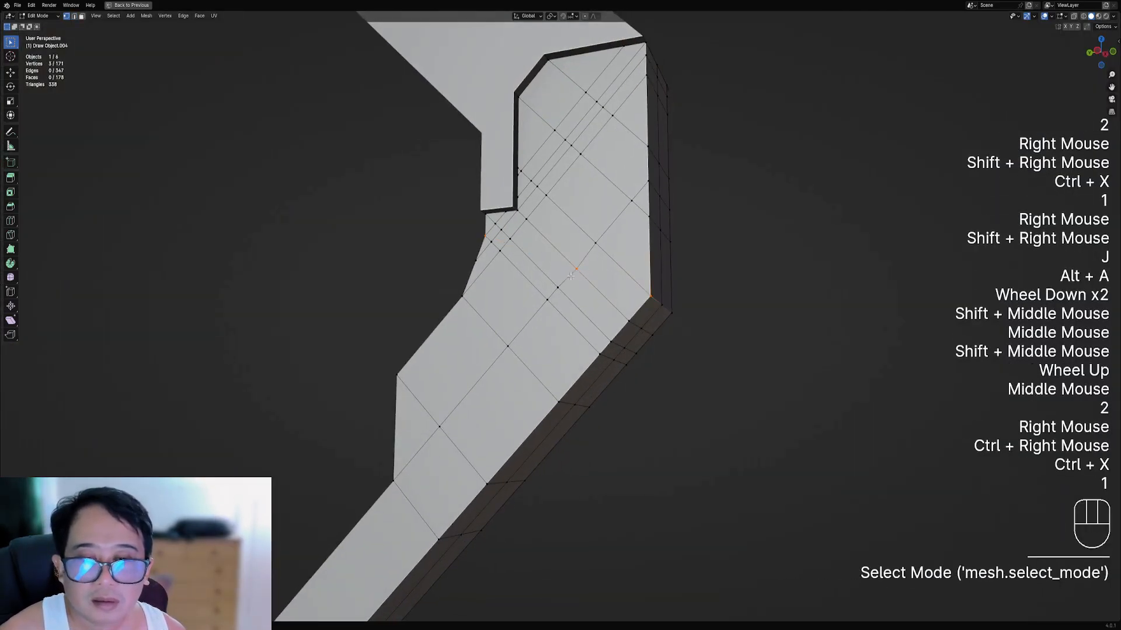
pyautogui.press('2')
pyautogui.rightClick(571, 274)
pyautogui.keyDown('shift'); pyautogui.rightClick(572, 270); pyautogui.keyUp('shift')
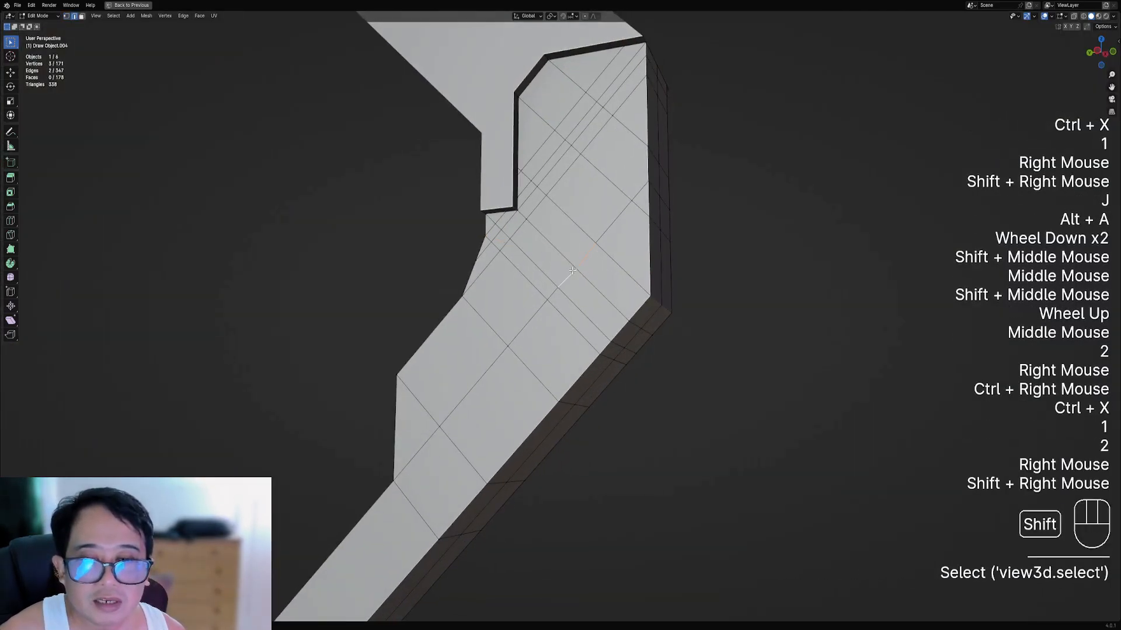
pyautogui.scroll(3, 605, 279)
pyautogui.moveTo(605, 279); pyautogui.dragTo(631, 294, button='middle')
pyautogui.scroll(-2, 640, 272)
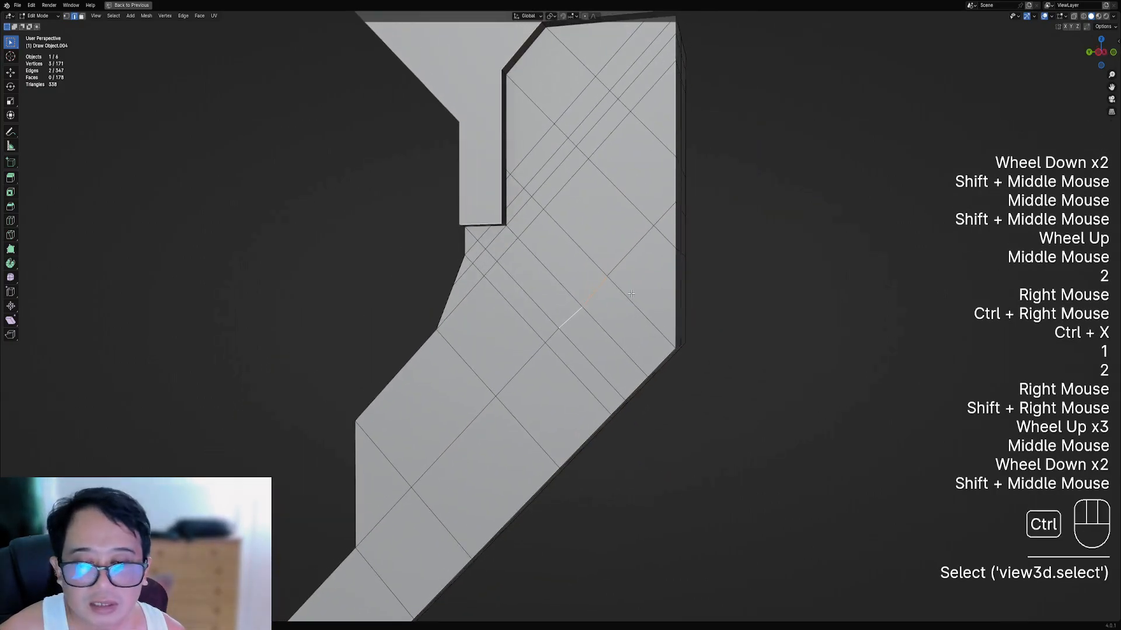
pyautogui.hotkey('ctrl', 'x')
pyautogui.press('1')
pyautogui.rightClick(607, 276)
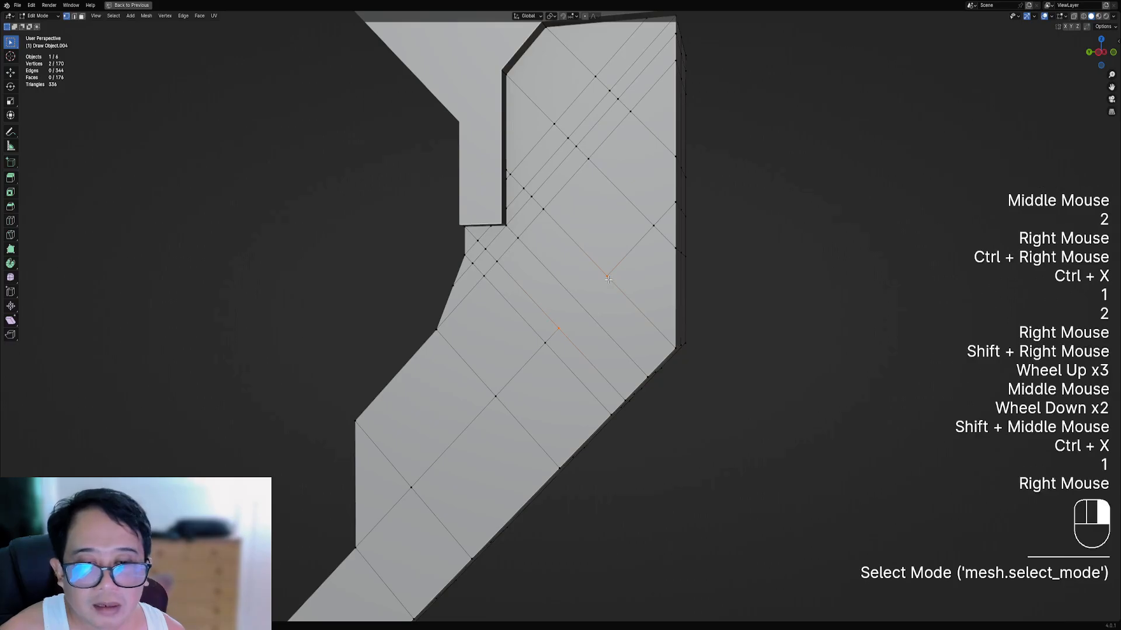
pyautogui.keyDown('shift'); pyautogui.rightClick(559, 329); pyautogui.keyUp('shift')
pyautogui.press('j')
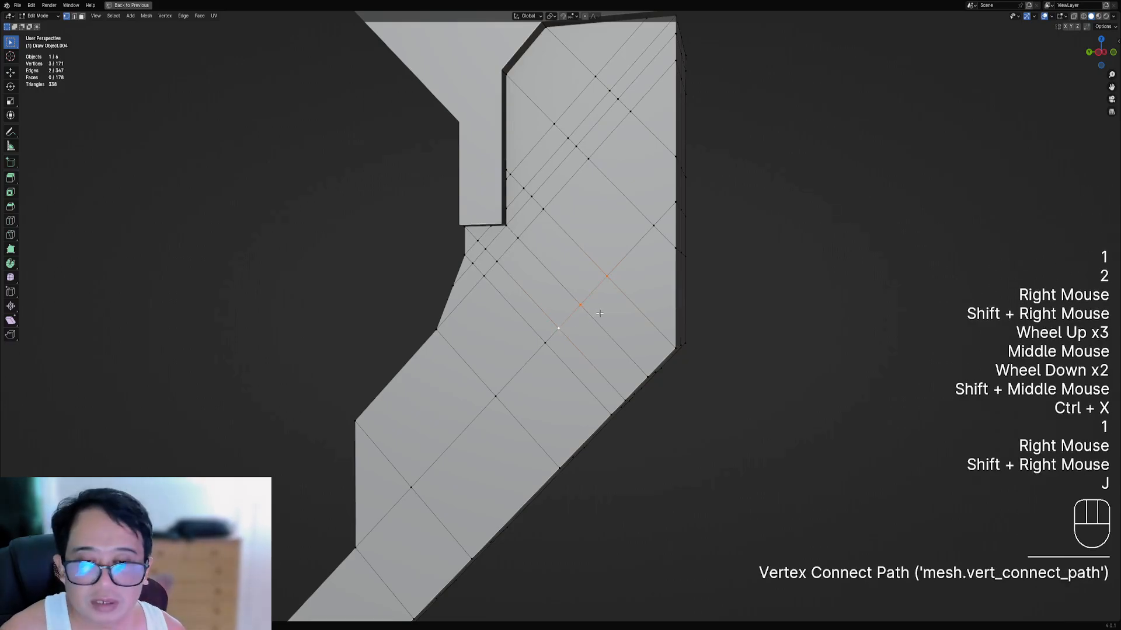
pyautogui.hotkey('alt', 'a')
pyautogui.middleClick(648, 290)
pyautogui.scroll(-2, 648, 290)
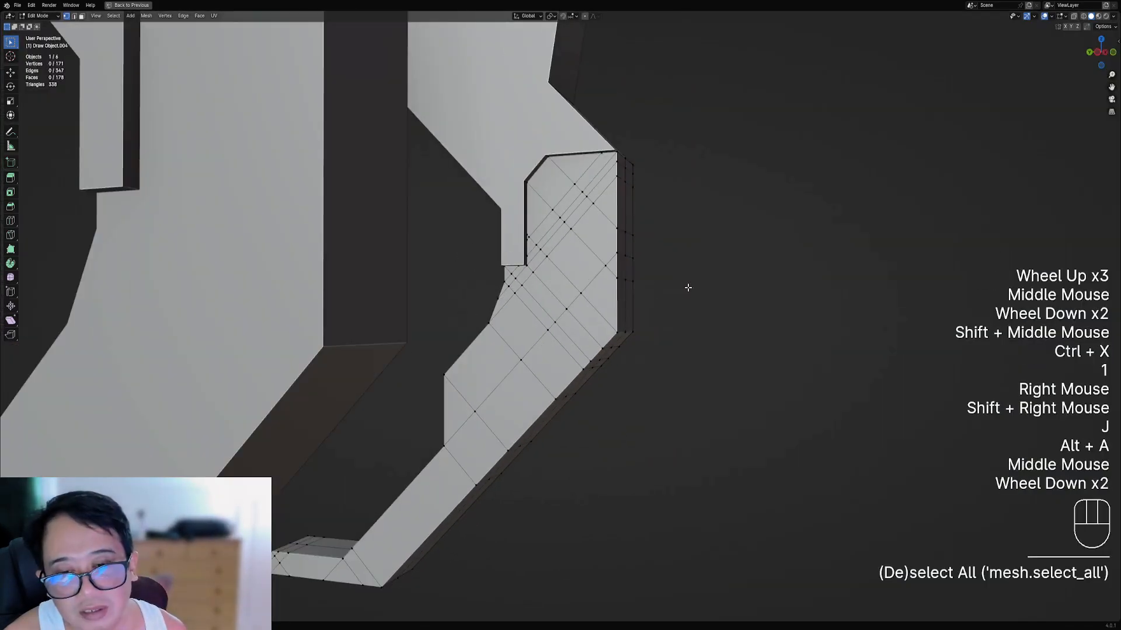
# - Dissolve the slanted edge loops crossing the foot near the toe, along with the stray edge left beside them
pyautogui.moveTo(688, 286); pyautogui.dragTo(642, 333, button='middle')
pyautogui.scroll(-1, 738, 398)
pyautogui.scroll(1, 665, 331)
pyautogui.moveTo(642, 333); pyautogui.dragTo(607, 340, button='middle')
pyautogui.scroll(1, 607, 340)
pyautogui.press('2')
pyautogui.scroll(1, 551, 292)
pyautogui.keyDown('alt'); pyautogui.keyDown('shift'); pyautogui.rightClick(542, 286); pyautogui.keyUp('shift'); pyautogui.keyUp('alt')
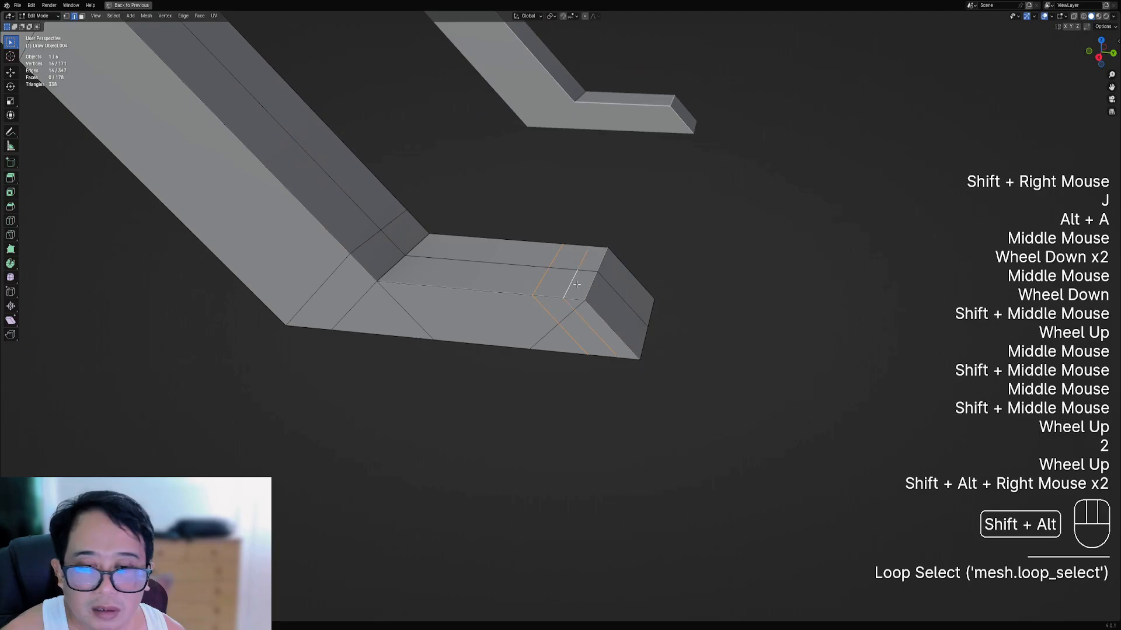
pyautogui.hotkey('ctrl', 'x')
pyautogui.rightClick(543, 287)
pyautogui.hotkey('ctrl', 'x')
# - Dissolve the leftover crosswise edges on the foot's underside and the slanted edge loop nearest the ankle
pyautogui.scroll(-2, 543, 287)
pyautogui.moveTo(543, 287); pyautogui.dragTo(575, 260, button='middle')
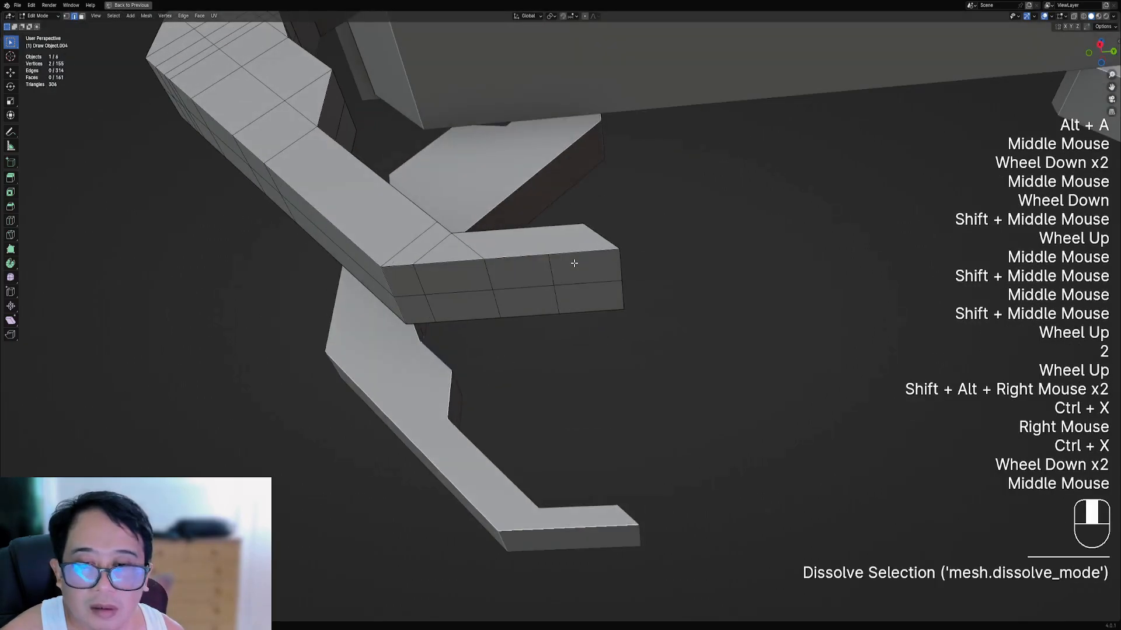
pyautogui.rightClick(552, 260)
pyautogui.keyDown('shift'); pyautogui.rightClick(555, 287); pyautogui.keyUp('shift')
pyautogui.hotkey('ctrl', 'x')
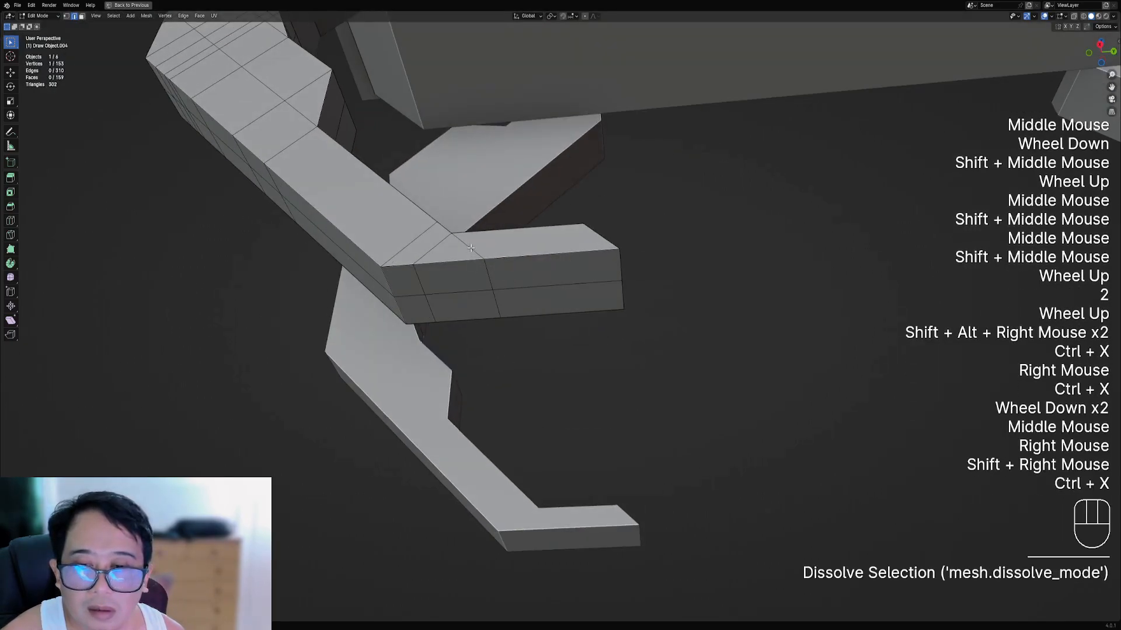
pyautogui.keyDown('alt'); pyautogui.keyDown('shift'); pyautogui.rightClick(470, 248); pyautogui.keyUp('shift'); pyautogui.keyUp('alt')
pyautogui.hotkey('ctrl', 'x')
pyautogui.moveTo(470, 248); pyautogui.dragTo(546, 280, button='middle')
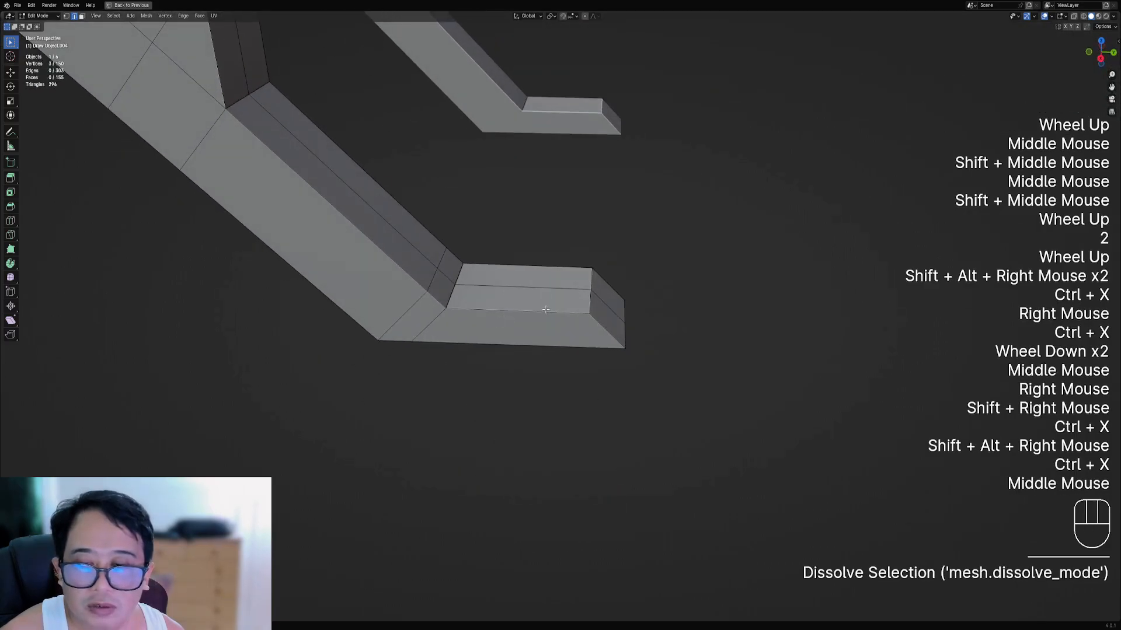
# - Add evenly spaced loop cuts across the narrow shin section between knee and ankle
pyautogui.scroll(-2, 545, 309)
pyautogui.keyDown('shift'); pyautogui.moveTo(546, 280); pyautogui.dragTo(591, 319, button='middle'); pyautogui.keyUp('shift')
pyautogui.hotkey('ctrl', 'r')
pyautogui.click(546, 272)
pyautogui.rightClick(546, 271)
pyautogui.scroll(-2, 546, 271)
pyautogui.scroll(1, 591, 320)
pyautogui.keyDown('alt'); pyautogui.scroll(1, 592, 320); pyautogui.keyUp('alt')
pyautogui.hotkey('alt', 'a')
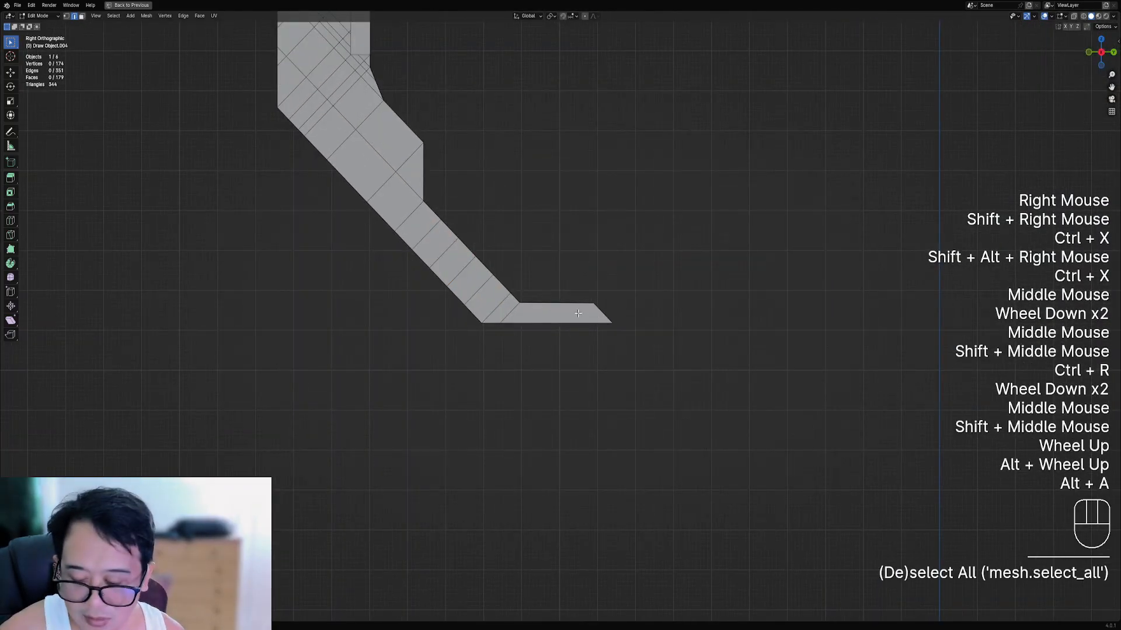
pyautogui.press('k')
pyautogui.click(531, 303)
pyautogui.press('a')
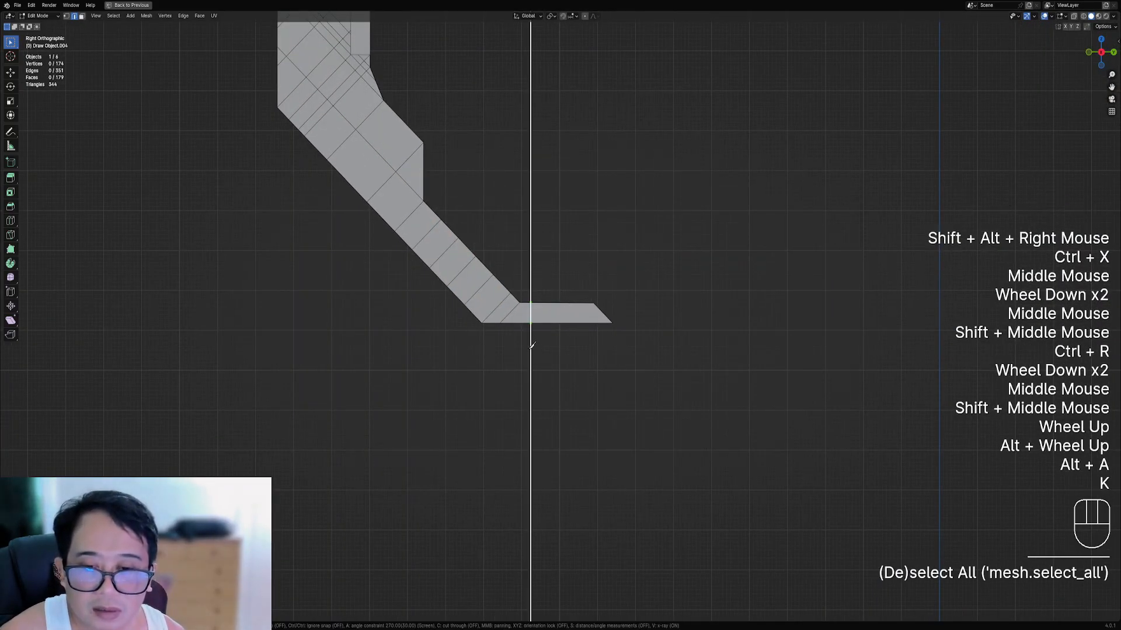
pyautogui.rightClick(583, 288)
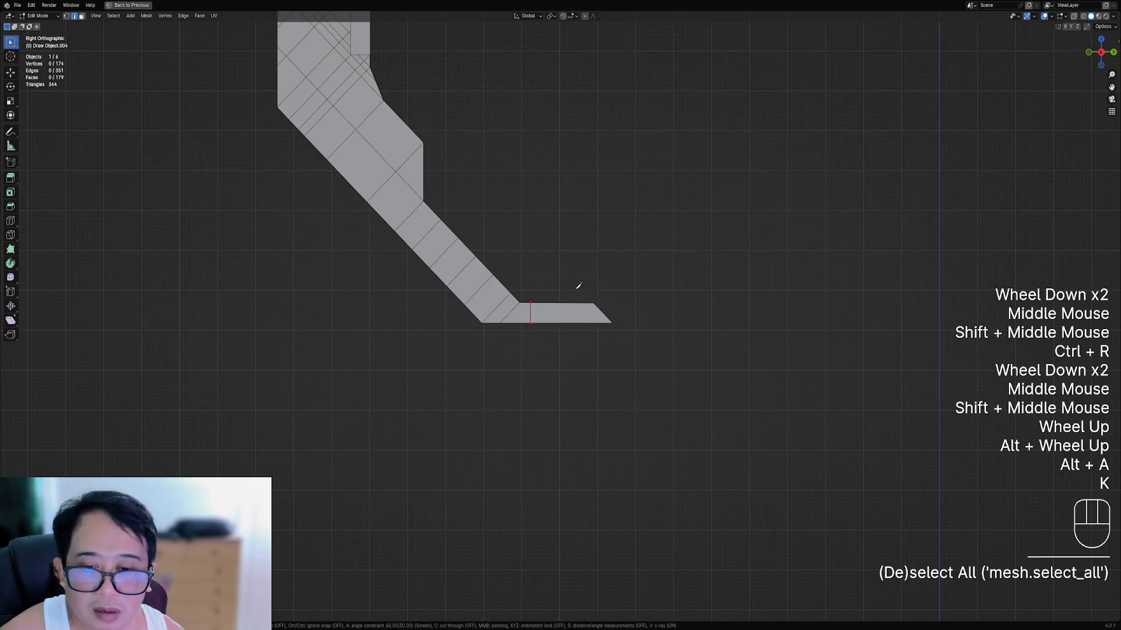
pyautogui.hotkey('ctrl', 'z')
pyautogui.click(529, 281)
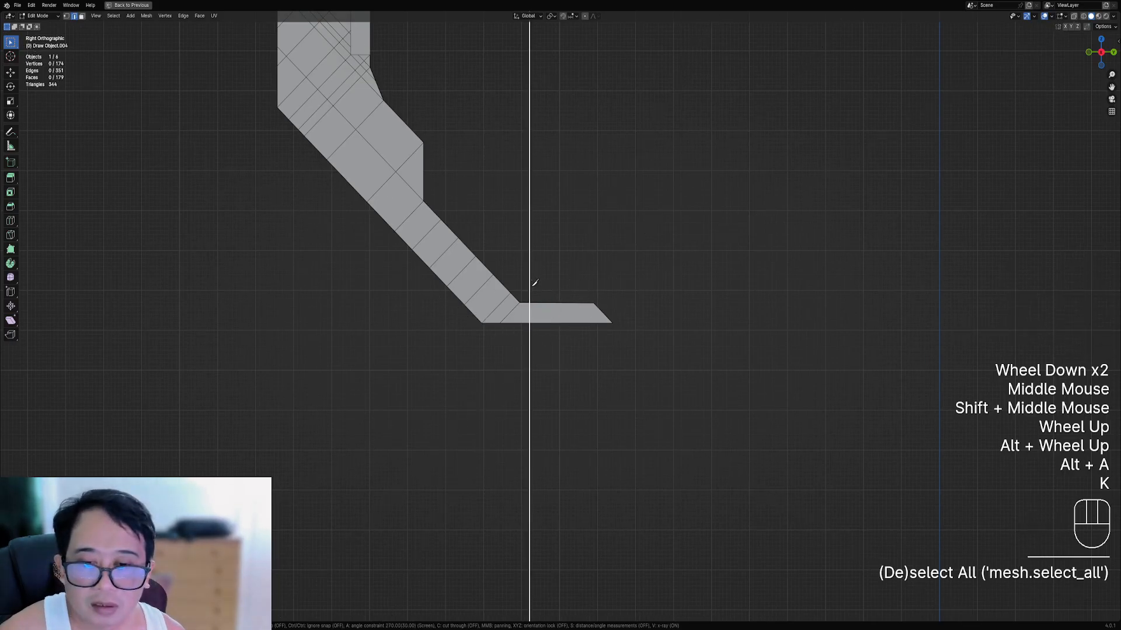
pyautogui.press('a')
pyautogui.press('c')
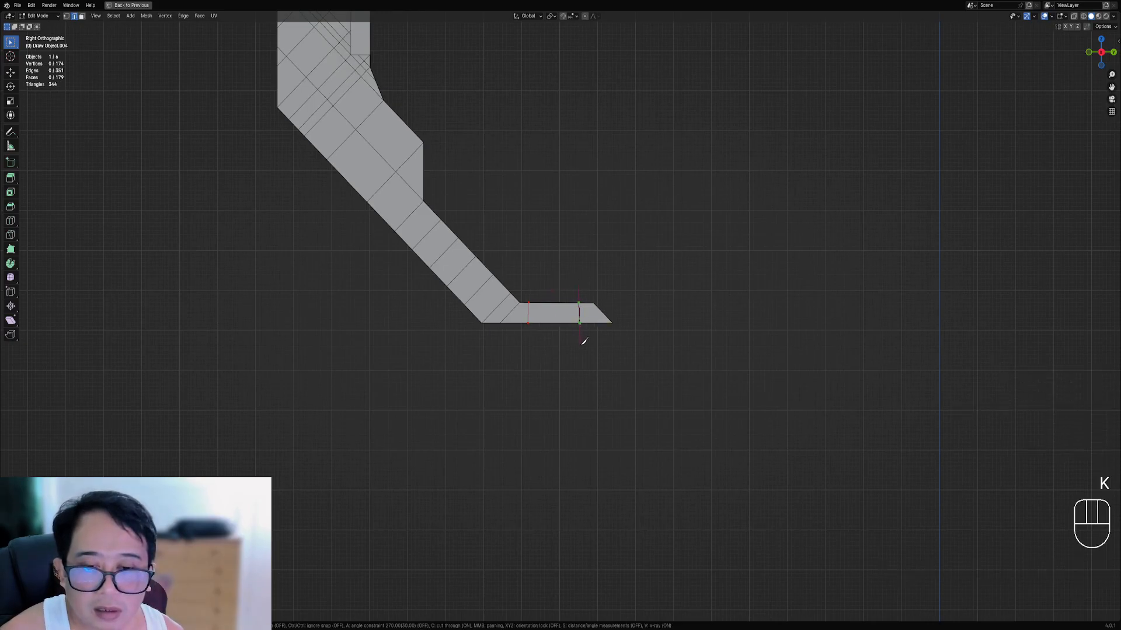
pyautogui.press('Escape')
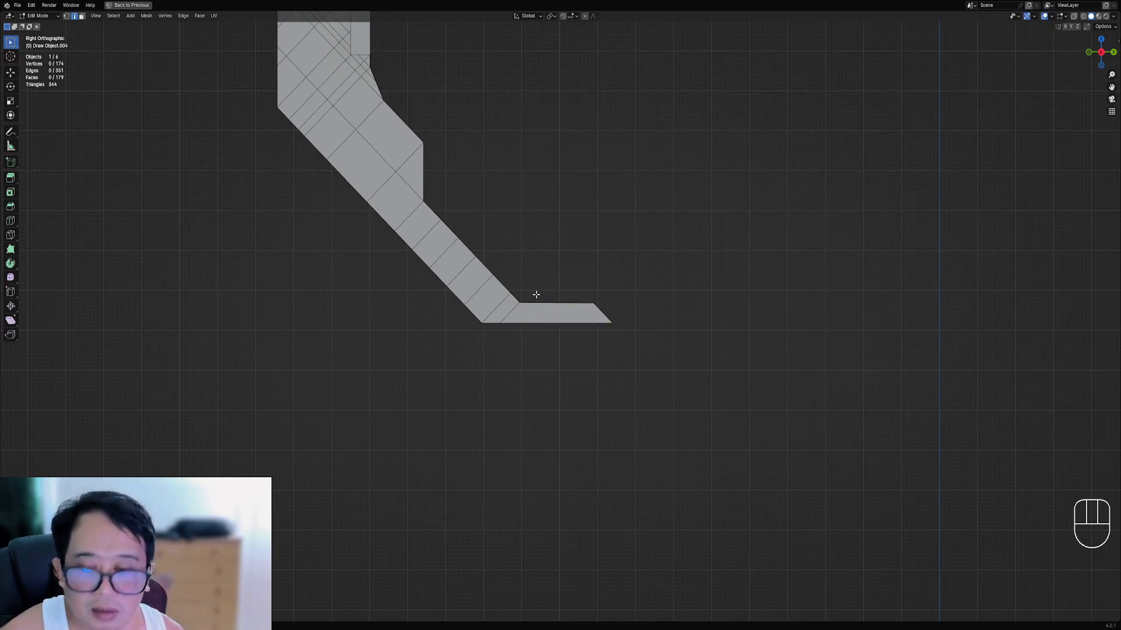
# - In right view, knife two vertical cut-through lines across the foot, one near the ankle and one near the toe
pyautogui.press('k')
pyautogui.click(530, 303)
pyautogui.press('a')
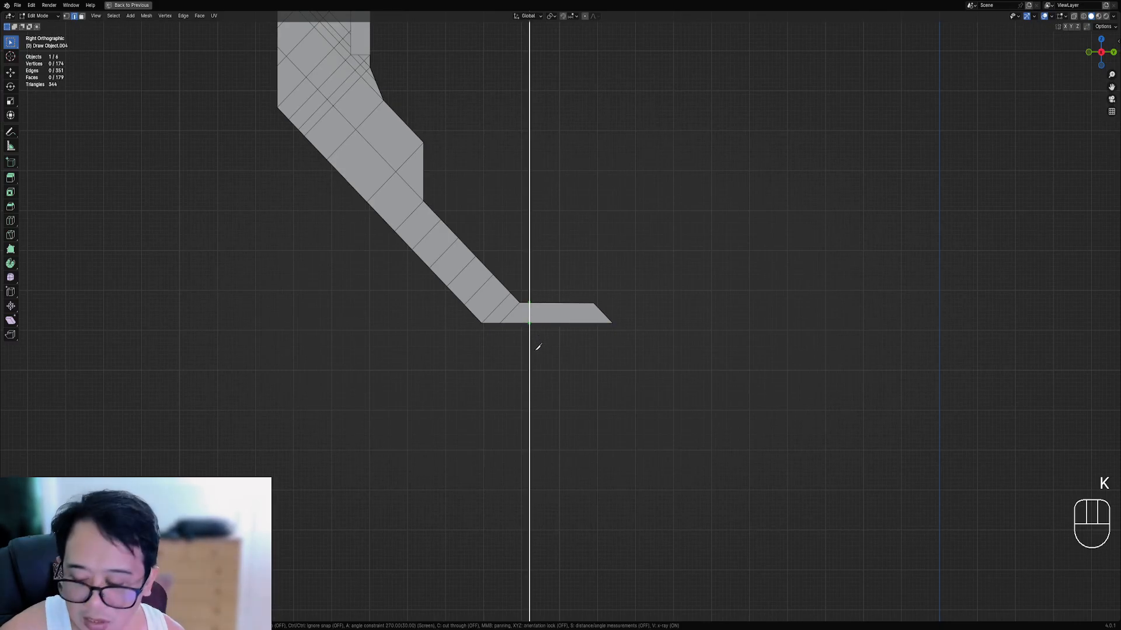
pyautogui.press('c')
pyautogui.click(536, 350)
pyautogui.rightClick(579, 294)
pyautogui.click(579, 293)
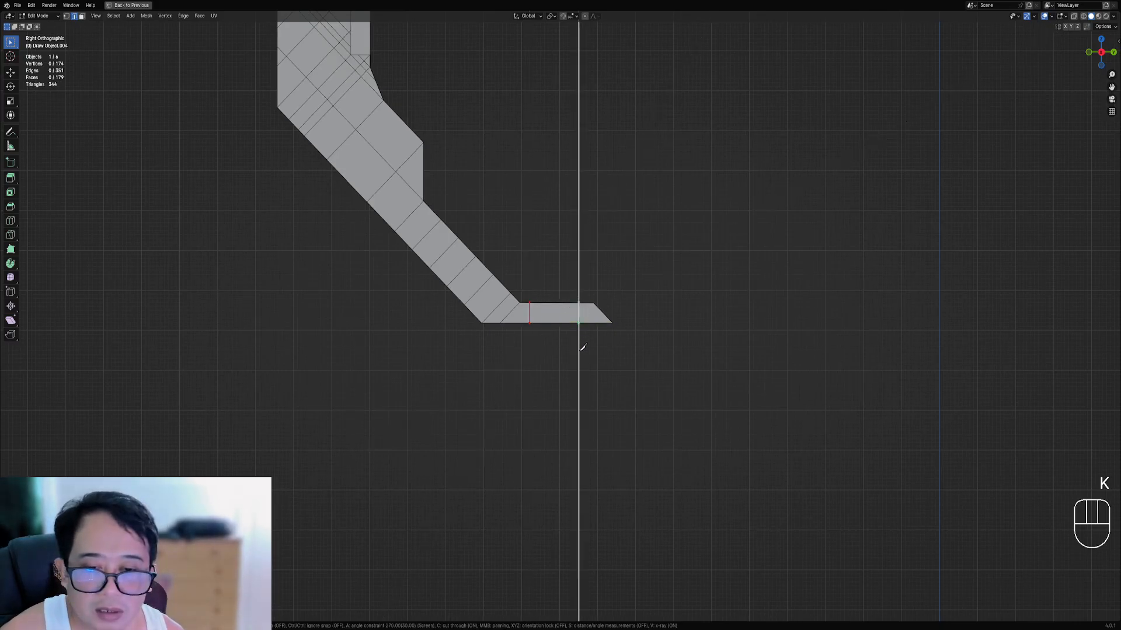
pyautogui.press('Return')
# - Add one loop cut across the middle of the foot and another across the lower leg's wide section above the shin
pyautogui.moveTo(583, 347); pyautogui.dragTo(530, 356, button='middle')
pyautogui.hotkey('ctrl', 'r')
pyautogui.hotkey('alt', 'a')
pyautogui.scroll(-2, 459, 268)
pyautogui.moveTo(530, 356); pyautogui.dragTo(538, 321, button='middle')
pyautogui.hotkey('ctrl', 'r')
pyautogui.doubleClick(536, 315)
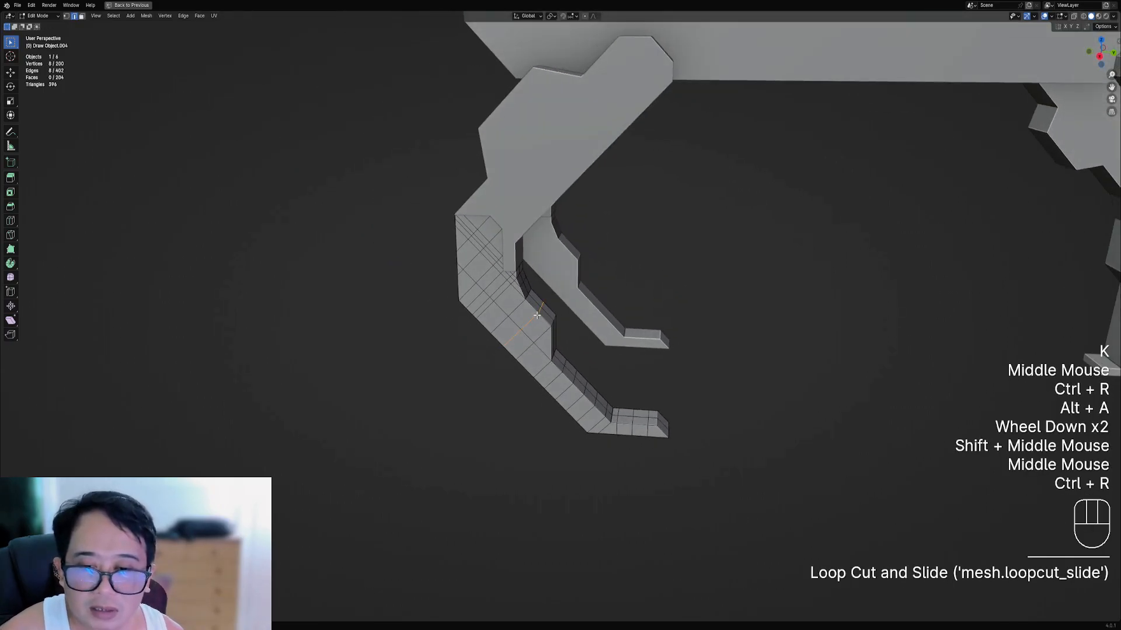
# - Dissolve the stray slanted edge path on the foot's side near the toe and the leftover edge on its underside
pyautogui.hotkey('alt', 'a')
pyautogui.moveTo(596, 365); pyautogui.dragTo(617, 314, button='middle')
pyautogui.scroll(3, 617, 314)
pyautogui.rightClick(530, 320)
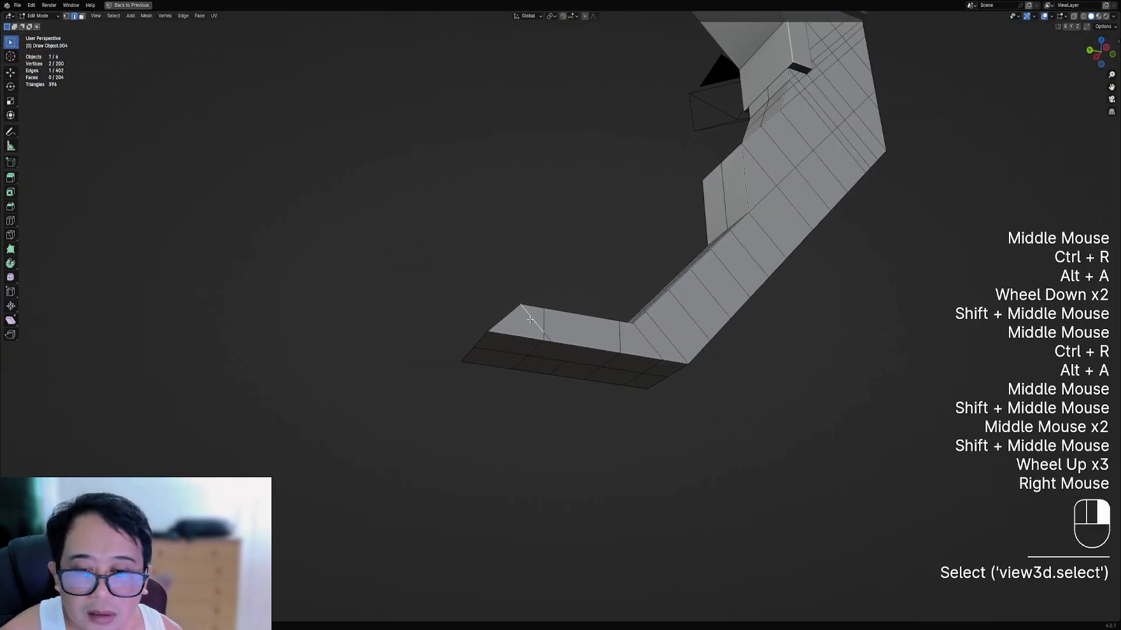
pyautogui.keyDown('ctrl'); pyautogui.rightClick(549, 338); pyautogui.keyUp('ctrl')
pyautogui.hotkey('ctrl', 'x')
pyautogui.rightClick(565, 370)
pyautogui.hotkey('ctrl', 'x')
pyautogui.moveTo(565, 370); pyautogui.dragTo(600, 408, button='middle')
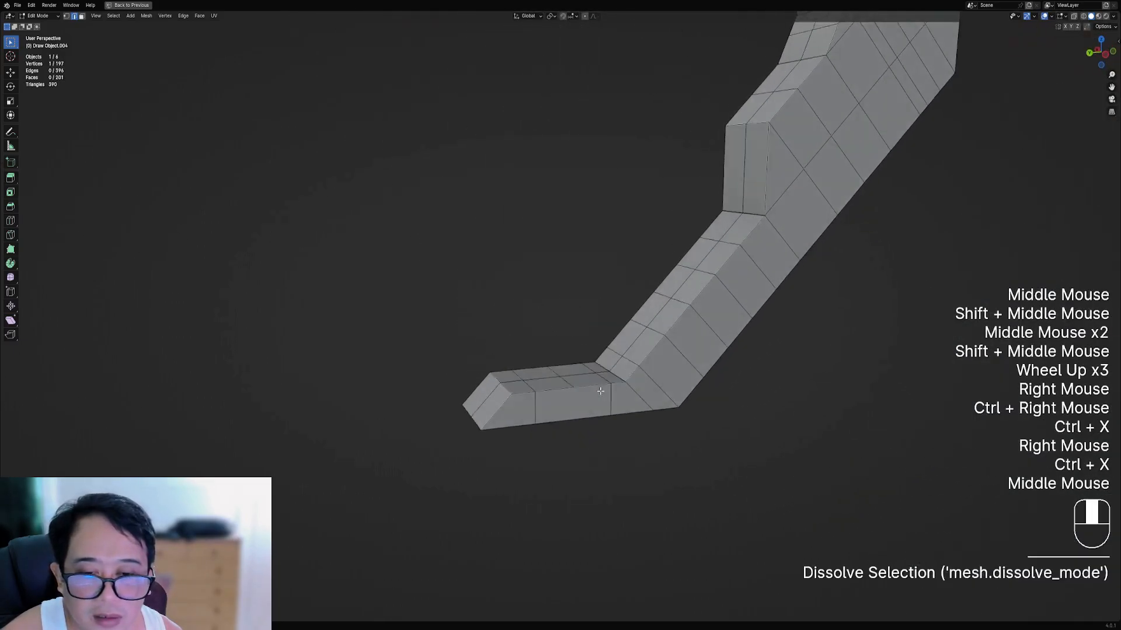
# - Connect the middle vertices across the foot's side face to complete its crosswise edge line, and save the file
pyautogui.moveTo(578, 411); pyautogui.dragTo(572, 417, button='right')
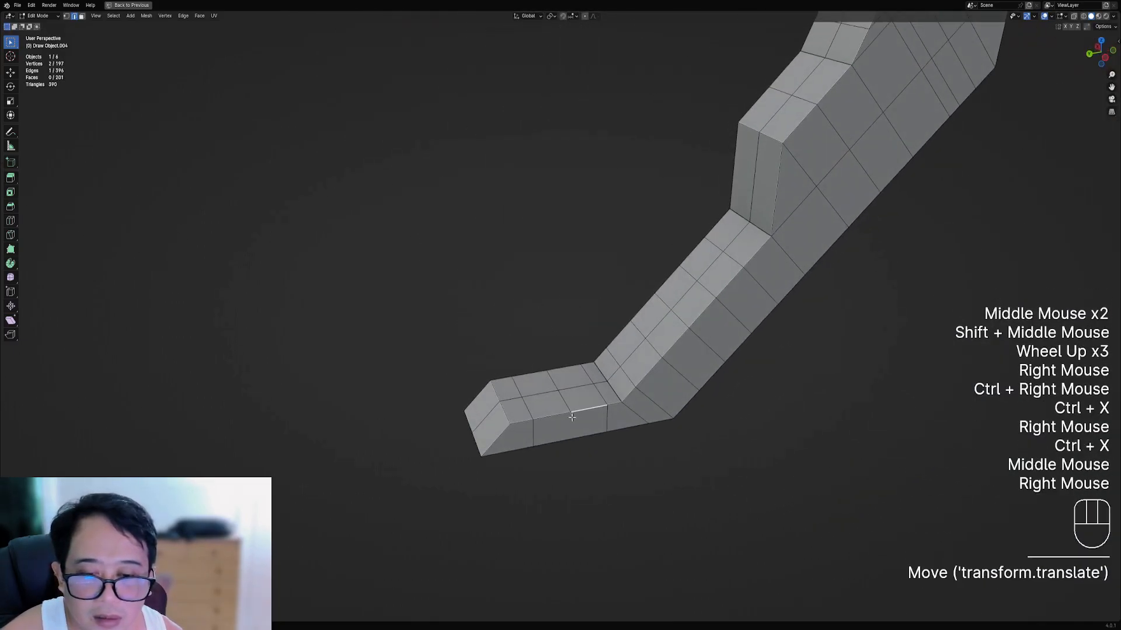
pyautogui.hotkey('ctrl', 'z')
pyautogui.press('1')
pyautogui.rightClick(573, 416)
pyautogui.moveTo(572, 417); pyautogui.dragTo(625, 417, button='middle')
pyautogui.keyDown('shift'); pyautogui.rightClick(601, 369); pyautogui.keyUp('shift')
pyautogui.press('j')
pyautogui.hotkey('alt', 'a')
pyautogui.scroll(-1, 636, 349)
pyautogui.moveTo(636, 349); pyautogui.dragTo(652, 380, button='middle')
pyautogui.scroll(-1, 646, 365)
pyautogui.hotkey('ctrl', 's')
pyautogui.scroll(2, 642, 359)
pyautogui.scroll(-1, 636, 350)
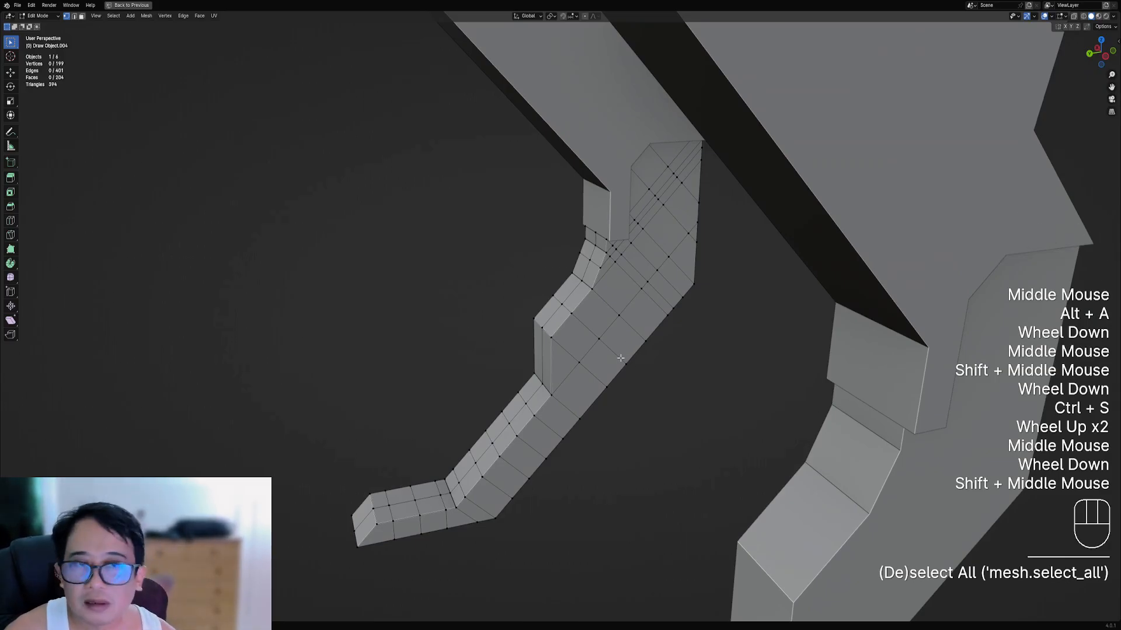
# - Isolate the lower leg object by hiding every unselected object, and return to editing its mesh
pyautogui.moveTo(621, 356); pyautogui.dragTo(563, 307, button='middle')
pyautogui.scroll(1, 544, 317)
pyautogui.scroll(1, 544, 317)
pyautogui.press('Tab')
pyautogui.hotkey('shift', 'h')
pyautogui.press('Tab')
pyautogui.scroll(1, 563, 307)
# - Dissolve the diagonal edge loop that crosses the lower leg's top face and runs down both sides
pyautogui.press('2')
pyautogui.rightClick(579, 196)
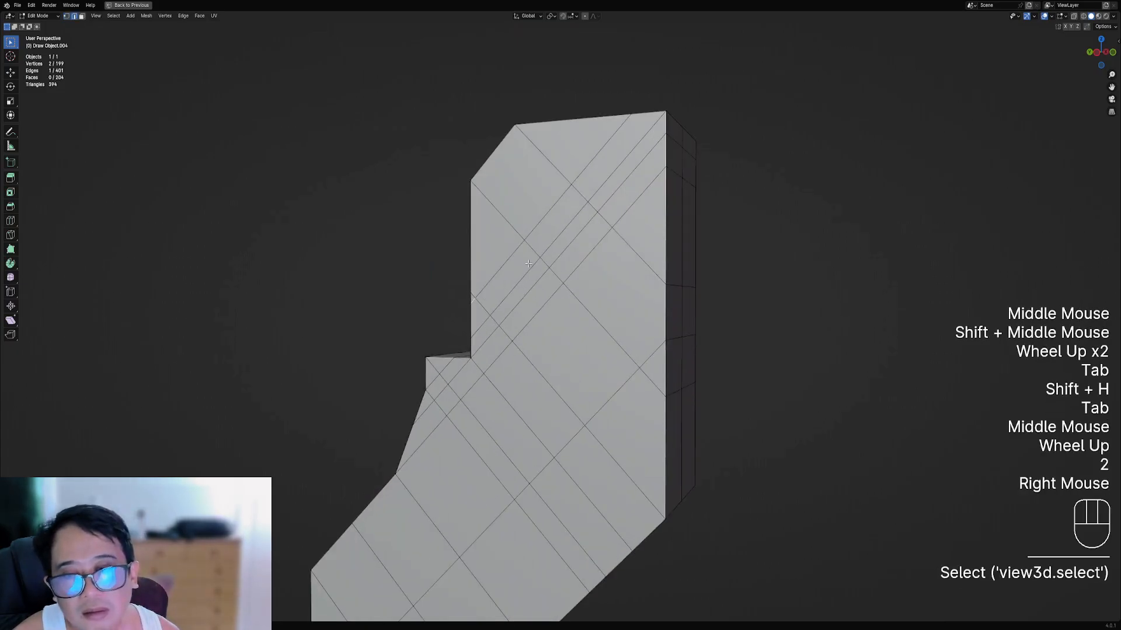
pyautogui.scroll(-1, 579, 196)
pyautogui.moveTo(588, 185); pyautogui.dragTo(588, 219, button='middle')
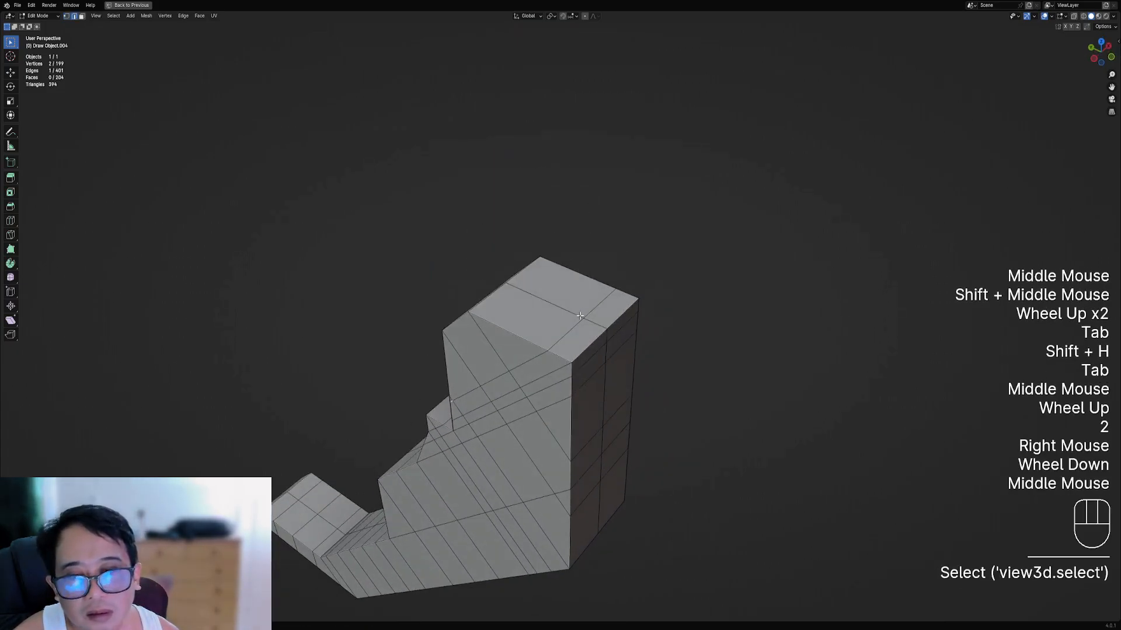
pyautogui.hotkey('alt', 'a')
pyautogui.keyDown('alt'); pyautogui.keyDown('shift'); pyautogui.rightClick(548, 336); pyautogui.keyUp('shift'); pyautogui.keyUp('alt')
pyautogui.scroll(-1, 548, 337)
pyautogui.moveTo(549, 337); pyautogui.dragTo(624, 318, button='middle')
pyautogui.hotkey('ctrl', 'x')
pyautogui.scroll(1, 625, 318)
pyautogui.moveTo(625, 319); pyautogui.dragTo(627, 331, button='middle')
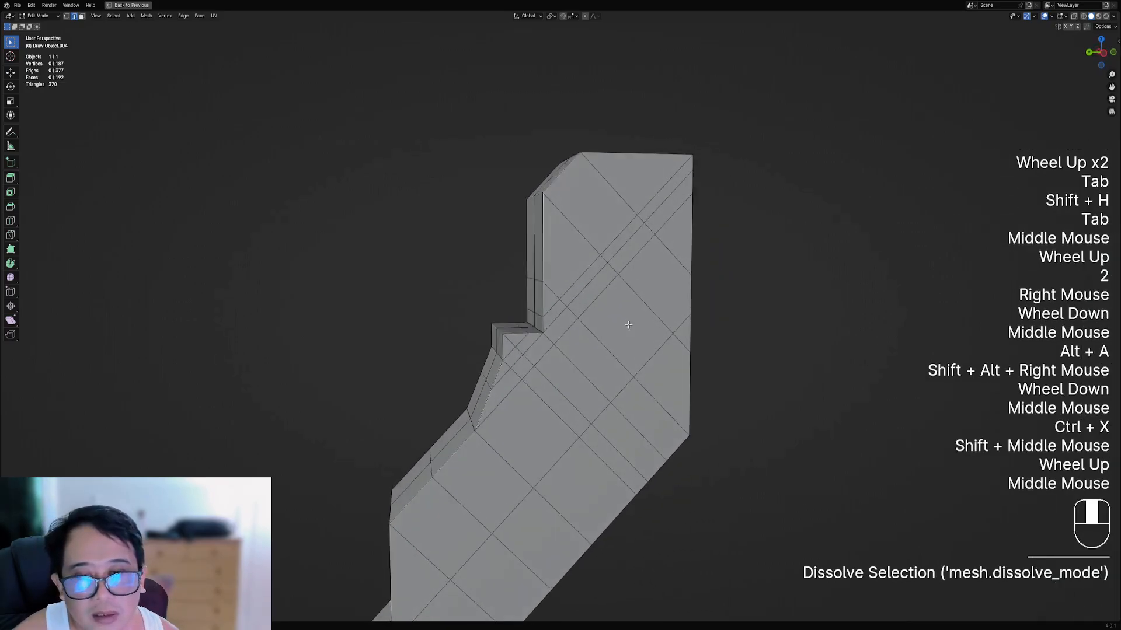
# - Dissolve the diagonal edge line running from the lower leg's top rear corner down its sides
pyautogui.keyDown('alt'); pyautogui.keyDown('shift'); pyautogui.rightClick(645, 222); pyautogui.keyUp('shift'); pyautogui.keyUp('alt')
pyautogui.moveTo(645, 221); pyautogui.dragTo(643, 216, button='middle')
pyautogui.keyDown('shift'); pyautogui.rightClick(643, 216); pyautogui.keyUp('shift')
pyautogui.keyDown('shift'); pyautogui.rightClick(643, 216); pyautogui.keyUp('shift')
pyautogui.hotkey('ctrl', 'x')
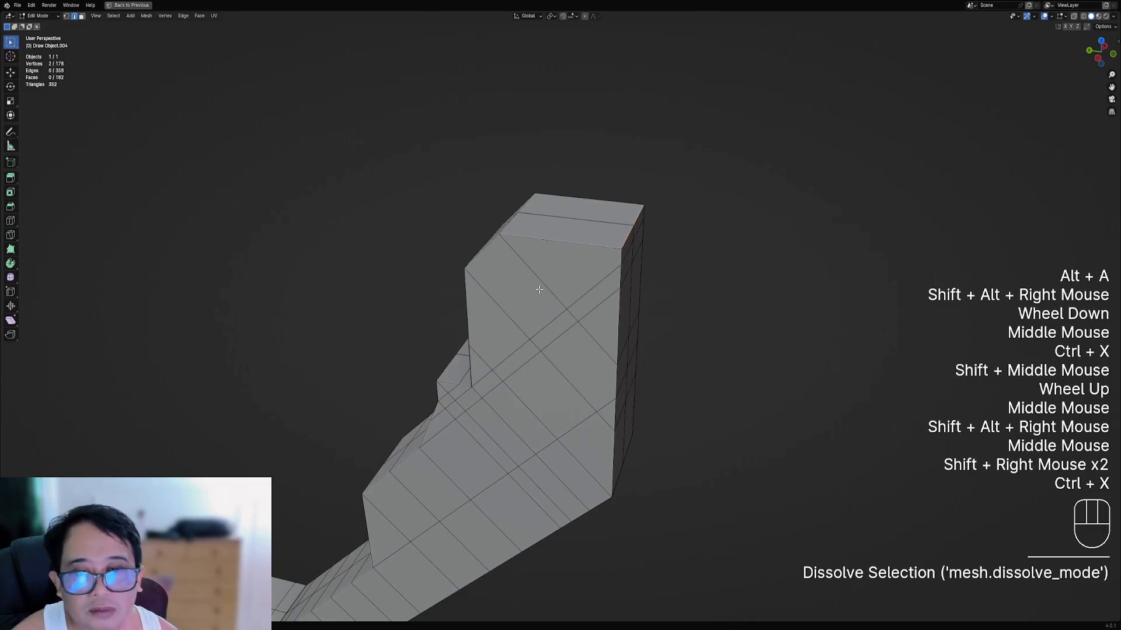
# - Dissolve the edge loop running from the small ledge's top face diagonally down to the lower leg's rear edge
pyautogui.moveTo(538, 289); pyautogui.dragTo(589, 282, button='middle')
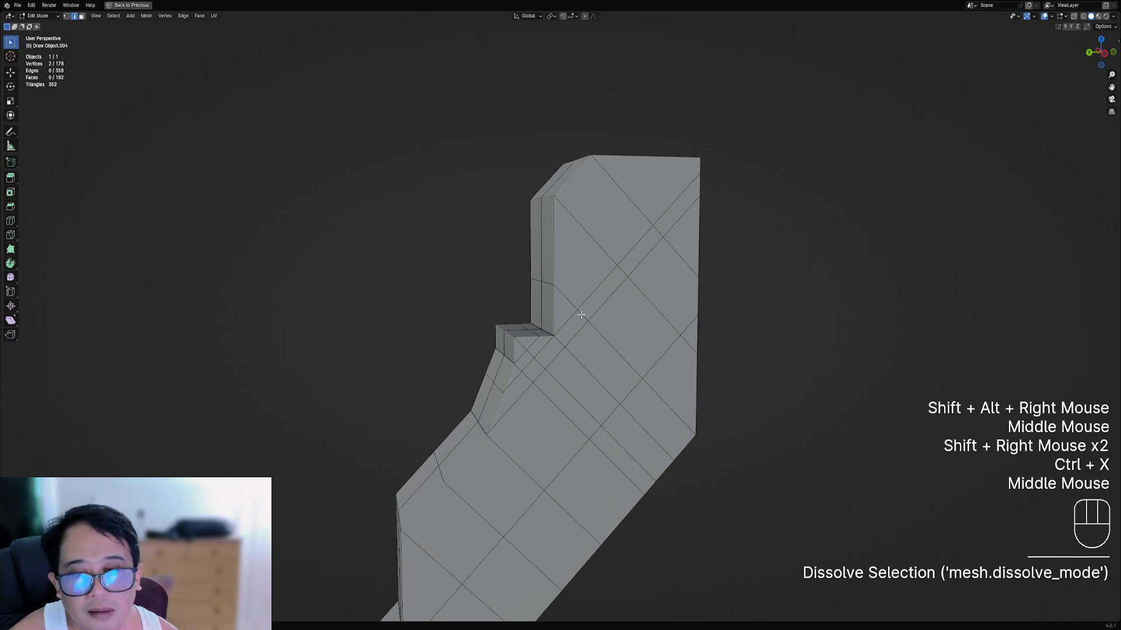
pyautogui.moveTo(549, 355); pyautogui.dragTo(553, 349, button='middle')
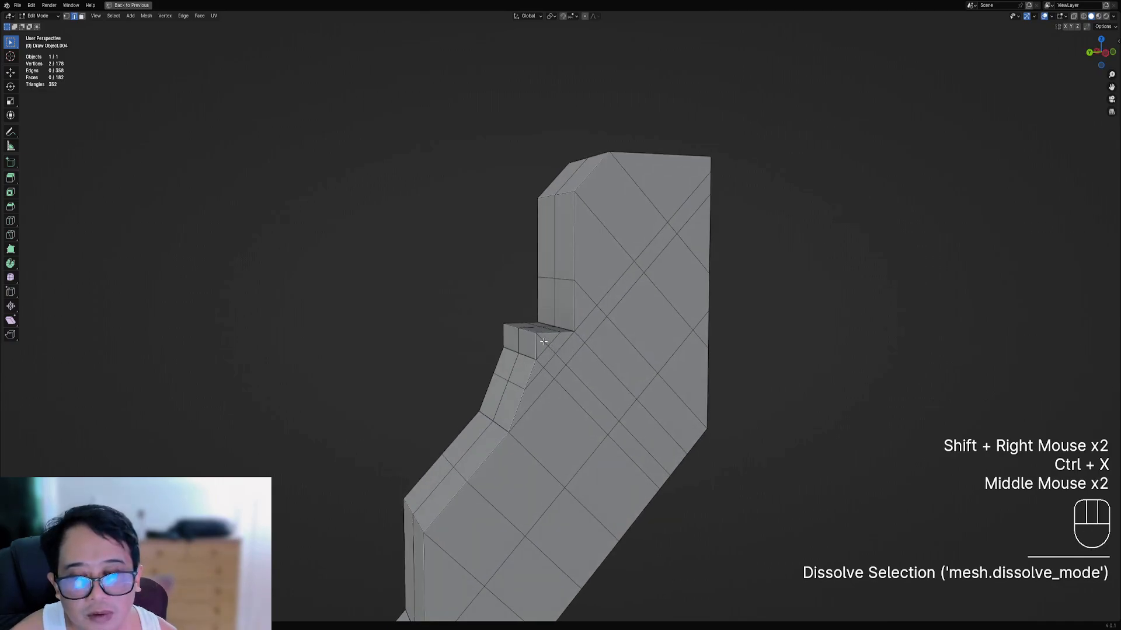
pyautogui.keyDown('alt'); pyautogui.keyDown('shift'); pyautogui.rightClick(543, 342); pyautogui.keyUp('shift'); pyautogui.keyUp('alt')
pyautogui.keyDown('shift'); pyautogui.rightClick(560, 320); pyautogui.keyUp('shift')
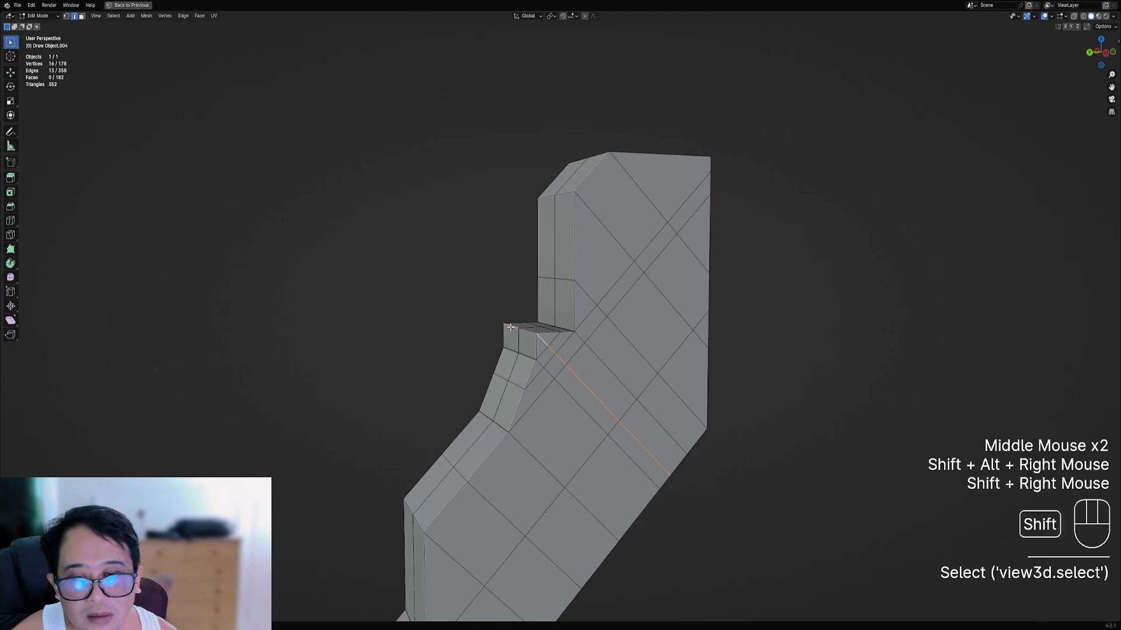
pyautogui.keyDown('shift'); pyautogui.rightClick(561, 320); pyautogui.keyUp('shift')
pyautogui.hotkey('ctrl', 'x')
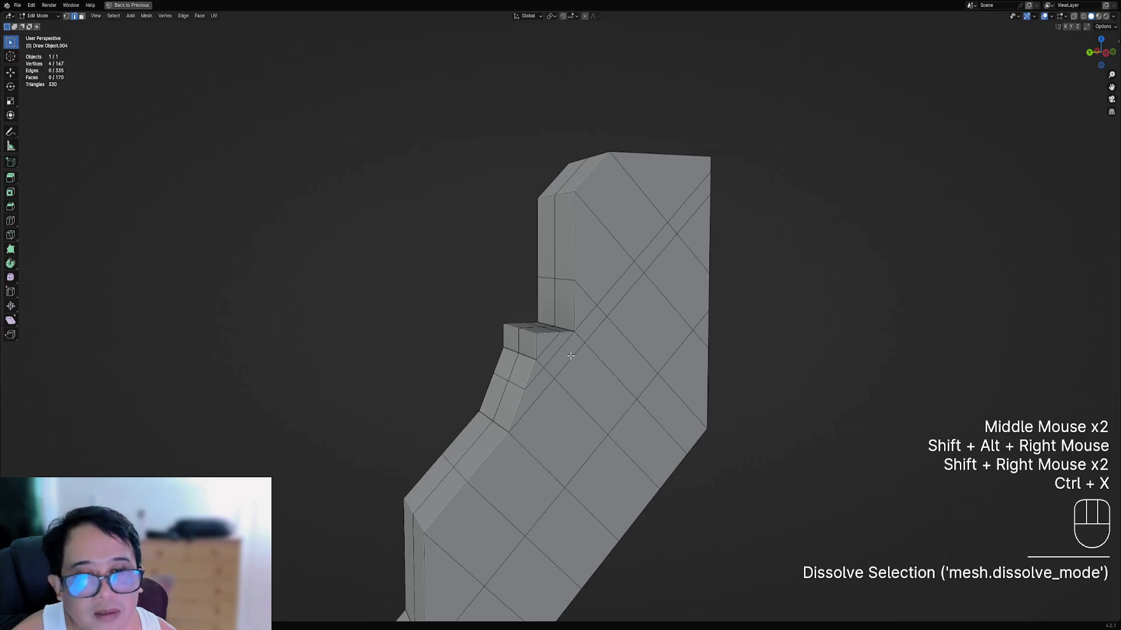
# - Dissolve the edge path crossing the front face just below the ledge, including its short diagonal segments on the sides
pyautogui.scroll(-1, 570, 355)
pyautogui.moveTo(570, 355); pyautogui.dragTo(630, 355, button='middle')
pyautogui.keyDown('shift'); pyautogui.scroll(1, 631, 356); pyautogui.keyUp('shift')
pyautogui.scroll(3, 631, 355)
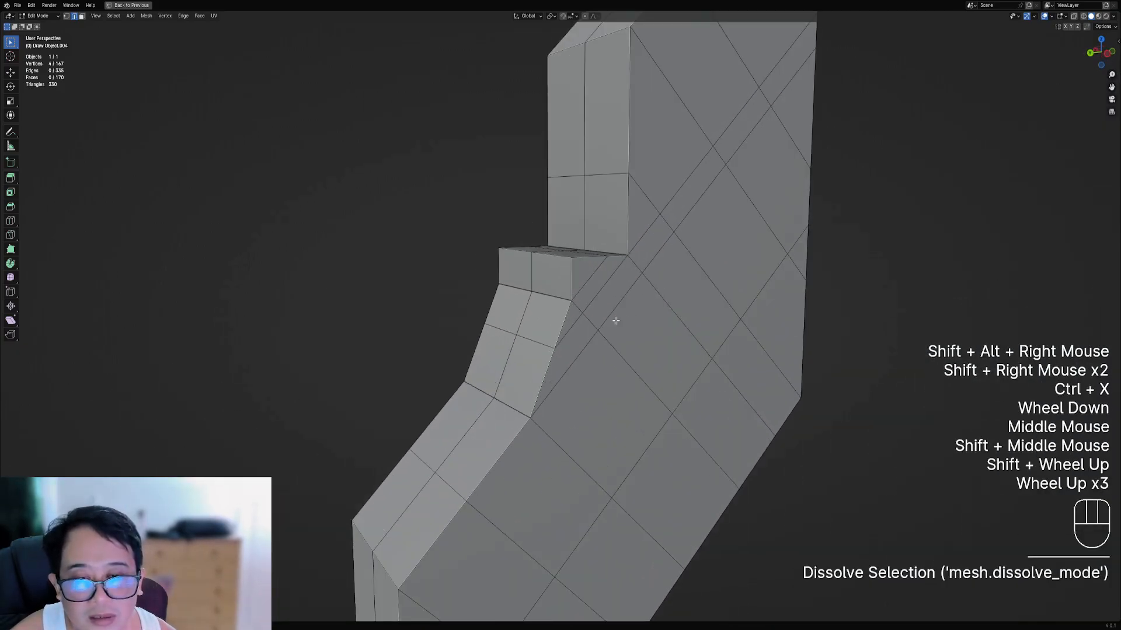
pyautogui.rightClick(567, 331)
pyautogui.keyDown('ctrl'); pyautogui.rightClick(505, 330); pyautogui.keyUp('ctrl')
pyautogui.moveTo(505, 330); pyautogui.dragTo(390, 315, button='middle')
pyautogui.keyDown('ctrl'); pyautogui.rightClick(669, 286); pyautogui.keyUp('ctrl')
pyautogui.hotkey('ctrl', 'x')
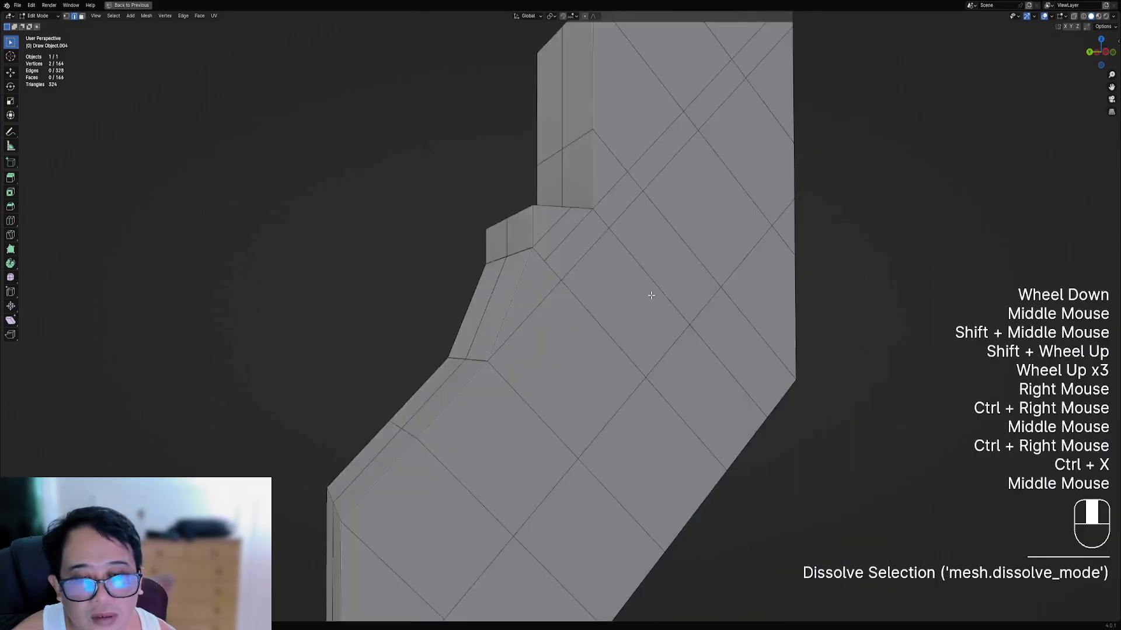
pyautogui.scroll(-2, 677, 300)
pyautogui.scroll(-1, 653, 306)
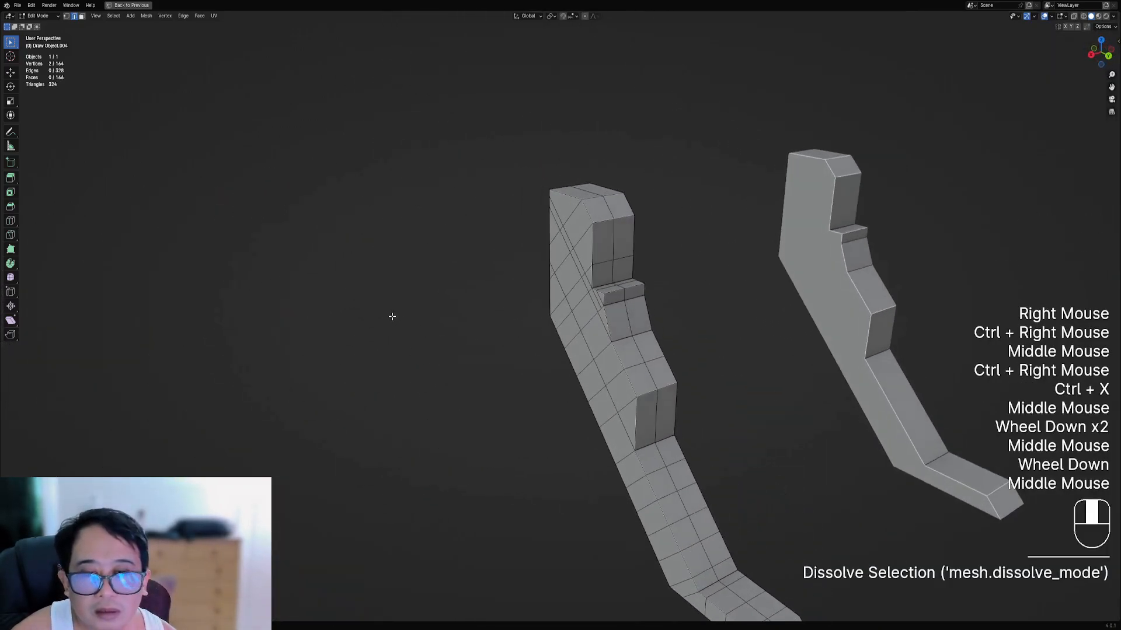
# - Dissolve the centre edge loop running lengthwise around the lower leg
pyautogui.hotkey('alt', 'a')
pyautogui.keyDown('alt'); pyautogui.keyDown('shift'); pyautogui.rightClick(609, 235); pyautogui.keyUp('shift'); pyautogui.keyUp('alt')
pyautogui.keyDown('shift'); pyautogui.moveTo(671, 235); pyautogui.dragTo(612, 260, button='middle'); pyautogui.keyUp('shift')
pyautogui.scroll(1, 613, 261)
pyautogui.hotkey('ctrl', 'x')
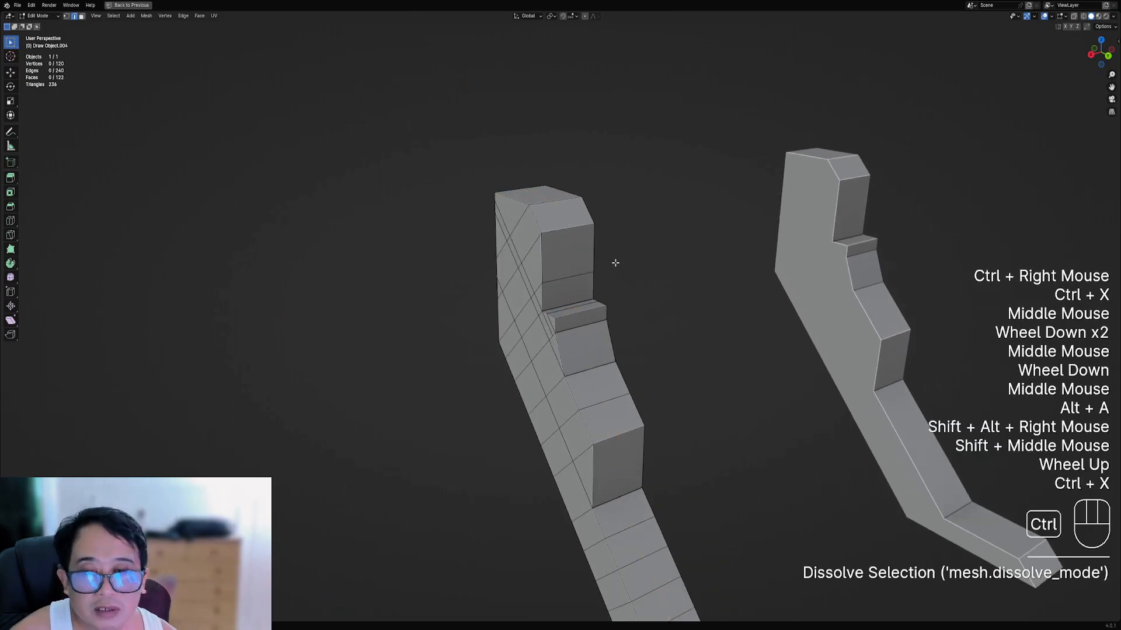
# - Add two evenly spaced edge loops running lengthwise around the lower leg
pyautogui.hotkey('ctrl', 'r')
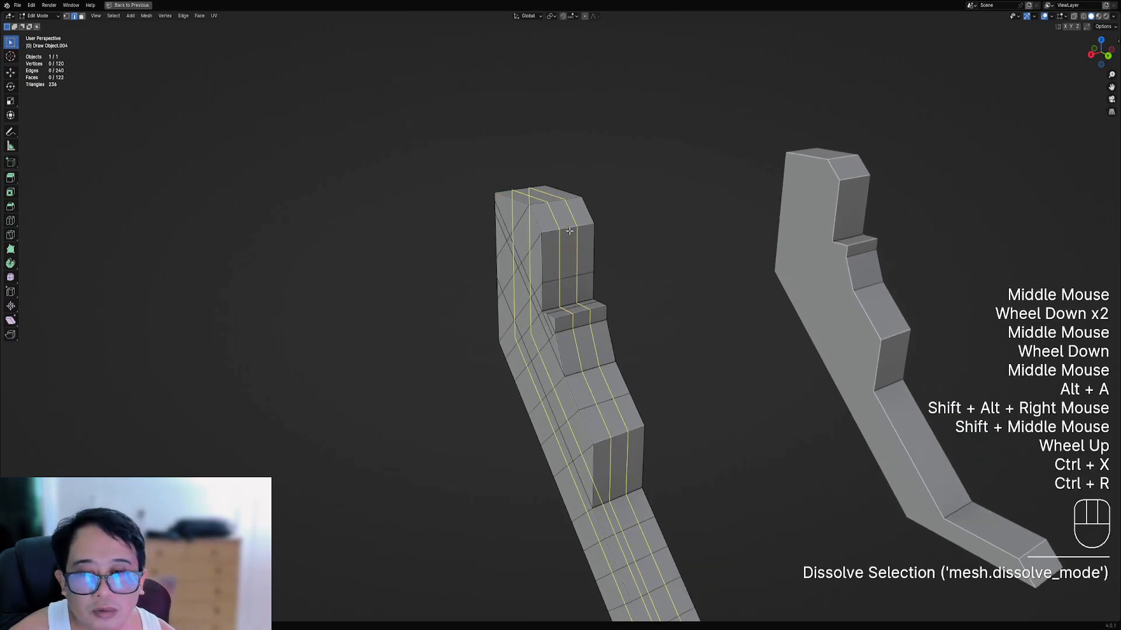
pyautogui.click(569, 231)
pyautogui.hotkey('alt', 'a')
pyautogui.scroll(-2, 569, 231)
pyautogui.moveTo(569, 231); pyautogui.dragTo(569, 281, button='middle')
# - Dissolve the edge path crossing the lower leg's rear face, including its short diagonal end segments on both sides
pyautogui.hotkey('ctrl', 'r')
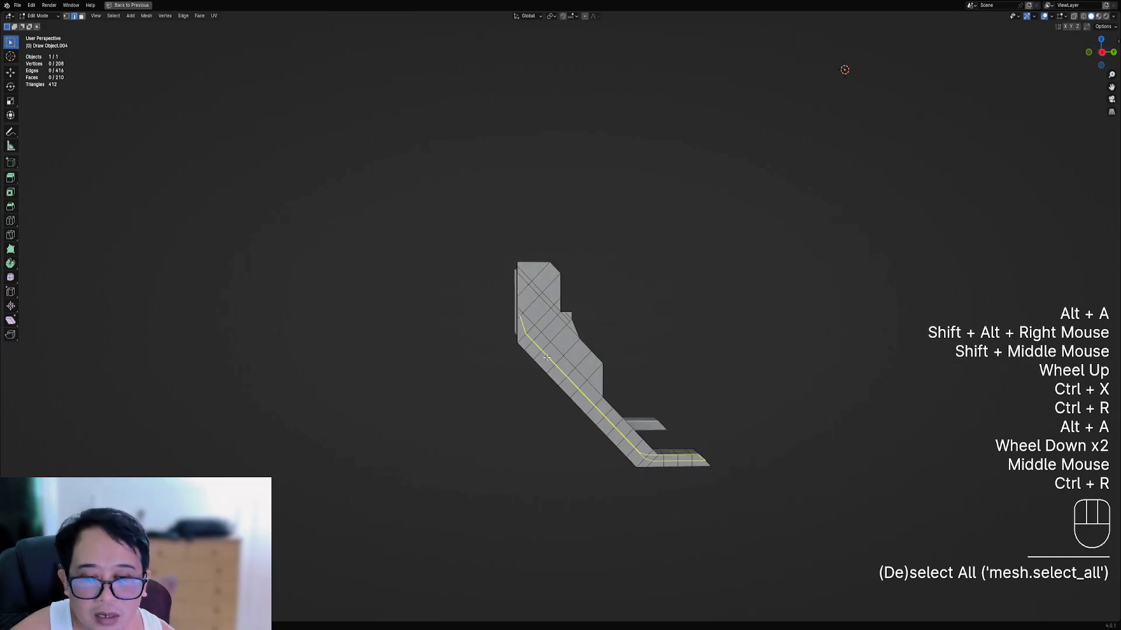
pyautogui.moveTo(596, 320); pyautogui.dragTo(623, 320, button='middle')
pyautogui.scroll(4, 618, 318)
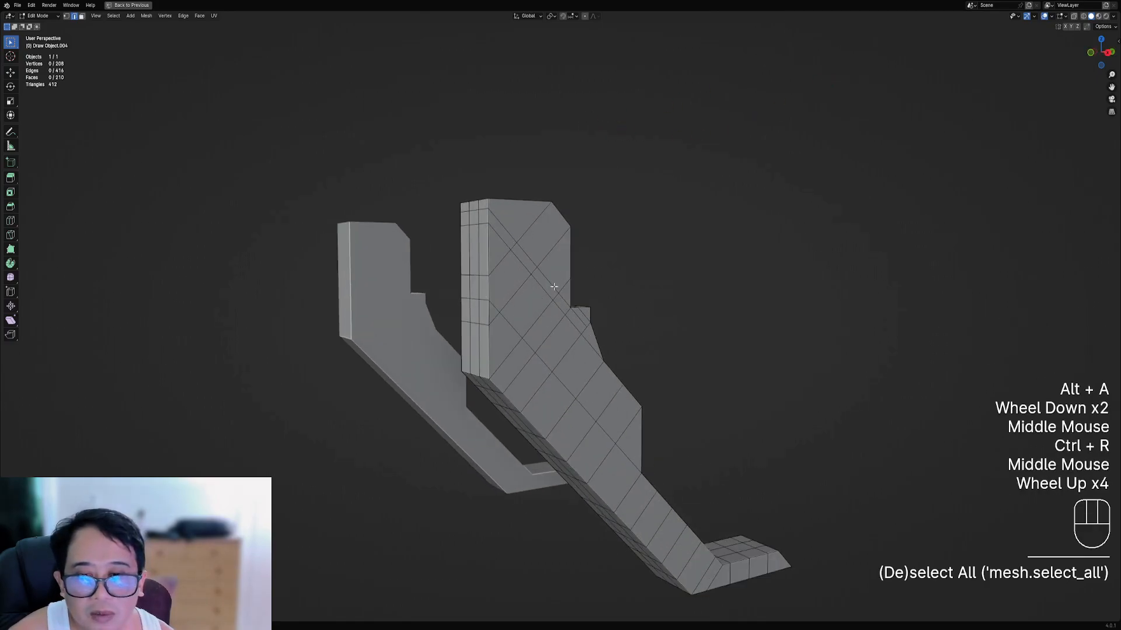
pyautogui.moveTo(554, 286)
pyautogui.mouseDown(button='middle')
pyautogui.moveTo(502, 298)
pyautogui.moveTo(570, 280)
pyautogui.moveTo(507, 292)
pyautogui.moveTo(554, 296)
pyautogui.mouseUp(button='middle')
pyautogui.scroll(1, 524, 293)
pyautogui.rightClick(499, 289)
pyautogui.keyDown('ctrl'); pyautogui.rightClick(460, 286); pyautogui.keyUp('ctrl')
pyautogui.keyDown('ctrl'); pyautogui.rightClick(534, 294); pyautogui.keyUp('ctrl')
pyautogui.hotkey('ctrl', 'x')
# - Knife-cut a vertical line through the whole leg, from the loose diagonal's end vertex near the rear edge up past the top edge
pyautogui.moveTo(682, 283); pyautogui.dragTo(551, 335, button='middle')
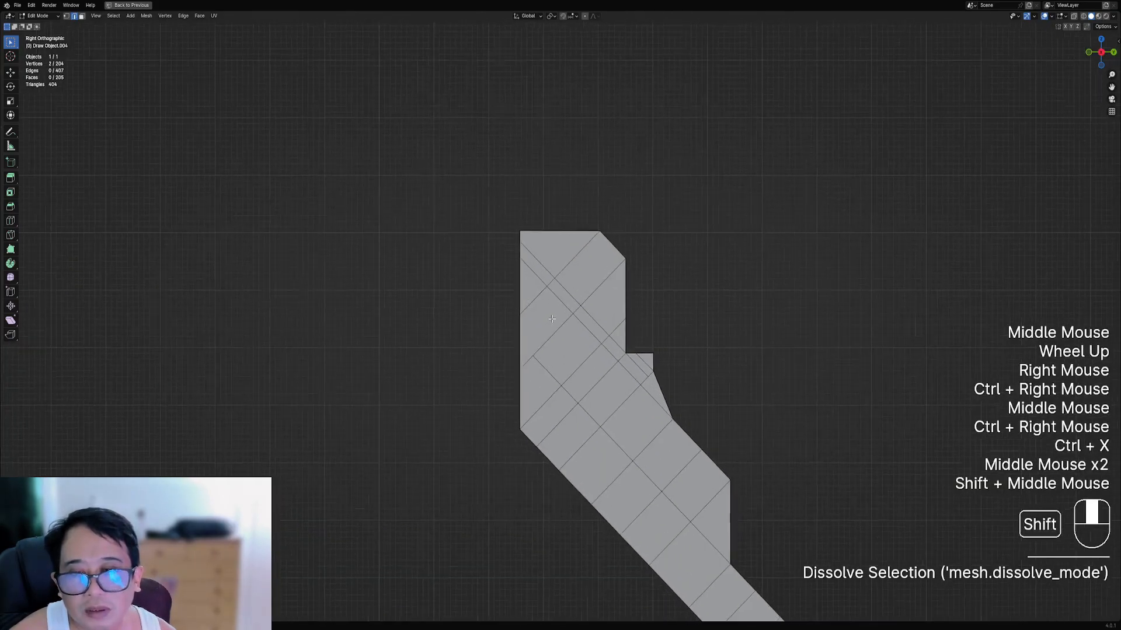
pyautogui.scroll(1, 550, 335)
pyautogui.press('l')
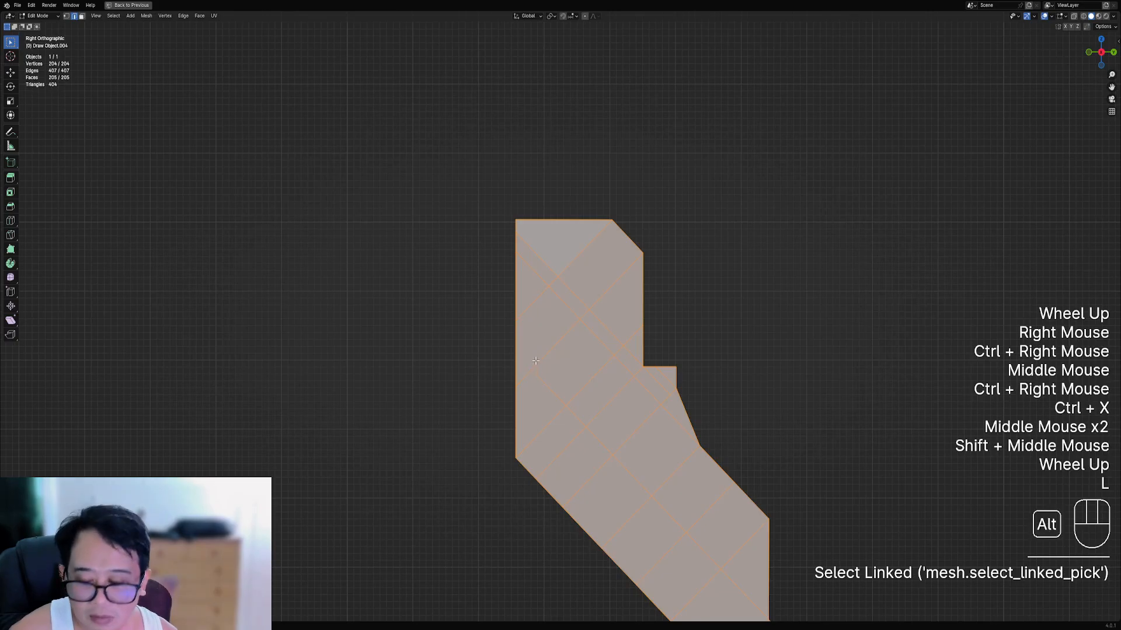
pyautogui.hotkey('alt', 'a')
pyautogui.press('k')
pyautogui.scroll(1, 536, 362)
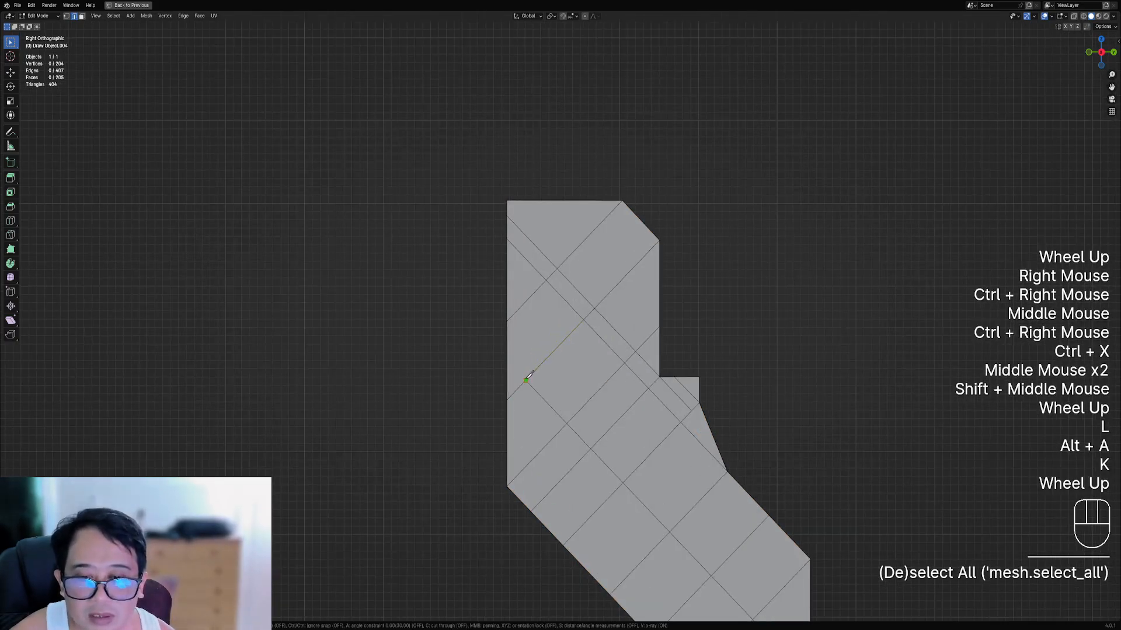
pyautogui.press('a')
pyautogui.click(525, 166)
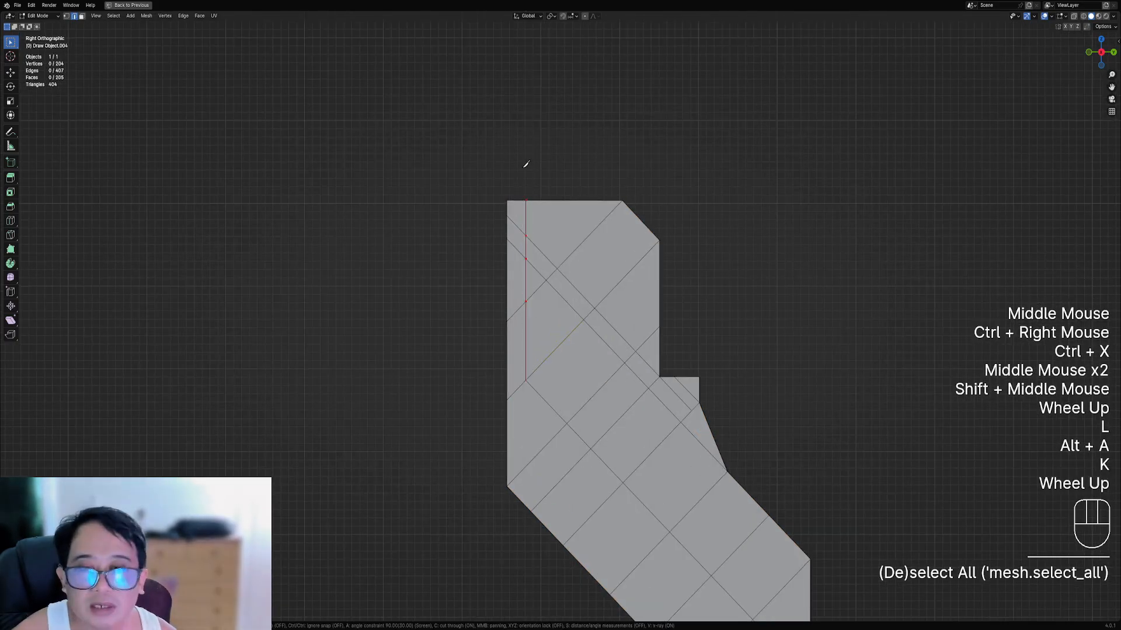
pyautogui.press('space')
pyautogui.hotkey('alt', 'a')
pyautogui.scroll(-2, 542, 226)
pyautogui.moveTo(543, 227); pyautogui.dragTo(532, 269, button='middle')
pyautogui.moveTo(535, 316)
pyautogui.mouseDown(button='middle')
pyautogui.moveTo(560, 312)
pyautogui.moveTo(537, 301)
pyautogui.mouseUp(button='middle')
pyautogui.scroll(1, 542, 312)
pyautogui.scroll(2, 543, 311)
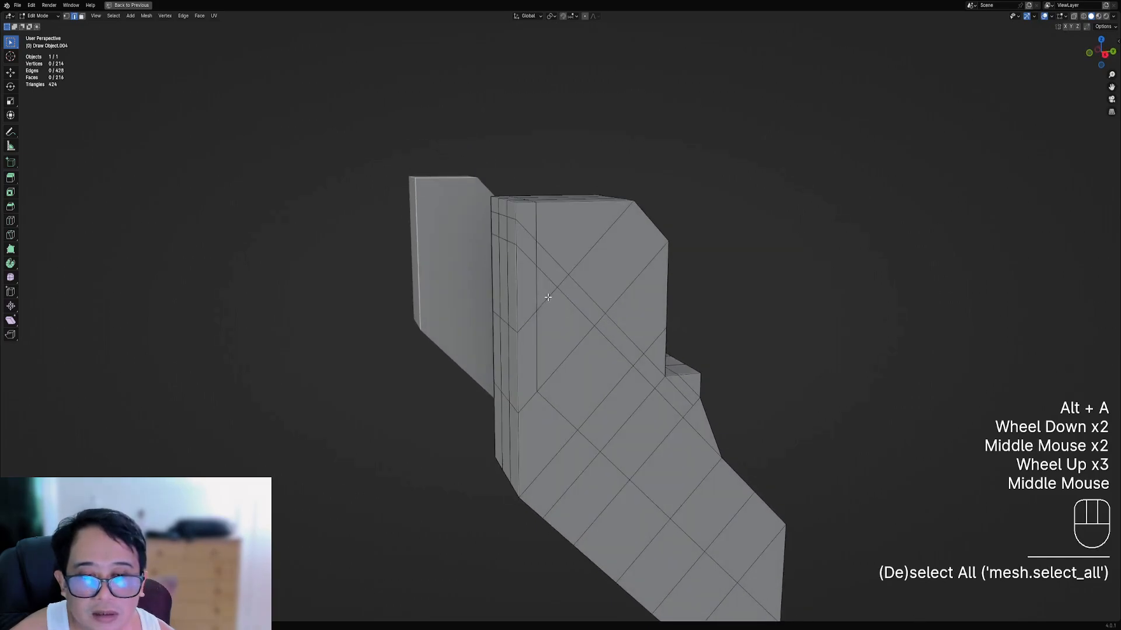
pyautogui.keyDown('alt'); pyautogui.moveTo(623, 290); pyautogui.dragTo(632, 284, button='middle'); pyautogui.keyUp('alt')
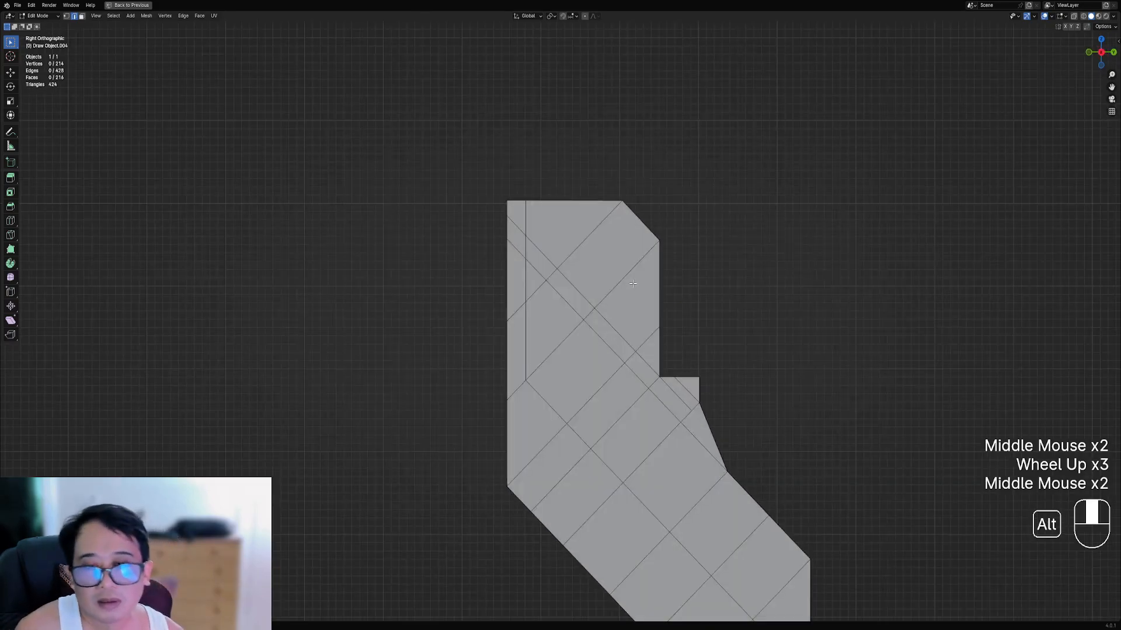
pyautogui.hotkey('alt', 'a')
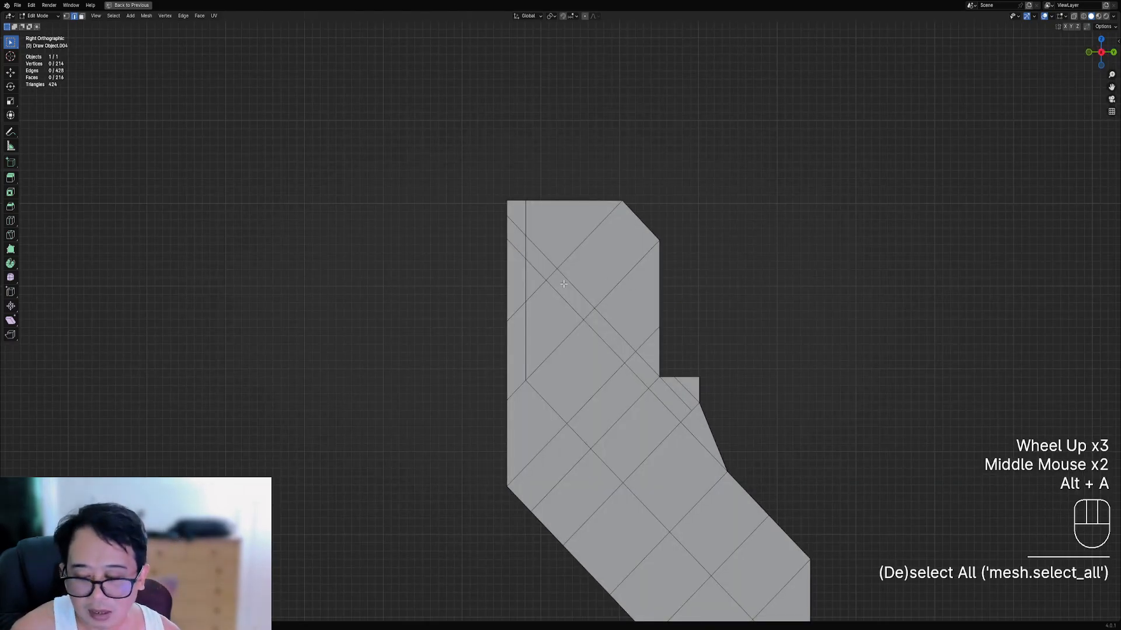
pyautogui.press('k')
pyautogui.click(547, 281)
pyautogui.press('a')
pyautogui.click(461, 280)
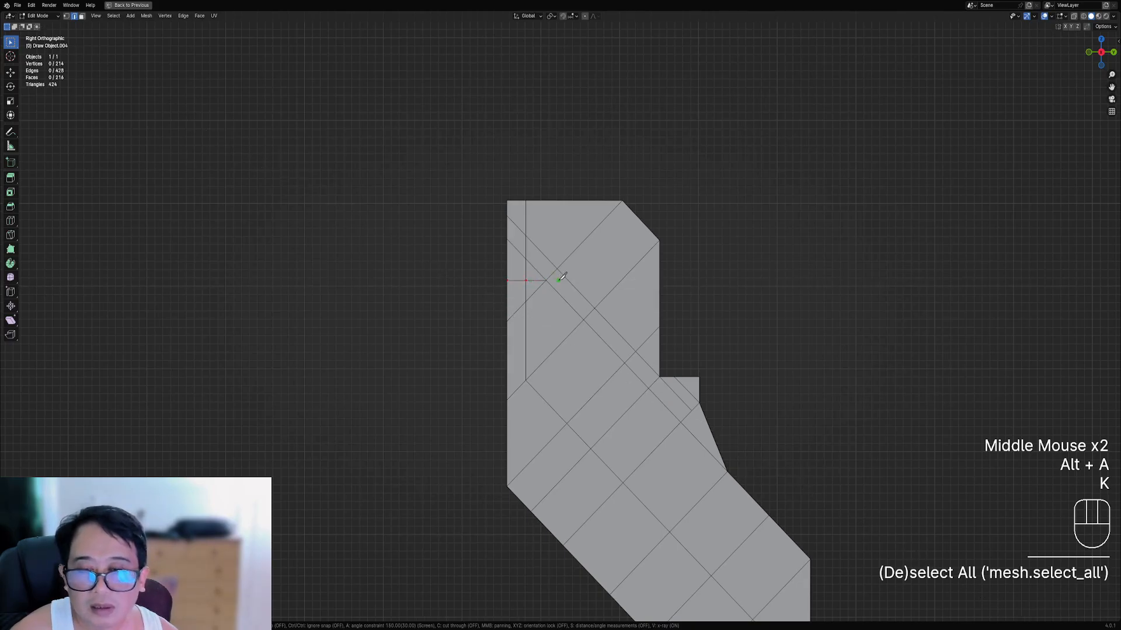
pyautogui.press('Escape')
# - Knife-cut a horizontal line through the whole leg, from the upper diagonal intersection to the rear edge
pyautogui.press('k')
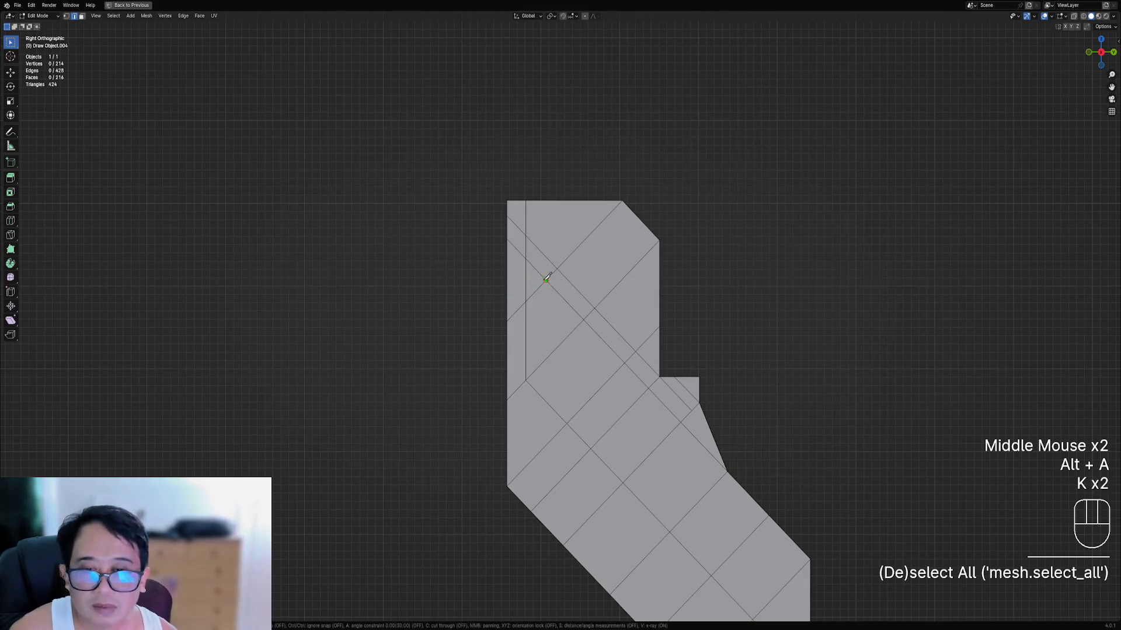
pyautogui.click(545, 281)
pyautogui.press('a')
pyautogui.press('c')
pyautogui.click(473, 278)
pyautogui.press('space')
pyautogui.hotkey('alt', 'a')
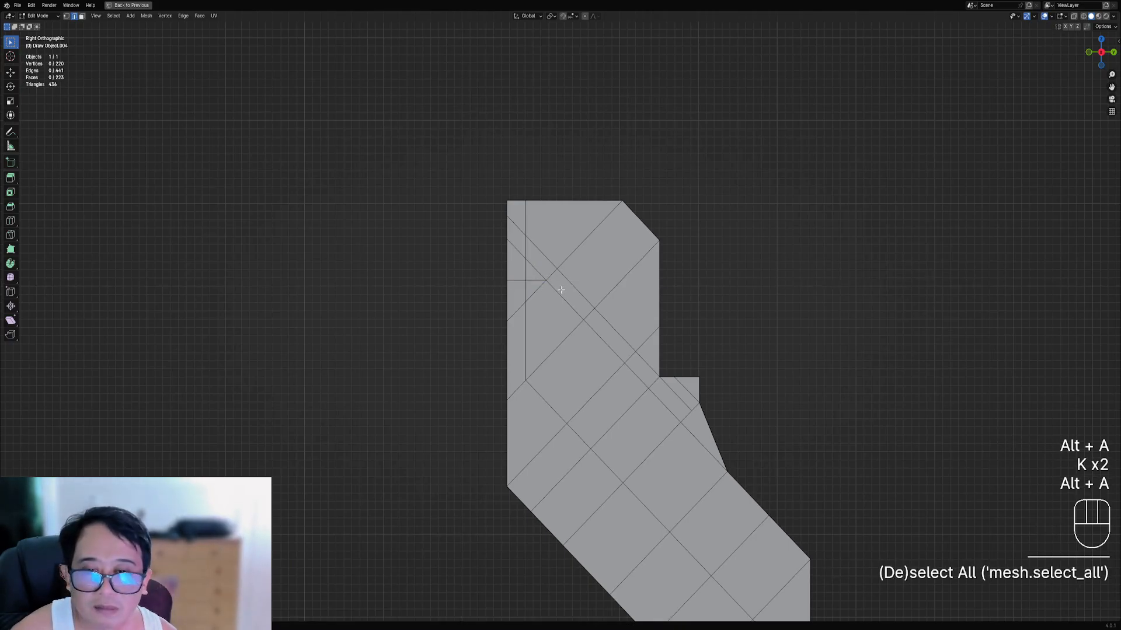
# - Dissolve the diagonal edges running from the horizontal cut's inner end down to the rear edge and on across the rear face
pyautogui.press('2')
pyautogui.rightClick(546, 284)
pyautogui.moveTo(546, 284); pyautogui.dragTo(569, 292, button='middle')
pyautogui.keyDown('ctrl'); pyautogui.rightClick(488, 320); pyautogui.keyUp('ctrl')
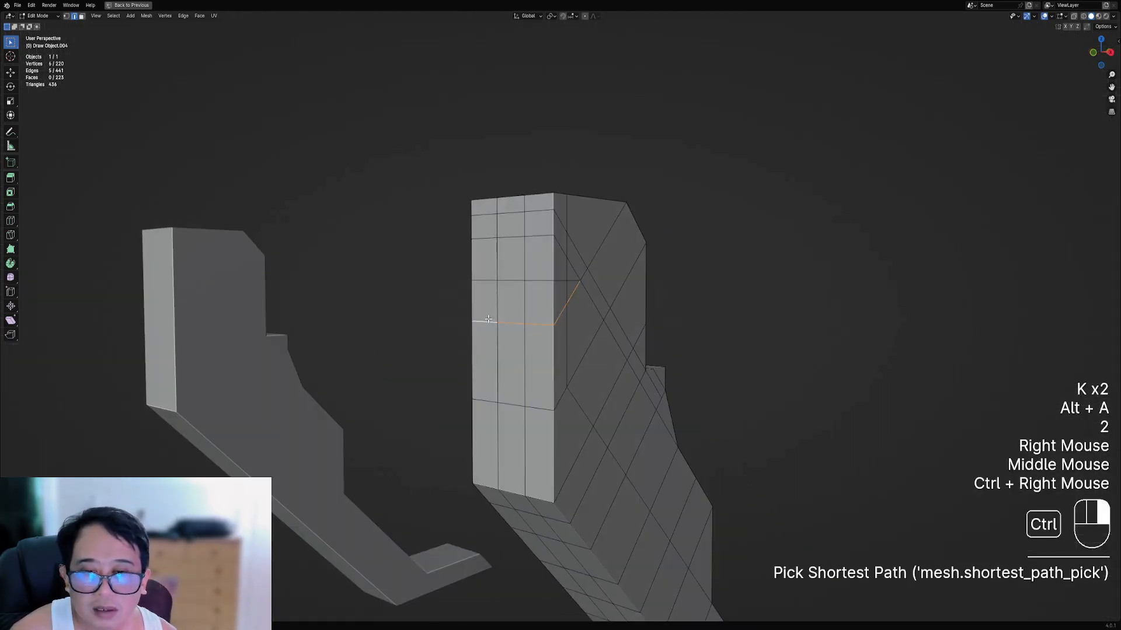
pyautogui.hotkey('ctrl', 'x')
pyautogui.keyDown('alt'); pyautogui.moveTo(695, 297); pyautogui.dragTo(587, 298, button='middle'); pyautogui.keyUp('alt')
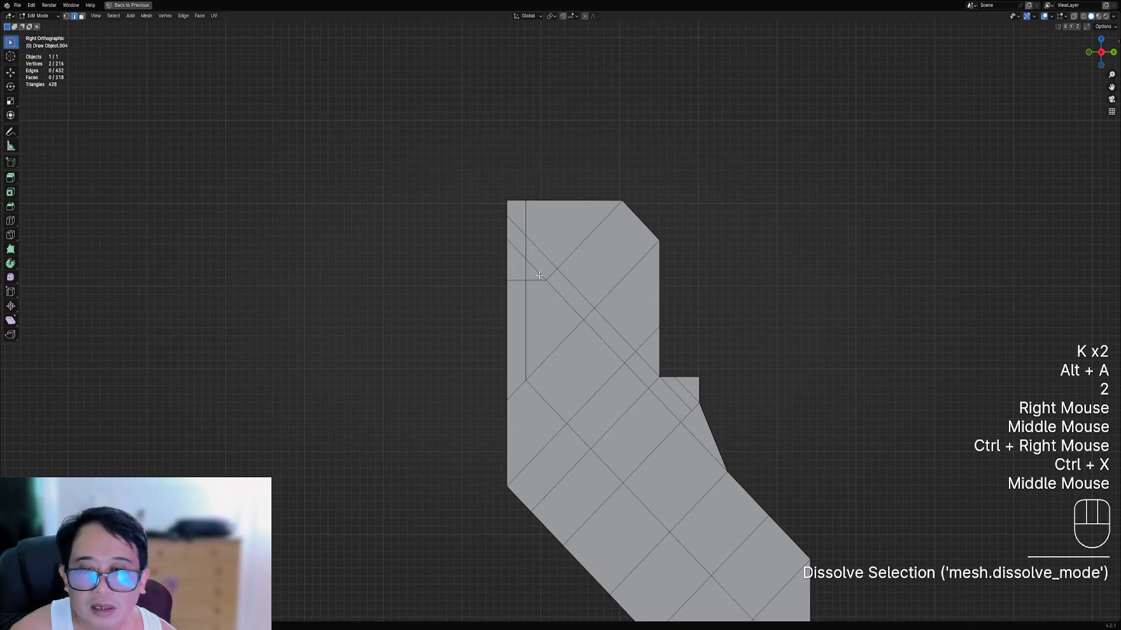
# - Dissolve the diagonal edges rising from the horizontal cut to the rear edge on both sides, together with their line across the rear face
pyautogui.rightClick(493, 265)
pyautogui.moveTo(493, 266); pyautogui.dragTo(620, 275, button='middle')
pyautogui.keyDown('ctrl'); pyautogui.rightClick(570, 275); pyautogui.keyUp('ctrl')
pyautogui.hotkey('ctrl', 'x')
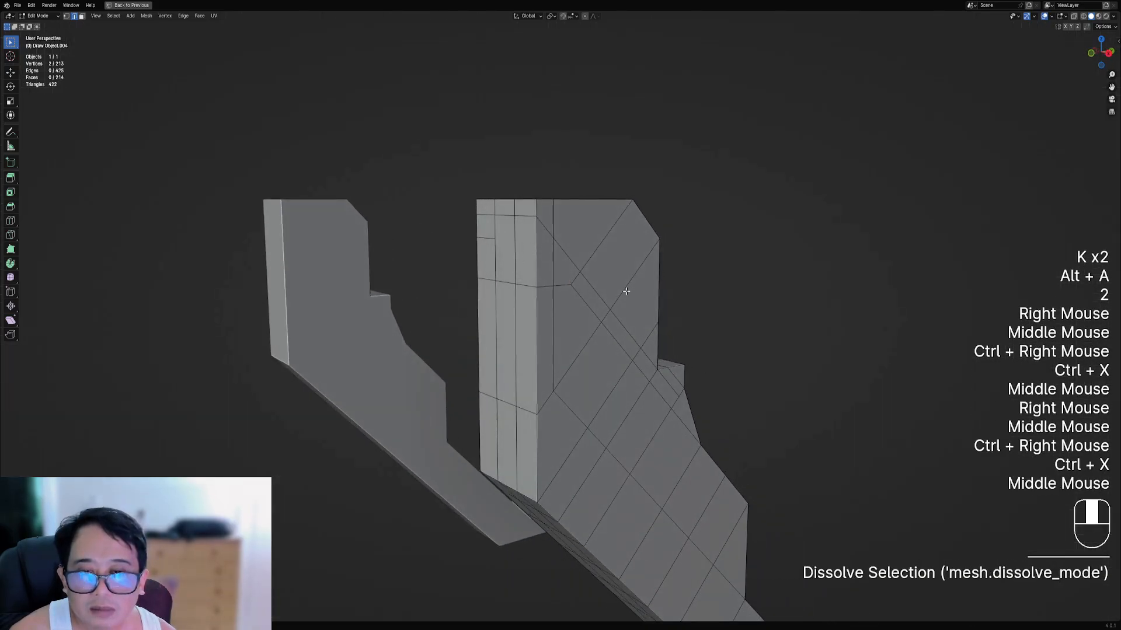
pyautogui.keyDown('ctrl'); pyautogui.rightClick(596, 265); pyautogui.keyUp('ctrl')
pyautogui.rightClick(593, 269)
pyautogui.keyDown('shift'); pyautogui.rightClick(589, 274); pyautogui.keyUp('shift')
pyautogui.hotkey('ctrl', 'x')
pyautogui.rightClick(578, 243)
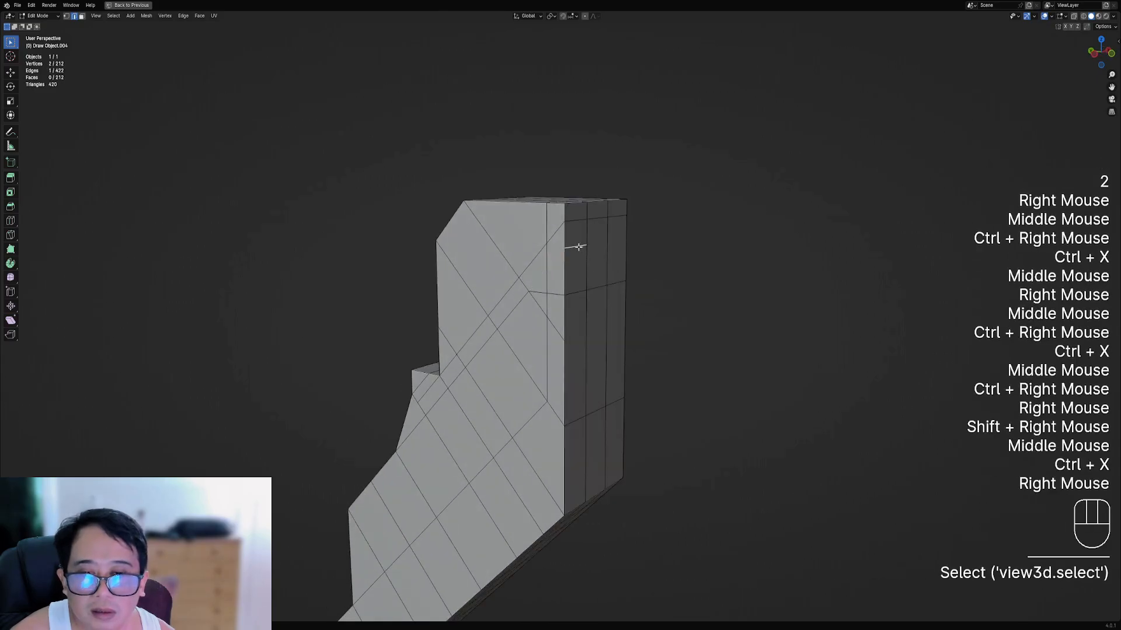
pyautogui.hotkey('ctrl', 'x')
# - Dissolve the two leftover diagonal segments below the horizontal cut on the leg's opposite side
pyautogui.moveTo(577, 243); pyautogui.dragTo(583, 305, button='middle')
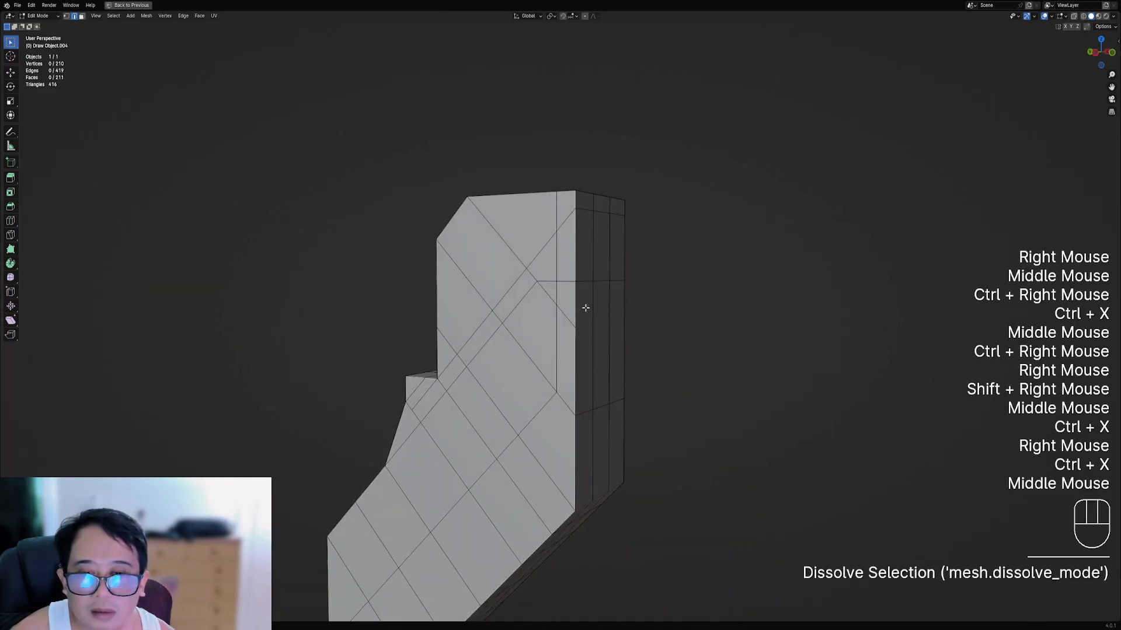
pyautogui.rightClick(565, 310)
pyautogui.keyDown('shift'); pyautogui.rightClick(563, 305); pyautogui.keyUp('shift')
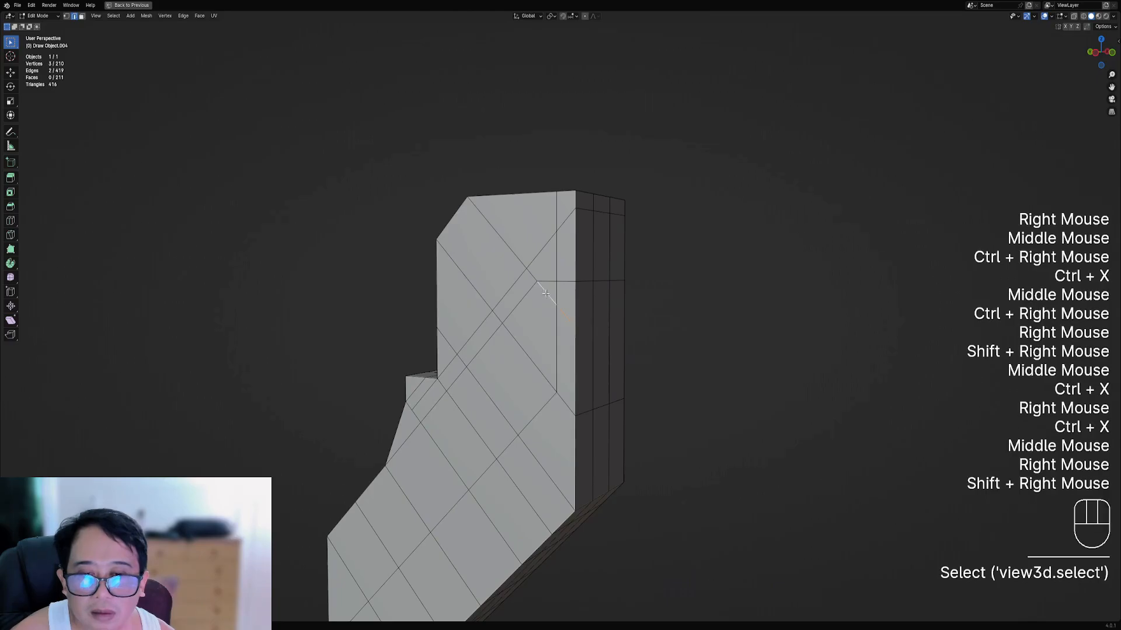
pyautogui.hotkey('ctrl', 'x')
pyautogui.scroll(-3, 701, 280)
pyautogui.moveTo(724, 280); pyautogui.dragTo(606, 300, button='middle')
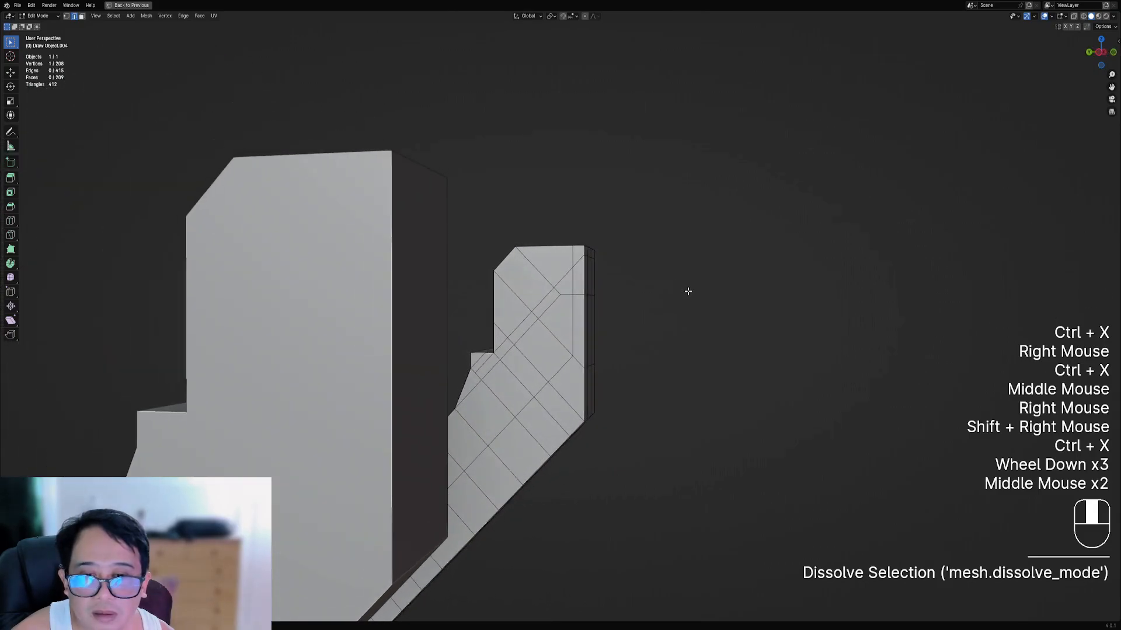
# - Return to Object Mode, reveal all hidden parts of the robot with nothing selected, and save the file
pyautogui.scroll(-2, 620, 310)
pyautogui.hotkey('ctrl', 's')
pyautogui.press('Tab')
pyautogui.press('Tab')
pyautogui.press('Tab')
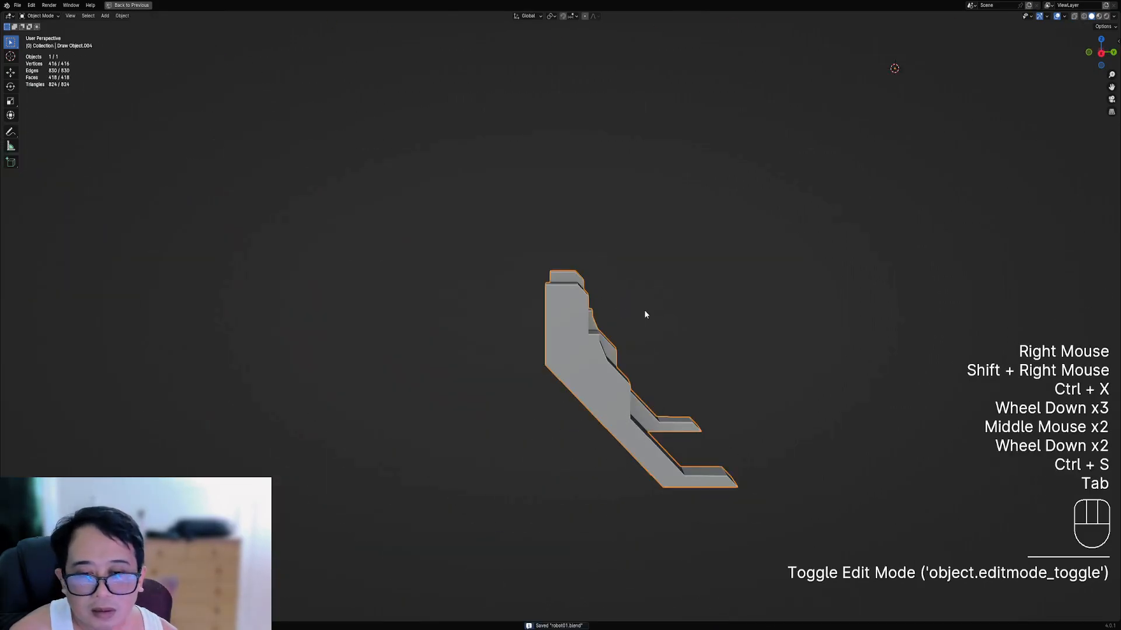
pyautogui.hotkey('alt', 'h')
pyautogui.hotkey('alt', 'a')
pyautogui.scroll(-2, 644, 309)
pyautogui.moveTo(645, 308)
pyautogui.keyDown('shift'); pyautogui.mouseDown(button='middle')
pyautogui.moveTo(677, 312)
pyautogui.moveTo(644, 325)
pyautogui.mouseUp(button='middle'); pyautogui.keyUp('shift')
pyautogui.hotkey('ctrl', 's')
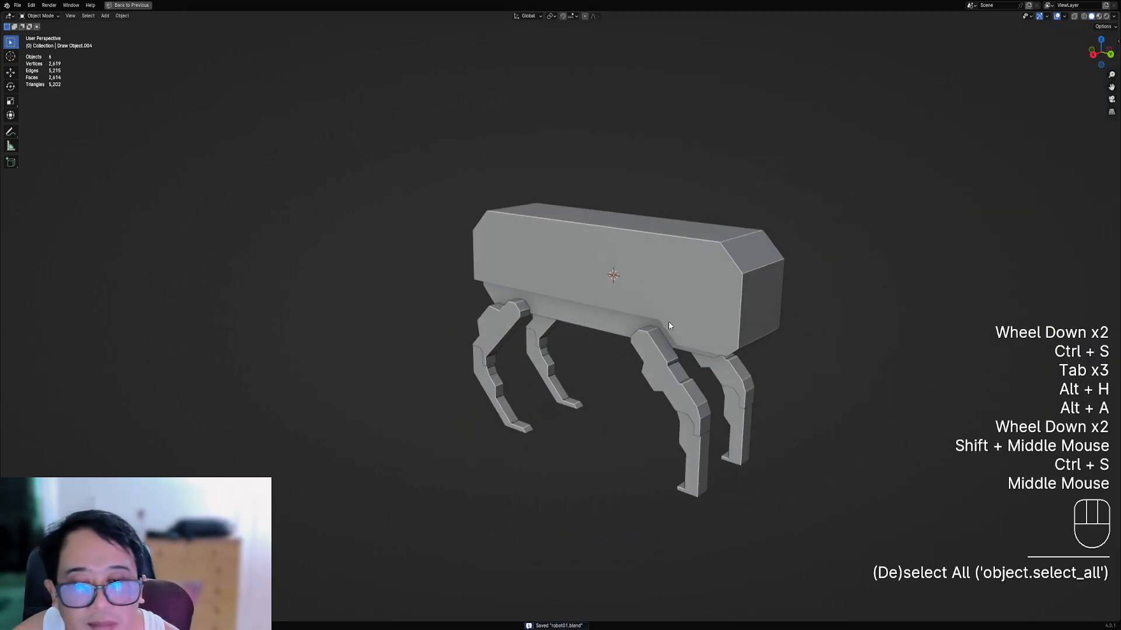
pyautogui.keyDown('shift'); pyautogui.moveTo(670, 326); pyautogui.dragTo(619, 328, button='middle'); pyautogui.keyUp('shift')
pyautogui.hotkey('ctrl', 's')
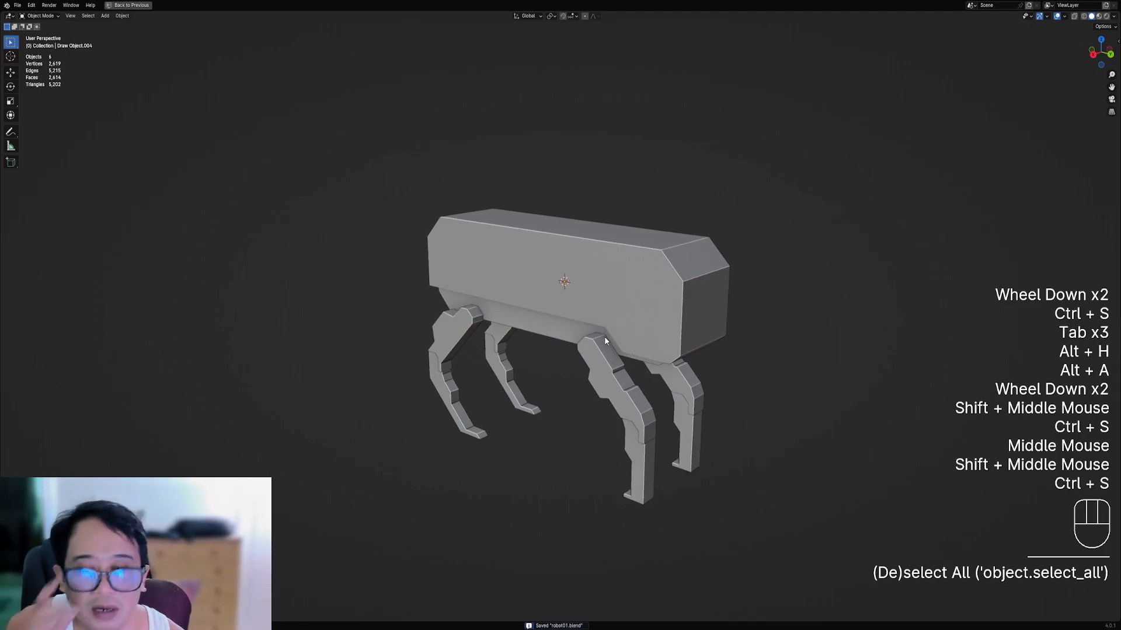
pyautogui.rightClick(603, 337)
pyautogui.keyDown('shift'); pyautogui.rightClick(616, 293); pyautogui.keyUp('shift')
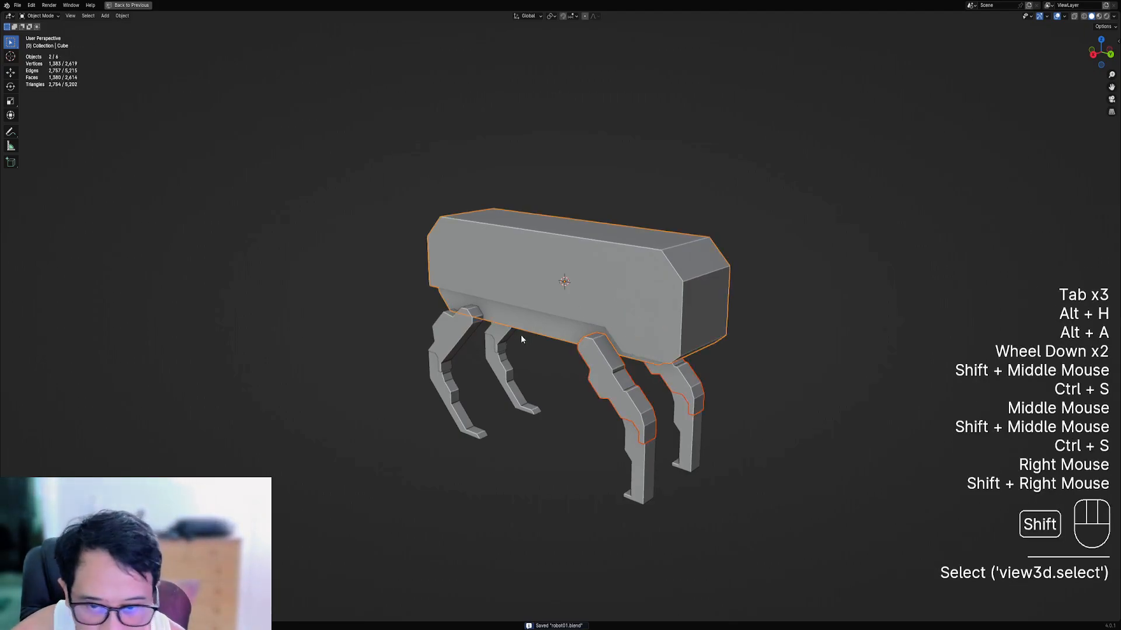
pyautogui.keyDown('shift'); pyautogui.rightClick(459, 343); pyautogui.keyUp('shift')
pyautogui.keyDown('shift'); pyautogui.rightClick(448, 382); pyautogui.keyUp('shift')
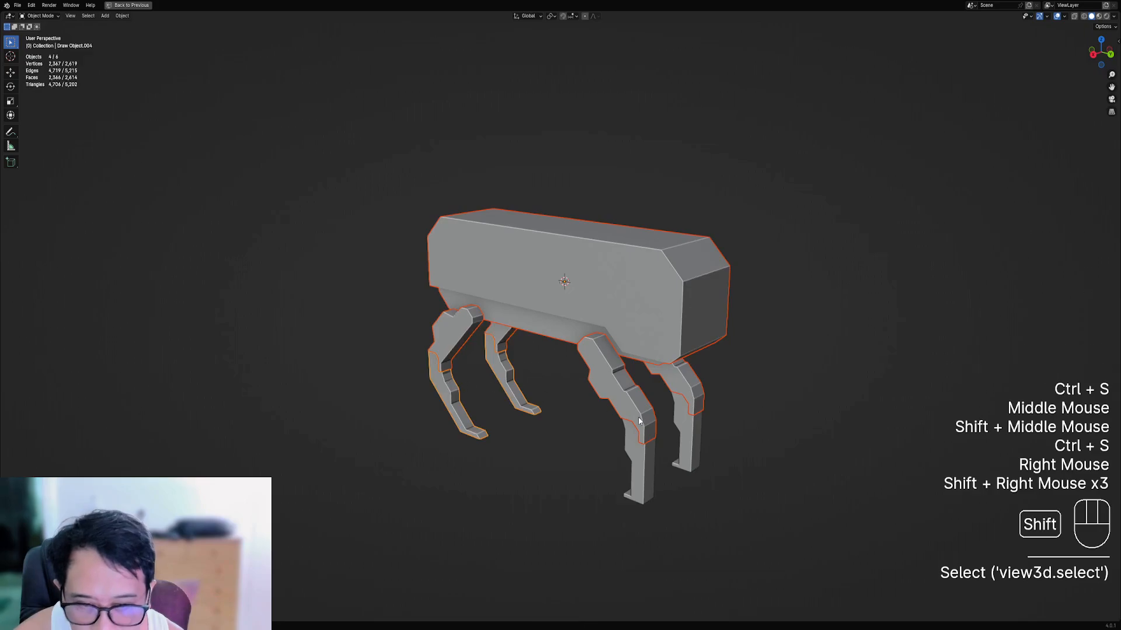
pyautogui.keyDown('shift'); pyautogui.rightClick(633, 459); pyautogui.keyUp('shift')
pyautogui.hotkey('ctrl', 's')
# - Select all upper and lower leg objects together with the robot's body, making the body the active object
pyautogui.rightClick(538, 415)
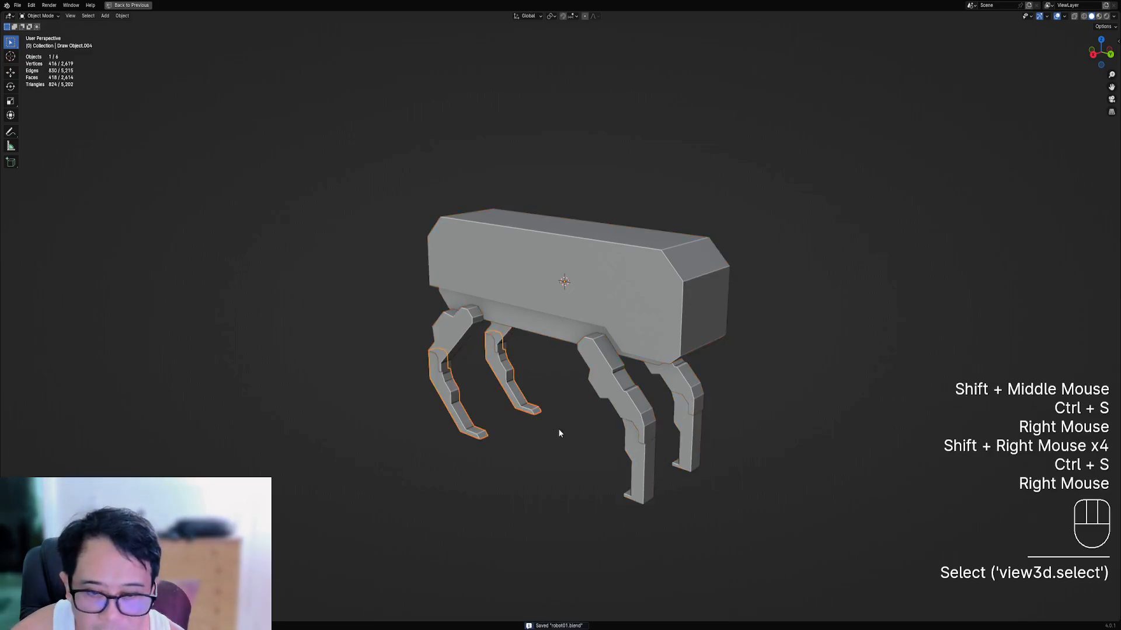
pyautogui.keyDown('shift'); pyautogui.rightClick(636, 457); pyautogui.keyUp('shift')
pyautogui.keyDown('shift'); pyautogui.rightClick(614, 401); pyautogui.keyUp('shift')
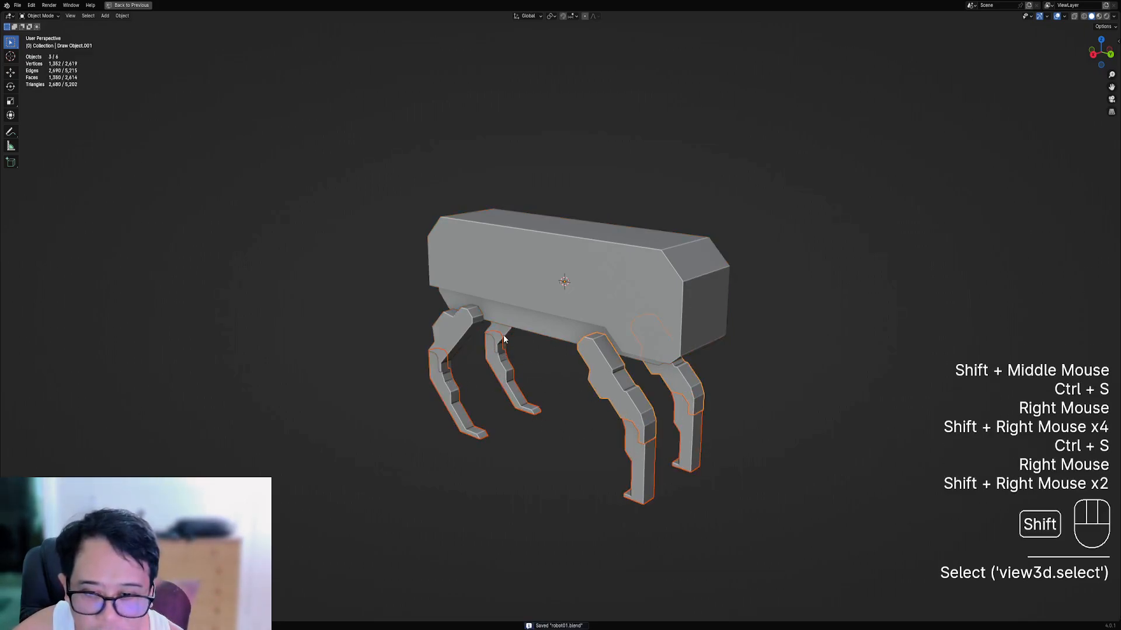
pyautogui.keyDown('shift'); pyautogui.rightClick(515, 282); pyautogui.keyUp('shift')
pyautogui.press('g')
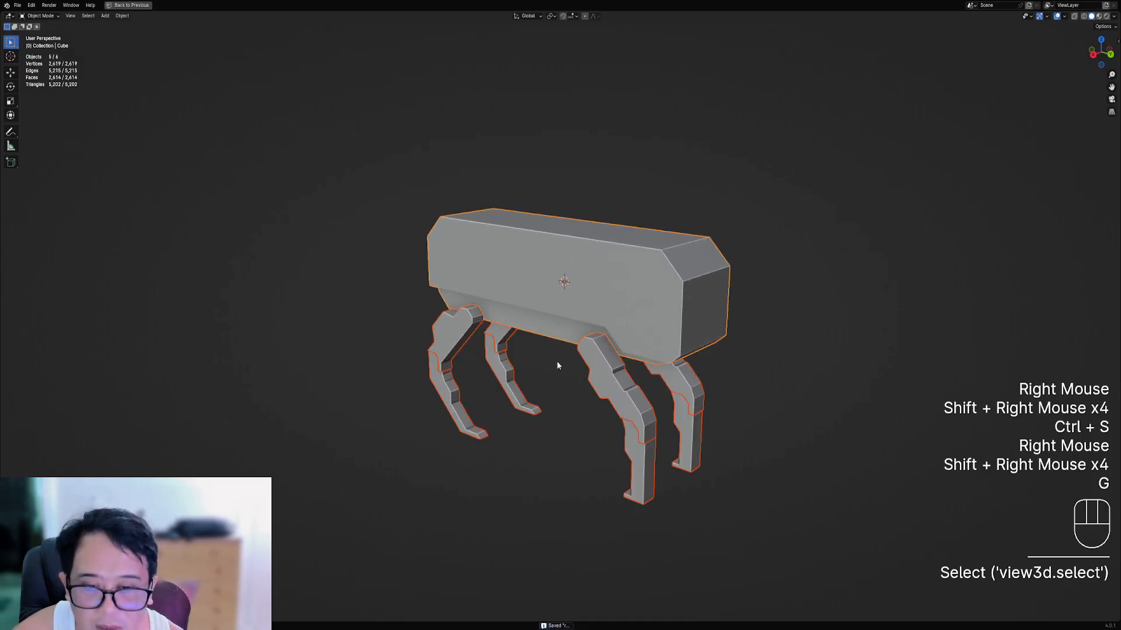
# - Save the mesh data of the selected objects with Random Flow, and save the file
pyautogui.hotkey('shift', 'q')
pyautogui.hotkey('ctrl', 's')
pyautogui.hotkey('shift', 'q')
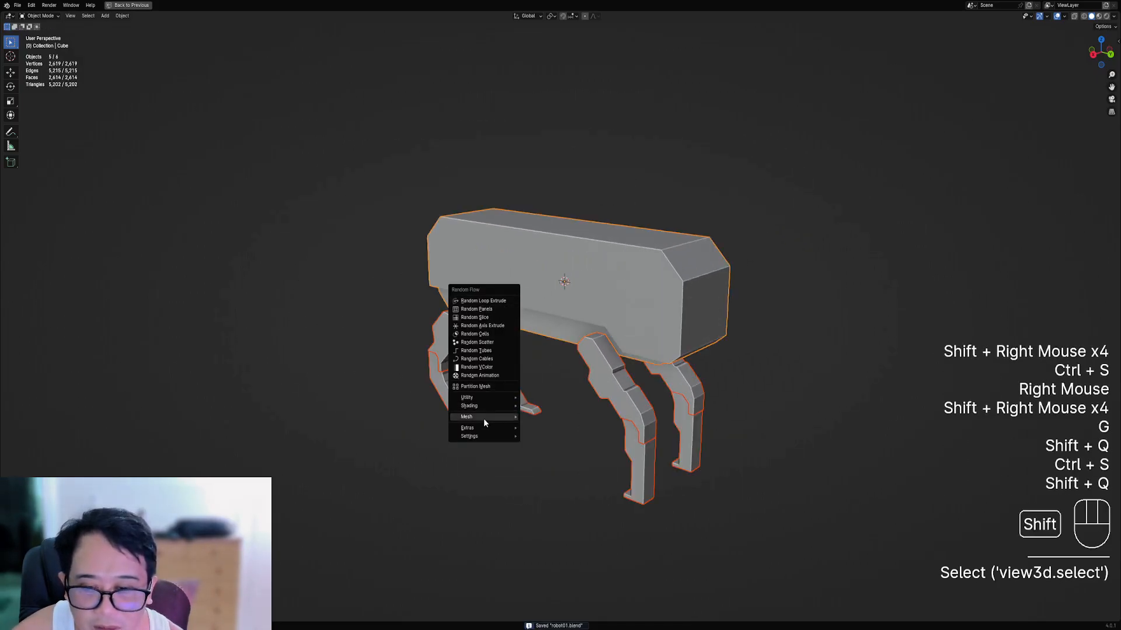
pyautogui.moveTo(482, 418)
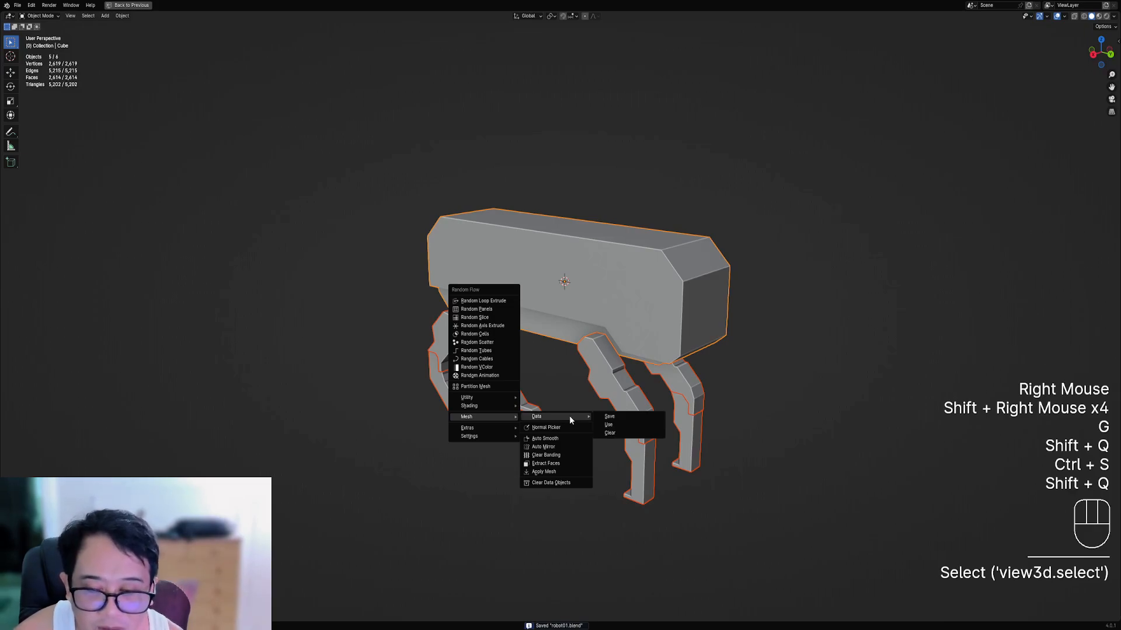
pyautogui.click(607, 416)
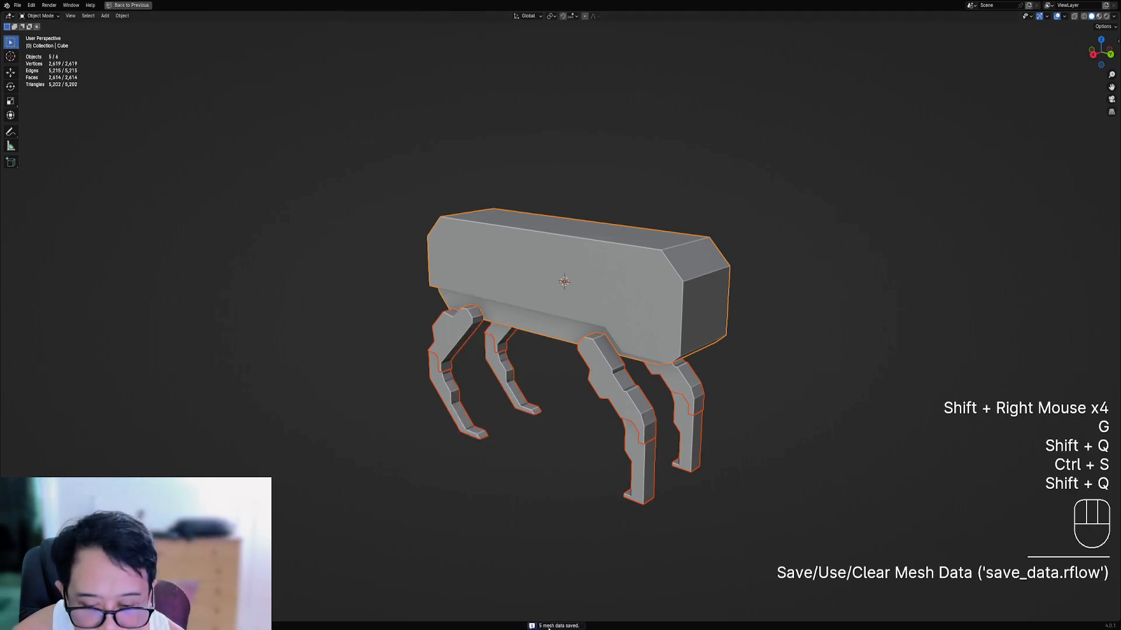
pyautogui.scroll(-2, 569, 349)
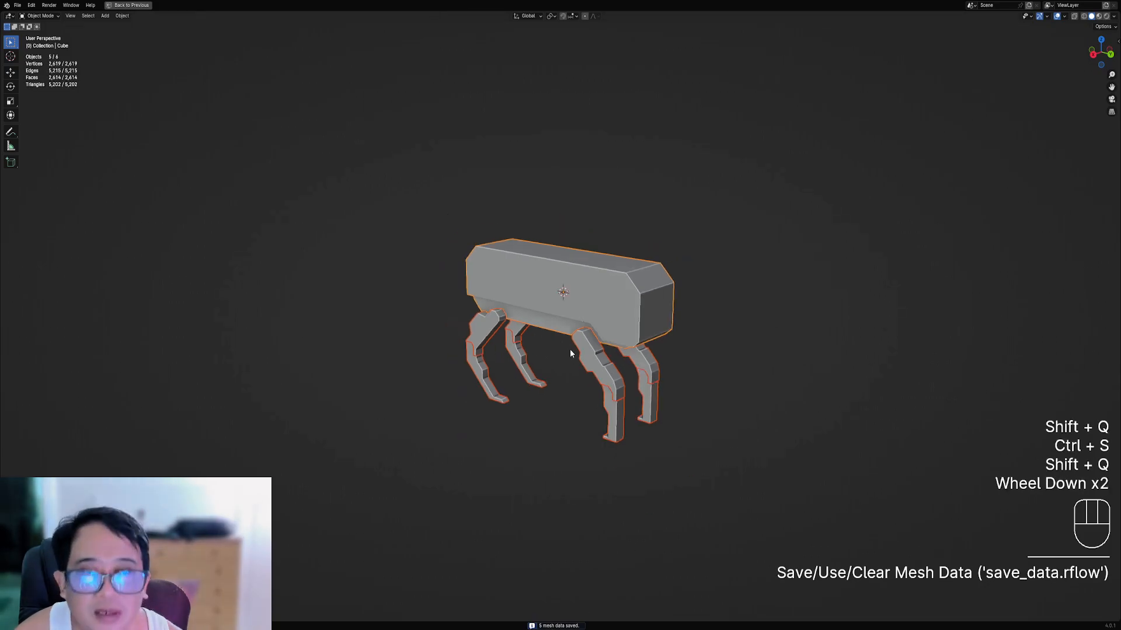
pyautogui.moveTo(566, 359)
pyautogui.mouseDown(button='middle')
pyautogui.moveTo(583, 401)
pyautogui.moveTo(576, 358)
pyautogui.mouseUp(button='middle')
pyautogui.hotkey('ctrl', 's')
pyautogui.scroll(1, 574, 360)
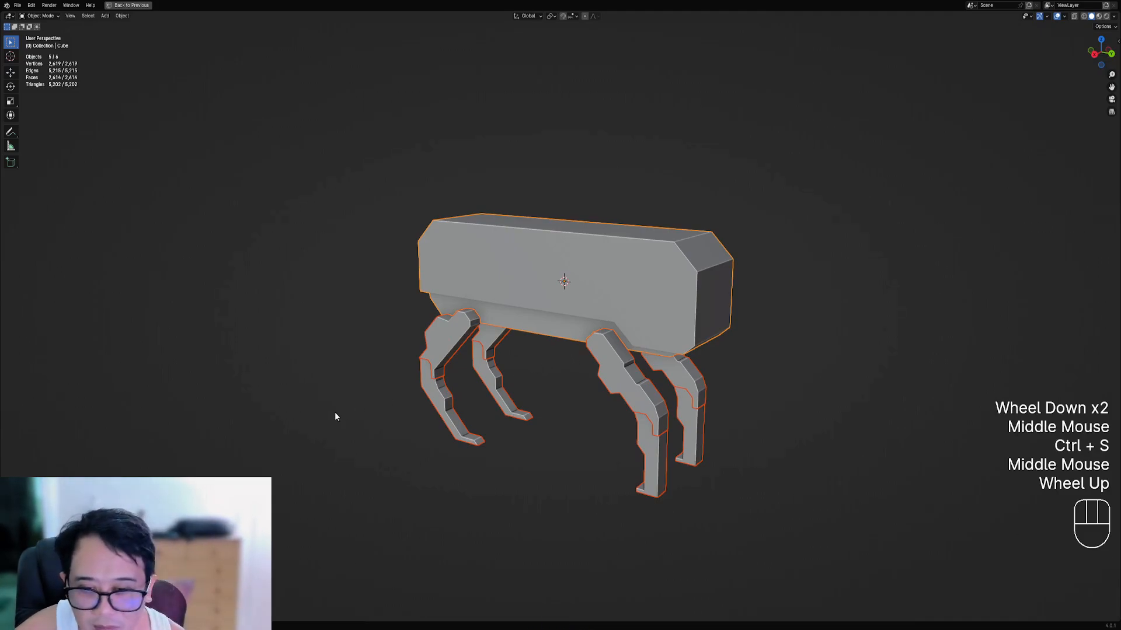
# - Add a cube in the empty space beside the robot
pyautogui.scroll(-1, 334, 412)
pyautogui.click(297, 414)
pyautogui.hotkey('shift', 'a')
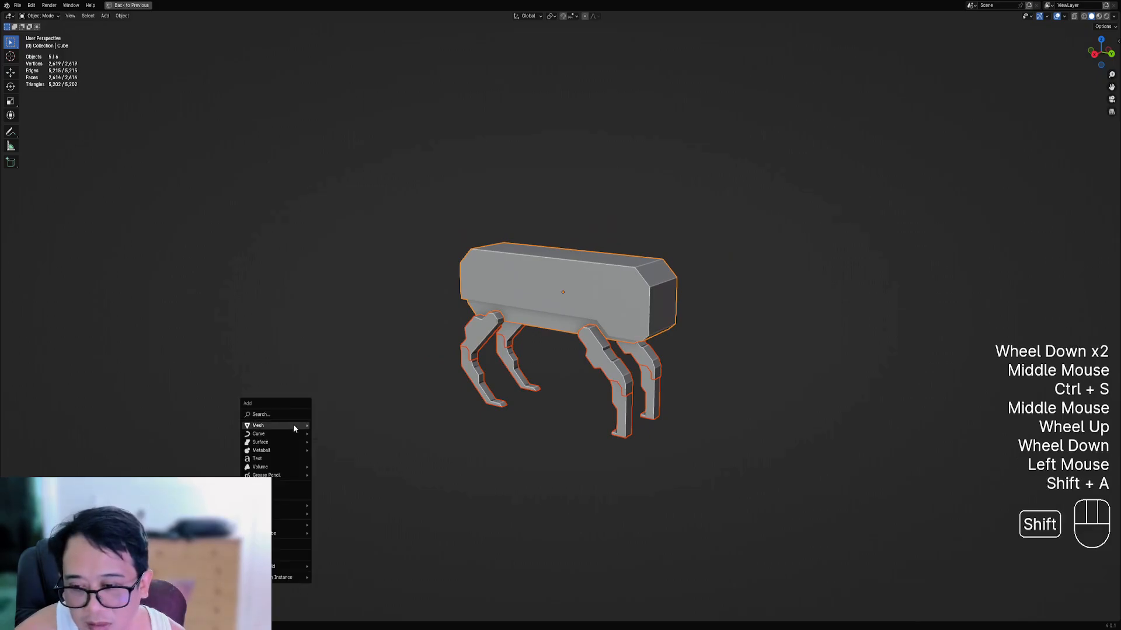
pyautogui.moveTo(290, 424)
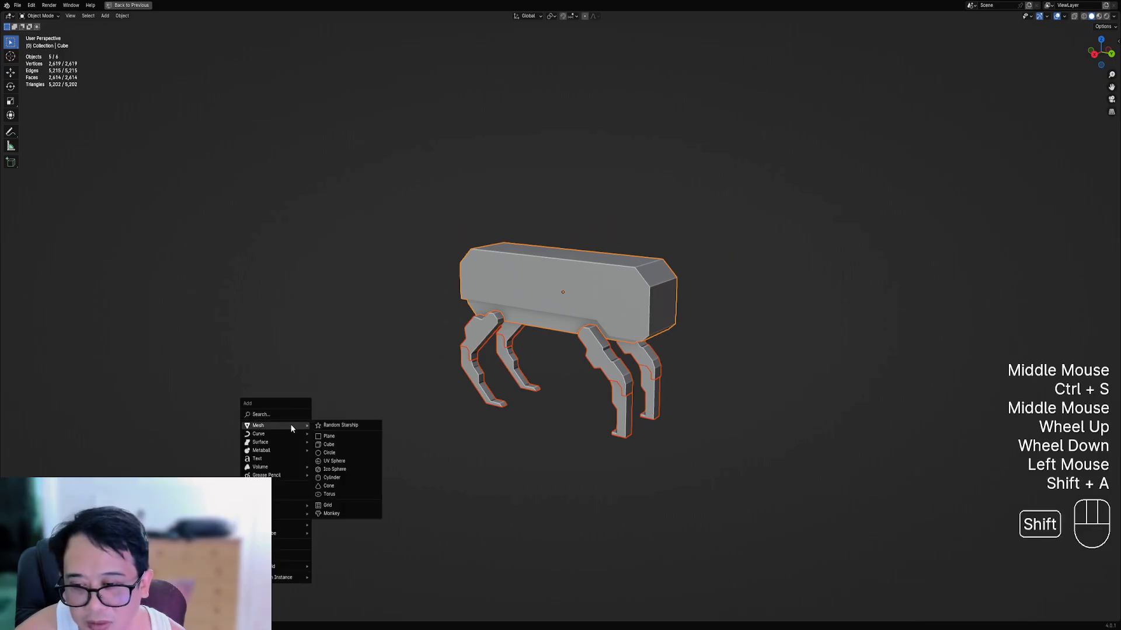
pyautogui.click(349, 443)
pyautogui.hotkey('shift', 'a')
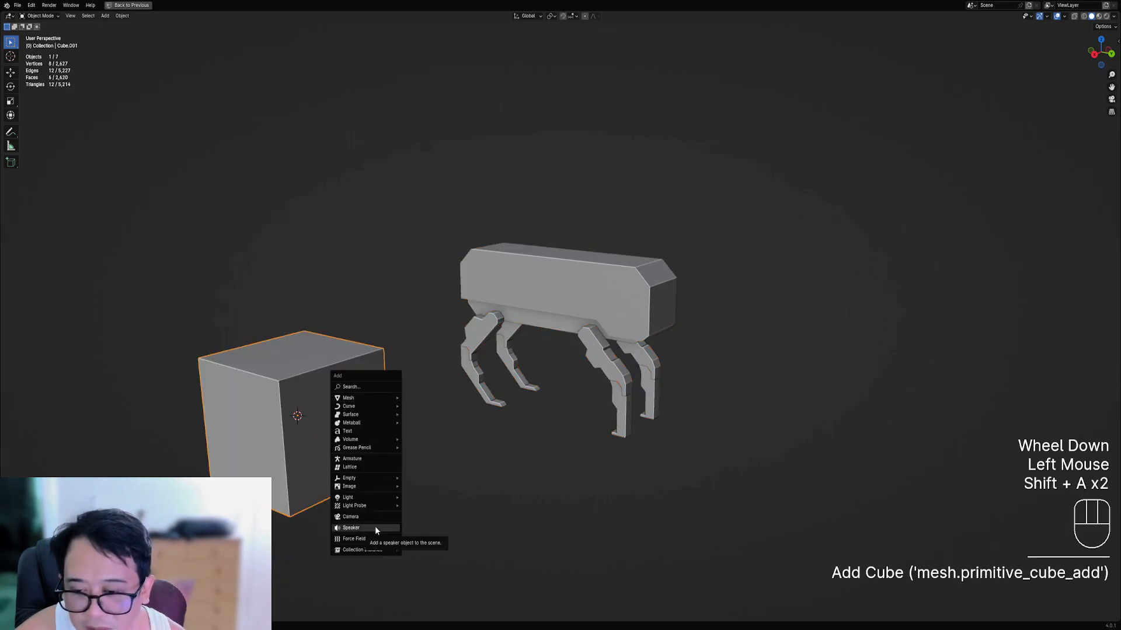
# - Replace the new cube's mesh with the saved Random Flow mesh data Draw Object.005_save_data.003
pyautogui.hotkey('shift', 'q')
pyautogui.moveTo(286, 486)
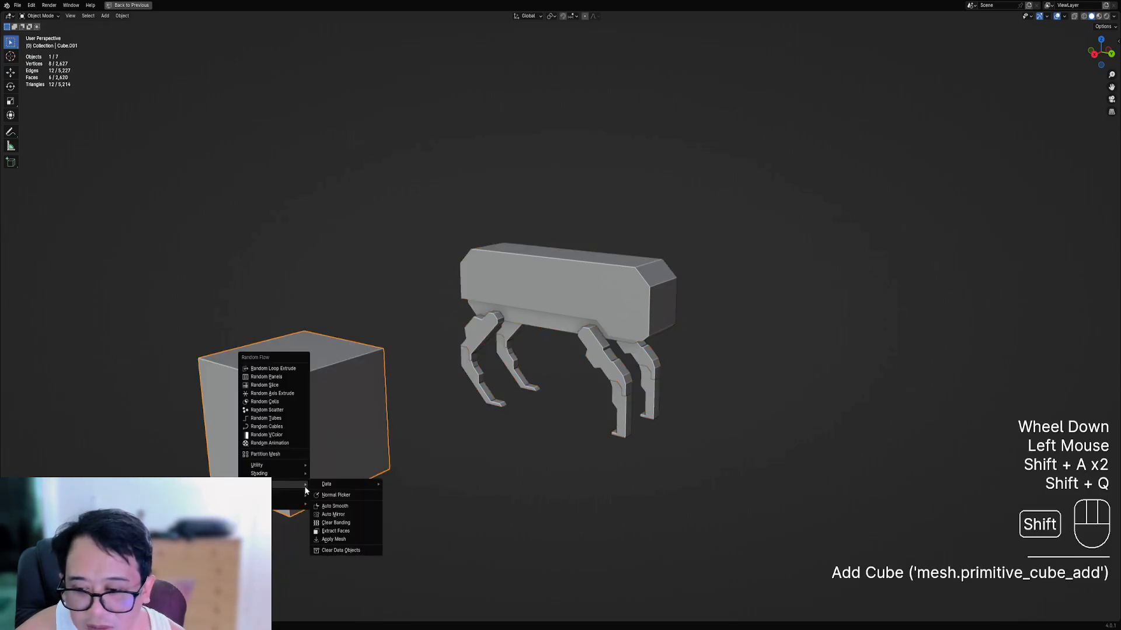
pyautogui.moveTo(351, 484)
pyautogui.click(407, 492)
pyautogui.moveTo(410, 494); pyautogui.dragTo(480, 451)
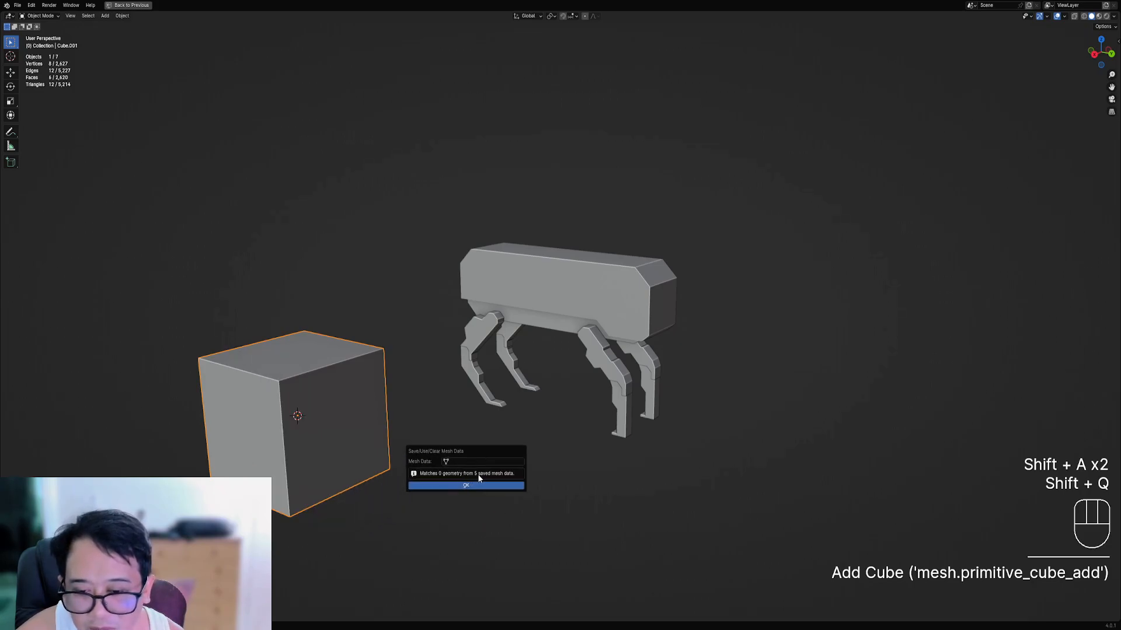
pyautogui.click(472, 463)
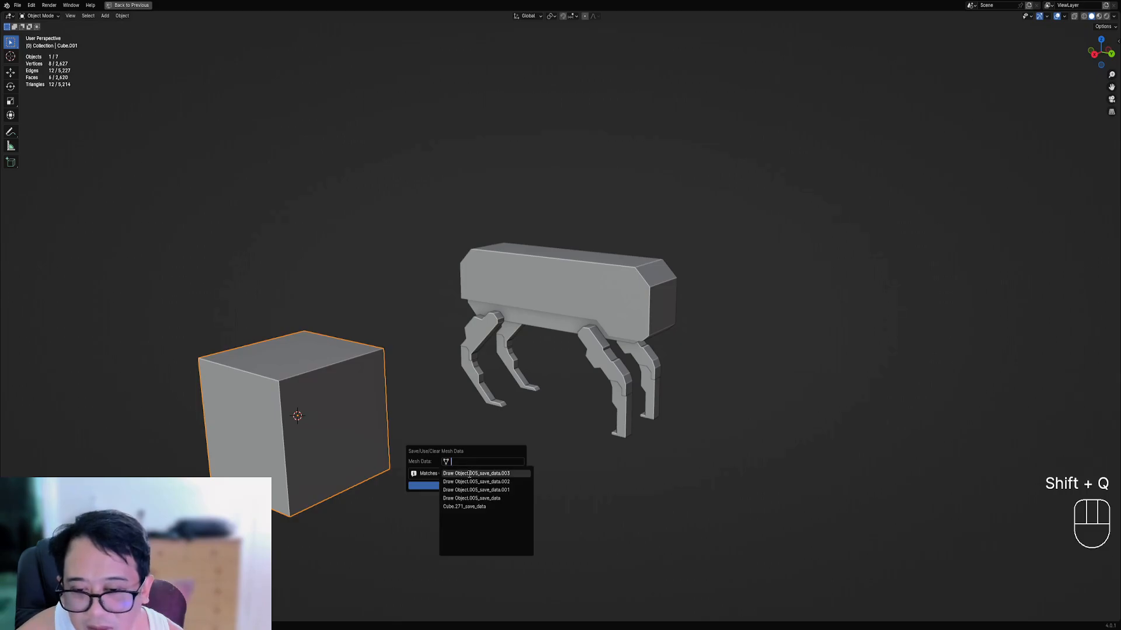
pyautogui.click(470, 473)
pyautogui.click(465, 485)
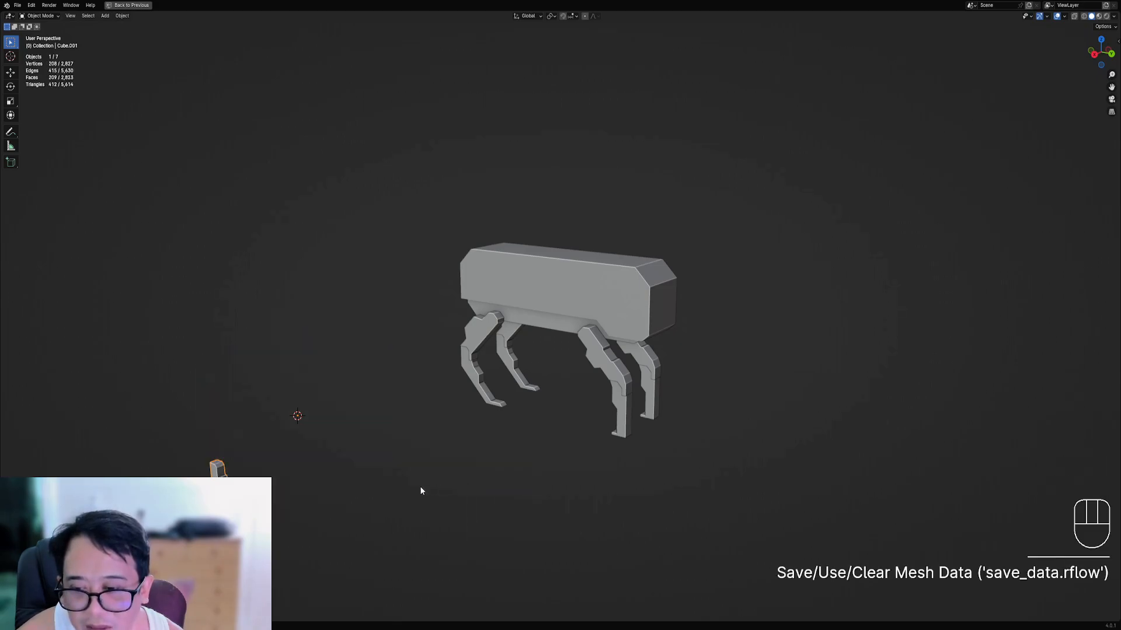
# - Delete the test object that was rebuilt from the saved mesh data
pyautogui.scroll(-1, 420, 491)
pyautogui.moveTo(421, 491); pyautogui.dragTo(378, 491, button='middle')
pyautogui.press('x')
pyautogui.scroll(2, 534, 404)
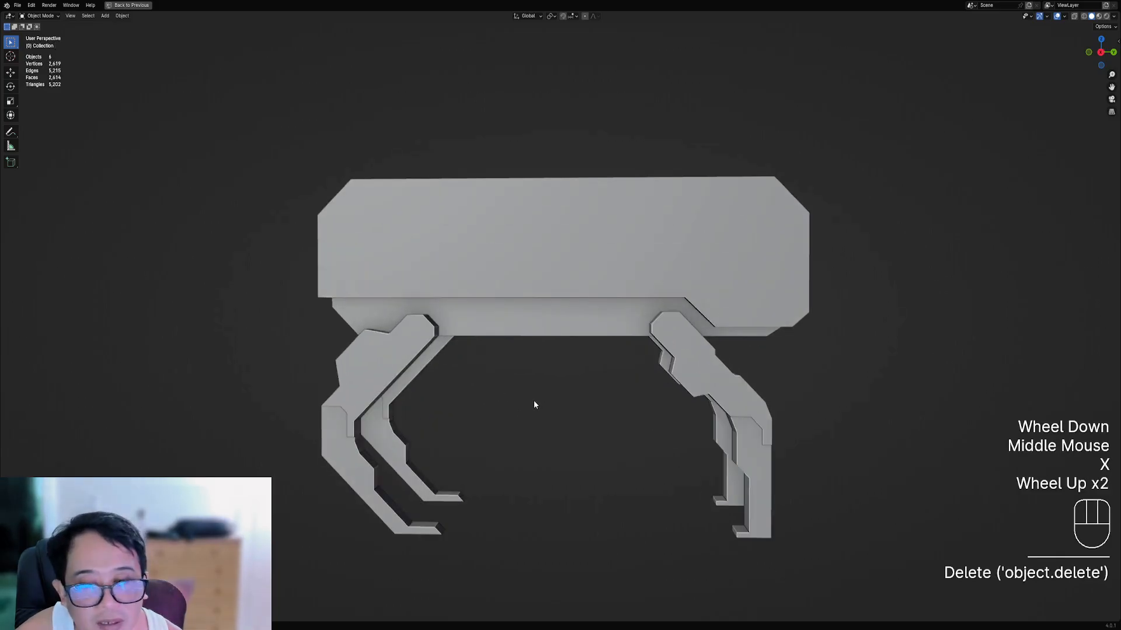
pyautogui.moveTo(533, 401); pyautogui.dragTo(578, 374, button='middle')
pyautogui.scroll(-1, 577, 374)
pyautogui.keyDown('shift'); pyautogui.moveTo(578, 373); pyautogui.dragTo(611, 317, button='middle'); pyautogui.keyUp('shift')
# - Select the robot's body, select all its geometry in Edit Mode, return to Object Mode and save the file
pyautogui.hotkey('ctrl', 's')
pyautogui.rightClick(624, 331)
pyautogui.press('Tab')
pyautogui.scroll(-1, 624, 331)
pyautogui.press('a')
pyautogui.press('Tab')
pyautogui.scroll(1, 621, 332)
pyautogui.hotkey('ctrl', 's')
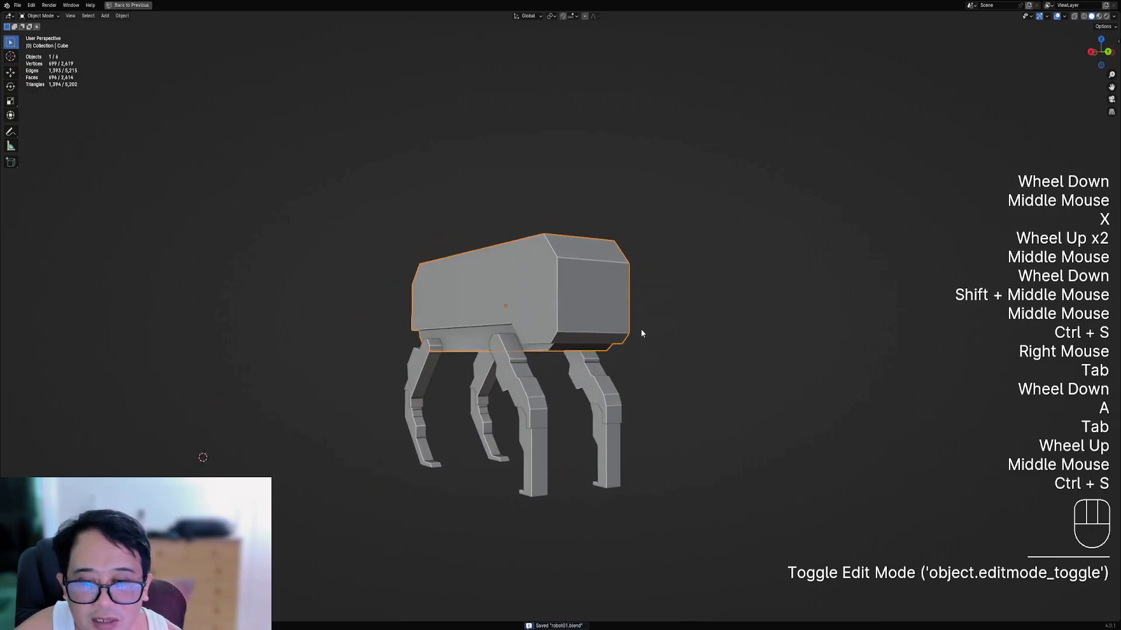
# - Apply Random Panels to the body using a Square-solver preset, with the subdivision cuts set to 1
pyautogui.hotkey('shift', 'q')
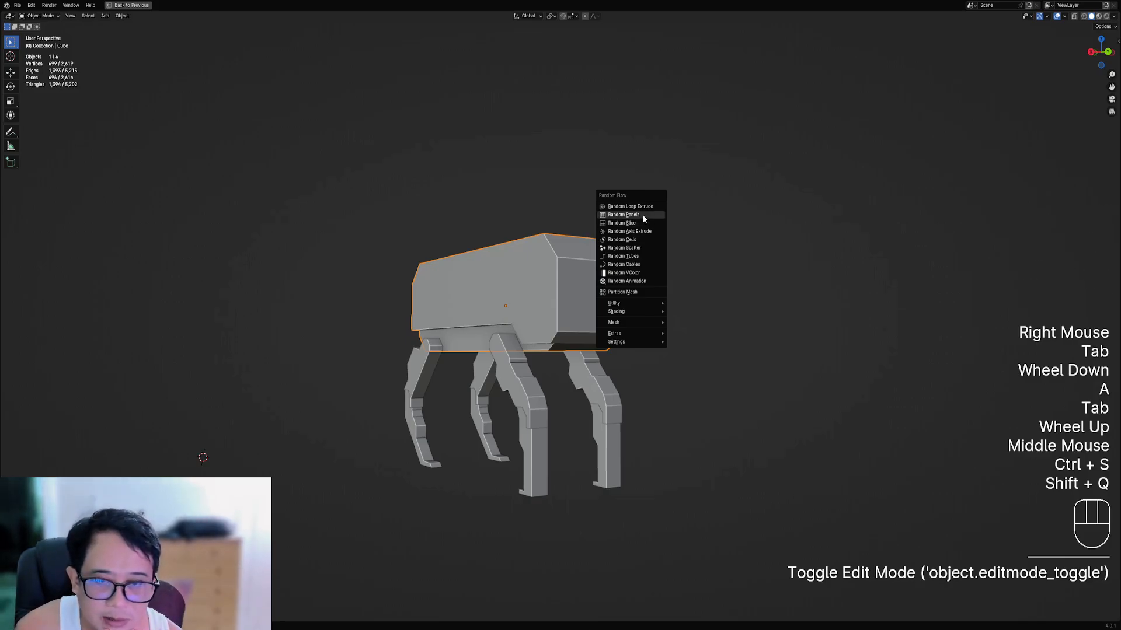
pyautogui.click(642, 215)
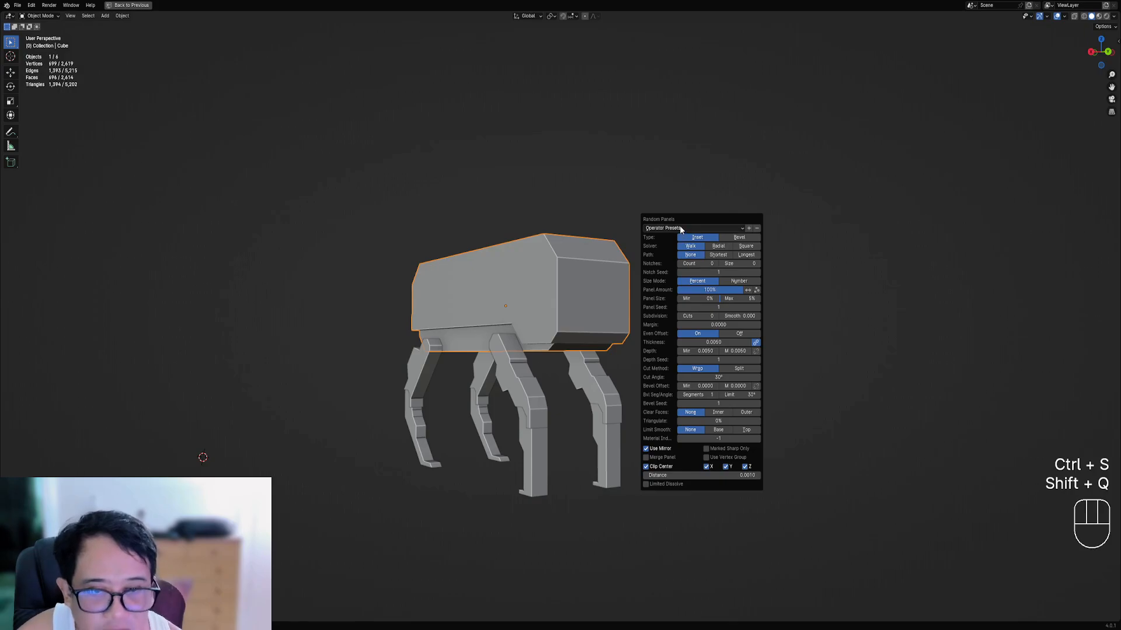
pyautogui.click(680, 228)
pyautogui.click(685, 250)
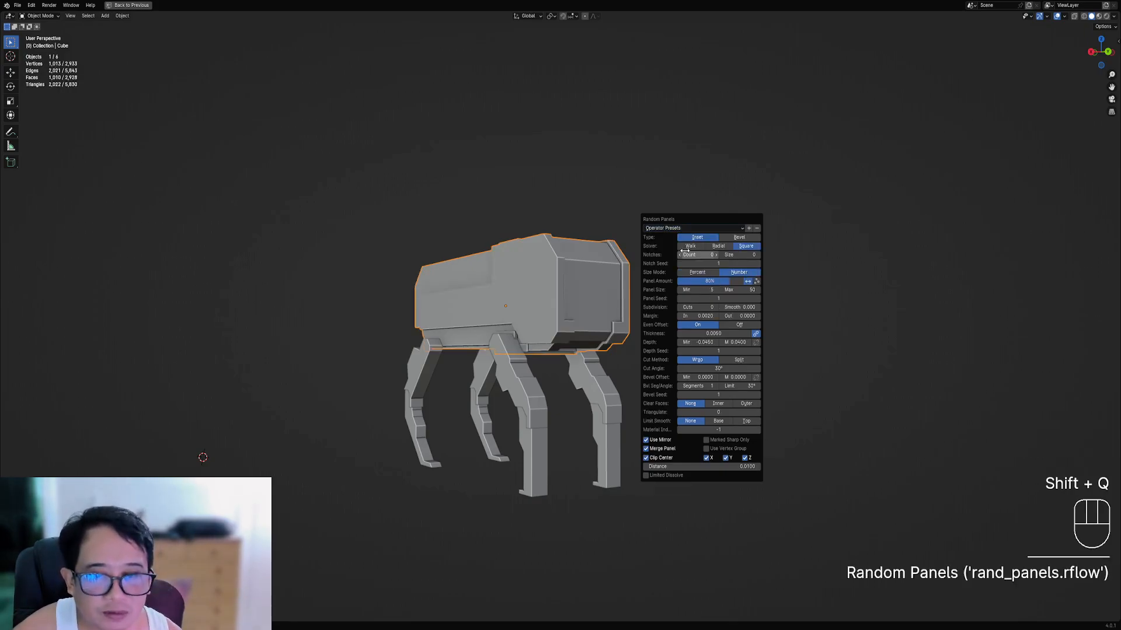
pyautogui.keyDown('ctrl'); pyautogui.scroll(1, 698, 308); pyautogui.keyUp('ctrl')
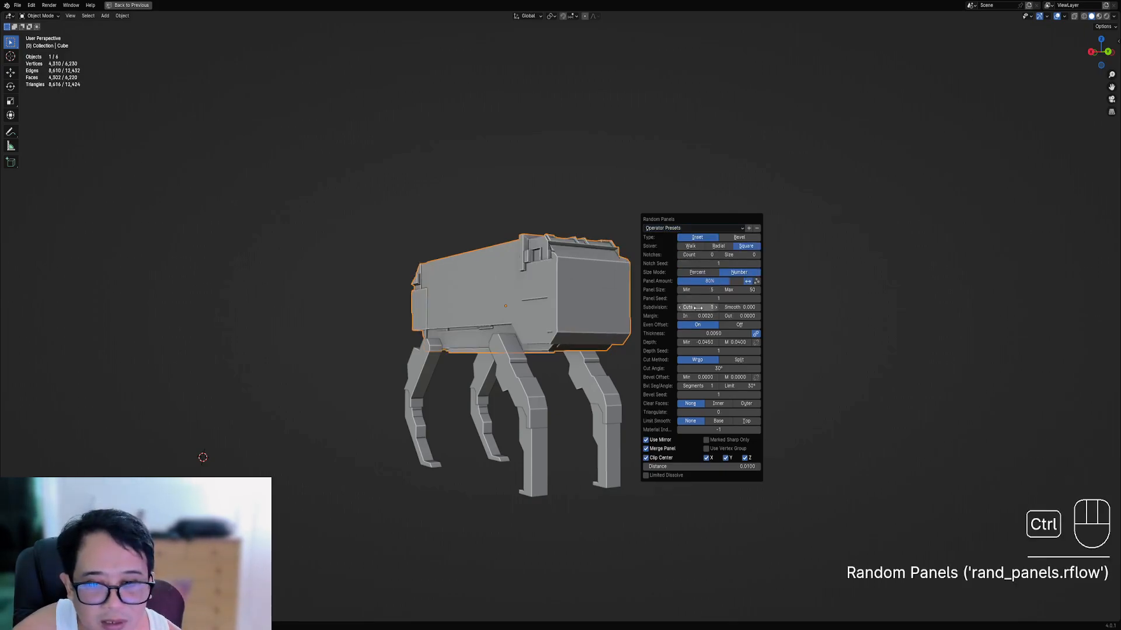
pyautogui.keyDown('ctrl'); pyautogui.scroll(1, 698, 308); pyautogui.keyUp('ctrl')
pyautogui.keyDown('ctrl'); pyautogui.scroll(-1, 698, 307); pyautogui.keyUp('ctrl')
# - Increase the body panels' inner margin and clip distance, and step the panel seed to 7
pyautogui.moveTo(563, 308); pyautogui.dragTo(644, 340, button='middle')
pyautogui.scroll(1, 629, 335)
pyautogui.scroll(1, 644, 340)
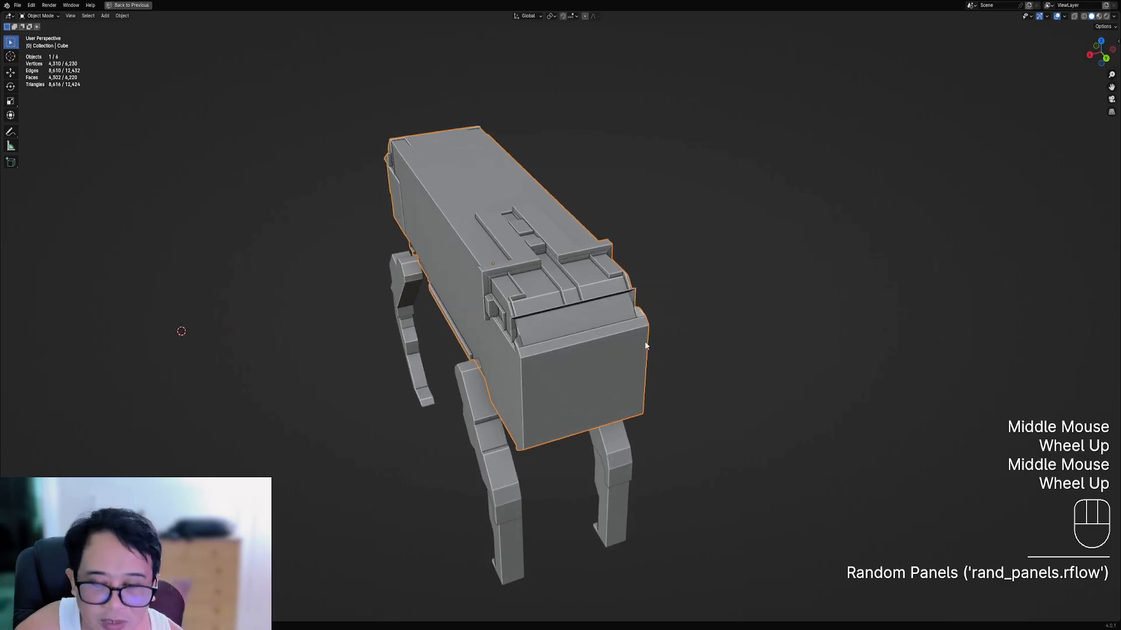
pyautogui.press('F9')
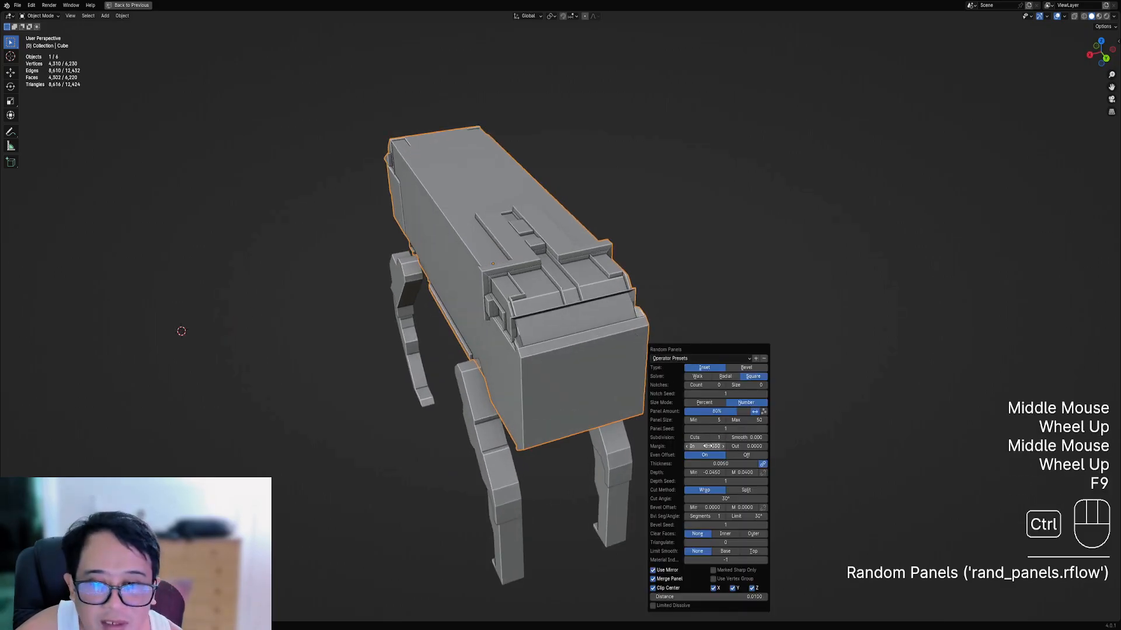
pyautogui.keyDown('ctrl'); pyautogui.scroll(1, 707, 446); pyautogui.keyUp('ctrl')
pyautogui.keyDown('ctrl'); pyautogui.scroll(2, 708, 445); pyautogui.keyUp('ctrl')
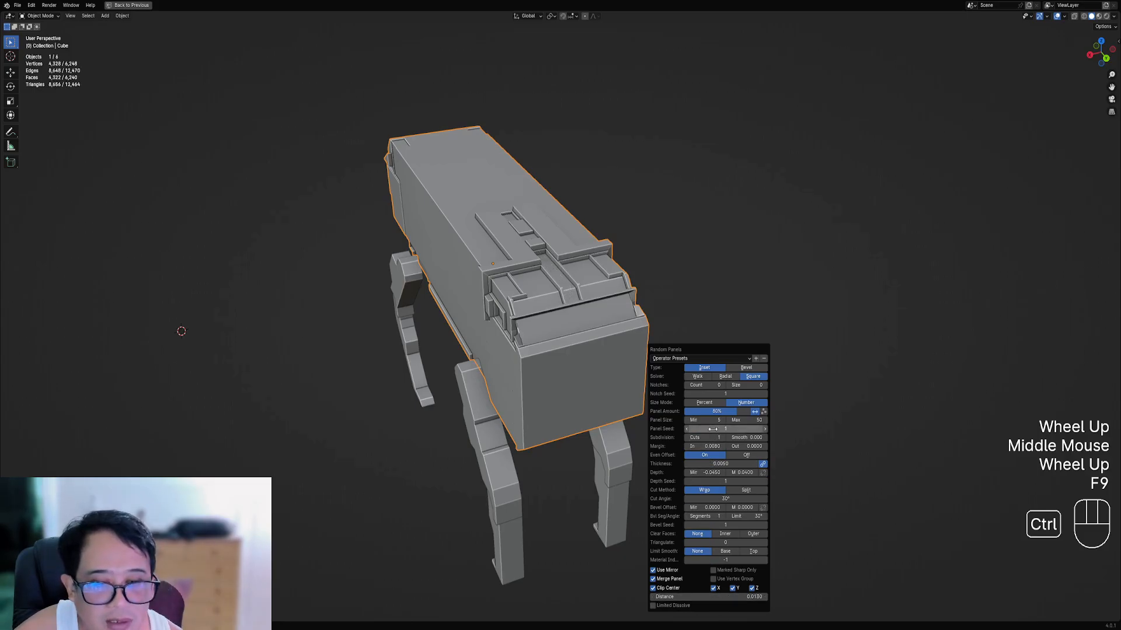
pyautogui.keyDown('ctrl'); pyautogui.scroll(4, 718, 428); pyautogui.keyUp('ctrl')
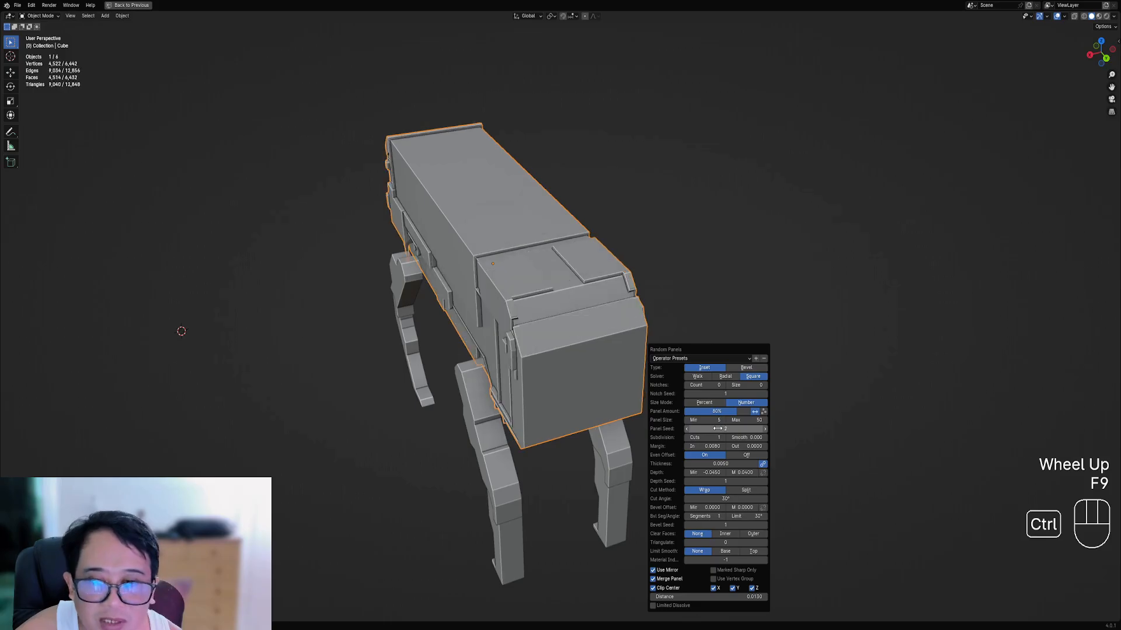
pyautogui.keyDown('ctrl'); pyautogui.scroll(2, 717, 429); pyautogui.keyUp('ctrl')
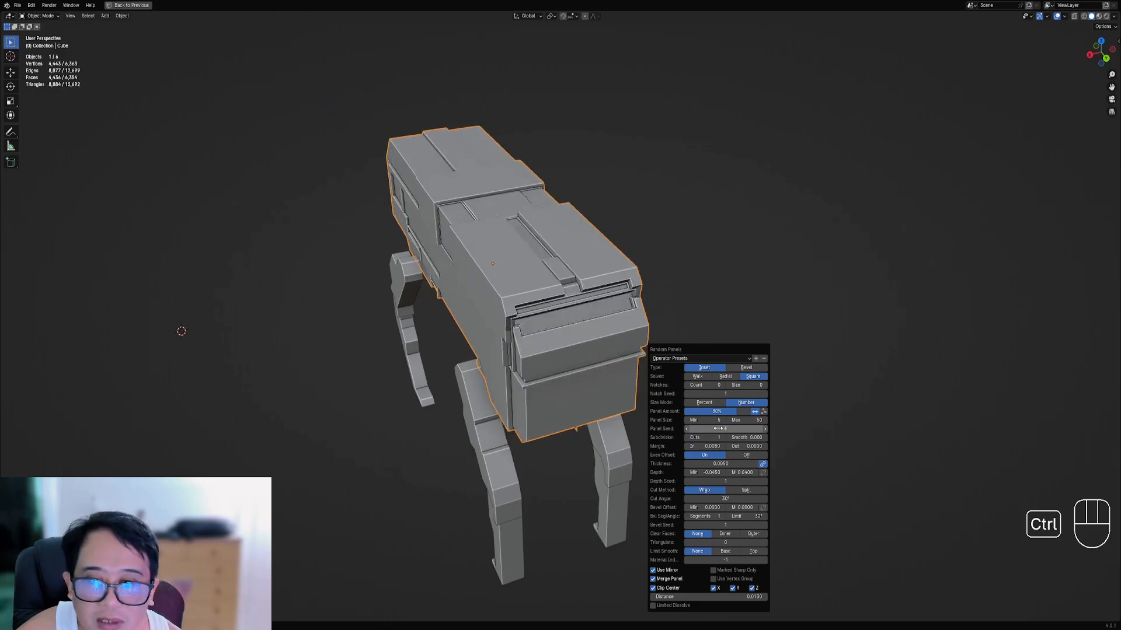
# - Switch the Random Panels cut method to Split and inspect the body's panels
pyautogui.moveTo(335, 433); pyautogui.dragTo(495, 346, button='middle')
pyautogui.scroll(-2, 420, 385)
pyautogui.scroll(-2, 495, 346)
pyautogui.moveTo(591, 349); pyautogui.dragTo(627, 353, button='middle')
pyautogui.press('F9')
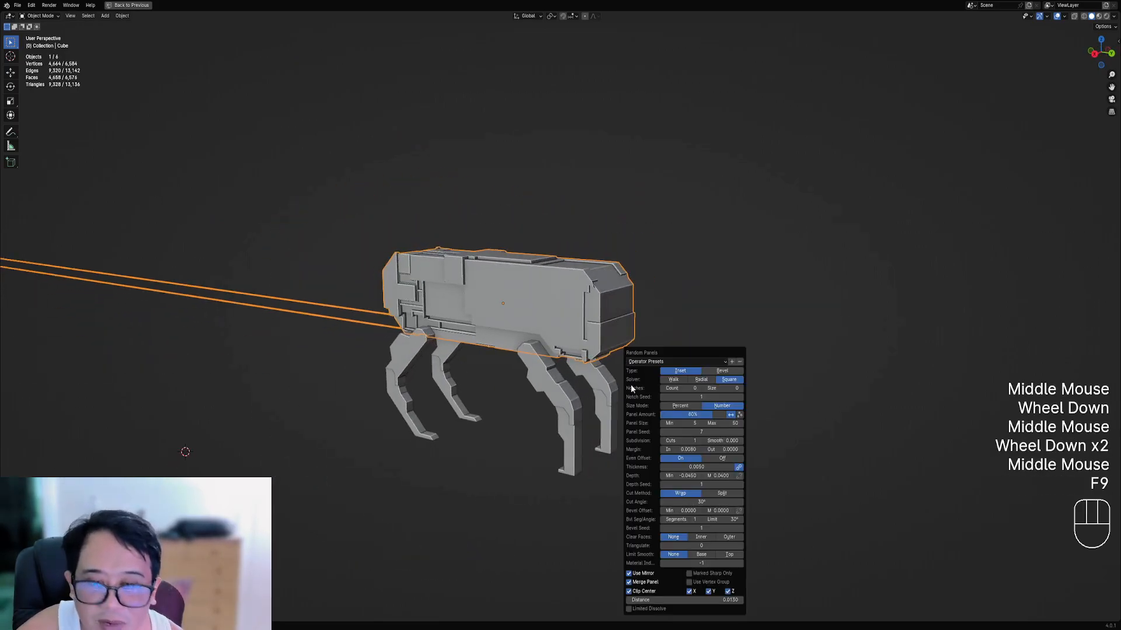
pyautogui.click(719, 496)
pyautogui.moveTo(584, 420); pyautogui.dragTo(601, 371, button='middle')
pyautogui.scroll(2, 573, 370)
pyautogui.scroll(-1, 589, 362)
pyautogui.scroll(-1, 613, 369)
# - Set the maximum panel size to 25 and try several higher panel seeds on the body
pyautogui.press('F9')
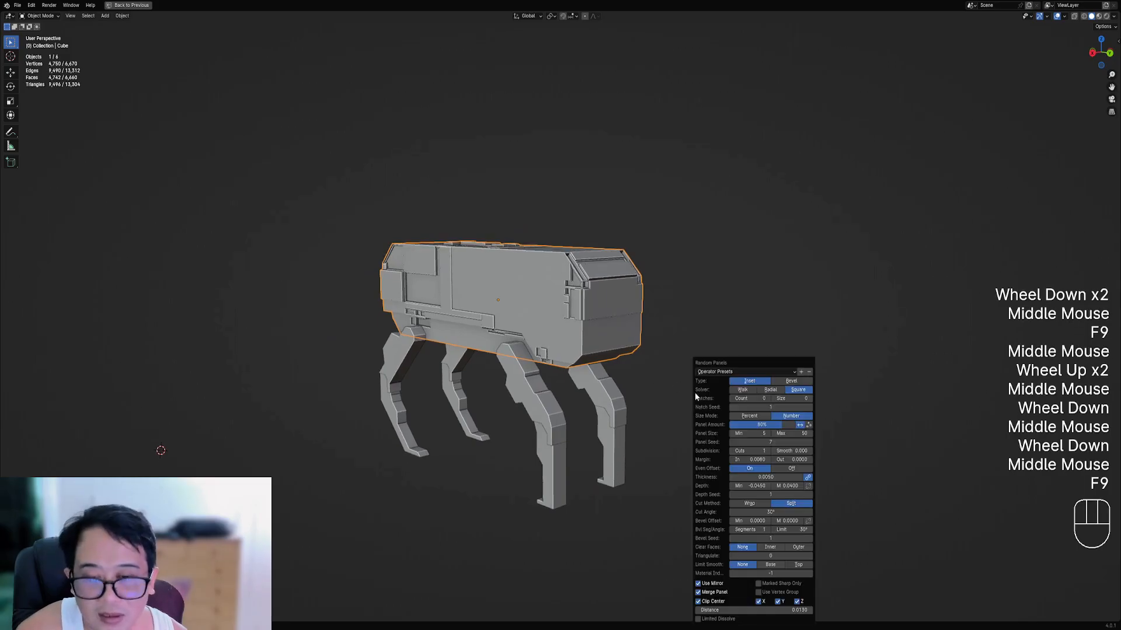
pyautogui.keyDown('ctrl'); pyautogui.click(785, 433); pyautogui.keyUp('ctrl')
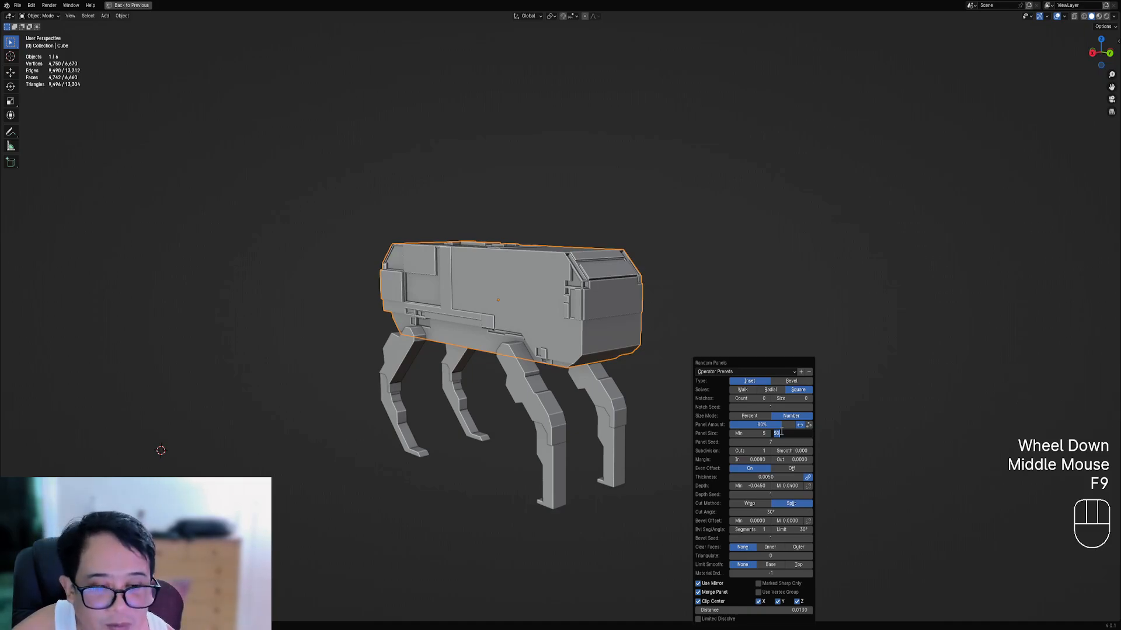
pyautogui.write('25')
pyautogui.press('Return')
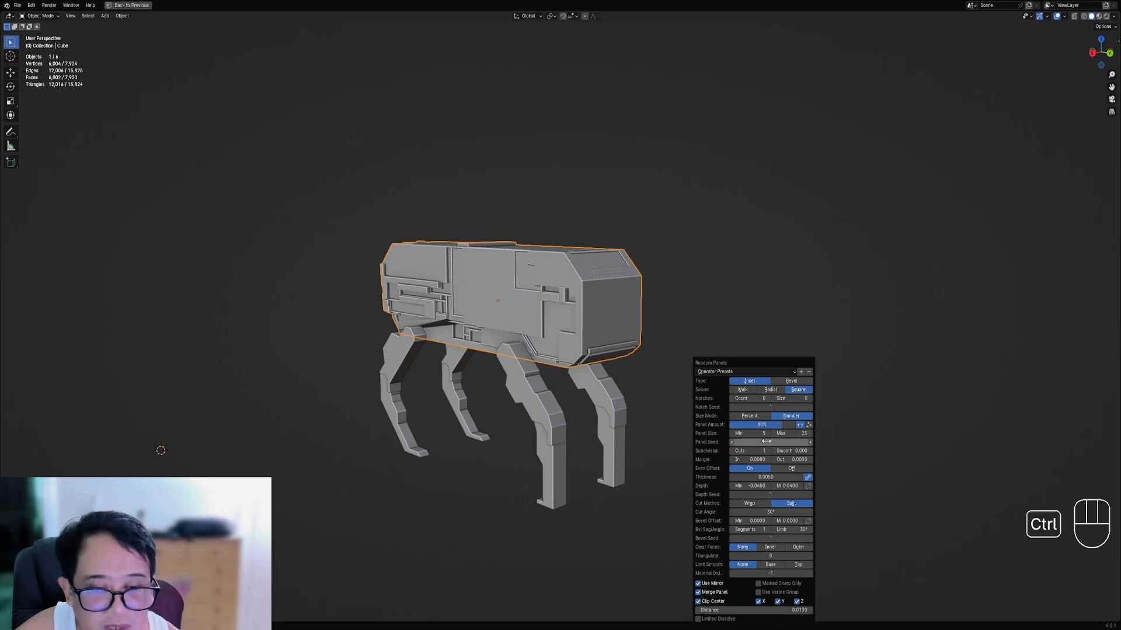
pyautogui.keyDown('ctrl'); pyautogui.scroll(1, 766, 441); pyautogui.keyUp('ctrl')
pyautogui.keyDown('ctrl'); pyautogui.scroll(2, 767, 442); pyautogui.keyUp('ctrl')
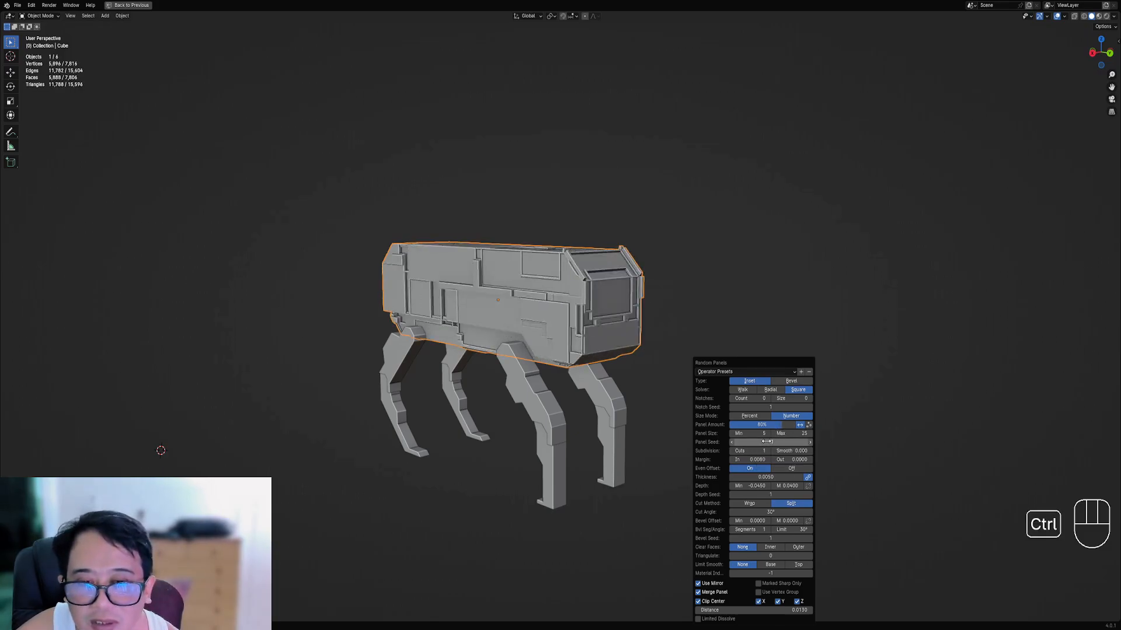
pyautogui.keyDown('ctrl'); pyautogui.scroll(1, 766, 442); pyautogui.keyUp('ctrl')
# - Undo the Random Panels operation on the robot's body
pyautogui.moveTo(523, 368); pyautogui.dragTo(621, 331, button='middle')
pyautogui.scroll(-1, 563, 350)
pyautogui.hotkey('ctrl', 'z')
pyautogui.scroll(1, 663, 296)
# - Partition the body's mesh with Random Flow in Random mode using the Radial solver
pyautogui.hotkey('shift', 'q')
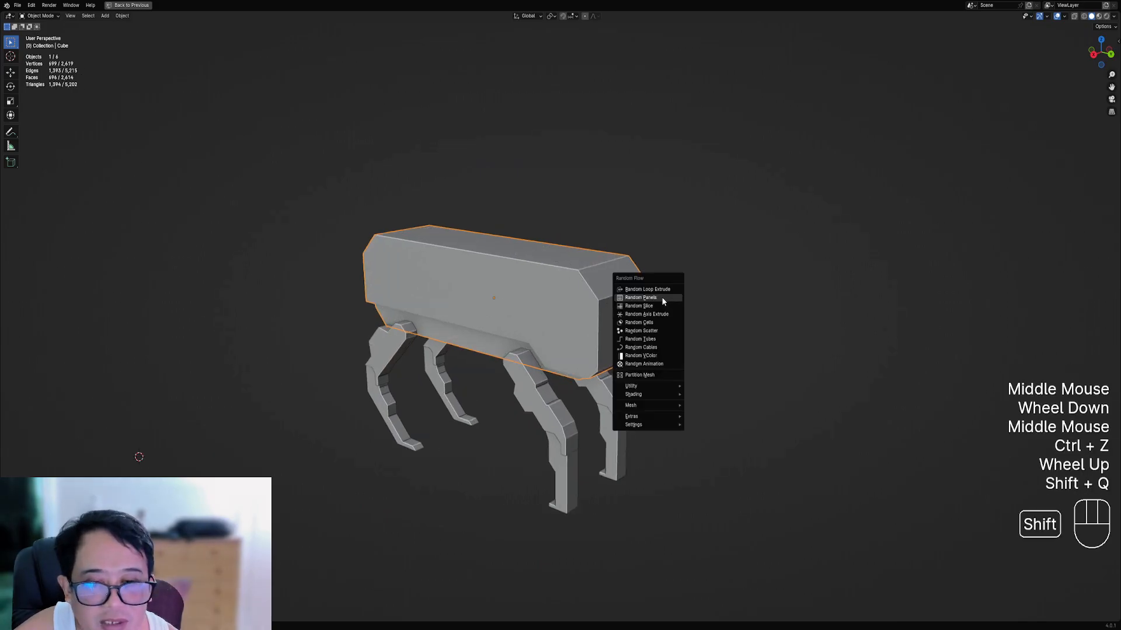
pyautogui.click(646, 375)
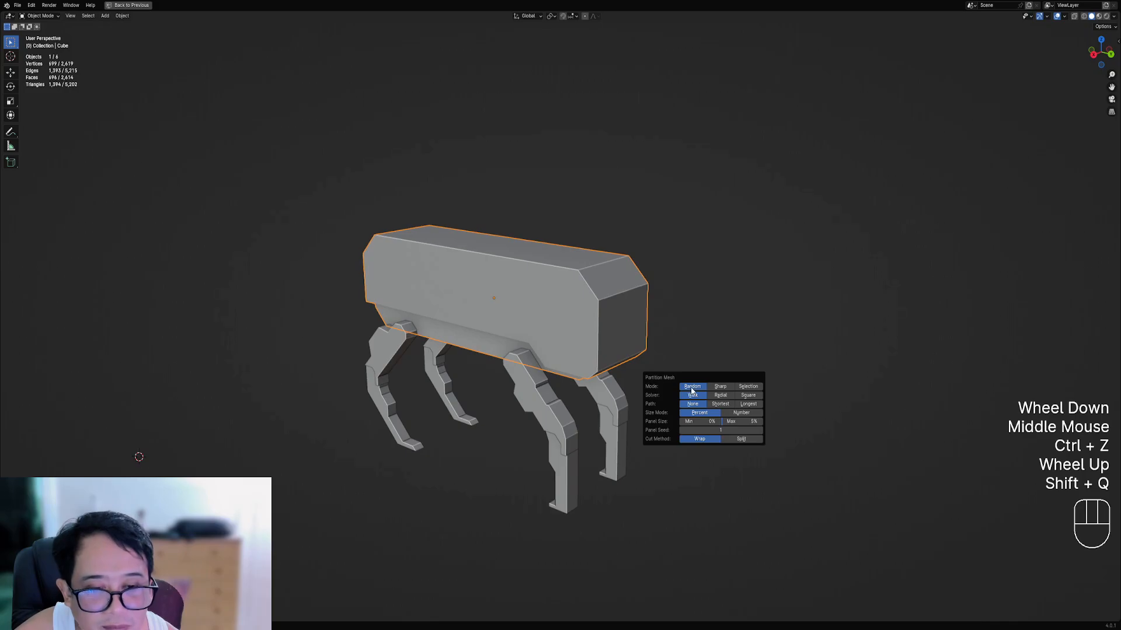
pyautogui.click(721, 386)
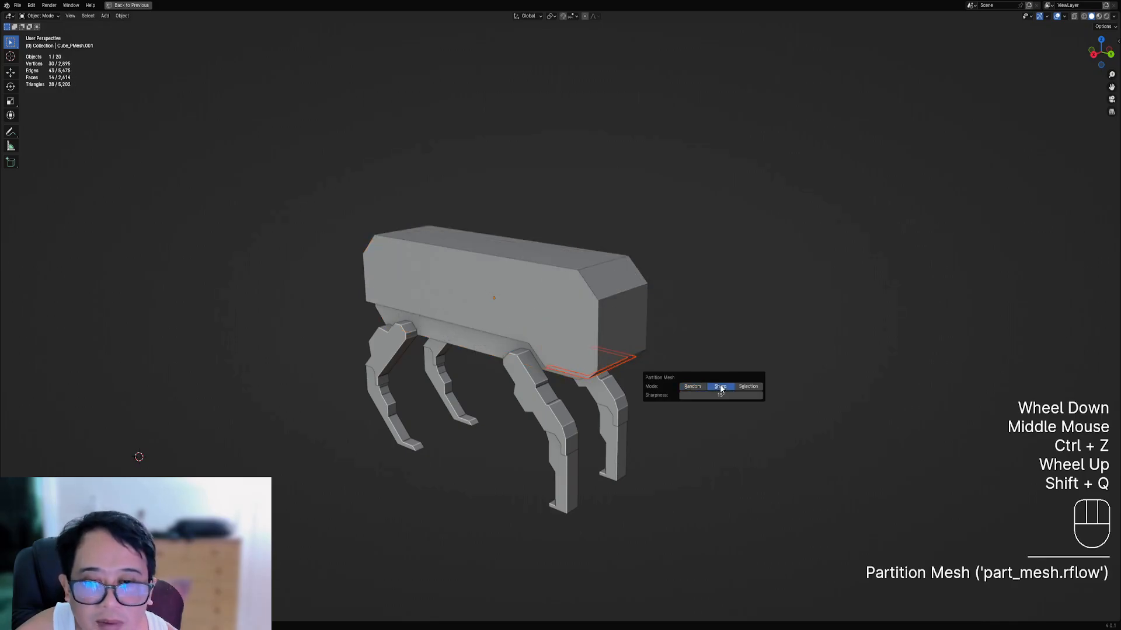
pyautogui.click(696, 387)
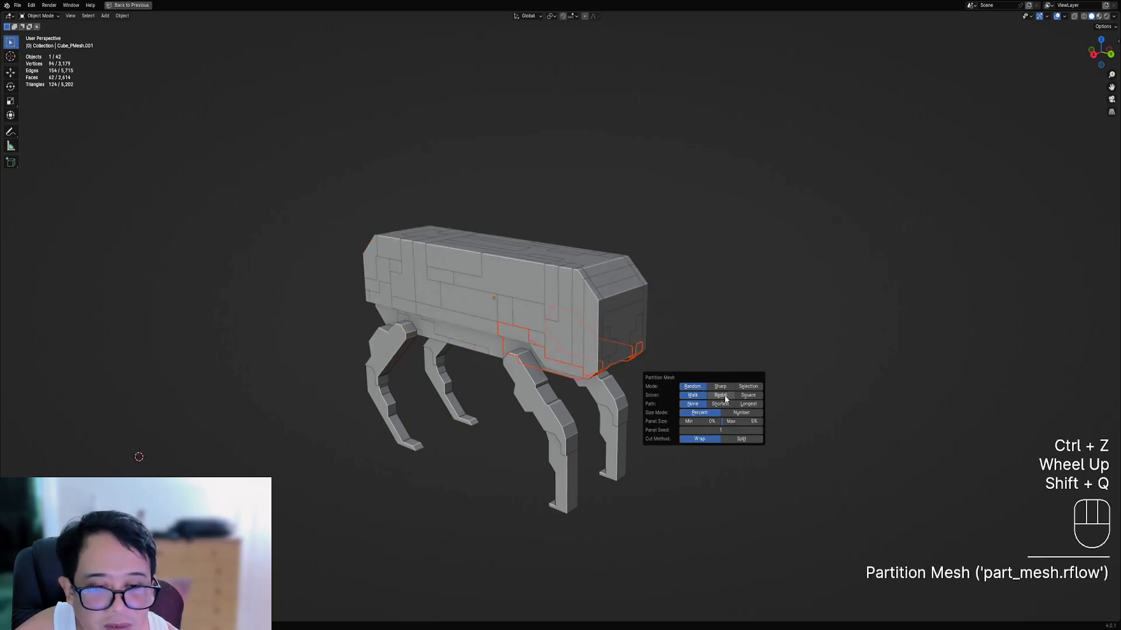
pyautogui.click(722, 395)
# - Set the partition panel size to a minimum of 5% and a maximum of 10%
pyautogui.click(705, 412)
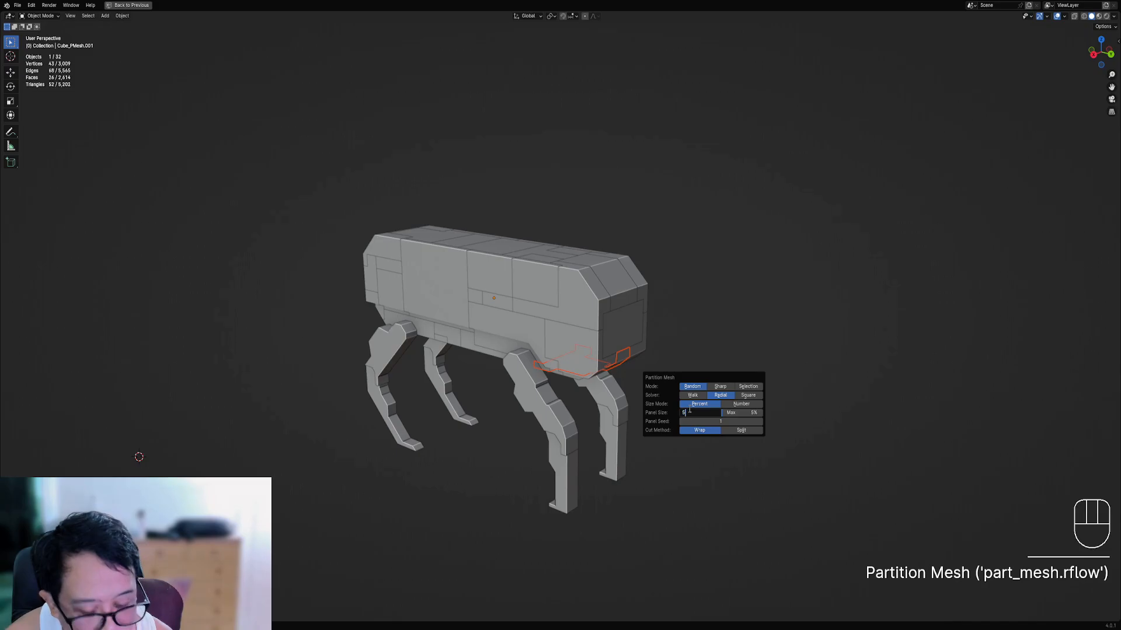
pyautogui.press('Tab')
pyautogui.write('1')
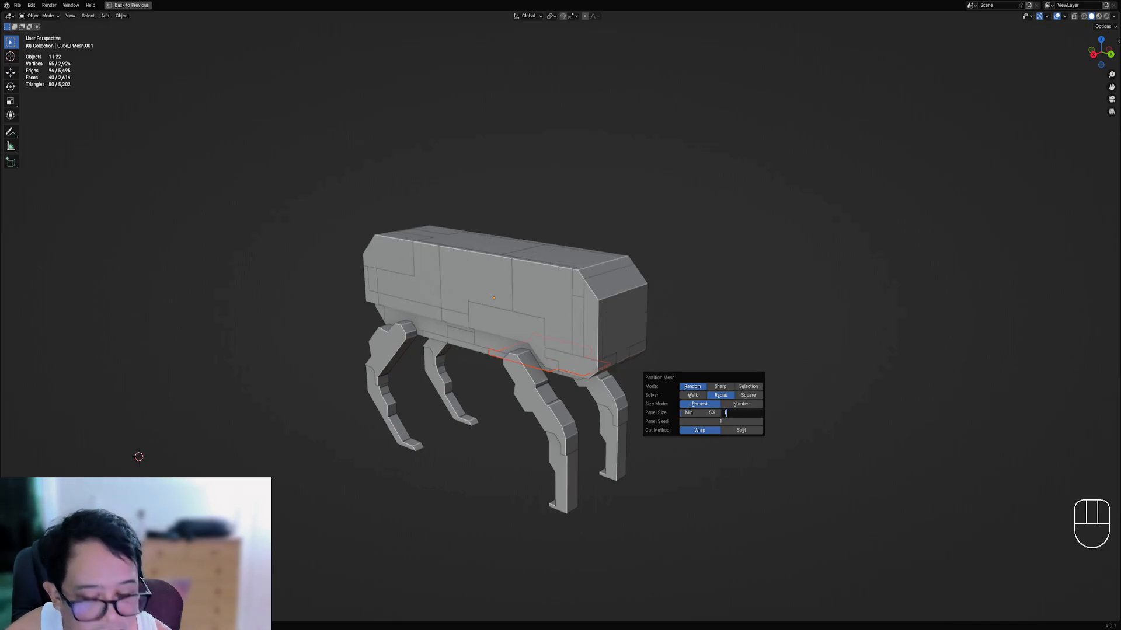
pyautogui.write('0')
pyautogui.press('Return')
# - Select the partitioned piece at the lower end of the robot's body and save the file
pyautogui.scroll(1, 604, 348)
pyautogui.moveTo(604, 347); pyautogui.dragTo(654, 325, button='middle')
pyautogui.rightClick(567, 302)
pyautogui.rightClick(586, 345)
pyautogui.scroll(1, 652, 299)
pyautogui.hotkey('ctrl', 's')
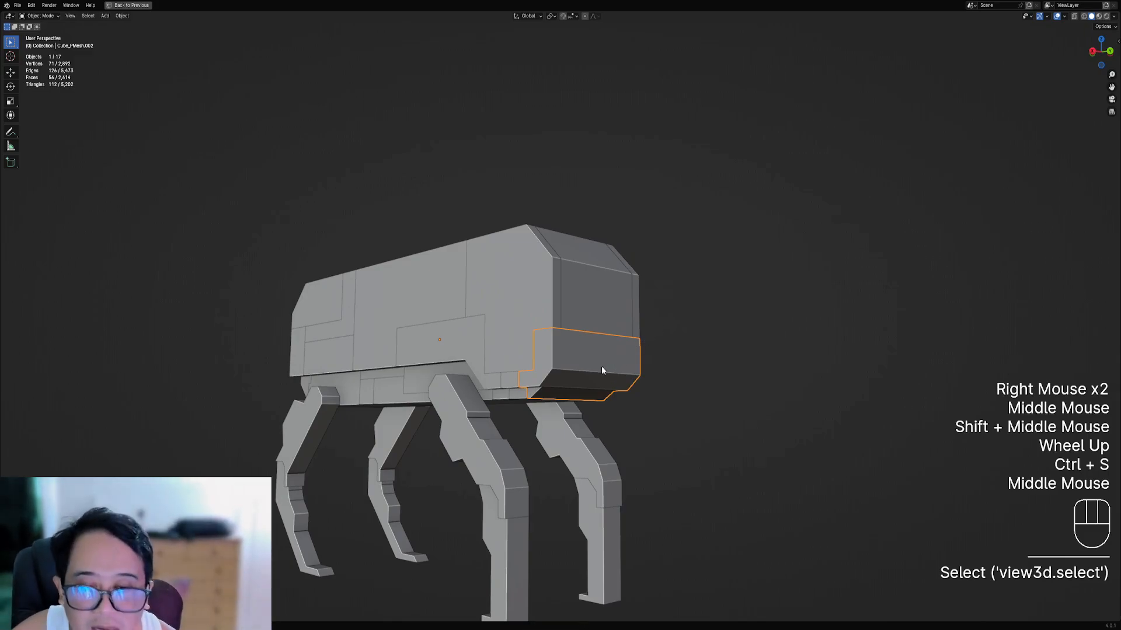
pyautogui.hotkey('shift', 'q')
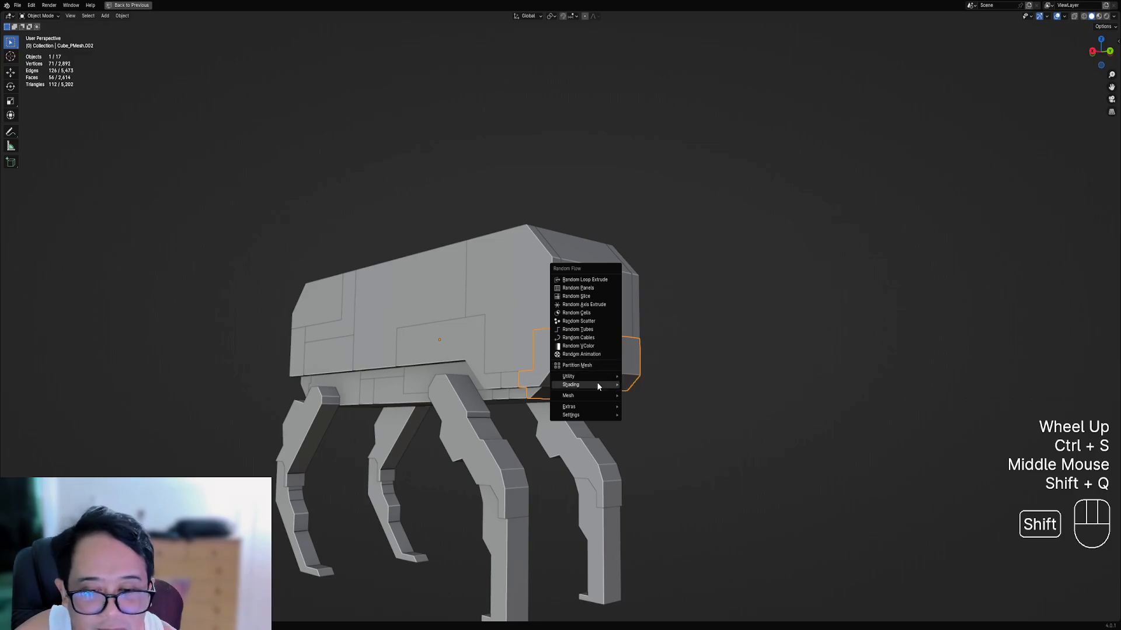
pyautogui.moveTo(598, 385)
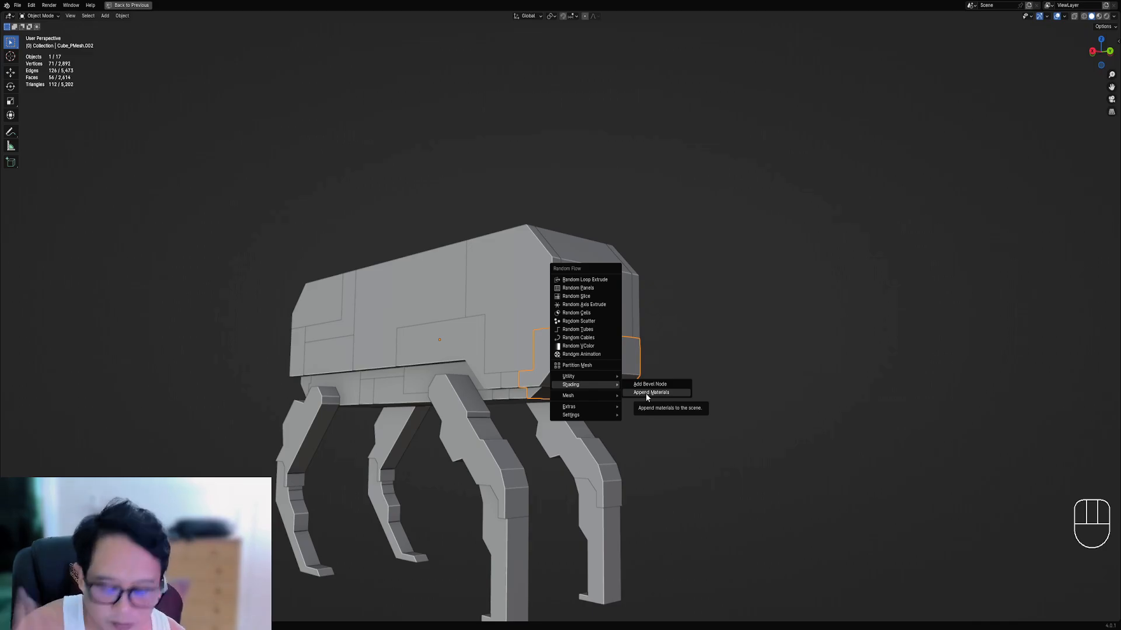
pyautogui.press('Escape')
pyautogui.moveTo(640, 378); pyautogui.dragTo(646, 366, button='middle')
# - Apply Random Panels to the selected lower front piece of the body with 2 subdivision cuts
pyautogui.hotkey('shift', 'q')
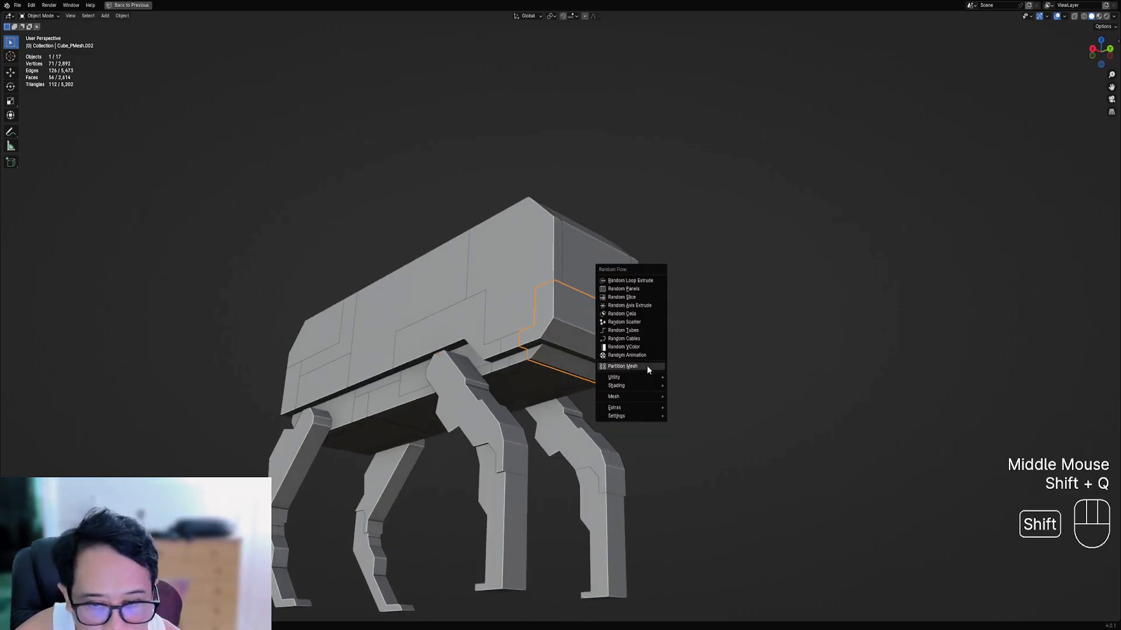
pyautogui.click(643, 289)
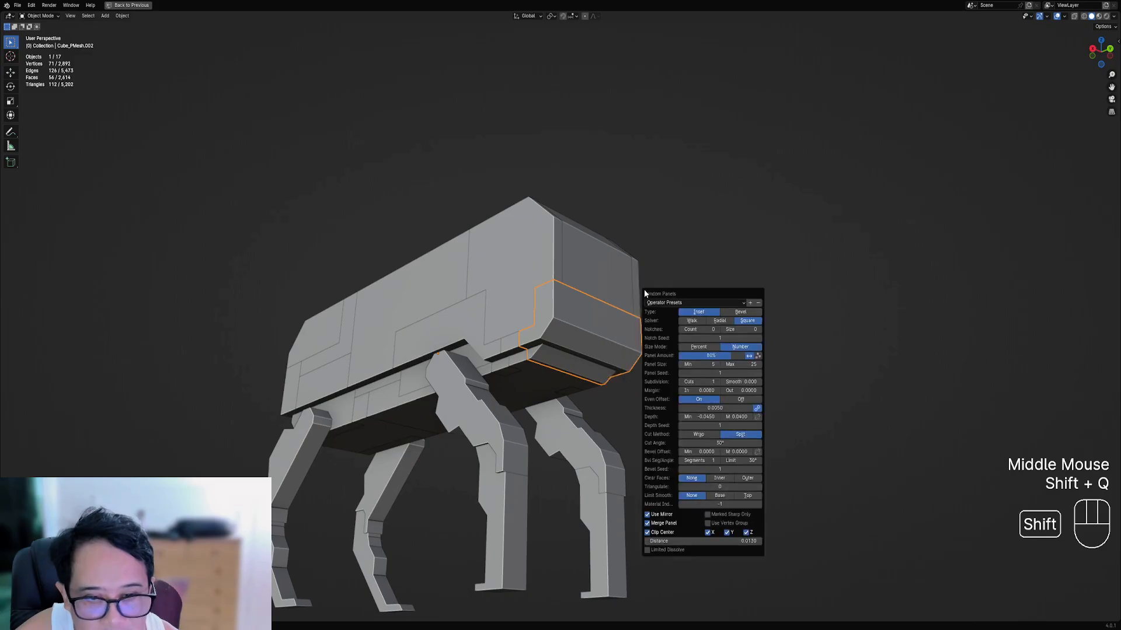
pyautogui.click(689, 302)
pyautogui.click(688, 303)
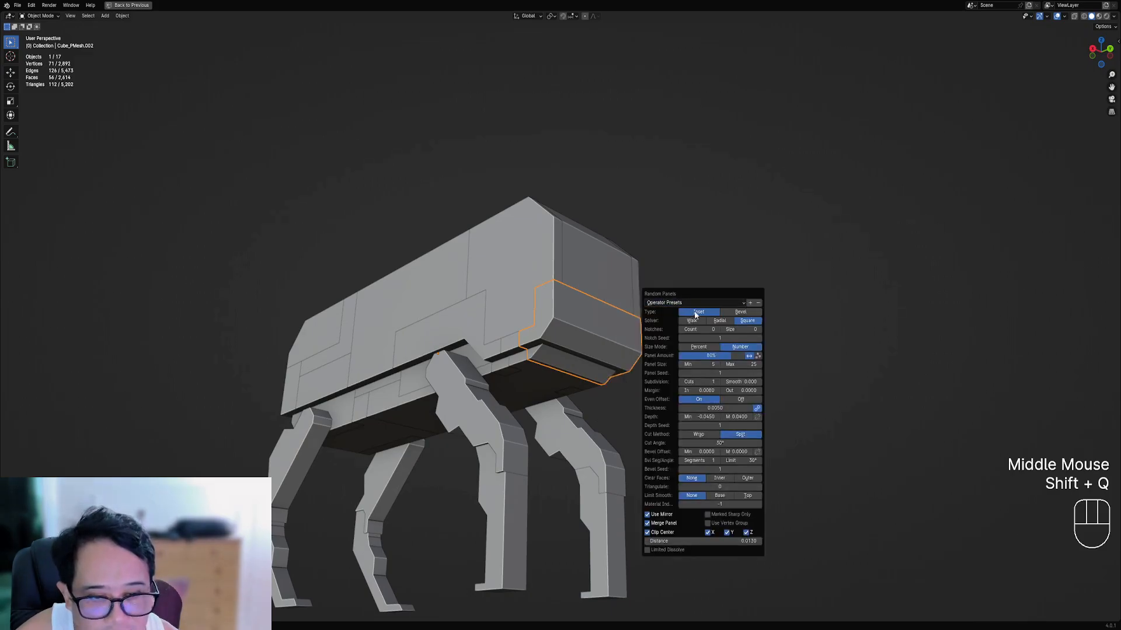
pyautogui.keyDown('ctrl'); pyautogui.scroll(1, 705, 383); pyautogui.keyUp('ctrl')
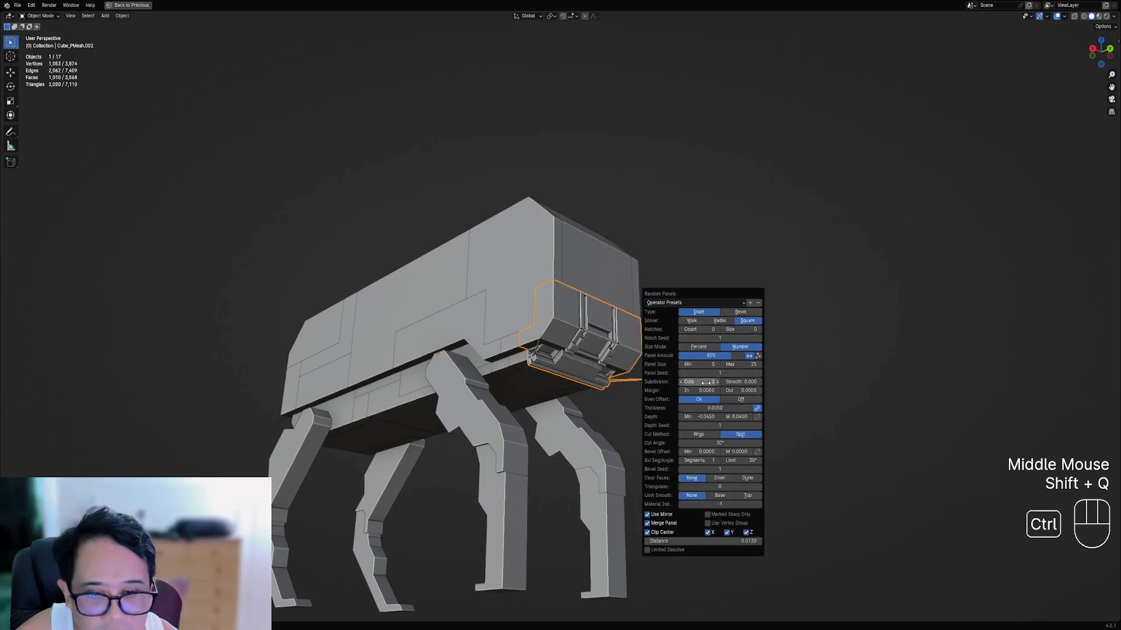
pyautogui.keyDown('ctrl'); pyautogui.scroll(1, 706, 382); pyautogui.keyUp('ctrl')
pyautogui.keyDown('ctrl'); pyautogui.scroll(-1, 705, 382); pyautogui.keyUp('ctrl')
pyautogui.moveTo(558, 384); pyautogui.dragTo(660, 360, button='middle')
pyautogui.scroll(2, 587, 359)
pyautogui.scroll(-1, 584, 384)
pyautogui.press('F9')
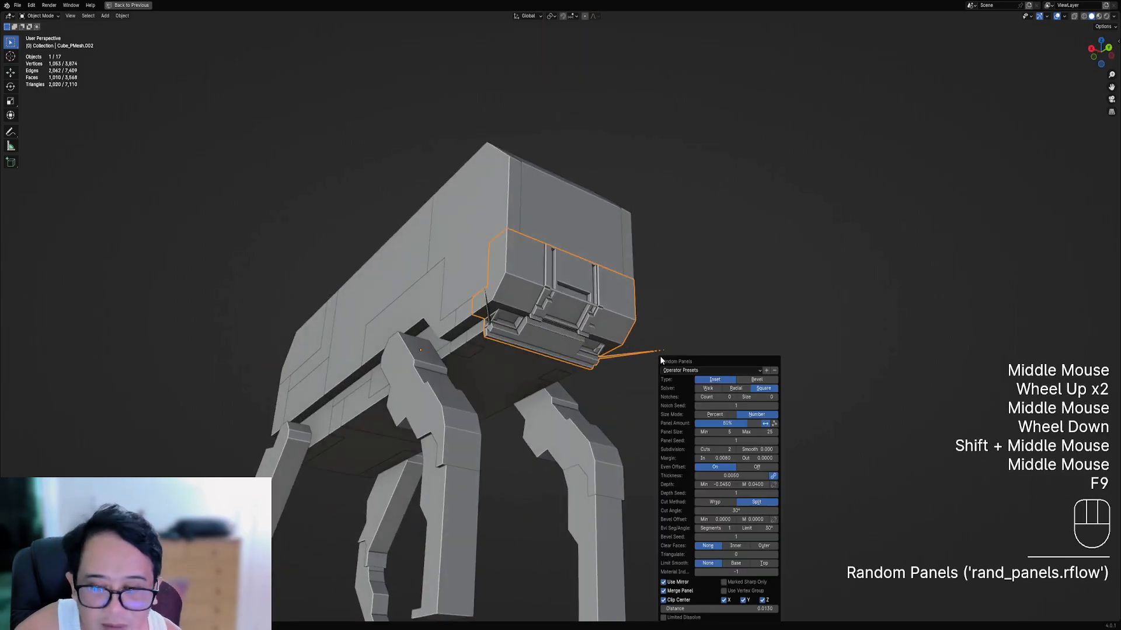
# - Set the maximum panel size of the lower front piece to 40
pyautogui.click(759, 432)
pyautogui.write('30')
pyautogui.press('Return')
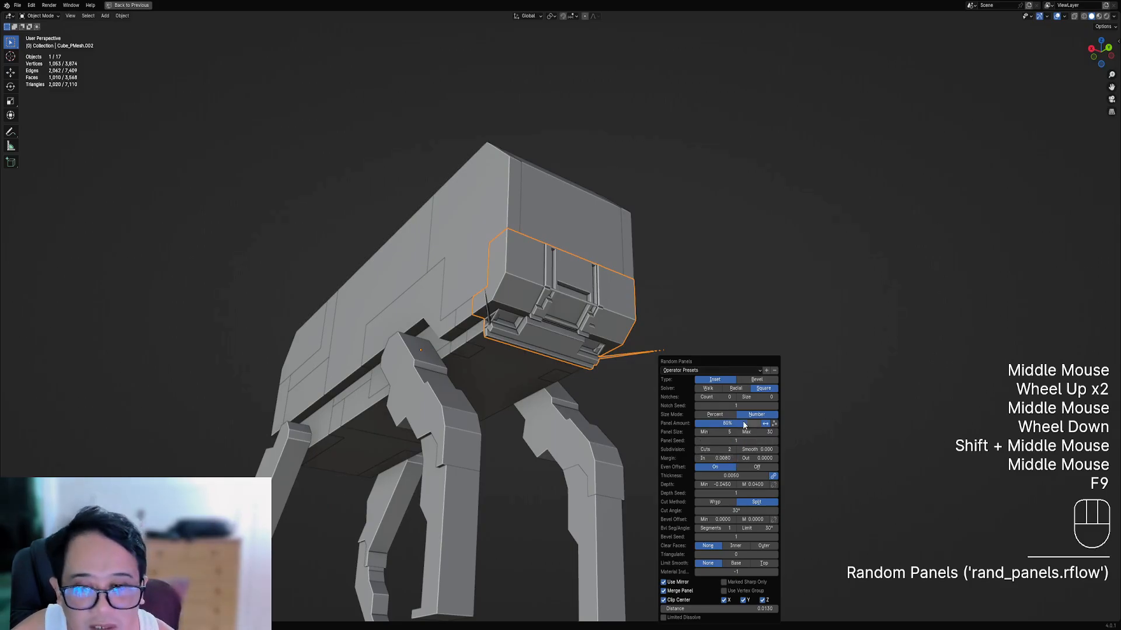
pyautogui.click(749, 431)
pyautogui.write('4')
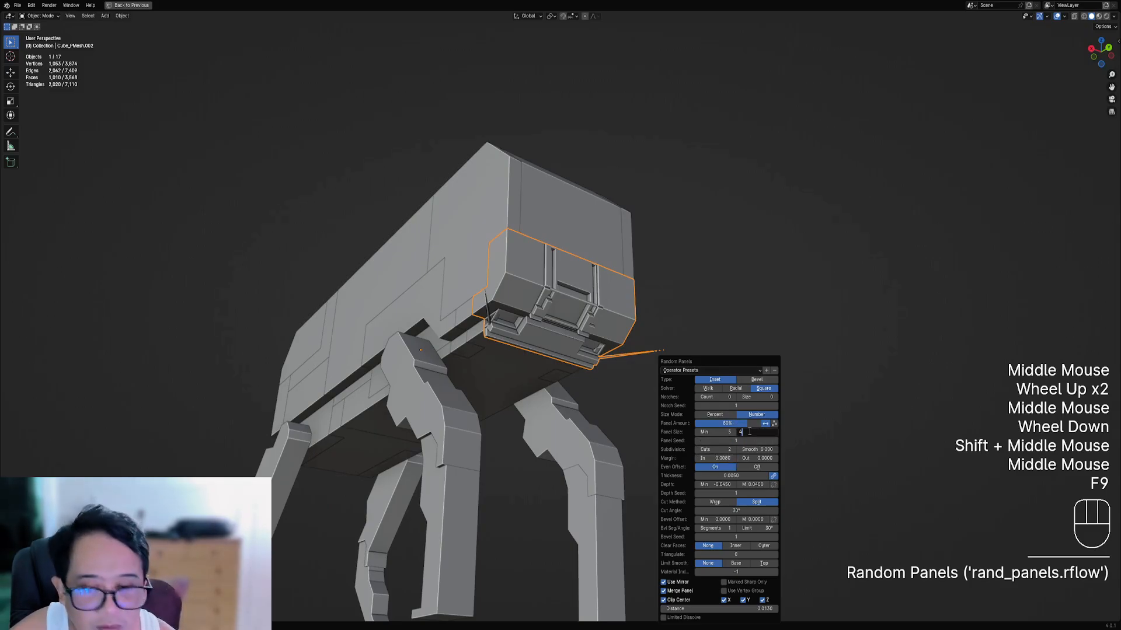
pyautogui.write('0')
pyautogui.press('Return')
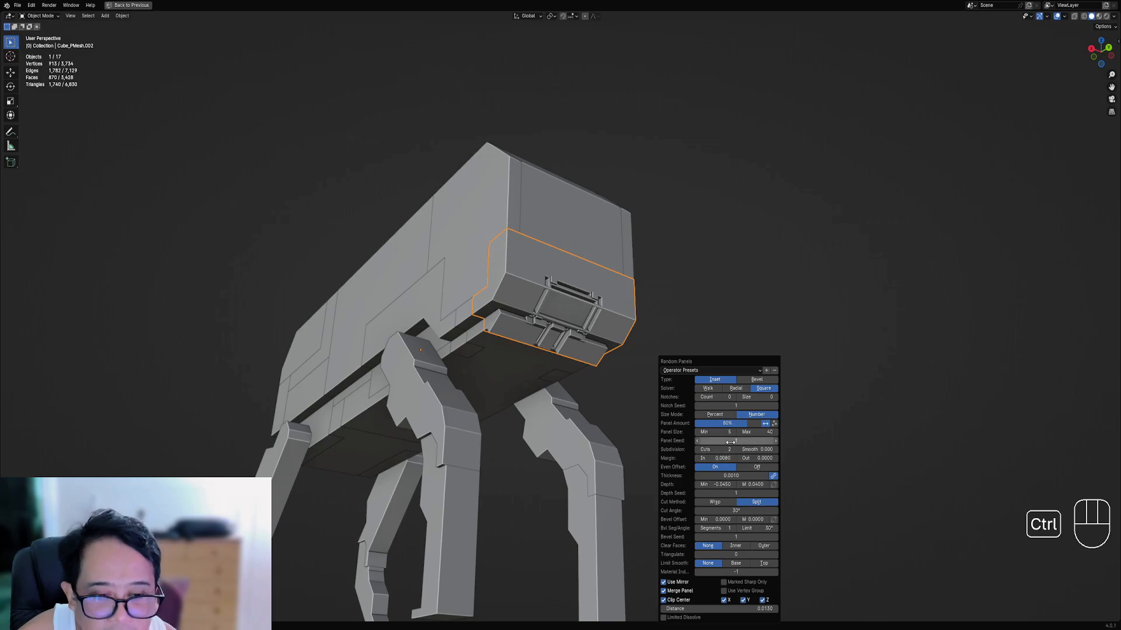
# - Cycle the panel seed to find a different panel layout for the lower front piece and hide the viewport overlays
pyautogui.keyDown('ctrl'); pyautogui.scroll(4, 730, 441); pyautogui.keyUp('ctrl')
pyautogui.keyDown('ctrl'); pyautogui.scroll(5, 730, 442); pyautogui.keyUp('ctrl')
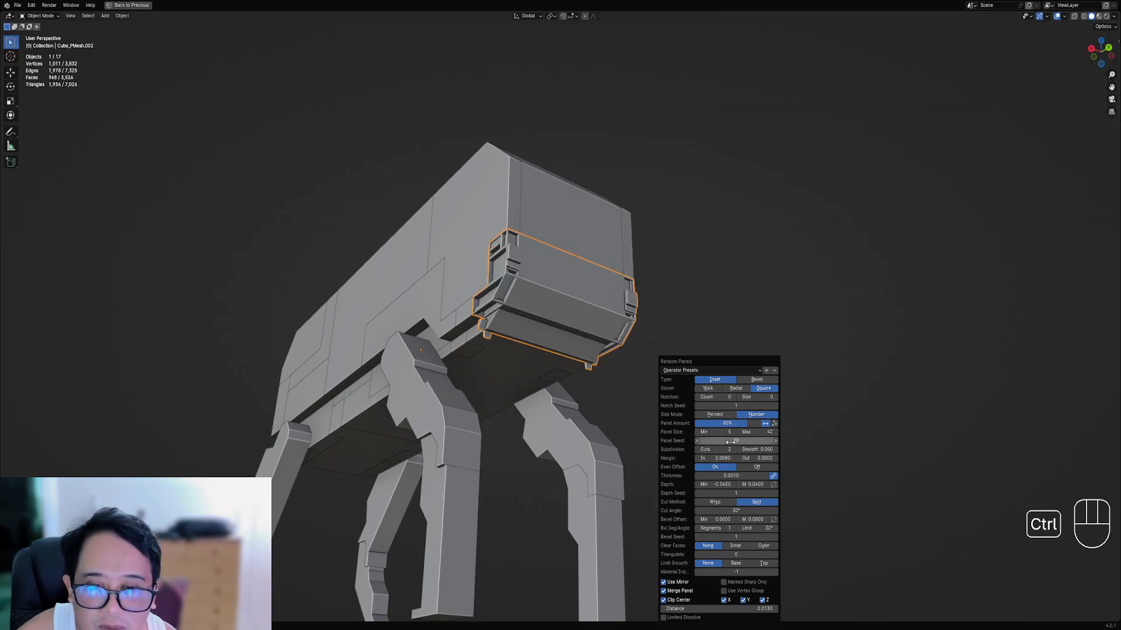
pyautogui.keyDown('ctrl'); pyautogui.scroll(4, 730, 442); pyautogui.keyUp('ctrl')
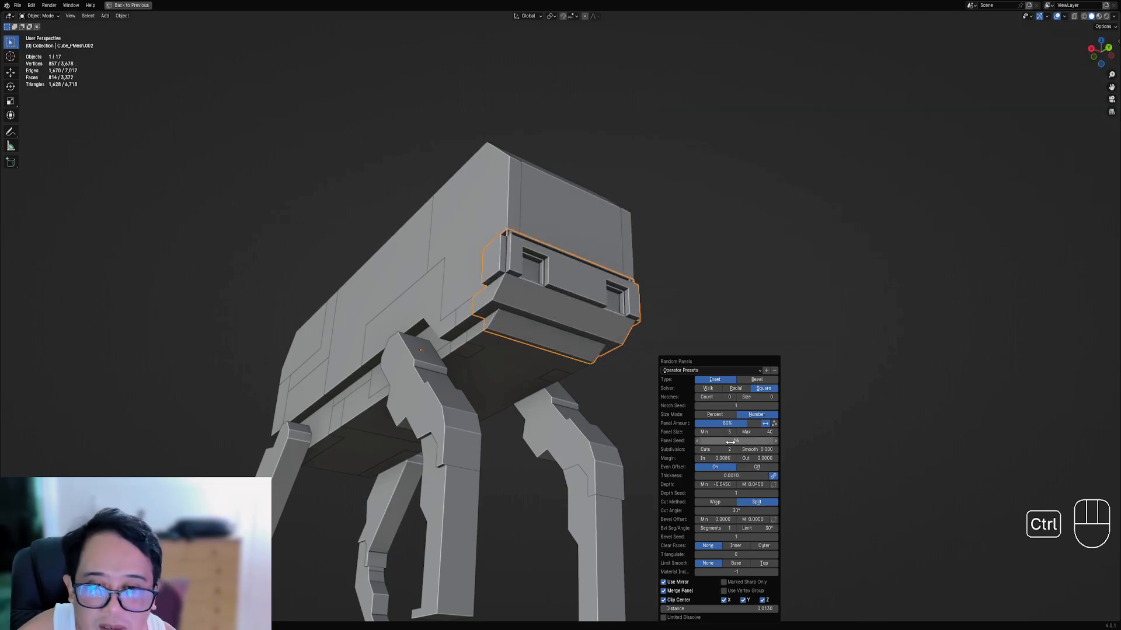
pyautogui.keyDown('ctrl'); pyautogui.scroll(1, 730, 442); pyautogui.keyUp('ctrl')
pyautogui.moveTo(534, 227); pyautogui.dragTo(568, 268, button='middle')
pyautogui.scroll(-2, 649, 319)
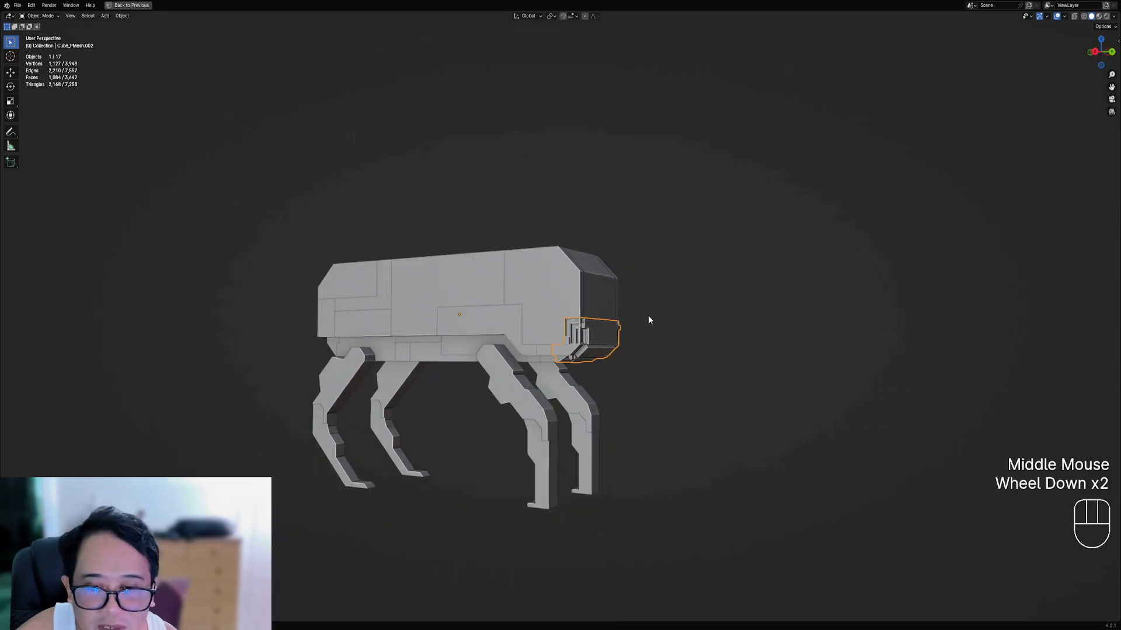
pyautogui.moveTo(647, 320)
pyautogui.mouseDown(button='middle')
pyautogui.moveTo(601, 313)
pyautogui.moveTo(624, 261)
pyautogui.moveTo(645, 341)
pyautogui.mouseUp(button='middle')
pyautogui.scroll(2, 613, 307)
pyautogui.hotkey('shift', 'alt', 'z')
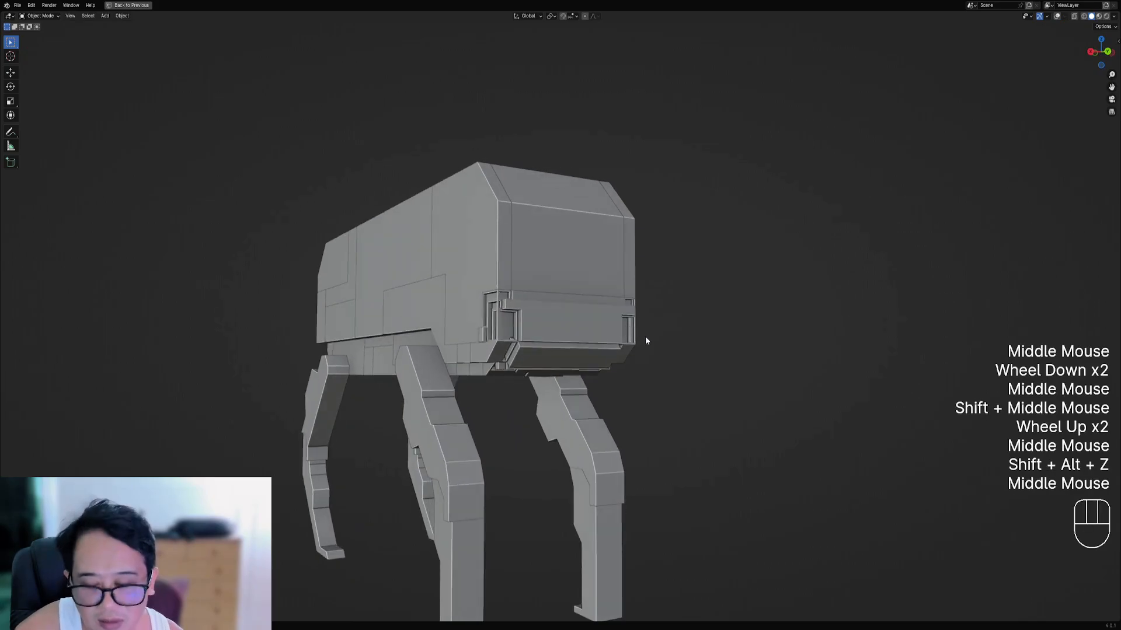
# - Set the cut method of the lower front piece's panels to Wrap
pyautogui.press('F9')
pyautogui.click(749, 496)
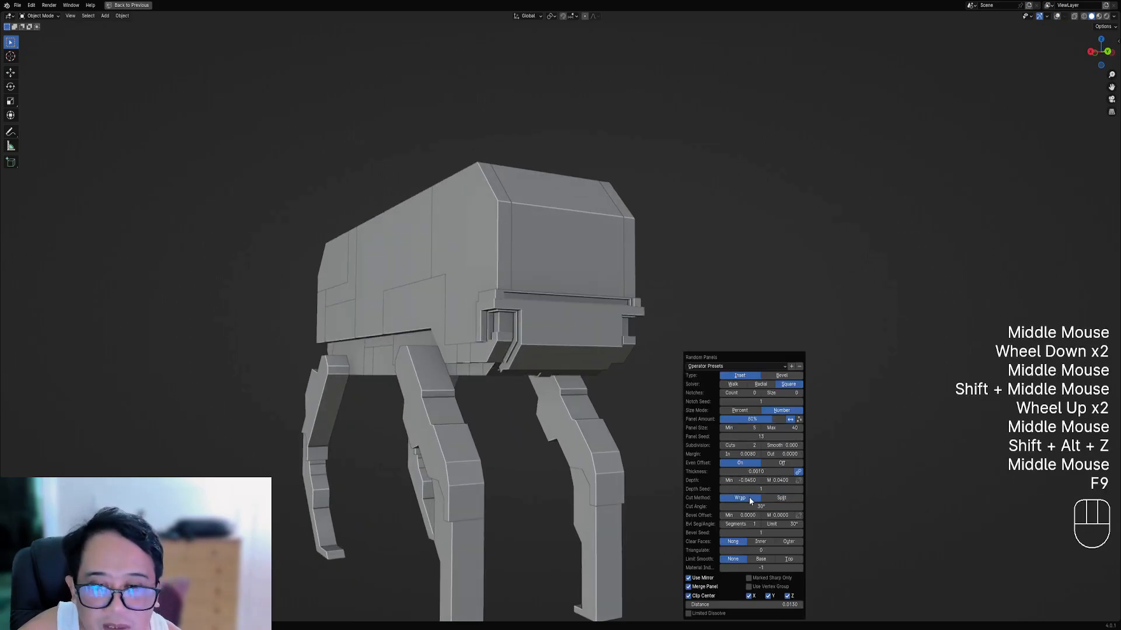
pyautogui.moveTo(748, 496); pyautogui.dragTo(556, 369, button='middle')
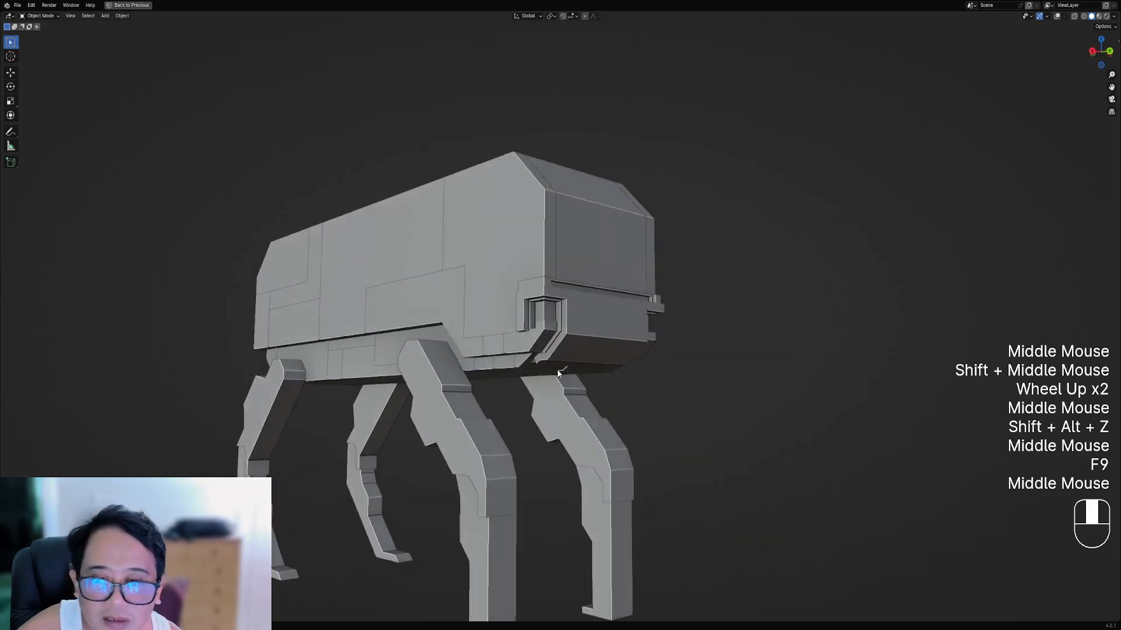
pyautogui.scroll(-1, 612, 377)
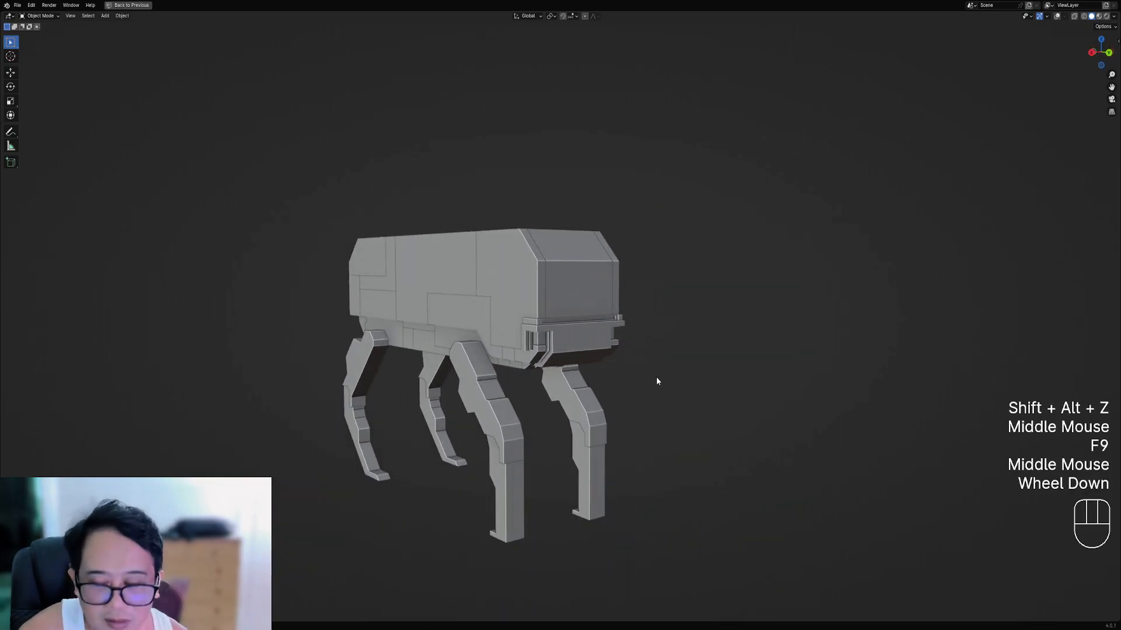
# - Set the panel seed of the lower front piece to 19
pyautogui.press('F9')
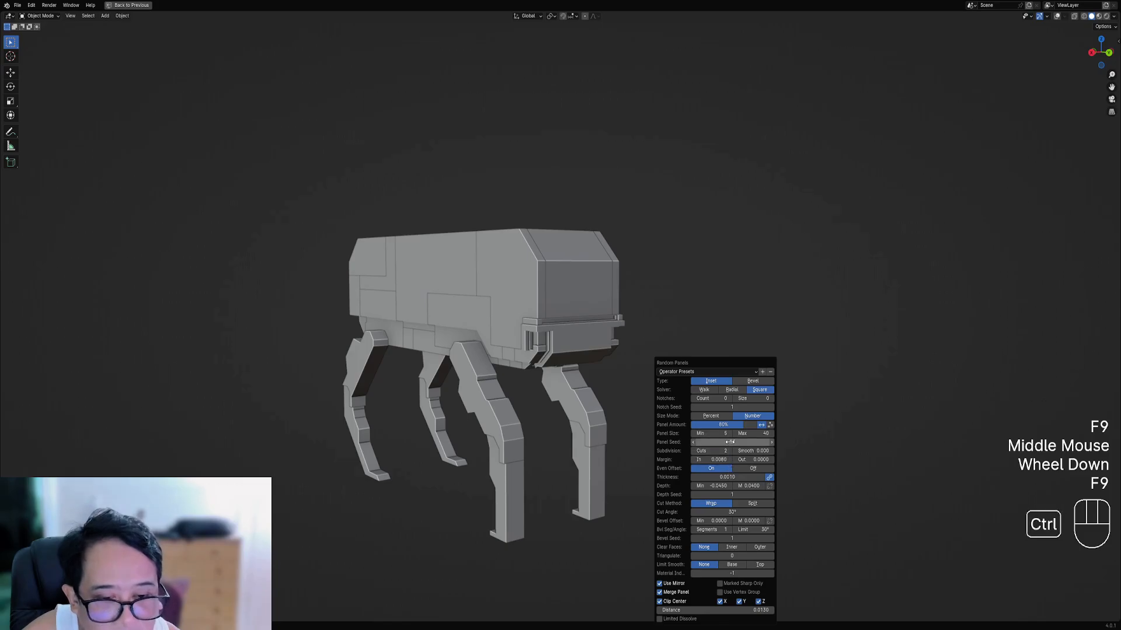
pyautogui.keyDown('ctrl'); pyautogui.scroll(3, 729, 442); pyautogui.keyUp('ctrl')
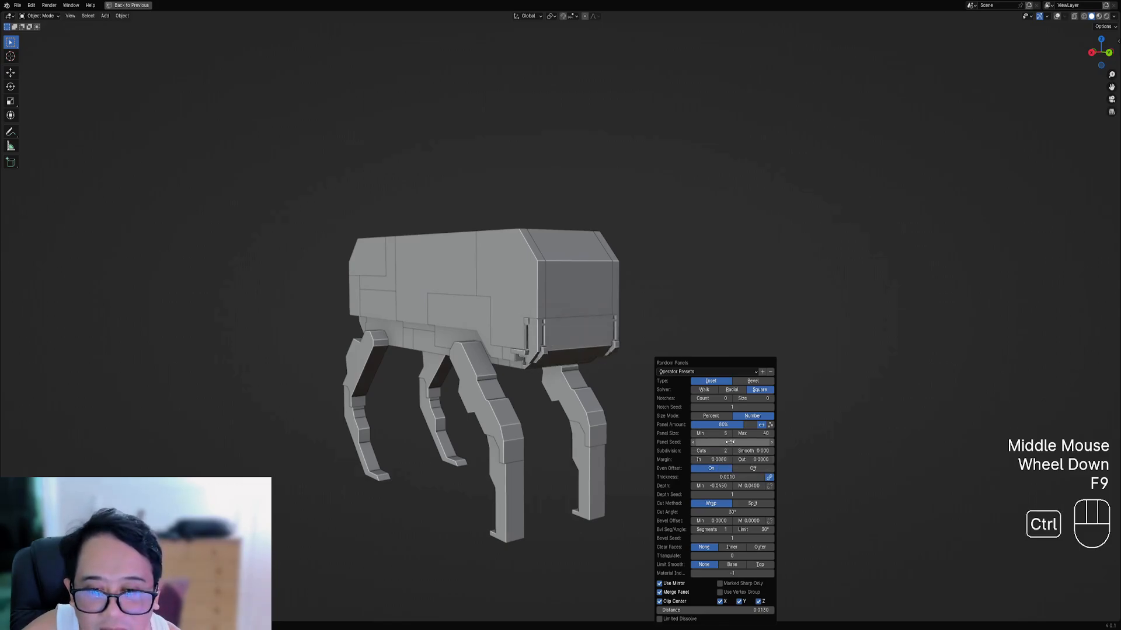
pyautogui.moveTo(578, 417); pyautogui.dragTo(603, 372, button='middle')
pyautogui.keyDown('shift'); pyautogui.moveTo(602, 372); pyautogui.dragTo(603, 437, button='middle'); pyautogui.keyUp('shift')
pyautogui.scroll(2, 628, 423)
pyautogui.moveTo(633, 449); pyautogui.dragTo(683, 458, button='middle')
# - Set the panel depth to a minimum of -0.03 and a maximum of 0.03, with depth seed 18
pyautogui.press('F9')
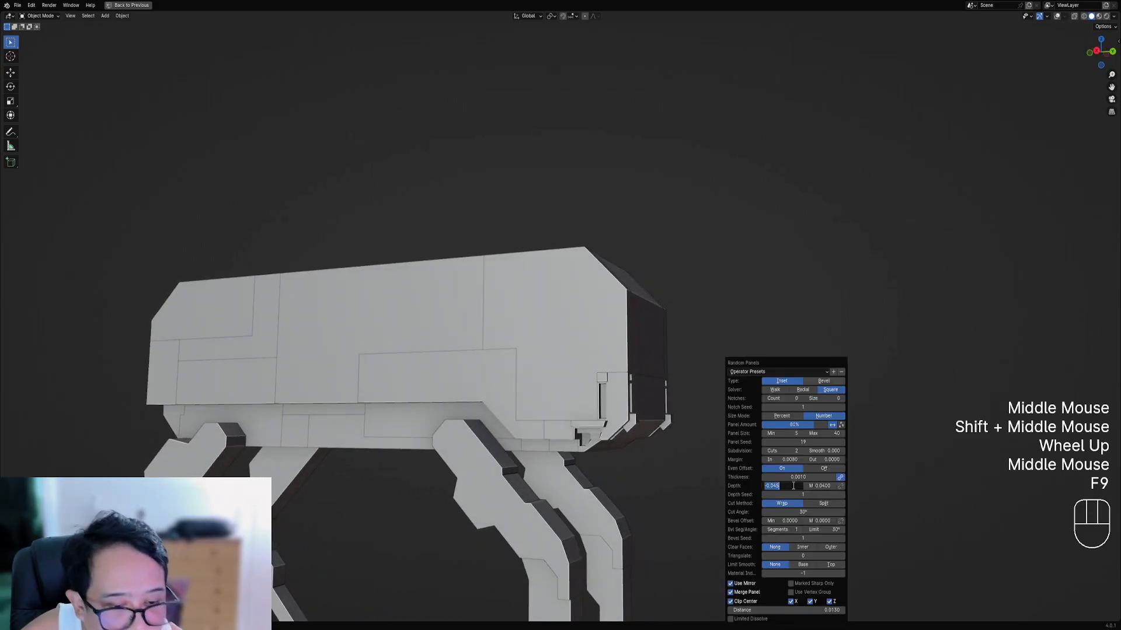
pyautogui.write('.03')
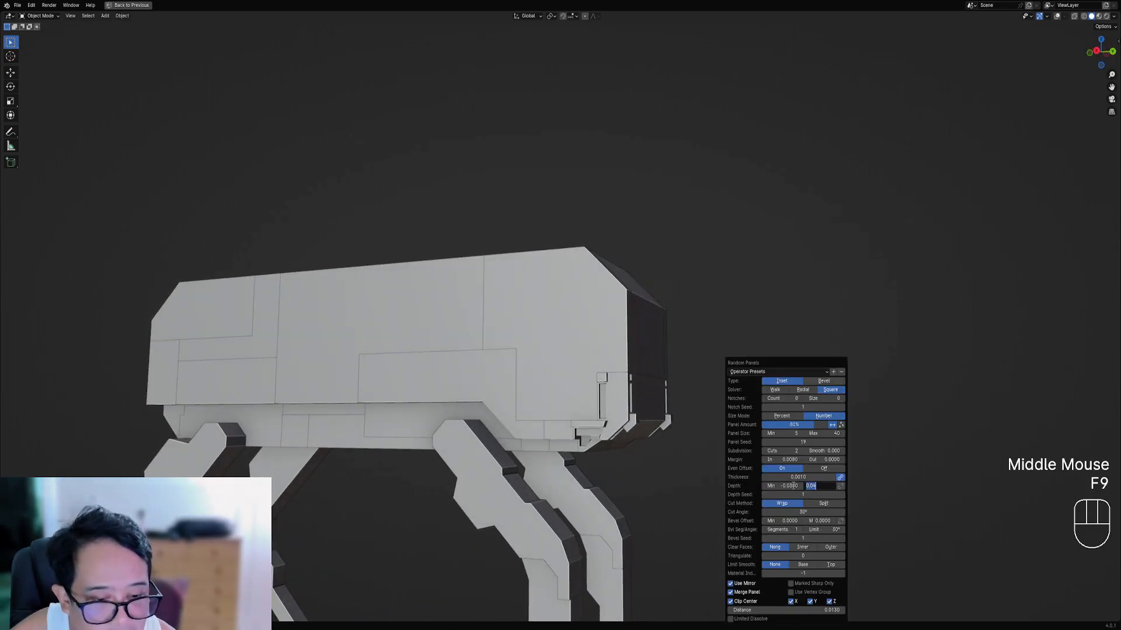
pyautogui.press('Tab')
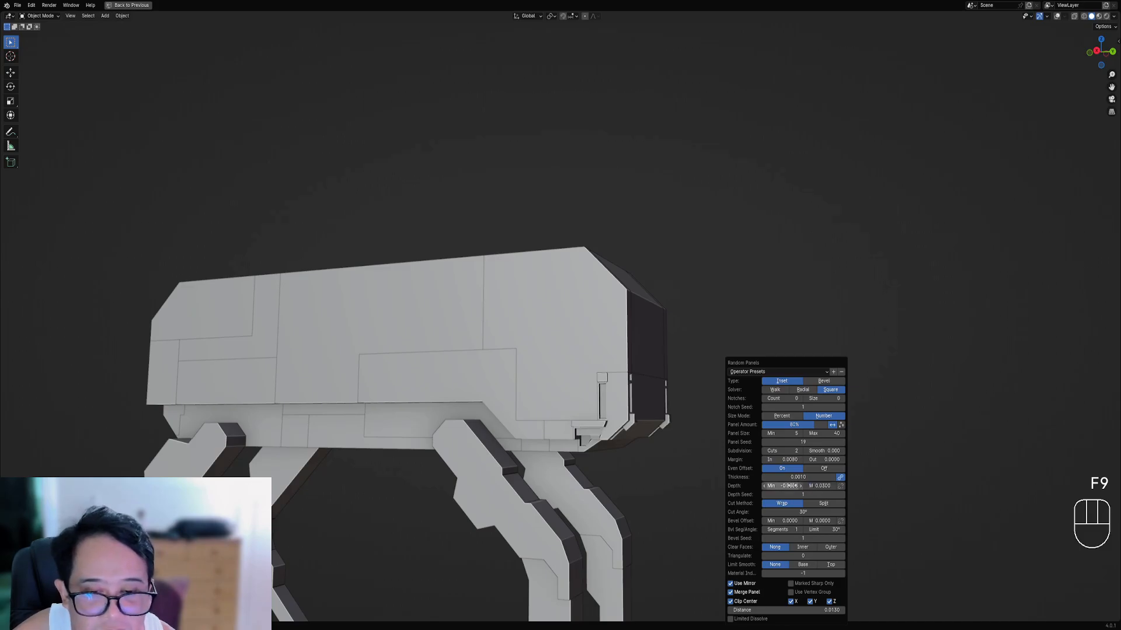
pyautogui.keyDown('ctrl'); pyautogui.scroll(4, 799, 495); pyautogui.keyUp('ctrl')
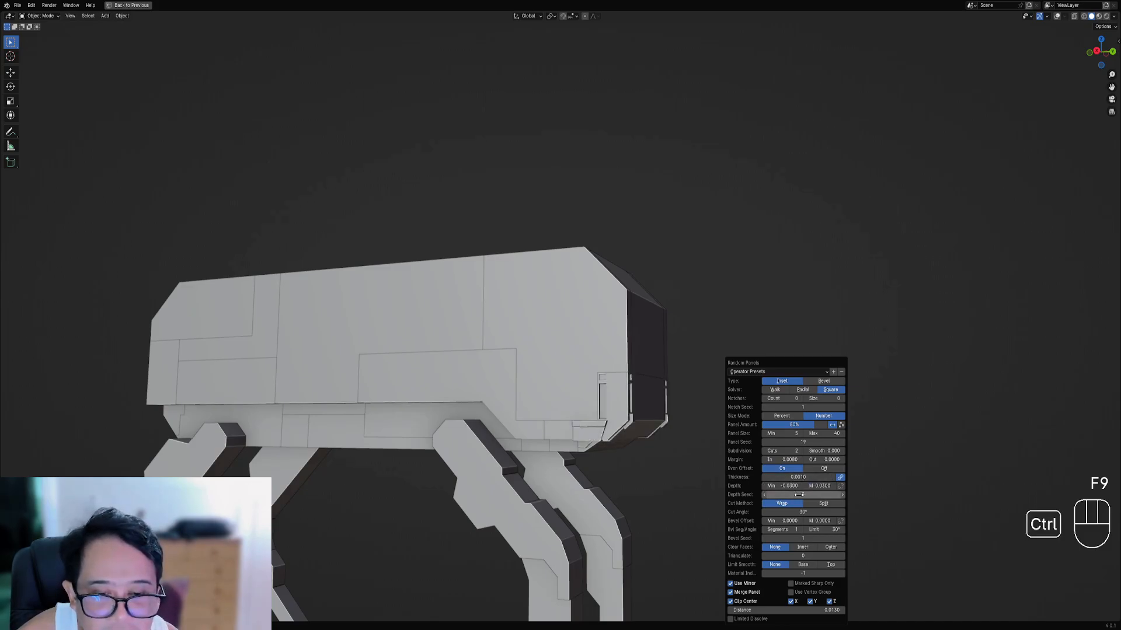
pyautogui.keyDown('ctrl'); pyautogui.scroll(4, 800, 495); pyautogui.keyUp('ctrl')
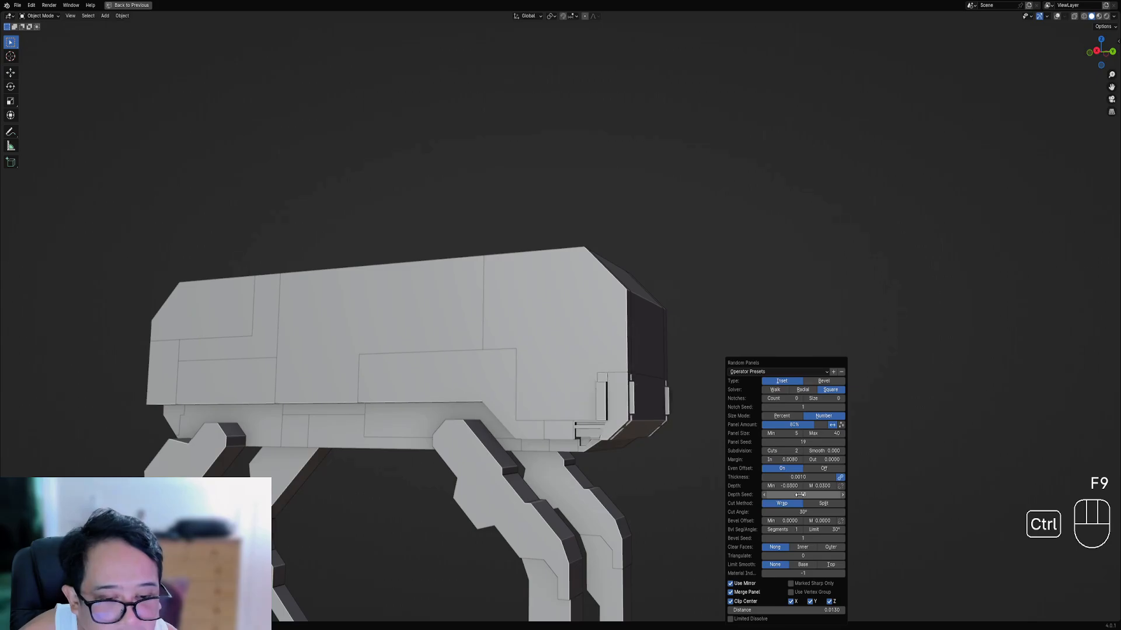
pyautogui.moveTo(684, 484); pyautogui.dragTo(587, 377, button='middle')
pyautogui.scroll(-1, 608, 405)
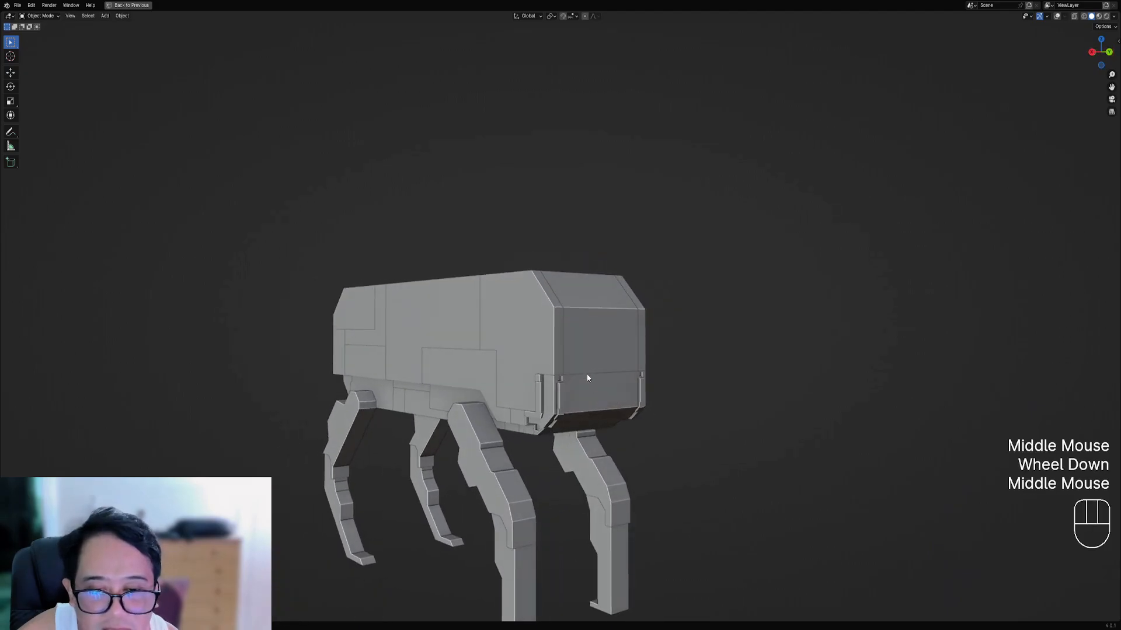
# - Select the upper front piece of the body, show the overlays and repeat Random Panels on it
pyautogui.rightClick(590, 353)
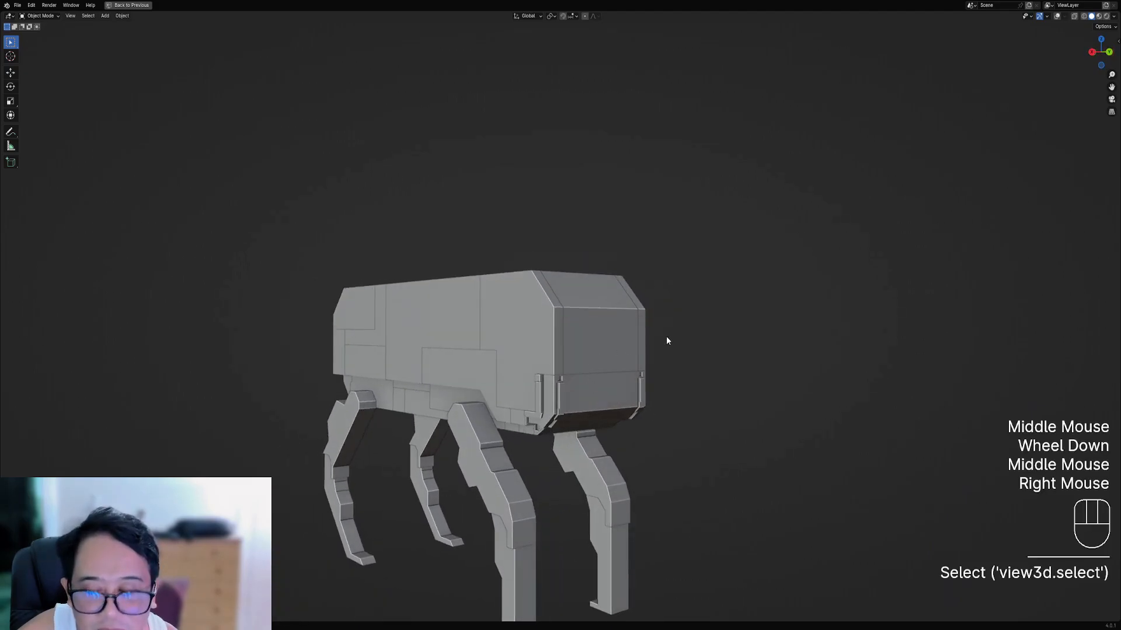
pyautogui.hotkey('shift', 'alt', 'z')
pyautogui.hotkey('shift', 'r')
pyautogui.moveTo(714, 328); pyautogui.dragTo(698, 351, button='middle')
pyautogui.scroll(2, 695, 356)
pyautogui.press('F9')
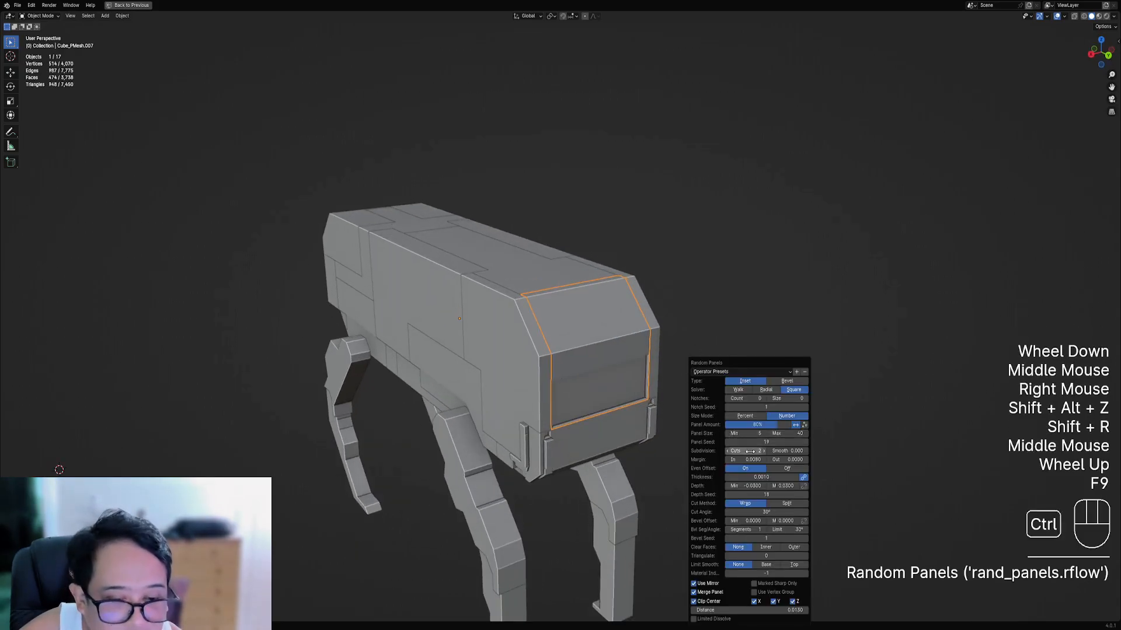
# - Set the upper front piece's subdivision cuts to 5 and its maximum panel size to 60
pyautogui.keyDown('ctrl'); pyautogui.scroll(4, 750, 451); pyautogui.keyUp('ctrl')
pyautogui.keyDown('ctrl'); pyautogui.scroll(-1, 749, 452); pyautogui.keyUp('ctrl')
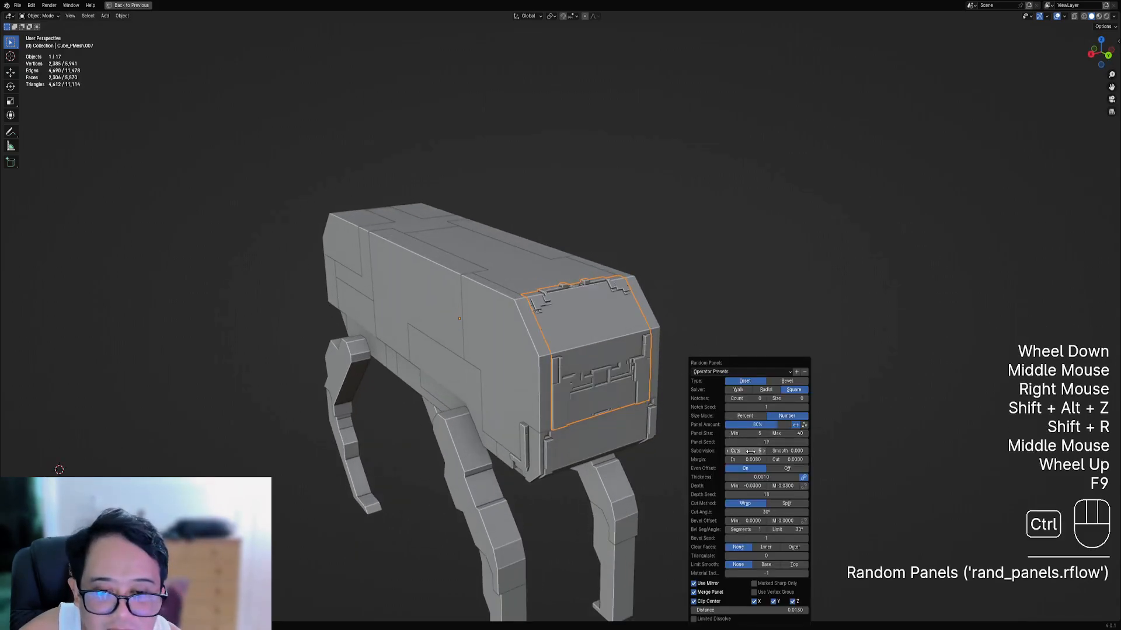
pyautogui.keyDown('ctrl'); pyautogui.scroll(1, 752, 452); pyautogui.keyUp('ctrl')
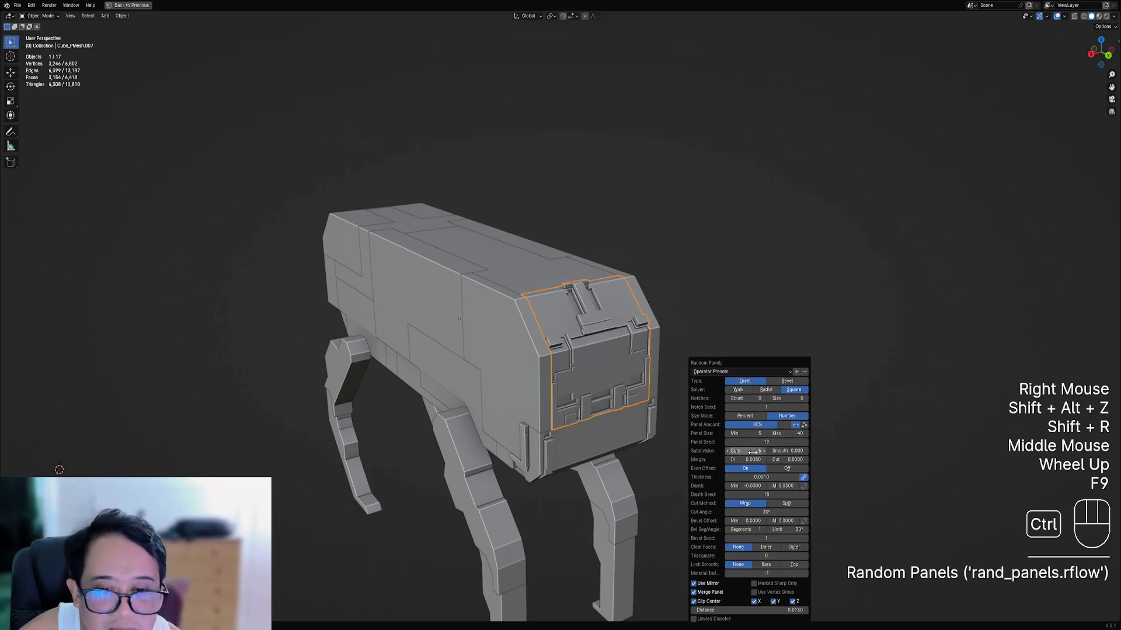
pyautogui.keyDown('ctrl'); pyautogui.scroll(-1, 752, 452); pyautogui.keyUp('ctrl')
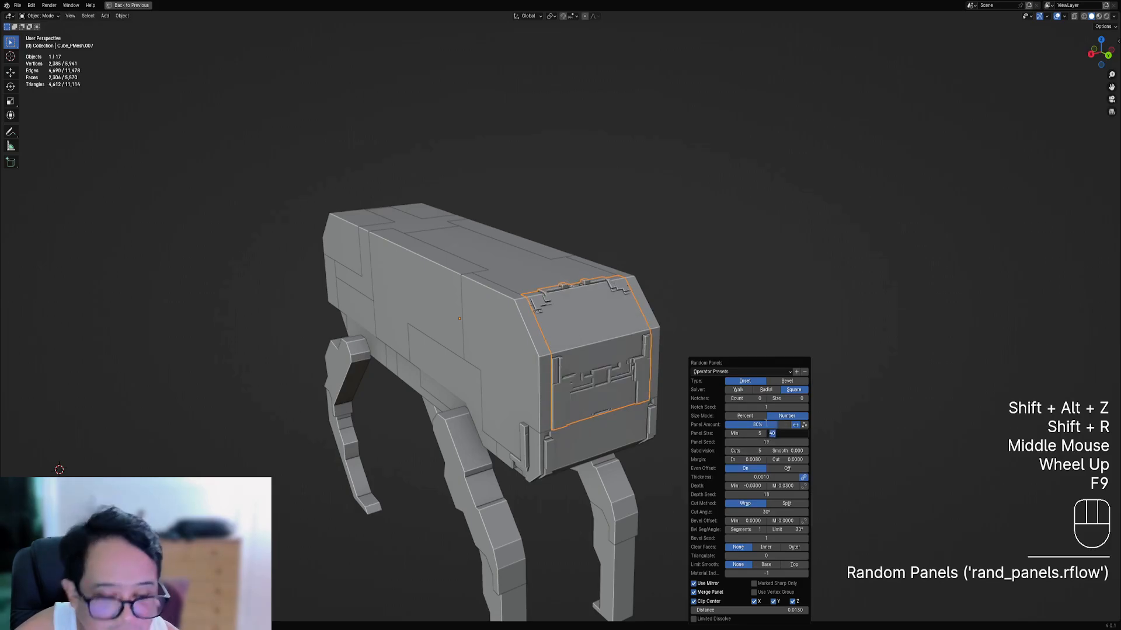
pyautogui.press('Return')
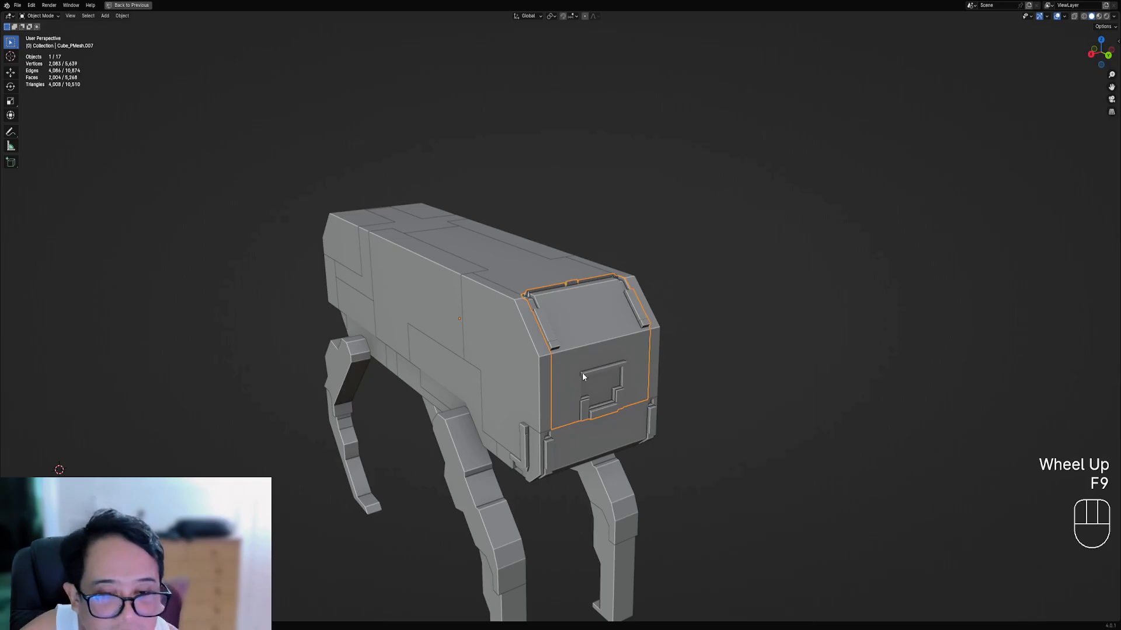
# - Hide the viewport overlays and set the panel seed of the upper front piece to 24
pyautogui.moveTo(582, 372); pyautogui.dragTo(675, 410, button='middle')
pyautogui.hotkey('shift', 'alt', 'z')
pyautogui.scroll(1, 621, 362)
pyautogui.scroll(-1, 607, 376)
pyautogui.scroll(-1, 674, 410)
pyautogui.press('F9')
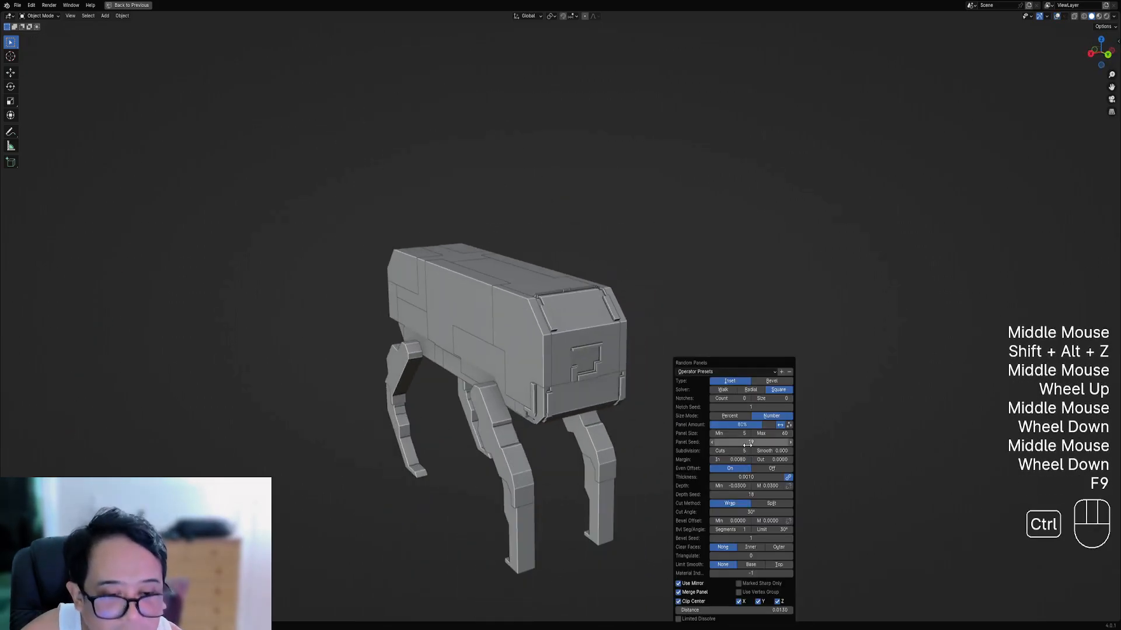
pyautogui.keyDown('ctrl'); pyautogui.scroll(-1, 748, 443); pyautogui.keyUp('ctrl')
pyautogui.keyDown('ctrl'); pyautogui.scroll(-2, 747, 443); pyautogui.keyUp('ctrl')
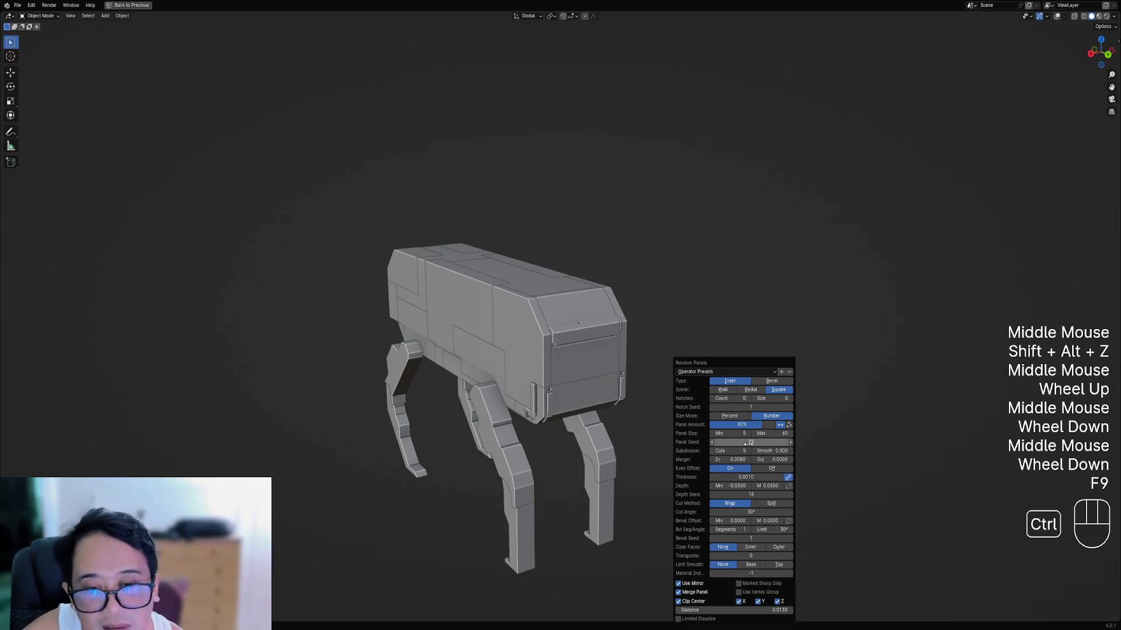
pyautogui.scroll(1, 589, 400)
pyautogui.moveTo(551, 447); pyautogui.dragTo(584, 414, button='middle')
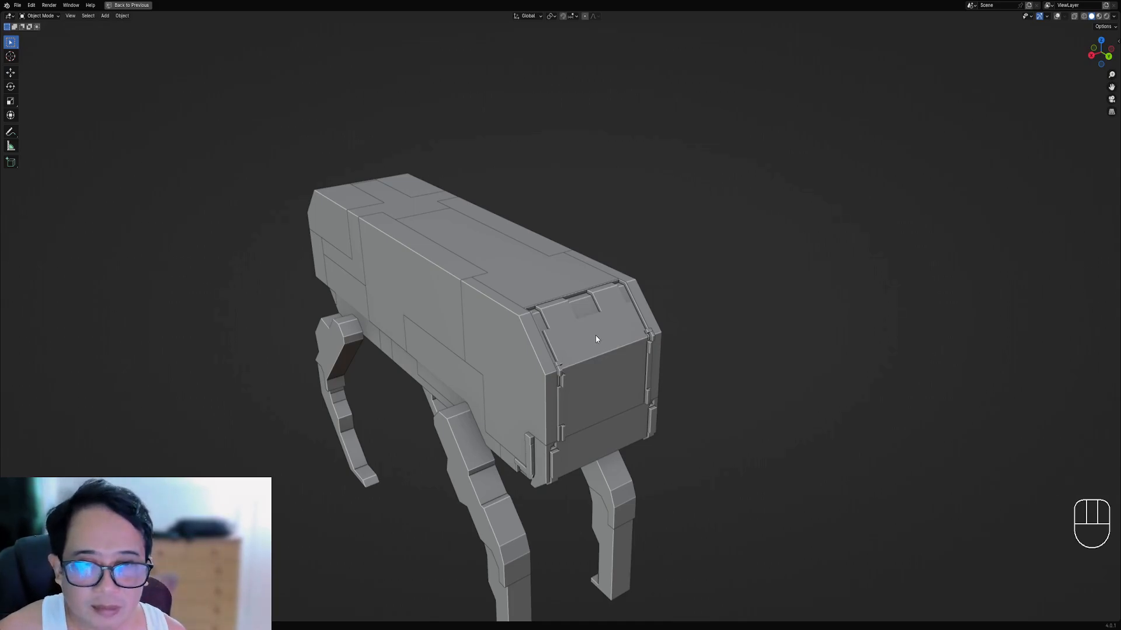
# - Select the large front side piece of the body, repeat Random Panels on it and open its settings
pyautogui.moveTo(580, 349); pyautogui.dragTo(553, 358, button='middle')
pyautogui.keyDown('shift'); pyautogui.rightClick(655, 339); pyautogui.keyUp('shift')
pyautogui.hotkey('shift', 'r')
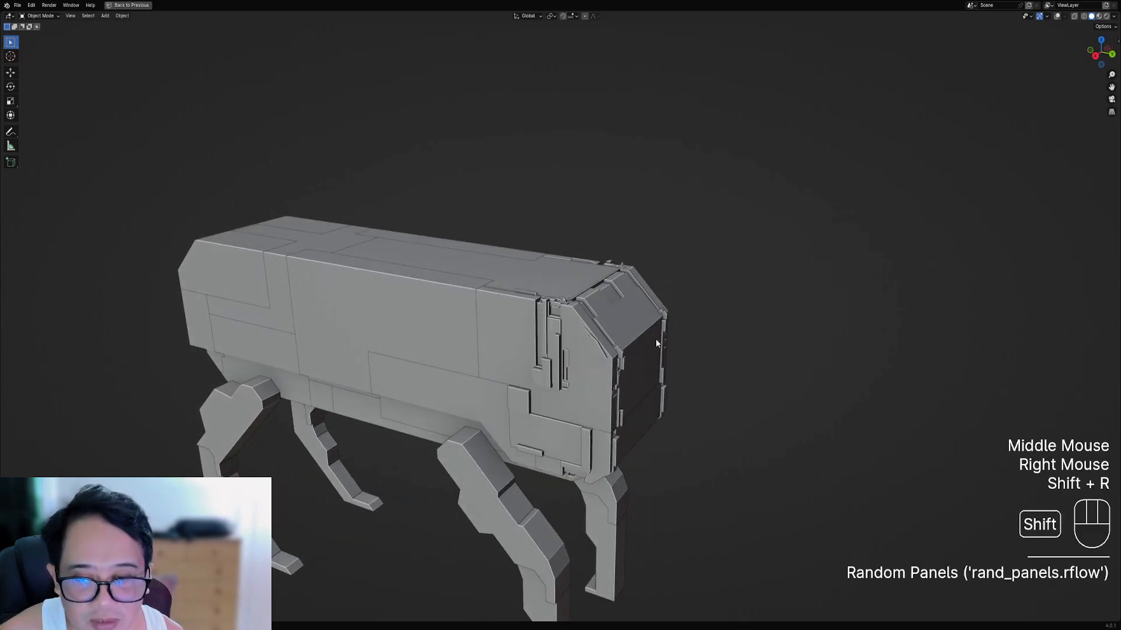
pyautogui.keyDown('shift'); pyautogui.moveTo(662, 349); pyautogui.dragTo(658, 327, button='middle'); pyautogui.keyUp('shift')
pyautogui.moveTo(659, 327); pyautogui.dragTo(690, 333, button='middle')
pyautogui.press('F9')
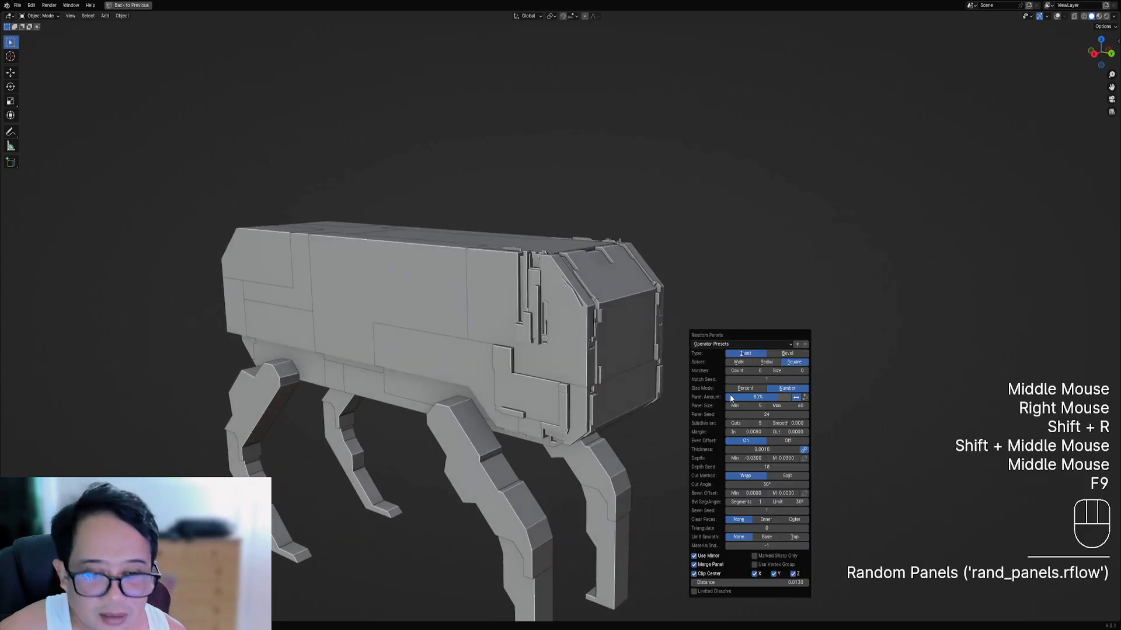
# - Set the panel seed of the front side piece to 29
pyautogui.keyDown('ctrl'); pyautogui.scroll(2, 764, 414); pyautogui.keyUp('ctrl')
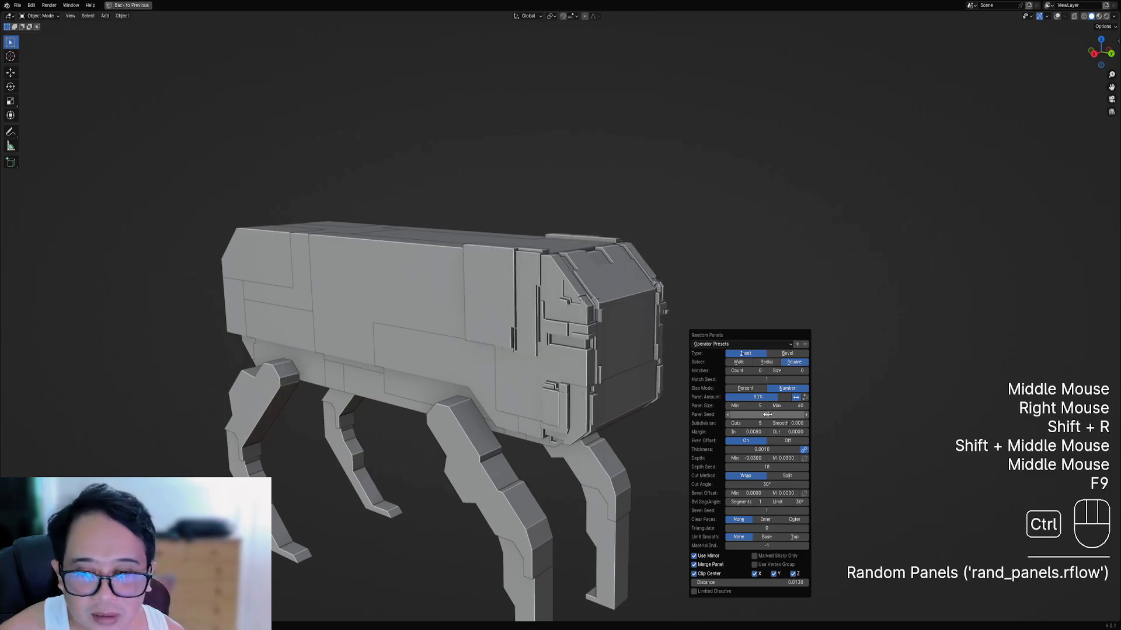
pyautogui.keyDown('ctrl'); pyautogui.scroll(1, 768, 413); pyautogui.keyUp('ctrl')
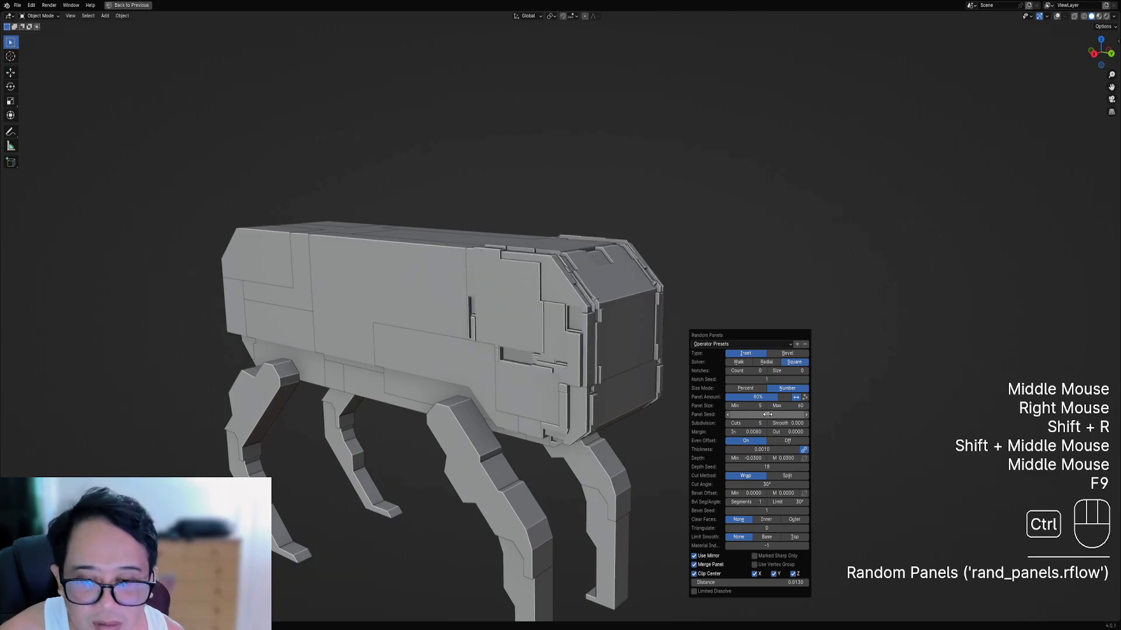
pyautogui.keyDown('ctrl'); pyautogui.scroll(2, 767, 414); pyautogui.keyUp('ctrl')
pyautogui.scroll(-1, 468, 395)
pyautogui.moveTo(610, 382)
pyautogui.mouseDown(button='middle')
pyautogui.moveTo(571, 339)
pyautogui.moveTo(461, 381)
pyautogui.moveTo(614, 377)
pyautogui.moveTo(611, 391)
pyautogui.moveTo(607, 367)
pyautogui.mouseUp(button='middle')
pyautogui.press('F9')
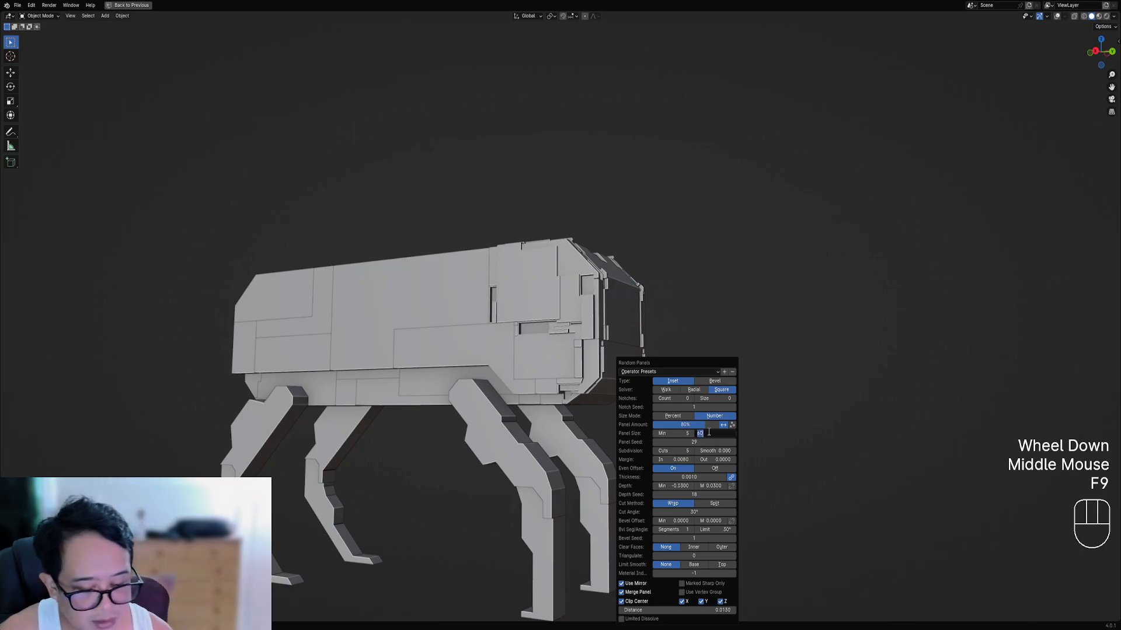
# - Try a maximum panel size of 80, restore it to 60 and cycle through further panel seeds
pyautogui.write('0')
pyautogui.press('Return')
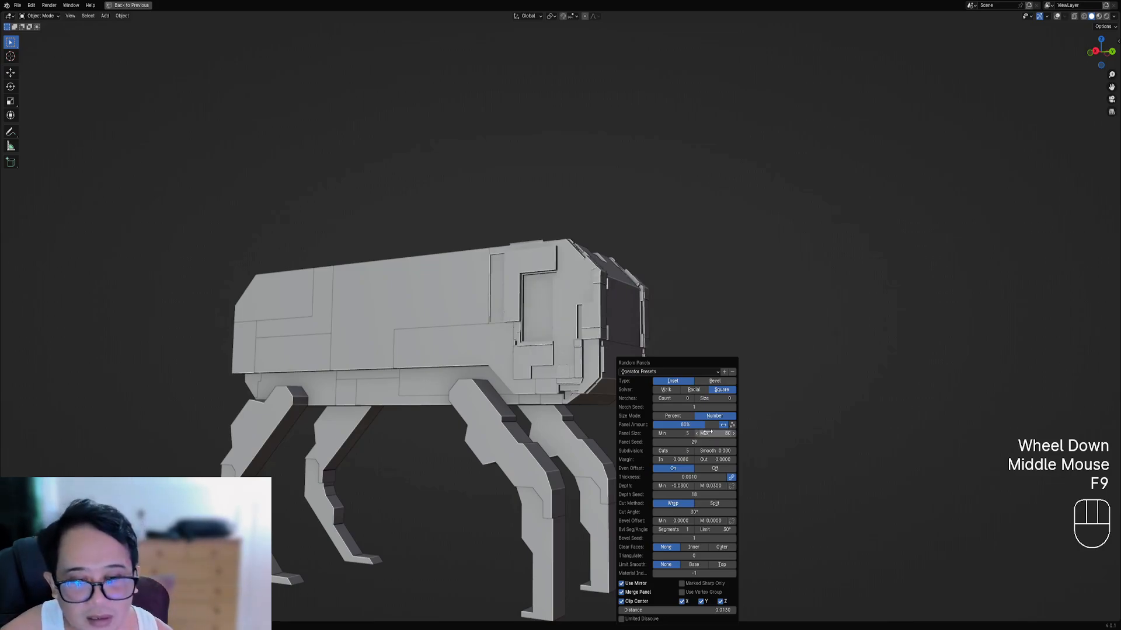
pyautogui.write('0')
pyautogui.press('Return')
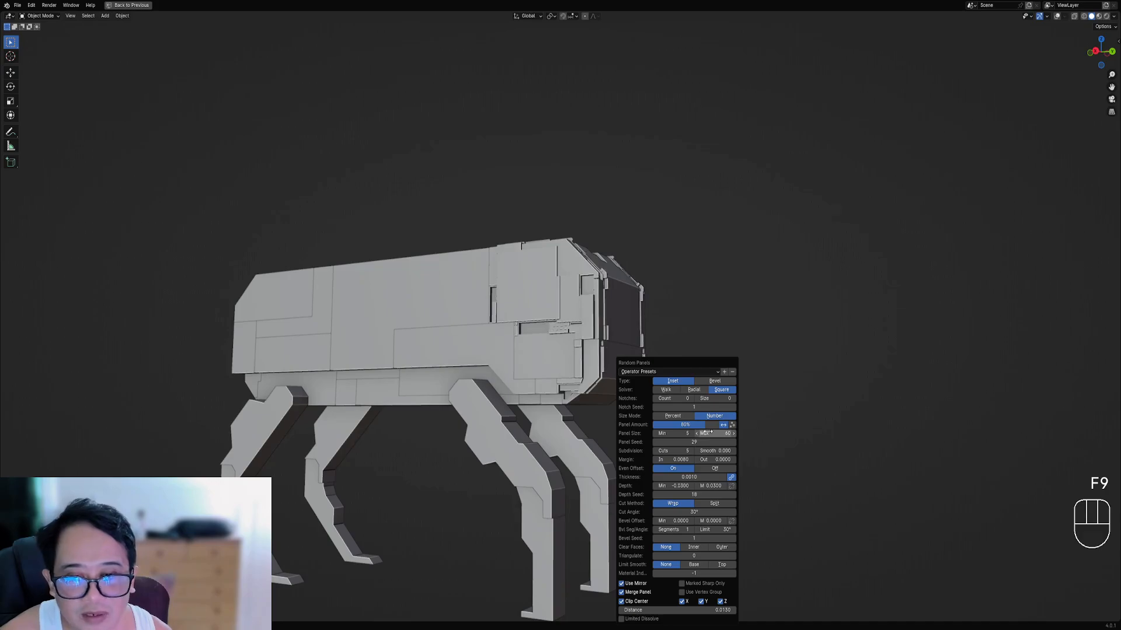
pyautogui.keyDown('ctrl'); pyautogui.scroll(2, 703, 441); pyautogui.keyUp('ctrl')
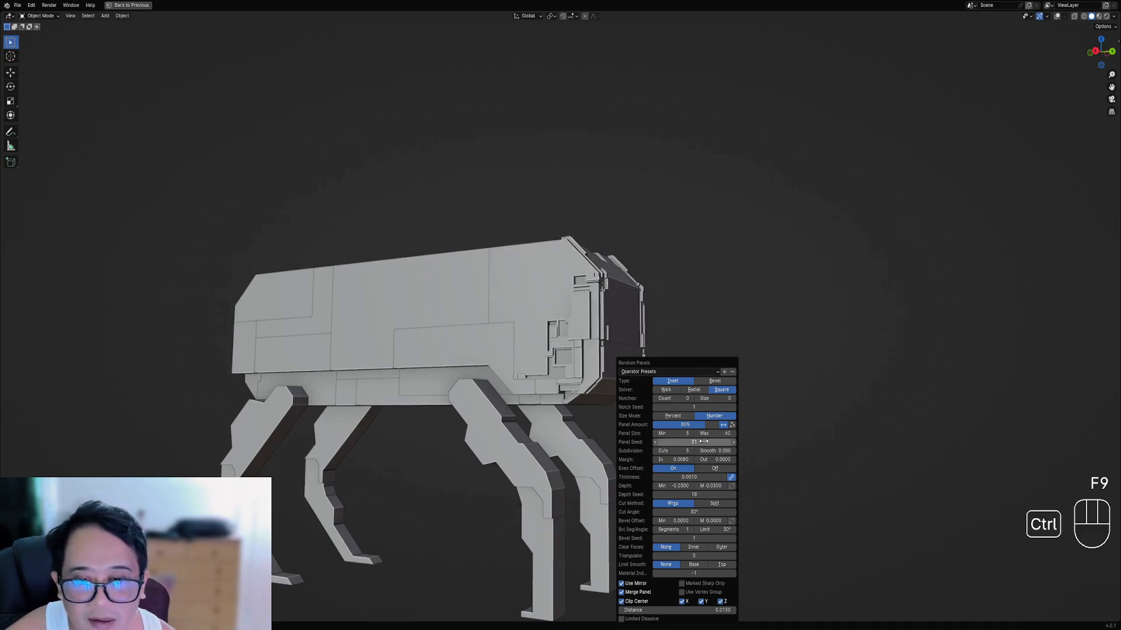
pyautogui.keyDown('ctrl'); pyautogui.scroll(-1, 703, 442); pyautogui.keyUp('ctrl')
pyautogui.keyDown('ctrl'); pyautogui.scroll(5, 703, 441); pyautogui.keyUp('ctrl')
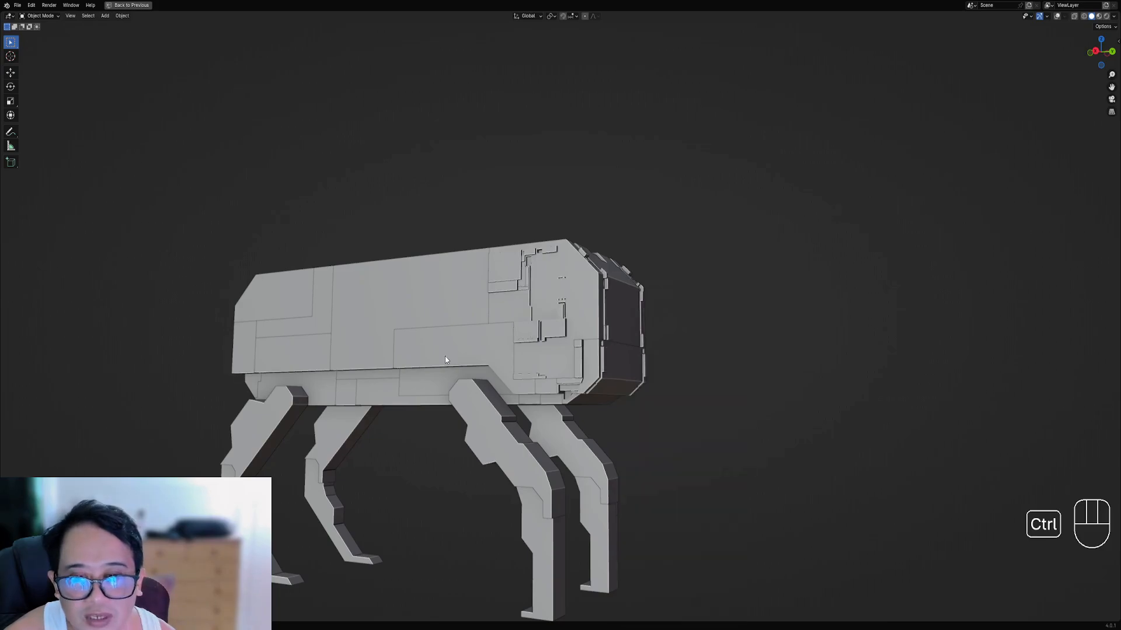
# - Examine the panel cuts and small holes on both flanks of the front side piece up close
pyautogui.moveTo(444, 356); pyautogui.dragTo(458, 282, button='middle')
pyautogui.scroll(3, 456, 282)
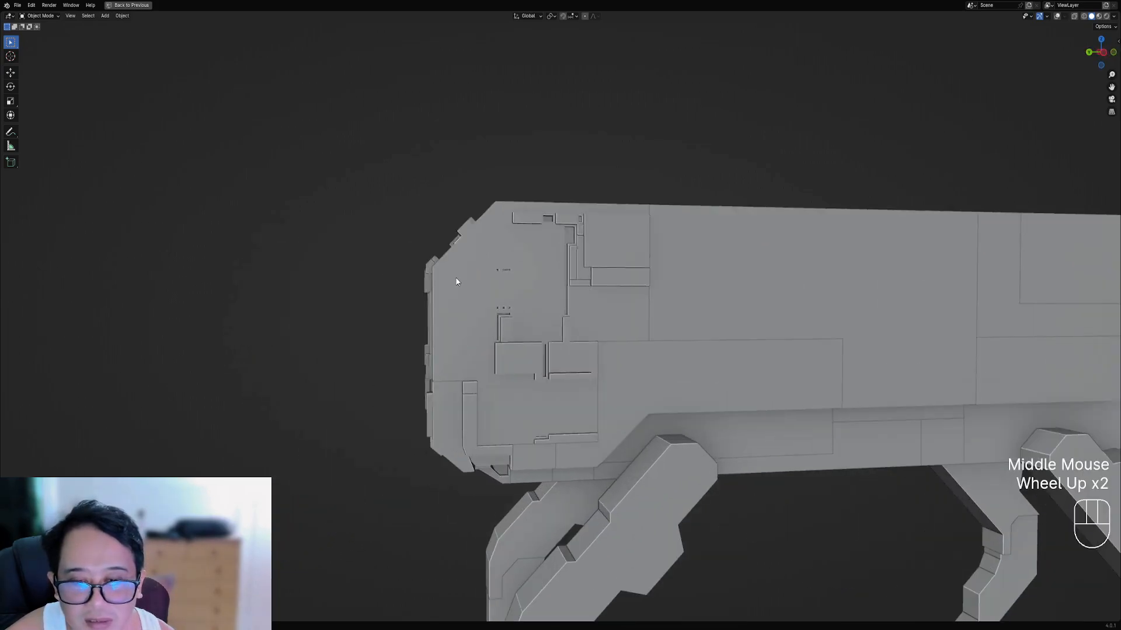
pyautogui.scroll(-2, 456, 283)
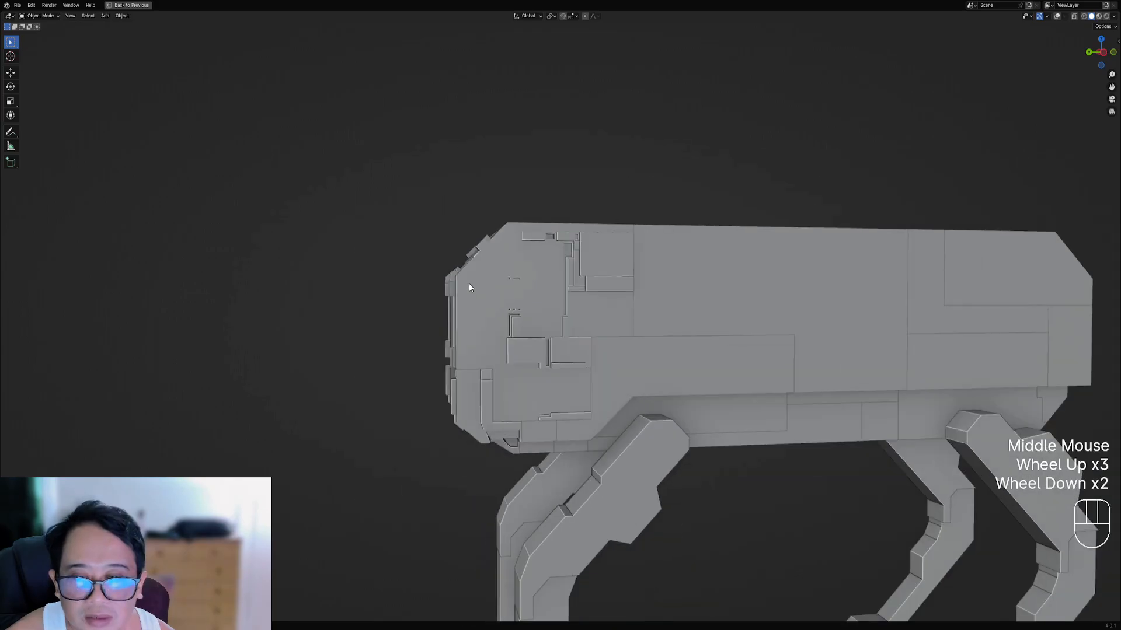
pyautogui.scroll(6, 478, 292)
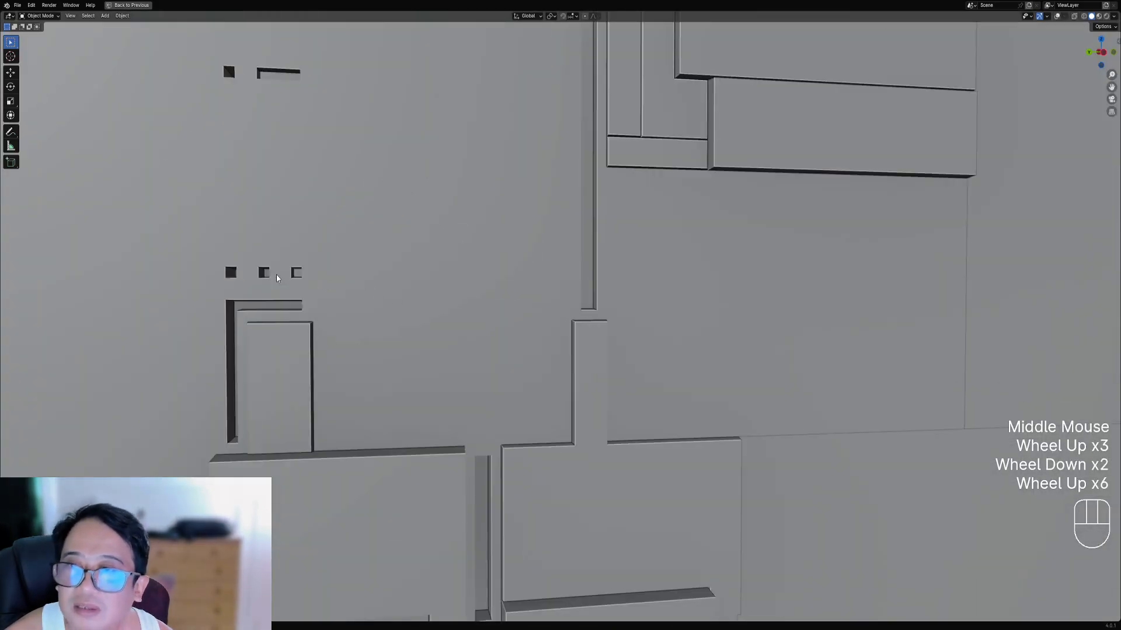
pyautogui.scroll(-4, 593, 370)
pyautogui.moveTo(593, 370); pyautogui.dragTo(609, 344, button='middle')
pyautogui.scroll(-2, 720, 375)
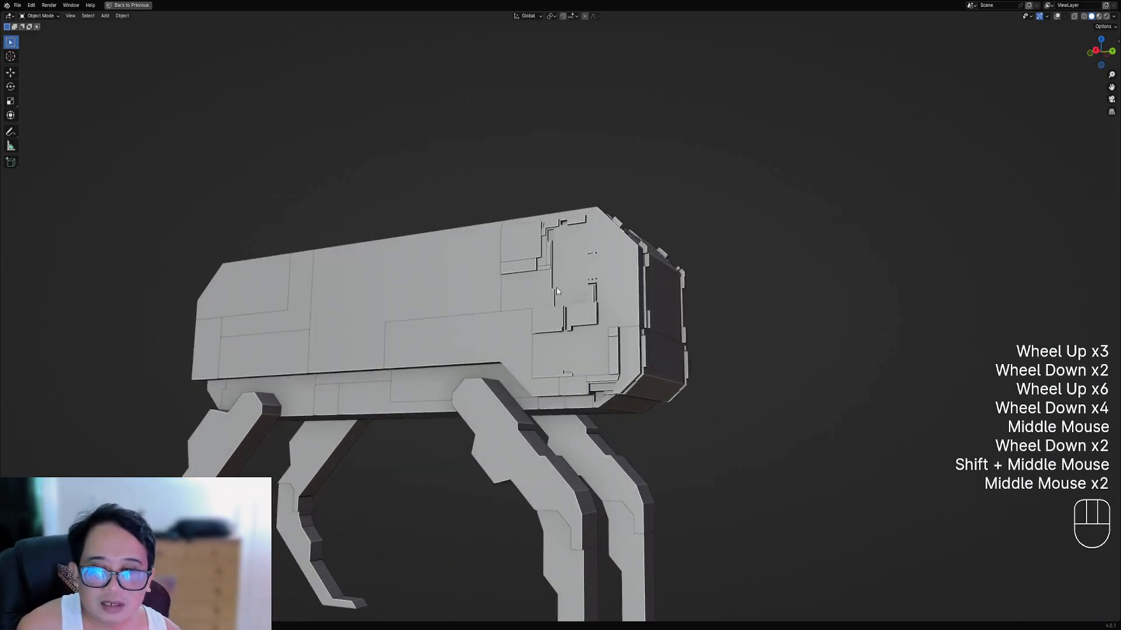
pyautogui.moveTo(556, 292); pyautogui.dragTo(630, 335, button='middle')
# - Set the front side piece's maximum panel size to 100 and try several panel seeds
pyautogui.press('F9')
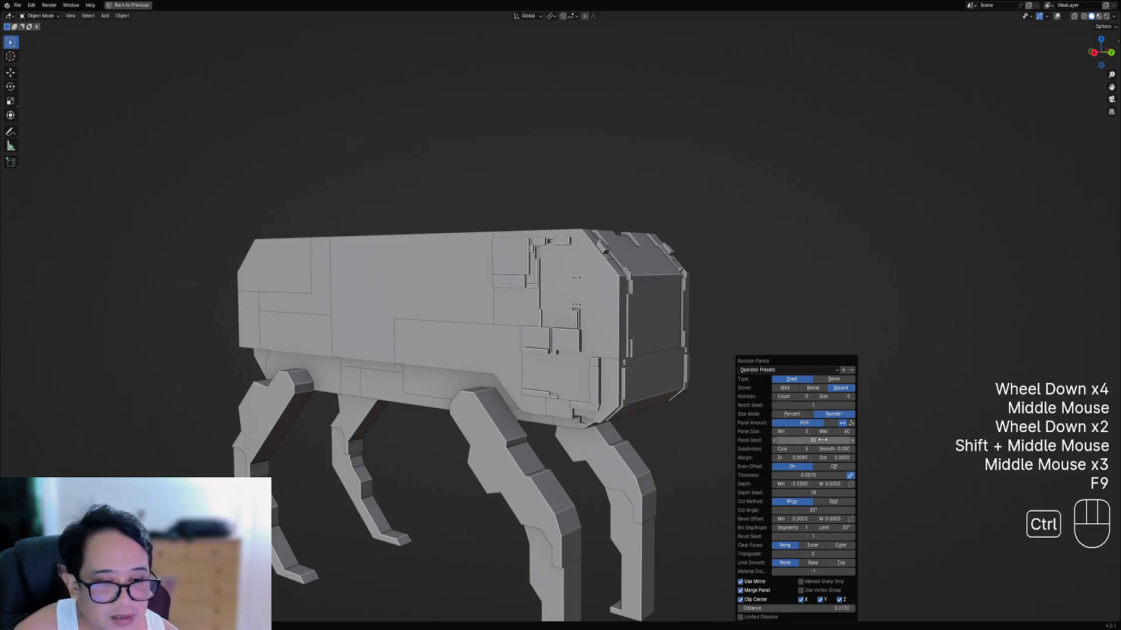
pyautogui.keyDown('ctrl'); pyautogui.scroll(1, 823, 440); pyautogui.keyUp('ctrl')
pyautogui.keyDown('ctrl'); pyautogui.scroll(2, 823, 440); pyautogui.keyUp('ctrl')
pyautogui.keyDown('ctrl'); pyautogui.scroll(-1, 823, 440); pyautogui.keyUp('ctrl')
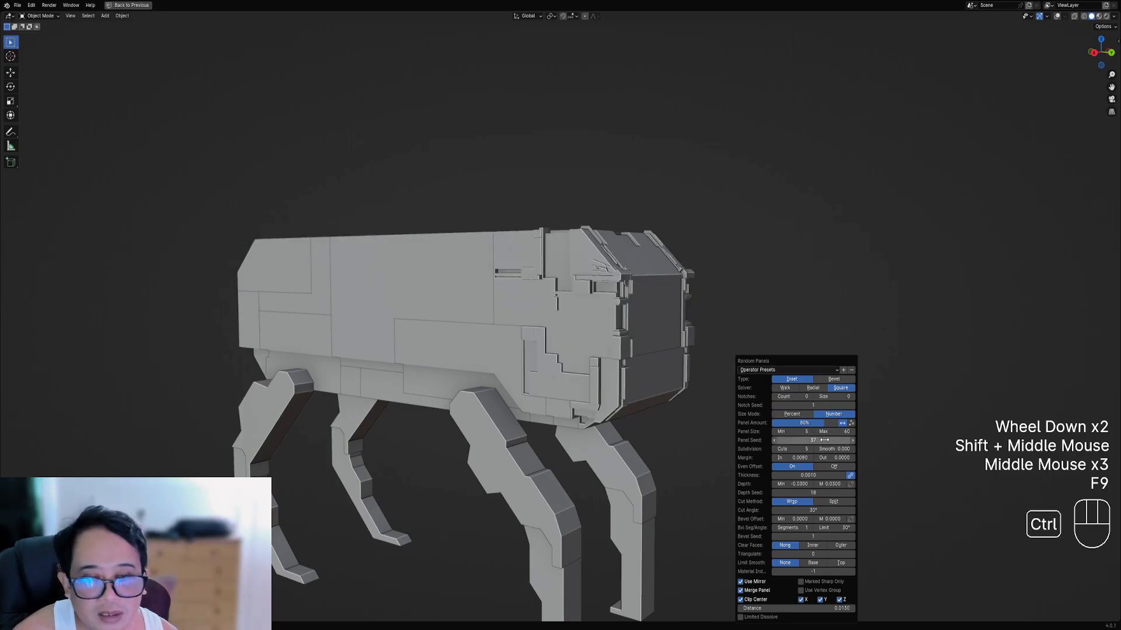
pyautogui.click(829, 433)
pyautogui.write('100')
pyautogui.press('Return')
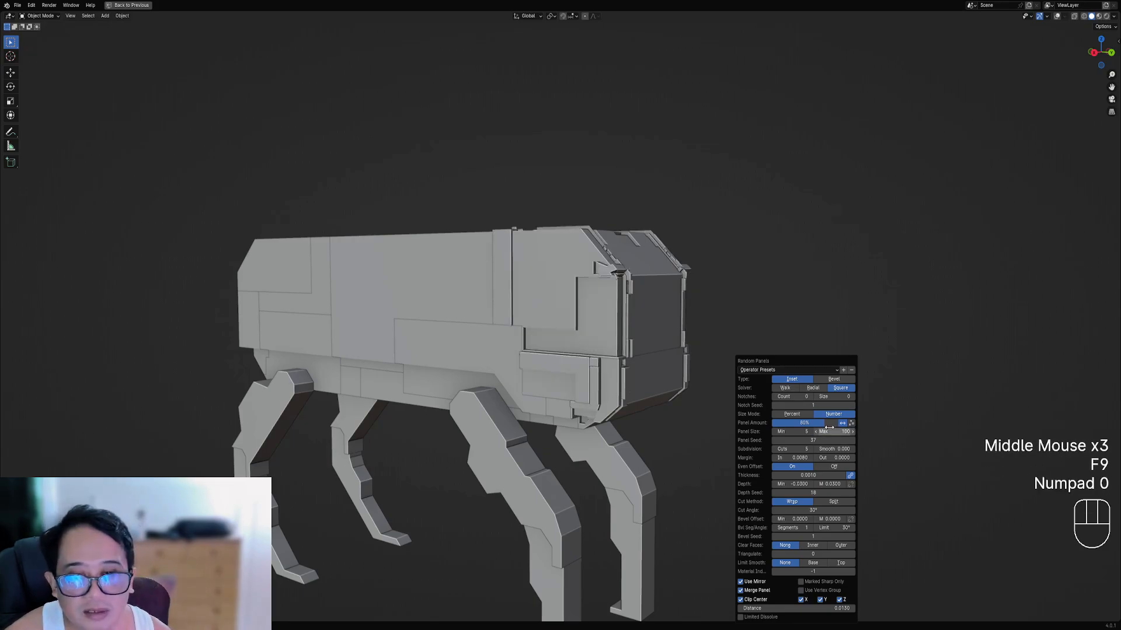
pyautogui.keyDown('ctrl'); pyautogui.scroll(4, 823, 441); pyautogui.keyUp('ctrl')
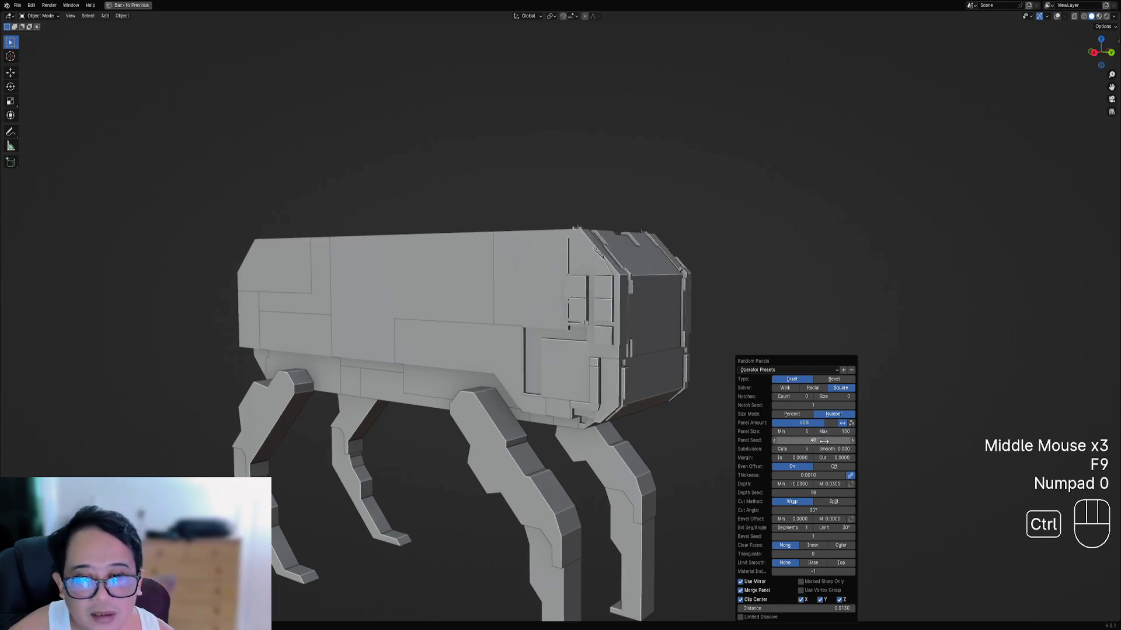
# - Examine the larger panels on the front side piece from several angles
pyautogui.moveTo(642, 339); pyautogui.dragTo(671, 366, button='middle')
pyautogui.scroll(3, 660, 328)
pyautogui.scroll(-1, 676, 348)
pyautogui.scroll(2, 644, 295)
pyautogui.scroll(-1, 645, 297)
pyautogui.moveTo(648, 303); pyautogui.dragTo(681, 370, button='middle')
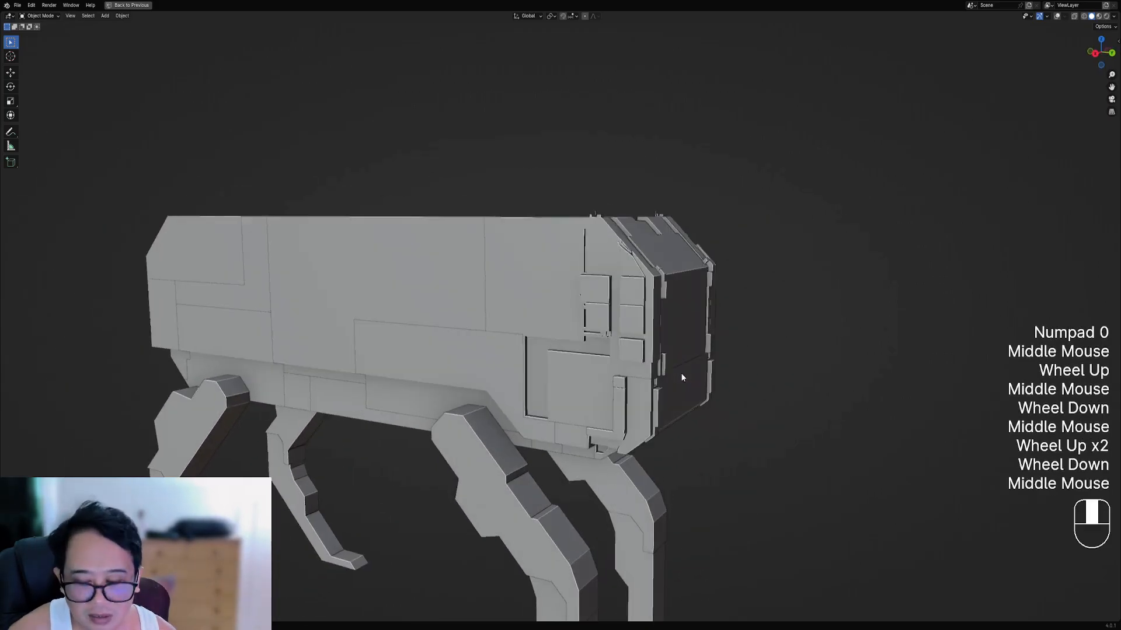
pyautogui.scroll(-1, 700, 379)
# - Cycle through panel seeds for the front side piece and stop at seed 71
pyautogui.press('F9')
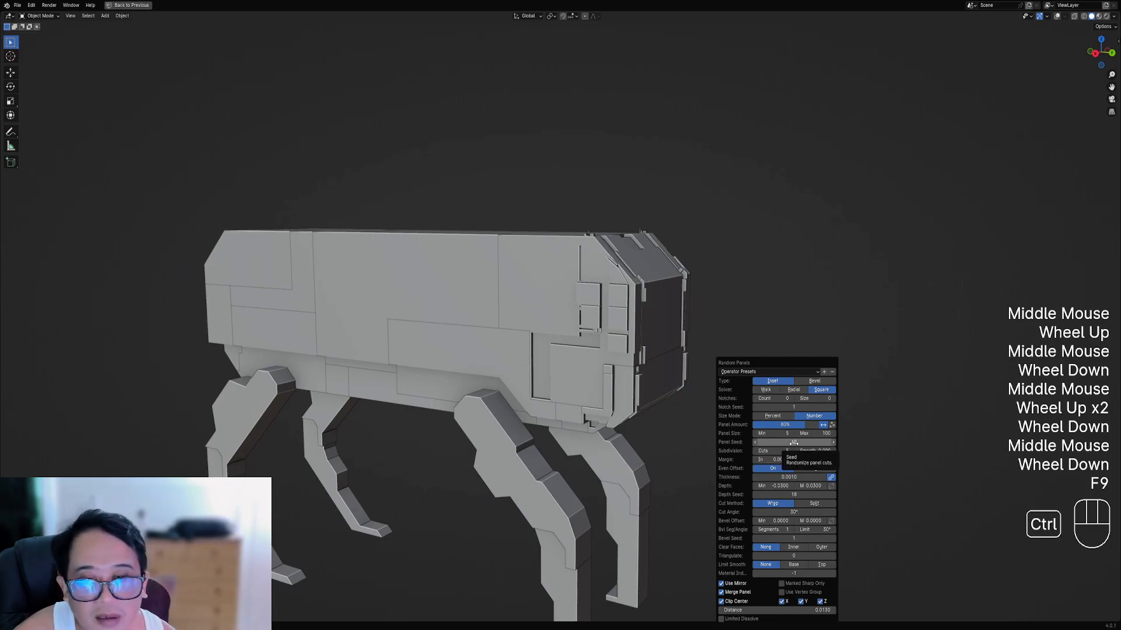
pyautogui.keyDown('ctrl'); pyautogui.scroll(2, 794, 443); pyautogui.keyUp('ctrl')
pyautogui.keyDown('ctrl'); pyautogui.scroll(4, 794, 442); pyautogui.keyUp('ctrl')
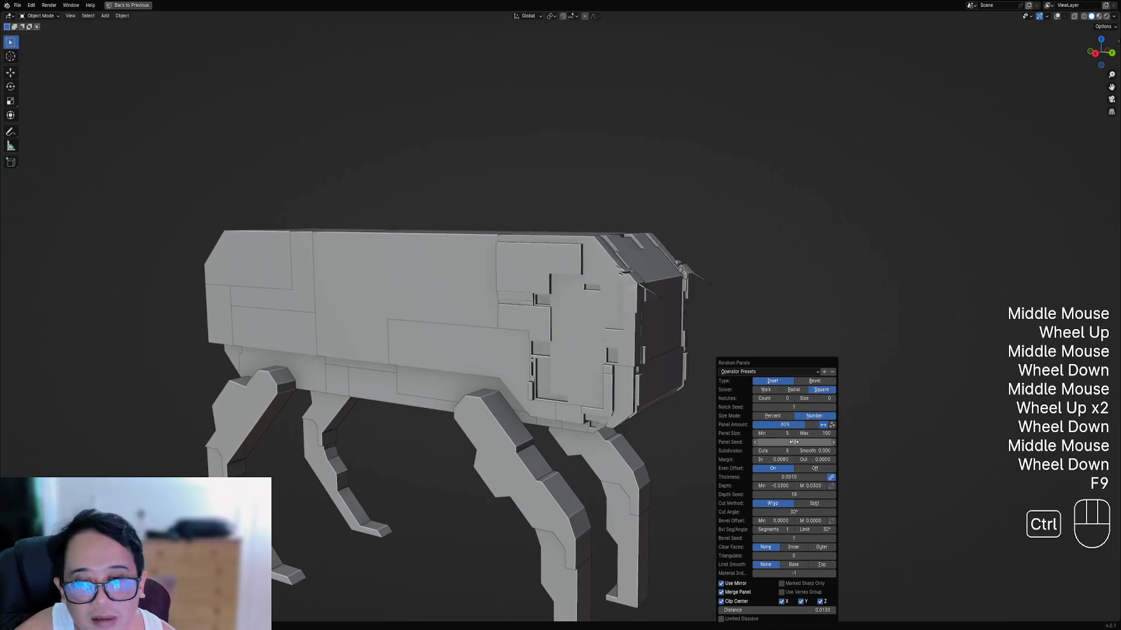
pyautogui.keyDown('ctrl'); pyautogui.scroll(3, 794, 442); pyautogui.keyUp('ctrl')
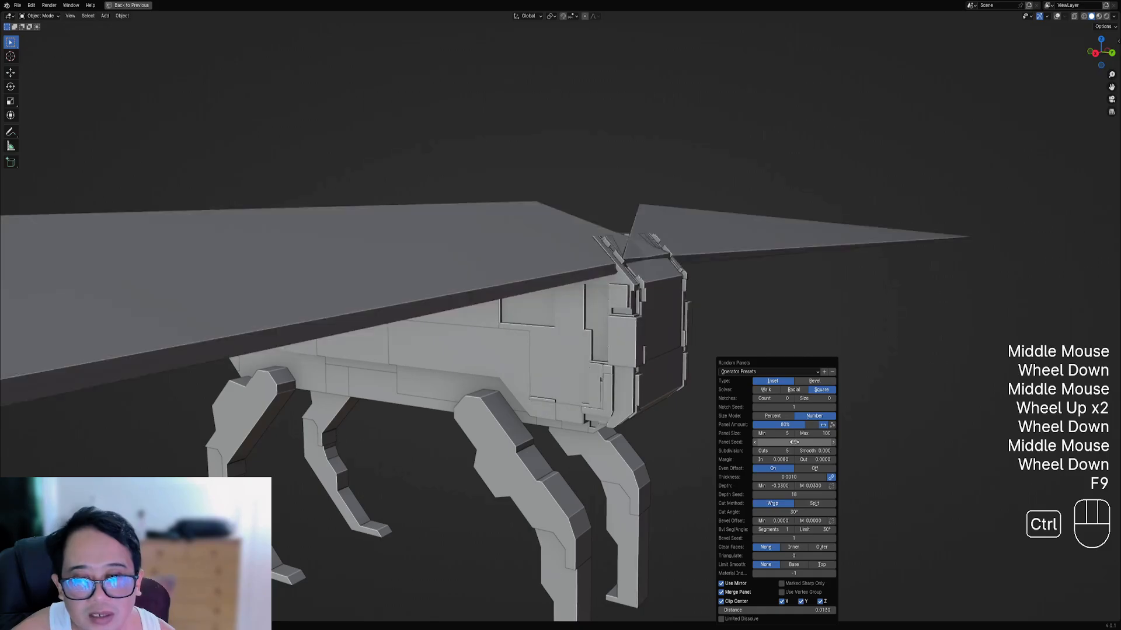
pyautogui.keyDown('ctrl'); pyautogui.scroll(3, 793, 443); pyautogui.keyUp('ctrl')
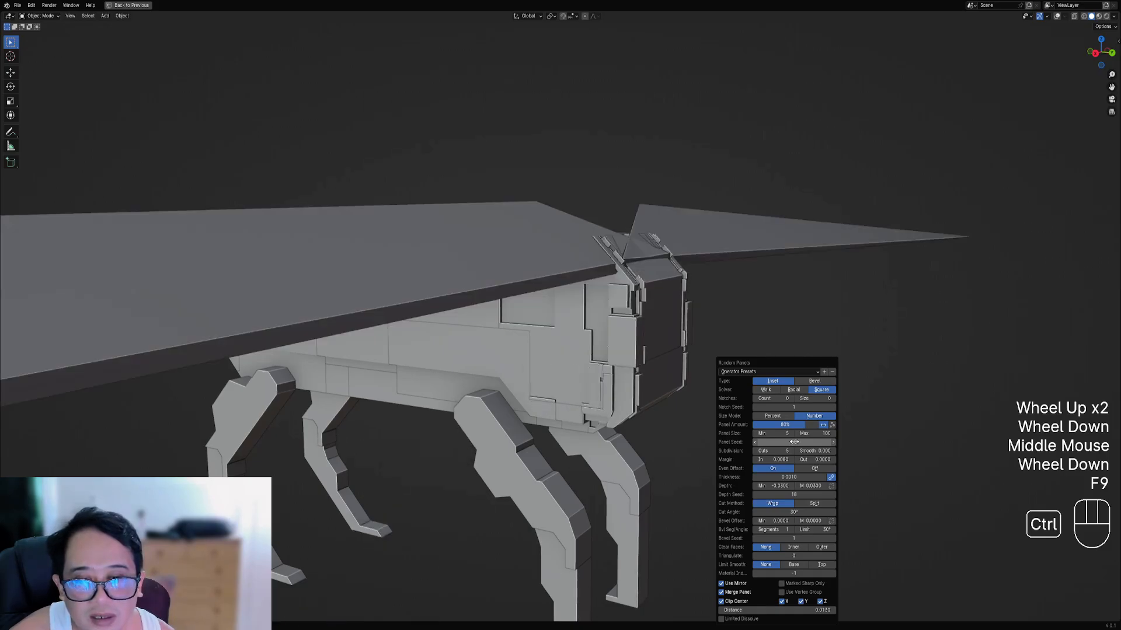
pyautogui.keyDown('ctrl'); pyautogui.scroll(1, 794, 442); pyautogui.keyUp('ctrl')
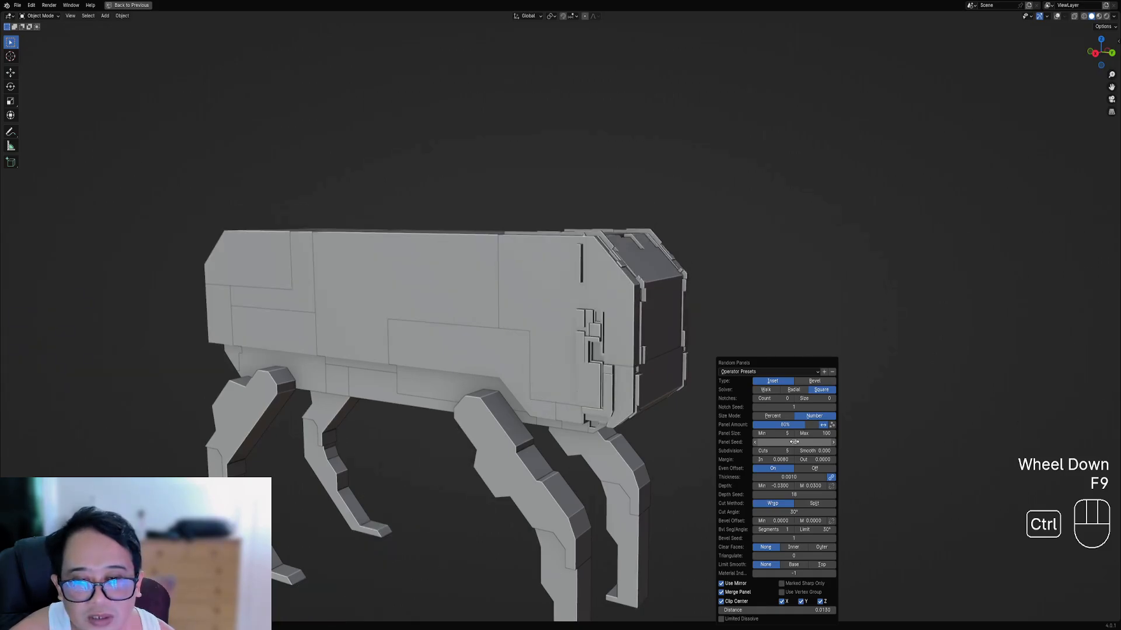
pyautogui.keyDown('ctrl'); pyautogui.scroll(-2, 794, 442); pyautogui.keyUp('ctrl')
pyautogui.keyDown('ctrl'); pyautogui.scroll(-2, 793, 442); pyautogui.keyUp('ctrl')
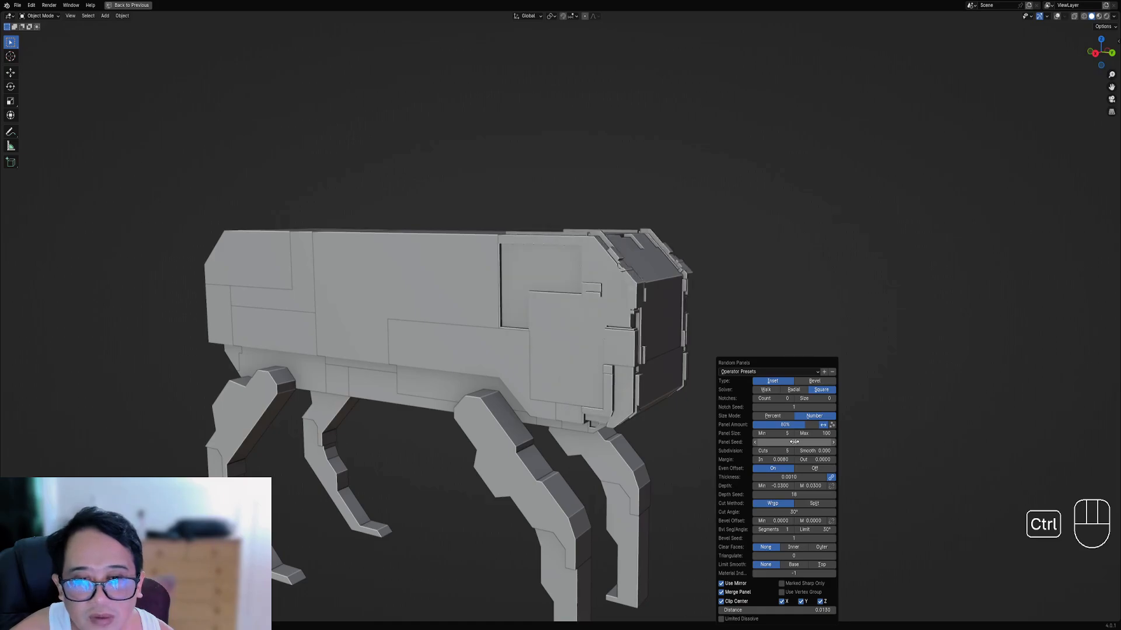
pyautogui.keyDown('ctrl'); pyautogui.scroll(-2, 794, 443); pyautogui.keyUp('ctrl')
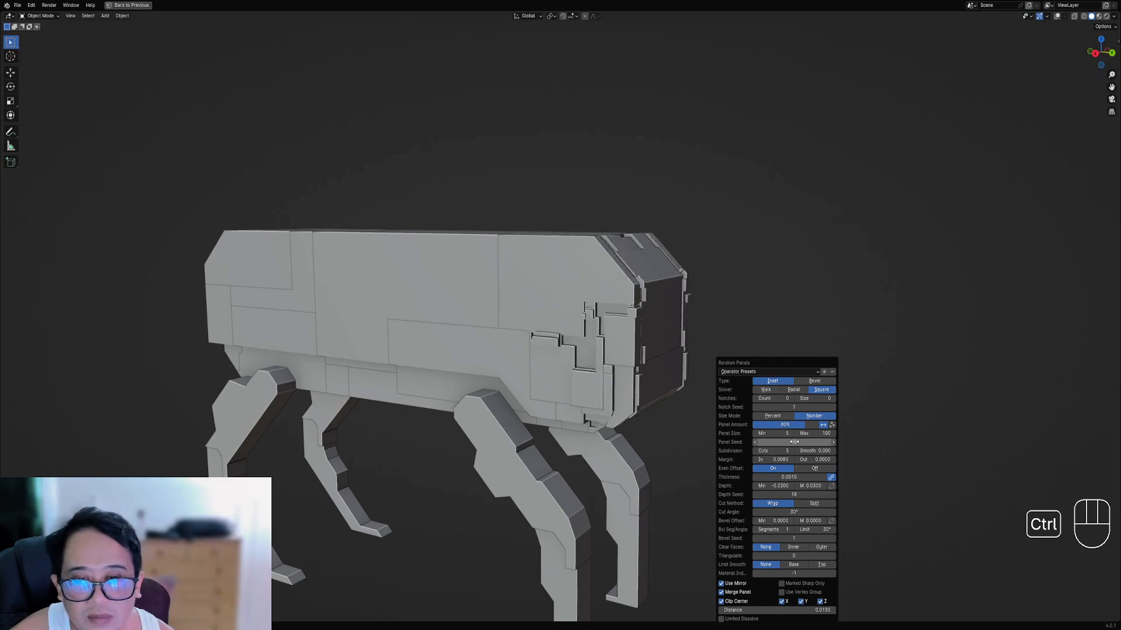
pyautogui.keyDown('ctrl'); pyautogui.scroll(-2, 793, 442); pyautogui.keyUp('ctrl')
pyautogui.keyDown('ctrl'); pyautogui.scroll(-4, 794, 442); pyautogui.keyUp('ctrl')
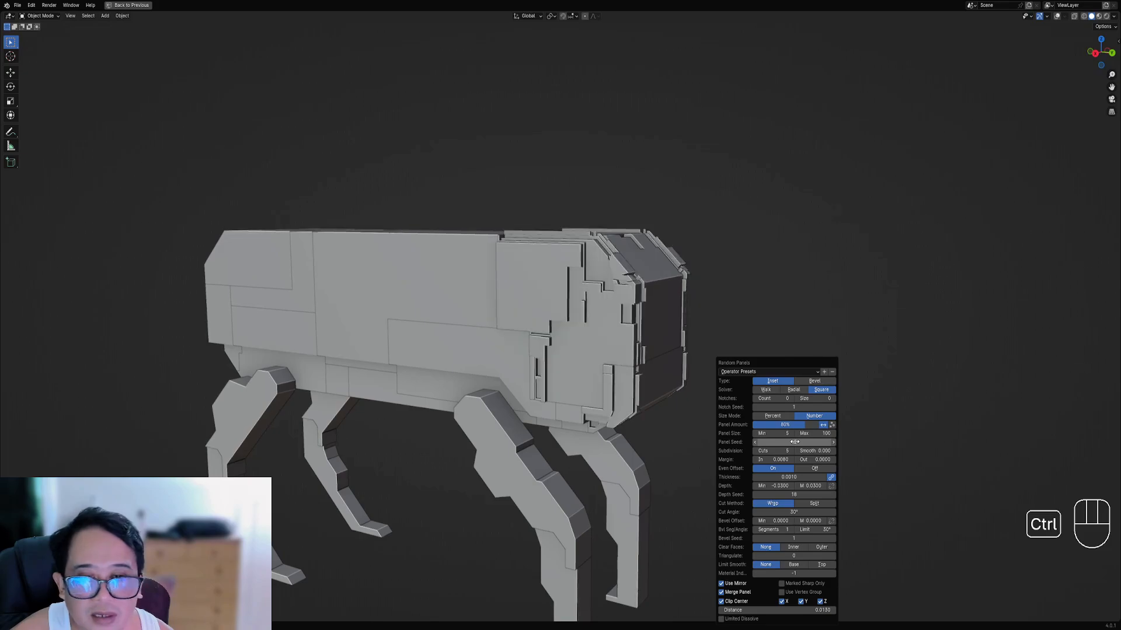
pyautogui.keyDown('ctrl'); pyautogui.scroll(-2, 794, 442); pyautogui.keyUp('ctrl')
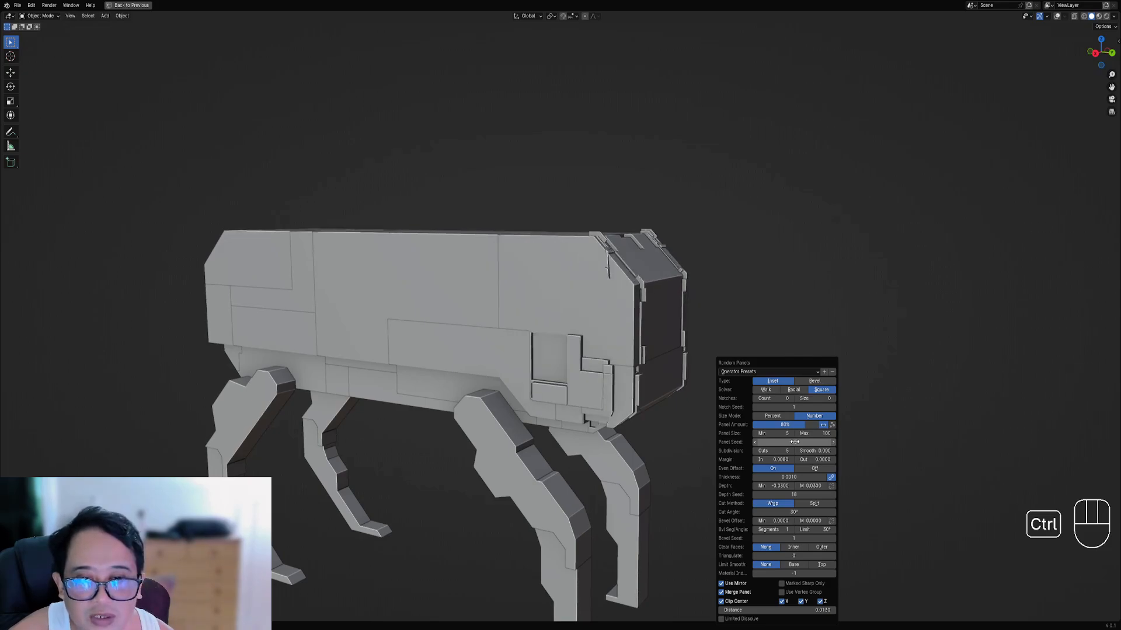
pyautogui.keyDown('ctrl'); pyautogui.scroll(-4, 795, 442); pyautogui.keyUp('ctrl')
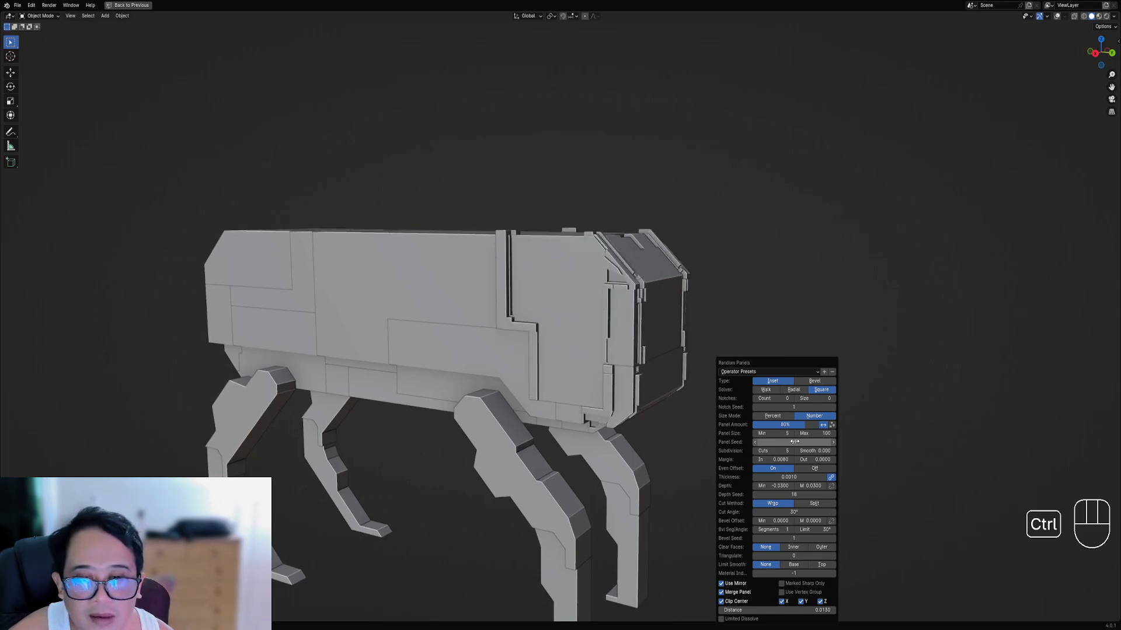
pyautogui.keyDown('ctrl'); pyautogui.scroll(-4, 795, 443); pyautogui.keyUp('ctrl')
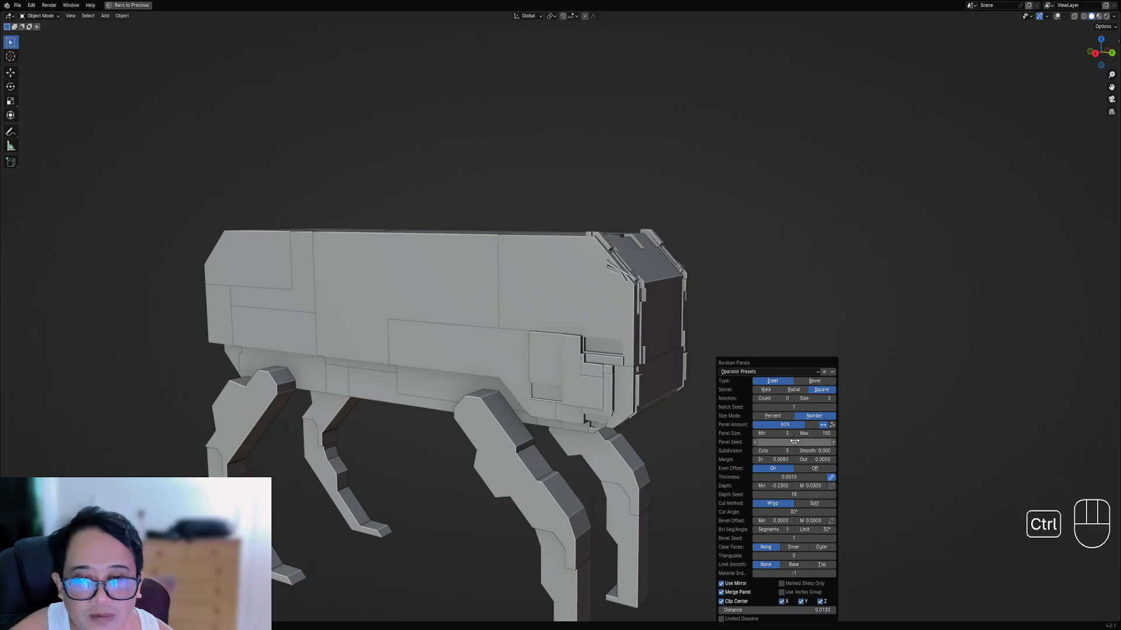
pyautogui.keyDown('ctrl'); pyautogui.scroll(-1, 794, 443); pyautogui.keyUp('ctrl')
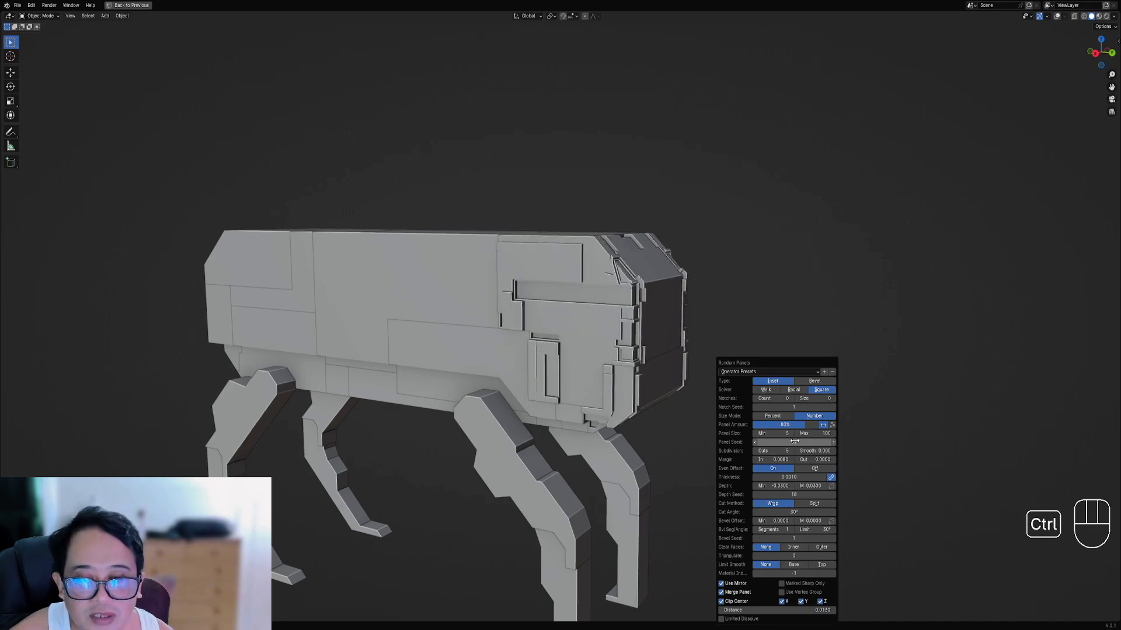
pyautogui.keyDown('ctrl'); pyautogui.scroll(-2, 794, 442); pyautogui.keyUp('ctrl')
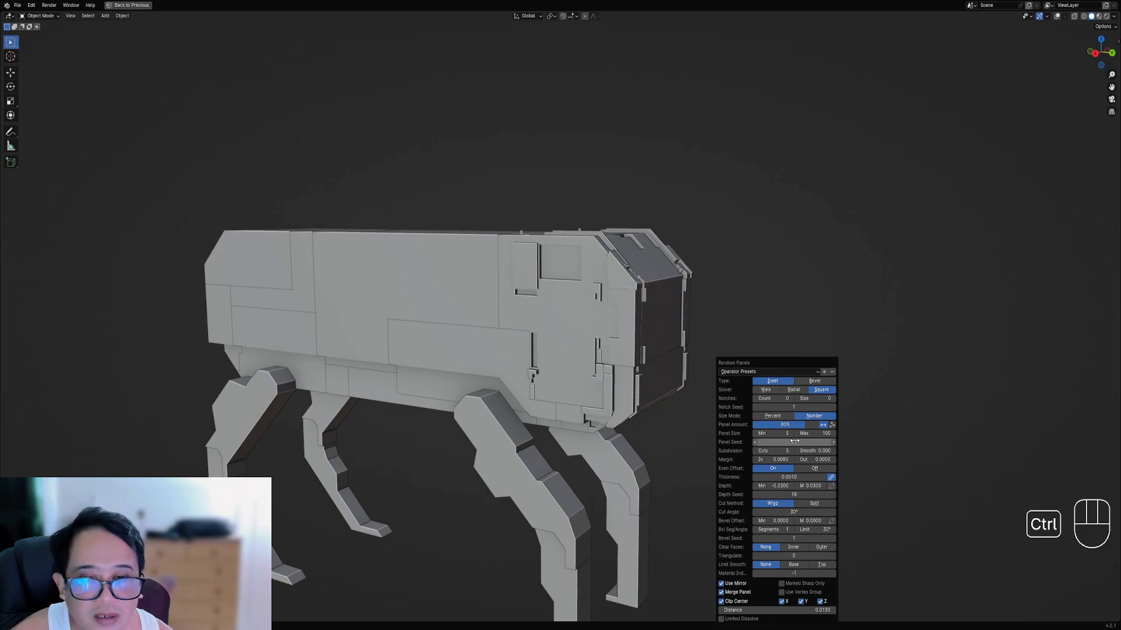
pyautogui.keyDown('ctrl'); pyautogui.scroll(-2, 788, 451); pyautogui.keyUp('ctrl')
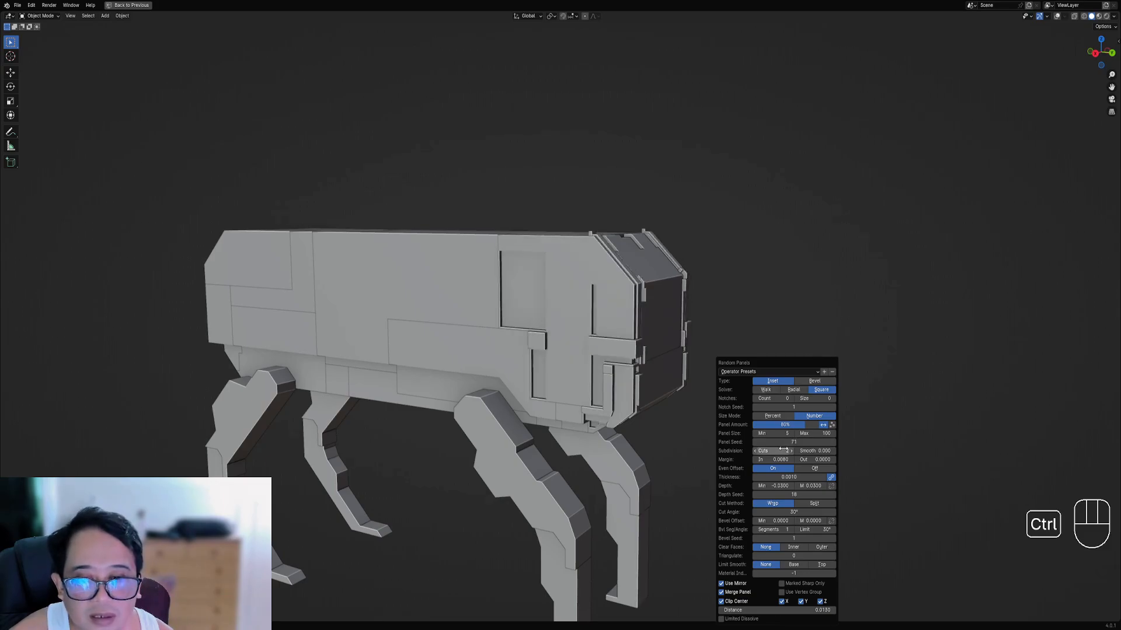
# - Set the front side piece's subdivision cuts to 2 with a different panel seed and save the file
pyautogui.keyDown('ctrl'); pyautogui.scroll(-4, 786, 442); pyautogui.keyUp('ctrl')
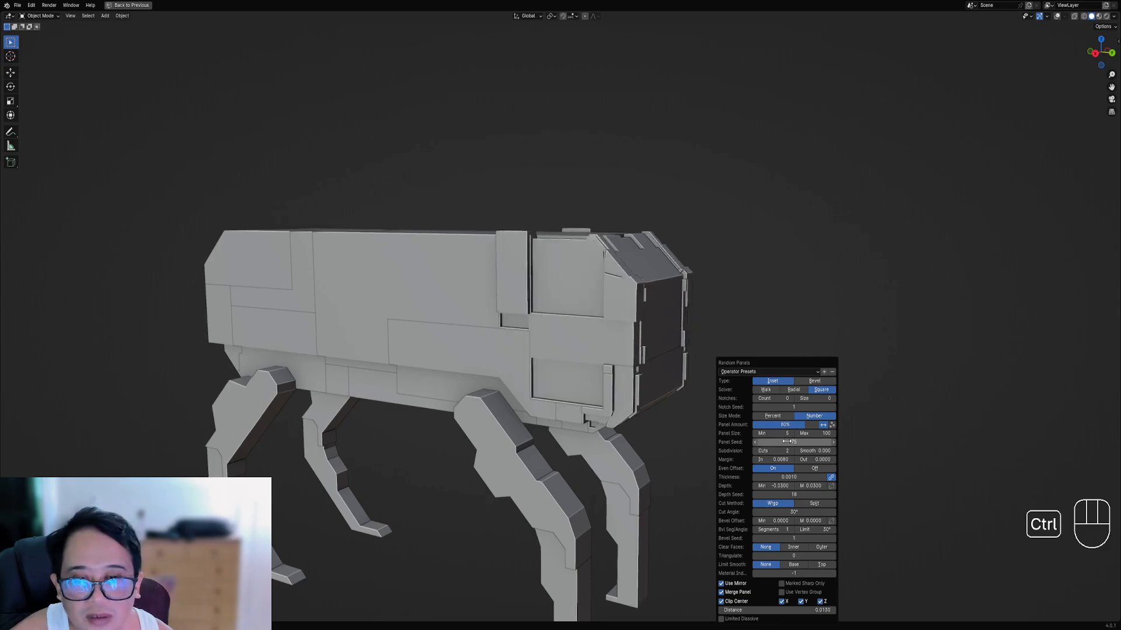
pyautogui.keyDown('ctrl'); pyautogui.scroll(-5, 786, 441); pyautogui.keyUp('ctrl')
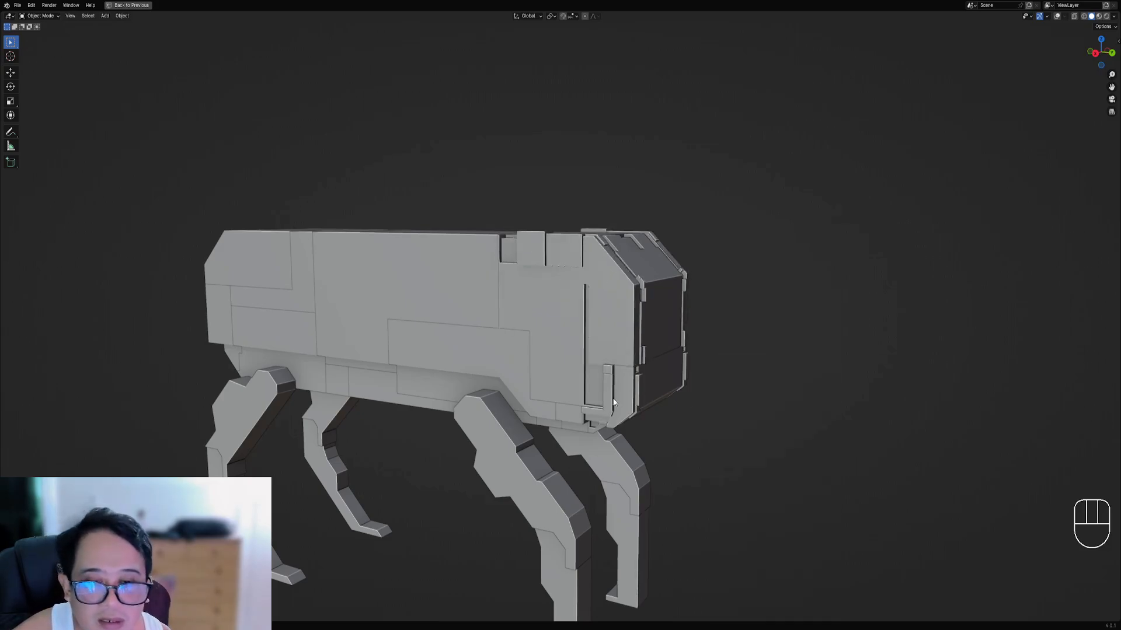
pyautogui.moveTo(642, 327); pyautogui.dragTo(711, 330, button='middle')
pyautogui.scroll(-1, 566, 314)
pyautogui.hotkey('ctrl', 's')
# - Add random panels to the lower side piece above the front leg and cycle through panel seeds with 2 subdivision cuts
pyautogui.moveTo(589, 330)
pyautogui.keyDown('shift'); pyautogui.mouseDown(button='middle')
pyautogui.moveTo(589, 354)
pyautogui.moveTo(579, 311)
pyautogui.moveTo(590, 339)
pyautogui.mouseUp(button='middle'); pyautogui.keyUp('shift')
pyautogui.rightClick(600, 315)
pyautogui.hotkey('shift', 'alt', 'z')
pyautogui.rightClick(637, 304)
pyautogui.rightClick(589, 339)
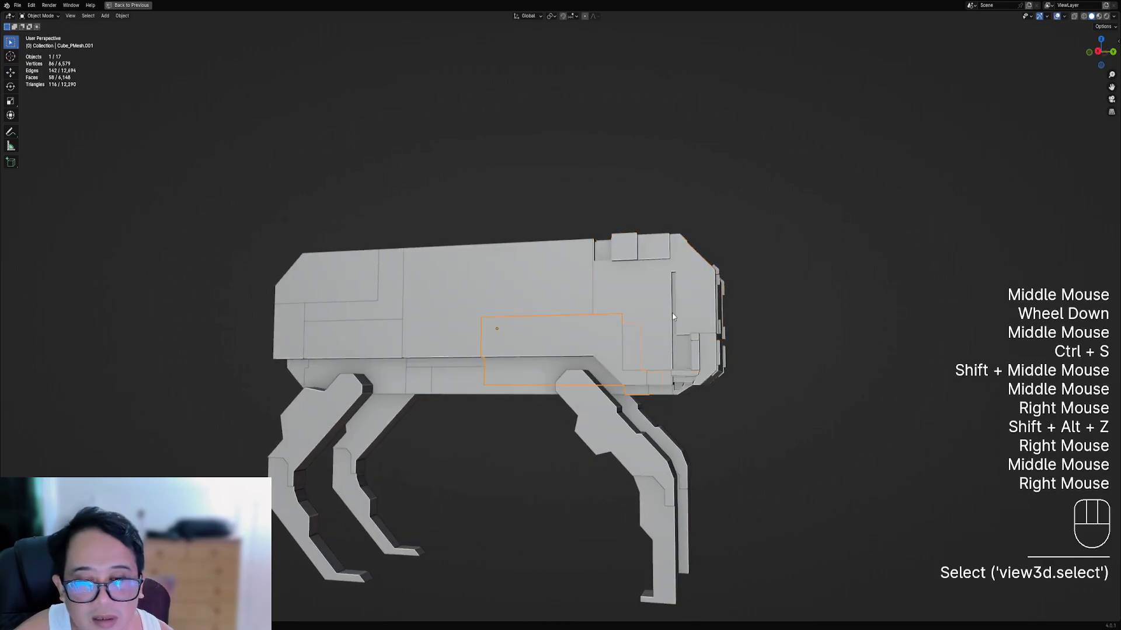
pyautogui.hotkey('shift', 'r')
pyautogui.scroll(1, 672, 317)
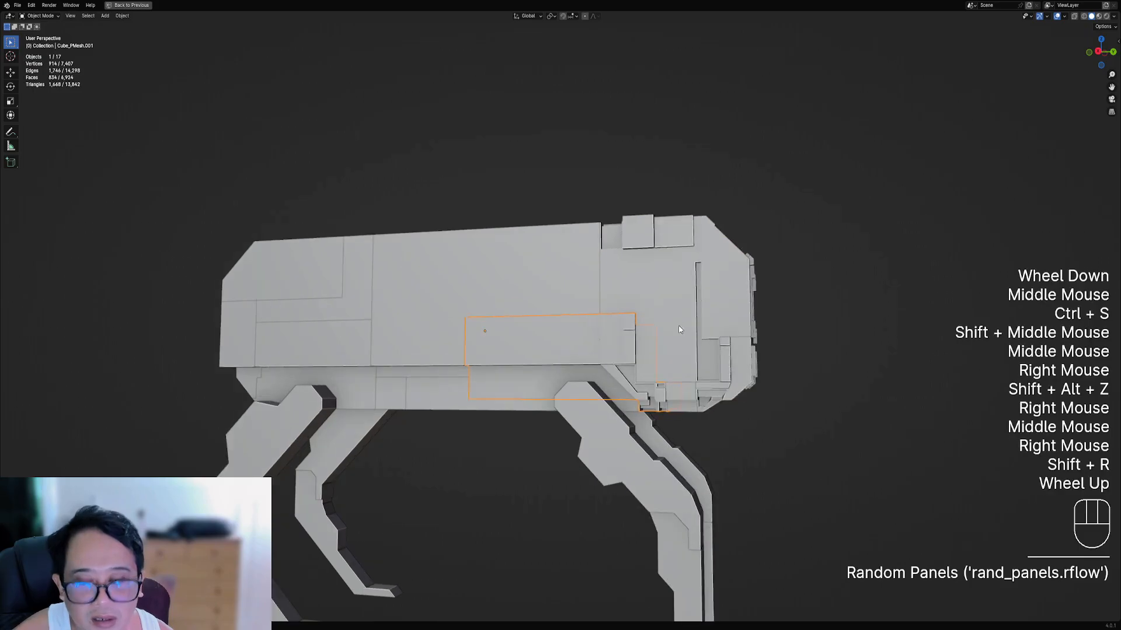
pyautogui.press('F9')
pyautogui.keyDown('ctrl'); pyautogui.scroll(8, 798, 426); pyautogui.keyUp('ctrl')
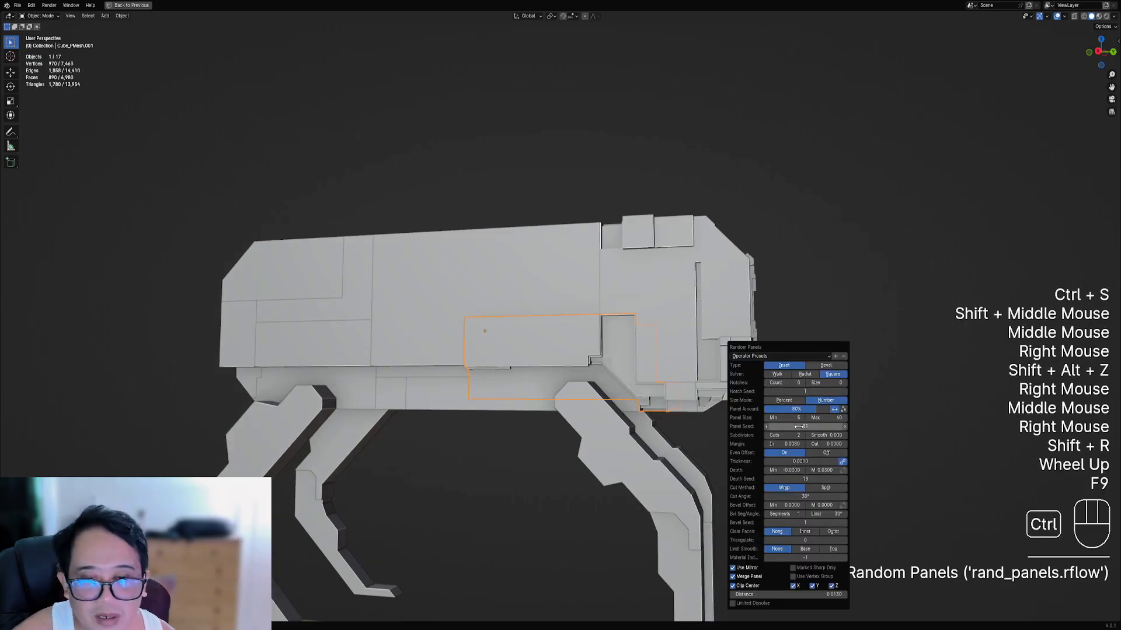
pyautogui.keyDown('ctrl'); pyautogui.scroll(4, 798, 427); pyautogui.keyUp('ctrl')
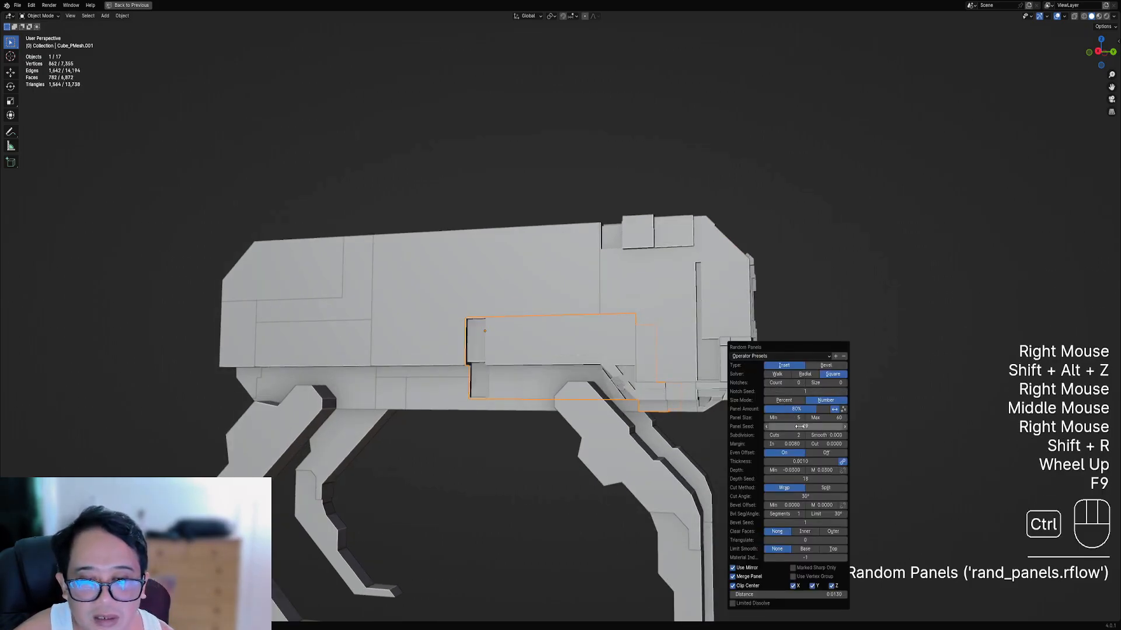
# - Set the lower side piece's subdivision cuts to 3 and try several more panel seeds
pyautogui.keyDown('ctrl'); pyautogui.scroll(1, 789, 436); pyautogui.keyUp('ctrl')
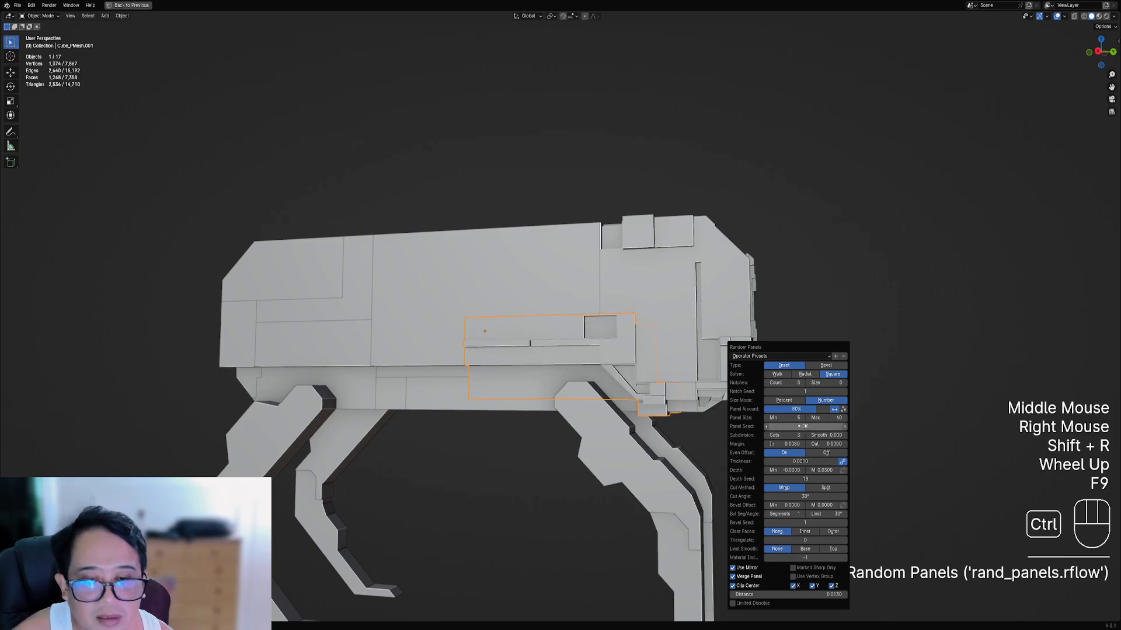
pyautogui.keyDown('ctrl'); pyautogui.scroll(4, 803, 426); pyautogui.keyUp('ctrl')
pyautogui.keyDown('ctrl'); pyautogui.scroll(3, 803, 426); pyautogui.keyUp('ctrl')
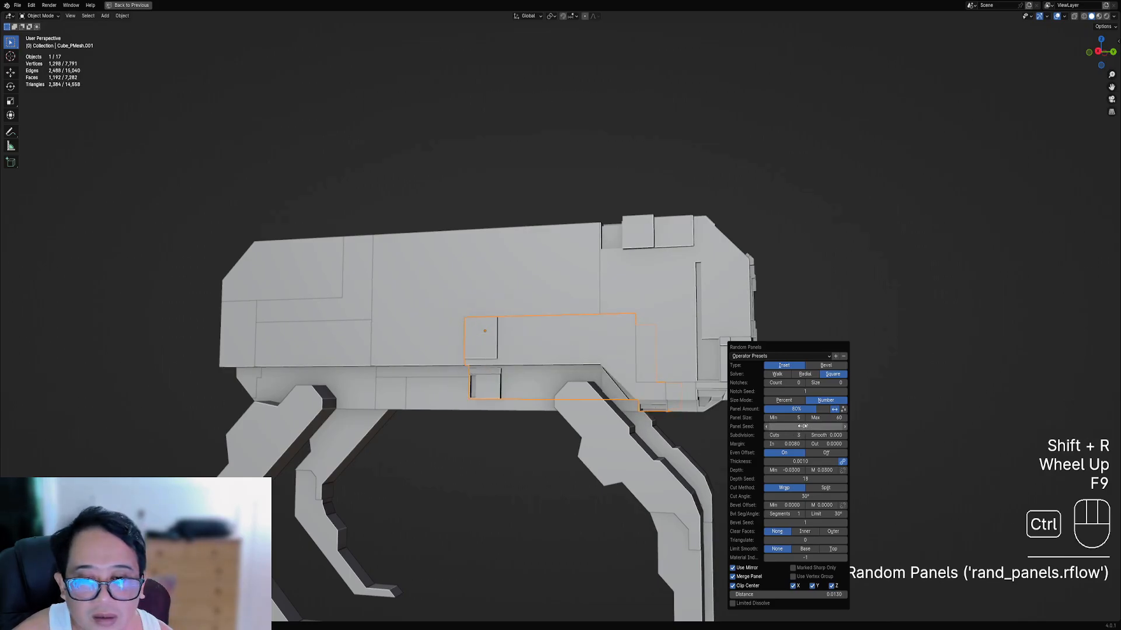
# - Set the lower side piece's cut method to Split and thickness to 0.0020, with a different panel seed
pyautogui.click(818, 488)
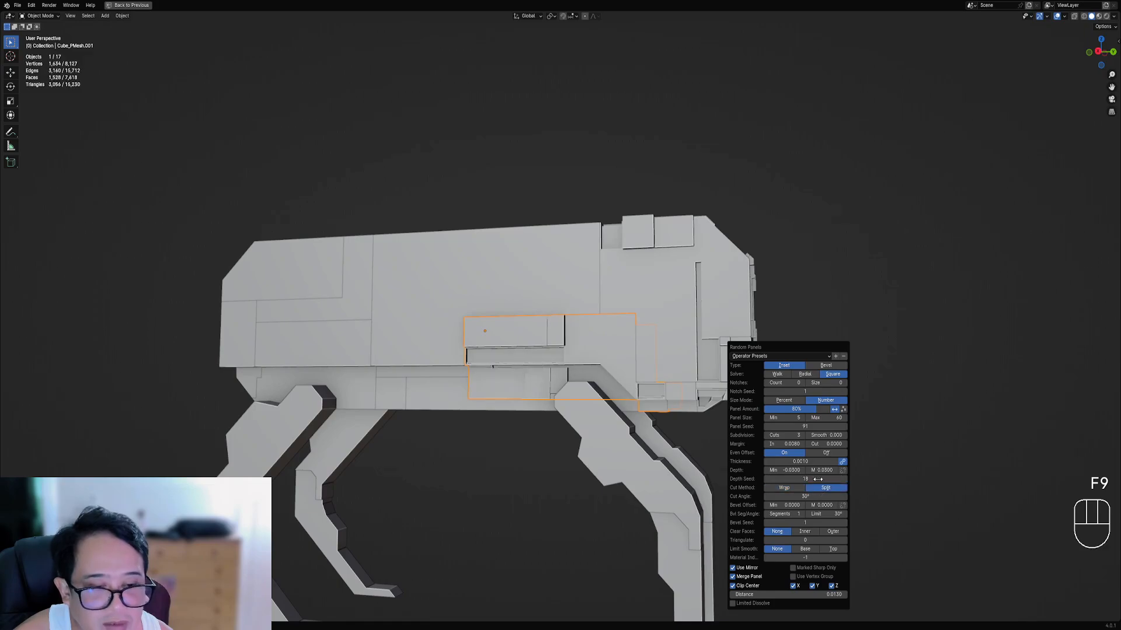
pyautogui.keyDown('ctrl'); pyautogui.scroll(-2, 811, 461); pyautogui.keyUp('ctrl')
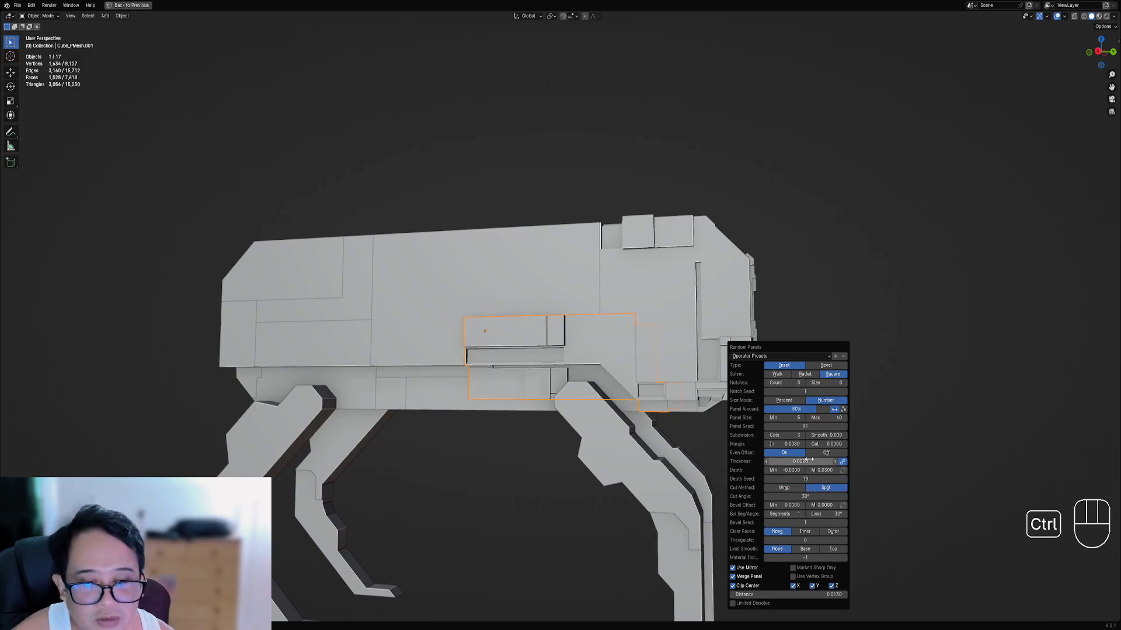
pyautogui.keyDown('ctrl'); pyautogui.scroll(2, 808, 427); pyautogui.keyUp('ctrl')
pyautogui.keyDown('ctrl'); pyautogui.scroll(2, 807, 427); pyautogui.keyUp('ctrl')
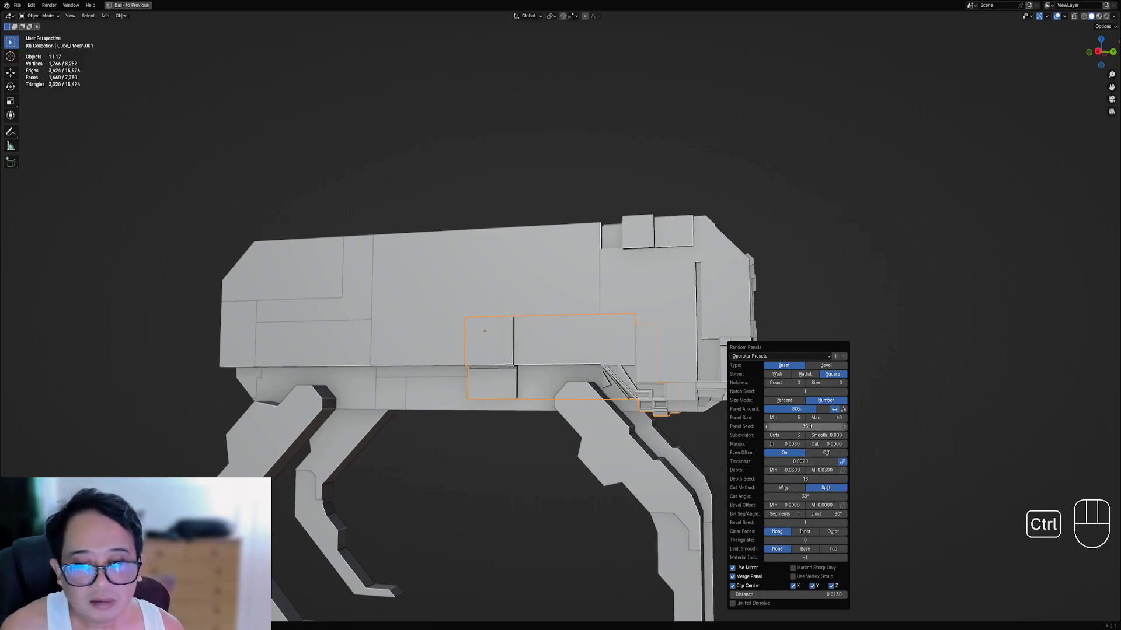
# - Hide the overlays and add random panels with 4 subdivision cuts to the long middle side piece of the body
pyautogui.moveTo(657, 376); pyautogui.dragTo(538, 408, button='middle')
pyautogui.scroll(-1, 691, 403)
pyautogui.hotkey('shift', 'alt', 'z')
pyautogui.rightClick(625, 288)
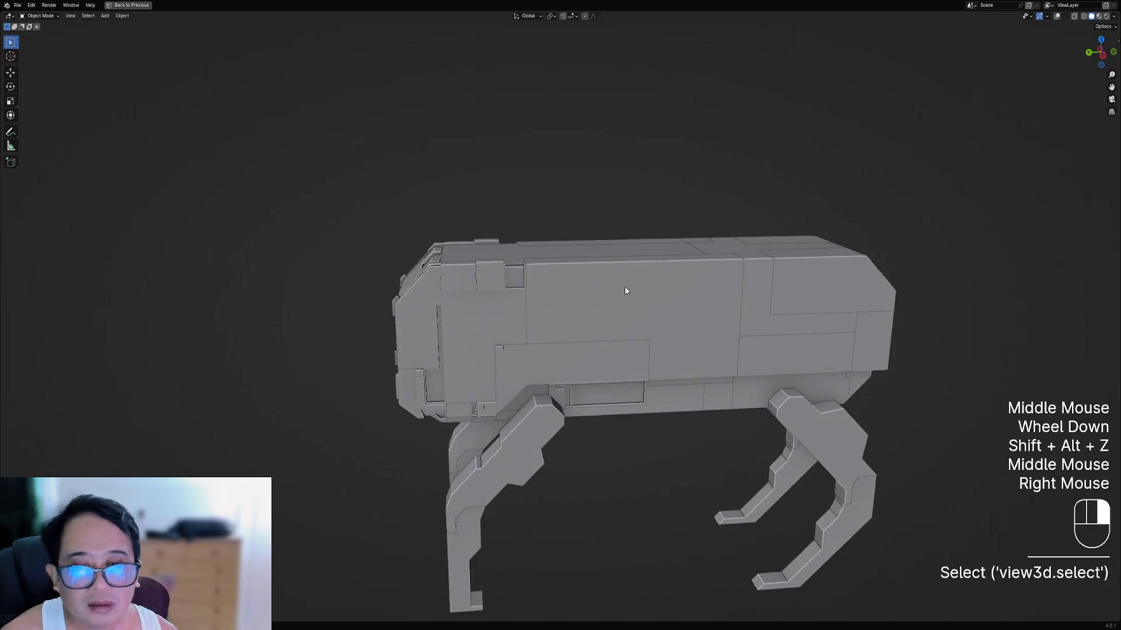
pyautogui.hotkey('shift', 'q')
pyautogui.click(642, 284)
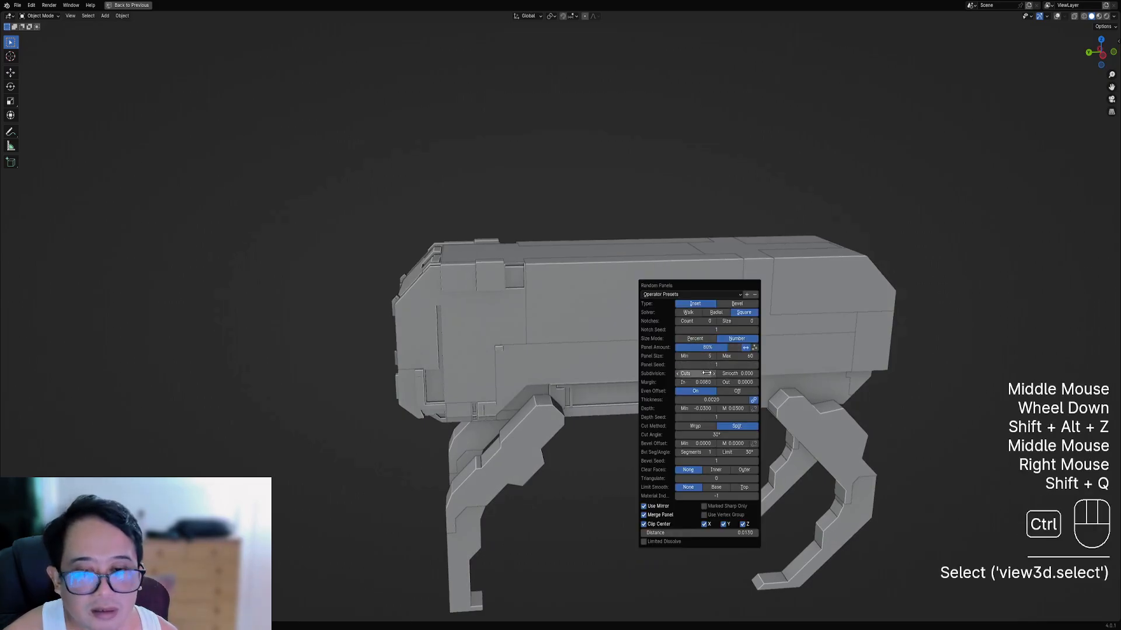
pyautogui.keyDown('ctrl'); pyautogui.scroll(1, 703, 372); pyautogui.keyUp('ctrl')
pyautogui.moveTo(607, 343); pyautogui.dragTo(615, 354, button='middle')
pyautogui.scroll(-2, 616, 353)
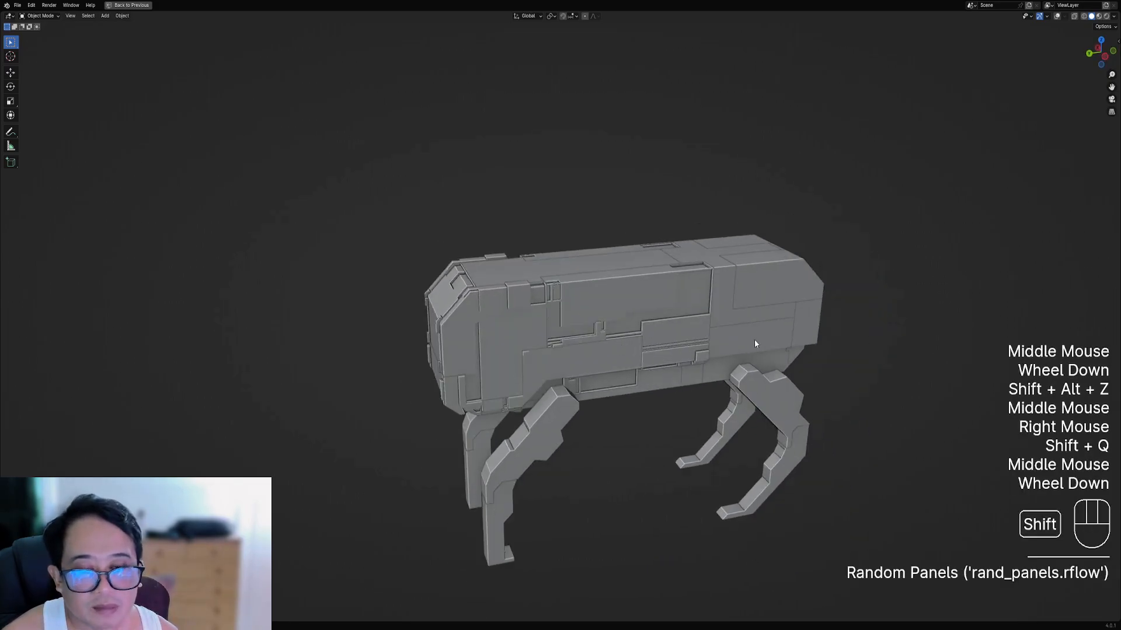
pyautogui.keyDown('shift'); pyautogui.moveTo(753, 343); pyautogui.dragTo(717, 345, button='middle'); pyautogui.keyUp('shift')
pyautogui.moveTo(718, 346); pyautogui.dragTo(799, 352, button='middle')
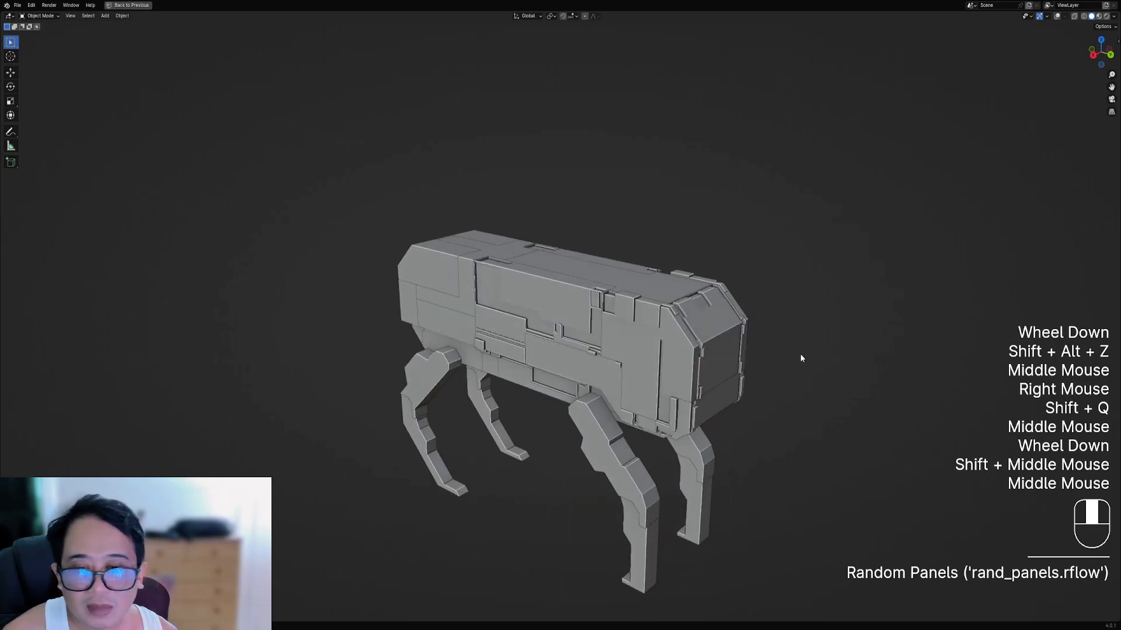
pyautogui.keyDown('shift'); pyautogui.moveTo(734, 374); pyautogui.dragTo(733, 376, button='middle'); pyautogui.keyUp('shift')
# - Cycle through panel seeds for the long middle side piece and stop at seed 14
pyautogui.press('F9')
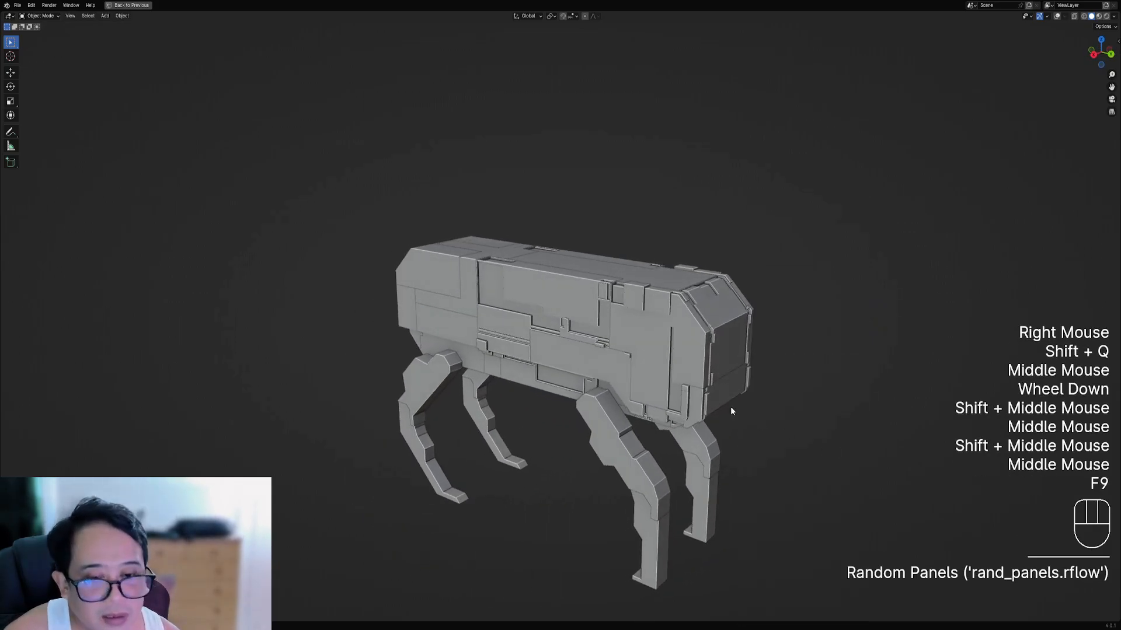
pyautogui.press('F9')
pyautogui.moveTo(844, 433)
pyautogui.keyDown('shift'); pyautogui.mouseDown()
pyautogui.moveTo(866, 433)
pyautogui.moveTo(844, 433)
pyautogui.mouseUp(); pyautogui.keyUp('shift')
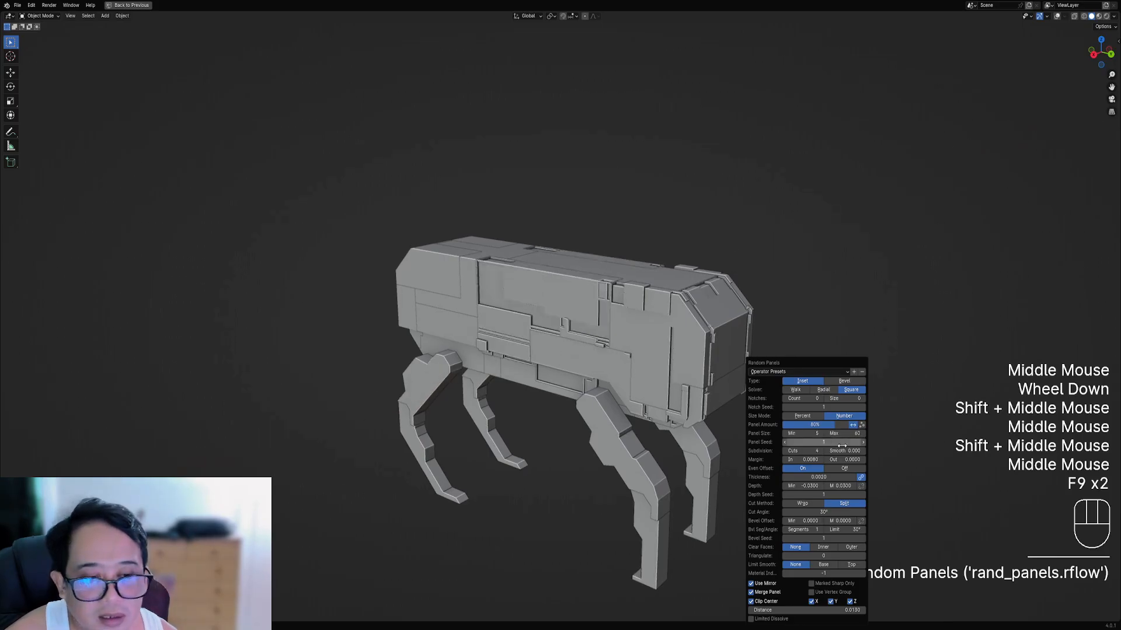
pyautogui.keyDown('ctrl'); pyautogui.scroll(1, 837, 440); pyautogui.keyUp('ctrl')
pyautogui.keyDown('ctrl'); pyautogui.scroll(2, 837, 441); pyautogui.keyUp('ctrl')
pyautogui.keyDown('ctrl'); pyautogui.scroll(4, 837, 441); pyautogui.keyUp('ctrl')
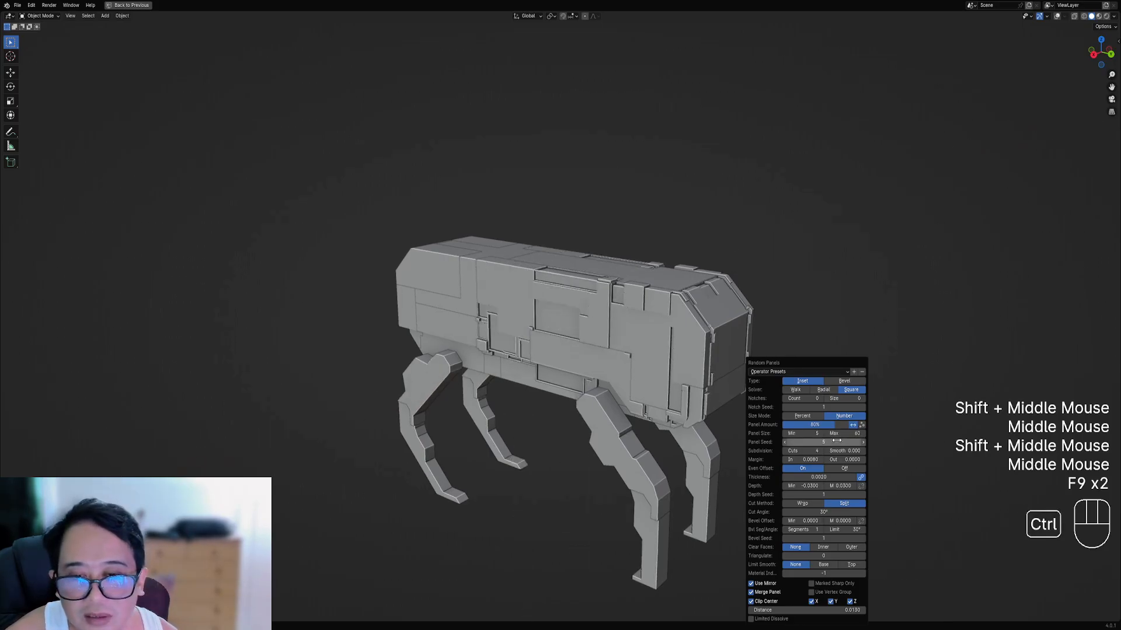
pyautogui.keyDown('ctrl'); pyautogui.scroll(6, 837, 441); pyautogui.keyUp('ctrl')
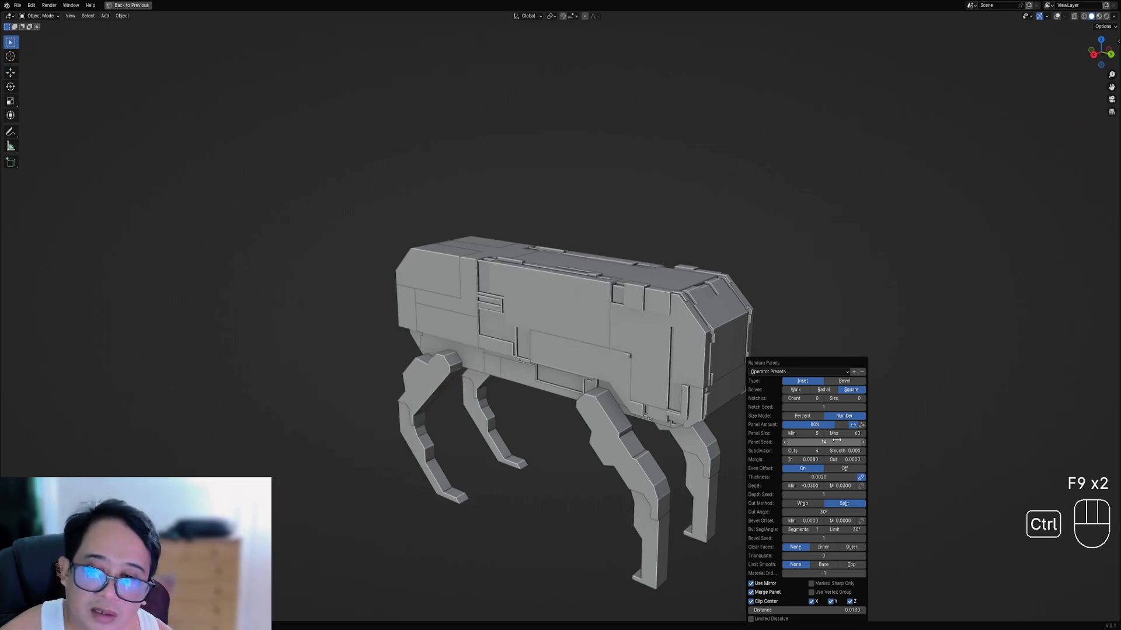
# - Add random panels to the long top piece of the body with 4 subdivision cuts and panel seed 3
pyautogui.moveTo(671, 409); pyautogui.dragTo(525, 403, button='middle')
pyautogui.hotkey('shift', 'alt', 'z')
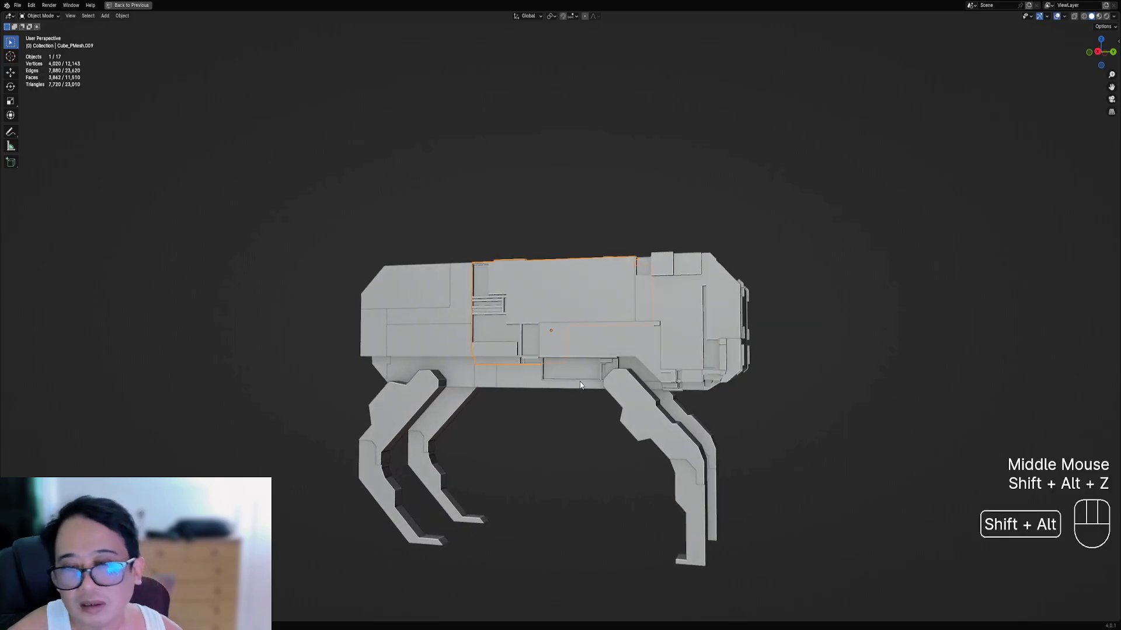
pyautogui.scroll(-2, 572, 362)
pyautogui.moveTo(578, 359); pyautogui.dragTo(622, 327, button='middle')
pyautogui.hotkey('shift', 'alt', 'z')
pyautogui.scroll(1, 621, 308)
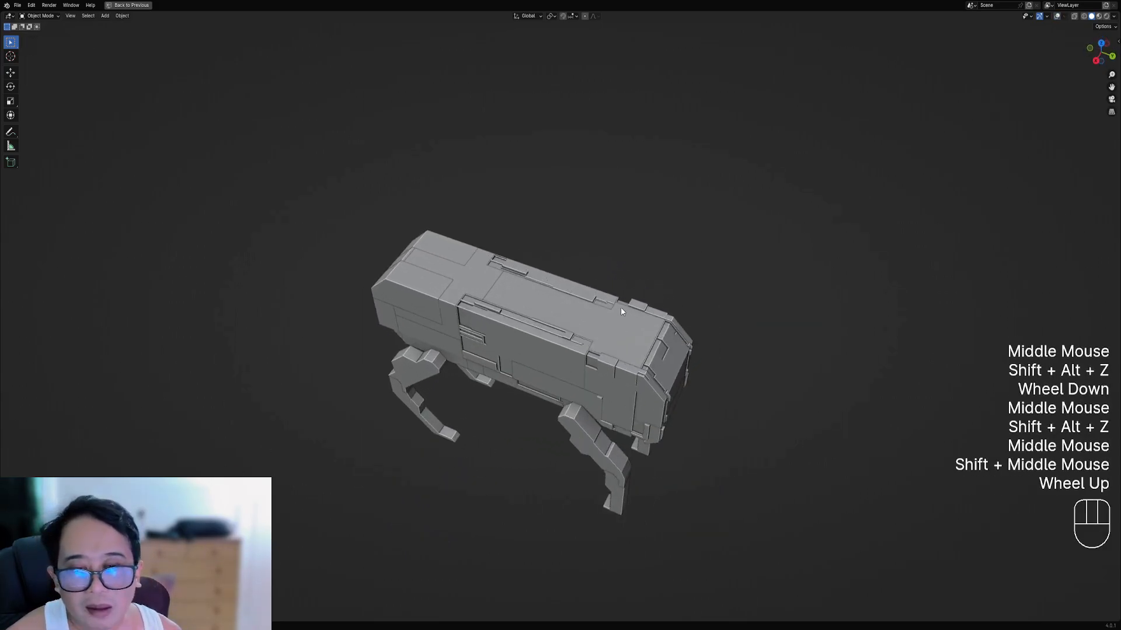
pyautogui.rightClick(619, 318)
pyautogui.hotkey('shift', 'q')
pyautogui.click(698, 306)
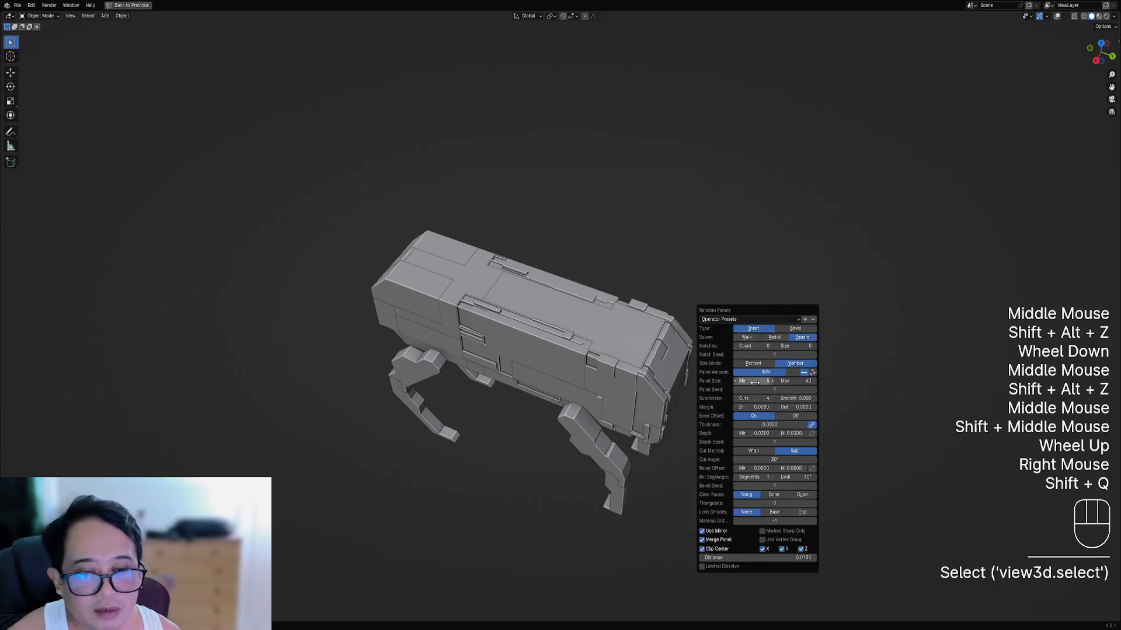
pyautogui.keyDown('ctrl'); pyautogui.scroll(2, 757, 389); pyautogui.keyUp('ctrl')
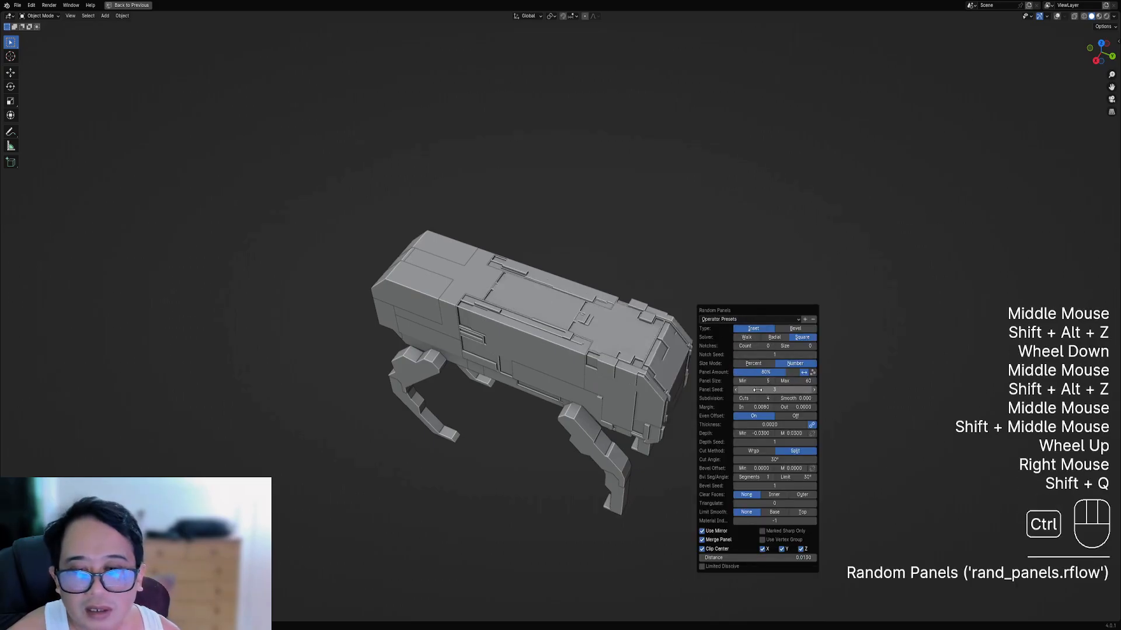
# - Cycle upward through panel seeds for the long top piece of the body as far as seed 70
pyautogui.keyDown('ctrl'); pyautogui.scroll(4, 757, 390); pyautogui.keyUp('ctrl')
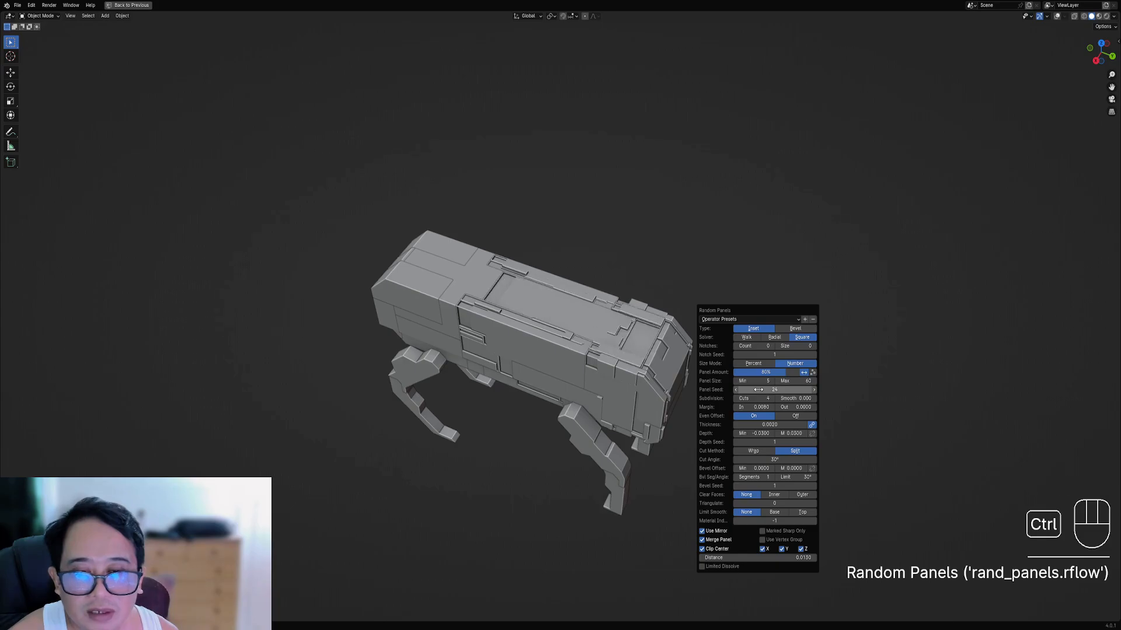
pyautogui.keyDown('ctrl'); pyautogui.scroll(2, 759, 390); pyautogui.keyUp('ctrl')
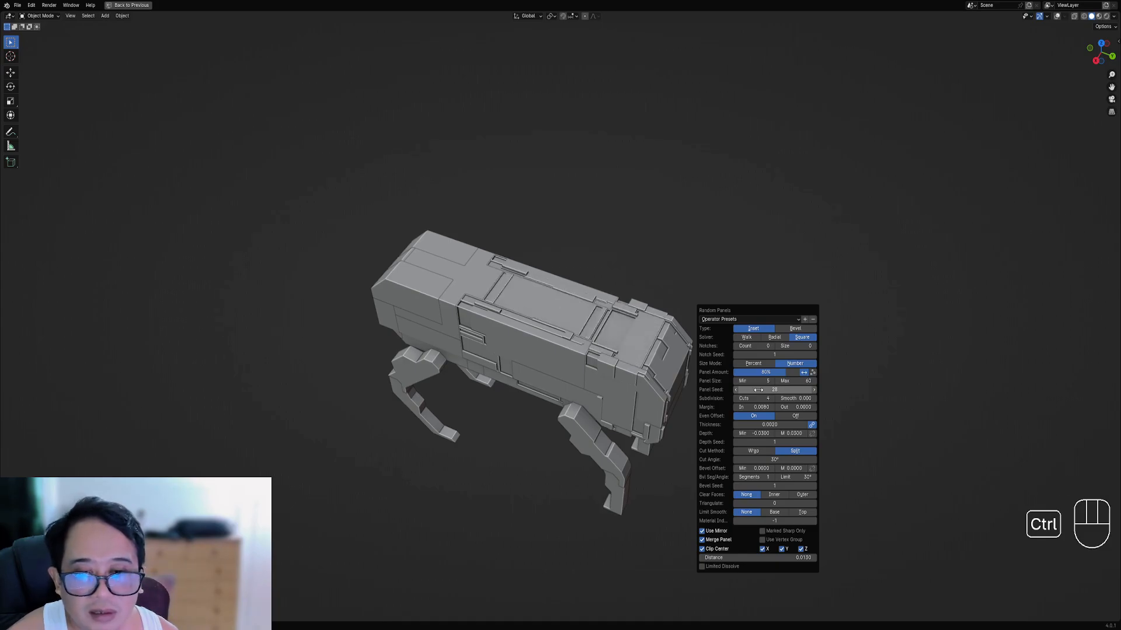
pyautogui.keyDown('ctrl'); pyautogui.scroll(2, 758, 389); pyautogui.keyUp('ctrl')
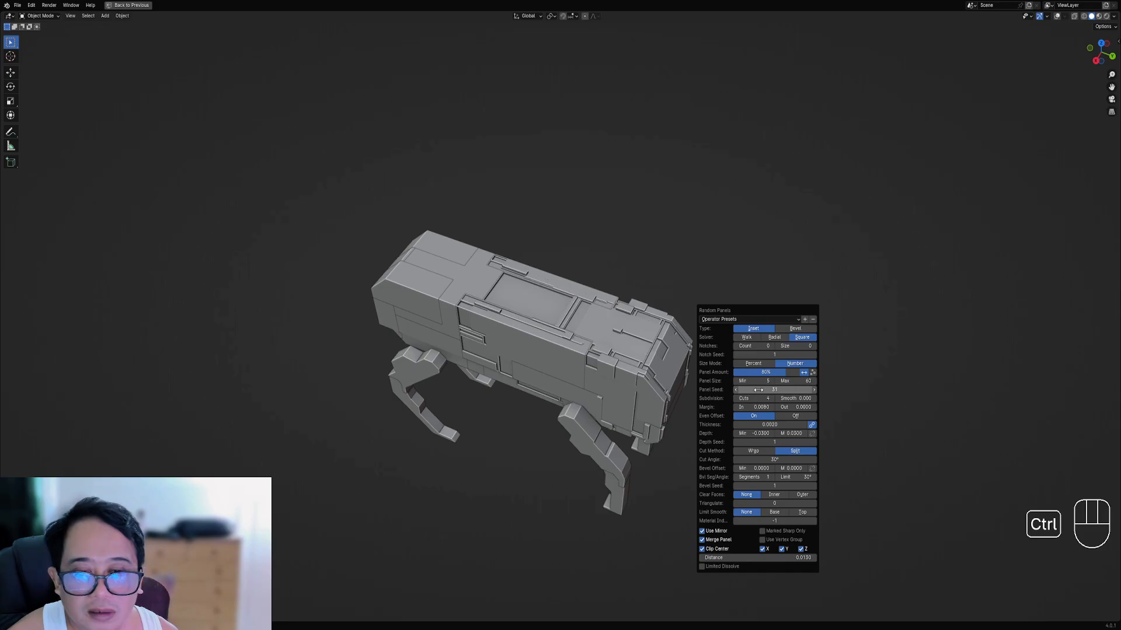
pyautogui.keyDown('ctrl'); pyautogui.scroll(5, 758, 389); pyautogui.keyUp('ctrl')
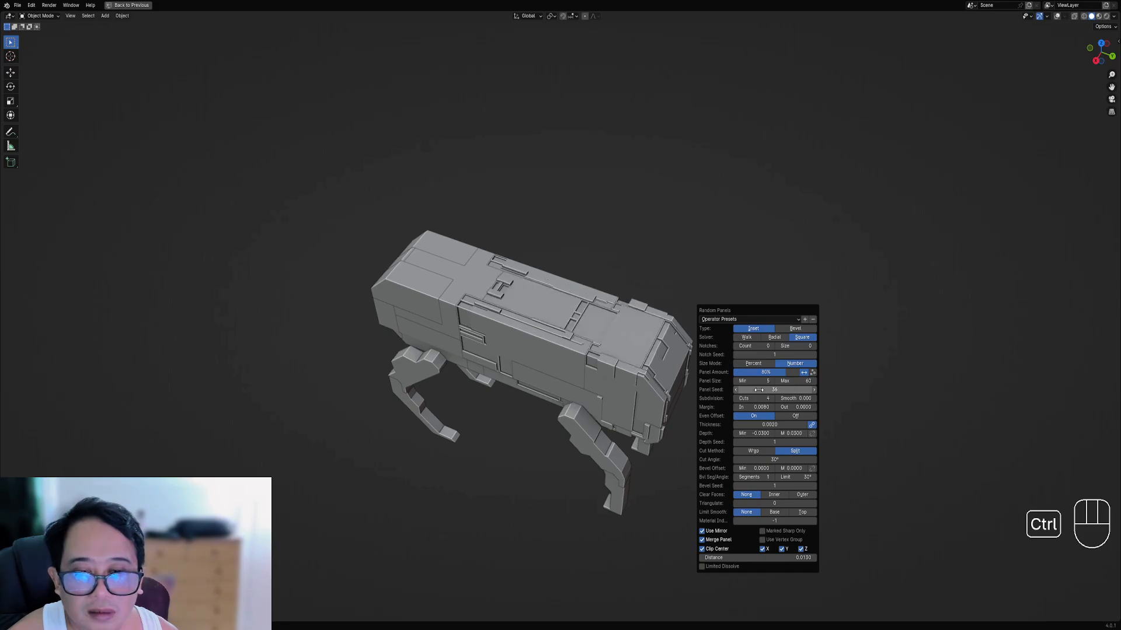
pyautogui.keyDown('ctrl'); pyautogui.scroll(8, 758, 389); pyautogui.keyUp('ctrl')
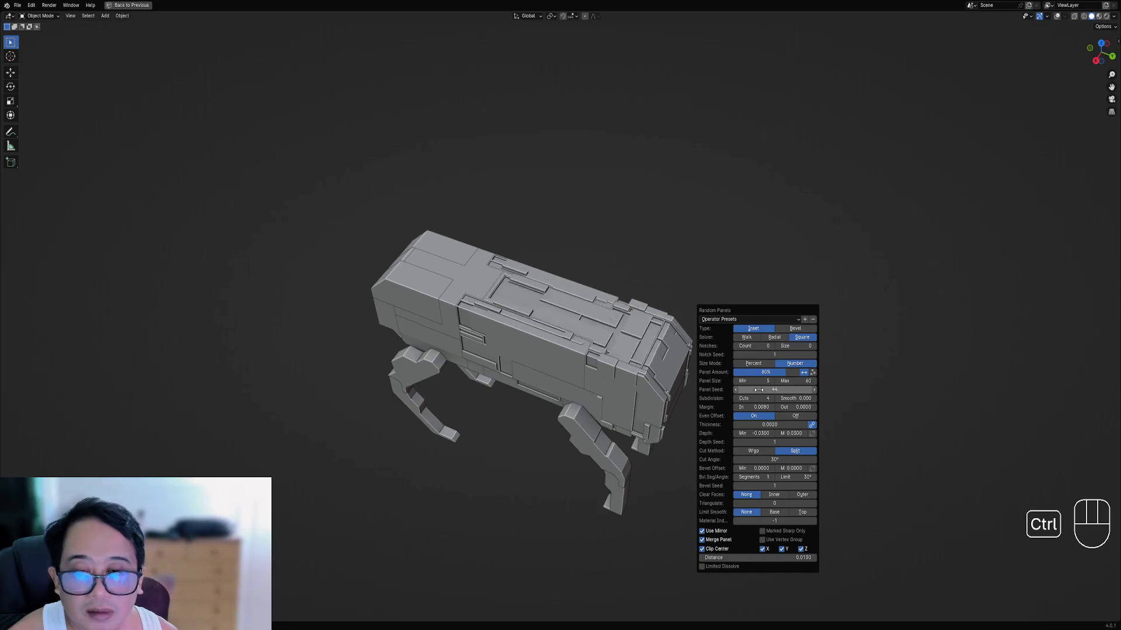
pyautogui.keyDown('ctrl'); pyautogui.scroll(8, 758, 389); pyautogui.keyUp('ctrl')
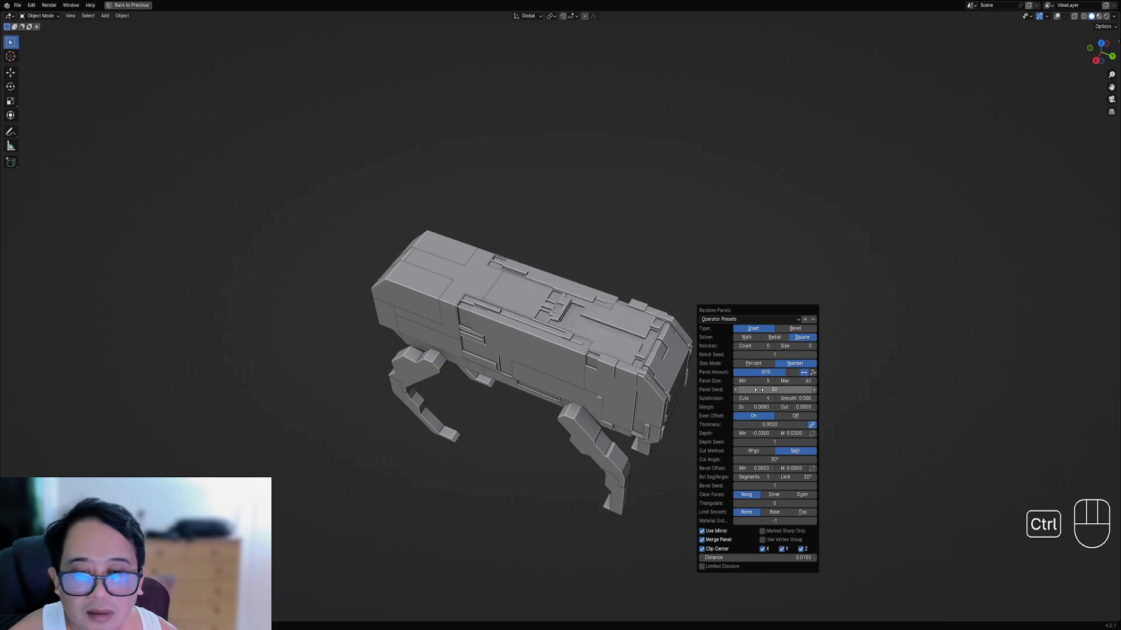
pyautogui.keyDown('ctrl'); pyautogui.scroll(7, 758, 389); pyautogui.keyUp('ctrl')
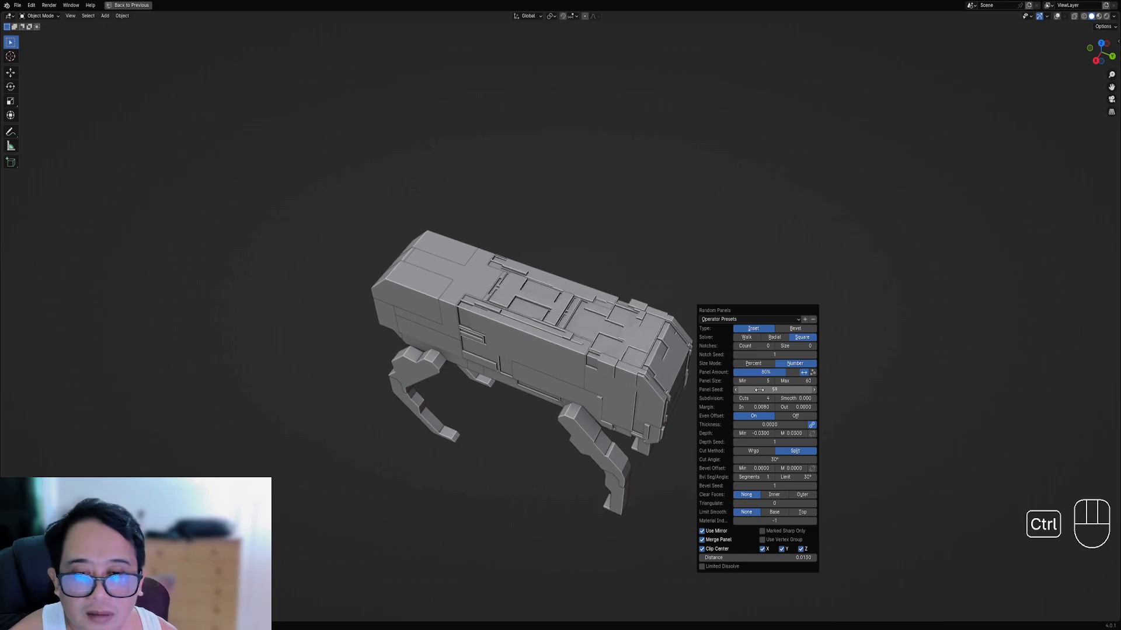
pyautogui.keyDown('ctrl'); pyautogui.scroll(7, 759, 390); pyautogui.keyUp('ctrl')
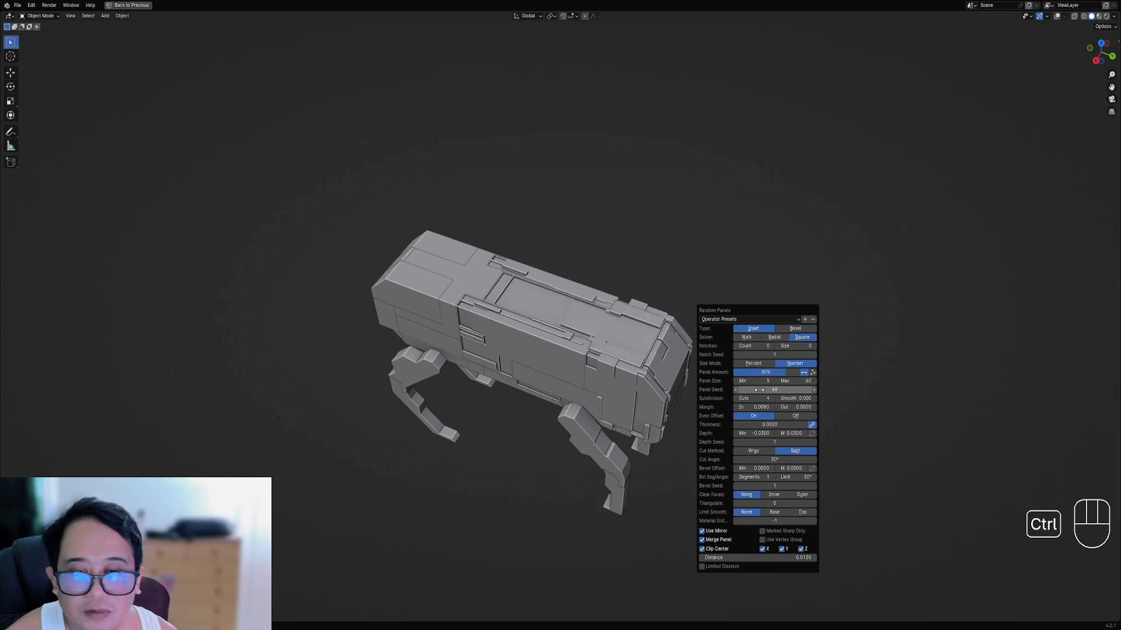
pyautogui.keyDown('ctrl'); pyautogui.scroll(1, 759, 390); pyautogui.keyUp('ctrl')
pyautogui.keyDown('ctrl'); pyautogui.scroll(3, 758, 389); pyautogui.keyUp('ctrl')
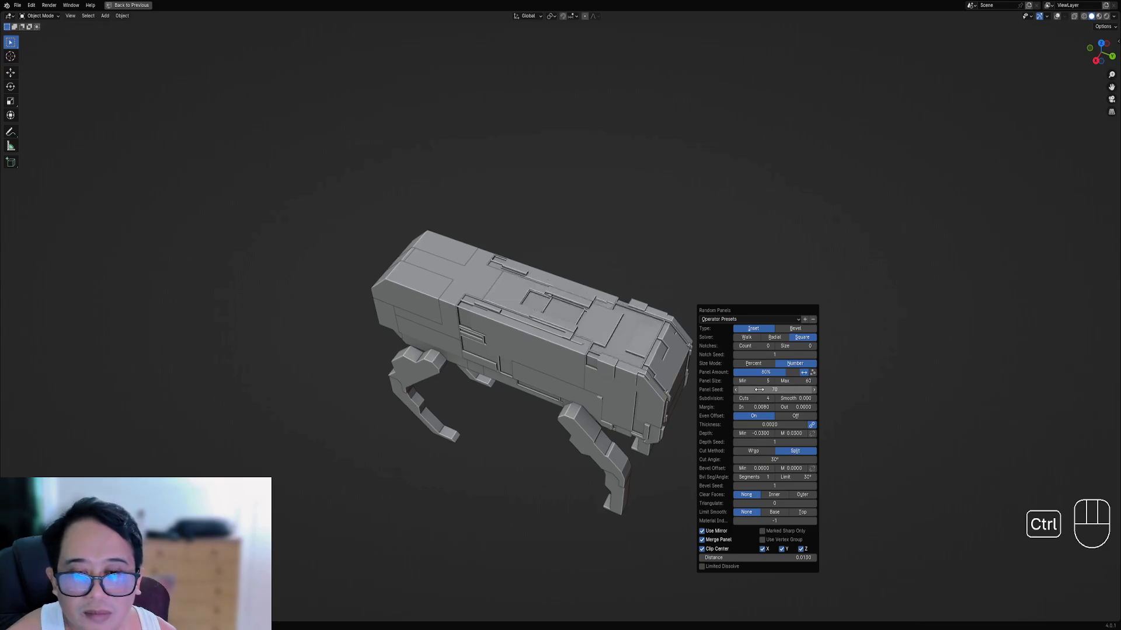
# - Try further panel seeds on the long top piece, going up to seed 104
pyautogui.moveTo(760, 390); pyautogui.dragTo(659, 384, button='middle')
pyautogui.scroll(2, 626, 351)
pyautogui.press('F9')
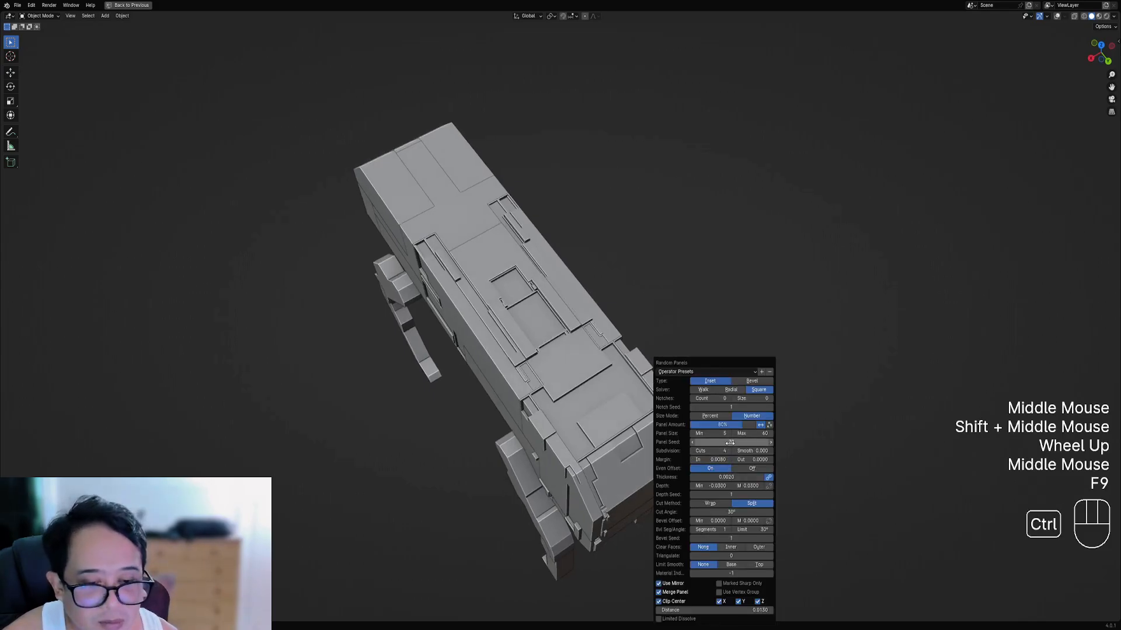
pyautogui.keyDown('ctrl'); pyautogui.scroll(3, 729, 441); pyautogui.keyUp('ctrl')
pyautogui.keyDown('ctrl'); pyautogui.scroll(6, 729, 442); pyautogui.keyUp('ctrl')
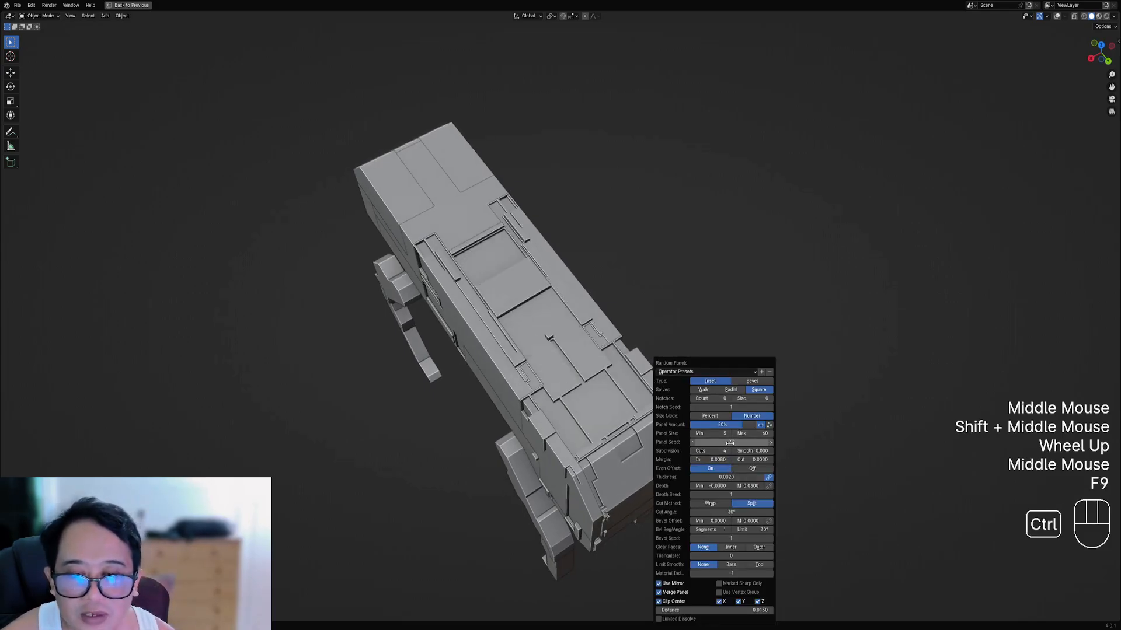
pyautogui.keyDown('ctrl'); pyautogui.scroll(3, 730, 442); pyautogui.keyUp('ctrl')
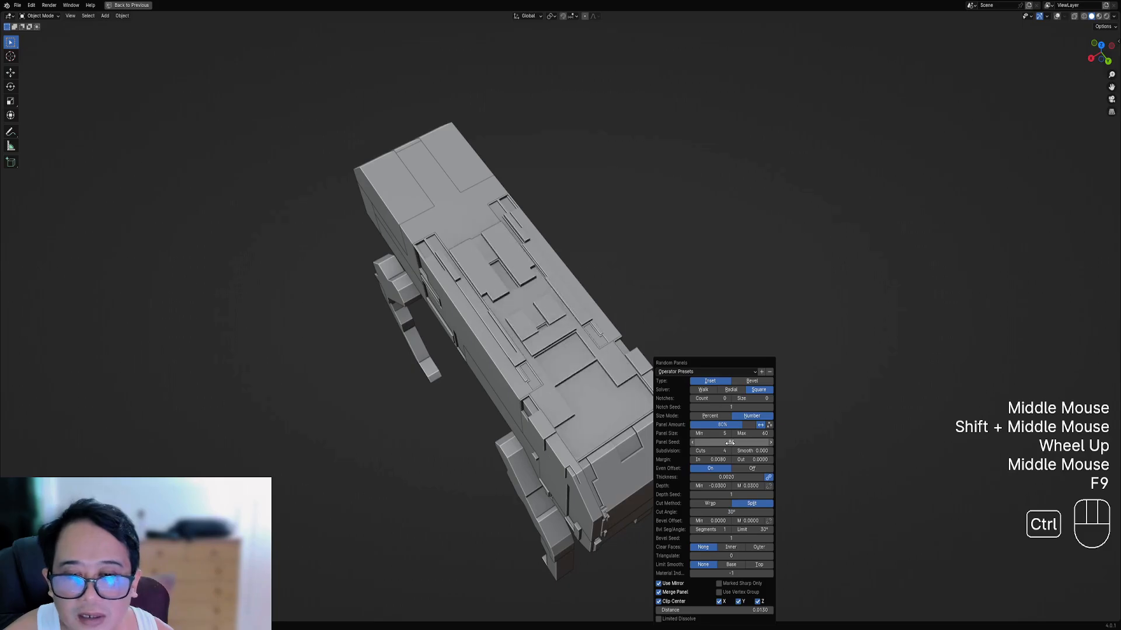
pyautogui.keyDown('ctrl'); pyautogui.scroll(1, 730, 442); pyautogui.keyUp('ctrl')
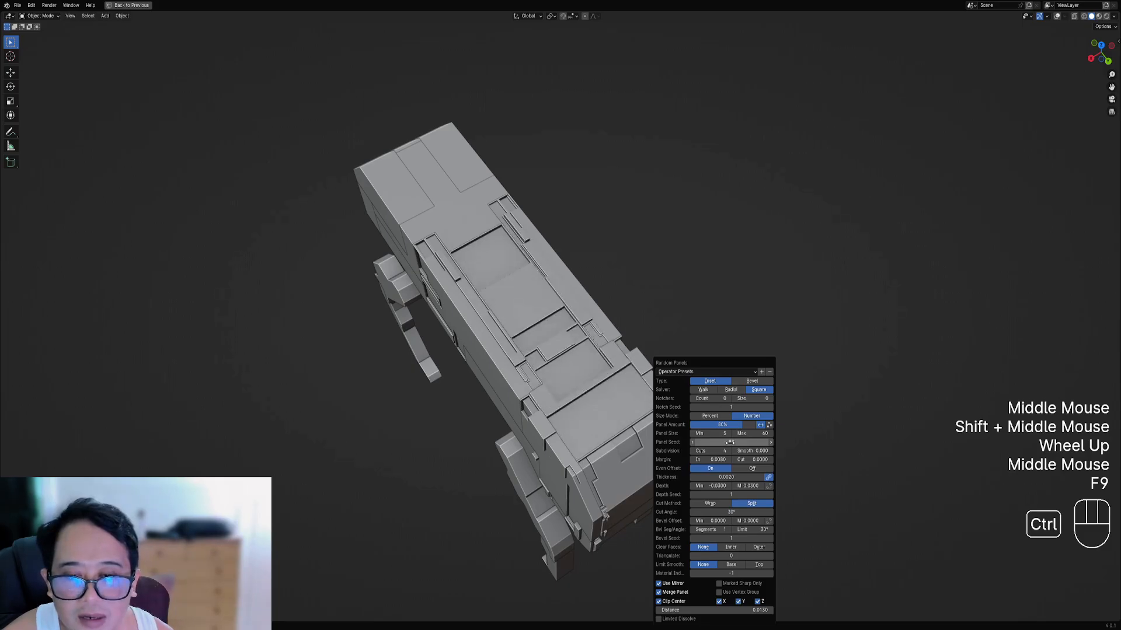
pyautogui.keyDown('ctrl'); pyautogui.scroll(5, 730, 441); pyautogui.keyUp('ctrl')
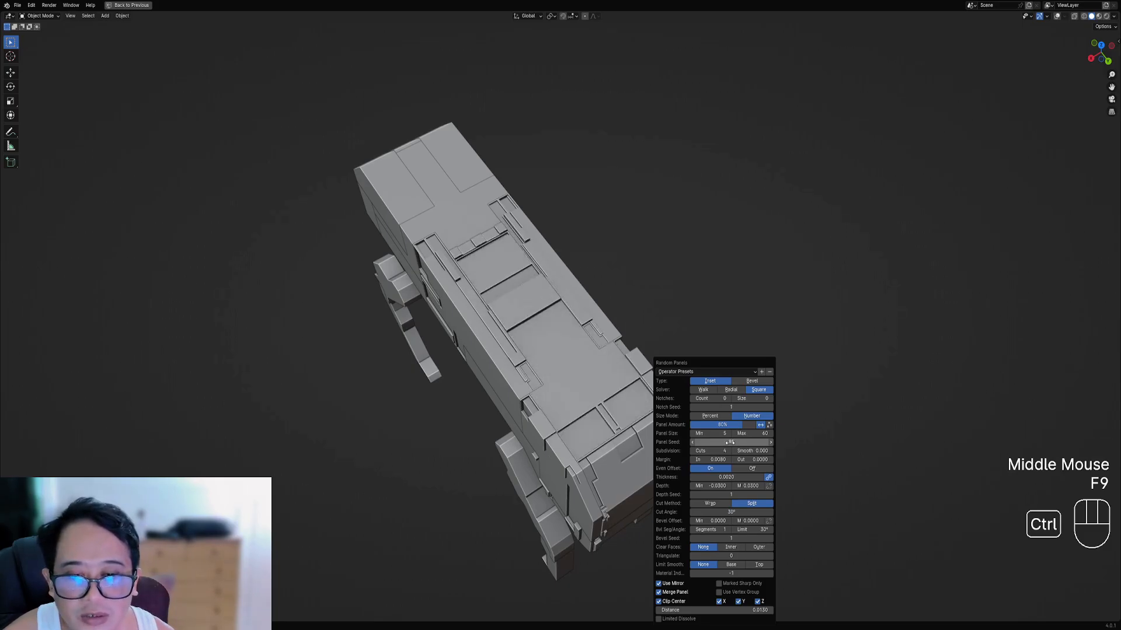
pyautogui.keyDown('ctrl'); pyautogui.scroll(3, 729, 442); pyautogui.keyUp('ctrl')
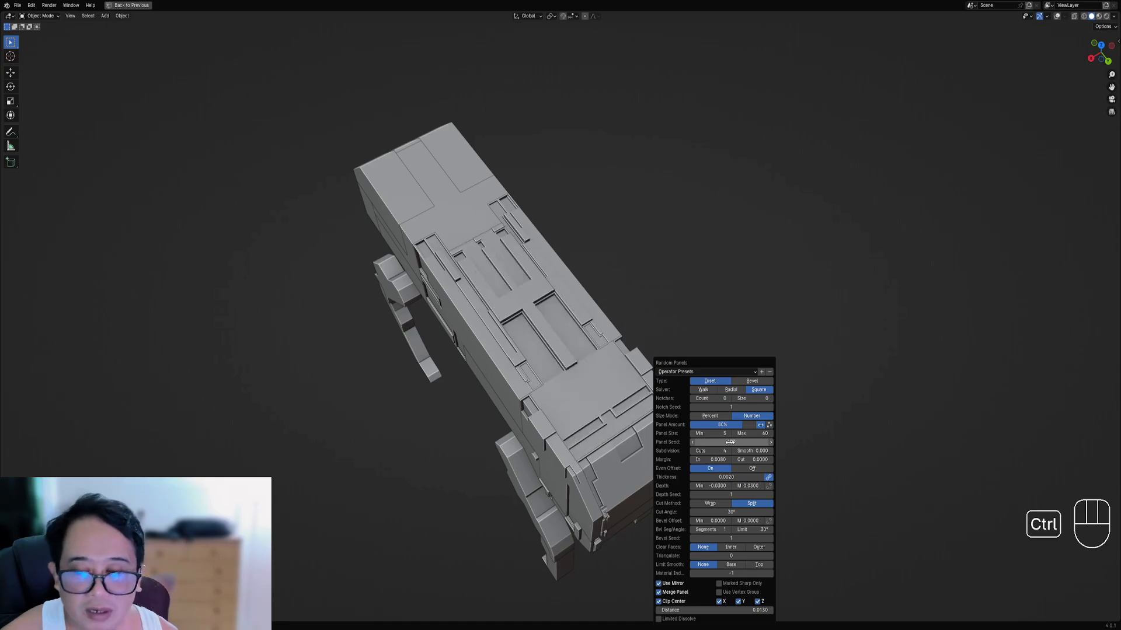
pyautogui.keyDown('ctrl'); pyautogui.scroll(2, 730, 442); pyautogui.keyUp('ctrl')
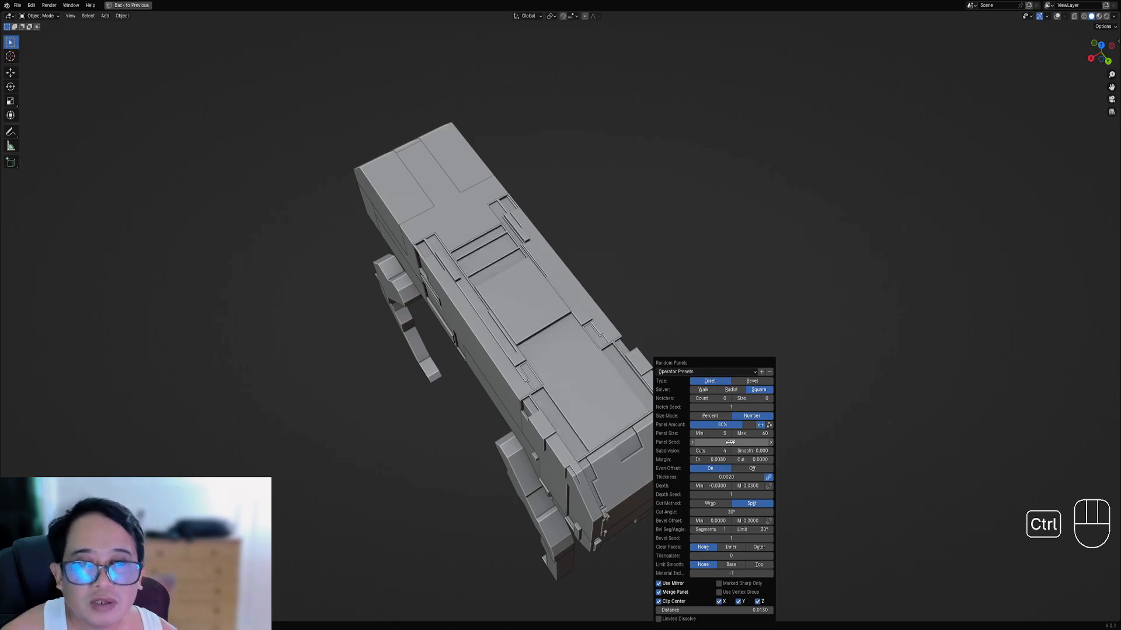
pyautogui.keyDown('ctrl'); pyautogui.scroll(3, 729, 442); pyautogui.keyUp('ctrl')
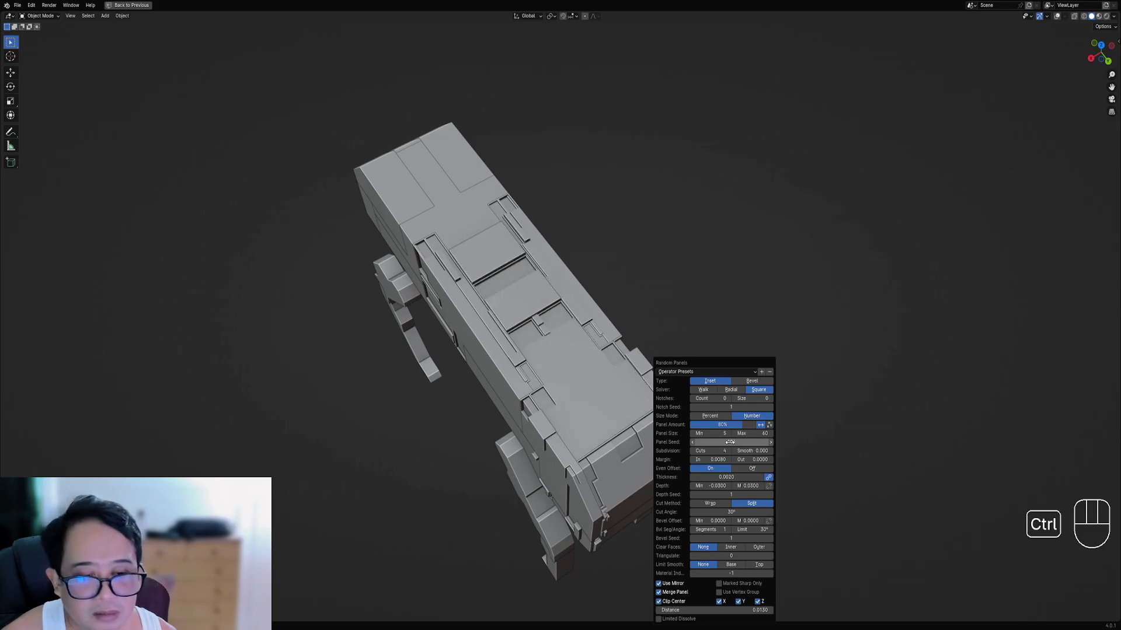
# - Try 6 subdivision cuts on the long top piece with panel seeds up to 115
pyautogui.keyDown('ctrl'); pyautogui.scroll(2, 723, 450); pyautogui.keyUp('ctrl')
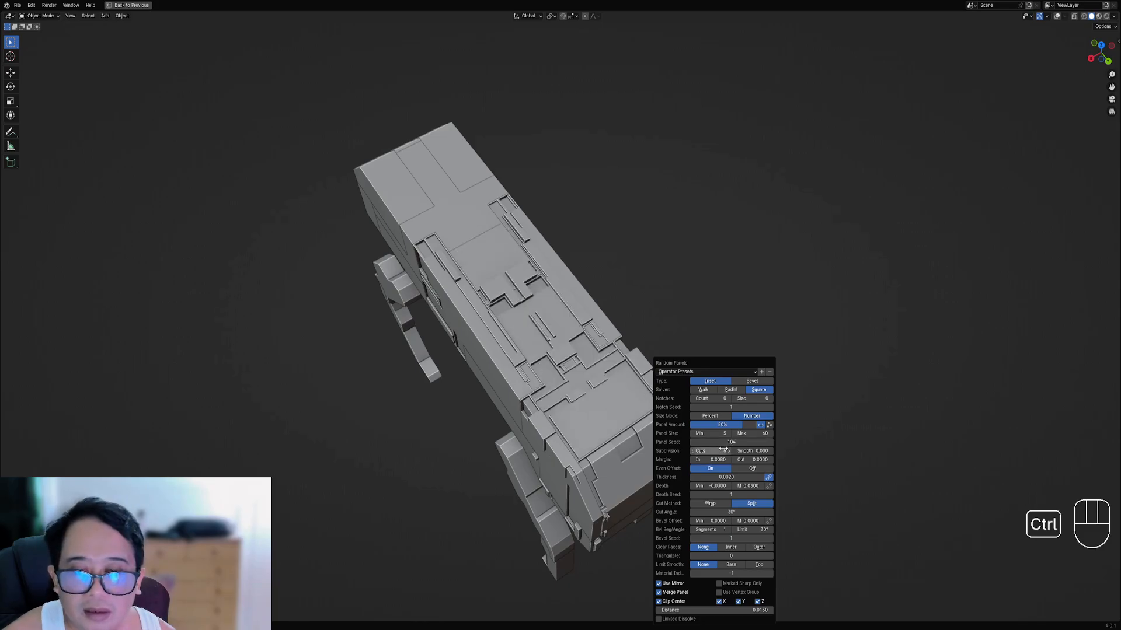
pyautogui.keyDown('ctrl'); pyautogui.scroll(4, 730, 442); pyautogui.keyUp('ctrl')
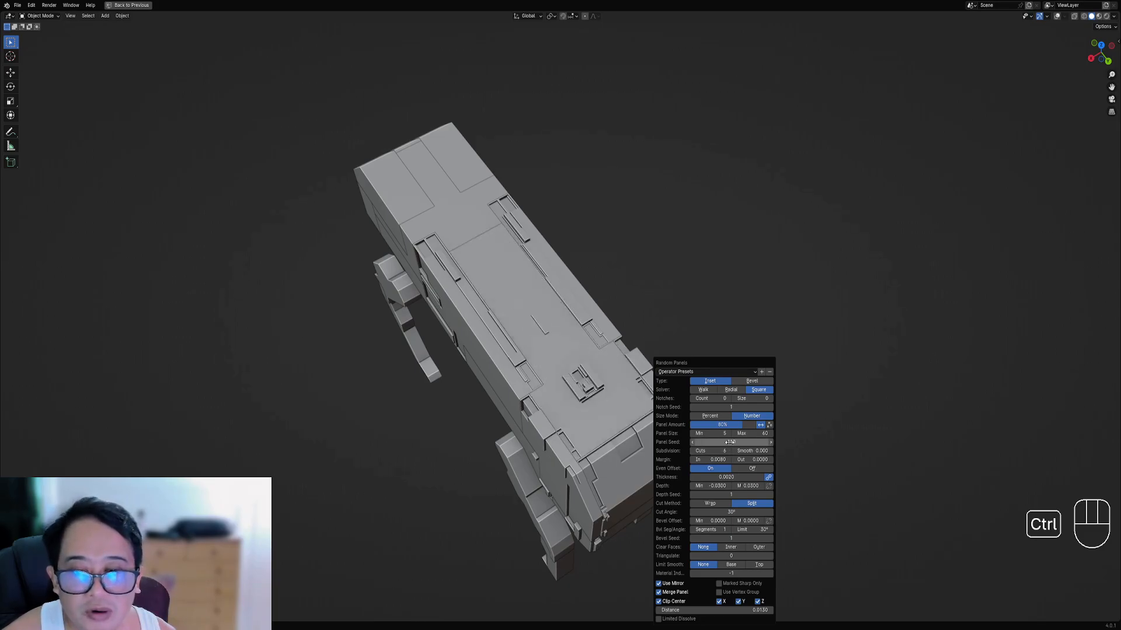
pyautogui.keyDown('ctrl'); pyautogui.scroll(3, 730, 442); pyautogui.keyUp('ctrl')
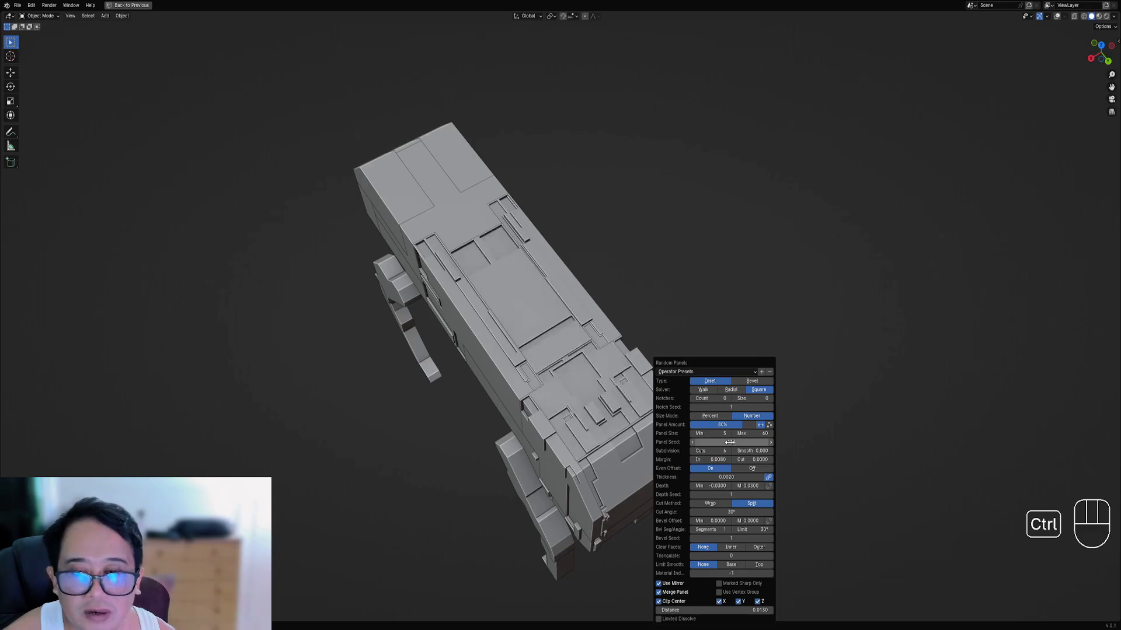
pyautogui.keyDown('ctrl'); pyautogui.scroll(4, 729, 441); pyautogui.keyUp('ctrl')
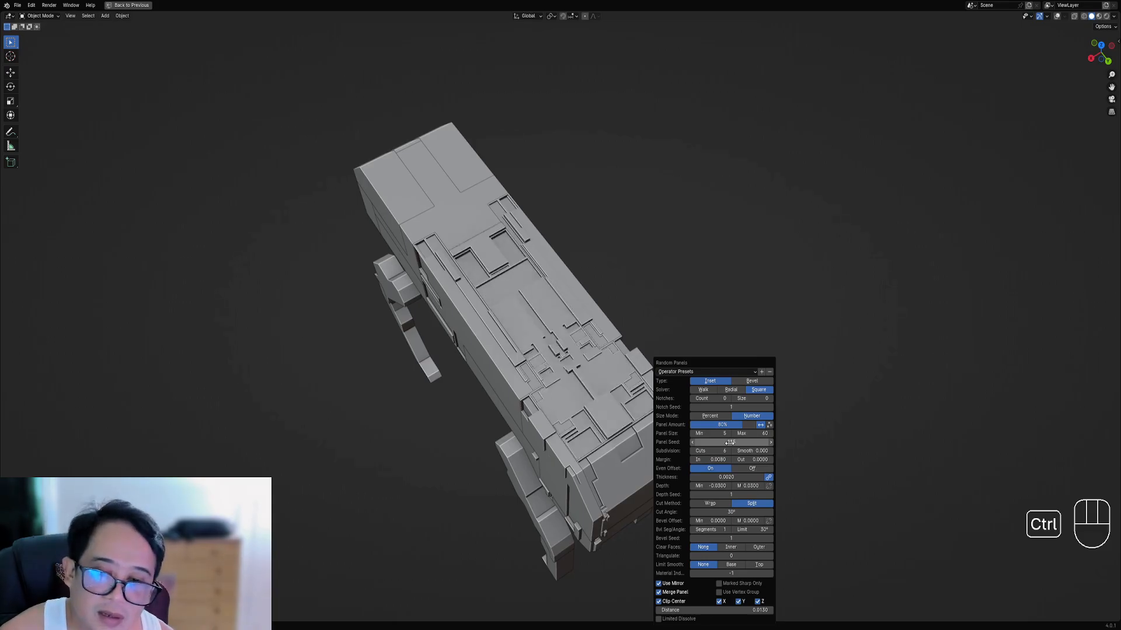
# - Set the long top piece's subdivision cuts to 2 and try slightly higher panel seeds
pyautogui.keyDown('ctrl'); pyautogui.scroll(-3, 717, 452); pyautogui.keyUp('ctrl')
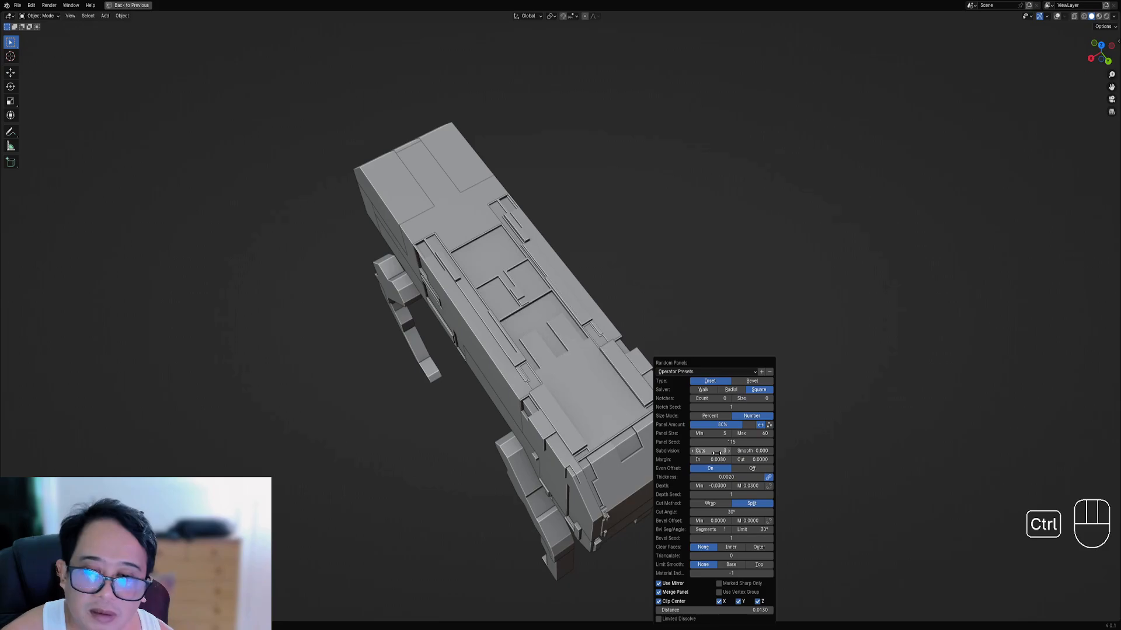
pyautogui.keyDown('ctrl'); pyautogui.scroll(-1, 717, 453); pyautogui.keyUp('ctrl')
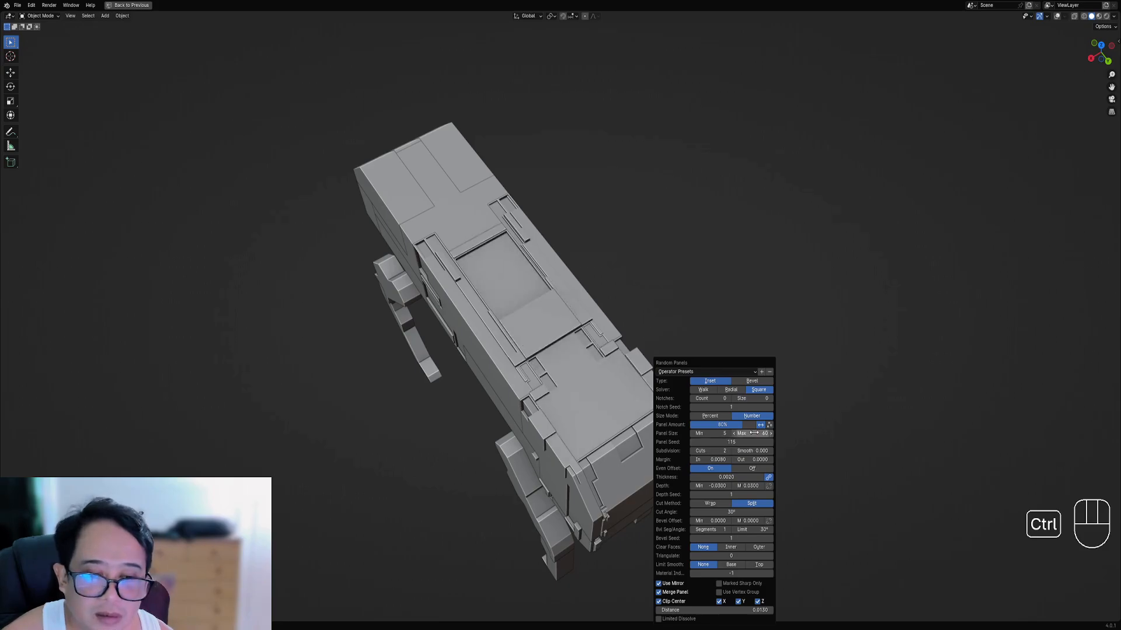
pyautogui.moveTo(754, 433)
pyautogui.keyDown('shift'); pyautogui.mouseDown()
pyautogui.moveTo(730, 433)
pyautogui.moveTo(754, 433)
pyautogui.mouseUp(); pyautogui.keyUp('shift')
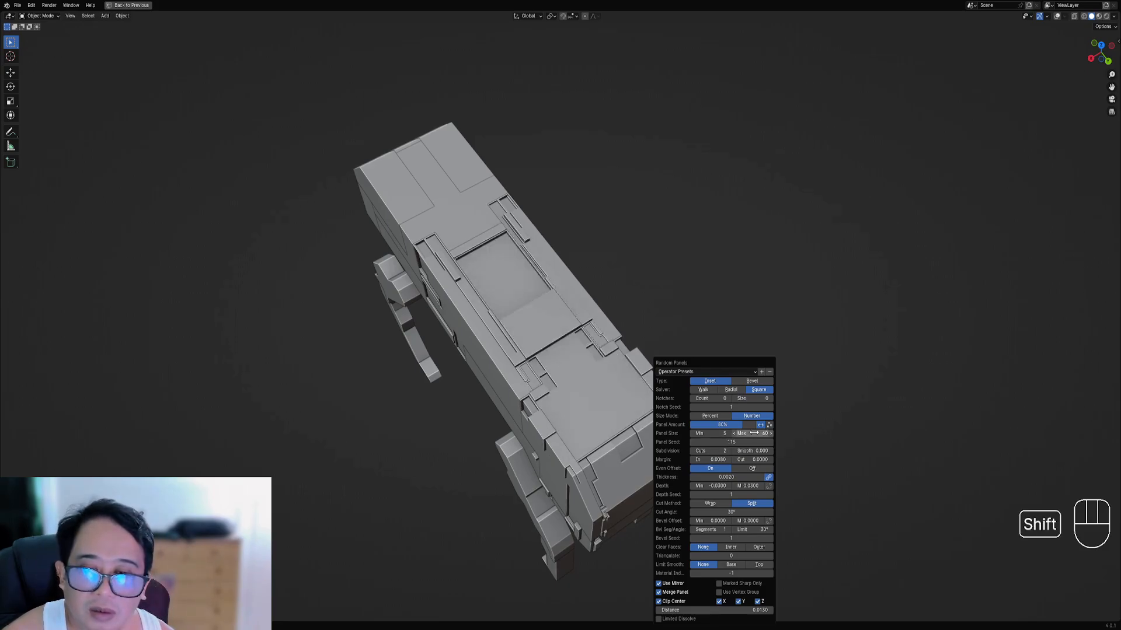
pyautogui.keyDown('ctrl'); pyautogui.scroll(3, 733, 441); pyautogui.keyUp('ctrl')
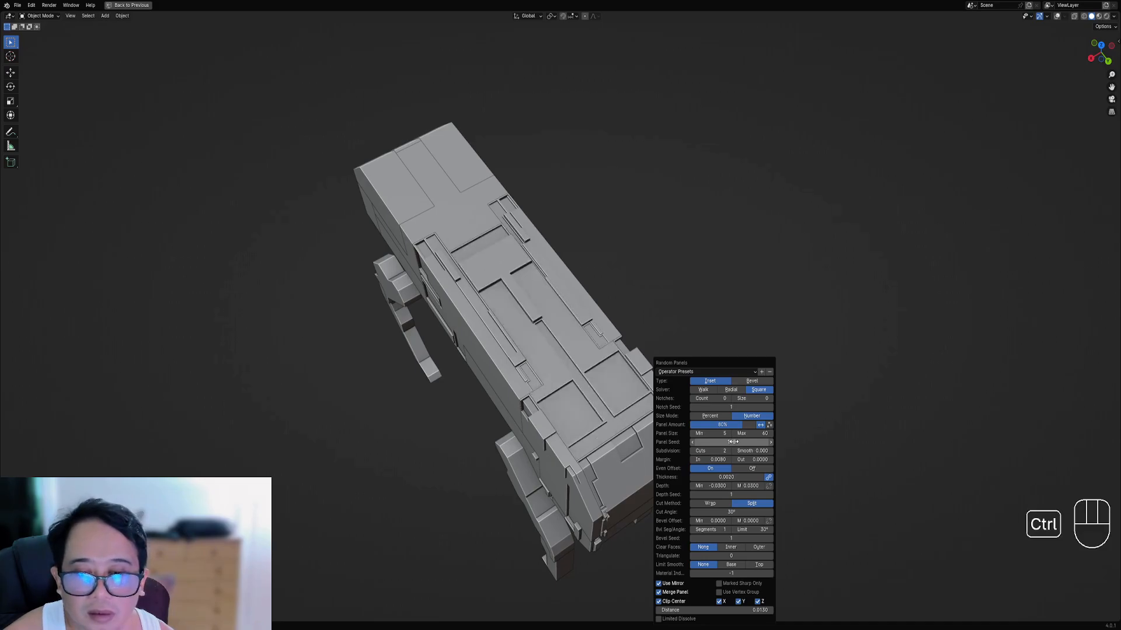
pyautogui.keyDown('ctrl'); pyautogui.scroll(-1, 733, 441); pyautogui.keyUp('ctrl')
# - Step back through the long top piece's panel seeds to a layout of large rectangular panels
pyautogui.scroll(-3, 472, 396)
pyautogui.moveTo(473, 396); pyautogui.dragTo(671, 361, button='middle')
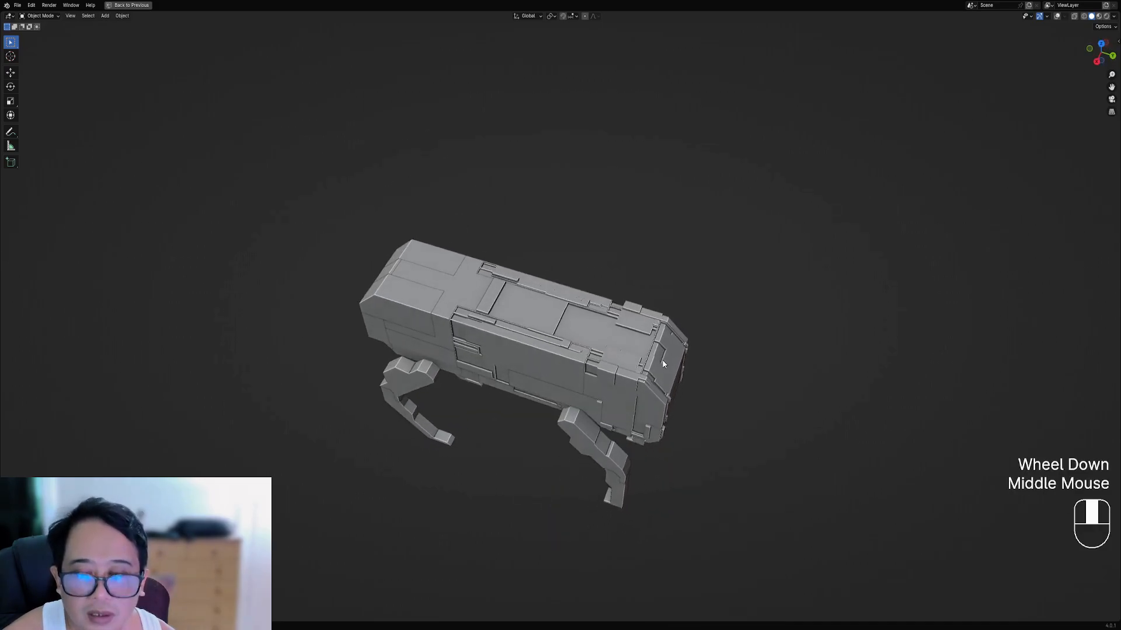
pyautogui.press('F9')
pyautogui.keyDown('ctrl'); pyautogui.scroll(-1, 841, 442); pyautogui.keyUp('ctrl')
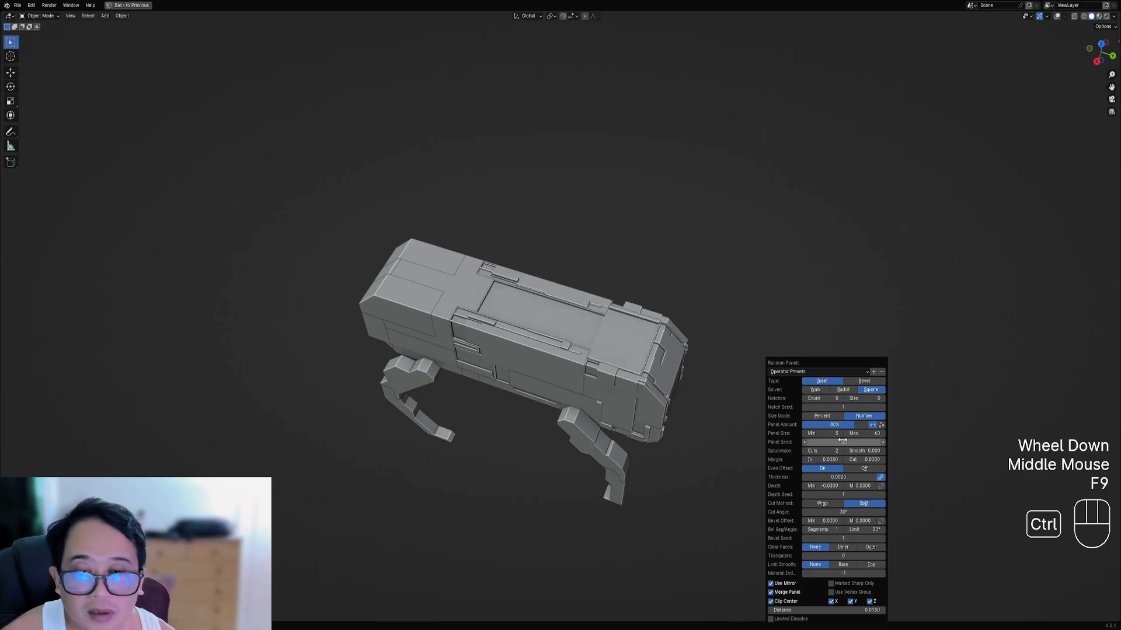
pyautogui.keyDown('ctrl'); pyautogui.scroll(-2, 842, 442); pyautogui.keyUp('ctrl')
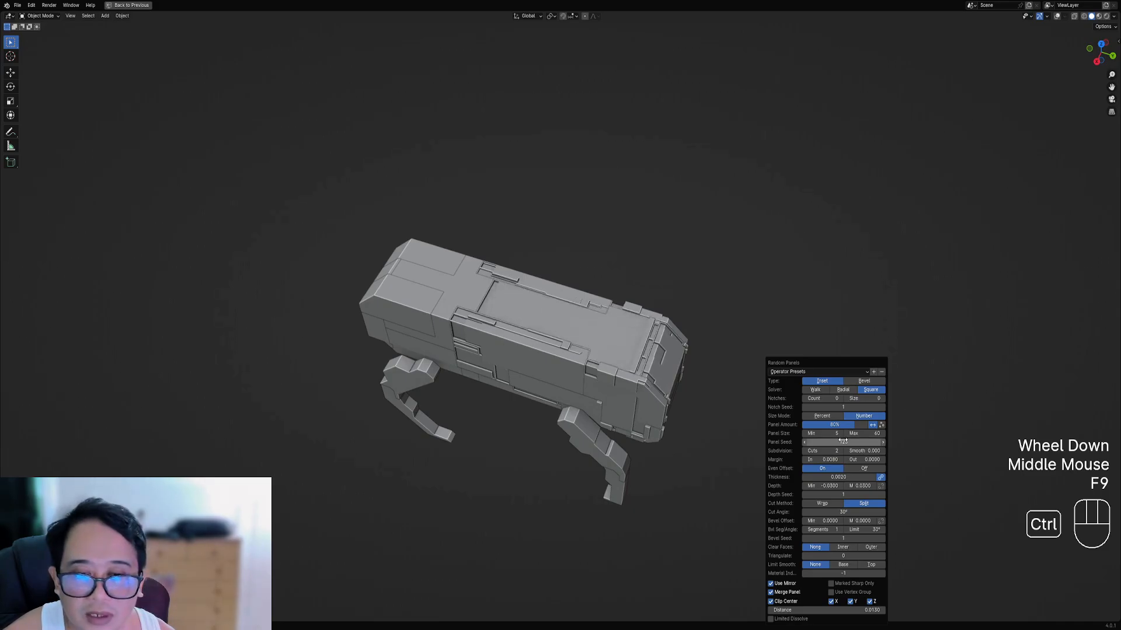
pyautogui.keyDown('ctrl'); pyautogui.scroll(-3, 843, 441); pyautogui.keyUp('ctrl')
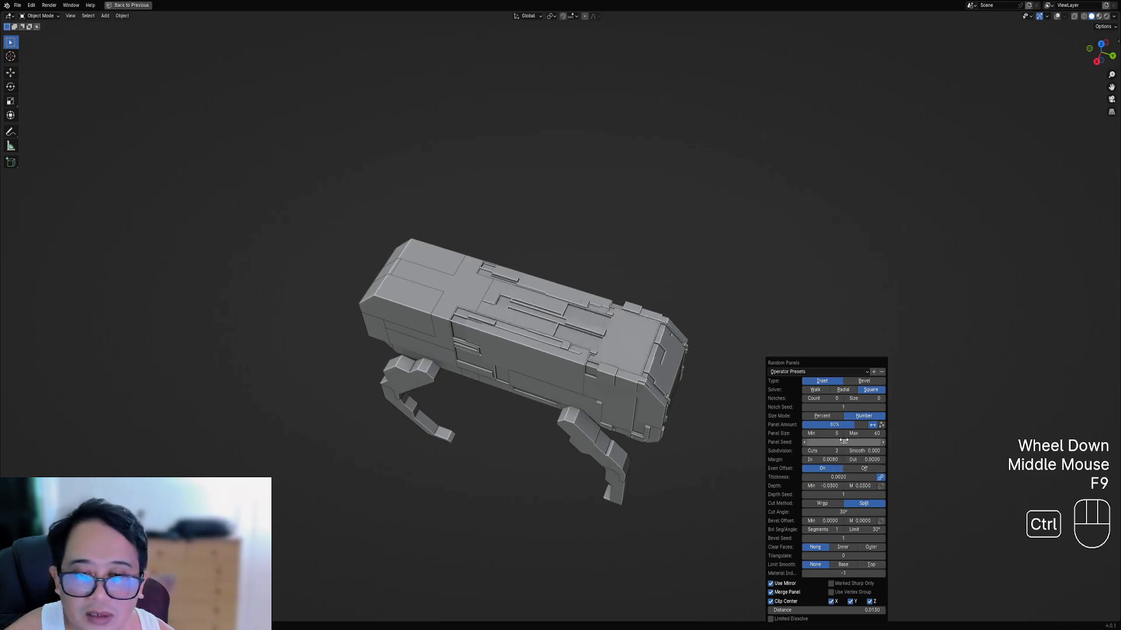
pyautogui.keyDown('ctrl'); pyautogui.scroll(-6, 843, 441); pyautogui.keyUp('ctrl')
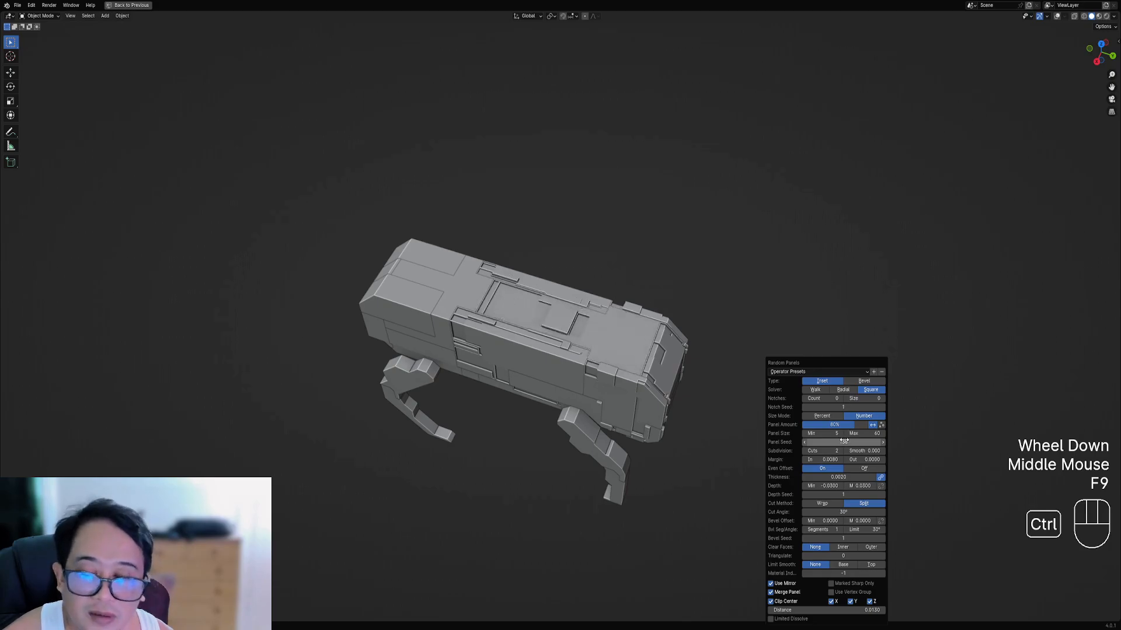
pyautogui.keyDown('ctrl'); pyautogui.scroll(-5, 843, 441); pyautogui.keyUp('ctrl')
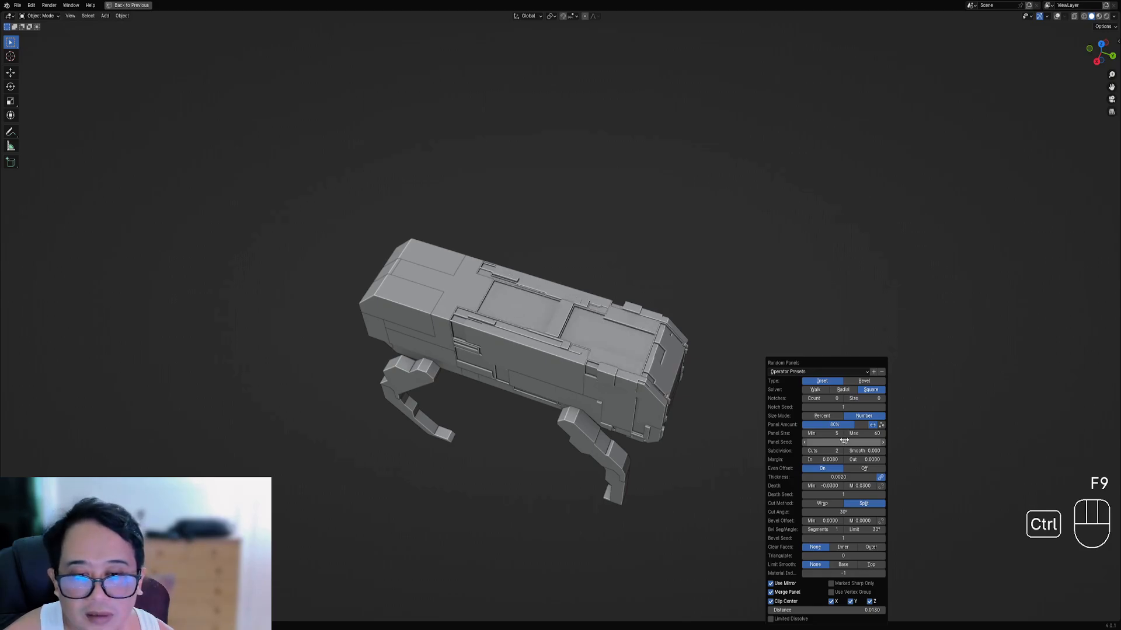
# - Apply Random Panels to the top centre piece at the body's undetailed end, with 5 subdivision cuts
pyautogui.moveTo(583, 414); pyautogui.dragTo(540, 331, button='middle')
pyautogui.rightClick(500, 345)
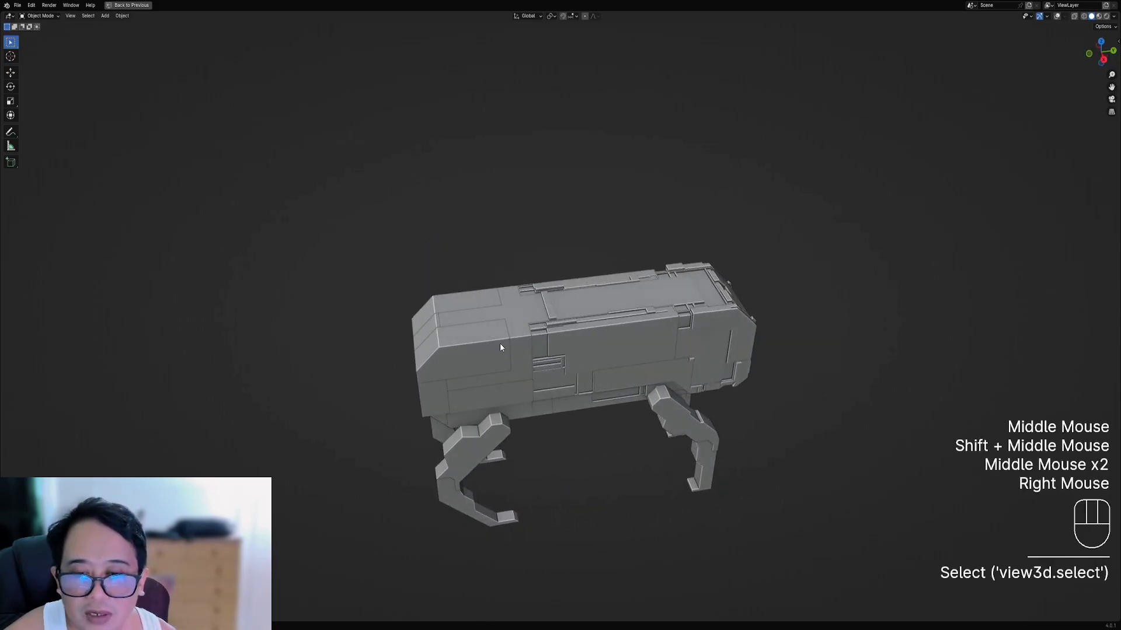
pyautogui.rightClick(530, 320)
pyautogui.hotkey('shift', 'q')
pyautogui.click(607, 301)
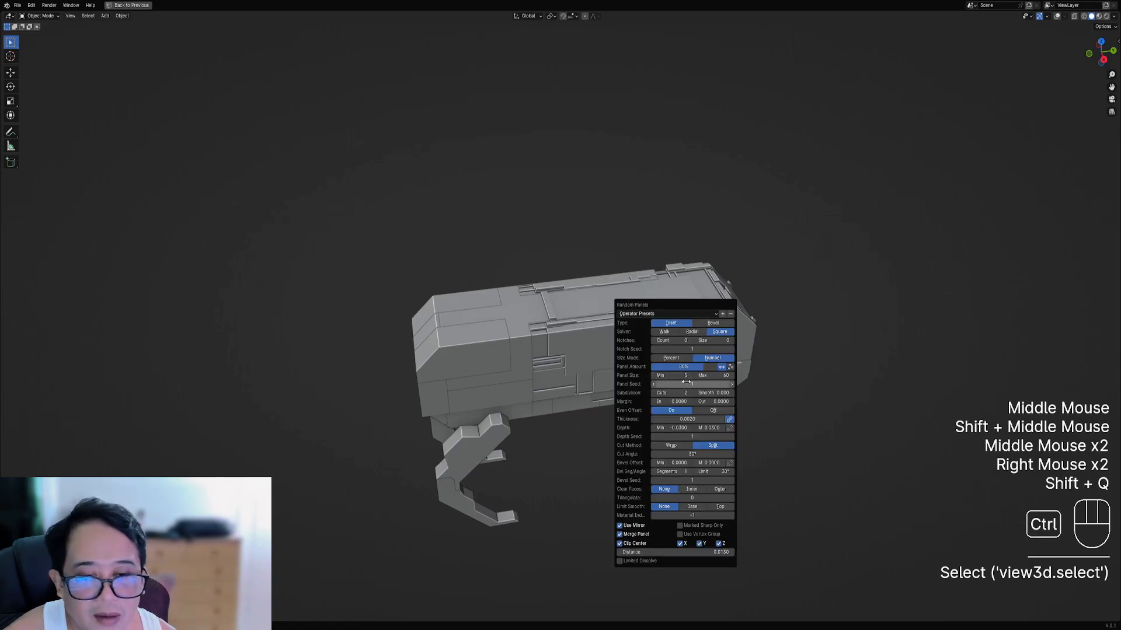
pyautogui.keyDown('ctrl'); pyautogui.scroll(2, 686, 382); pyautogui.keyUp('ctrl')
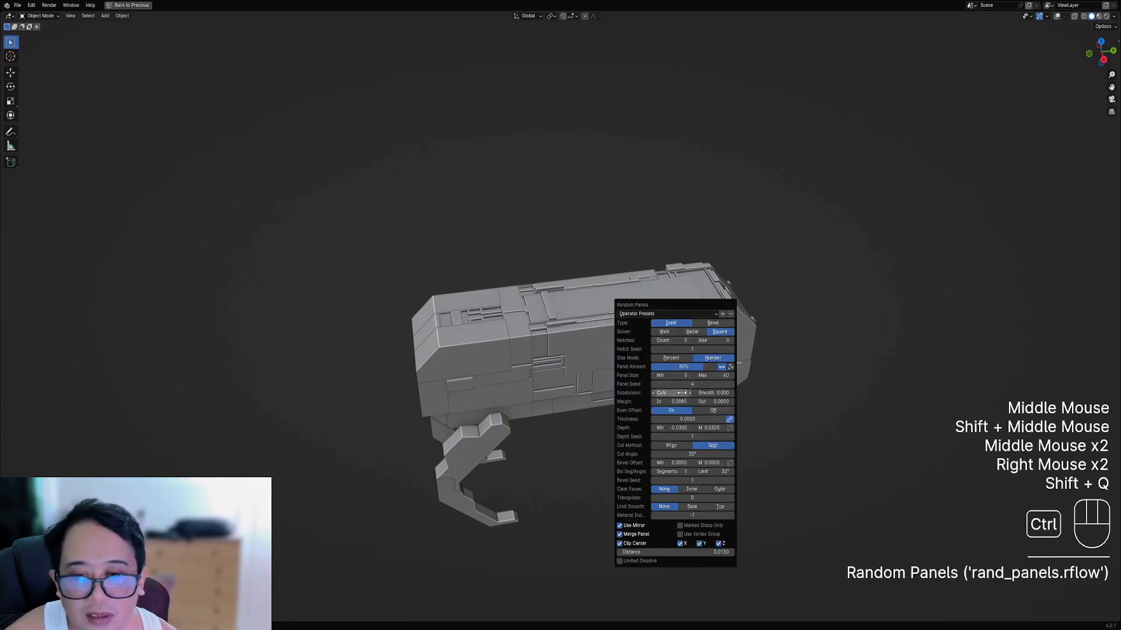
pyautogui.keyDown('ctrl'); pyautogui.scroll(1, 681, 393); pyautogui.keyUp('ctrl')
pyautogui.keyDown('ctrl'); pyautogui.scroll(1, 682, 393); pyautogui.keyUp('ctrl')
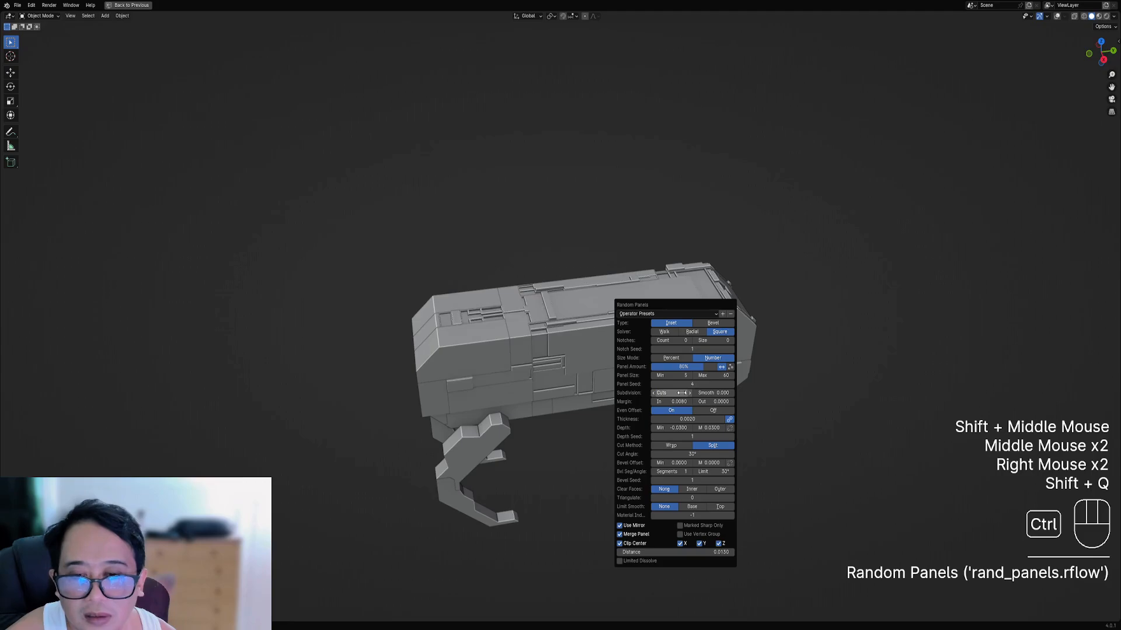
pyautogui.keyDown('ctrl'); pyautogui.scroll(-1, 681, 392); pyautogui.keyUp('ctrl')
pyautogui.keyDown('ctrl'); pyautogui.scroll(1, 686, 385); pyautogui.keyUp('ctrl')
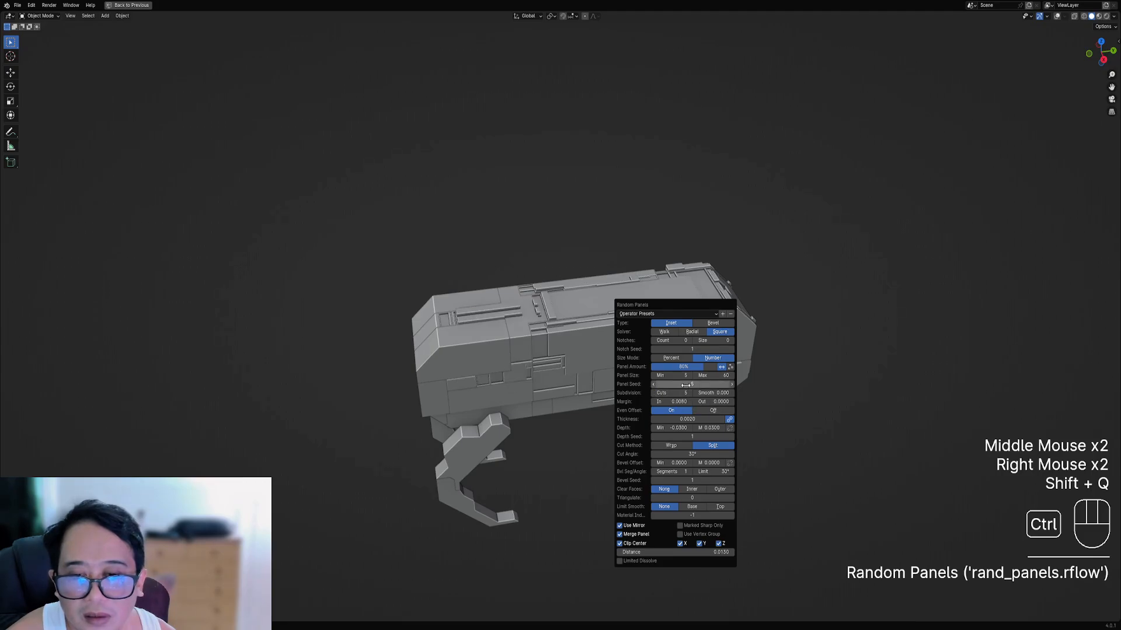
# - Step the top centre piece's panel seed up to 34, judging the layouts from above
pyautogui.moveTo(642, 383); pyautogui.dragTo(632, 412, button='middle')
pyautogui.scroll(1, 632, 412)
pyautogui.press('F9')
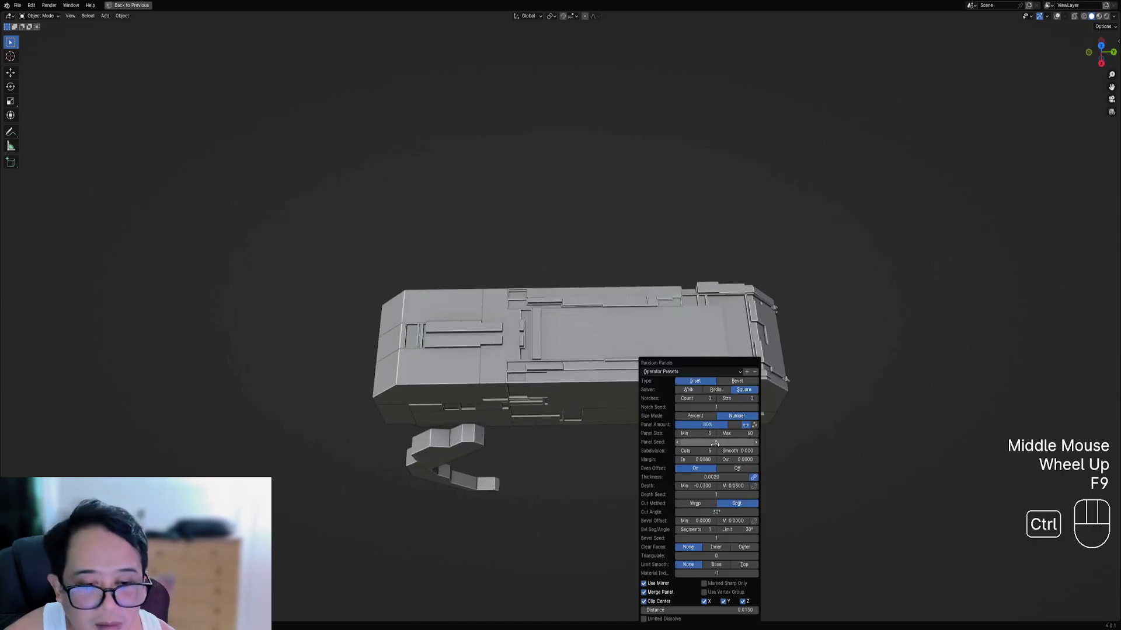
pyautogui.keyDown('ctrl'); pyautogui.scroll(2, 715, 442); pyautogui.keyUp('ctrl')
pyautogui.keyDown('ctrl'); pyautogui.scroll(3, 714, 442); pyautogui.keyUp('ctrl')
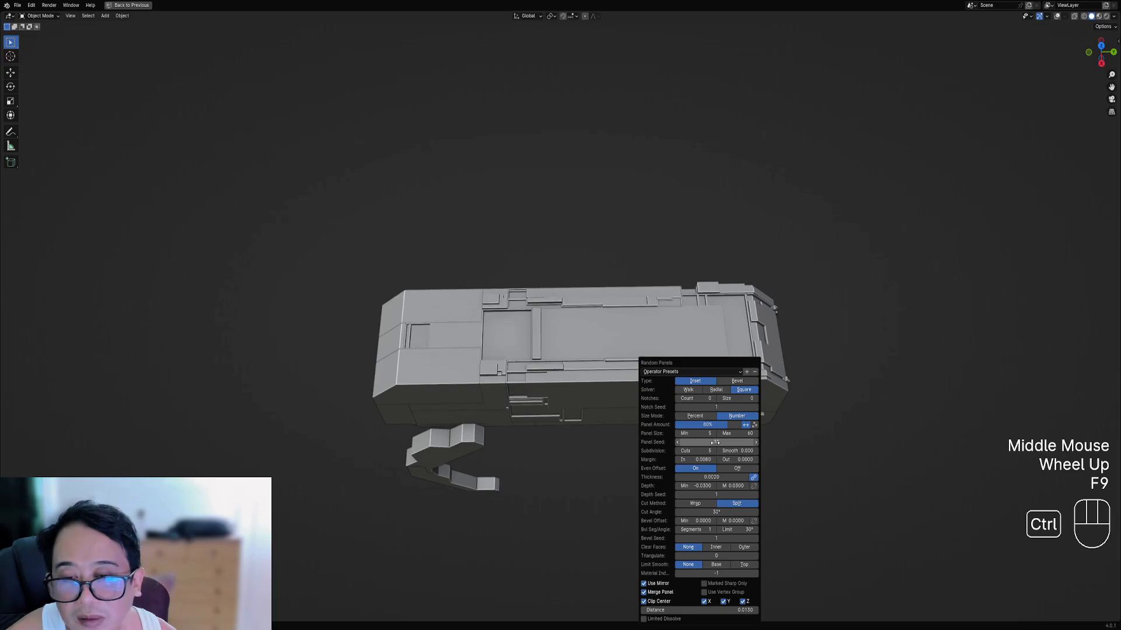
pyautogui.keyDown('ctrl'); pyautogui.scroll(4, 714, 443); pyautogui.keyUp('ctrl')
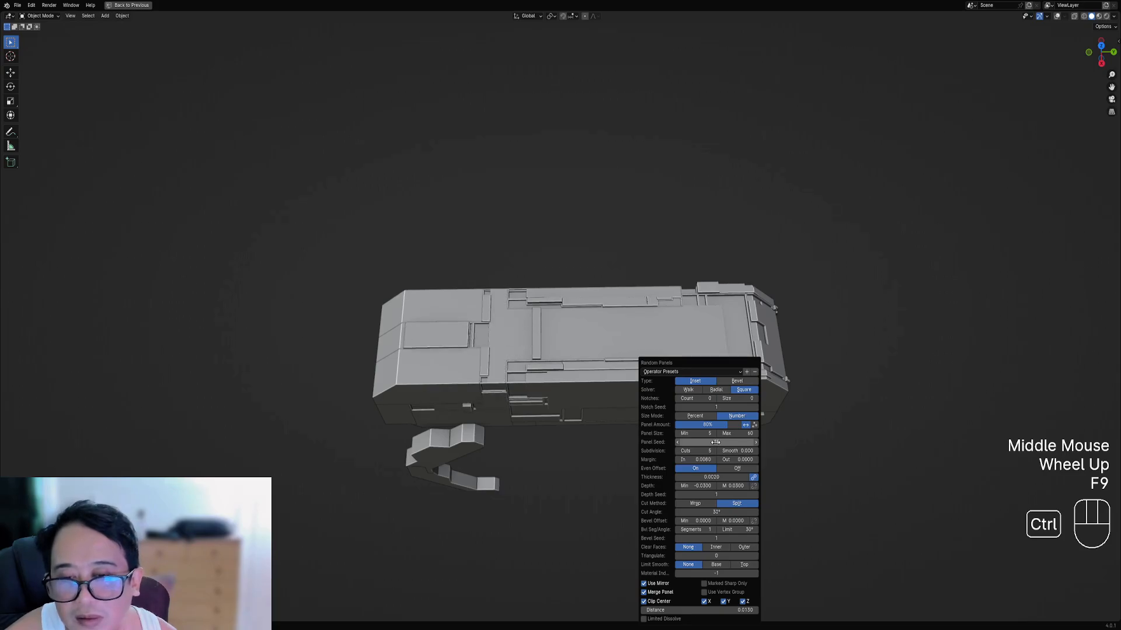
pyautogui.keyDown('ctrl'); pyautogui.scroll(1, 715, 442); pyautogui.keyUp('ctrl')
pyautogui.keyDown('ctrl'); pyautogui.scroll(1, 715, 443); pyautogui.keyUp('ctrl')
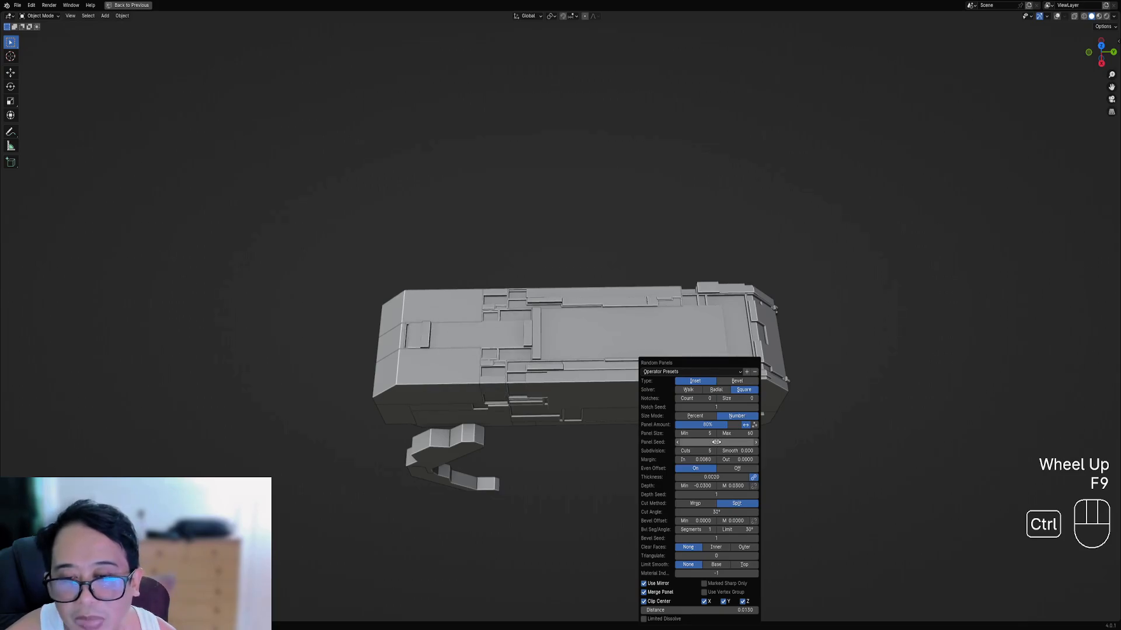
pyautogui.keyDown('ctrl'); pyautogui.scroll(4, 716, 442); pyautogui.keyUp('ctrl')
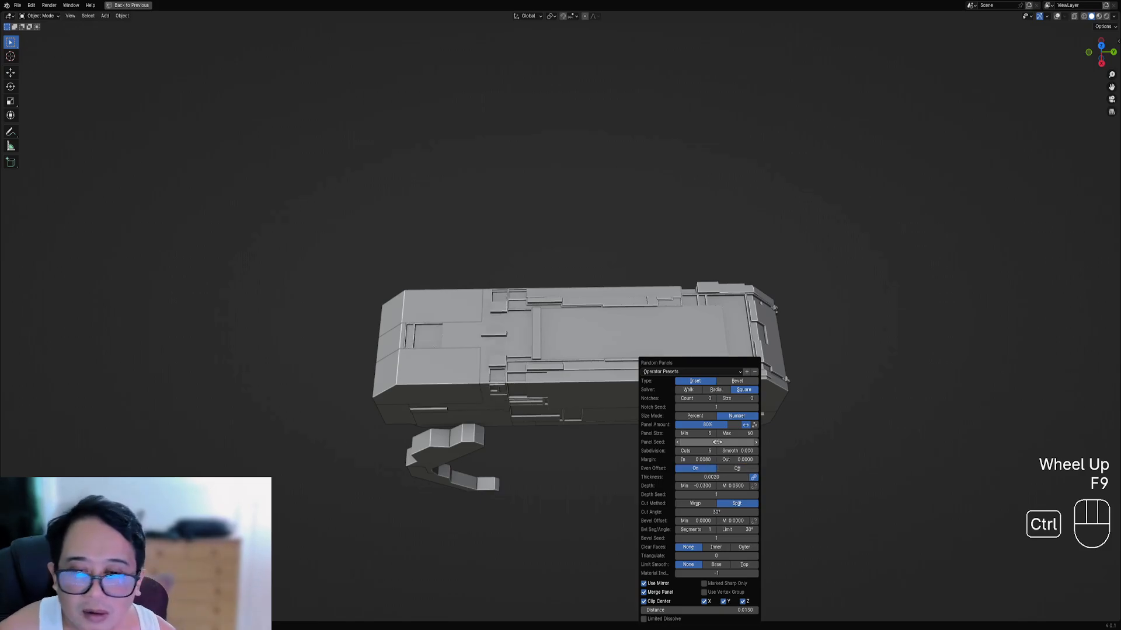
pyautogui.keyDown('ctrl'); pyautogui.scroll(5, 717, 442); pyautogui.keyUp('ctrl')
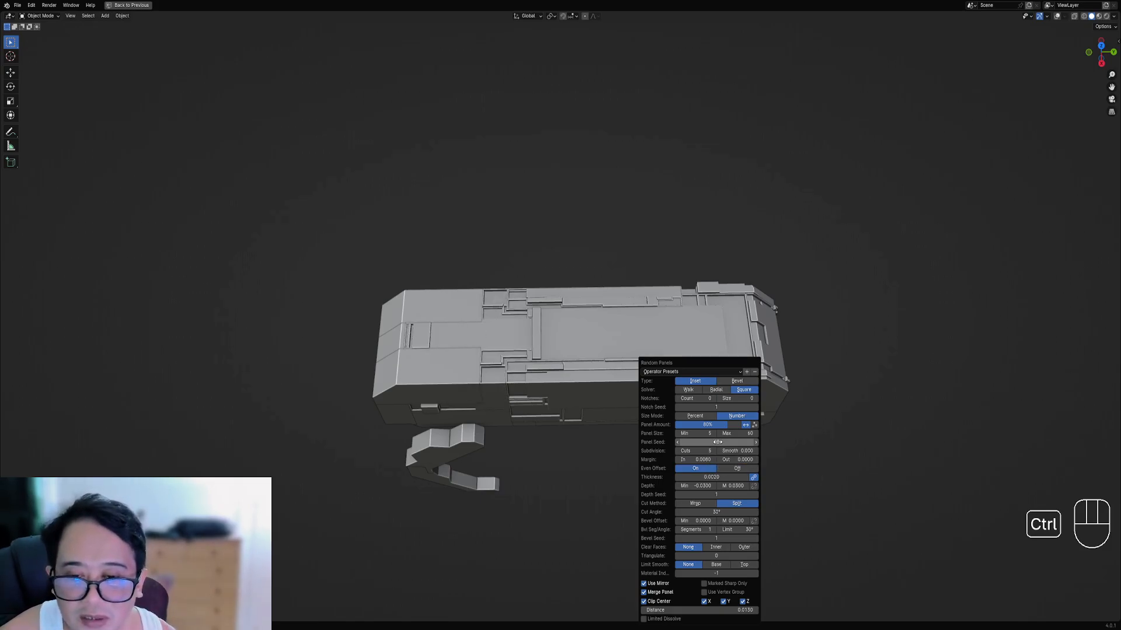
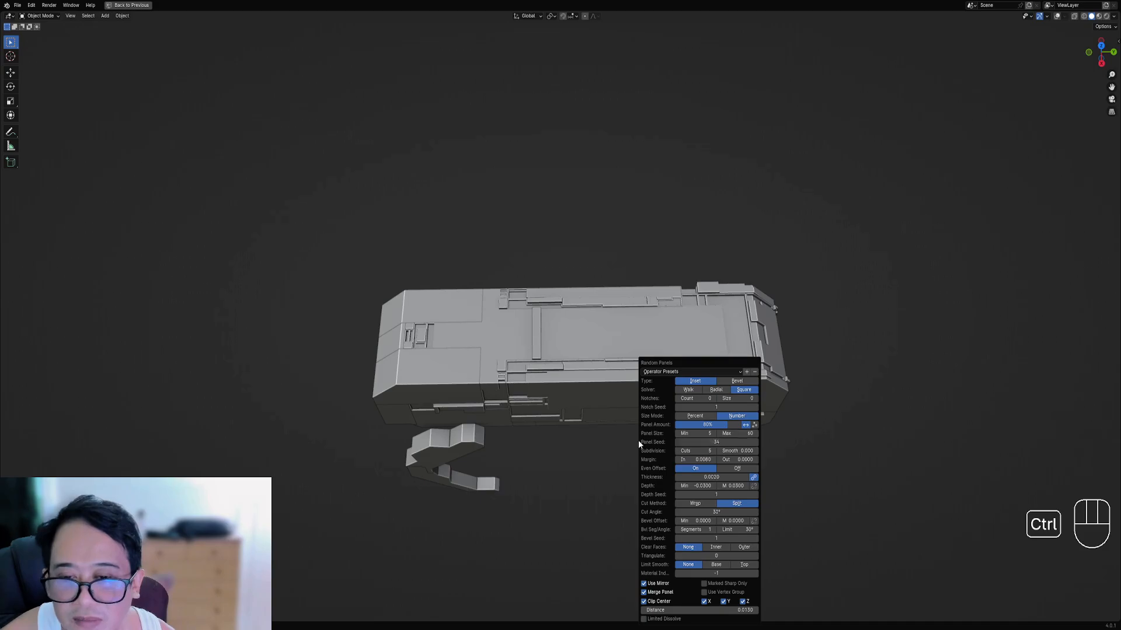
# - Show the overlays and check the neighbouring side and top pieces' meshes in Edit Mode, returning to Object Mode
pyautogui.moveTo(638, 440); pyautogui.dragTo(552, 442, button='middle')
pyautogui.scroll(2, 552, 442)
pyautogui.keyDown('shift'); pyautogui.moveTo(543, 373); pyautogui.dragTo(559, 265, button='middle'); pyautogui.keyUp('shift')
pyautogui.rightClick(565, 271)
pyautogui.press('Tab')
pyautogui.hotkey('shift', 'alt', 'z')
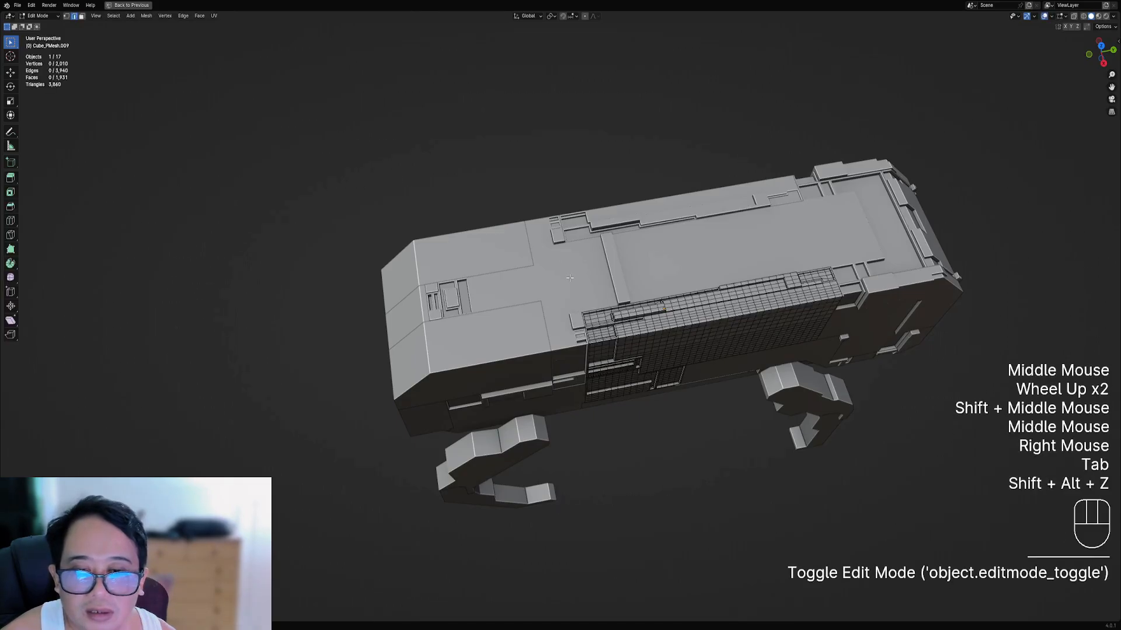
pyautogui.press('Tab')
pyautogui.rightClick(569, 278)
pyautogui.press('Tab')
pyautogui.press('Tab')
pyautogui.moveTo(569, 278); pyautogui.dragTo(584, 270, button='middle')
# - Apply Random Panels with 5 subdivision cuts to the bevelled upper shell piece at the same end of the body
pyautogui.rightClick(507, 285)
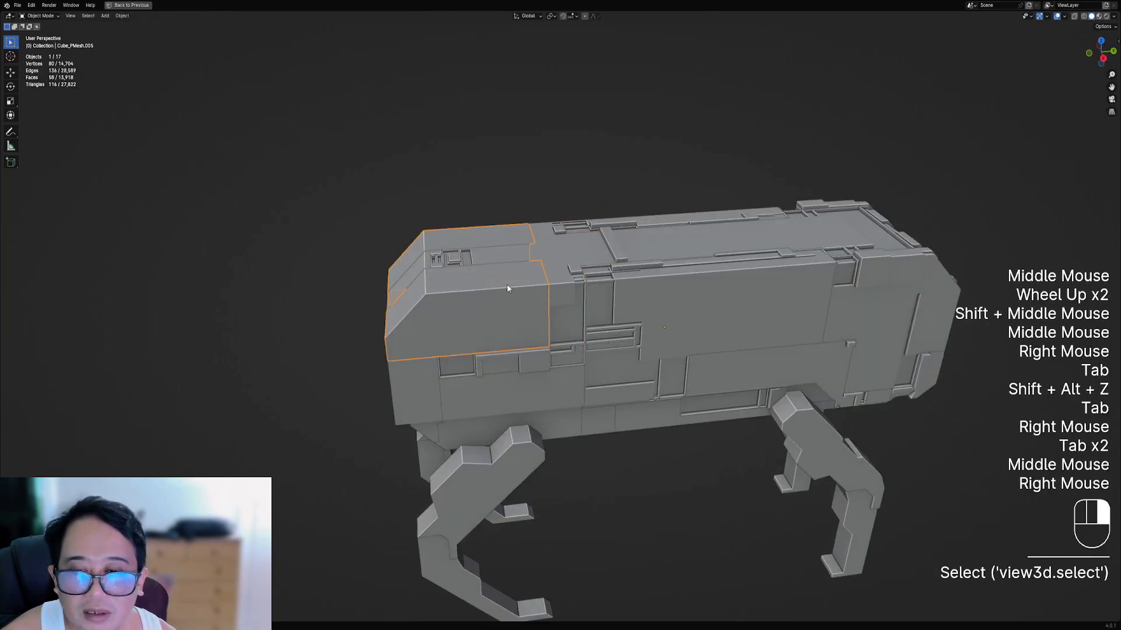
pyautogui.moveTo(506, 285); pyautogui.dragTo(600, 288, button='middle')
pyautogui.hotkey('shift', 'q')
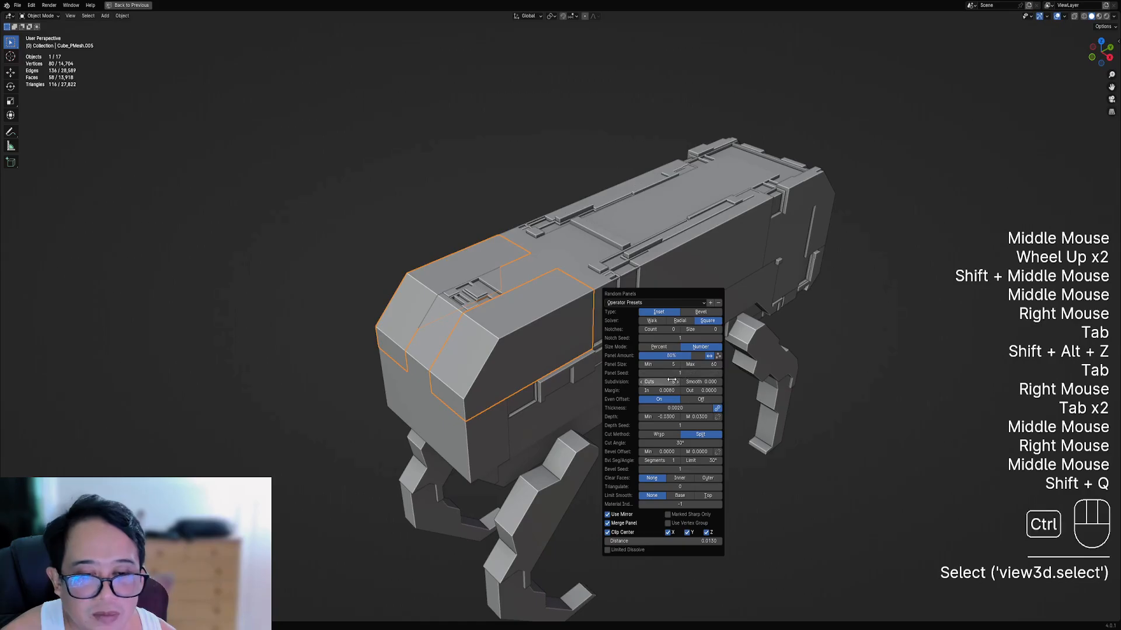
pyautogui.keyDown('ctrl'); pyautogui.scroll(2, 675, 374); pyautogui.keyUp('ctrl')
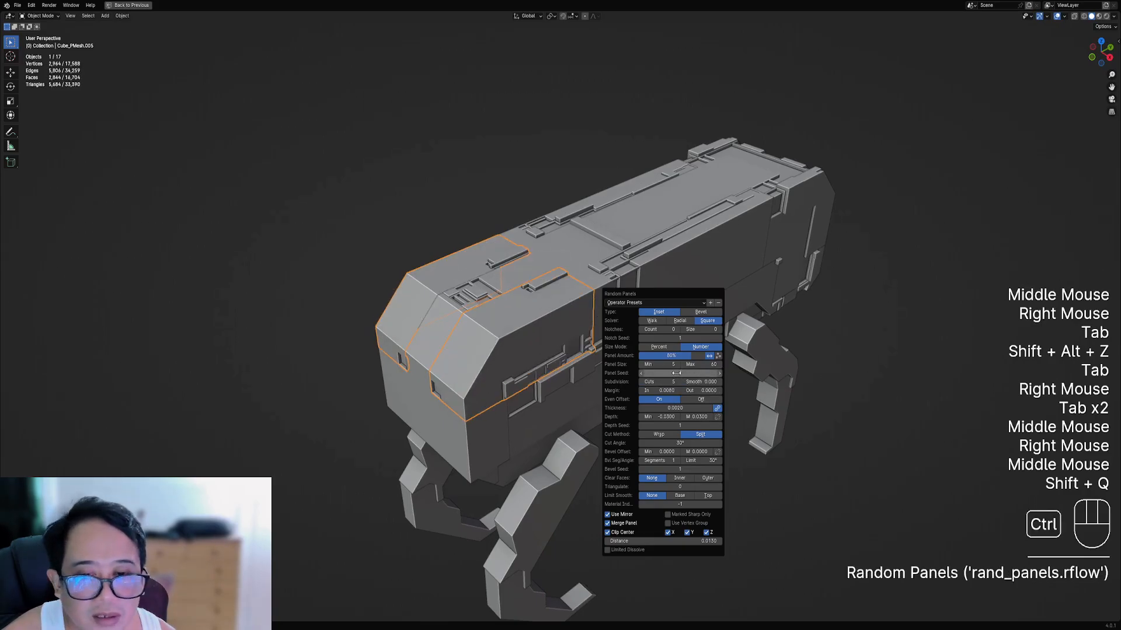
# - Hide the overlays and step the upper shell piece's panel seed up to 25, comparing the Radial solver before keeping Square
pyautogui.scroll(-1, 733, 344)
pyautogui.moveTo(733, 344); pyautogui.dragTo(590, 317, button='middle')
pyautogui.hotkey('shift', 'alt', 'z')
pyautogui.scroll(-1, 552, 317)
pyautogui.scroll(1, 590, 317)
pyautogui.press('F9')
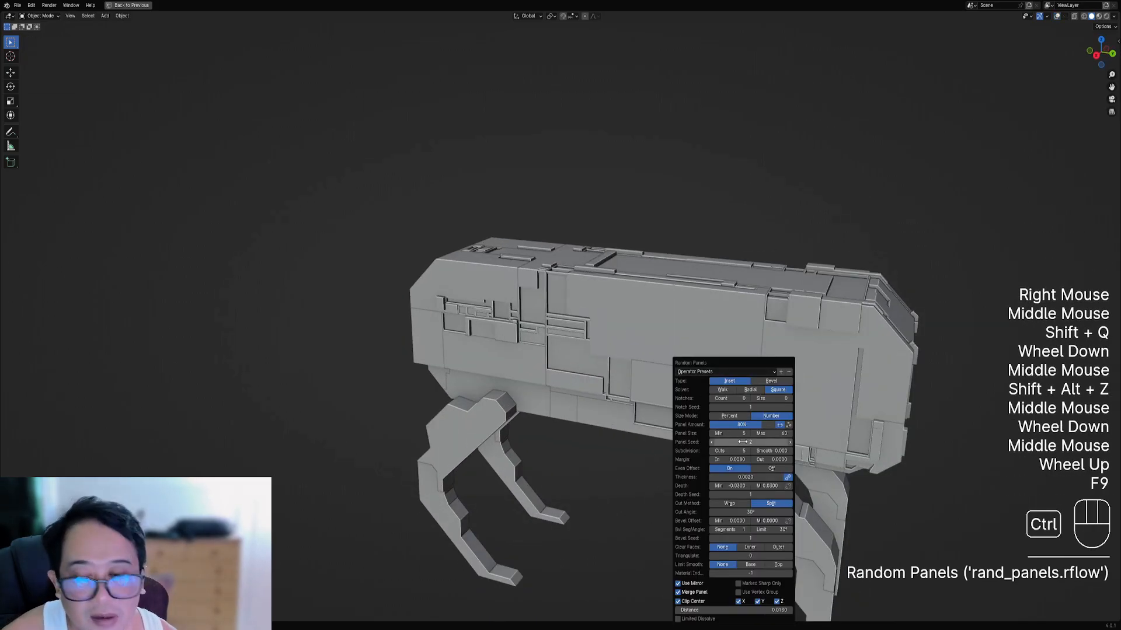
pyautogui.keyDown('ctrl'); pyautogui.scroll(7, 744, 442); pyautogui.keyUp('ctrl')
pyautogui.keyDown('ctrl'); pyautogui.scroll(1, 743, 443); pyautogui.keyUp('ctrl')
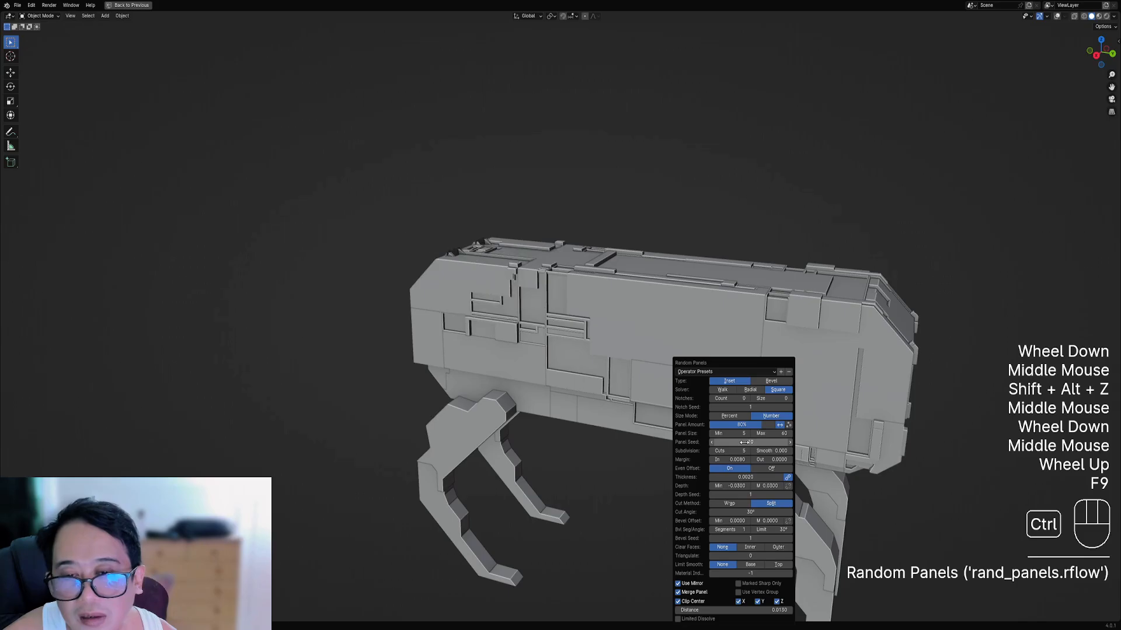
pyautogui.keyDown('ctrl'); pyautogui.scroll(-1, 745, 442); pyautogui.keyUp('ctrl')
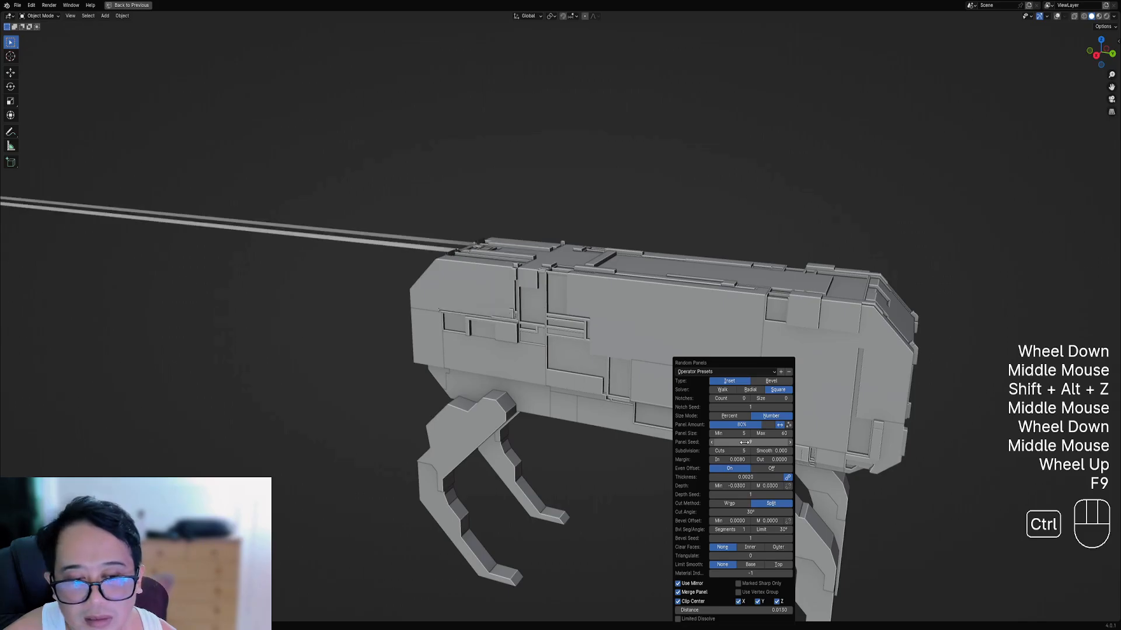
pyautogui.keyDown('ctrl'); pyautogui.scroll(3, 746, 442); pyautogui.keyUp('ctrl')
pyautogui.keyDown('ctrl'); pyautogui.scroll(6, 745, 442); pyautogui.keyUp('ctrl')
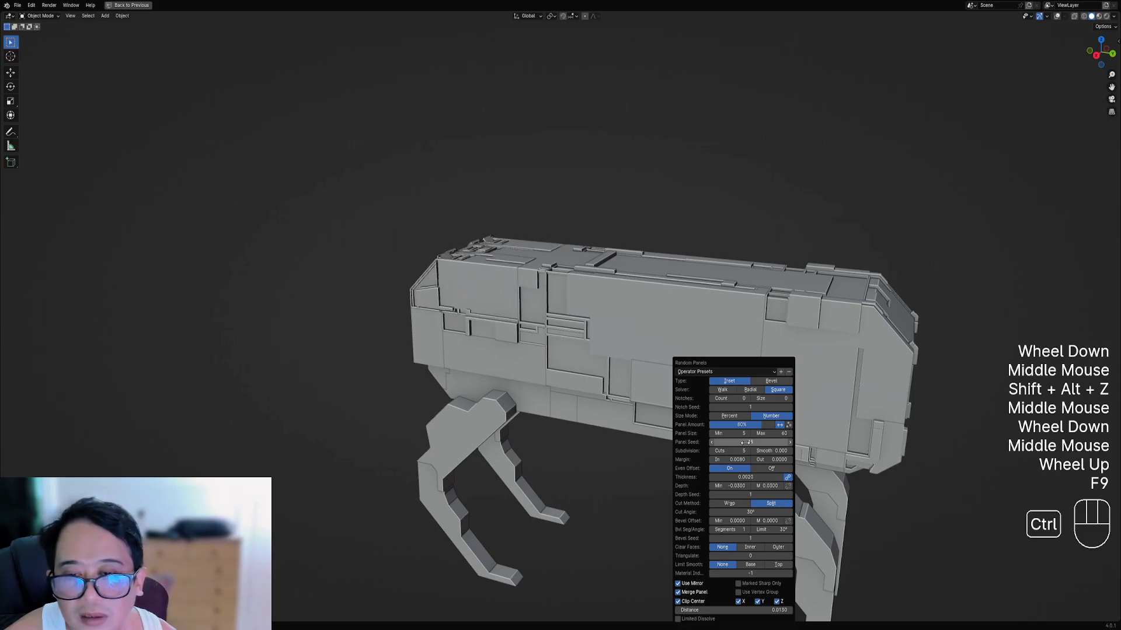
pyautogui.keyDown('ctrl'); pyautogui.scroll(7, 747, 443); pyautogui.keyUp('ctrl')
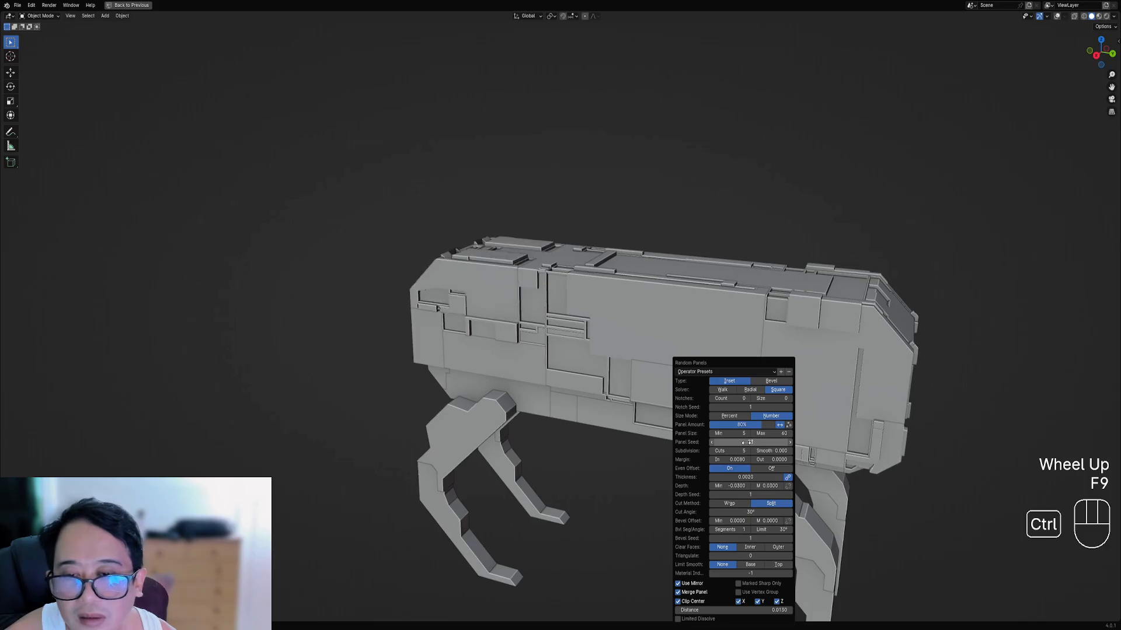
pyautogui.click(757, 391)
pyautogui.click(775, 390)
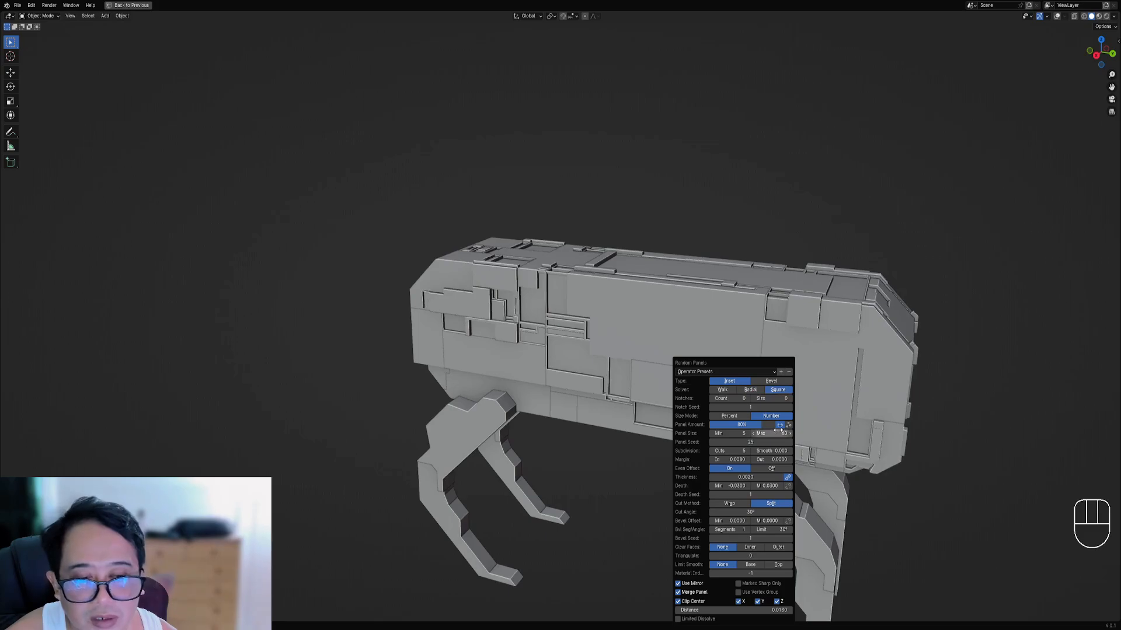
# - Set the upper shell piece's maximum panel size to 104 and choose a higher panel seed
pyautogui.moveTo(772, 434); pyautogui.dragTo(798, 433)
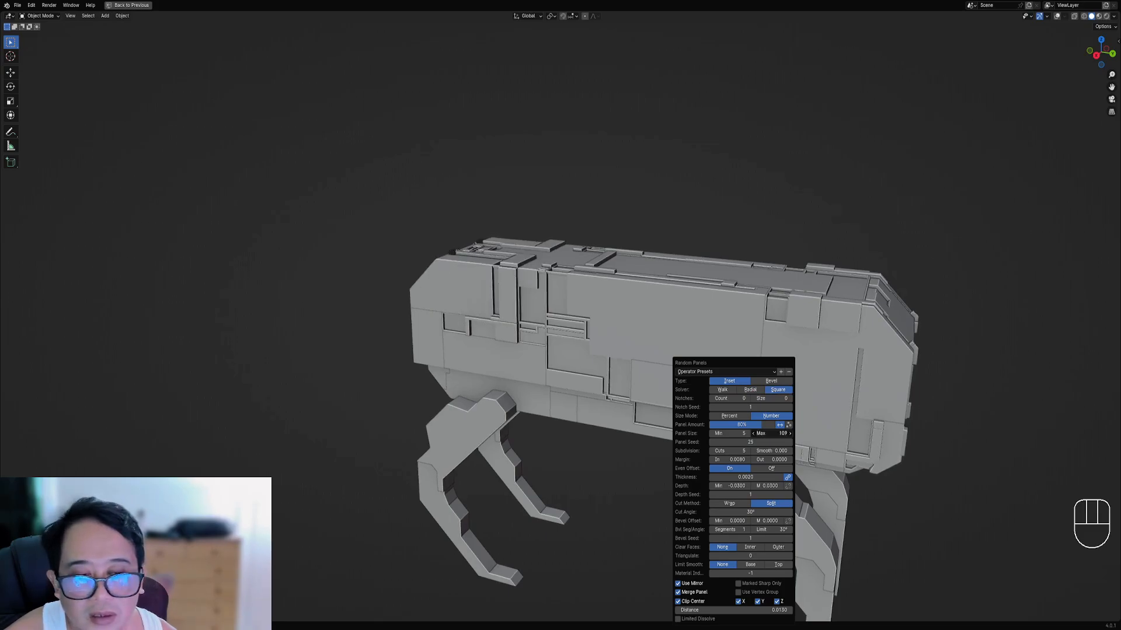
pyautogui.keyDown('ctrl'); pyautogui.scroll(1, 752, 444); pyautogui.keyUp('ctrl')
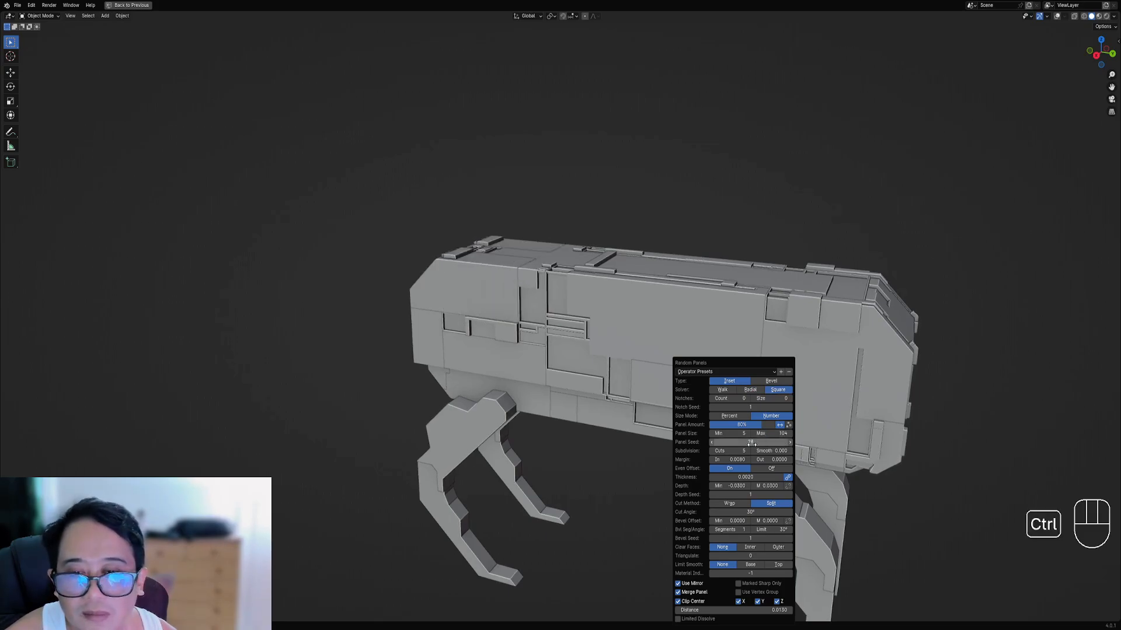
pyautogui.keyDown('ctrl'); pyautogui.scroll(4, 752, 444); pyautogui.keyUp('ctrl')
# - Try Random Panels on the lower body piece behind the leg, with panel seeds up to 14
pyautogui.moveTo(560, 359); pyautogui.dragTo(561, 334, button='middle')
pyautogui.scroll(-2, 527, 337)
pyautogui.scroll(1, 561, 333)
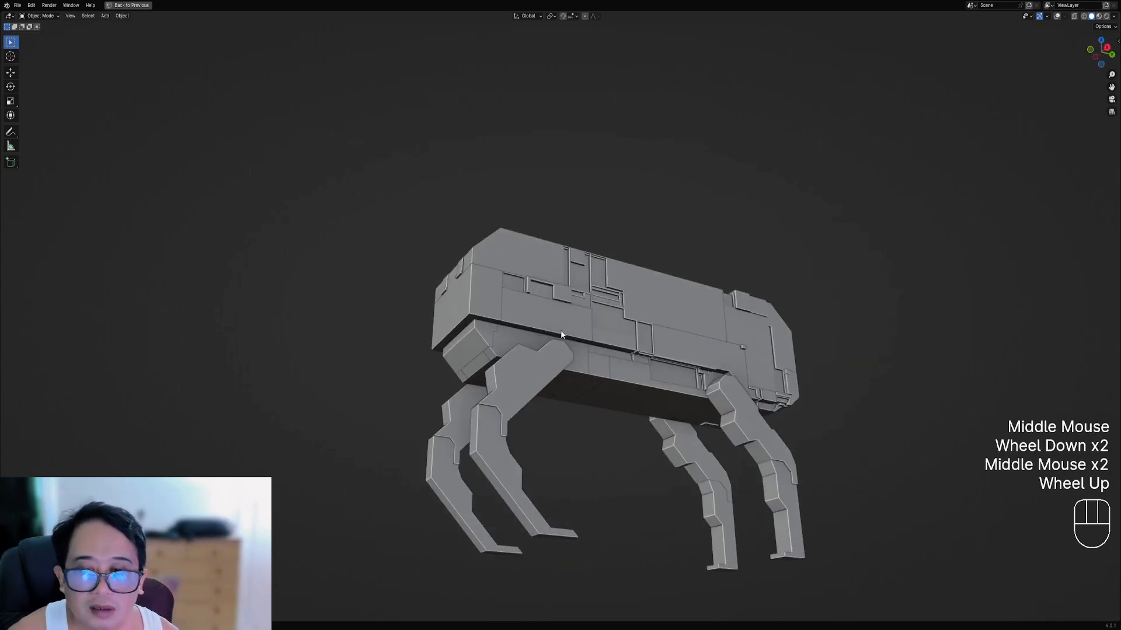
pyautogui.rightClick(584, 325)
pyautogui.hotkey('shift', 'alt', 'z')
pyautogui.hotkey('shift', 'alt', 'z')
pyautogui.hotkey('shift', 'q')
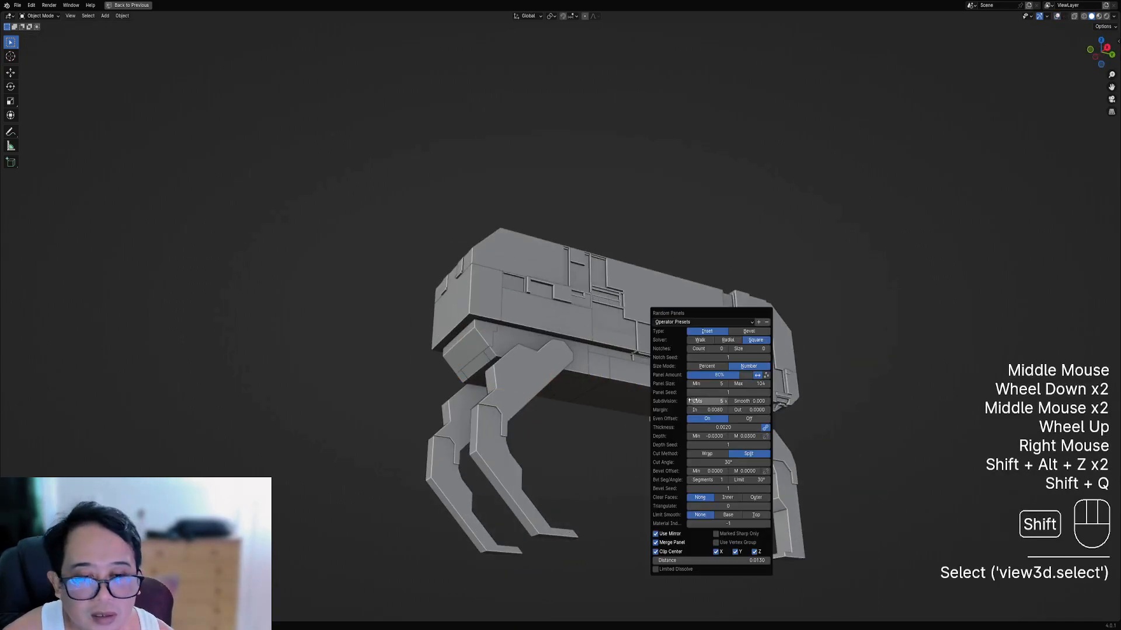
pyautogui.keyDown('ctrl'); pyautogui.scroll(2, 702, 393); pyautogui.keyUp('ctrl')
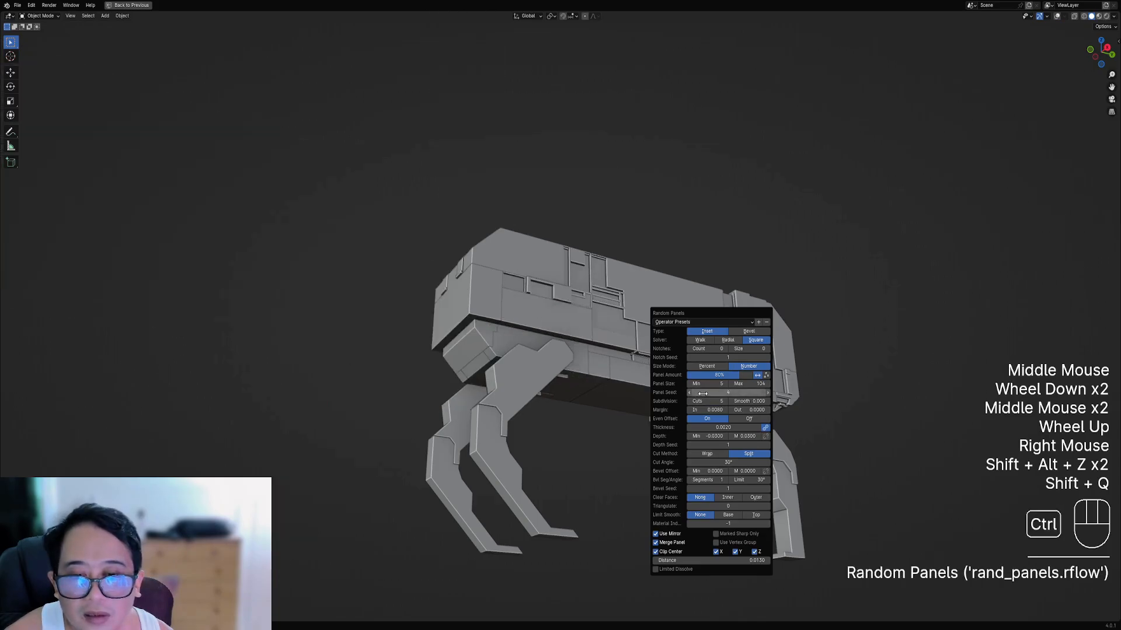
pyautogui.keyDown('ctrl'); pyautogui.scroll(7, 703, 393); pyautogui.keyUp('ctrl')
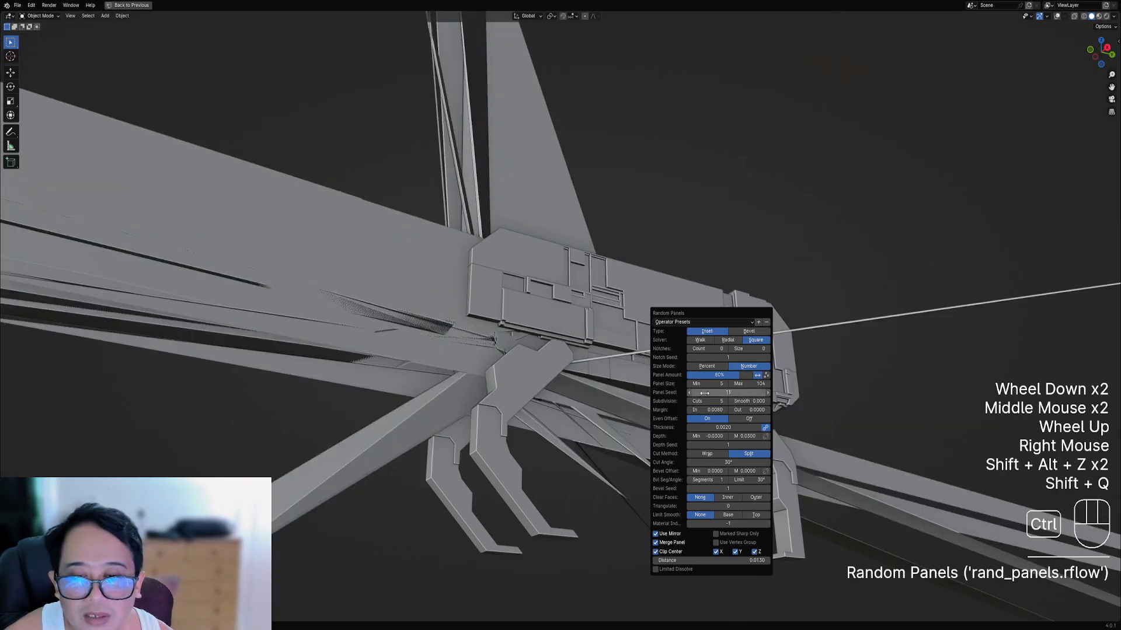
# - Try higher panel seeds and Even Offset off on the lower body piece, and undo its random panels
pyautogui.scroll(2, 424, 349)
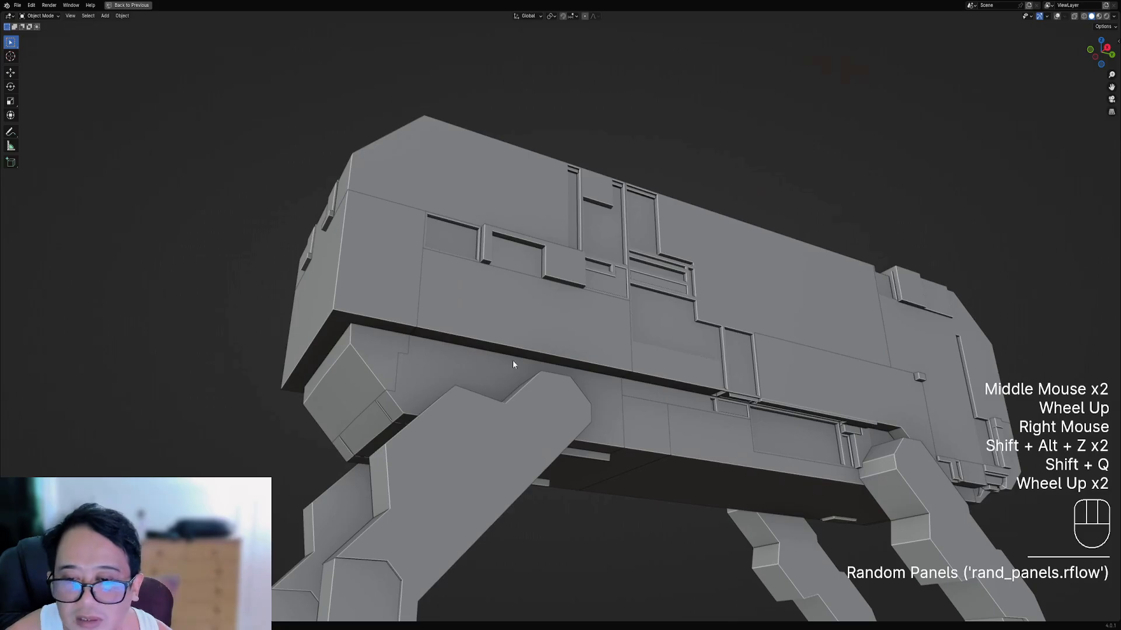
pyautogui.moveTo(513, 364); pyautogui.dragTo(594, 382, button='middle')
pyautogui.scroll(-1, 561, 397)
pyautogui.press('F9')
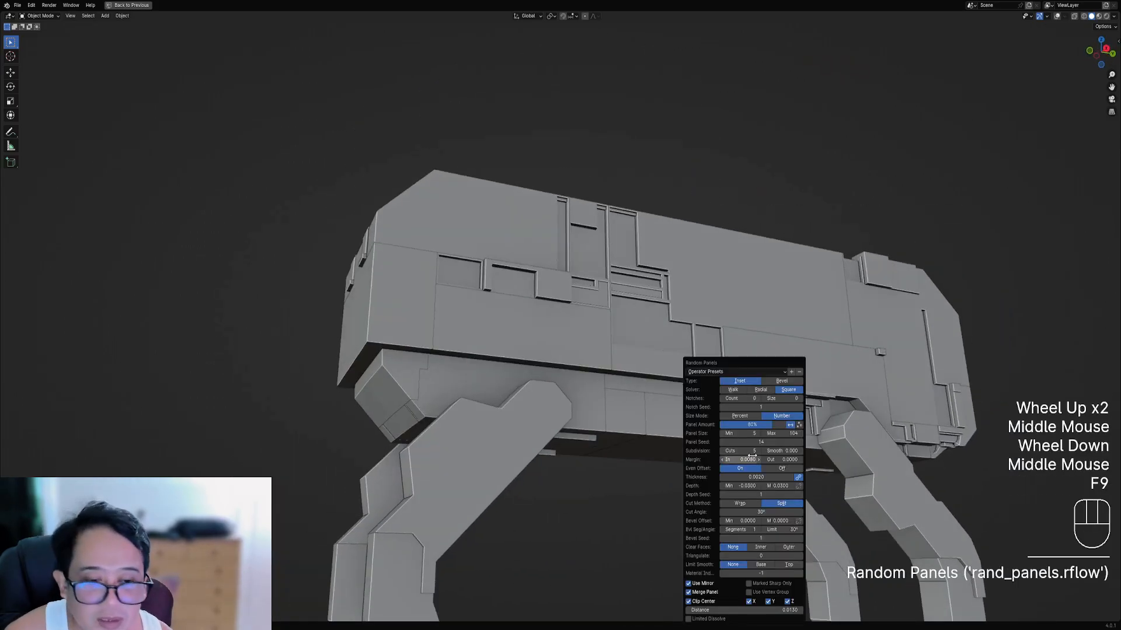
pyautogui.keyDown('ctrl'); pyautogui.scroll(3, 761, 442); pyautogui.keyUp('ctrl')
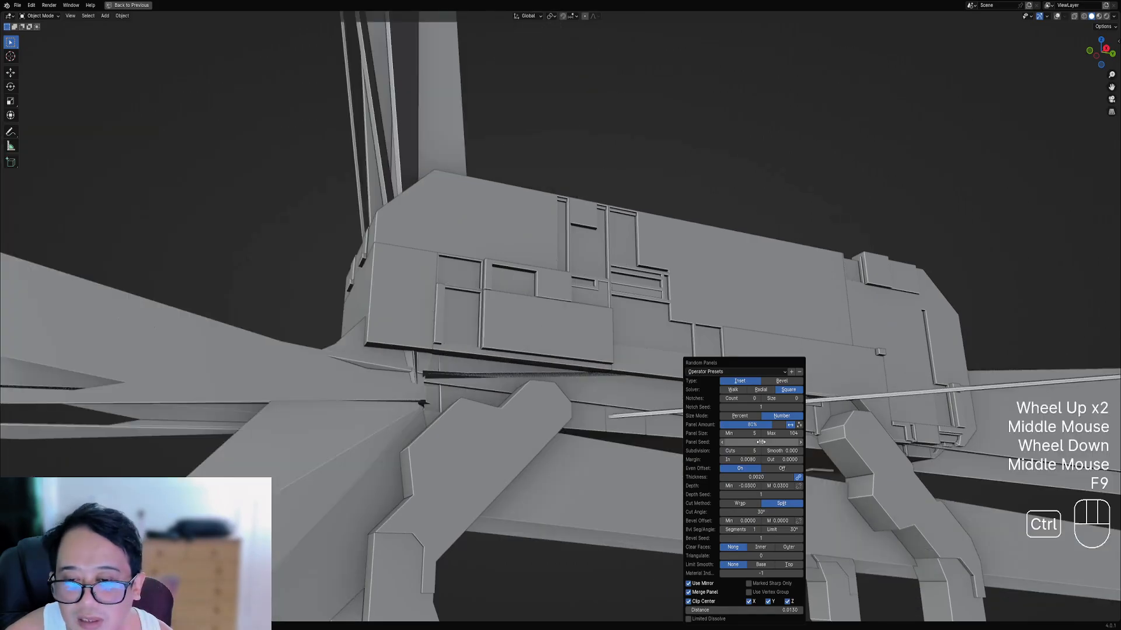
pyautogui.keyDown('ctrl'); pyautogui.scroll(4, 760, 442); pyautogui.keyUp('ctrl')
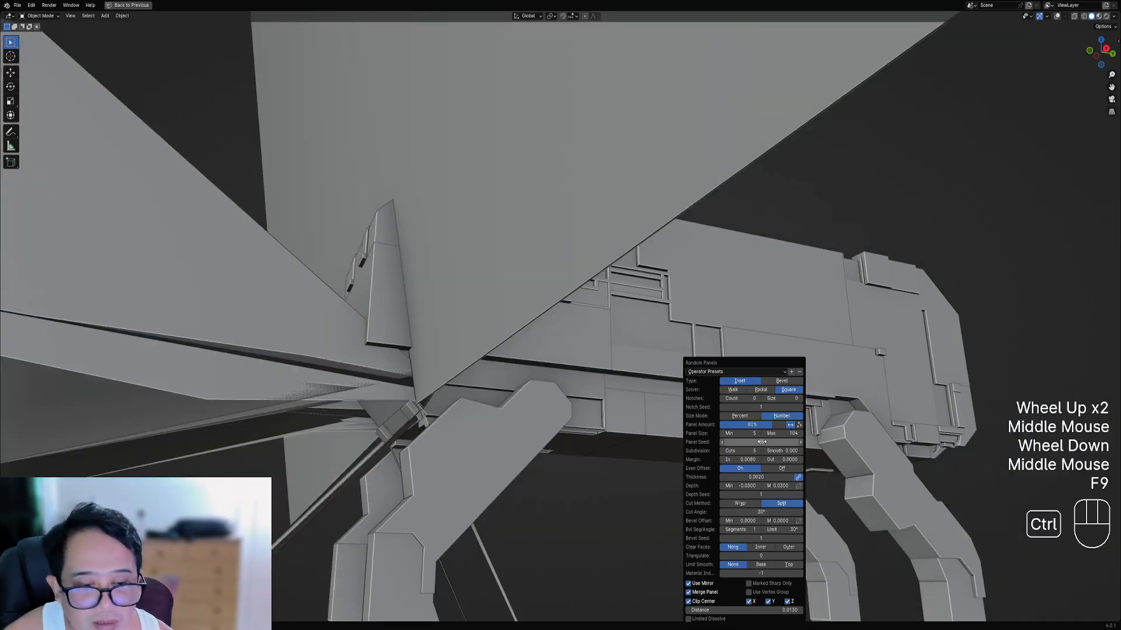
pyautogui.click(775, 470)
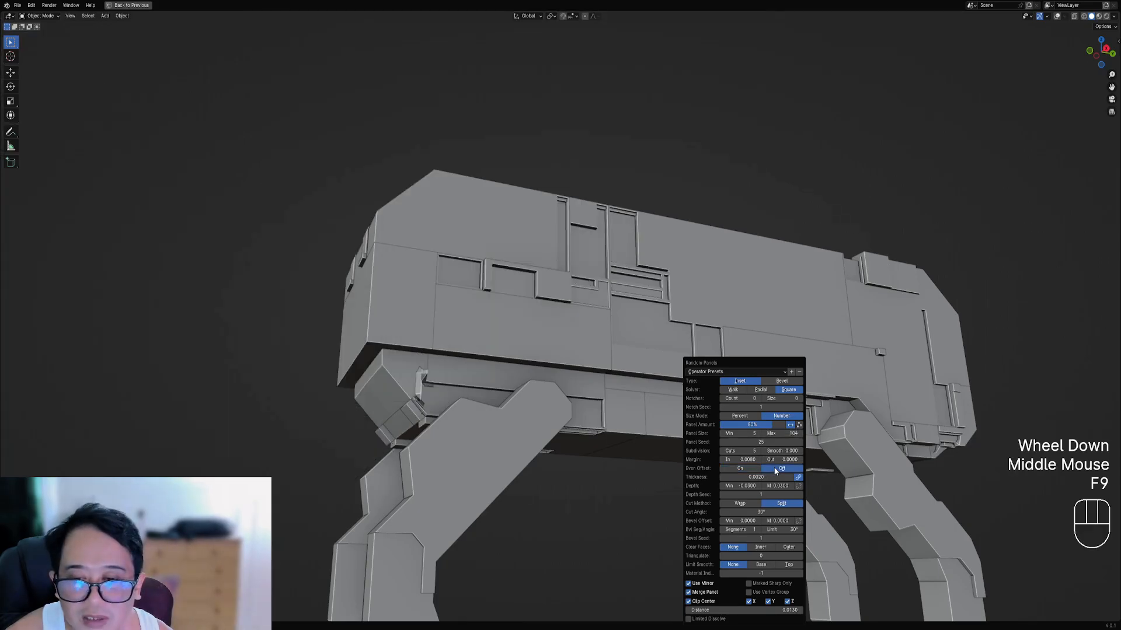
pyautogui.hotkey('ctrl', 'z')
# - Open the lower body piece in Edit Mode with overlays shown and vertex selection active, focusing on its corner above the leg
pyautogui.keyDown('shift'); pyautogui.moveTo(439, 395); pyautogui.dragTo(548, 336, button='middle'); pyautogui.keyUp('shift')
pyautogui.scroll(2, 551, 337)
pyautogui.press('Tab')
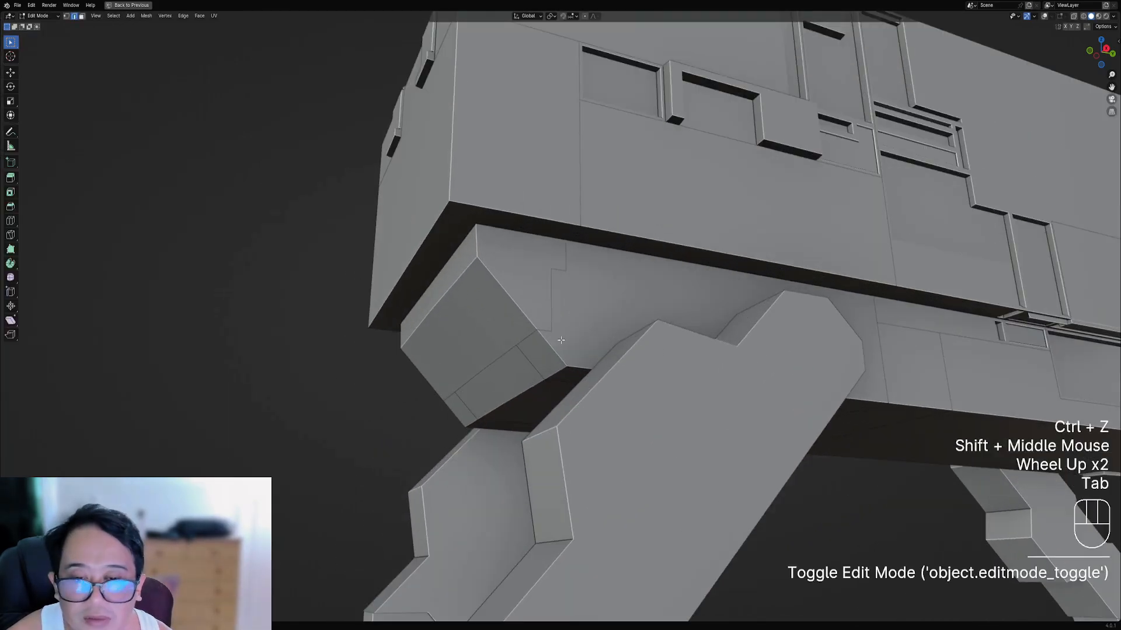
pyautogui.hotkey('shift', 'alt', 'z')
pyautogui.press('1')
pyautogui.scroll(3, 566, 338)
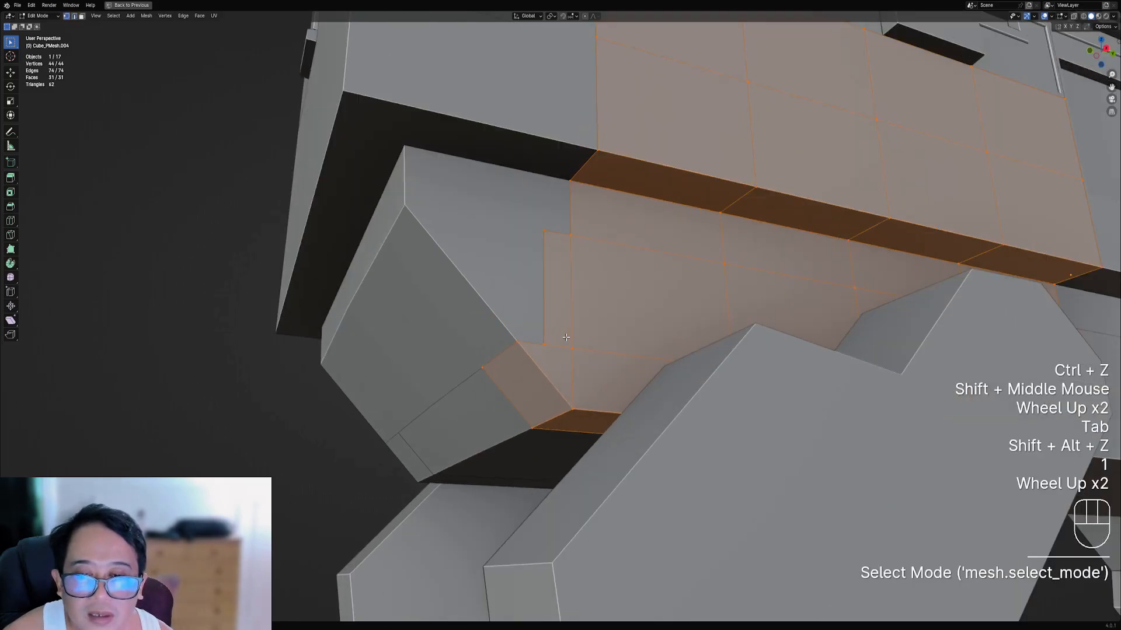
# - Examine the lower body piece's corner mesh above the leg and return to Object Mode
pyautogui.scroll(-2, 535, 384)
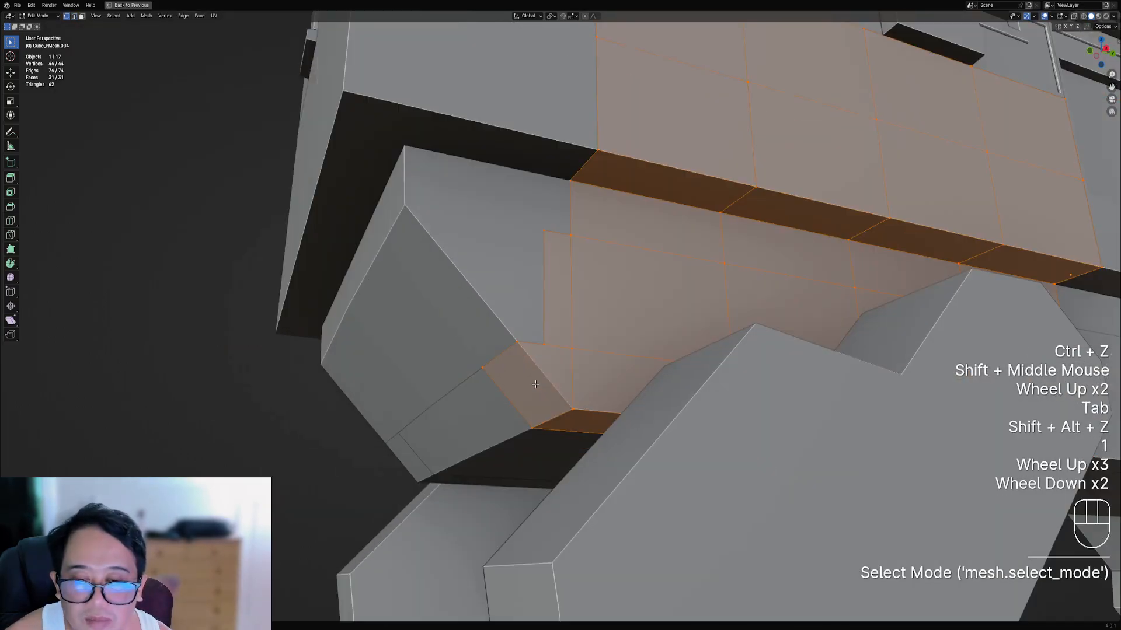
pyautogui.moveTo(528, 382); pyautogui.dragTo(613, 305, button='middle')
pyautogui.keyDown('alt'); pyautogui.middleClick(535, 457); pyautogui.keyUp('alt')
pyautogui.scroll(-1, 655, 321)
pyautogui.keyDown('shift'); pyautogui.scroll(-1, 625, 338); pyautogui.keyUp('shift')
pyautogui.press('Tab')
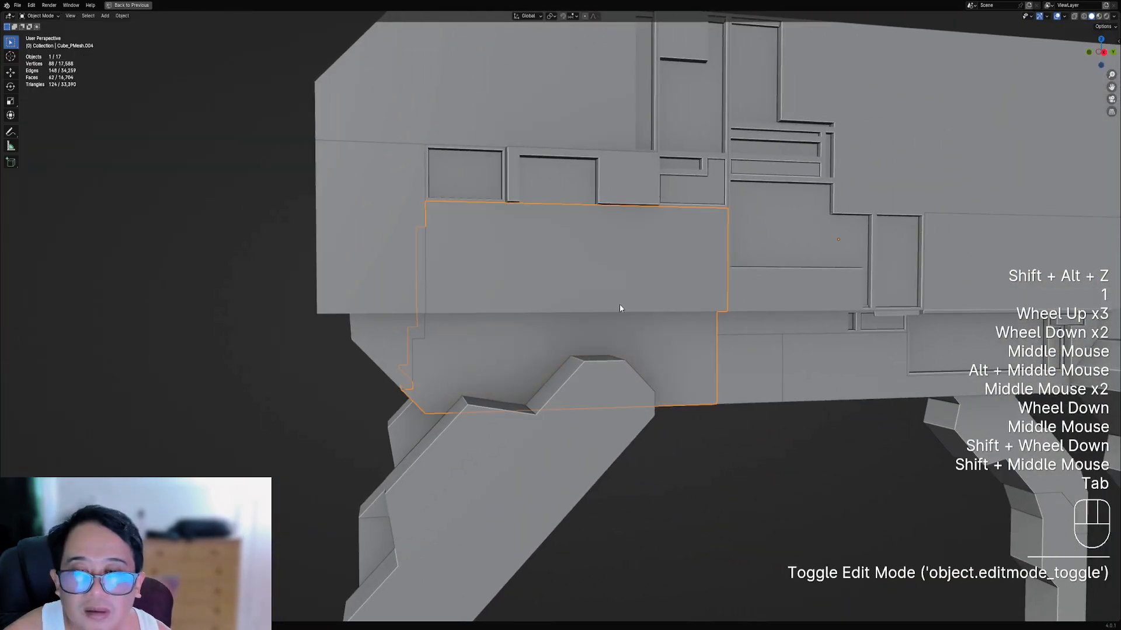
# - Try Random Panels on the lower body piece with the Square solver, Even Offset off and panel seeds up to 24
pyautogui.hotkey('shift', 'q')
pyautogui.keyDown('ctrl'); pyautogui.scroll(3, 691, 387); pyautogui.keyUp('ctrl')
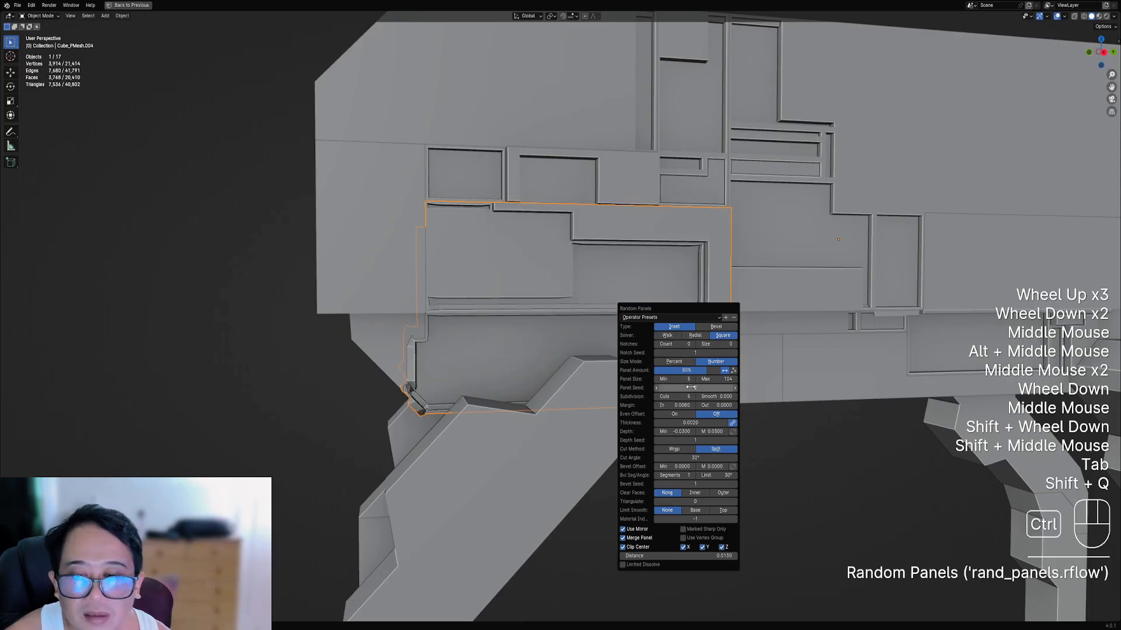
pyautogui.keyDown('ctrl'); pyautogui.scroll(1, 691, 387); pyautogui.keyUp('ctrl')
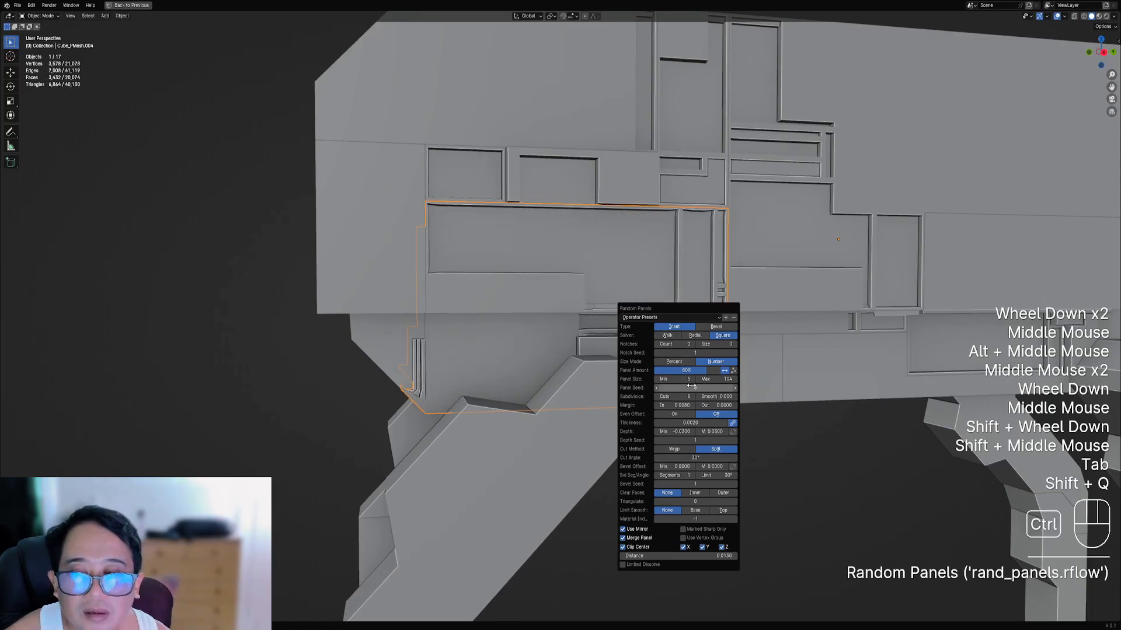
pyautogui.keyDown('ctrl'); pyautogui.scroll(4, 691, 387); pyautogui.keyUp('ctrl')
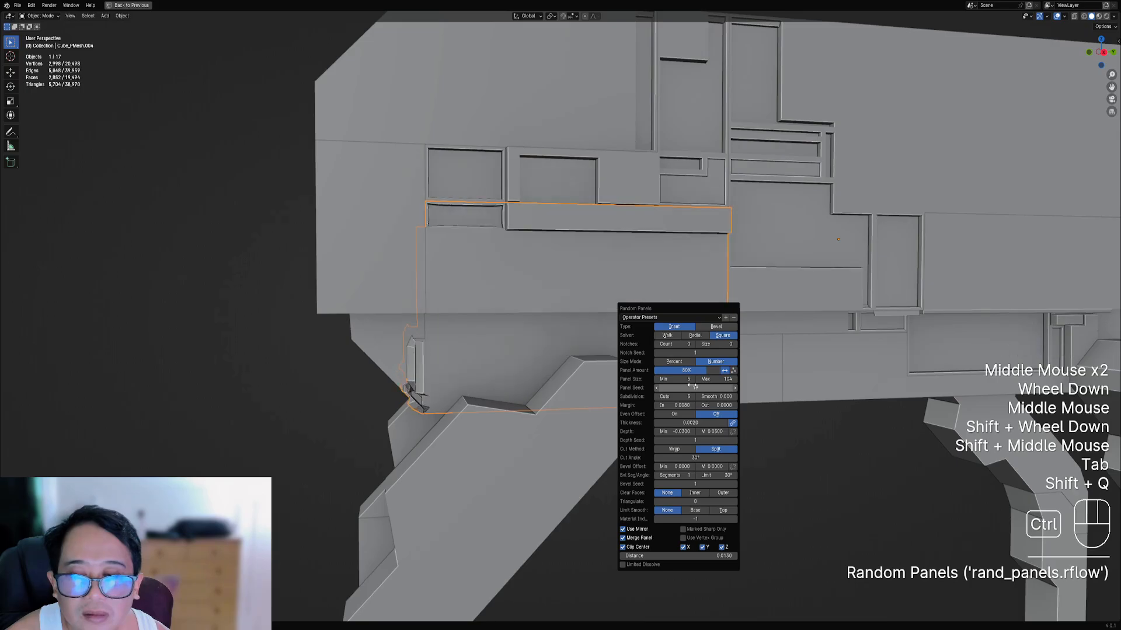
pyautogui.keyDown('ctrl'); pyautogui.scroll(3, 690, 387); pyautogui.keyUp('ctrl')
pyautogui.scroll(-2, 599, 330)
pyautogui.hotkey('shift', 'alt', 'z')
pyautogui.moveTo(600, 331); pyautogui.dragTo(647, 359, button='middle')
pyautogui.press('F9')
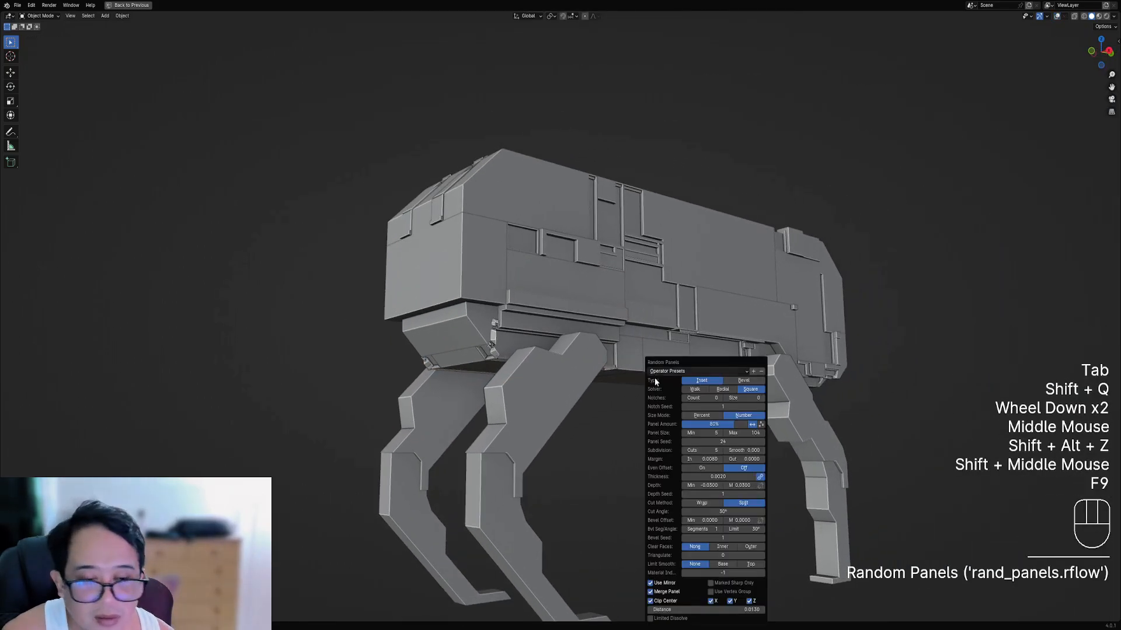
# - Try Even Offset on and the Radial solver with higher panel seeds on the lower body piece, and undo its random panels
pyautogui.click(712, 467)
pyautogui.click(723, 390)
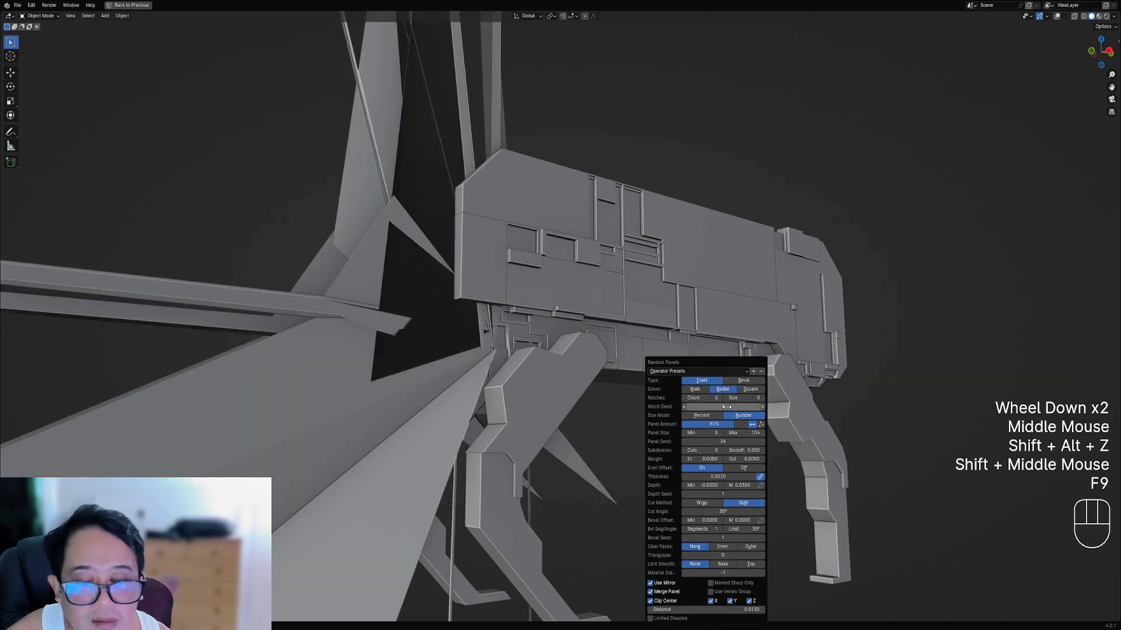
pyautogui.keyDown('ctrl'); pyautogui.scroll(5, 728, 441); pyautogui.keyUp('ctrl')
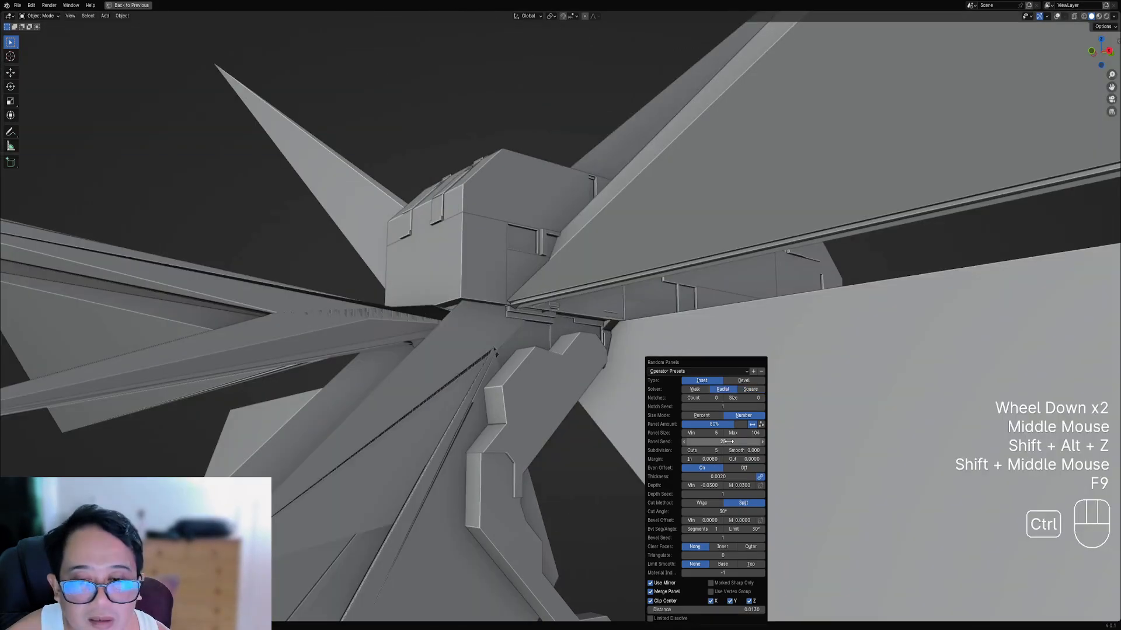
pyautogui.keyDown('ctrl'); pyautogui.scroll(1, 728, 442); pyautogui.keyUp('ctrl')
pyautogui.scroll(3, 475, 373)
pyautogui.hotkey('ctrl', 'z')
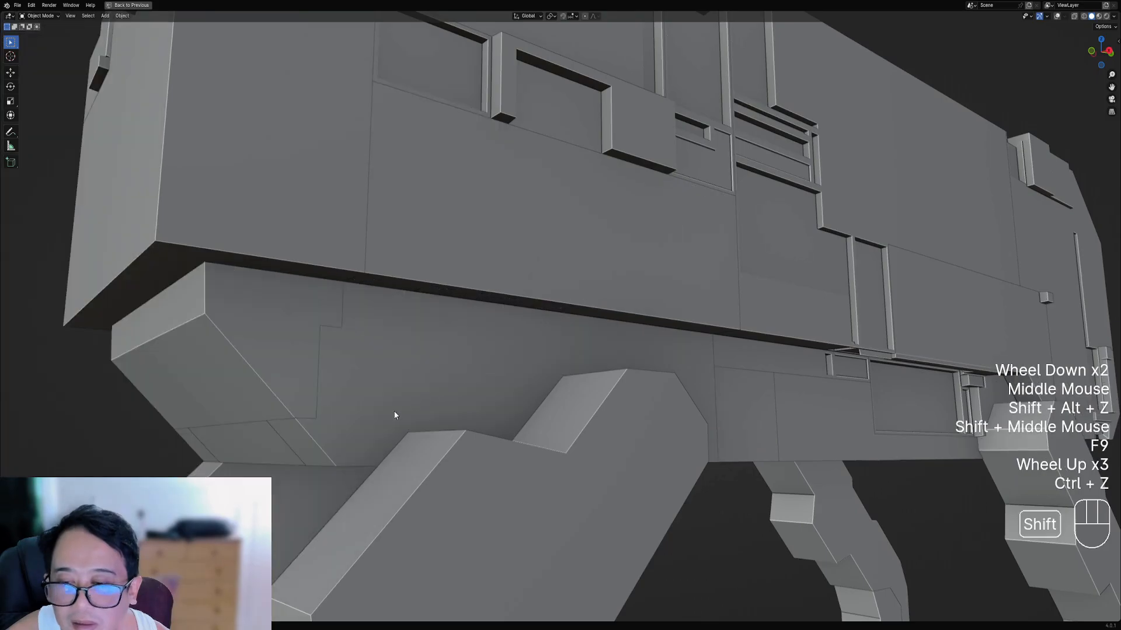
# - Check the lower body piece's vertices and edges in Edit Mode with overlays shown, and return to Object Mode
pyautogui.press('Tab')
pyautogui.keyDown('shift'); pyautogui.moveTo(395, 415); pyautogui.dragTo(600, 349, button='middle'); pyautogui.keyUp('shift')
pyautogui.hotkey('shift', 'alt', 'z')
pyautogui.press('1')
pyautogui.hotkey('alt', 'a')
pyautogui.scroll(-1, 532, 398)
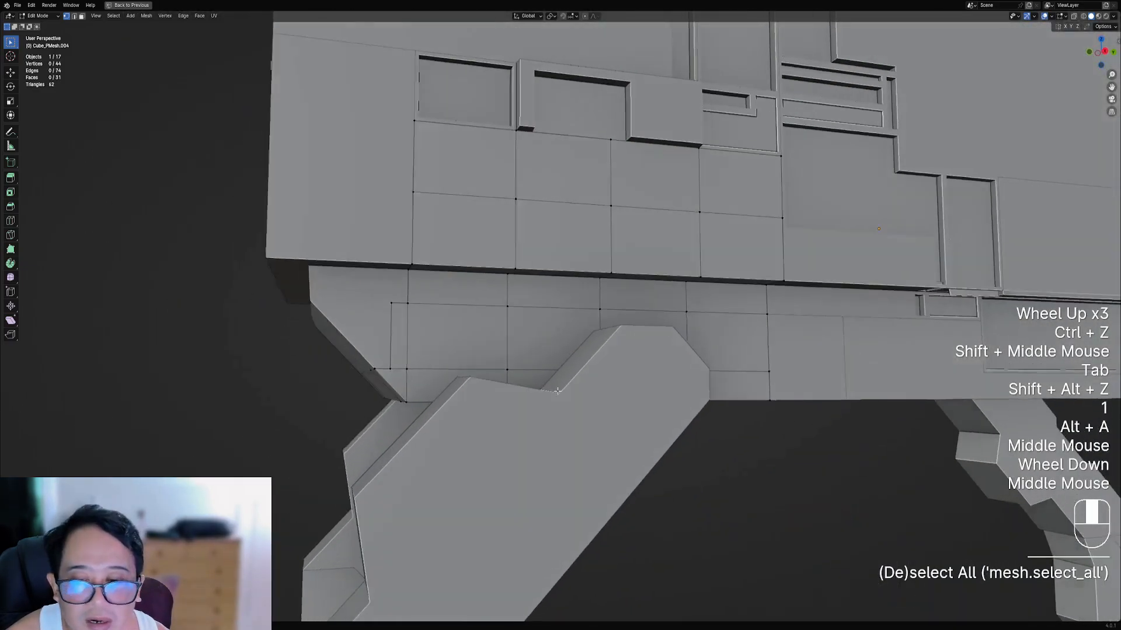
pyautogui.scroll(-1, 600, 349)
pyautogui.press('Tab')
pyautogui.press('Tab')
# - Try Random Panels on the lower body piece with an inner margin of 0.0030, and view it without overlays
pyautogui.hotkey('shift', 'q')
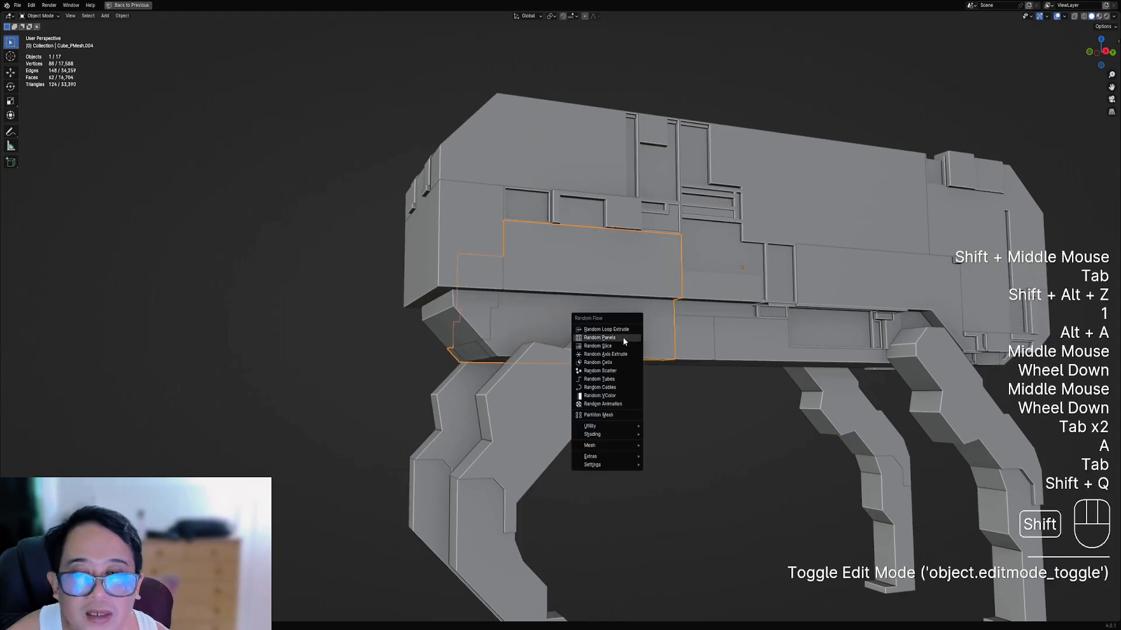
pyautogui.click(622, 337)
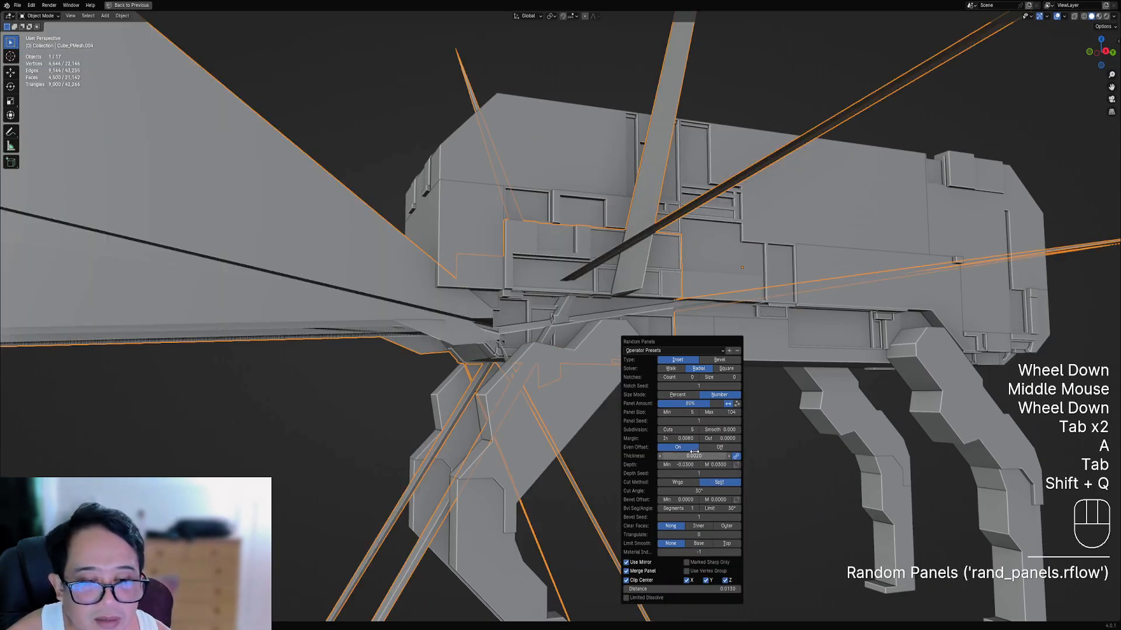
pyautogui.moveTo(678, 438)
pyautogui.mouseDown()
pyautogui.moveTo(664, 439)
pyautogui.moveTo(677, 439)
pyautogui.mouseUp()
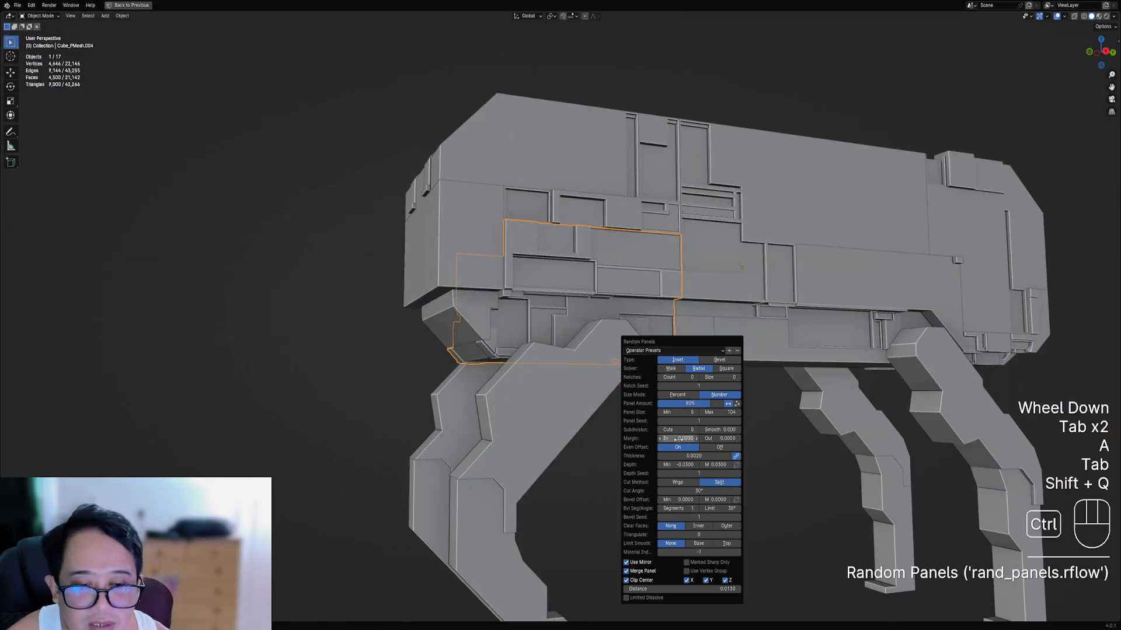
pyautogui.keyDown('ctrl'); pyautogui.scroll(1, 678, 439); pyautogui.keyUp('ctrl')
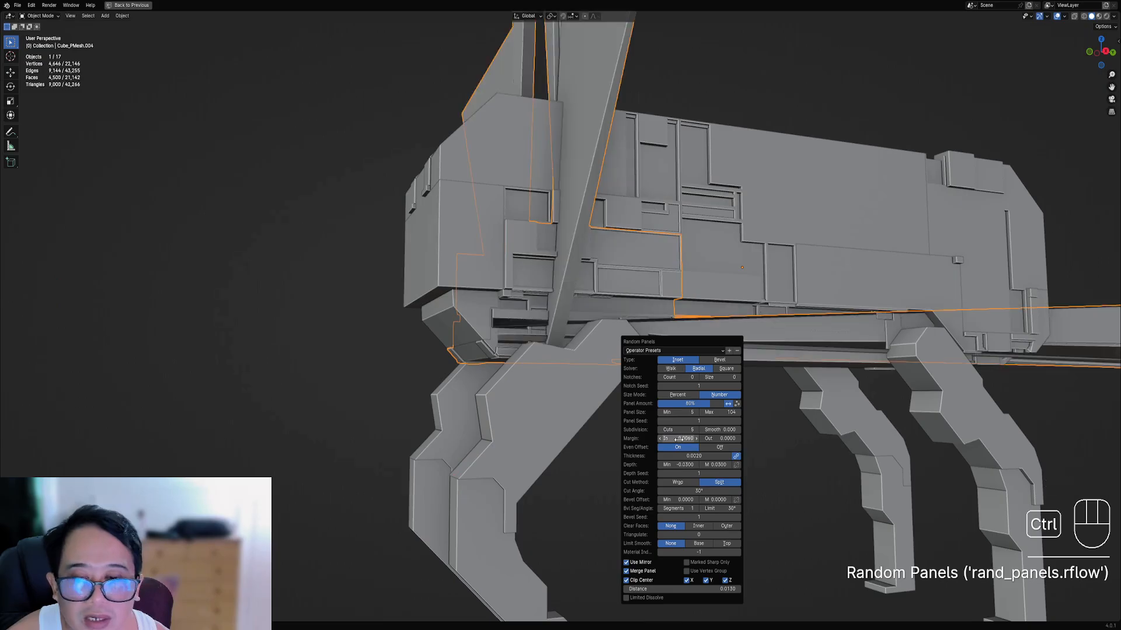
pyautogui.keyDown('ctrl'); pyautogui.scroll(-1, 678, 439); pyautogui.keyUp('ctrl')
pyautogui.scroll(-1, 605, 387)
pyautogui.hotkey('shift', 'alt', 'z')
pyautogui.moveTo(605, 388)
pyautogui.mouseDown(button='middle')
pyautogui.moveTo(595, 400)
pyautogui.moveTo(605, 387)
pyautogui.mouseUp(button='middle')
pyautogui.scroll(2, 606, 388)
# - Try panel seeds up to 6 on the lower body piece and go back to seed 5
pyautogui.press('F9')
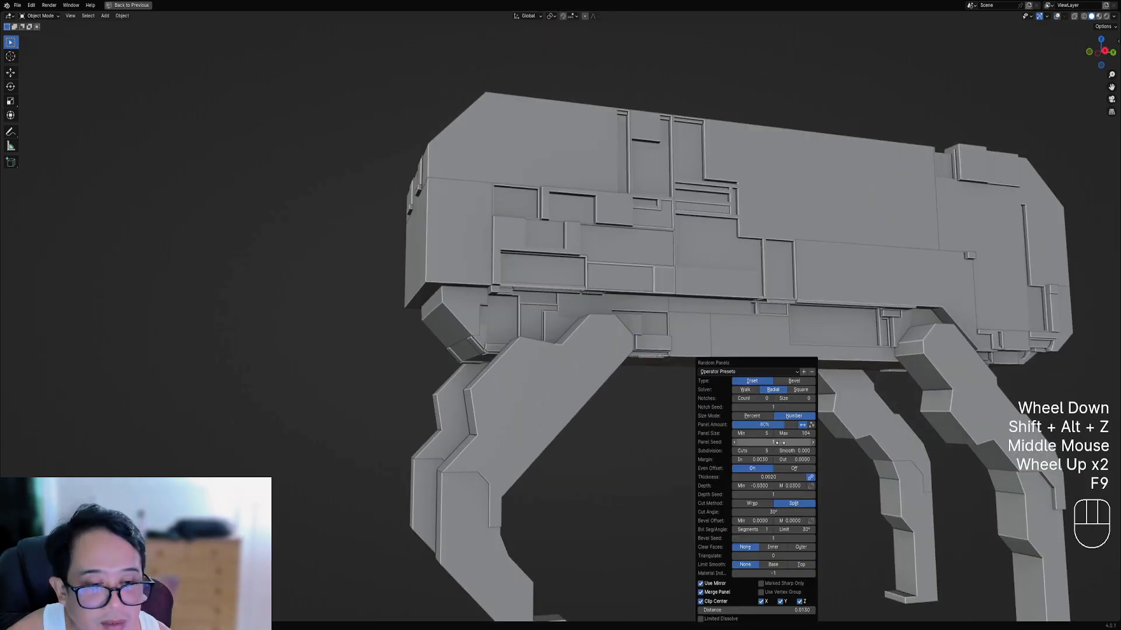
pyautogui.keyDown('ctrl'); pyautogui.scroll(4, 778, 442); pyautogui.keyUp('ctrl')
pyautogui.keyDown('ctrl'); pyautogui.scroll(1, 779, 441); pyautogui.keyUp('ctrl')
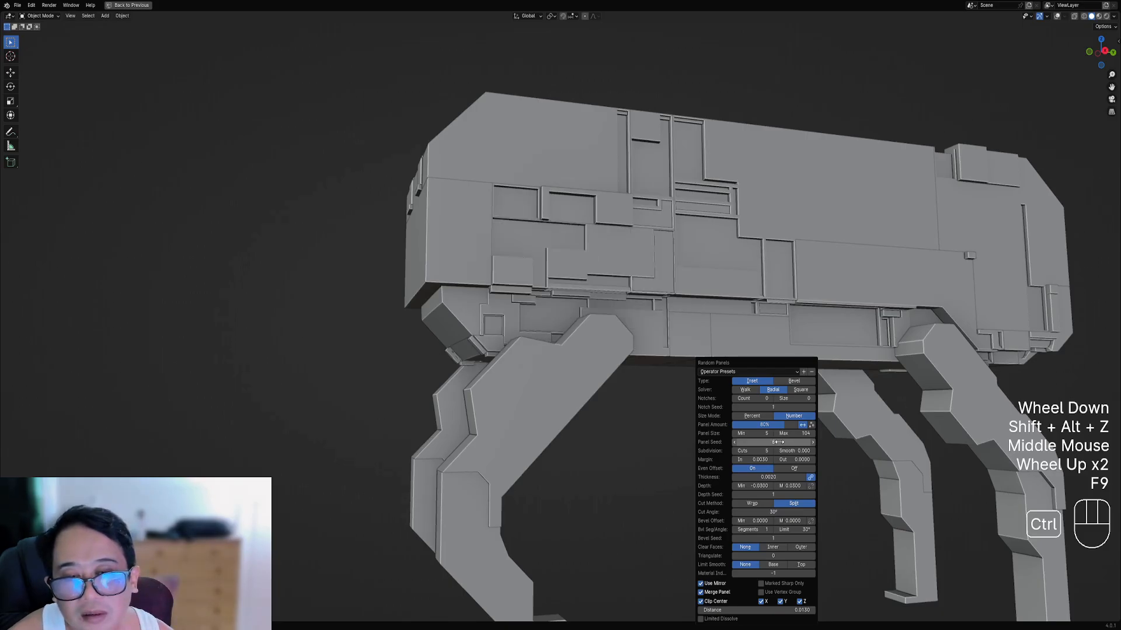
pyautogui.keyDown('ctrl'); pyautogui.scroll(-1, 778, 442); pyautogui.keyUp('ctrl')
# - Try a maximum panel size of 726, panel seeds up to 15 and 2 subdivision cuts, and undo the lower body piece's panels
pyautogui.moveTo(788, 434)
pyautogui.keyDown('shift'); pyautogui.mouseDown()
pyautogui.moveTo(738, 433)
pyautogui.moveTo(788, 434)
pyautogui.moveTo(776, 434)
pyautogui.mouseUp(); pyautogui.keyUp('shift')
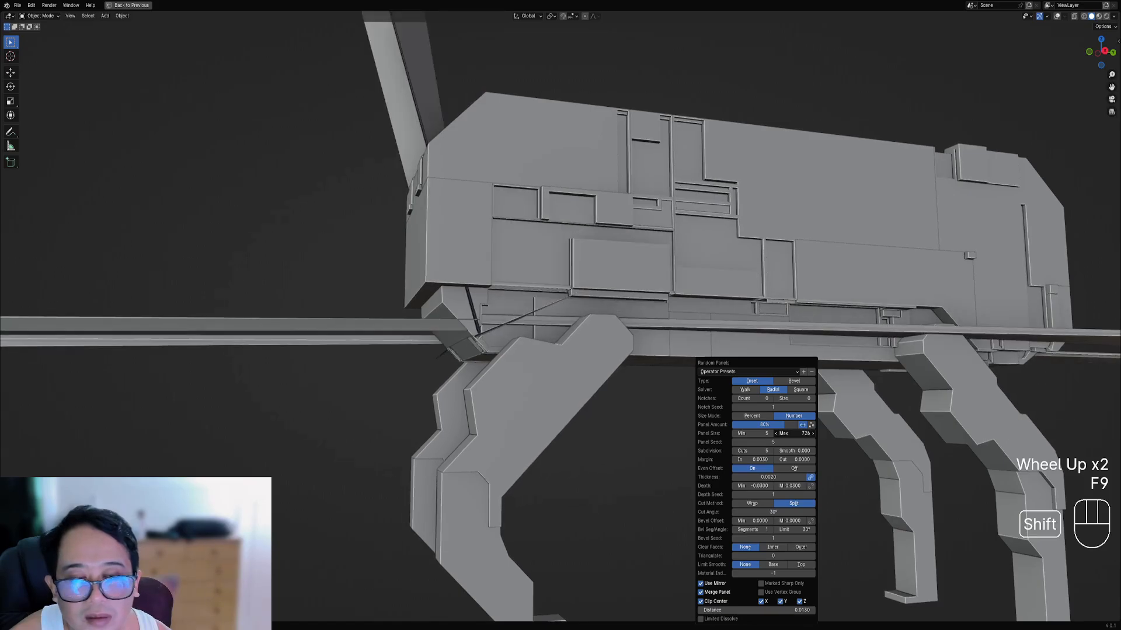
pyautogui.keyDown('ctrl'); pyautogui.scroll(5, 780, 443); pyautogui.keyUp('ctrl')
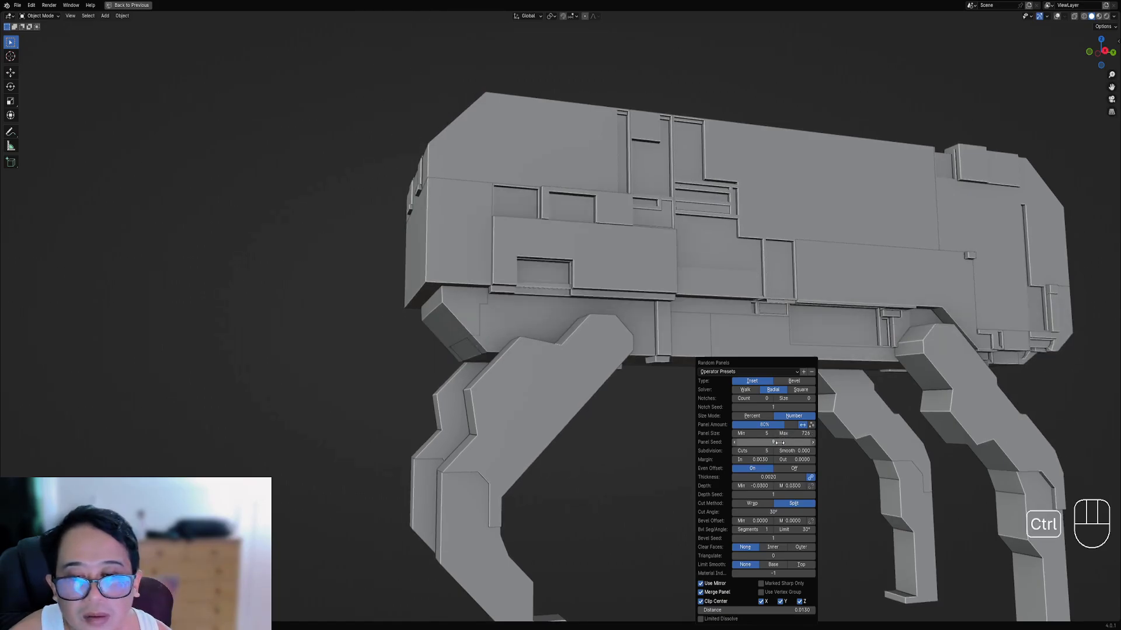
pyautogui.keyDown('ctrl'); pyautogui.scroll(3, 780, 442); pyautogui.keyUp('ctrl')
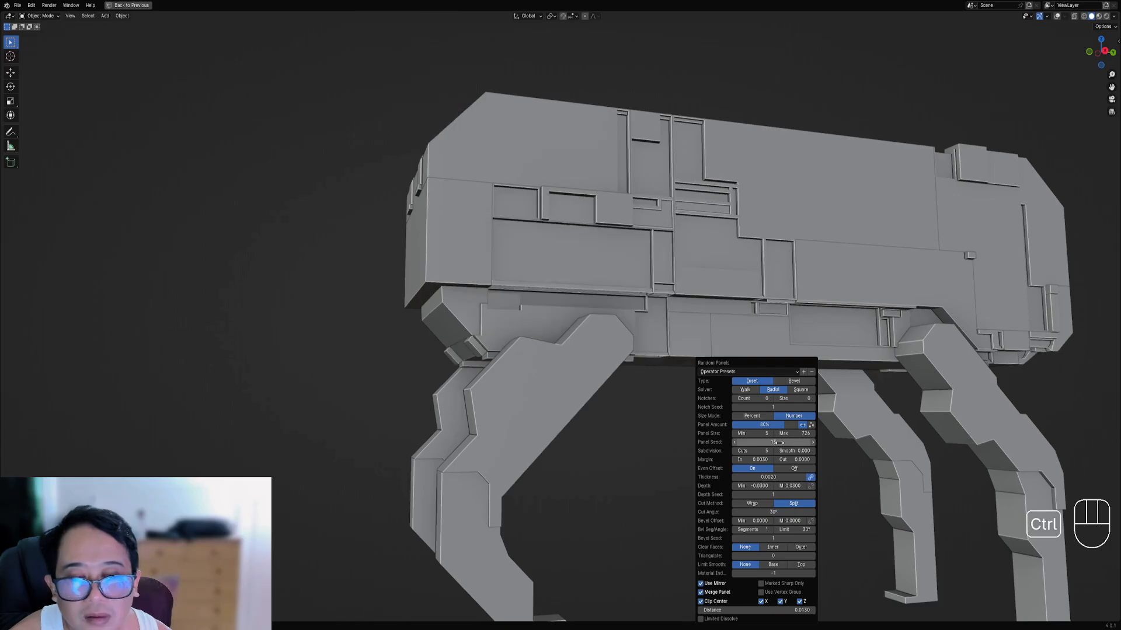
pyautogui.keyDown('ctrl'); pyautogui.scroll(2, 762, 450); pyautogui.keyUp('ctrl')
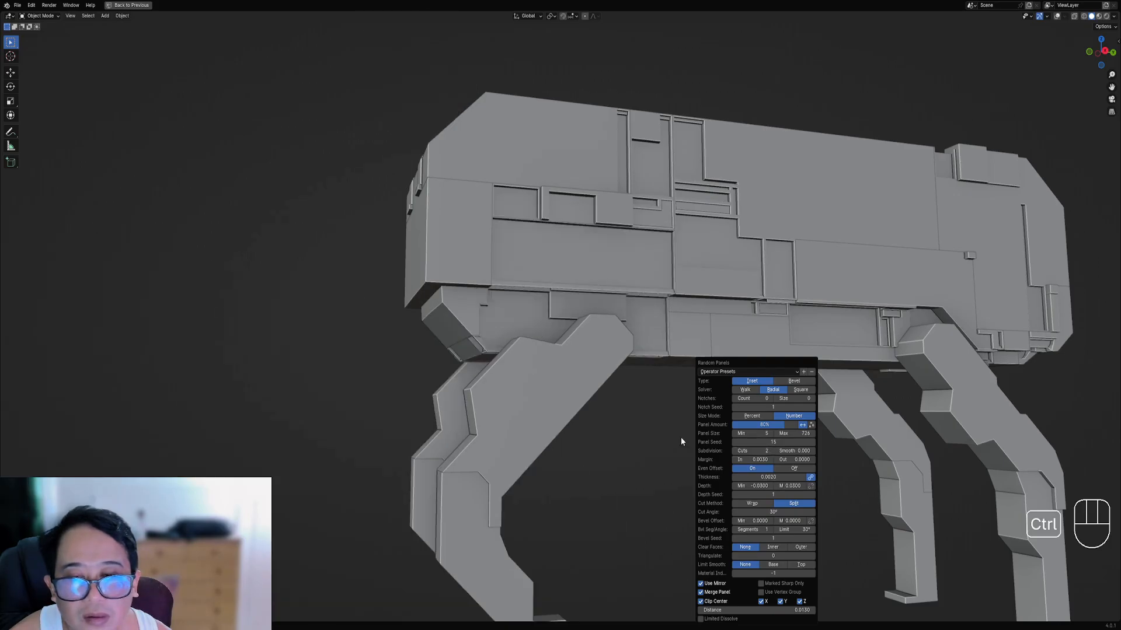
pyautogui.moveTo(682, 442); pyautogui.dragTo(637, 360, button='middle')
pyautogui.scroll(-2, 563, 332)
pyautogui.scroll(-1, 611, 370)
pyautogui.scroll(1, 670, 406)
pyautogui.hotkey('ctrl', 'z')
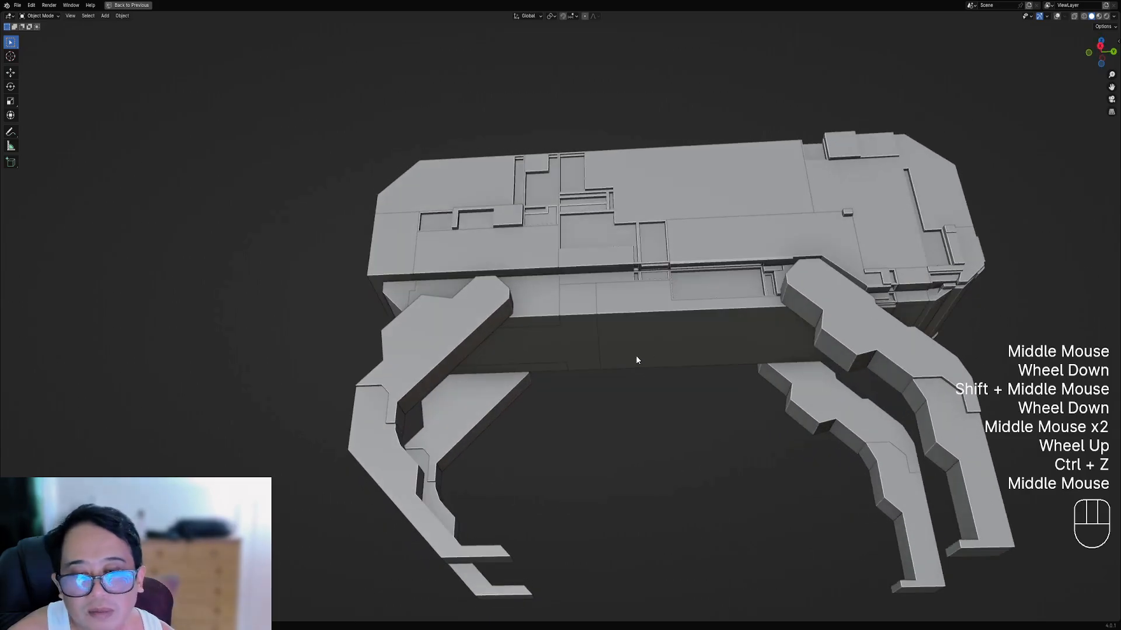
# - Add Random Panels to the smaller underside piece between the paired legs, with a maximum panel size of 60
pyautogui.rightClick(588, 331)
pyautogui.press('Tab')
pyautogui.hotkey('shift', 'alt', 'z')
pyautogui.press('Tab')
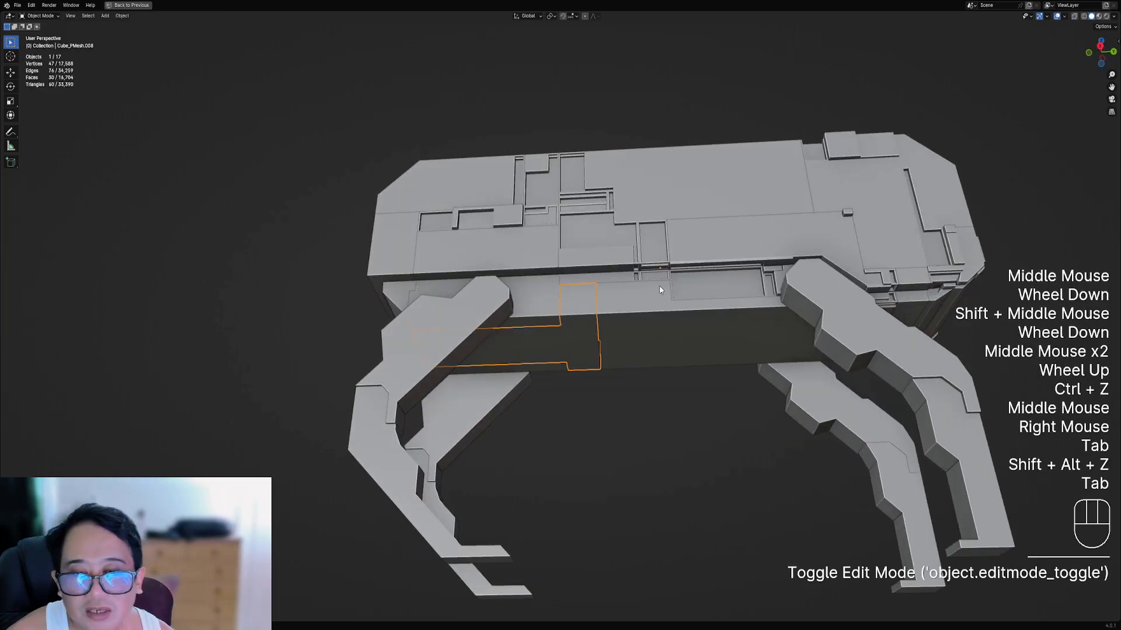
pyautogui.hotkey('shift', 'q')
pyautogui.click(659, 286)
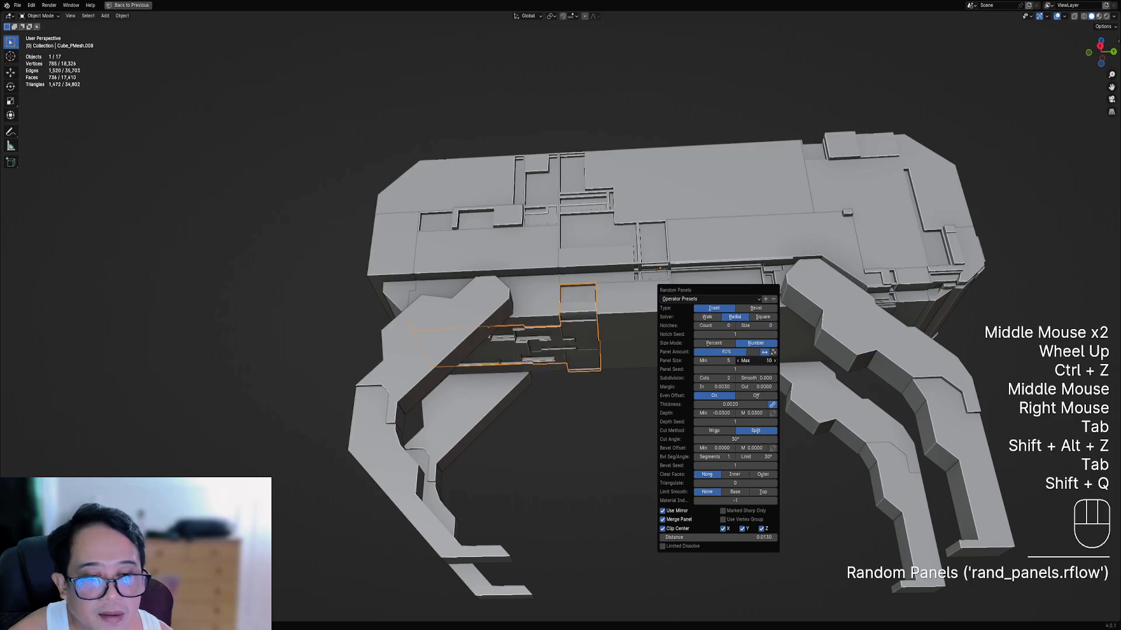
pyautogui.click(760, 361)
pyautogui.write('60')
pyautogui.press('Return')
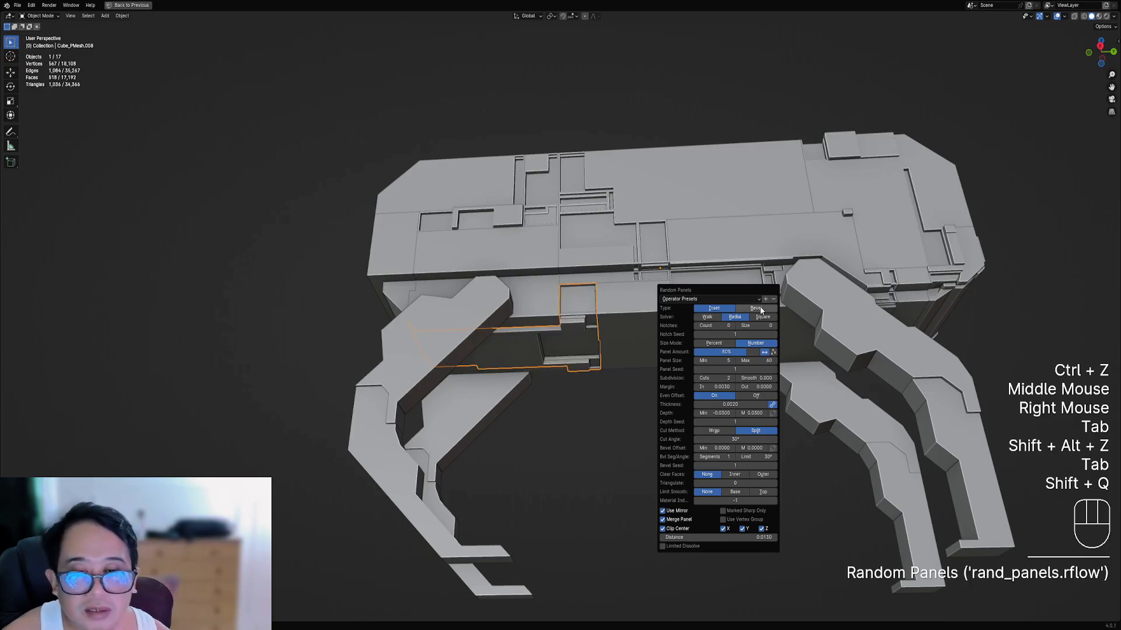
# - Raise the smaller underside piece's subdivision cuts to 5, choose a higher panel seed, and check the panels without overlays
pyautogui.keyDown('ctrl'); pyautogui.scroll(2, 732, 379); pyautogui.keyUp('ctrl')
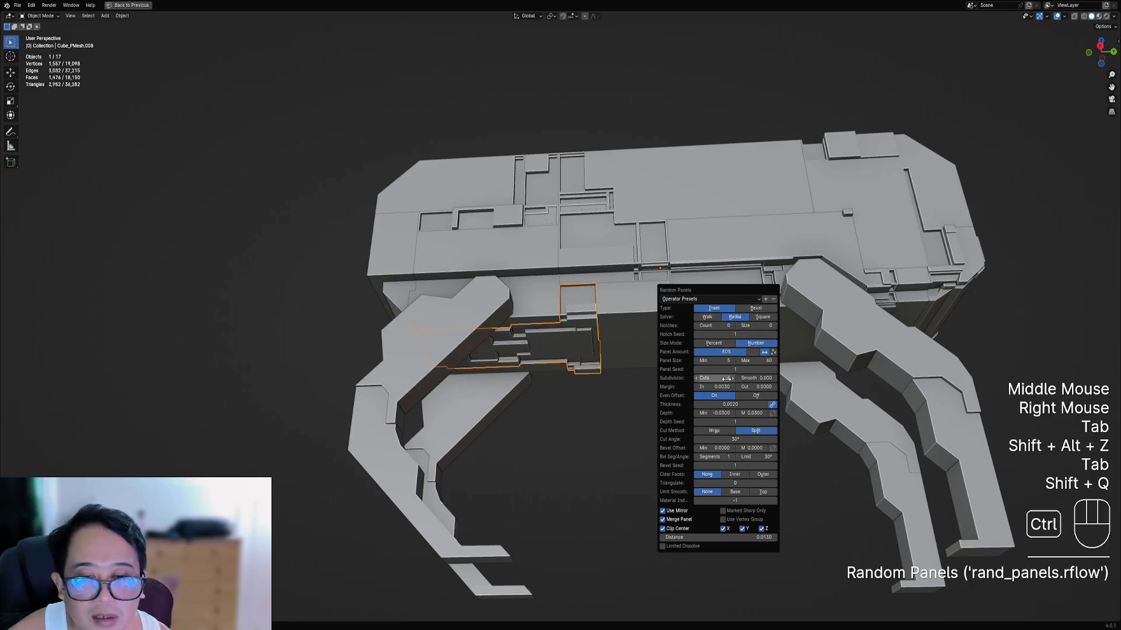
pyautogui.keyDown('ctrl'); pyautogui.scroll(1, 732, 379); pyautogui.keyUp('ctrl')
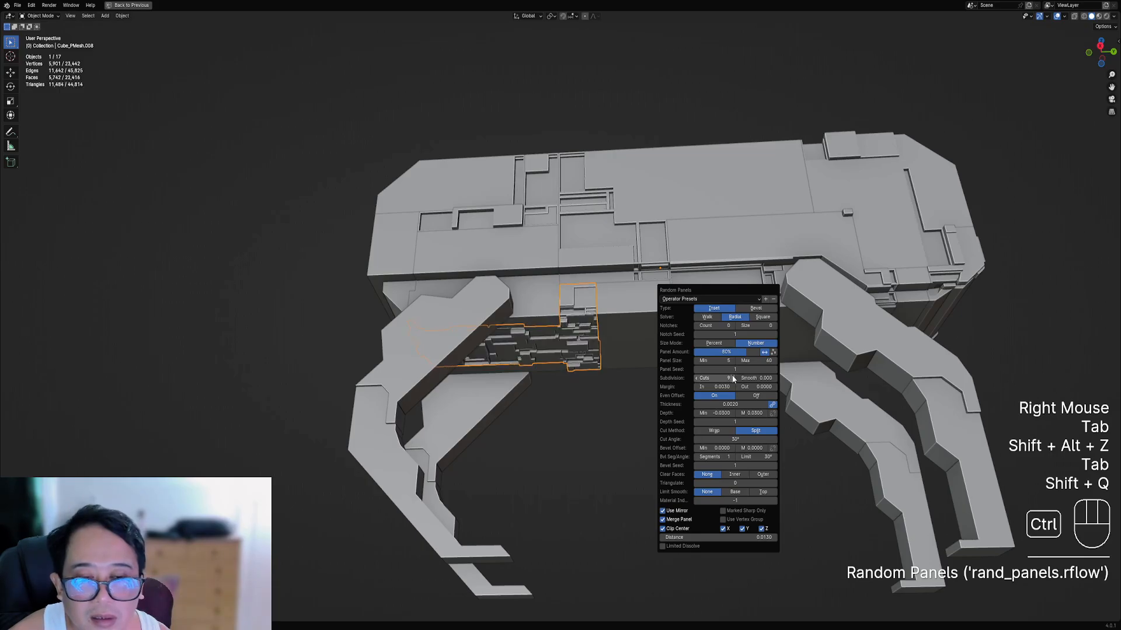
pyautogui.keyDown('ctrl'); pyautogui.scroll(4, 734, 370); pyautogui.keyUp('ctrl')
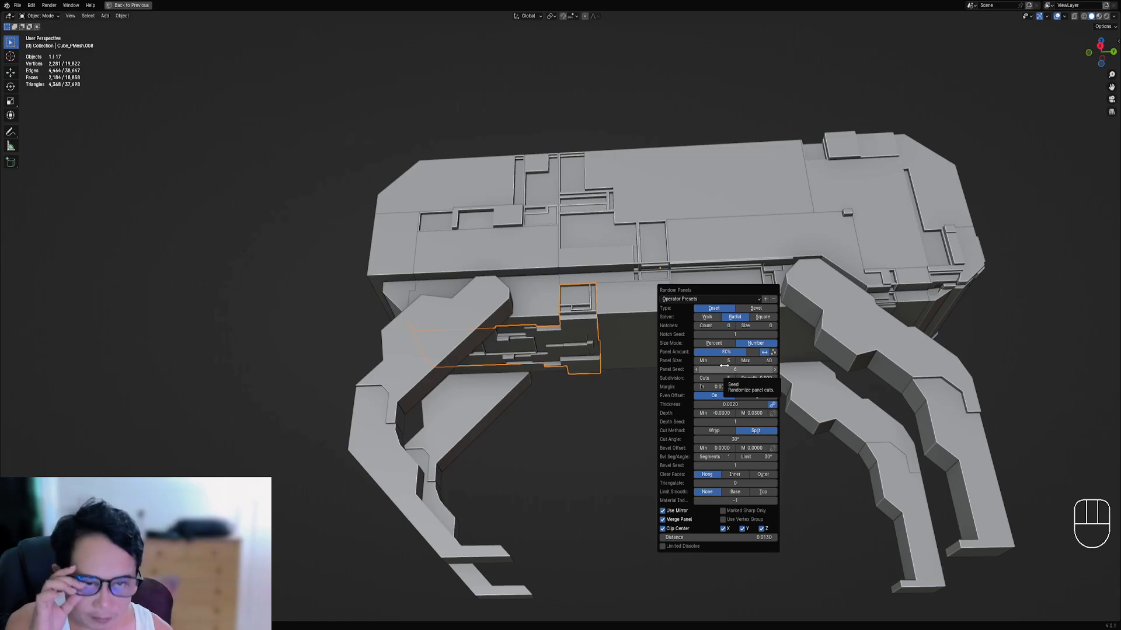
pyautogui.keyDown('ctrl'); pyautogui.scroll(3, 731, 370); pyautogui.keyUp('ctrl')
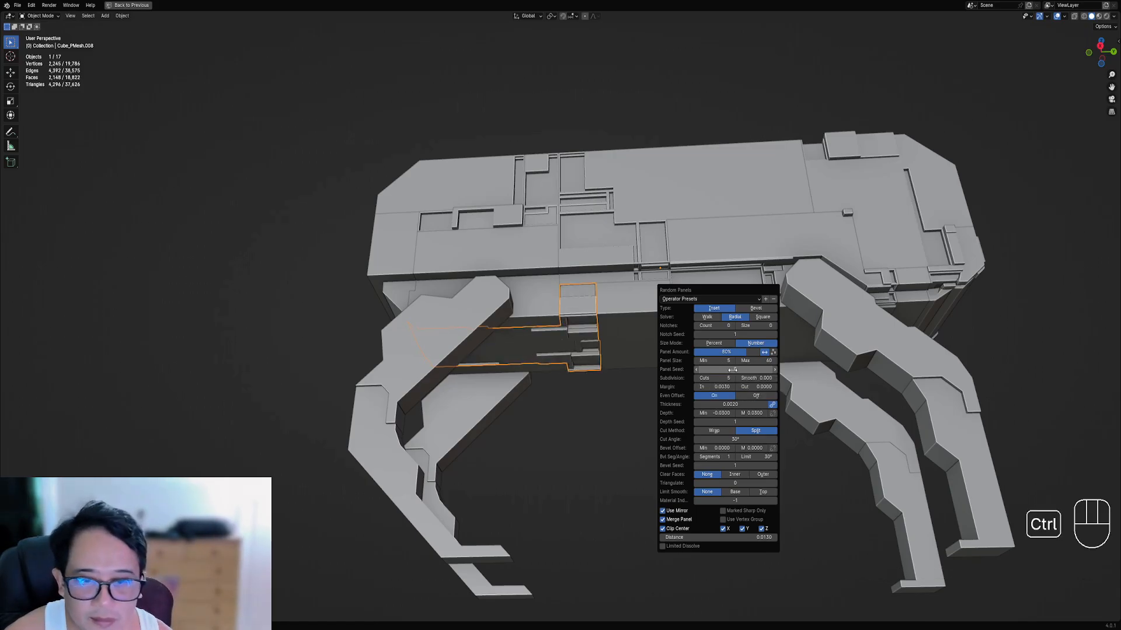
pyautogui.moveTo(584, 345); pyautogui.dragTo(643, 373, button='middle')
pyautogui.hotkey('shift', 'alt', 'z')
pyautogui.scroll(-2, 507, 393)
# - Add Random Panels to the large underside piece in the middle of the belly
pyautogui.rightClick(643, 374)
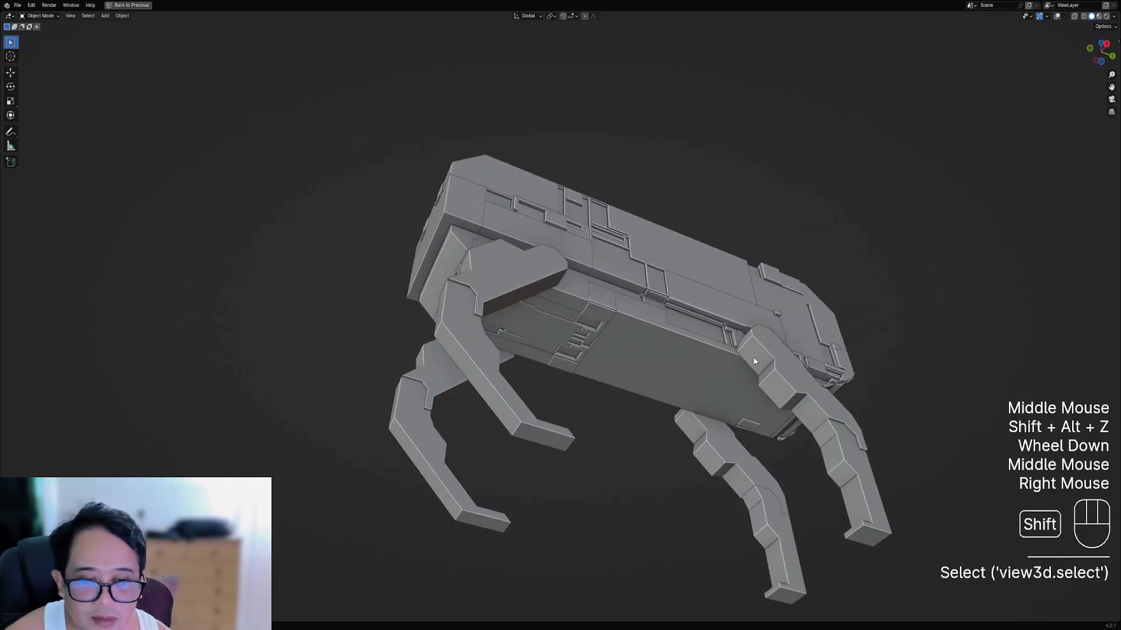
pyautogui.keyDown('shift'); pyautogui.moveTo(753, 356); pyautogui.dragTo(645, 353, button='middle'); pyautogui.keyUp('shift')
pyautogui.hotkey('shift', 'alt', 'z')
pyautogui.press('Tab')
pyautogui.press('Tab')
pyautogui.hotkey('shift', 'q')
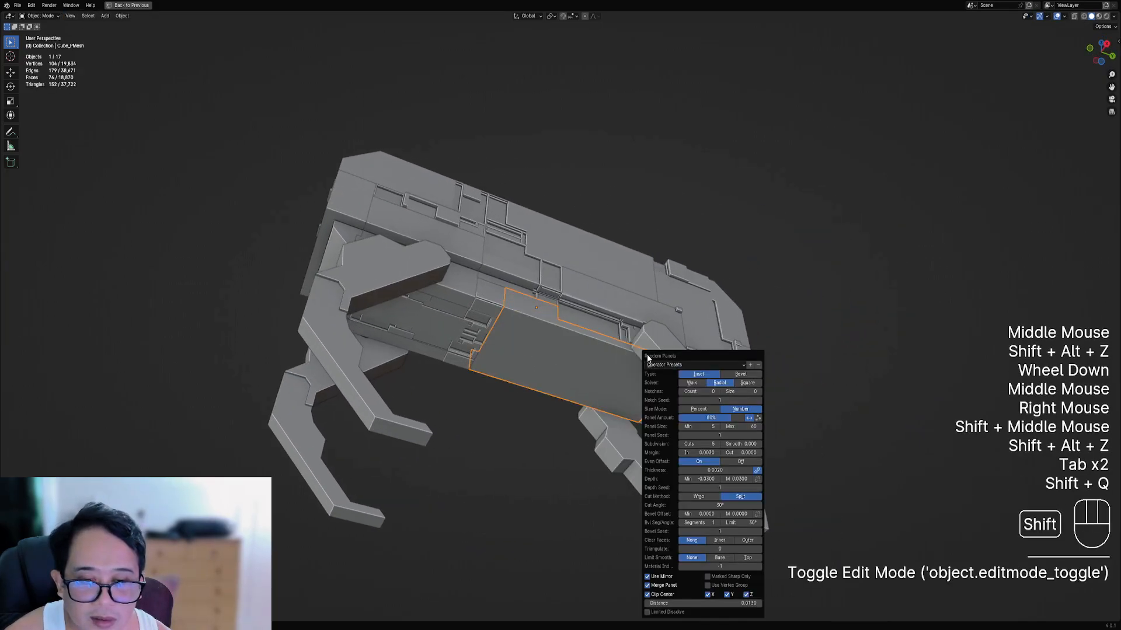
# - Set the large underside piece's panel seed to 3 and its subdivision cuts to 3, and check the belly without overlays
pyautogui.keyDown('ctrl'); pyautogui.scroll(3, 705, 436); pyautogui.keyUp('ctrl')
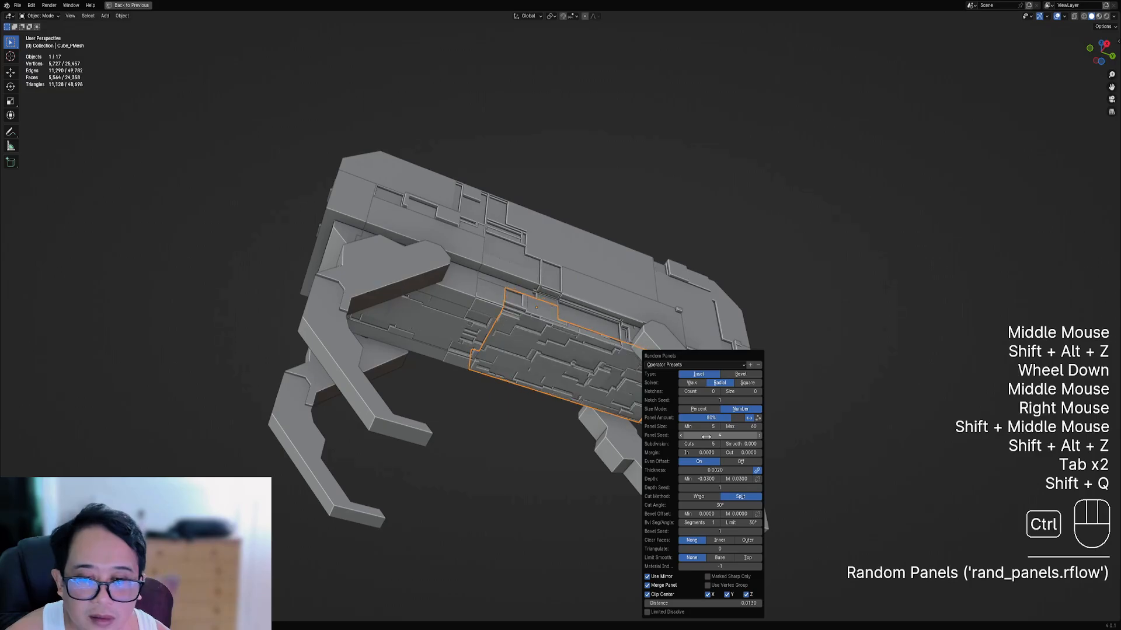
pyautogui.keyDown('ctrl'); pyautogui.scroll(-1, 706, 437); pyautogui.keyUp('ctrl')
pyautogui.keyDown('ctrl'); pyautogui.scroll(-2, 706, 443); pyautogui.keyUp('ctrl')
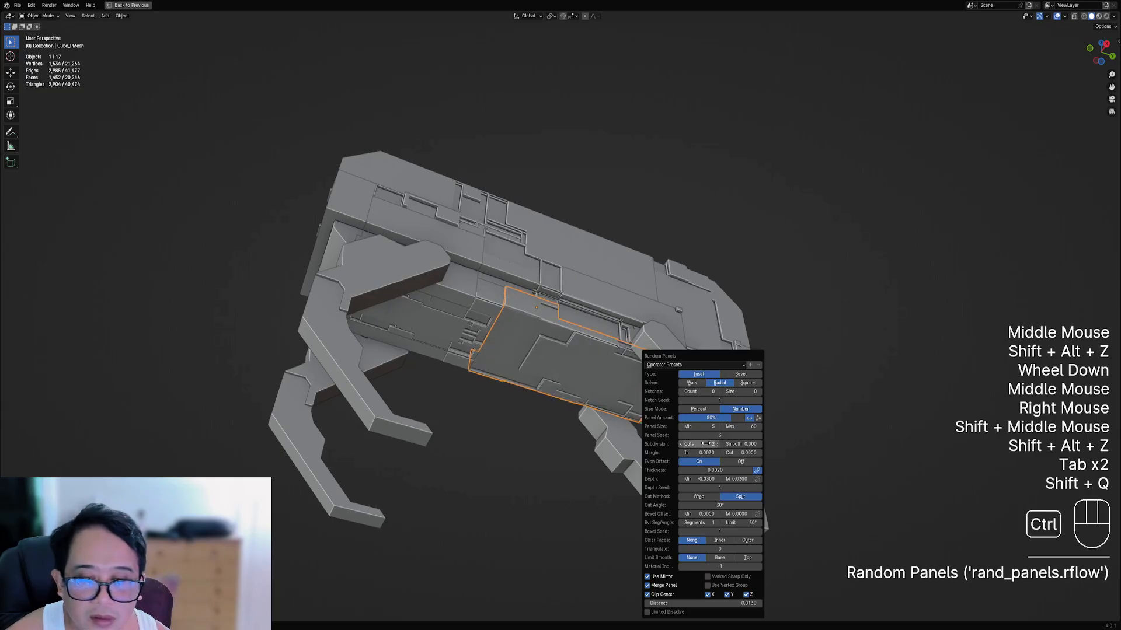
pyautogui.moveTo(712, 333); pyautogui.dragTo(534, 268, button='middle')
pyautogui.hotkey('shift', 'alt', 'z')
pyautogui.scroll(-2, 658, 340)
pyautogui.scroll(2, 543, 378)
# - Add Random Panels to the piece at the blunt end of the body above the legs, increasing its subdivision cuts
pyautogui.rightClick(534, 269)
pyautogui.press('Tab')
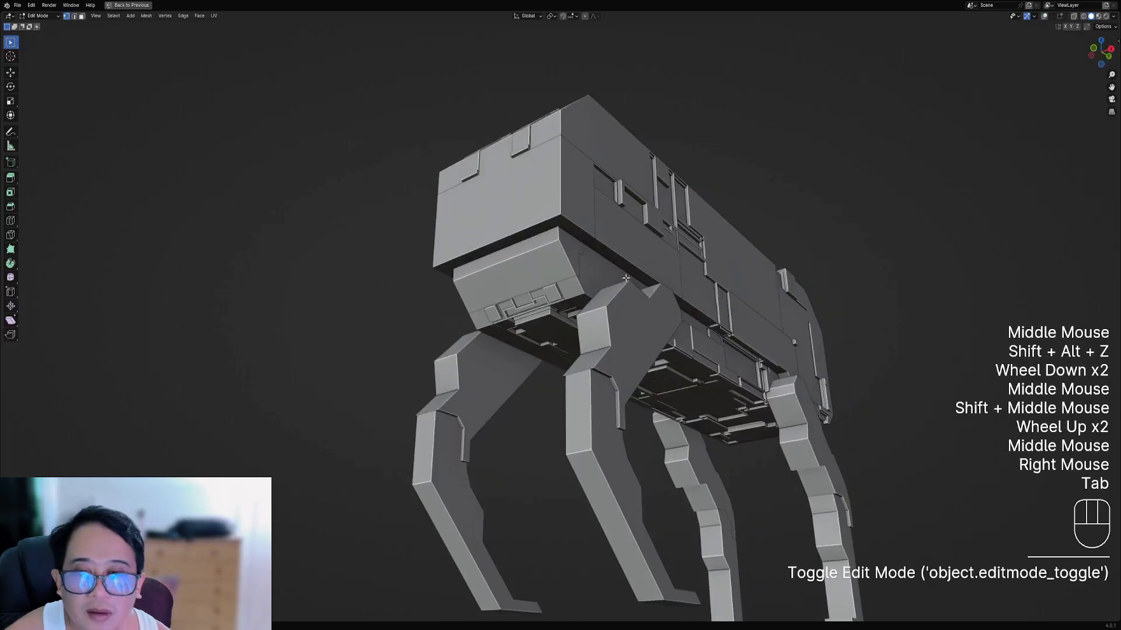
pyautogui.hotkey('shift', 'alt', 'z')
pyautogui.press('Tab')
pyautogui.hotkey('shift', 'q')
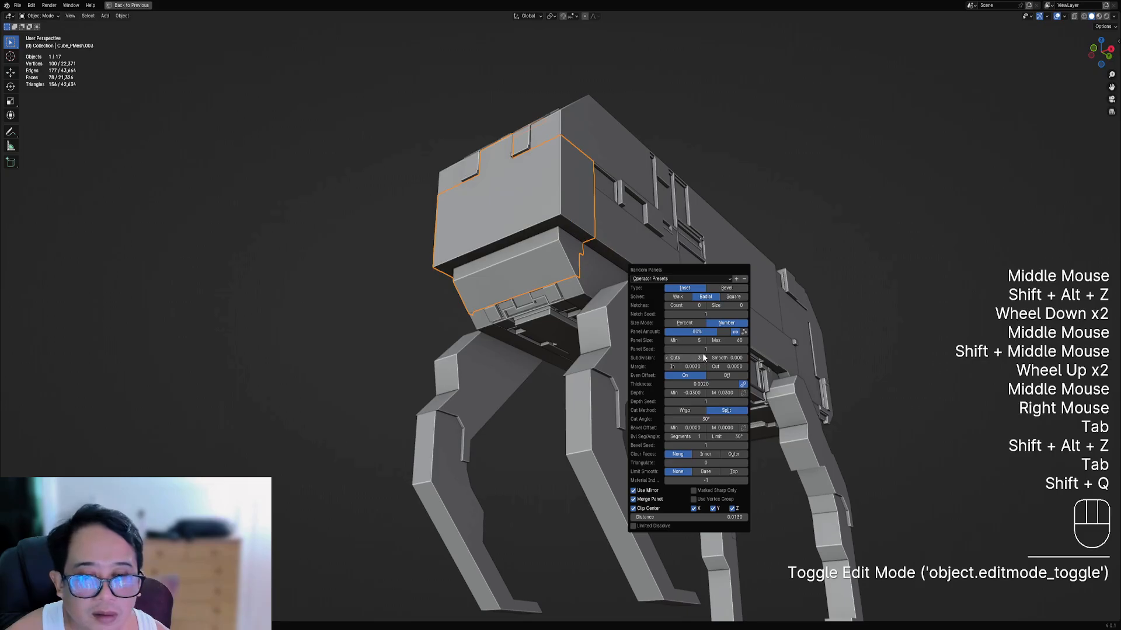
pyautogui.keyDown('ctrl'); pyautogui.scroll(1, 703, 350); pyautogui.keyUp('ctrl')
pyautogui.keyDown('ctrl'); pyautogui.scroll(2, 702, 350); pyautogui.keyUp('ctrl')
pyautogui.scroll(-1, 560, 292)
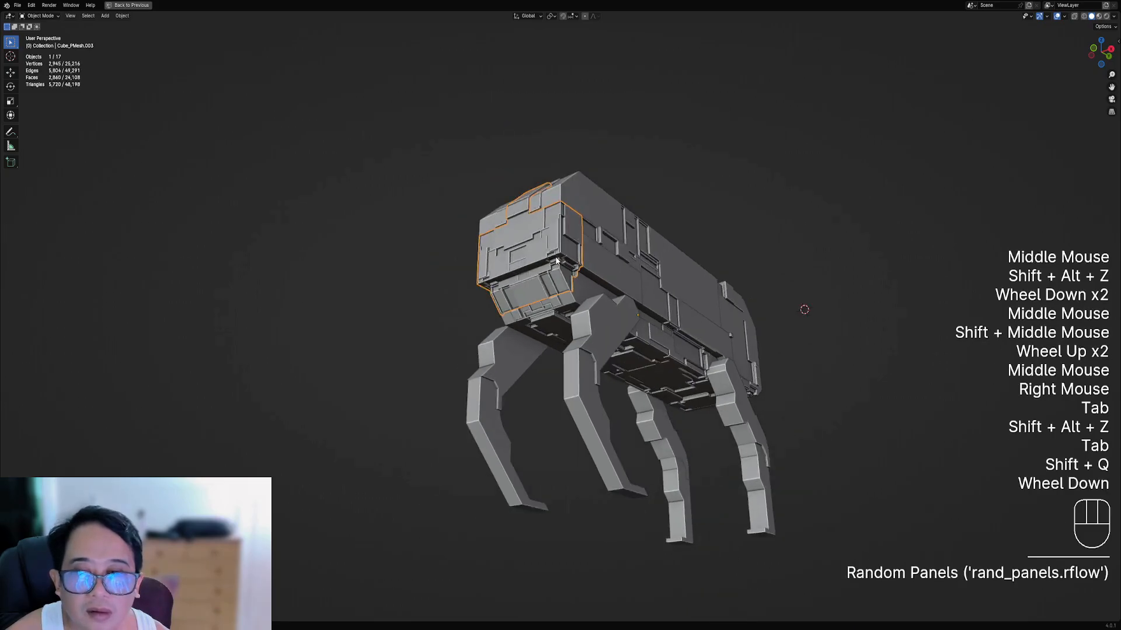
# - Check the new panels on the body's blunt end and along its side without overlays
pyautogui.moveTo(560, 292); pyautogui.dragTo(598, 300, button='middle')
pyautogui.hotkey('shift', 'alt', 'z')
pyautogui.scroll(-1, 537, 290)
pyautogui.scroll(-1, 660, 326)
pyautogui.moveTo(598, 300)
pyautogui.mouseDown(button='middle')
pyautogui.moveTo(636, 308)
pyautogui.moveTo(610, 295)
pyautogui.mouseUp(button='middle')
pyautogui.keyDown('shift'); pyautogui.moveTo(610, 295); pyautogui.dragTo(607, 298, button='middle'); pyautogui.keyUp('shift')
pyautogui.scroll(2, 607, 299)
# - Inspect the large side piece's mesh, and rejoin all the partitioned pieces into one body object with Partition Mesh
pyautogui.rightClick(580, 283)
pyautogui.press('Tab')
pyautogui.hotkey('shift', 'alt', 'z')
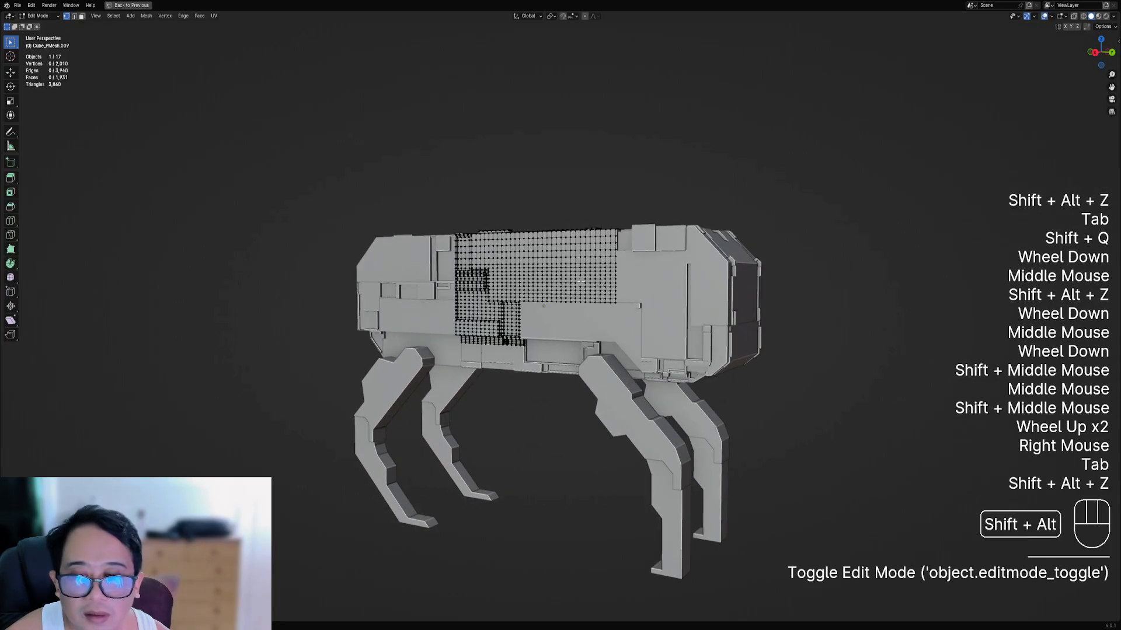
pyautogui.press('Tab')
pyautogui.hotkey('shift', 'q')
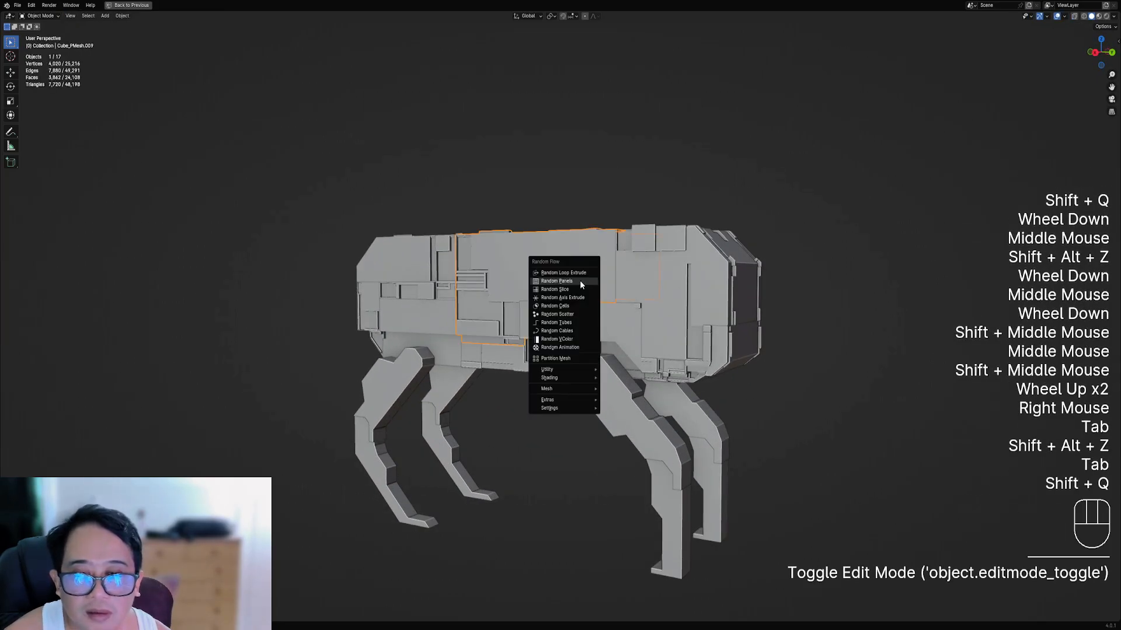
pyautogui.click(575, 358)
# - Delete the faulty overlapping face on the body's side above the leg, and return to Object Mode
pyautogui.moveTo(542, 327); pyautogui.dragTo(514, 310, button='middle')
pyautogui.scroll(2, 513, 310)
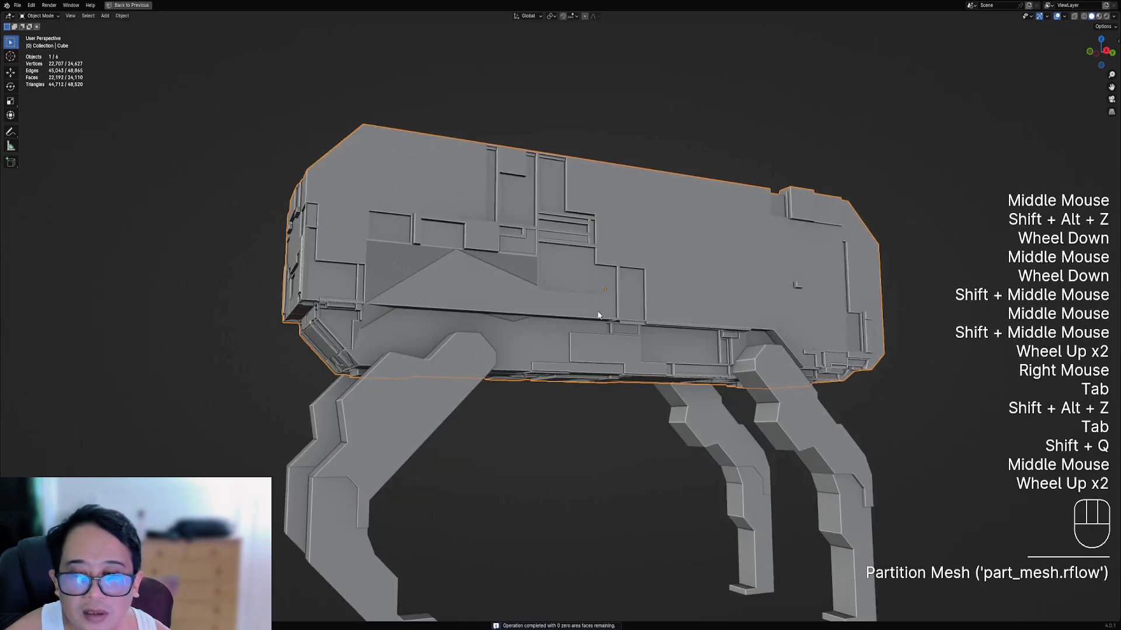
pyautogui.press('Tab')
pyautogui.press('3')
pyautogui.rightClick(427, 270)
pyautogui.press('x')
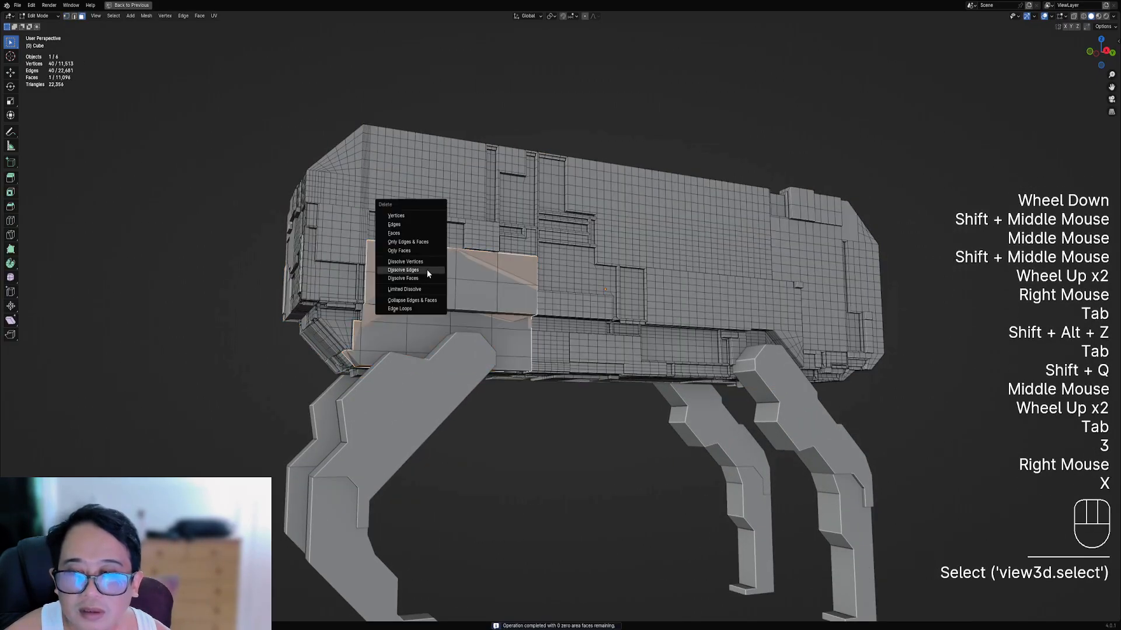
pyautogui.click(427, 269)
pyautogui.scroll(-2, 426, 270)
pyautogui.moveTo(427, 270); pyautogui.dragTo(596, 303, button='middle')
pyautogui.press('Tab')
# - Apply Random VColor to the body with the greyscale preset of value 0.7 to 0.9, limited to Sharp with Mark Sharp enabled
pyautogui.rightClick(569, 293)
pyautogui.hotkey('shift', 'q')
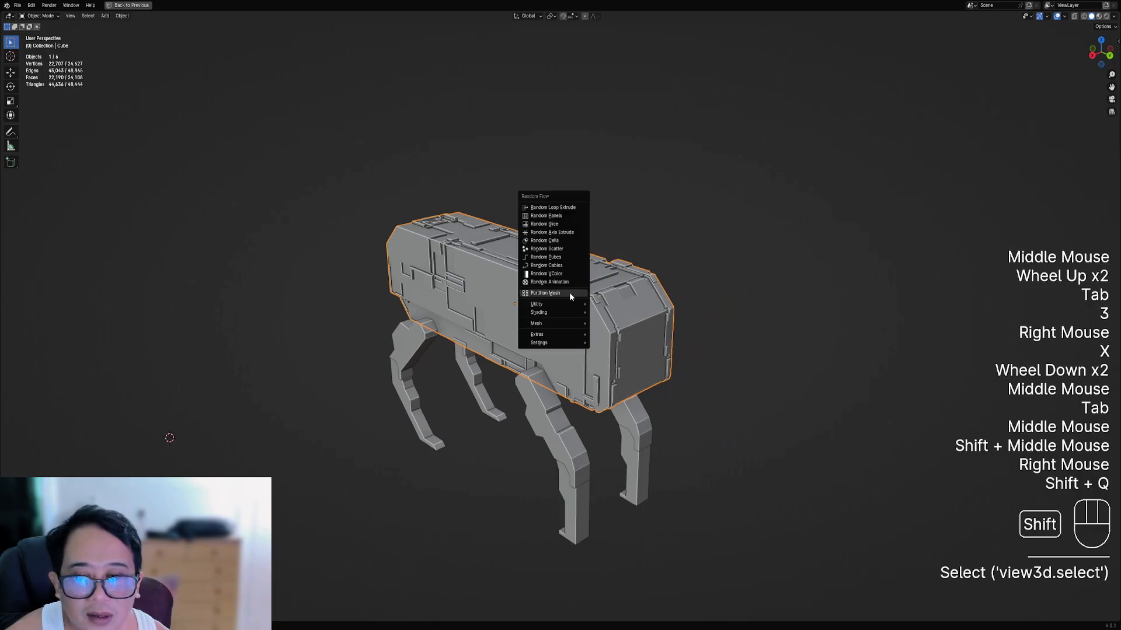
pyautogui.click(562, 273)
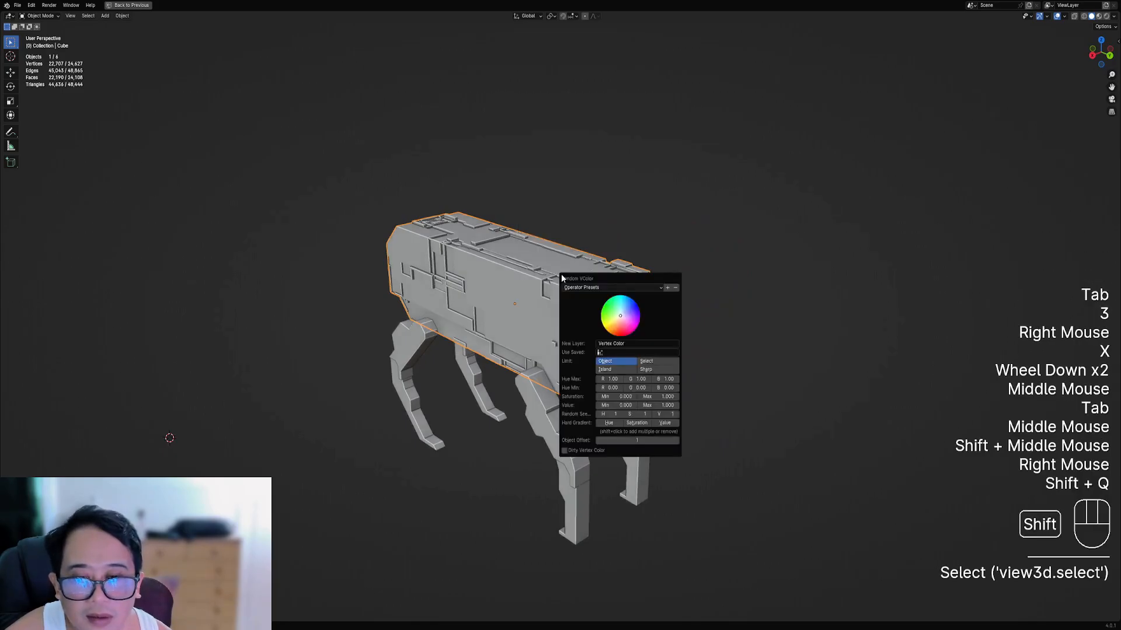
pyautogui.click(597, 288)
pyautogui.click(601, 306)
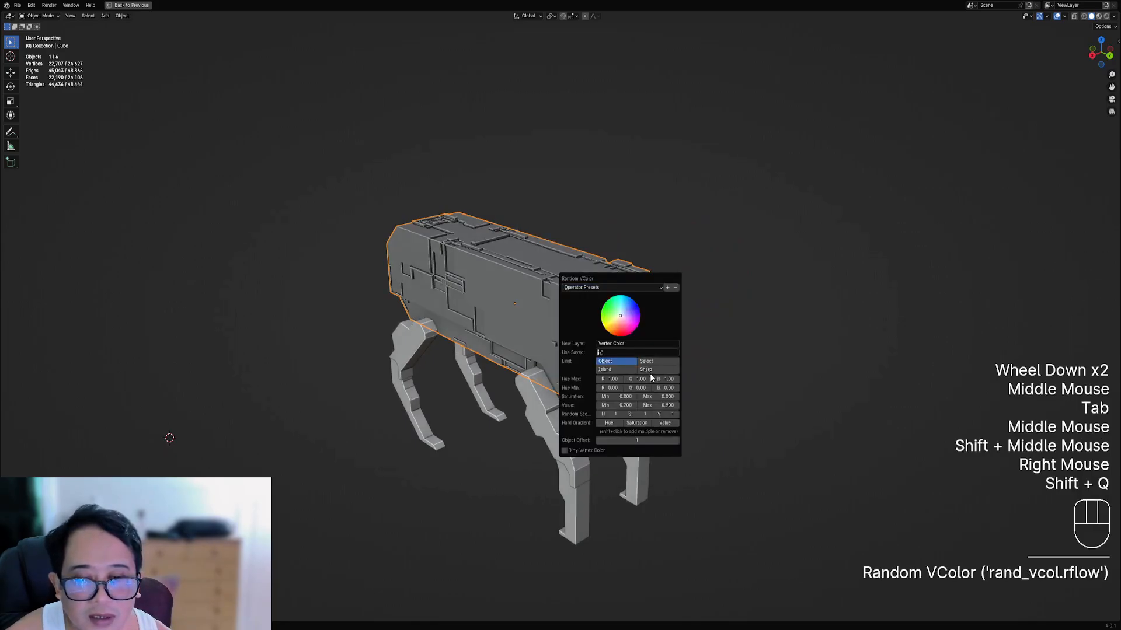
pyautogui.click(645, 369)
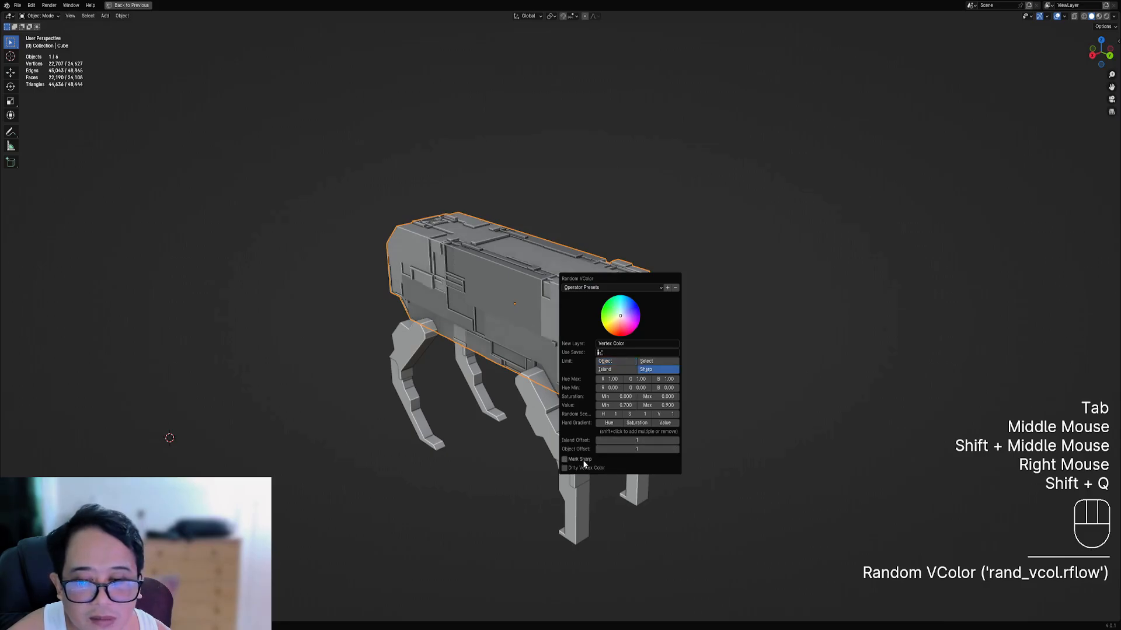
pyautogui.click(584, 462)
# - Enable Dirty Vertex Color for the body's random colors, deselect everything, and save the file
pyautogui.scroll(1, 528, 335)
pyautogui.moveTo(480, 373); pyautogui.dragTo(558, 346, button='middle')
pyautogui.press('F9')
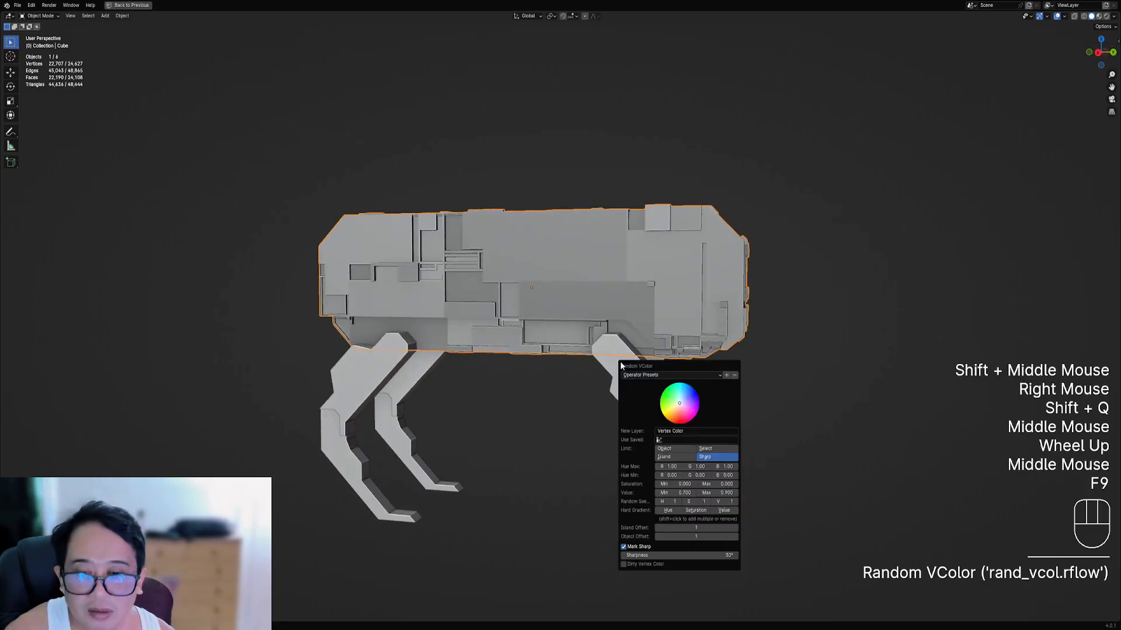
pyautogui.click(659, 565)
pyautogui.scroll(-2, 573, 286)
pyautogui.moveTo(574, 286); pyautogui.dragTo(558, 353, button='middle')
pyautogui.hotkey('alt', 'a')
pyautogui.scroll(2, 532, 339)
pyautogui.scroll(1, 532, 338)
pyautogui.scroll(-2, 590, 365)
pyautogui.hotkey('ctrl', 's')
# - Select all faces of the upper leg piece near the blunt end and add Random Panels with 1 subdivision cut
pyautogui.scroll(1, 558, 353)
pyautogui.rightClick(533, 346)
pyautogui.press('Tab')
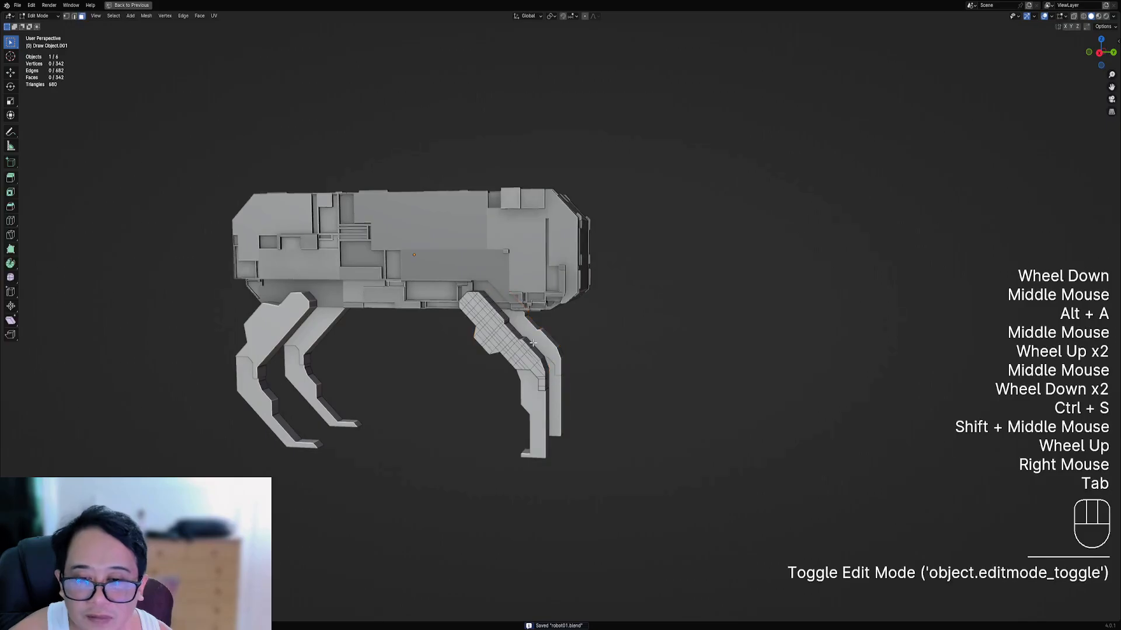
pyautogui.press('a')
pyautogui.press('Tab')
pyautogui.scroll(1, 561, 327)
pyautogui.hotkey('shift', 'q')
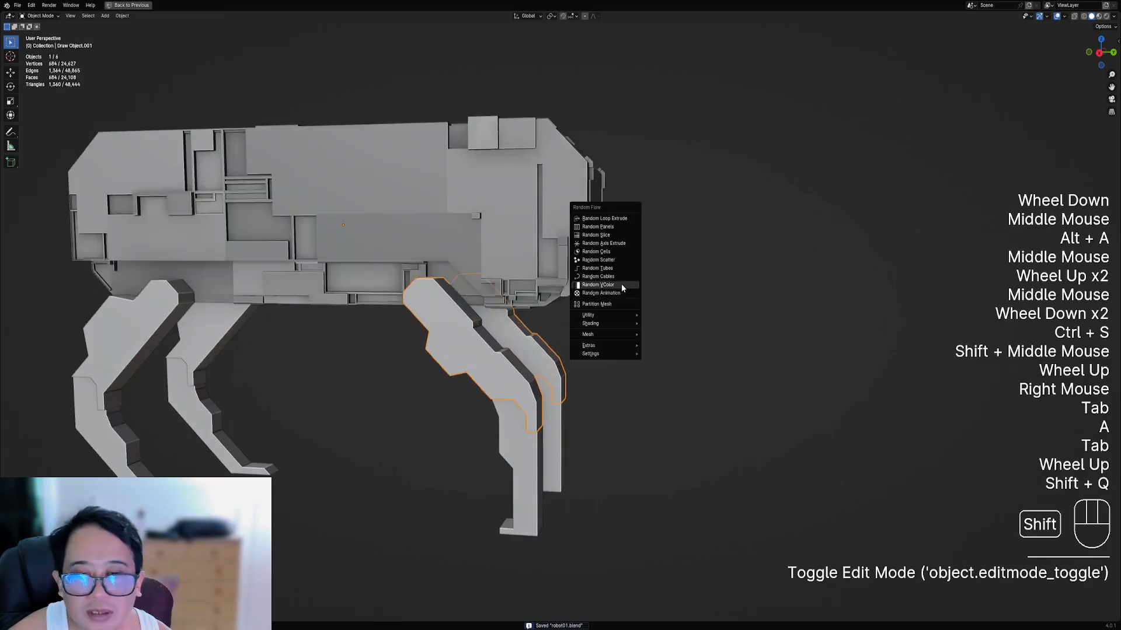
pyautogui.click(618, 227)
pyautogui.keyDown('ctrl'); pyautogui.scroll(1, 674, 319); pyautogui.keyUp('ctrl')
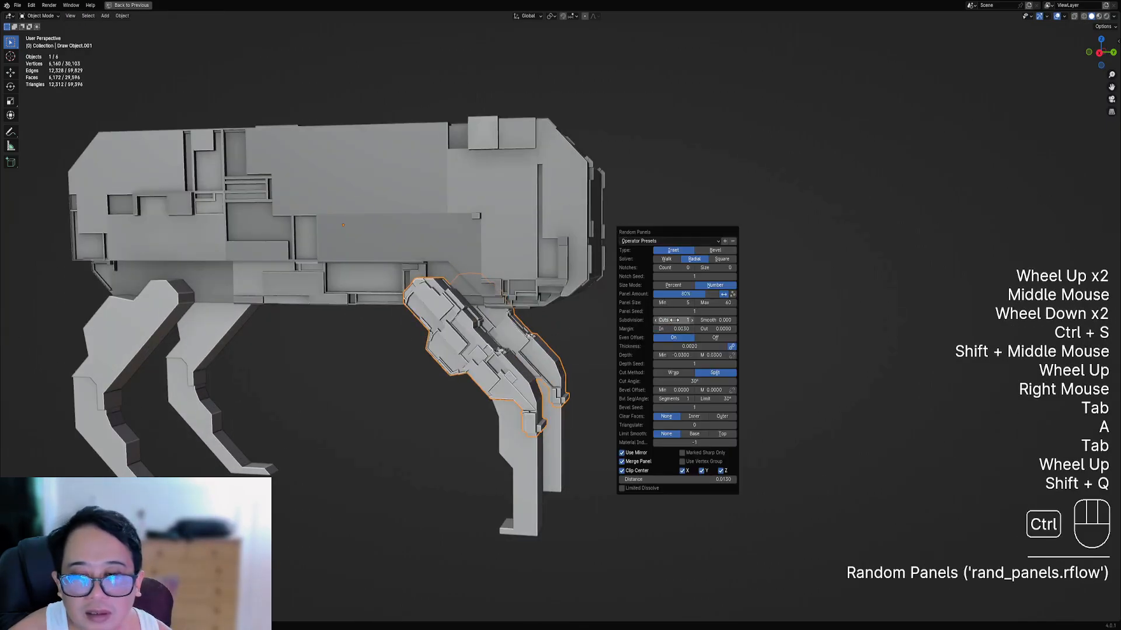
# - Hide the overlays and set the upper leg panels' subdivision cuts to 0 and panel seed to 6
pyautogui.moveTo(604, 344); pyautogui.dragTo(648, 349, button='middle')
pyautogui.hotkey('shift', 'alt', 'z')
pyautogui.moveTo(648, 349)
pyautogui.mouseDown(button='middle')
pyautogui.moveTo(595, 343)
pyautogui.moveTo(710, 344)
pyautogui.moveTo(686, 332)
pyautogui.moveTo(664, 347)
pyautogui.mouseUp(button='middle')
pyautogui.scroll(-1, 710, 344)
pyautogui.scroll(2, 663, 347)
pyautogui.press('F9')
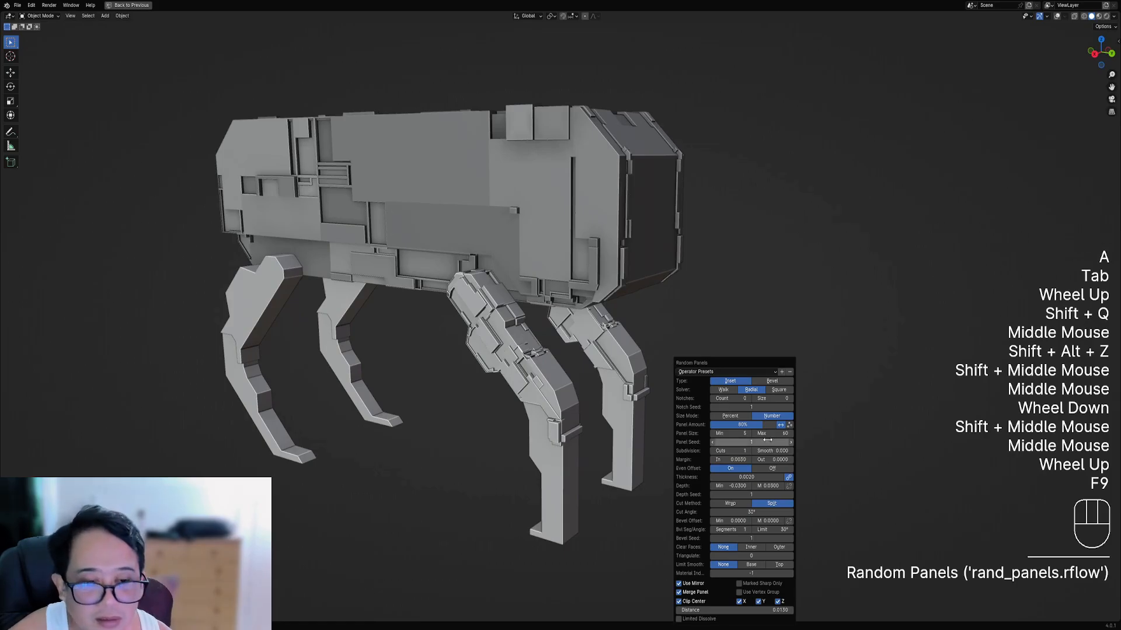
pyautogui.keyDown('ctrl'); pyautogui.scroll(-1, 740, 452); pyautogui.keyUp('ctrl')
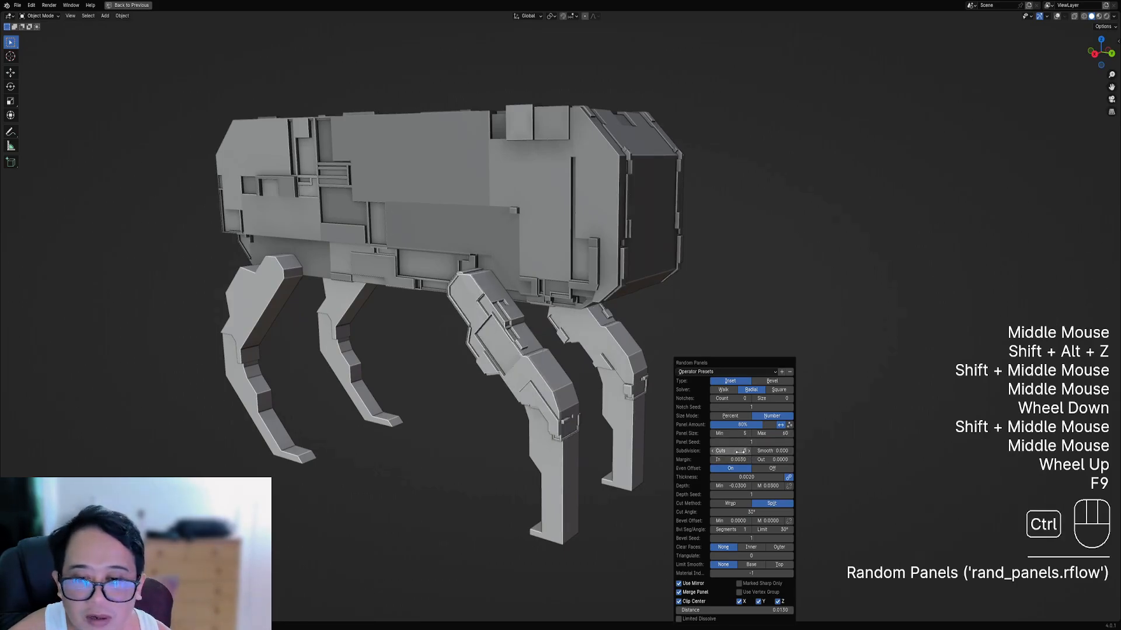
pyautogui.keyDown('ctrl'); pyautogui.scroll(6, 746, 442); pyautogui.keyUp('ctrl')
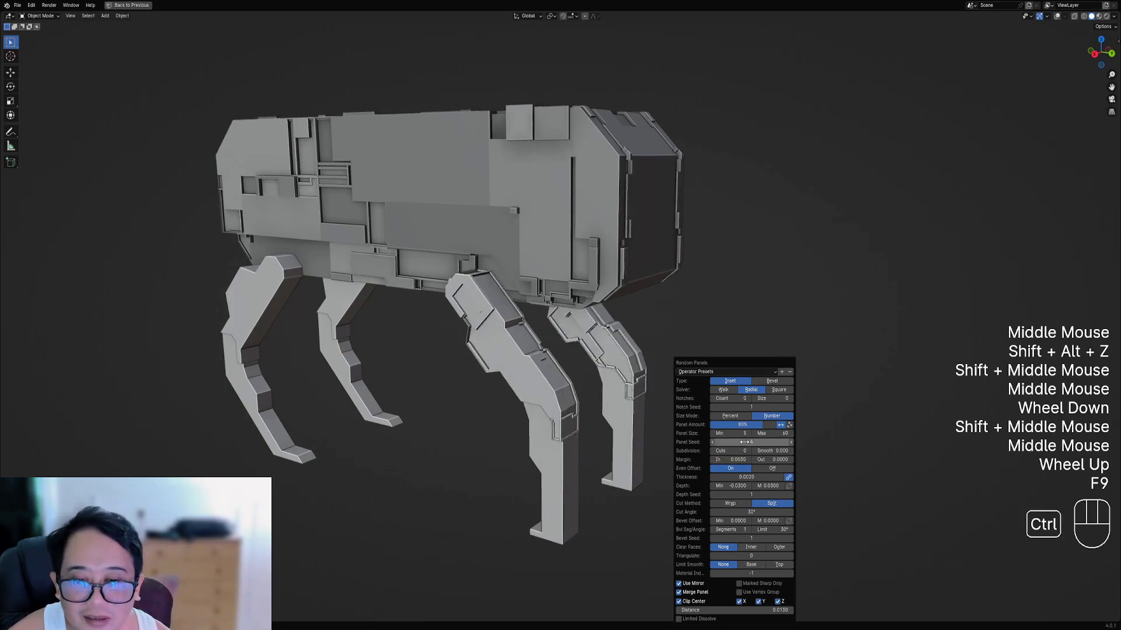
# - Refine the front upper legs' random panels with a maximum panel size of 52, panel seed 7, one subdivision cut and the Split cut method
pyautogui.moveTo(573, 425); pyautogui.dragTo(671, 415, button='middle')
pyautogui.press('F9')
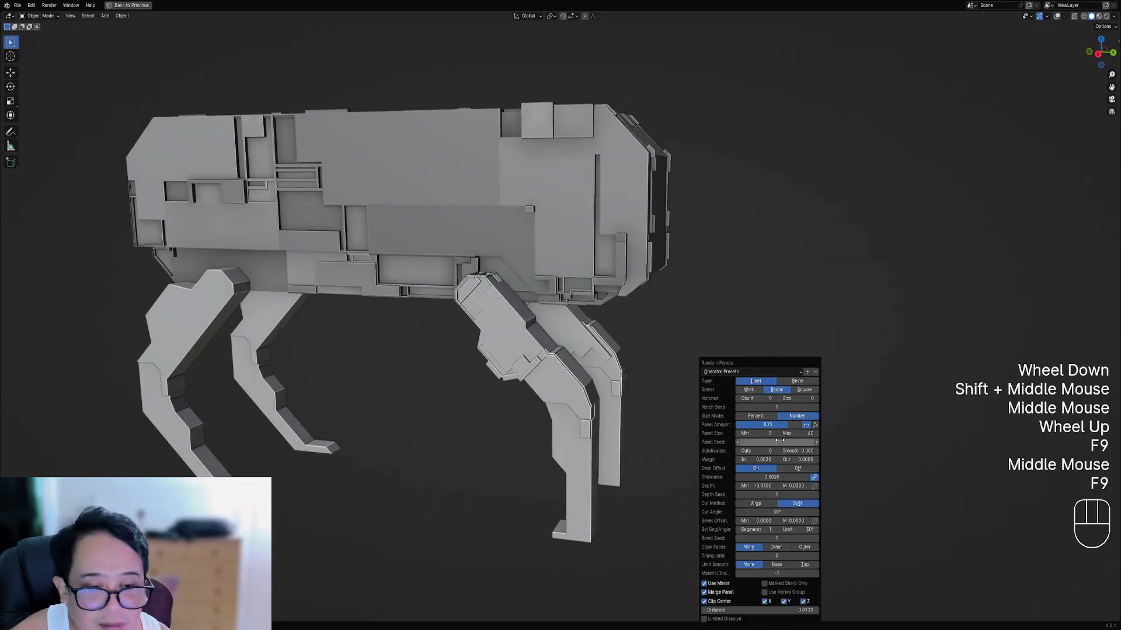
pyautogui.write('2')
pyautogui.press('Return')
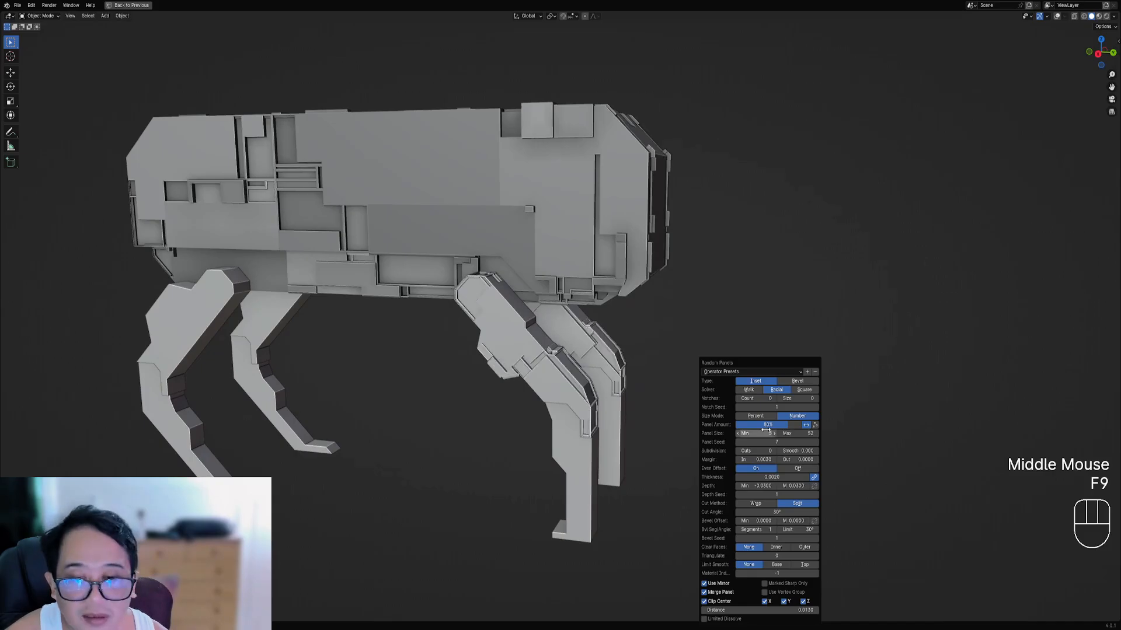
pyautogui.keyDown('ctrl'); pyautogui.scroll(1, 760, 451); pyautogui.keyUp('ctrl')
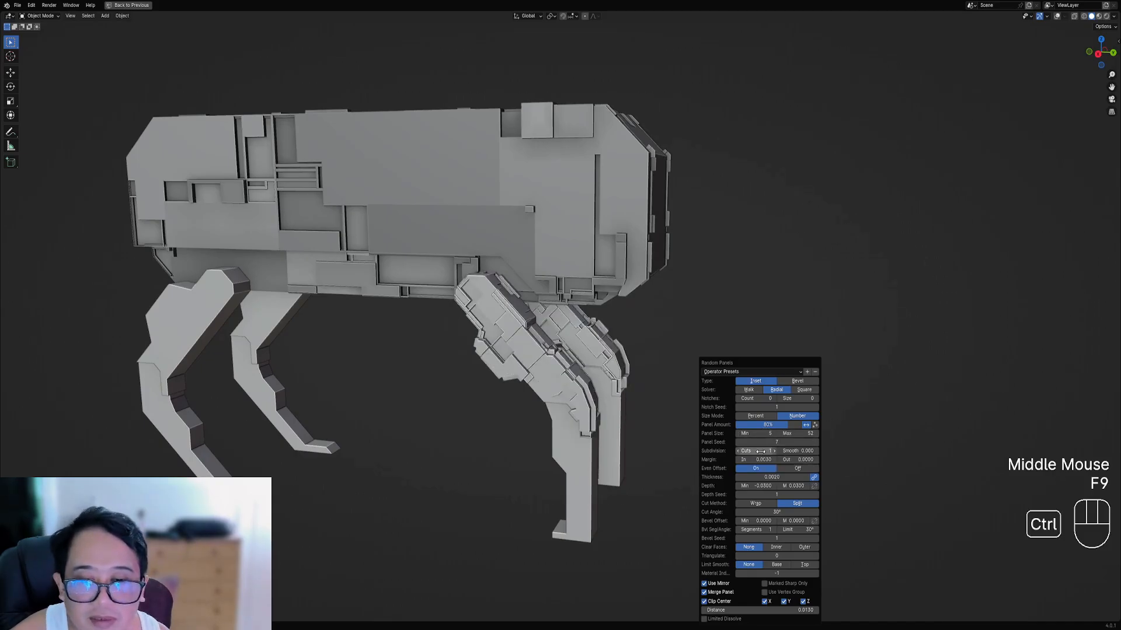
pyautogui.moveTo(689, 373); pyautogui.dragTo(634, 371, button='middle')
pyautogui.scroll(-2, 465, 370)
pyautogui.scroll(2, 634, 371)
pyautogui.press('F9')
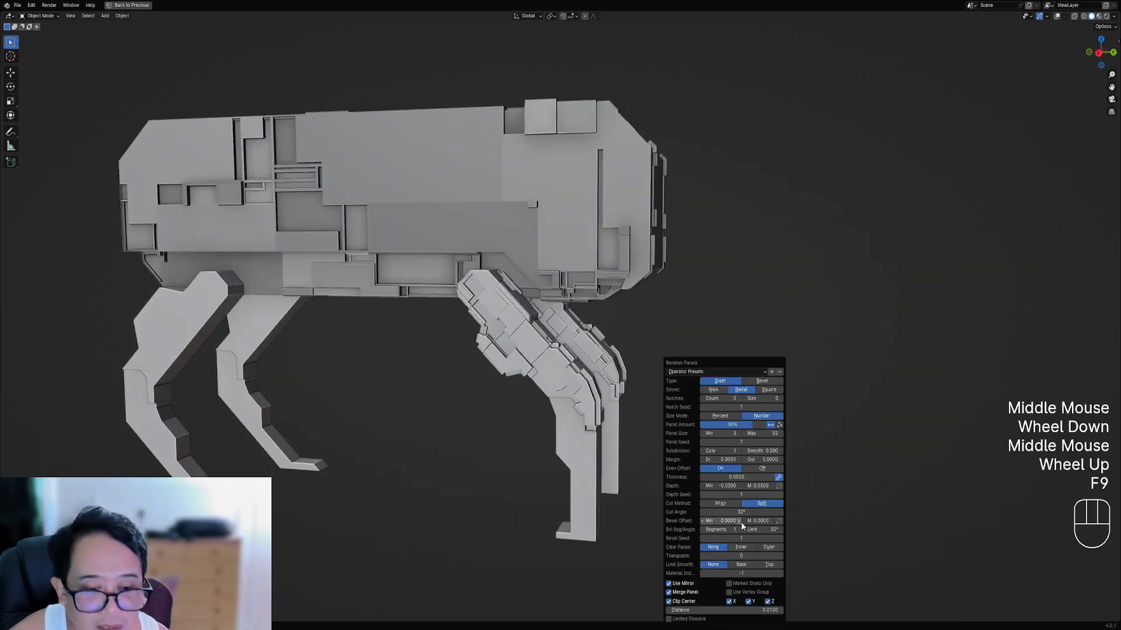
pyautogui.click(733, 503)
pyautogui.click(761, 503)
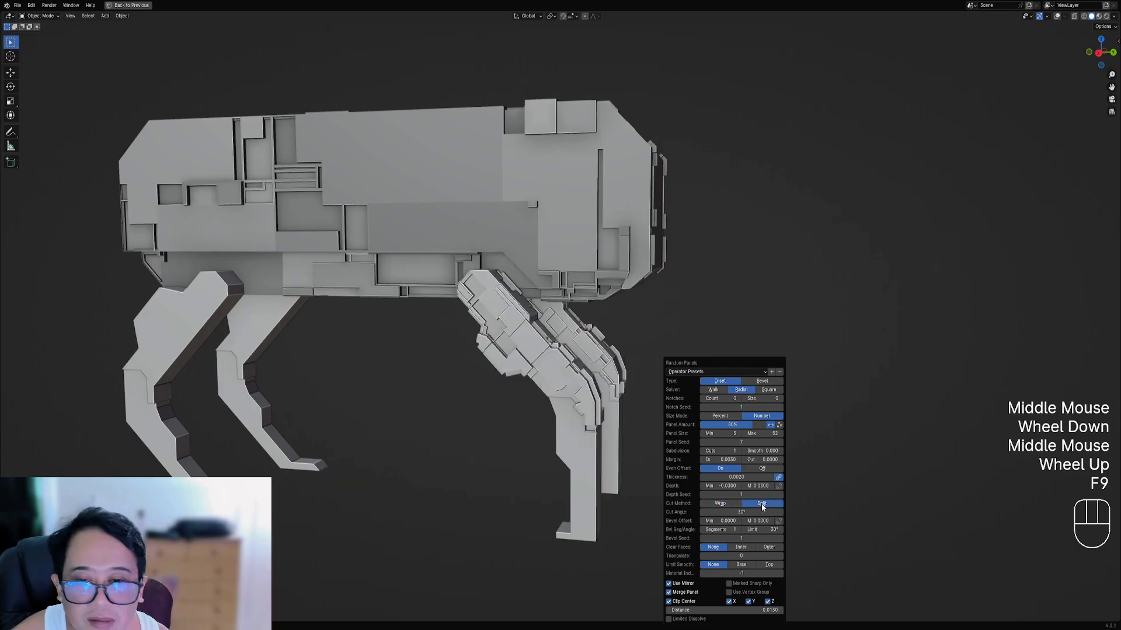
# - Apply Random Panels to all faces of the front lower legs with one subdivision cut
pyautogui.scroll(-2, 586, 422)
pyautogui.moveTo(586, 421); pyautogui.dragTo(608, 344, button='middle')
pyautogui.rightClick(575, 390)
pyautogui.press('Tab')
pyautogui.hotkey('shift', 'alt', 'z')
pyautogui.scroll(1, 608, 344)
pyautogui.press('a')
pyautogui.scroll(1, 608, 344)
pyautogui.press('Tab')
pyautogui.hotkey('shift', 'q')
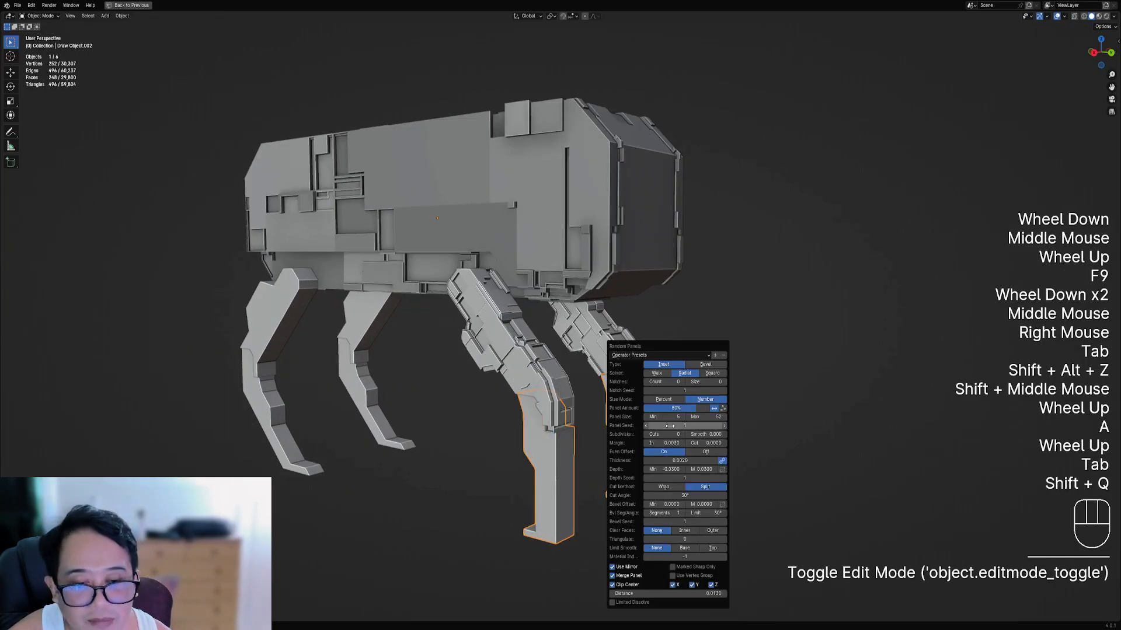
pyautogui.keyDown('ctrl'); pyautogui.scroll(1, 670, 435); pyautogui.keyUp('ctrl')
pyautogui.keyDown('ctrl'); pyautogui.scroll(1, 671, 435); pyautogui.keyUp('ctrl')
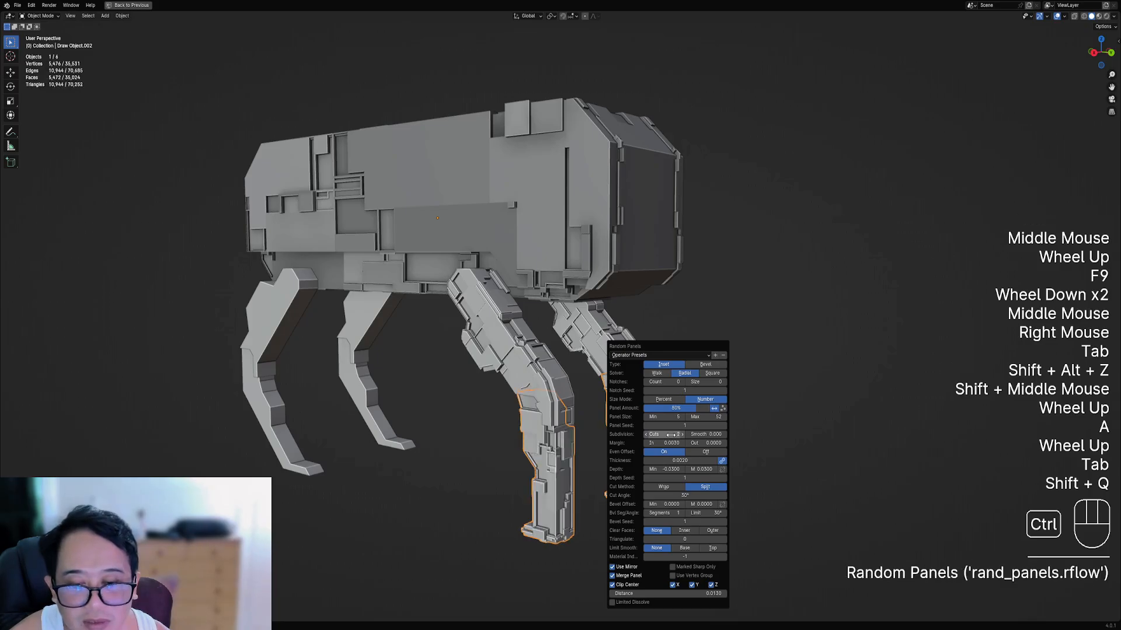
pyautogui.keyDown('ctrl'); pyautogui.scroll(-1, 671, 435); pyautogui.keyUp('ctrl')
# - Apply Random Panels to all faces of the hind upper legs with one subdivision cut and panel seed 3
pyautogui.moveTo(552, 435); pyautogui.dragTo(604, 441, button='middle')
pyautogui.scroll(-1, 603, 441)
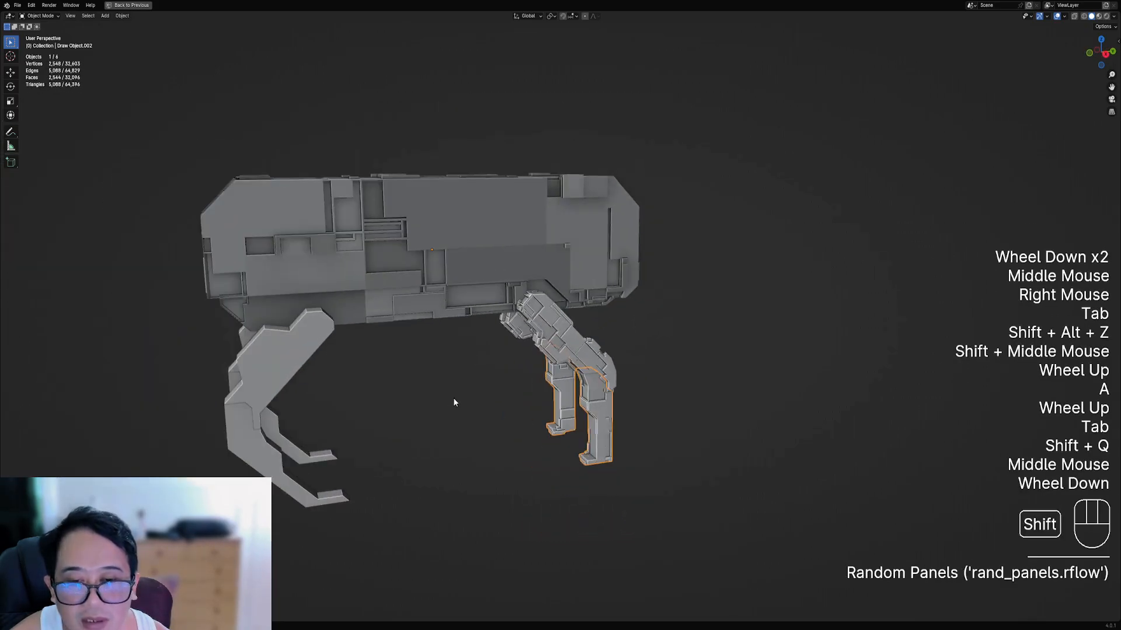
pyautogui.keyDown('shift'); pyautogui.moveTo(455, 400); pyautogui.dragTo(570, 392, button='middle'); pyautogui.keyUp('shift')
pyautogui.hotkey('alt', 'a')
pyautogui.rightClick(525, 366)
pyautogui.hotkey('shift', 'q')
pyautogui.press('Tab')
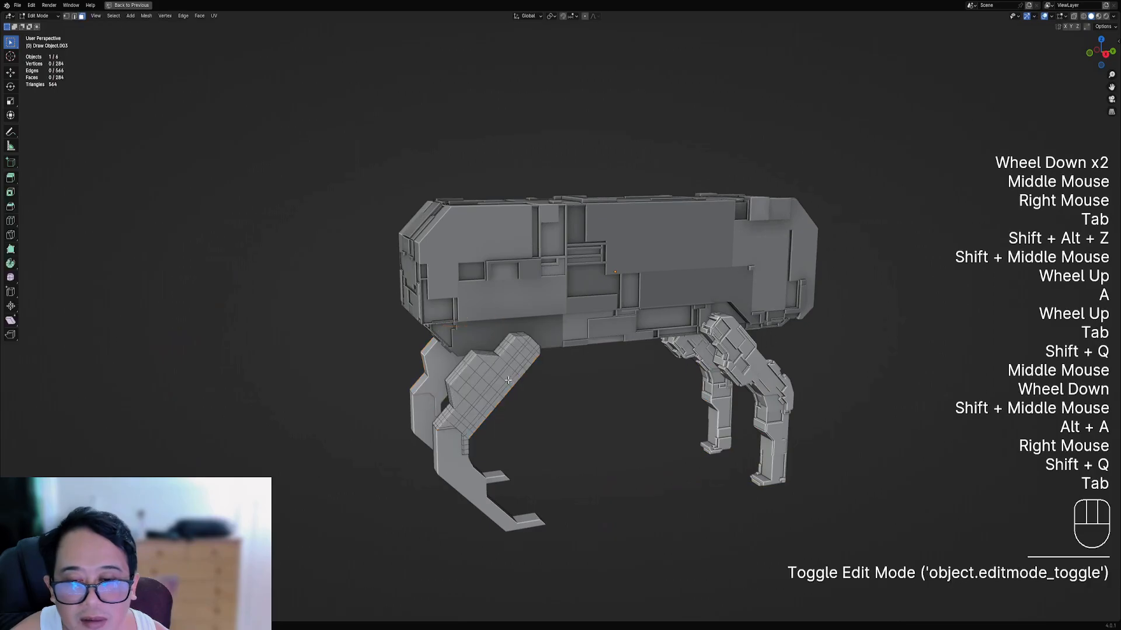
pyautogui.press('a')
pyautogui.press('Tab')
pyautogui.hotkey('shift', 'q')
pyautogui.keyDown('ctrl'); pyautogui.scroll(1, 639, 448); pyautogui.keyUp('ctrl')
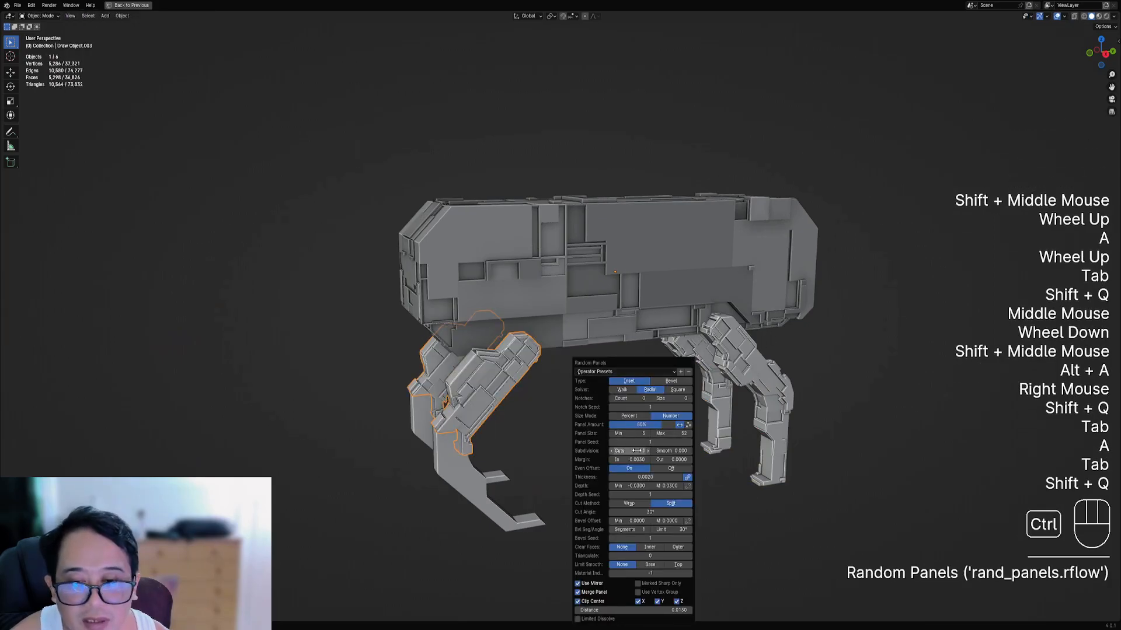
pyautogui.keyDown('ctrl'); pyautogui.scroll(2, 638, 445); pyautogui.keyUp('ctrl')
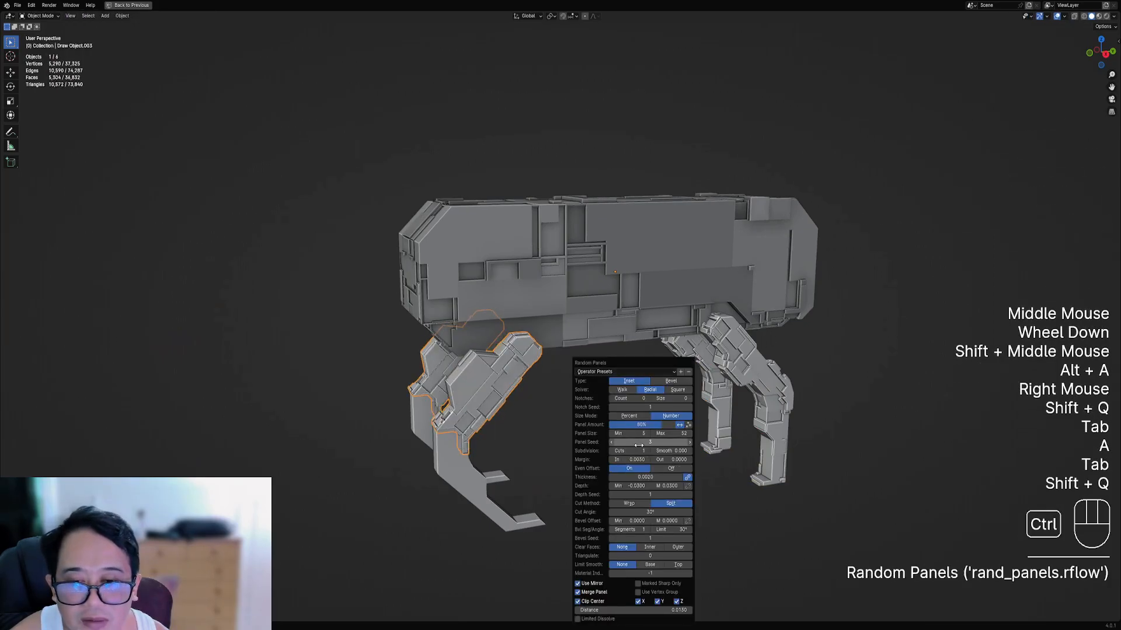
# - Try other Random Panels variations on the hind upper legs
pyautogui.moveTo(572, 409); pyautogui.dragTo(614, 370, button='middle')
pyautogui.scroll(2, 603, 388)
pyautogui.scroll(-2, 603, 405)
pyautogui.press('F9')
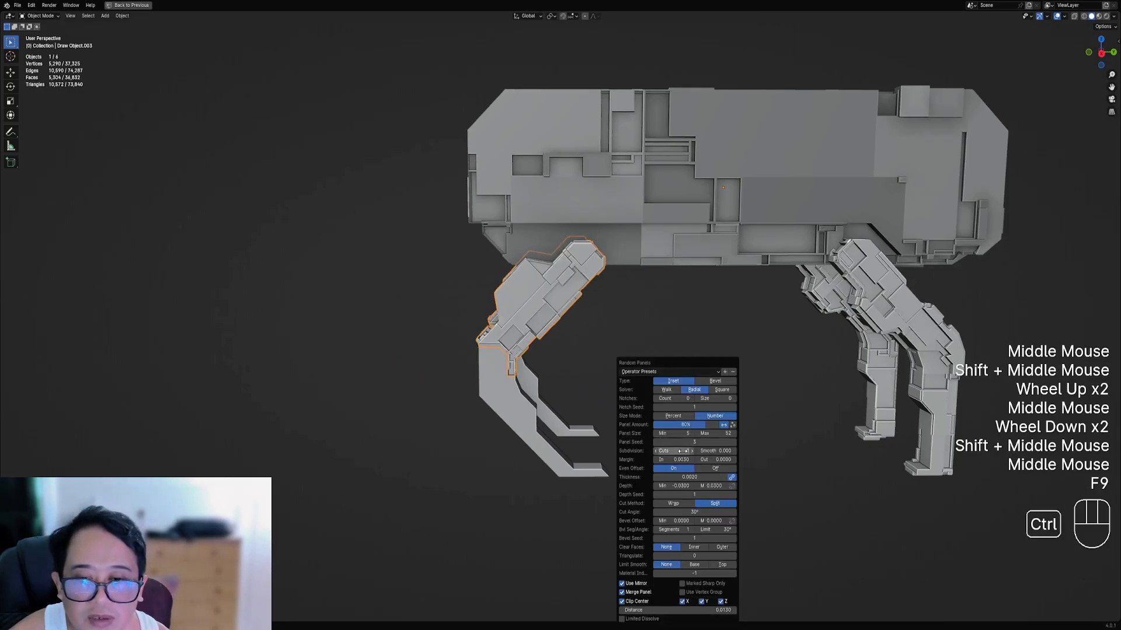
pyautogui.keyDown('ctrl'); pyautogui.scroll(1, 683, 451); pyautogui.keyUp('ctrl')
pyautogui.keyDown('ctrl'); pyautogui.scroll(-1, 682, 451); pyautogui.keyUp('ctrl')
pyautogui.keyDown('ctrl'); pyautogui.scroll(1, 690, 443); pyautogui.keyUp('ctrl')
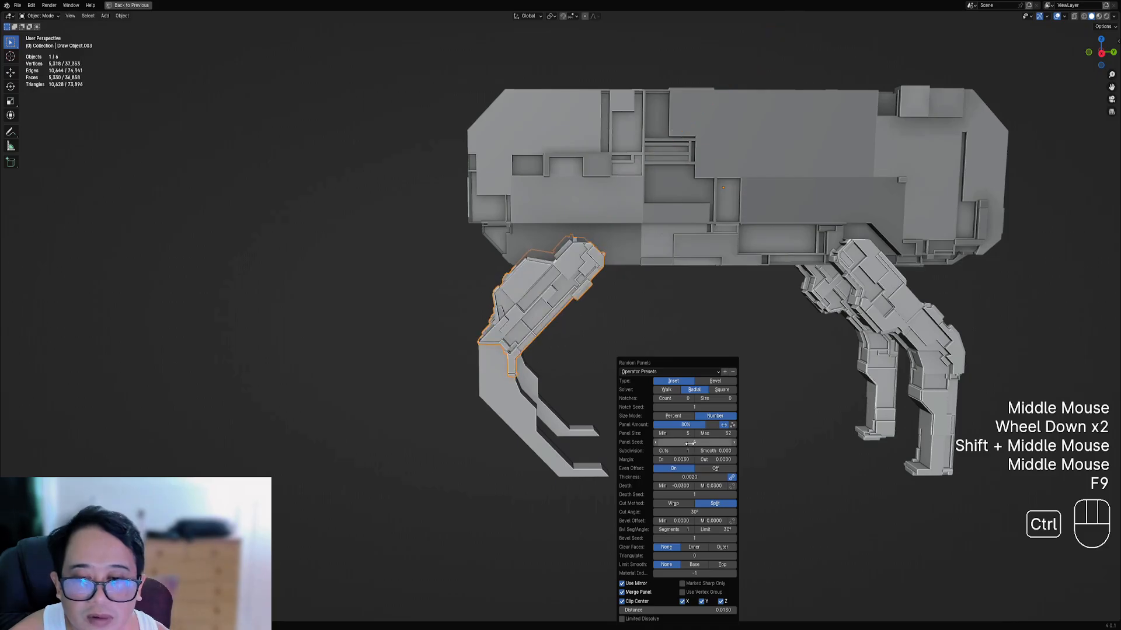
pyautogui.keyDown('ctrl'); pyautogui.scroll(2, 690, 443); pyautogui.keyUp('ctrl')
# - Enable Show Usage Info in the Random Flow settings and display the add-on's usage information
pyautogui.hotkey('shift', 'q')
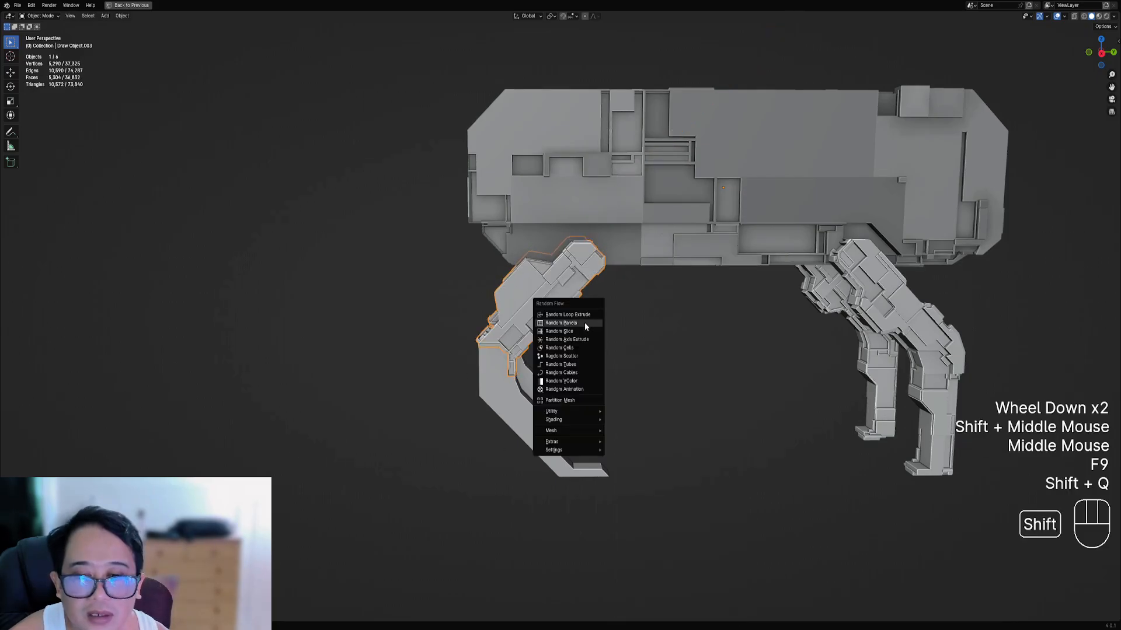
pyautogui.moveTo(566, 452)
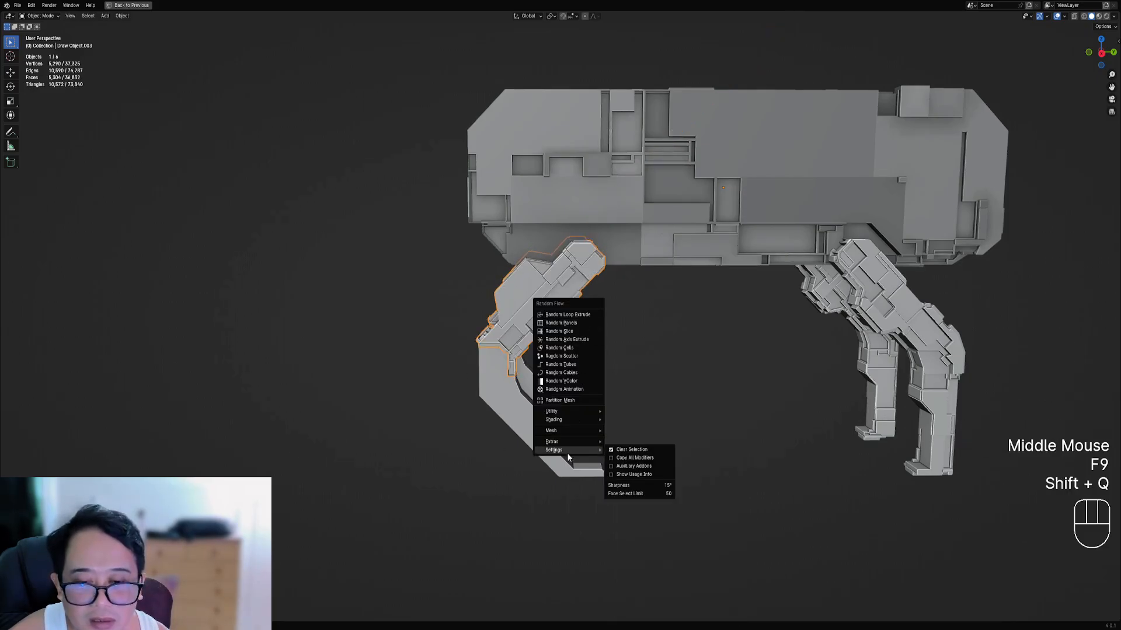
pyautogui.click(642, 474)
pyautogui.hotkey('shift', 'q')
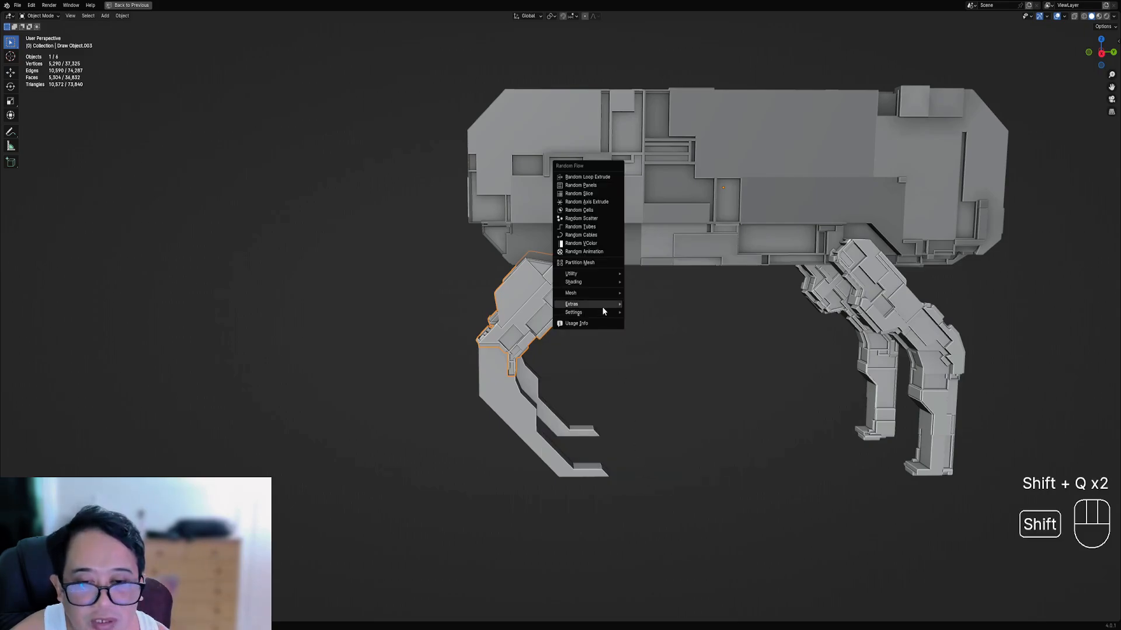
pyautogui.click(600, 324)
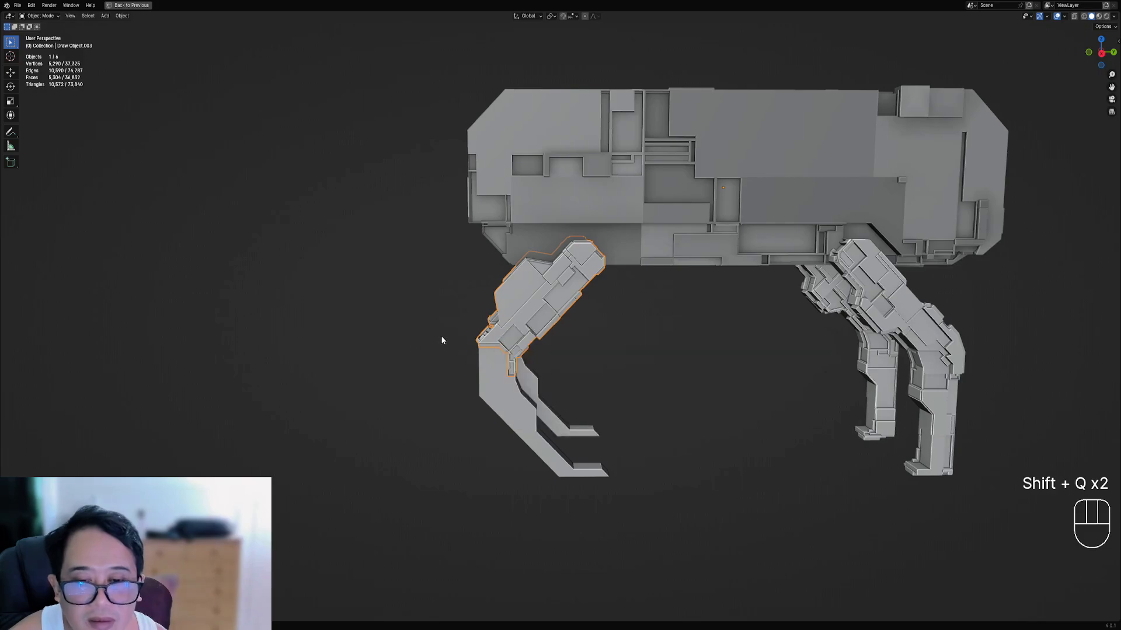
pyautogui.hotkey('shift', 'q')
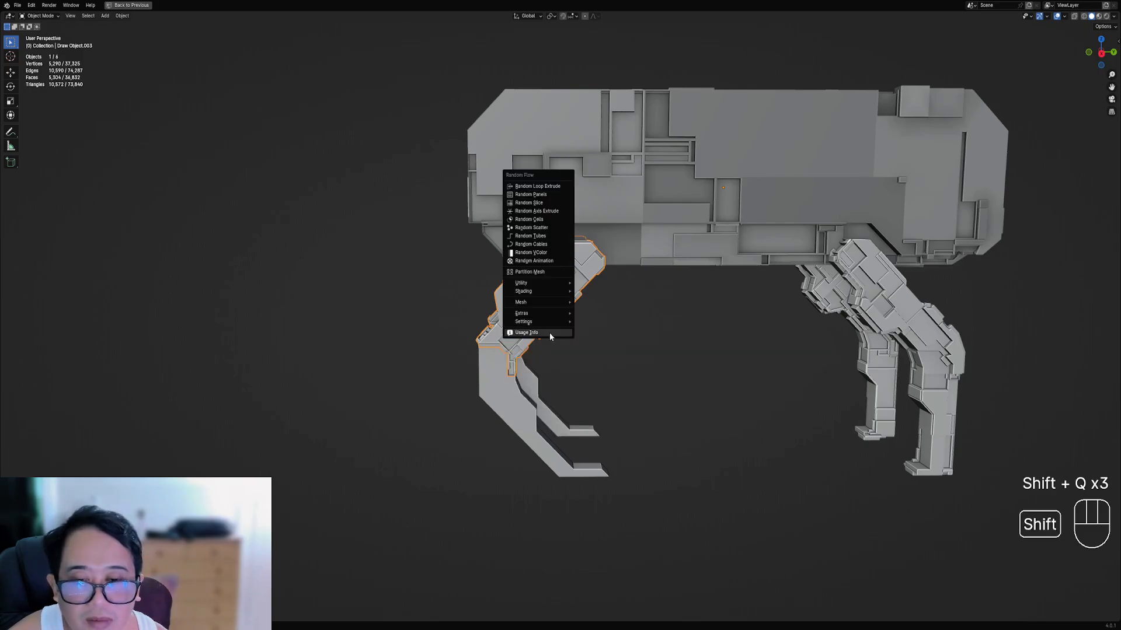
pyautogui.click(548, 333)
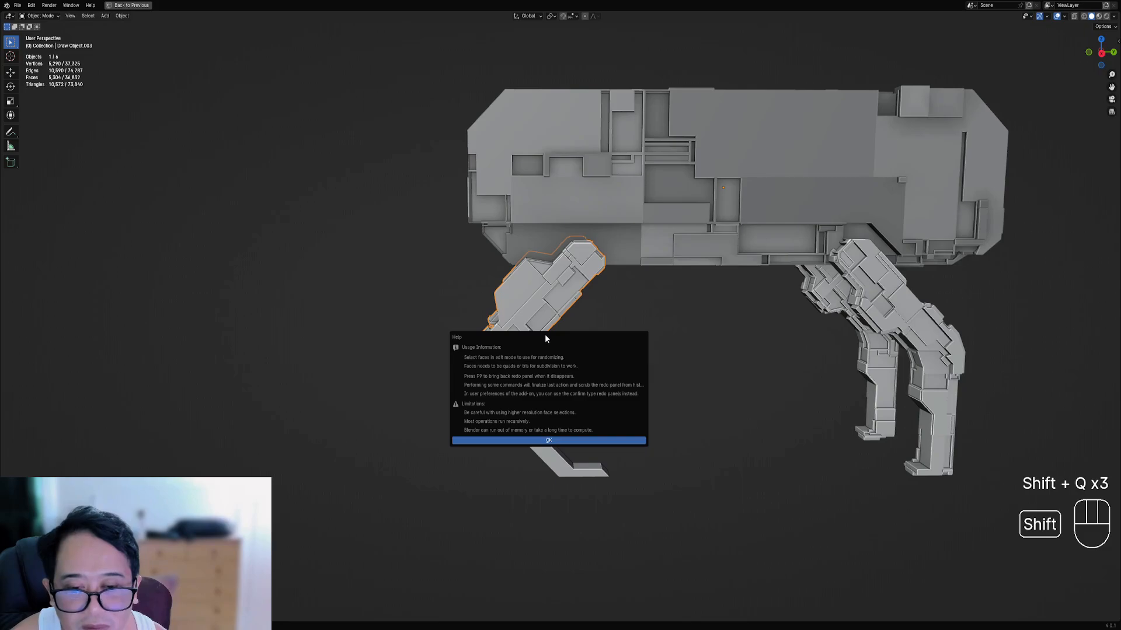
# - Disable Show Usage Info in the Random Flow settings
pyautogui.hotkey('shift', 'q')
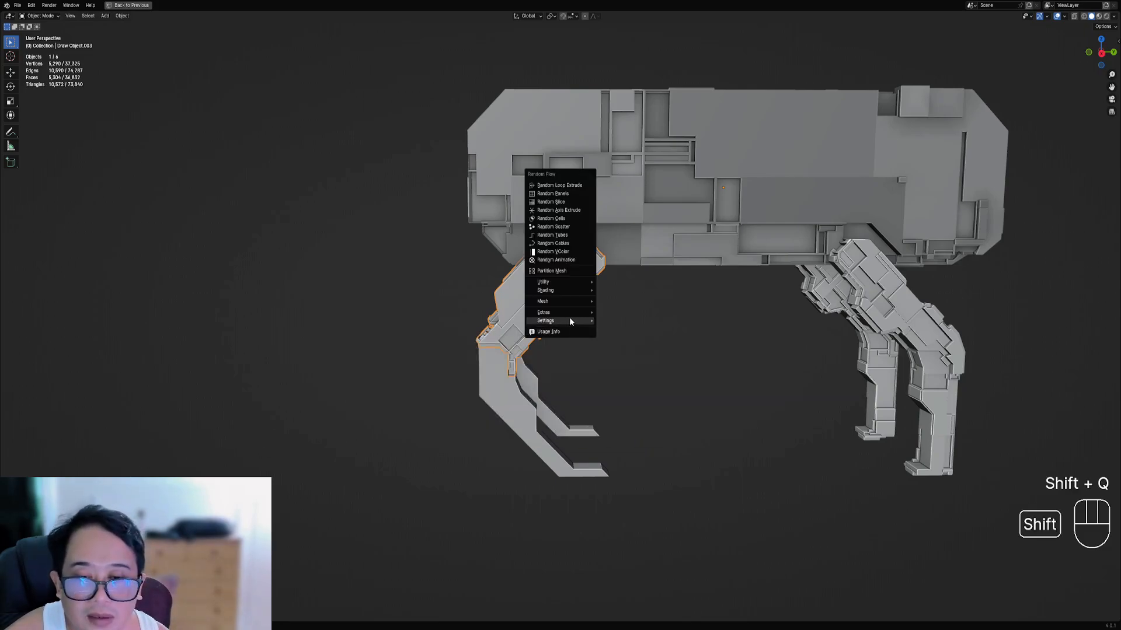
pyautogui.moveTo(570, 321)
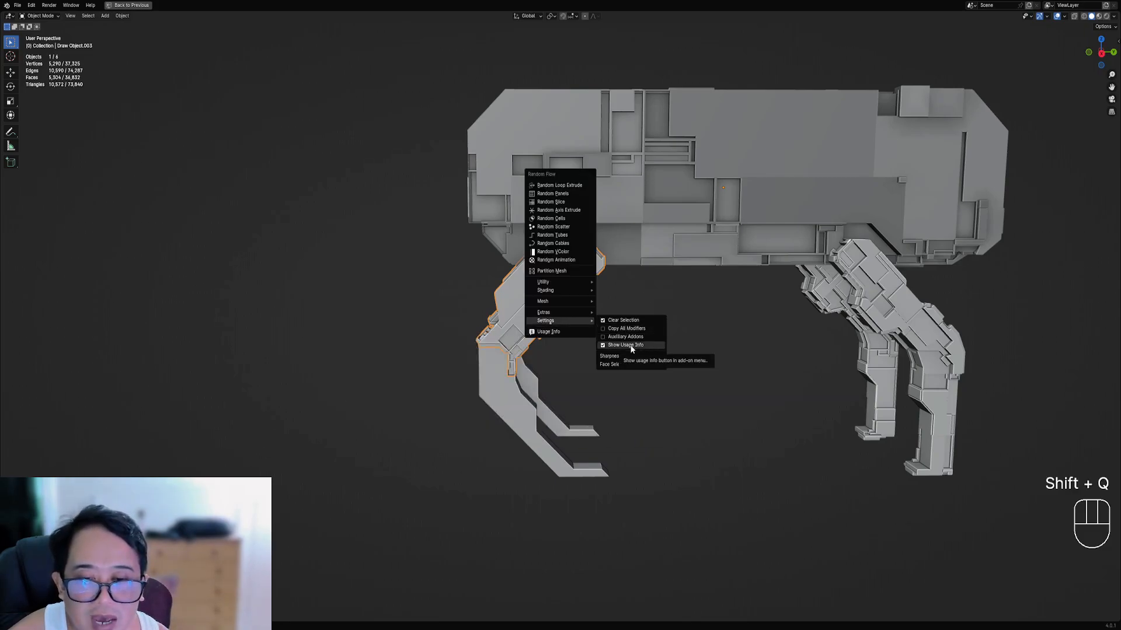
pyautogui.hotkey('shift', 'q')
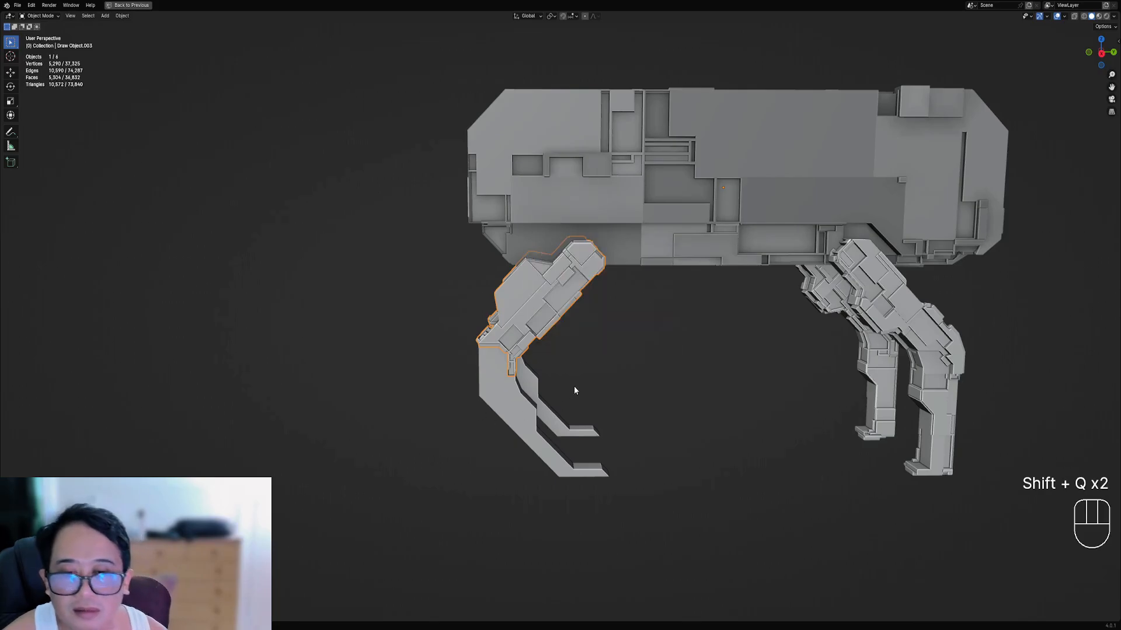
# - Apply Random Panels to all faces of the hind lower legs with one subdivision cut and panel seed 5
pyautogui.moveTo(573, 387); pyautogui.dragTo(552, 388, button='middle')
pyautogui.hotkey('alt', 'a')
pyautogui.rightClick(551, 388)
pyautogui.press('Tab')
pyautogui.press('a')
pyautogui.press('Tab')
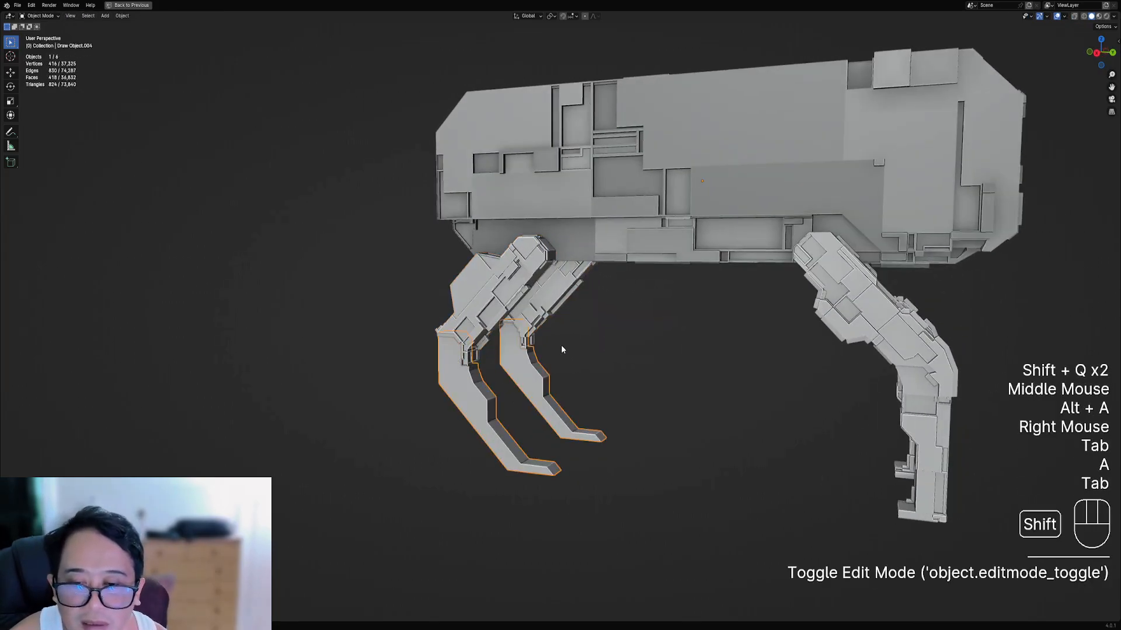
pyautogui.hotkey('shift', 'q')
pyautogui.moveTo(550, 322)
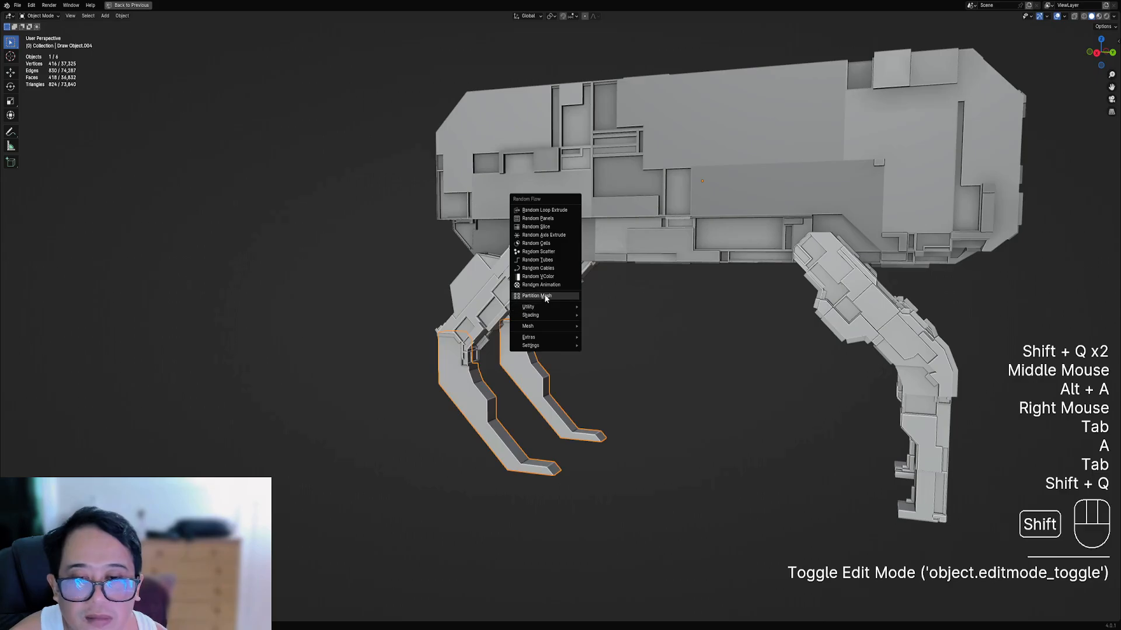
pyautogui.click(537, 219)
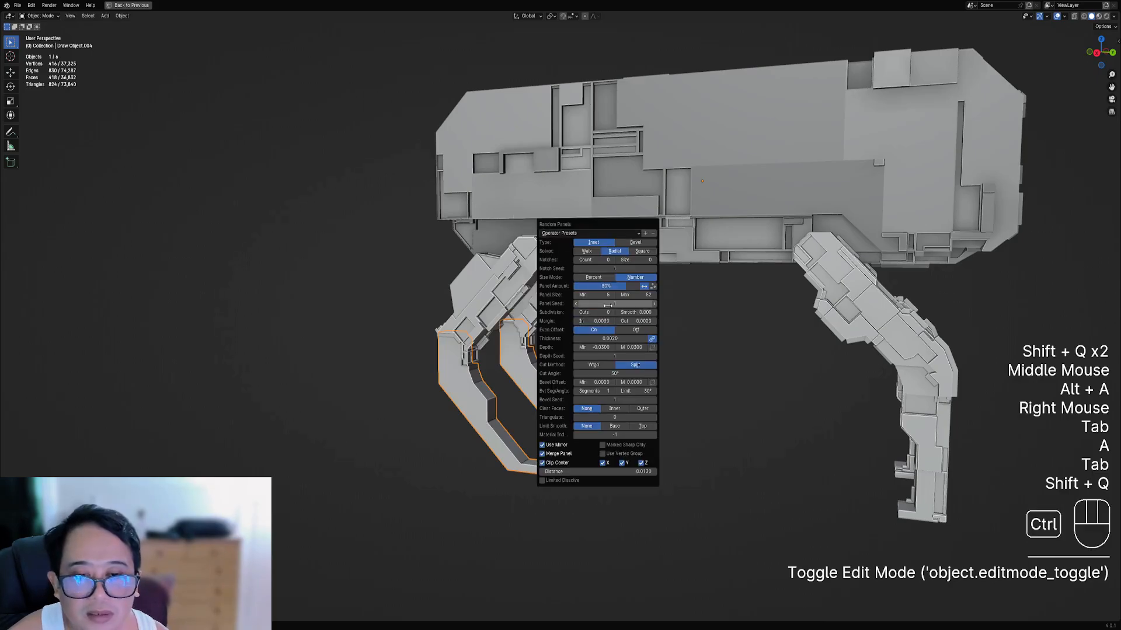
pyautogui.keyDown('ctrl'); pyautogui.scroll(1, 606, 306); pyautogui.keyUp('ctrl')
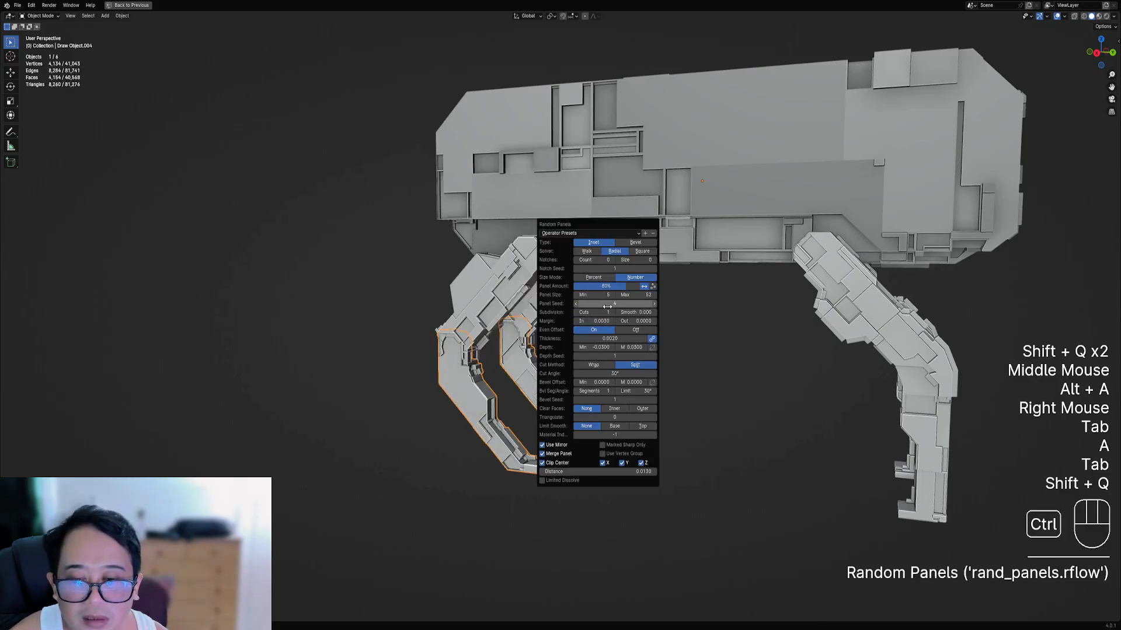
pyautogui.keyDown('ctrl'); pyautogui.scroll(4, 608, 306); pyautogui.keyUp('ctrl')
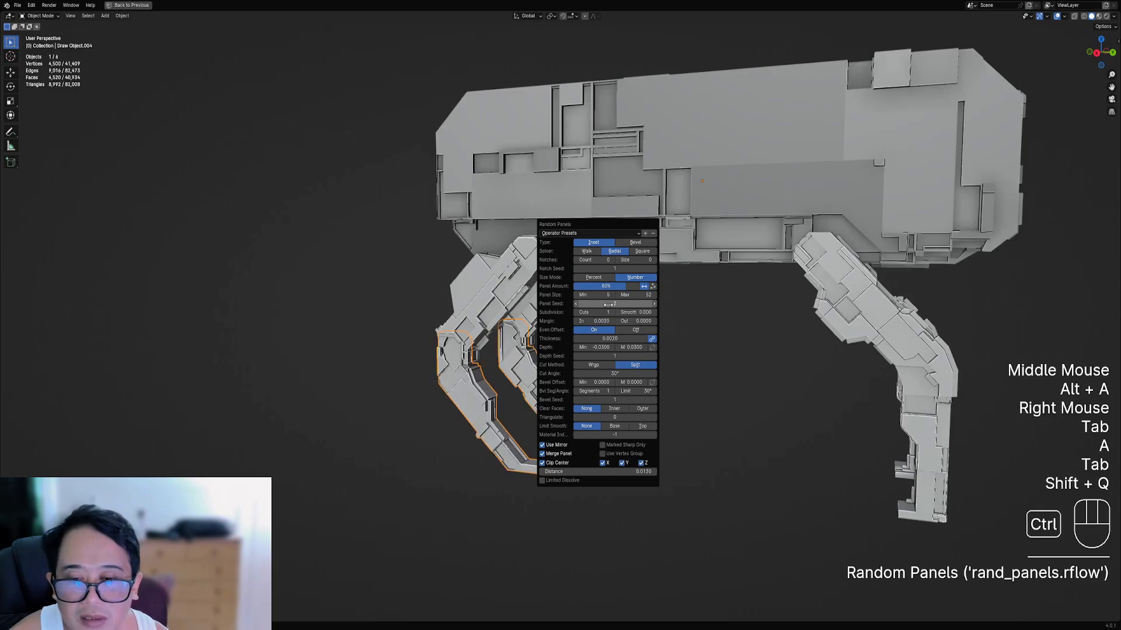
# - Set the Random Panels panel seed on the hind lower legs to 27
pyautogui.moveTo(573, 408); pyautogui.dragTo(530, 413, button='middle')
pyautogui.keyDown('shift'); pyautogui.moveTo(530, 413); pyautogui.dragTo(567, 392, button='middle'); pyautogui.keyUp('shift')
pyautogui.hotkey('shift', 'alt', 'z')
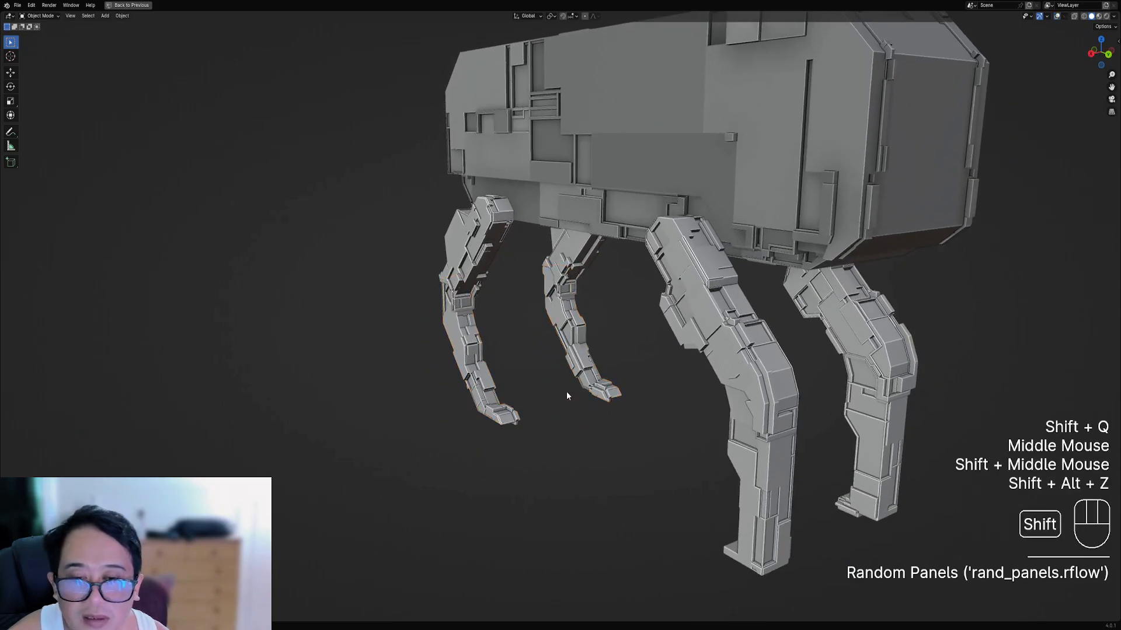
pyautogui.press('F9')
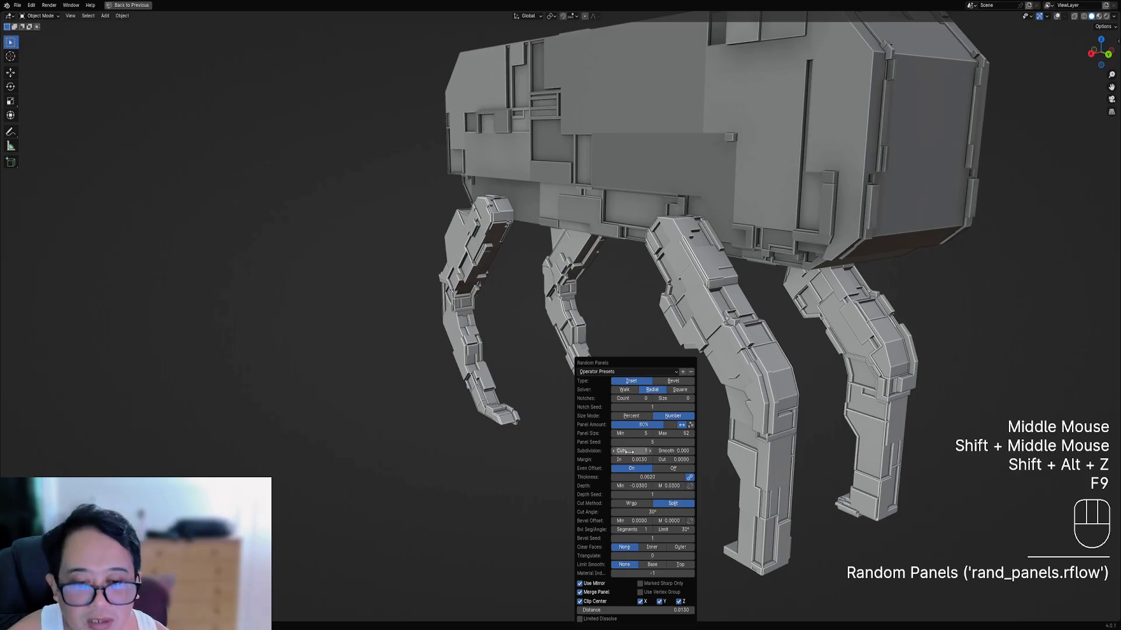
pyautogui.keyDown('ctrl'); pyautogui.scroll(4, 649, 443); pyautogui.keyUp('ctrl')
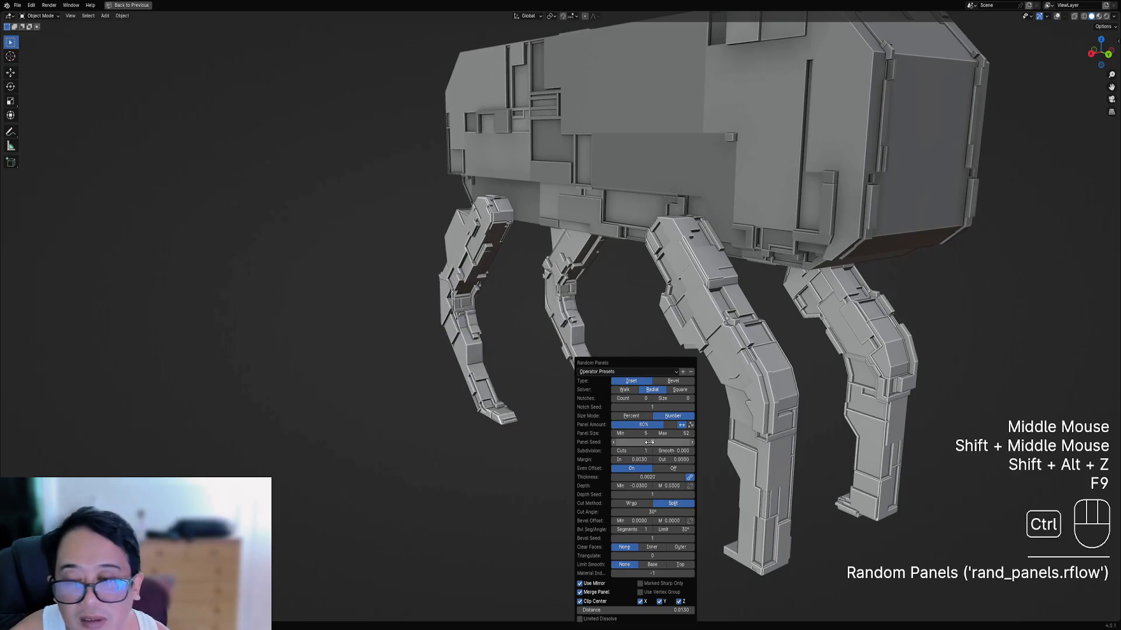
pyautogui.keyDown('ctrl'); pyautogui.scroll(2, 649, 442); pyautogui.keyUp('ctrl')
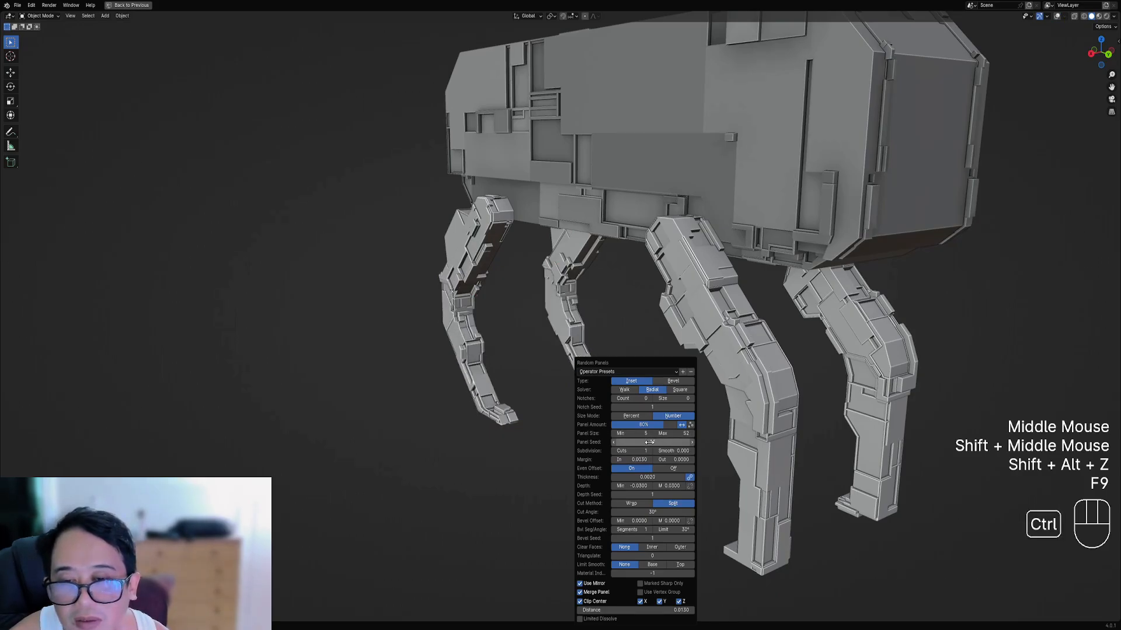
pyautogui.moveTo(424, 423); pyautogui.dragTo(468, 407, button='middle')
pyautogui.press('F9')
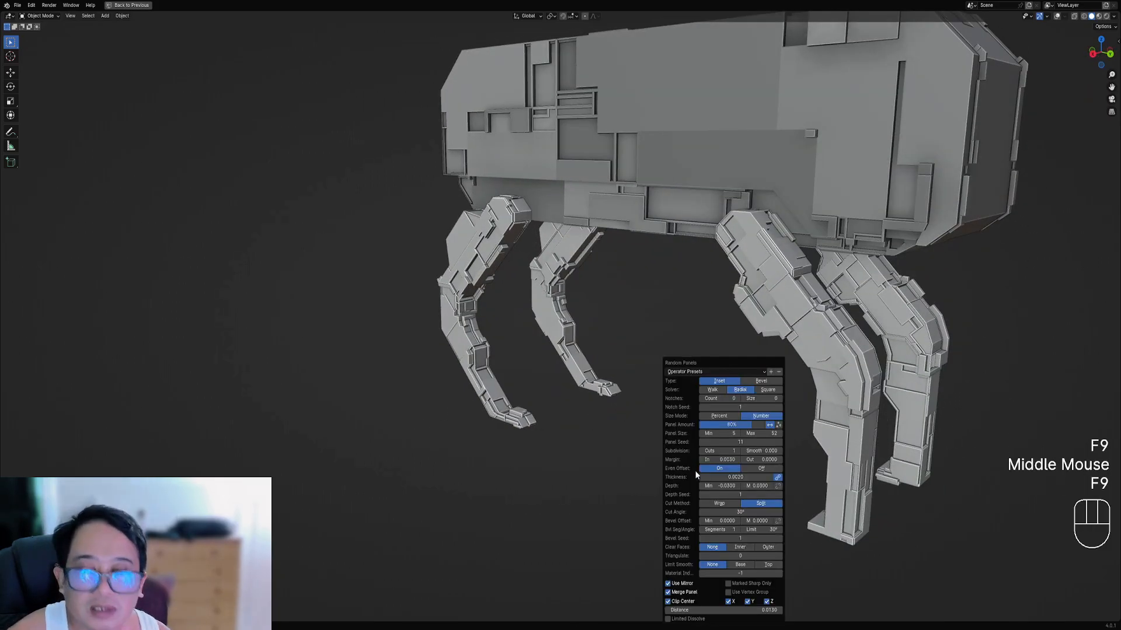
pyautogui.keyDown('ctrl'); pyautogui.scroll(3, 730, 443); pyautogui.keyUp('ctrl')
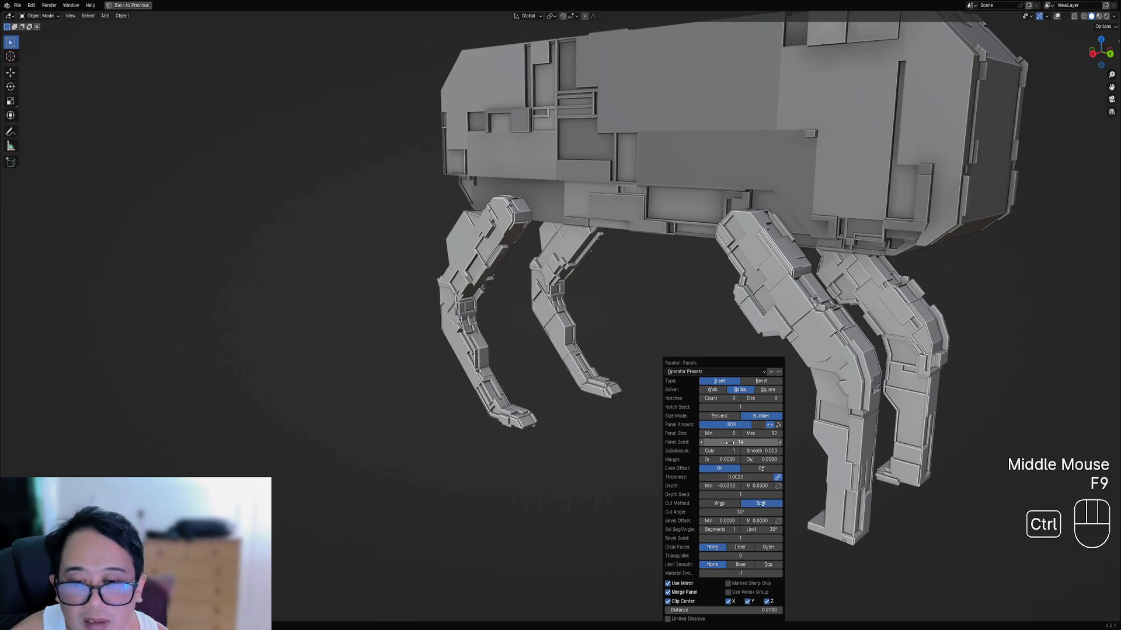
pyautogui.keyDown('ctrl'); pyautogui.scroll(4, 730, 443); pyautogui.keyUp('ctrl')
pyautogui.keyDown('ctrl'); pyautogui.scroll(-2, 730, 442); pyautogui.keyUp('ctrl')
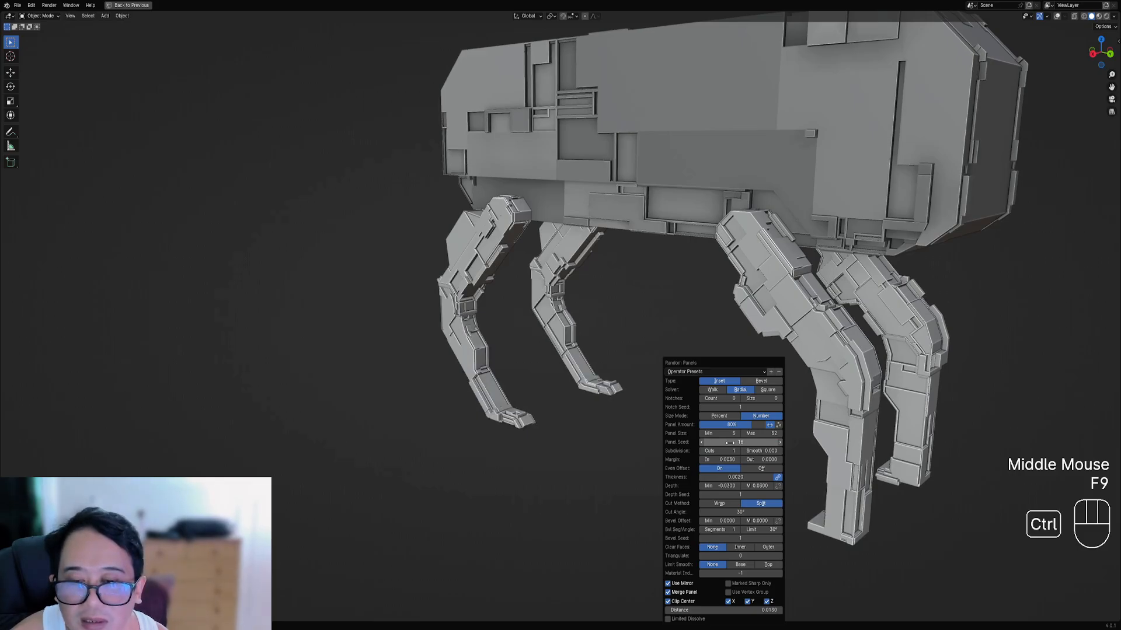
pyautogui.keyDown('ctrl'); pyautogui.scroll(5, 729, 443); pyautogui.keyUp('ctrl')
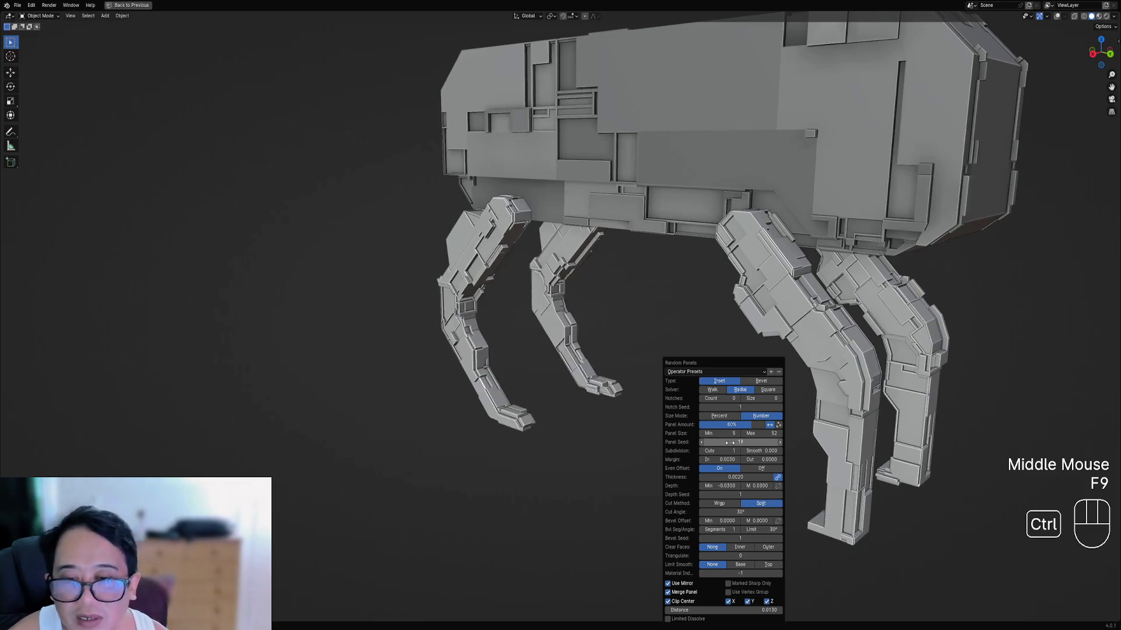
pyautogui.keyDown('ctrl'); pyautogui.scroll(3, 730, 442); pyautogui.keyUp('ctrl')
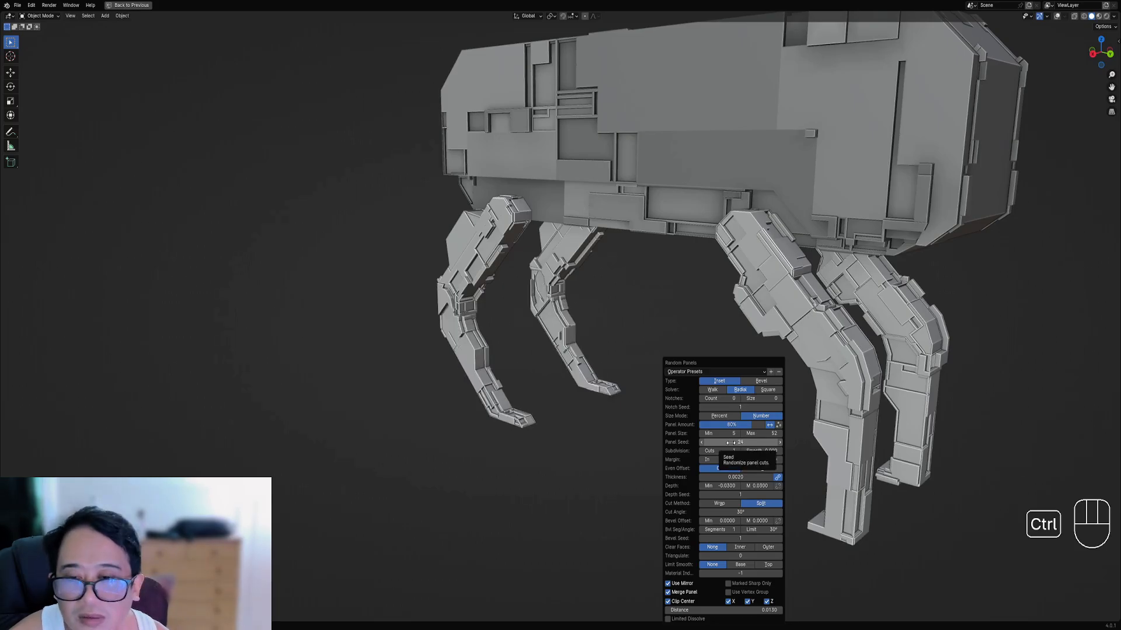
pyautogui.keyDown('ctrl'); pyautogui.scroll(3, 729, 443); pyautogui.keyUp('ctrl')
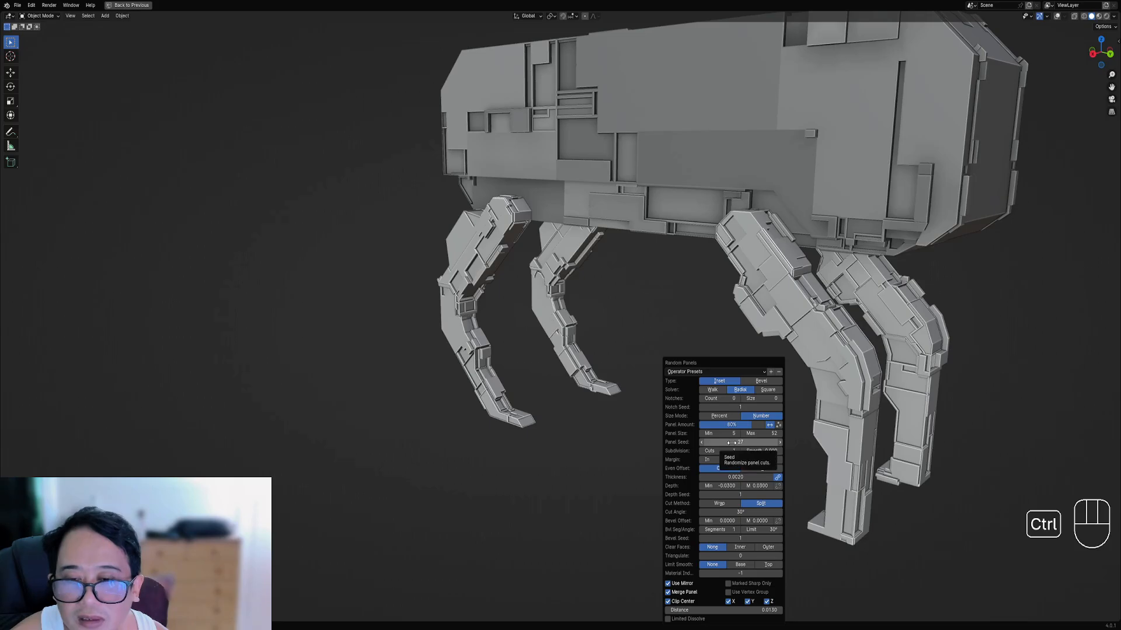
pyautogui.moveTo(443, 403); pyautogui.dragTo(626, 416, button='middle')
pyautogui.scroll(-2, 463, 400)
pyautogui.press('F9')
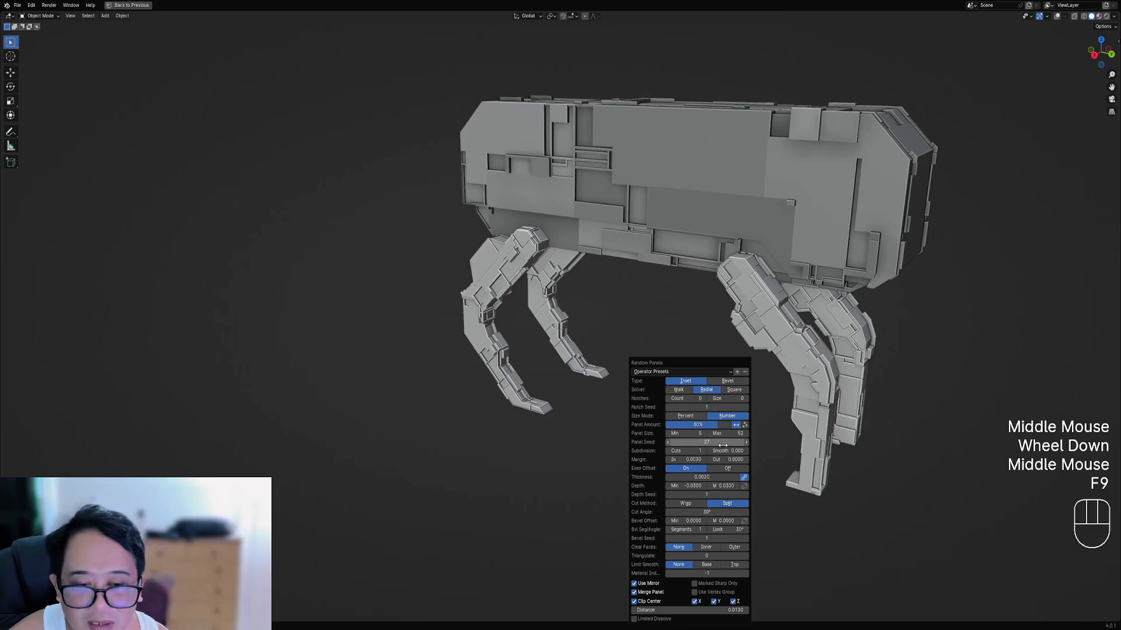
# - Save the robot file
pyautogui.scroll(-2, 548, 376)
pyautogui.keyDown('shift'); pyautogui.moveTo(549, 376); pyautogui.dragTo(665, 379, button='middle'); pyautogui.keyUp('shift')
pyautogui.hotkey('ctrl', 's')
pyautogui.scroll(-1, 665, 380)
pyautogui.keyDown('shift'); pyautogui.moveTo(664, 379); pyautogui.dragTo(623, 406, button='middle'); pyautogui.keyUp('shift')
# - Show the overlays, select the upper and lower segments of the front and hind legs together, and save the file
pyautogui.rightClick(495, 375)
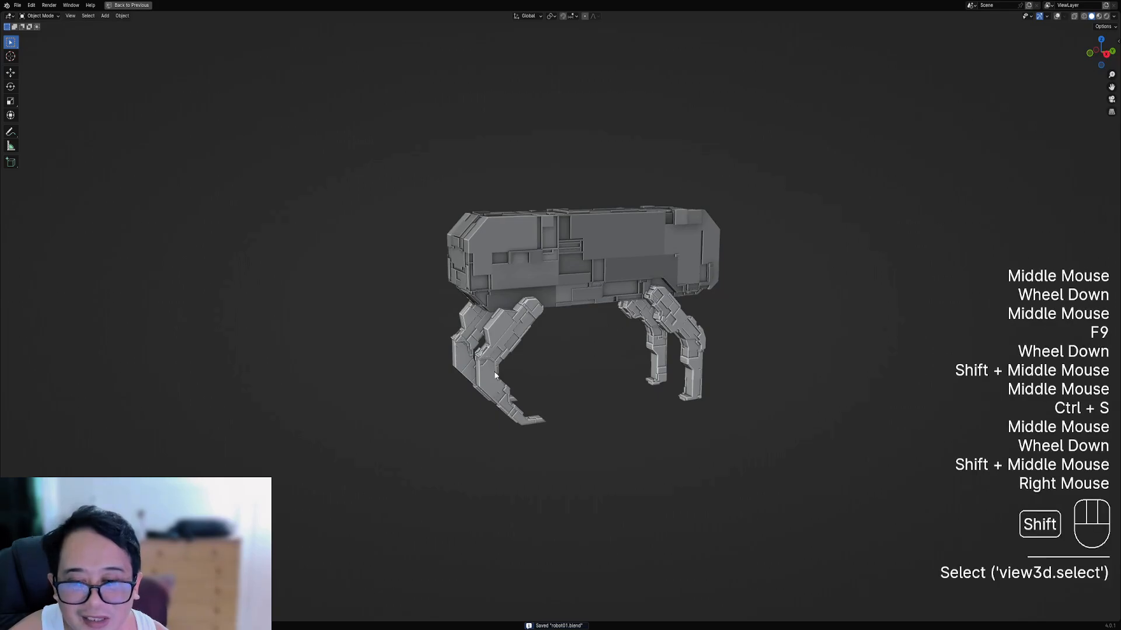
pyautogui.hotkey('shift', 'alt', 'z')
pyautogui.keyDown('shift'); pyautogui.rightClick(464, 347); pyautogui.keyUp('shift')
pyautogui.keyDown('shift'); pyautogui.rightClick(660, 324); pyautogui.keyUp('shift')
pyautogui.keyDown('shift'); pyautogui.rightClick(658, 356); pyautogui.keyUp('shift')
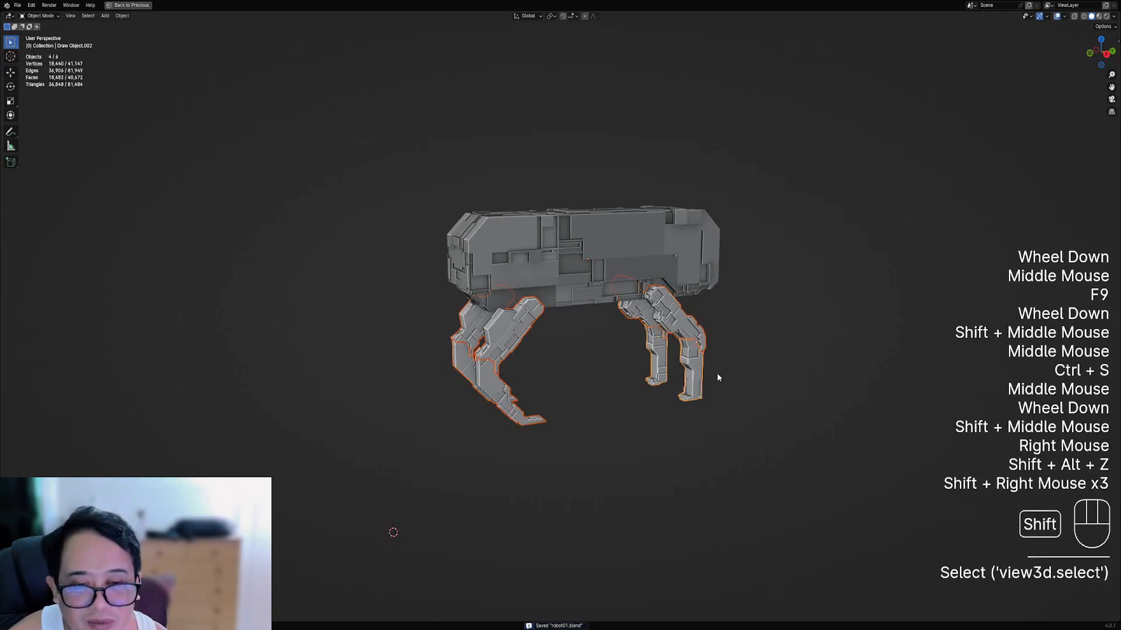
pyautogui.moveTo(718, 378); pyautogui.dragTo(656, 283, button='middle')
pyautogui.hotkey('ctrl', 's')
# - Apply Random VColor to the selected leg segments with the limit set to Sharp and clear the selection
pyautogui.hotkey('shift', 'q')
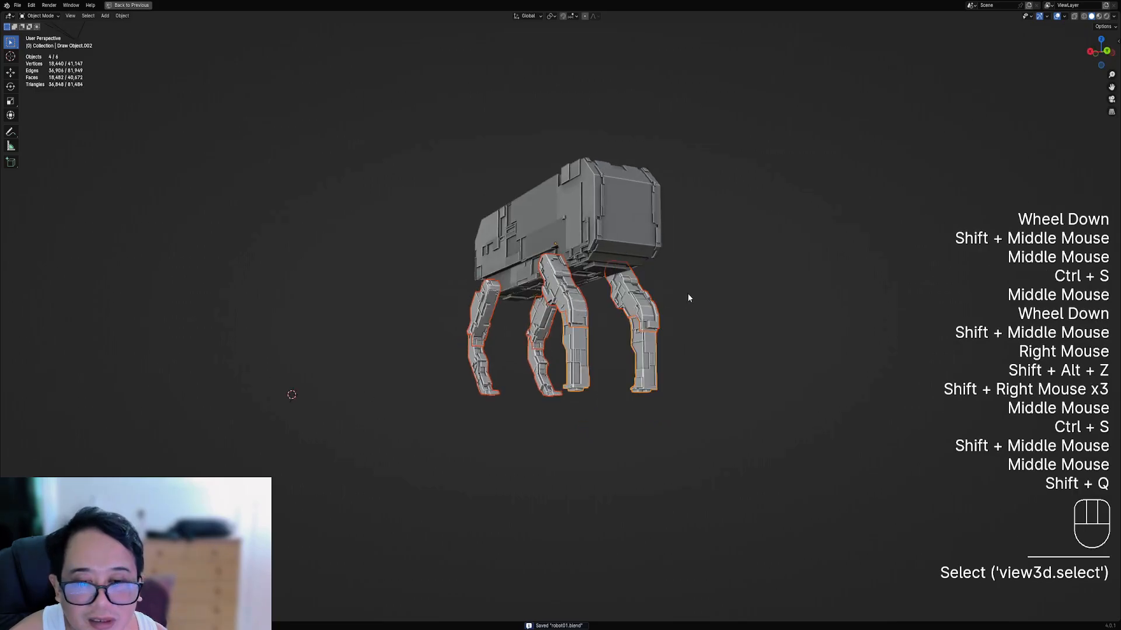
pyautogui.hotkey('shift', 'q')
pyautogui.click(670, 349)
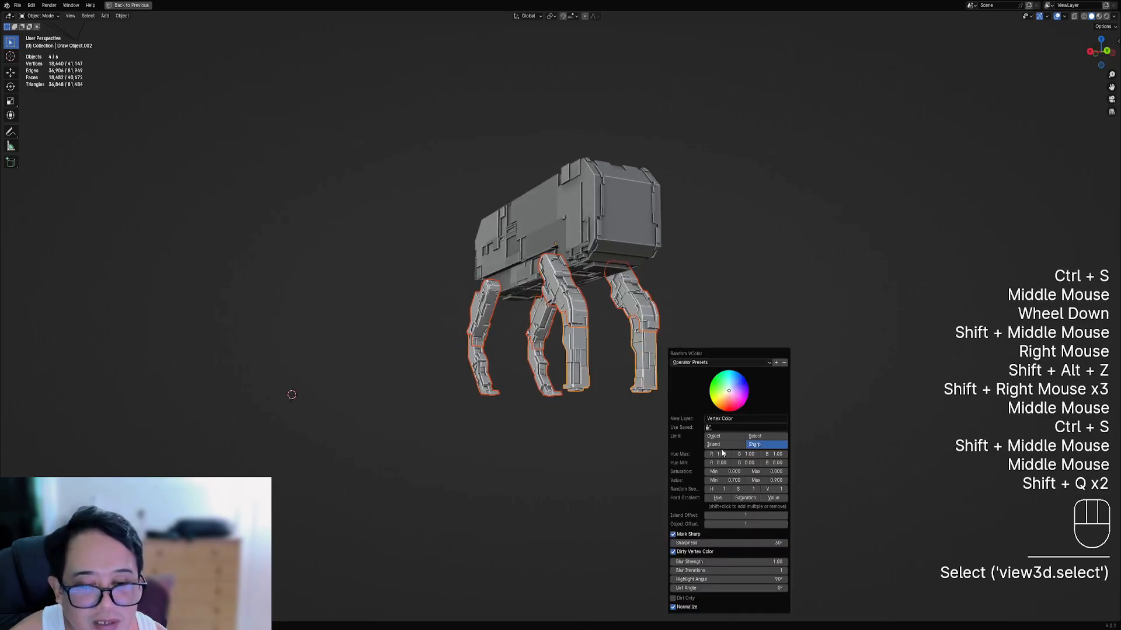
pyautogui.click(755, 445)
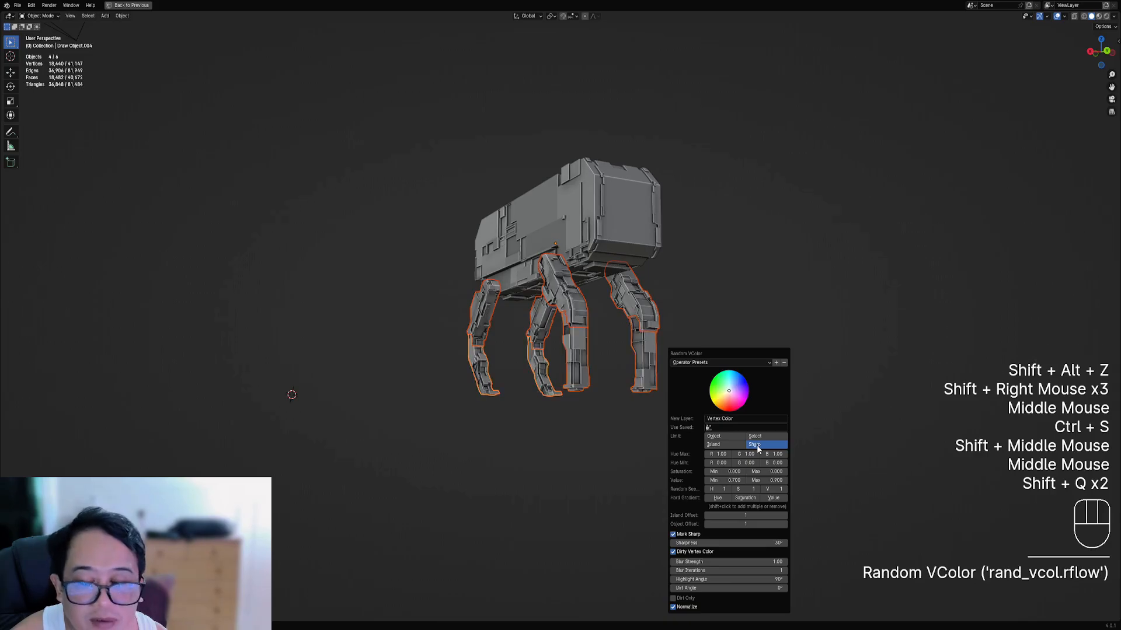
pyautogui.moveTo(642, 397); pyautogui.dragTo(554, 347, button='middle')
pyautogui.hotkey('alt', 'a')
pyautogui.moveTo(594, 418); pyautogui.dragTo(671, 407, button='middle')
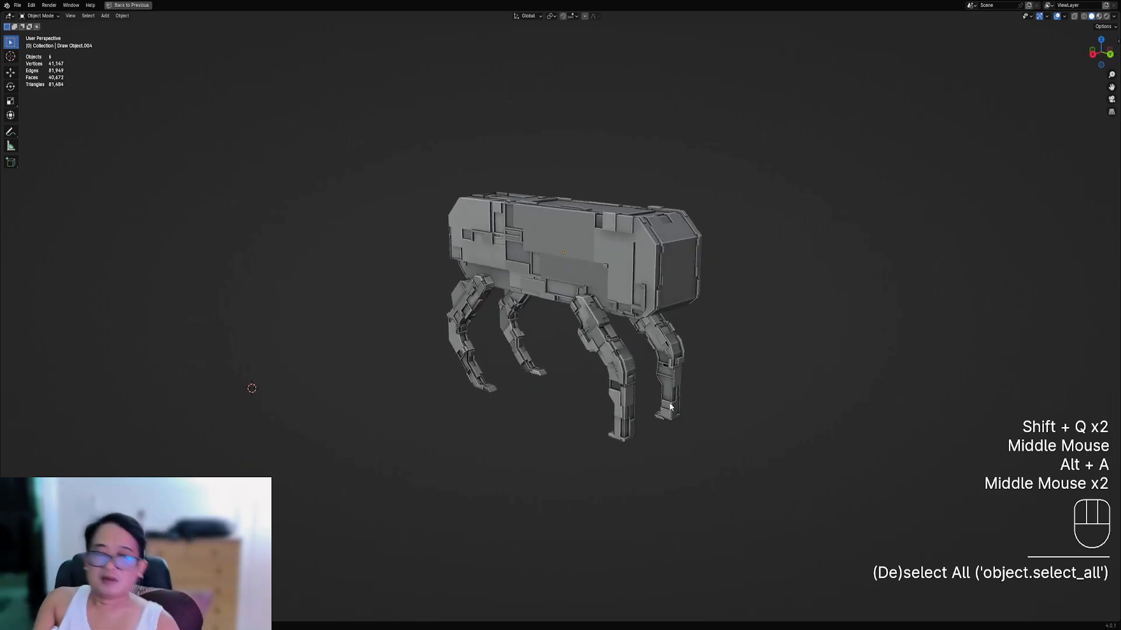
# - Select the body together with all front and hind leg segments and save the file
pyautogui.rightClick(617, 241)
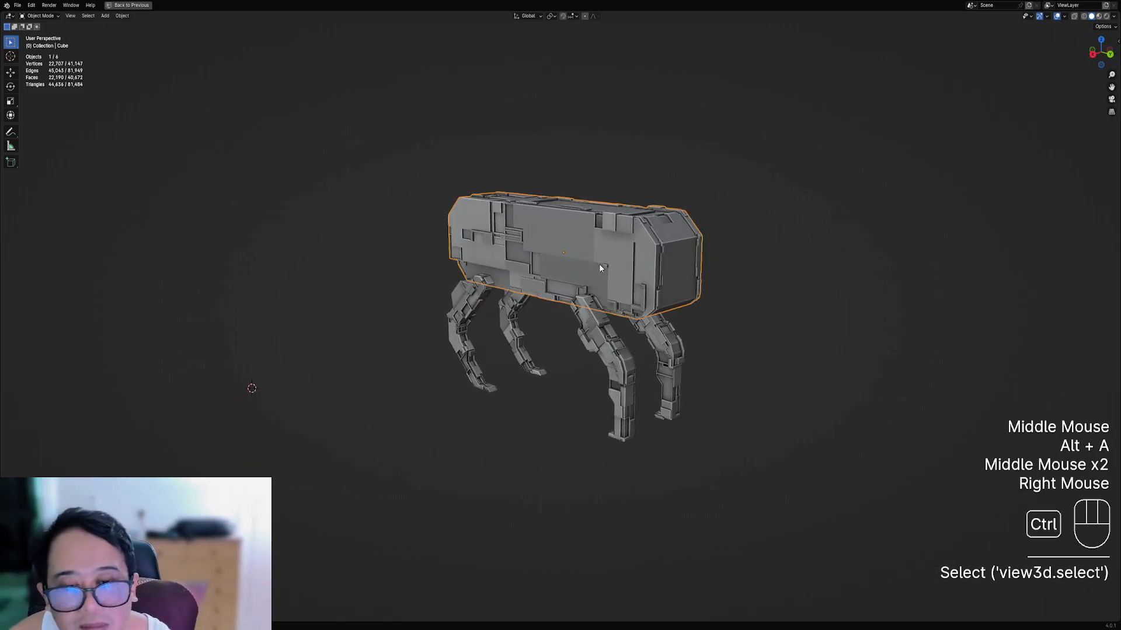
pyautogui.hotkey('ctrl', 's')
pyautogui.keyDown('shift'); pyautogui.rightClick(600, 315); pyautogui.keyUp('shift')
pyautogui.keyDown('shift'); pyautogui.rightClick(637, 419); pyautogui.keyUp('shift')
pyautogui.keyDown('shift'); pyautogui.rightClick(516, 311); pyautogui.keyUp('shift')
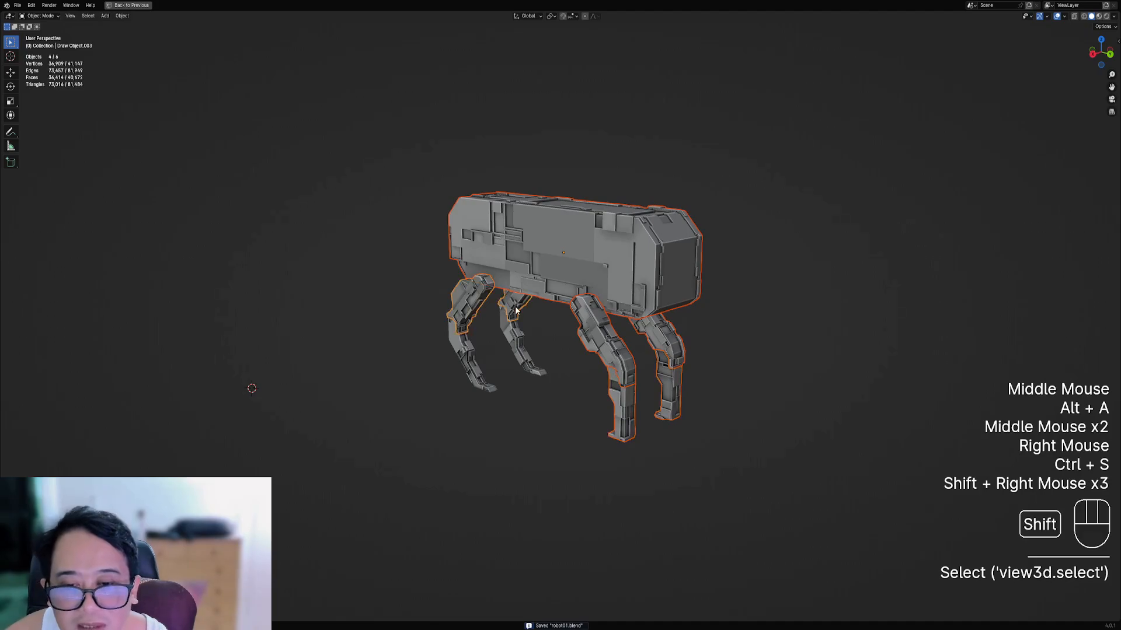
pyautogui.keyDown('shift'); pyautogui.rightClick(467, 362); pyautogui.keyUp('shift')
pyautogui.hotkey('ctrl', 's')
# - Unwrap all faces of the body and leg segments with Smart UV Project
pyautogui.press('Tab')
pyautogui.press('a')
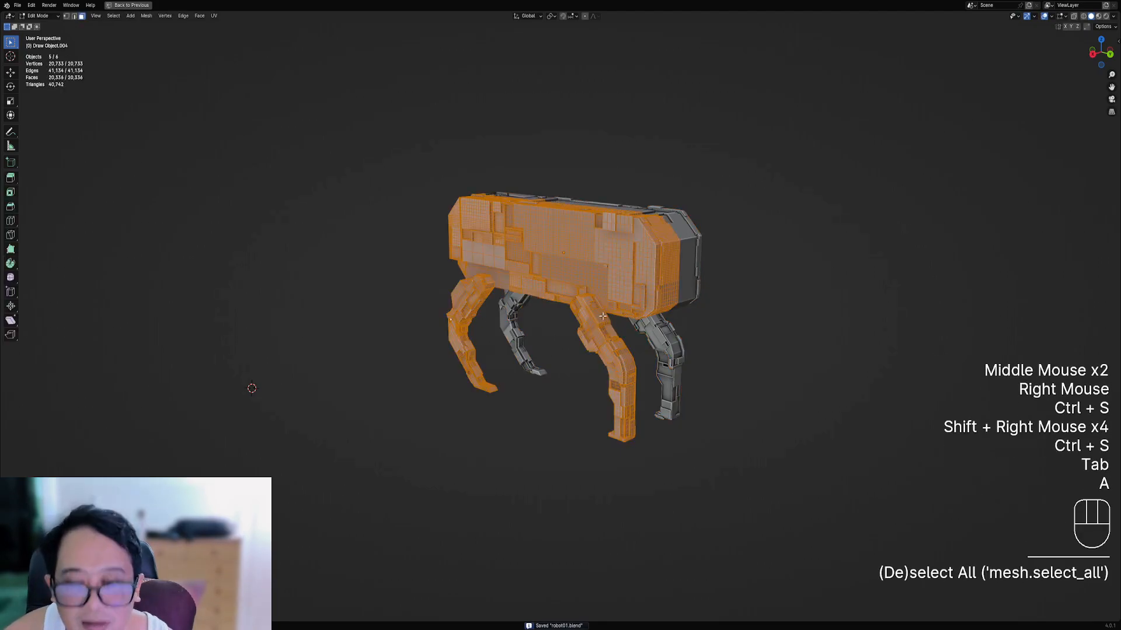
pyautogui.press('u')
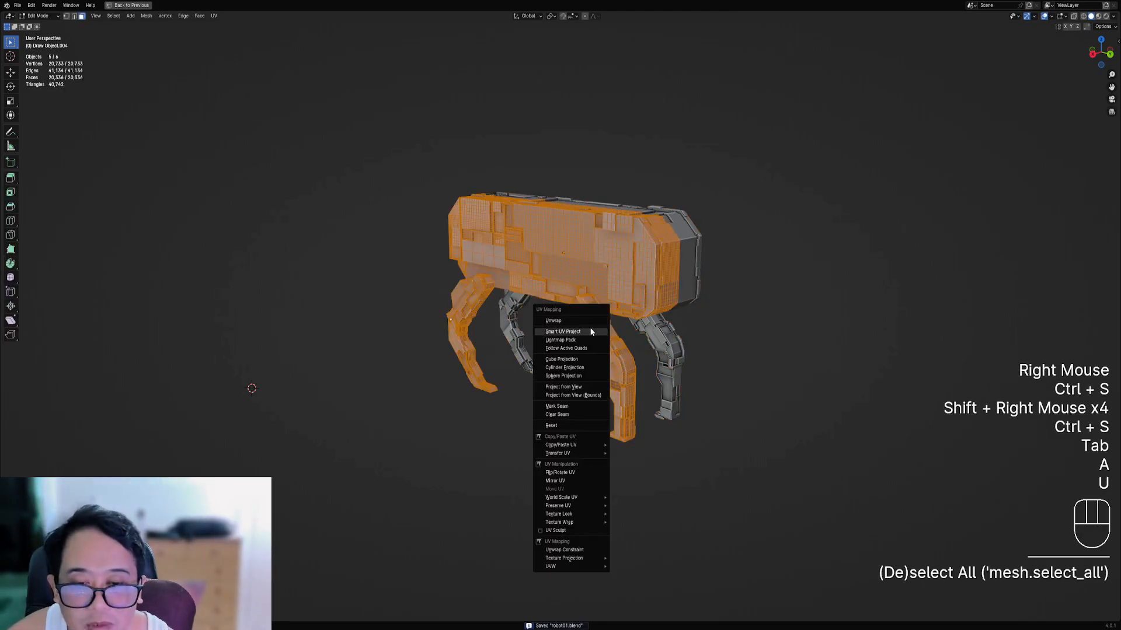
pyautogui.click(591, 331)
pyautogui.click(591, 403)
pyautogui.press('Tab')
# - Save the file with the unwrapped robot parts
pyautogui.scroll(-1, 530, 360)
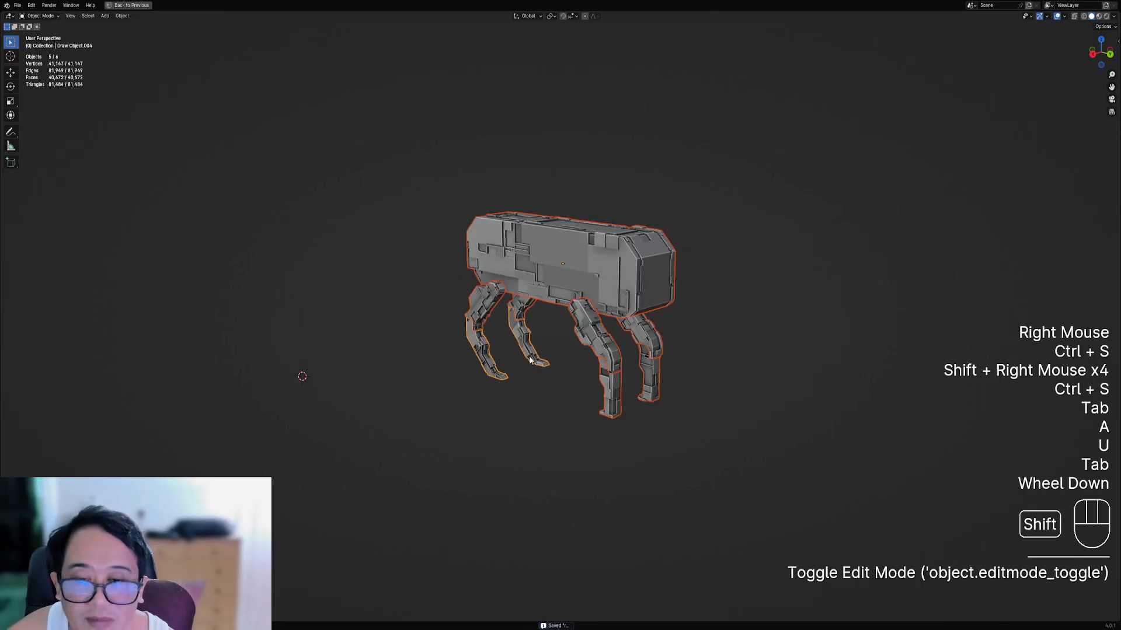
pyautogui.keyDown('shift'); pyautogui.moveTo(529, 355); pyautogui.dragTo(547, 349, button='middle'); pyautogui.keyUp('shift')
pyautogui.scroll(2, 546, 347)
pyautogui.hotkey('ctrl', 's')
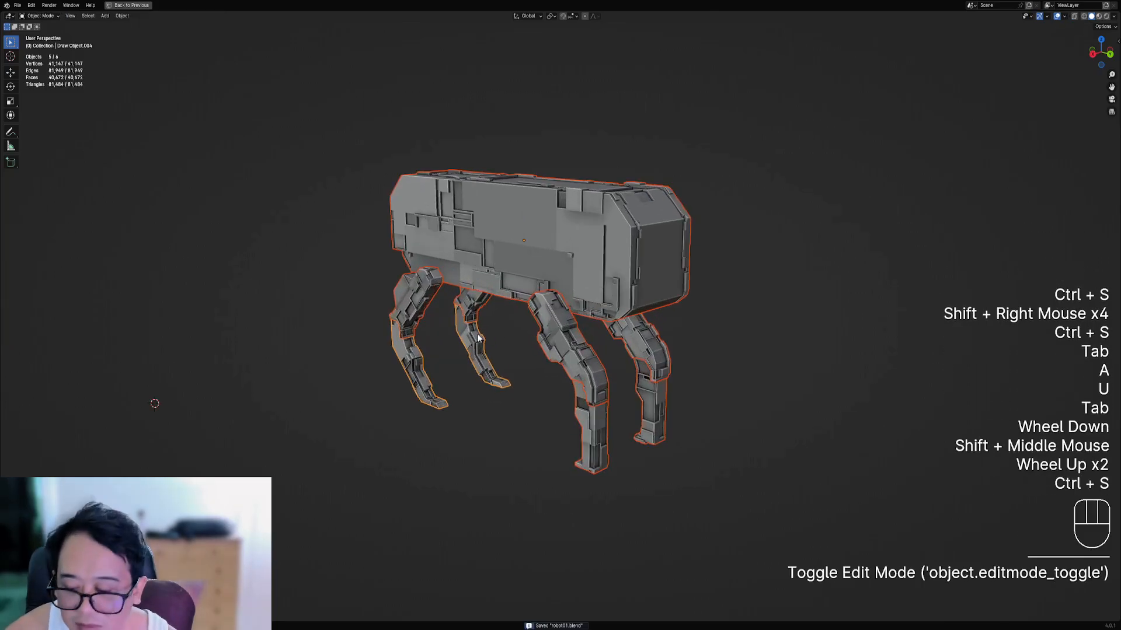
pyautogui.press('F4')
pyautogui.press('Escape')
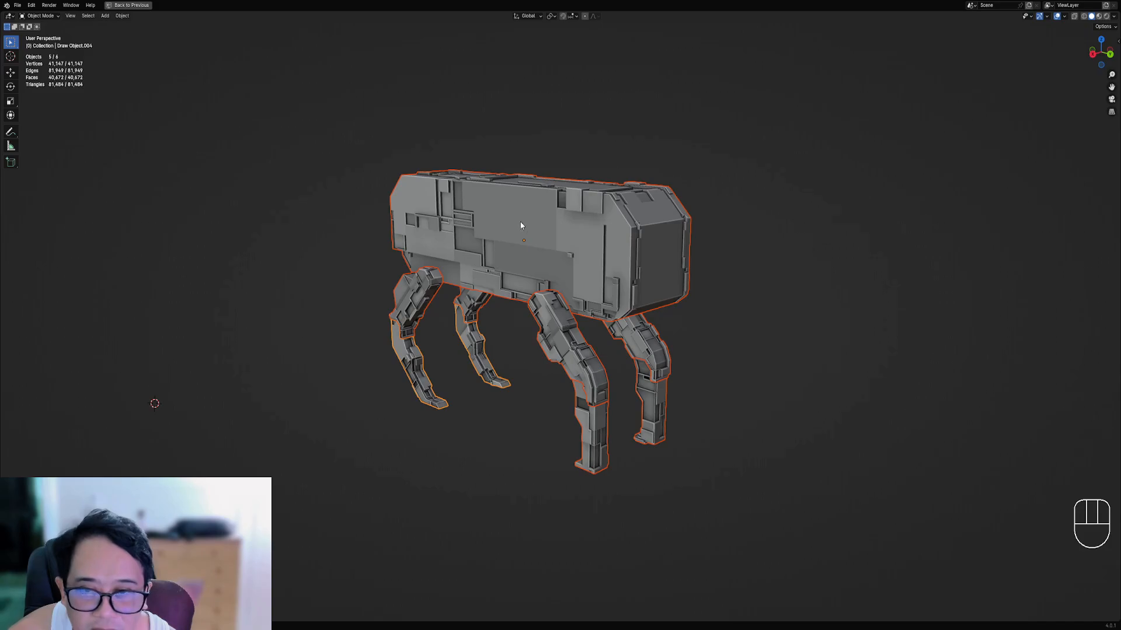
# - Restore the full workspace layout and use Select Grouped from the body to select all the robot parts
pyautogui.rightClick(512, 247)
pyautogui.hotkey('ctrl', 'space')
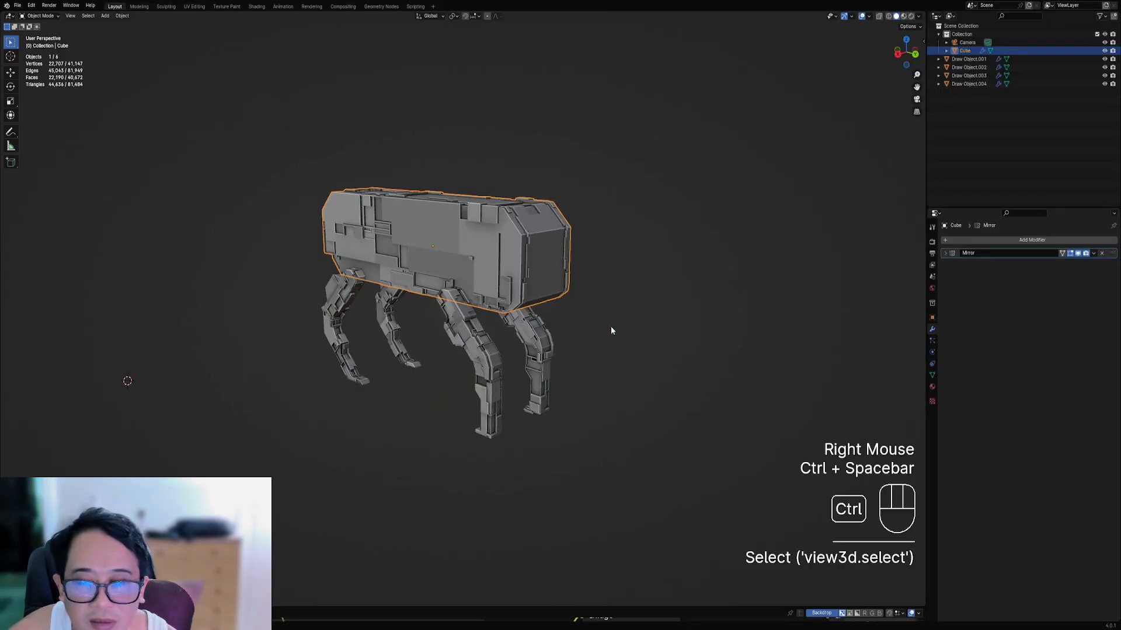
pyautogui.hotkey('shift', 'g')
pyautogui.click(478, 344)
# - Assign the grunge_metal material to all selected robot parts with Creative Flow
pyautogui.hotkey('shift', 'ctrl', 'x')
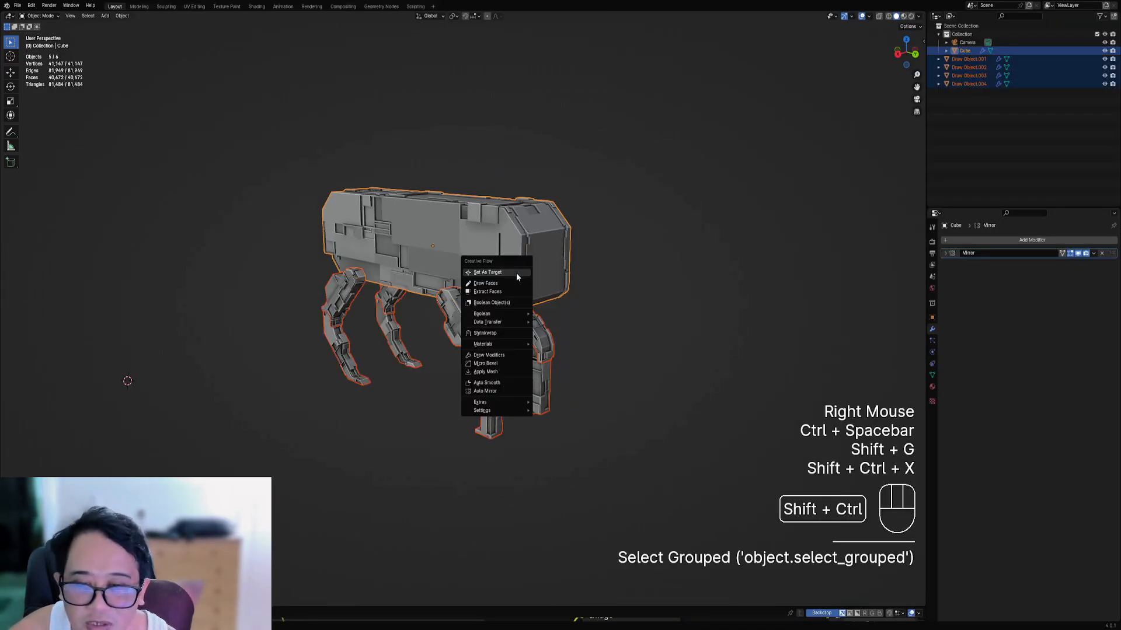
pyautogui.moveTo(509, 344)
pyautogui.click(578, 344)
pyautogui.click(593, 357)
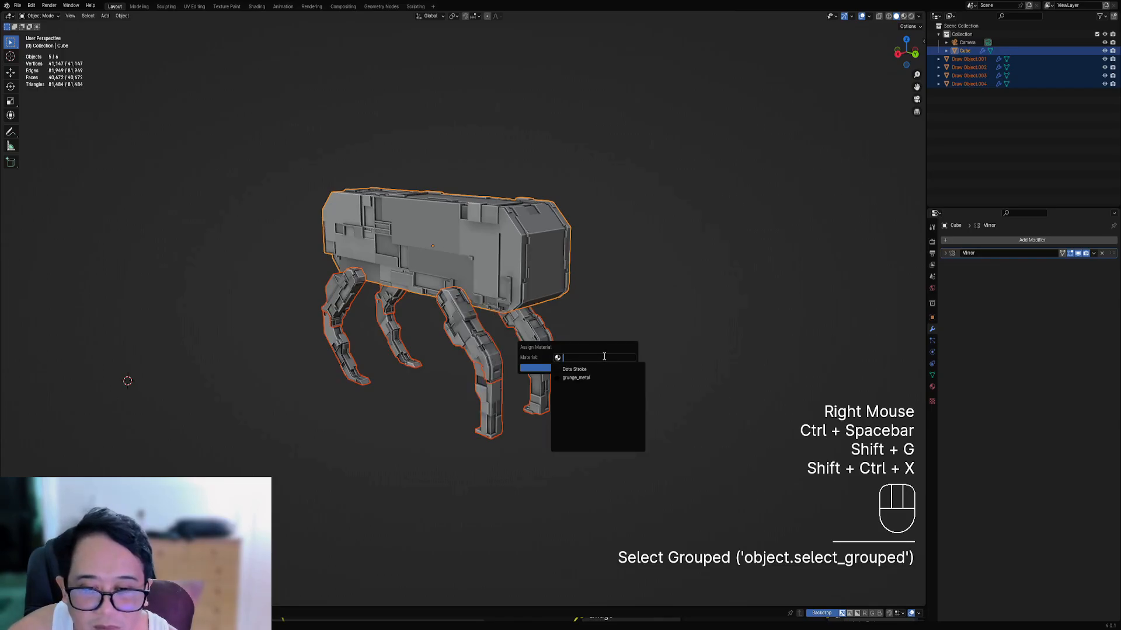
pyautogui.click(590, 374)
pyautogui.click(587, 368)
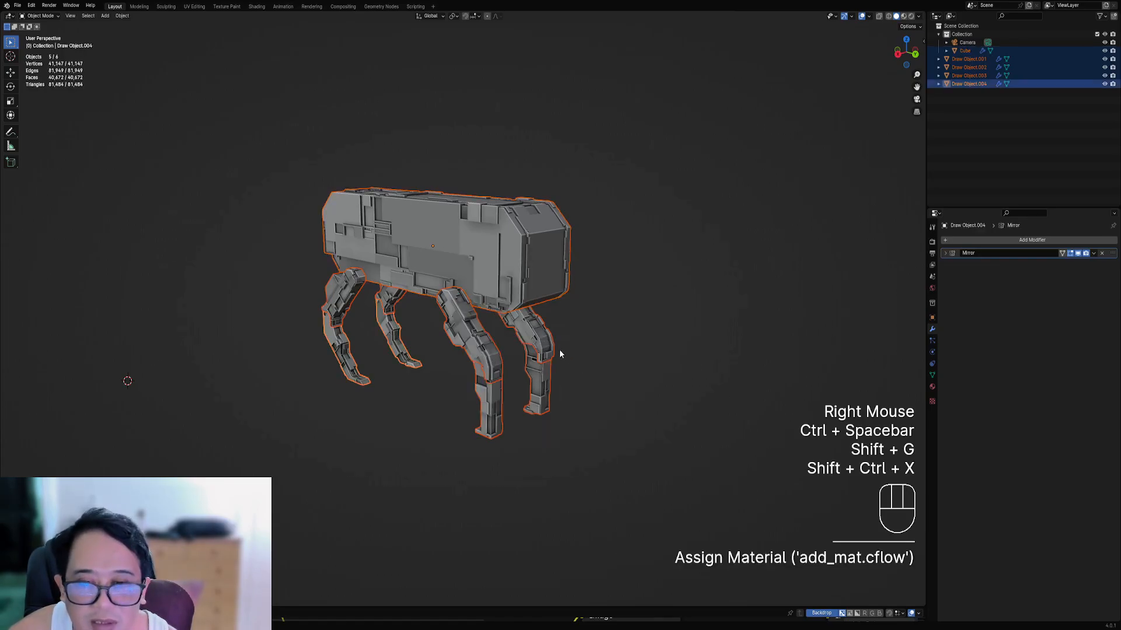
# - Enable the world HDRI with abandoned_greenhouse_2k.hdr and view the robot in rendered shading without overlays
pyautogui.press('z')
pyautogui.click(932, 288)
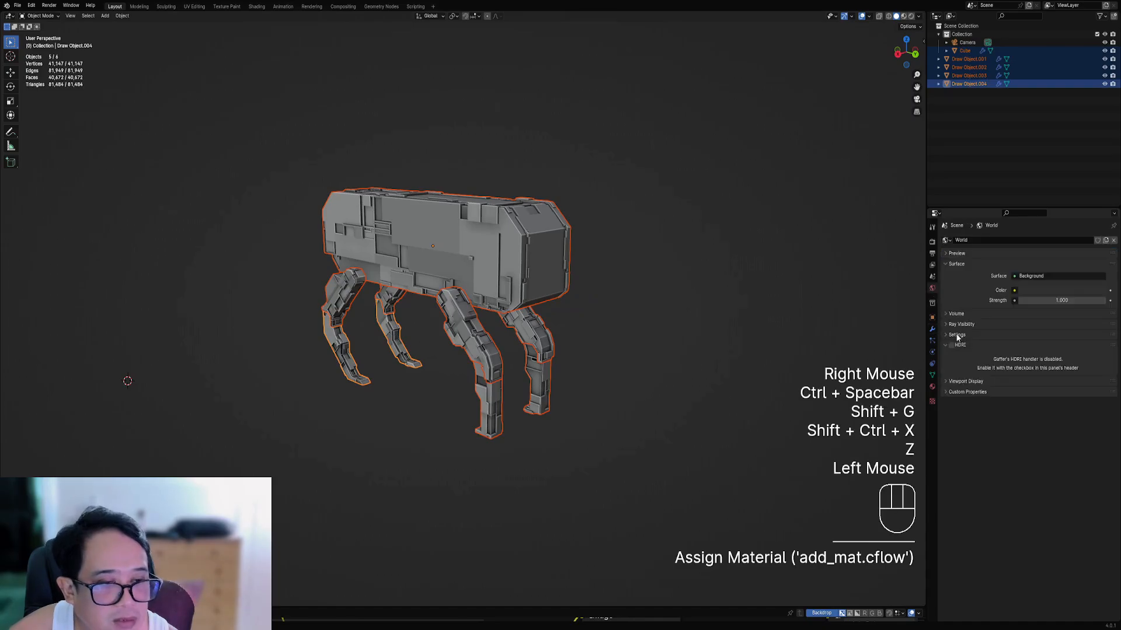
pyautogui.click(952, 345)
pyautogui.press('z')
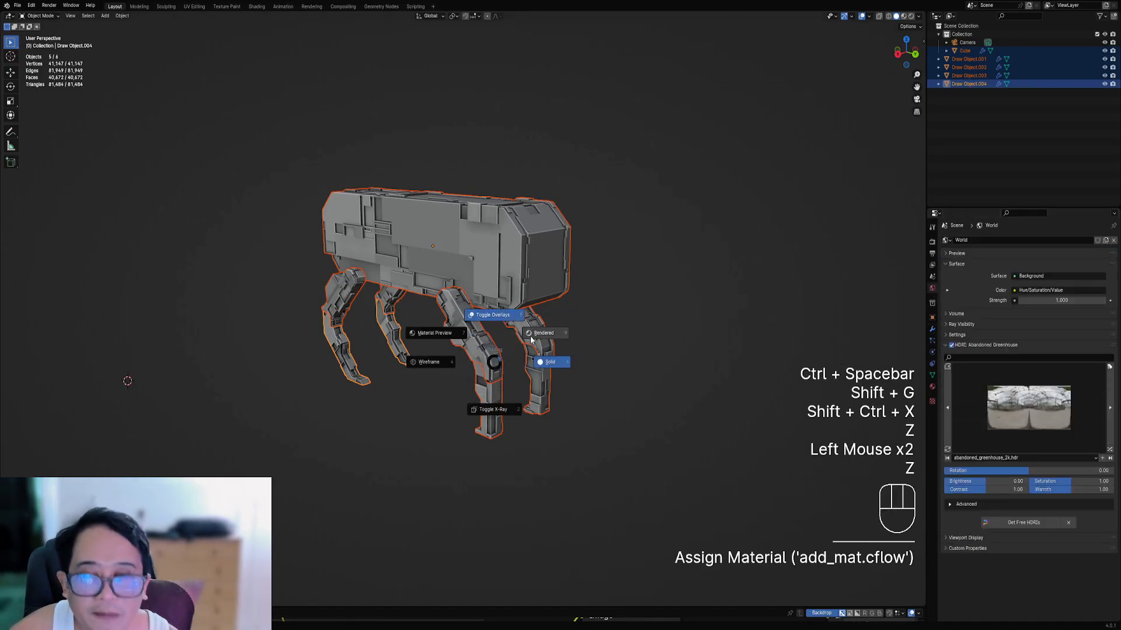
pyautogui.click(531, 339)
pyautogui.hotkey('shift', 'alt', 'z')
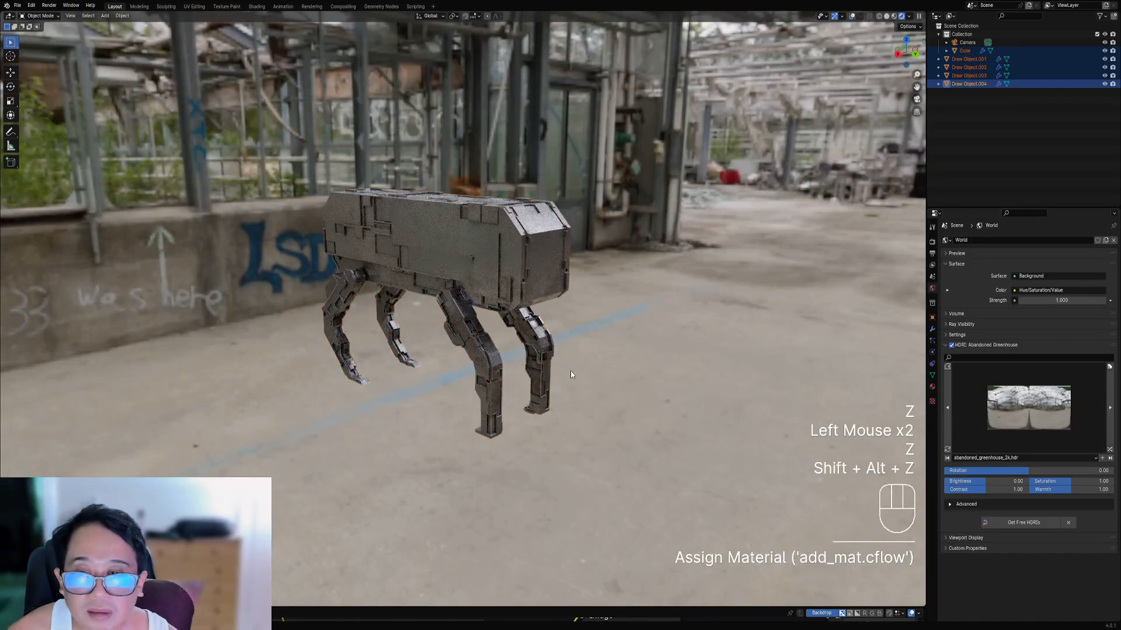
pyautogui.scroll(2, 631, 353)
pyautogui.moveTo(571, 374)
pyautogui.mouseDown(button='middle')
pyautogui.moveTo(631, 352)
pyautogui.moveTo(548, 366)
pyautogui.moveTo(543, 318)
pyautogui.moveTo(579, 314)
pyautogui.mouseUp(button='middle')
# - Return to solid shading with overlays in the right orthographic view and snap the 3D cursor to the selected robot parts
pyautogui.press('z')
pyautogui.scroll(-2, 579, 334)
pyautogui.scroll(1, 579, 314)
pyautogui.hotkey('shift', 'alt', 'z')
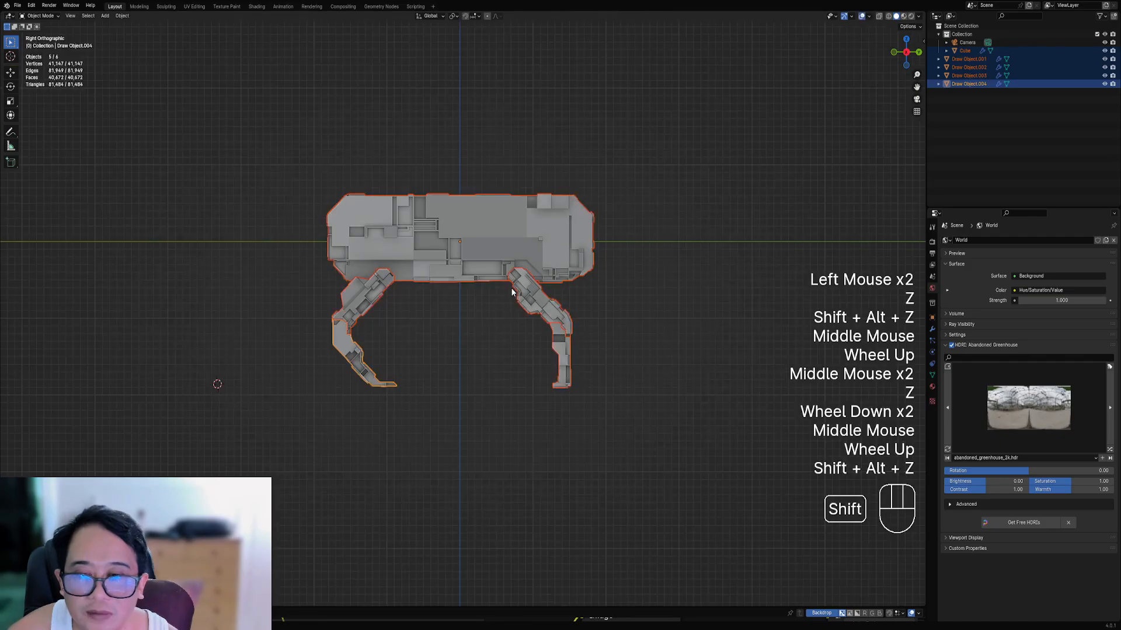
pyautogui.hotkey('shift', 's')
pyautogui.click(465, 318)
# - Add a mesh plane at the 3D cursor and move it straight down to the robot's feet
pyautogui.hotkey('shift', 'a')
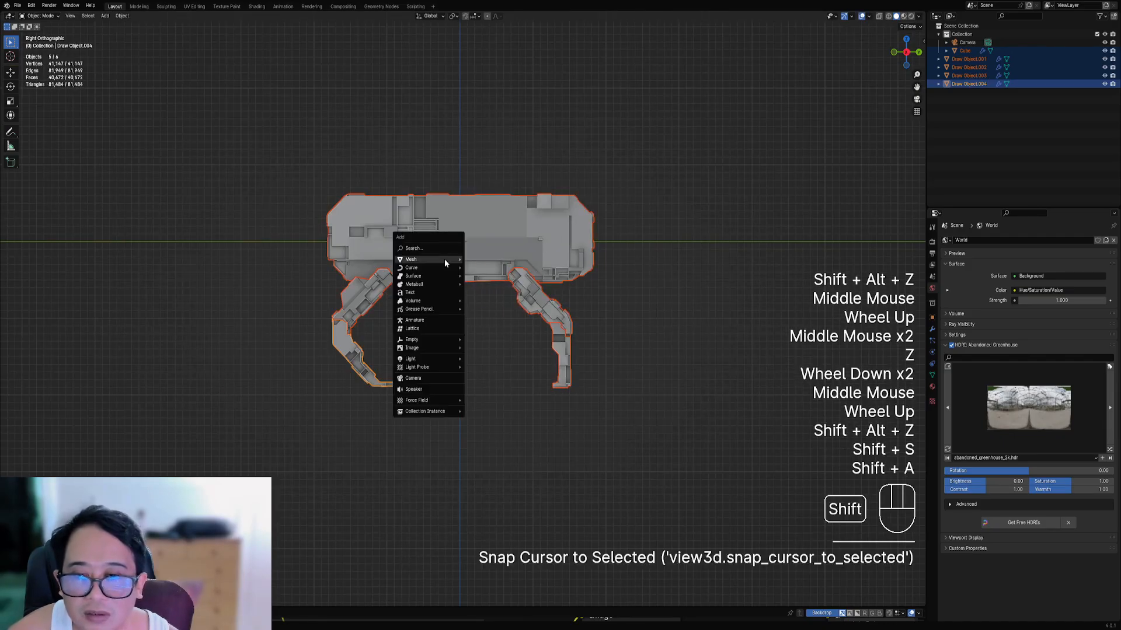
pyautogui.moveTo(443, 258)
pyautogui.click(490, 269)
pyautogui.press('g')
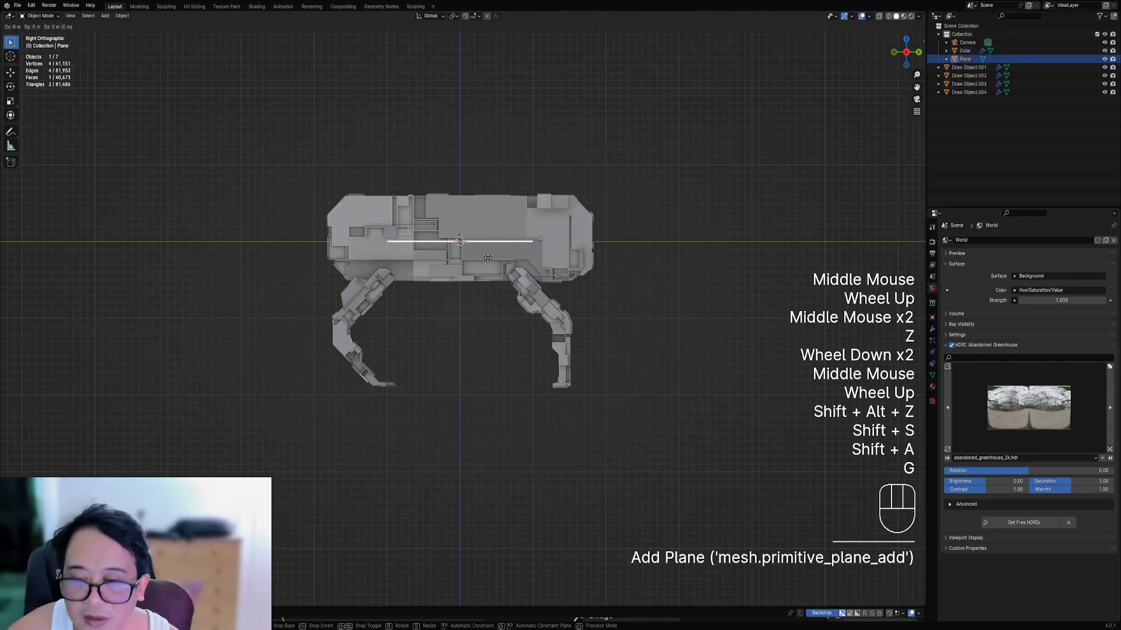
pyautogui.click(507, 402)
# - Scale up the plane's face in Edit Mode into a large ground surface extending well beyond the robot
pyautogui.moveTo(558, 307); pyautogui.dragTo(505, 330, button='middle')
pyautogui.scroll(-1, 505, 330)
pyautogui.press('Tab')
pyautogui.scroll(-2, 505, 331)
pyautogui.press('s')
pyautogui.click(775, 300)
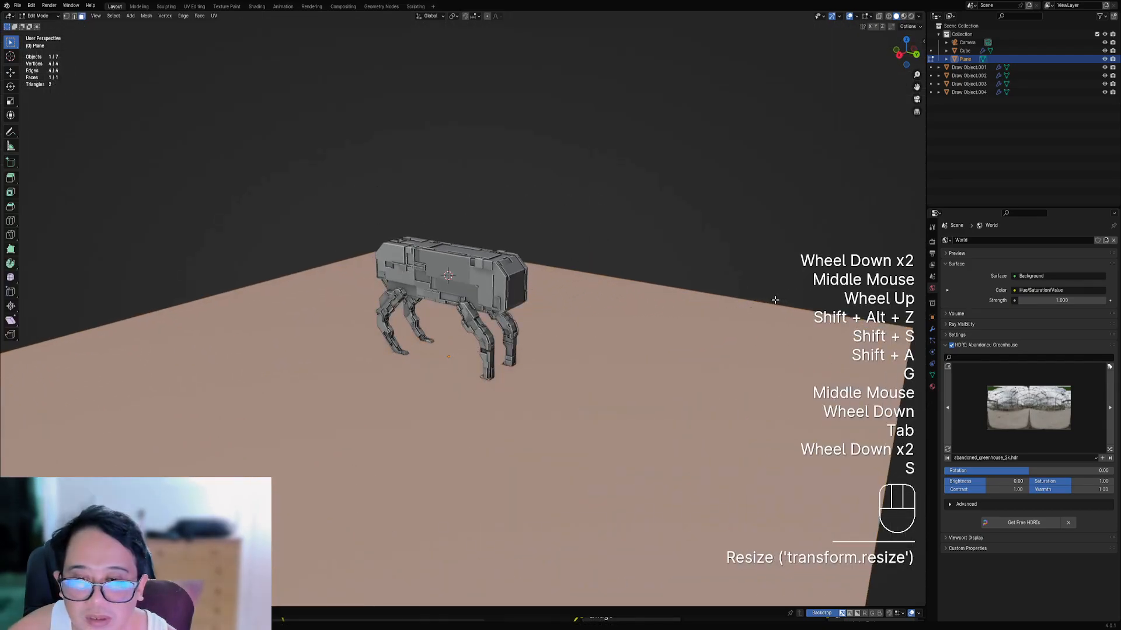
# - Leave Edit Mode on the ground plane and select the robot's body
pyautogui.press('Tab')
pyautogui.scroll(2, 554, 298)
pyautogui.rightClick(529, 263)
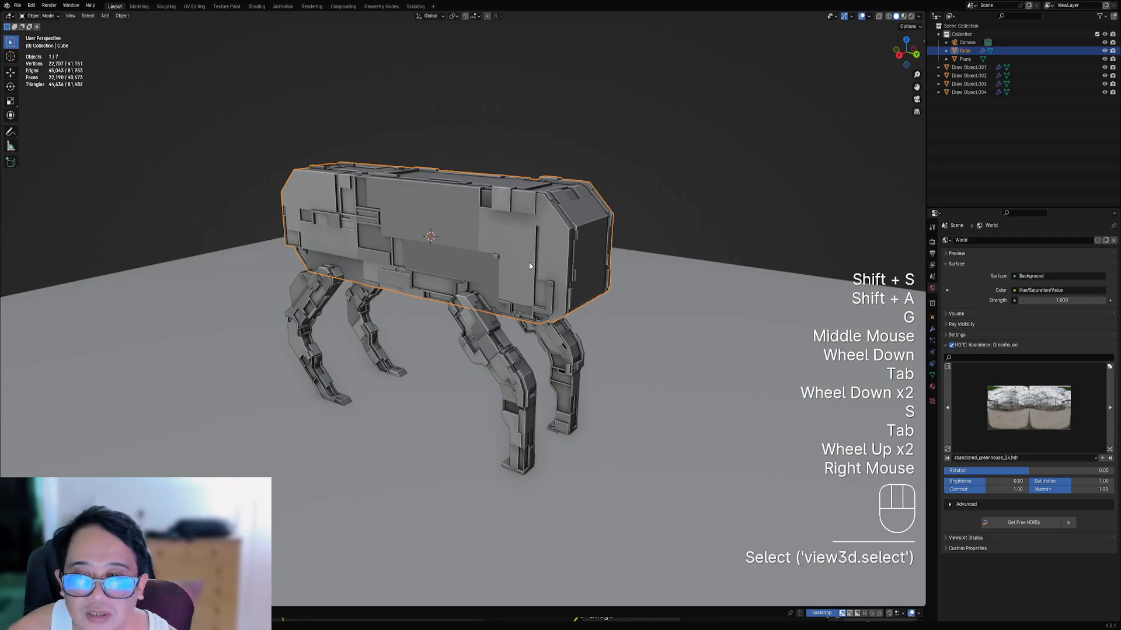
pyautogui.moveTo(523, 279); pyautogui.dragTo(537, 340, button='middle')
pyautogui.scroll(1, 435, 316)
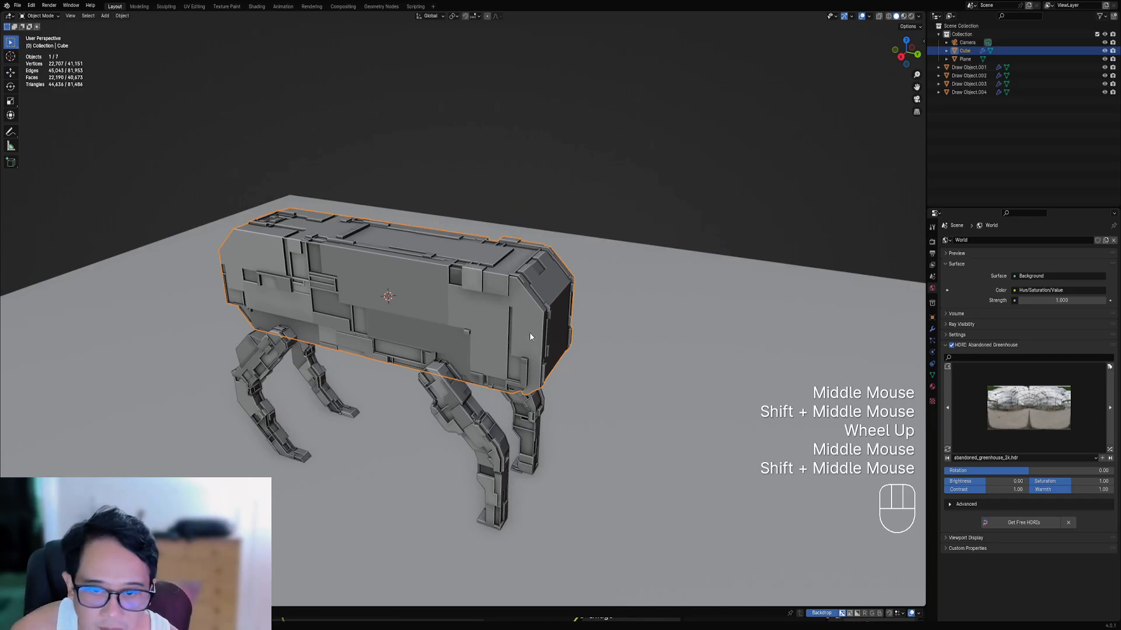
# - Examine the body's mesh in Edit Mode and switch to face selection near its front end
pyautogui.rightClick(530, 333)
pyautogui.press('Tab')
pyautogui.moveTo(566, 337); pyautogui.dragTo(484, 246, button='middle')
pyautogui.press('Tab')
pyautogui.rightClick(525, 313)
pyautogui.press('Tab')
pyautogui.scroll(1, 524, 313)
pyautogui.press('Tab')
pyautogui.press('Tab')
pyautogui.scroll(2, 484, 245)
pyautogui.press('3')
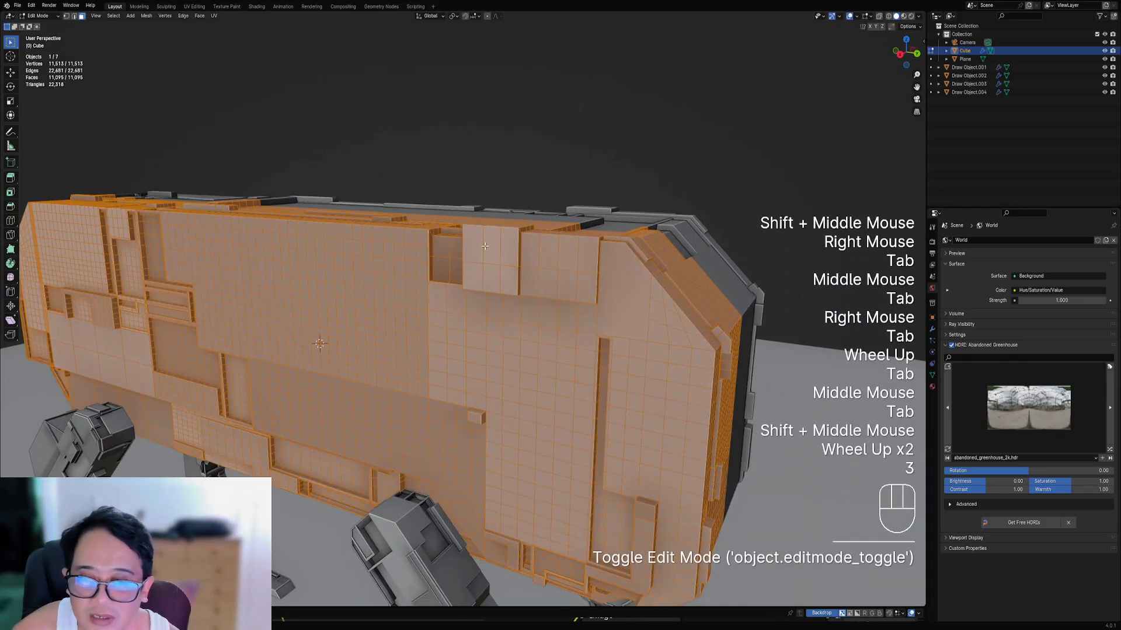
# - Try extruding and scaling two faces of the small raised panel along the body's upper side edge
pyautogui.rightClick(485, 246)
pyautogui.keyDown('shift'); pyautogui.rightClick(492, 266); pyautogui.keyUp('shift')
pyautogui.moveTo(540, 275); pyautogui.dragTo(527, 281, button='middle')
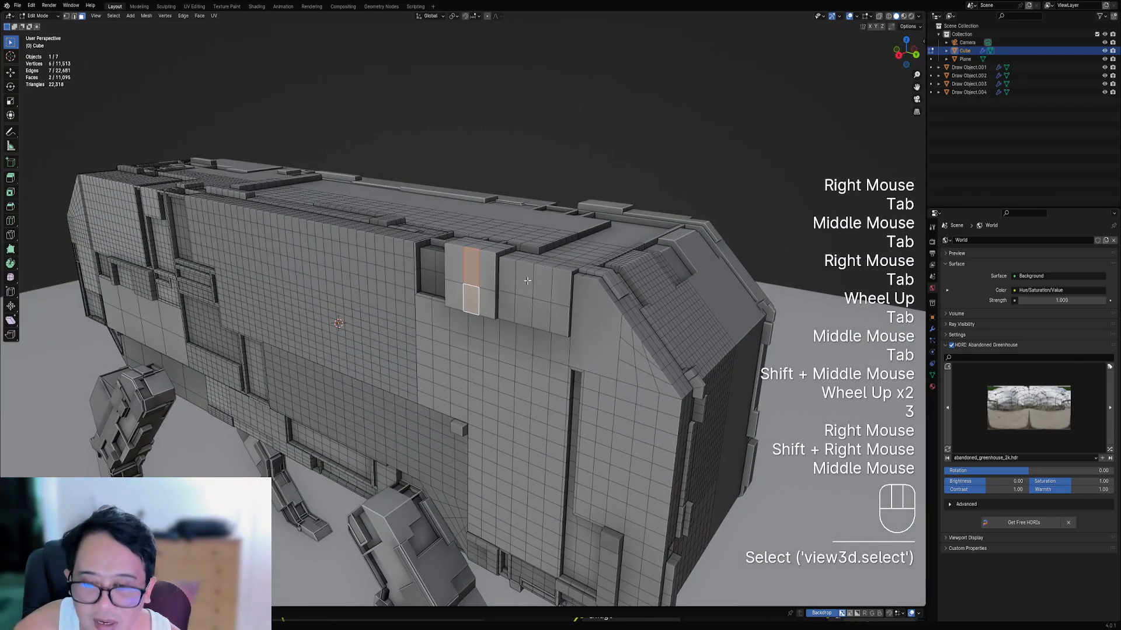
pyautogui.press('i')
pyautogui.hotkey('ctrl', 'z')
pyautogui.keyDown('shift'); pyautogui.rightClick(483, 295); pyautogui.keyUp('shift')
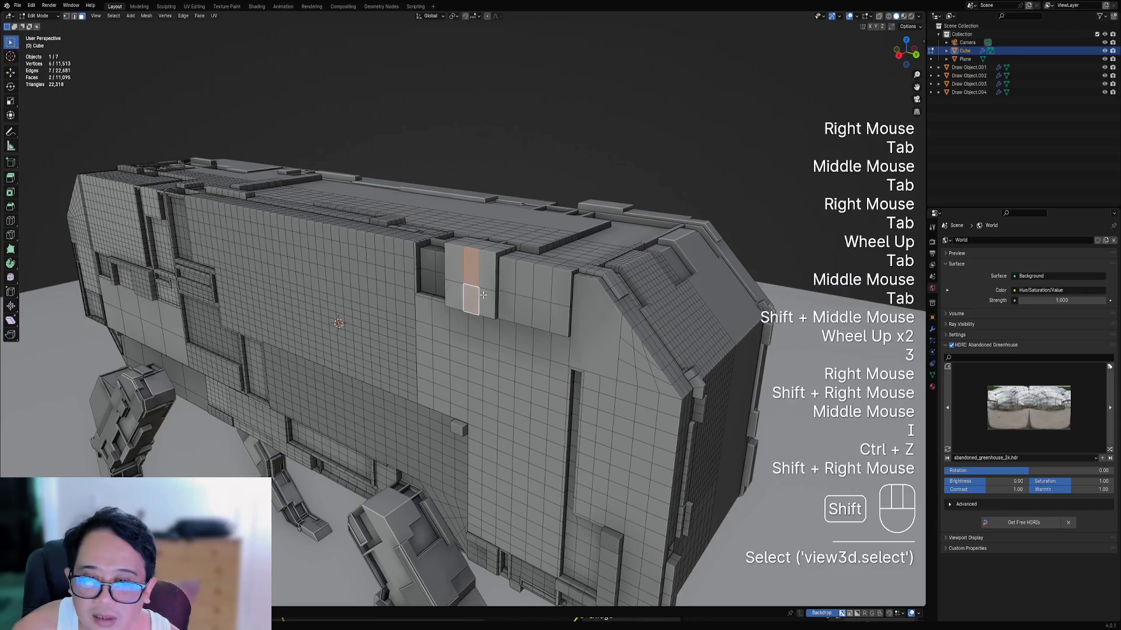
pyautogui.press('e')
pyautogui.press('s')
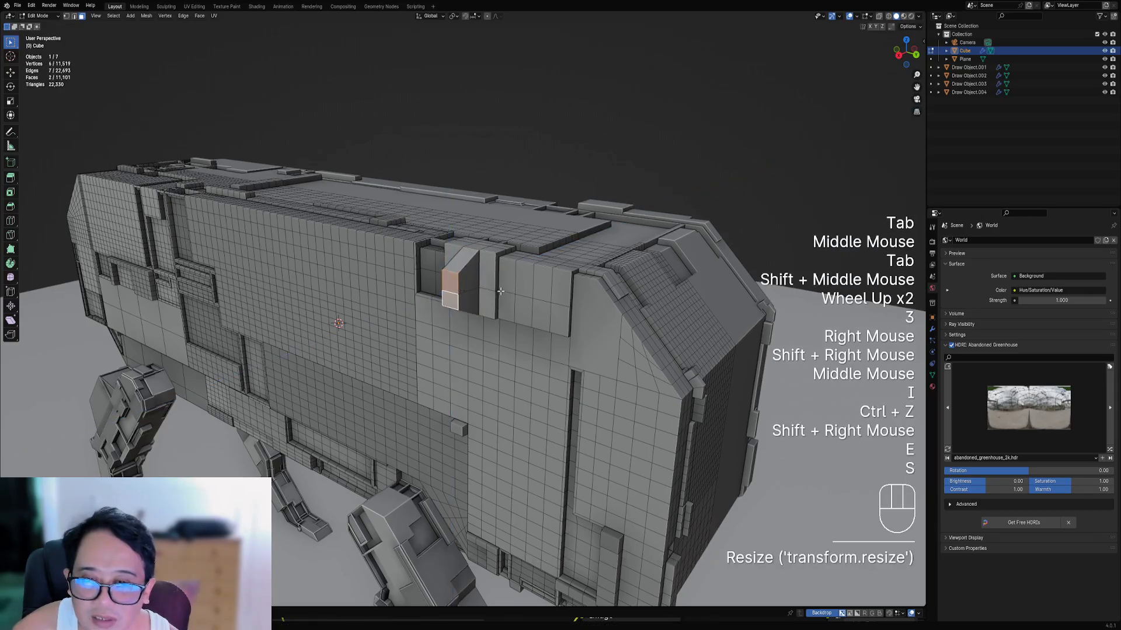
# - Undo the face extrusion and scaling on the body panel and return to Object Mode
pyautogui.press('Tab')
pyautogui.scroll(-1, 537, 299)
pyautogui.moveTo(537, 299); pyautogui.dragTo(552, 299, button='middle')
pyautogui.hotkey('ctrl', 'z')
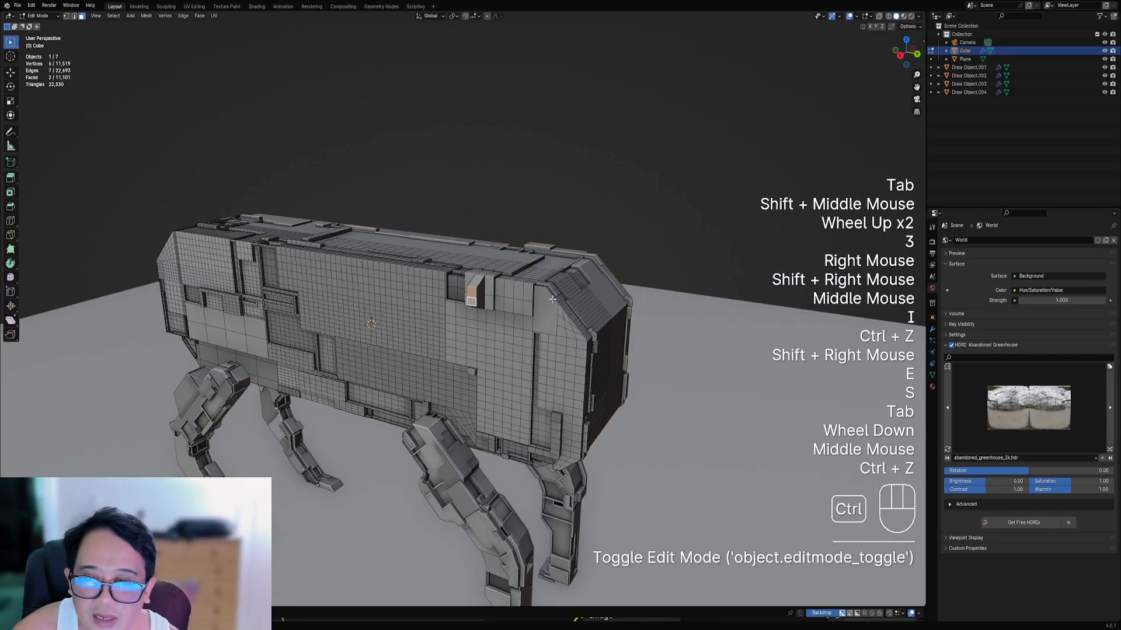
pyautogui.hotkey('ctrl', 'z')
pyautogui.hotkey('ctrl', 'z')
pyautogui.press('Tab')
pyautogui.scroll(-3, 548, 290)
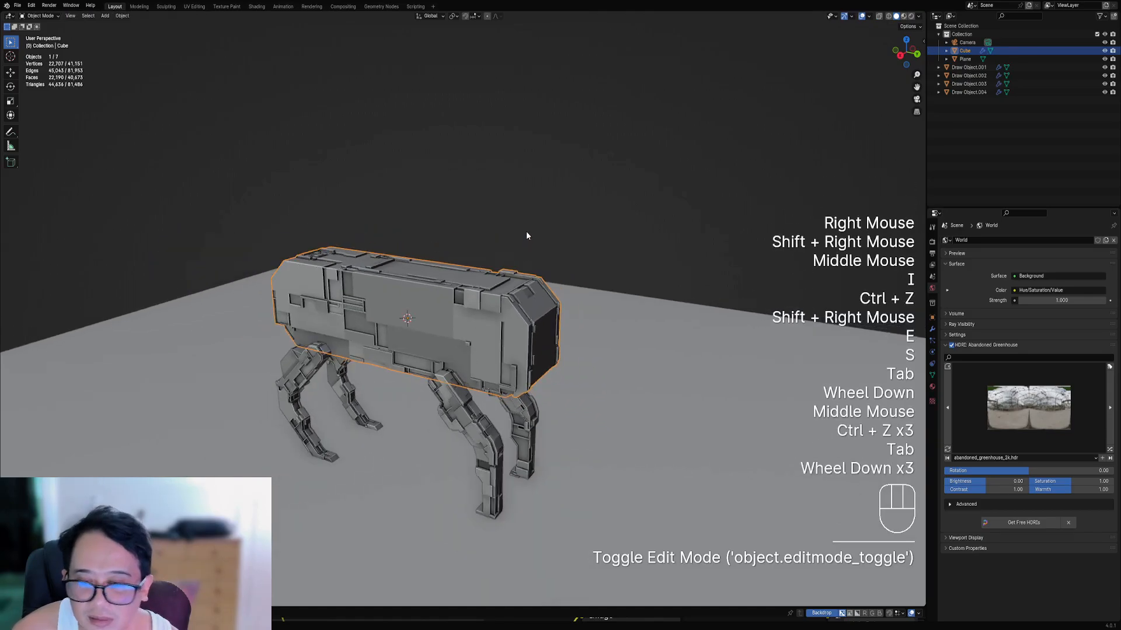
# - Scale up the ground plane in Object Mode and save the file
pyautogui.scroll(-1, 542, 274)
pyautogui.moveTo(563, 314); pyautogui.dragTo(587, 335, button='middle')
pyautogui.rightClick(653, 324)
pyautogui.press('s')
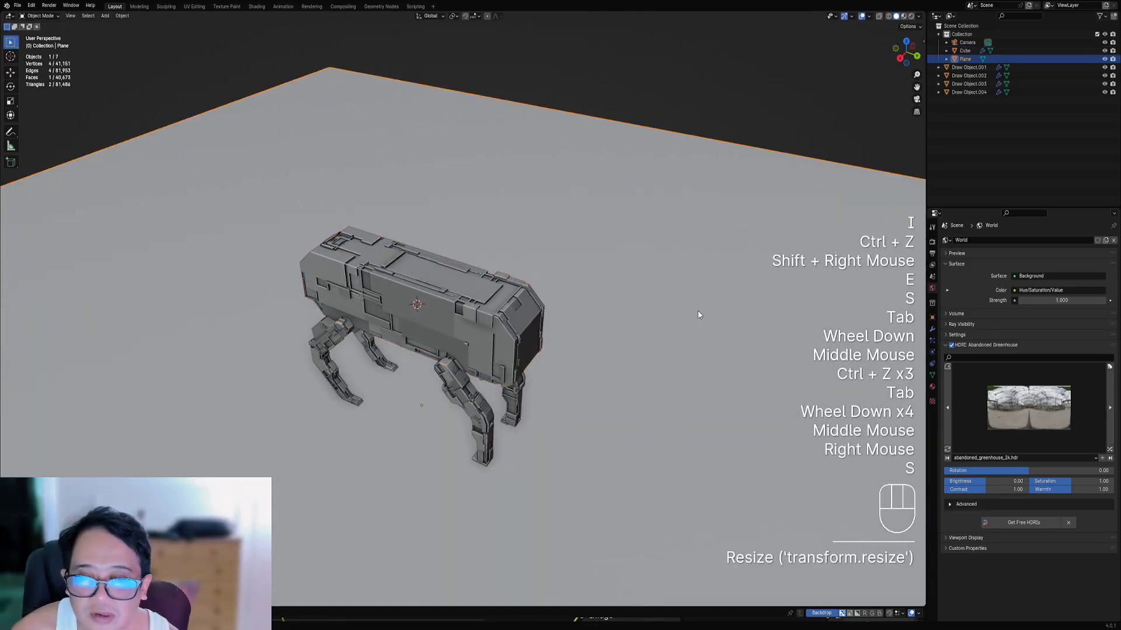
pyautogui.moveTo(562, 380); pyautogui.dragTo(583, 414, button='middle')
pyautogui.keyDown('shift'); pyautogui.moveTo(584, 414); pyautogui.dragTo(603, 450, button='middle'); pyautogui.keyUp('shift')
pyautogui.scroll(2, 593, 414)
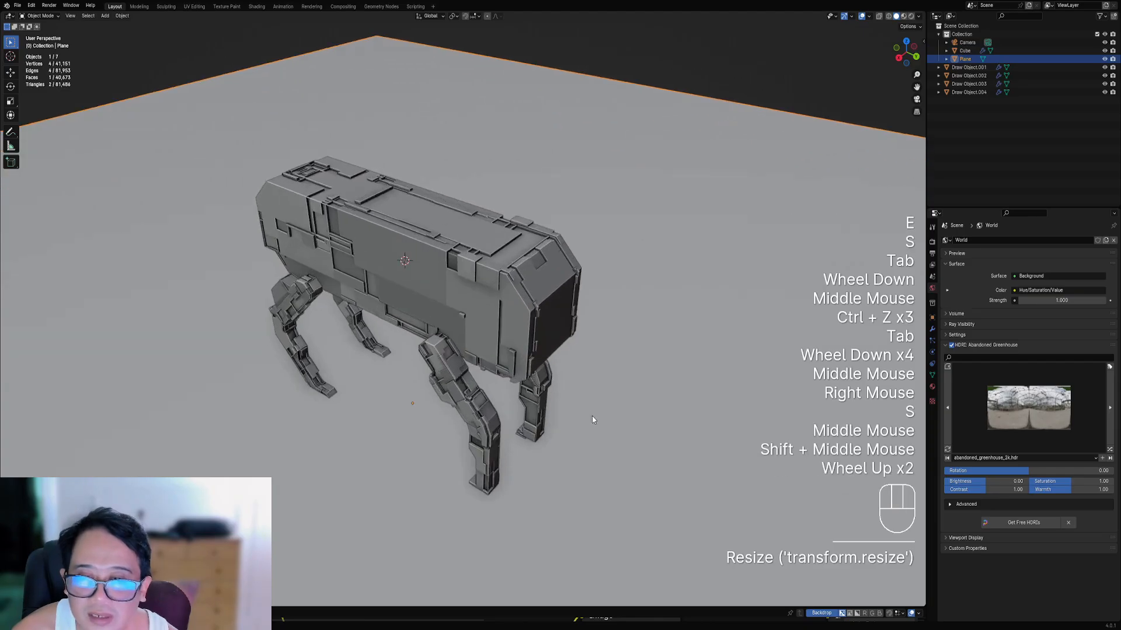
pyautogui.hotkey('ctrl', 's')
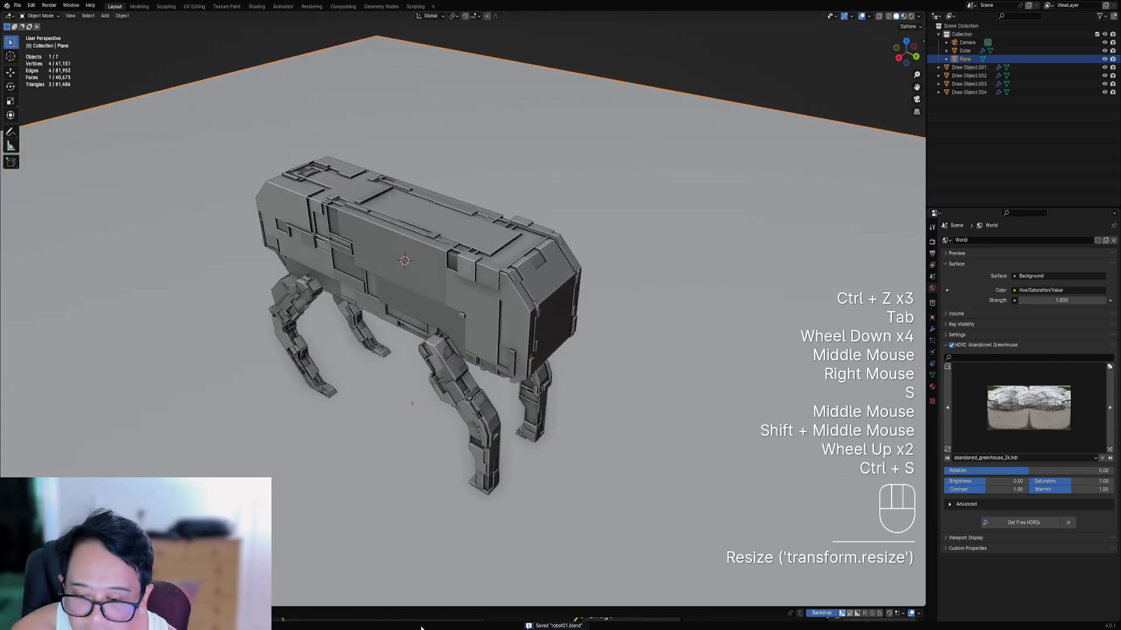
# - Enlarge the editor area below the viewport and switch it from compositing to the Shader Editor
pyautogui.moveTo(474, 607); pyautogui.dragTo(476, 618)
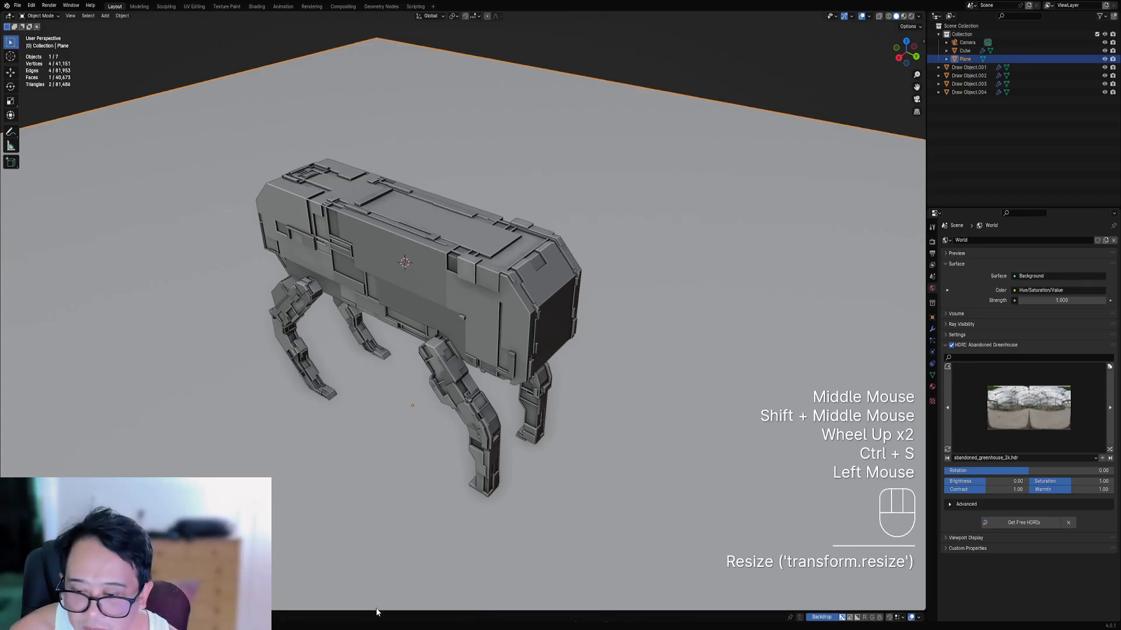
pyautogui.moveTo(376, 612); pyautogui.dragTo(395, 454)
pyautogui.scroll(-3, 422, 537)
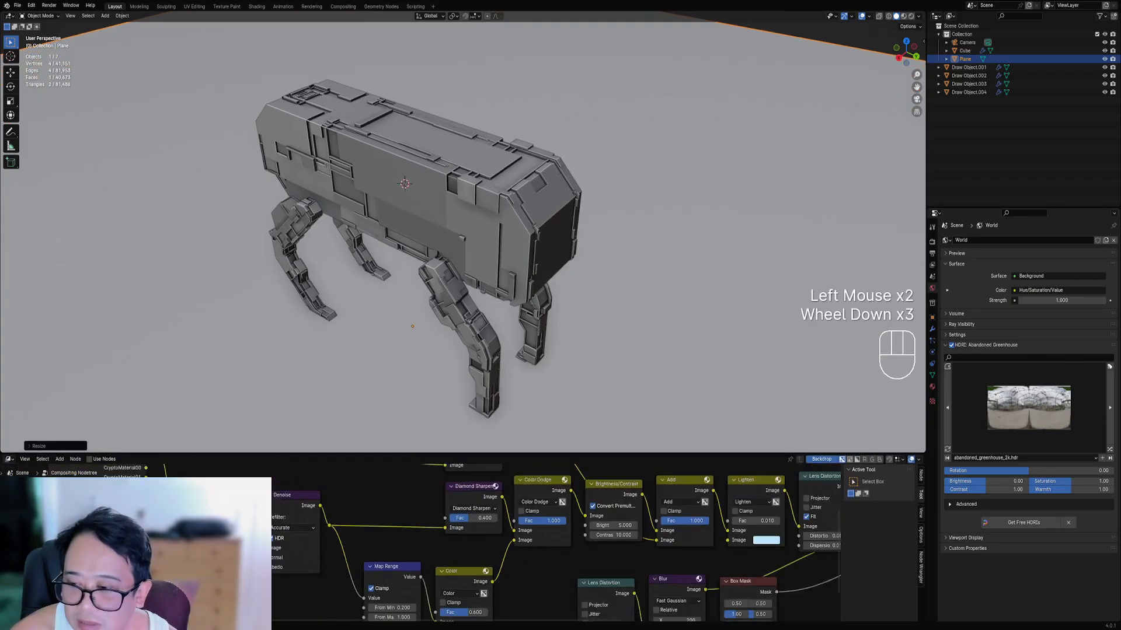
pyautogui.click(8, 459)
pyautogui.click(29, 528)
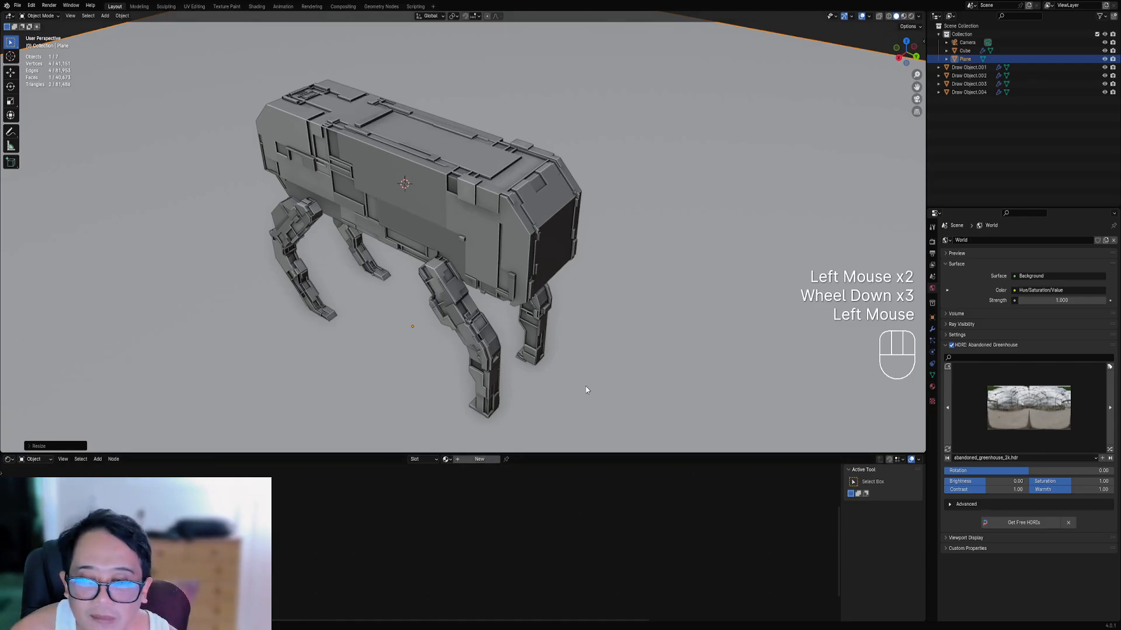
# - Create a new material on the ground plane and name it floor
pyautogui.rightClick(499, 449)
pyautogui.click(487, 461)
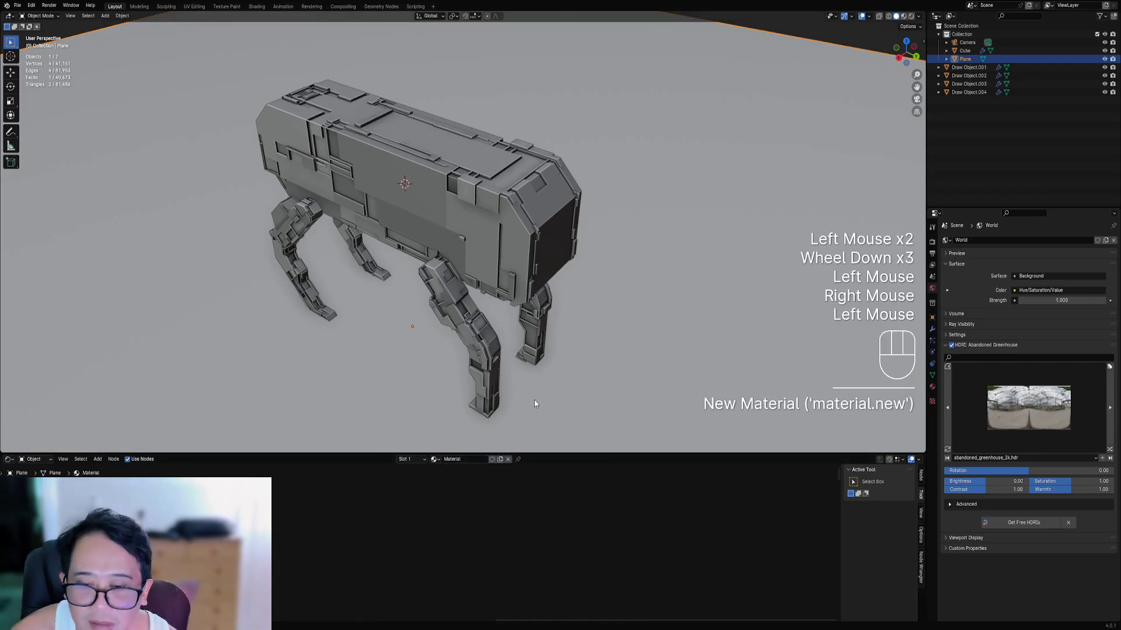
pyautogui.doubleClick(476, 459)
pyautogui.write('floor')
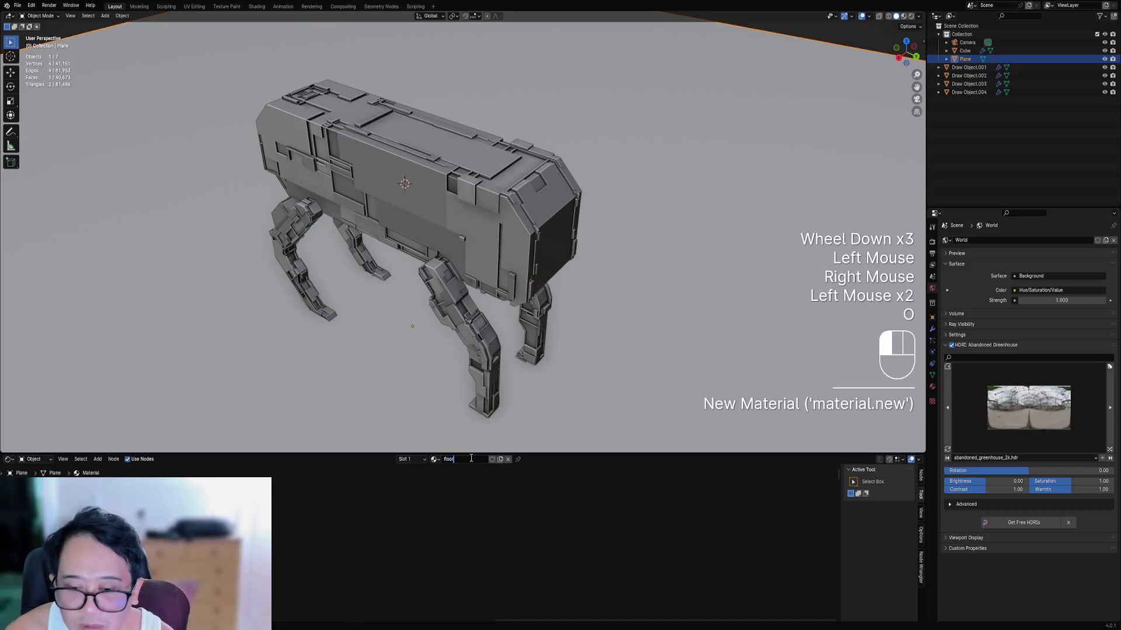
pyautogui.press('Return')
# - Switch to rendered shading and darken the floor material's Base Color to a value of about 0.062
pyautogui.press('z')
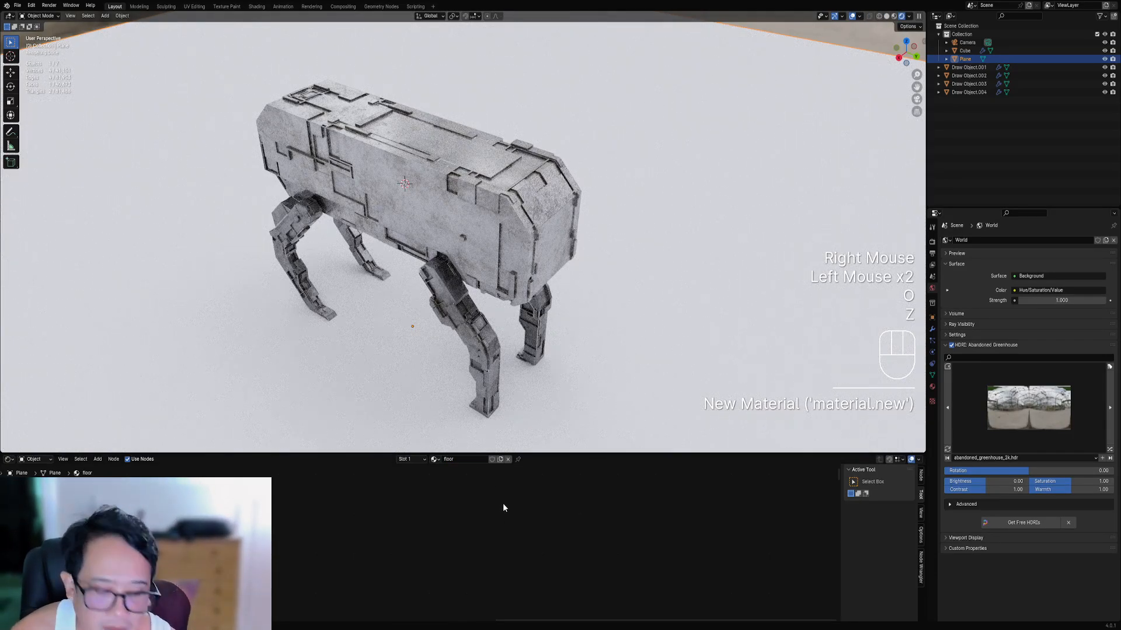
pyautogui.press('a')
pyautogui.press('KP_Decimal')
pyautogui.scroll(1, 481, 512)
pyautogui.click(387, 495)
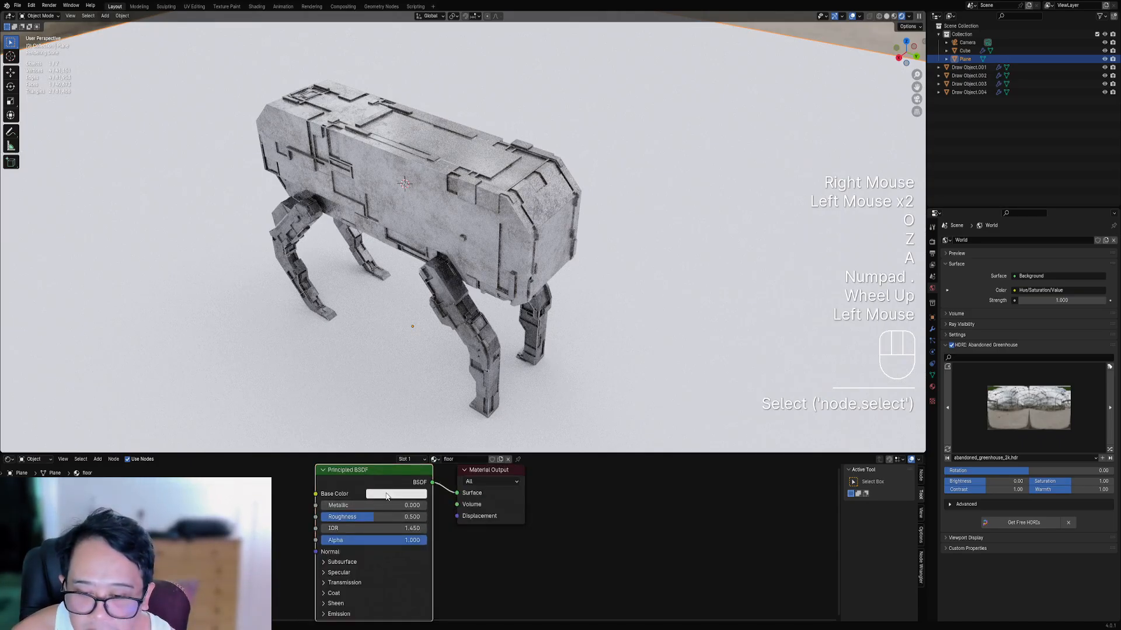
pyautogui.click(387, 496)
pyautogui.click(464, 398)
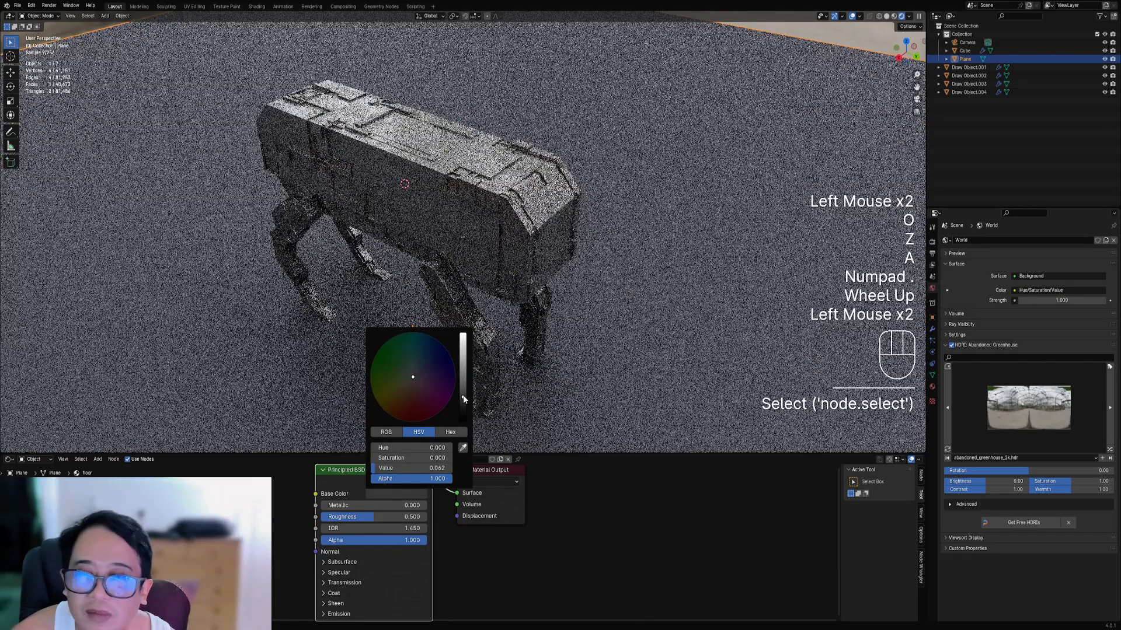
# - Check the render against the dark floor and select the robot's body to show its grunge_metal nodes
pyautogui.scroll(1, 561, 353)
pyautogui.moveTo(547, 377); pyautogui.dragTo(459, 354, button='middle')
pyautogui.hotkey('alt', 'a')
pyautogui.scroll(-2, 560, 349)
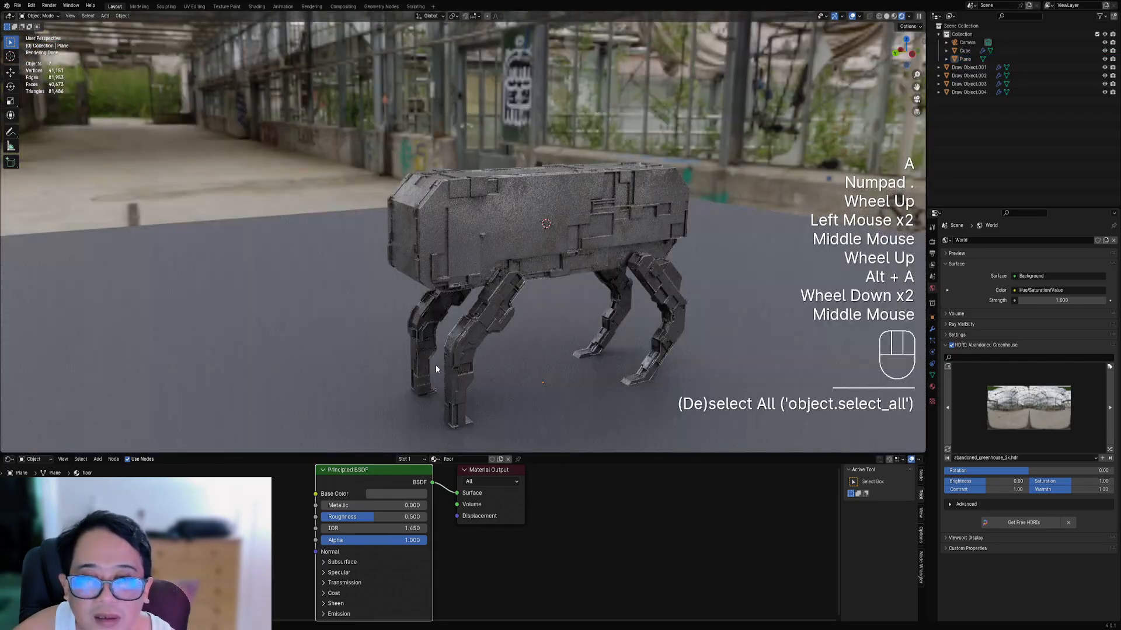
pyautogui.moveTo(538, 362); pyautogui.dragTo(575, 327, button='middle')
pyautogui.scroll(2, 563, 358)
pyautogui.rightClick(548, 268)
pyautogui.scroll(-3, 579, 586)
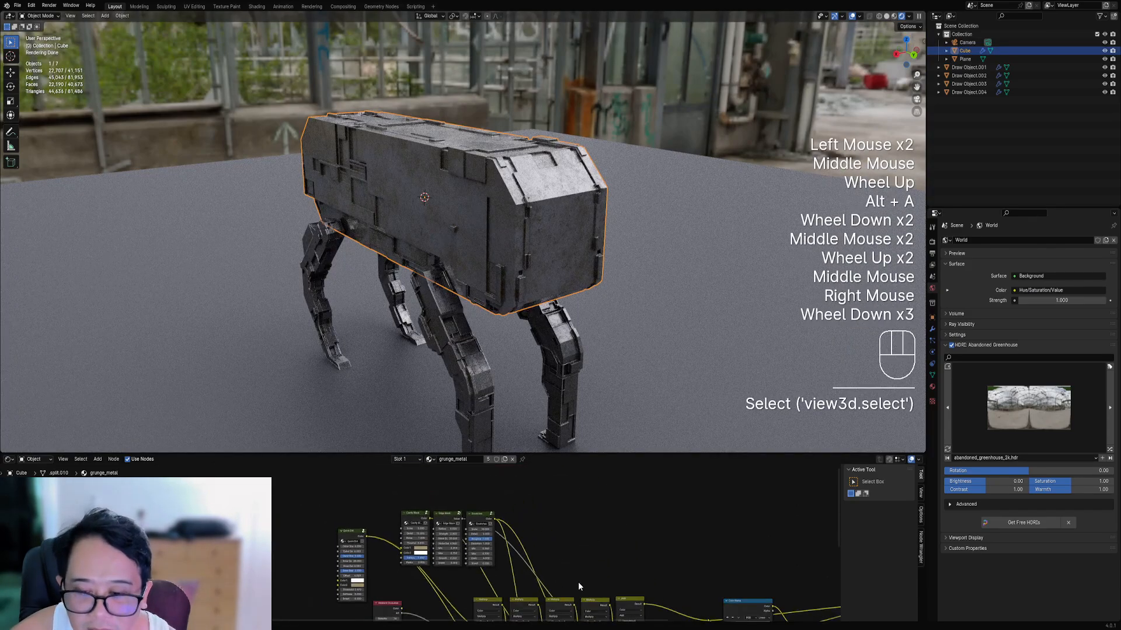
pyautogui.moveTo(578, 582); pyautogui.dragTo(379, 483, button='middle')
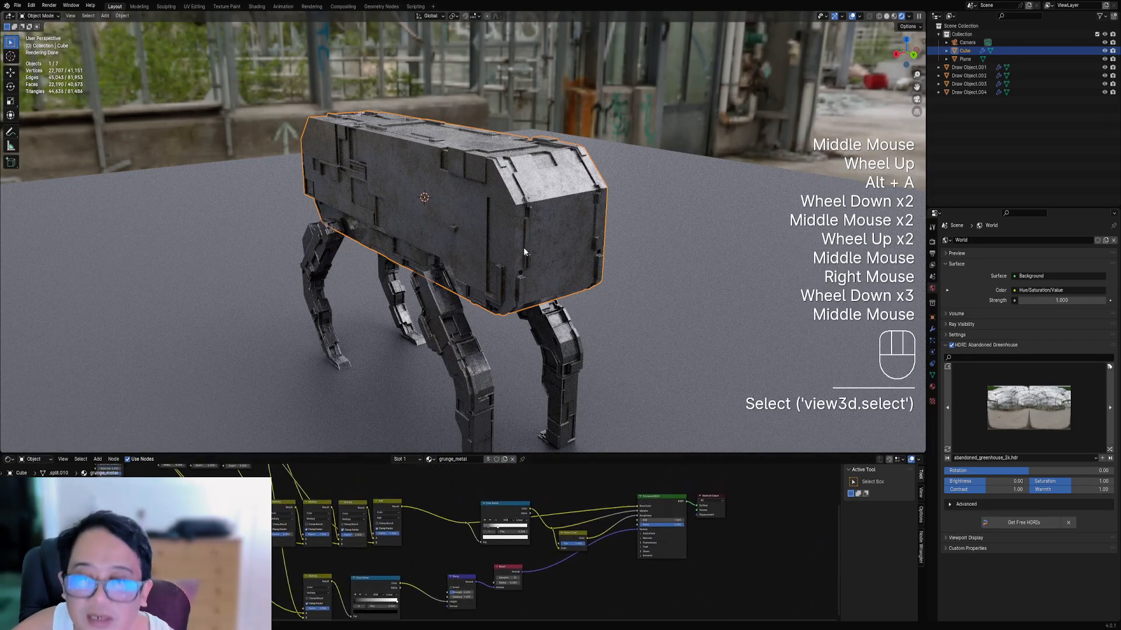
pyautogui.moveTo(533, 249); pyautogui.dragTo(544, 240, button='middle')
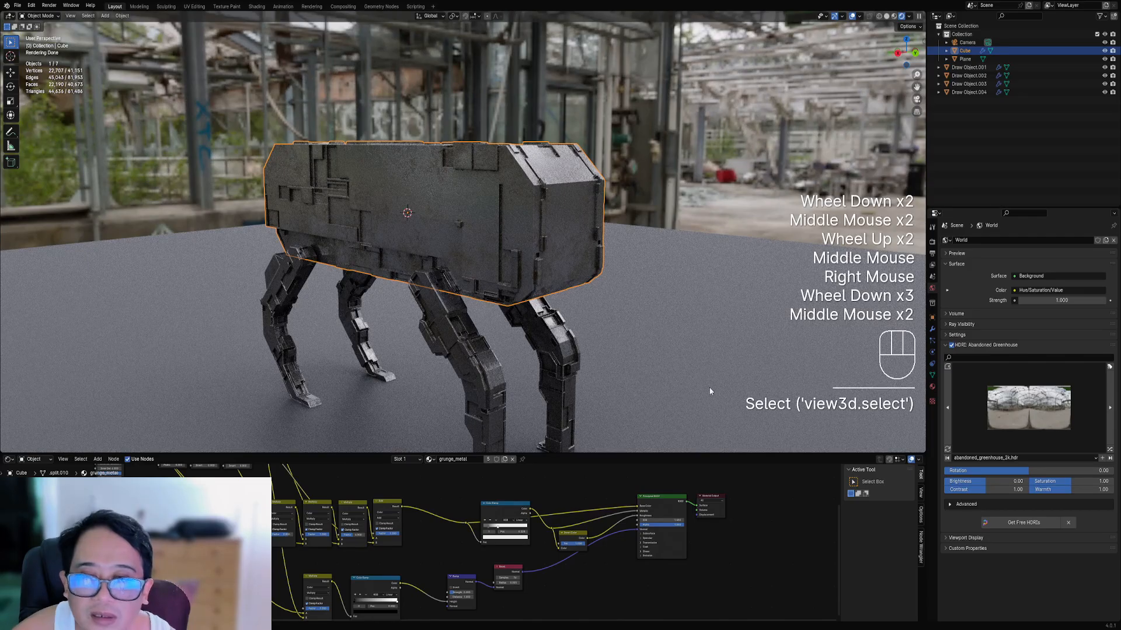
# - Change the world HDRI to kloofendal_38d_partly_cloudy_2k.hdr and rotate it to -44.21
pyautogui.click(1014, 426)
pyautogui.click(1030, 485)
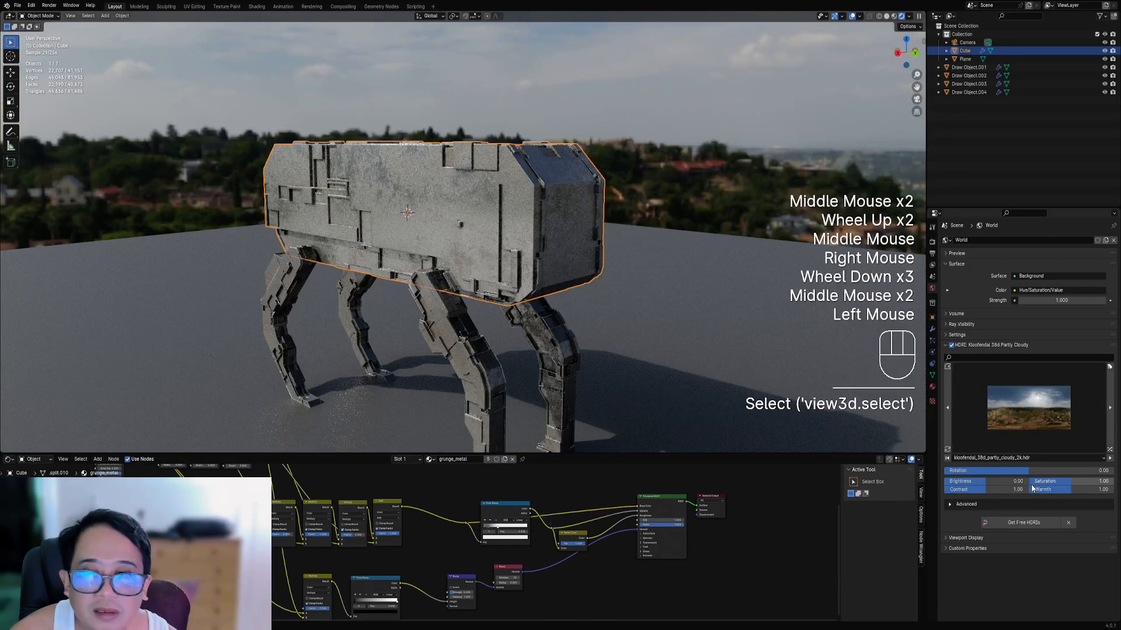
pyautogui.moveTo(1027, 470)
pyautogui.mouseDown()
pyautogui.moveTo(1075, 470)
pyautogui.moveTo(1007, 470)
pyautogui.mouseUp()
pyautogui.moveTo(560, 228); pyautogui.dragTo(525, 250, button='middle')
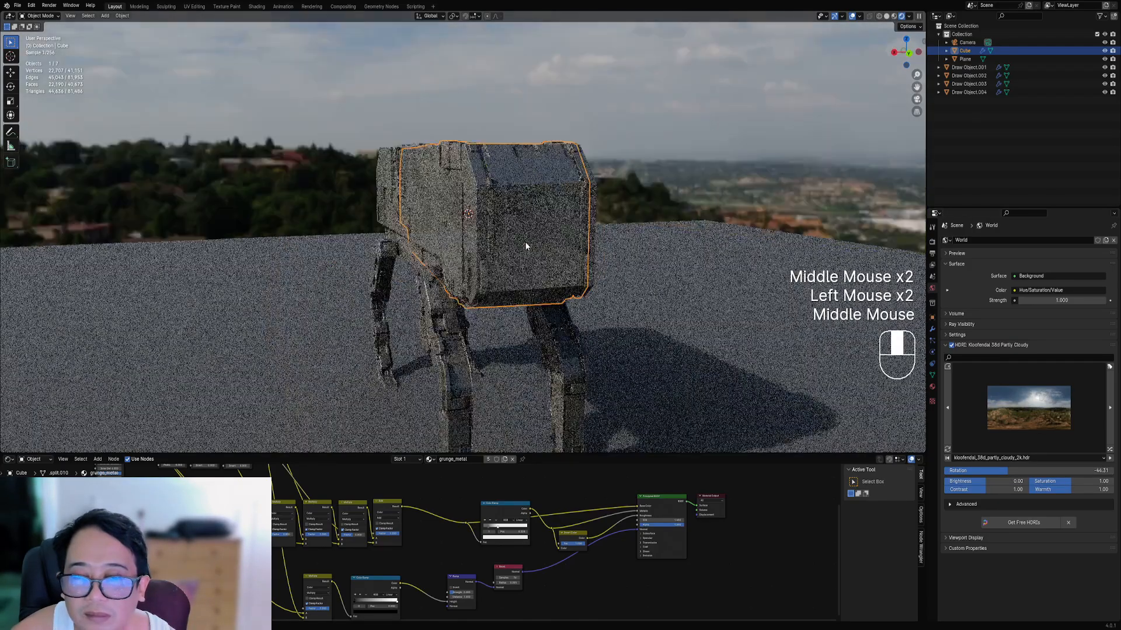
# - Hide the viewport overlays and check the rendered robot under the cloudy sky
pyautogui.hotkey('shift', 'alt', 'z')
pyautogui.scroll(-2, 497, 255)
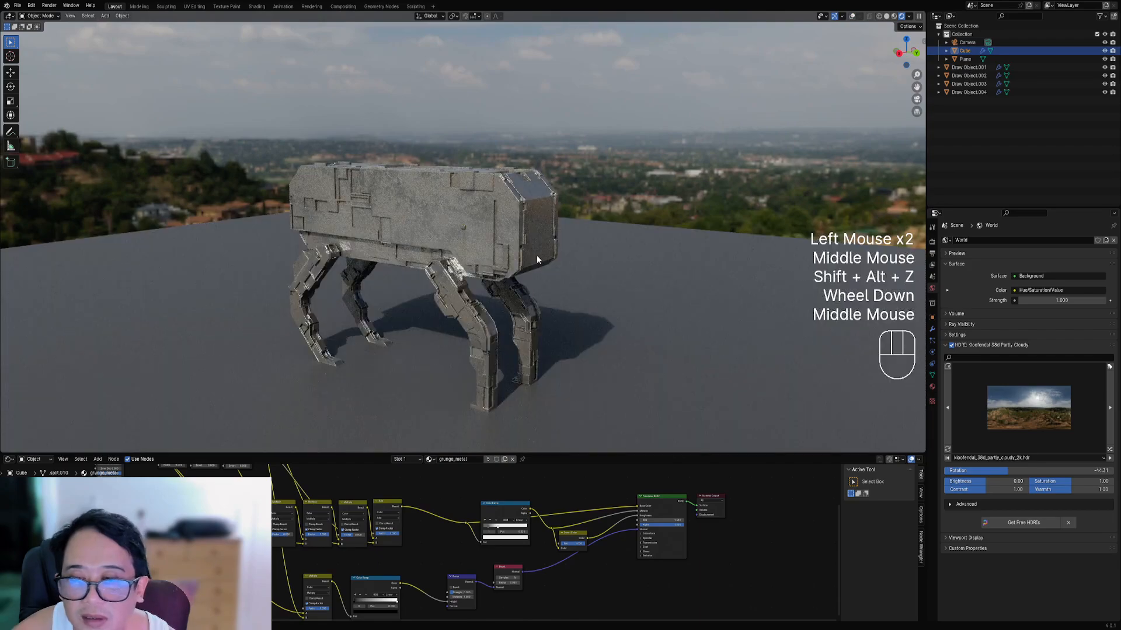
pyautogui.moveTo(537, 256); pyautogui.dragTo(514, 261, button='middle')
pyautogui.scroll(-1, 272, 569)
# - Reset the Color Ramp node fed by the vertex color attribute in the grunge_metal material
pyautogui.moveTo(272, 569); pyautogui.dragTo(386, 509, button='middle')
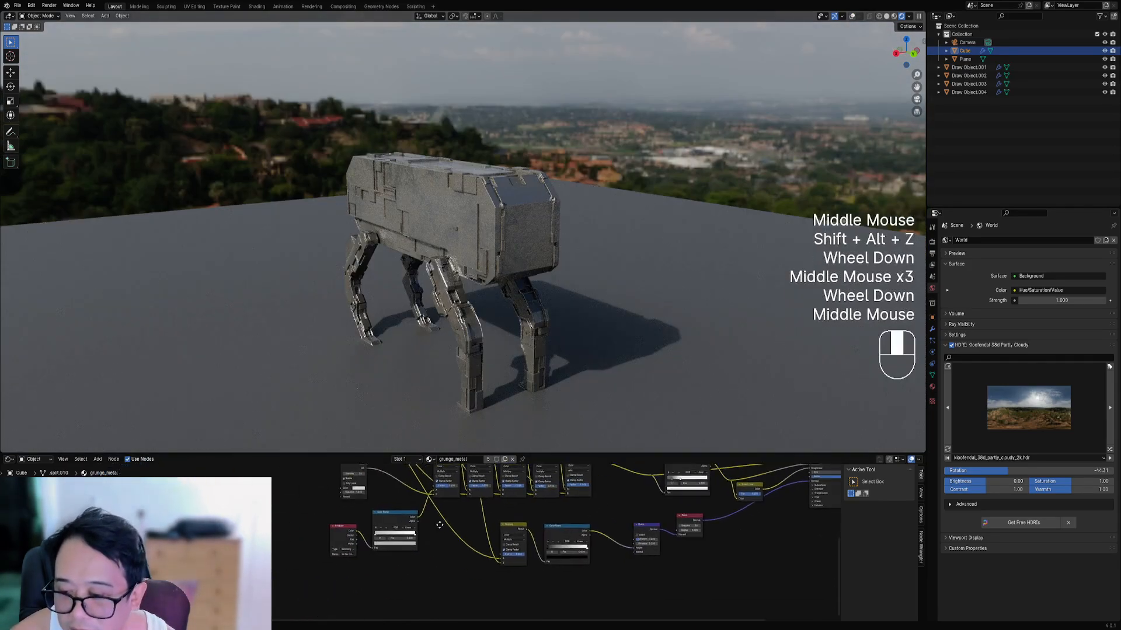
pyautogui.scroll(3, 386, 509)
pyautogui.click(386, 509)
pyautogui.press('BackSpace')
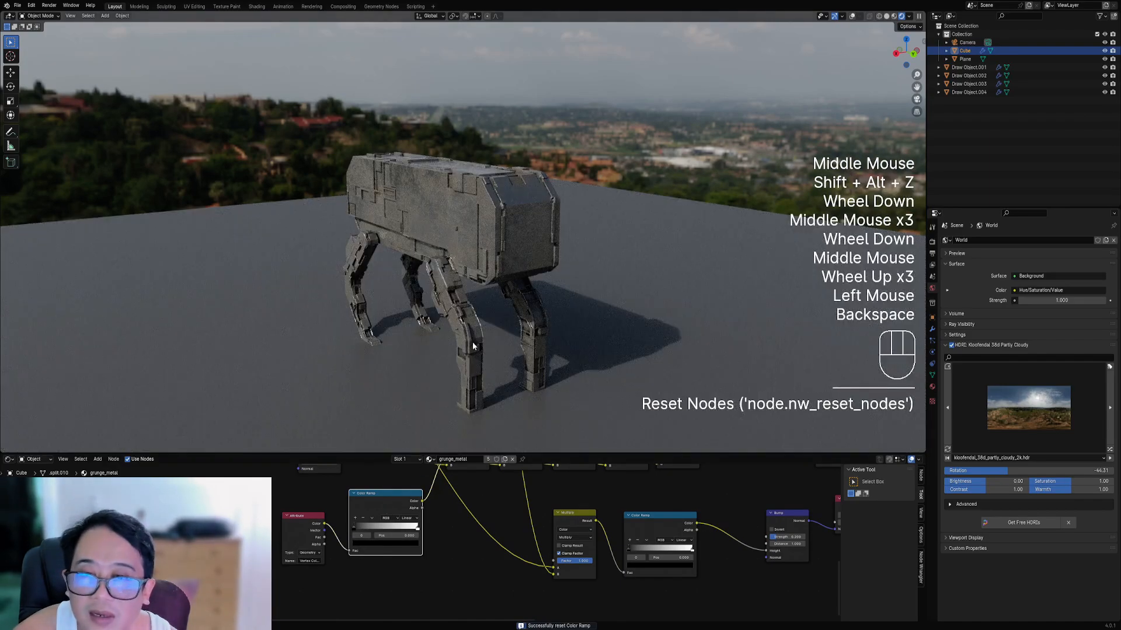
pyautogui.moveTo(403, 513); pyautogui.dragTo(403, 529, button='middle')
pyautogui.moveTo(480, 355); pyautogui.dragTo(533, 340, button='middle')
pyautogui.scroll(1, 398, 560)
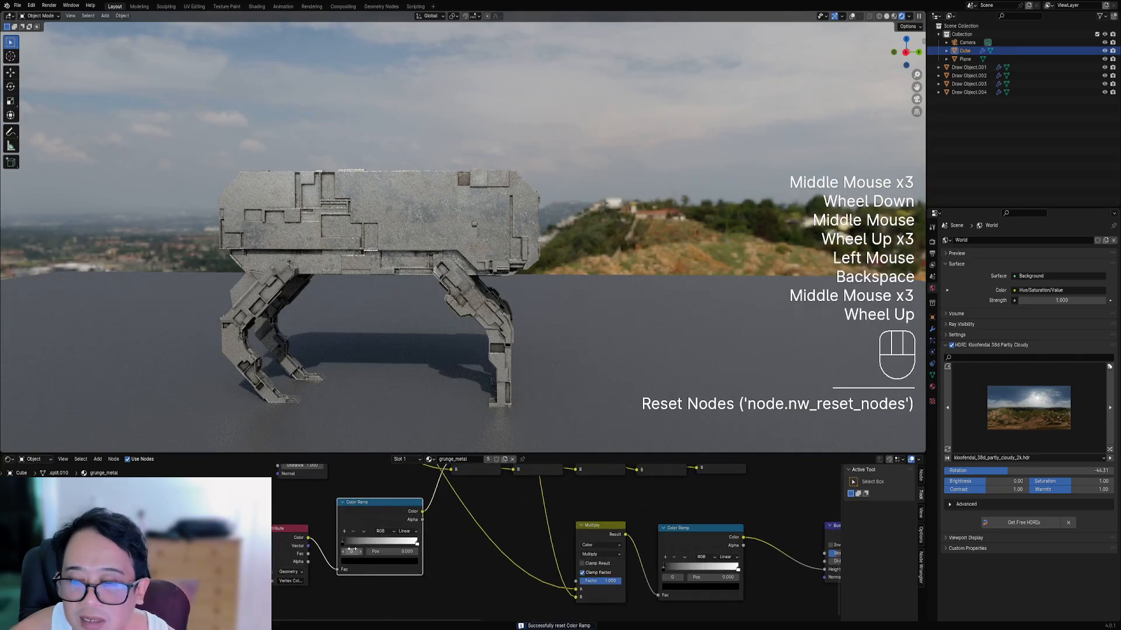
# - Try moving the black stop of the vertex color Color Ramp toward the white end
pyautogui.moveTo(349, 542)
pyautogui.mouseDown()
pyautogui.moveTo(386, 541)
pyautogui.moveTo(371, 544)
pyautogui.mouseUp()
pyautogui.rightClick(372, 544)
pyautogui.moveTo(533, 322); pyautogui.dragTo(500, 329, button='middle')
pyautogui.scroll(-1, 499, 329)
pyautogui.scroll(1, 509, 318)
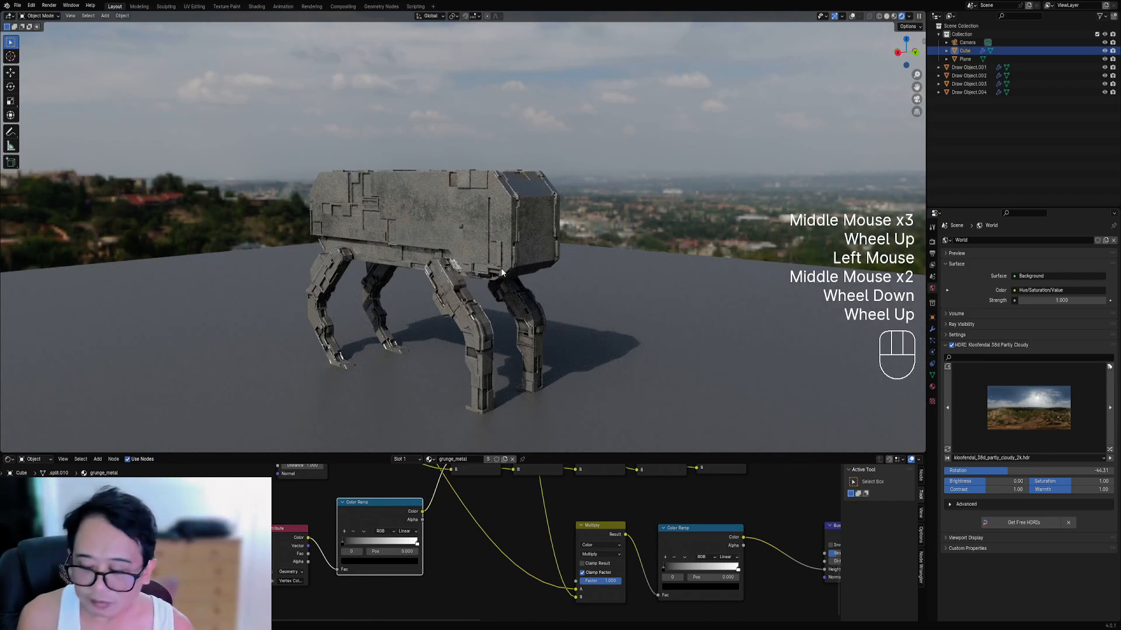
# - Save the file in solid shading and return to rendered shading
pyautogui.press('z')
pyautogui.hotkey('ctrl', 's')
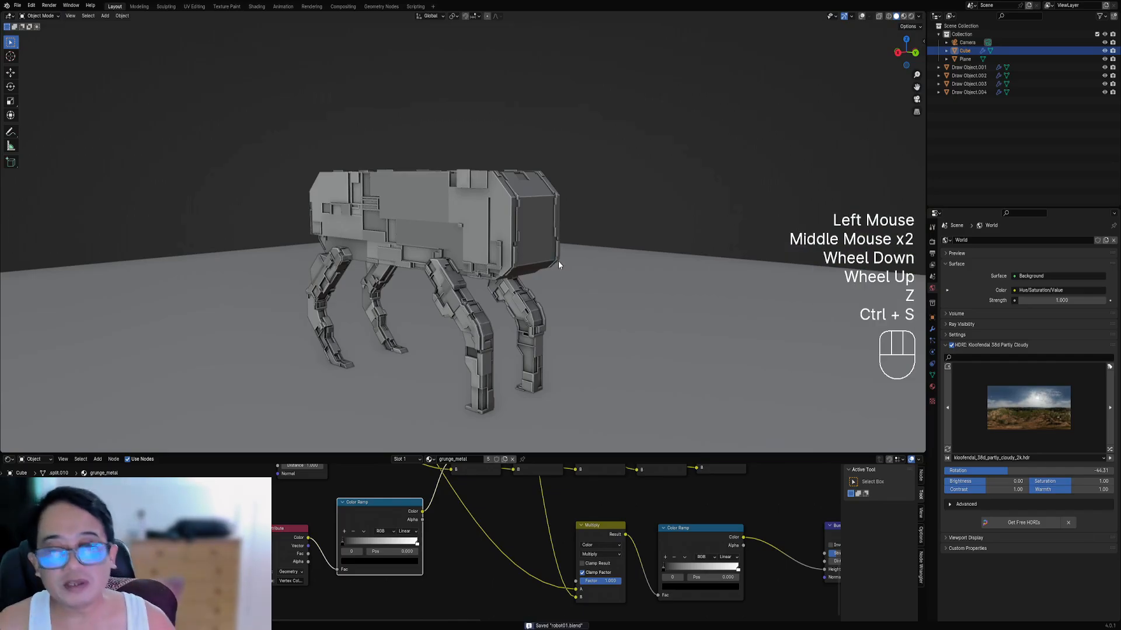
pyautogui.press('z')
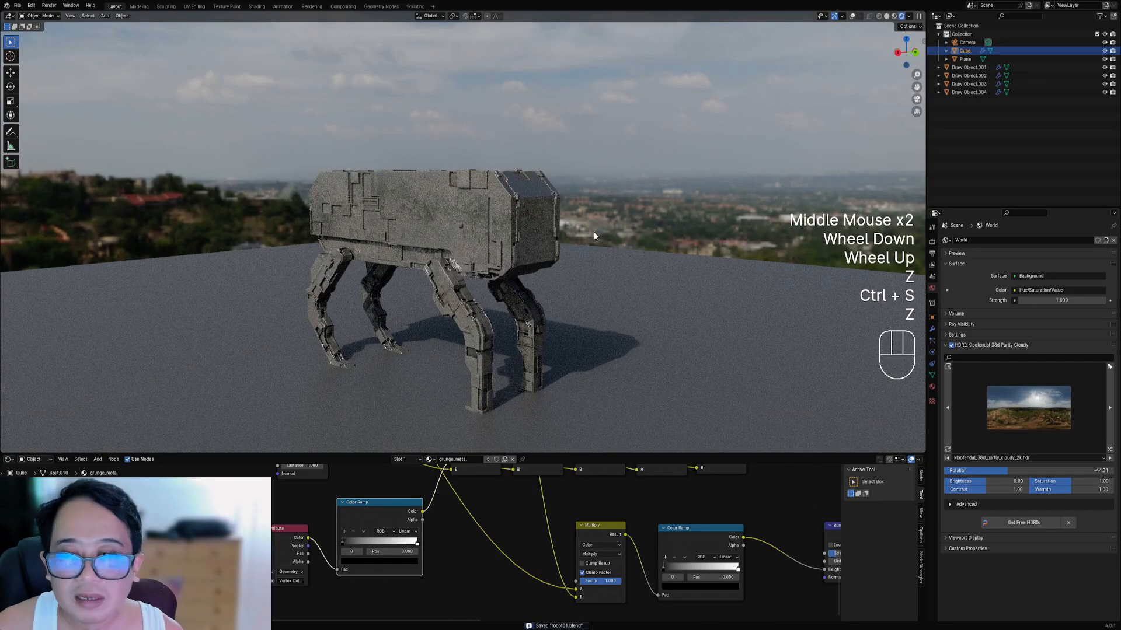
# - Compare the robot in solid and rendered shading and examine the render from several angles
pyautogui.press('z')
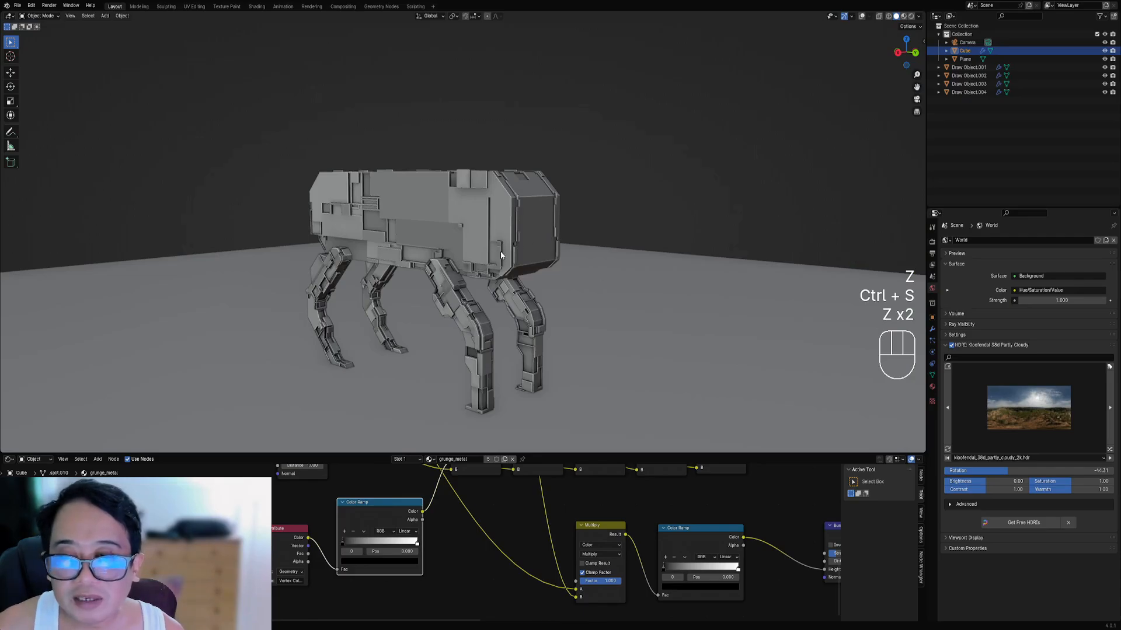
pyautogui.scroll(-2, 508, 250)
pyautogui.press('z')
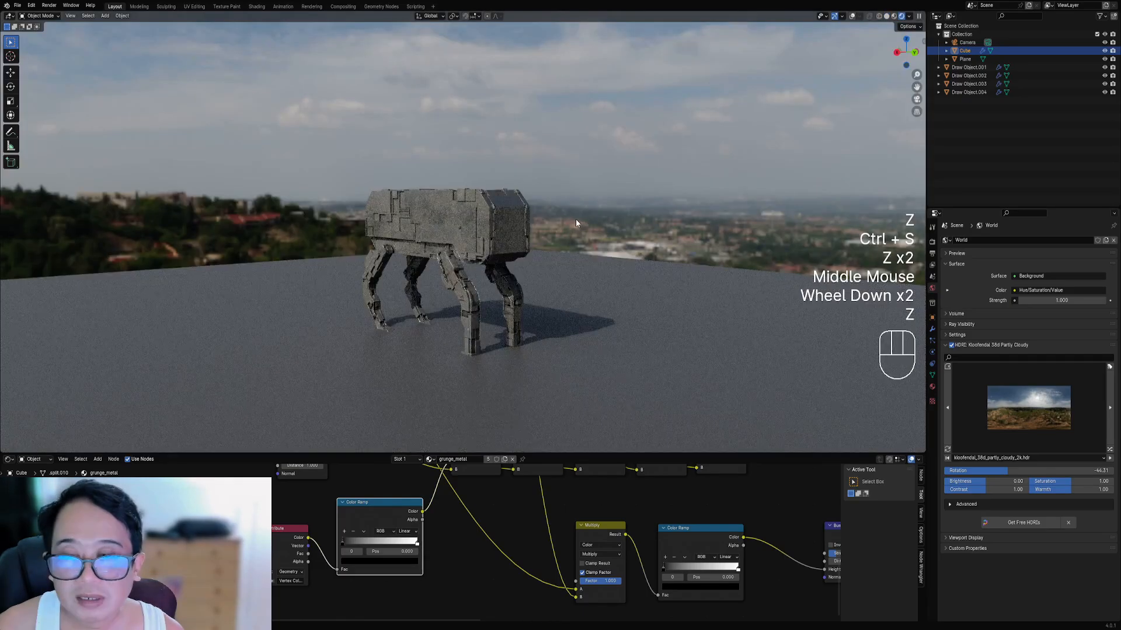
pyautogui.moveTo(593, 261); pyautogui.dragTo(510, 264, button='middle')
pyautogui.moveTo(437, 275); pyautogui.dragTo(526, 251, button='middle')
pyautogui.scroll(1, 525, 251)
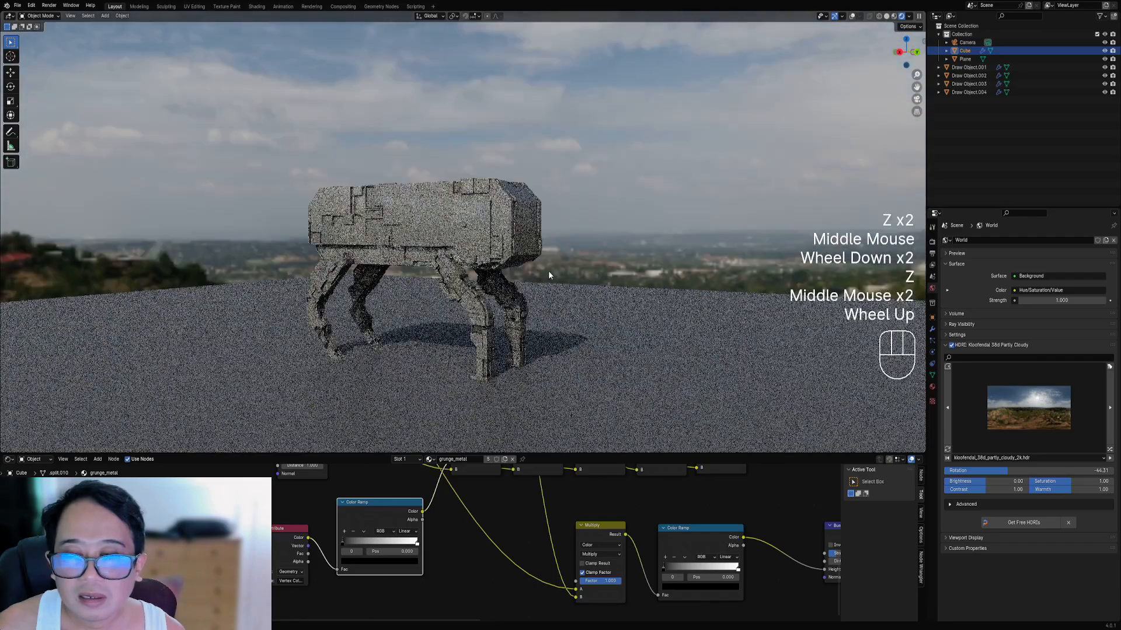
# - Return the viewport to solid shading and save the file
pyautogui.press('z')
pyautogui.scroll(2, 561, 240)
pyautogui.hotkey('ctrl', 's')
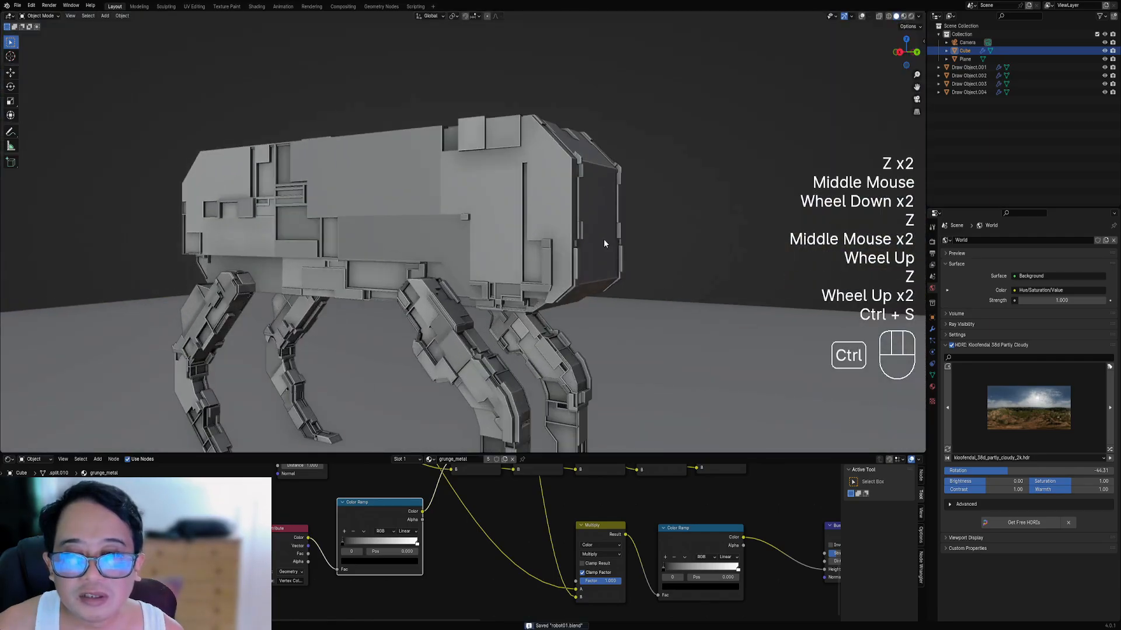
# - Show the viewport overlays and open the robot body for editing in face select mode
pyautogui.moveTo(604, 239); pyautogui.dragTo(541, 231, button='middle')
pyautogui.rightClick(541, 232)
pyautogui.press('Tab')
pyautogui.hotkey('shift', 'alt', 'z')
pyautogui.press('3')
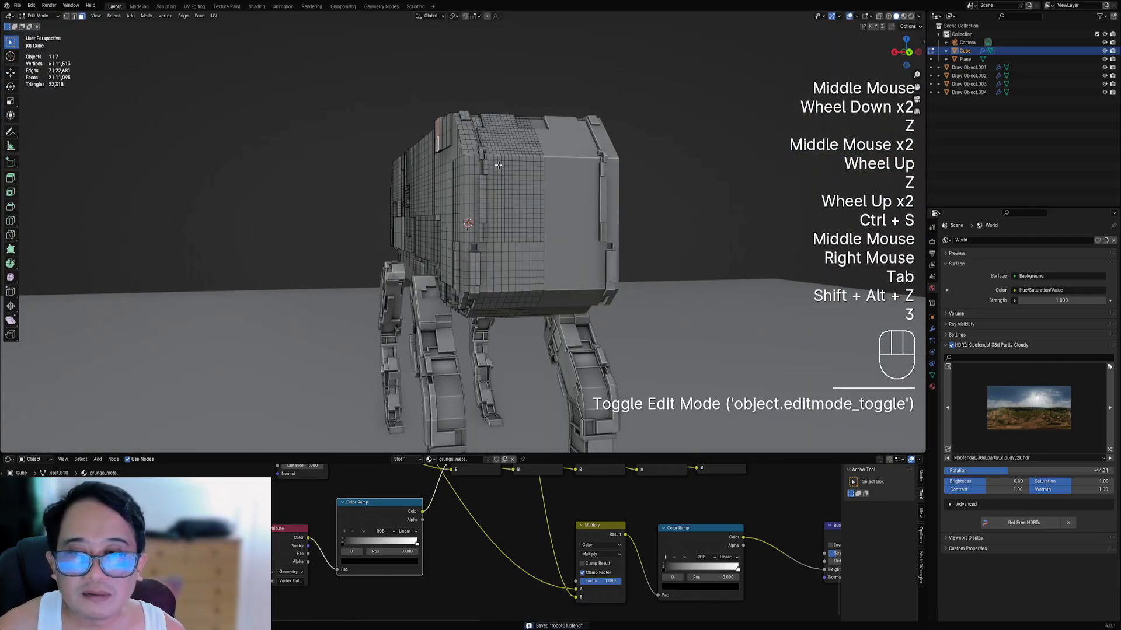
pyautogui.rightClick(530, 284)
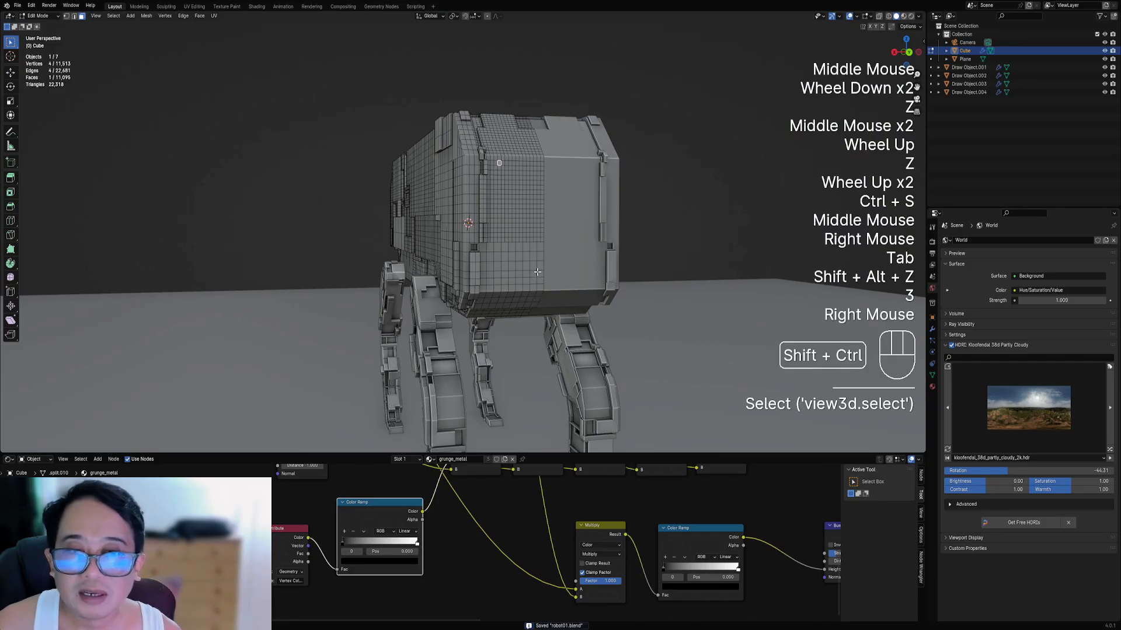
# - Try to simplify the body mesh by dissolving all of its faces, and undo the dissolve
pyautogui.press('a')
pyautogui.moveTo(536, 272); pyautogui.dragTo(583, 227, button='middle')
pyautogui.hotkey('ctrl', 's')
pyautogui.press('x')
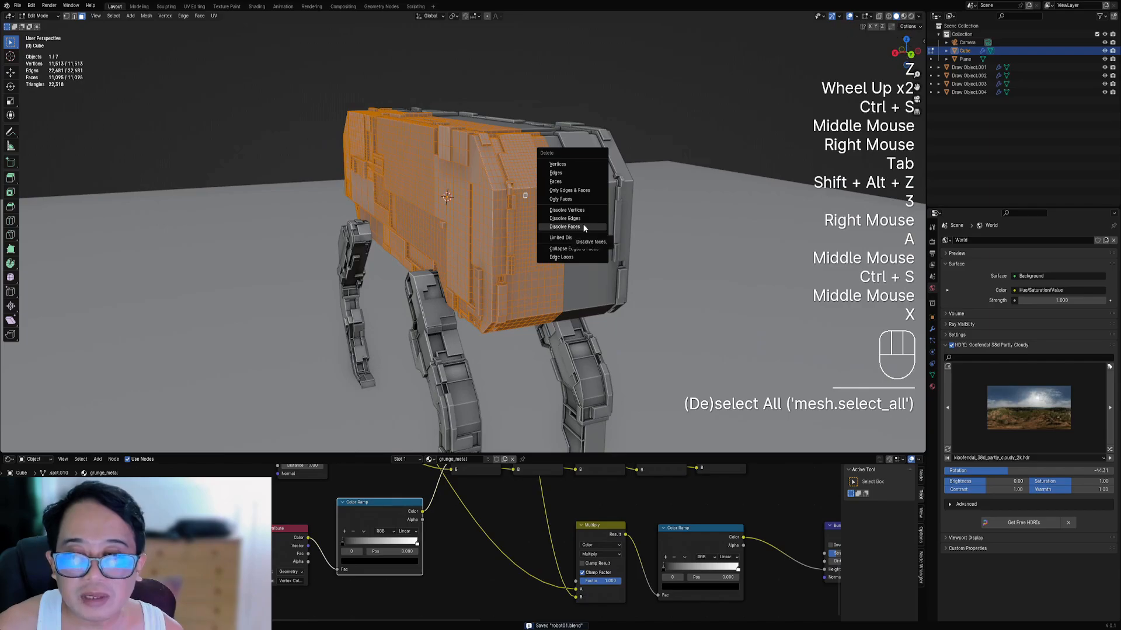
pyautogui.click(583, 226)
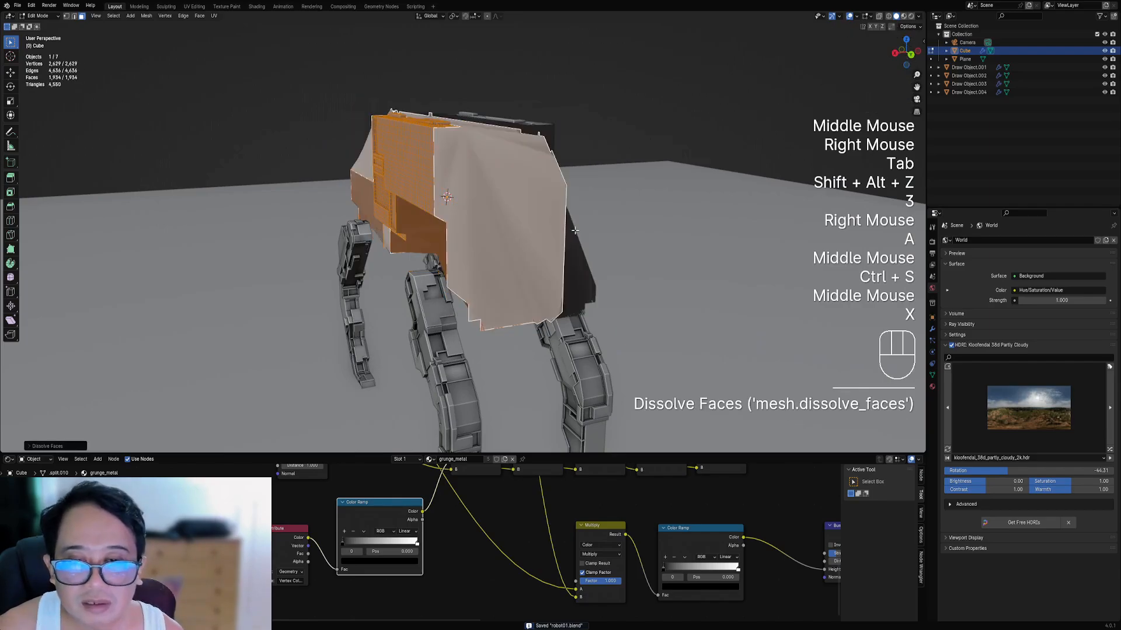
pyautogui.moveTo(564, 251); pyautogui.dragTo(625, 242, button='middle')
pyautogui.press('F9')
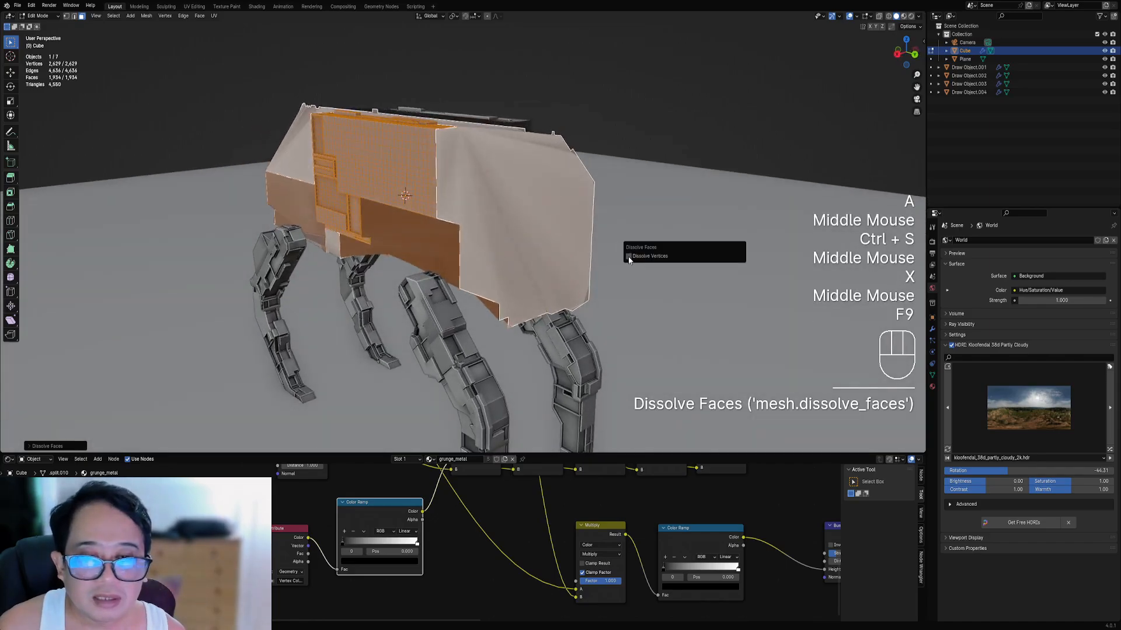
pyautogui.hotkey('ctrl', 'z')
# - Simplify the whole body mesh with Limited Dissolve and clear the selection
pyautogui.press('x')
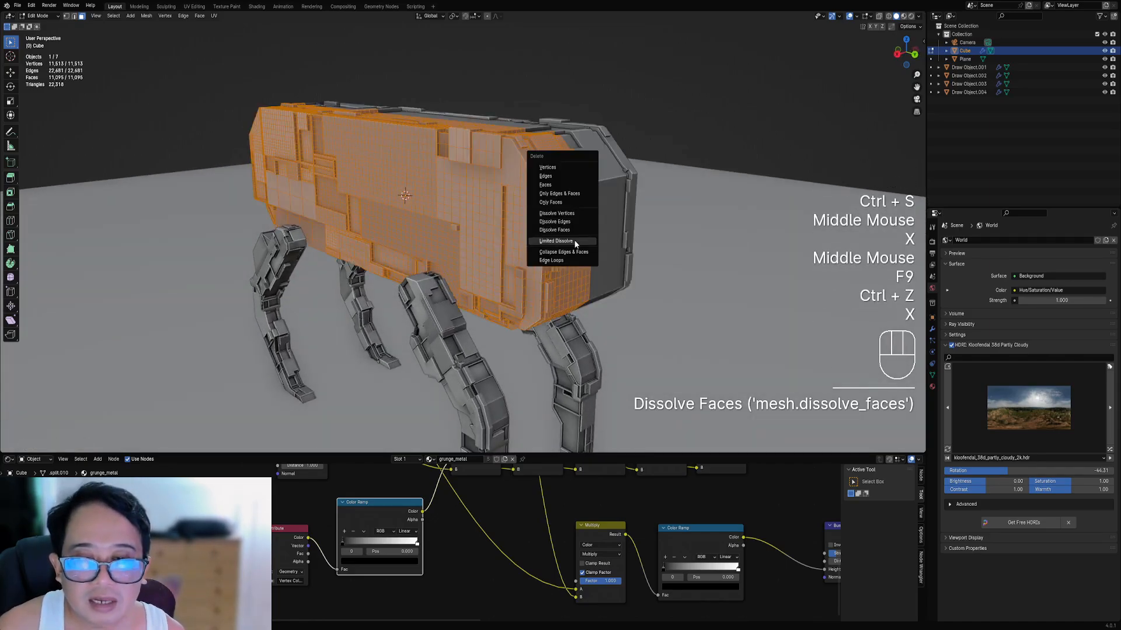
pyautogui.click(557, 241)
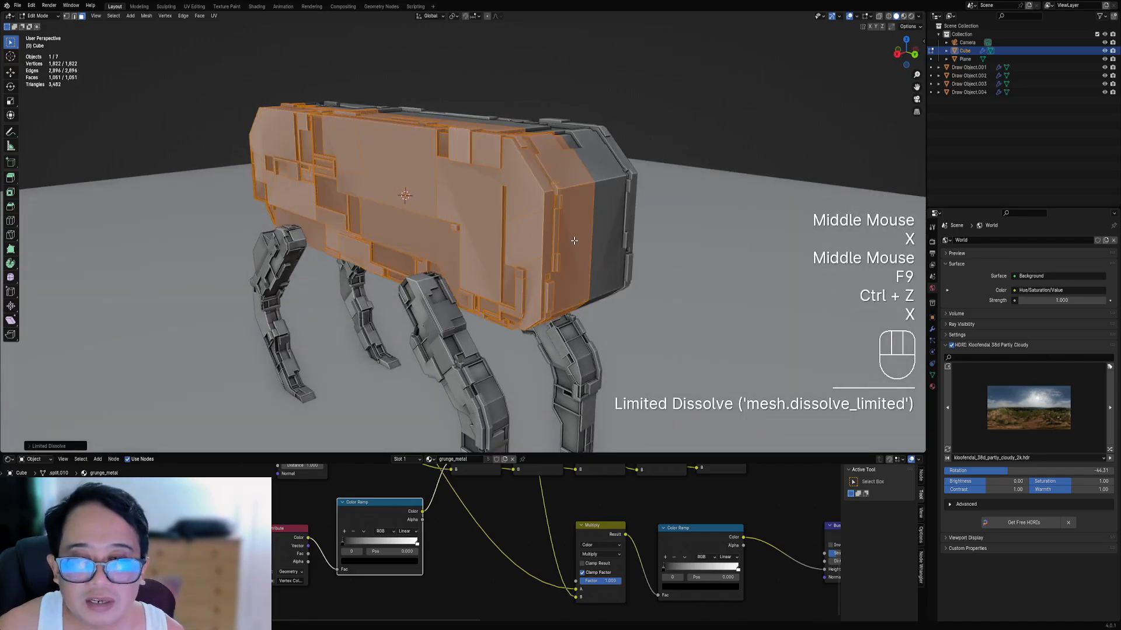
pyautogui.moveTo(575, 245); pyautogui.dragTo(533, 239, button='middle')
pyautogui.hotkey('alt', 'a')
# - Draw a box-shaped mirrored face on the body's flat end with the Draw Faces tool in back view
pyautogui.scroll(2, 528, 198)
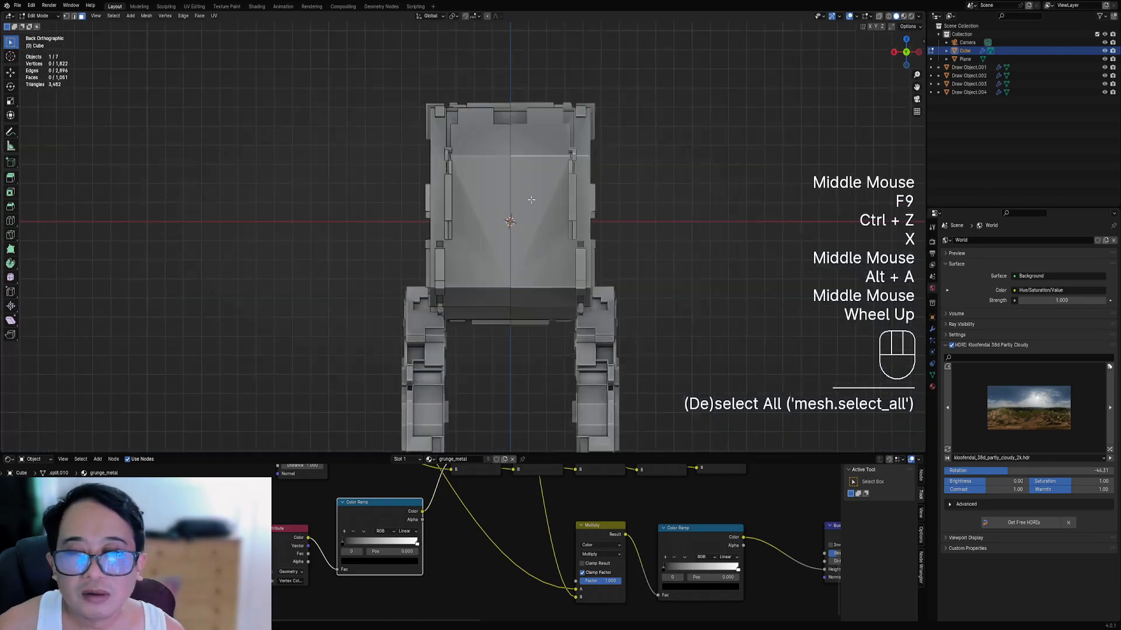
pyautogui.hotkey('ctrl', 'shift', 'x')
pyautogui.click(491, 143)
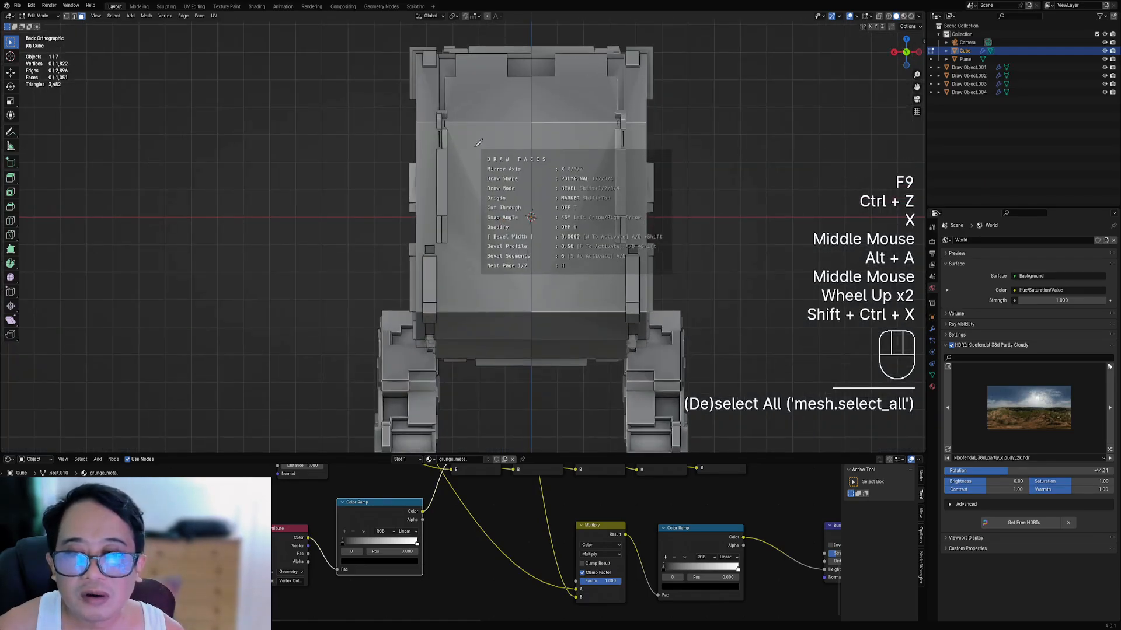
pyautogui.click(461, 143)
pyautogui.press('2')
pyautogui.click(459, 140)
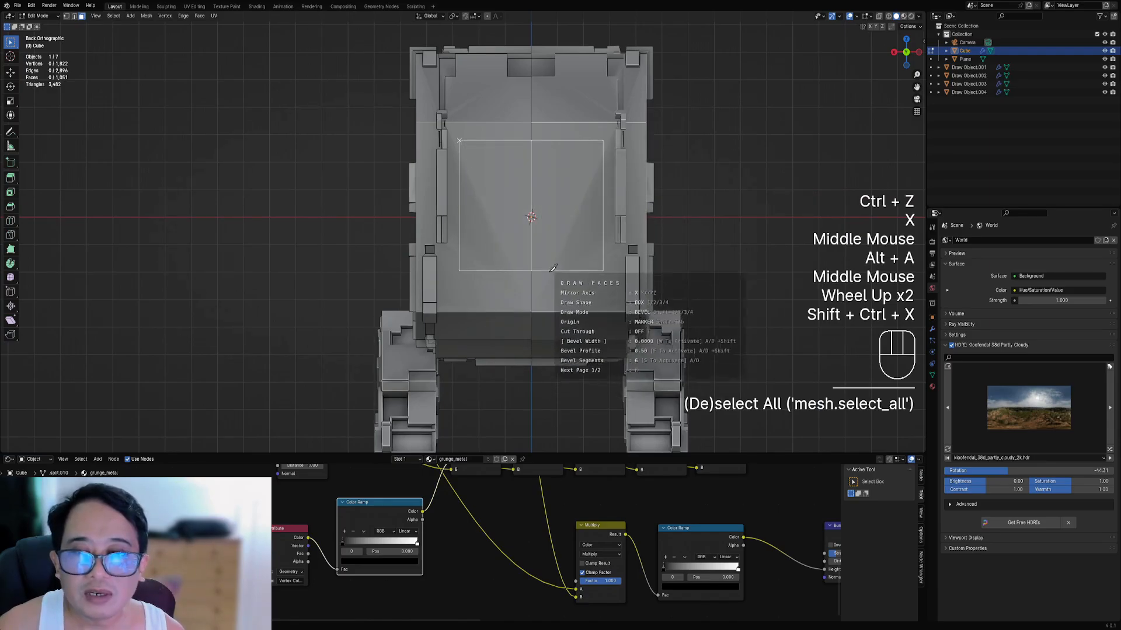
pyautogui.click(560, 281)
pyautogui.scroll(-1, 560, 281)
pyautogui.moveTo(560, 282); pyautogui.dragTo(639, 286, button='middle')
pyautogui.scroll(-1, 639, 286)
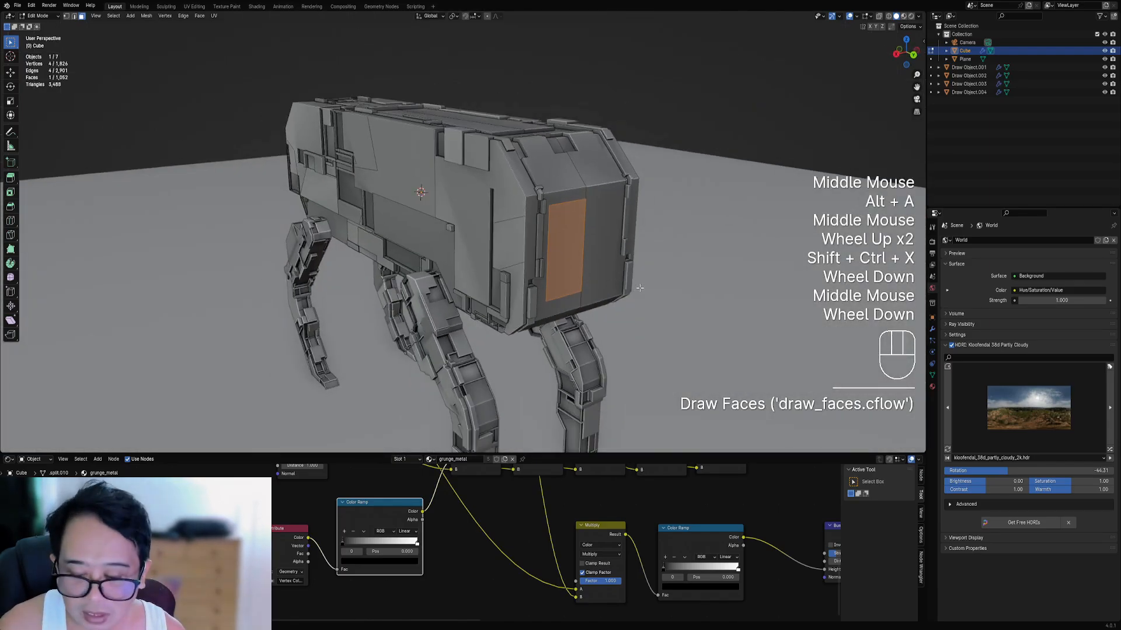
# - Inset the drawn end face, recess it with Shrink/Fatten and leave editing
pyautogui.press('i')
pyautogui.click(639, 286)
pyautogui.hotkey('alt', 's')
pyautogui.press('Tab')
pyautogui.scroll(-1, 571, 192)
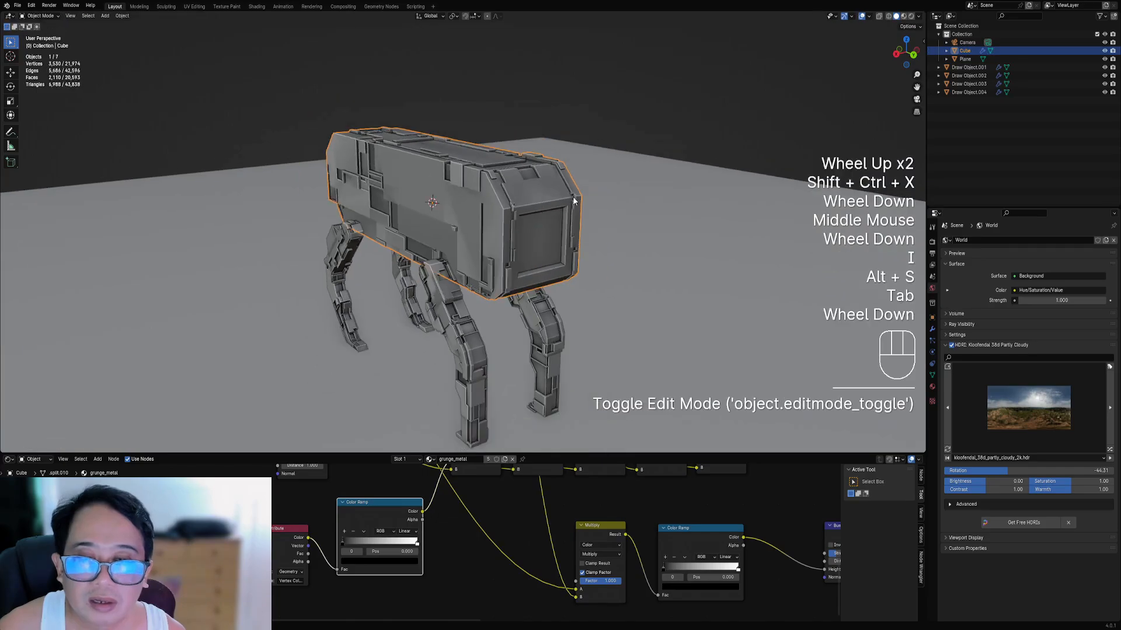
# - Examine the recessed end panel in rendered shading and return to solid shading
pyautogui.press('z')
pyautogui.click(607, 166)
pyautogui.scroll(-1, 603, 165)
pyautogui.moveTo(602, 165)
pyautogui.mouseDown(button='middle')
pyautogui.moveTo(580, 264)
pyautogui.moveTo(567, 268)
pyautogui.moveTo(535, 227)
pyautogui.mouseUp(button='middle')
pyautogui.press('z')
pyautogui.click(604, 246)
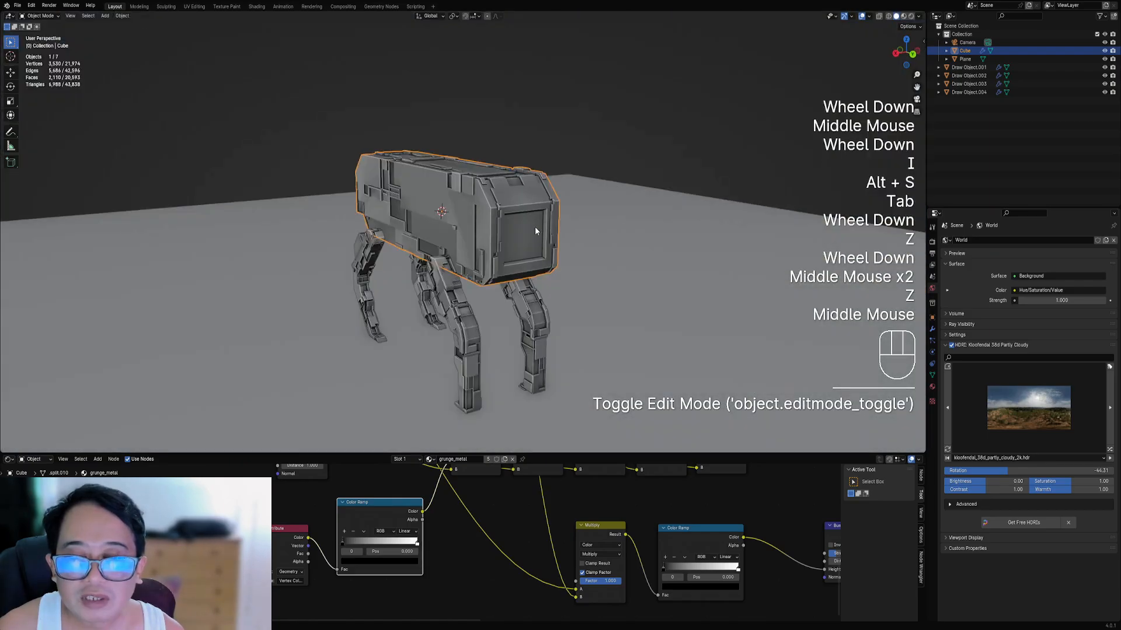
# - Undo the recessed panel, the drawn face and the Limited Dissolve on the body
pyautogui.hotkey('ctrl', 'z')
pyautogui.hotkey('ctrl', 'z')
pyautogui.hotkey('ctrl', 'z')
pyautogui.hotkey('ctrl', 'z')
pyautogui.hotkey('ctrl', 'z')
pyautogui.hotkey('ctrl', 'z')
pyautogui.press('a')
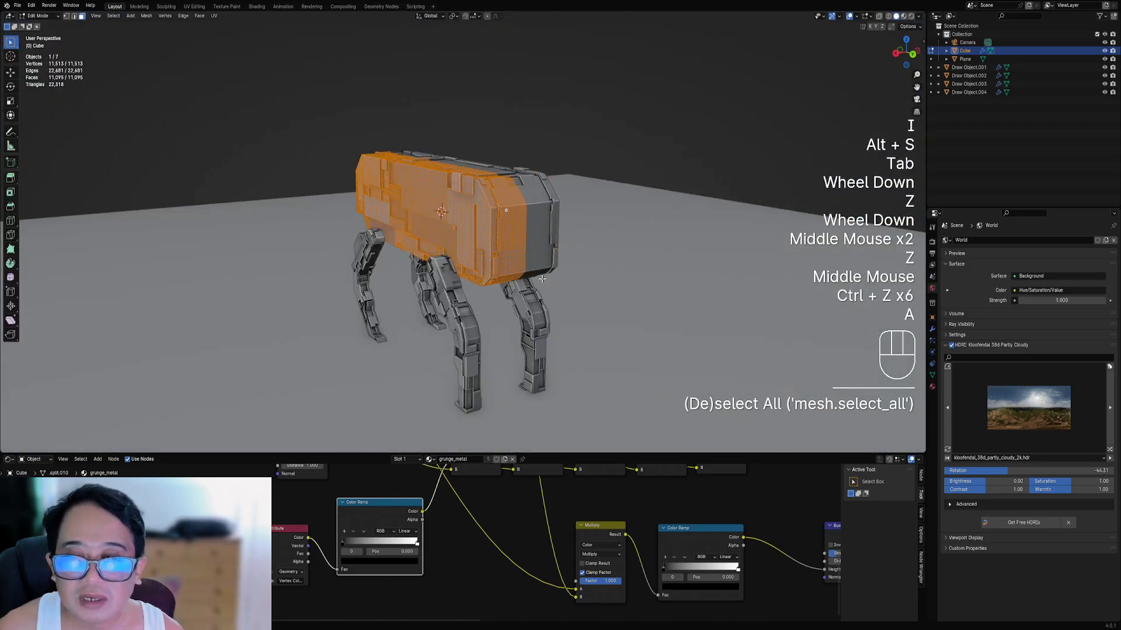
pyautogui.press('Tab')
pyautogui.scroll(1, 473, 260)
pyautogui.keyDown('alt'); pyautogui.moveTo(473, 260); pyautogui.dragTo(534, 167, button='middle'); pyautogui.keyUp('alt')
pyautogui.press('Tab')
pyautogui.hotkey('alt', 'a')
pyautogui.press('Tab')
pyautogui.scroll(-1, 540, 249)
# - Try extruding two small faces on the body's flat end
pyautogui.press('Tab')
pyautogui.rightClick(524, 209)
pyautogui.keyDown('shift'); pyautogui.rightClick(530, 209); pyautogui.keyUp('shift')
pyautogui.scroll(1, 534, 167)
pyautogui.press('e')
pyautogui.press('Tab')
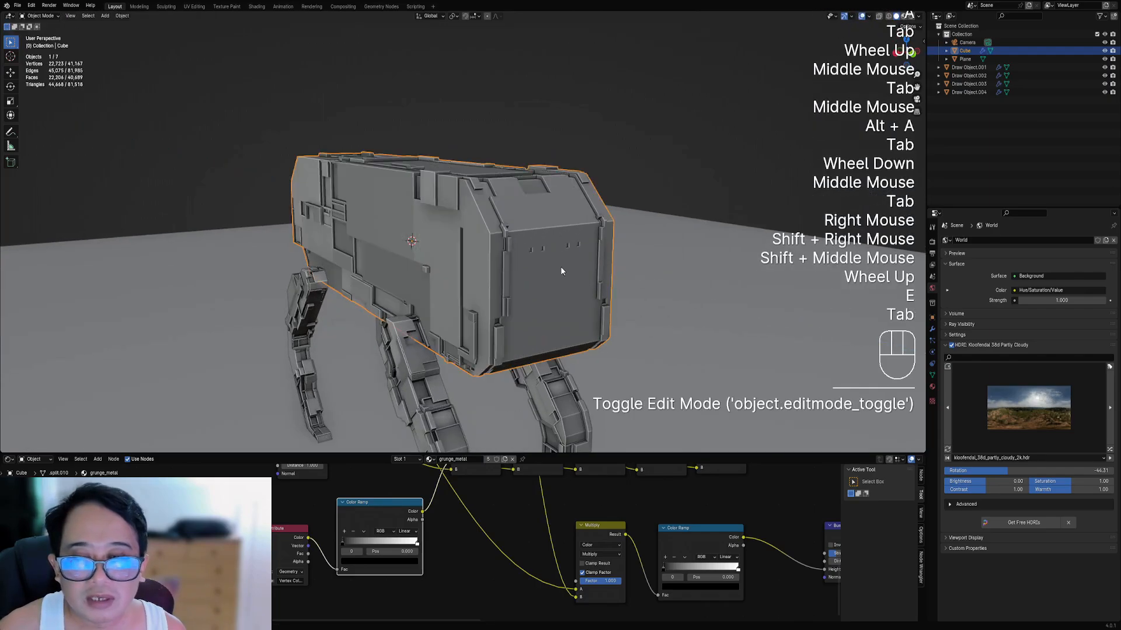
# - Undo the extrusion of the two small faces on the body's end
pyautogui.scroll(-1, 562, 278)
pyautogui.moveTo(562, 279)
pyautogui.mouseDown(button='middle')
pyautogui.moveTo(563, 308)
pyautogui.moveTo(589, 287)
pyautogui.moveTo(553, 279)
pyautogui.mouseUp(button='middle')
pyautogui.scroll(-1, 588, 287)
pyautogui.press('Tab')
pyautogui.hotkey('ctrl', 'z')
pyautogui.hotkey('ctrl', 'z')
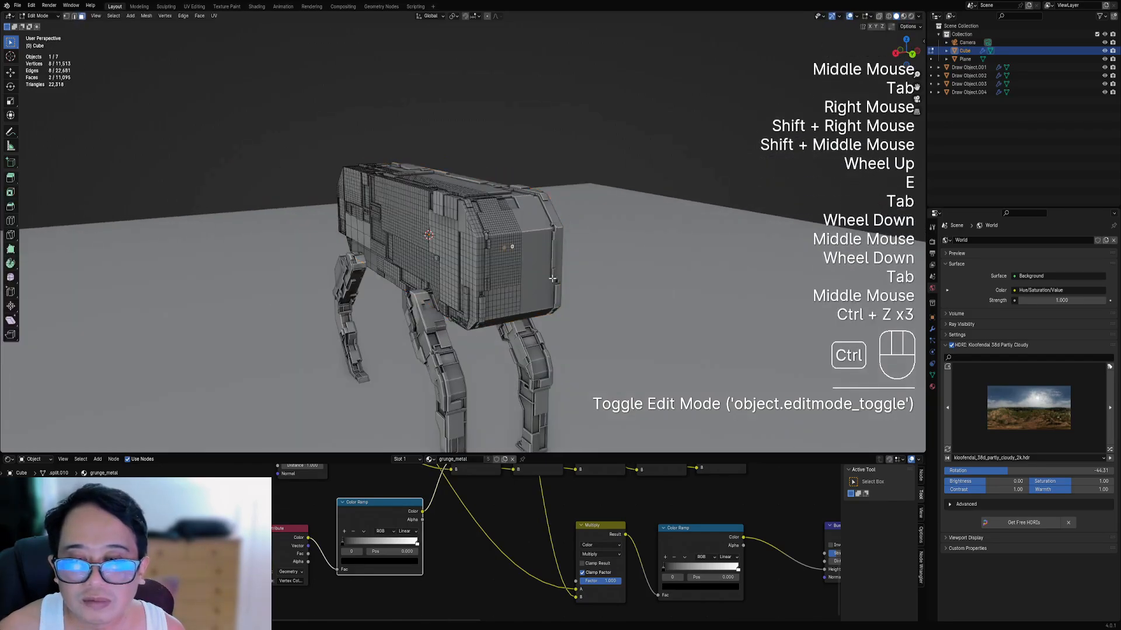
# - Clear the face selection, leave editing of the body and save the file
pyautogui.hotkey('alt', 'a')
pyautogui.press('Tab')
pyautogui.moveTo(477, 240); pyautogui.dragTo(600, 256, button='middle')
pyautogui.scroll(-1, 548, 264)
pyautogui.keyDown('shift'); pyautogui.scroll(-1, 558, 267); pyautogui.keyUp('shift')
pyautogui.hotkey('ctrl', 's')
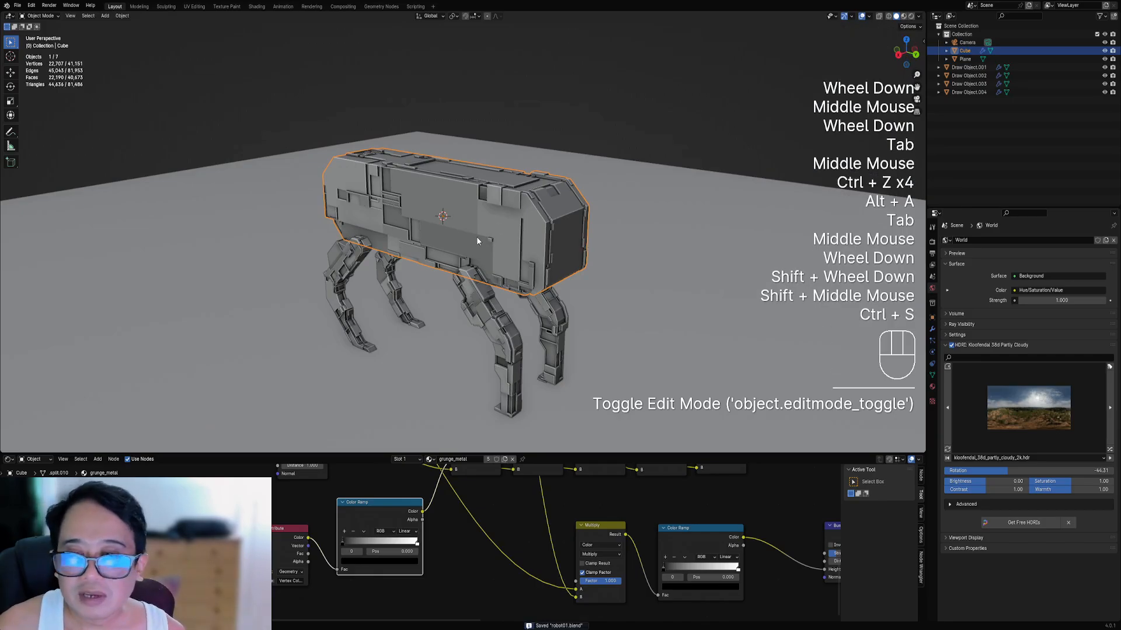
pyautogui.rightClick(440, 248)
pyautogui.press('Tab')
pyautogui.press('Tab')
pyautogui.rightClick(440, 249)
pyautogui.press('Tab')
pyautogui.press('Tab')
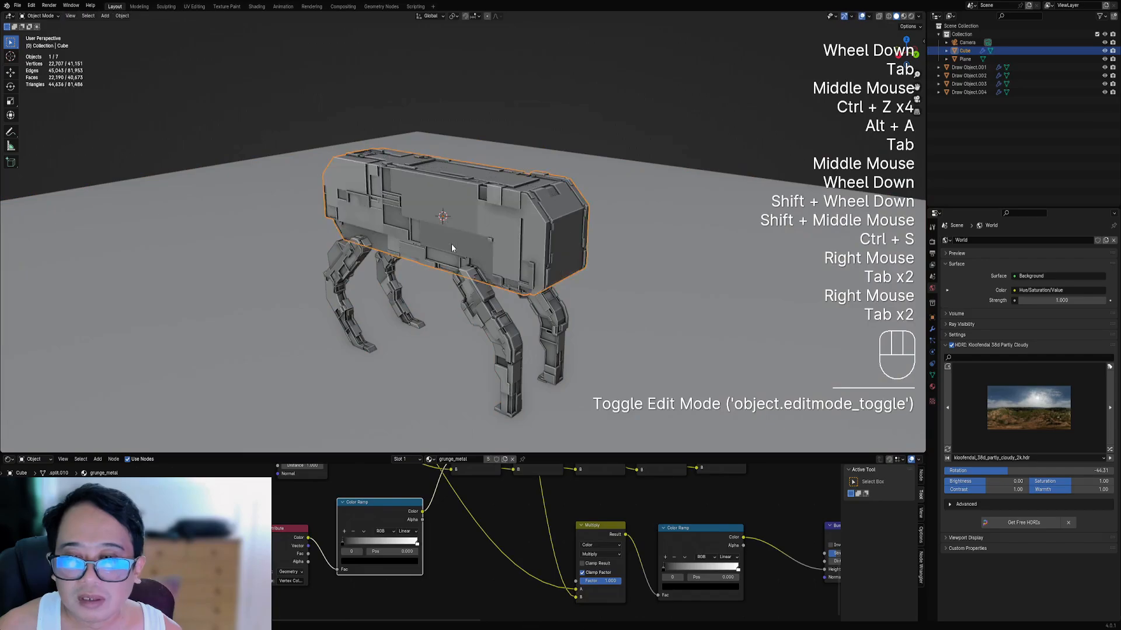
# - Save the file, select the Bump node of grunge_metal and maximize the shader editor
pyautogui.hotkey('ctrl', 's')
pyautogui.scroll(-3, 719, 533)
pyautogui.moveTo(719, 533); pyautogui.dragTo(525, 522, button='middle')
pyautogui.scroll(4, 523, 522)
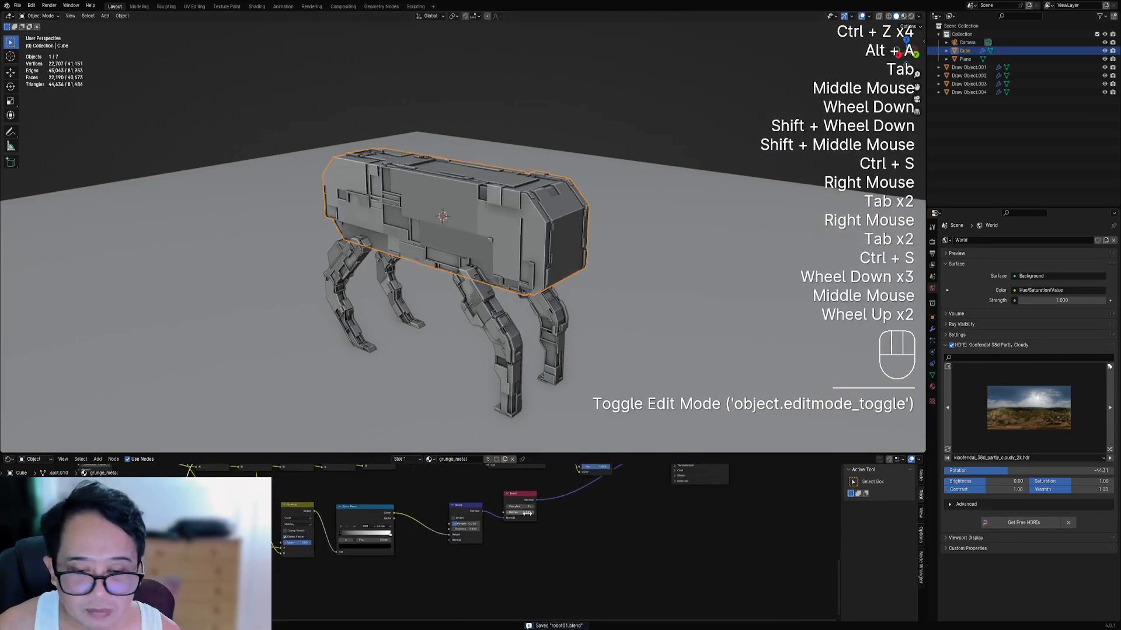
pyautogui.moveTo(483, 503)
pyautogui.mouseDown()
pyautogui.moveTo(499, 538)
pyautogui.moveTo(479, 513)
pyautogui.mouseUp()
pyautogui.scroll(-1, 422, 514)
pyautogui.hotkey('ctrl', 'space')
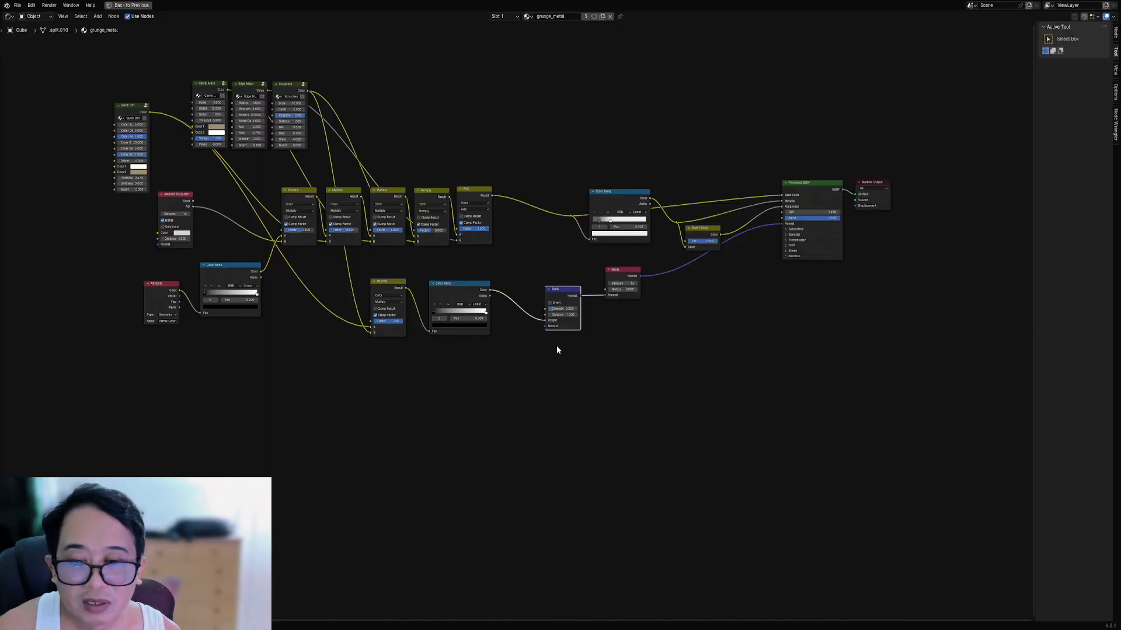
pyautogui.scroll(2, 553, 338)
pyautogui.hotkey('ctrl', 't')
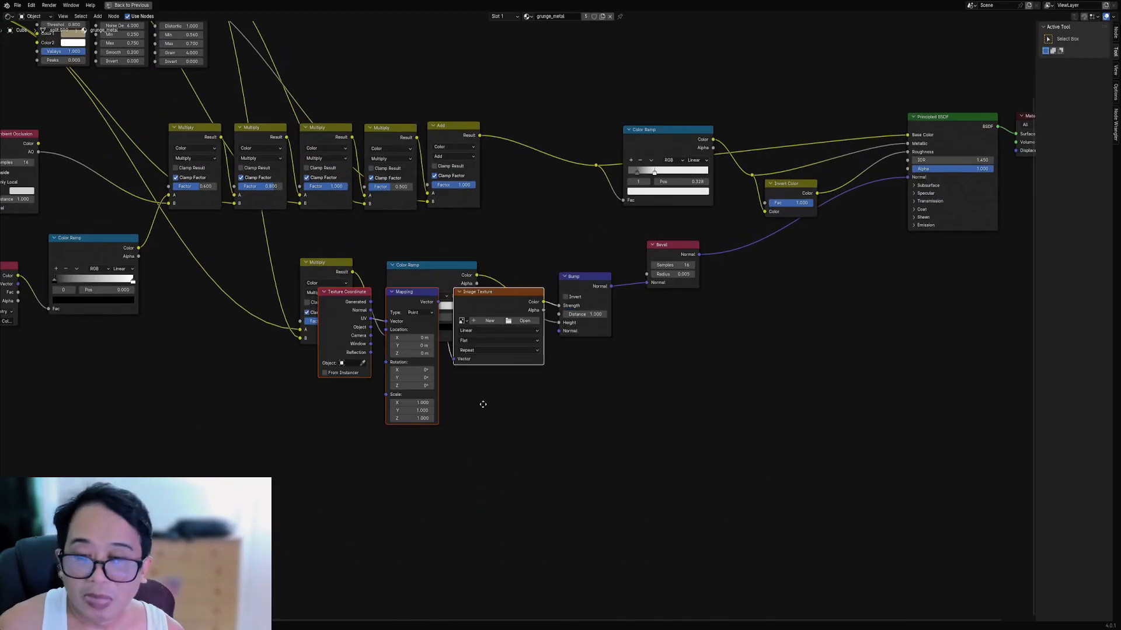
pyautogui.moveTo(483, 404); pyautogui.dragTo(563, 302, button='middle')
pyautogui.scroll(1, 563, 303)
pyautogui.press('g')
pyautogui.click(433, 354)
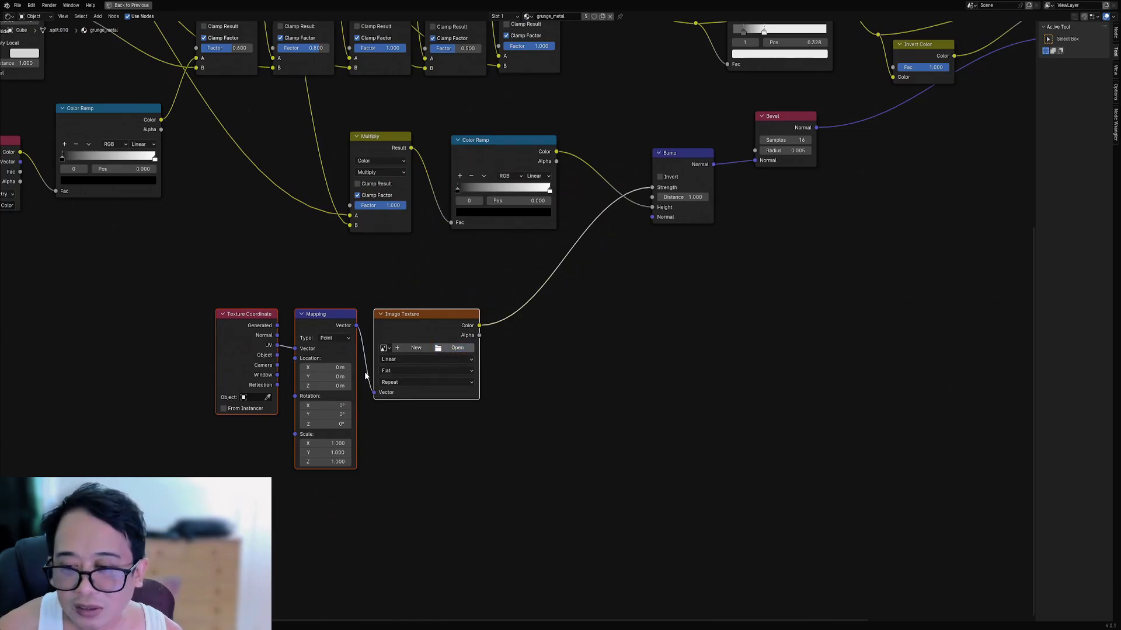
pyautogui.doubleClick(429, 213)
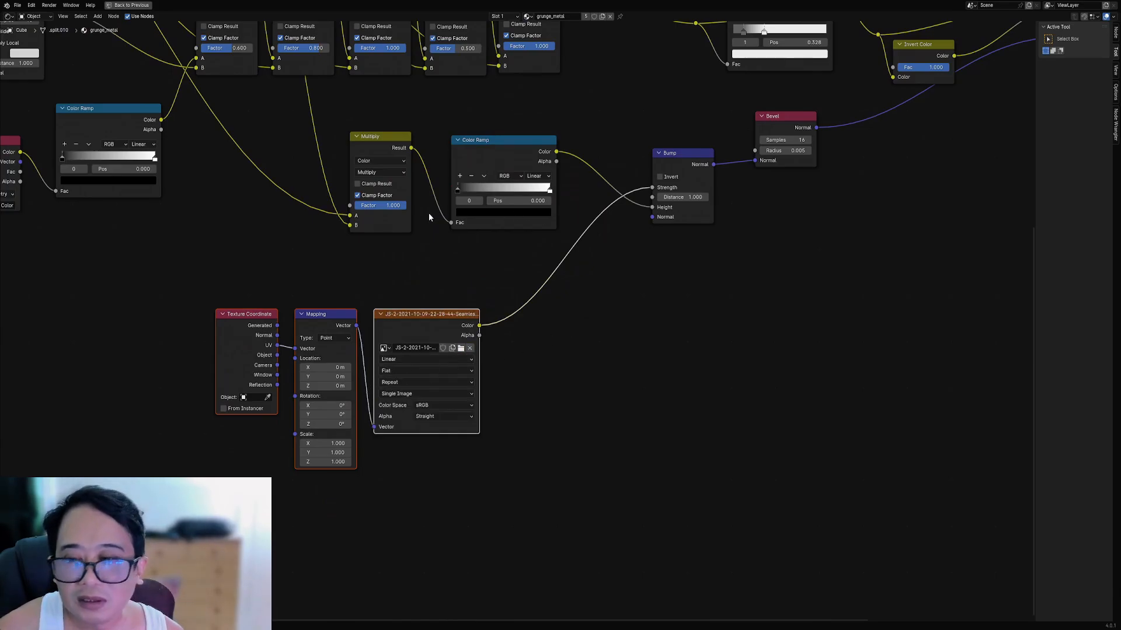
# - Duplicate a Color Ramp node and insert it between the Image Texture and the Bump node
pyautogui.scroll(-1, 373, 338)
pyautogui.moveTo(539, 317); pyautogui.dragTo(483, 352, button='middle')
pyautogui.hotkey('shift', 'a')
pyautogui.click(443, 213)
pyautogui.hotkey('shift', 'd')
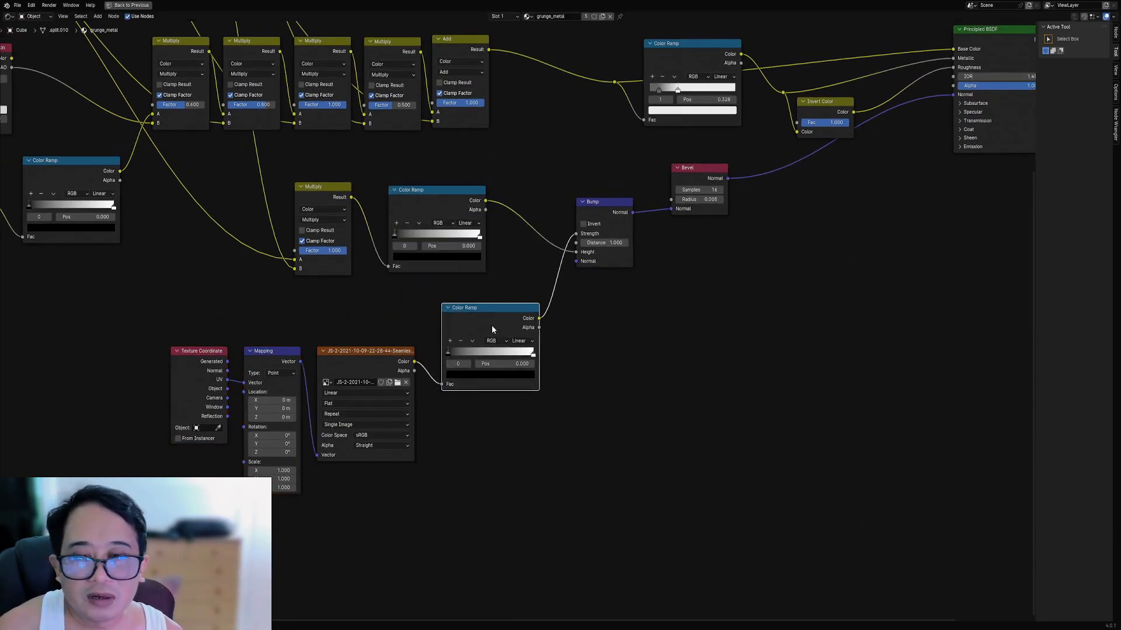
pyautogui.click(501, 330)
# - Reconnect the image's Color Ramp to the Bump node's Normal input and move the Bevel and Bump nodes closer to the Principled BSDF
pyautogui.moveTo(590, 262); pyautogui.dragTo(576, 261)
pyautogui.scroll(-2, 599, 220)
pyautogui.moveTo(646, 231); pyautogui.dragTo(556, 323, button='middle')
pyautogui.scroll(1, 555, 324)
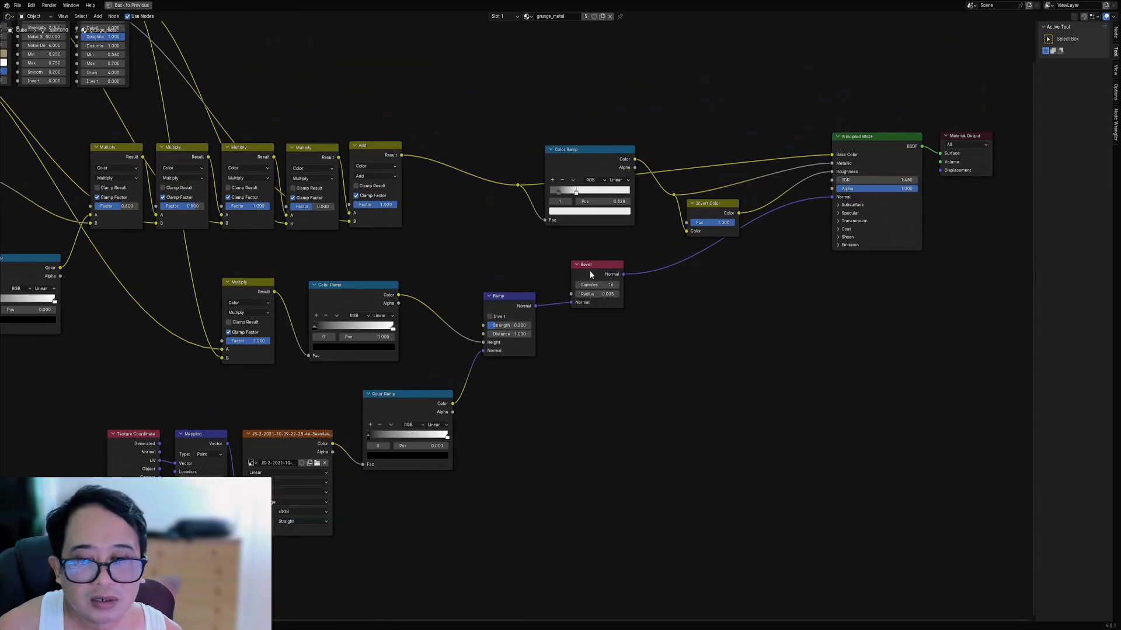
pyautogui.moveTo(590, 270); pyautogui.dragTo(689, 273)
pyautogui.moveTo(525, 298); pyautogui.dragTo(628, 290)
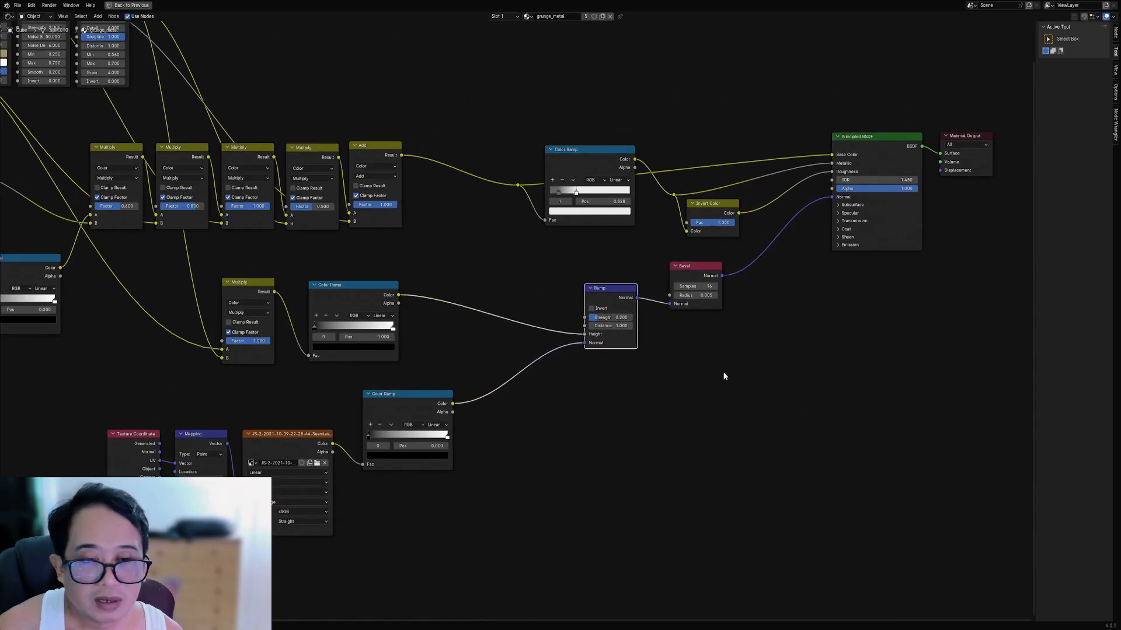
pyautogui.moveTo(722, 371); pyautogui.dragTo(611, 345, button='middle')
pyautogui.hotkey('shift', 'a')
pyautogui.moveTo(576, 411)
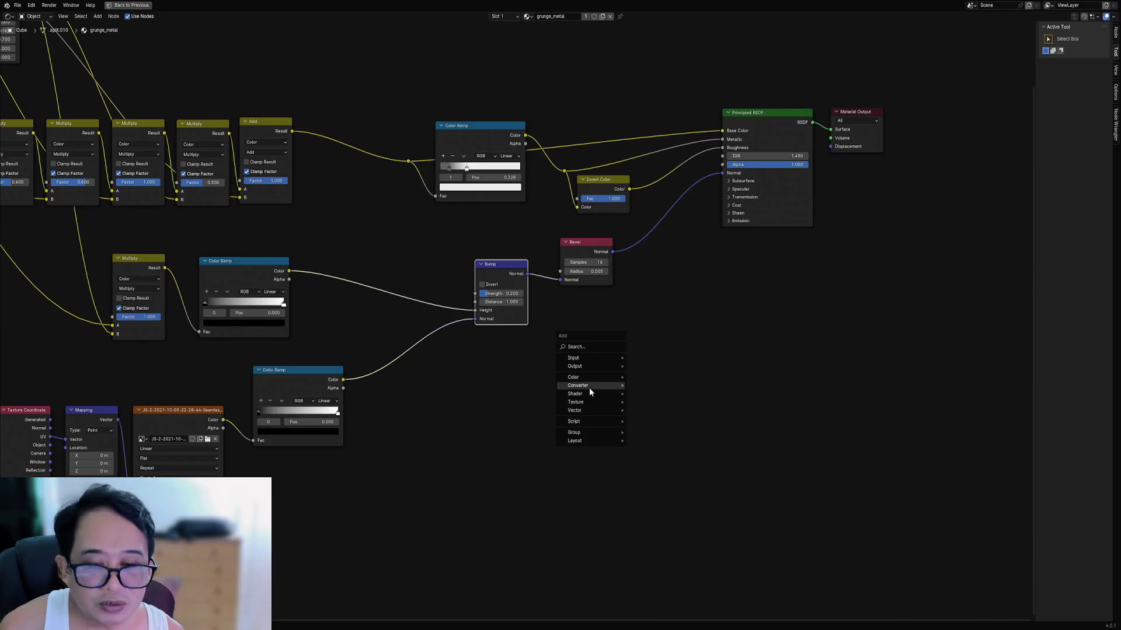
pyautogui.moveTo(590, 386)
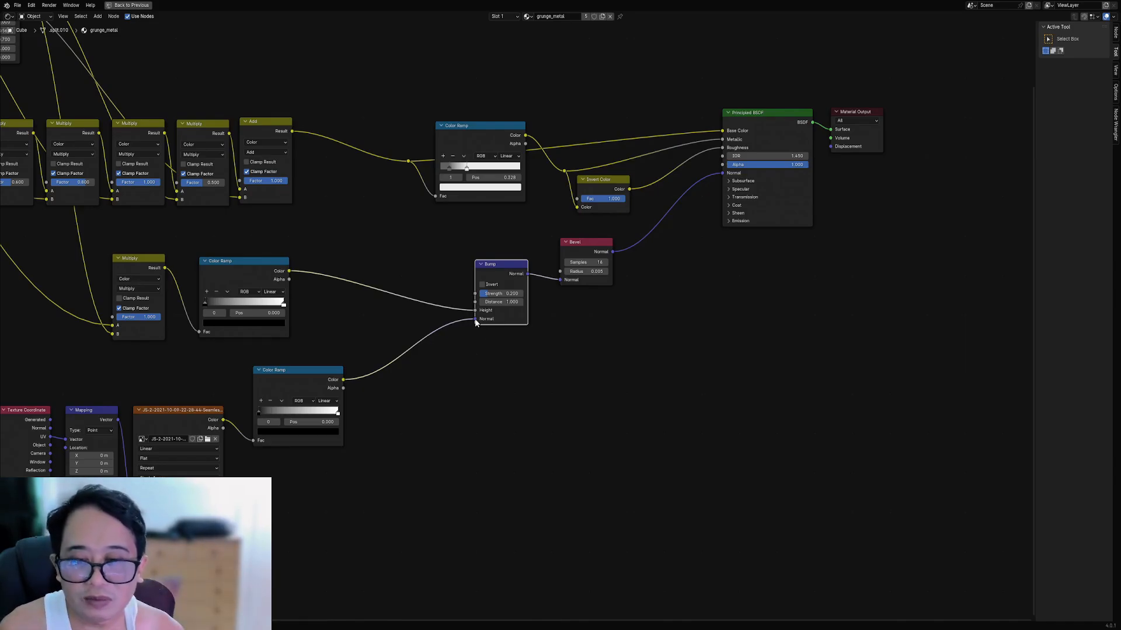
pyautogui.scroll(3, 479, 321)
pyautogui.scroll(1, 478, 318)
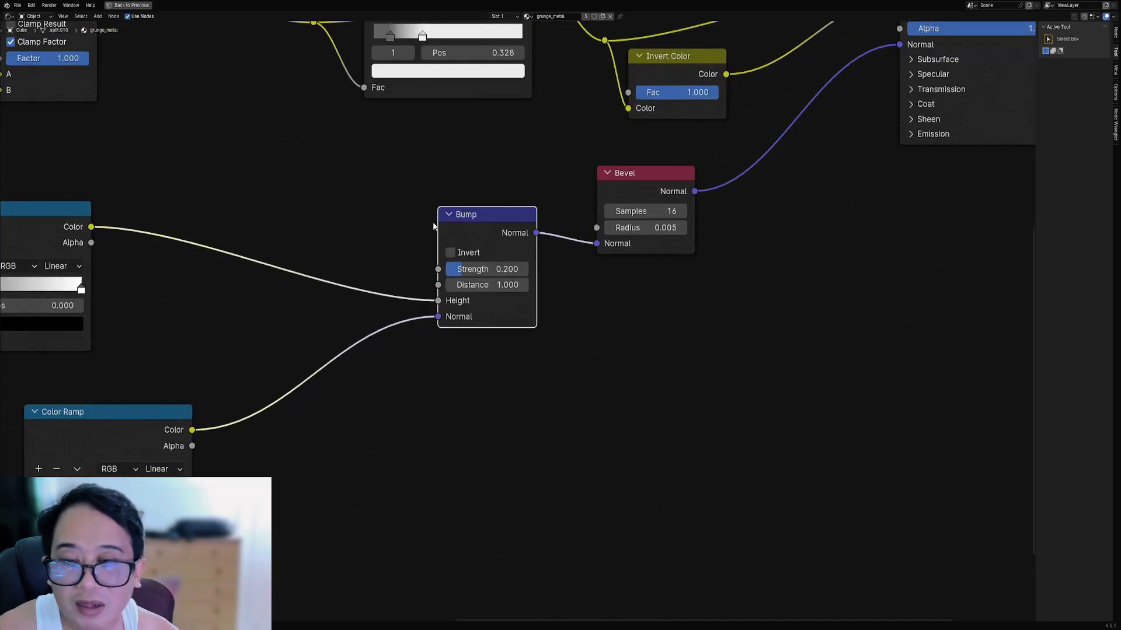
pyautogui.scroll(-4, 443, 324)
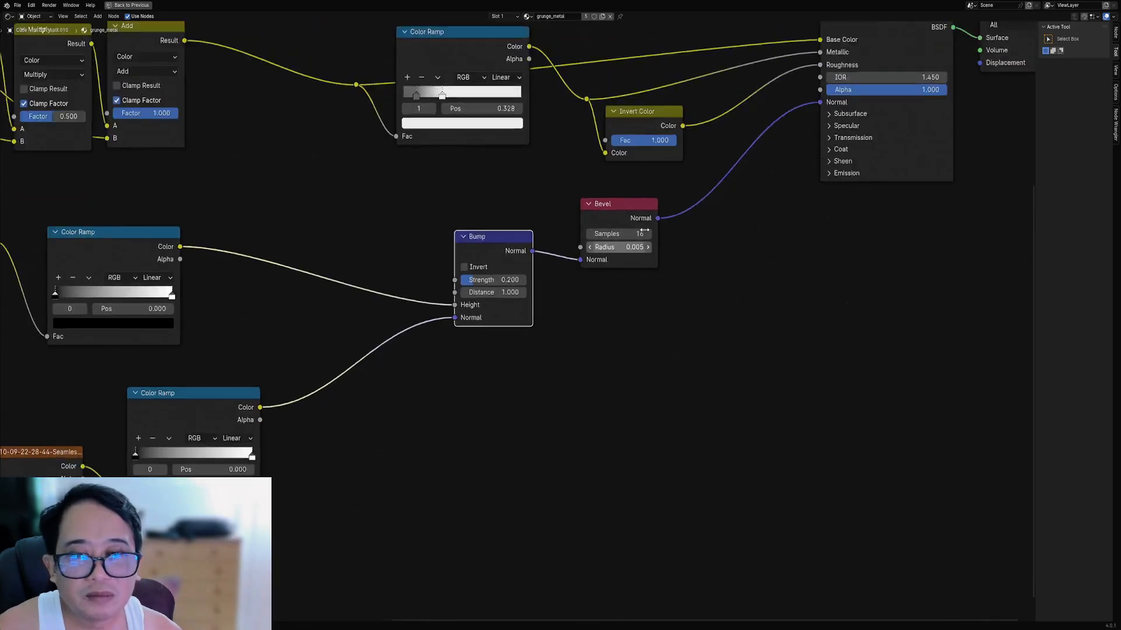
# - Move the Bevel node up beneath the Invert Color node and the Bump node up beside it
pyautogui.moveTo(611, 226); pyautogui.dragTo(639, 210)
pyautogui.scroll(-1, 638, 215)
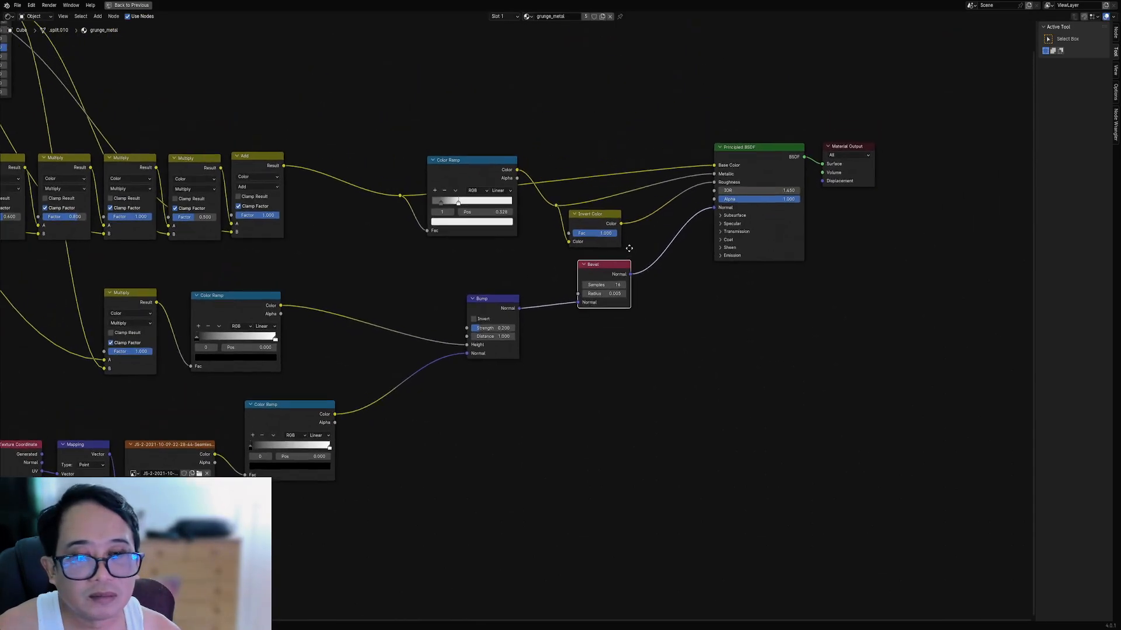
pyautogui.moveTo(497, 302); pyautogui.dragTo(526, 280)
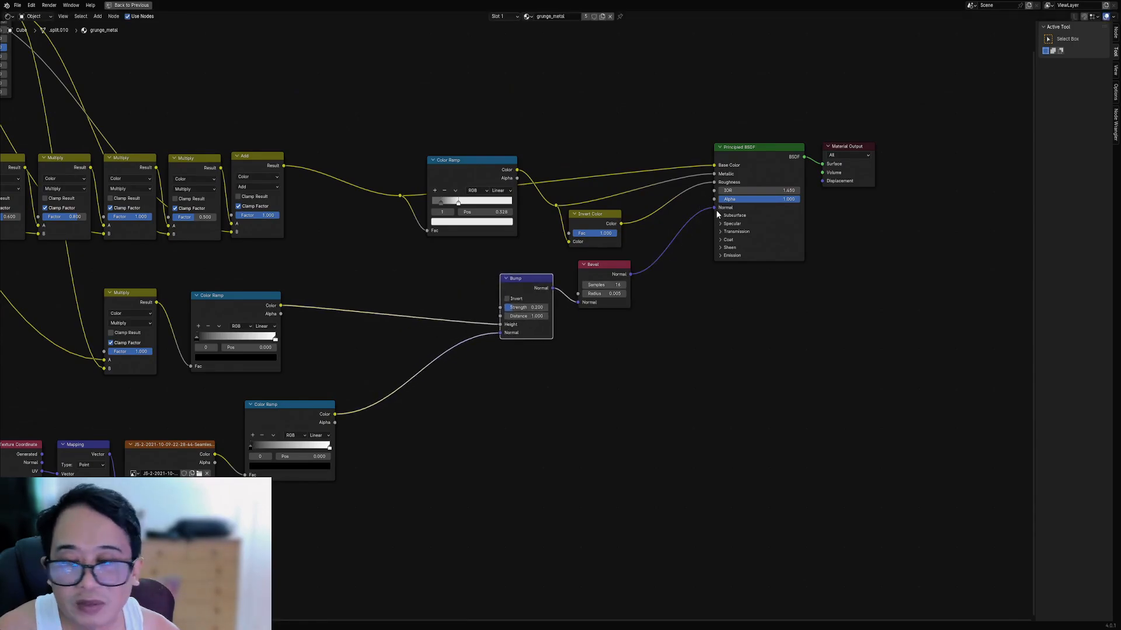
# - Duplicate the Bump node and insert the copy between the image's Color Ramp and the original Bump node's Normal input
pyautogui.moveTo(479, 390); pyautogui.dragTo(594, 325, button='middle')
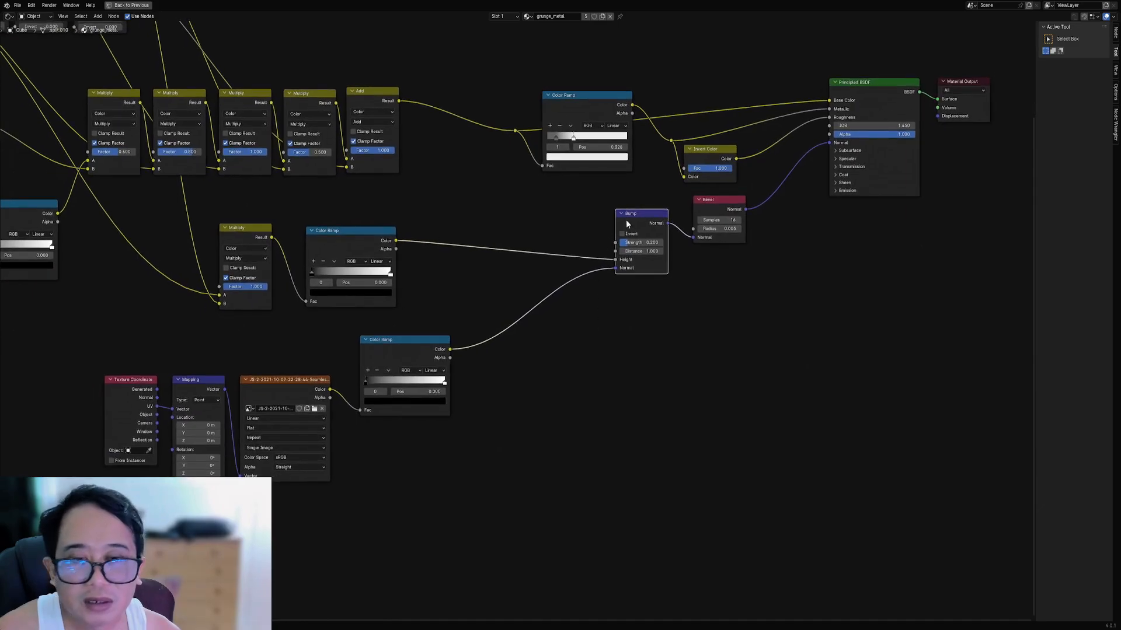
pyautogui.hotkey('shift', 'd')
pyautogui.click(523, 293)
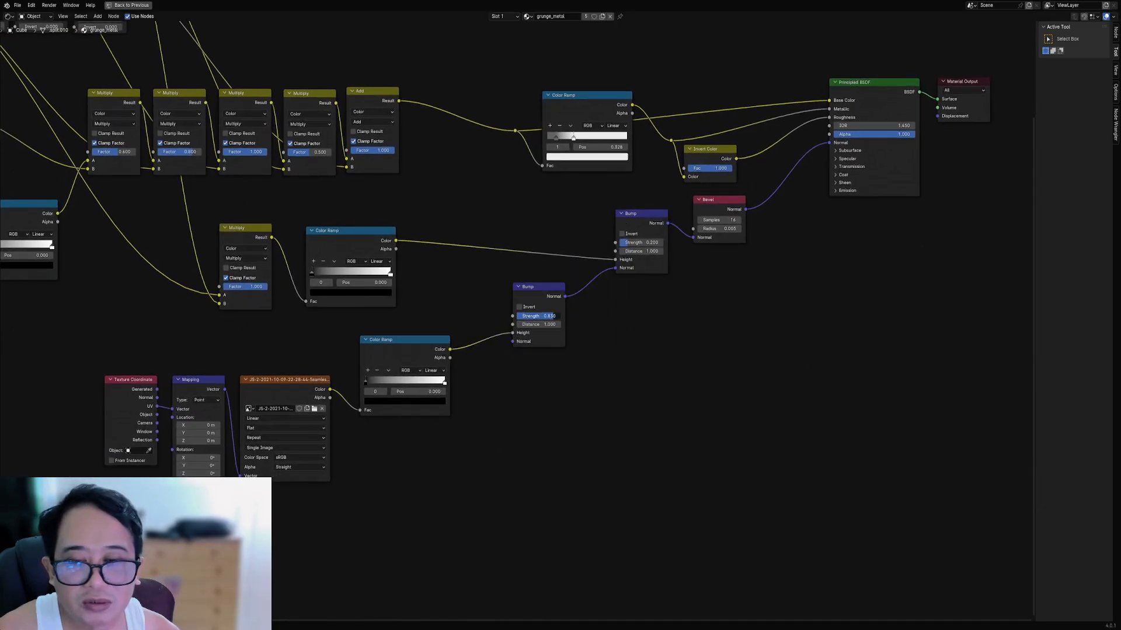
# - Restore the full layout and inspect the robot in rendered shading with the overlays hidden
pyautogui.hotkey('ctrl', 'space')
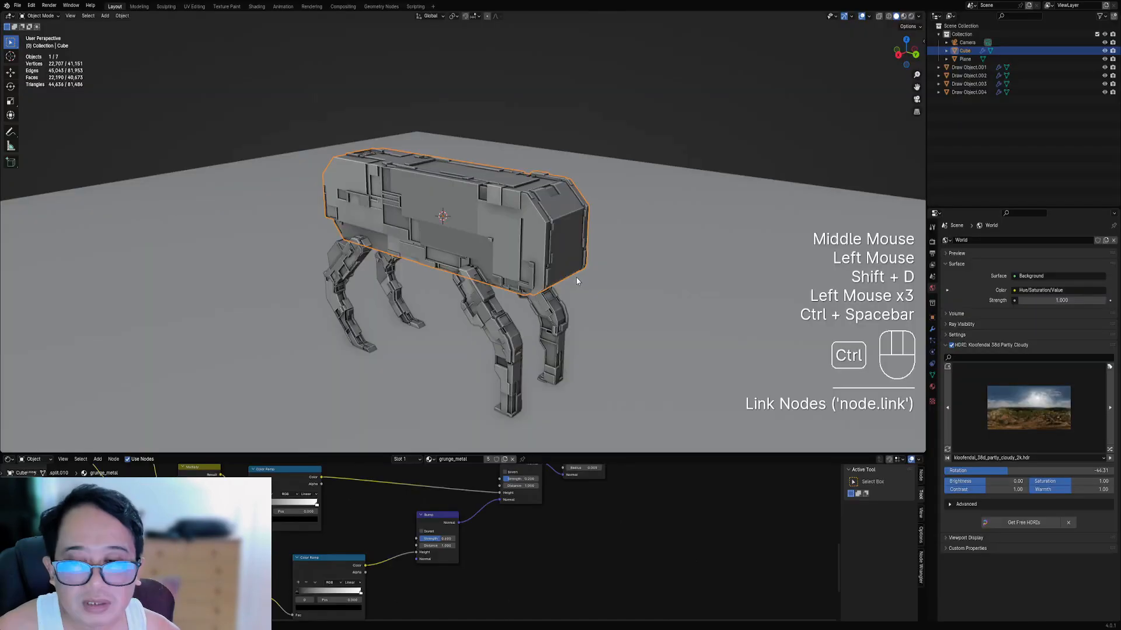
pyautogui.press('z')
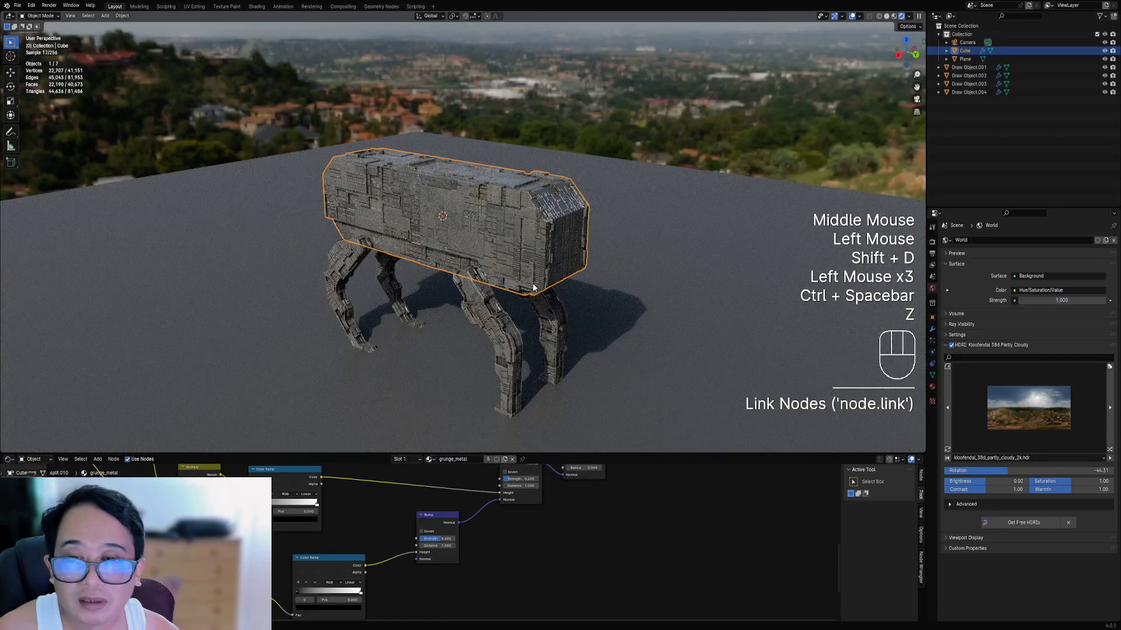
pyautogui.scroll(2, 543, 289)
pyautogui.moveTo(532, 283); pyautogui.dragTo(570, 309, button='middle')
pyautogui.scroll(-1, 554, 295)
pyautogui.hotkey('shift', 'alt', 'z')
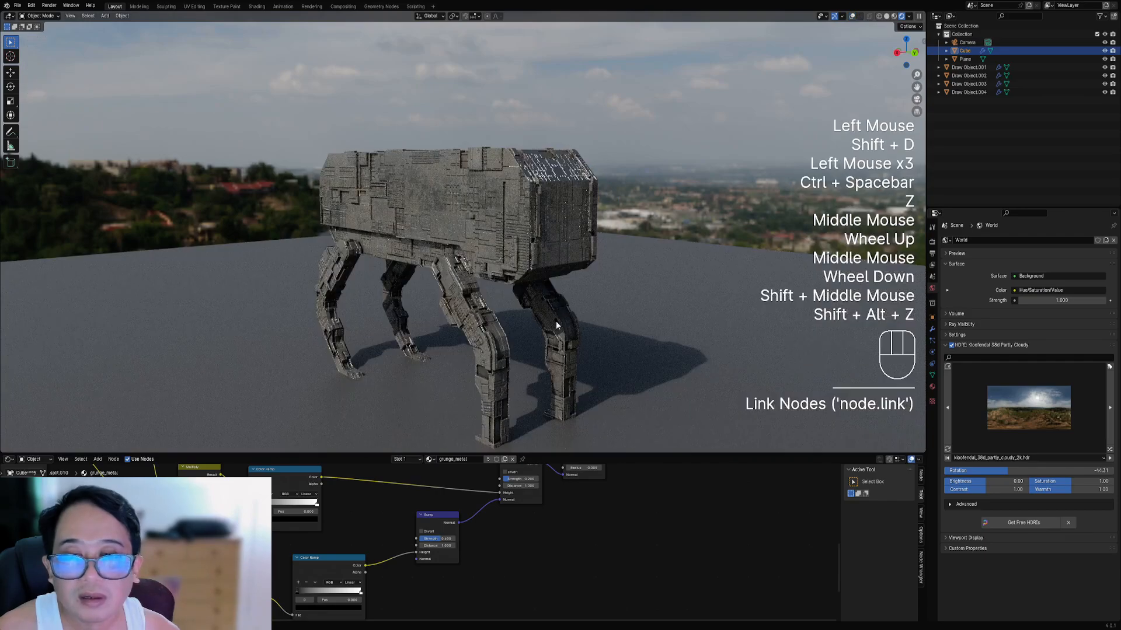
# - Set the Strength of the Bump node feeding the Bevel node to 0.1
pyautogui.scroll(-4, 443, 520)
pyautogui.moveTo(443, 520); pyautogui.dragTo(450, 513, button='middle')
pyautogui.scroll(2, 449, 514)
pyautogui.moveTo(523, 390); pyautogui.dragTo(540, 409, button='middle')
pyautogui.scroll(-1, 541, 491)
pyautogui.moveTo(541, 491); pyautogui.dragTo(489, 551, button='middle')
pyautogui.scroll(2, 520, 504)
pyautogui.click(517, 498)
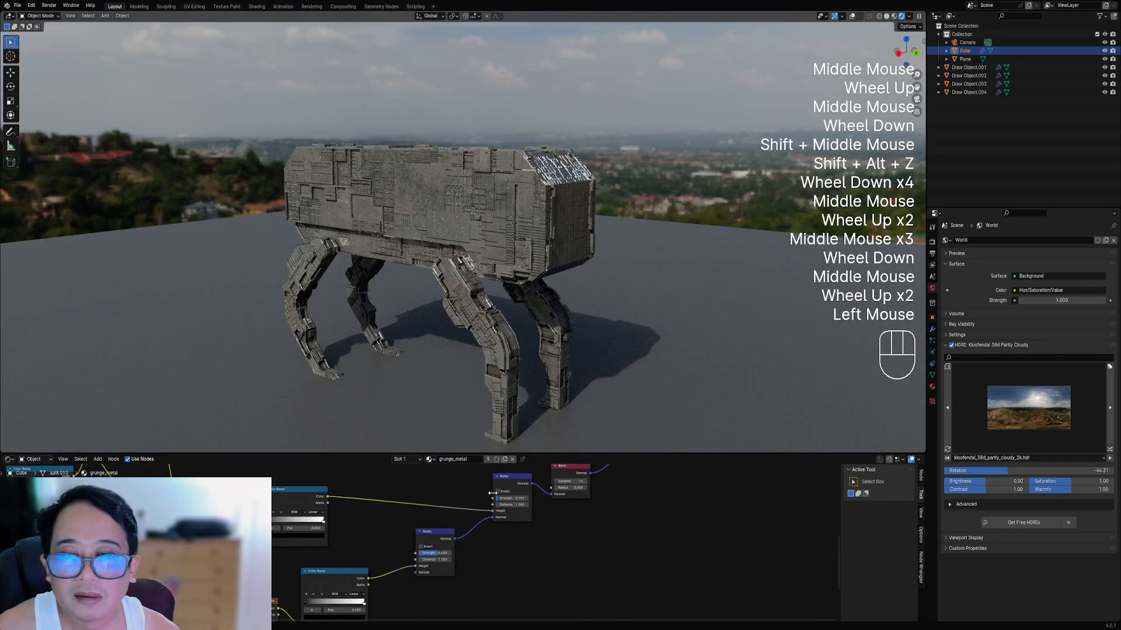
# - Try a different Scale on all axes of the image texture's Mapping node
pyautogui.scroll(-2, 442, 545)
pyautogui.moveTo(442, 545); pyautogui.dragTo(471, 510, button='middle')
pyautogui.scroll(1, 471, 510)
pyautogui.scroll(2, 419, 555)
pyautogui.moveTo(363, 563); pyautogui.dragTo(451, 504, button='middle')
pyautogui.scroll(1, 350, 552)
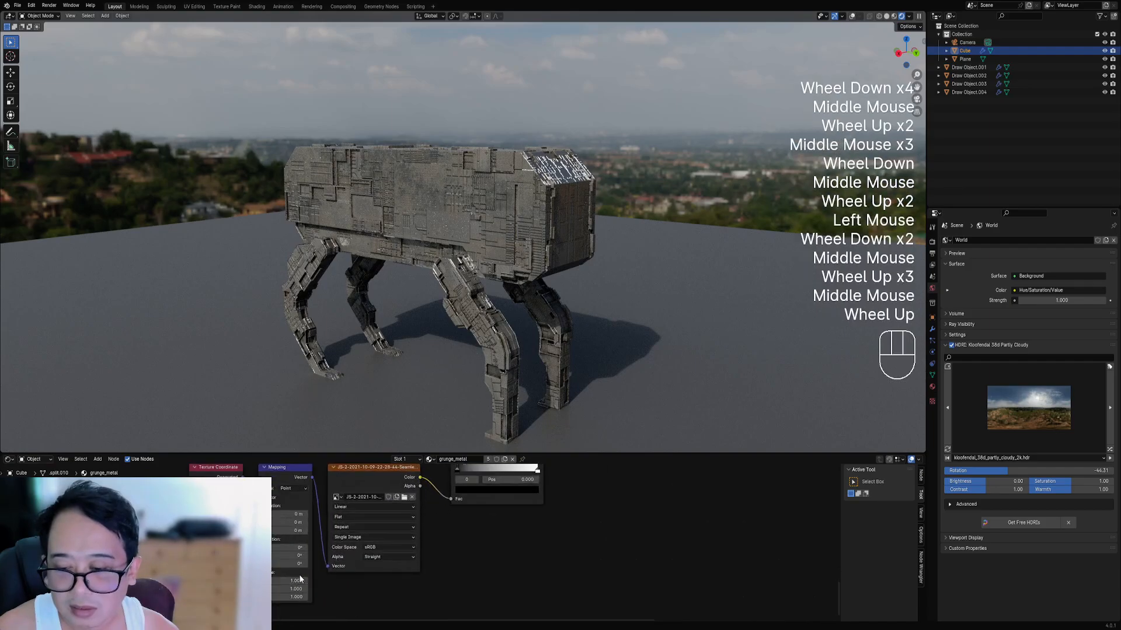
pyautogui.moveTo(298, 581)
pyautogui.mouseDown()
pyautogui.moveTo(300, 597)
pyautogui.moveTo(270, 597)
pyautogui.moveTo(318, 588)
pyautogui.mouseUp()
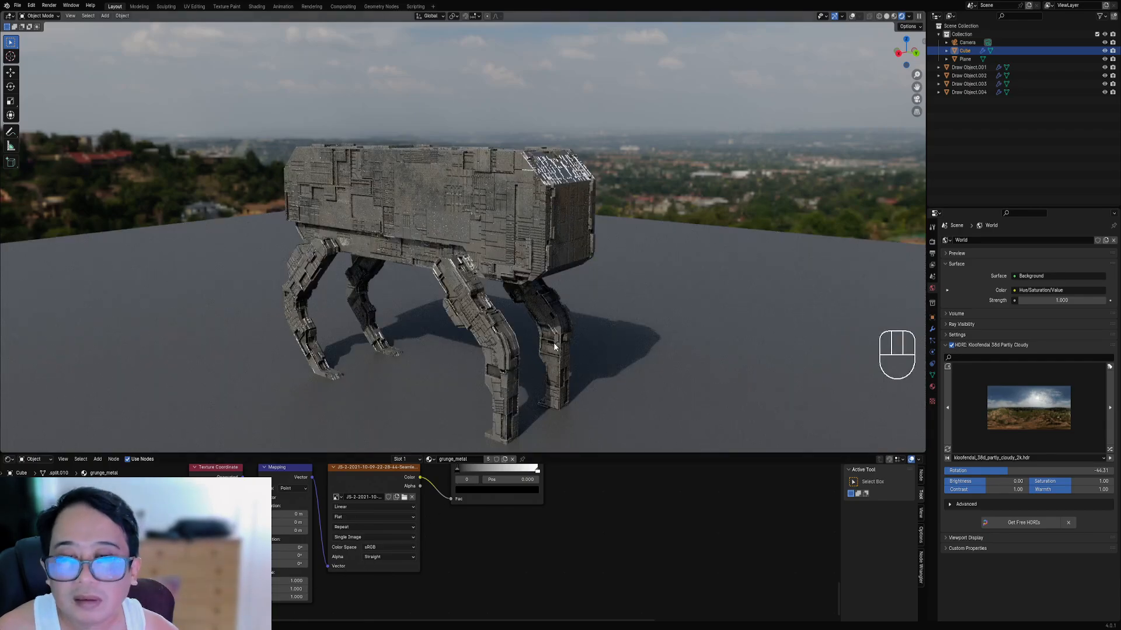
# - Save the file from solid shading and return to rendered shading to view the robot
pyautogui.scroll(-2, 503, 335)
pyautogui.moveTo(554, 347)
pyautogui.mouseDown(button='middle')
pyautogui.moveTo(503, 335)
pyautogui.moveTo(566, 337)
pyautogui.mouseUp(button='middle')
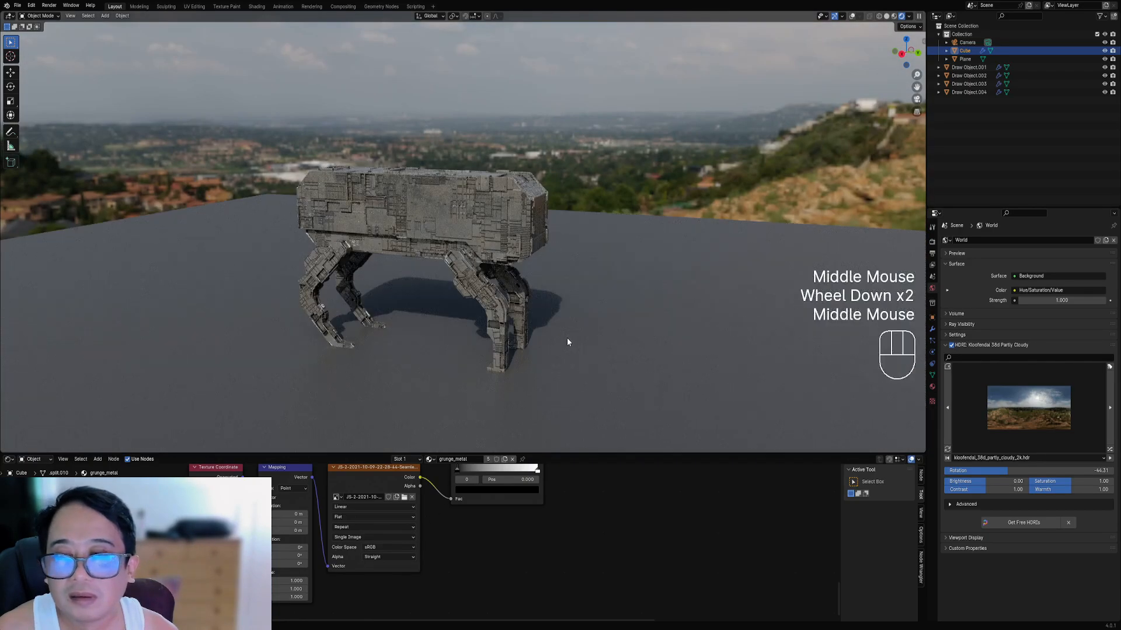
pyautogui.press('z')
pyautogui.hotkey('ctrl', 's')
pyautogui.press('z')
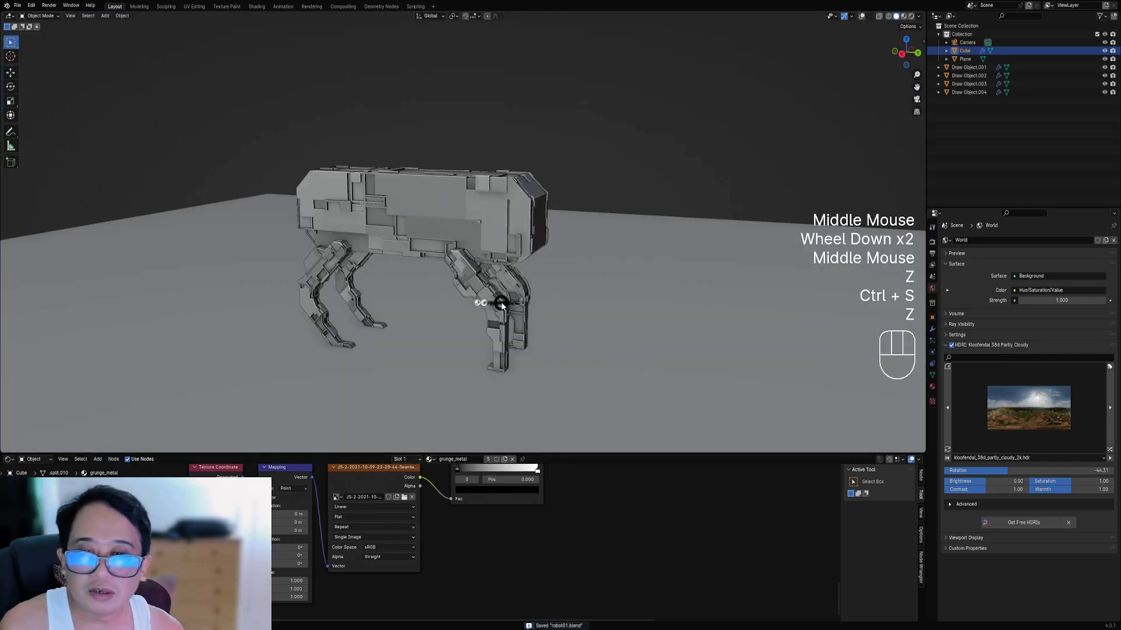
pyautogui.click(550, 271)
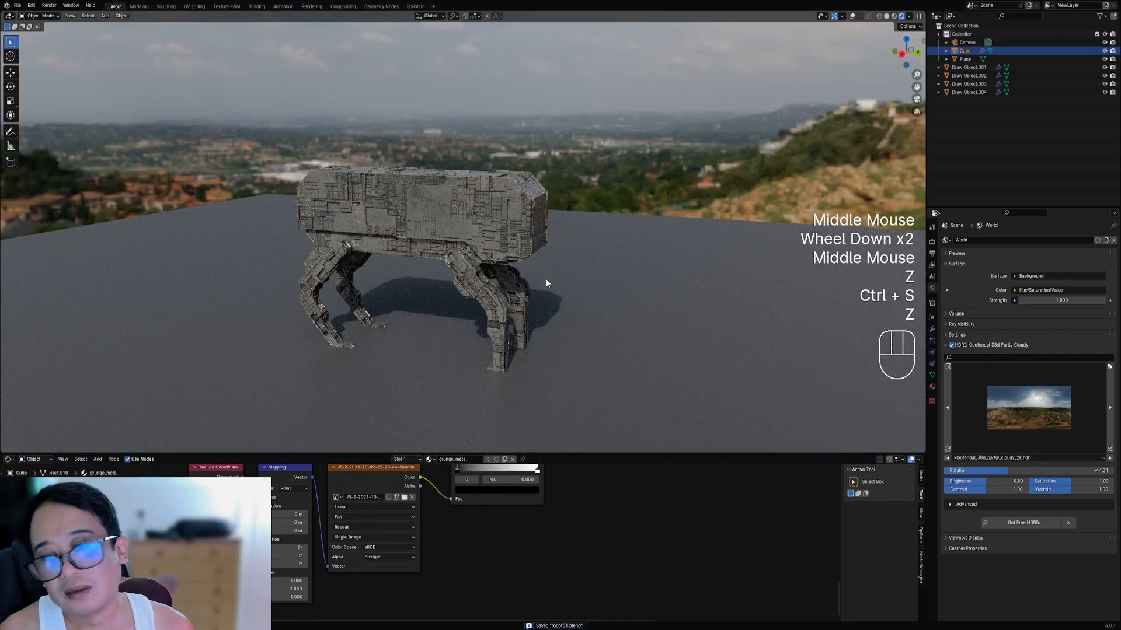
pyautogui.scroll(-1, 506, 291)
pyautogui.moveTo(546, 283); pyautogui.dragTo(520, 282, button='middle')
pyautogui.scroll(1, 521, 281)
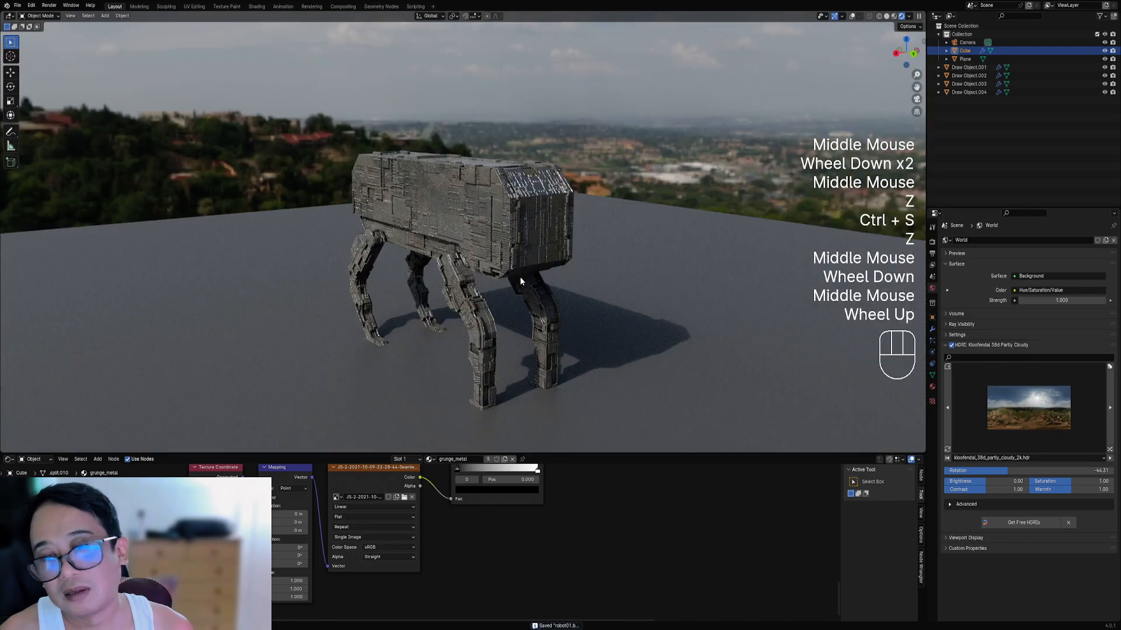
# - Move the light stop of the Color Ramp feeding the Principled BSDF to position 0.374
pyautogui.scroll(-2, 603, 485)
pyautogui.moveTo(604, 484); pyautogui.dragTo(520, 525, button='middle')
pyautogui.scroll(3, 521, 524)
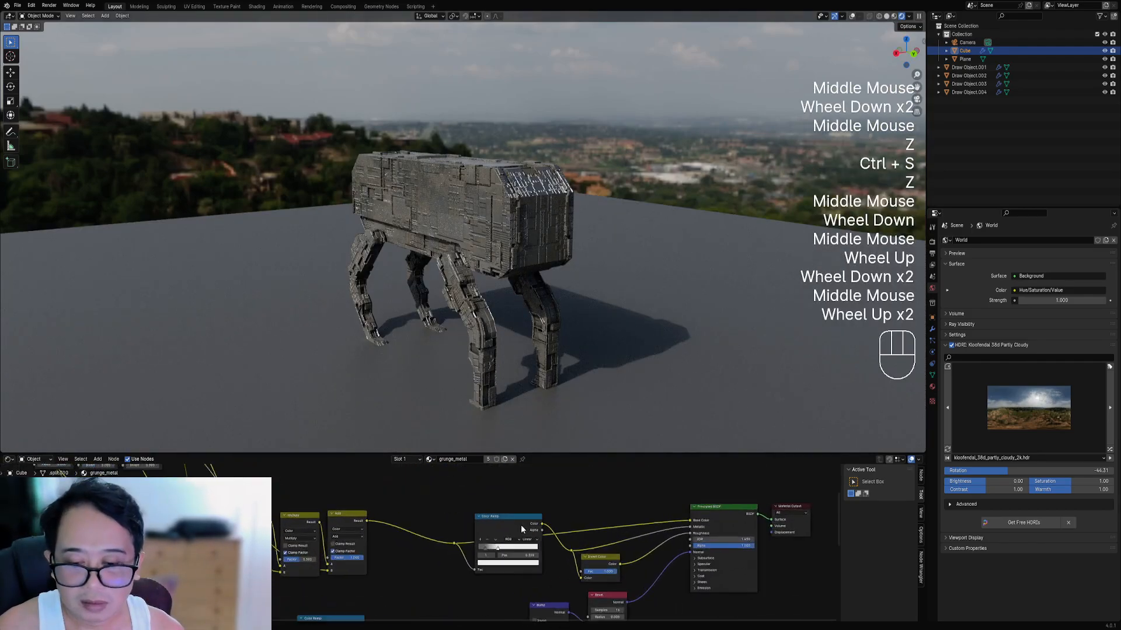
pyautogui.moveTo(521, 548); pyautogui.dragTo(527, 550)
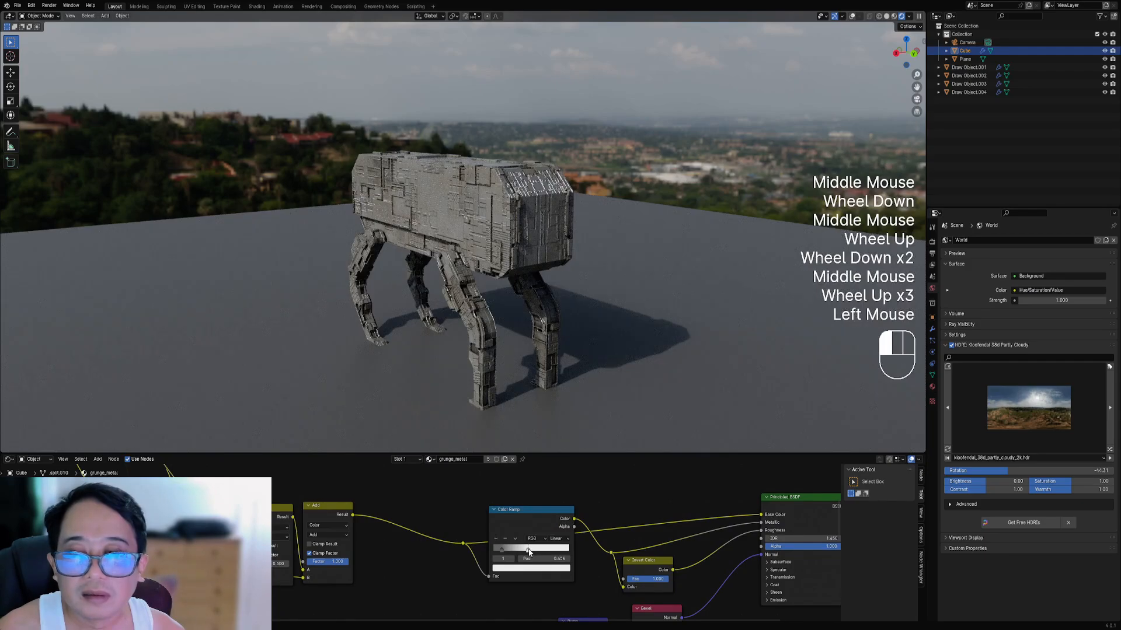
pyautogui.moveTo(527, 436); pyautogui.dragTo(537, 314, button='middle')
pyautogui.scroll(-1, 537, 313)
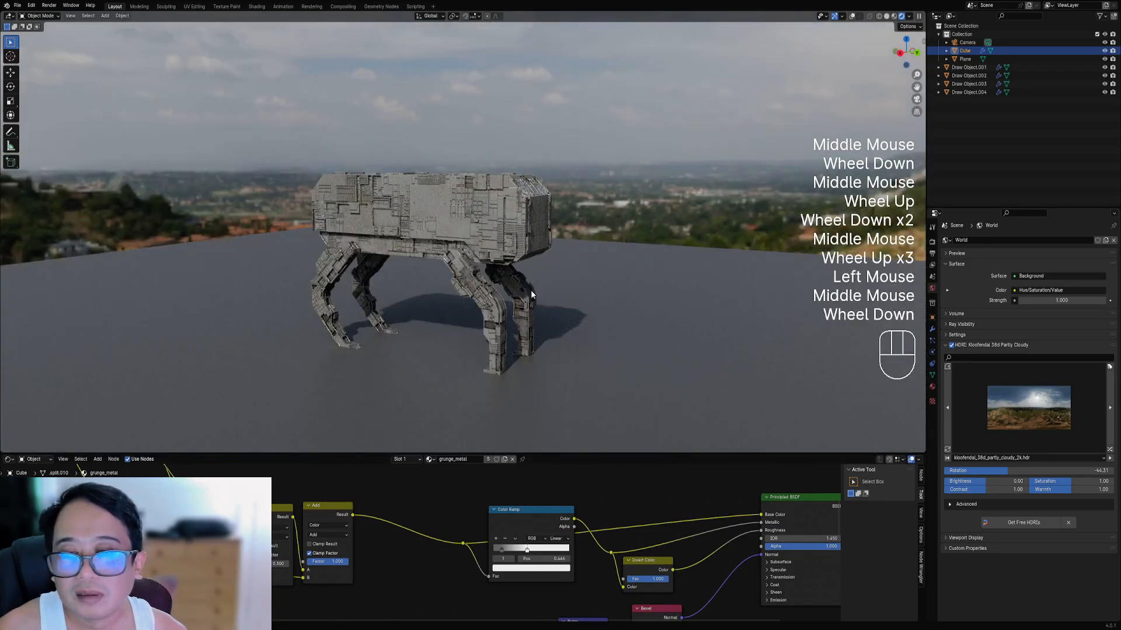
pyautogui.press('z')
pyautogui.moveTo(527, 550); pyautogui.dragTo(522, 554)
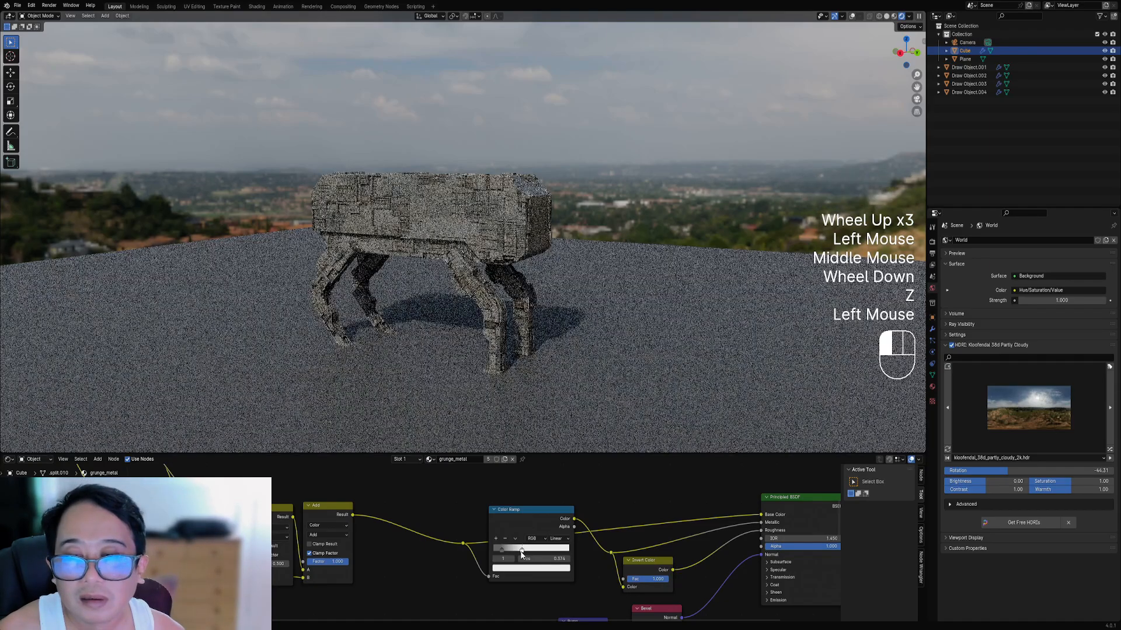
pyautogui.moveTo(514, 395); pyautogui.dragTo(524, 296, button='middle')
pyautogui.scroll(2, 523, 297)
pyautogui.press('z')
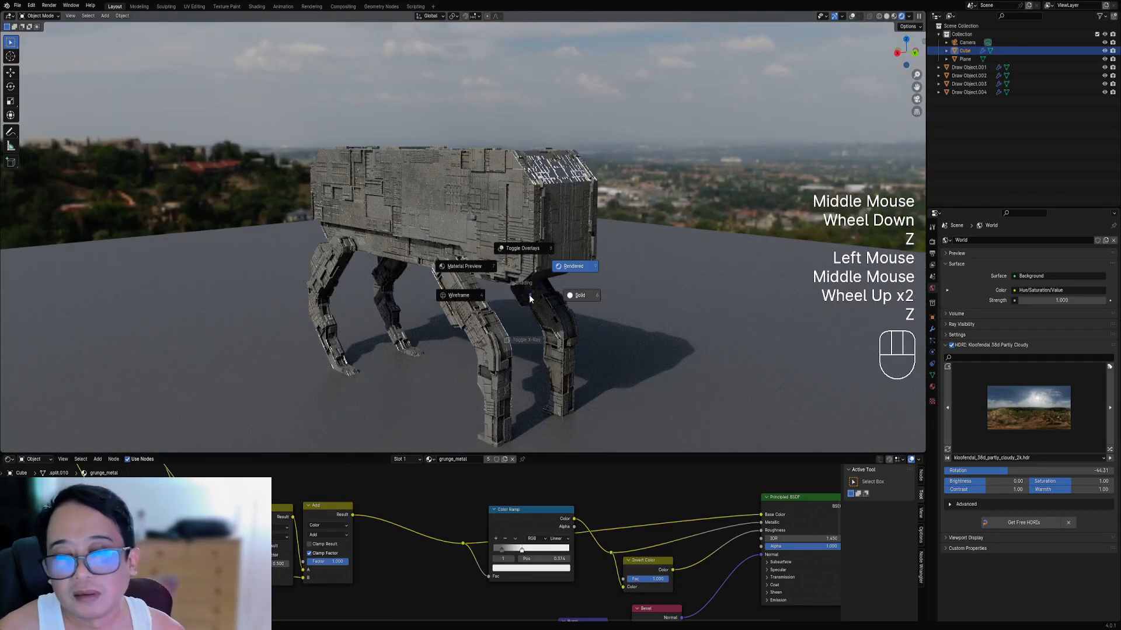
# - Maximize the node editor, save the file and reposition the image texture's Color Ramp node below the second Bump node
pyautogui.hotkey('ctrl', 'space')
pyautogui.scroll(-3, 550, 455)
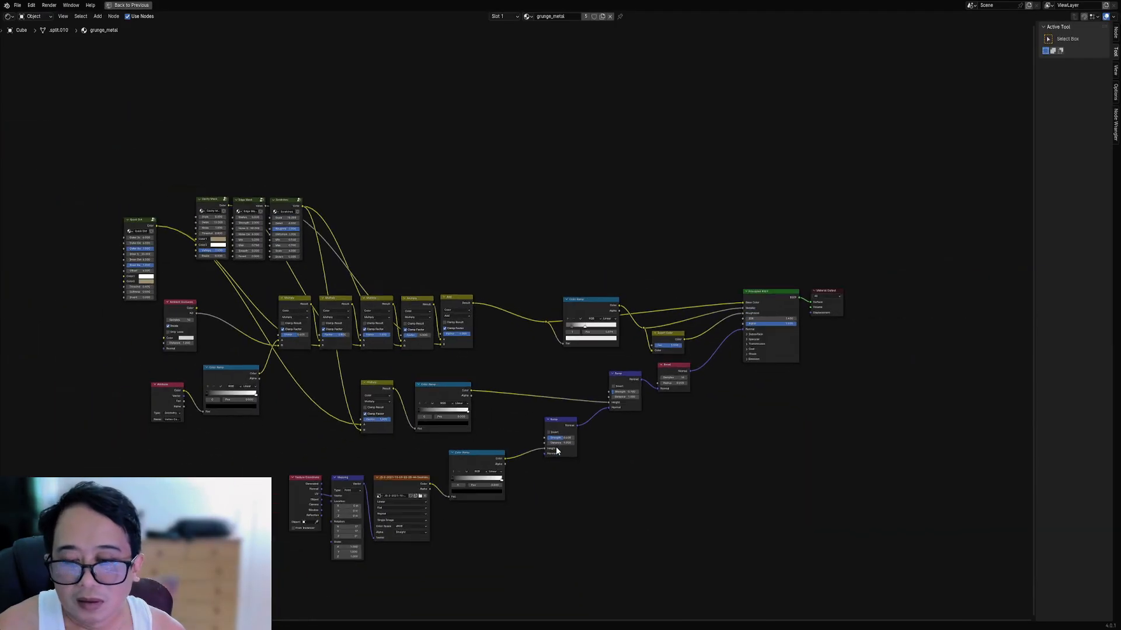
pyautogui.scroll(1, 556, 446)
pyautogui.hotkey('ctrl', 's')
pyautogui.moveTo(481, 400); pyautogui.dragTo(512, 425)
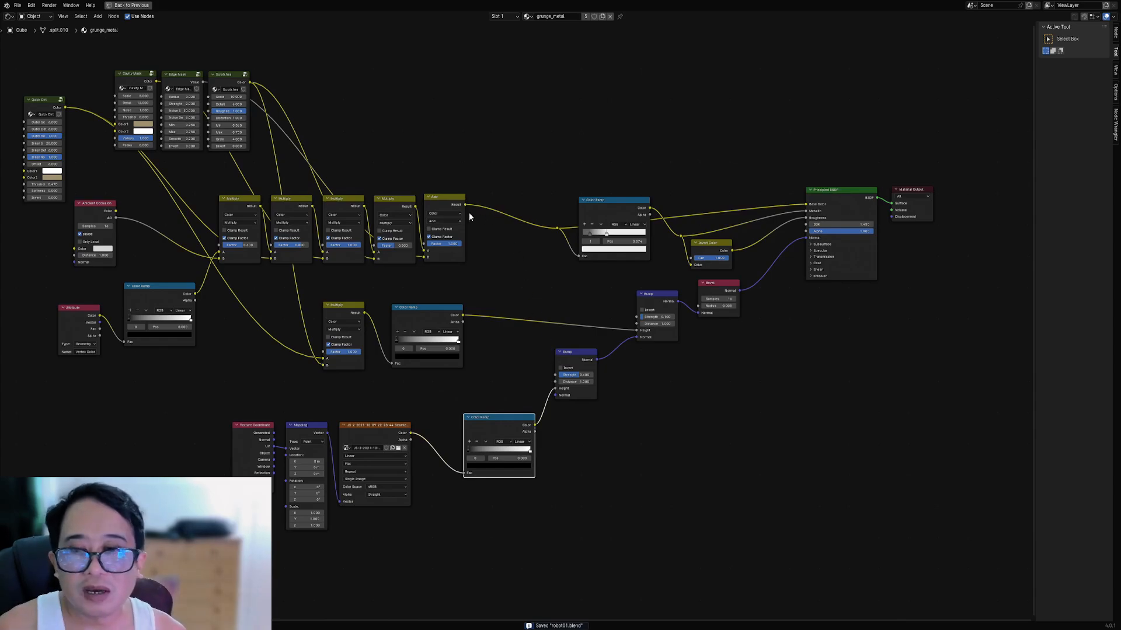
# - Duplicate the Add node, insert it before the main Color Ramp and connect the image texture's Color to its B input
pyautogui.click(443, 197)
pyautogui.hotkey('shift', 'd')
pyautogui.click(523, 202)
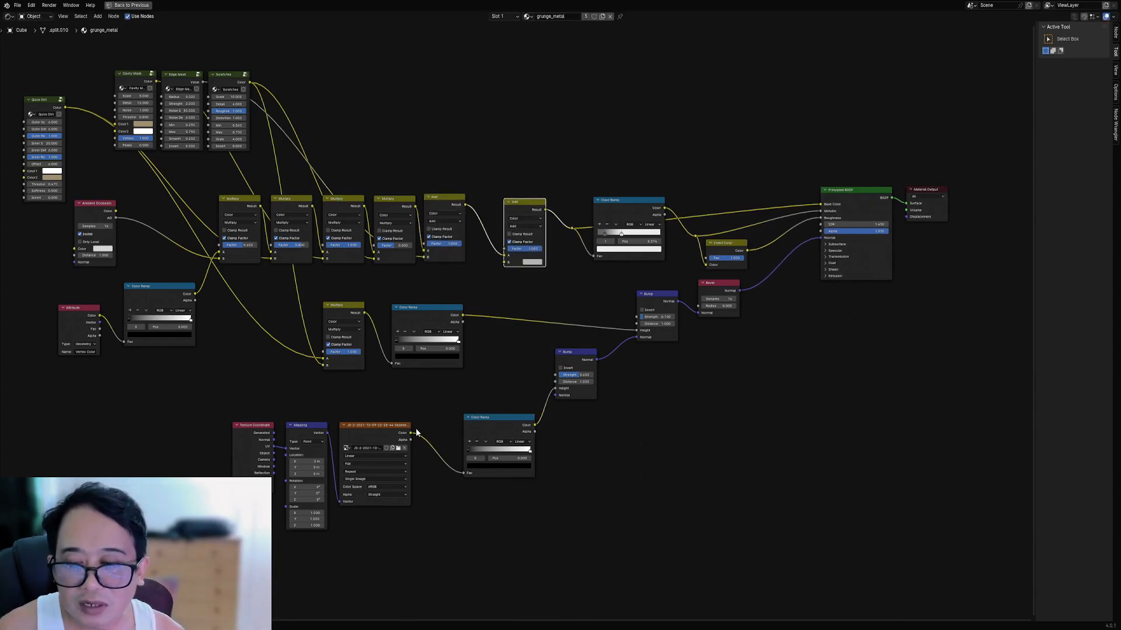
pyautogui.moveTo(410, 436); pyautogui.dragTo(490, 267)
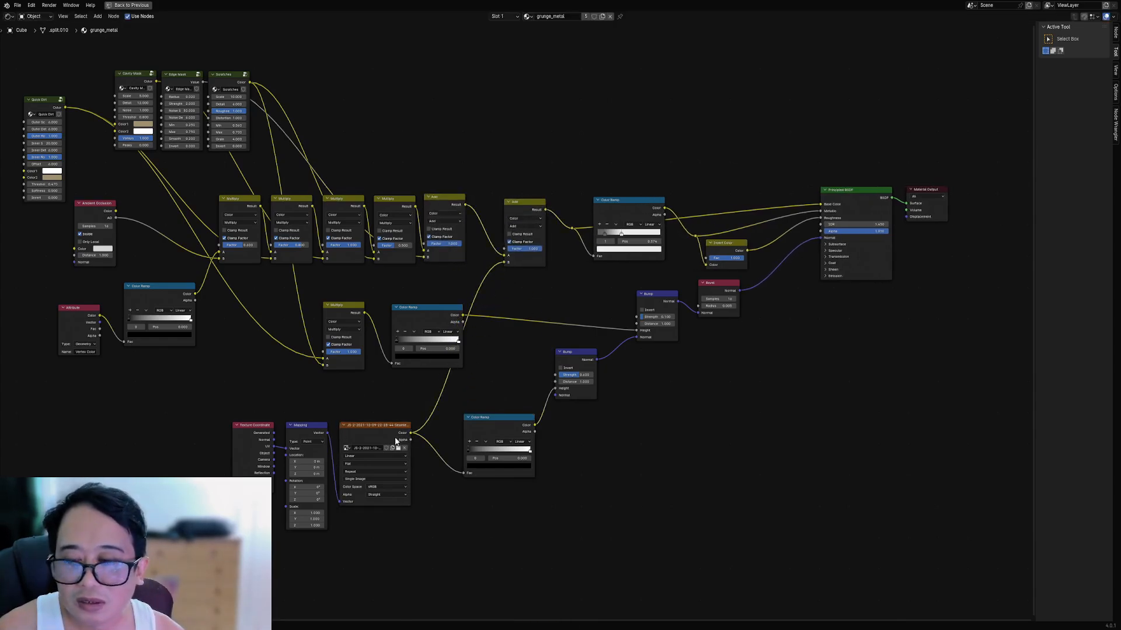
# - Duplicate the image's Color Ramp and insert the copy between the Image Texture and the new Add node
pyautogui.hotkey('shift', 'd')
pyautogui.click(465, 395)
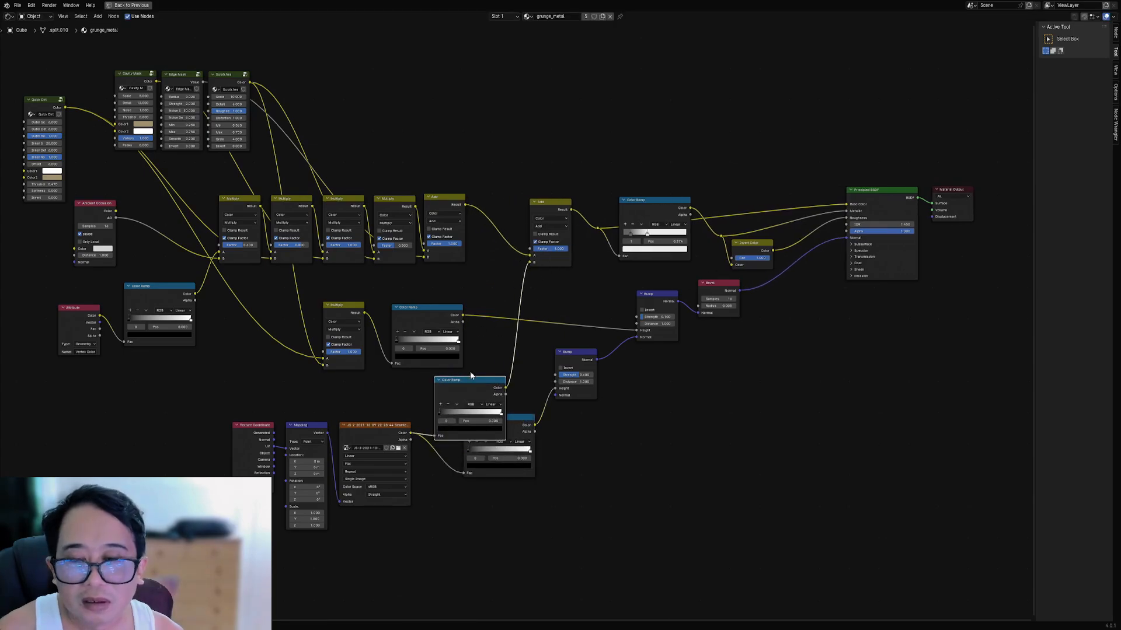
pyautogui.moveTo(470, 375); pyautogui.dragTo(457, 353)
# - Set the duplicated Add node's blending mode to Multiply and save the file with the full layout restored
pyautogui.click(555, 223)
pyautogui.click(548, 262)
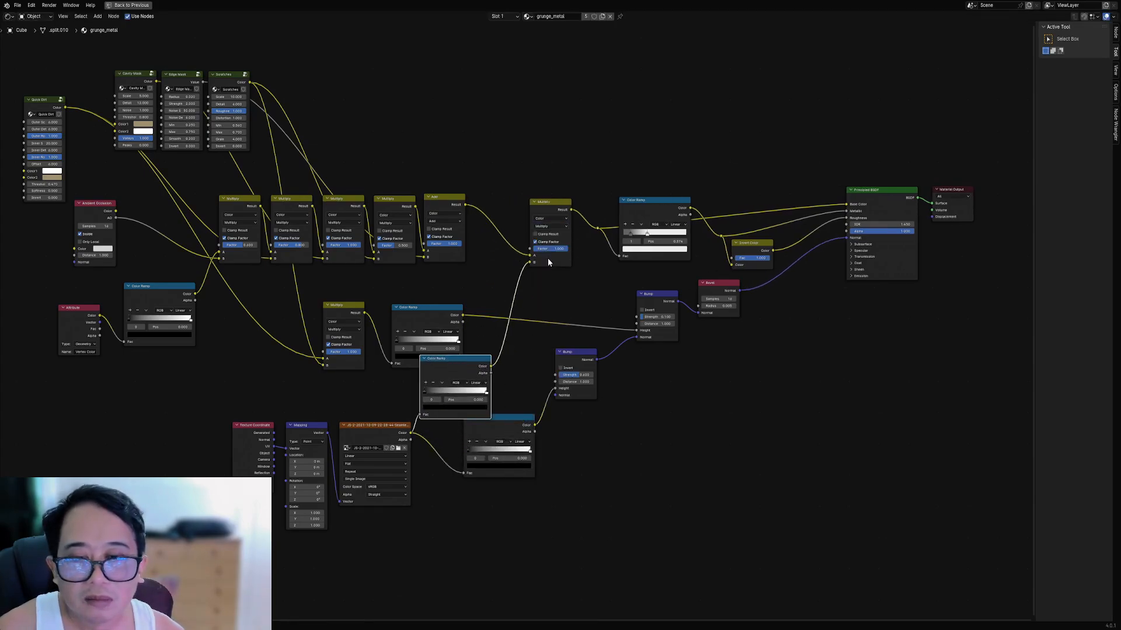
pyautogui.hotkey('ctrl', 'space')
pyautogui.hotkey('ctrl', 's')
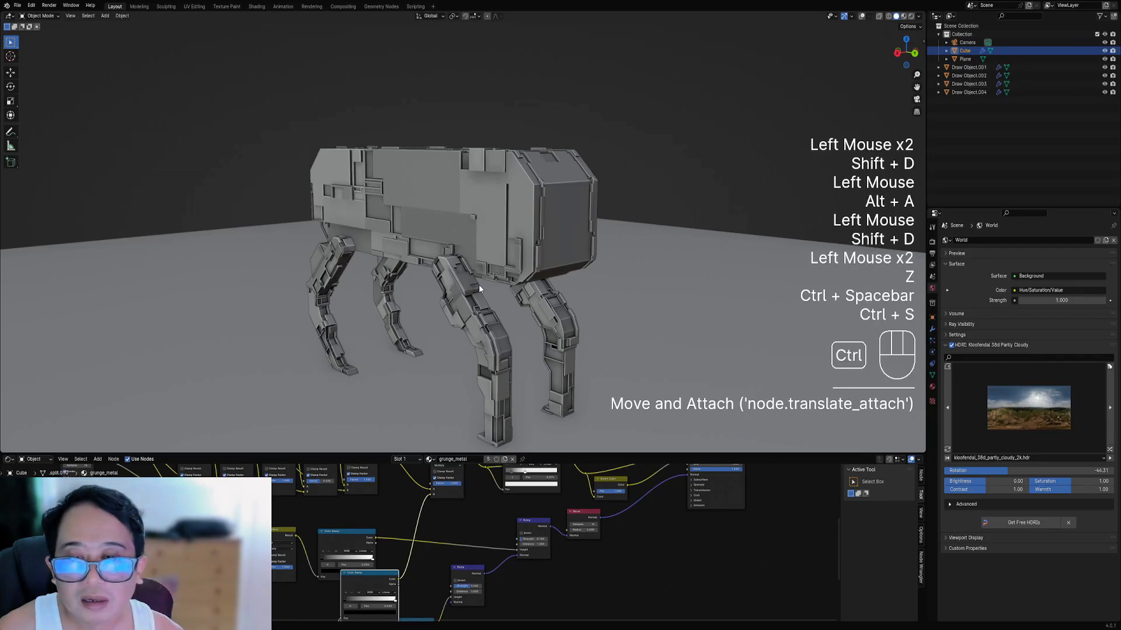
pyautogui.press('z')
# - Lighten the black stop of the duplicated Color Ramp to a grey with Value about 0.29
pyautogui.moveTo(467, 521)
pyautogui.mouseDown(button='middle')
pyautogui.moveTo(477, 495)
pyautogui.moveTo(423, 561)
pyautogui.mouseUp(button='middle')
pyautogui.scroll(2, 470, 506)
pyautogui.scroll(3, 460, 523)
pyautogui.scroll(-3, 460, 523)
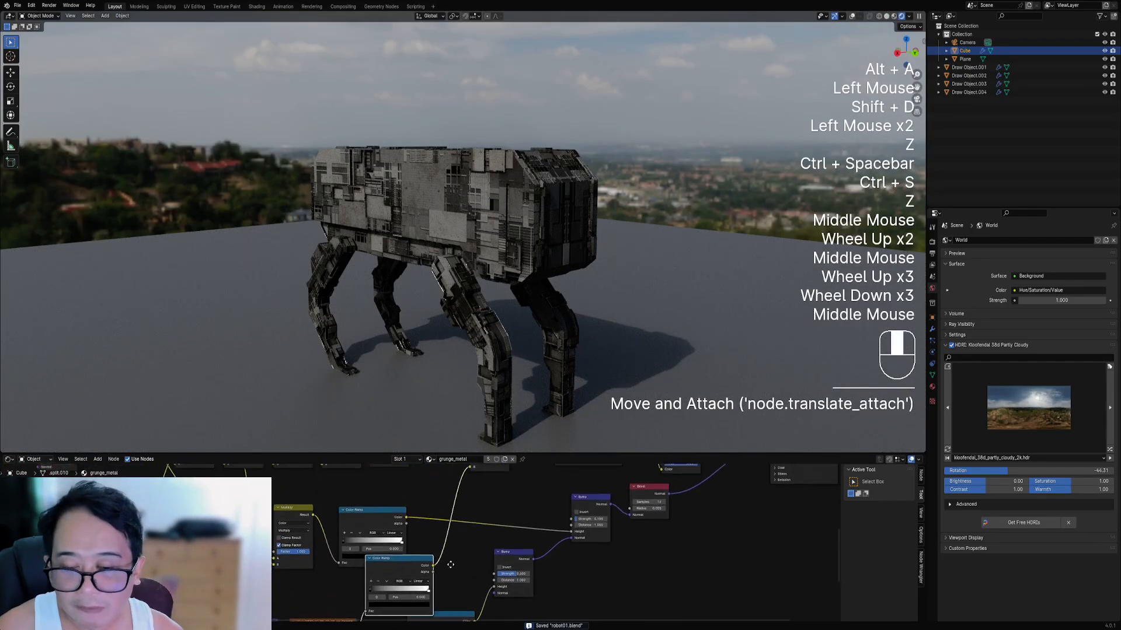
pyautogui.scroll(2, 418, 565)
pyautogui.press('z')
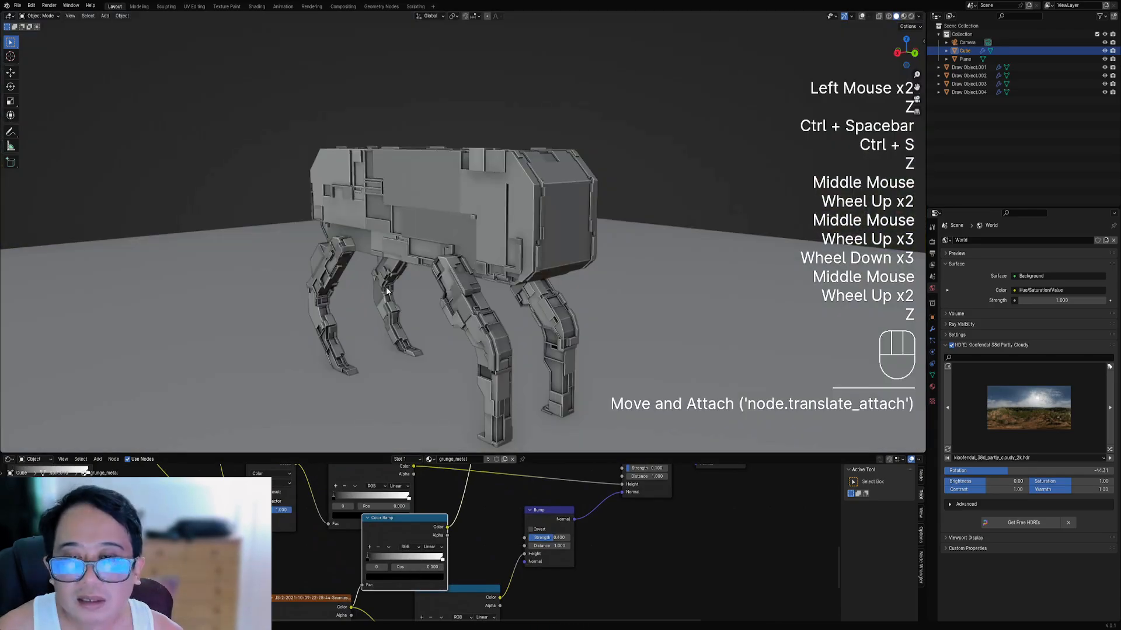
pyautogui.press('z')
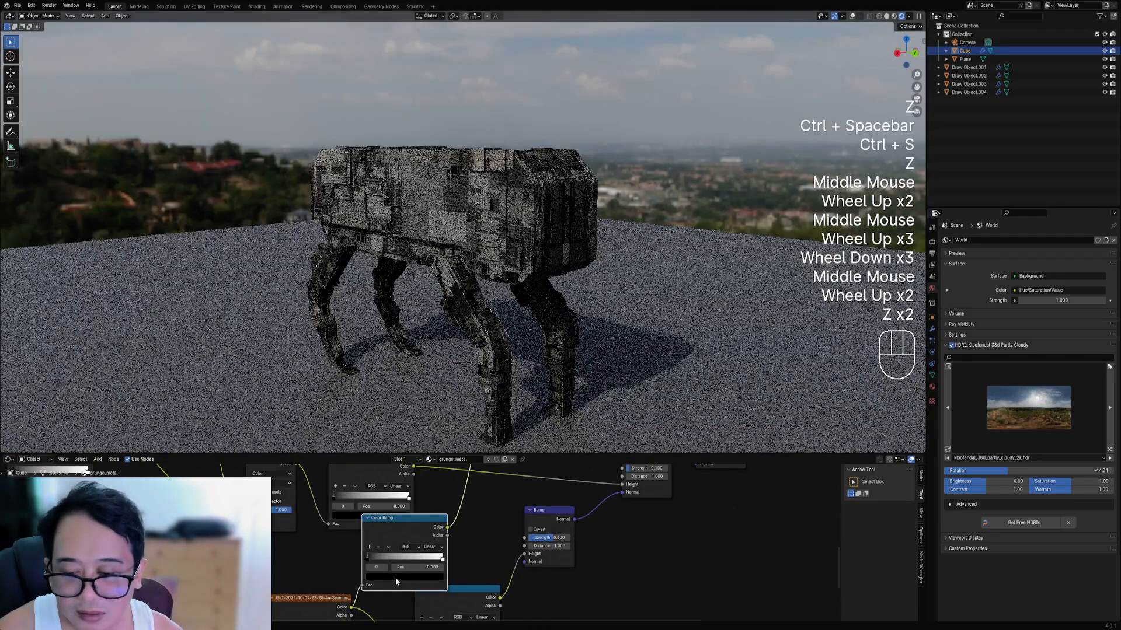
pyautogui.click(395, 576)
pyautogui.moveTo(437, 493); pyautogui.dragTo(438, 479)
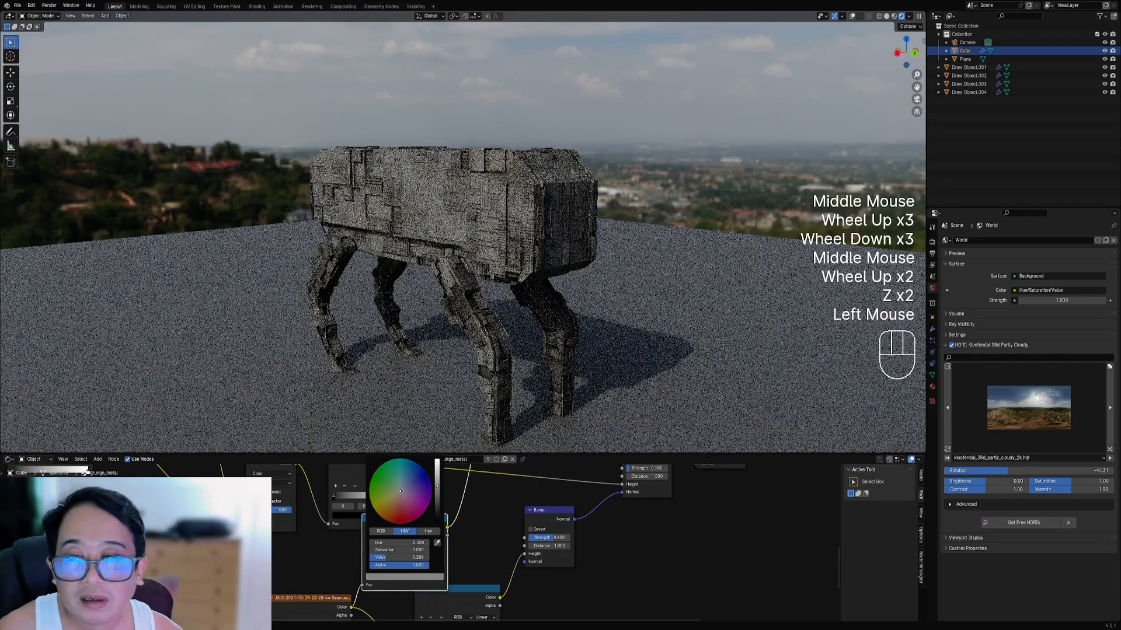
# - Set the new Multiply node's Factor to 0.4 and save the file
pyautogui.moveTo(526, 321); pyautogui.dragTo(500, 529, button='middle')
pyautogui.scroll(-1, 540, 327)
pyautogui.scroll(-2, 526, 471)
pyautogui.scroll(3, 473, 566)
pyautogui.scroll(1, 500, 529)
pyautogui.moveTo(500, 529)
pyautogui.mouseDown()
pyautogui.moveTo(460, 529)
pyautogui.moveTo(489, 530)
pyautogui.moveTo(480, 530)
pyautogui.mouseUp()
pyautogui.moveTo(555, 376); pyautogui.dragTo(542, 380, button='middle')
pyautogui.scroll(-2, 543, 380)
pyautogui.hotkey('ctrl', 's')
pyautogui.scroll(-1, 449, 543)
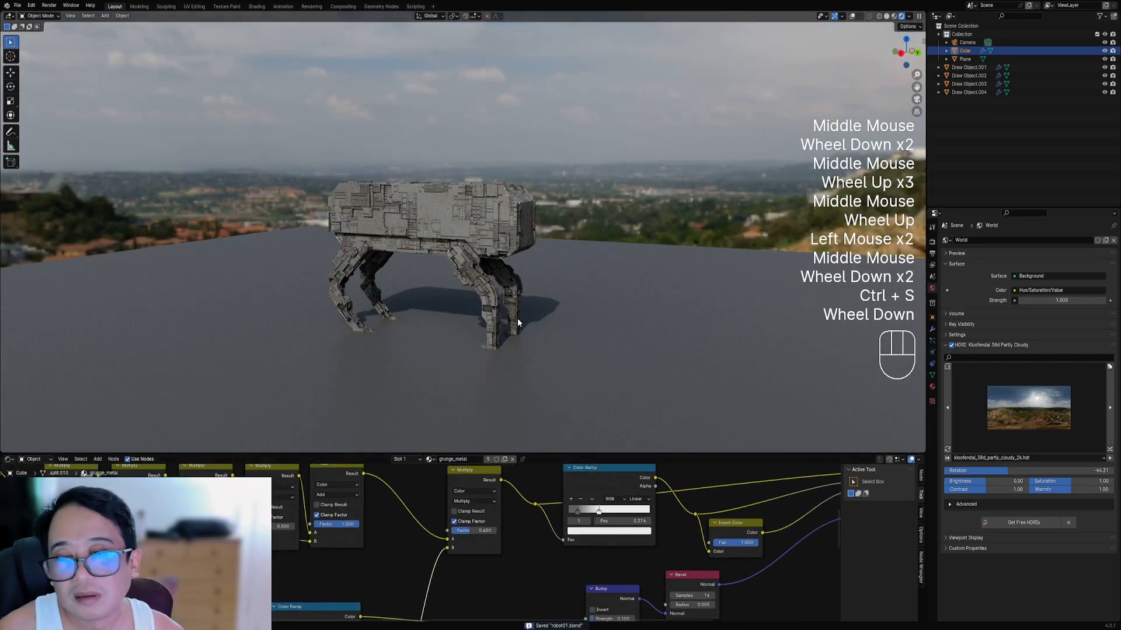
# - Switch to solid shading with overlays shown and select the robot's body together with all its leg objects
pyautogui.press('z')
pyautogui.scroll(1, 562, 309)
pyautogui.press('Tab')
pyautogui.hotkey('shift', 'alt', 'z')
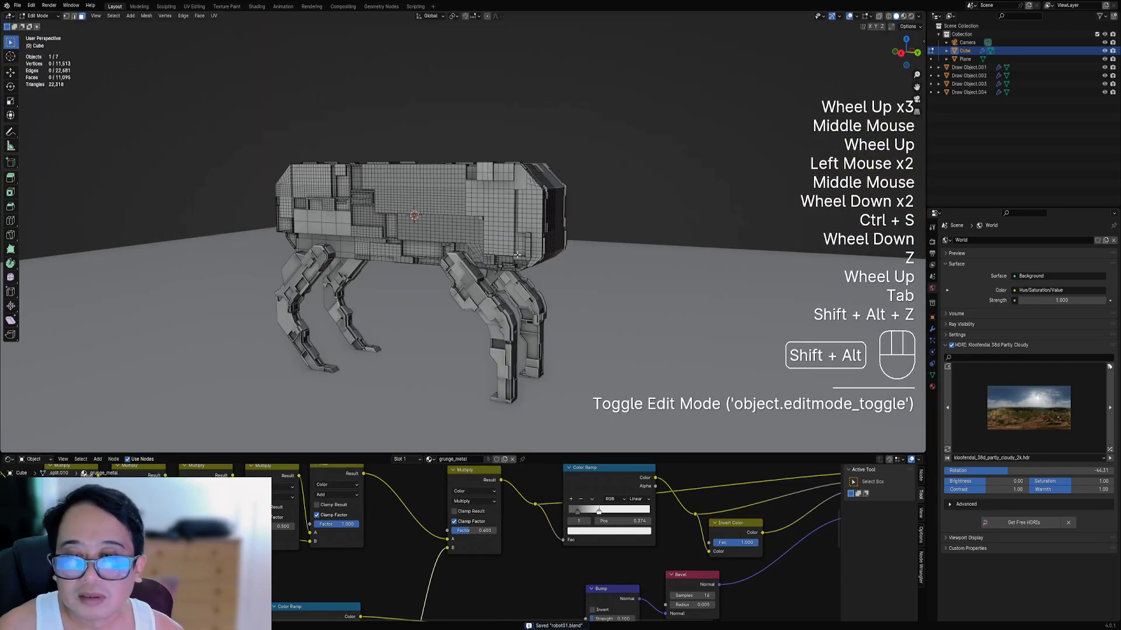
pyautogui.press('Tab')
pyautogui.keyDown('shift'); pyautogui.rightClick(486, 292); pyautogui.keyUp('shift')
pyautogui.keyDown('shift'); pyautogui.rightClick(501, 358); pyautogui.keyUp('shift')
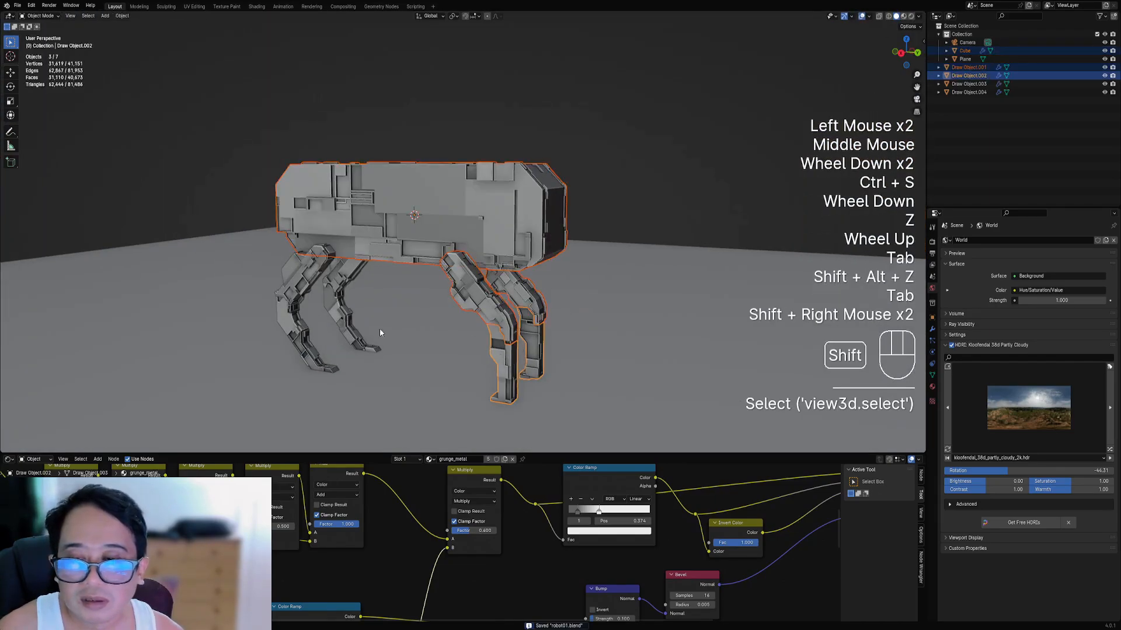
pyautogui.keyDown('shift'); pyautogui.rightClick(334, 273); pyautogui.keyUp('shift')
pyautogui.keyDown('shift'); pyautogui.rightClick(298, 341); pyautogui.keyUp('shift')
# - Unwrap all geometry of the selected body and legs with Cube Projection and return to rendered shading without overlays
pyautogui.press('Tab')
pyautogui.press('a')
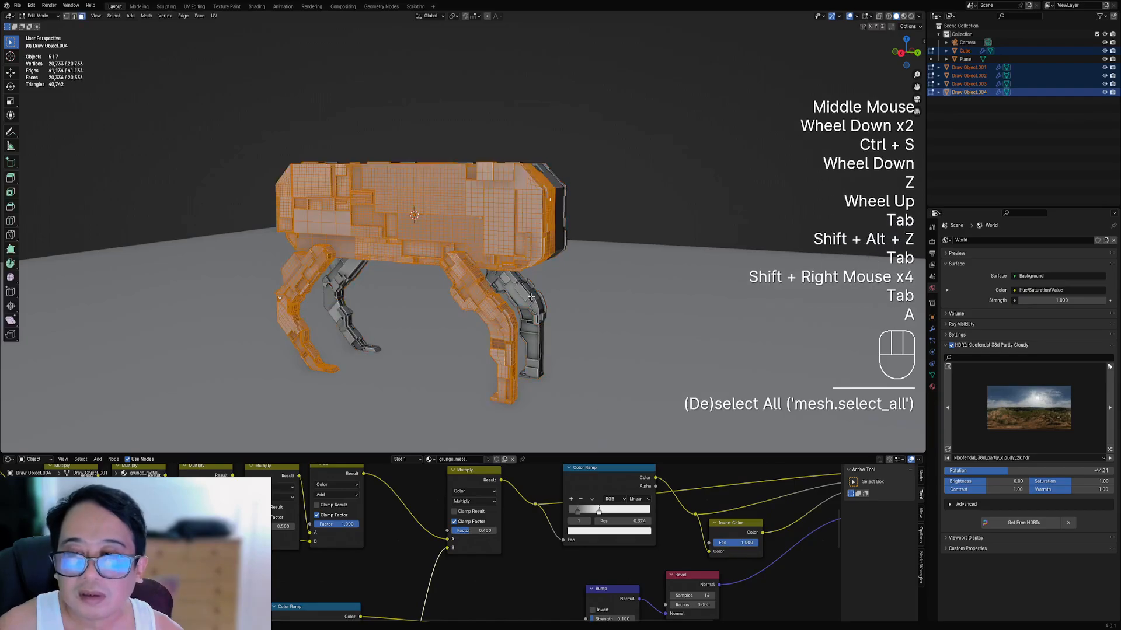
pyautogui.press('Tab')
pyautogui.press('Tab')
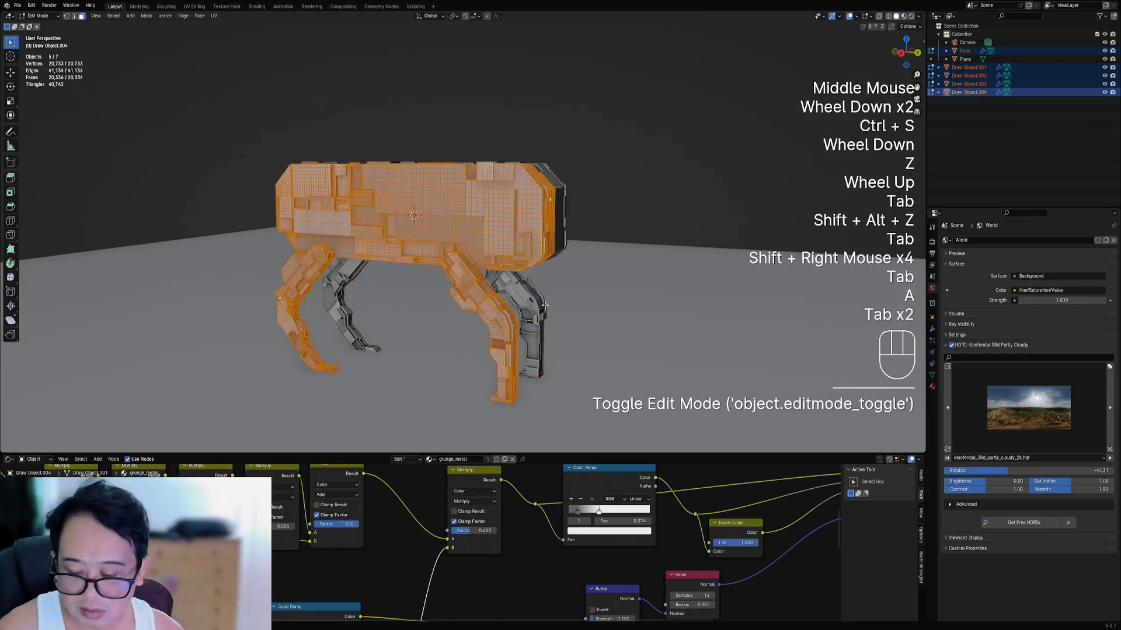
pyautogui.press('u')
pyautogui.click(538, 334)
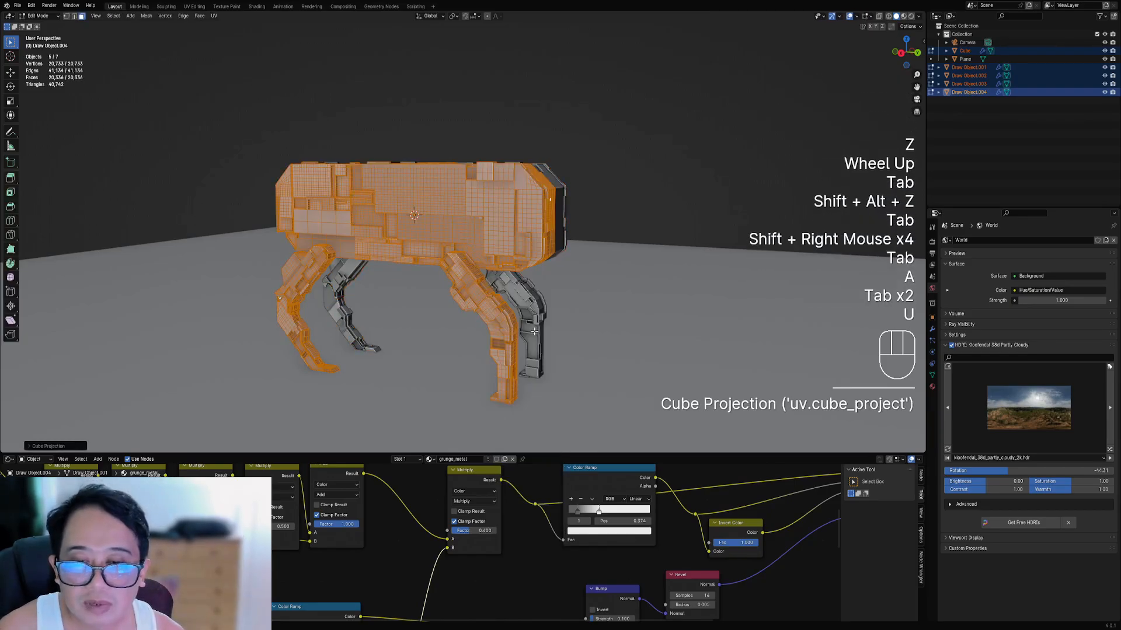
pyautogui.press('Tab')
pyautogui.press('z')
pyautogui.click(550, 270)
pyautogui.hotkey('shift', 'alt', 'z')
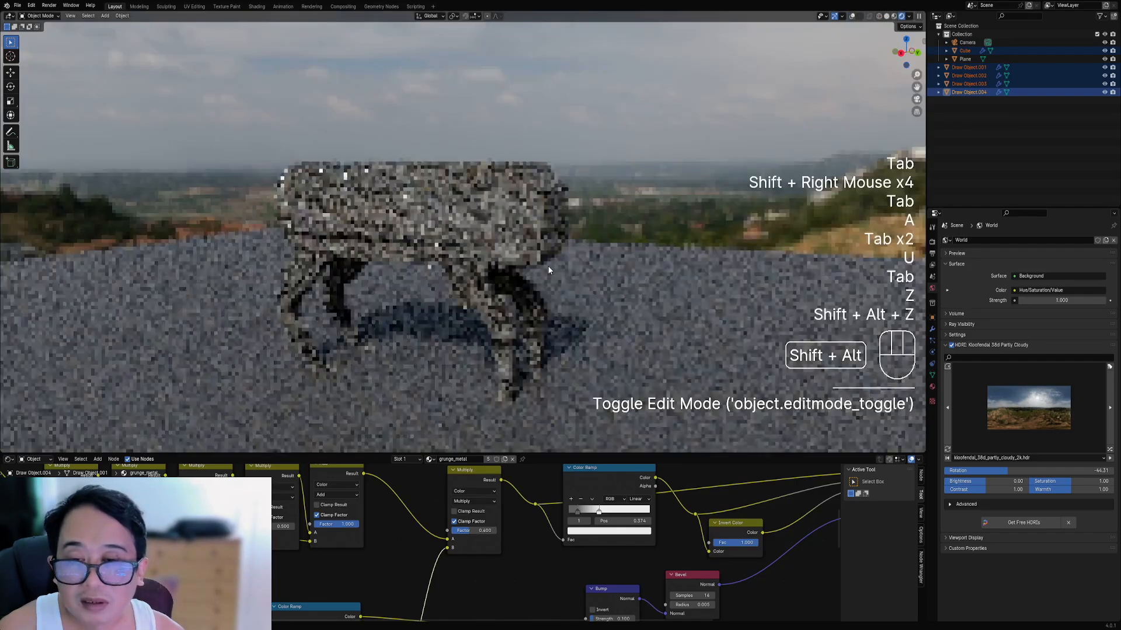
# - Set the image texture's Mapping node Scale to 0.2 on X, Y and Z
pyautogui.scroll(-3, 489, 514)
pyautogui.moveTo(488, 513)
pyautogui.mouseDown(button='middle')
pyautogui.moveTo(485, 574)
pyautogui.moveTo(475, 503)
pyautogui.mouseUp(button='middle')
pyautogui.scroll(2, 484, 574)
pyautogui.scroll(2, 415, 550)
pyautogui.moveTo(370, 565); pyautogui.dragTo(370, 574)
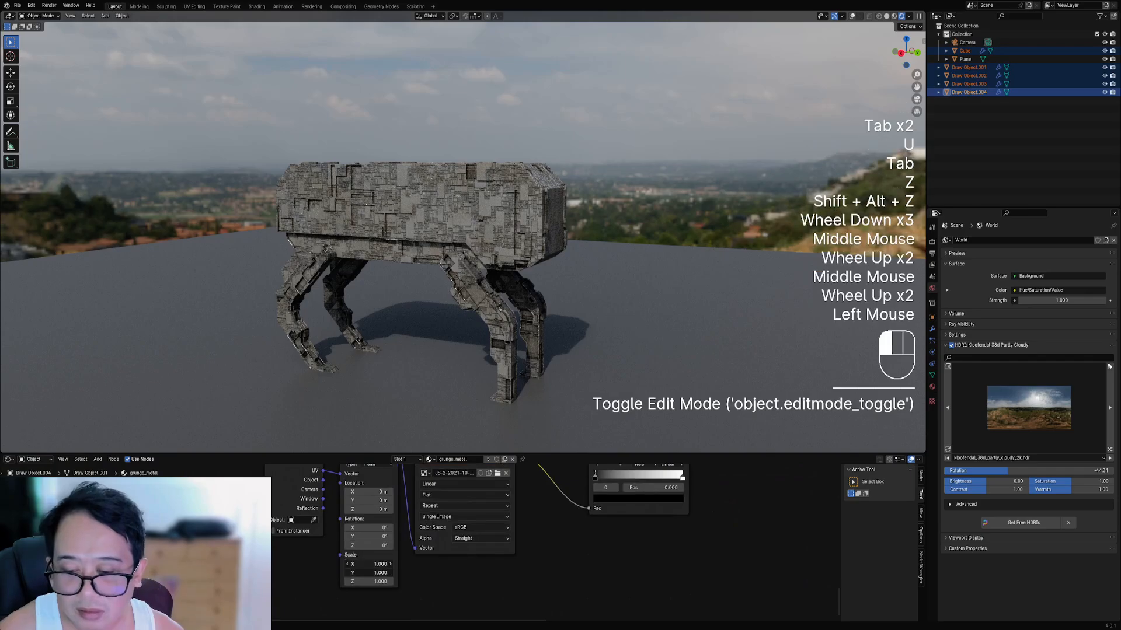
pyautogui.press('Return')
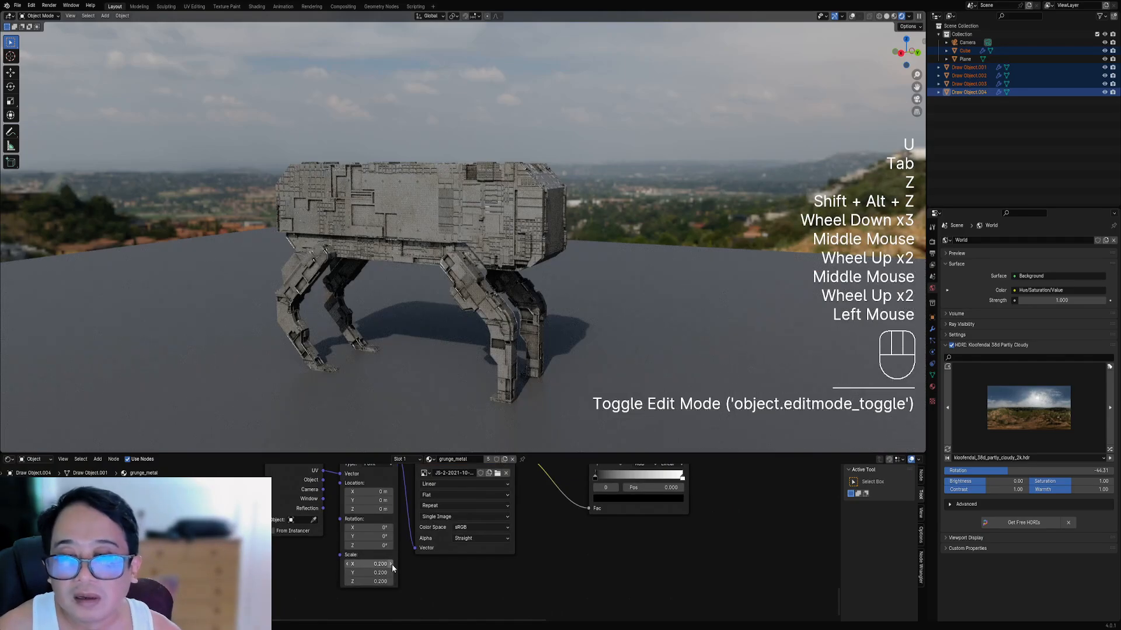
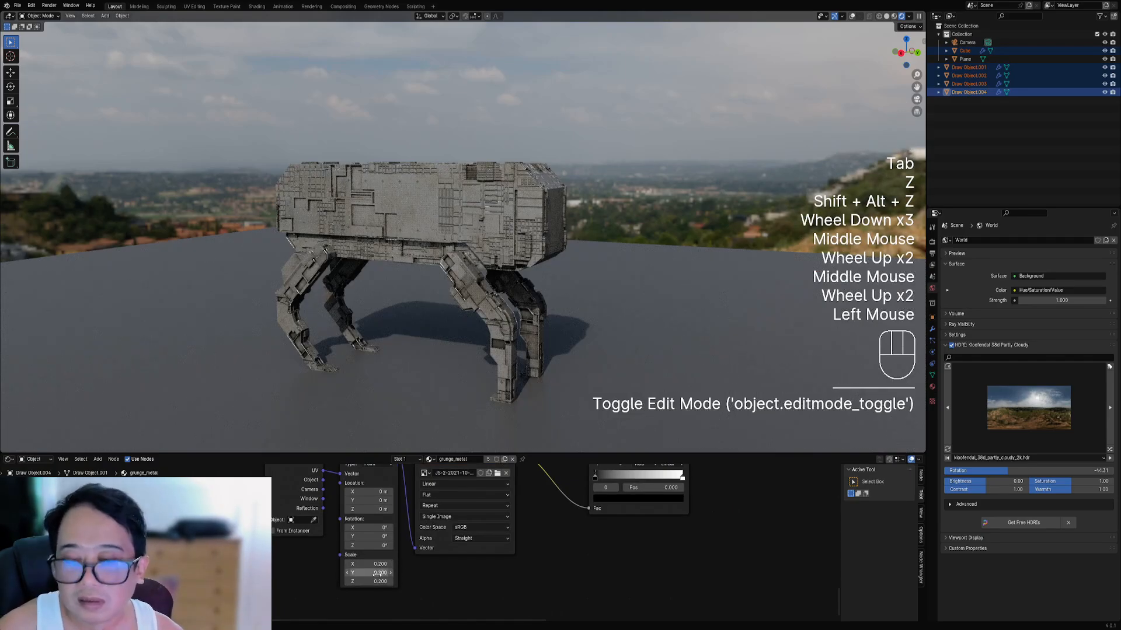
# - Set the image texture's Mapping node Scale to 0.16 on X, Y and Z, then return to solid shading and save the file
pyautogui.moveTo(378, 564)
pyautogui.mouseDown()
pyautogui.moveTo(377, 581)
pyautogui.moveTo(409, 581)
pyautogui.moveTo(350, 581)
pyautogui.moveTo(370, 582)
pyautogui.mouseUp()
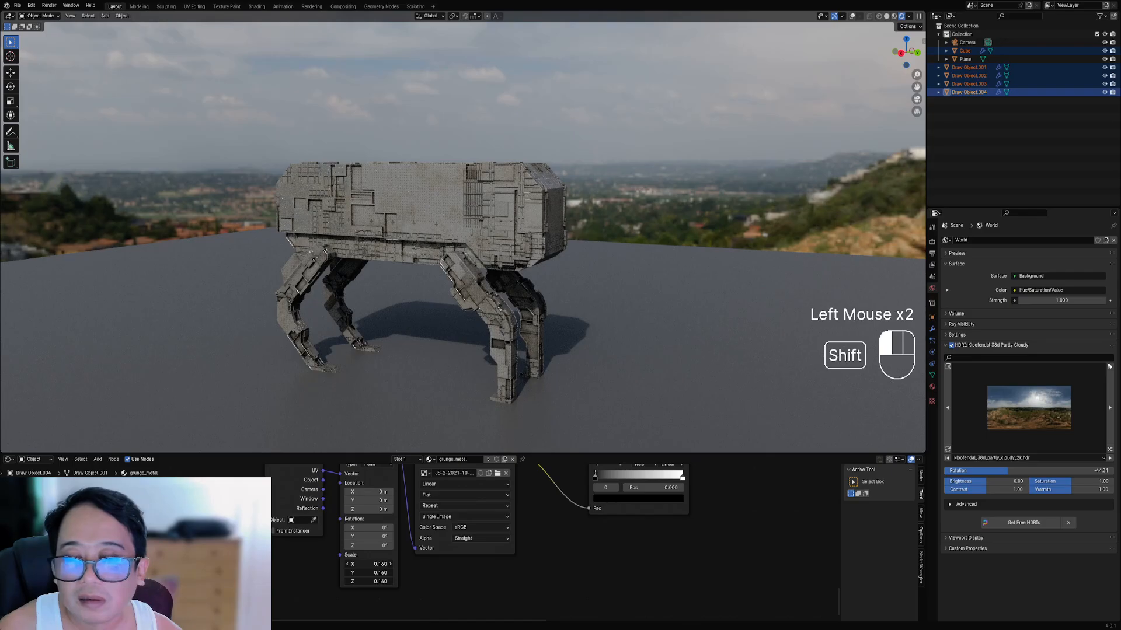
pyautogui.moveTo(562, 289); pyautogui.dragTo(530, 293, button='middle')
pyautogui.scroll(-2, 501, 293)
pyautogui.scroll(3, 556, 281)
pyautogui.press('z')
pyautogui.click(597, 296)
pyautogui.hotkey('ctrl', 's')
# - Connect the image texture's Color output to the Emission Color input of the Principled BSDF
pyautogui.hotkey('ctrl', 'space')
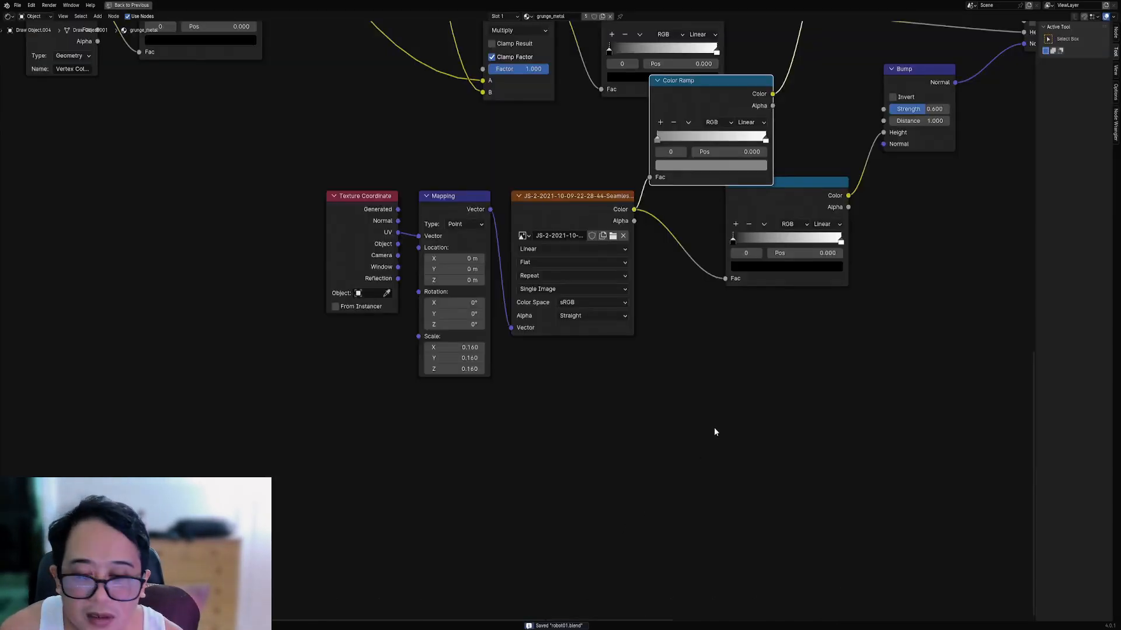
pyautogui.scroll(-5, 928, 316)
pyautogui.moveTo(928, 315); pyautogui.dragTo(464, 442, button='middle')
pyautogui.scroll(-1, 630, 339)
pyautogui.scroll(1, 683, 196)
pyautogui.moveTo(683, 195); pyautogui.dragTo(601, 296, button='middle')
pyautogui.moveTo(221, 477); pyautogui.dragTo(391, 400, button='middle')
pyautogui.moveTo(325, 410); pyautogui.dragTo(328, 456)
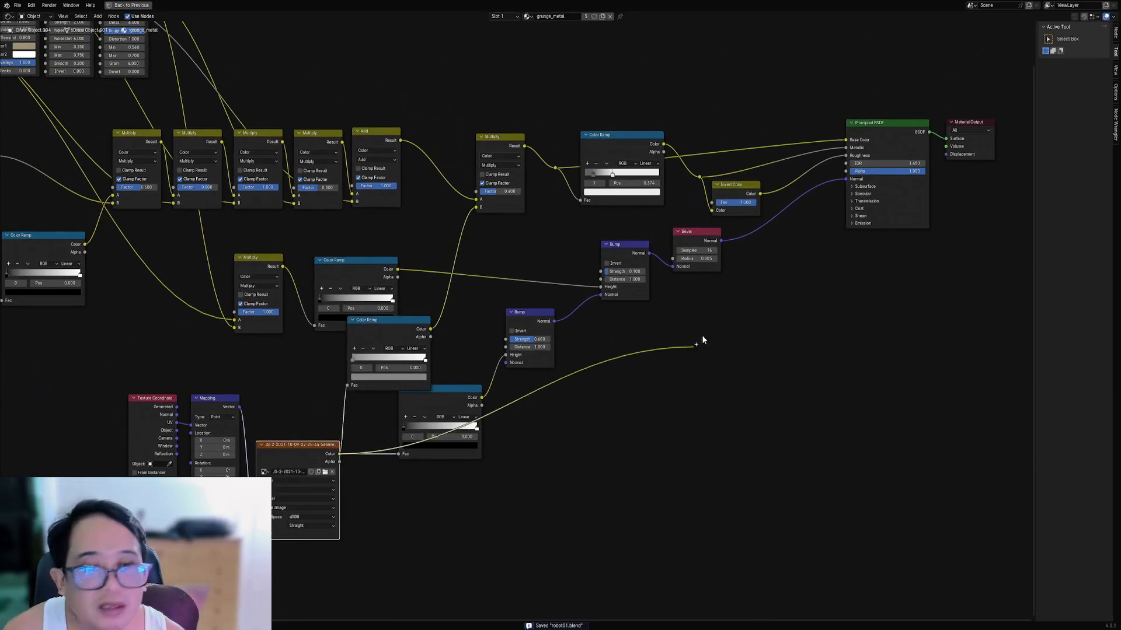
pyautogui.moveTo(702, 336); pyautogui.dragTo(835, 231)
pyautogui.click(855, 224)
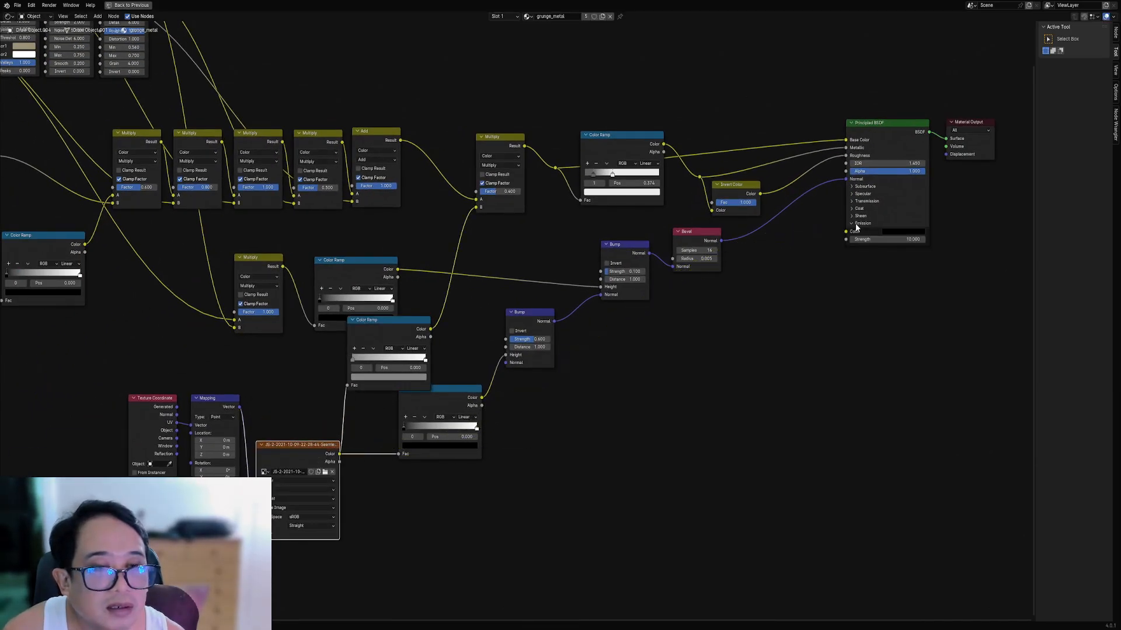
pyautogui.moveTo(339, 454); pyautogui.dragTo(847, 239)
# - Duplicate the bump's Color Ramp, insert the copy into the emission link, and preview it in rendered shading
pyautogui.click(440, 396)
pyautogui.hotkey('shift', 'd')
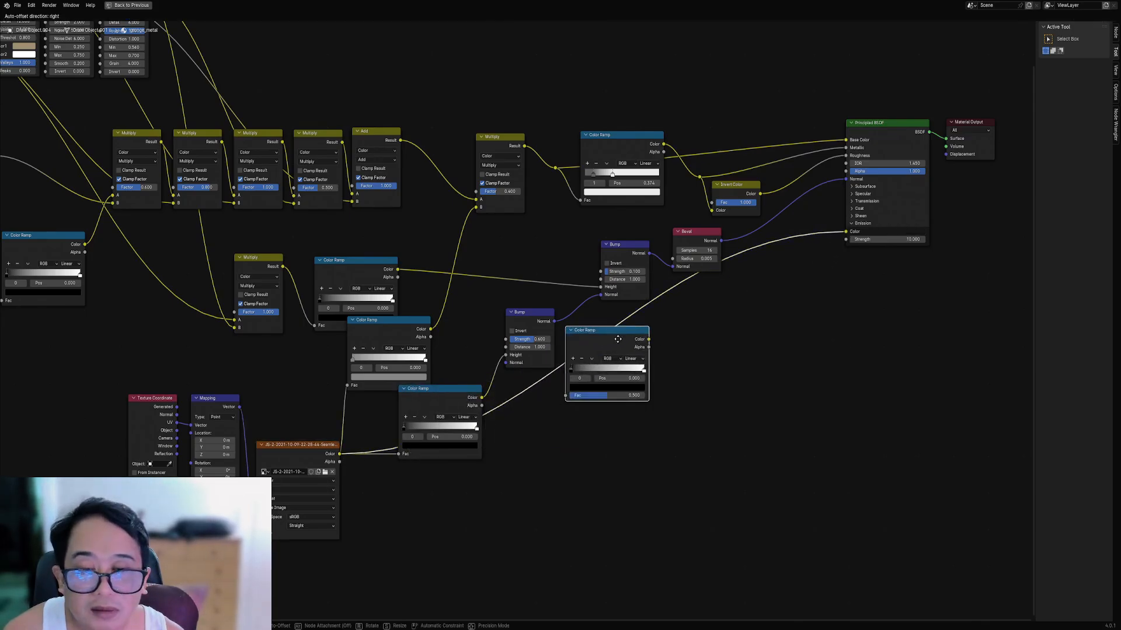
pyautogui.click(615, 338)
pyautogui.hotkey('ctrl', 'space')
pyautogui.press('z')
pyautogui.click(578, 321)
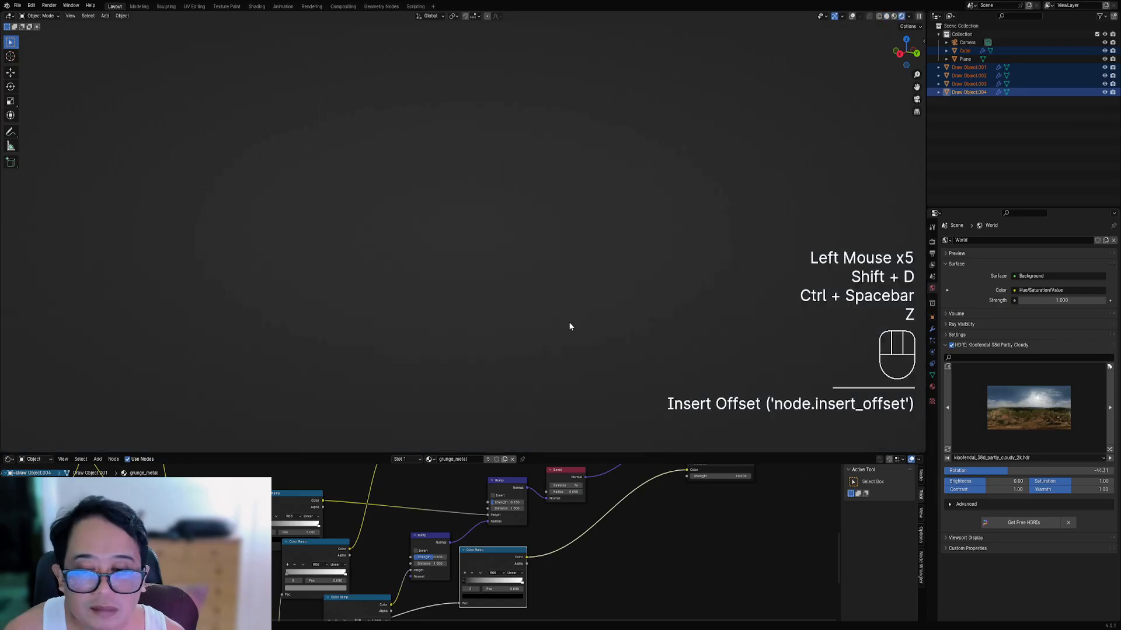
# - Move the black stop of the emission Color Ramp to about 0.6 to limit the glowing areas
pyautogui.moveTo(581, 530); pyautogui.dragTo(580, 529, button='middle')
pyautogui.scroll(2, 580, 529)
pyautogui.moveTo(448, 542); pyautogui.dragTo(496, 538)
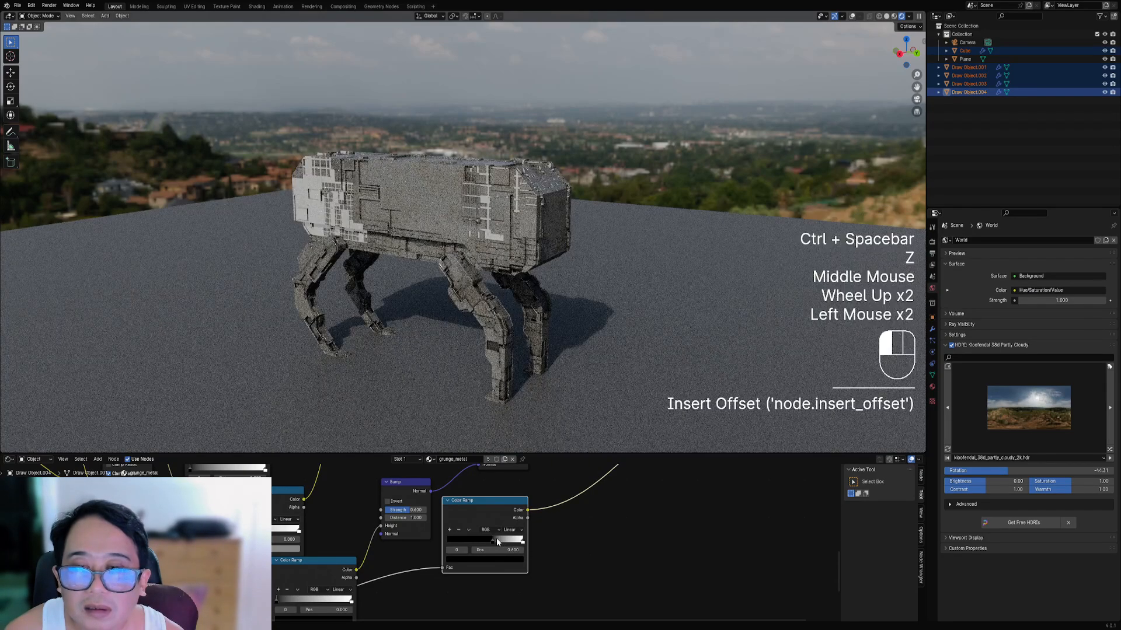
pyautogui.moveTo(595, 502); pyautogui.dragTo(575, 512, button='middle')
pyautogui.scroll(-3, 566, 509)
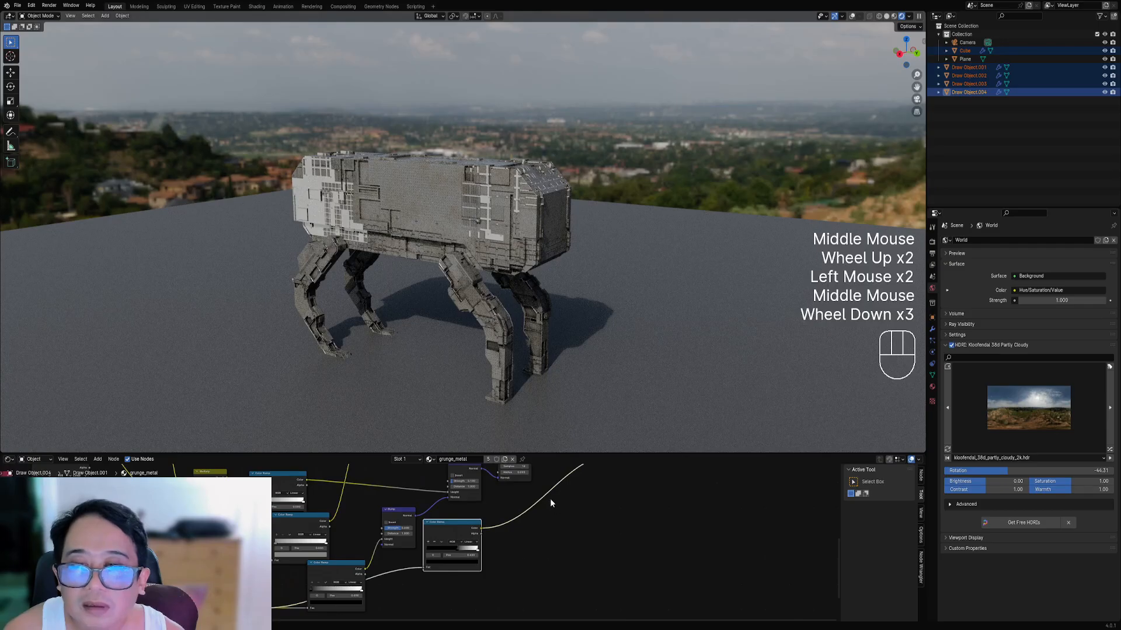
pyautogui.moveTo(543, 350); pyautogui.dragTo(532, 305, button='middle')
pyautogui.scroll(2, 444, 570)
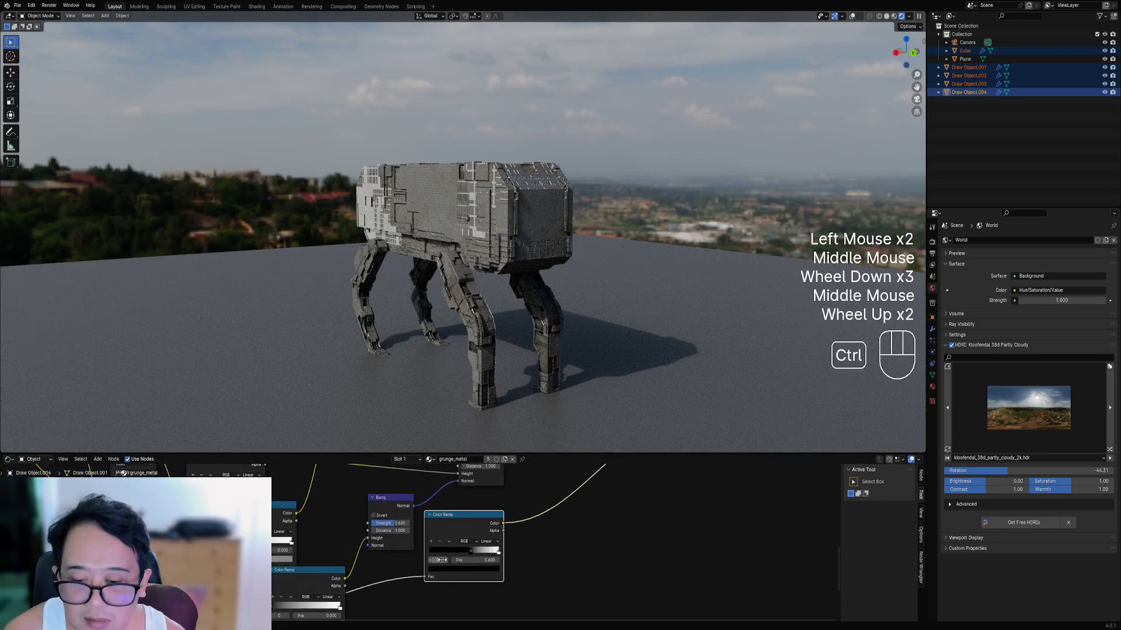
# - Change the emission Color Ramp's white stop to an orange-yellow and check the glow on the robot
pyautogui.keyDown('ctrl'); pyautogui.scroll(1, 444, 570); pyautogui.keyUp('ctrl')
pyautogui.click(443, 569)
pyautogui.click(446, 510)
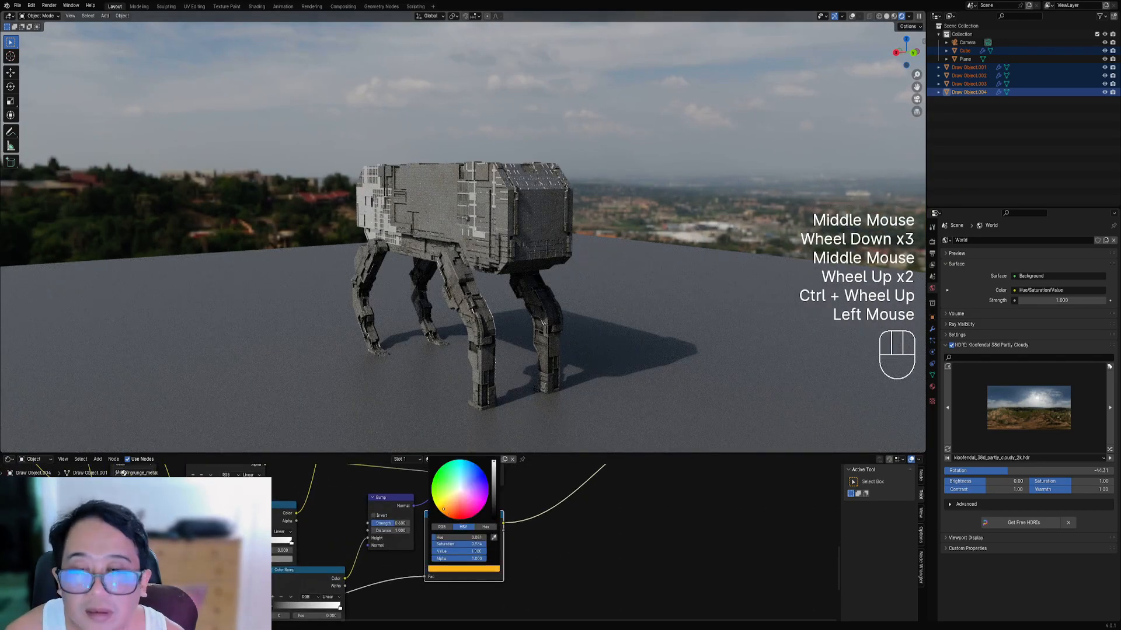
pyautogui.moveTo(505, 315); pyautogui.dragTo(537, 339, button='middle')
pyautogui.scroll(-1, 537, 338)
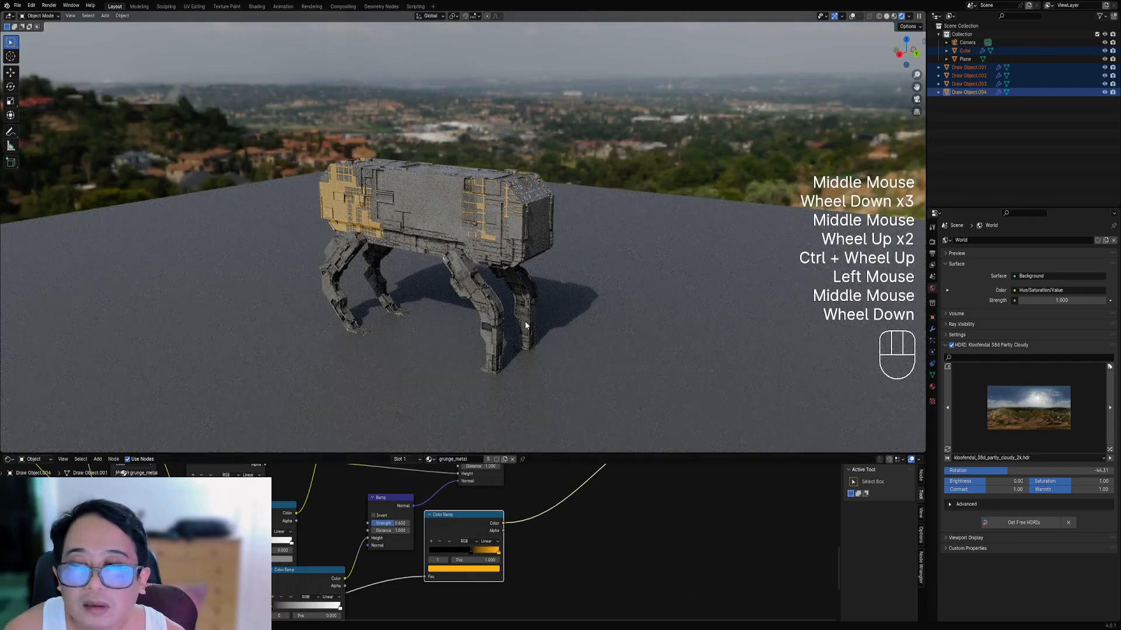
# - Switch to solid shading, delete the emission Color Ramp while keeping its link connected, and save the file
pyautogui.press('z')
pyautogui.hotkey('ctrl', 'space')
pyautogui.scroll(2, 443, 432)
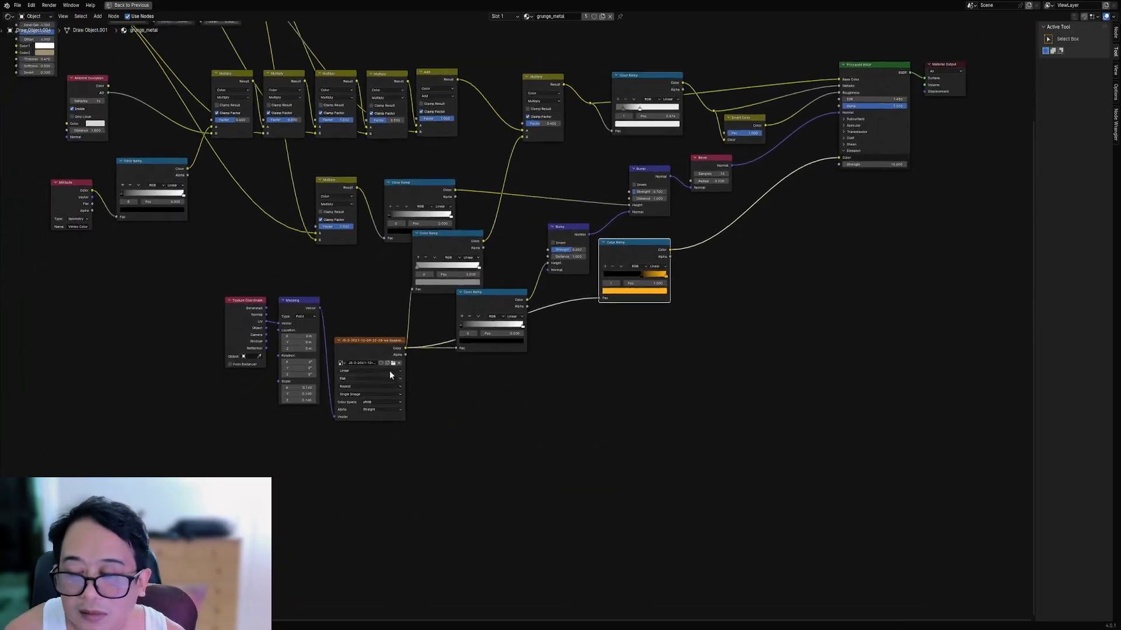
pyautogui.keyDown('shift'); pyautogui.click(363, 348); pyautogui.keyUp('shift')
pyautogui.moveTo(613, 260); pyautogui.dragTo(478, 405, button='middle')
pyautogui.click(477, 405)
pyautogui.hotkey('ctrl', 'x')
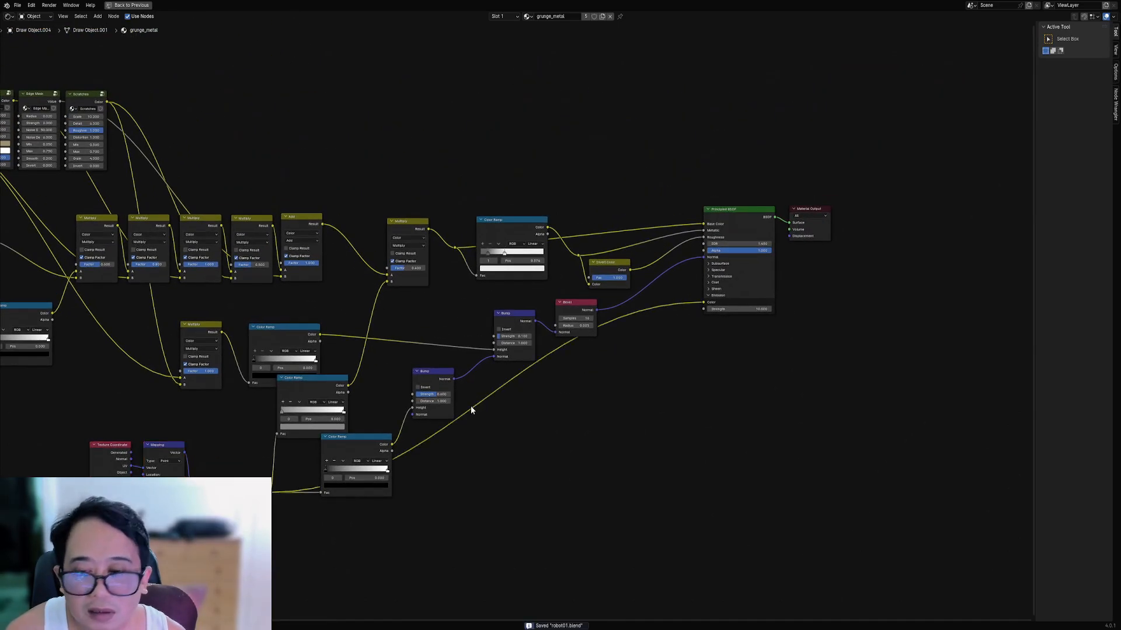
# - Select only the robot's body, show the overlays, and preview the model in rendered shading
pyautogui.hotkey('ctrl', 'space')
pyautogui.moveTo(514, 321); pyautogui.dragTo(496, 245, button='middle')
pyautogui.scroll(2, 488, 222)
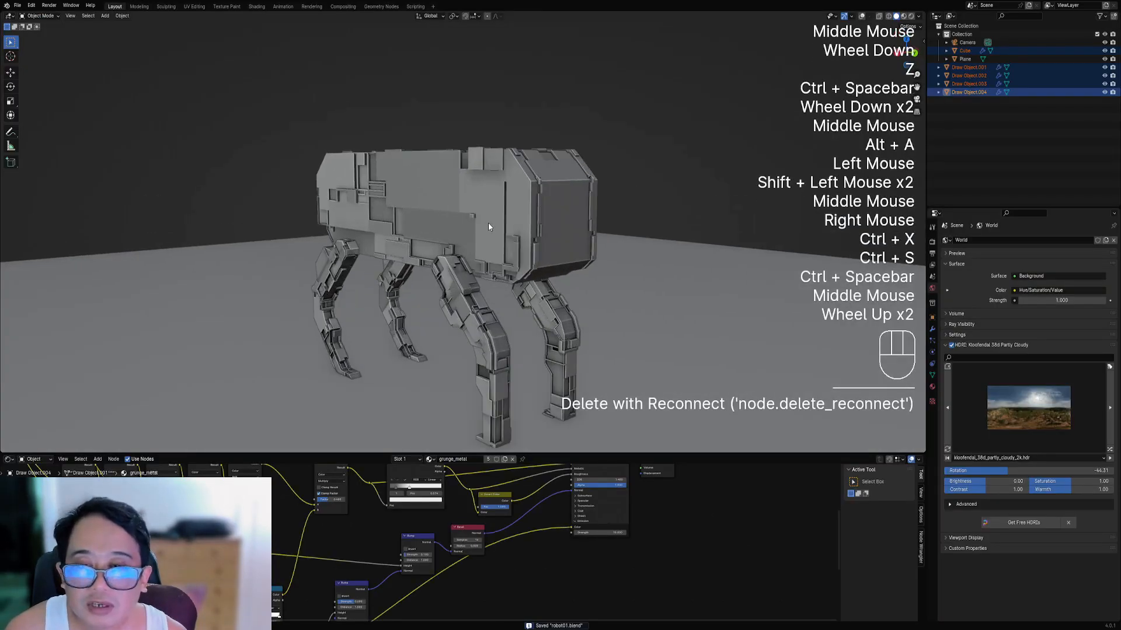
pyautogui.rightClick(488, 222)
pyautogui.press('Tab')
pyautogui.hotkey('shift', 'alt', 'z')
pyautogui.hotkey('ctrl', 'space')
pyautogui.press('Tab')
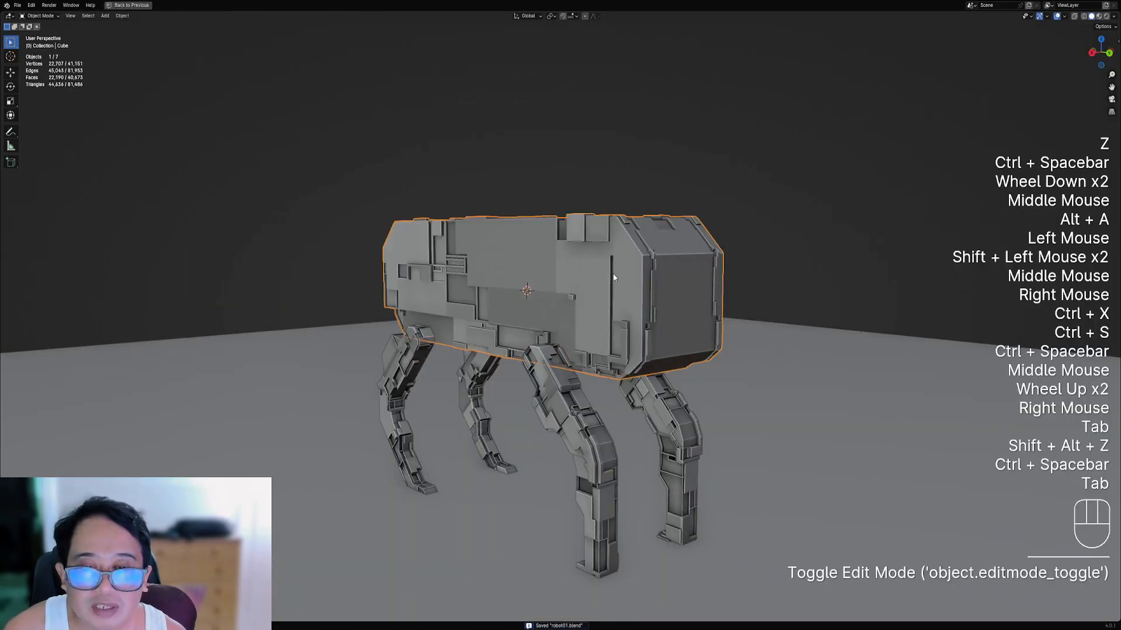
pyautogui.moveTo(607, 274); pyautogui.dragTo(626, 286, button='middle')
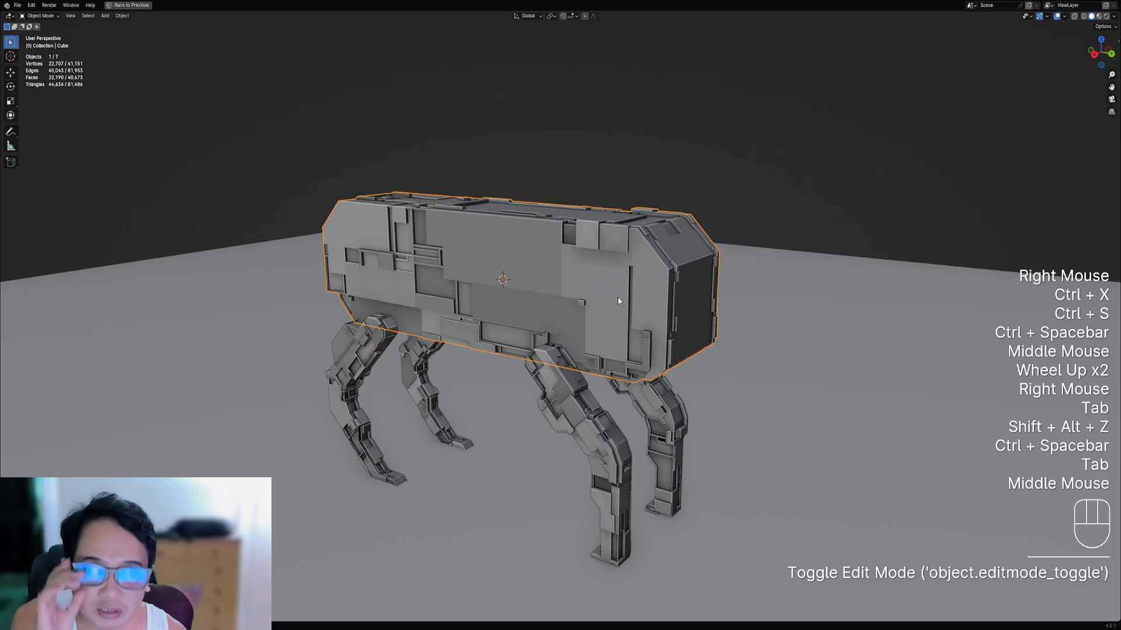
pyautogui.moveTo(617, 296); pyautogui.dragTo(609, 292, button='middle')
pyautogui.press('z')
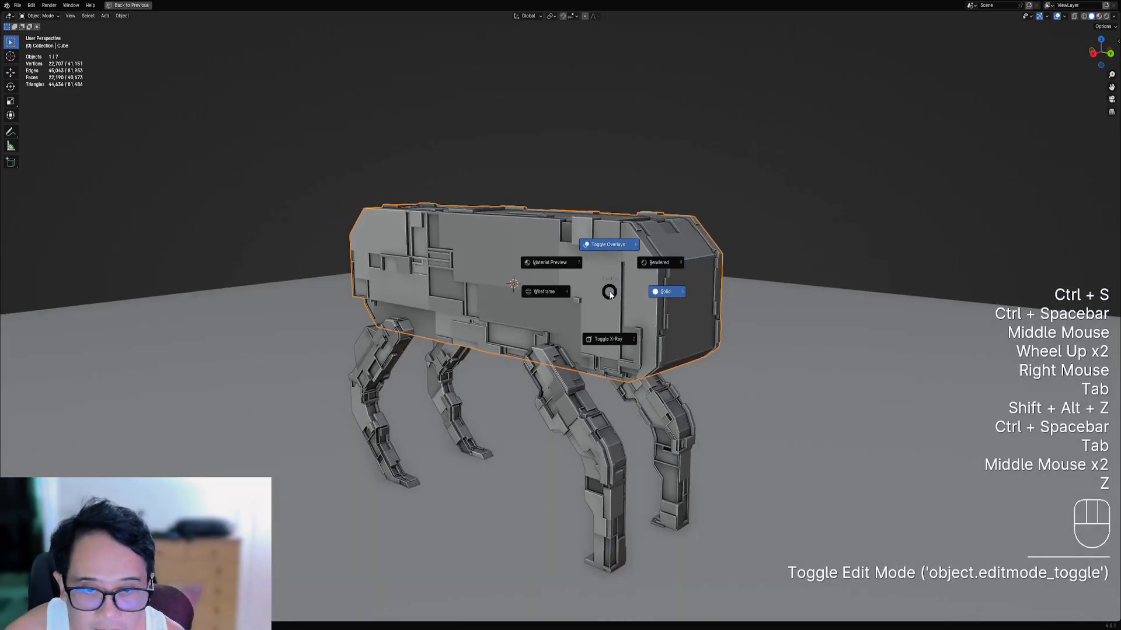
pyautogui.click(653, 265)
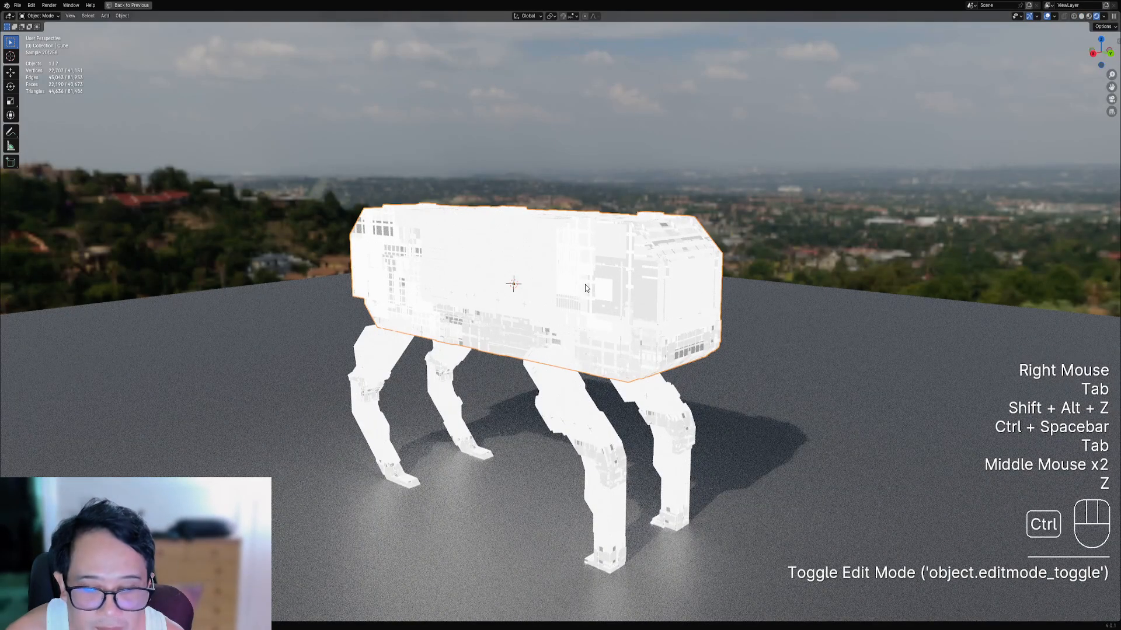
# - Cut the link from the image texture to the Principled BSDF's Emission Color
pyautogui.hotkey('ctrl', 'space')
pyautogui.moveTo(562, 537)
pyautogui.keyDown('ctrl'); pyautogui.mouseDown(button='right')
pyautogui.moveTo(561, 523)
pyautogui.moveTo(557, 558)
pyautogui.mouseUp(button='right'); pyautogui.keyUp('ctrl')
pyautogui.scroll(-1, 556, 558)
pyautogui.moveTo(556, 558); pyautogui.dragTo(621, 508, button='middle')
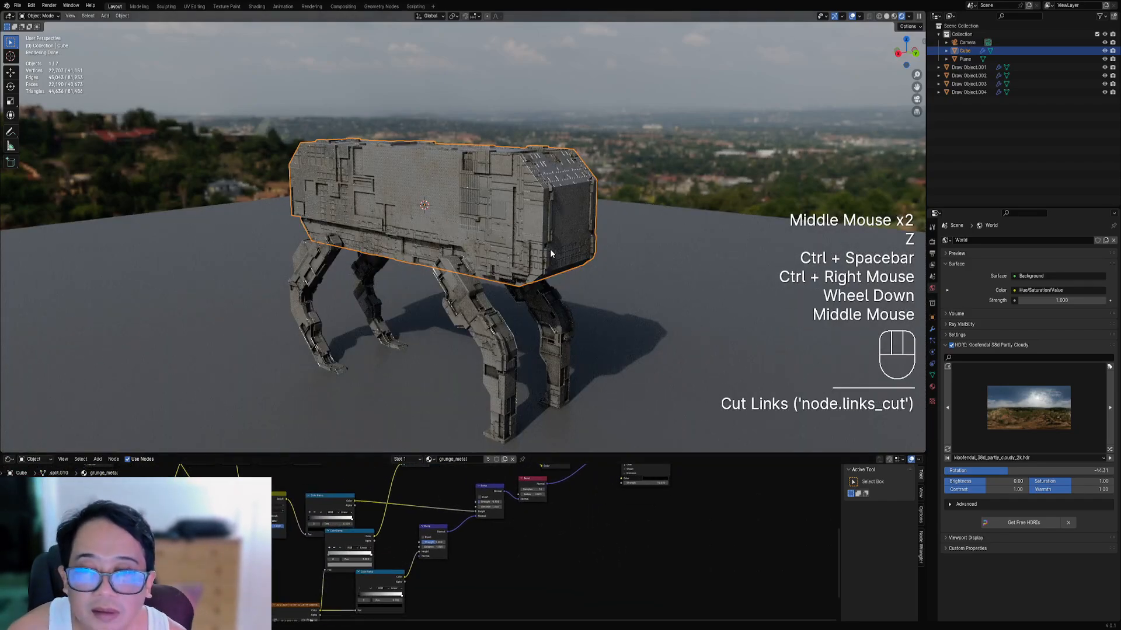
# - Save the file with the body in Object Mode and switch the viewport to solid shading
pyautogui.press('Tab')
pyautogui.press('Tab')
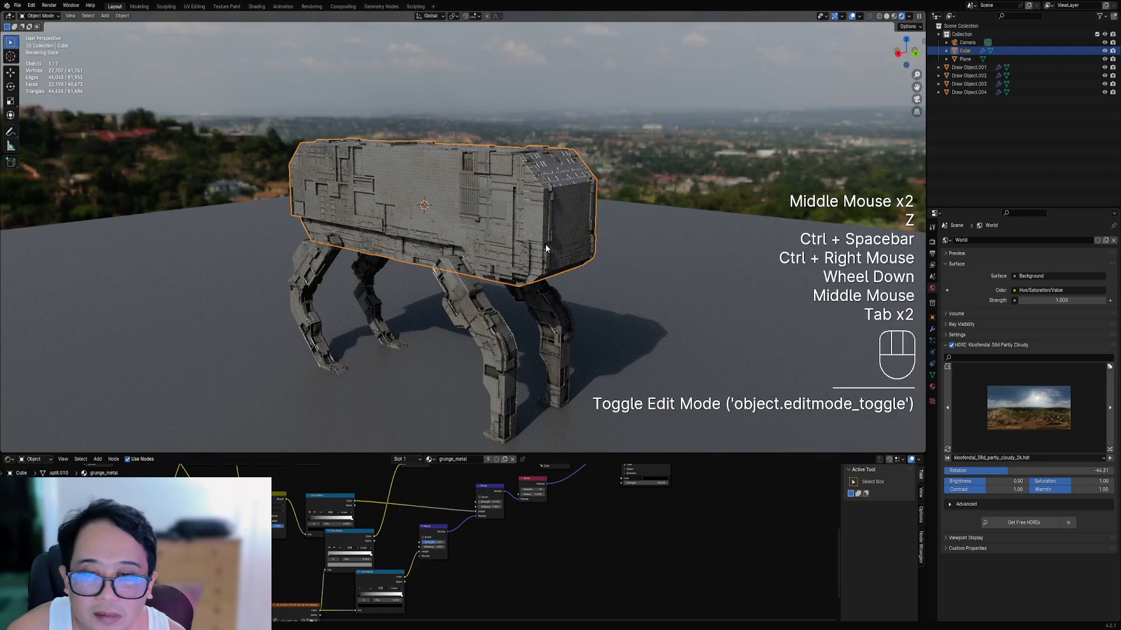
pyautogui.press('Tab')
pyautogui.press('Tab')
pyautogui.hotkey('ctrl', 's')
pyautogui.press('z')
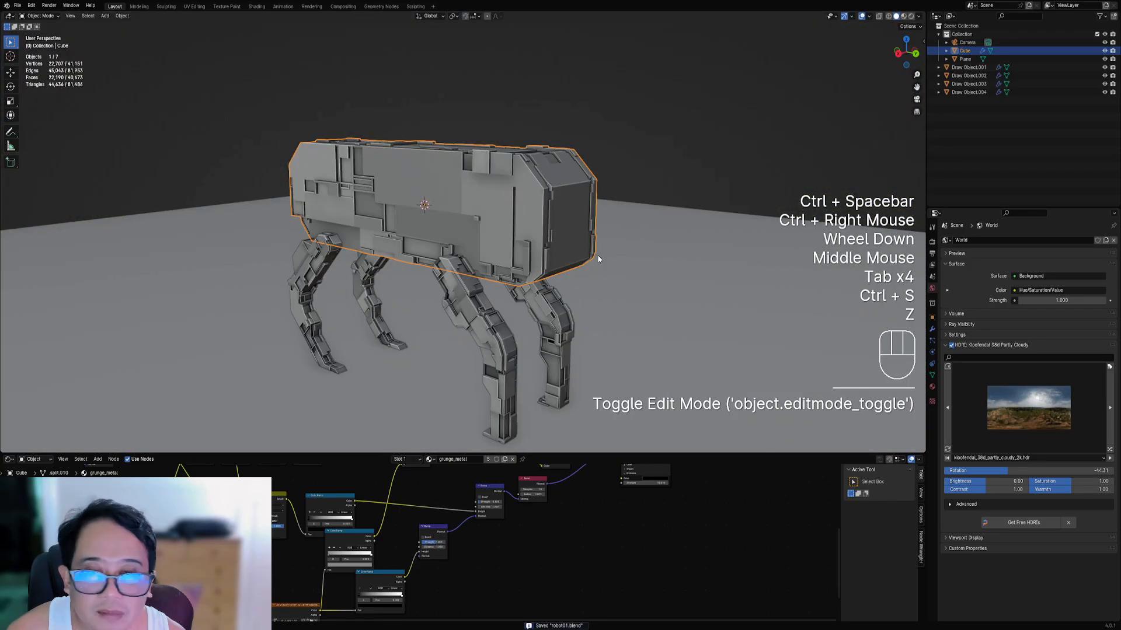
# - Add a second material slot to the body with a new Emission material, coloured orange with Strength 5
pyautogui.click(932, 388)
pyautogui.click(1113, 243)
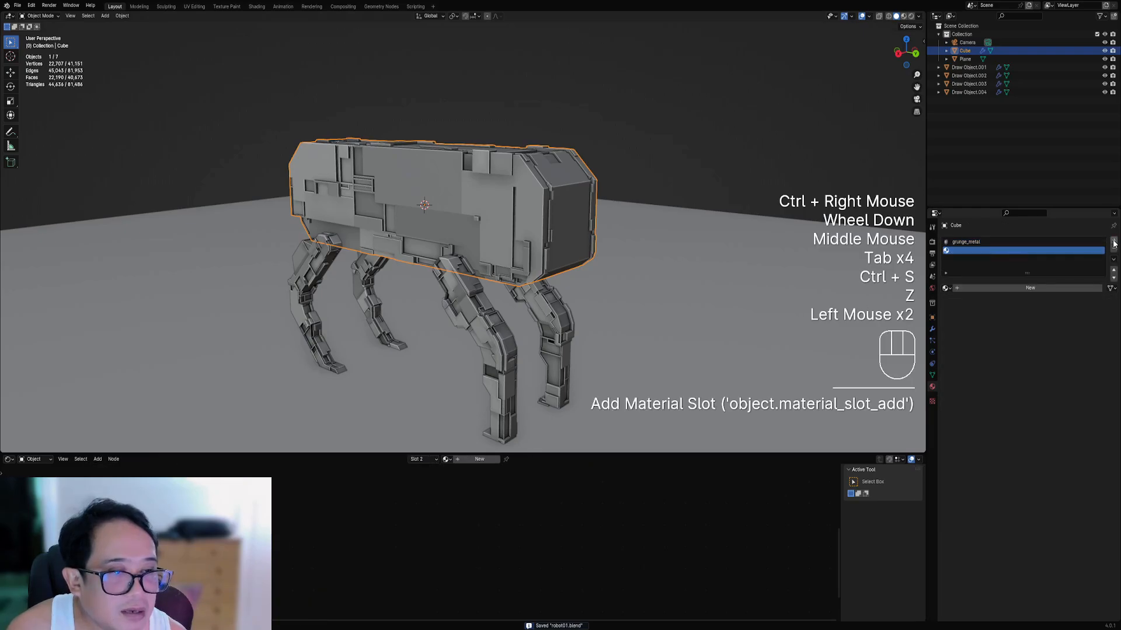
pyautogui.click(1026, 287)
pyautogui.click(1027, 325)
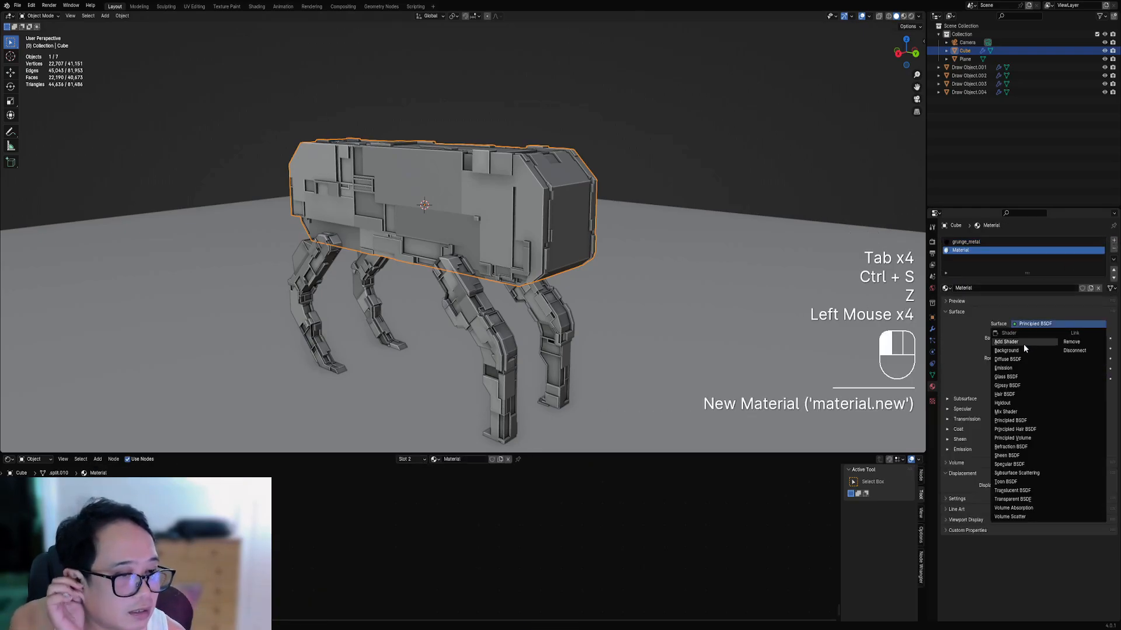
pyautogui.click(1017, 367)
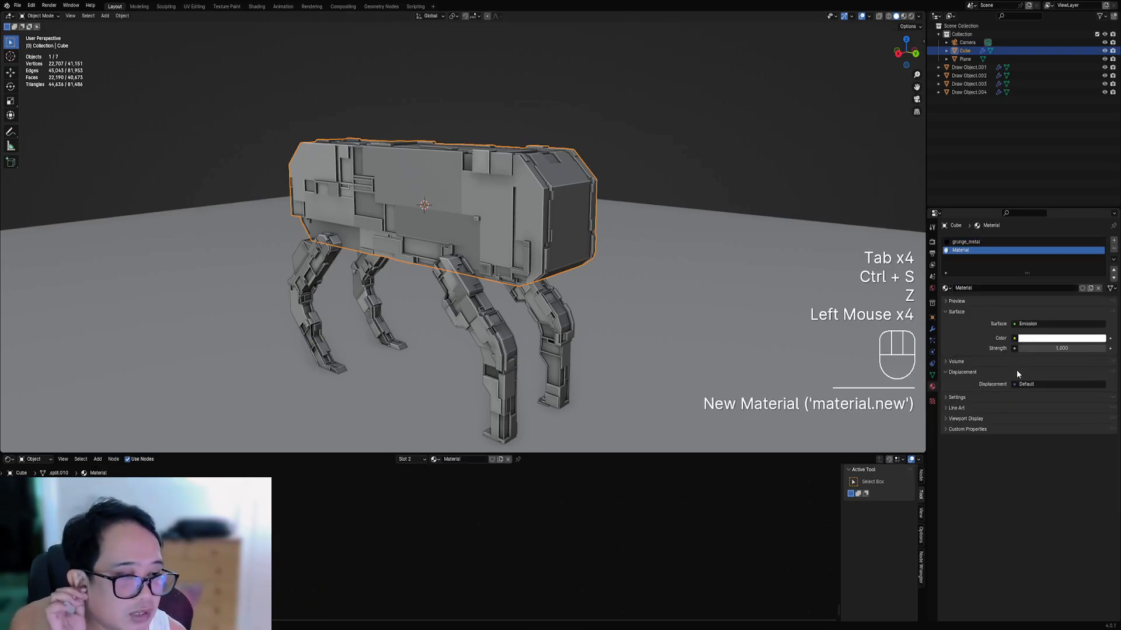
pyautogui.click(1043, 340)
pyautogui.moveTo(1046, 266); pyautogui.dragTo(1044, 278)
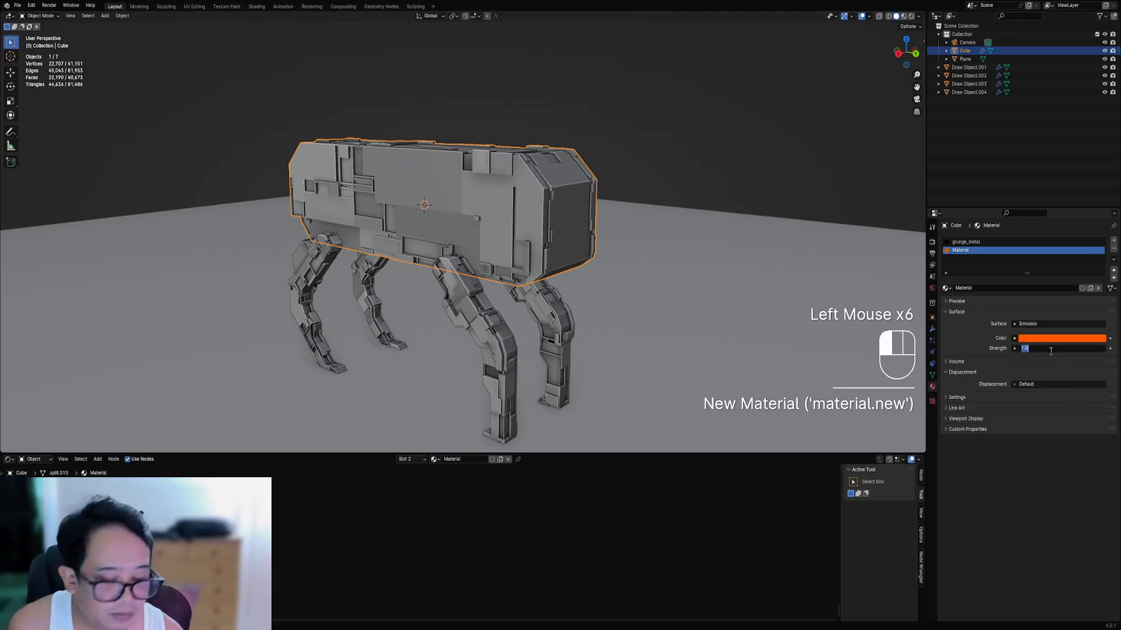
# - Select all of the body's geometry in Edit Mode and return to Object Mode
pyautogui.rightClick(574, 222)
pyautogui.press('Tab')
pyautogui.press('Tab')
pyautogui.rightClick(556, 219)
pyautogui.press('Tab')
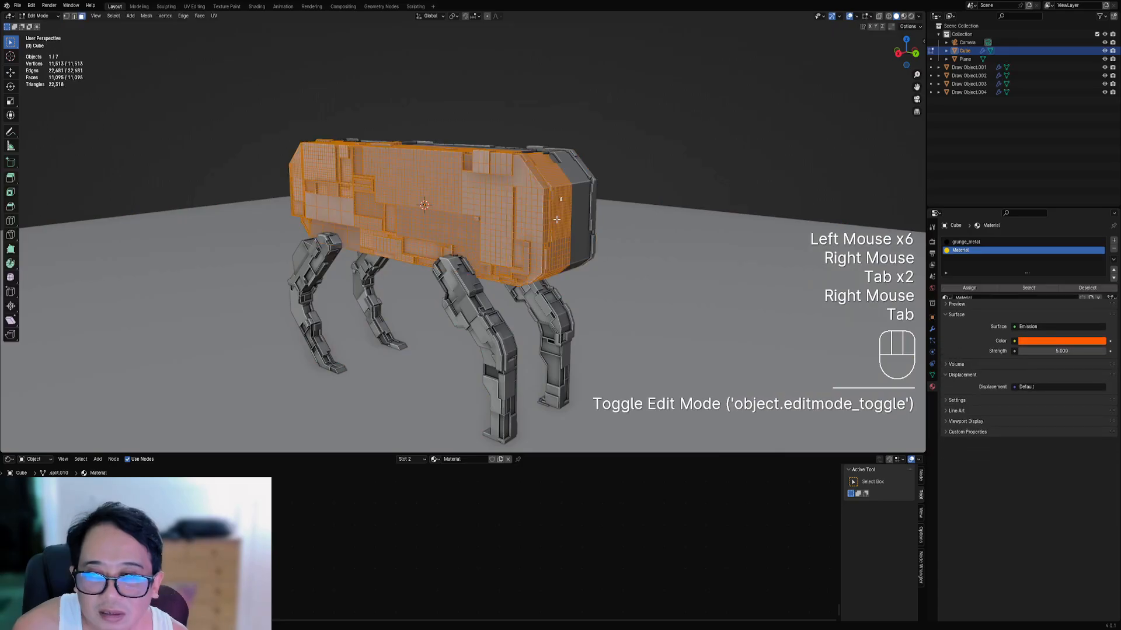
pyautogui.press('a')
pyautogui.press('Tab')
# - Save the file and display the robot in rendered shading without overlays
pyautogui.hotkey('ctrl', 's')
pyautogui.press('z')
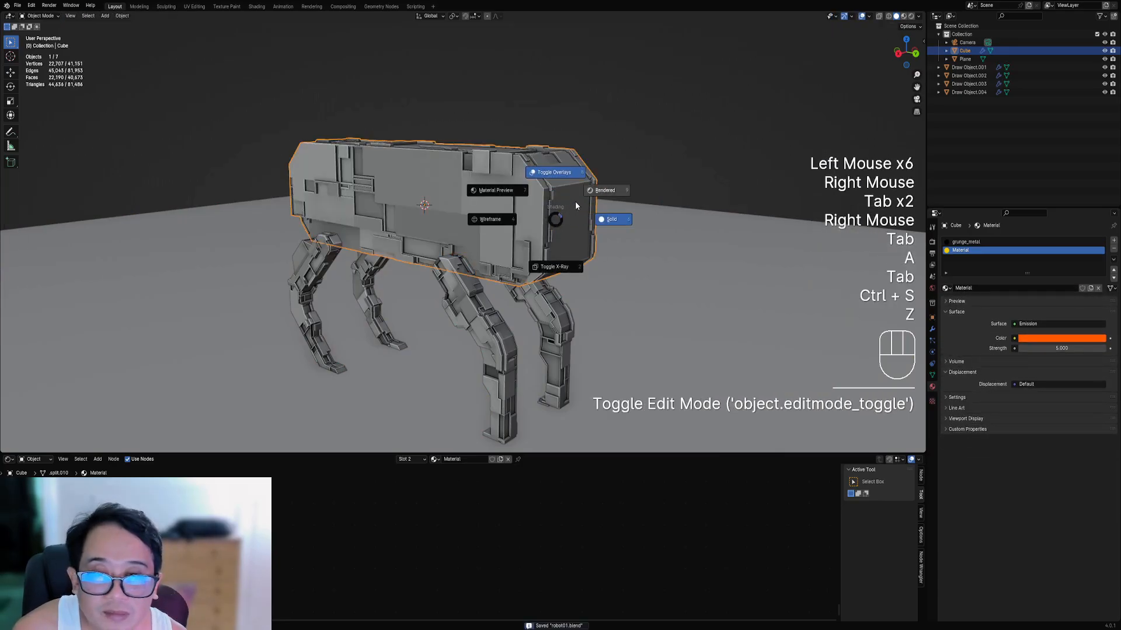
pyautogui.click(588, 196)
pyautogui.hotkey('shift', 'alt', 'z')
# - Generate Random Cells over the body, trying another Material Index before keeping it at -1
pyautogui.hotkey('shift', 'q')
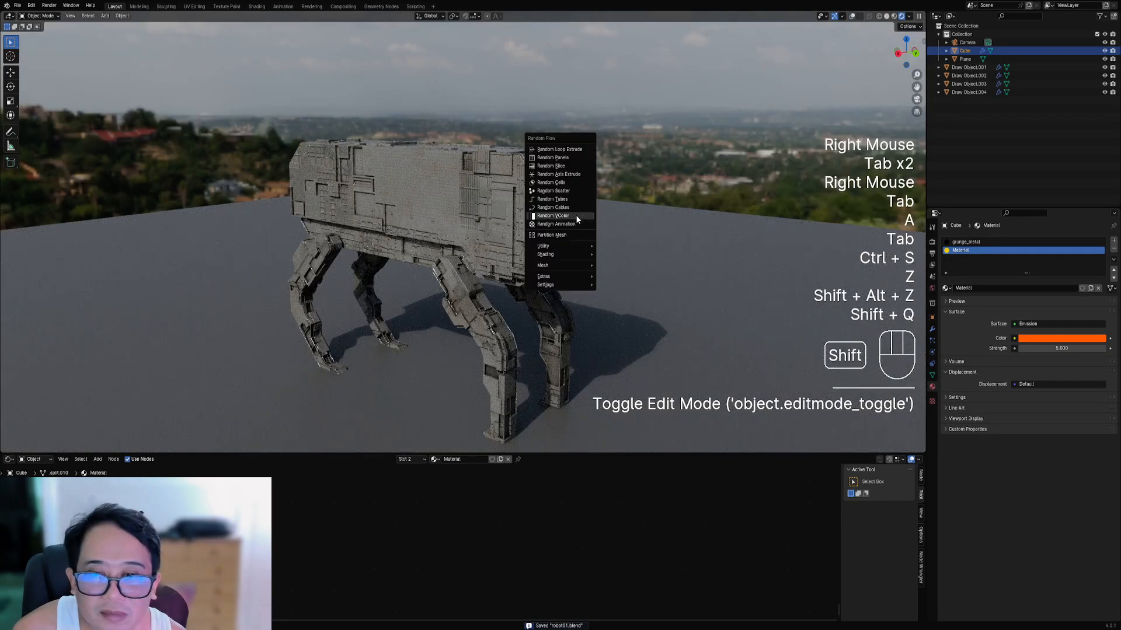
pyautogui.click(551, 182)
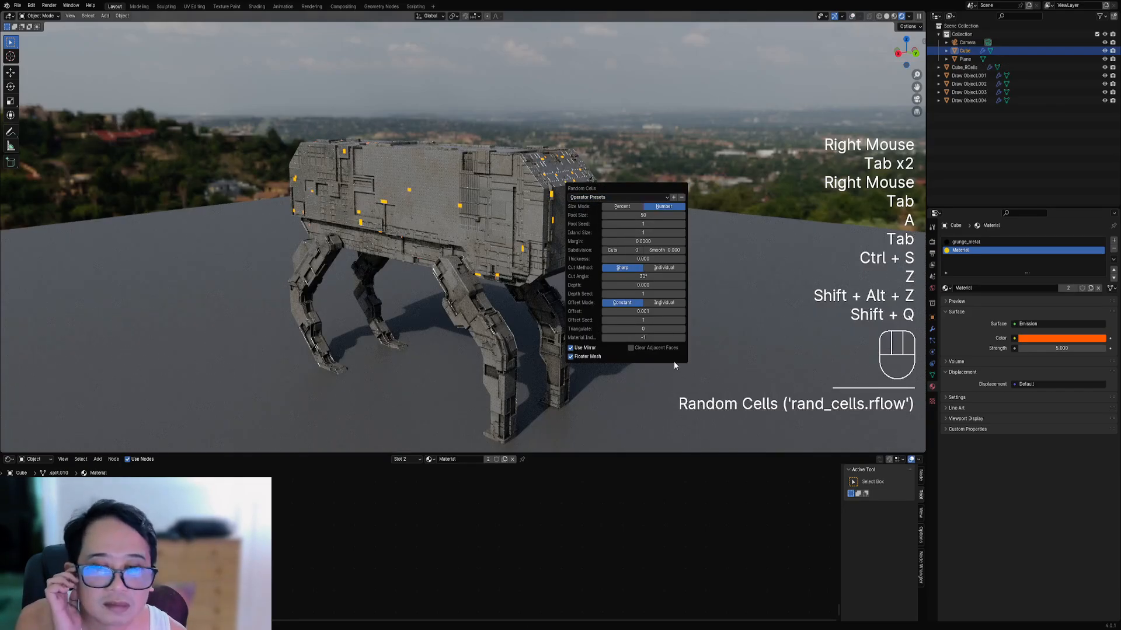
pyautogui.keyDown('ctrl'); pyautogui.scroll(1, 651, 338); pyautogui.keyUp('ctrl')
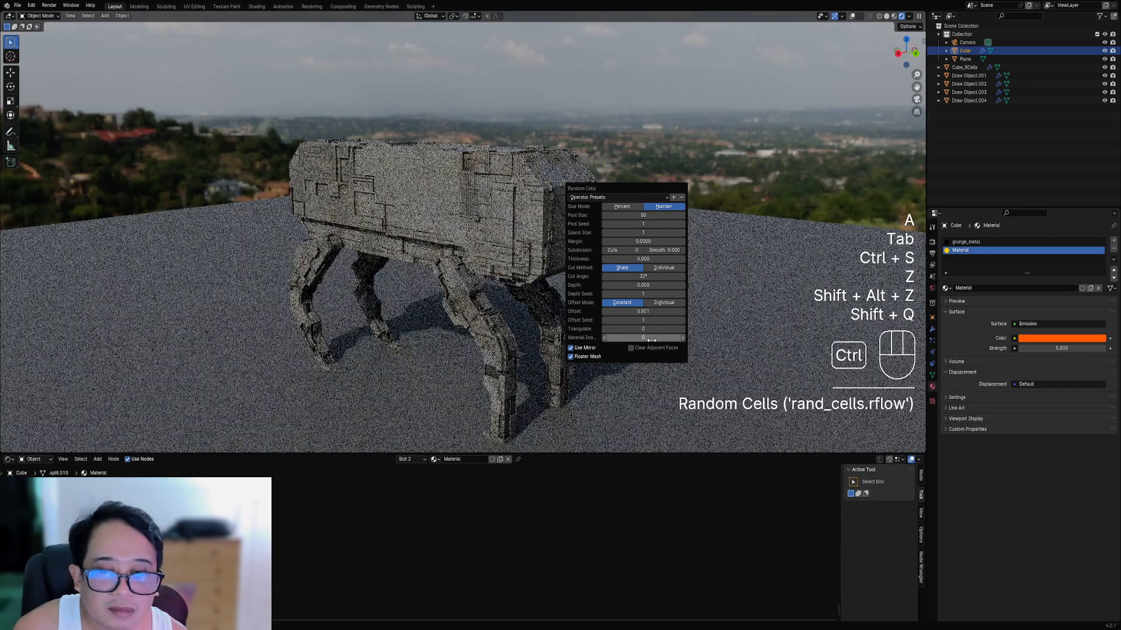
pyautogui.keyDown('ctrl'); pyautogui.scroll(1, 651, 338); pyautogui.keyUp('ctrl')
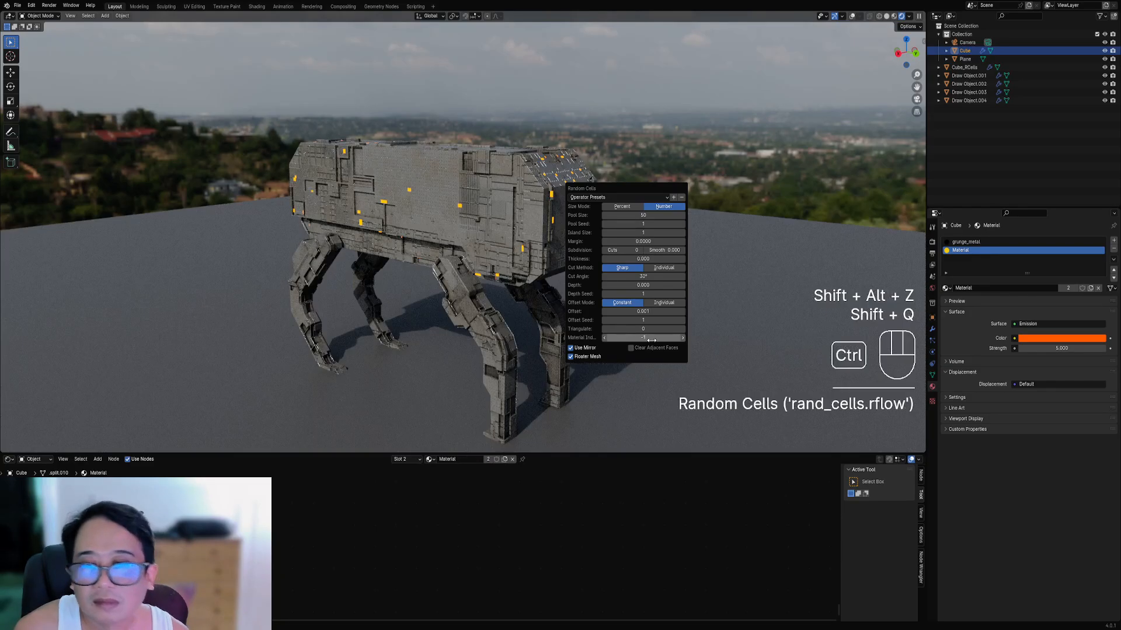
# - Reopen the Random Cells settings and set the Subdivision Cuts to 1 for smaller light cells
pyautogui.middleClick(560, 291)
pyautogui.moveTo(560, 288); pyautogui.dragTo(573, 274, button='middle')
pyautogui.press('F9')
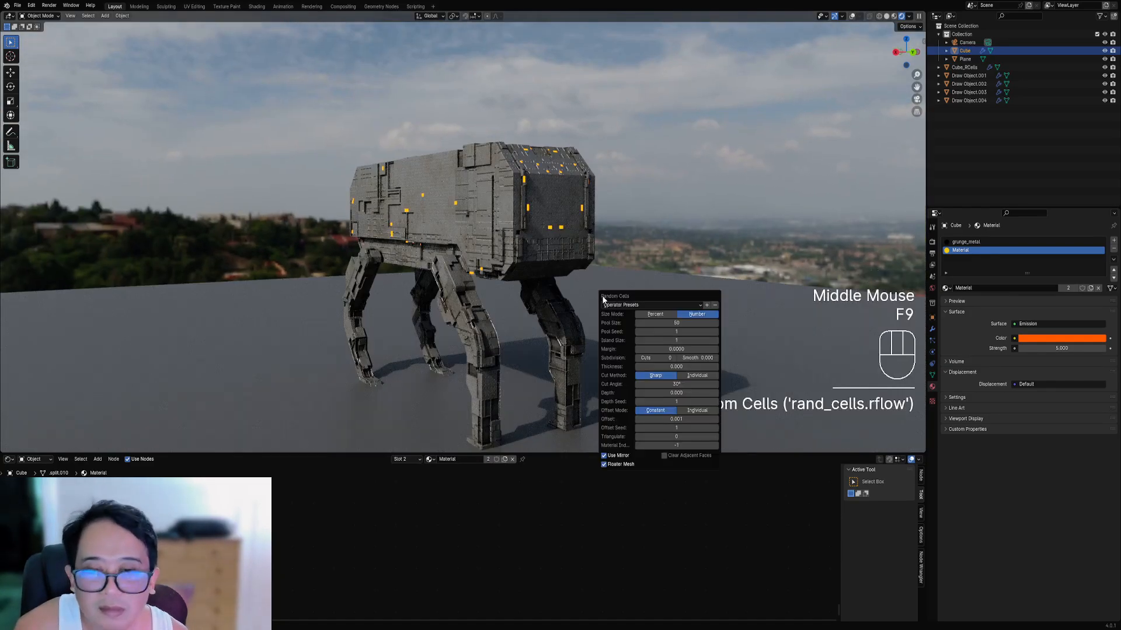
pyautogui.keyDown('ctrl'); pyautogui.scroll(1, 663, 358); pyautogui.keyUp('ctrl')
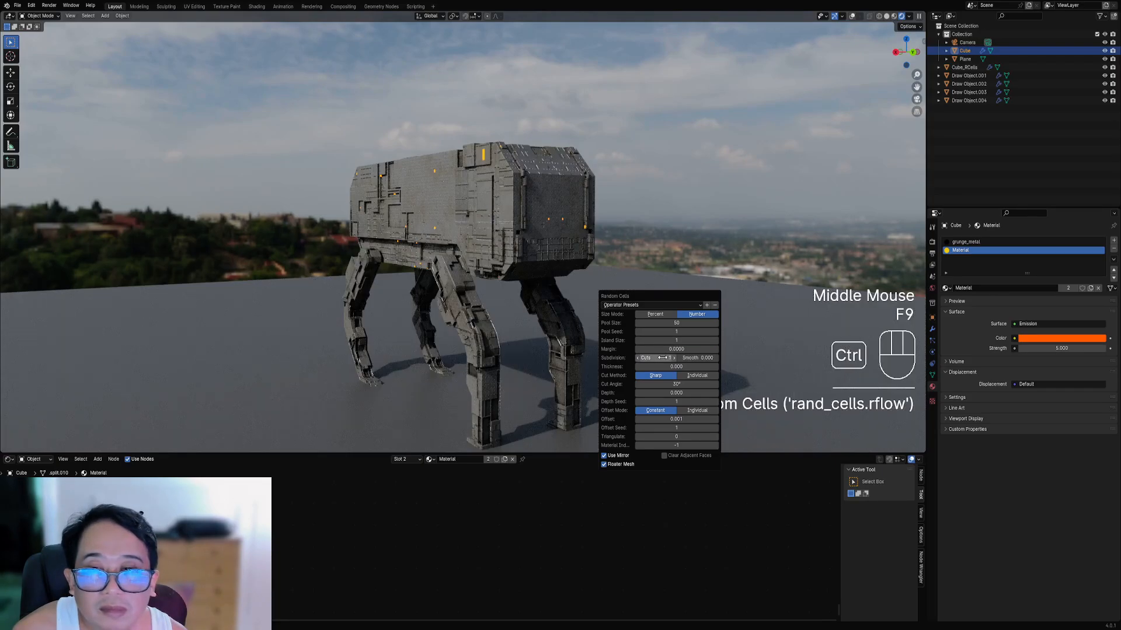
pyautogui.keyDown('ctrl'); pyautogui.scroll(1, 662, 357); pyautogui.keyUp('ctrl')
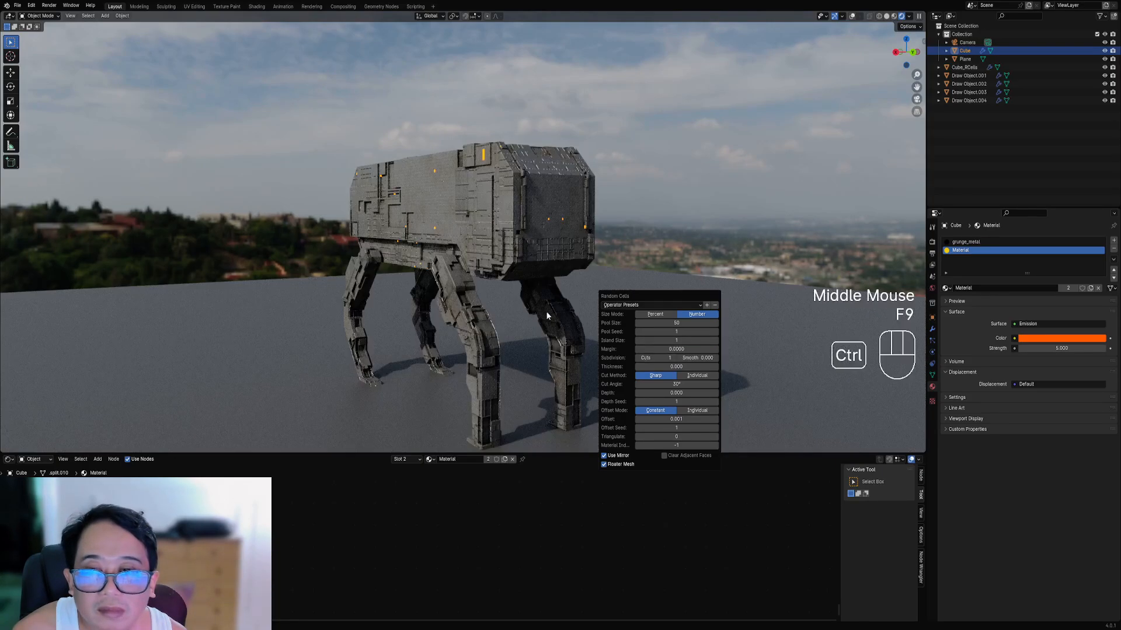
# - Reopen the body's Random Cells settings, set the Pool Size to 25 and try different Pool Seeds
pyautogui.moveTo(619, 274); pyautogui.dragTo(590, 244, button='middle')
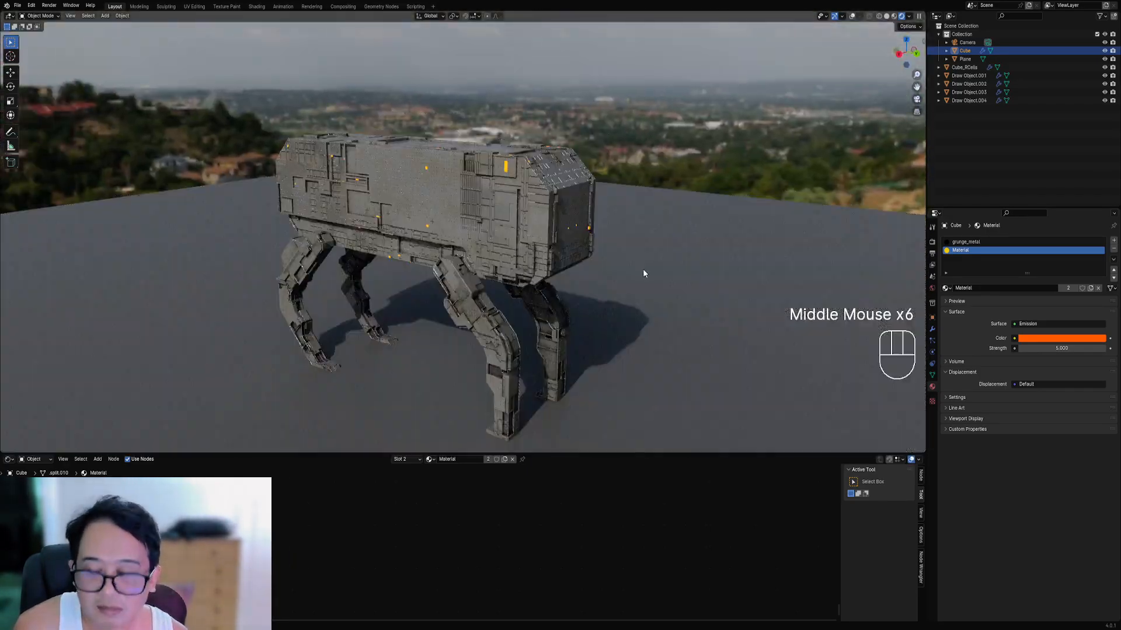
pyautogui.press('F9')
pyautogui.keyDown('ctrl'); pyautogui.scroll(1, 722, 308); pyautogui.keyUp('ctrl')
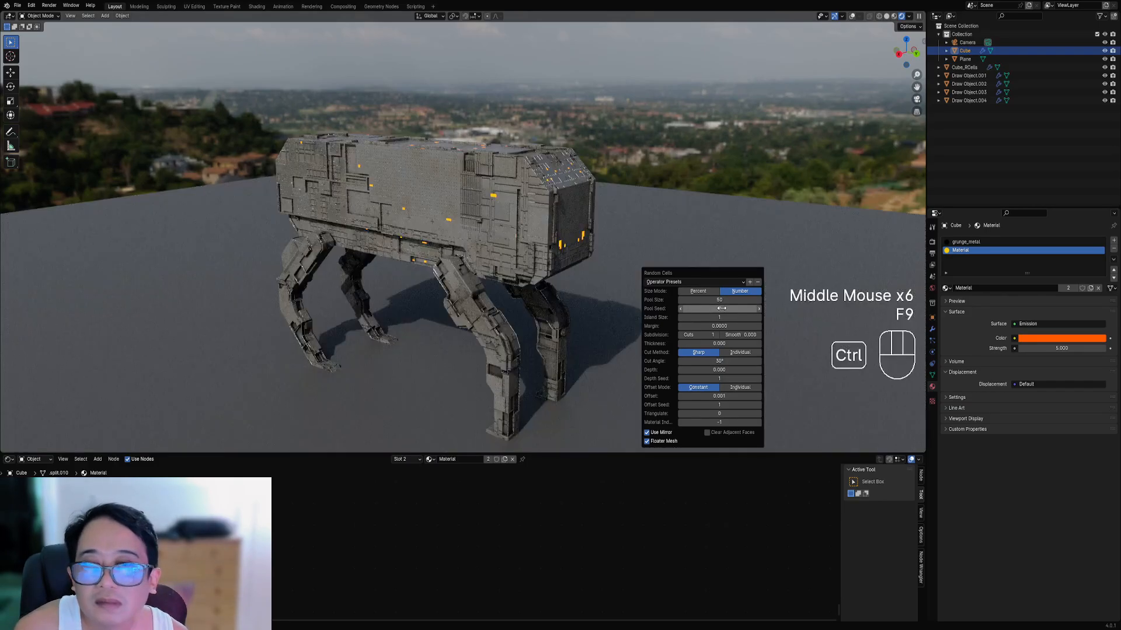
pyautogui.keyDown('ctrl'); pyautogui.scroll(1, 722, 308); pyautogui.keyUp('ctrl')
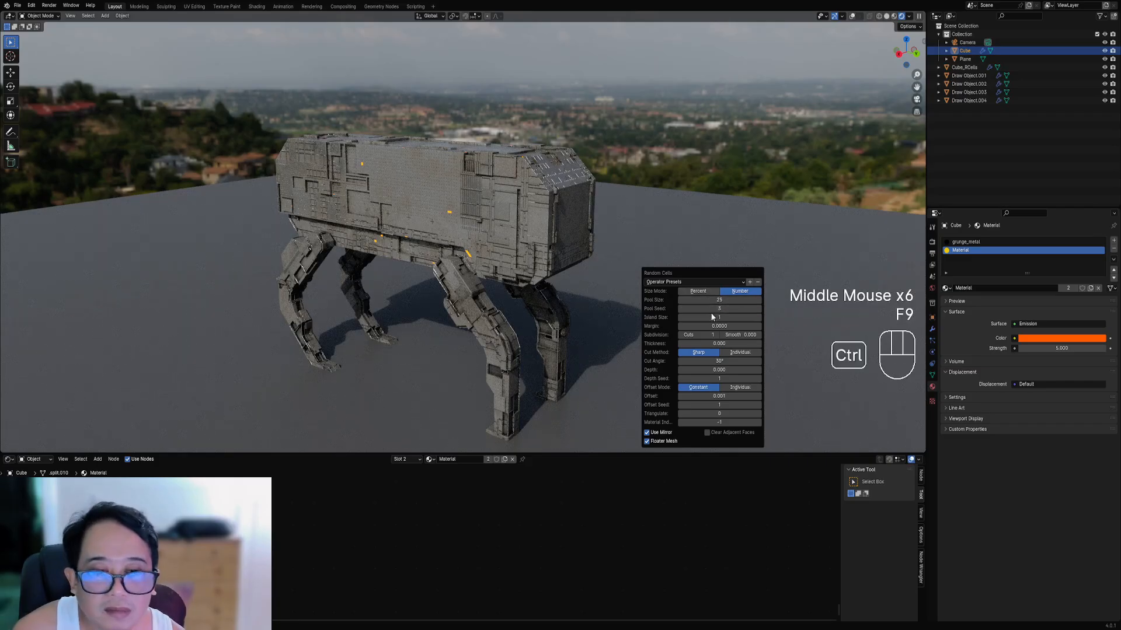
pyautogui.keyDown('ctrl'); pyautogui.scroll(1, 715, 310); pyautogui.keyUp('ctrl')
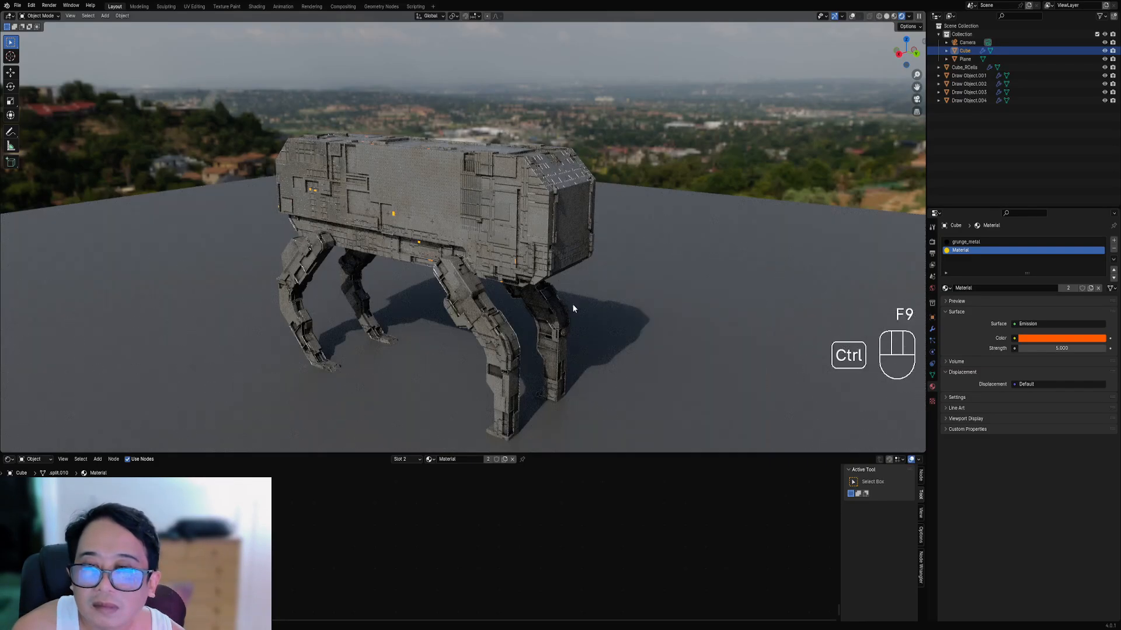
# - Check the body's light cells from several sides and set the Random Cells Pool Seed to 7
pyautogui.moveTo(572, 304); pyautogui.dragTo(528, 247, button='middle')
pyautogui.moveTo(529, 248); pyautogui.dragTo(495, 252, button='middle')
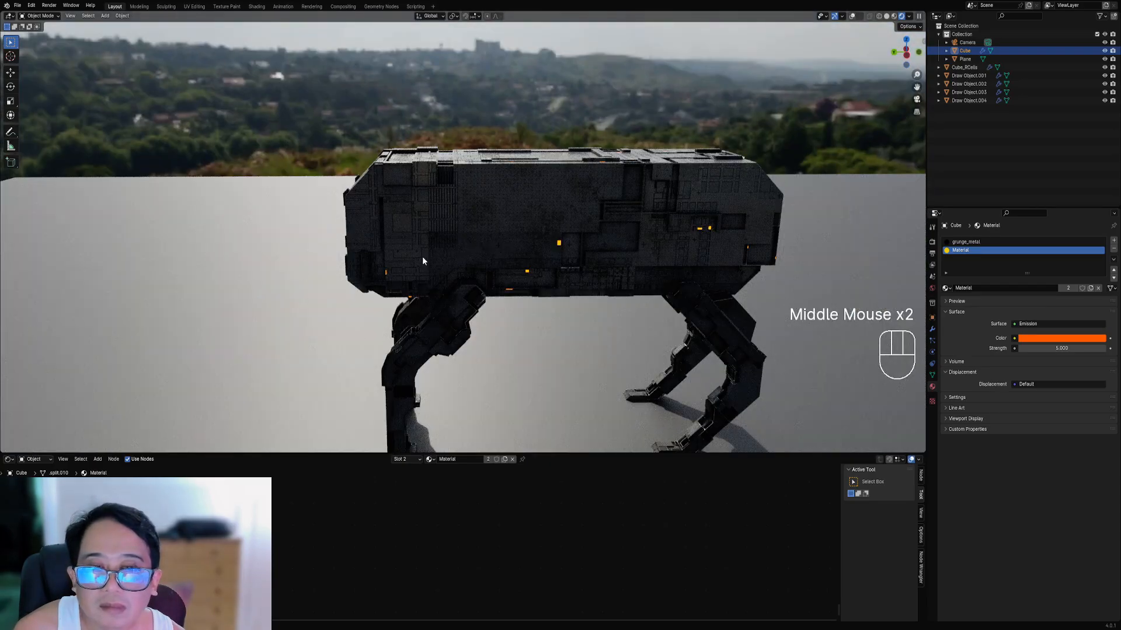
pyautogui.scroll(-1, 537, 257)
pyautogui.moveTo(422, 257); pyautogui.dragTo(550, 236, button='middle')
pyautogui.scroll(1, 547, 239)
pyautogui.press('F9')
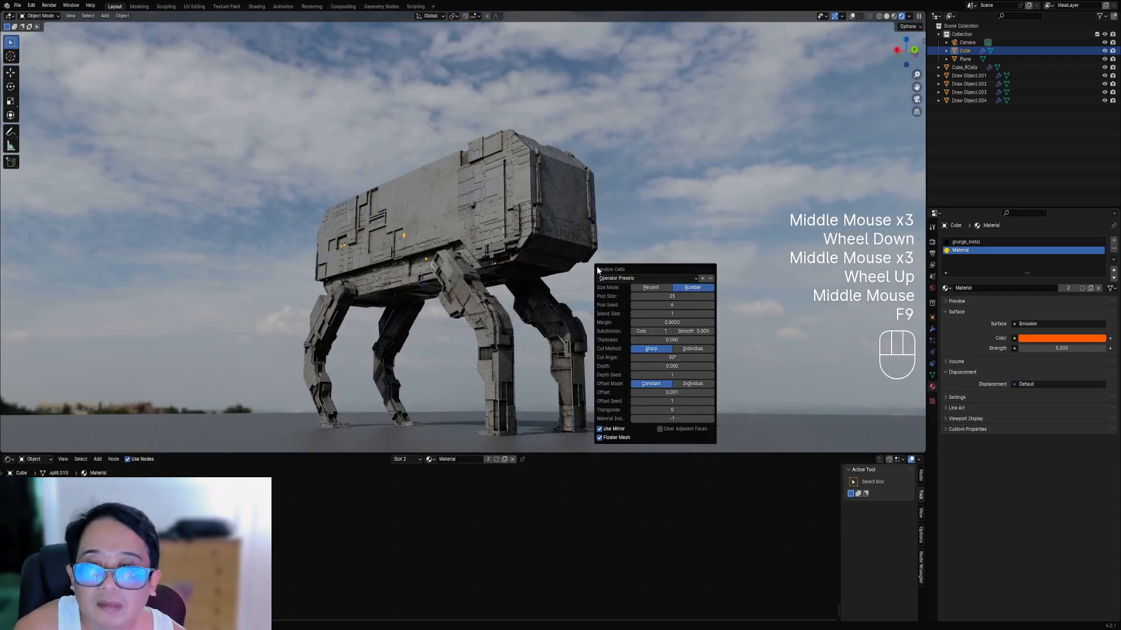
pyautogui.keyDown('ctrl'); pyautogui.scroll(1, 670, 306); pyautogui.keyUp('ctrl')
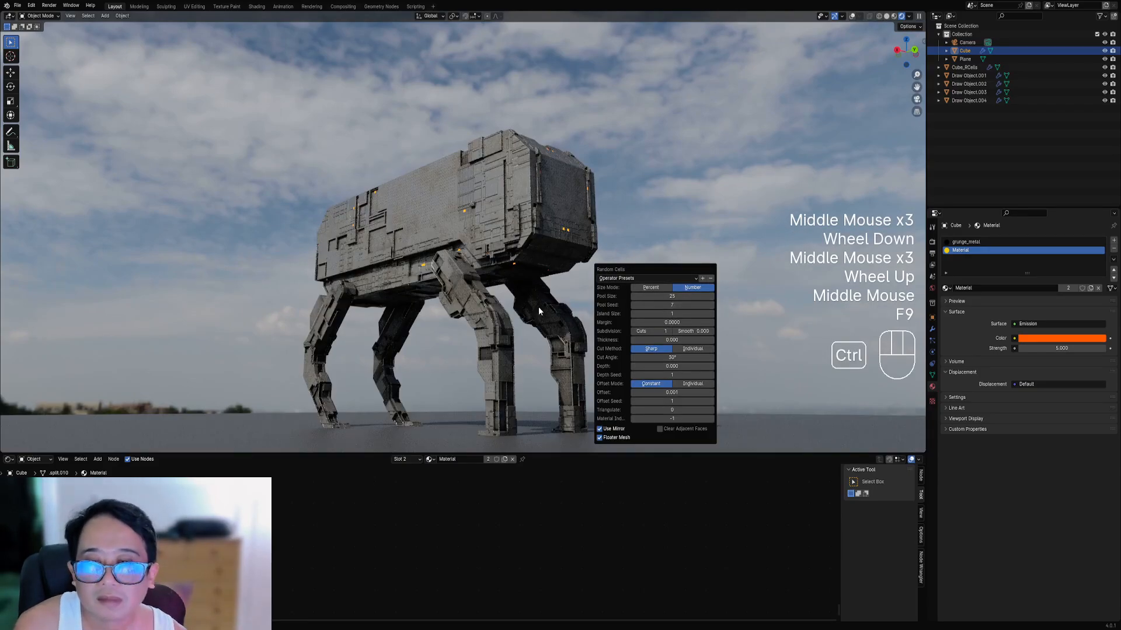
# - Switch the viewport to solid shading and save the file
pyautogui.moveTo(538, 306)
pyautogui.mouseDown(button='middle')
pyautogui.moveTo(523, 261)
pyautogui.moveTo(530, 273)
pyautogui.moveTo(502, 293)
pyautogui.mouseUp(button='middle')
pyautogui.scroll(-1, 530, 273)
pyautogui.press('z')
pyautogui.hotkey('ctrl', 's')
# - Try Random Cells with Pool Seed 4 on the upper front leg in rendered shading, and undo it
pyautogui.rightClick(493, 286)
pyautogui.press('Tab')
pyautogui.hotkey('shift', 'alt', 'z')
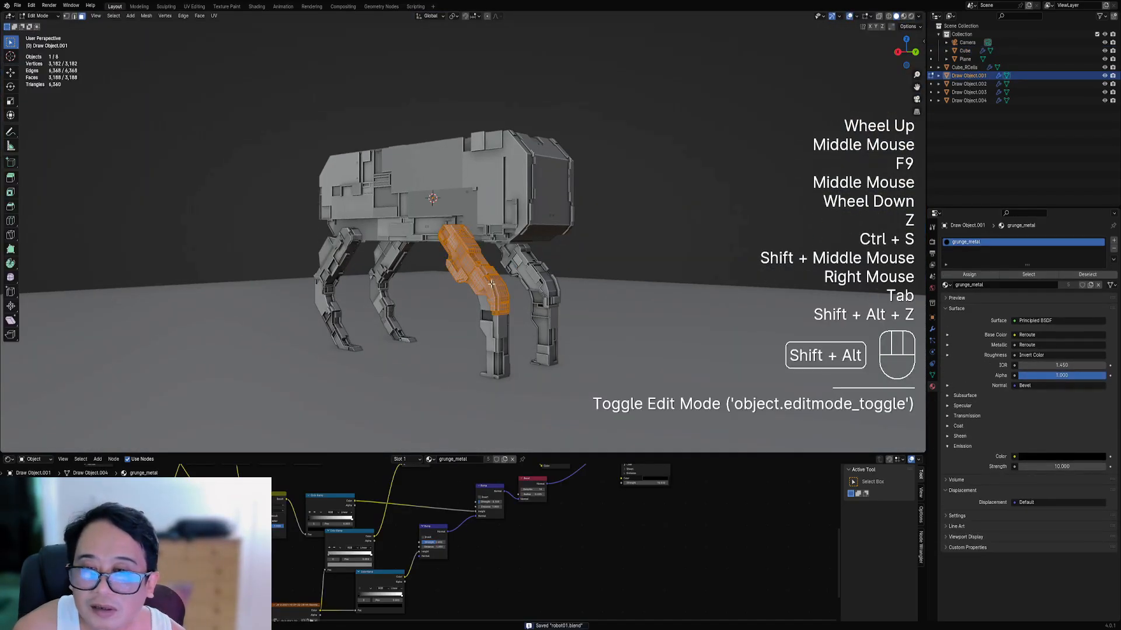
pyautogui.press('Tab')
pyautogui.press('z')
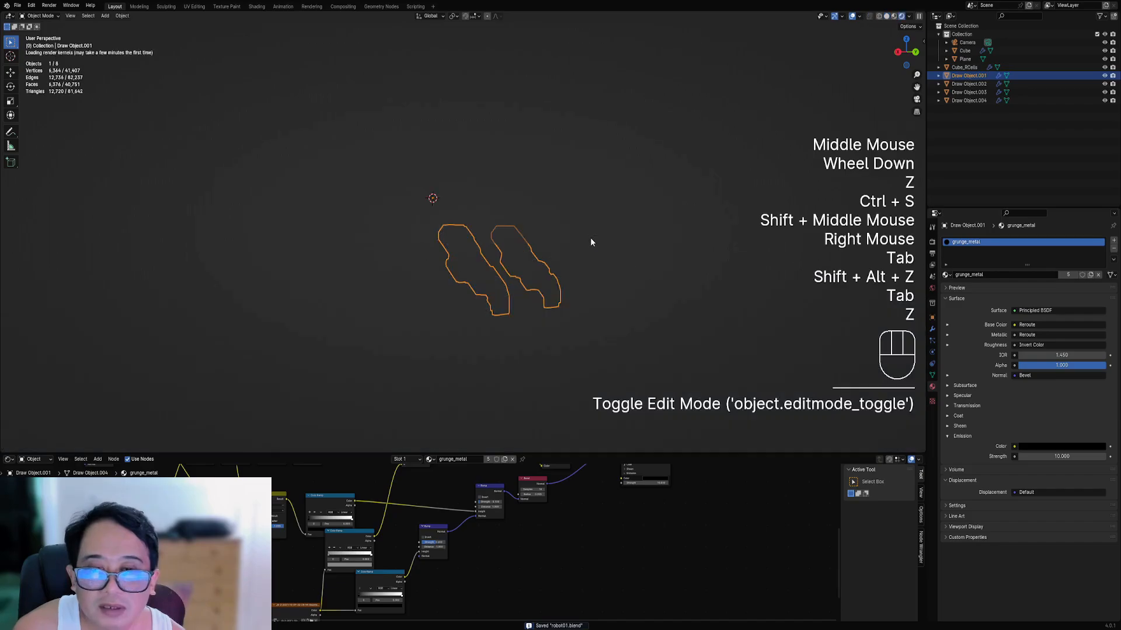
pyautogui.hotkey('shift', 'alt', 'z')
pyautogui.hotkey('shift', 'q')
pyautogui.click(587, 239)
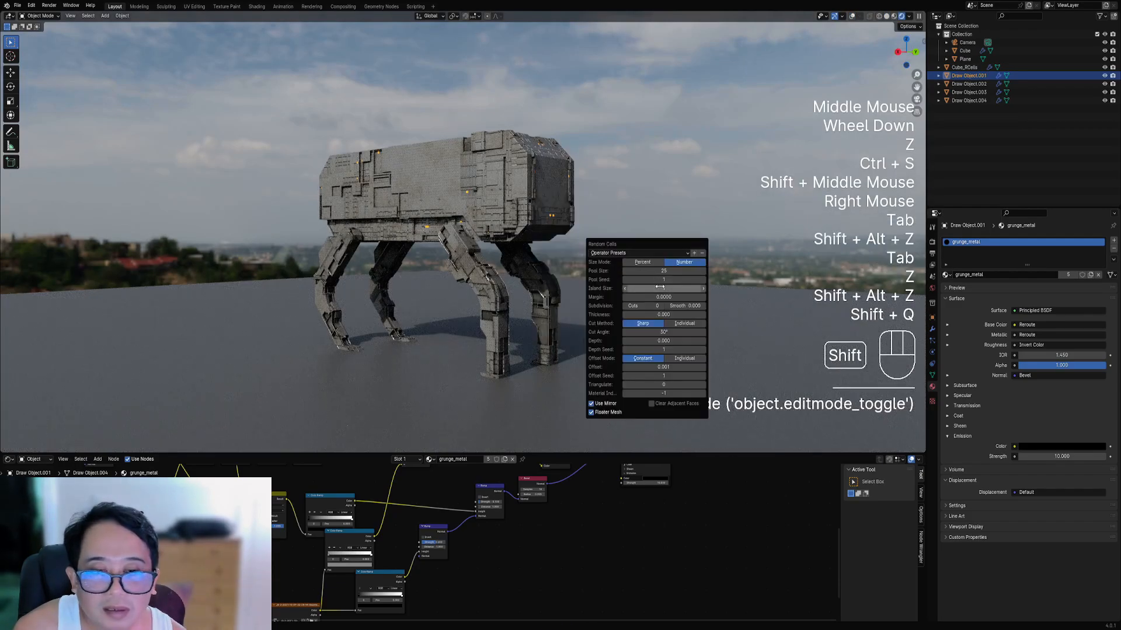
pyautogui.keyDown('ctrl'); pyautogui.scroll(3, 662, 279); pyautogui.keyUp('ctrl')
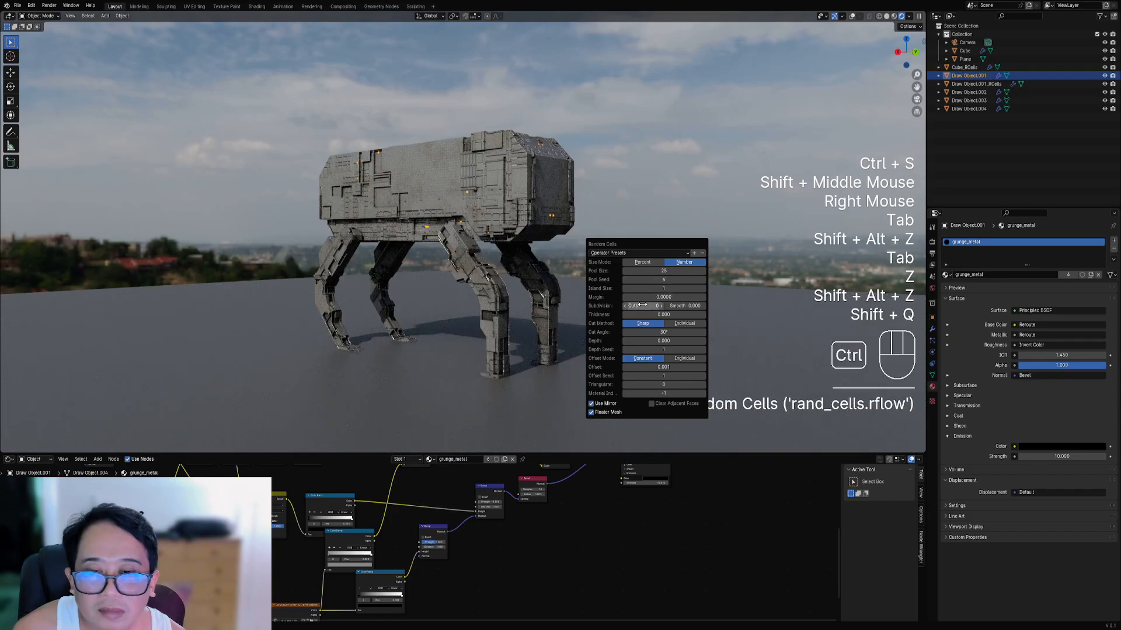
pyautogui.hotkey('ctrl', 'z')
# - In solid shading, select all of the upper front leg's geometry in Edit Mode and return to Object Mode
pyautogui.press('Tab')
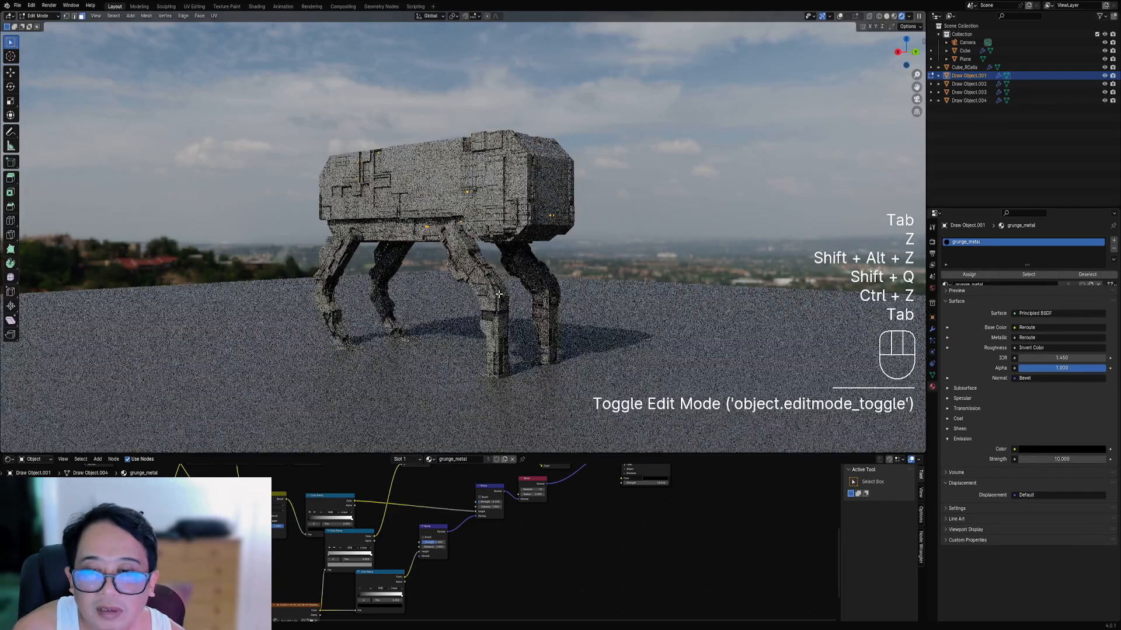
pyautogui.press('z')
pyautogui.click(506, 297)
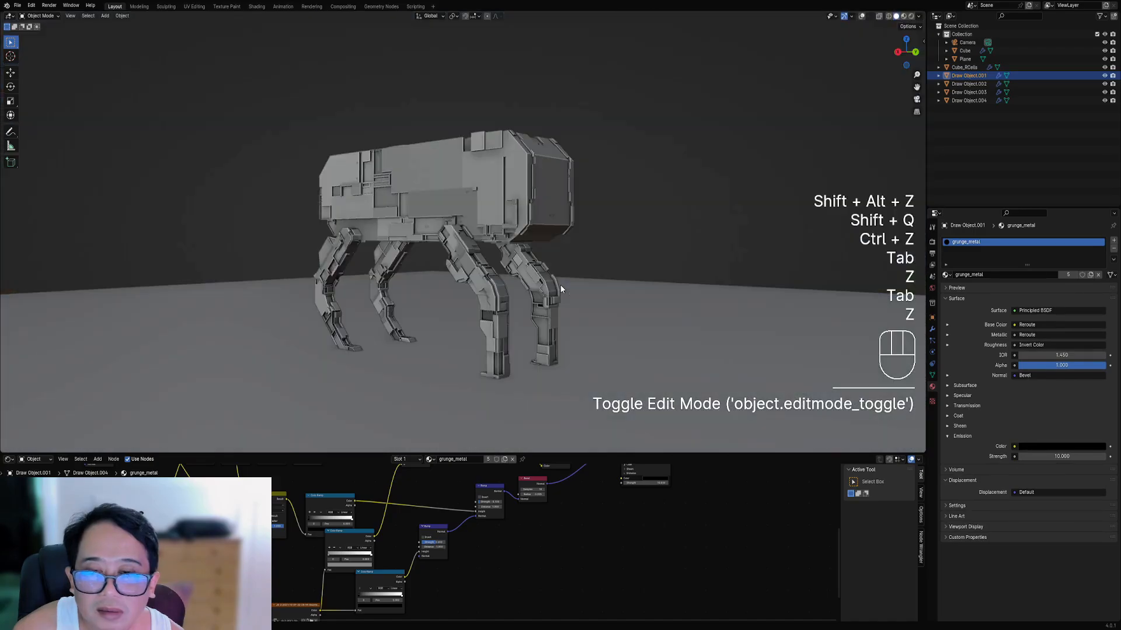
pyautogui.press('Tab')
pyautogui.hotkey('shift', 'alt', 'z')
pyautogui.scroll(2, 495, 288)
pyautogui.press('a')
pyautogui.press('Tab')
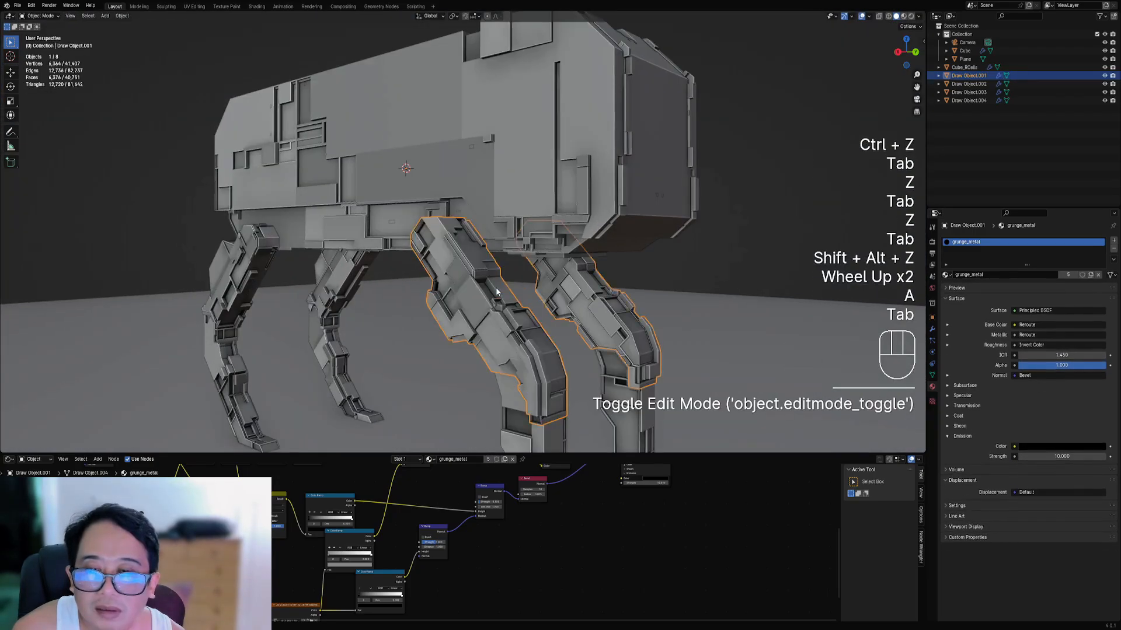
# - Add a second material slot to the upper front leg and assign it the orange emission material named Material
pyautogui.scroll(-1, 496, 287)
pyautogui.keyDown('shift'); pyautogui.moveTo(495, 288); pyautogui.dragTo(560, 301, button='middle'); pyautogui.keyUp('shift')
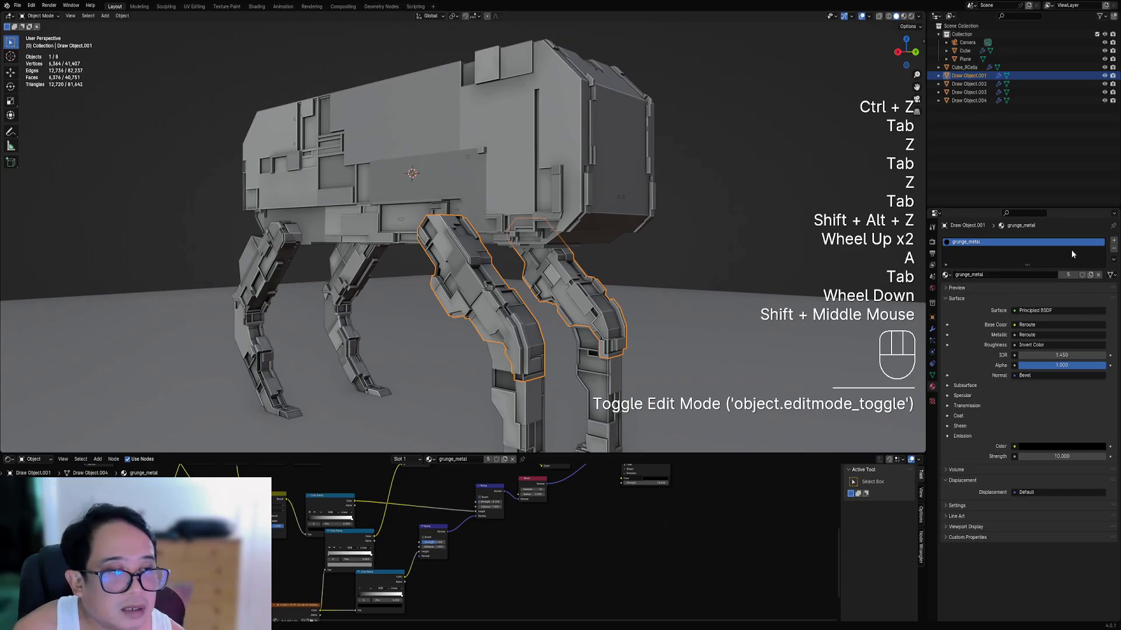
pyautogui.click(1113, 240)
pyautogui.click(948, 289)
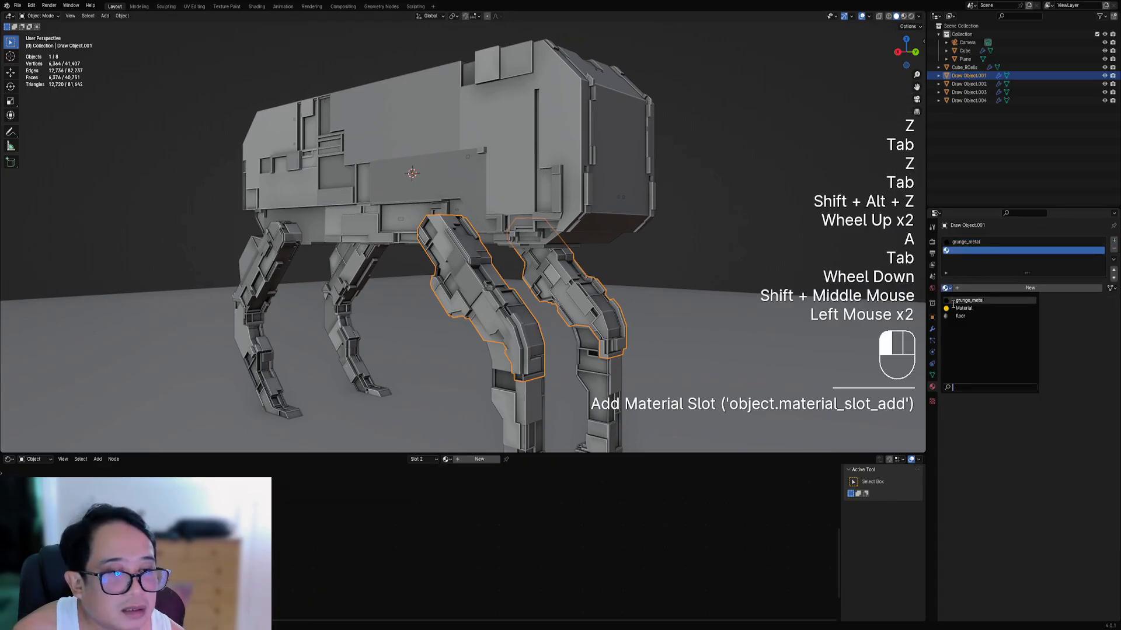
pyautogui.click(958, 308)
# - Generate Random Cells on the upper front leg with Subdivision Cuts at 1 and show it in rendered shading without overlays
pyautogui.scroll(-1, 638, 261)
pyautogui.hotkey('shift', 'q')
pyautogui.click(521, 252)
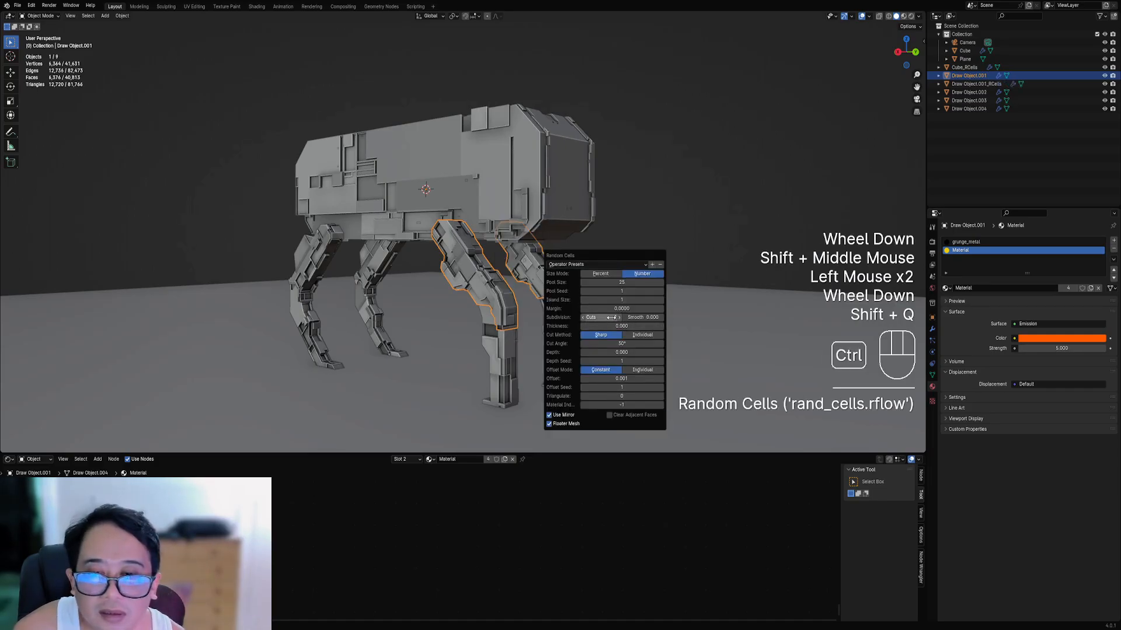
pyautogui.press('z')
pyautogui.click(623, 260)
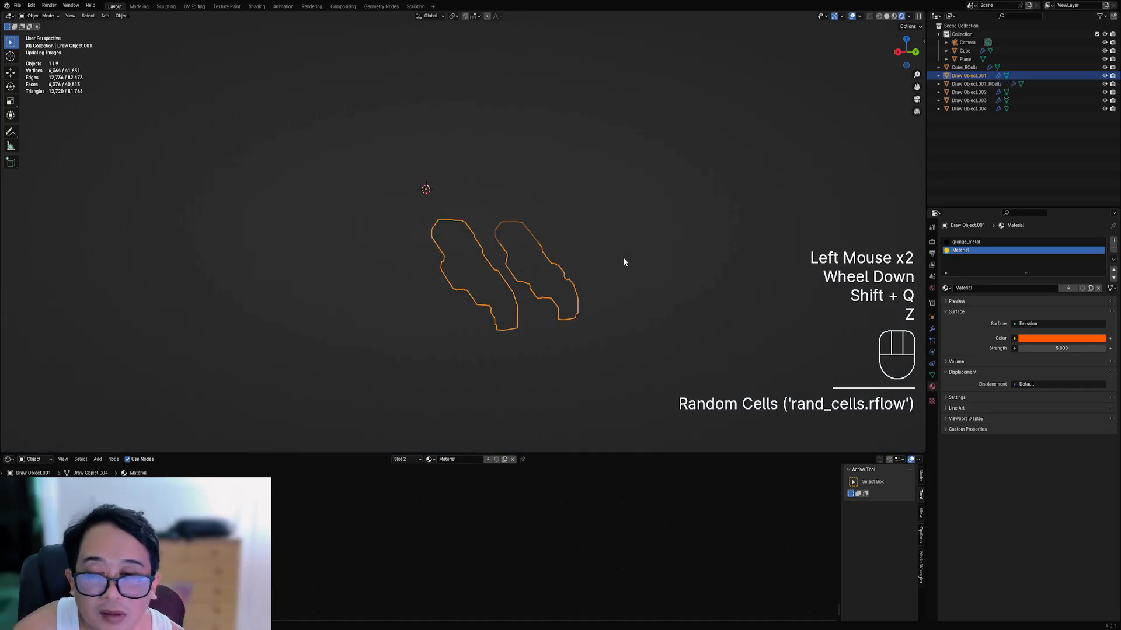
pyautogui.hotkey('shift', 'alt', 'z')
# - Set the upper front leg's Random Cells Pool Size to 5 and choose another Pool Seed
pyautogui.moveTo(576, 285)
pyautogui.mouseDown(button='middle')
pyautogui.moveTo(542, 284)
pyautogui.moveTo(601, 286)
pyautogui.mouseUp(button='middle')
pyautogui.scroll(-2, 548, 286)
pyautogui.scroll(2, 597, 286)
pyautogui.press('F9')
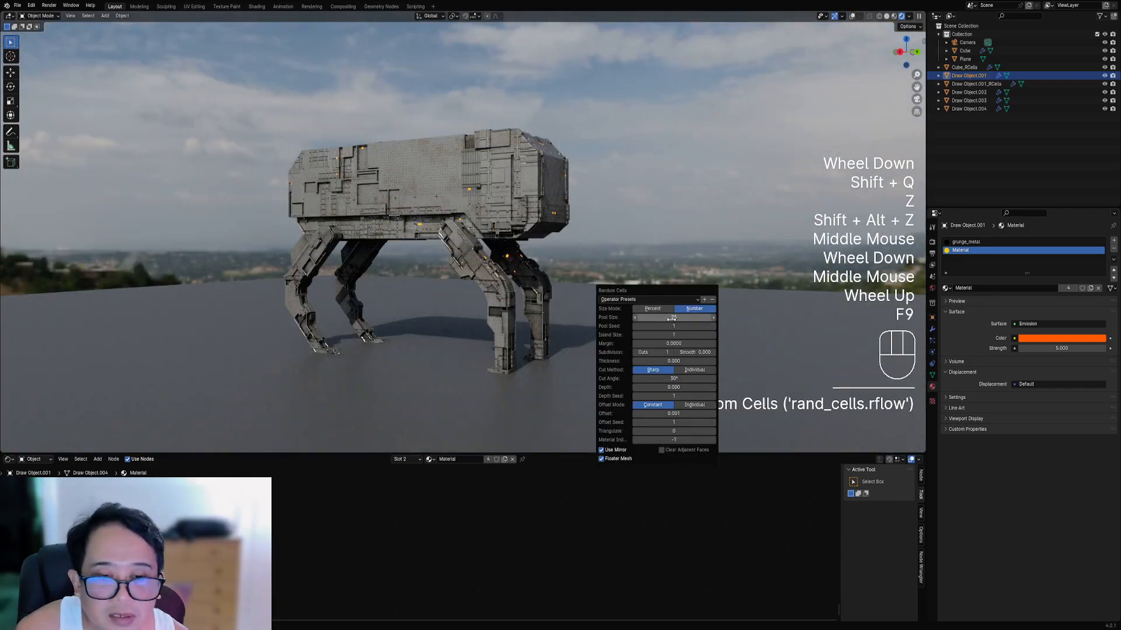
pyautogui.click(665, 317)
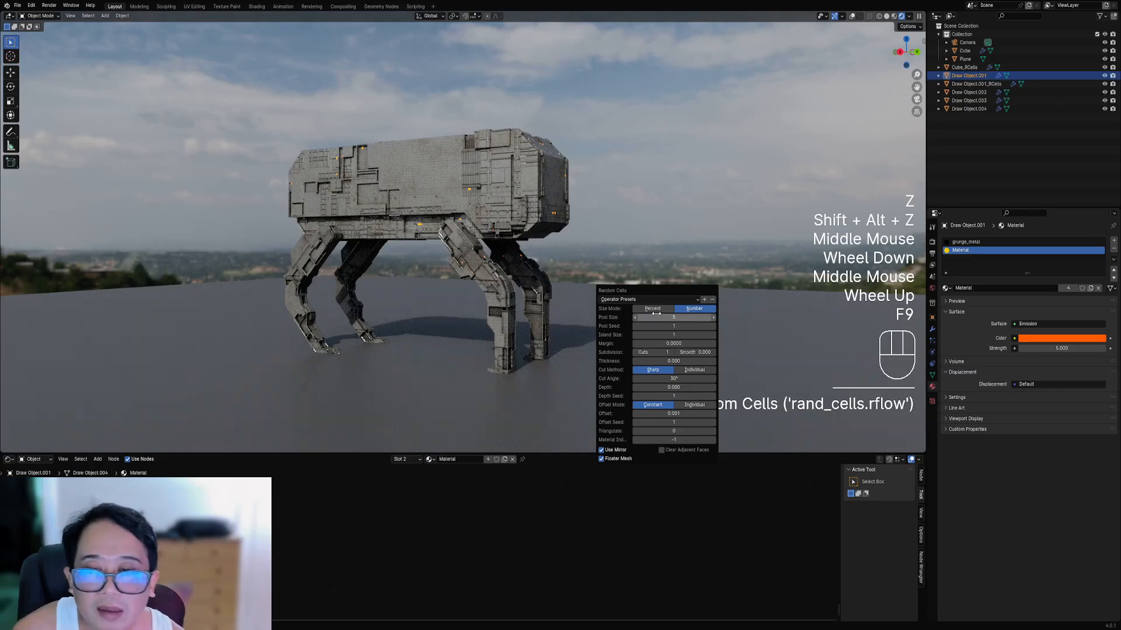
pyautogui.moveTo(618, 304); pyautogui.dragTo(590, 301, button='middle')
pyautogui.scroll(2, 600, 306)
pyautogui.press('F9')
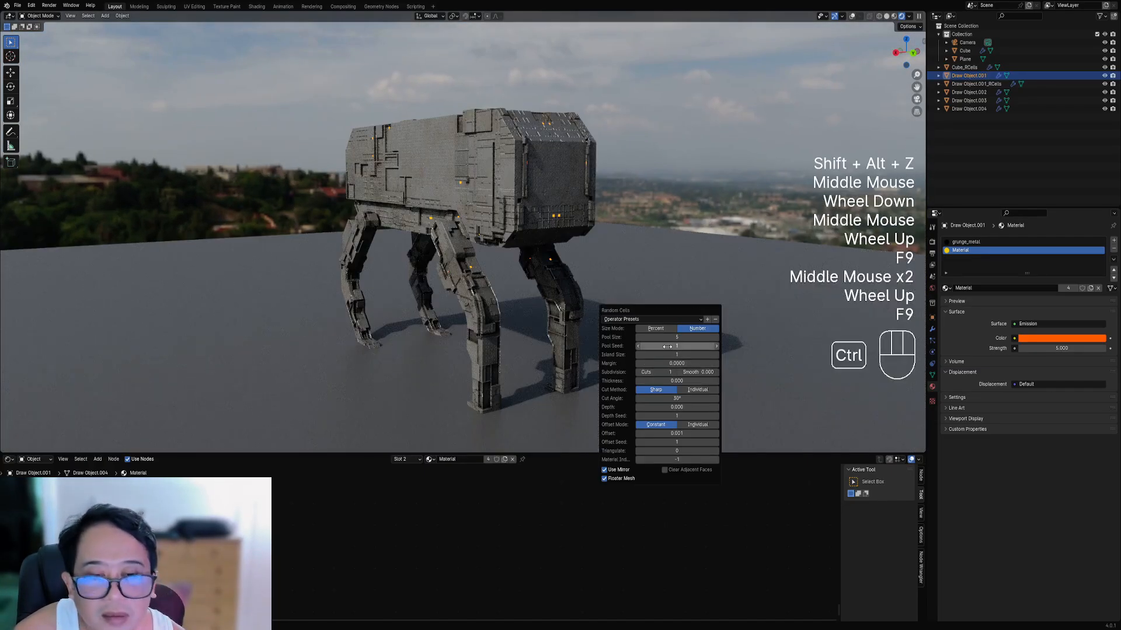
pyautogui.keyDown('ctrl'); pyautogui.scroll(1, 667, 346); pyautogui.keyUp('ctrl')
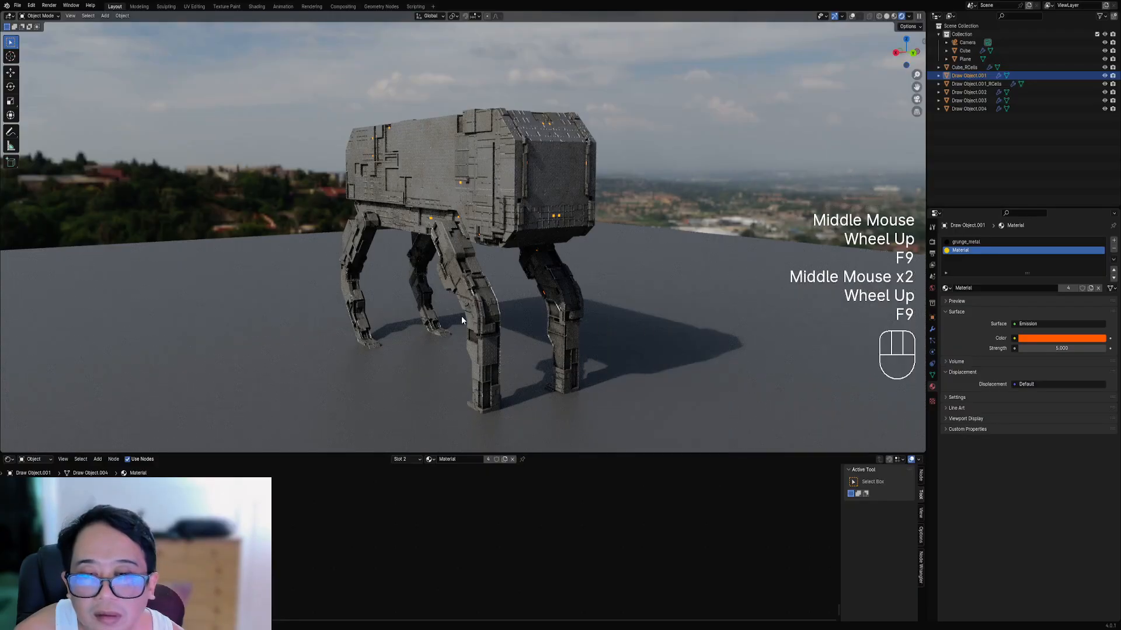
# - In solid shading, select all of the upper rear leg's geometry in Edit Mode and return to Object Mode
pyautogui.moveTo(461, 317)
pyautogui.mouseDown(button='middle')
pyautogui.moveTo(598, 319)
pyautogui.moveTo(471, 319)
pyautogui.moveTo(488, 293)
pyautogui.mouseUp(button='middle')
pyautogui.press('z')
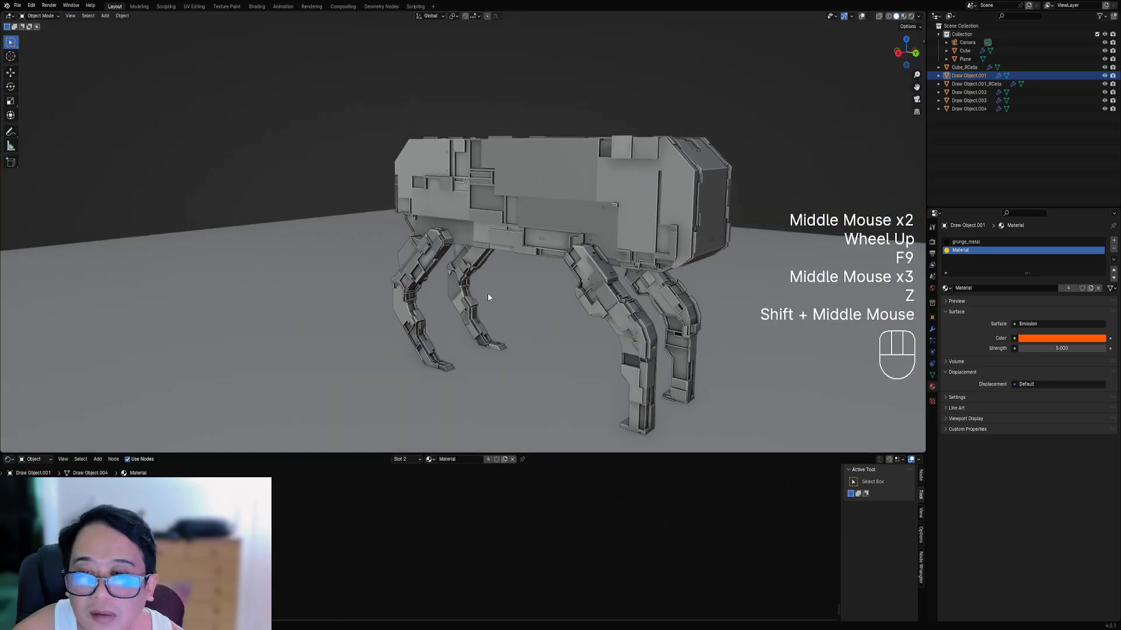
pyautogui.rightClick(485, 291)
pyautogui.press('Tab')
pyautogui.hotkey('shift', 'alt', 'z')
pyautogui.press('a')
pyautogui.press('Tab')
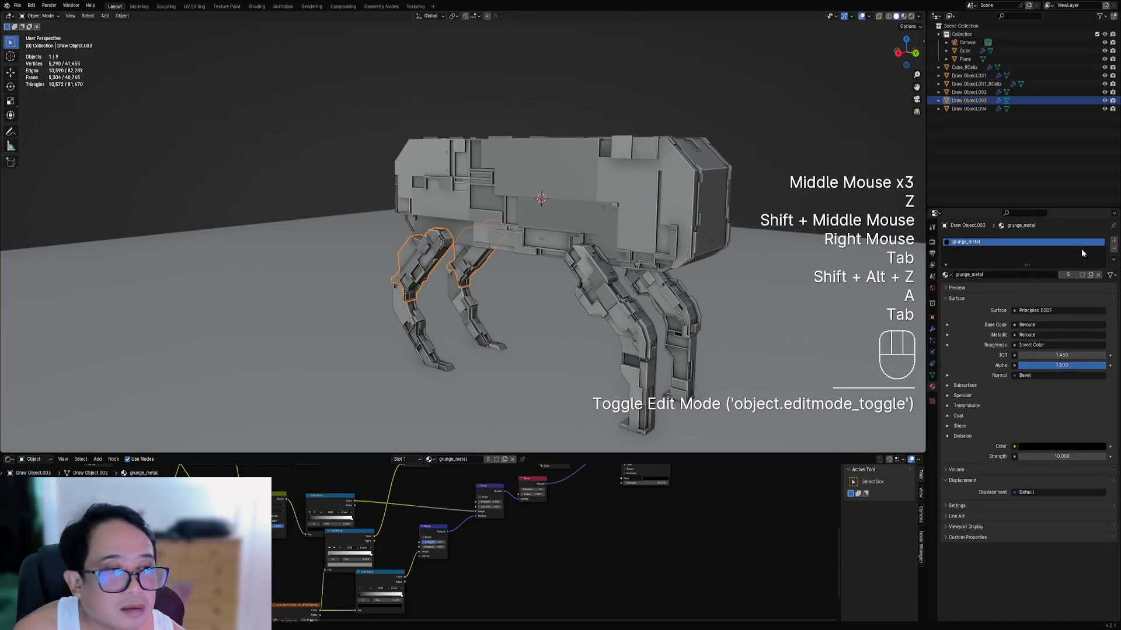
# - Add a second material slot to the upper rear leg and assign it the orange emission material named Material
pyautogui.click(1113, 240)
pyautogui.click(946, 290)
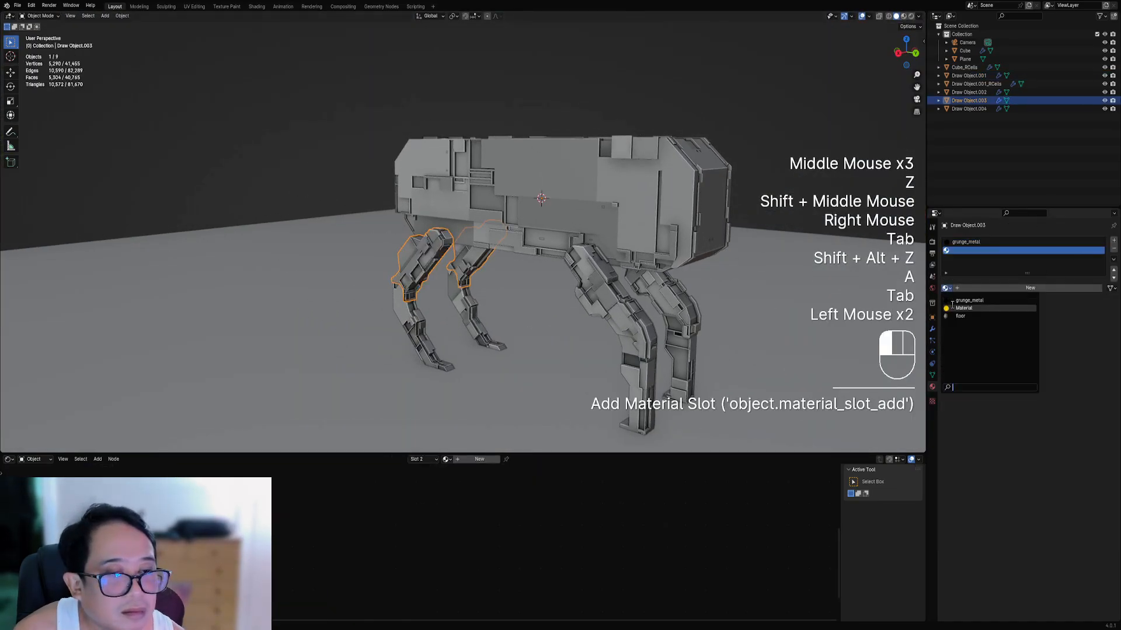
pyautogui.click(950, 308)
pyautogui.moveTo(485, 273); pyautogui.dragTo(475, 276, button='middle')
pyautogui.scroll(2, 475, 275)
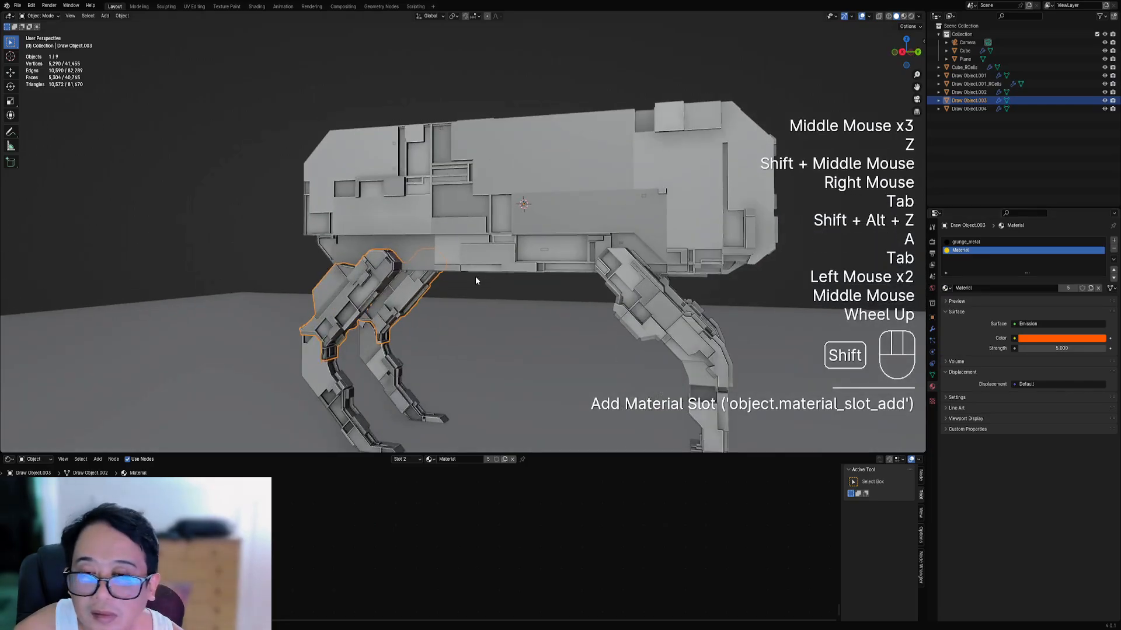
# - Generate Random Cells on the upper rear leg and display the robot in rendered shading without overlays
pyautogui.hotkey('shift', 'q')
pyautogui.click(474, 277)
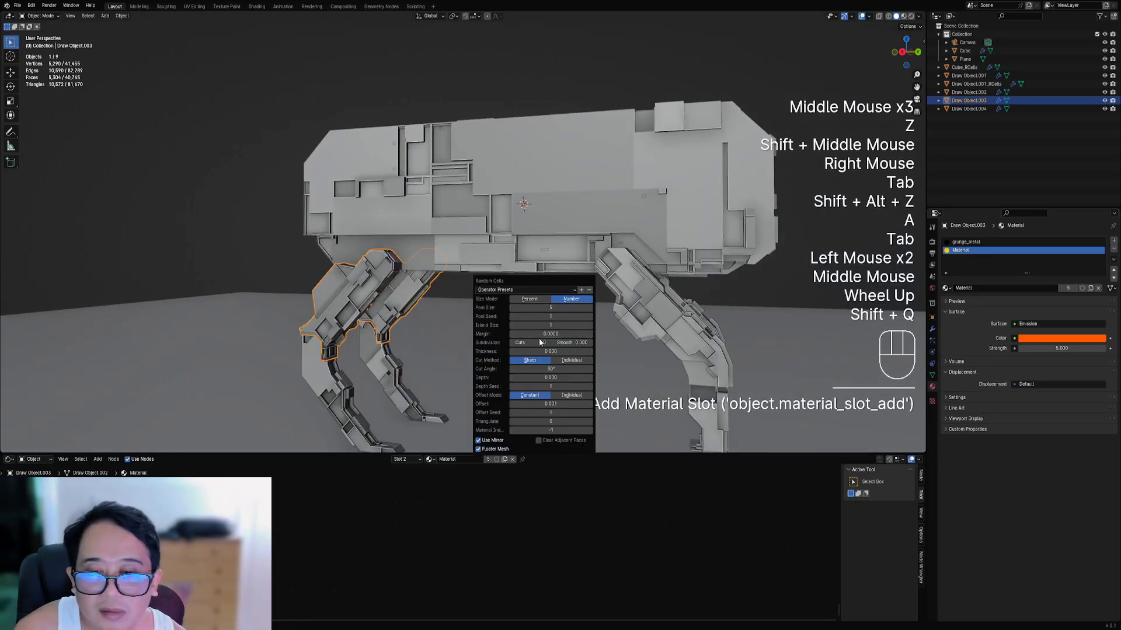
pyautogui.press('z')
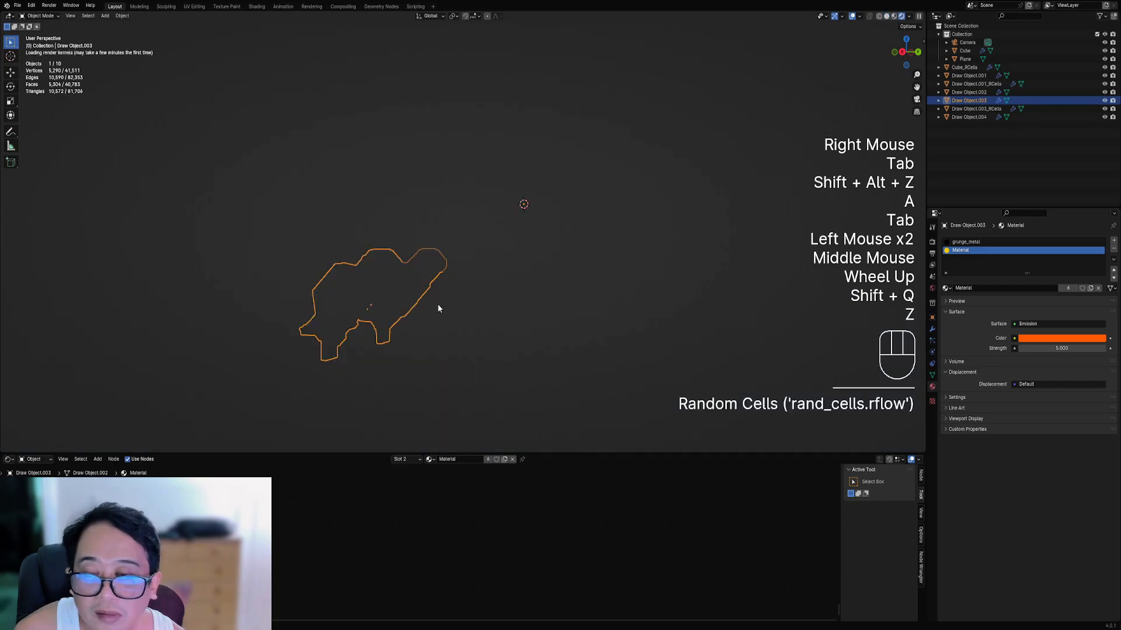
pyautogui.hotkey('shift', 'alt', 'z')
pyautogui.scroll(-2, 523, 333)
pyautogui.moveTo(496, 310); pyautogui.dragTo(520, 292, button='middle')
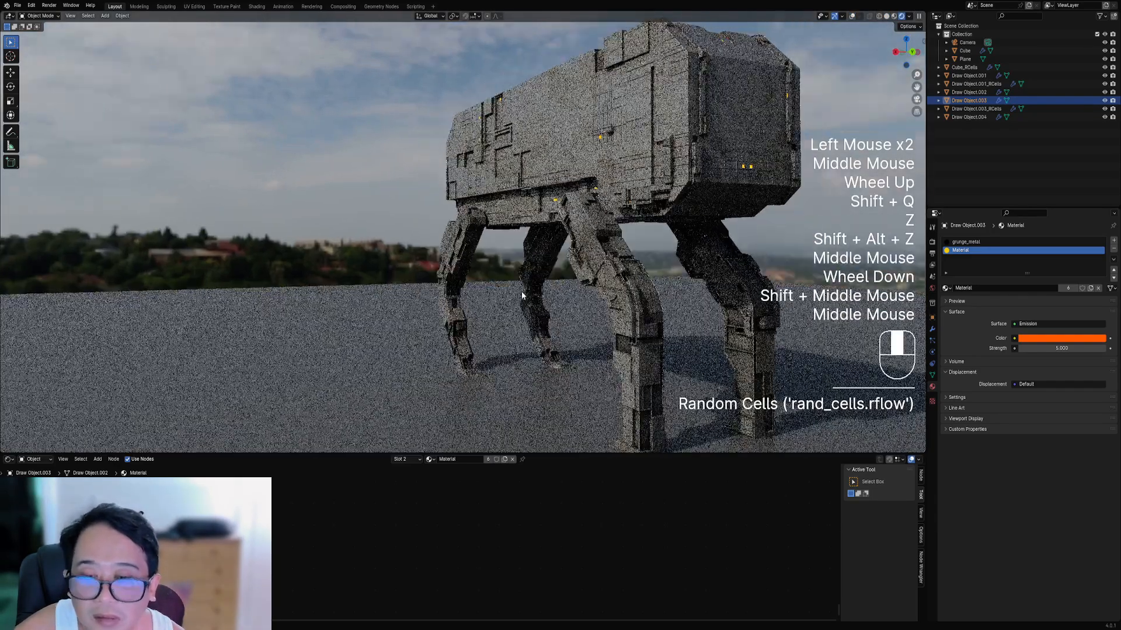
# - Reopen the upper rear leg's Random Cells settings and vary the Pool Seed to reposition its light cells
pyautogui.scroll(2, 520, 292)
pyautogui.press('F9')
pyautogui.keyDown('ctrl'); pyautogui.scroll(1, 624, 350); pyautogui.keyUp('ctrl')
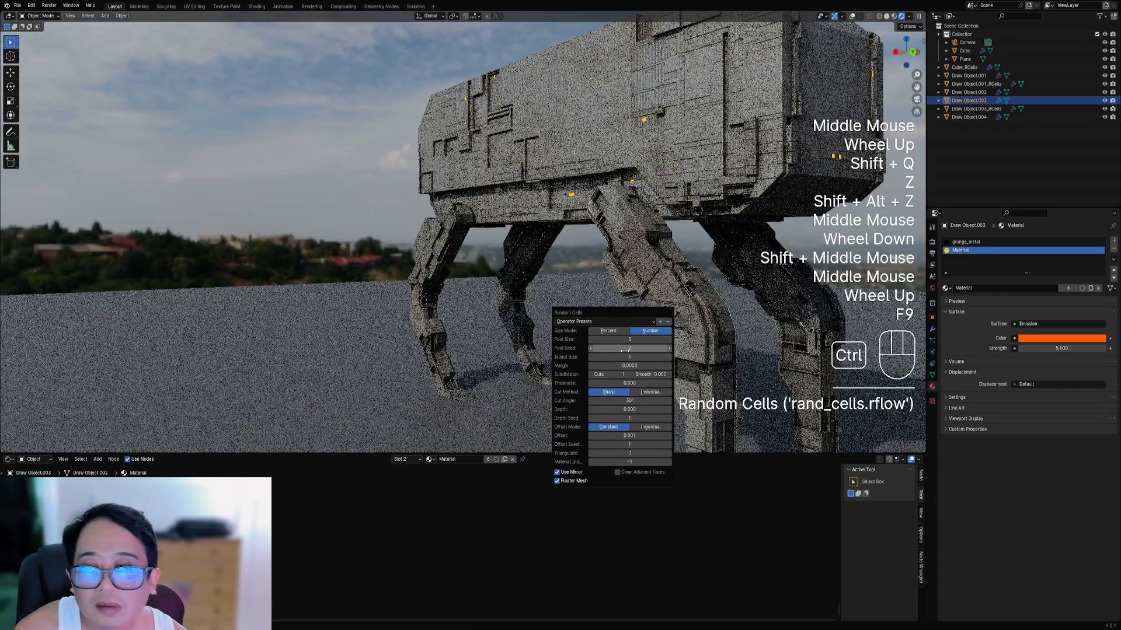
pyautogui.keyDown('ctrl'); pyautogui.scroll(3, 624, 350); pyautogui.keyUp('ctrl')
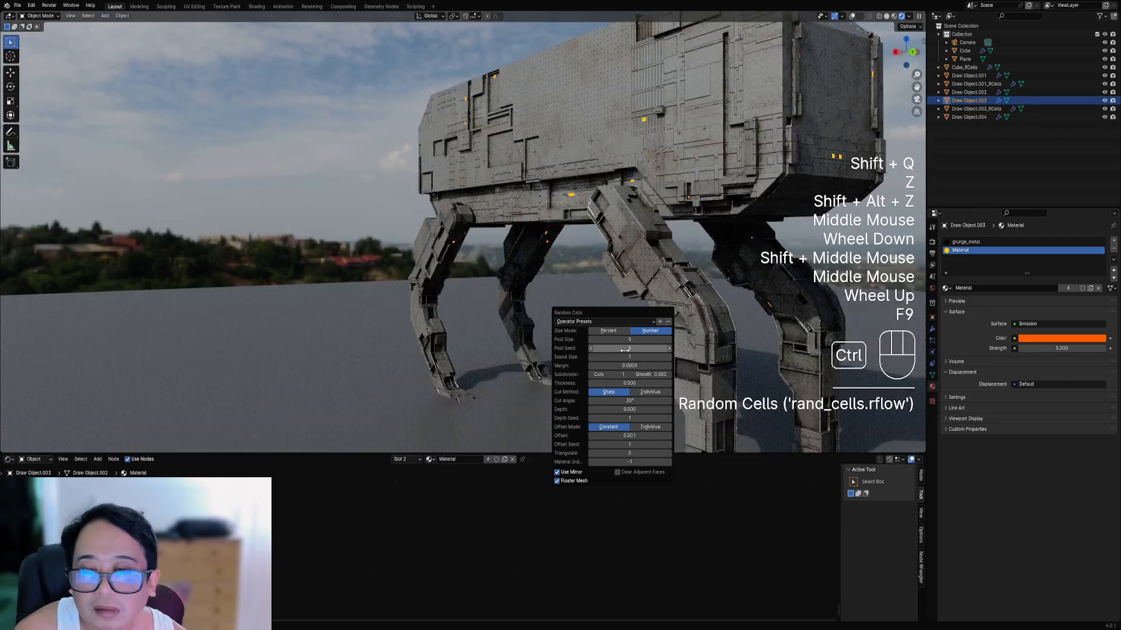
# - In solid shading, select all of the lower rear leg's geometry in Edit Mode and return to Object Mode
pyautogui.moveTo(624, 349)
pyautogui.mouseDown(button='middle')
pyautogui.moveTo(533, 289)
pyautogui.moveTo(563, 280)
pyautogui.moveTo(465, 282)
pyautogui.moveTo(543, 285)
pyautogui.moveTo(444, 263)
pyautogui.mouseUp(button='middle')
pyautogui.scroll(-2, 482, 295)
pyautogui.press('z')
pyautogui.scroll(1, 498, 278)
pyautogui.scroll(1, 444, 263)
pyautogui.rightClick(430, 259)
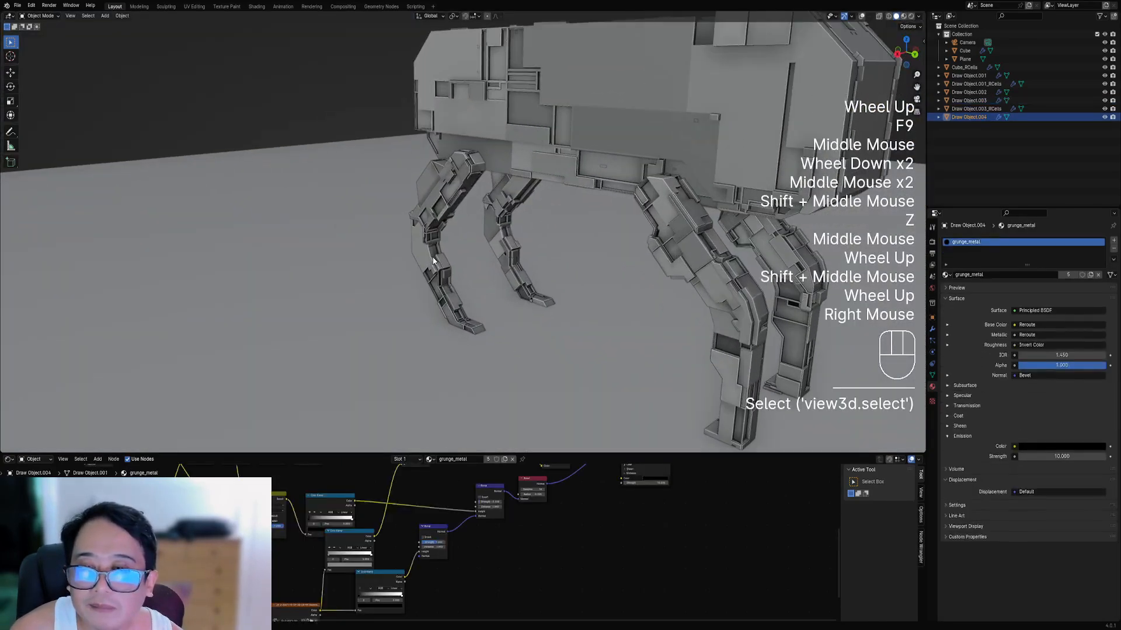
pyautogui.press('Tab')
pyautogui.hotkey('shift', 'alt', 'z')
pyautogui.press('a')
pyautogui.press('Tab')
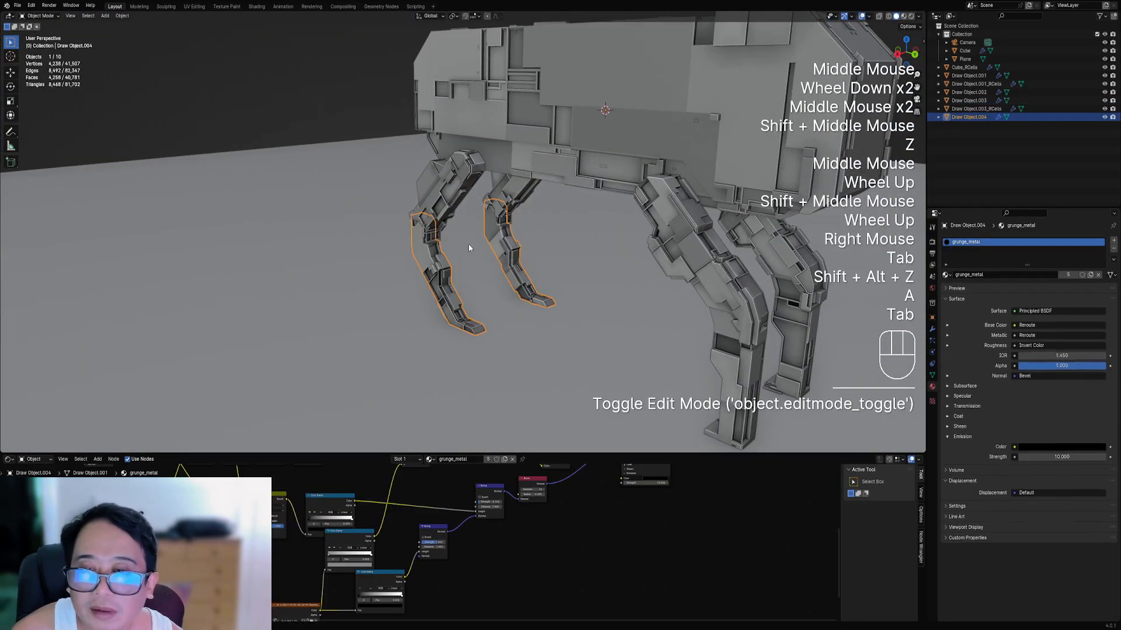
# - Add a second material slot to the lower rear leg and assign it the orange emission material named Material
pyautogui.click(1114, 241)
pyautogui.click(946, 287)
pyautogui.click(1004, 295)
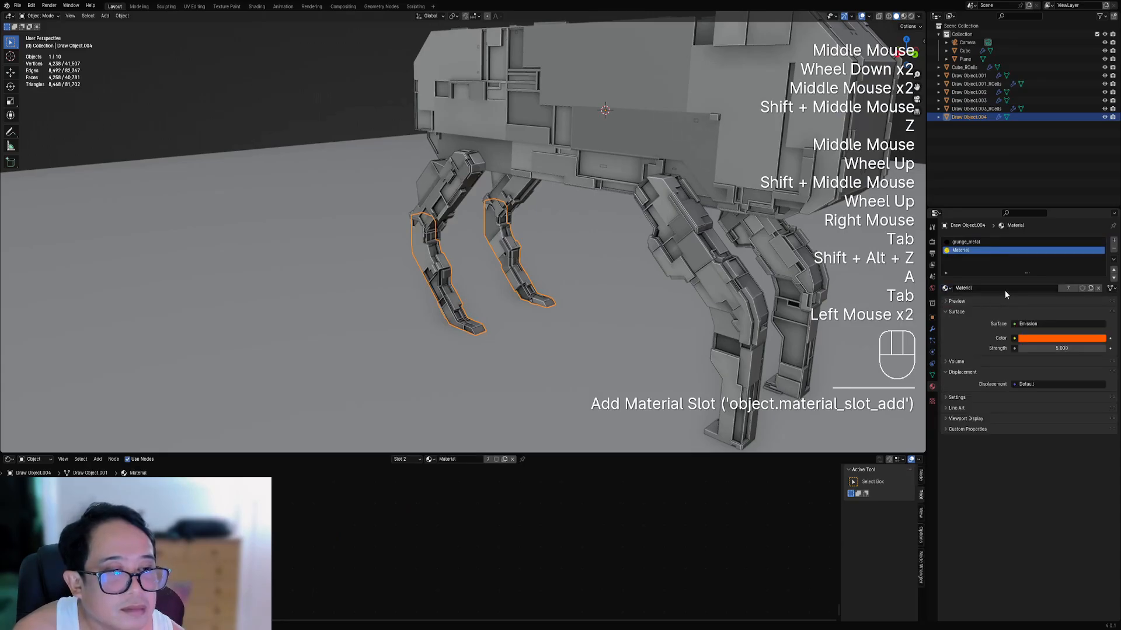
pyautogui.scroll(1, 474, 259)
pyautogui.hotkey('shift', 'q')
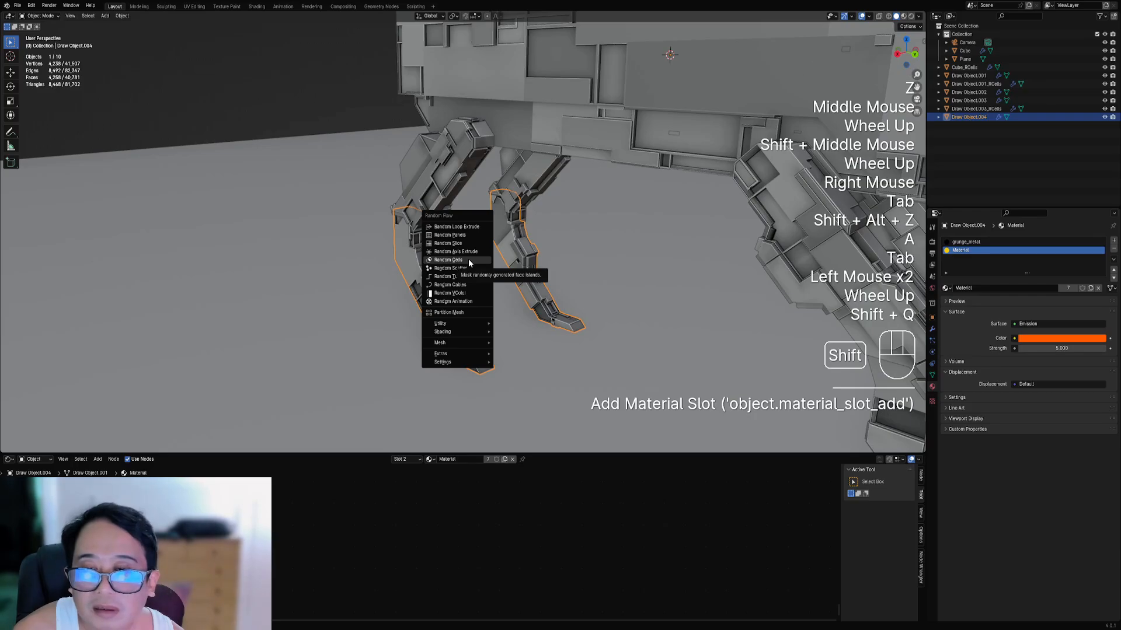
pyautogui.click(468, 259)
pyautogui.rightClick(458, 257)
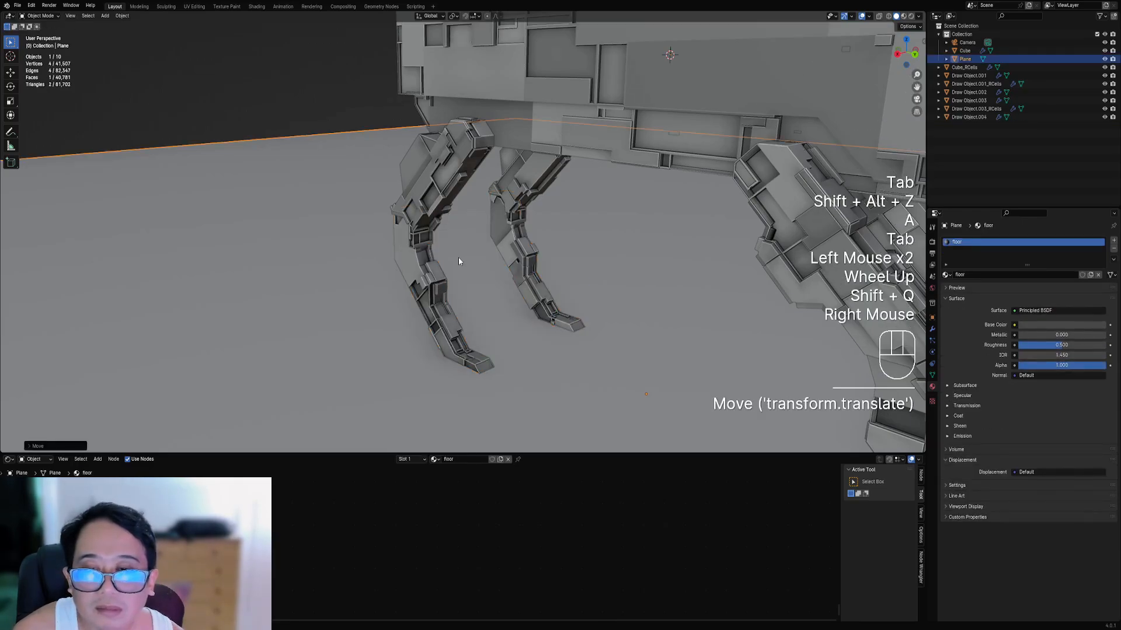
pyautogui.rightClick(434, 266)
# - Generate Random Cells on the lower rear leg in rendered shading, with 2 subdivision cuts
pyautogui.press('z')
pyautogui.hotkey('shift', 'q')
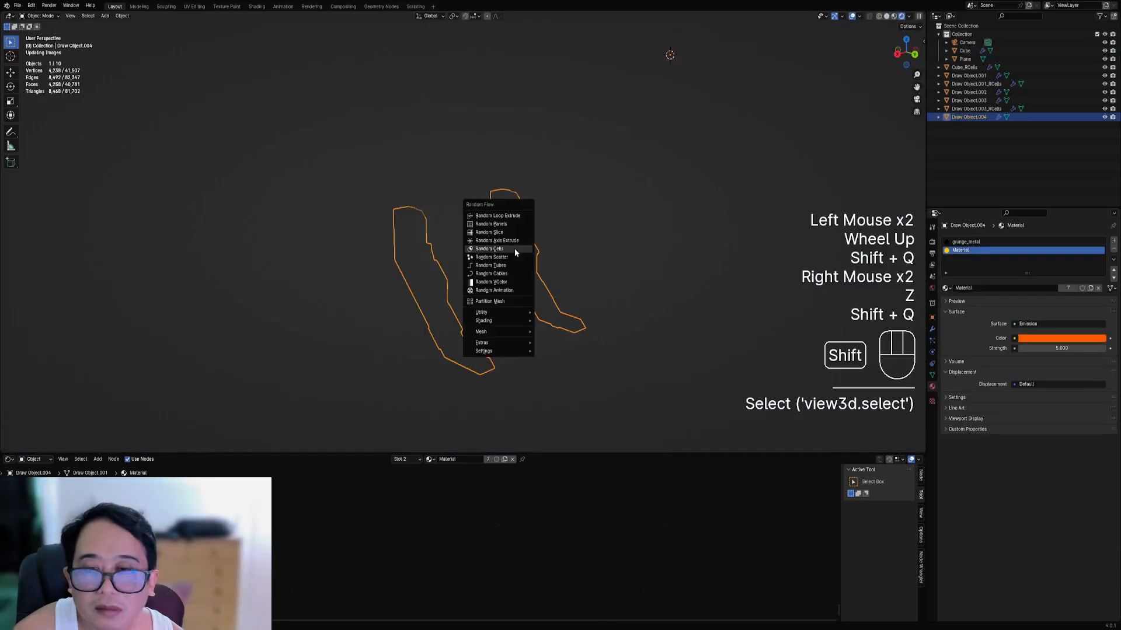
pyautogui.click(514, 247)
pyautogui.keyDown('ctrl'); pyautogui.scroll(1, 584, 315); pyautogui.keyUp('ctrl')
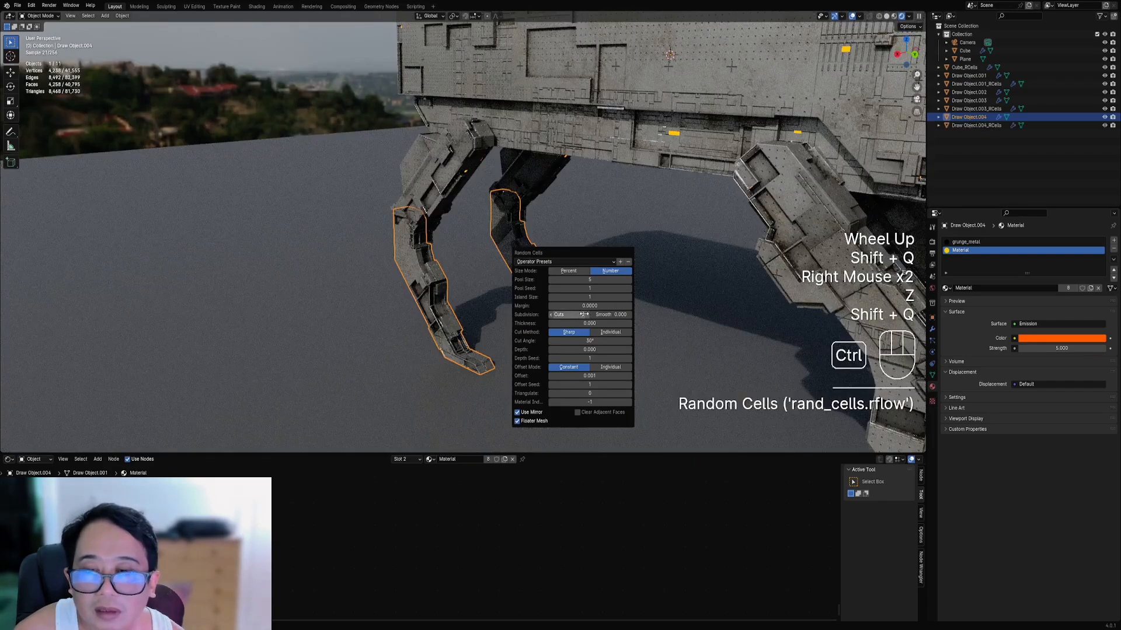
pyautogui.keyDown('ctrl'); pyautogui.scroll(2, 593, 289); pyautogui.keyUp('ctrl')
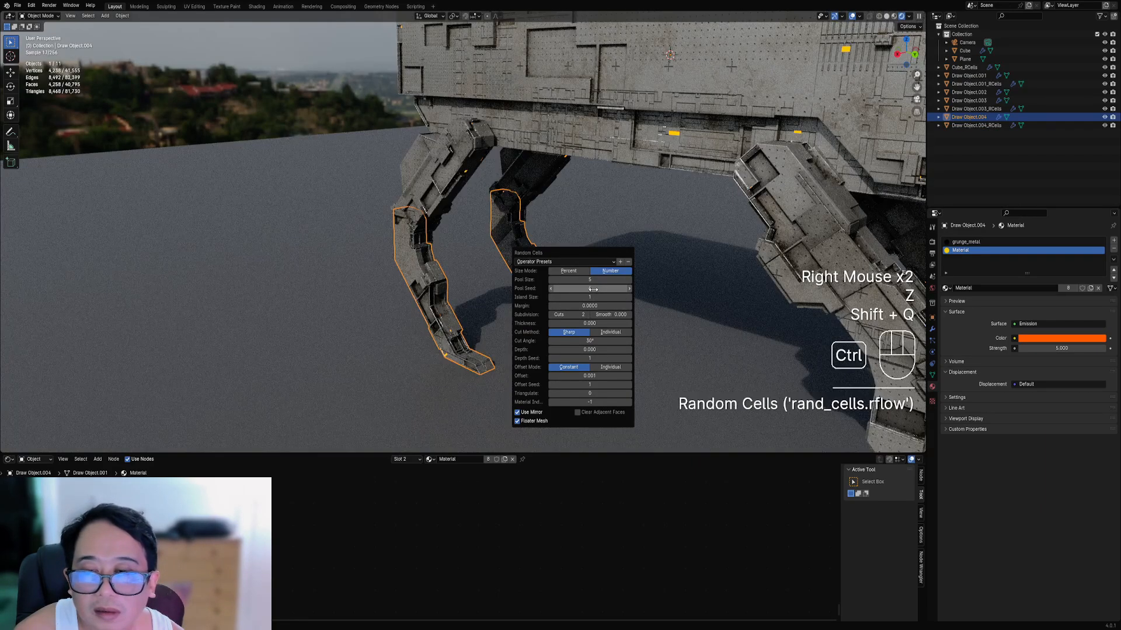
# - Raise the Pool Seed of the lower rear leg's cells and hide the viewport overlays
pyautogui.keyDown('ctrl'); pyautogui.scroll(3, 593, 289); pyautogui.keyUp('ctrl')
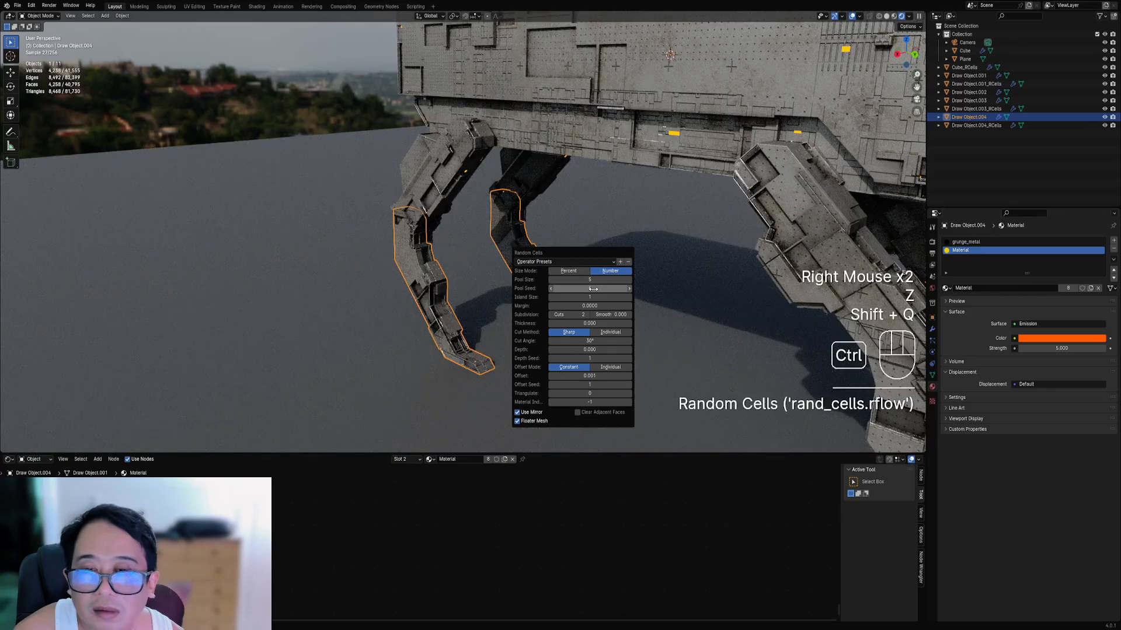
pyautogui.scroll(-1, 464, 285)
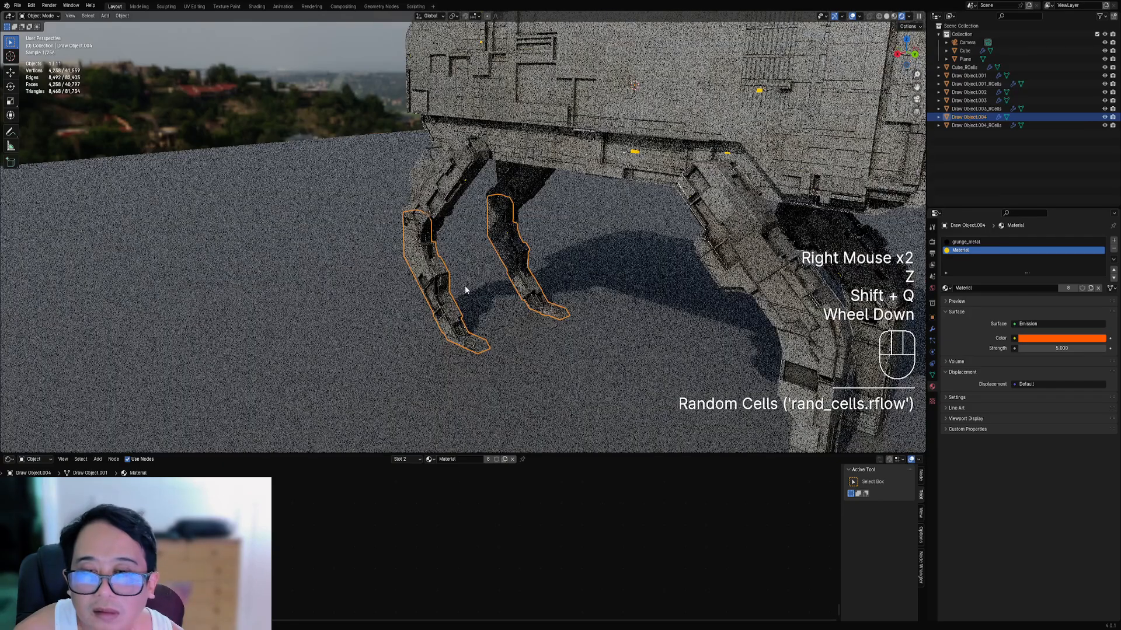
pyautogui.hotkey('shift', 'alt', 'z')
pyautogui.moveTo(467, 289); pyautogui.dragTo(533, 292, button='middle')
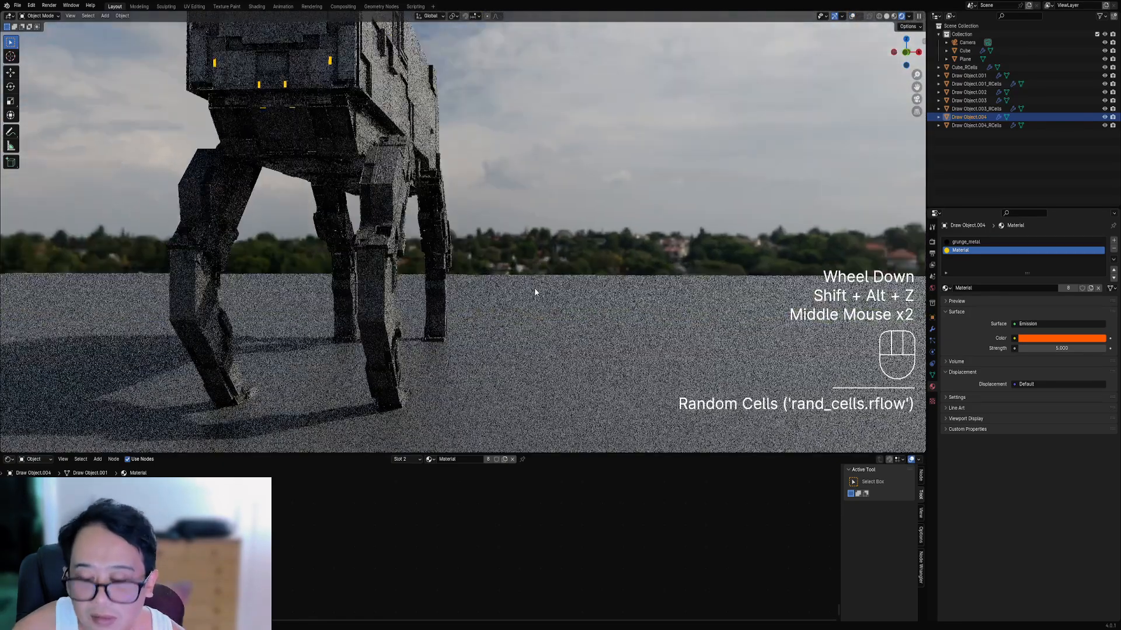
# - Reopen the lower rear leg's Random Cells settings, try larger Pool Size values and return it to 5
pyautogui.scroll(-1, 544, 296)
pyautogui.press('F9')
pyautogui.keyDown('ctrl'); pyautogui.scroll(1, 617, 323); pyautogui.keyUp('ctrl')
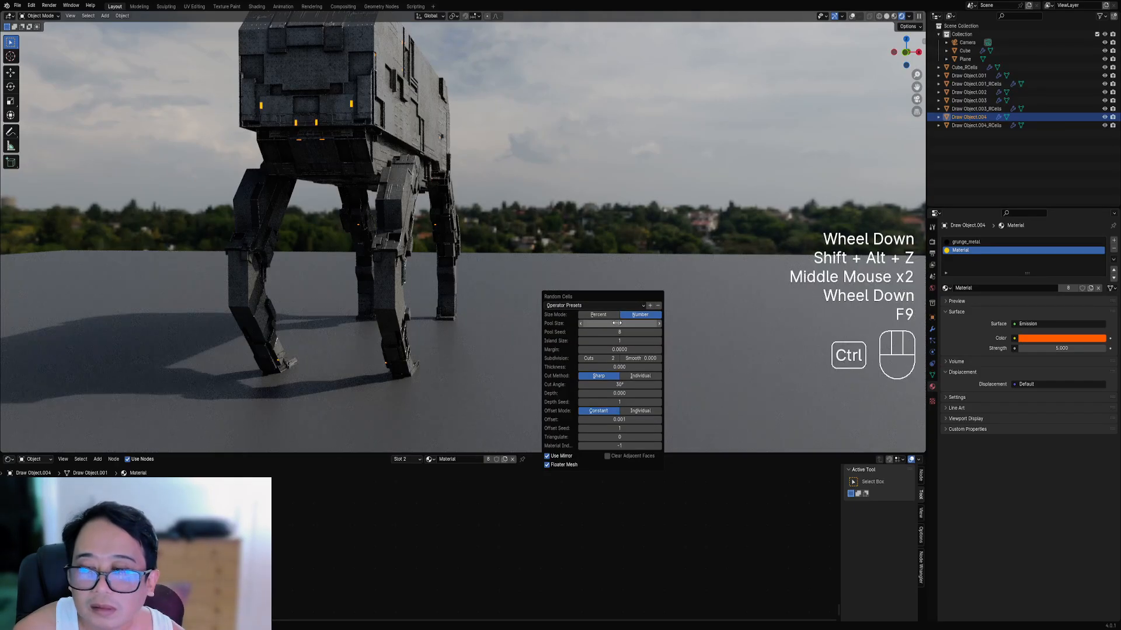
pyautogui.keyDown('ctrl'); pyautogui.scroll(1, 618, 323); pyautogui.keyUp('ctrl')
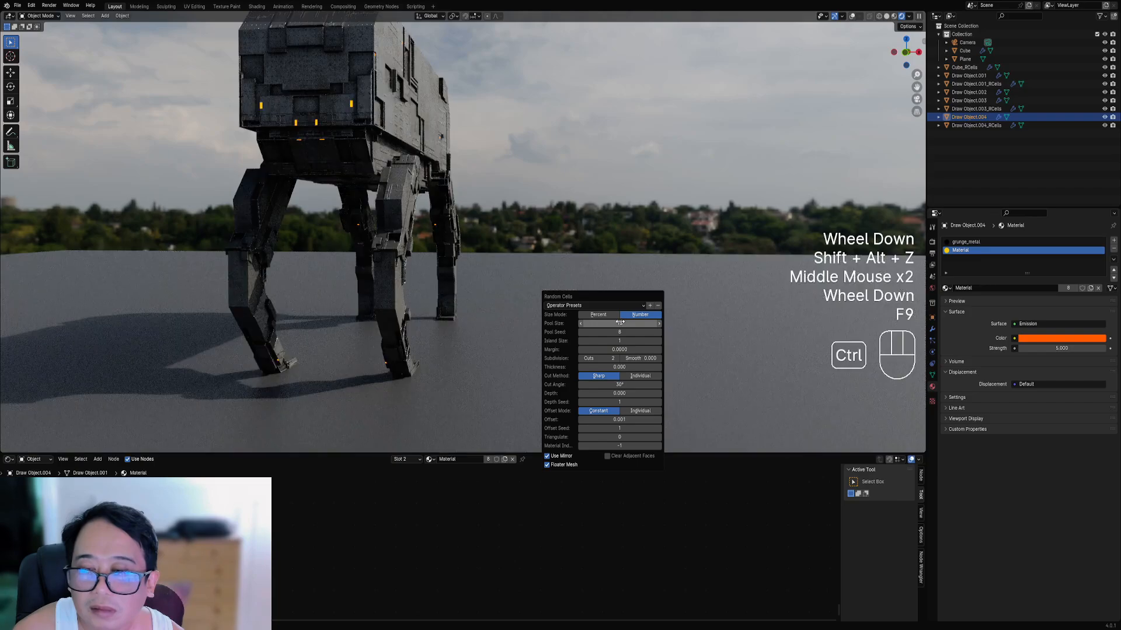
pyautogui.keyDown('ctrl'); pyautogui.scroll(-3, 620, 323); pyautogui.keyUp('ctrl')
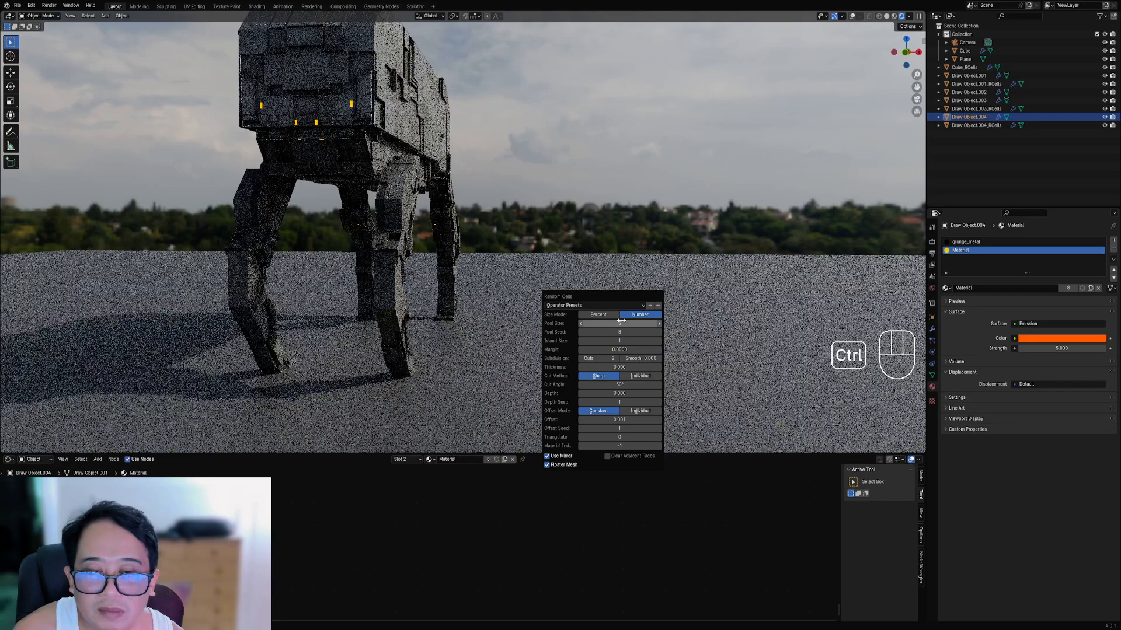
pyautogui.keyDown('ctrl'); pyautogui.scroll(-2, 621, 323); pyautogui.keyUp('ctrl')
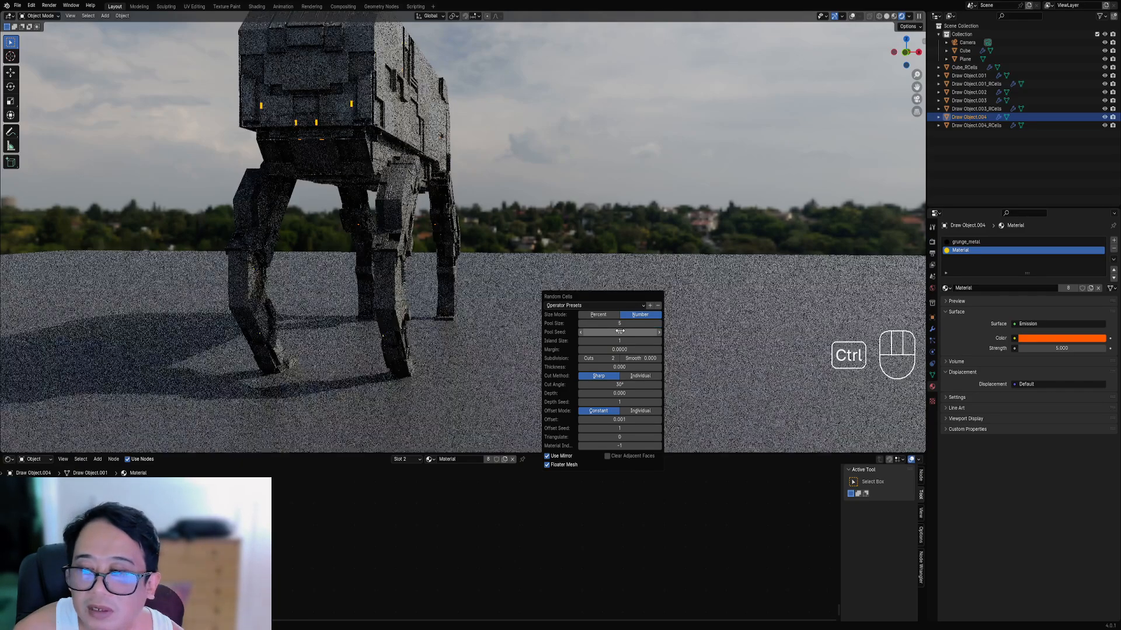
# - Step the lower rear leg's Pool Seed upward to reposition its light cells, checking the layout from several sides
pyautogui.moveTo(614, 332); pyautogui.dragTo(555, 293, button='middle')
pyautogui.press('F9')
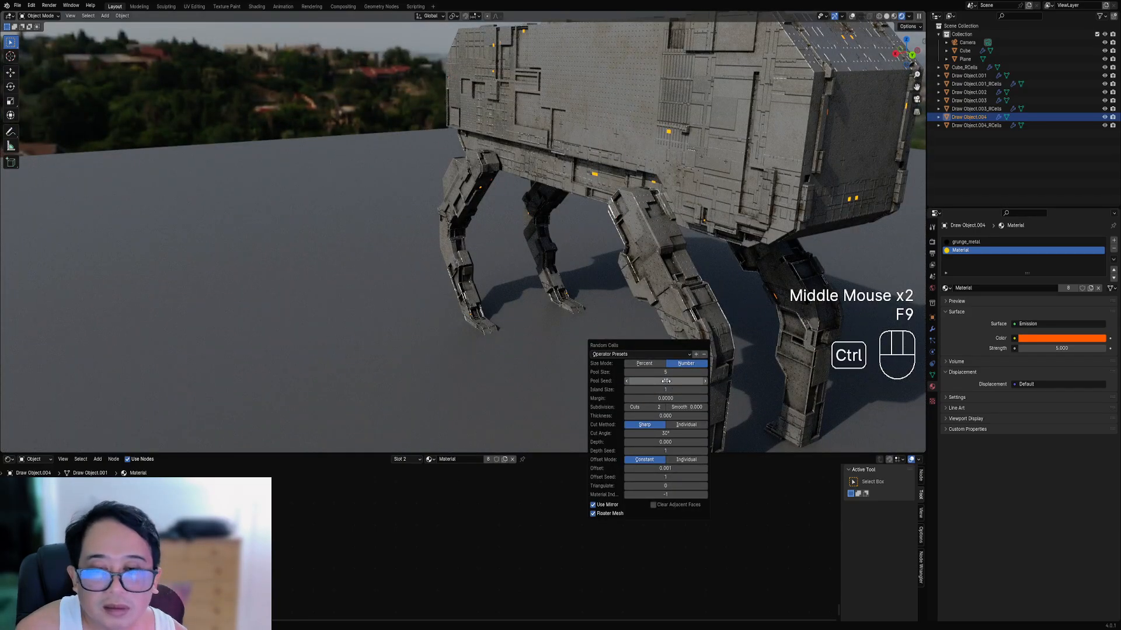
pyautogui.keyDown('ctrl'); pyautogui.scroll(2, 667, 381); pyautogui.keyUp('ctrl')
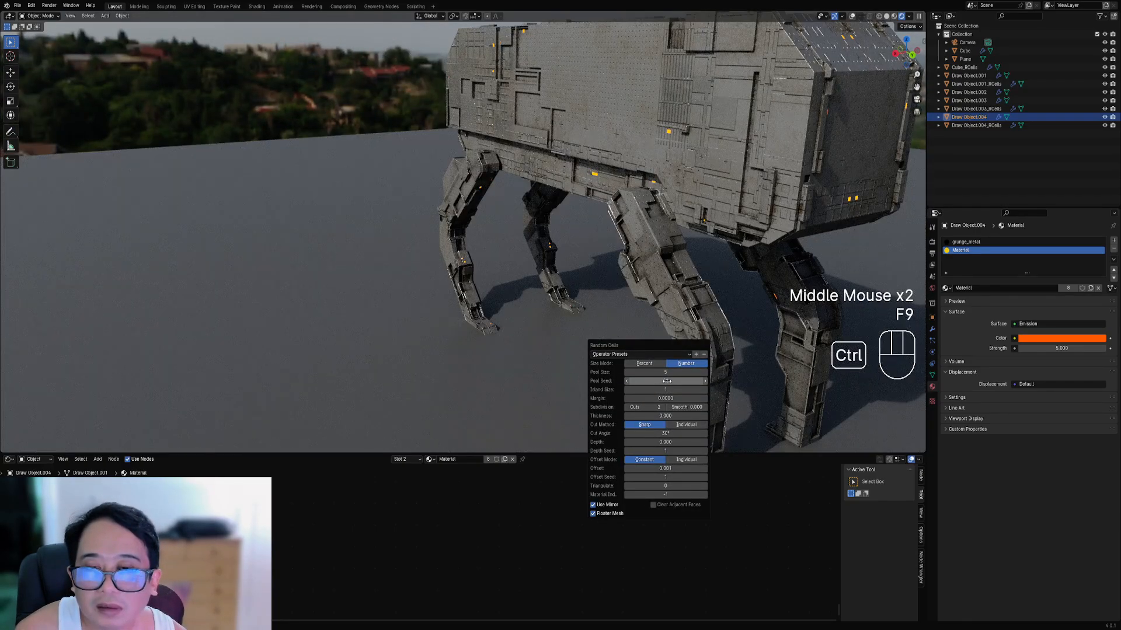
pyautogui.scroll(-2, 551, 316)
pyautogui.press('F9')
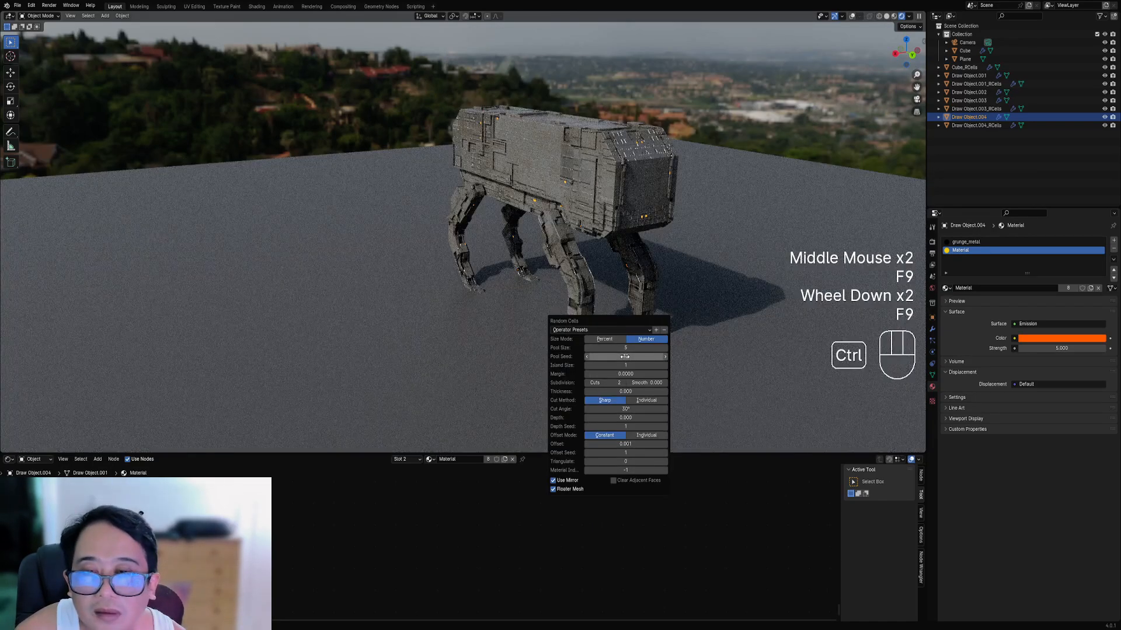
pyautogui.moveTo(444, 315); pyautogui.dragTo(616, 307, button='middle')
pyautogui.scroll(1, 616, 308)
pyautogui.press('F9')
pyautogui.keyDown('ctrl'); pyautogui.scroll(1, 691, 344); pyautogui.keyUp('ctrl')
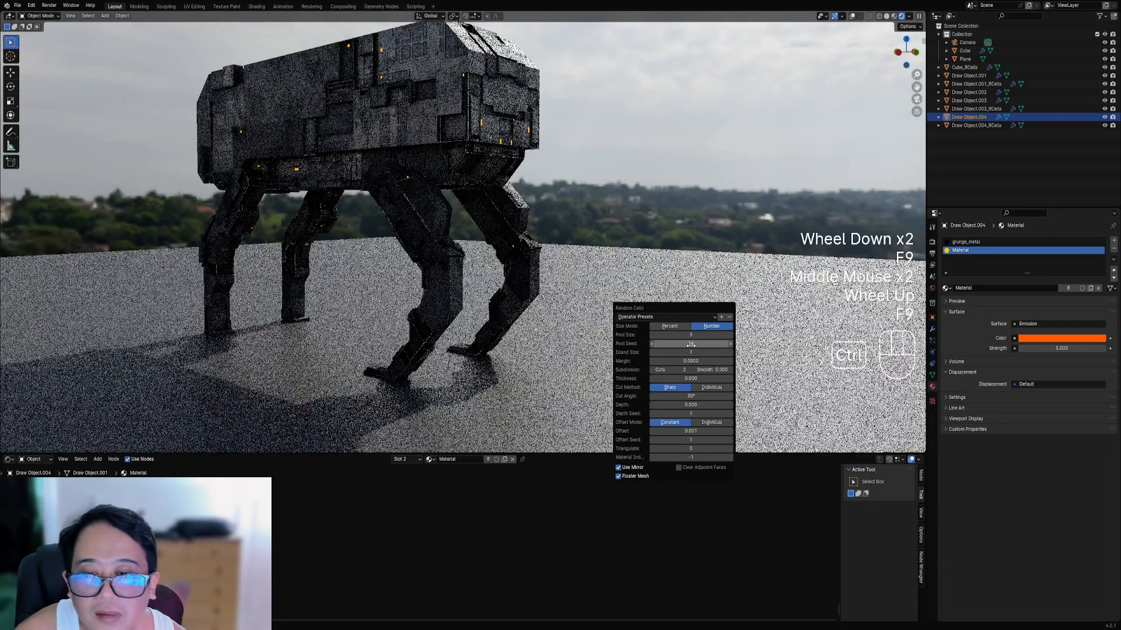
pyautogui.moveTo(690, 344); pyautogui.dragTo(688, 289, button='middle')
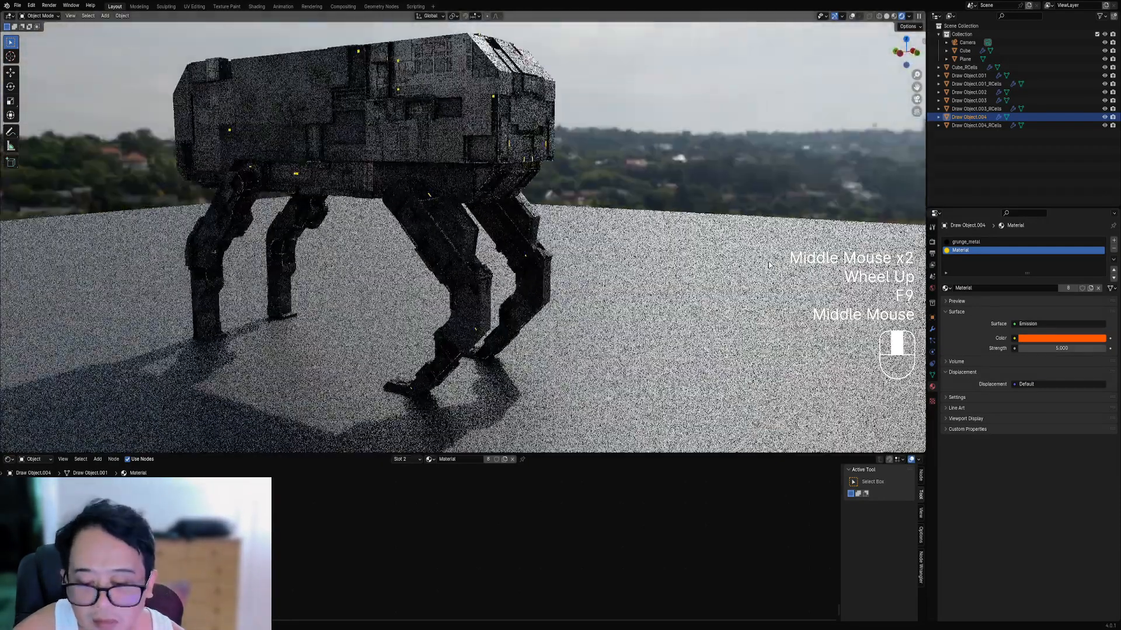
pyautogui.press('F9')
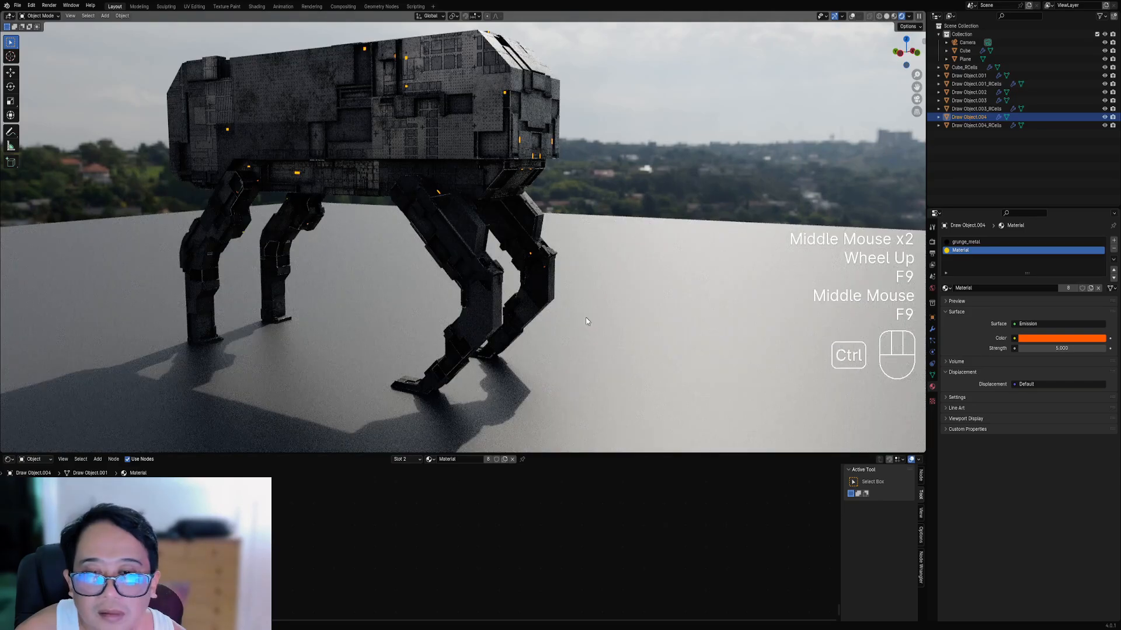
pyautogui.moveTo(586, 317); pyautogui.dragTo(562, 291, button='middle')
pyautogui.press('F9')
pyautogui.keyDown('ctrl'); pyautogui.scroll(1, 679, 354); pyautogui.keyUp('ctrl')
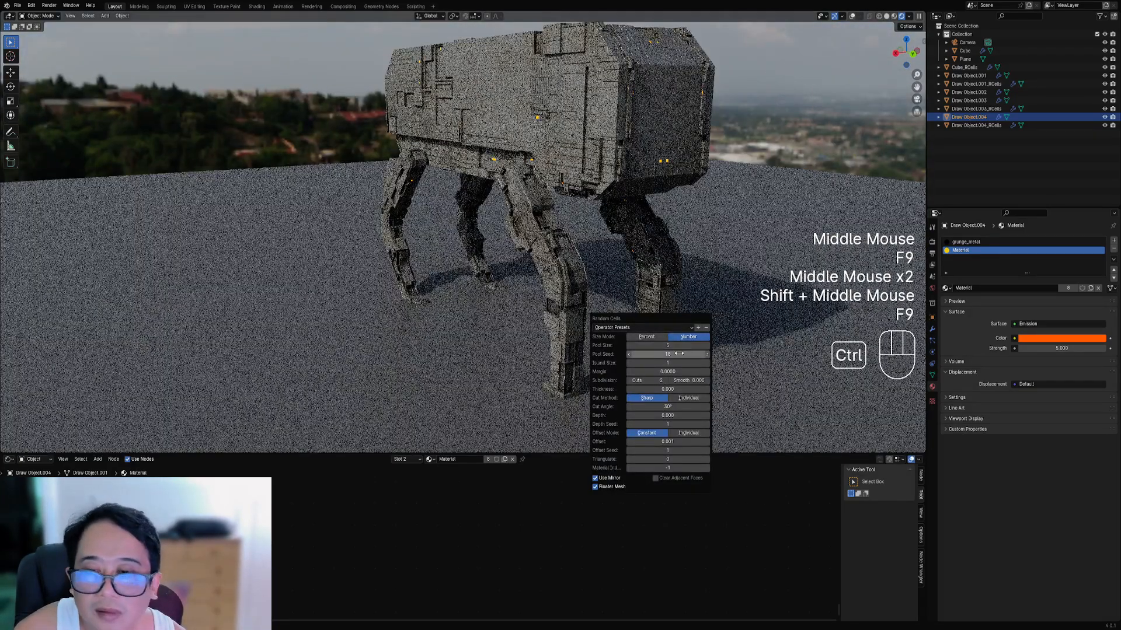
pyautogui.keyDown('ctrl'); pyautogui.scroll(1, 679, 354); pyautogui.keyUp('ctrl')
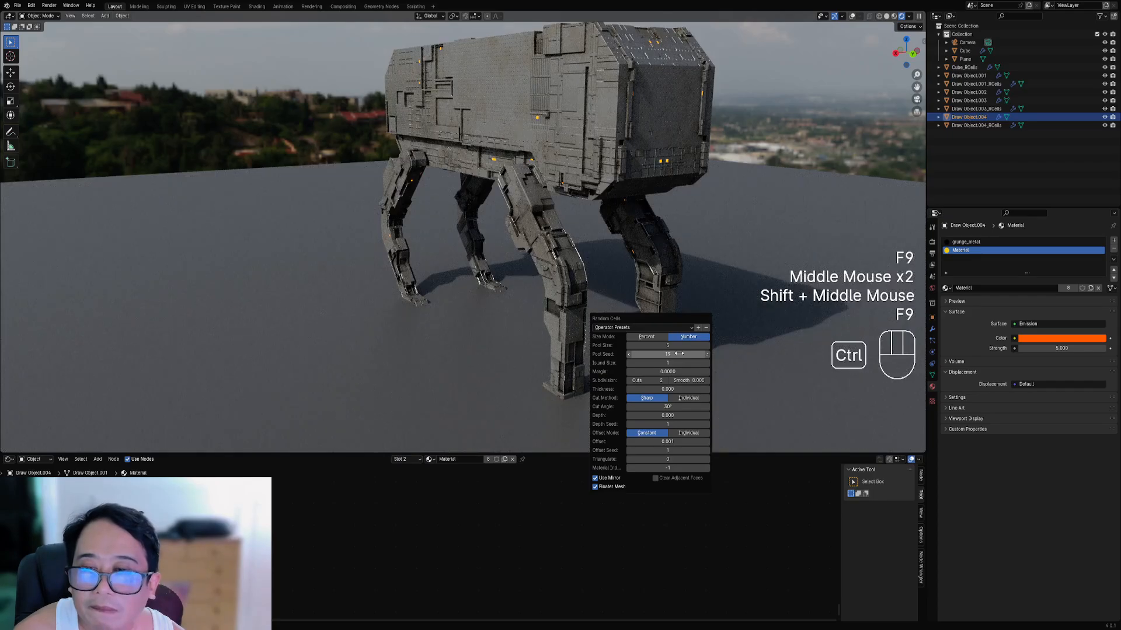
# - In solid shading with overlays shown, select all of the lower front leg's geometry in Edit Mode and return to Object Mode
pyautogui.press('z')
pyautogui.rightClick(569, 314)
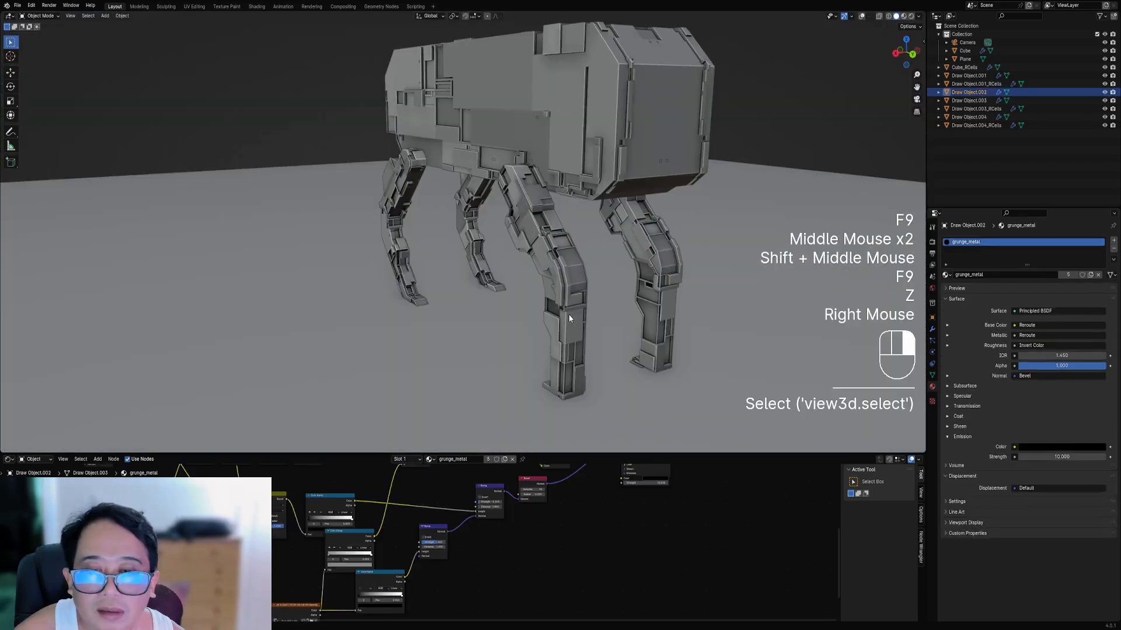
pyautogui.press('Tab')
pyautogui.hotkey('shift', 'alt', 'z')
pyautogui.press('a')
pyautogui.press('Tab')
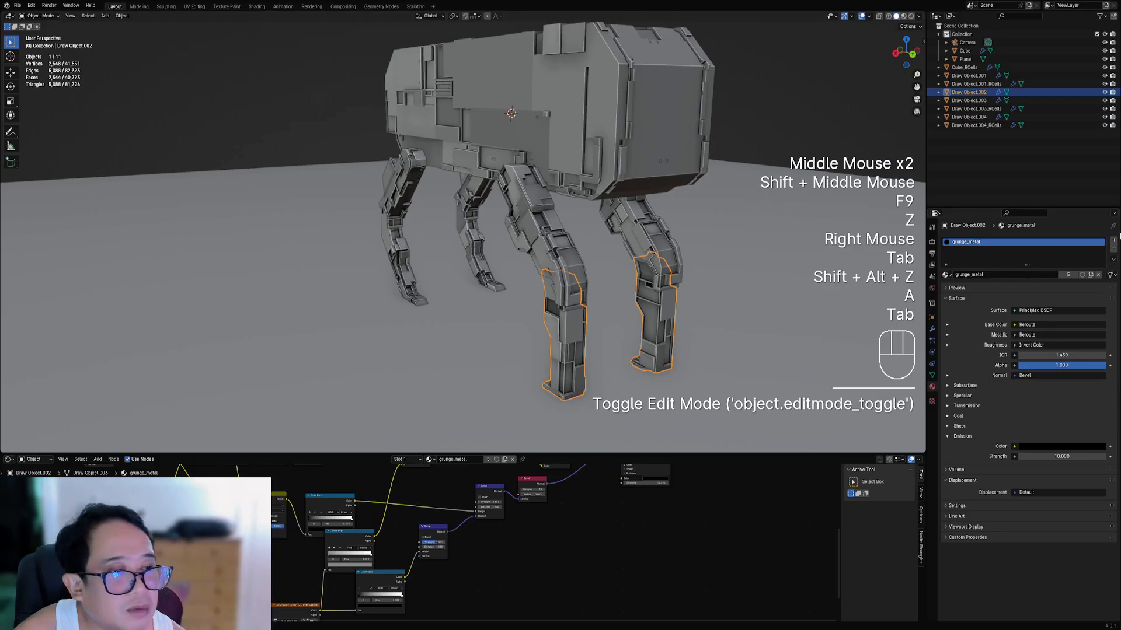
# - Add a second material slot to the lower front leg and assign it the orange emission material named Material
pyautogui.click(1112, 240)
pyautogui.click(946, 288)
pyautogui.click(968, 304)
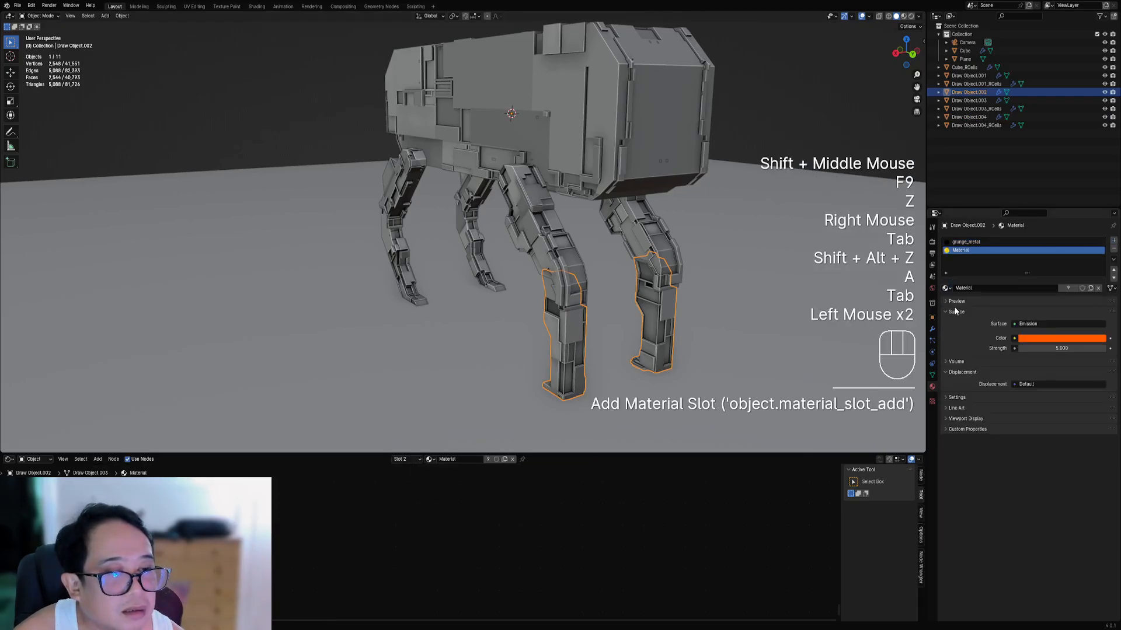
# - Generate Random Cells on the lower front leg in rendered shading, with 1 subdivision cut and a raised Pool Seed
pyautogui.press('z')
pyautogui.click(681, 257)
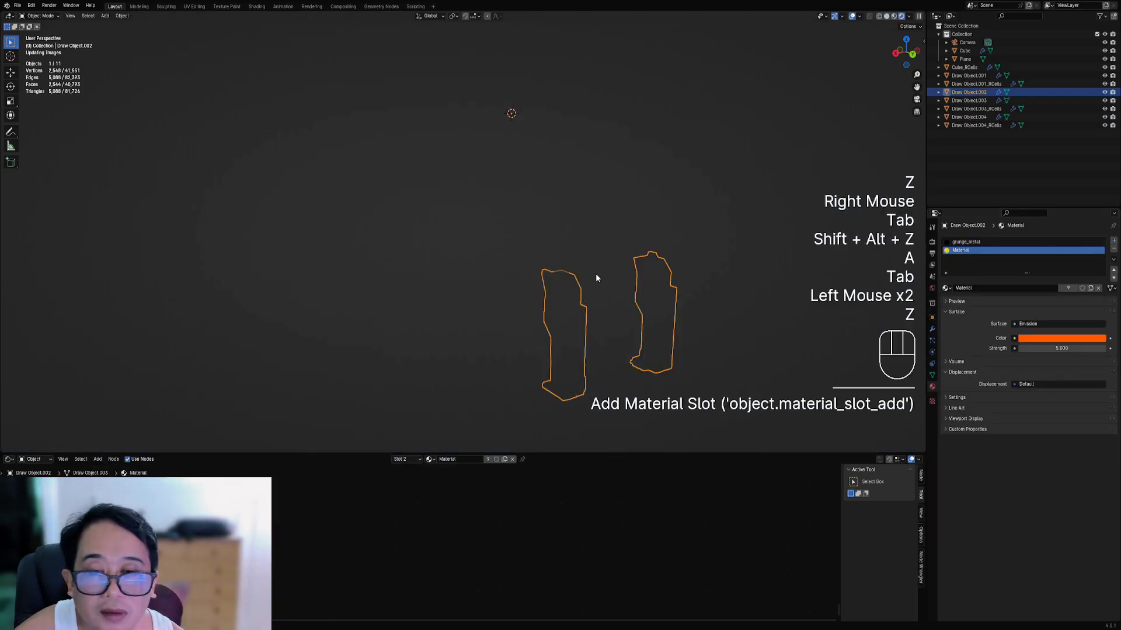
pyautogui.hotkey('shift', 'q')
pyautogui.click(594, 278)
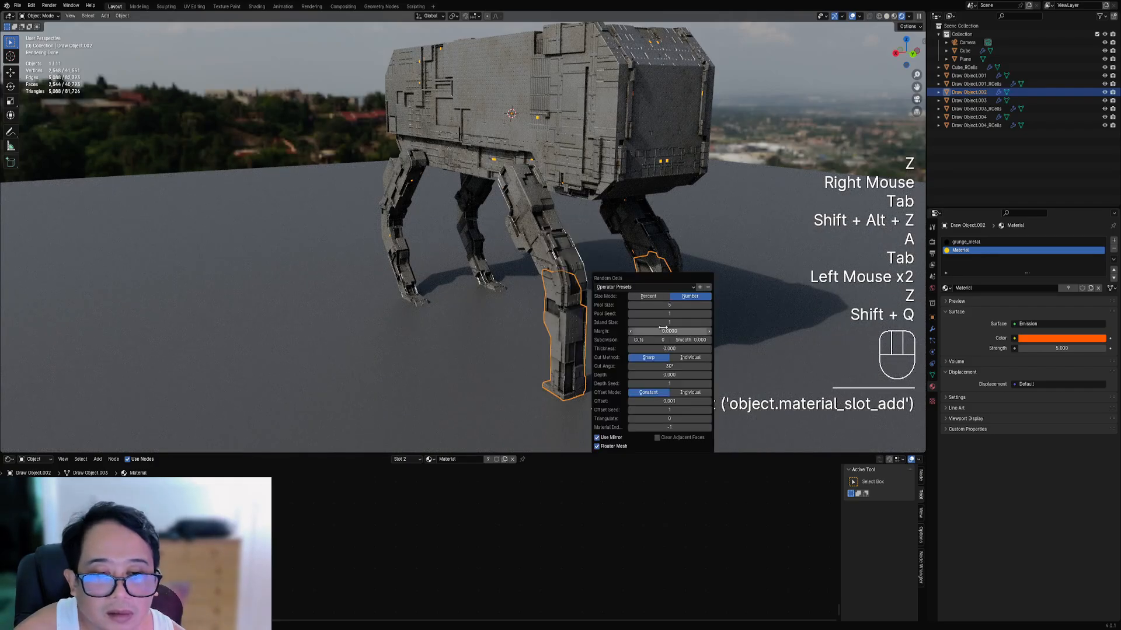
pyautogui.keyDown('ctrl'); pyautogui.scroll(1, 656, 340); pyautogui.keyUp('ctrl')
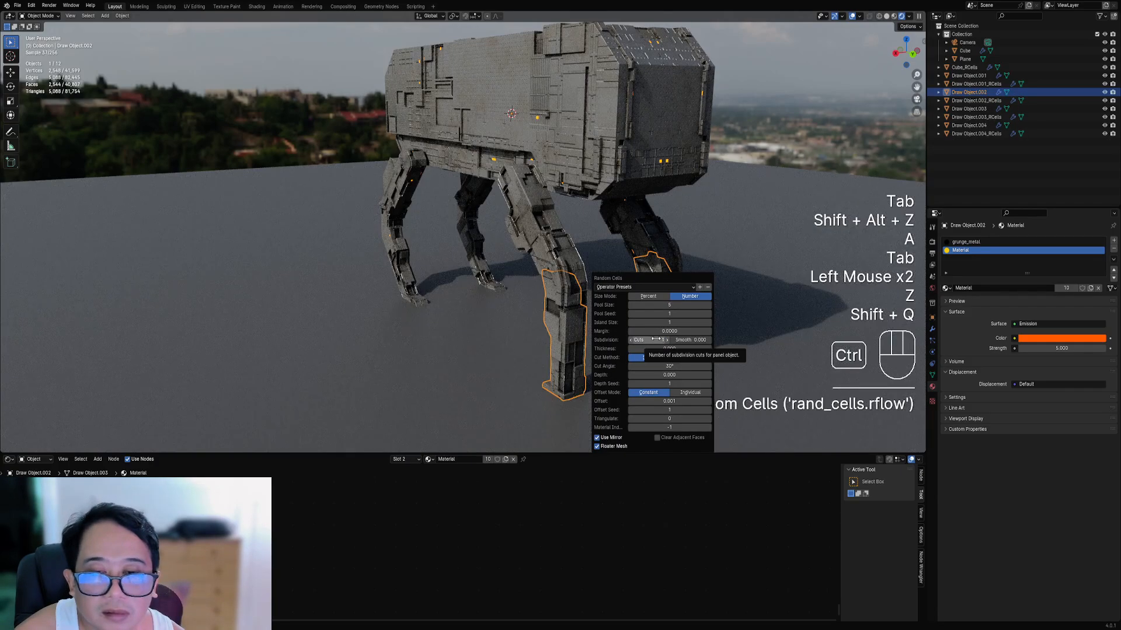
pyautogui.keyDown('ctrl'); pyautogui.scroll(4, 669, 314); pyautogui.keyUp('ctrl')
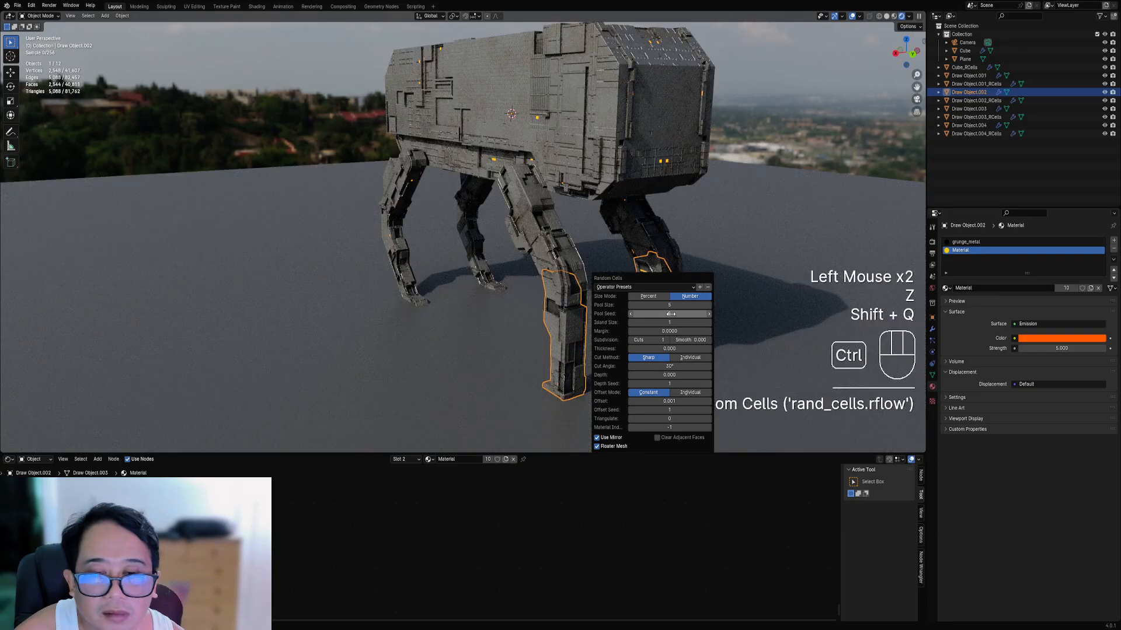
# - Hide the viewport overlays and inspect the light cells on the whole robot from both sides
pyautogui.moveTo(613, 309)
pyautogui.mouseDown(button='middle')
pyautogui.moveTo(545, 306)
pyautogui.moveTo(604, 299)
pyautogui.mouseUp(button='middle')
pyautogui.hotkey('shift', 'alt', 'z')
pyautogui.scroll(-3, 604, 299)
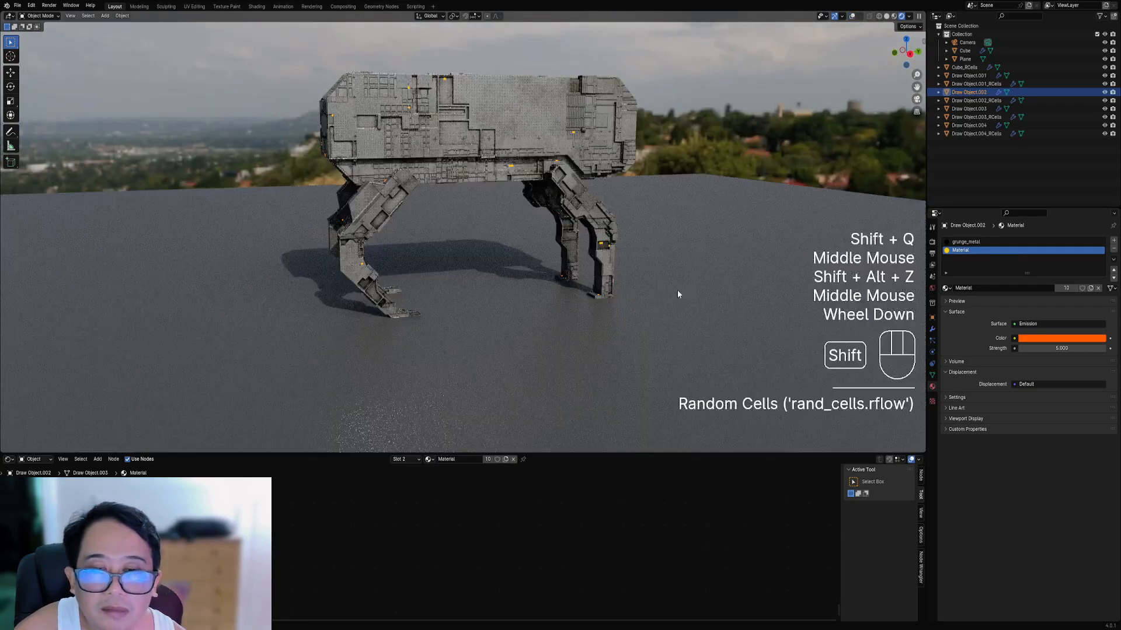
pyautogui.keyDown('shift'); pyautogui.moveTo(678, 296); pyautogui.dragTo(642, 301, button='middle'); pyautogui.keyUp('shift')
pyautogui.moveTo(642, 301); pyautogui.dragTo(593, 295, button='middle')
pyautogui.scroll(2, 613, 308)
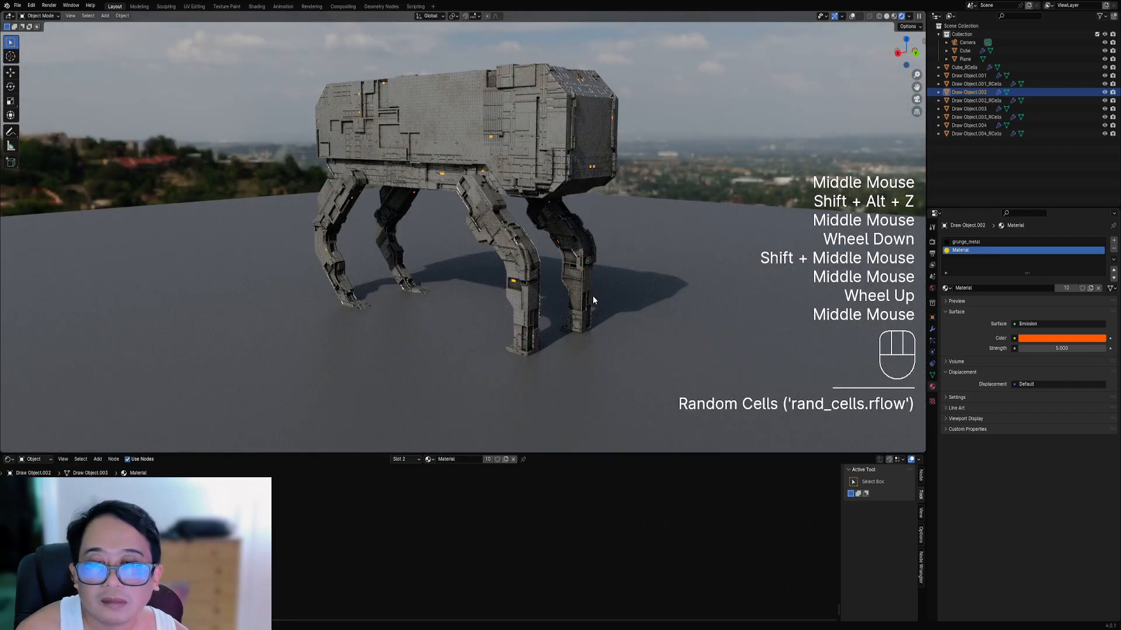
# - Reopen the lower front leg's Random Cells settings and step the Pool Seed upward to reposition its light cells
pyautogui.press('F9')
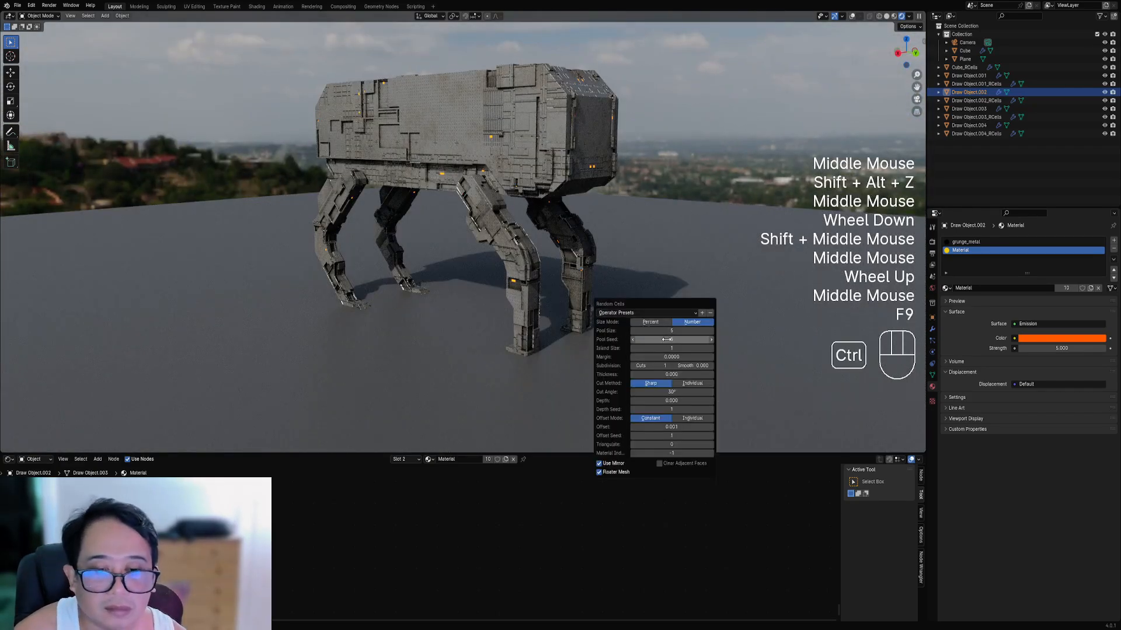
pyautogui.keyDown('ctrl'); pyautogui.scroll(1, 669, 340); pyautogui.keyUp('ctrl')
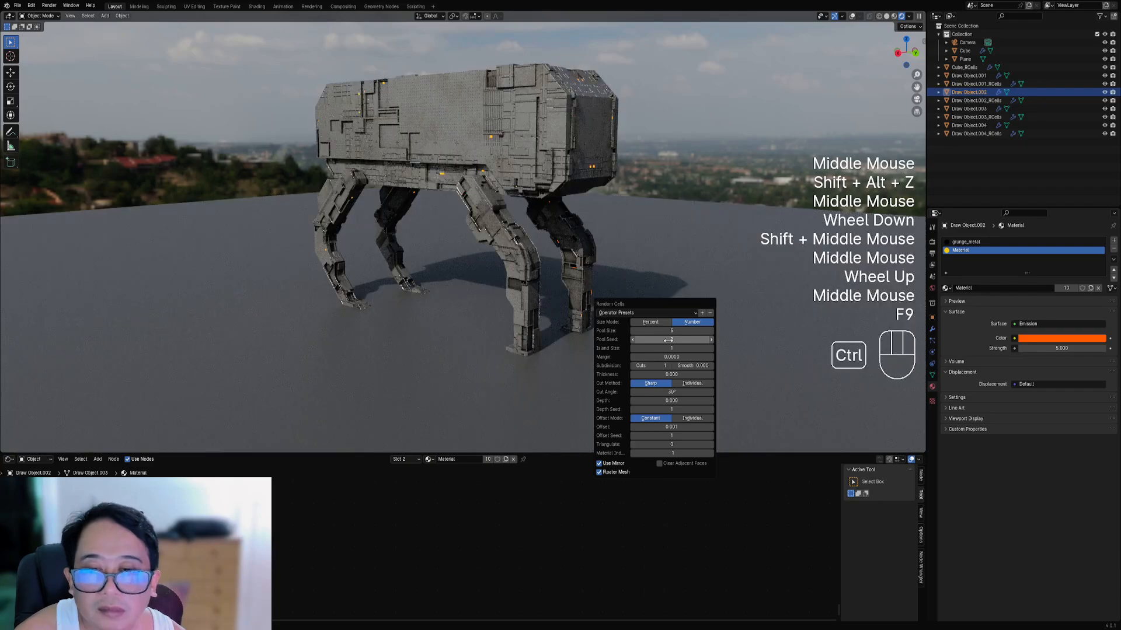
pyautogui.keyDown('ctrl'); pyautogui.scroll(1, 668, 341); pyautogui.keyUp('ctrl')
pyautogui.keyDown('ctrl'); pyautogui.scroll(1, 668, 340); pyautogui.keyUp('ctrl')
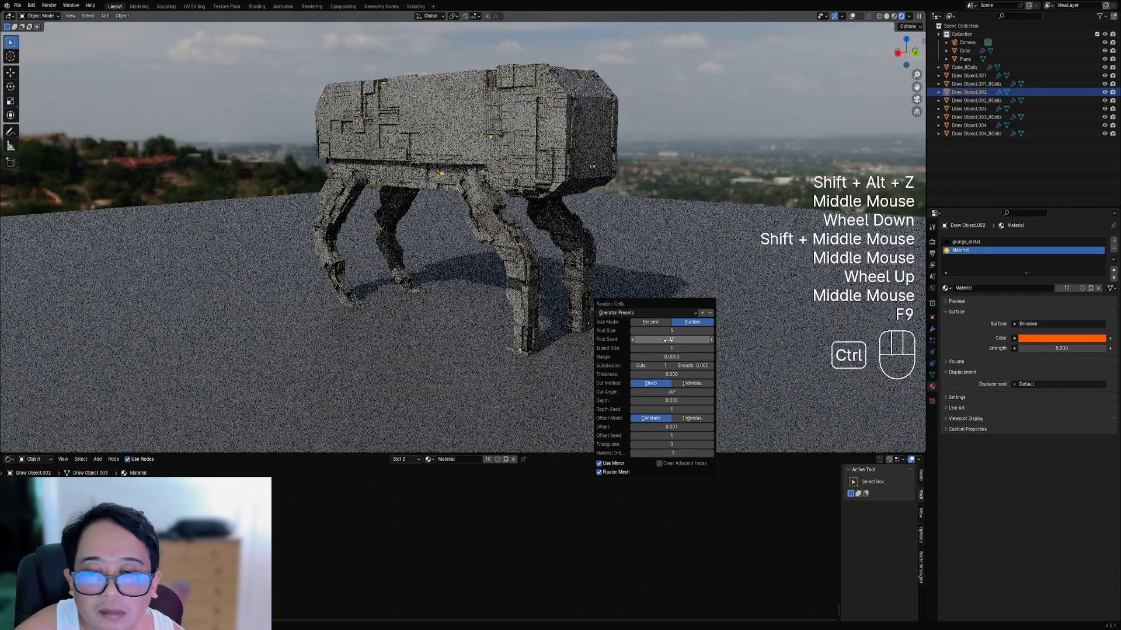
pyautogui.keyDown('ctrl'); pyautogui.scroll(1, 670, 340); pyautogui.keyUp('ctrl')
pyautogui.keyDown('ctrl'); pyautogui.scroll(1, 670, 340); pyautogui.keyUp('ctrl')
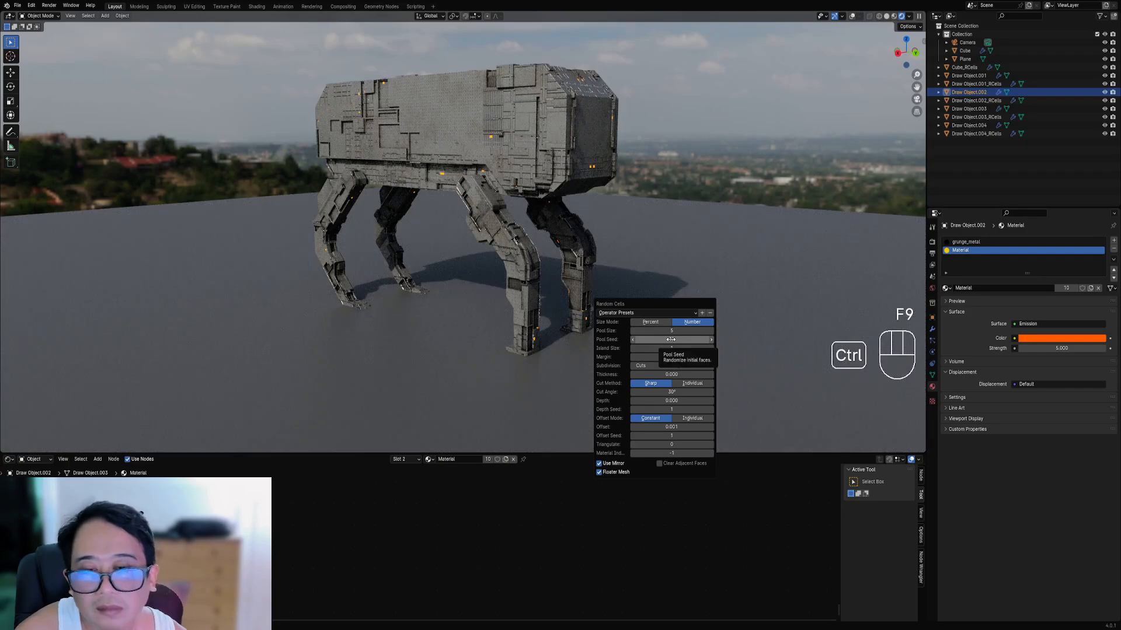
pyautogui.keyDown('ctrl'); pyautogui.scroll(1, 671, 340); pyautogui.keyUp('ctrl')
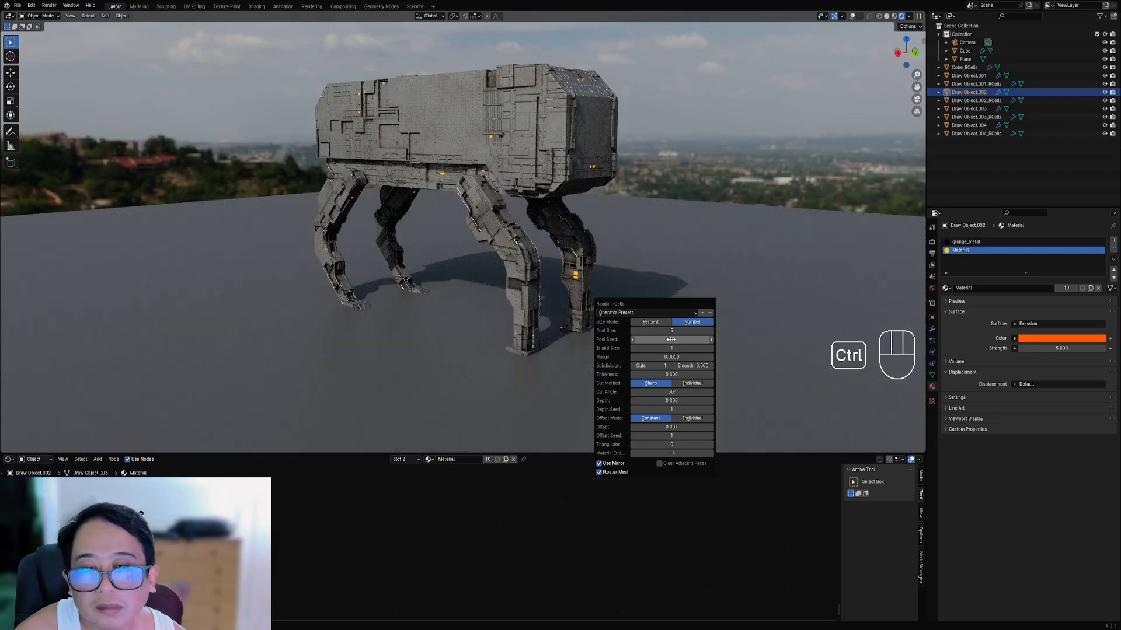
pyautogui.keyDown('ctrl'); pyautogui.scroll(1, 670, 340); pyautogui.keyUp('ctrl')
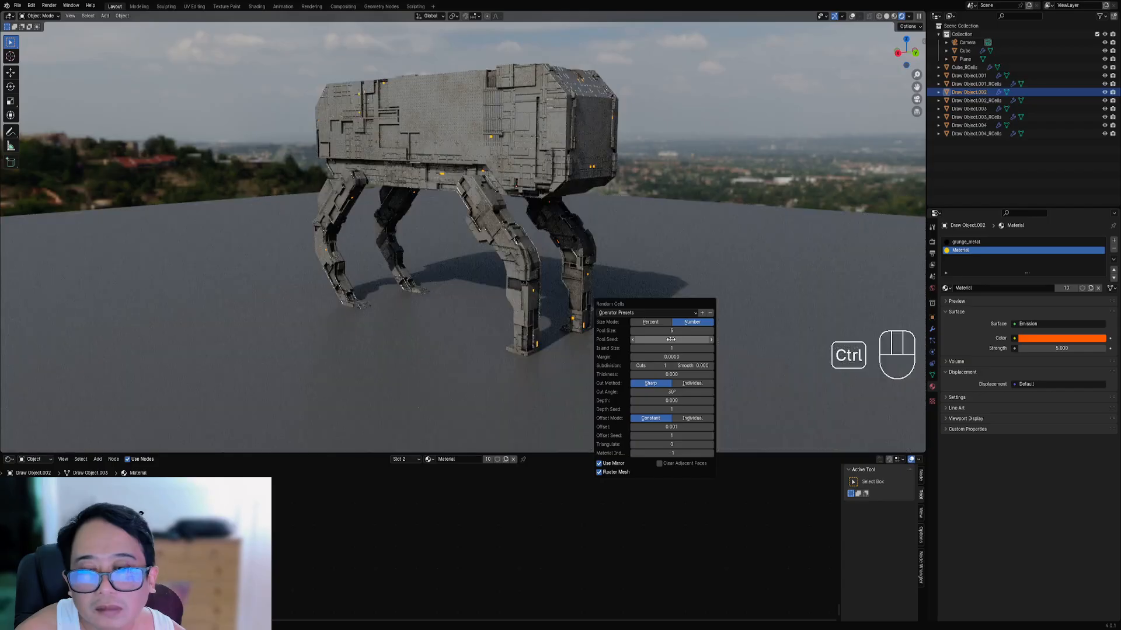
# - Keep raising the Pool Seed of the lower front leg's Random Cells, judging the light cell placement from several sides
pyautogui.keyDown('ctrl'); pyautogui.scroll(1, 670, 340); pyautogui.keyUp('ctrl')
pyautogui.moveTo(453, 324); pyautogui.dragTo(569, 323, button='middle')
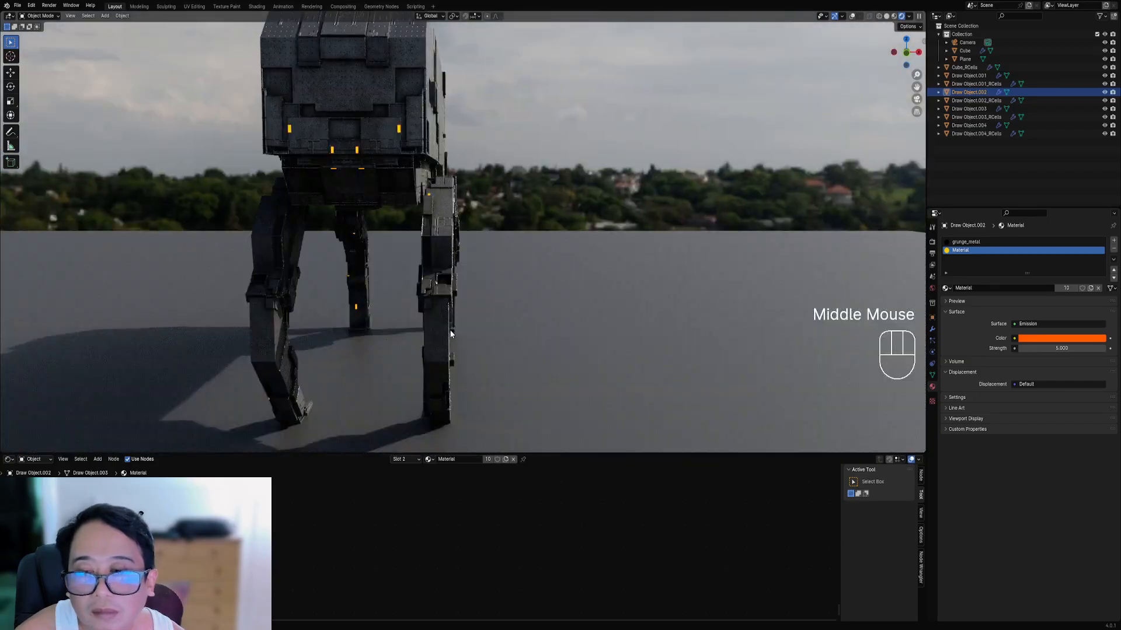
pyautogui.moveTo(450, 329); pyautogui.dragTo(604, 322, button='middle')
pyautogui.scroll(-1, 534, 336)
pyautogui.scroll(1, 646, 331)
pyautogui.scroll(1, 604, 323)
pyautogui.press('F9')
pyautogui.keyDown('ctrl'); pyautogui.scroll(3, 683, 365); pyautogui.keyUp('ctrl')
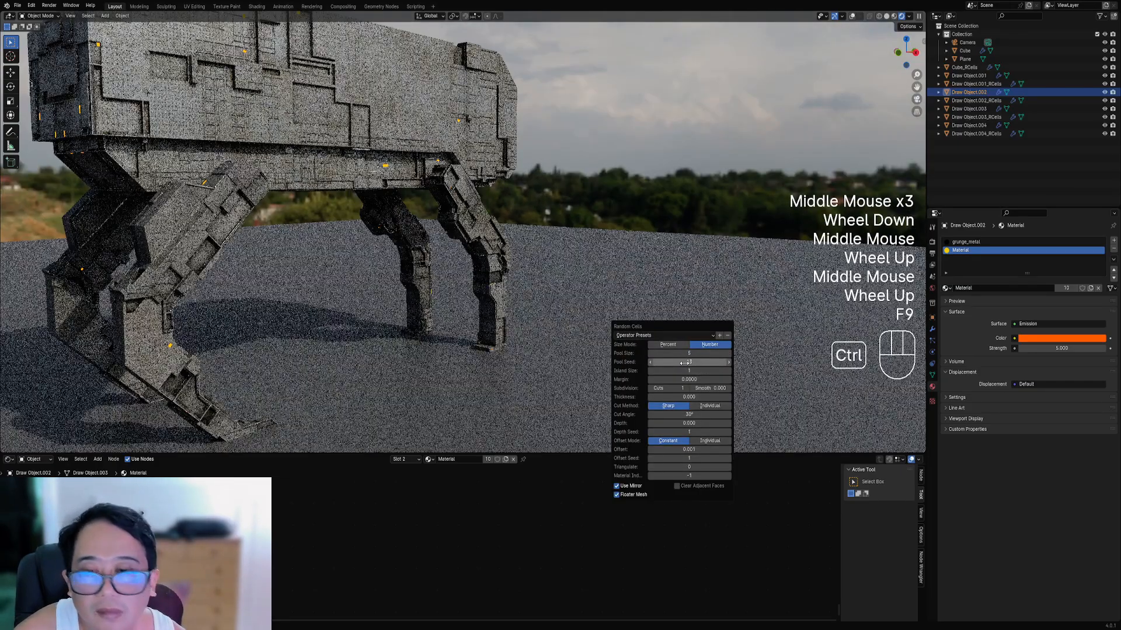
pyautogui.keyDown('ctrl'); pyautogui.scroll(3, 684, 363); pyautogui.keyUp('ctrl')
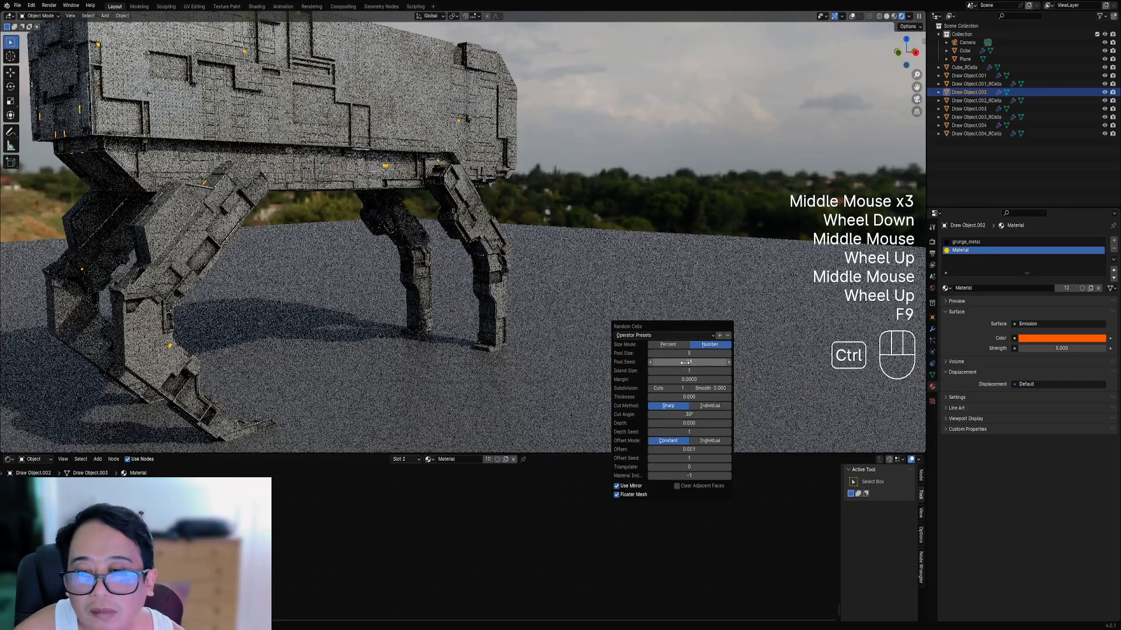
pyautogui.keyDown('ctrl'); pyautogui.scroll(2, 686, 363); pyautogui.keyUp('ctrl')
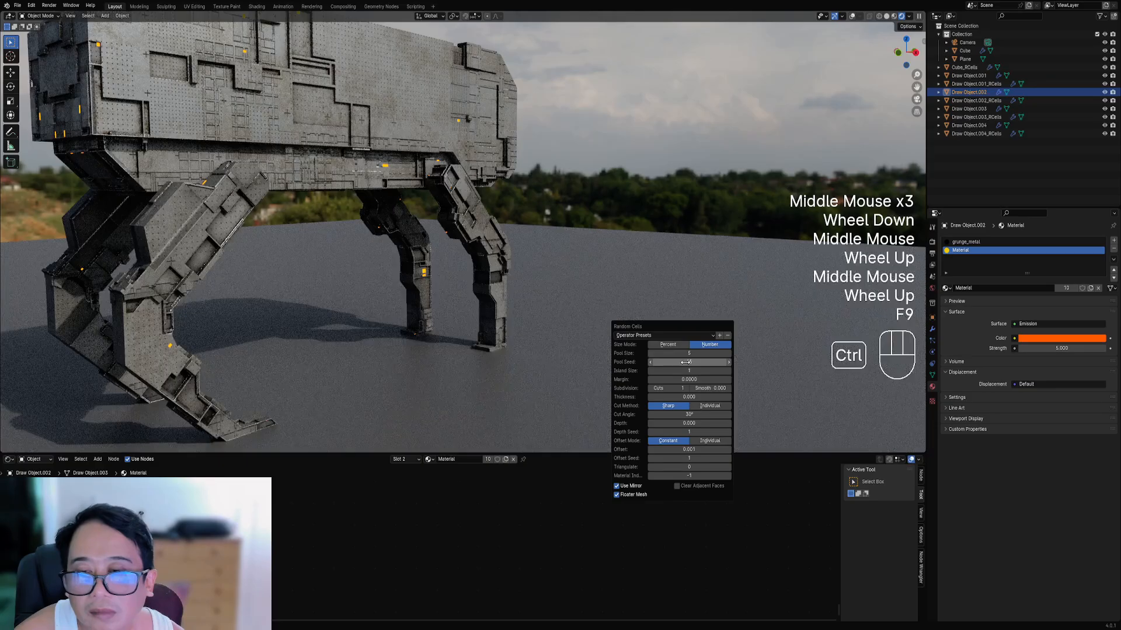
pyautogui.keyDown('ctrl'); pyautogui.scroll(4, 686, 362); pyautogui.keyUp('ctrl')
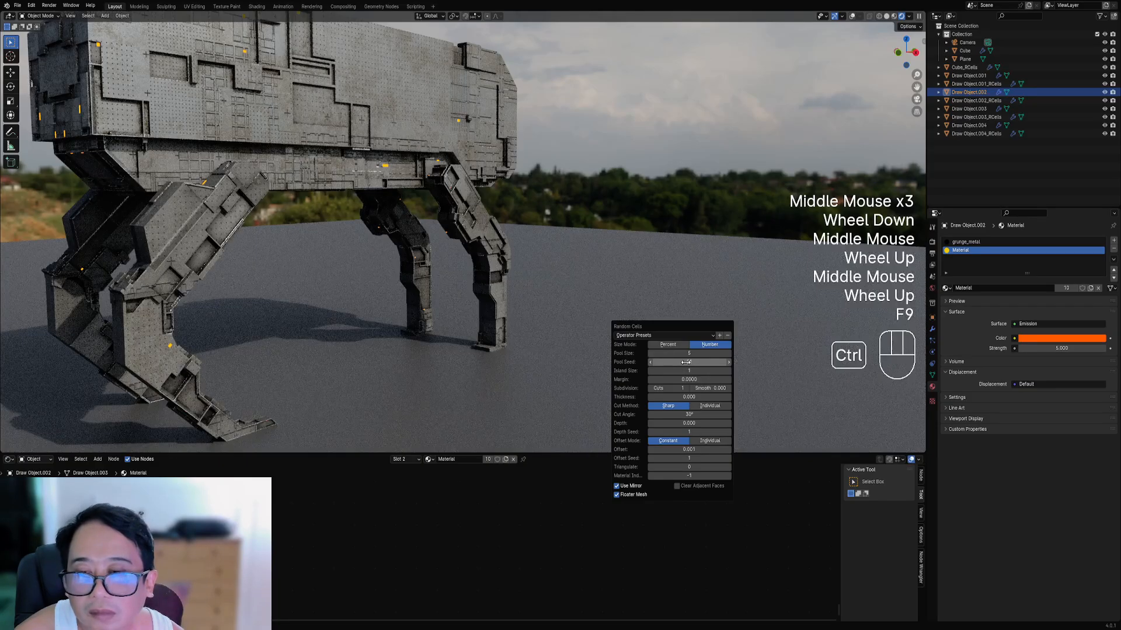
# - Compare the whole robot in rendered and solid shading and save the robot01.blend file
pyautogui.scroll(-1, 533, 306)
pyautogui.moveTo(532, 306)
pyautogui.mouseDown(button='middle')
pyautogui.moveTo(510, 304)
pyautogui.moveTo(540, 317)
pyautogui.moveTo(552, 283)
pyautogui.mouseUp(button='middle')
pyautogui.scroll(-1, 510, 303)
pyautogui.press('z')
pyautogui.scroll(-1, 545, 285)
pyautogui.hotkey('ctrl', 's')
pyautogui.scroll(2, 560, 279)
pyautogui.press('z')
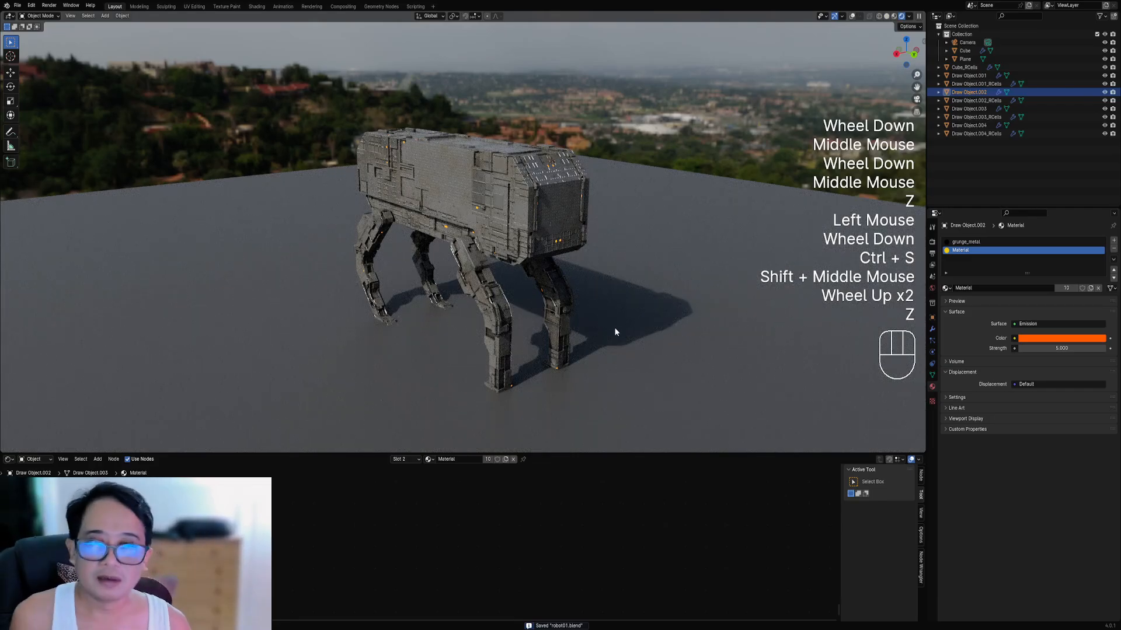
pyautogui.press('z')
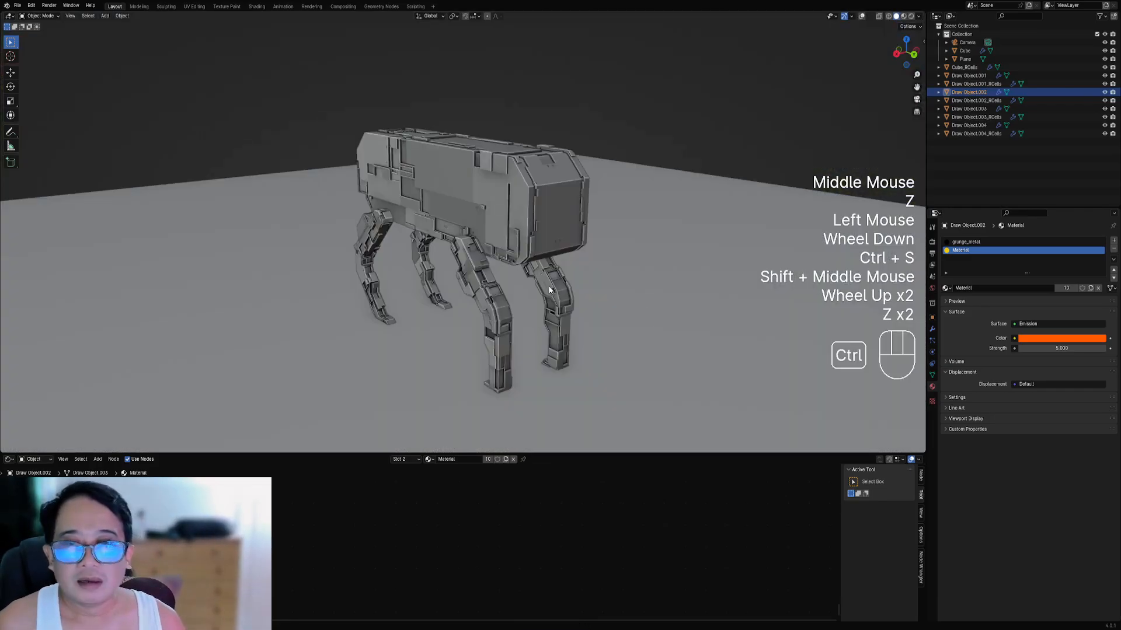
pyautogui.hotkey('ctrl', 's')
pyautogui.press('z')
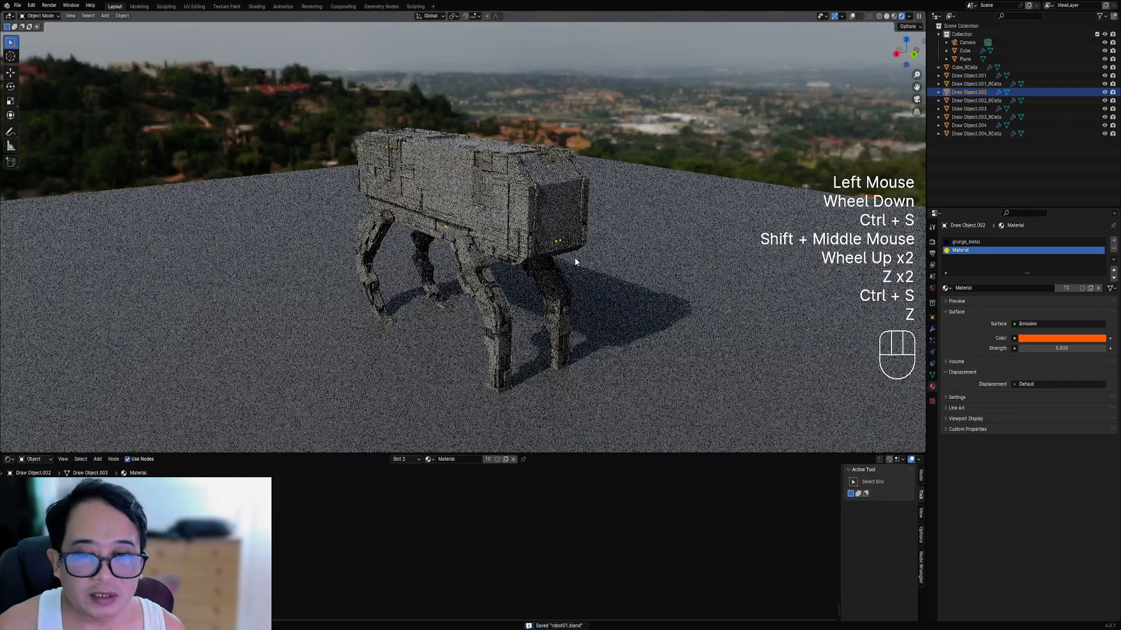
# - In solid shading, align the camera to a three-quarter view of the robot and save the file
pyautogui.press('z')
pyautogui.moveTo(628, 262)
pyautogui.mouseDown(button='middle')
pyautogui.moveTo(553, 257)
pyautogui.moveTo(578, 245)
pyautogui.mouseUp(button='middle')
pyautogui.press('ctrl+alt+KP_0')
pyautogui.hotkey('ctrl', 's')
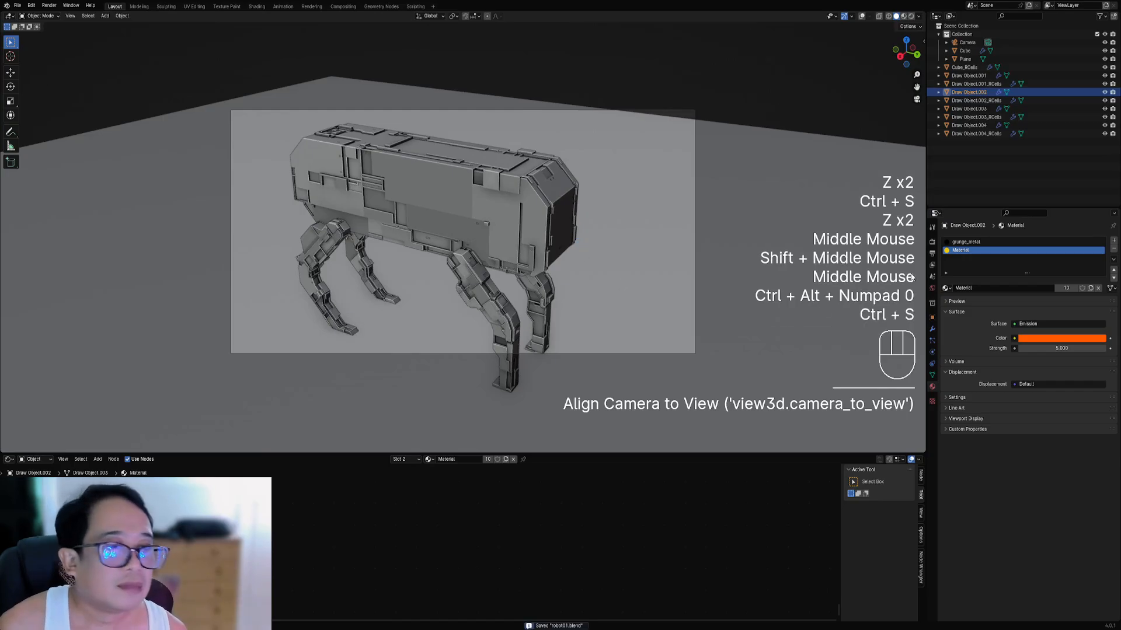
# - Apply the HDTV 1080p format preset to the render output
pyautogui.click(933, 243)
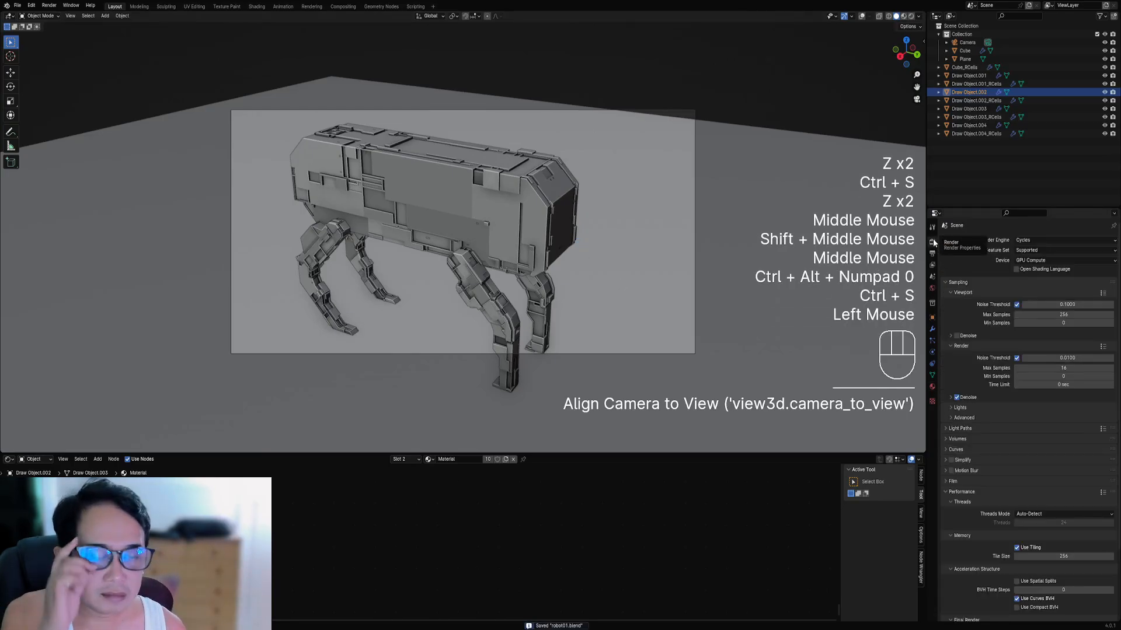
pyautogui.click(932, 252)
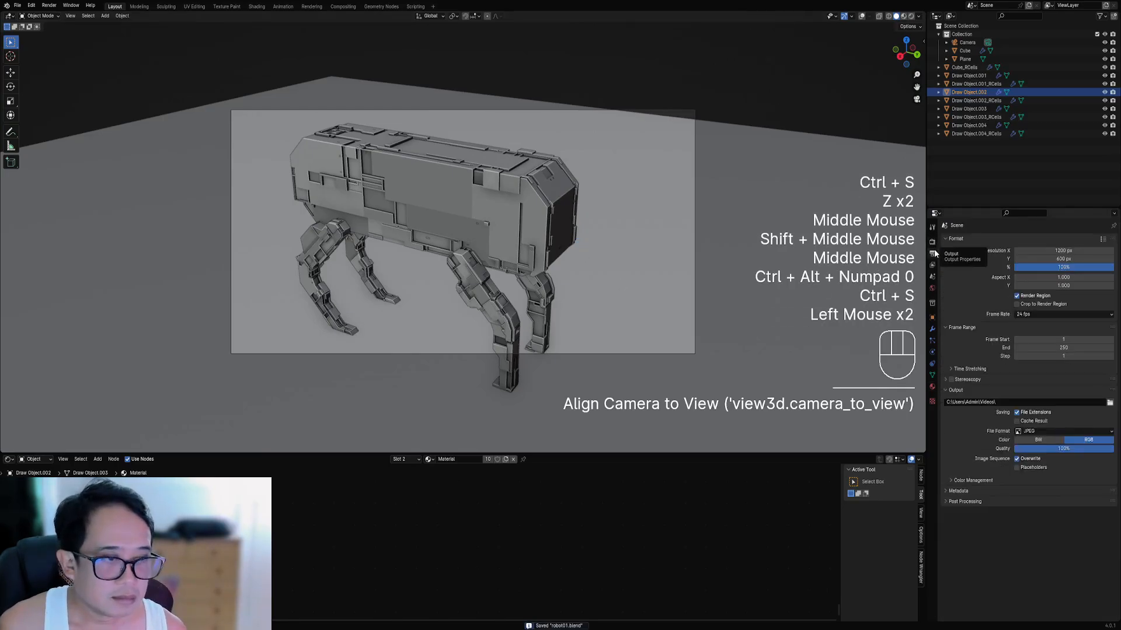
pyautogui.click(1102, 240)
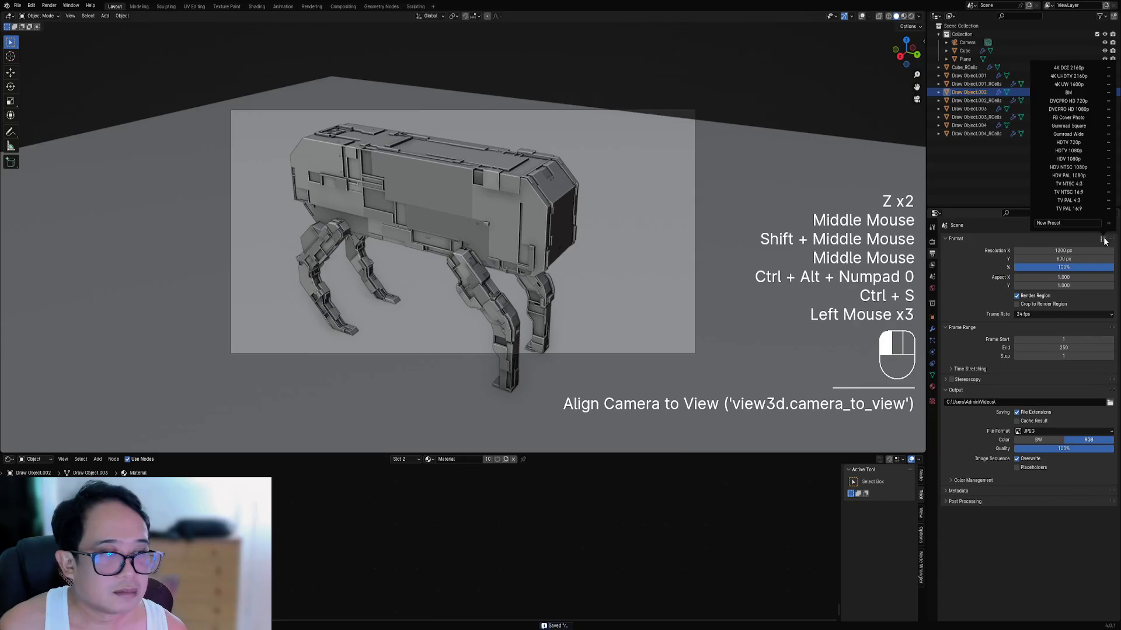
pyautogui.click(1079, 152)
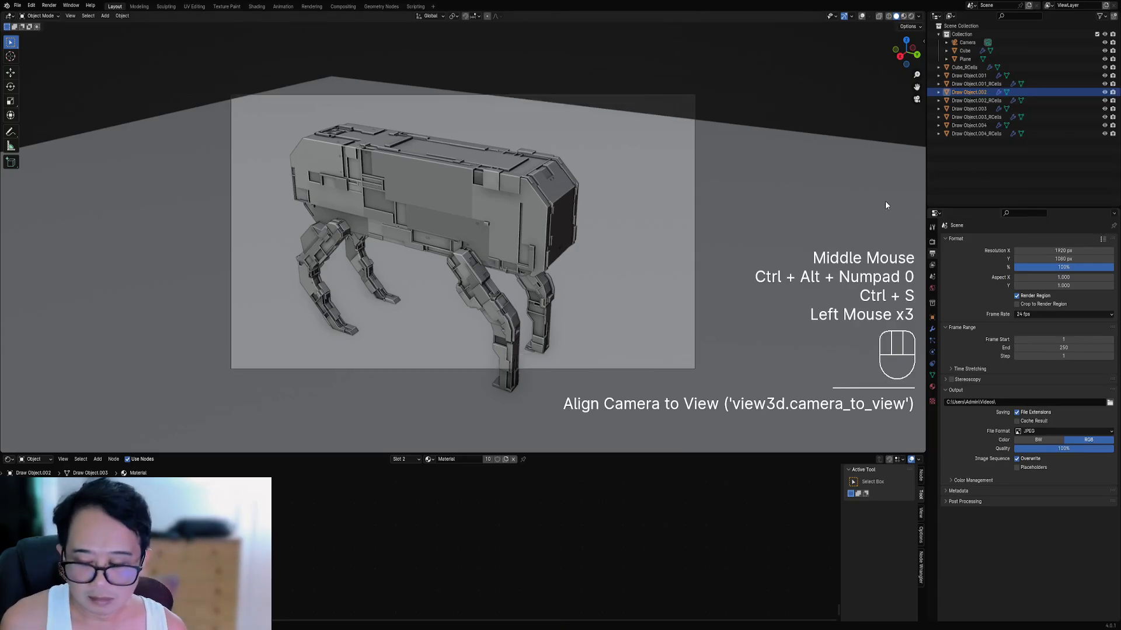
# - Enable Depth of Field and Lock Camera to View in the Track Lights camera settings, and reframe the robot within the camera
pyautogui.press('n')
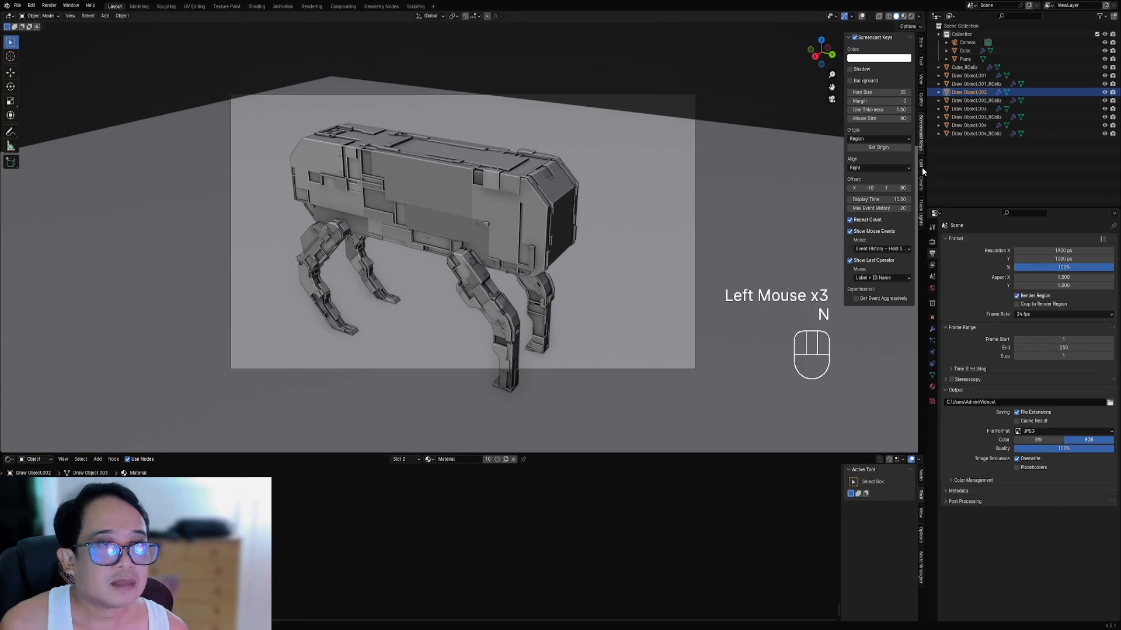
pyautogui.click(921, 213)
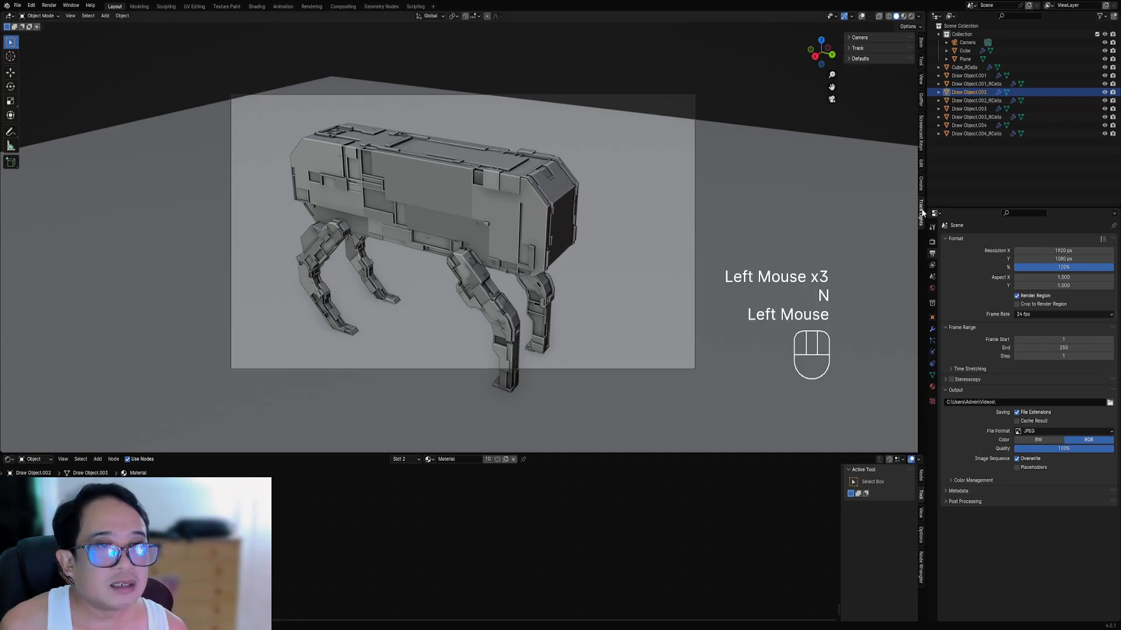
pyautogui.click(862, 38)
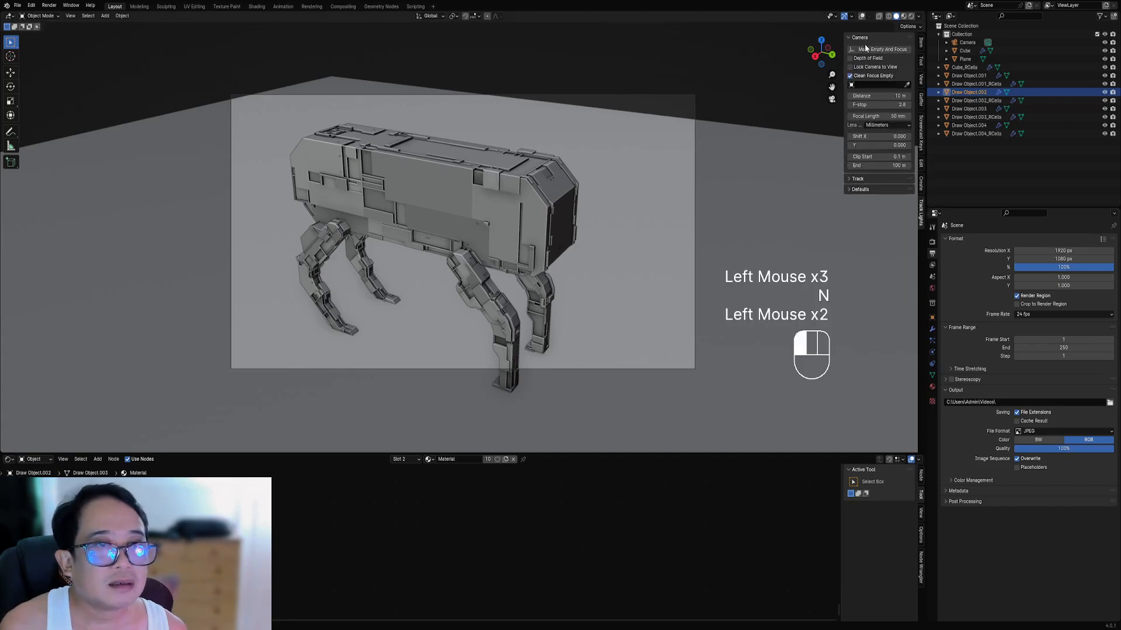
pyautogui.scroll(-1, 580, 253)
pyautogui.moveTo(600, 251); pyautogui.dragTo(615, 230, button='middle')
# - Scale up the floor plane to fill the camera frame and raise the camera's clip end distance
pyautogui.rightClick(597, 244)
pyautogui.press('s')
pyautogui.click(800, 226)
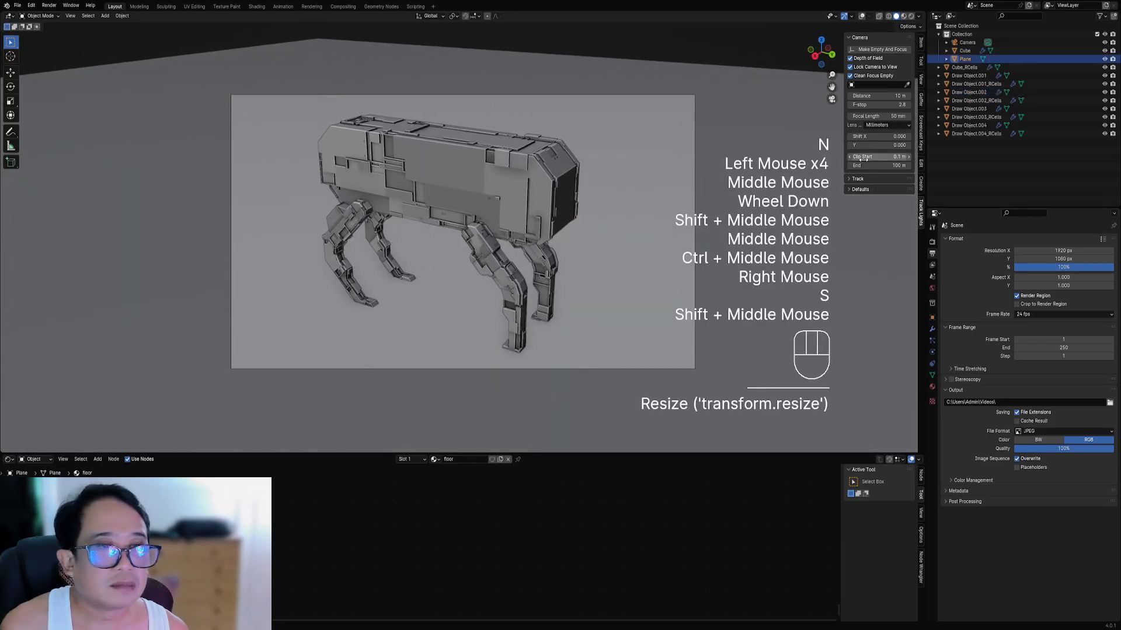
pyautogui.click(869, 165)
pyautogui.press('Return')
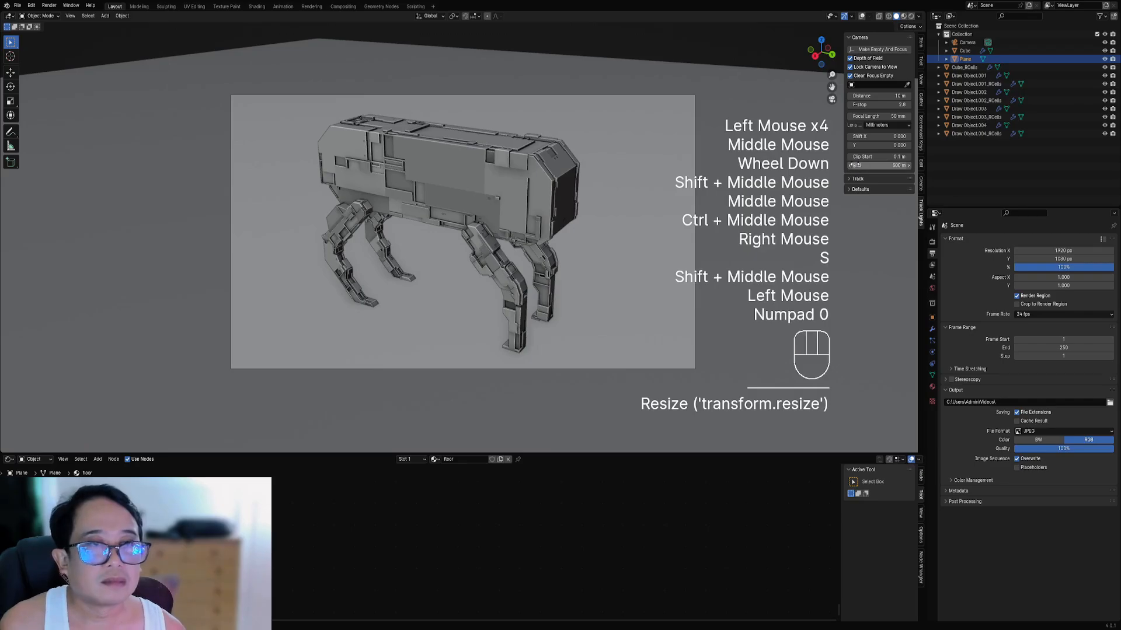
# - In rendered shading, create a focus empty for the camera on the robot and set the F-stop to 0.5
pyautogui.press('z')
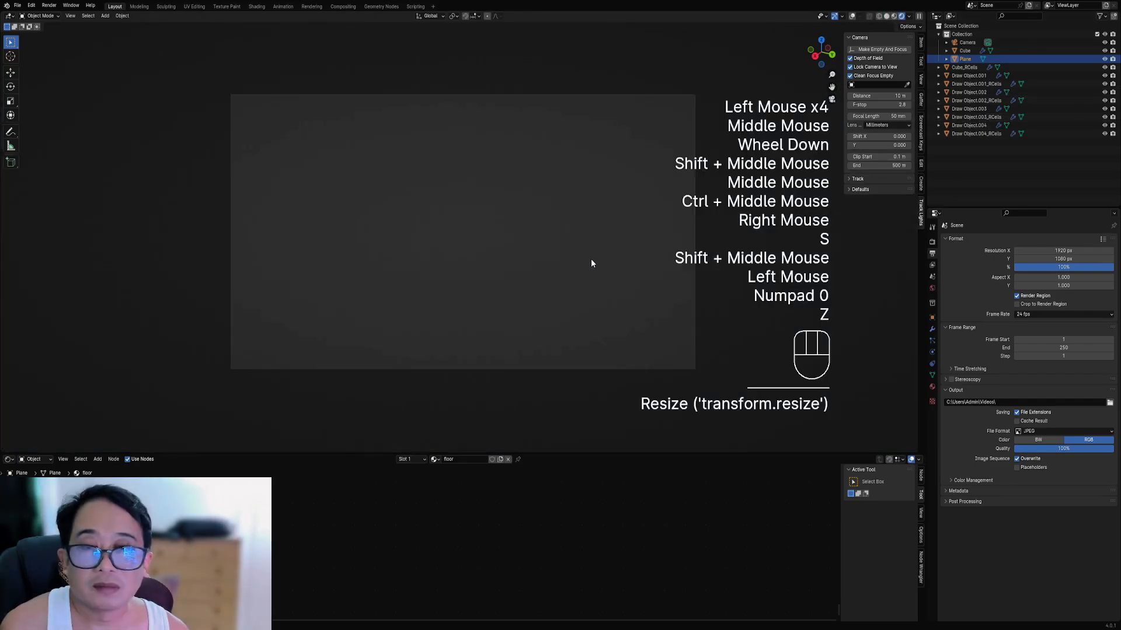
pyautogui.moveTo(587, 258); pyautogui.dragTo(581, 260, button='middle')
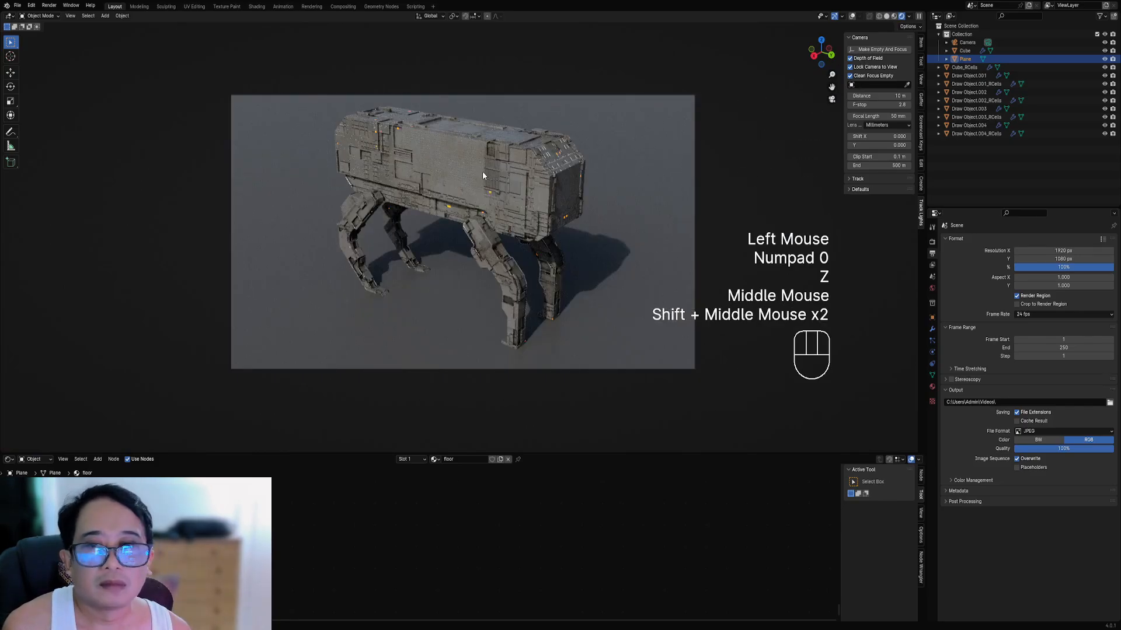
pyautogui.click(882, 49)
pyautogui.click(883, 113)
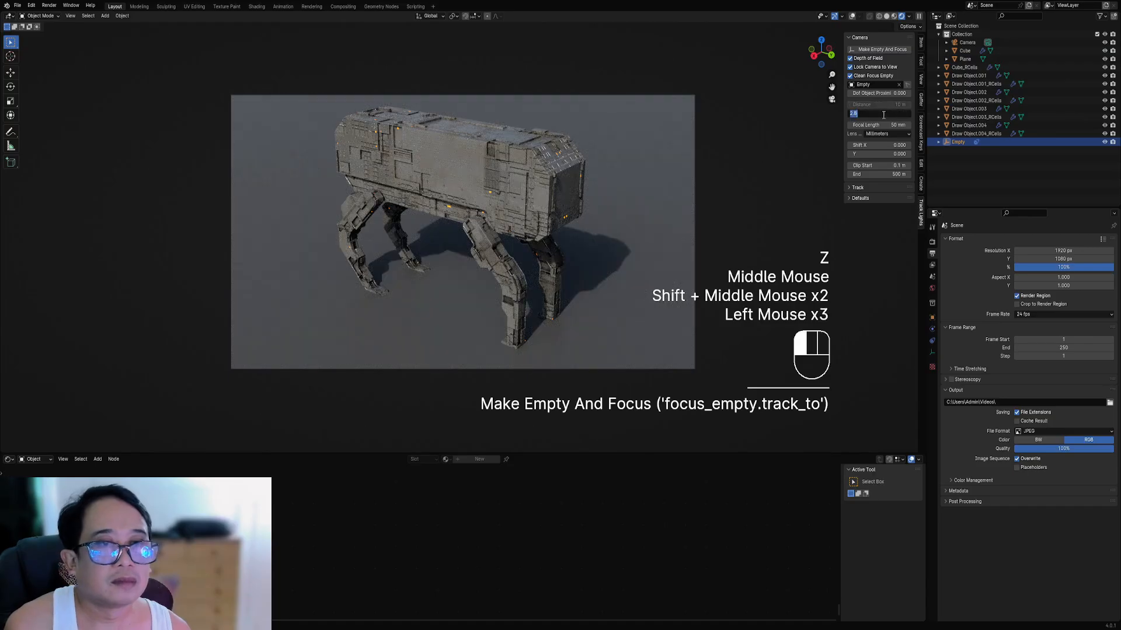
pyautogui.write('.5')
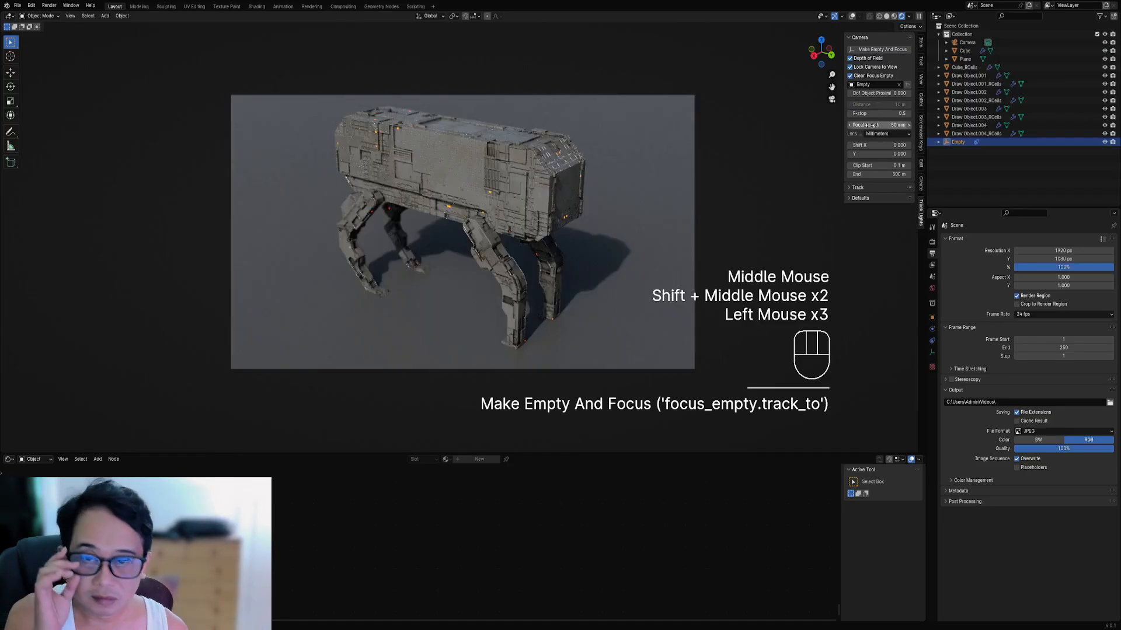
pyautogui.press('Return')
# - Rotate the Kloofendal 38d Partly Cloudy HDRI to about 26 and adjust the camera angle around the robot
pyautogui.click(932, 288)
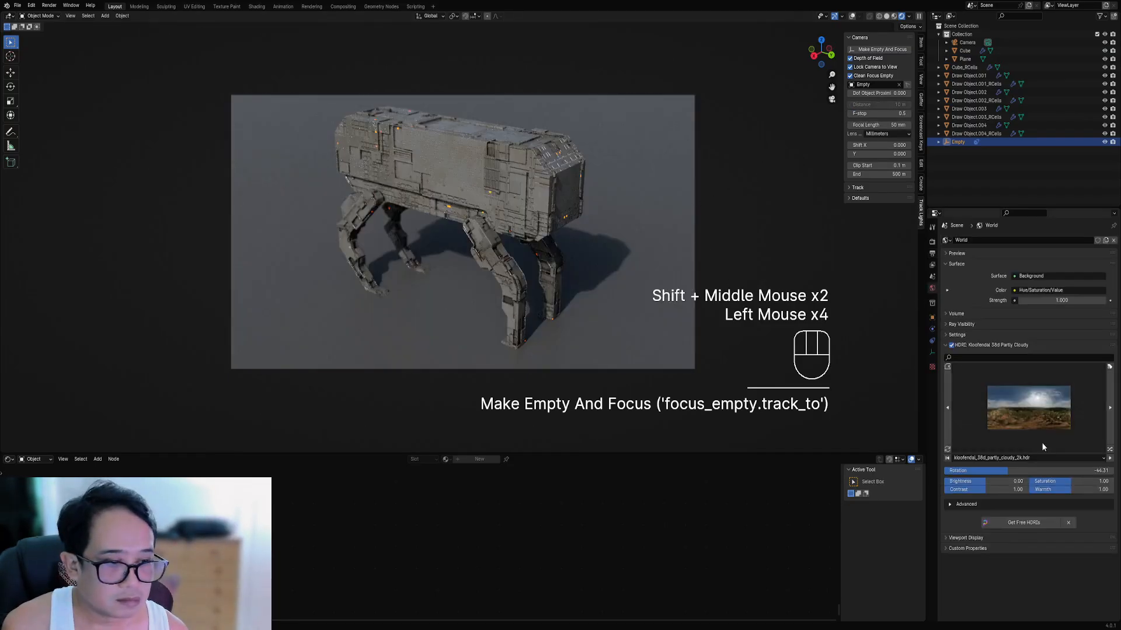
pyautogui.moveTo(1021, 469)
pyautogui.mouseDown()
pyautogui.moveTo(1077, 470)
pyautogui.moveTo(1040, 471)
pyautogui.mouseUp()
pyautogui.moveTo(559, 285)
pyautogui.keyDown('shift'); pyautogui.mouseDown(button='middle')
pyautogui.moveTo(531, 274)
pyautogui.moveTo(533, 284)
pyautogui.moveTo(575, 283)
pyautogui.mouseUp(button='middle'); pyautogui.keyUp('shift')
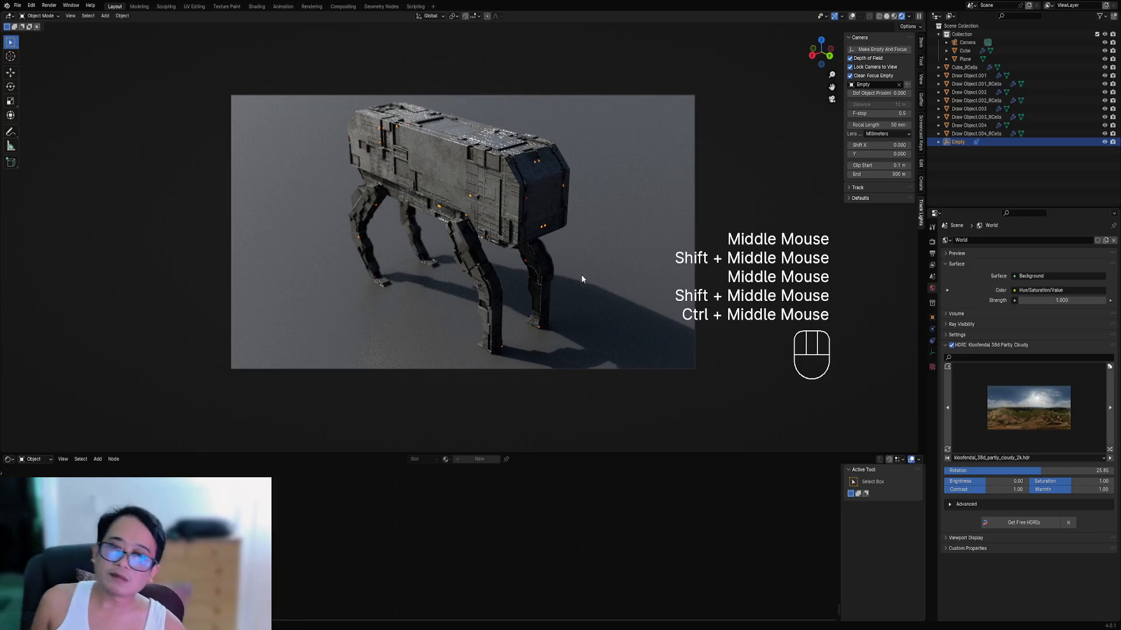
pyautogui.moveTo(541, 292)
pyautogui.mouseDown(button='middle')
pyautogui.moveTo(533, 281)
pyautogui.moveTo(576, 283)
pyautogui.moveTo(555, 286)
pyautogui.mouseUp(button='middle')
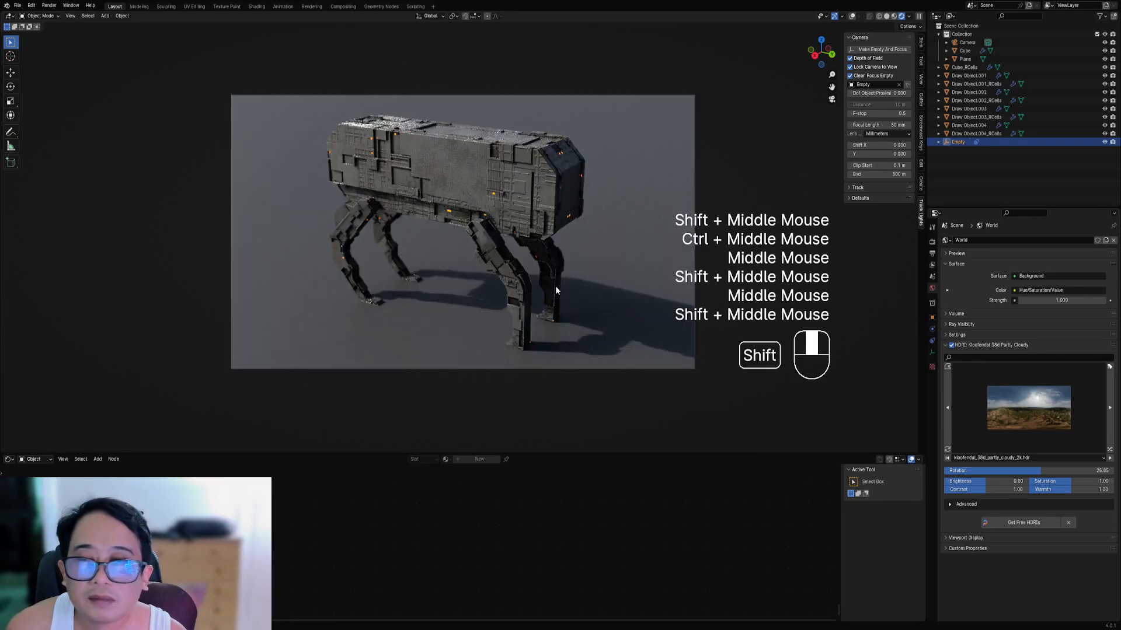
# - Replace the world HDRI with Abandoned Greenhouse, set its rotation to about 100, and slightly adjust the camera framing
pyautogui.click(1032, 423)
pyautogui.click(1027, 409)
pyautogui.click(843, 476)
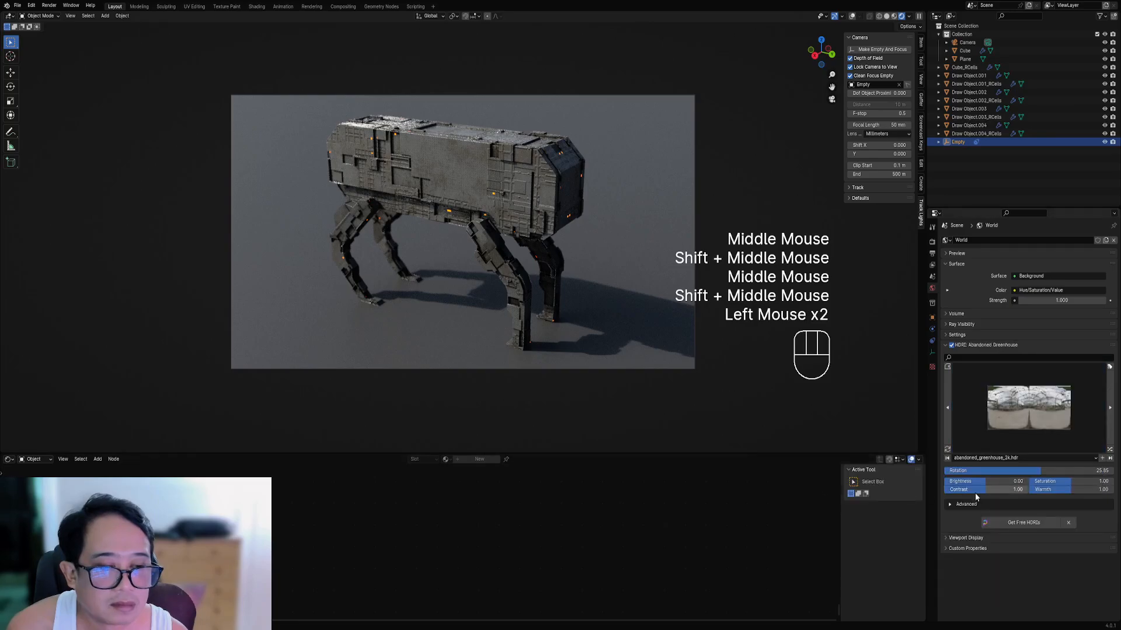
pyautogui.moveTo(1032, 472); pyautogui.dragTo(1076, 472)
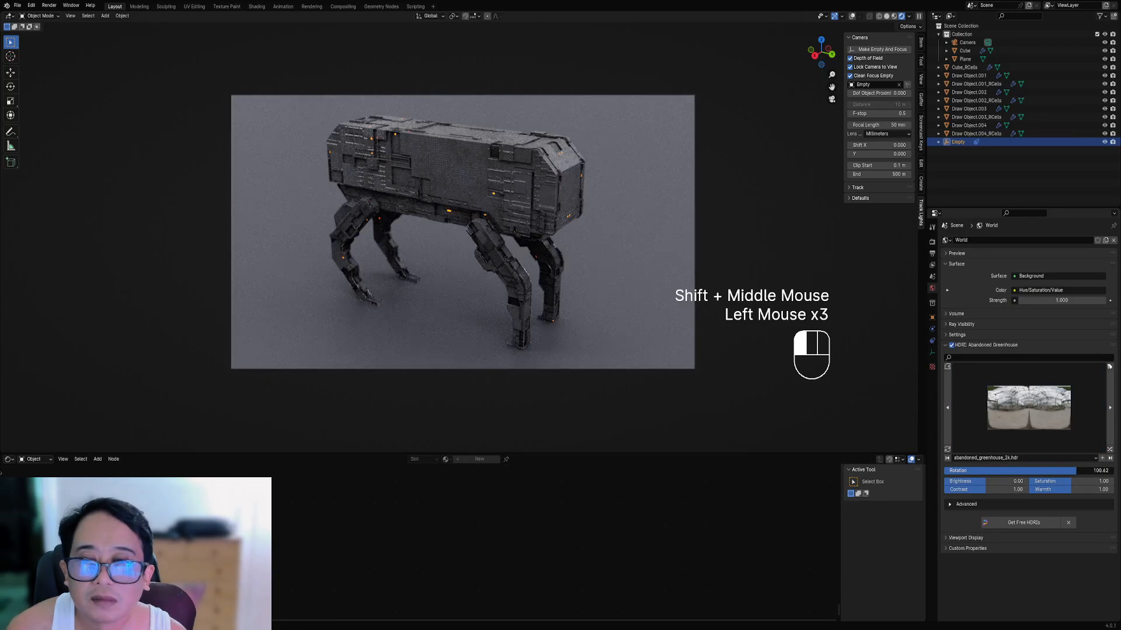
pyautogui.moveTo(590, 259); pyautogui.dragTo(584, 260, button='middle')
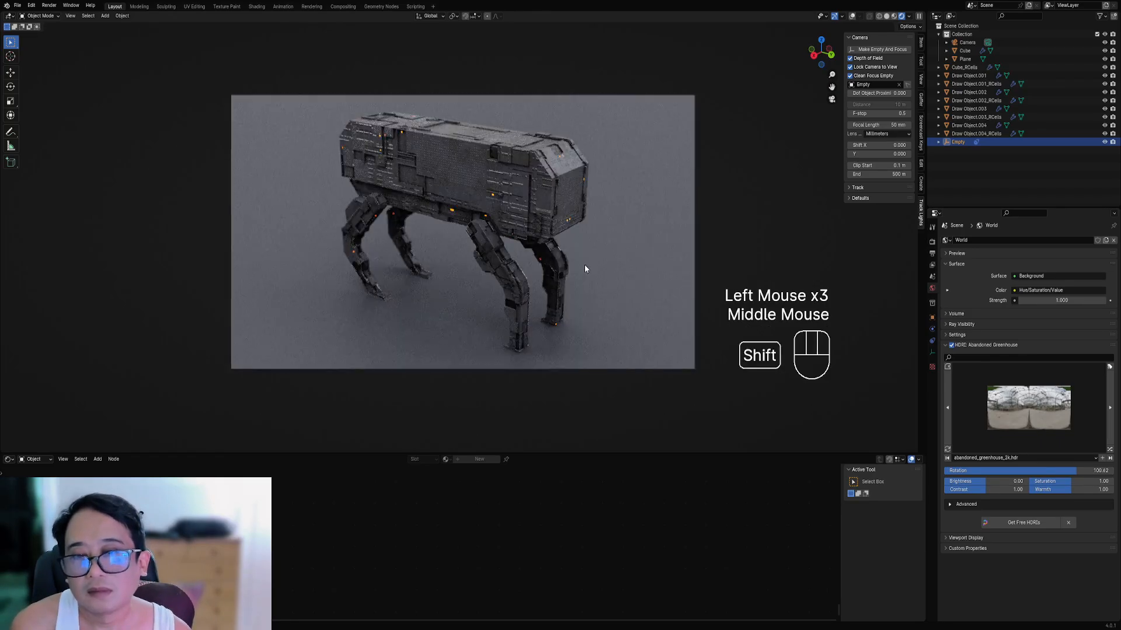
# - Return to solid shading, turn the shader editor into the Compositor with all nodes framed, and save the file
pyautogui.press('z')
pyautogui.hotkey('ctrl', 's')
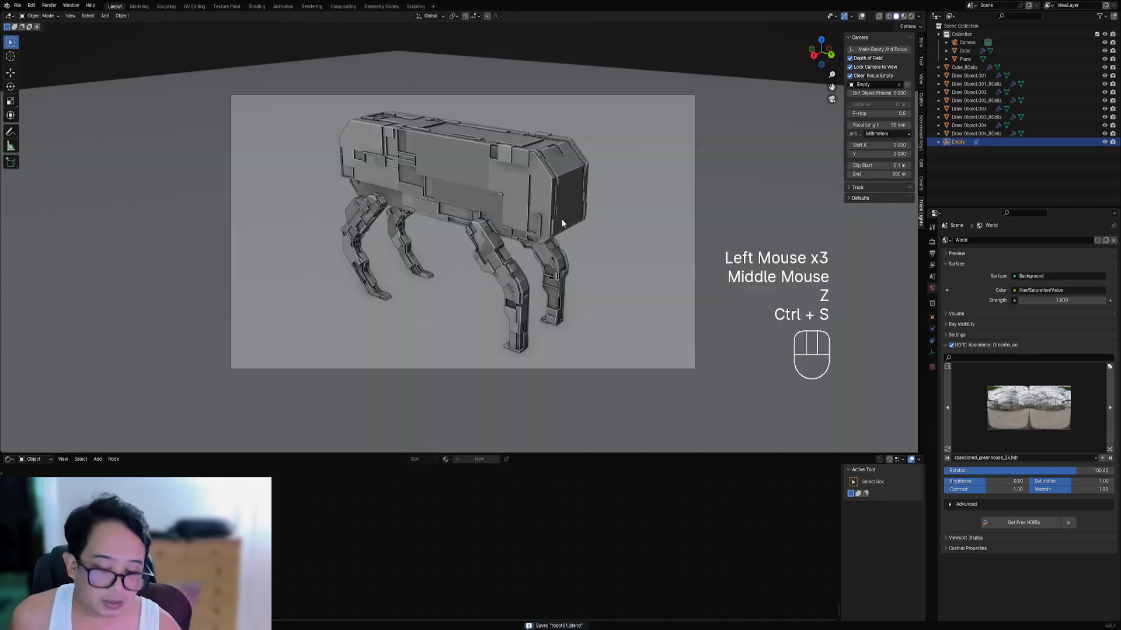
pyautogui.click(8, 459)
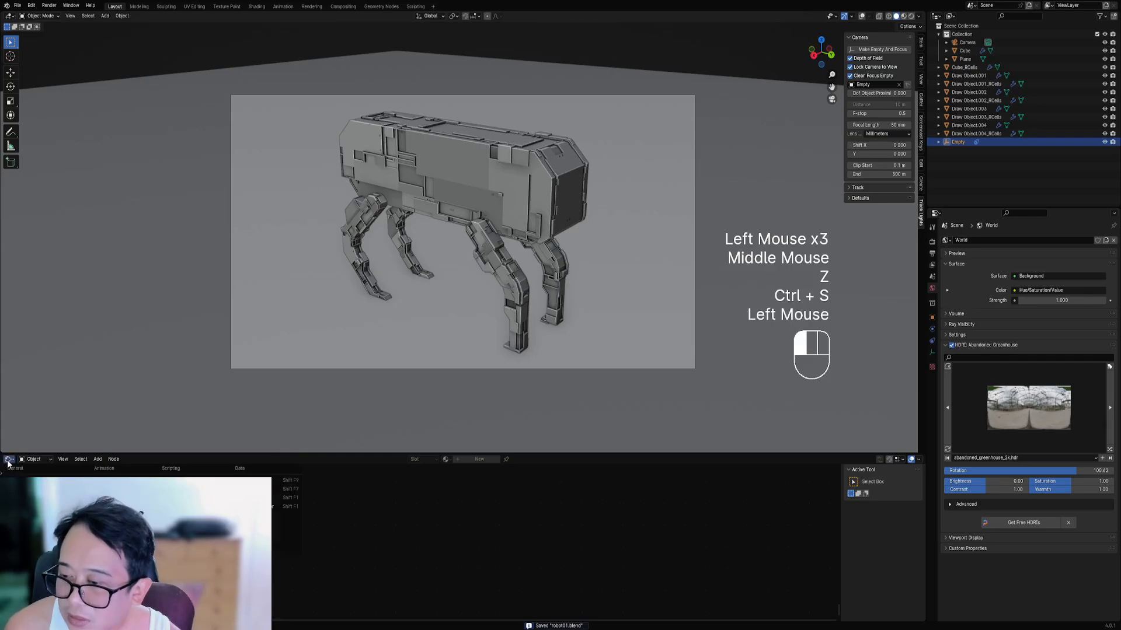
pyautogui.click(30, 514)
pyautogui.click(104, 459)
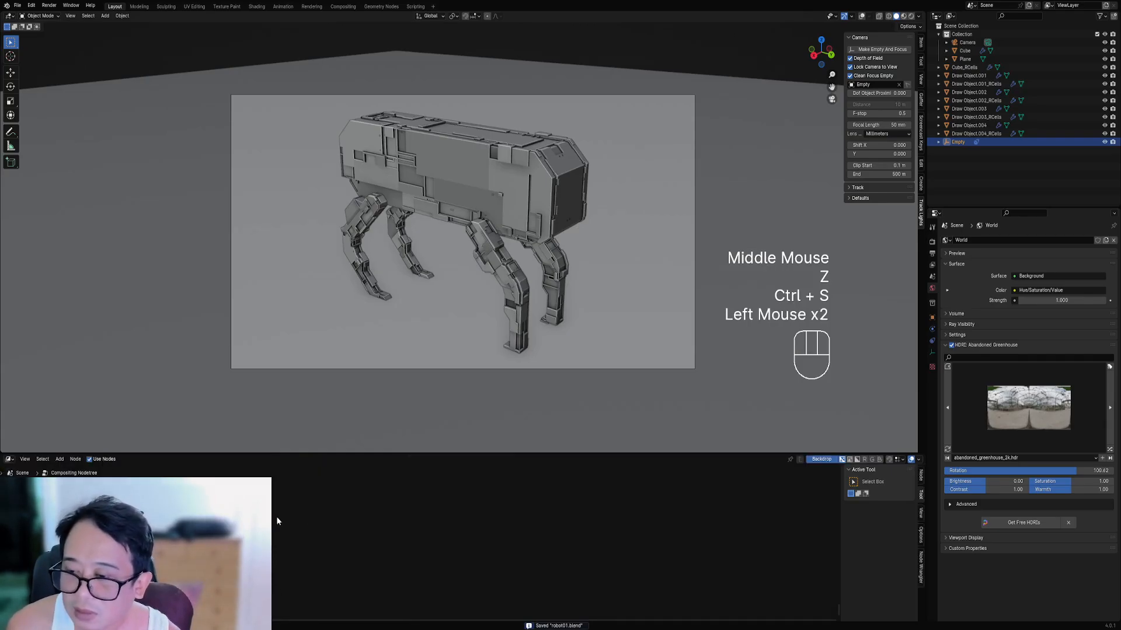
pyautogui.press('a')
pyautogui.press('KP_Decimal')
pyautogui.hotkey('ctrl', 's')
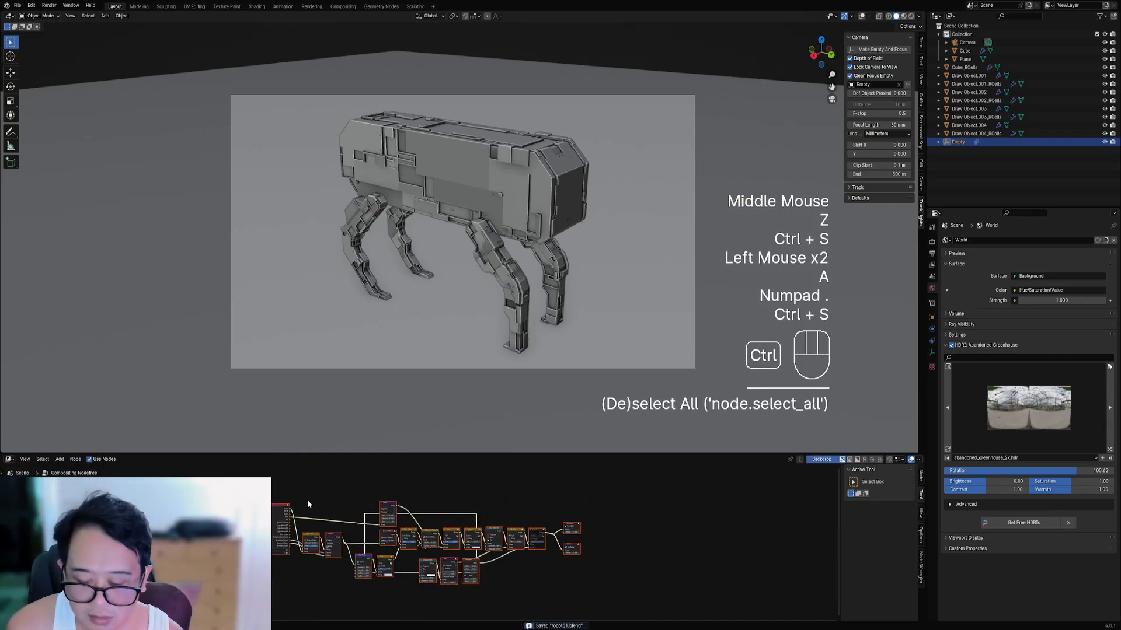
# - Render the image, then maximize the Compositor and bring its node tree into close view over the rendered backdrop
pyautogui.press('F12')
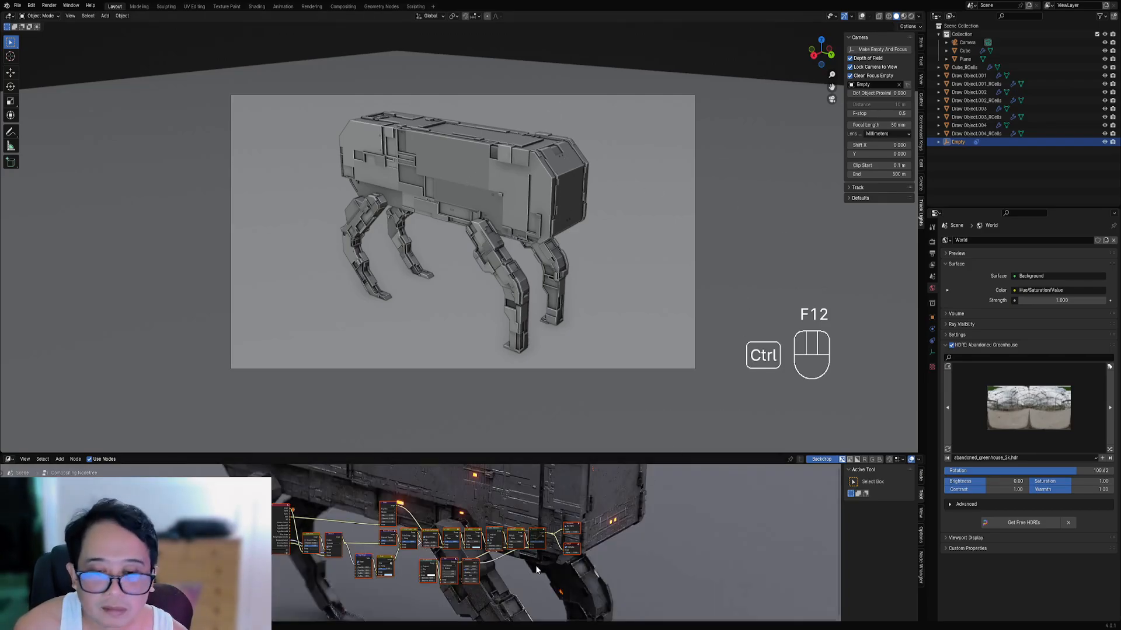
pyautogui.hotkey('ctrl', 'space')
pyautogui.scroll(4, 491, 418)
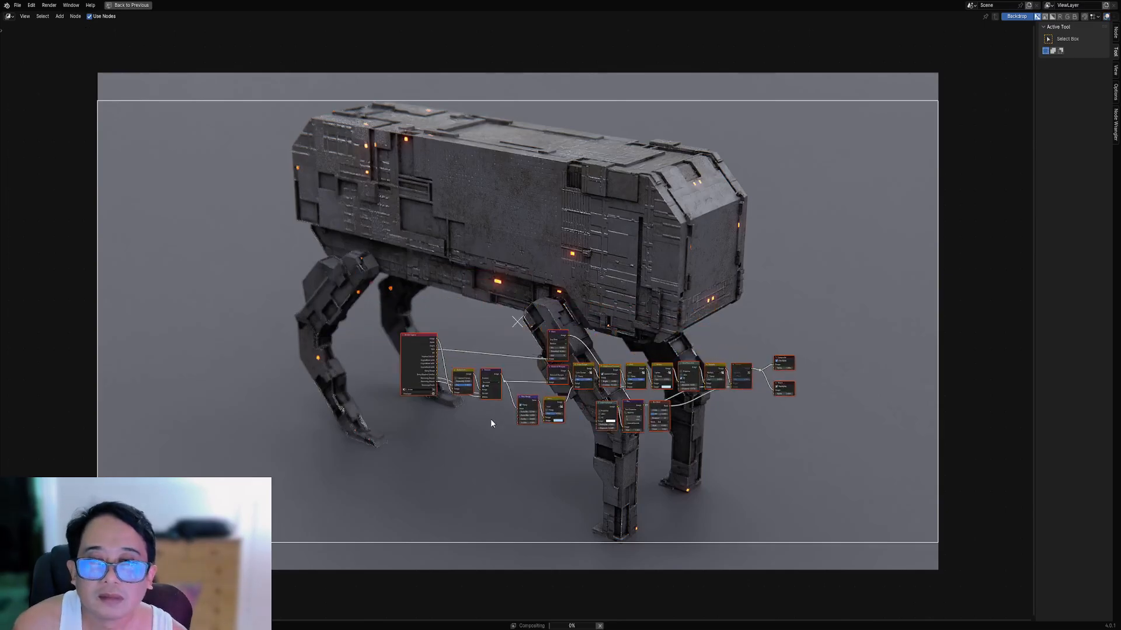
pyautogui.scroll(1, 588, 482)
pyautogui.moveTo(589, 481); pyautogui.dragTo(500, 430, button='middle')
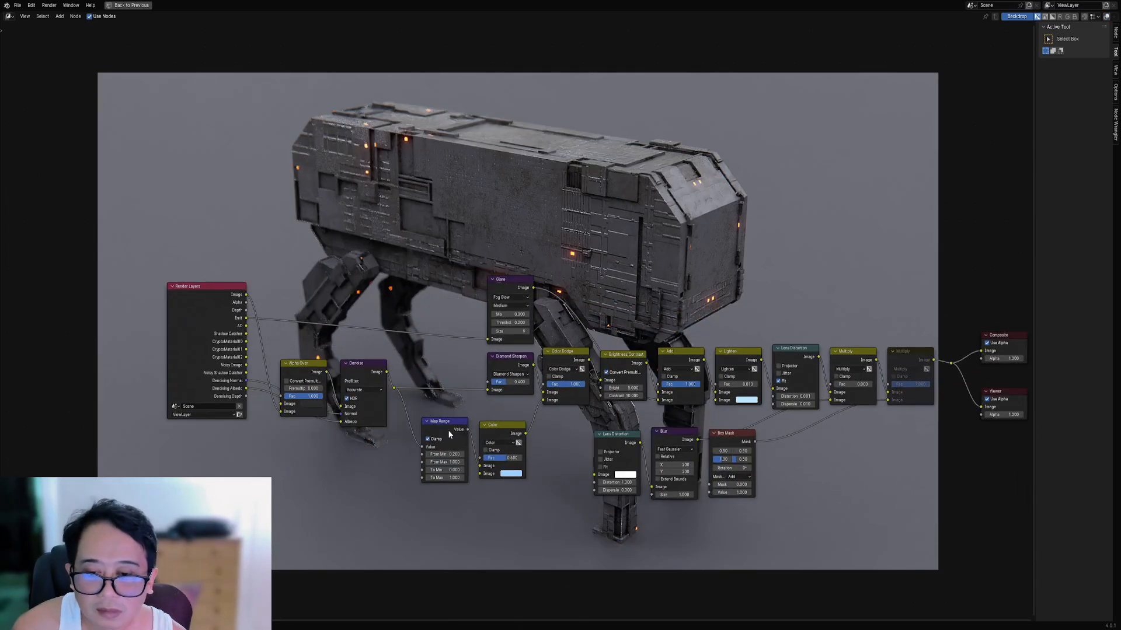
# - Preview the Map Range node over the backdrop, set its From Min to 0.1, and restore the final composite to the viewer
pyautogui.keyDown('ctrl'); pyautogui.keyDown('shift'); pyautogui.click(447, 428); pyautogui.keyUp('shift'); pyautogui.keyUp('ctrl')
pyautogui.moveTo(588, 341); pyautogui.dragTo(541, 372, button='middle')
pyautogui.click(390, 484)
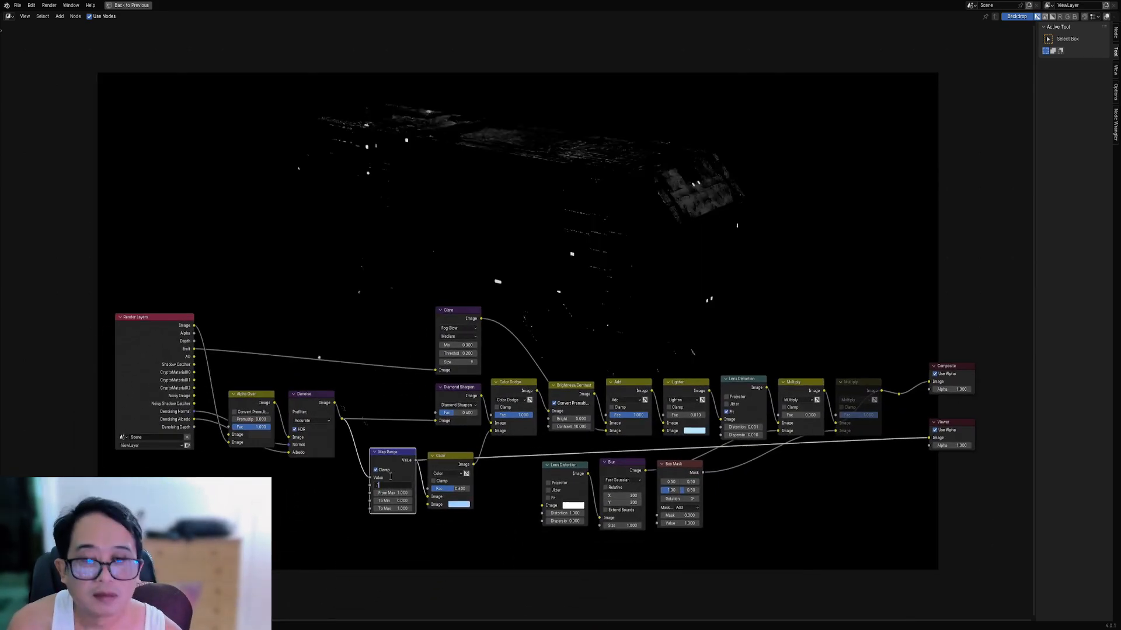
pyautogui.write('.1')
pyautogui.press('Return')
pyautogui.moveTo(666, 449); pyautogui.dragTo(586, 482, button='middle')
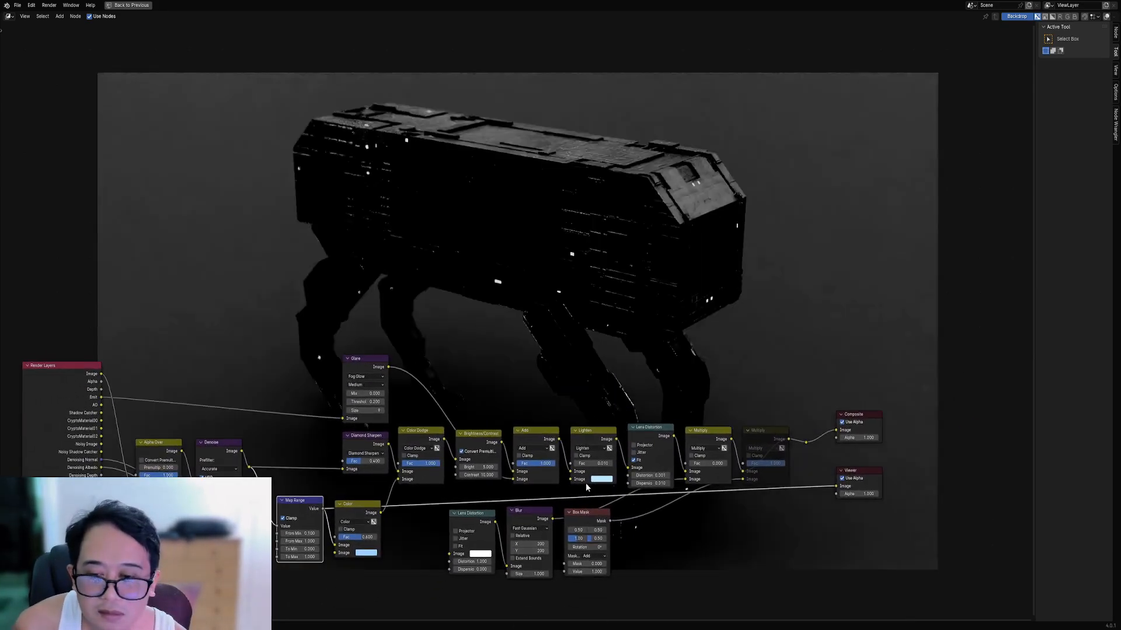
pyautogui.keyDown('ctrl'); pyautogui.keyDown('shift'); pyautogui.click(807, 444); pyautogui.keyUp('shift'); pyautogui.keyUp('ctrl')
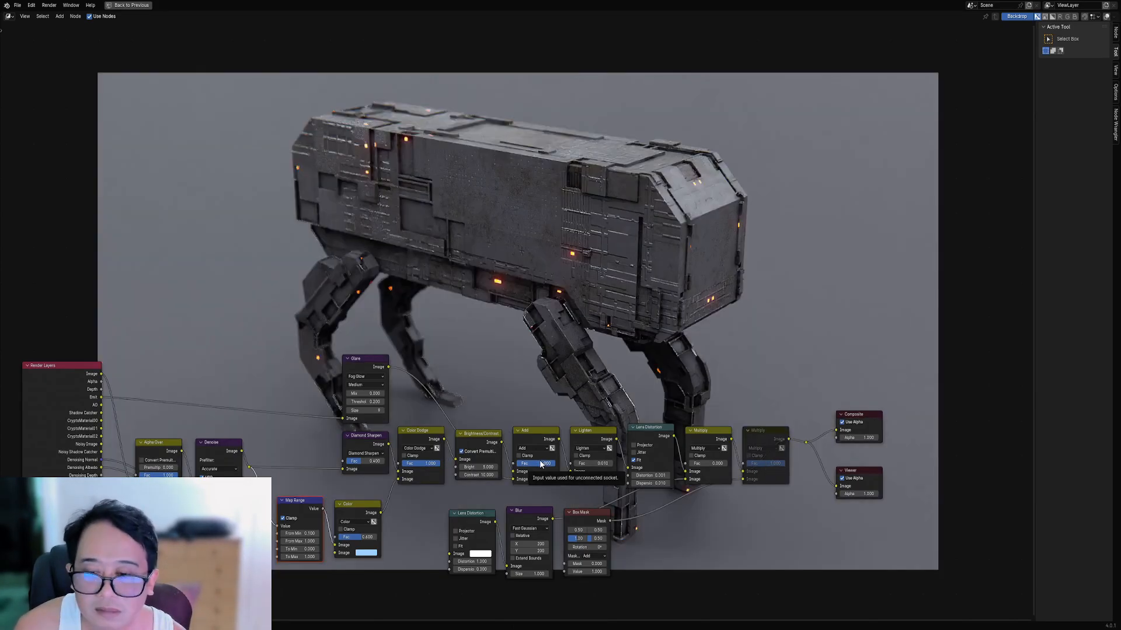
# - Duplicate the Color Dodge node into the link after Diamond Sharpen and feed it from the Color mix node
pyautogui.click(413, 432)
pyautogui.hotkey('shift', 'd')
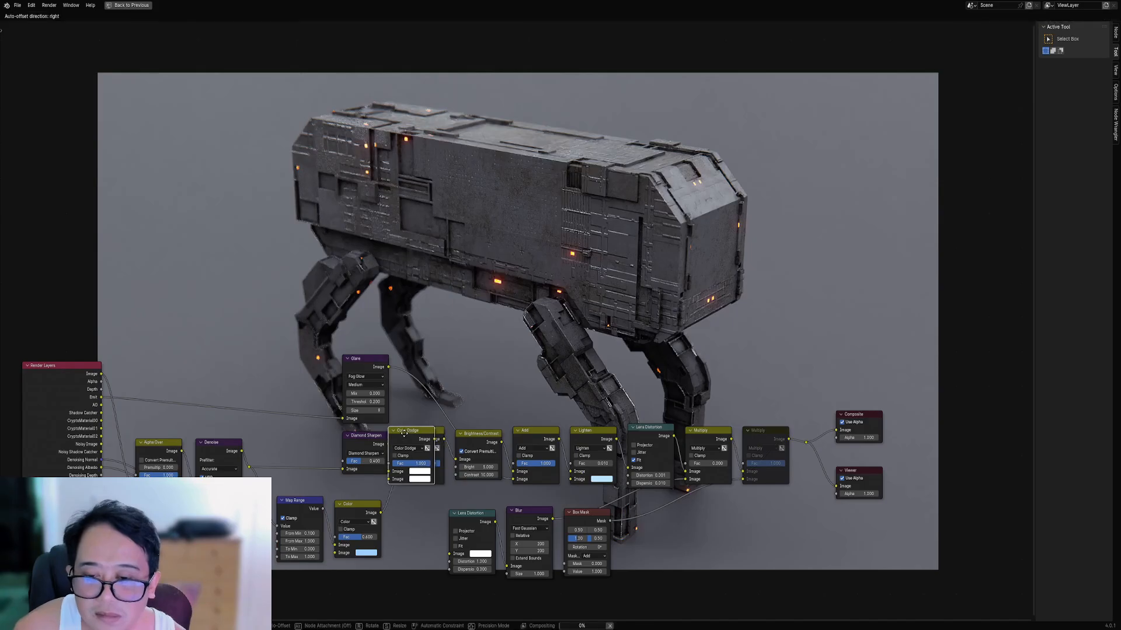
pyautogui.click(403, 433)
pyautogui.scroll(1, 381, 501)
pyautogui.moveTo(370, 528); pyautogui.dragTo(407, 492)
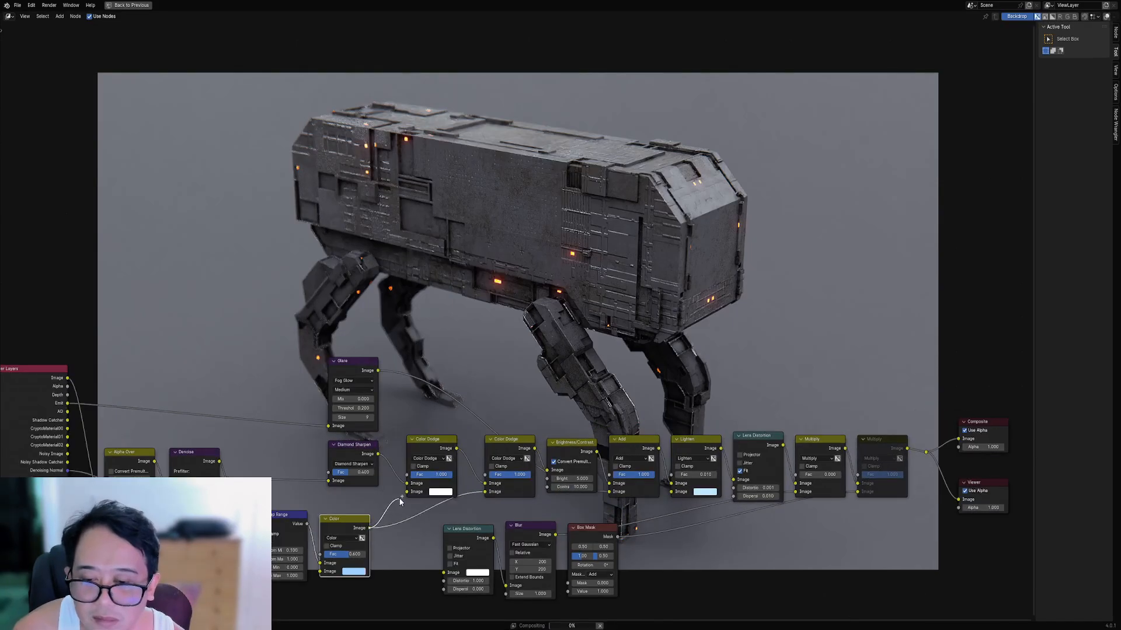
# - Change the duplicated mix node's blending mode to Add and set its factor to 0.5
pyautogui.click(429, 458)
pyautogui.click(430, 462)
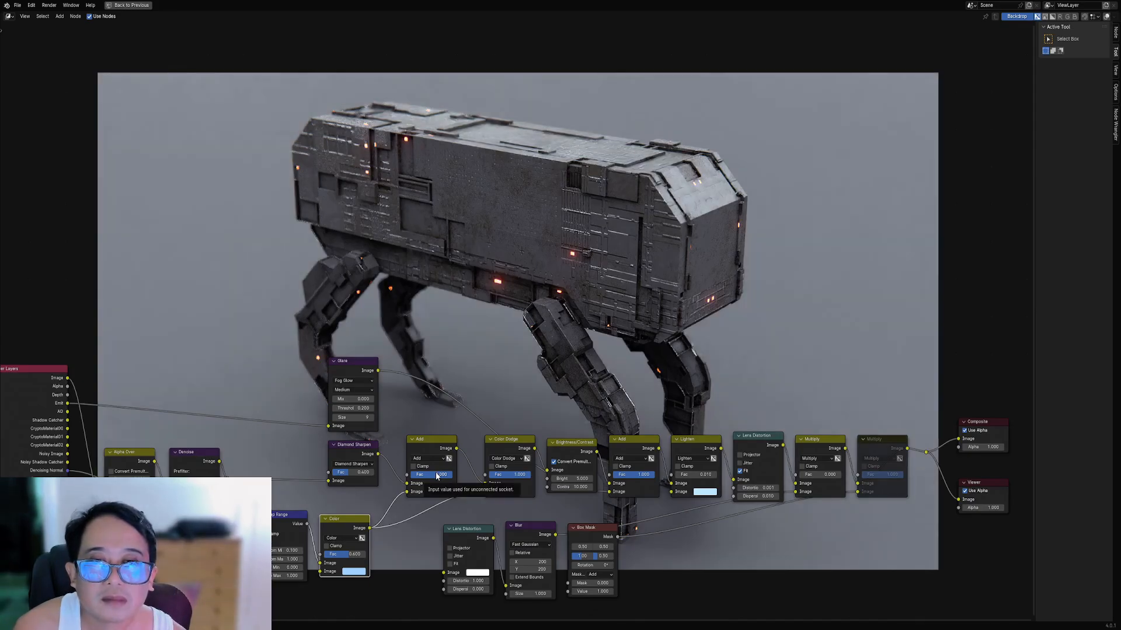
pyautogui.click(435, 473)
pyautogui.write('0.5')
pyautogui.press('Return')
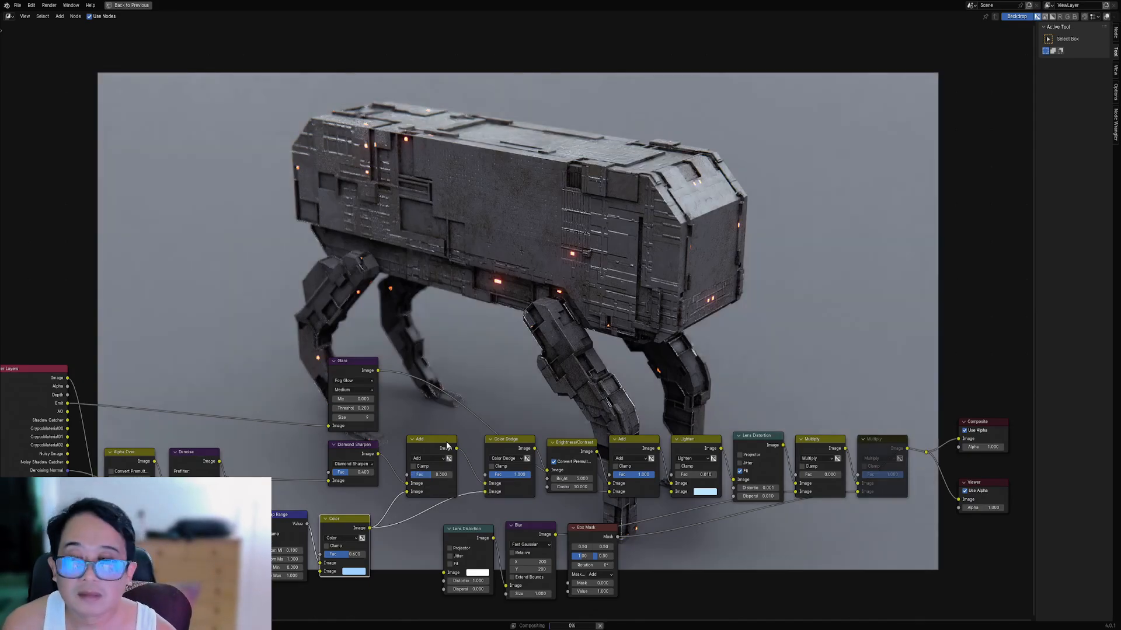
# - Change the Lighten node's blending mode to Linear Light, inspect the full composite, and save the file from the restored layout
pyautogui.moveTo(692, 455); pyautogui.dragTo(635, 437, button='middle')
pyautogui.scroll(2, 635, 437)
pyautogui.click(635, 438)
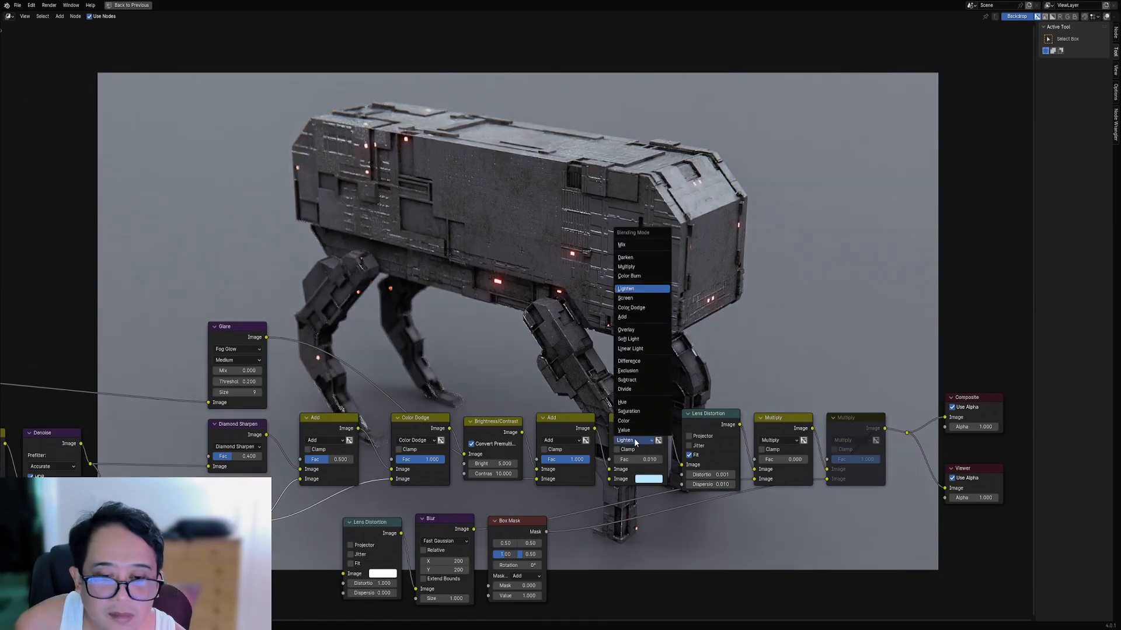
pyautogui.click(628, 349)
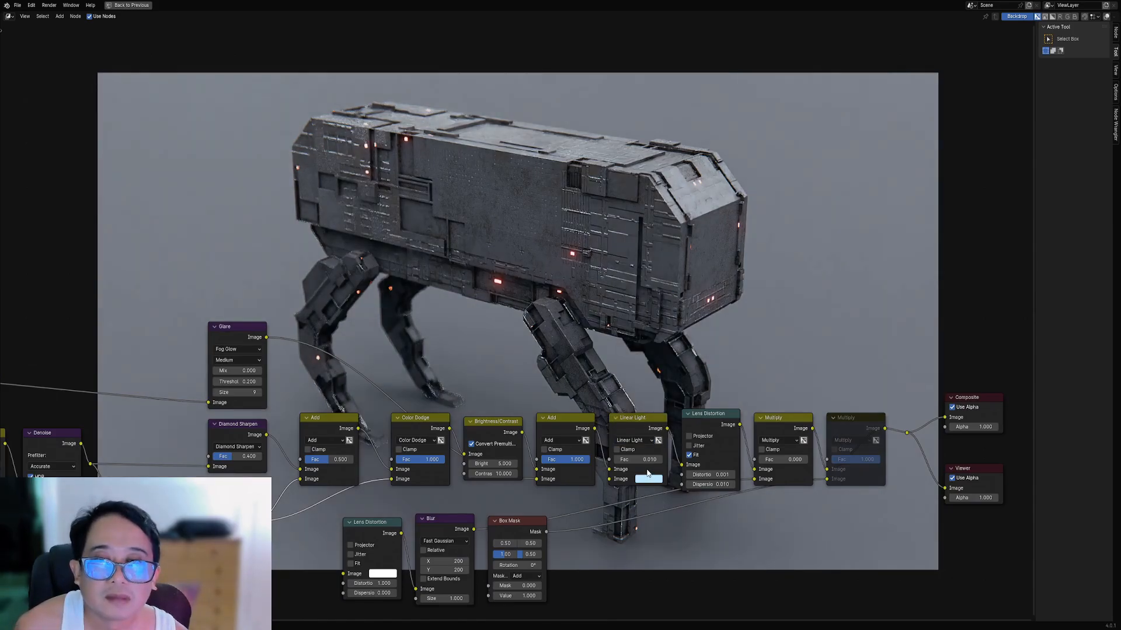
pyautogui.scroll(-2, 613, 373)
pyautogui.moveTo(614, 348); pyautogui.dragTo(701, 535, button='middle')
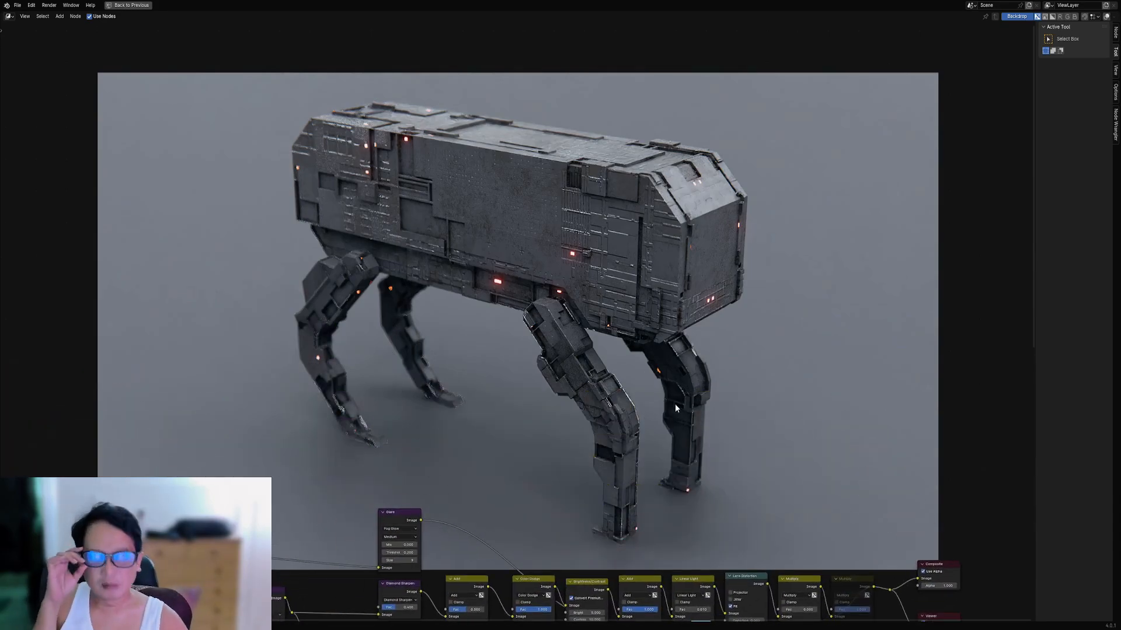
pyautogui.scroll(-1, 676, 400)
pyautogui.scroll(-1, 668, 404)
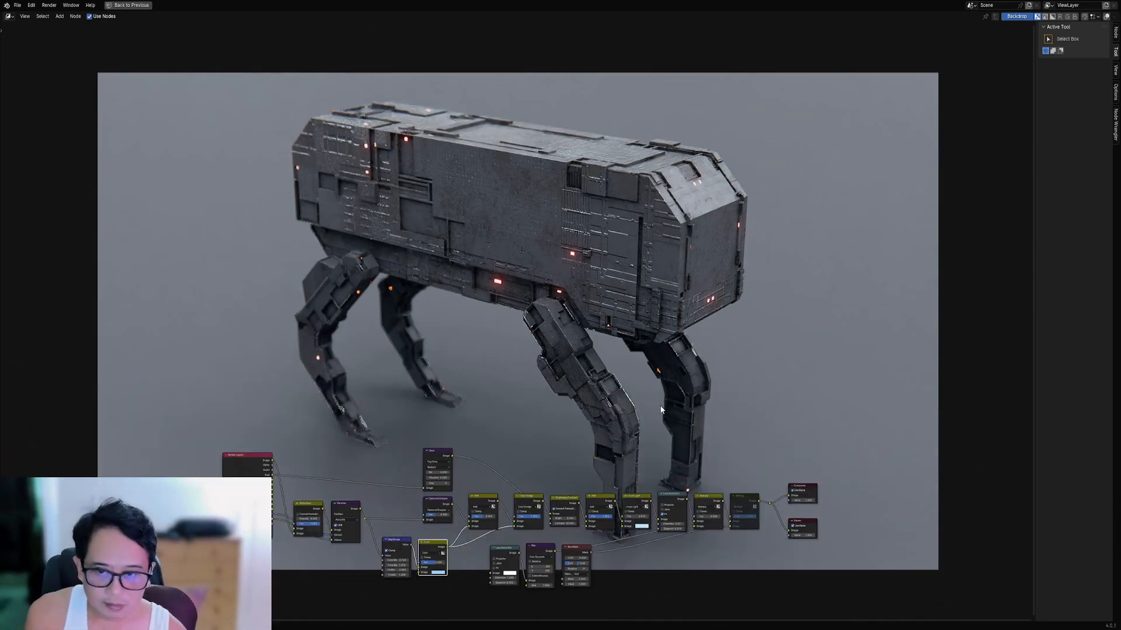
pyautogui.scroll(-1, 661, 411)
pyautogui.moveTo(617, 359); pyautogui.dragTo(510, 486, button='middle')
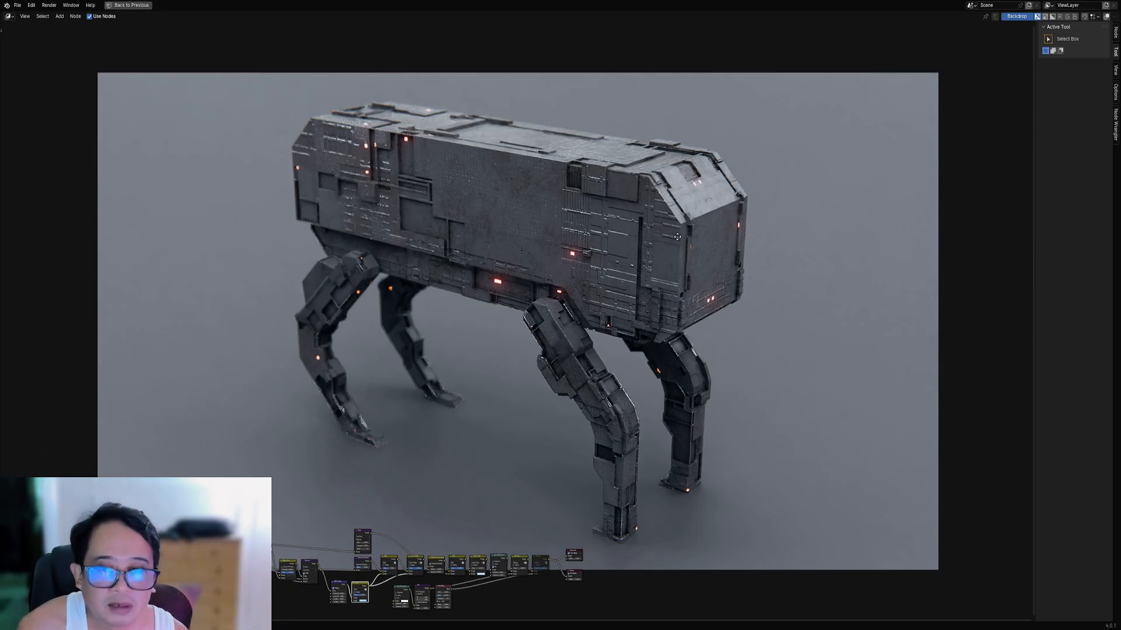
pyautogui.hotkey('ctrl', 'space')
pyautogui.hotkey('ctrl', 's')
# - In rendered shading, switch the world HDRI to Kloofendal 38d Partly Cloudy and set its rotation to about -105
pyautogui.press('z')
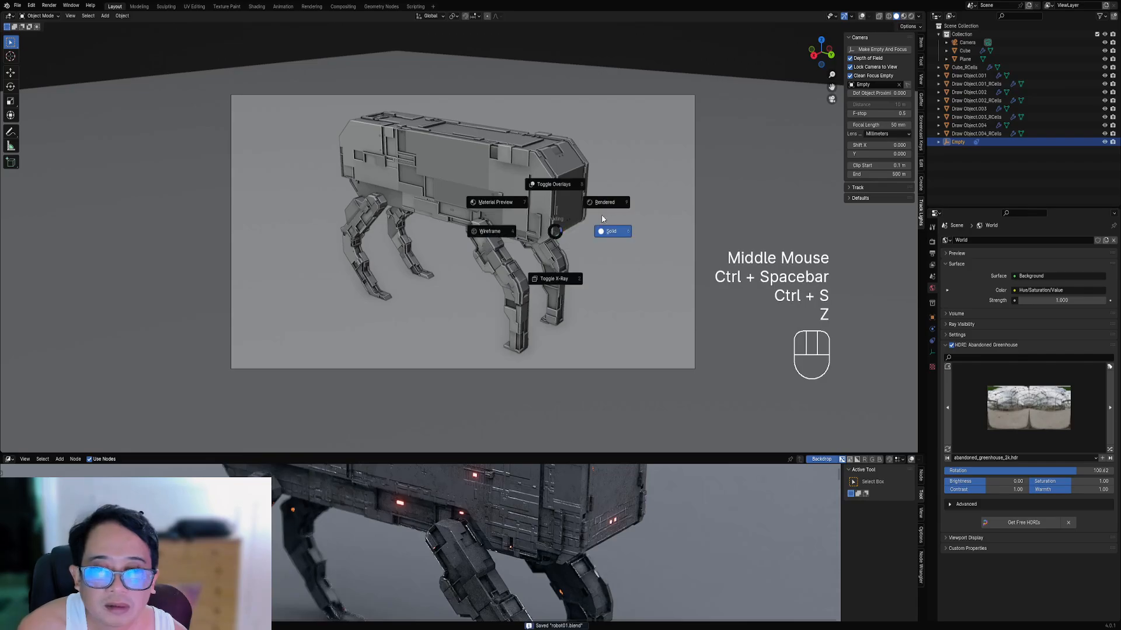
pyautogui.click(976, 372)
pyautogui.click(1044, 473)
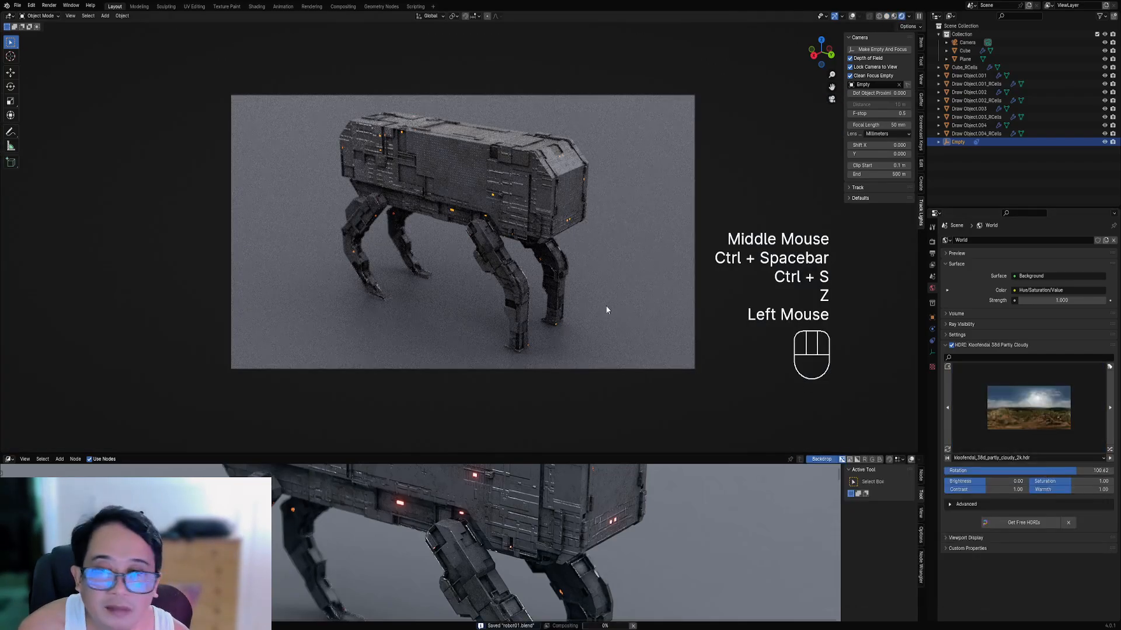
pyautogui.moveTo(1077, 471); pyautogui.dragTo(978, 470)
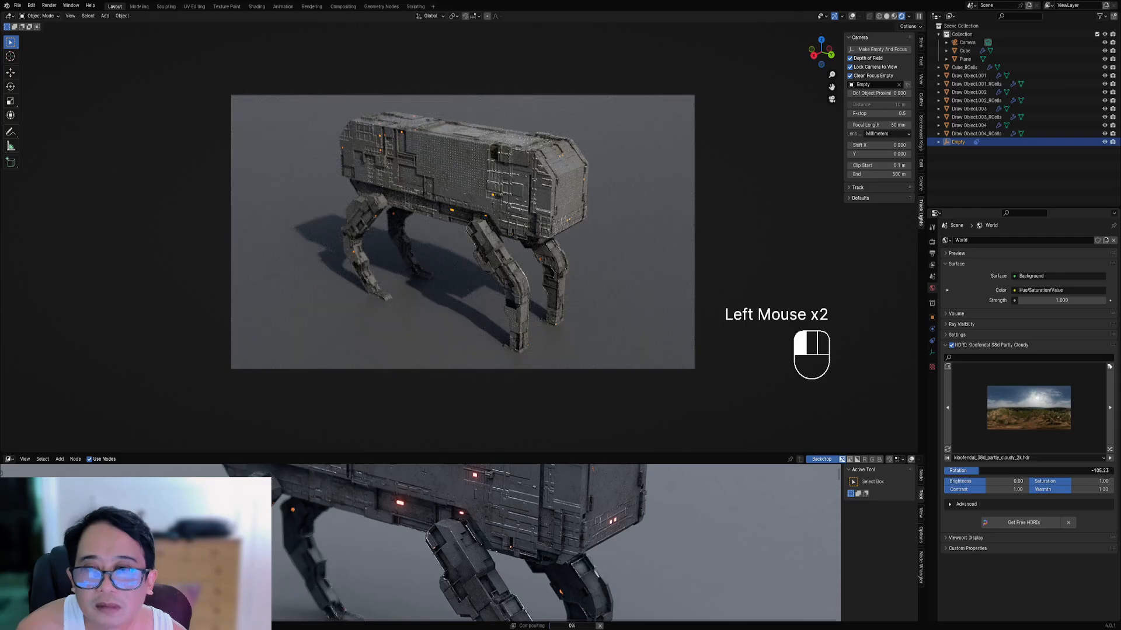
# - Return to solid shading, save the file, and render the image to inspect it in the maximized Compositor
pyautogui.press('z')
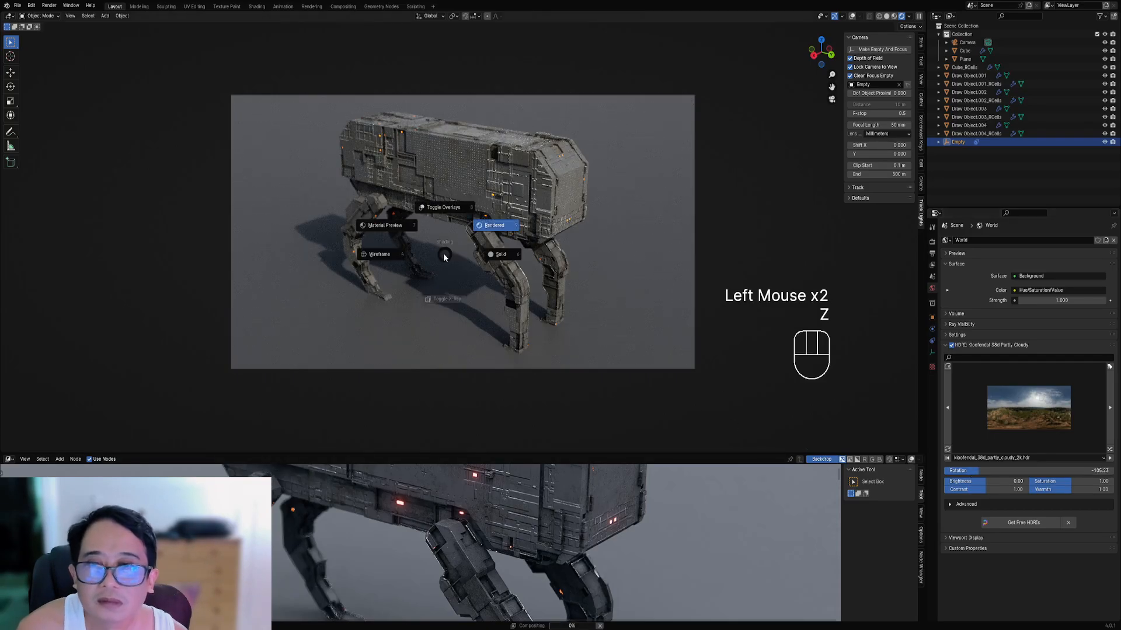
pyautogui.click(499, 251)
pyautogui.hotkey('ctrl', 's')
pyautogui.press('F12')
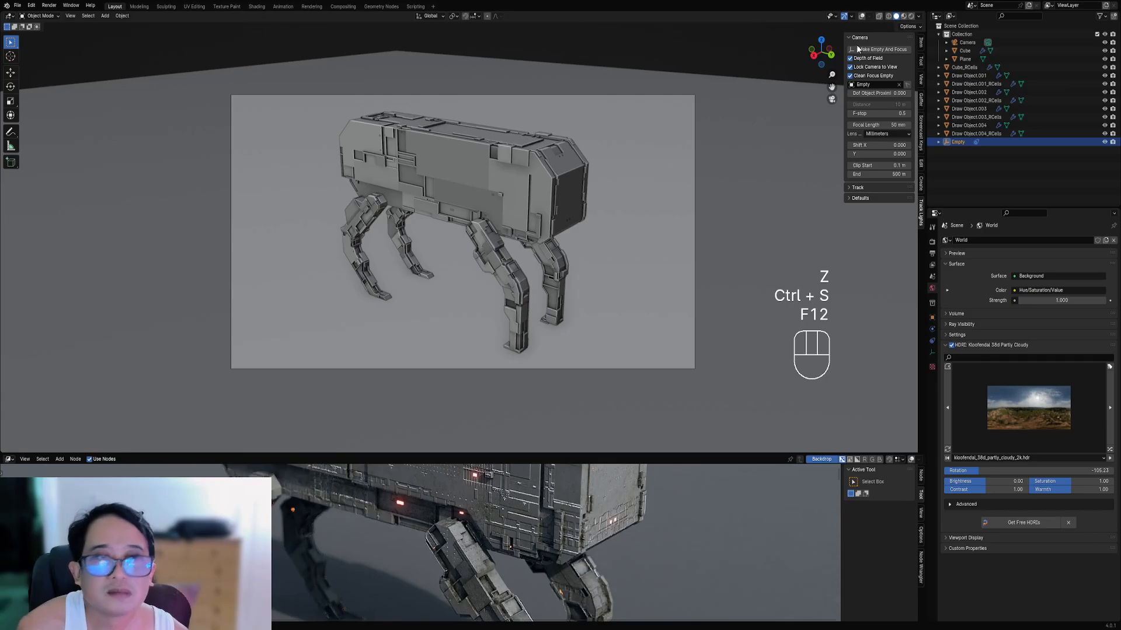
pyautogui.hotkey('ctrl', 'space')
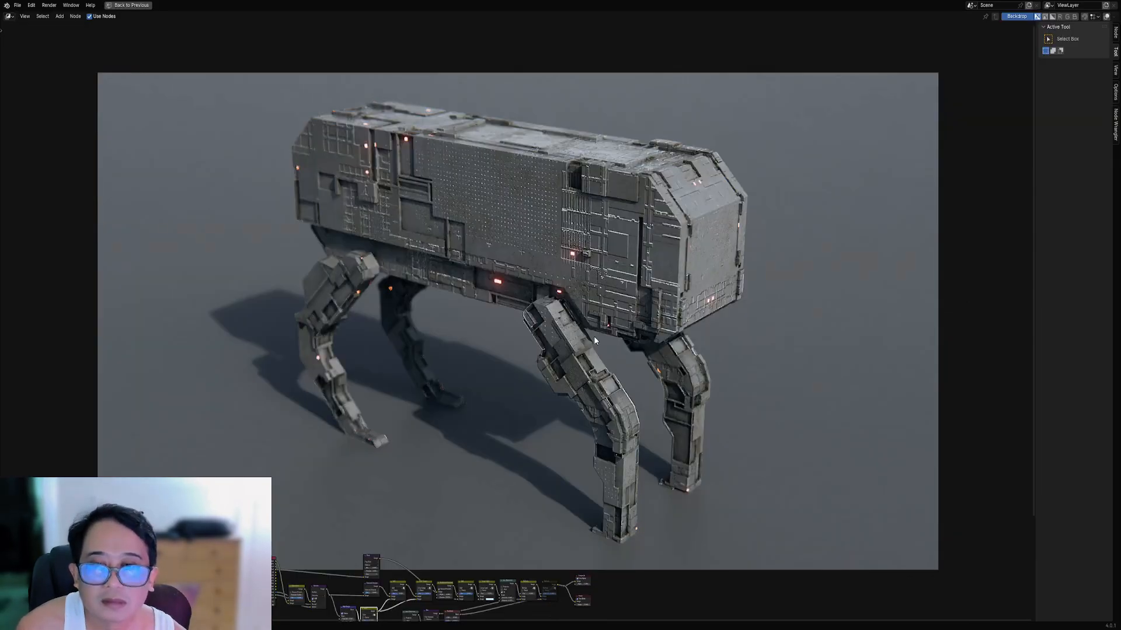
pyautogui.scroll(-4, 594, 337)
pyautogui.moveTo(594, 337); pyautogui.dragTo(664, 323, button='middle')
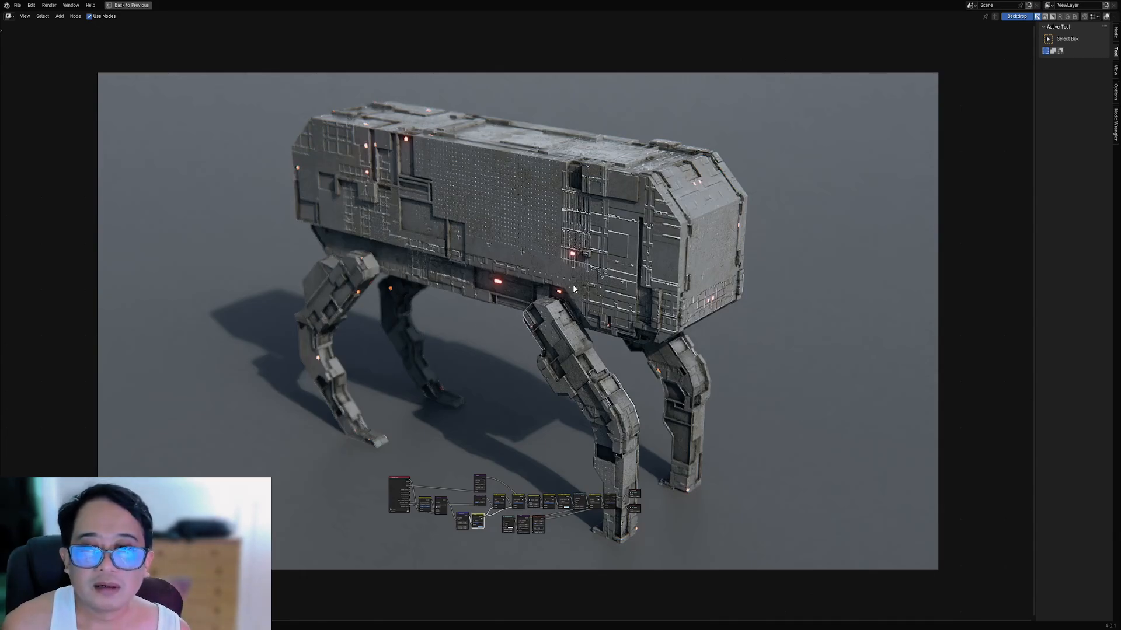
pyautogui.moveTo(569, 281); pyautogui.dragTo(563, 287, button='middle')
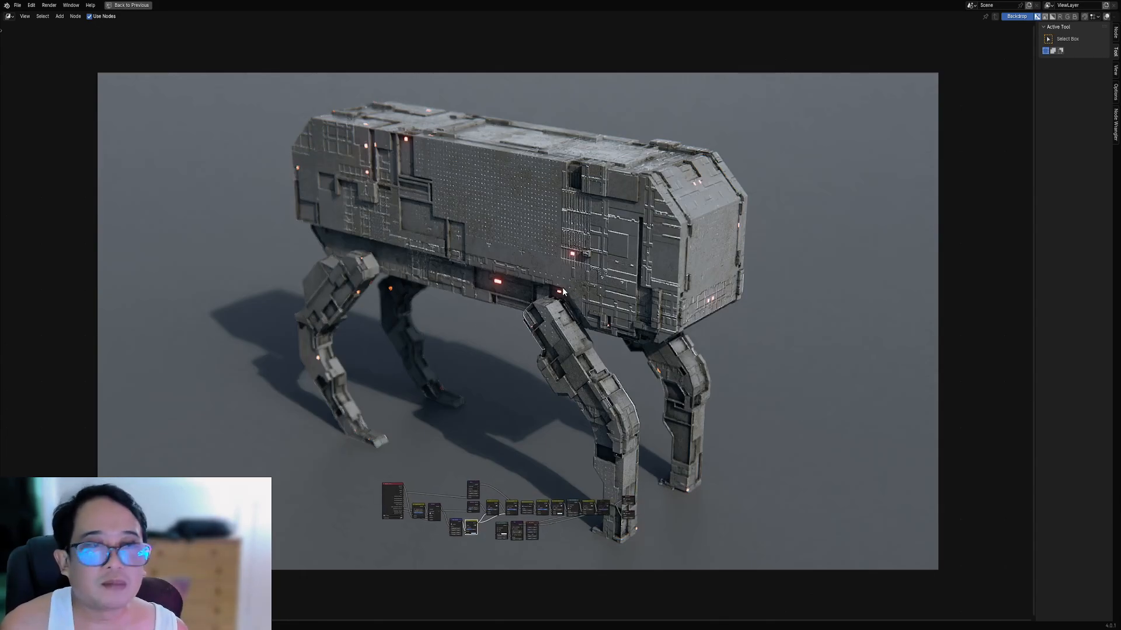
# - Restore the layout with rendered shading, lower the camera to look up at the robot, and set the focal length to 100 mm
pyautogui.hotkey('ctrl', 'space')
pyautogui.press('z')
pyautogui.click(598, 255)
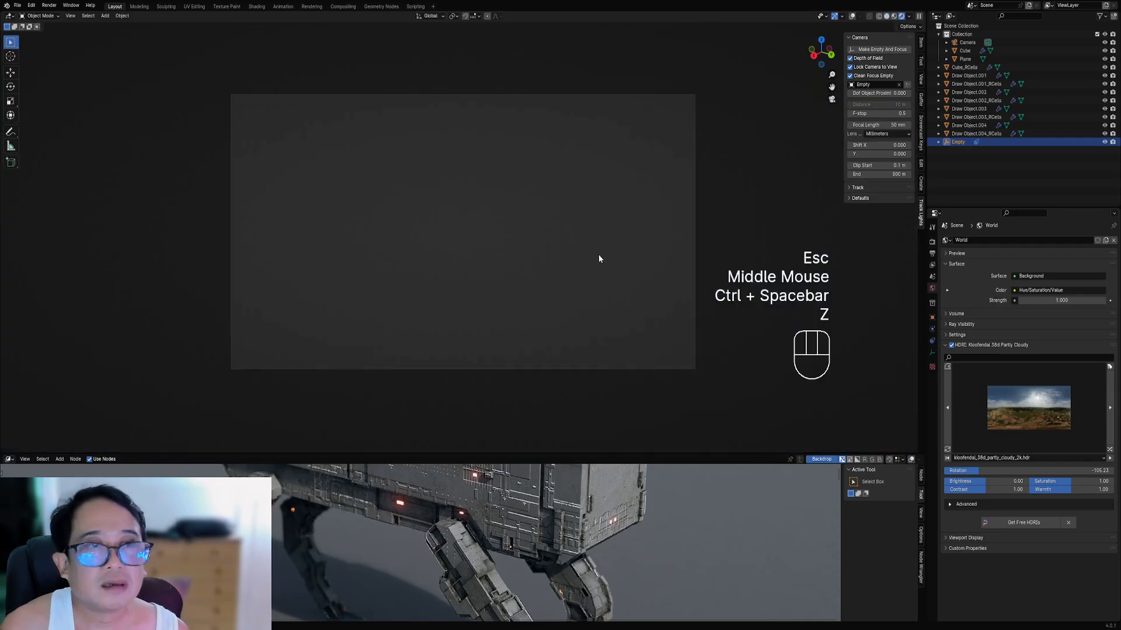
pyautogui.moveTo(577, 296)
pyautogui.mouseDown(button='middle')
pyautogui.moveTo(592, 286)
pyautogui.moveTo(574, 241)
pyautogui.moveTo(577, 257)
pyautogui.mouseUp(button='middle')
pyautogui.scroll(1, 580, 251)
pyautogui.moveTo(879, 125); pyautogui.dragTo(880, 123)
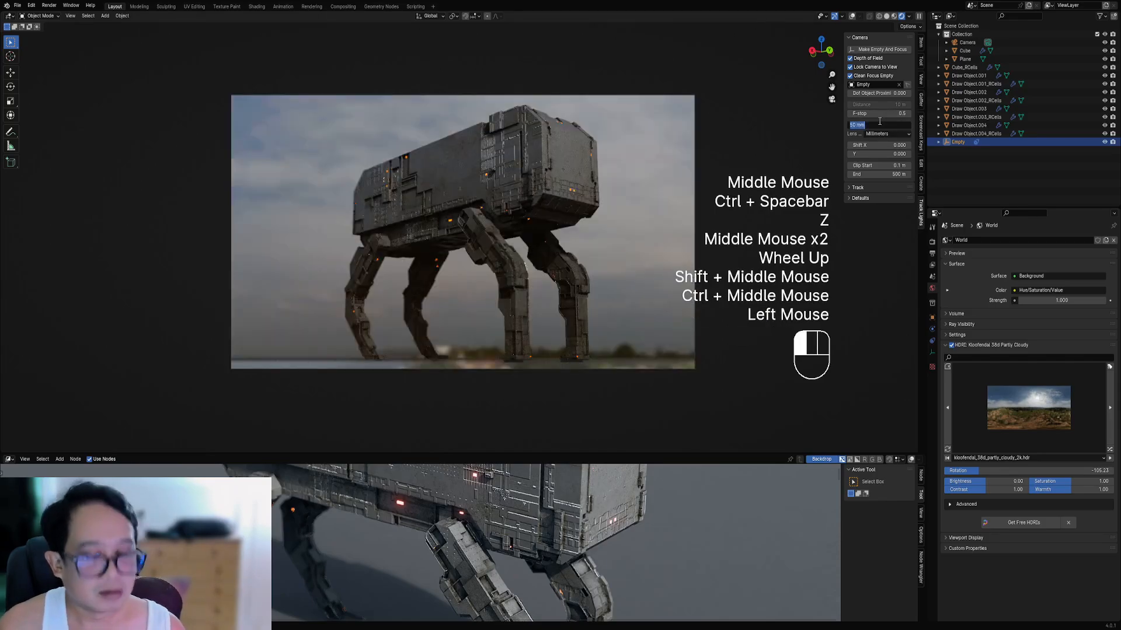
pyautogui.write('1')
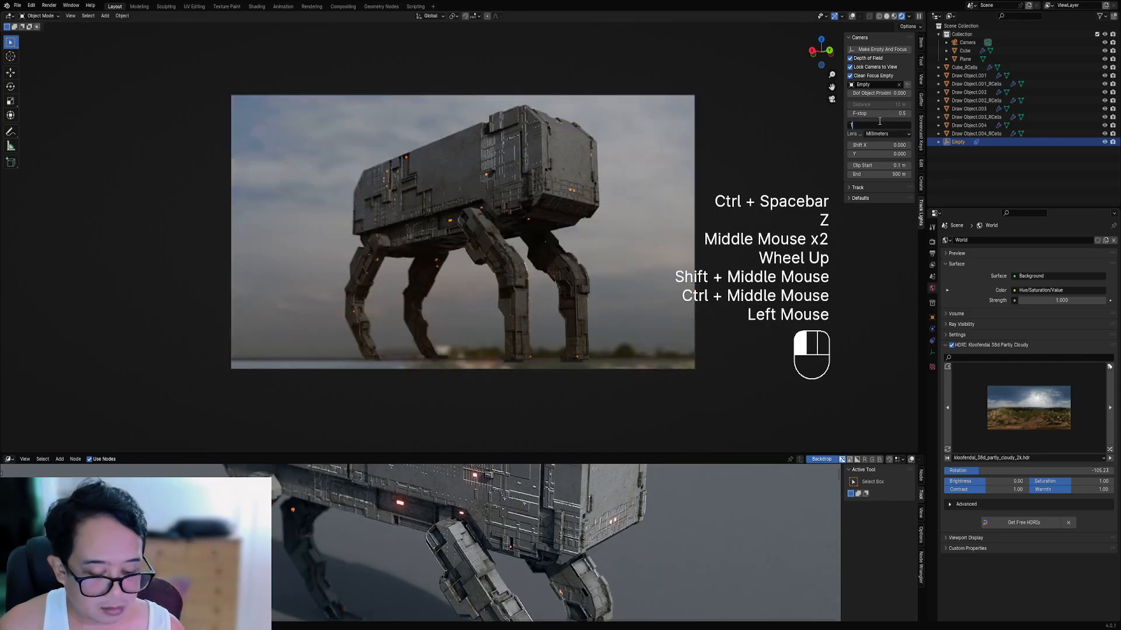
pyautogui.write('00')
pyautogui.press('Return')
# - Reframe the camera on the robot's front and body with its feet cropped, and rotate the HDRI to about -103
pyautogui.scroll(-3, 433, 284)
pyautogui.scroll(1, 444, 284)
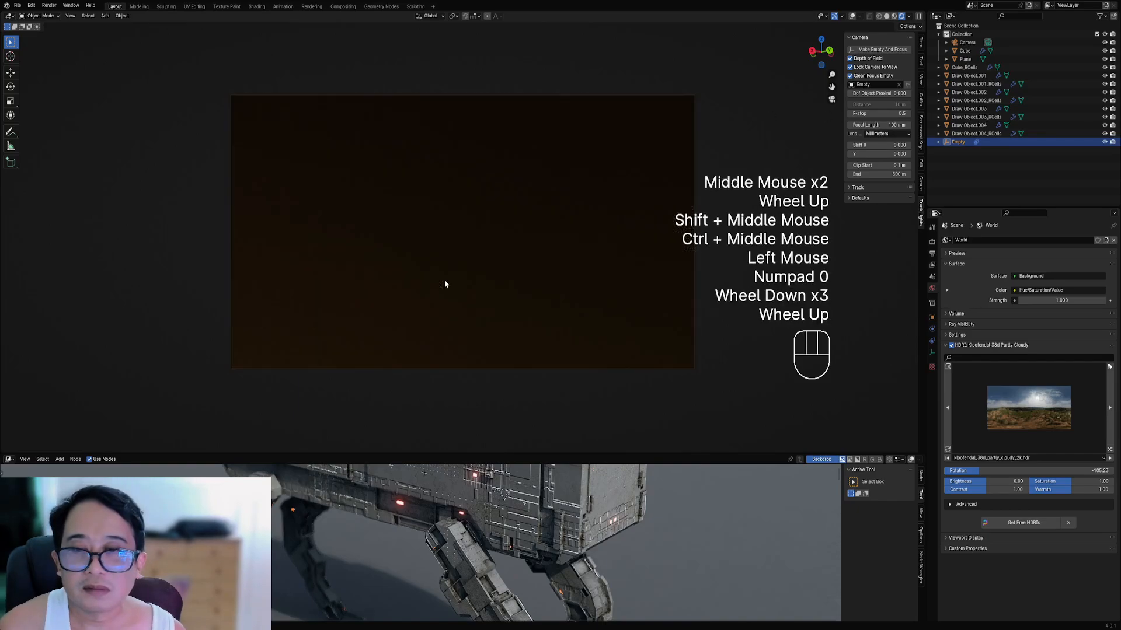
pyautogui.scroll(1, 479, 270)
pyautogui.middleClick(482, 273)
pyautogui.scroll(-1, 487, 274)
pyautogui.middleClick(488, 275)
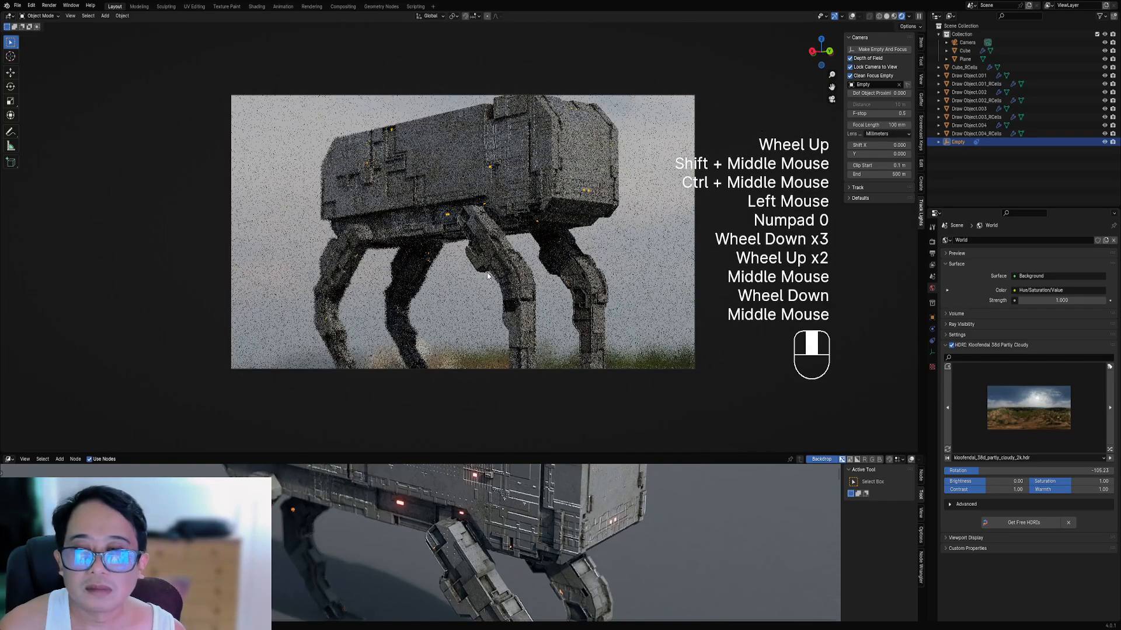
pyautogui.scroll(-1, 491, 270)
pyautogui.middleClick(491, 270)
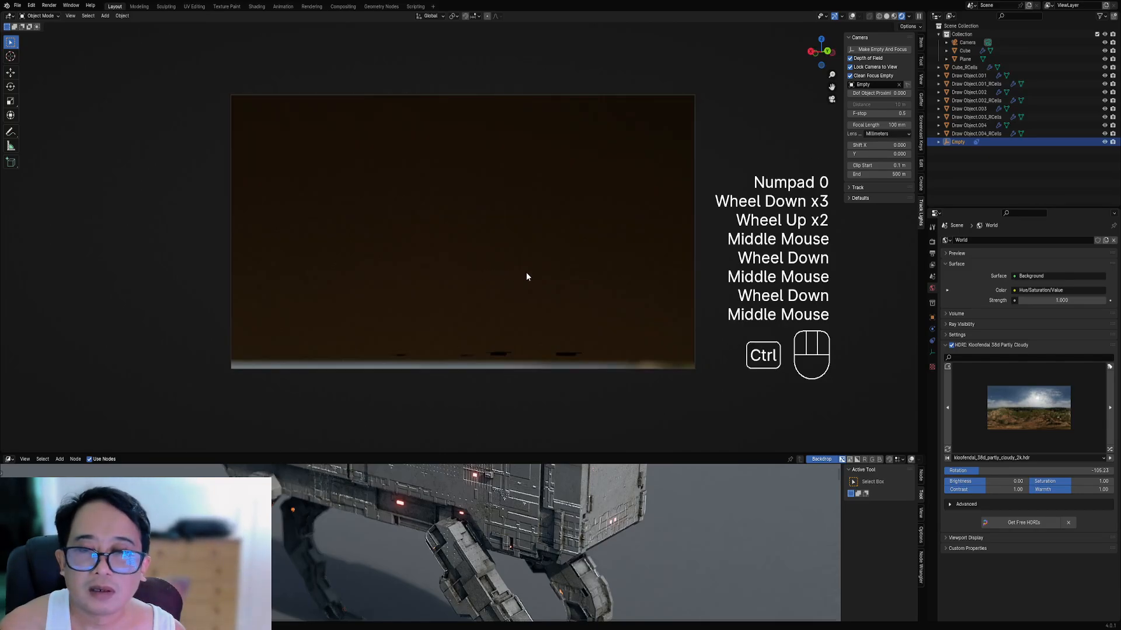
pyautogui.moveTo(526, 273)
pyautogui.keyDown('ctrl'); pyautogui.mouseDown(button='middle')
pyautogui.moveTo(523, 263)
pyautogui.moveTo(502, 274)
pyautogui.moveTo(518, 272)
pyautogui.mouseUp(button='middle'); pyautogui.keyUp('ctrl')
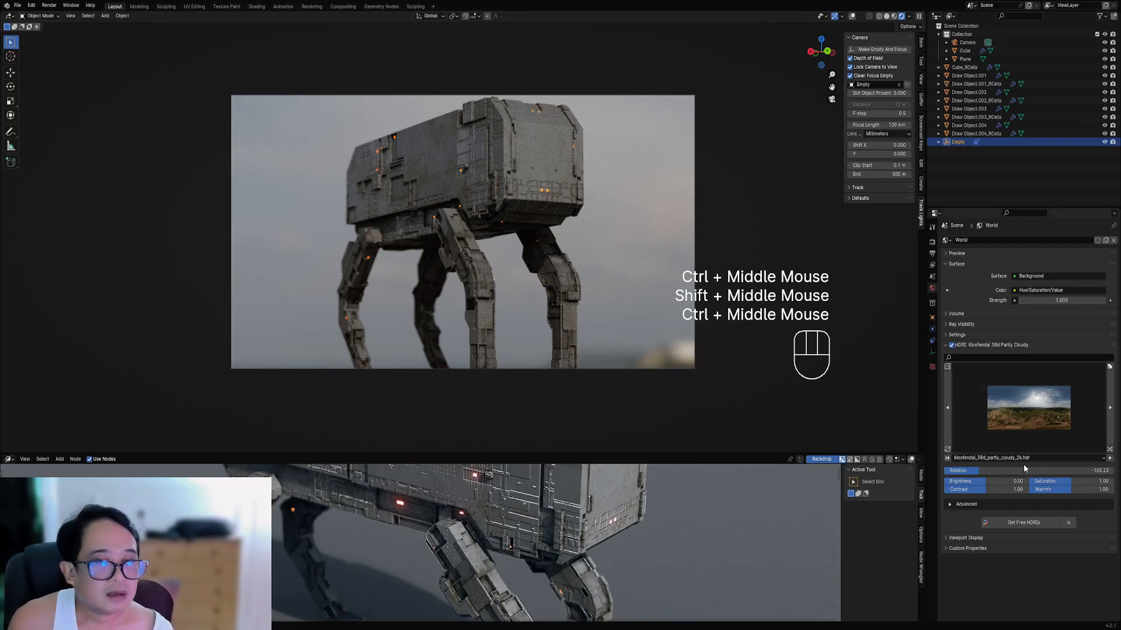
pyautogui.moveTo(1023, 470); pyautogui.dragTo(973, 470)
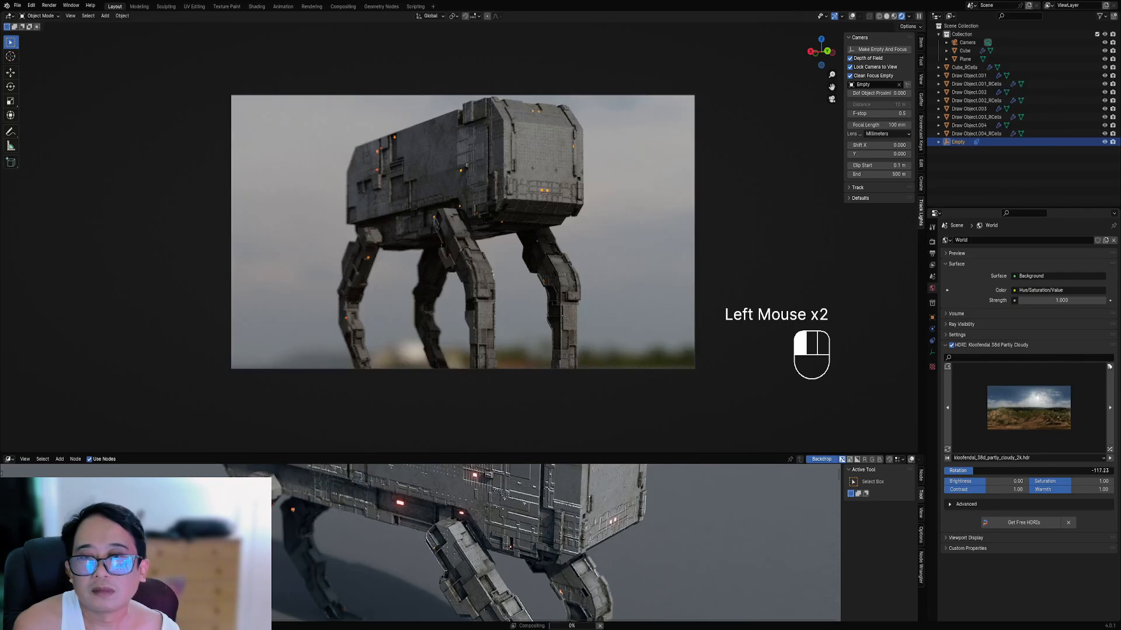
pyautogui.moveTo(973, 471); pyautogui.dragTo(979, 471)
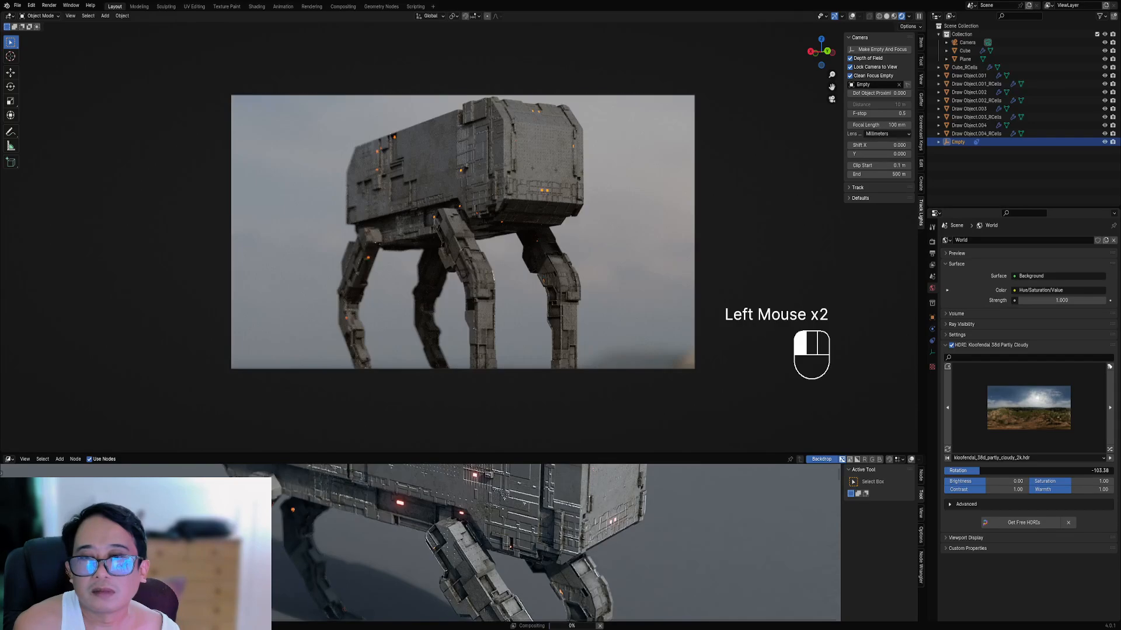
# - Return to solid shading and set the render's maximum samples to 128
pyautogui.press('z')
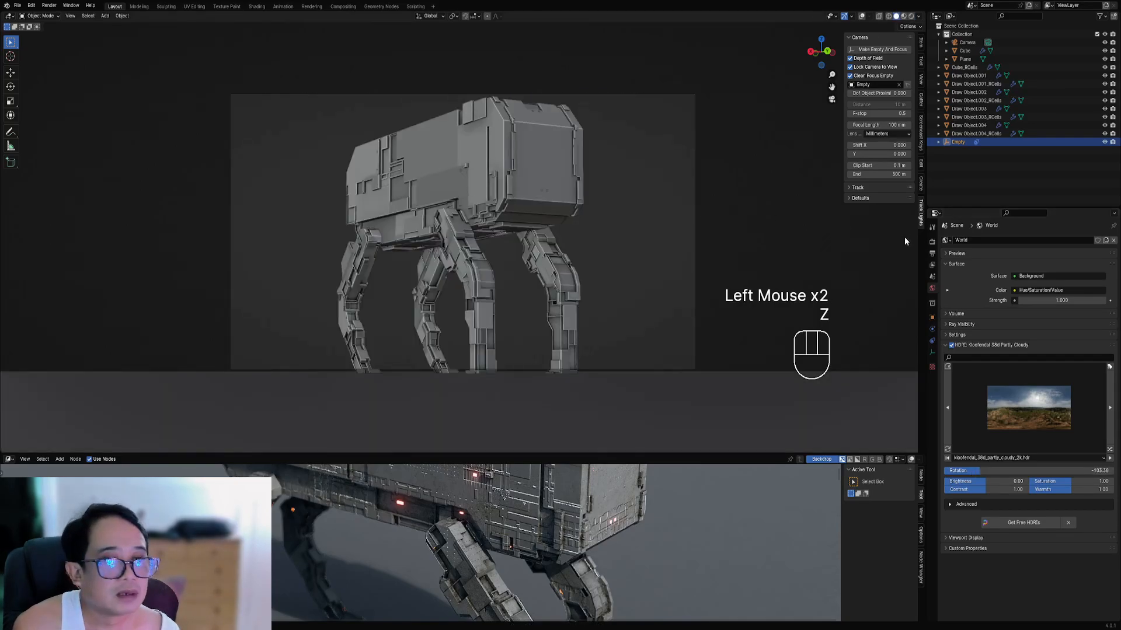
pyautogui.click(932, 242)
pyautogui.click(1026, 366)
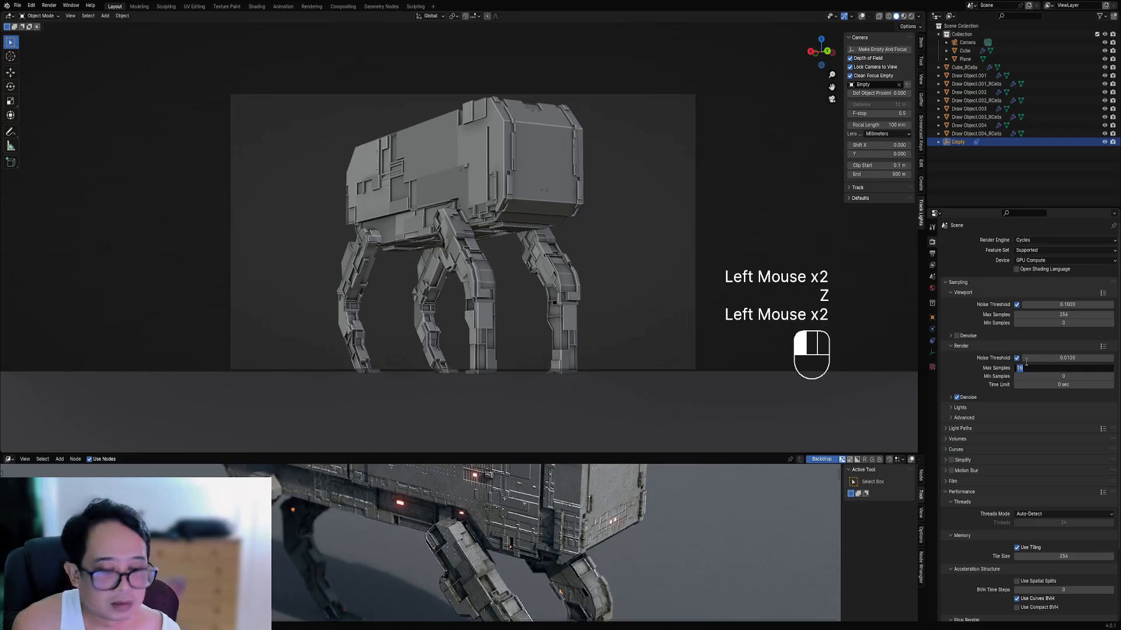
pyautogui.write('128')
pyautogui.press('Return')
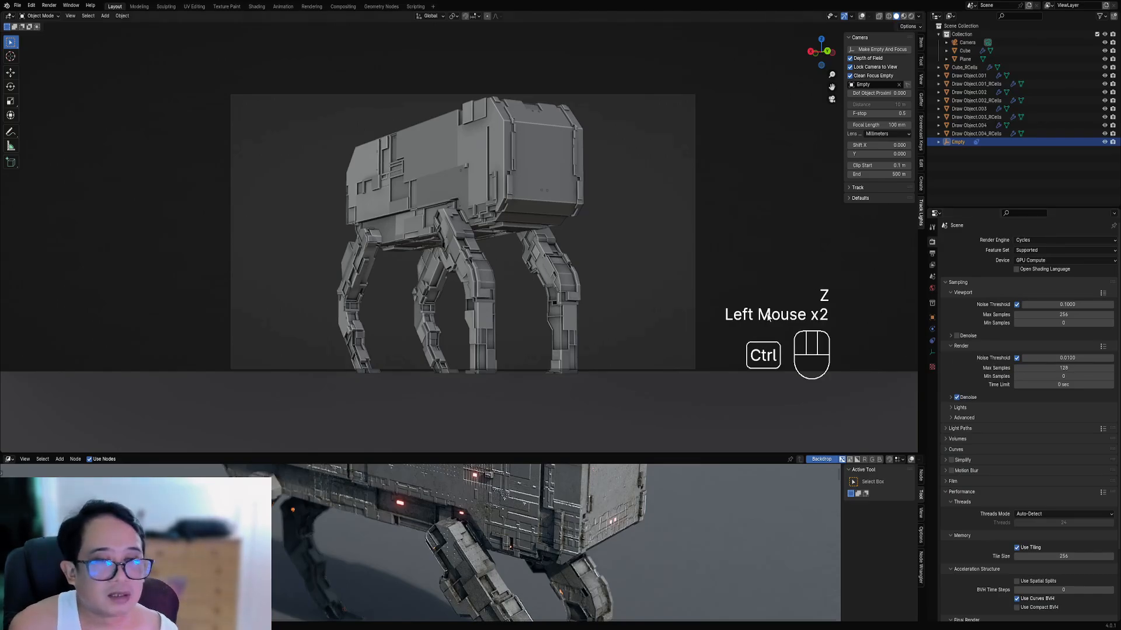
# - Save the file and render the new low-angle shot, showing it in the maximized Compositor with the backdrop zoomed out
pyautogui.hotkey('ctrl', 's')
pyautogui.press('F12')
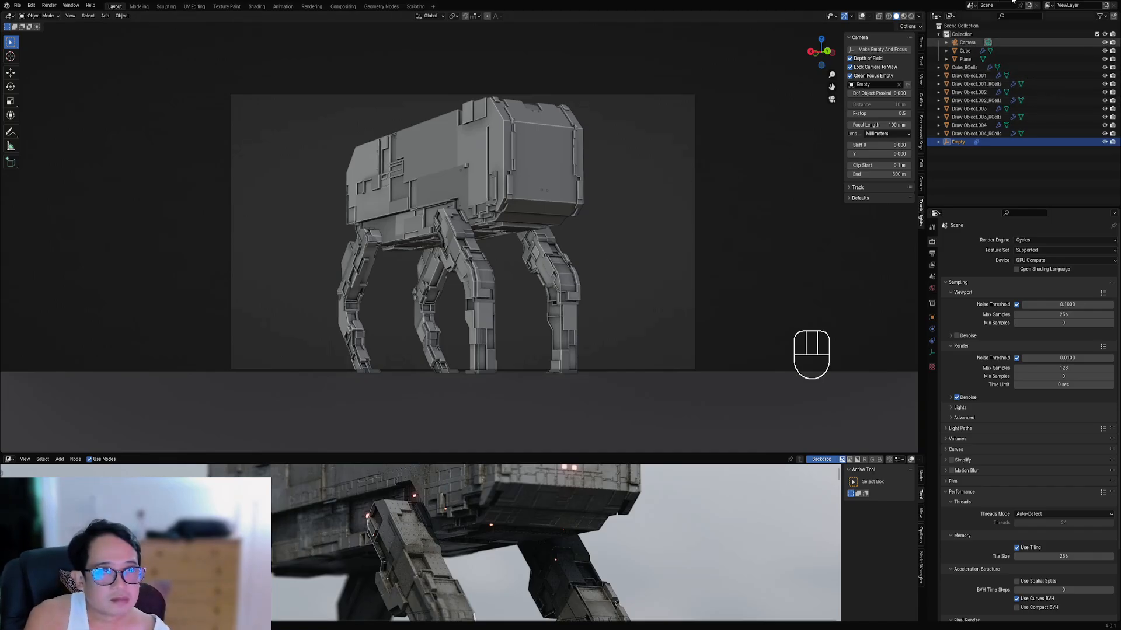
pyautogui.hotkey('ctrl', 'space')
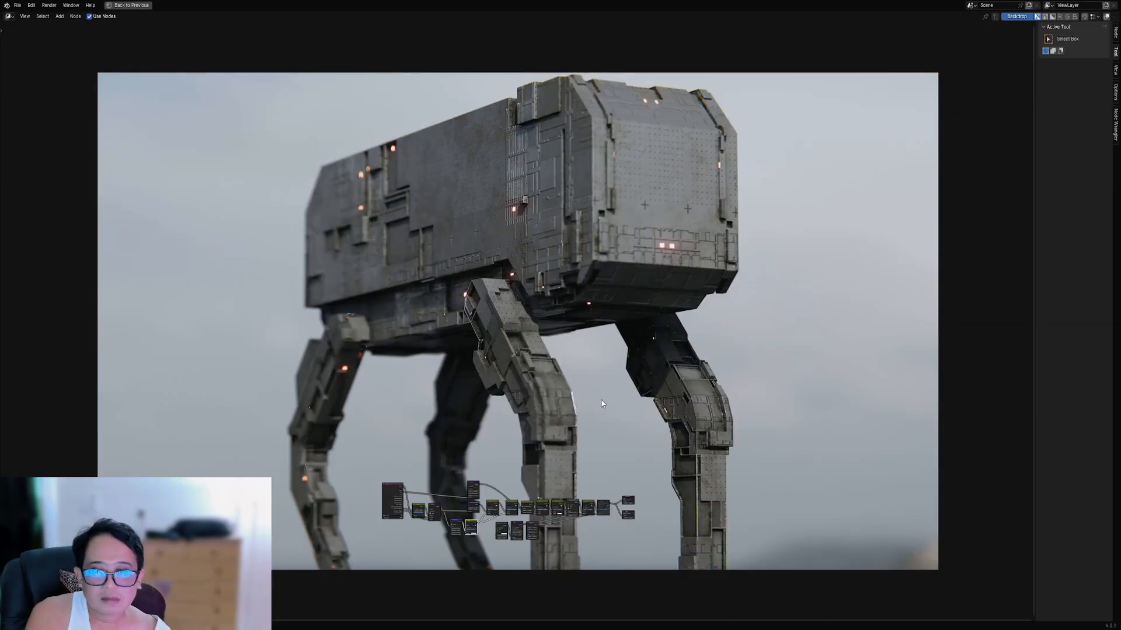
pyautogui.press('v')
pyautogui.press('v')
pyautogui.press('v')
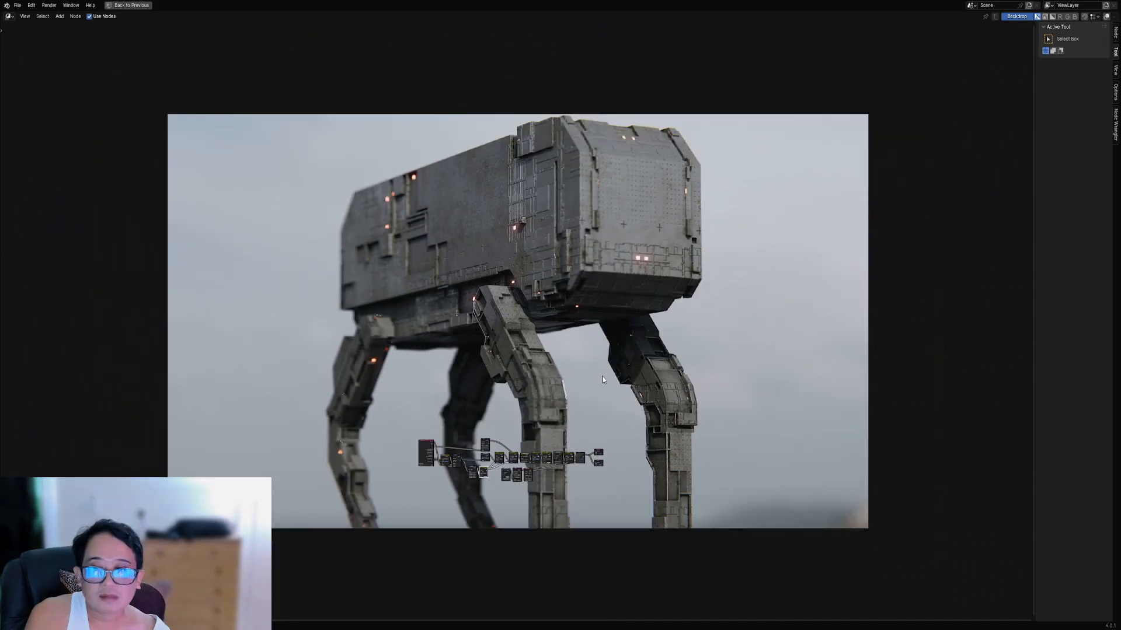
# - Restore the layout from the maximized Compositor and pull the low-angle camera back to frame the whole robot in rendered shading
pyautogui.scroll(5, 603, 369)
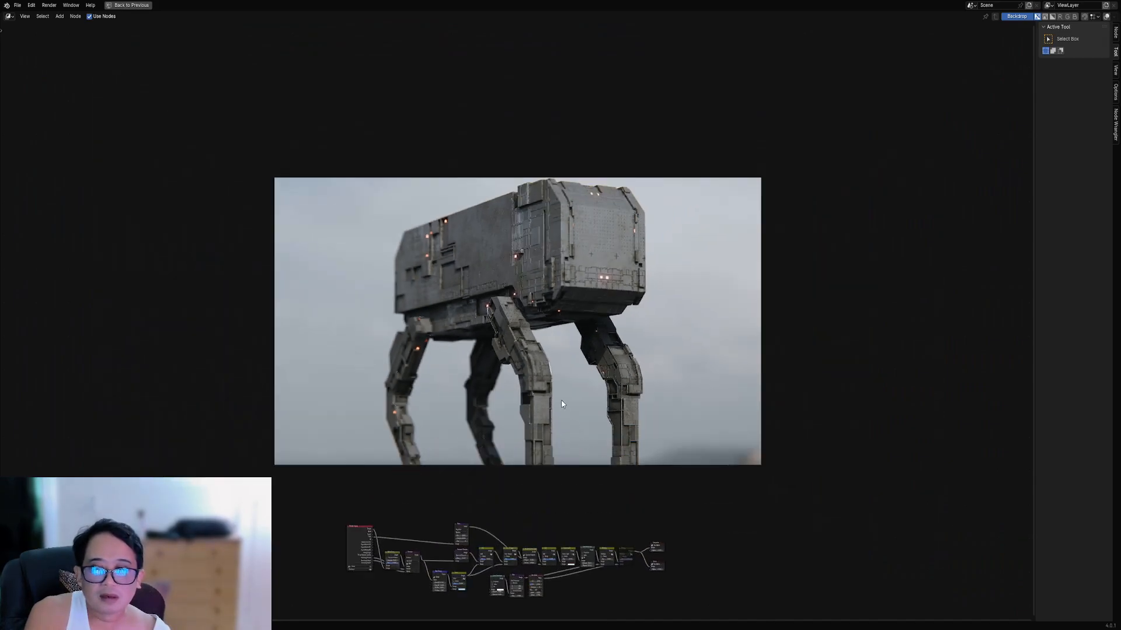
pyautogui.moveTo(554, 431); pyautogui.dragTo(554, 426, button='middle')
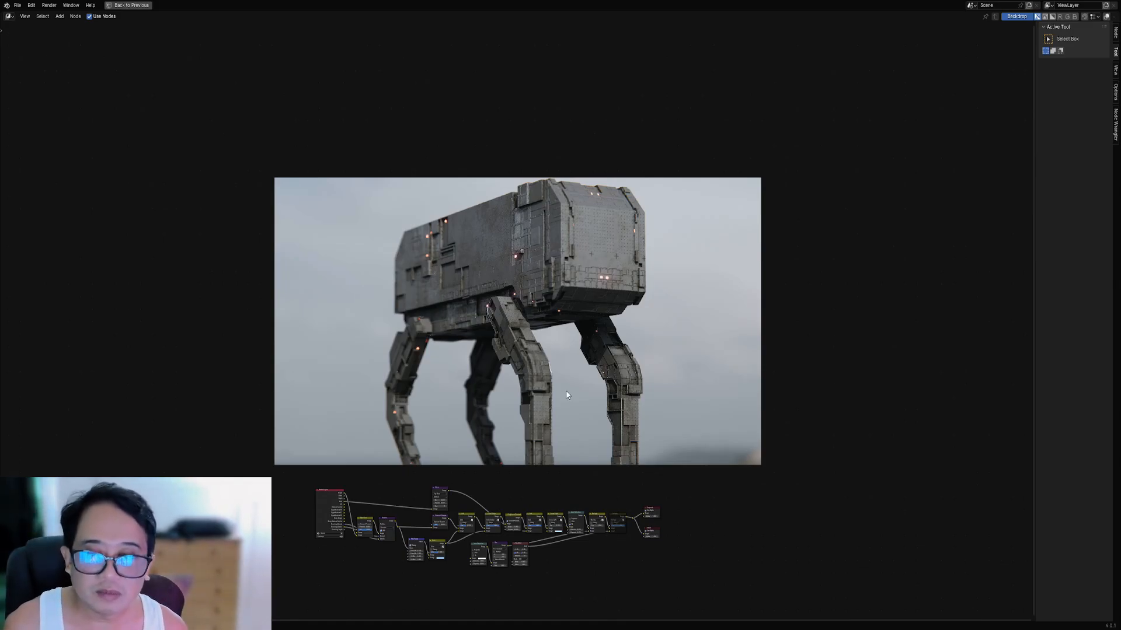
pyautogui.press('Escape')
pyautogui.hotkey('ctrl', 'space')
pyautogui.keyDown('ctrl'); pyautogui.middleClick(531, 221); pyautogui.keyUp('ctrl')
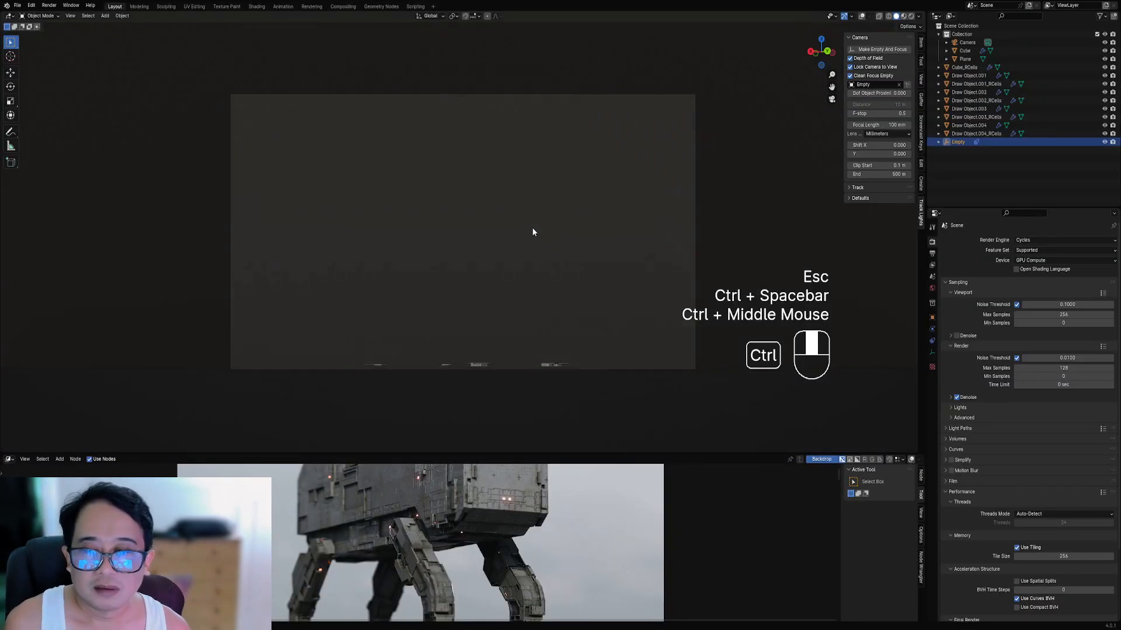
pyautogui.moveTo(531, 220)
pyautogui.mouseDown(button='middle')
pyautogui.moveTo(536, 206)
pyautogui.moveTo(552, 213)
pyautogui.mouseUp(button='middle')
pyautogui.press('z')
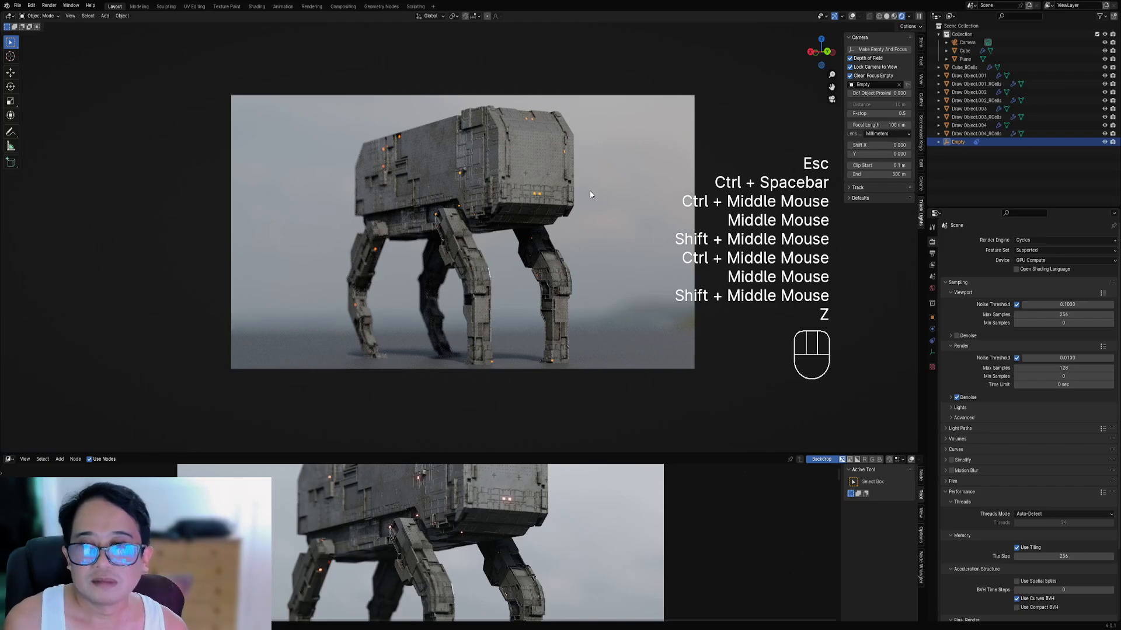
pyautogui.moveTo(583, 202)
pyautogui.keyDown('ctrl'); pyautogui.mouseDown(button='middle')
pyautogui.moveTo(585, 252)
pyautogui.moveTo(502, 255)
pyautogui.moveTo(623, 255)
pyautogui.moveTo(584, 254)
pyautogui.mouseUp(button='middle'); pyautogui.keyUp('ctrl')
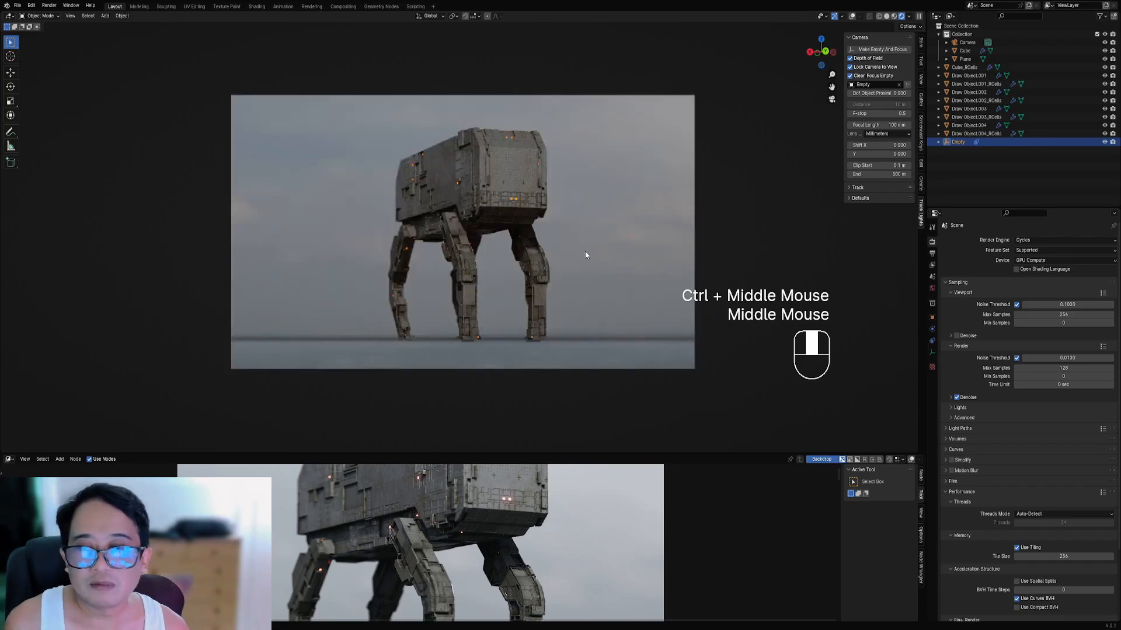
pyautogui.press('z')
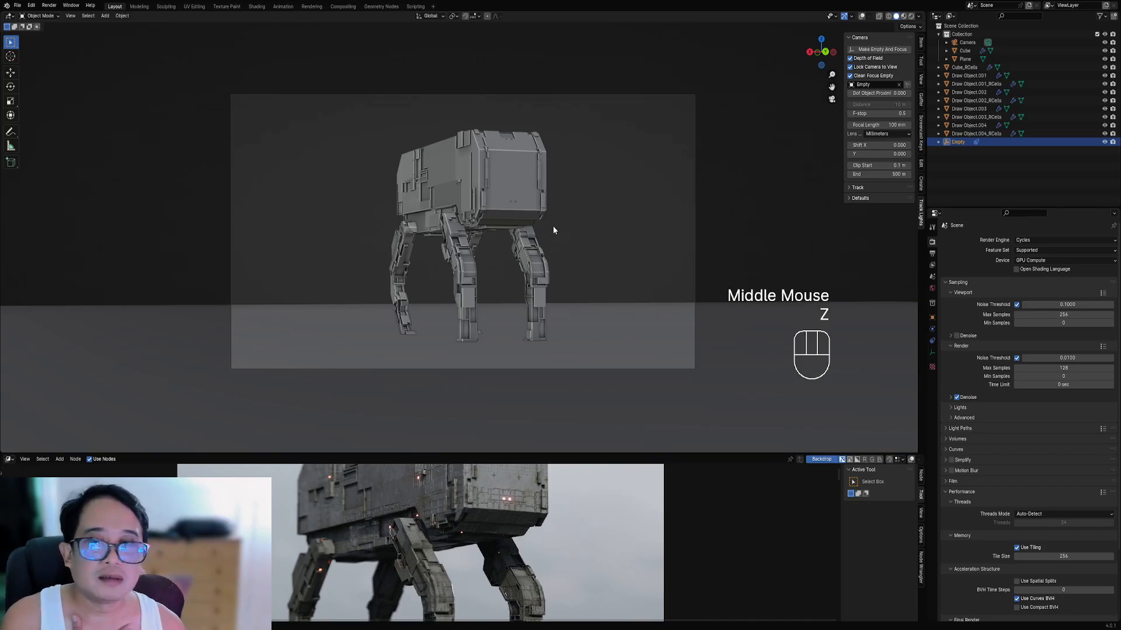
pyautogui.rightClick(463, 299)
pyautogui.moveTo(476, 281); pyautogui.dragTo(542, 278, button='middle')
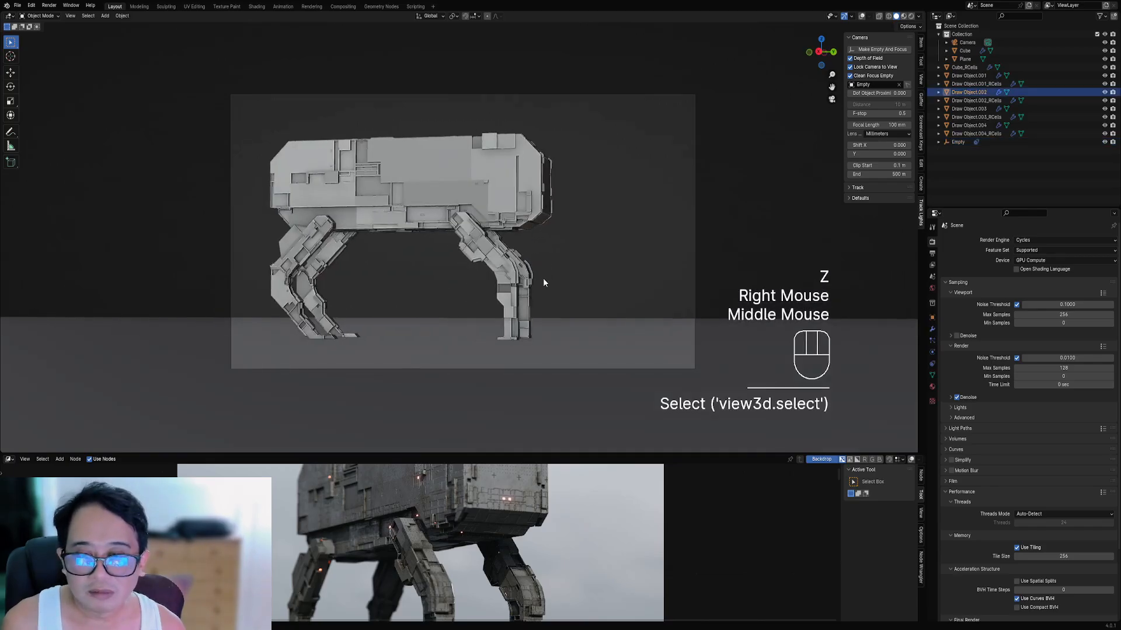
pyautogui.press('r')
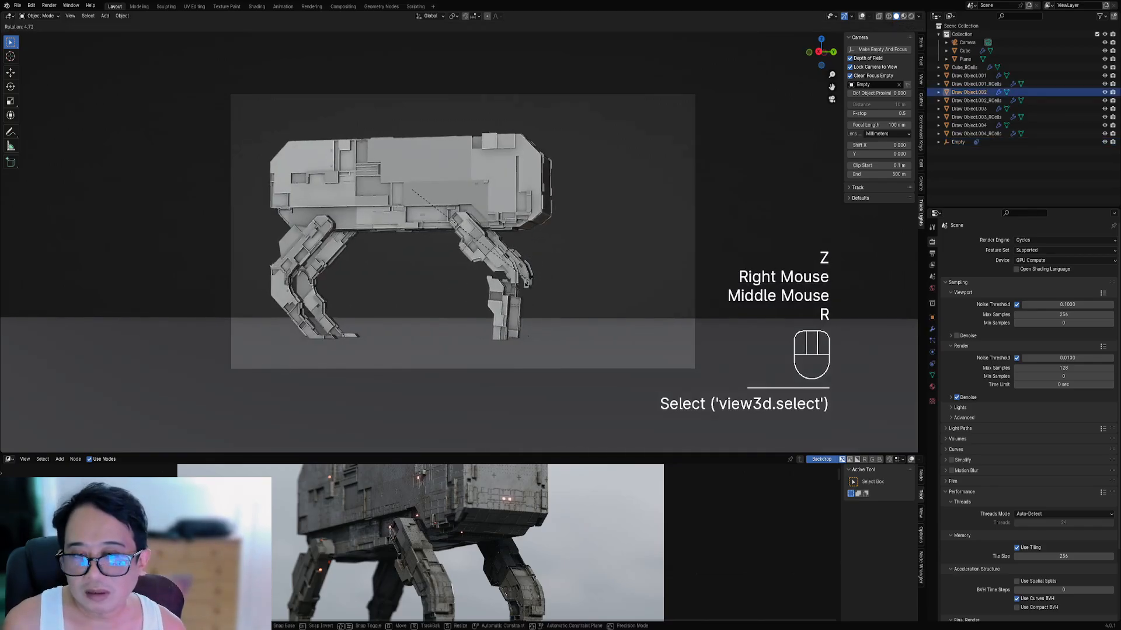
pyautogui.click(528, 285)
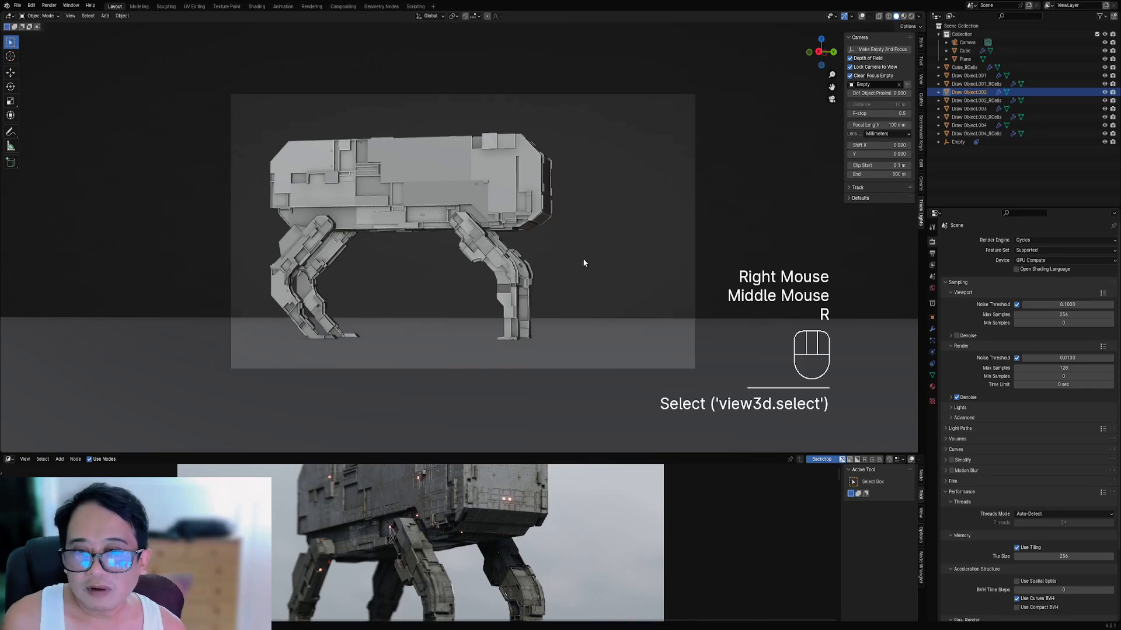
# - Reframe the camera in rendered shading to a low three-quarter side view of the whole robot, standing before the blurred horizon
pyautogui.moveTo(583, 258)
pyautogui.mouseDown(button='middle')
pyautogui.moveTo(531, 271)
pyautogui.moveTo(530, 260)
pyautogui.mouseUp(button='middle')
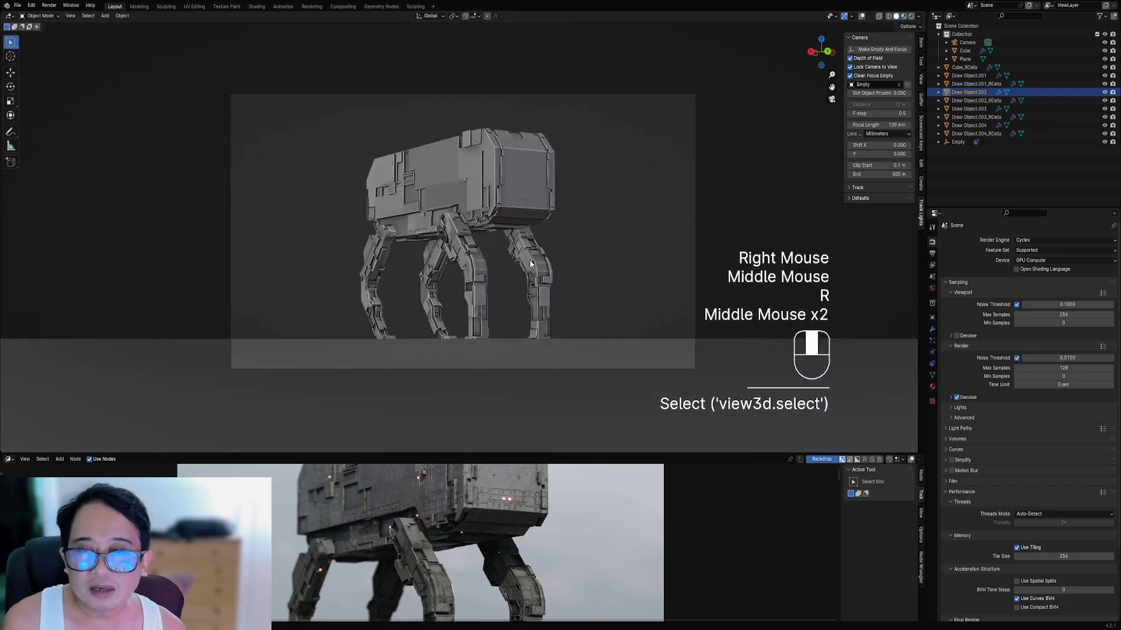
pyautogui.press('z')
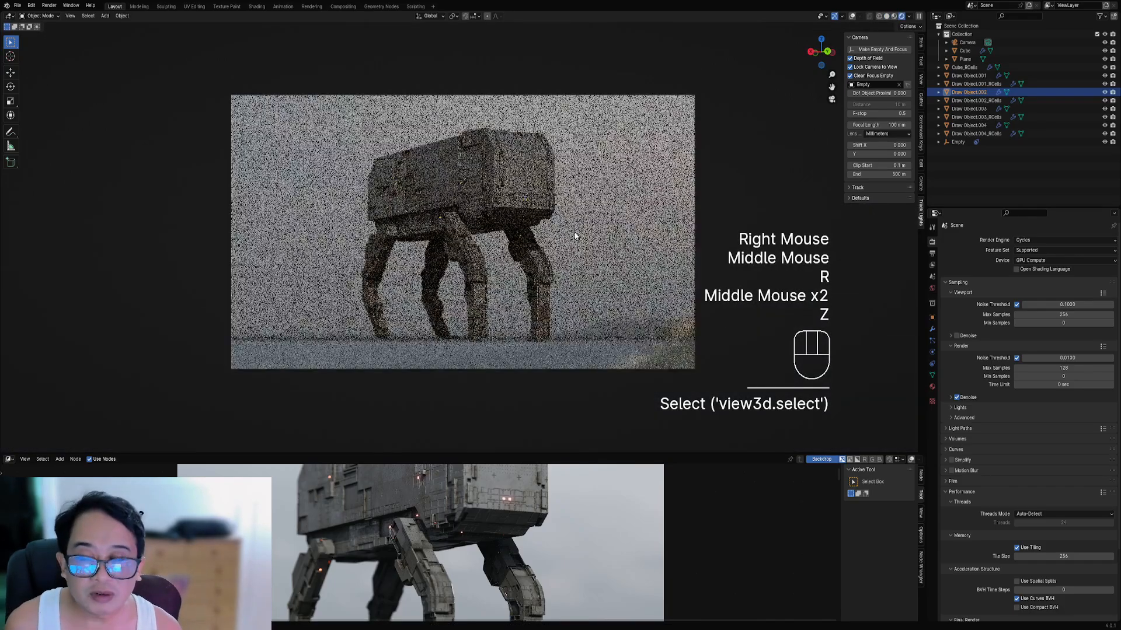
pyautogui.moveTo(559, 247); pyautogui.dragTo(555, 249, button='middle')
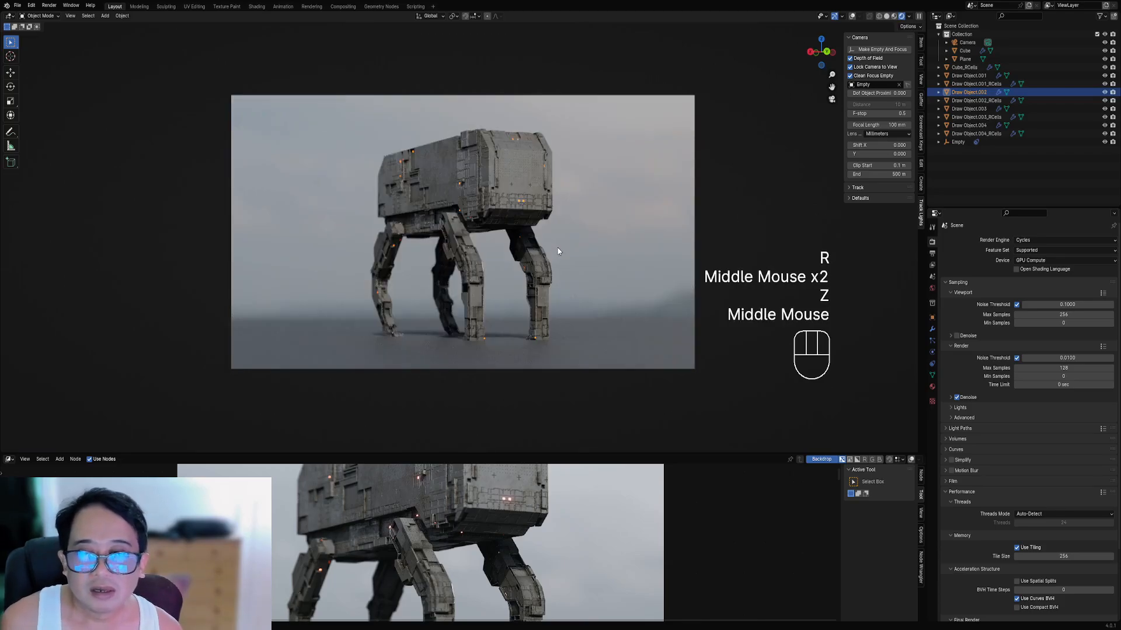
pyautogui.press('z')
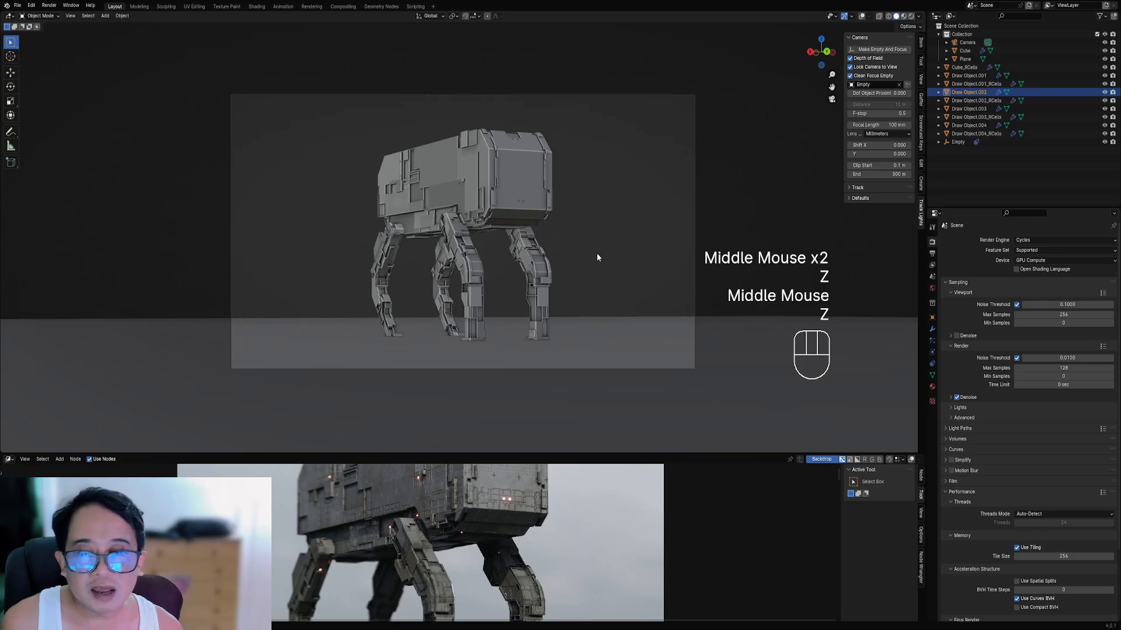
pyautogui.press('z')
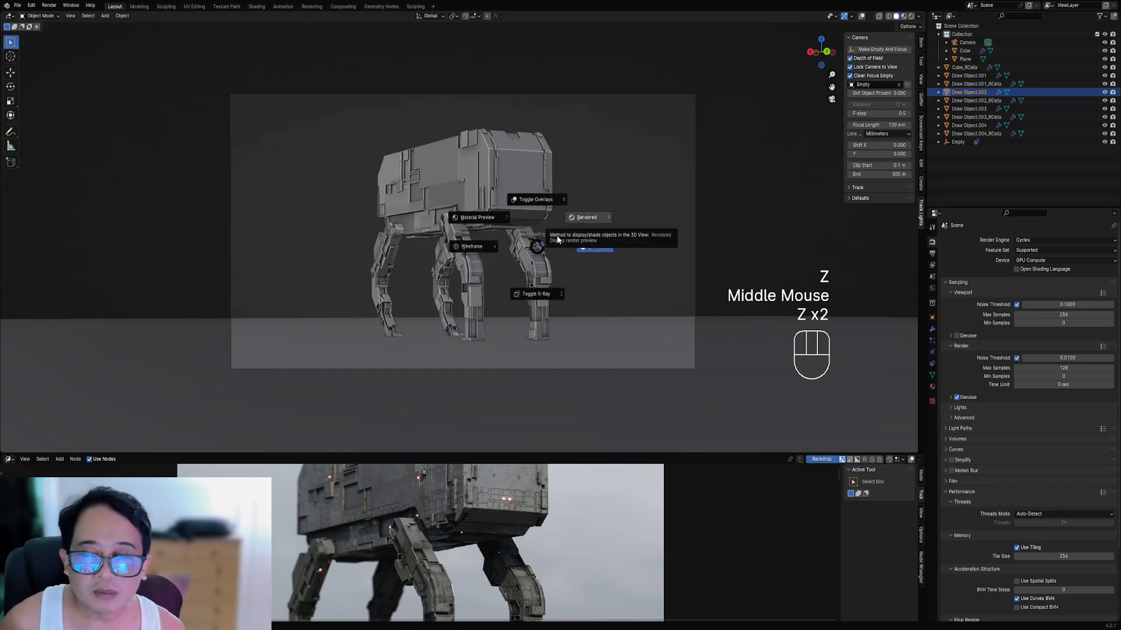
pyautogui.click(587, 218)
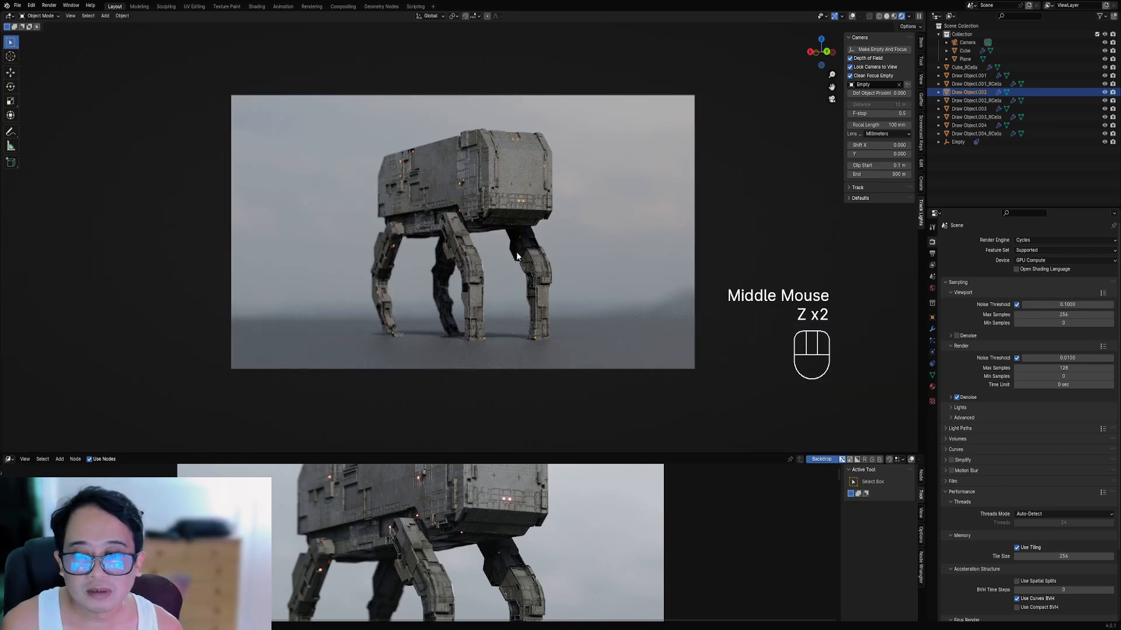
pyautogui.keyDown('shift'); pyautogui.moveTo(516, 257); pyautogui.dragTo(612, 274, button='middle'); pyautogui.keyUp('shift')
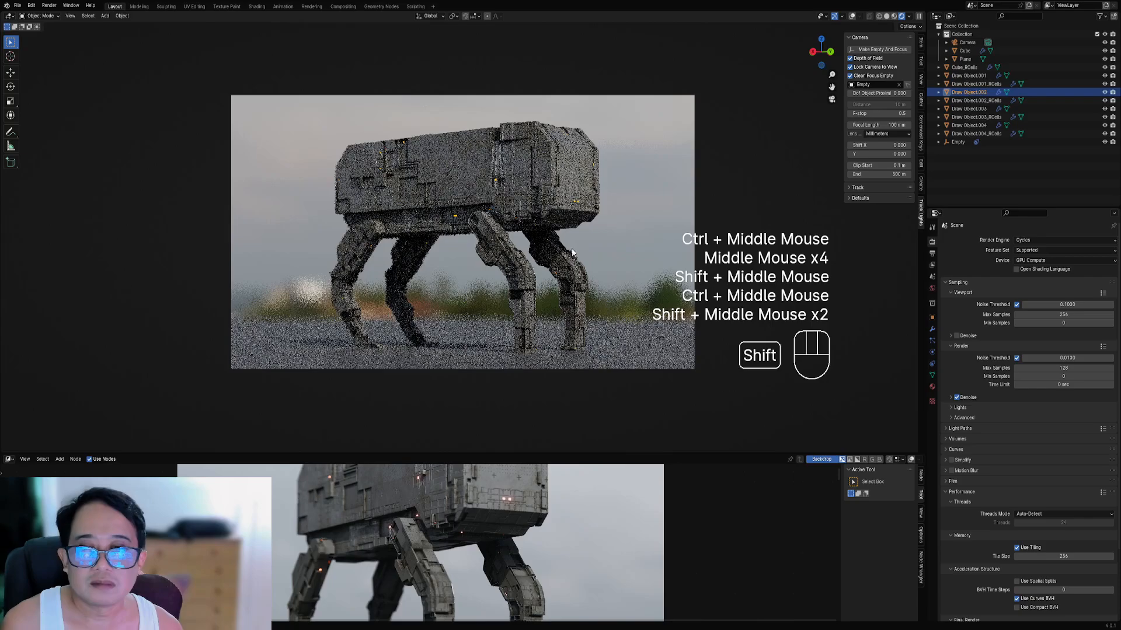
# - Make a new focus empty on the lower side of the robot's body and try an f-stop of 0.2
pyautogui.click(478, 198)
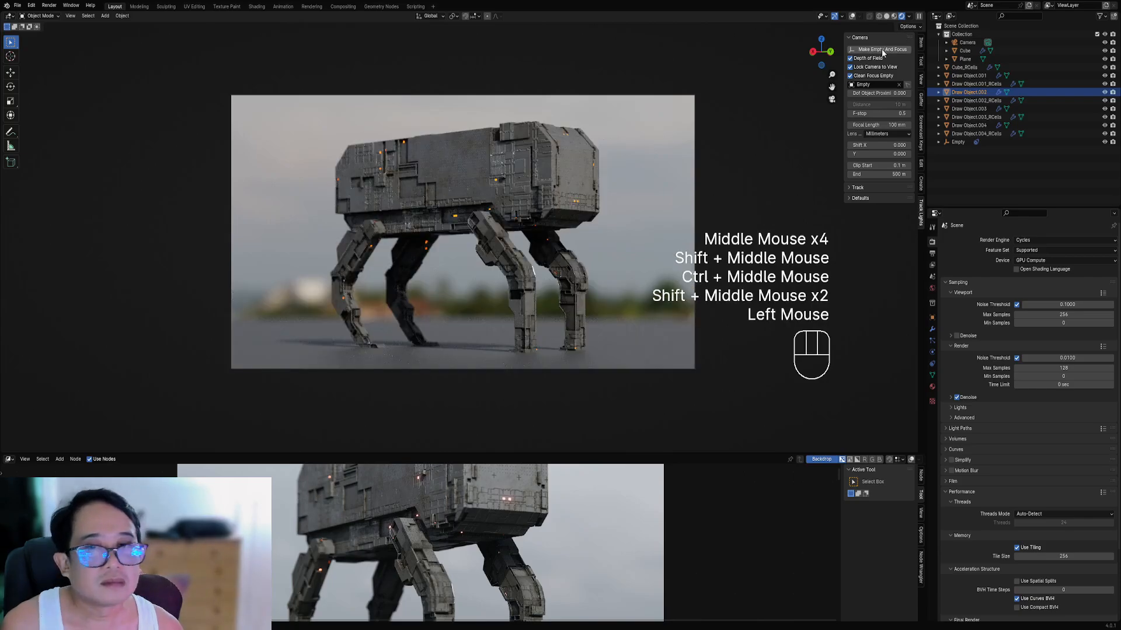
pyautogui.click(883, 50)
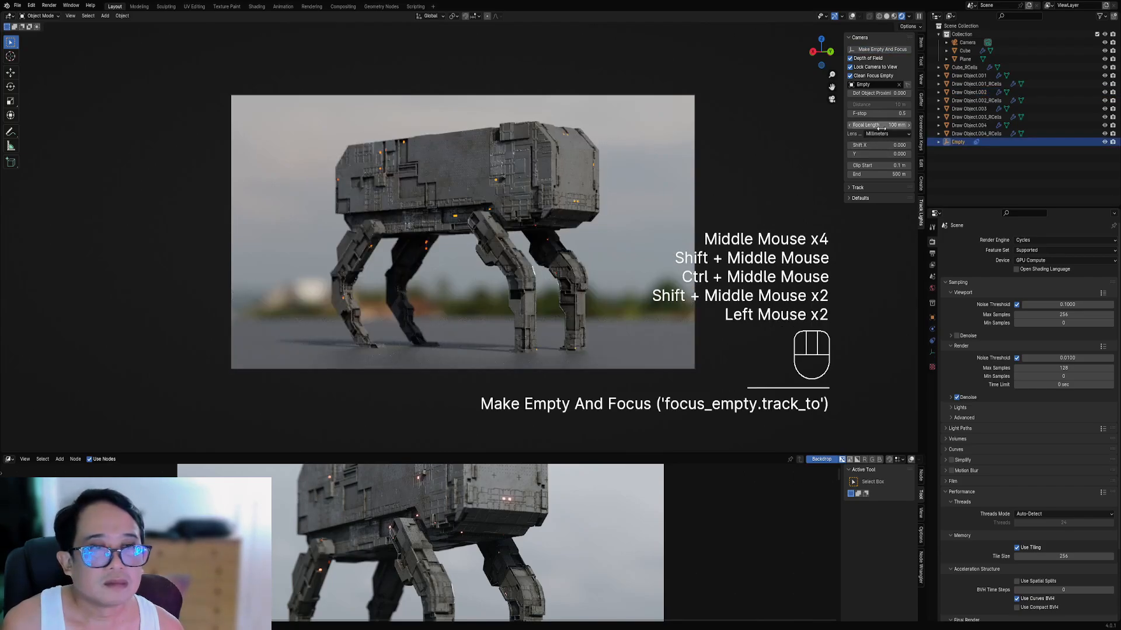
pyautogui.moveTo(879, 113); pyautogui.dragTo(864, 114)
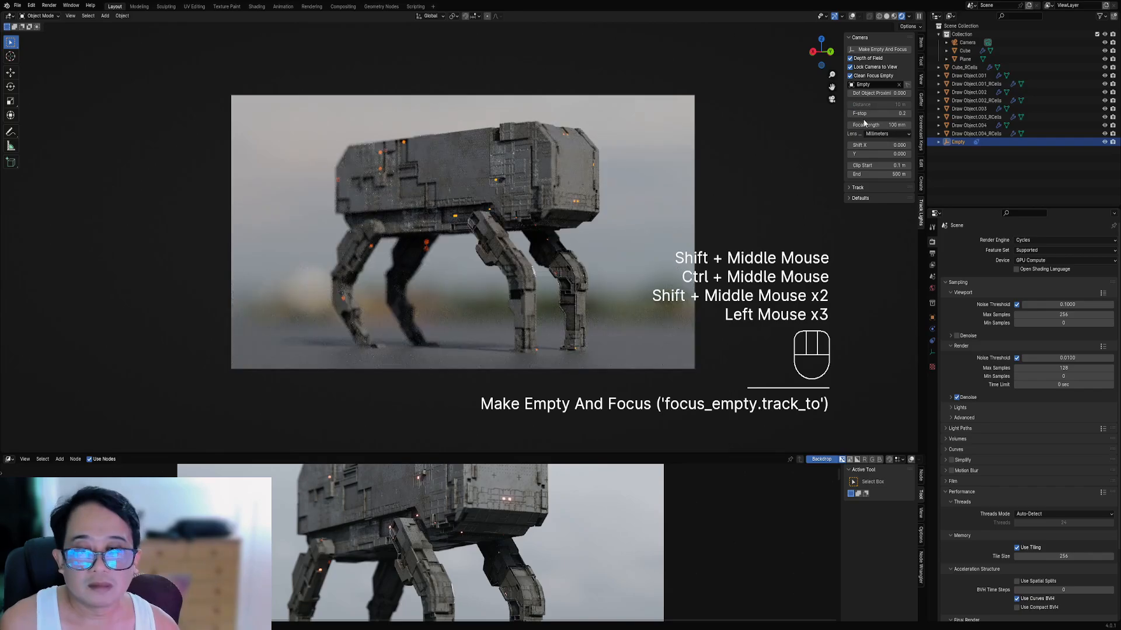
pyautogui.moveTo(864, 114); pyautogui.dragTo(879, 115)
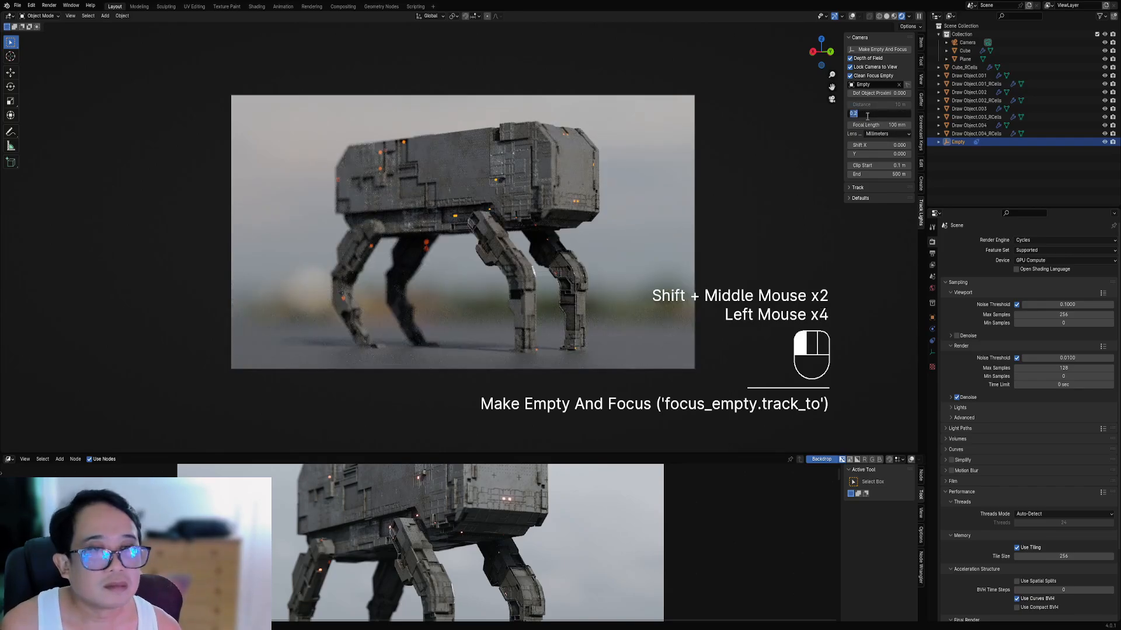
# - Rotate the world HDRI to -108 and return the viewport to solid shading
pyautogui.click(932, 288)
pyautogui.moveTo(992, 470)
pyautogui.mouseDown()
pyautogui.moveTo(1069, 471)
pyautogui.moveTo(960, 470)
pyautogui.moveTo(1015, 471)
pyautogui.moveTo(967, 471)
pyautogui.moveTo(981, 474)
pyautogui.mouseUp()
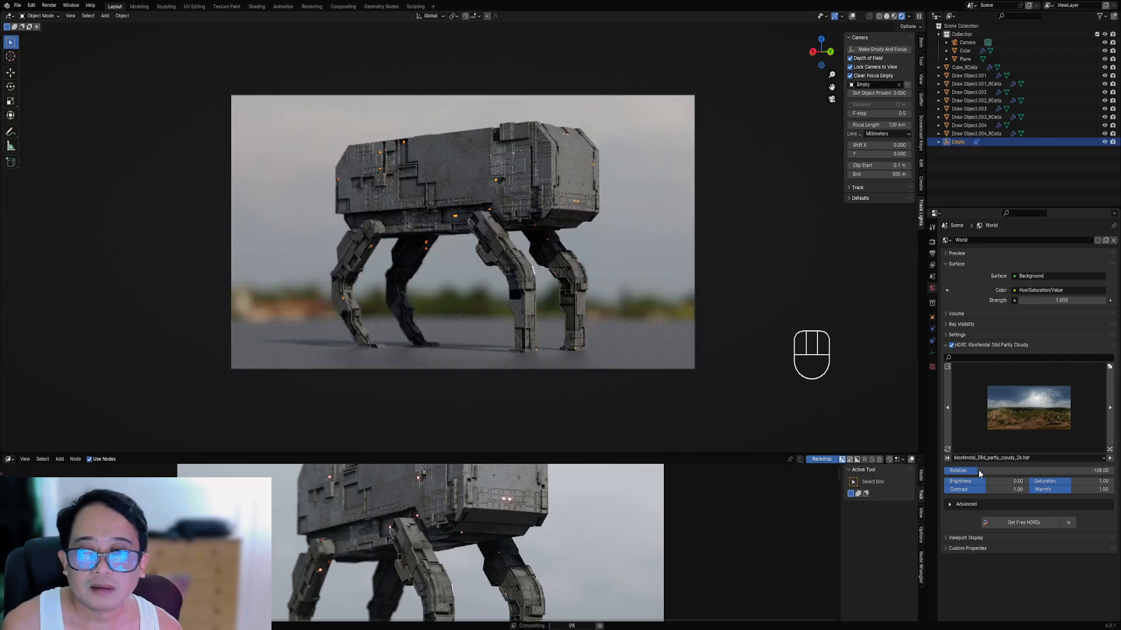
pyautogui.press('z')
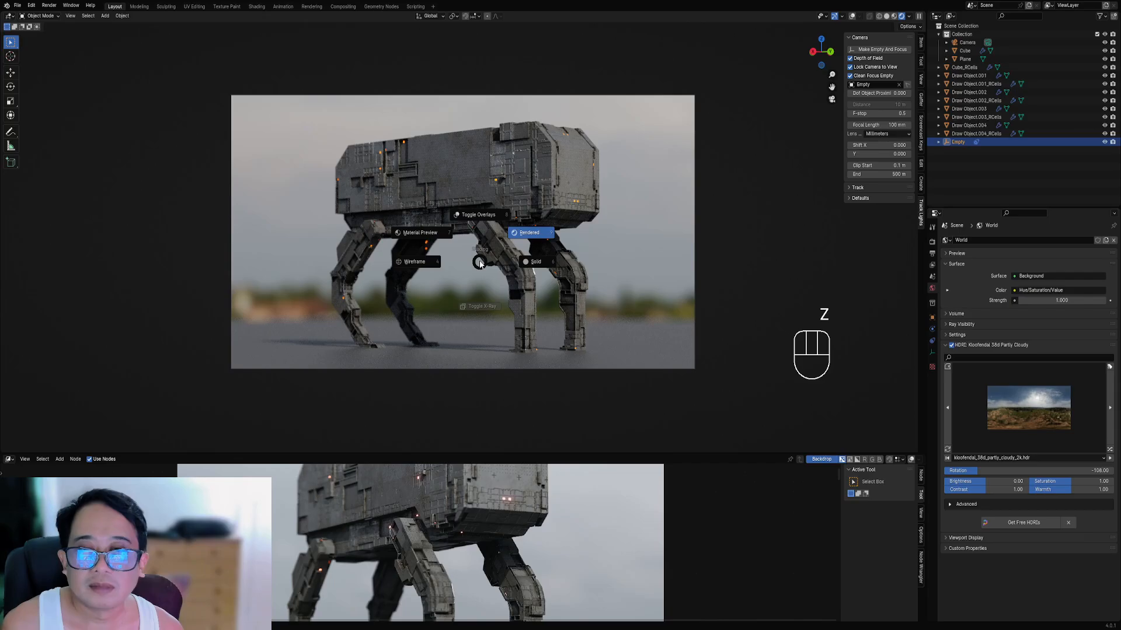
pyautogui.click(537, 263)
# - Preview the side shot once more in rendered shading, return to solid shading, and save the file
pyautogui.hotkey('ctrl', 's')
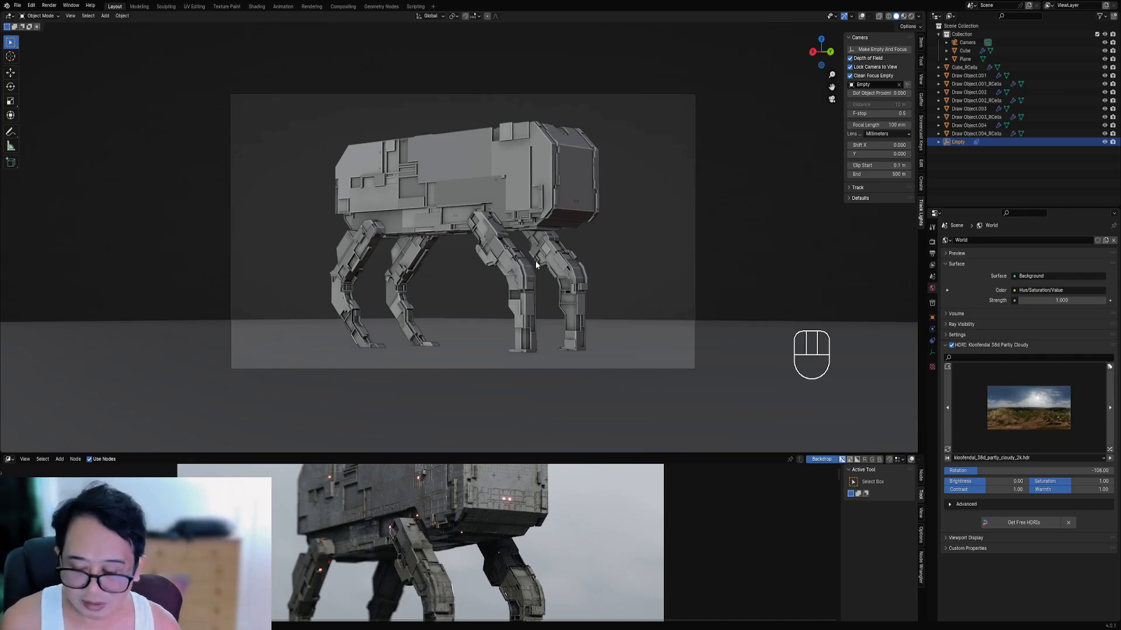
pyautogui.press('z')
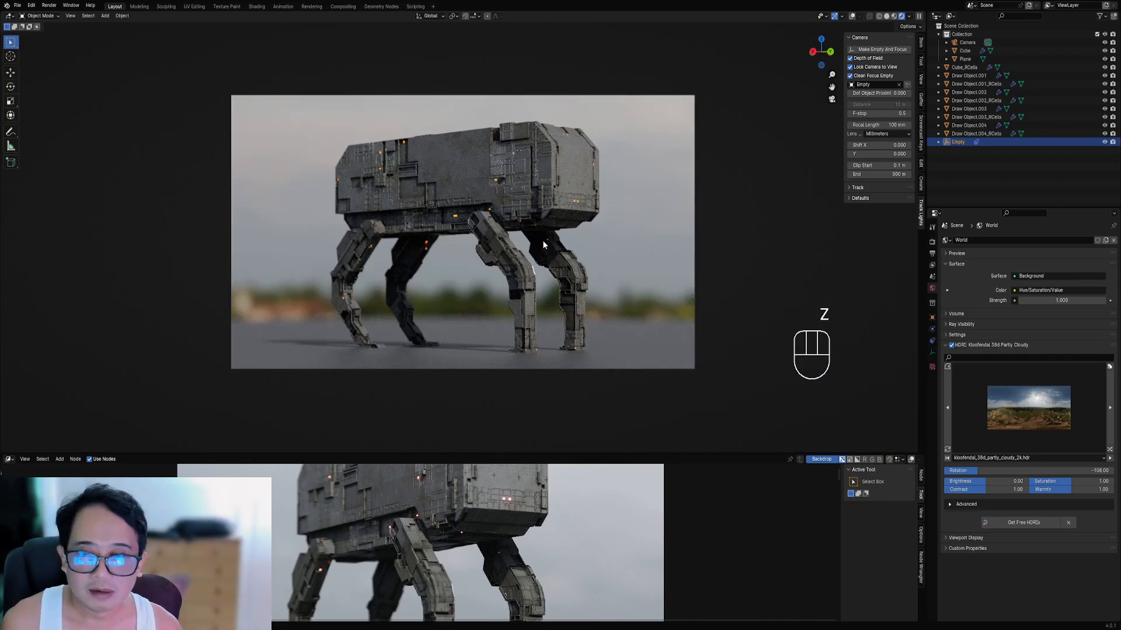
pyautogui.press('z')
pyautogui.click(595, 240)
pyautogui.hotkey('ctrl', 's')
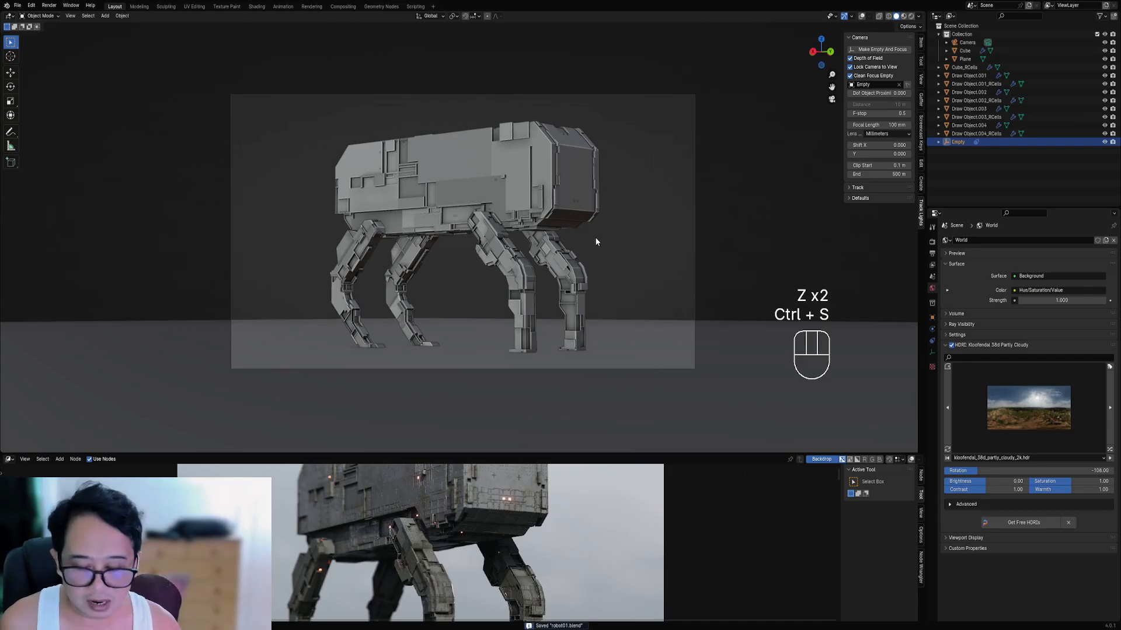
# - Render the new side shot and show it in the maximized Compositor with the backdrop enlarged
pyautogui.press('F12')
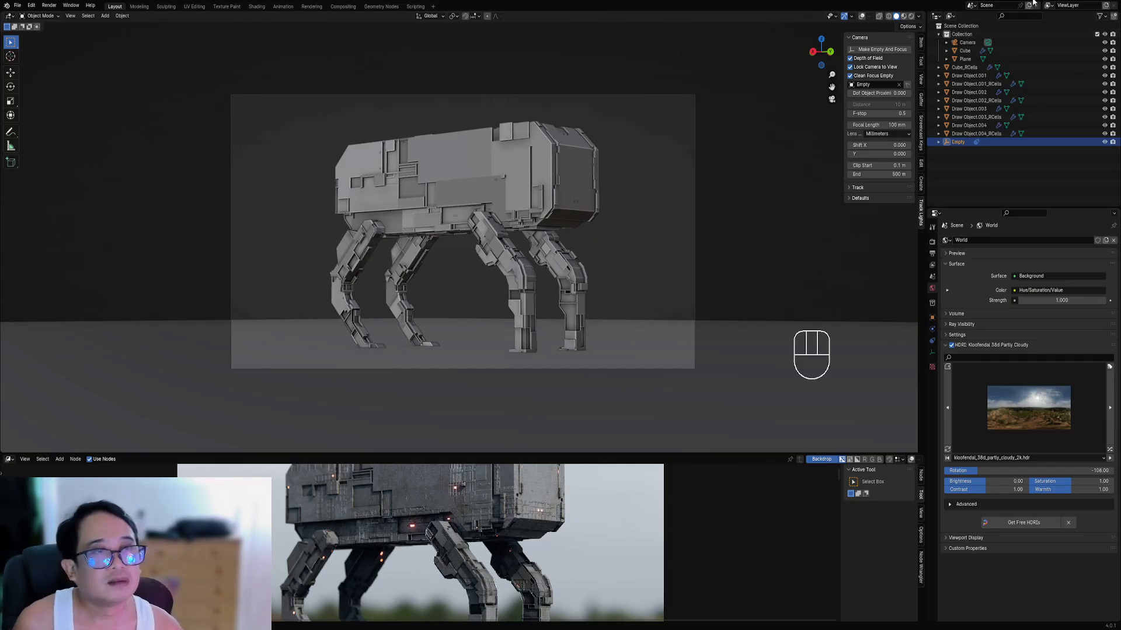
pyautogui.hotkey('ctrl', 'space')
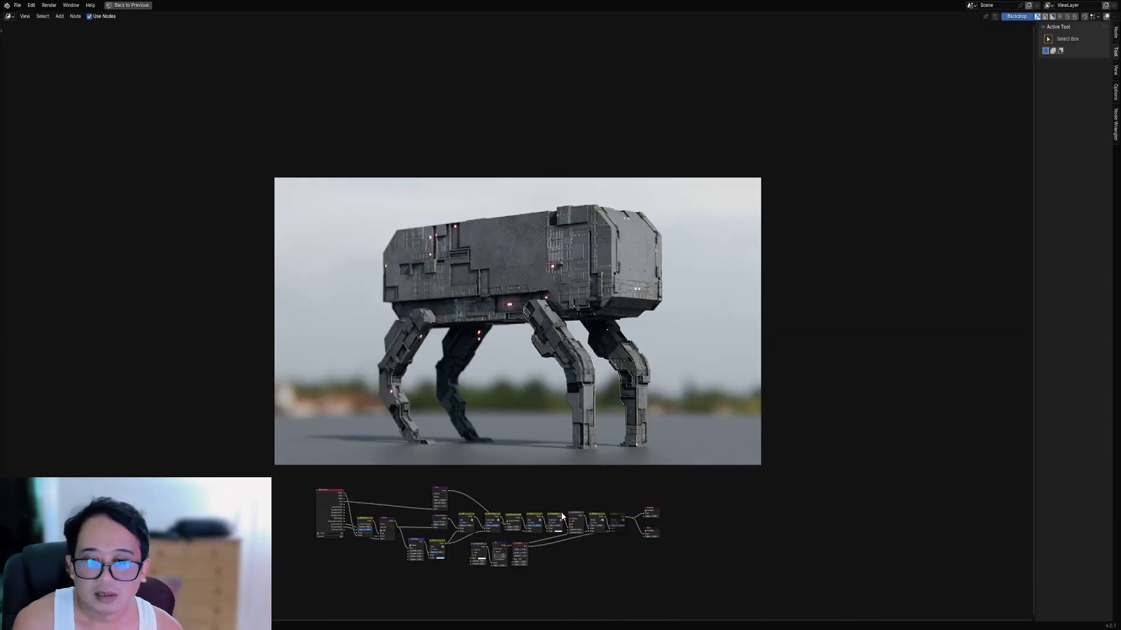
pyautogui.scroll(1, 612, 407)
pyautogui.moveTo(612, 407); pyautogui.dragTo(626, 363, button='middle')
pyautogui.hotkey('alt', 'v')
pyautogui.hotkey('alt', 'v')
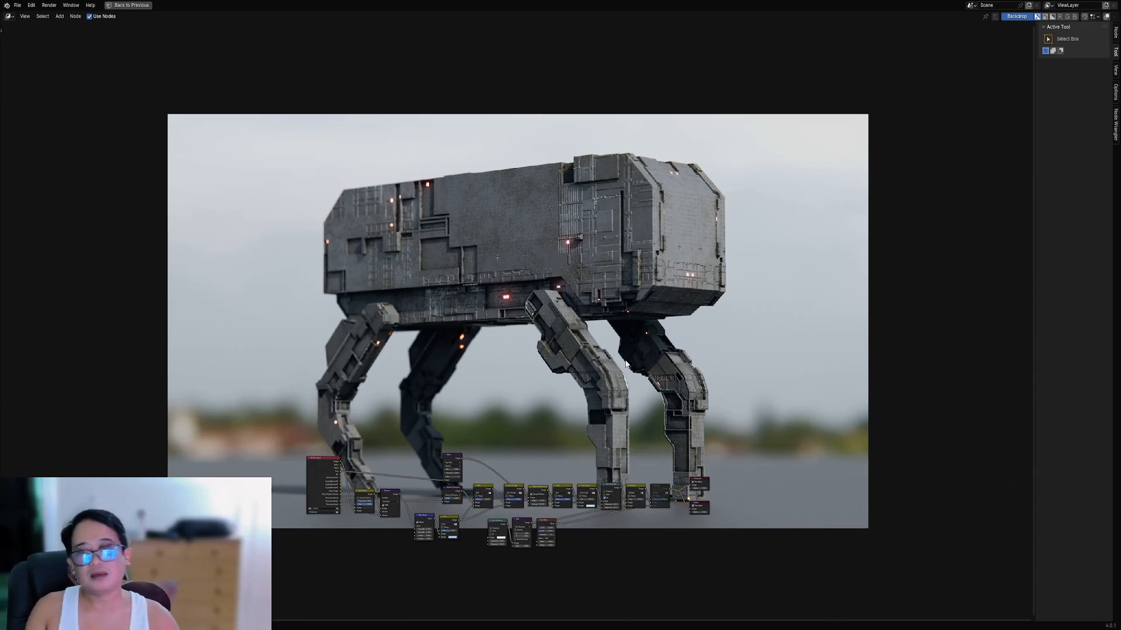